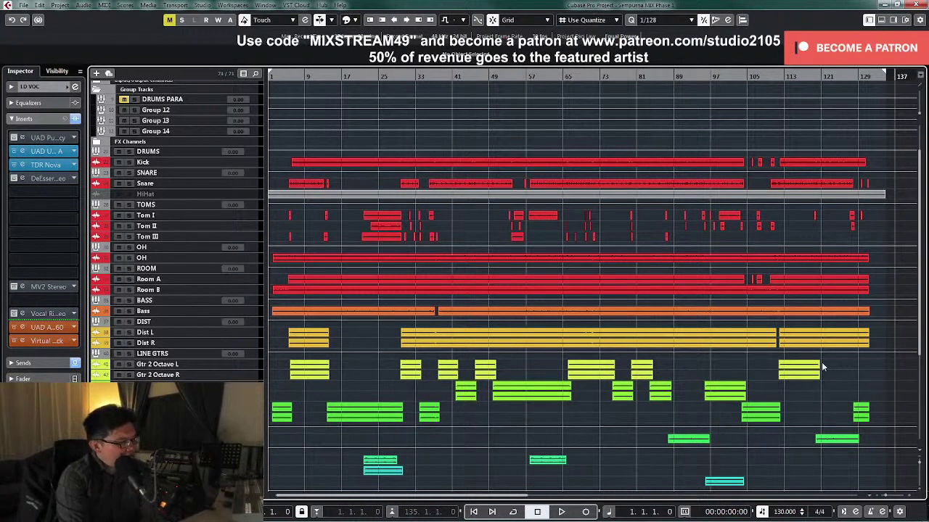
Step: Play the song through to the end, examining the arrangement from the drum tracks down to the vocals, and stop playback
scroll(828, 435, down, 5)
scroll(776, 396, up, 5)
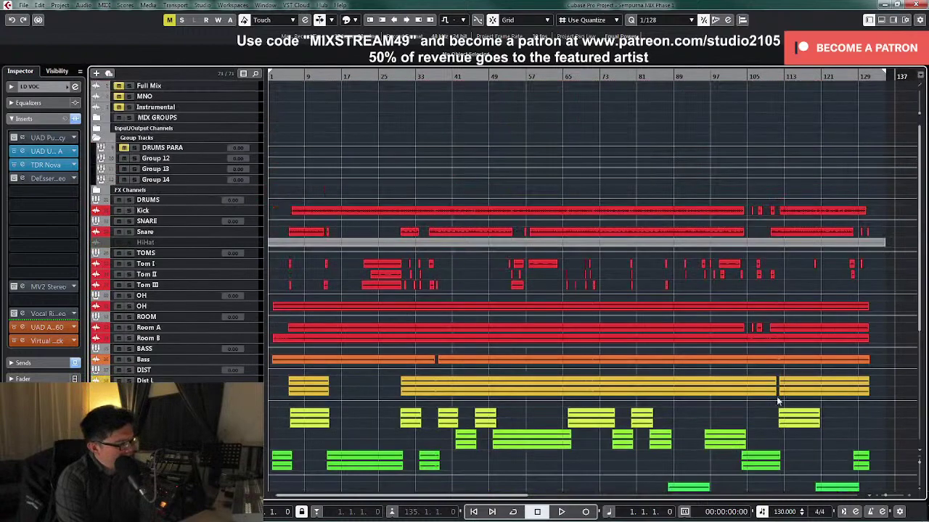
scroll(777, 396, down, 5)
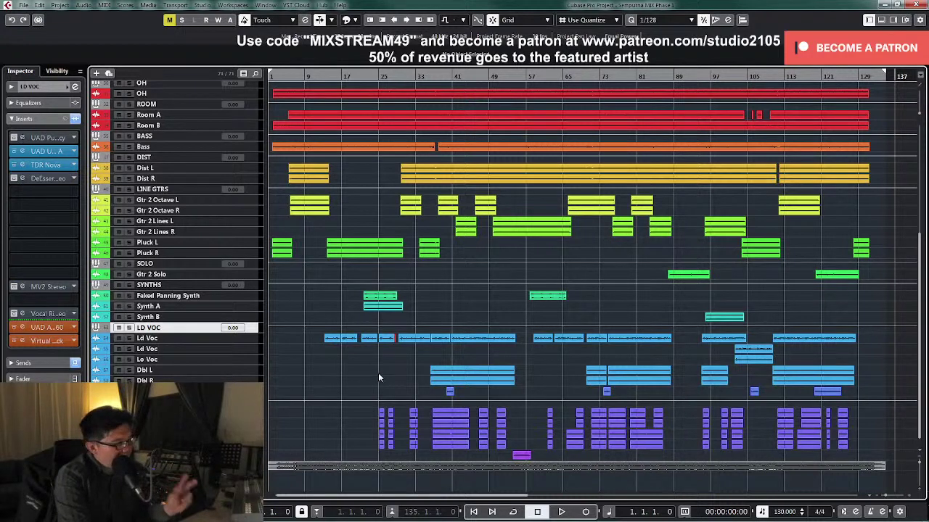
key(space)
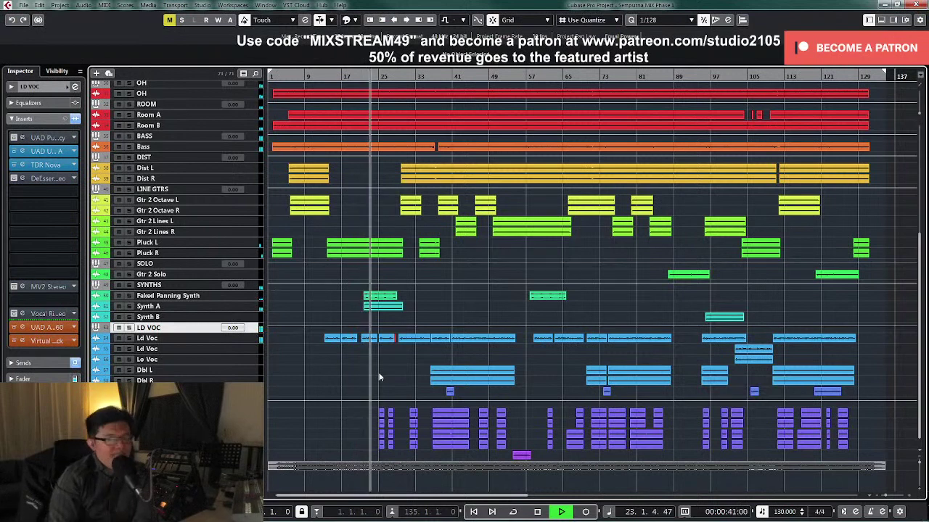
scroll(417, 299, up, 5)
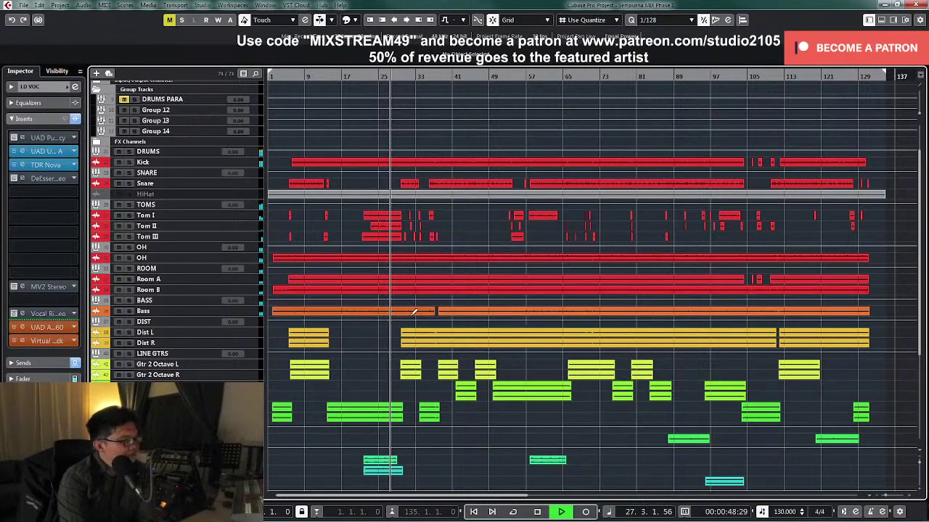
scroll(450, 312, down, 3)
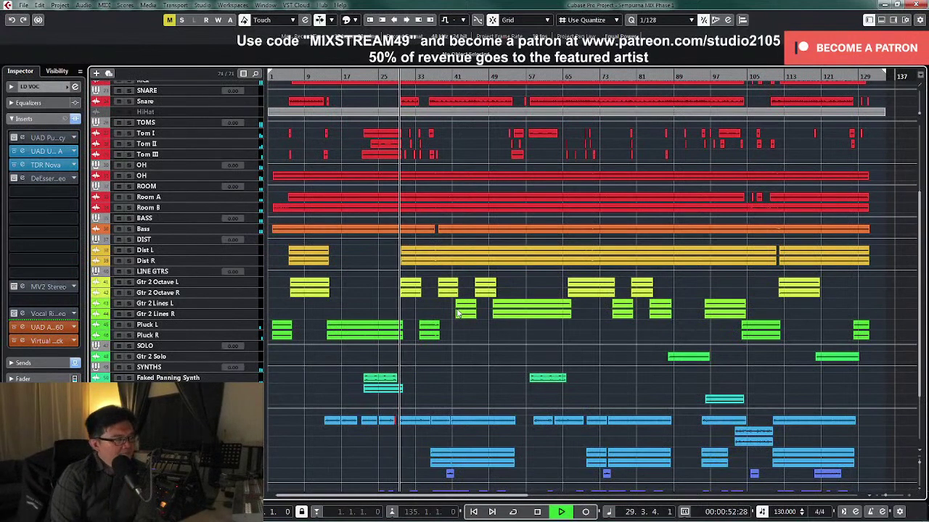
scroll(454, 326, down, 3)
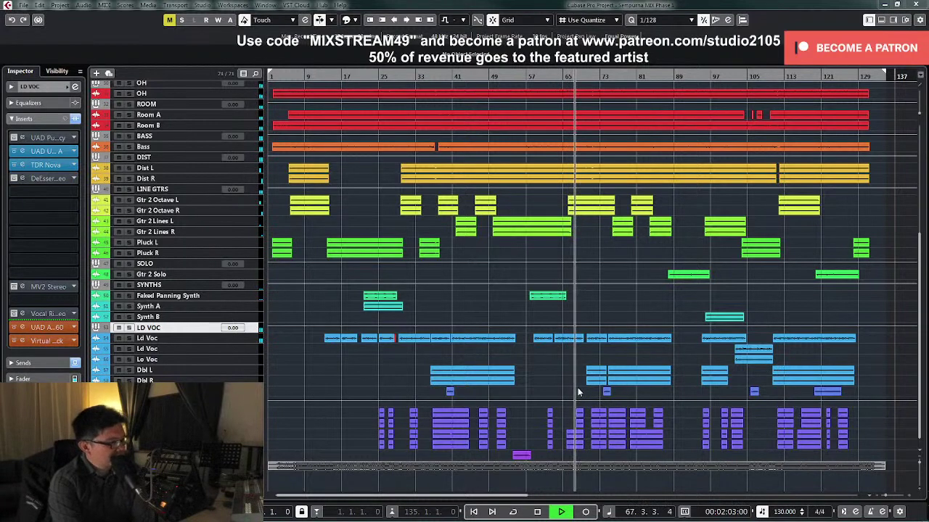
scroll(578, 392, up, 3)
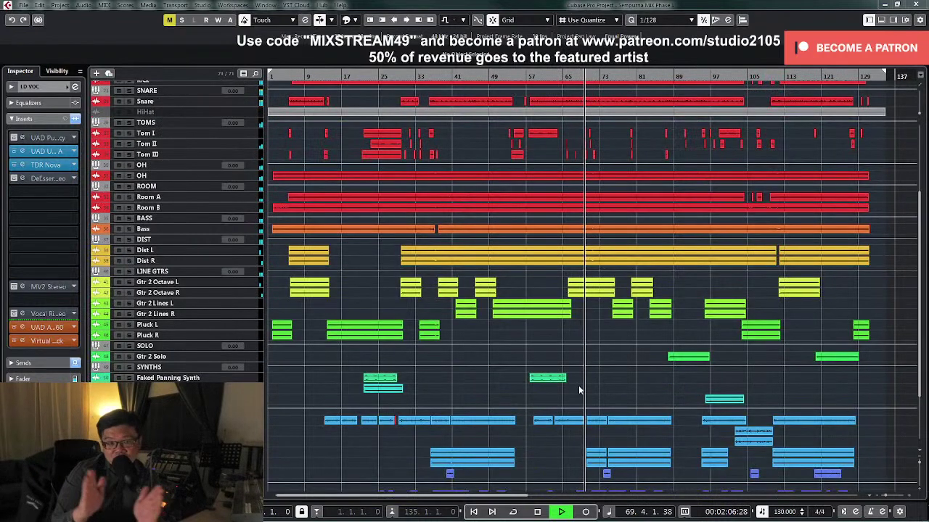
scroll(578, 385, down, 3)
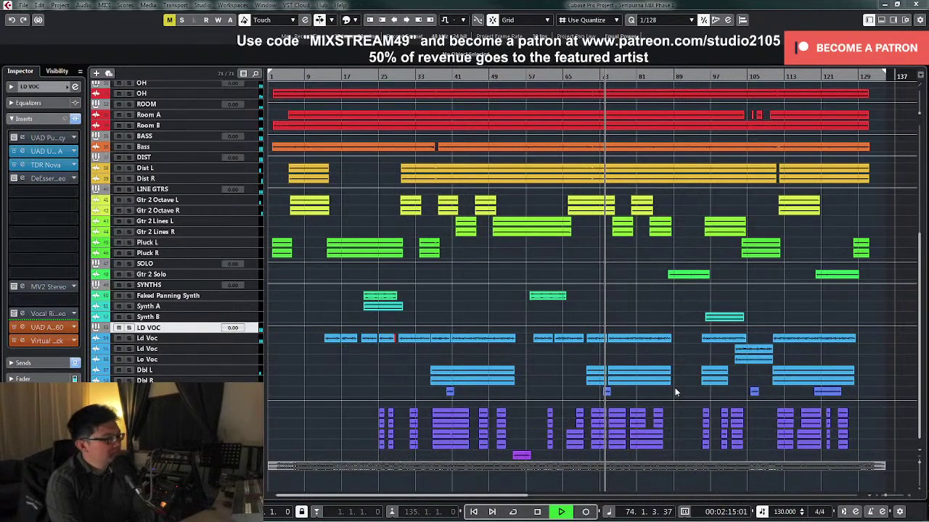
scroll(675, 391, up, 3)
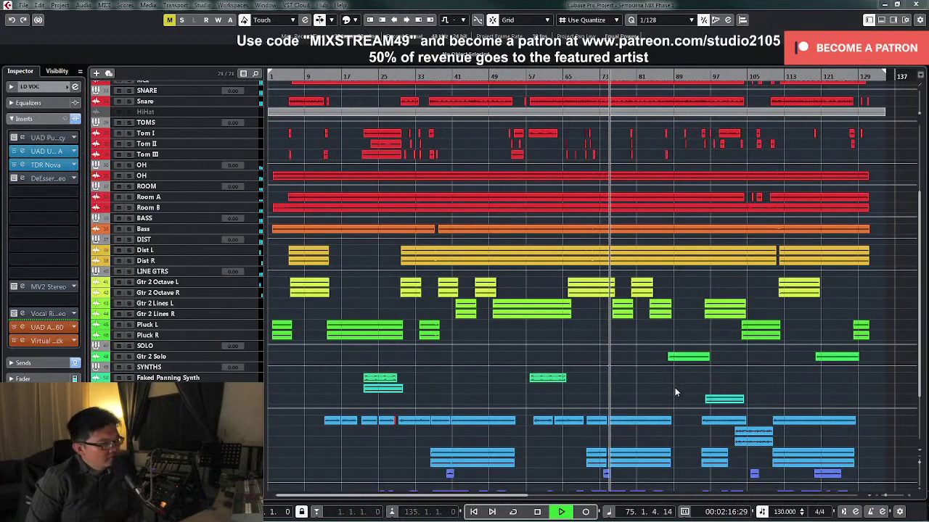
scroll(682, 348, down, 3)
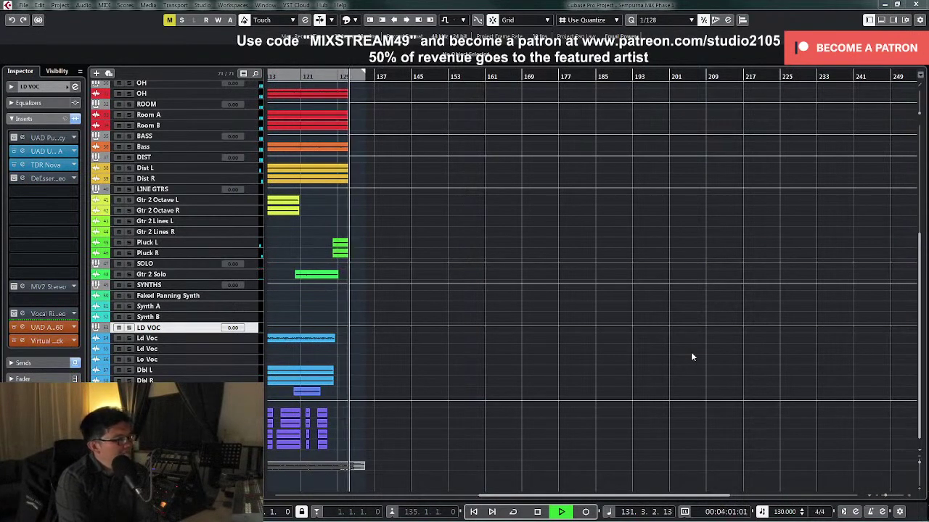
key(space)
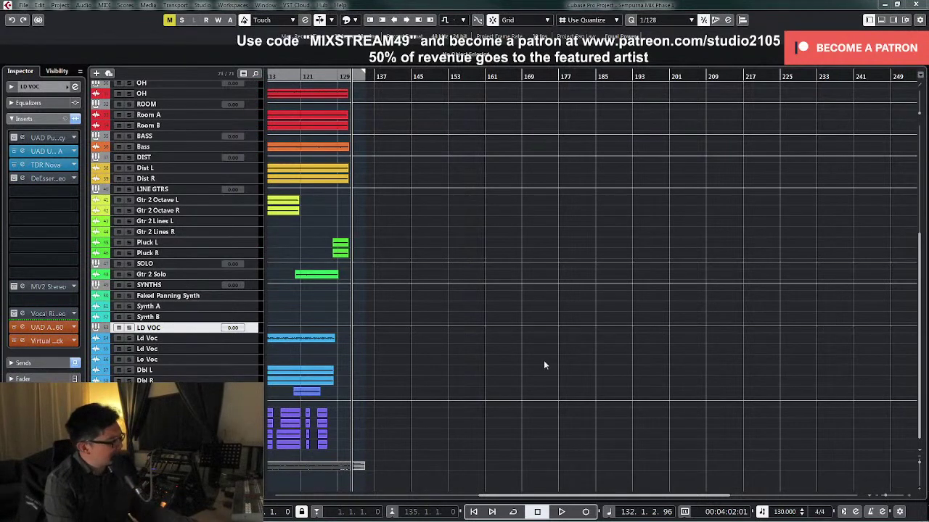
Step: Mute every track from the SNARE channel down to the vocal FX track, leaving DRUMS and Kick unmuted
click(486, 373)
scroll(550, 343, left, 8)
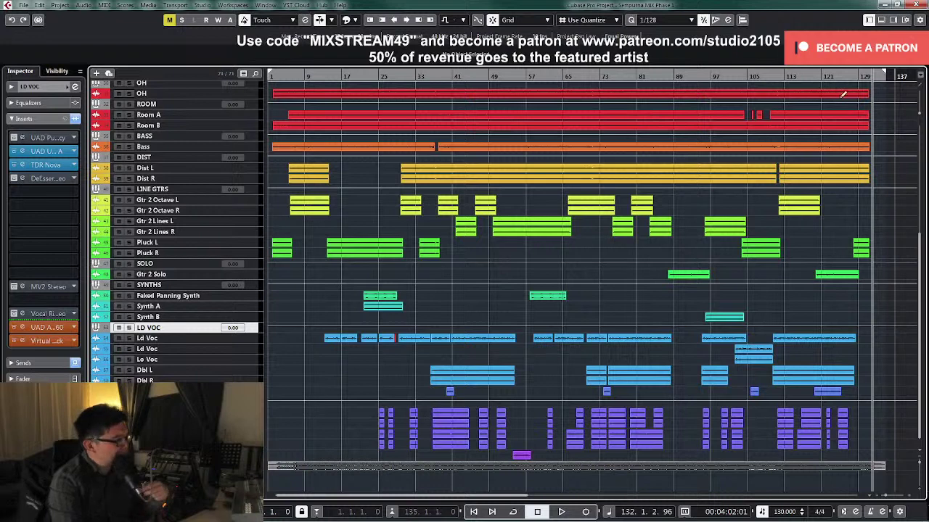
click(882, 20)
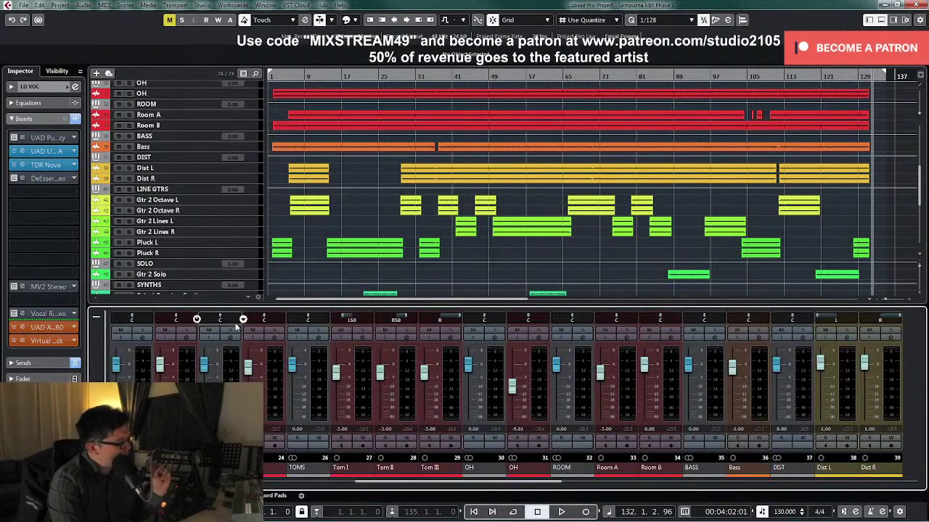
click(882, 20)
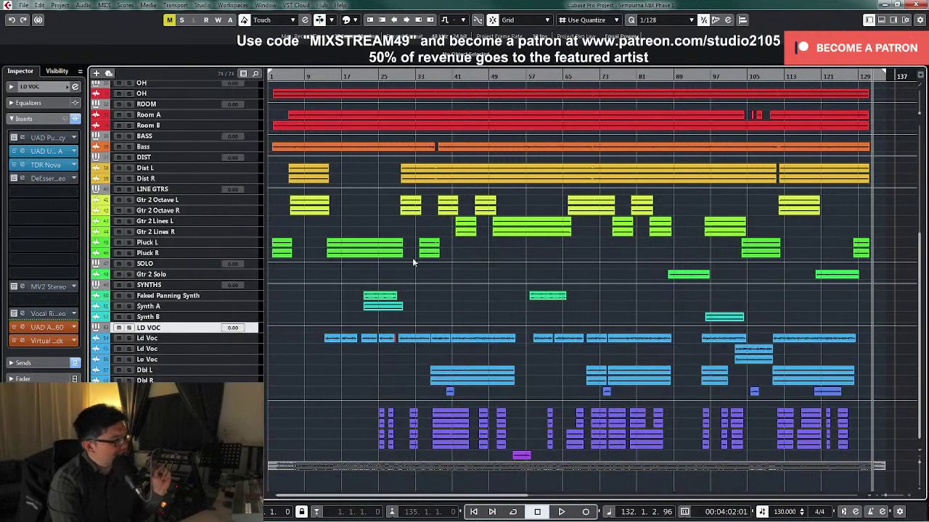
click(149, 455)
scroll(593, 287, up, 5)
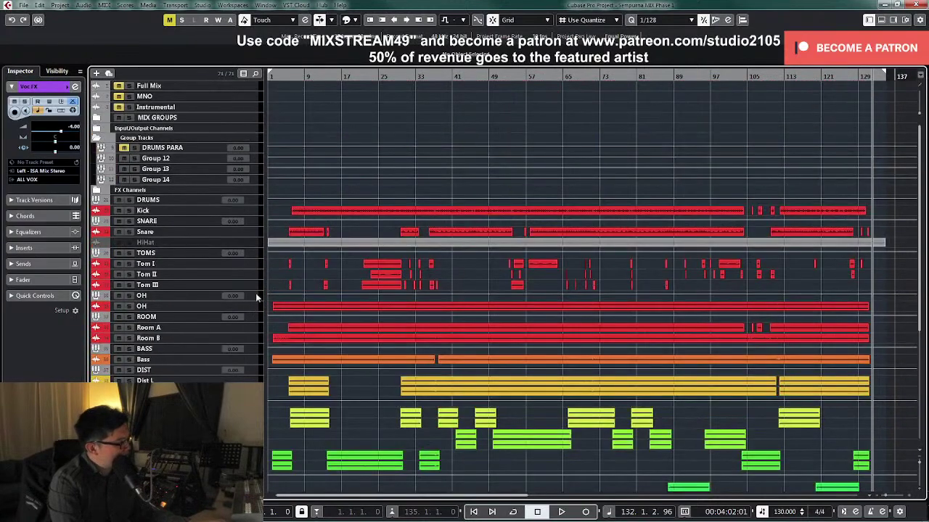
shift+click(163, 222)
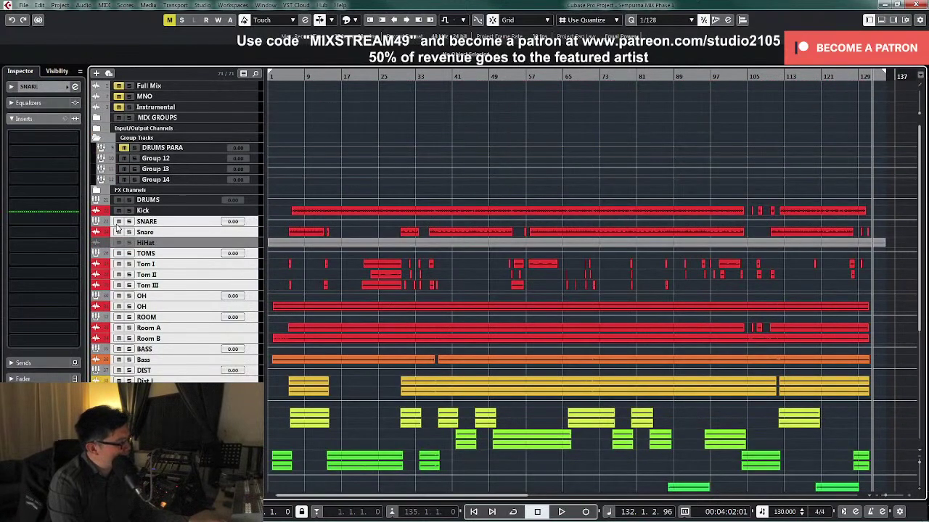
Step: Select the Kick track and place the playback cursor at about bar 7, near the start of its first event
click(248, 213)
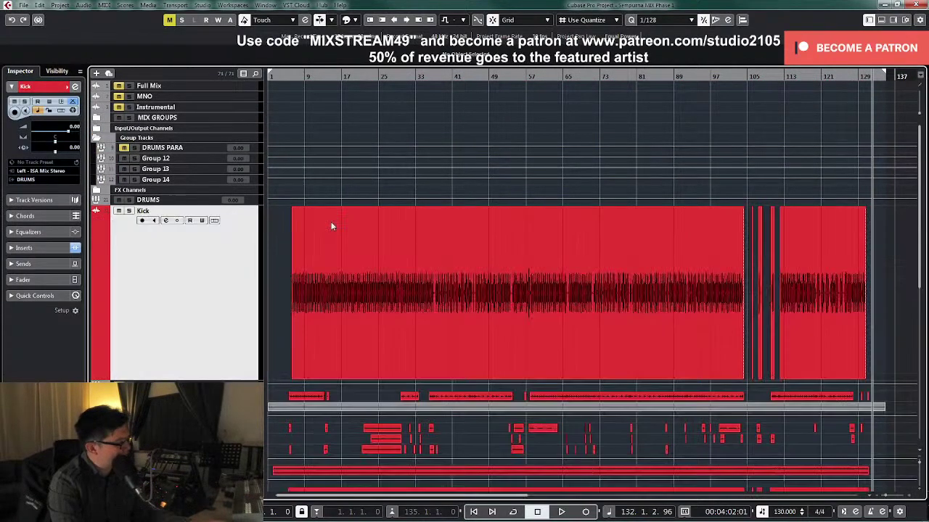
click(299, 75)
click(403, 253)
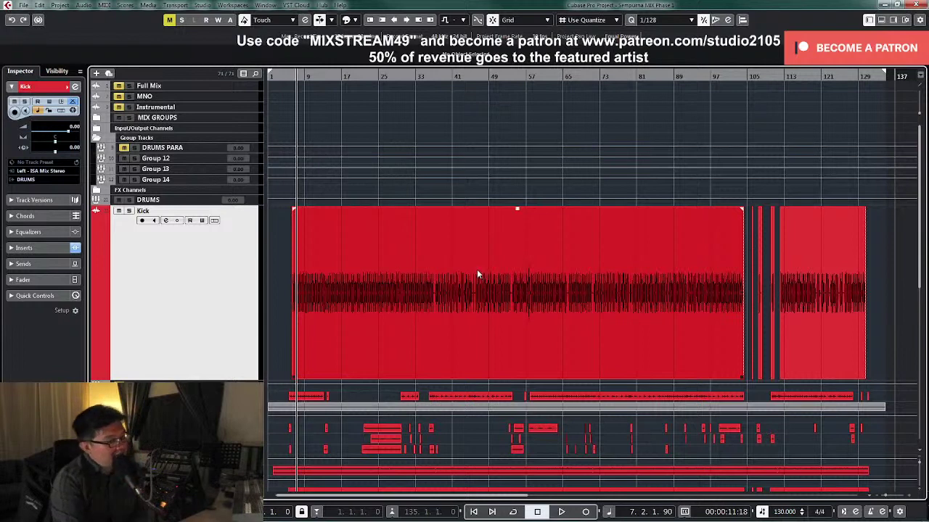
click(783, 240)
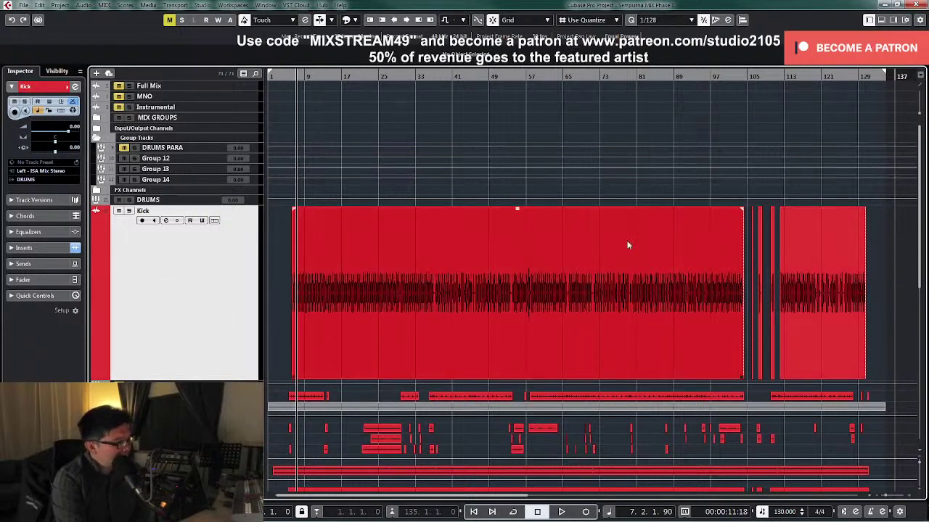
Step: Show the mixer below the arrangement and open the Kick channel's settings
click(881, 21)
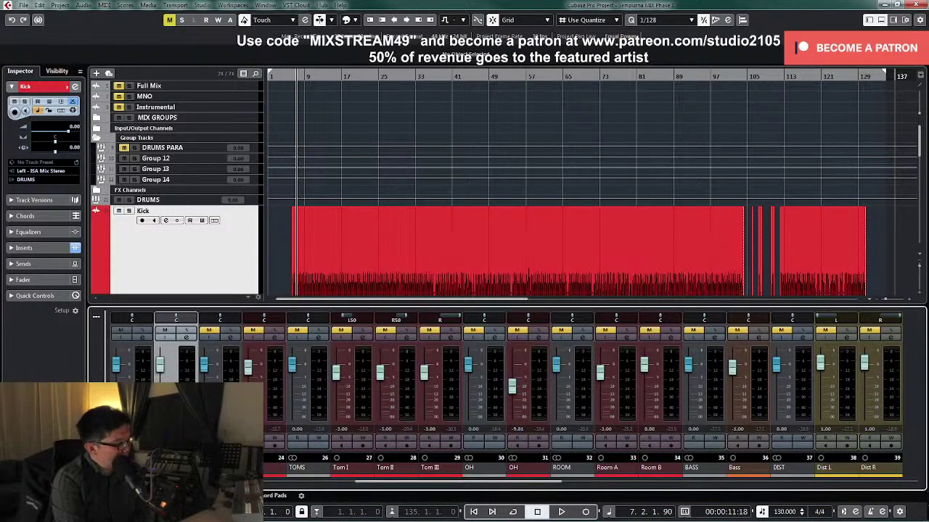
click(187, 338)
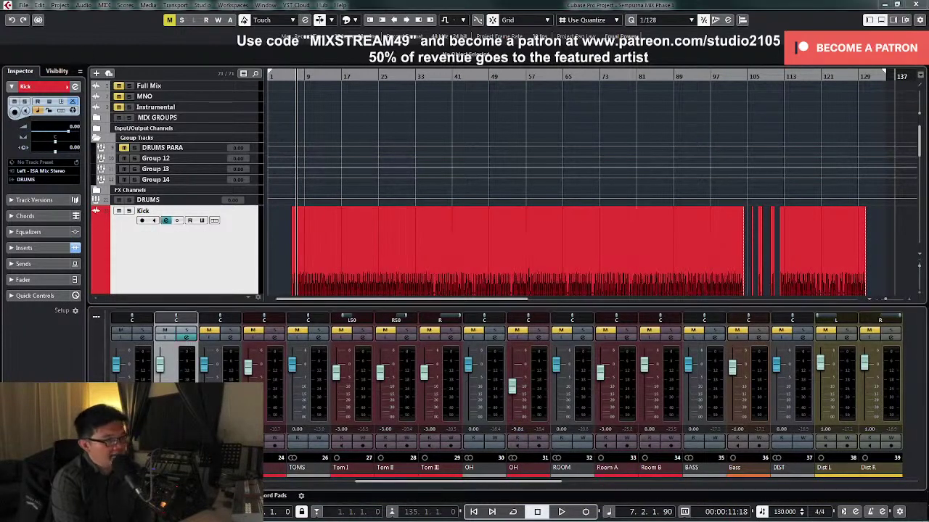
key(e)
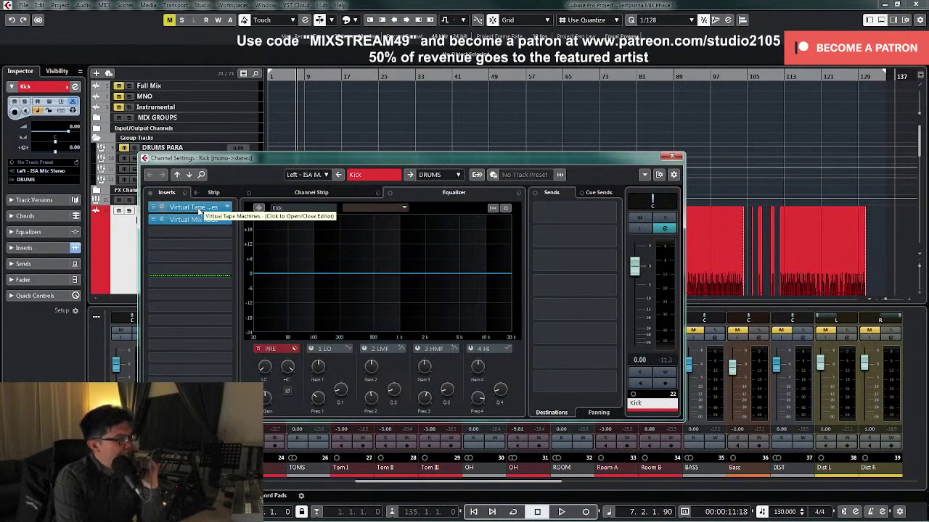
Step: Open the Kick channel's Virtual Tape Machines insert to examine its settings, and close it
click(196, 208)
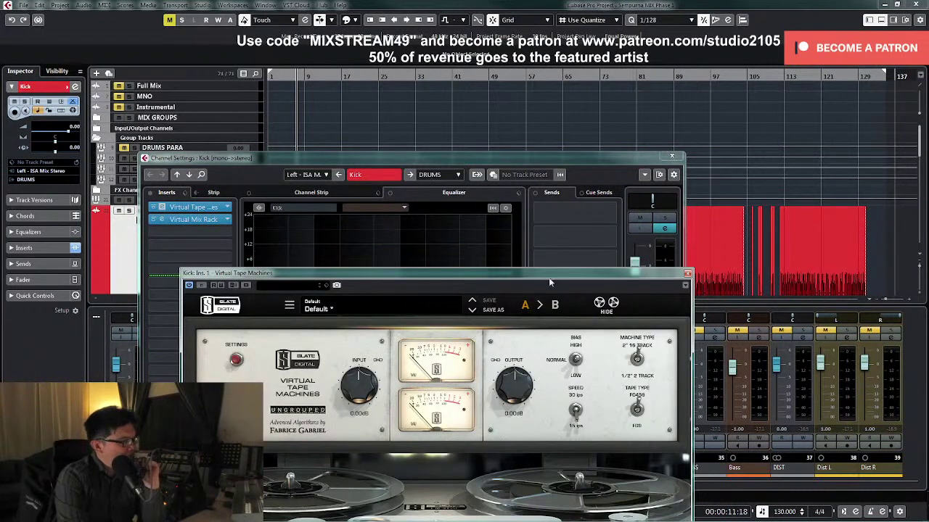
drag(549, 277, 627, 183)
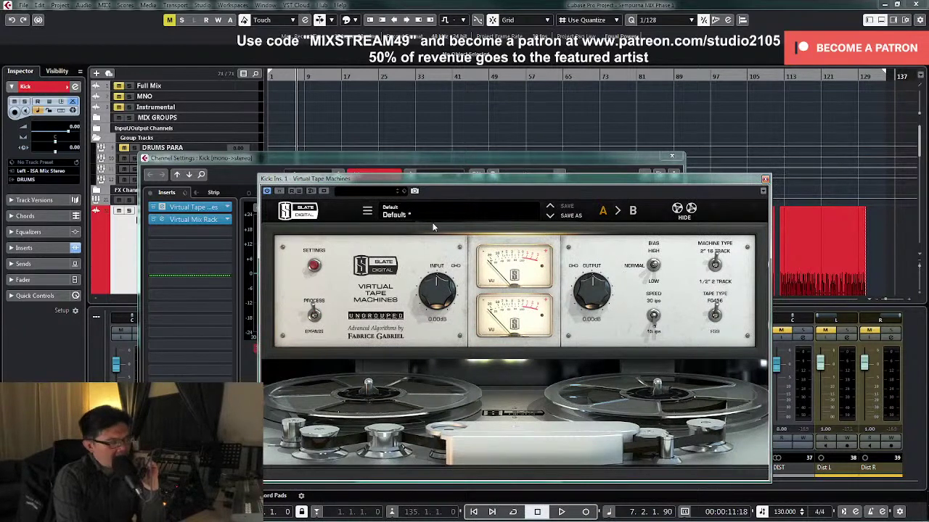
click(766, 180)
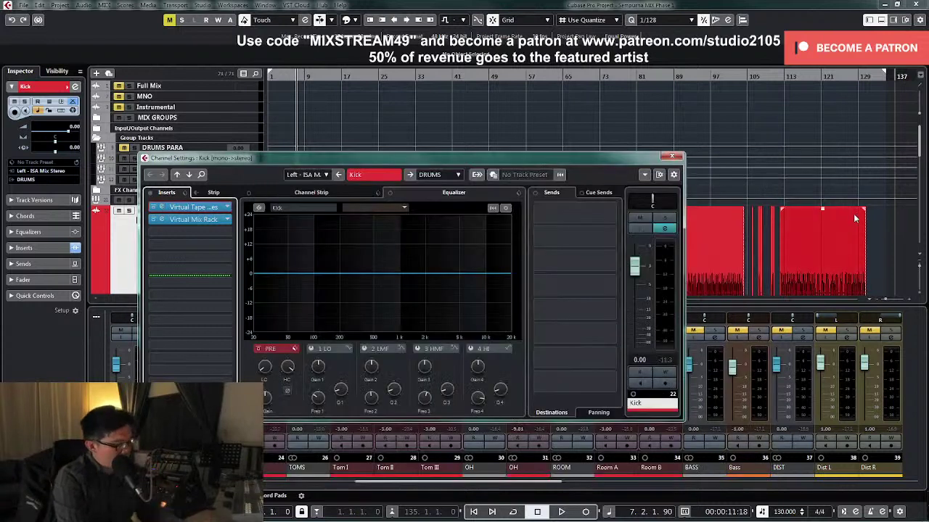
Step: View the Kick's Virtual Mix Rack insert alongside Virtual Tape Machines, and close both plug-in windows
click(206, 220)
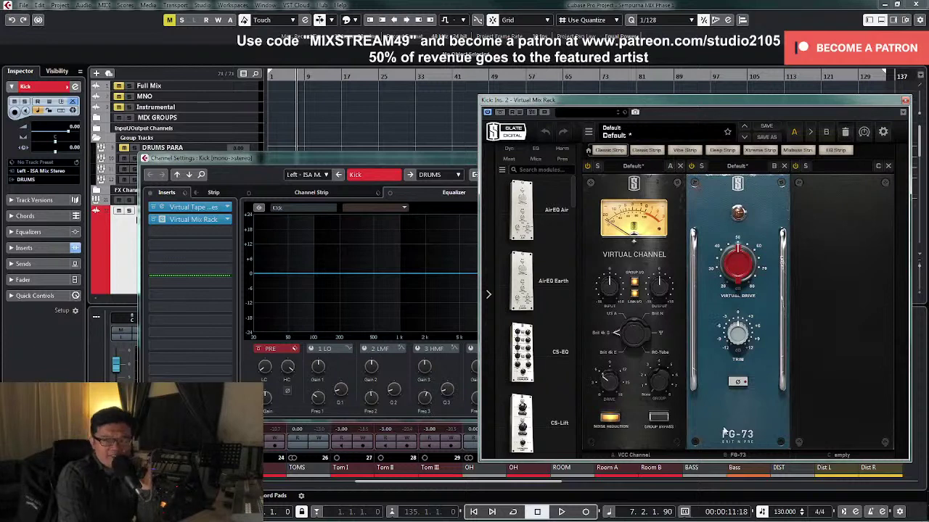
click(202, 209)
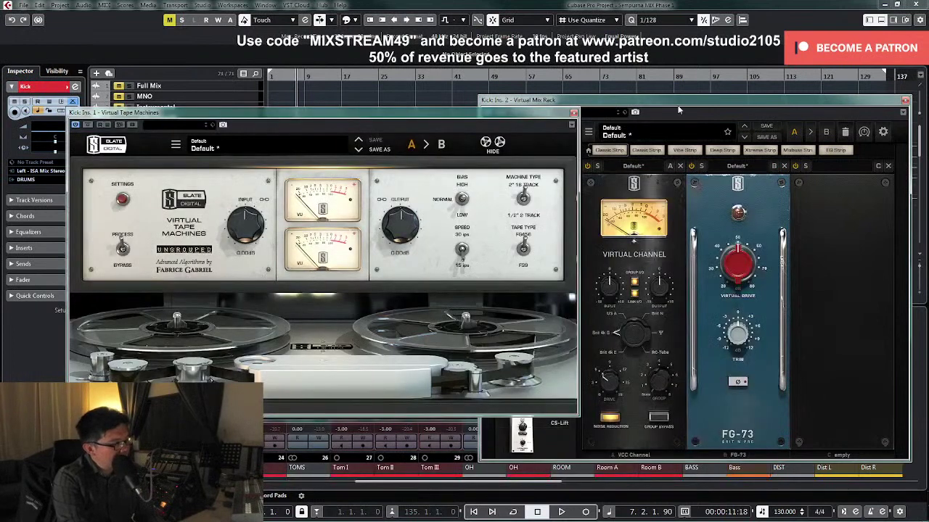
click(674, 106)
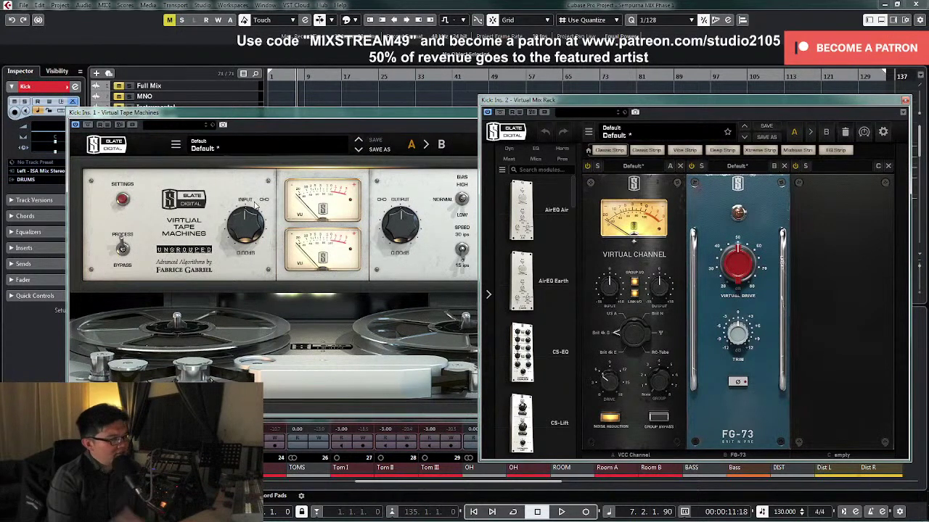
click(905, 102)
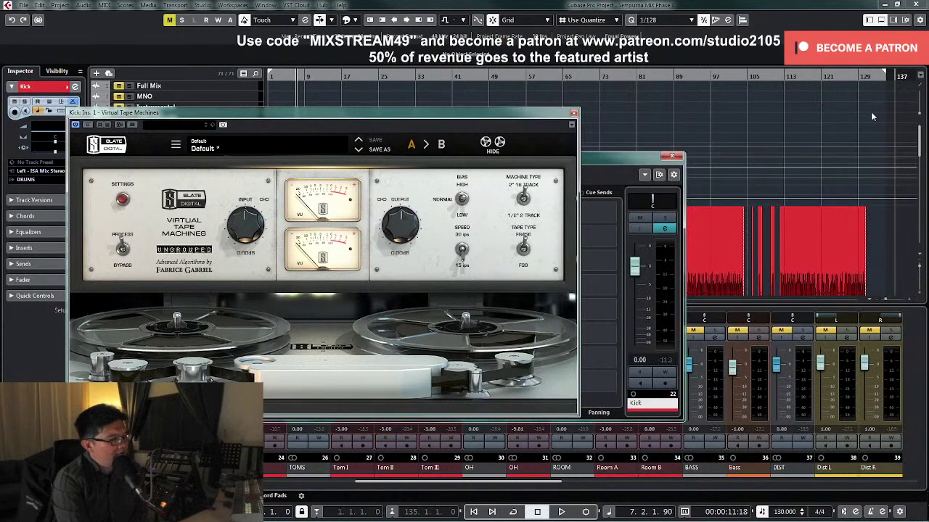
click(574, 114)
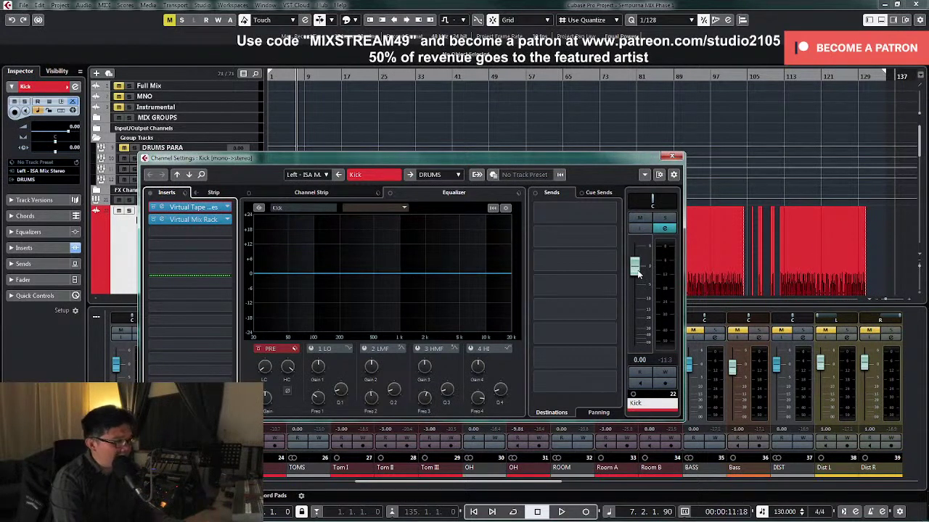
Step: Play the kick from about bar 7 to check its level and frequency spectrum, and stop playback
click(881, 227)
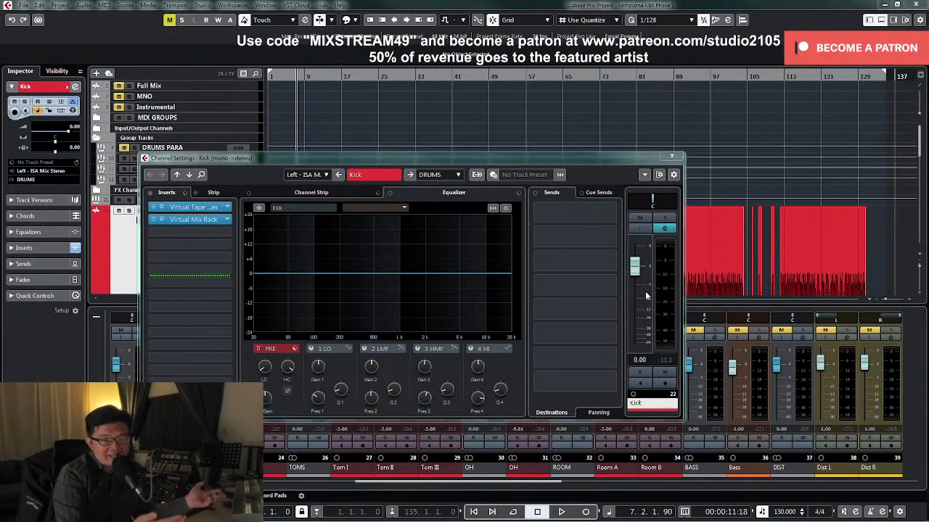
click(852, 276)
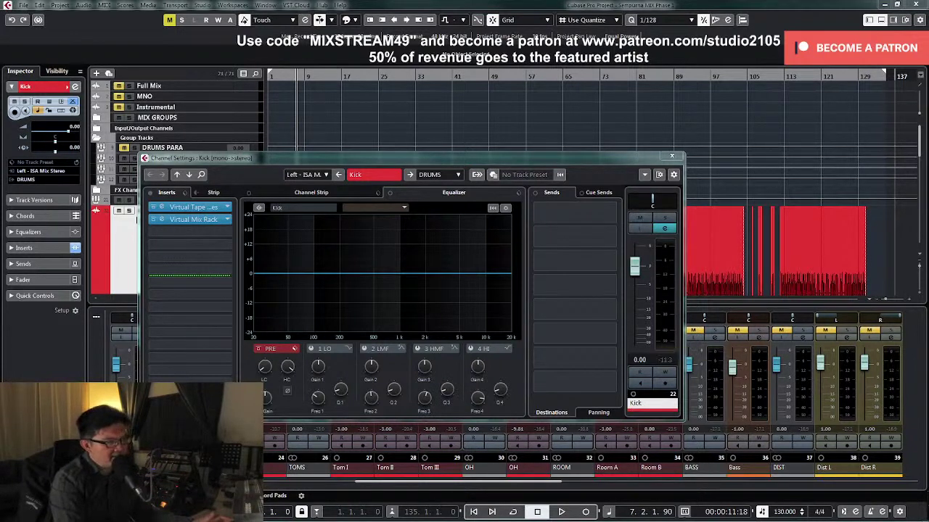
key(space)
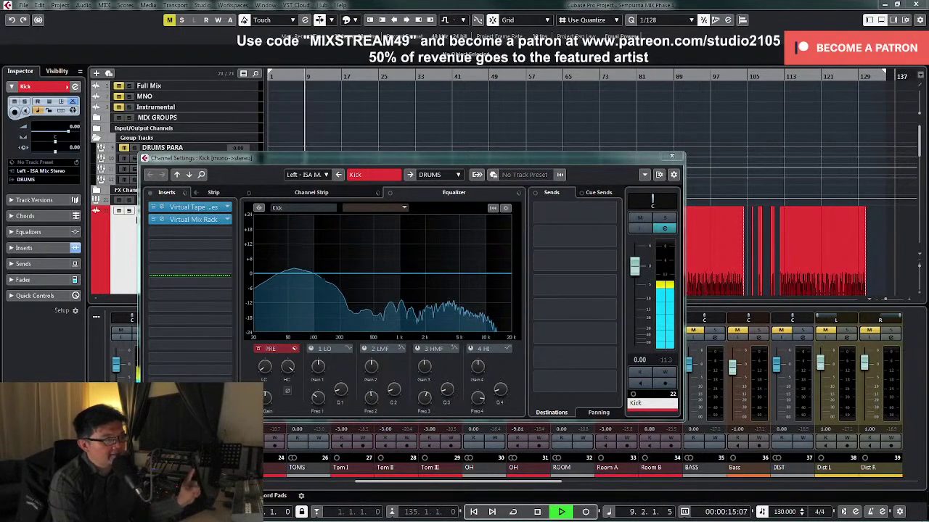
key(space)
Step: Set the Kick channel's fader level to -1.50 dB
drag(635, 267, 634, 291)
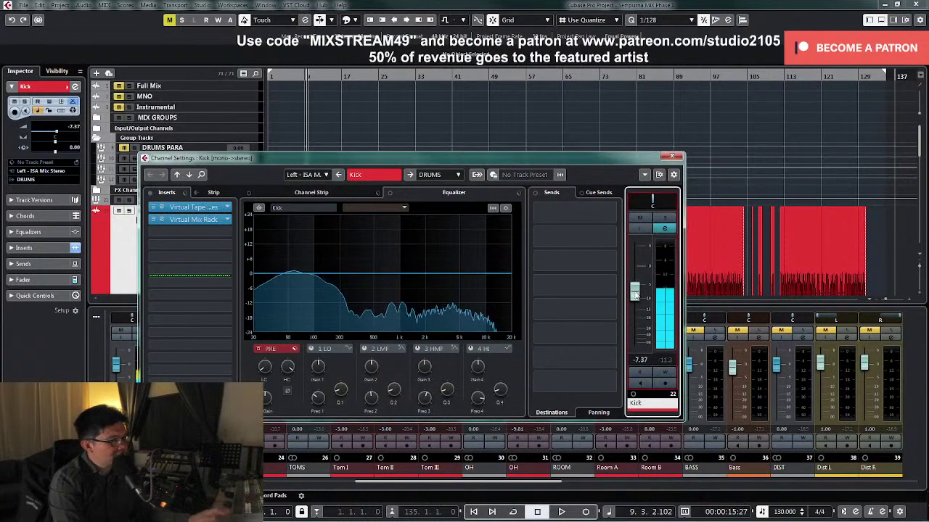
double_click(640, 360)
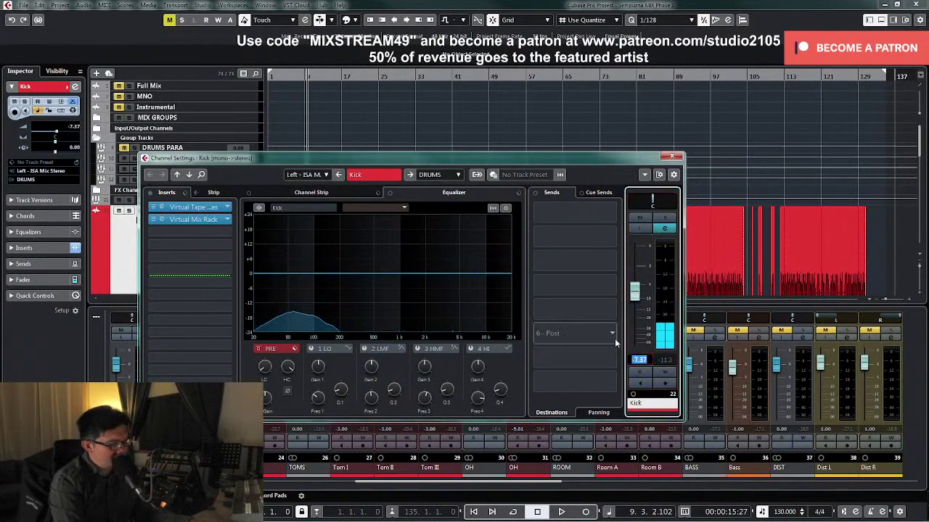
text(-)
text(-1.5)
key(Return)
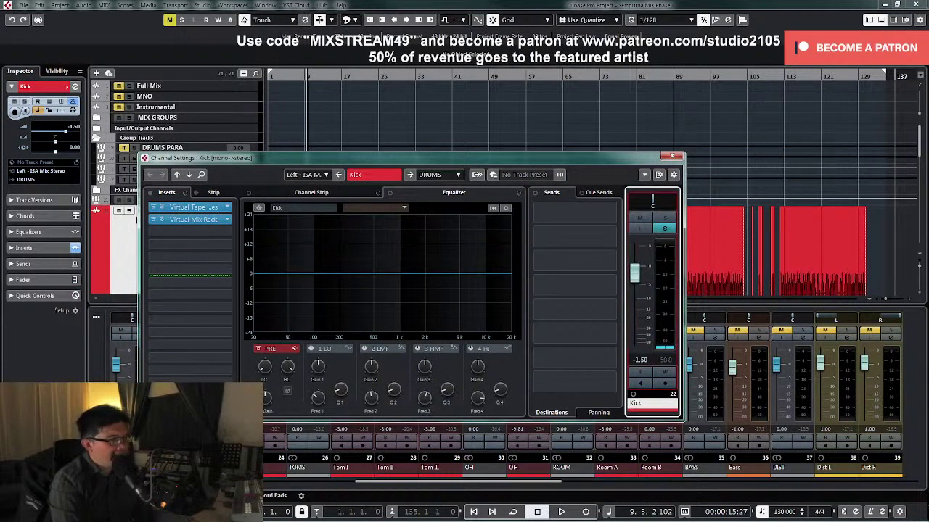
Step: Check the Master channel's level and spectrum while the kick plays, and close its channel settings
key(End)
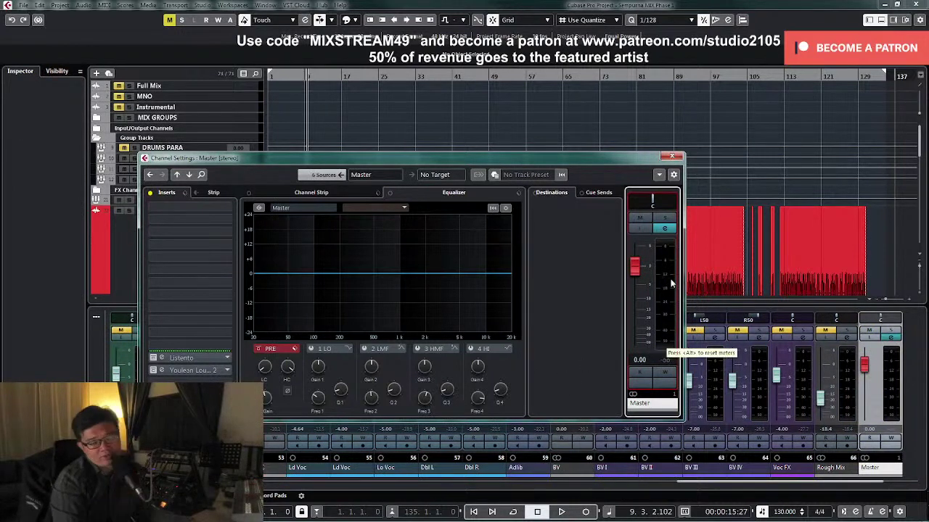
key(space)
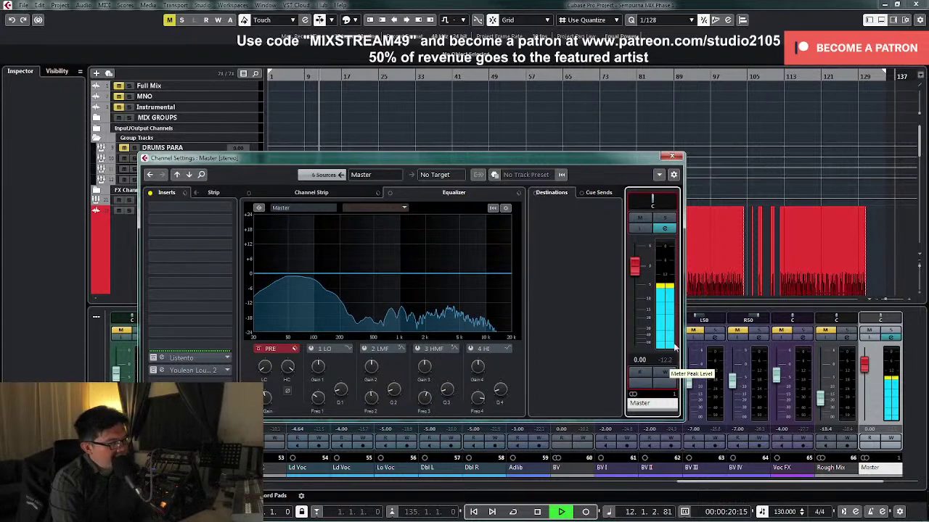
click(672, 156)
key(space)
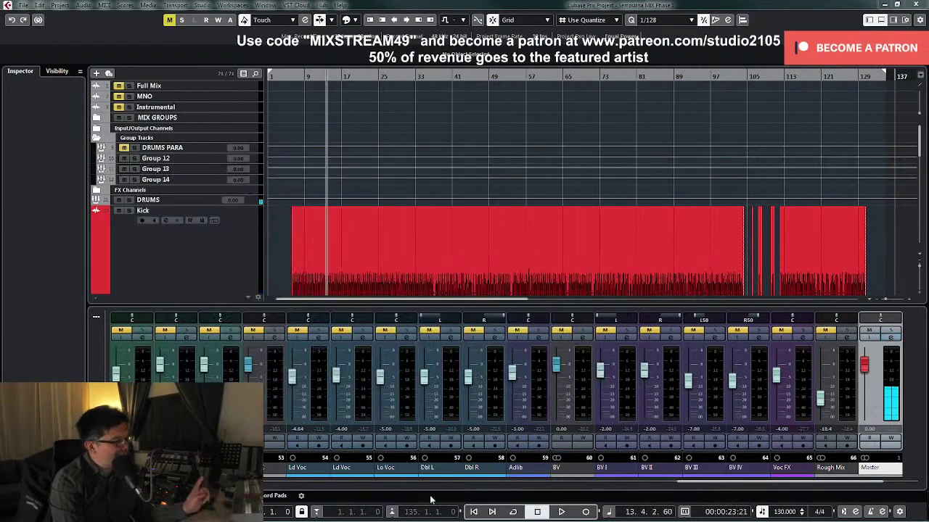
drag(754, 484, 375, 491)
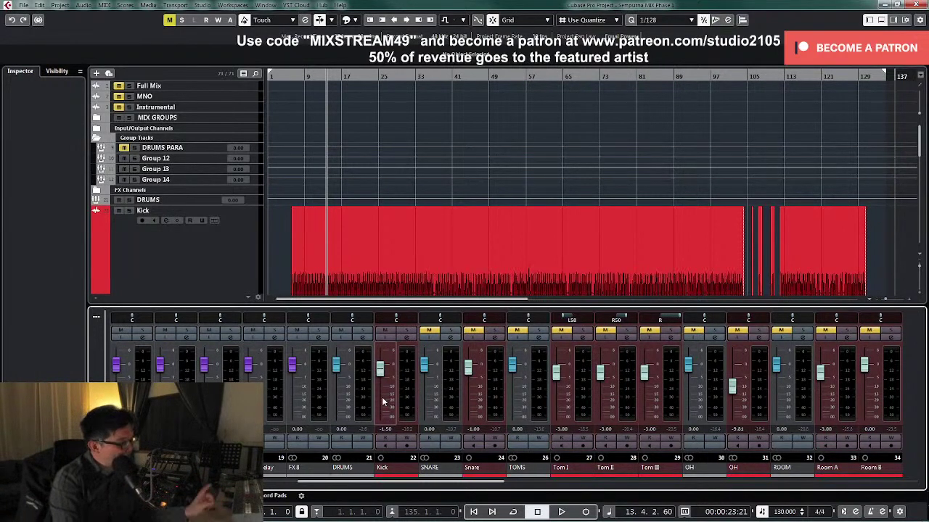
click(410, 338)
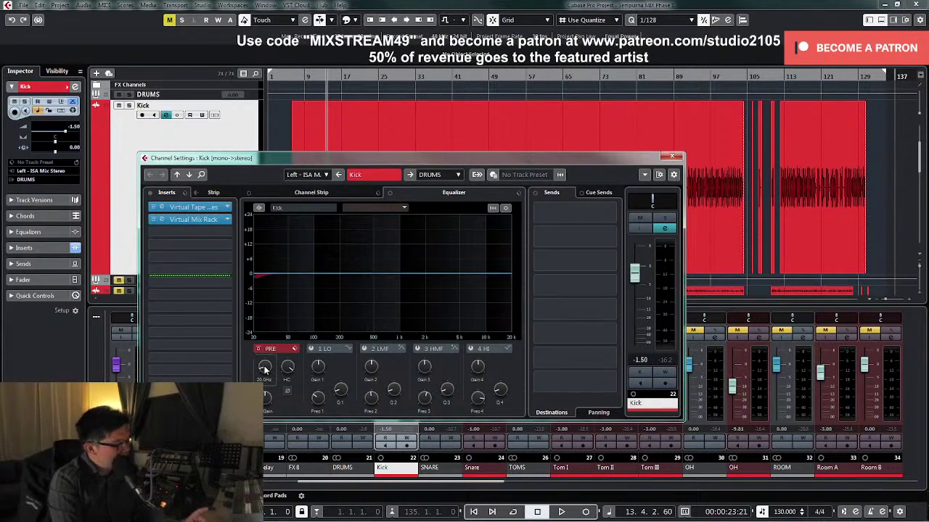
drag(418, 160, 571, 137)
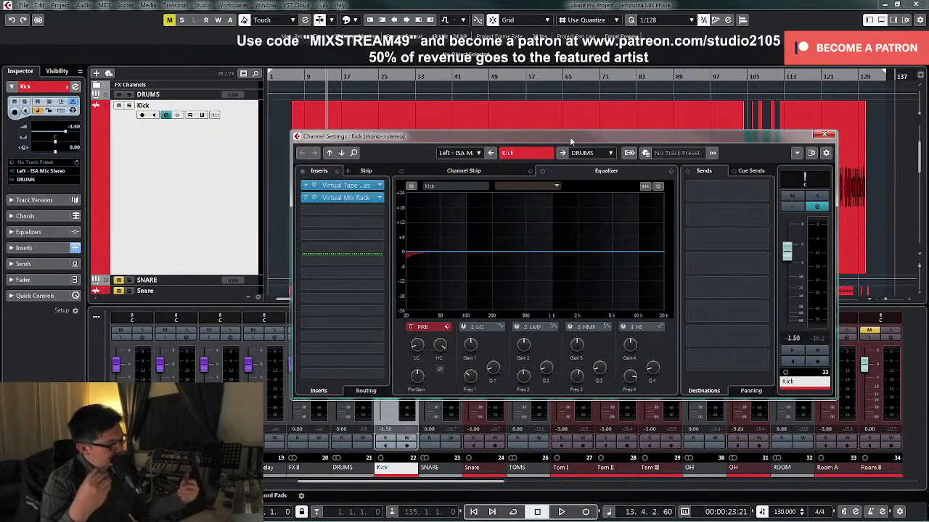
click(348, 199)
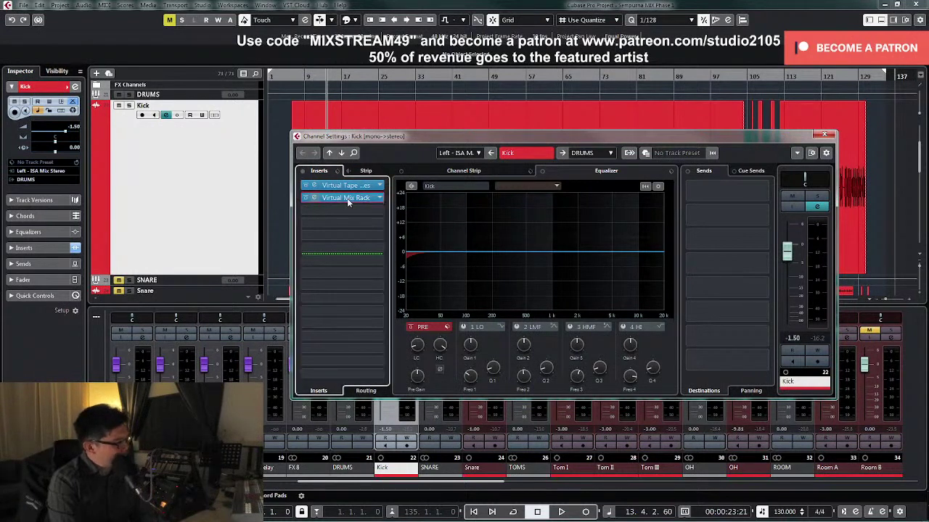
click(351, 198)
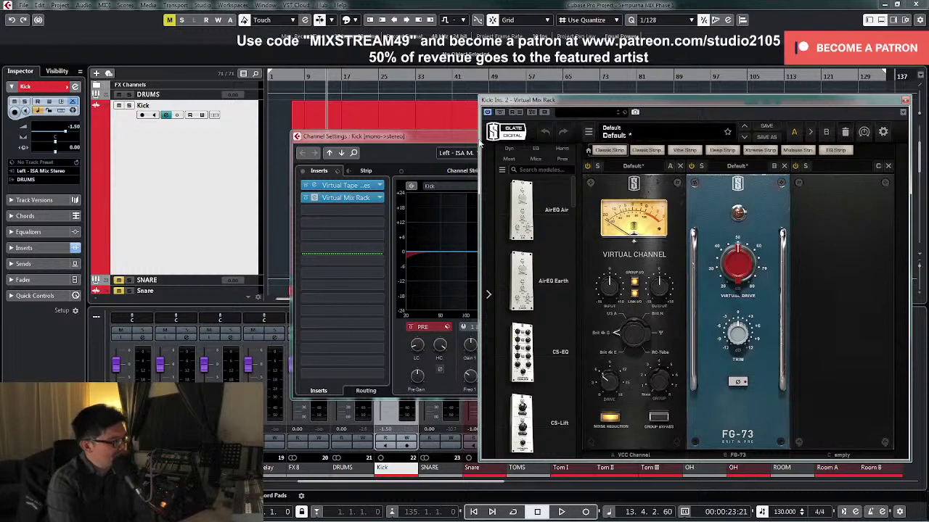
Step: Add the FG-A EQ module to the empty third slot of the Kick's Virtual Mix Rack
drag(688, 106, 546, 77)
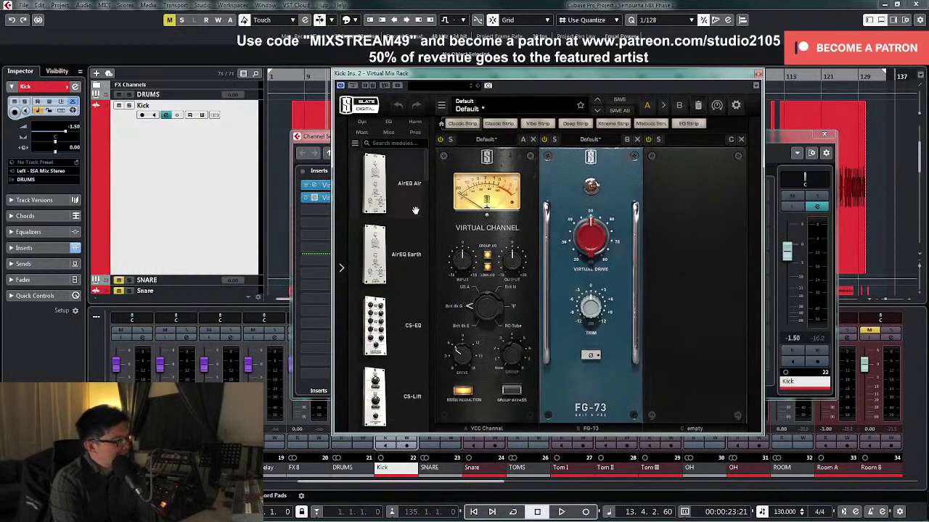
drag(429, 179, 423, 260)
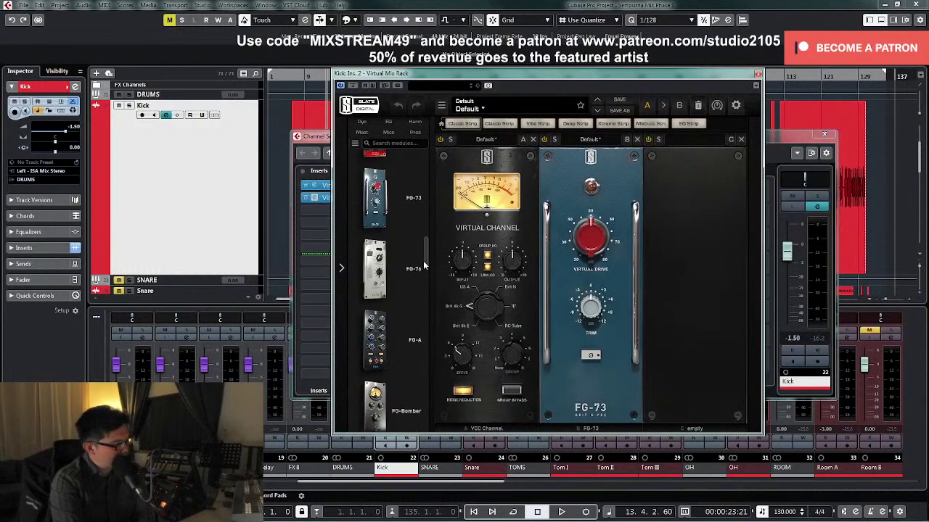
drag(388, 353, 685, 231)
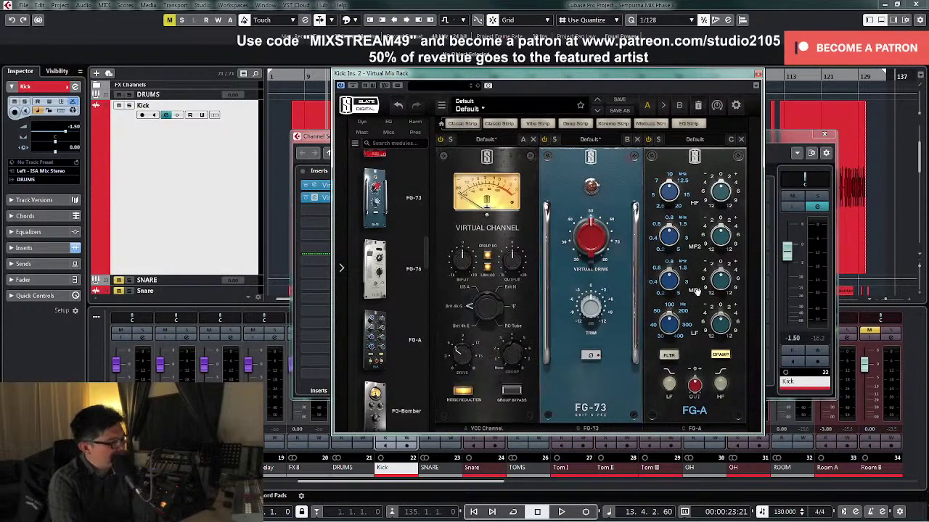
Step: Set FG-A's MF1 frequency to about 0.2 and MF2 to about 0.4, turn down the MF2 gain during playback, and close the rack
drag(669, 284, 655, 362)
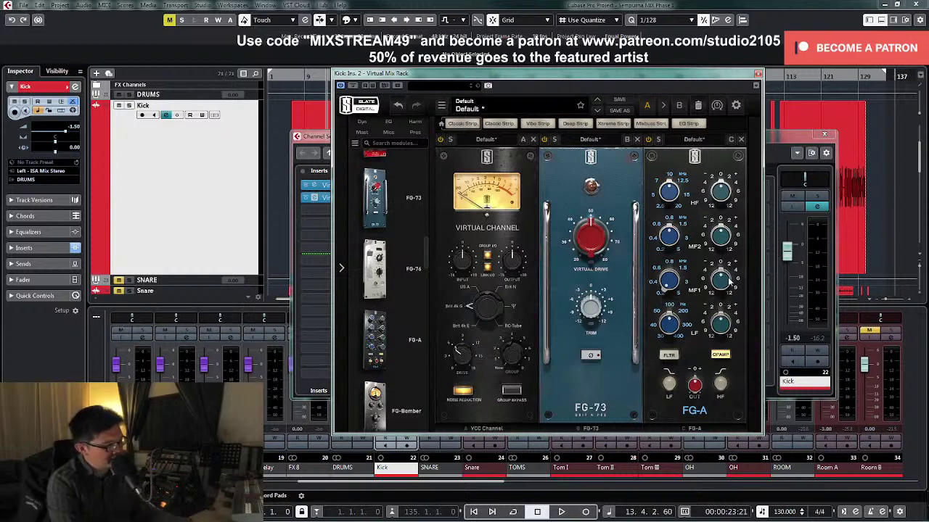
drag(679, 241, 671, 259)
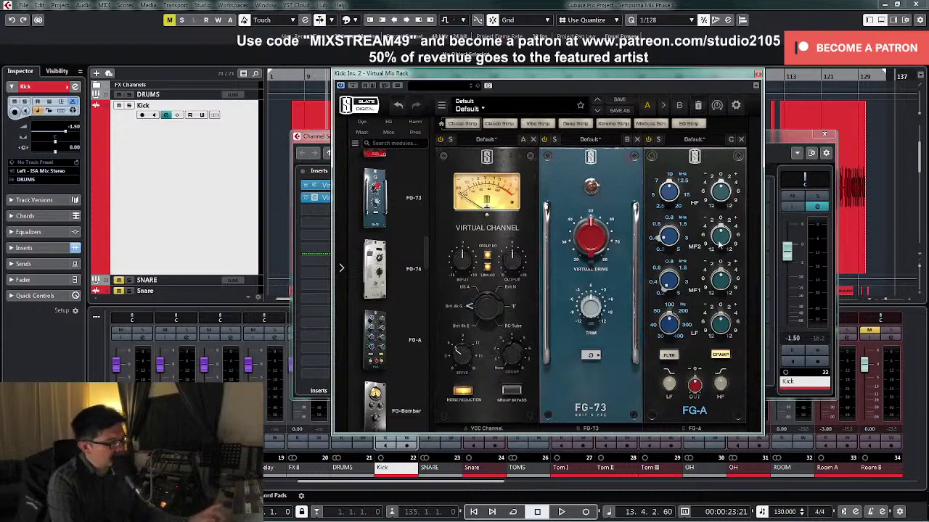
key(space)
drag(716, 247, 718, 292)
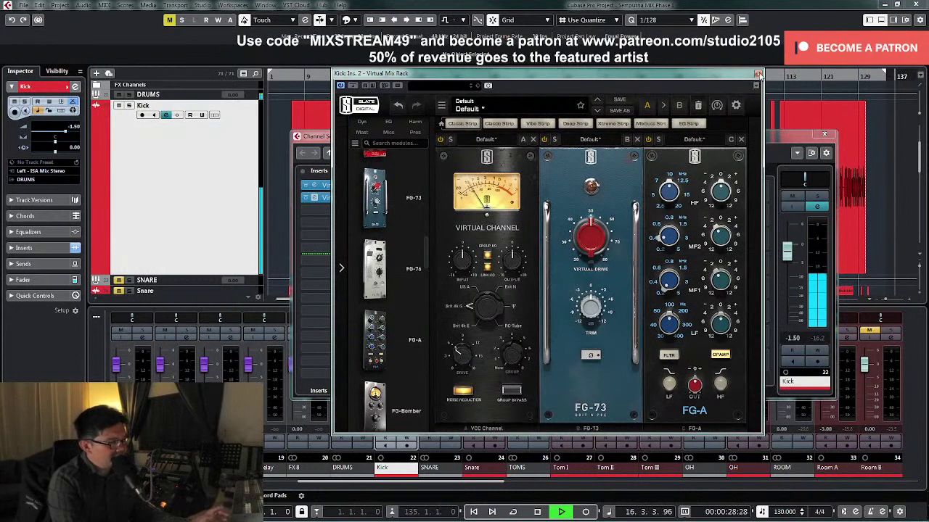
click(758, 74)
key(space)
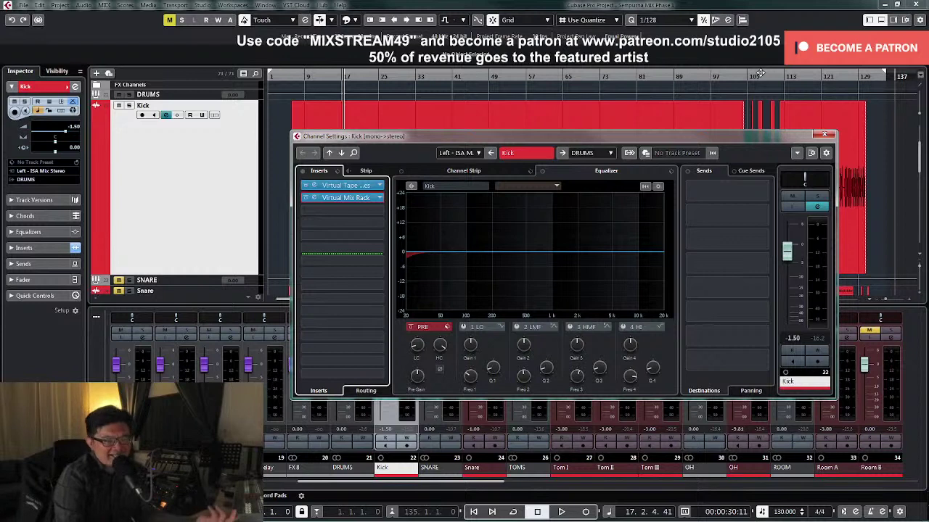
Step: Insert Boz Digital Labs' Little Clipper in the Kick's third insert slot and close the channel settings
click(381, 210)
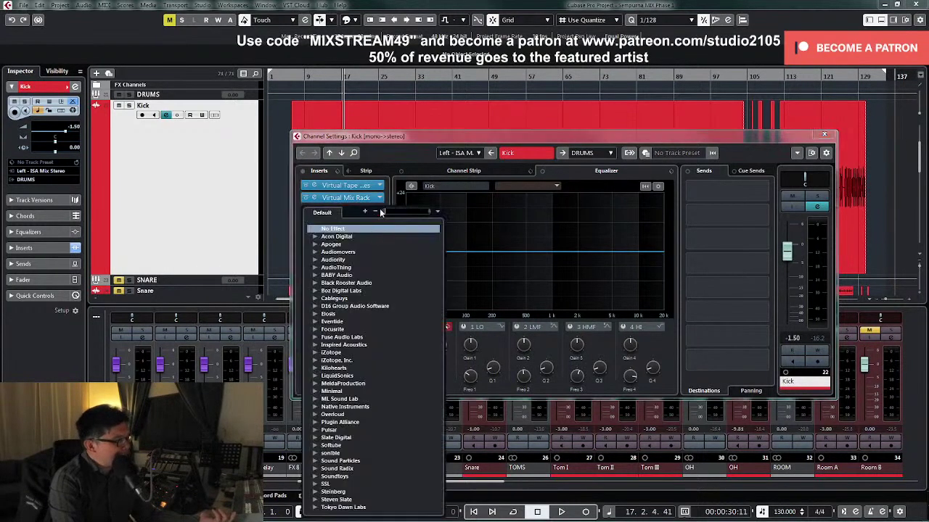
click(315, 291)
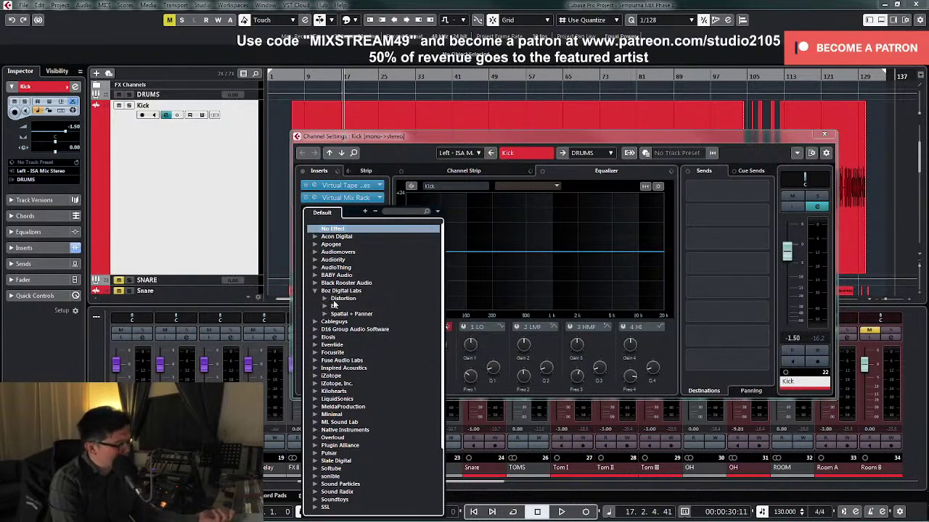
click(332, 301)
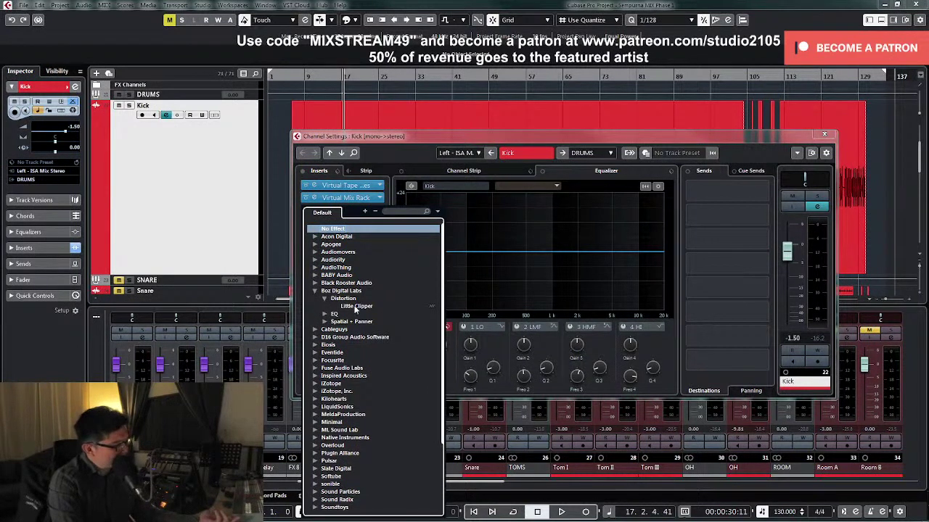
click(356, 306)
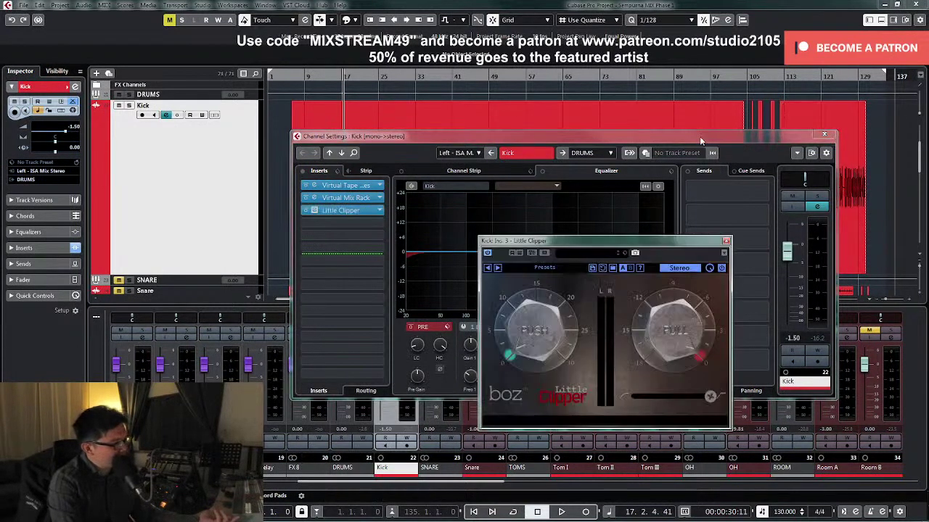
click(824, 134)
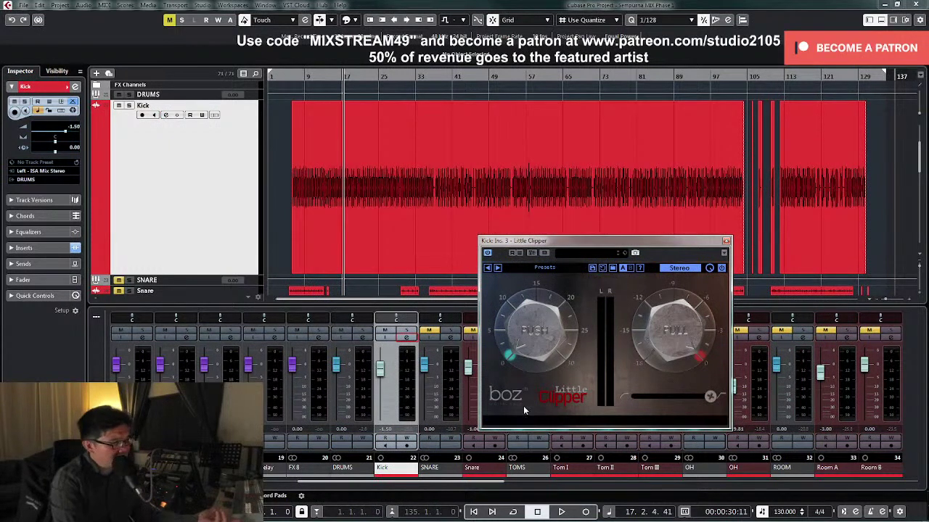
Step: Position playback near the end of bar 54 and examine the Kick clip's peaks up close across bars 47 to 62
click(438, 207)
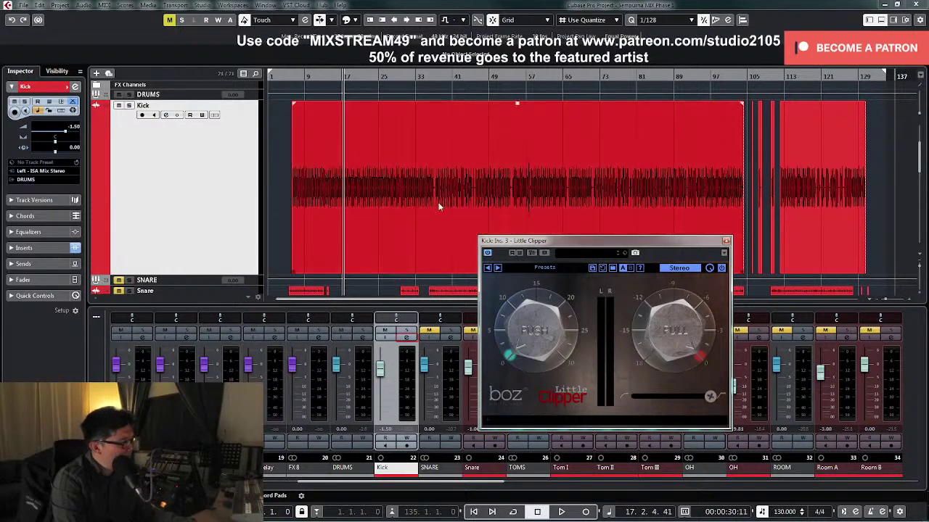
click(516, 77)
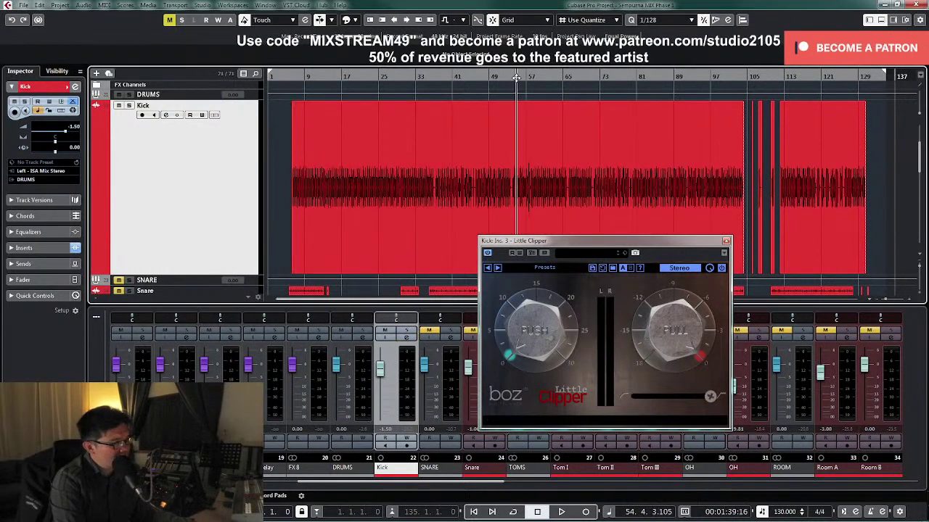
key(alt+x)
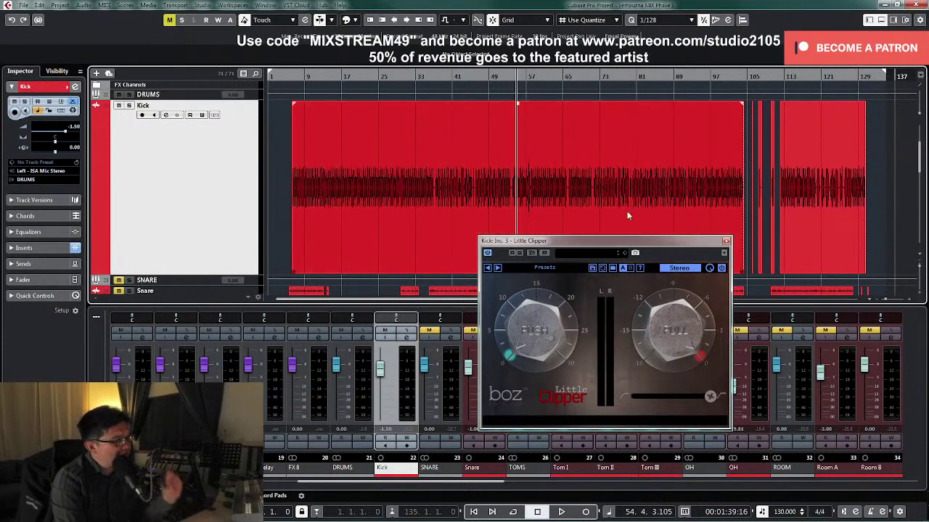
click(573, 165)
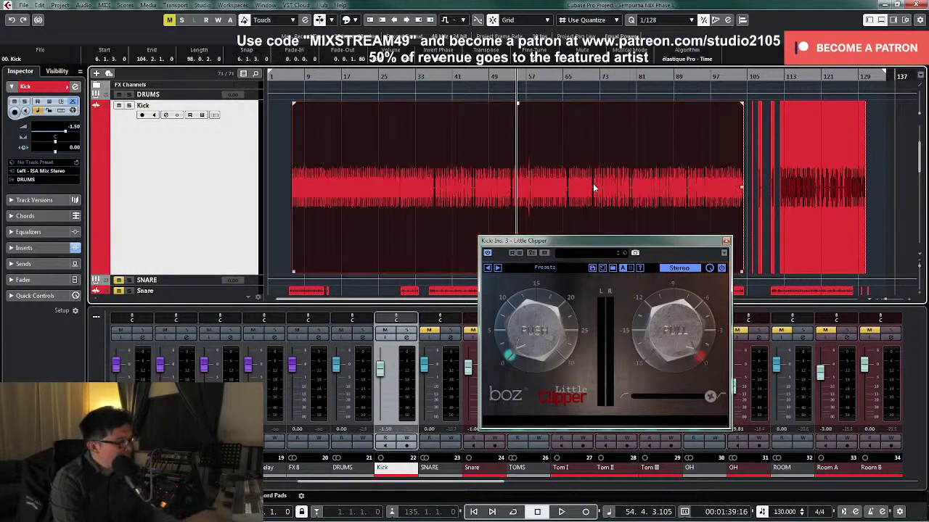
key(h)
key(h)
key(h)
key(h)
key(h)
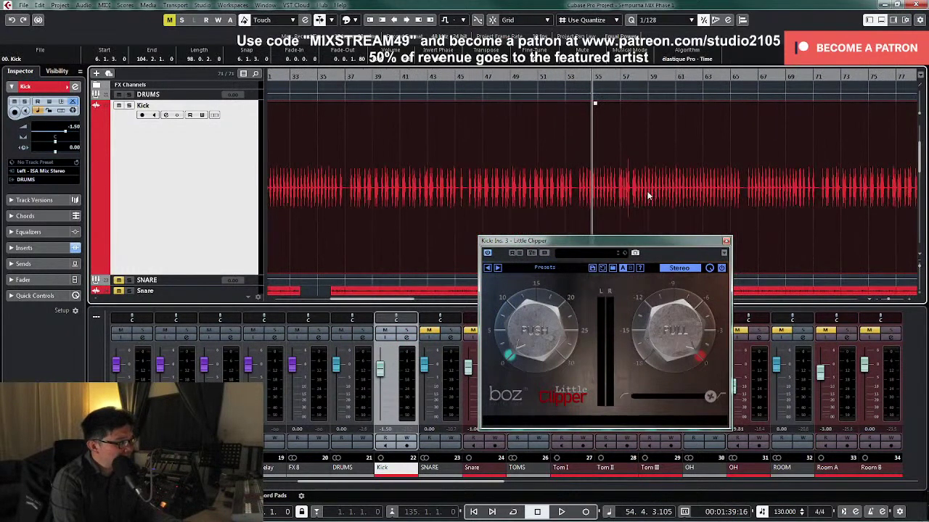
key(h)
key(h)
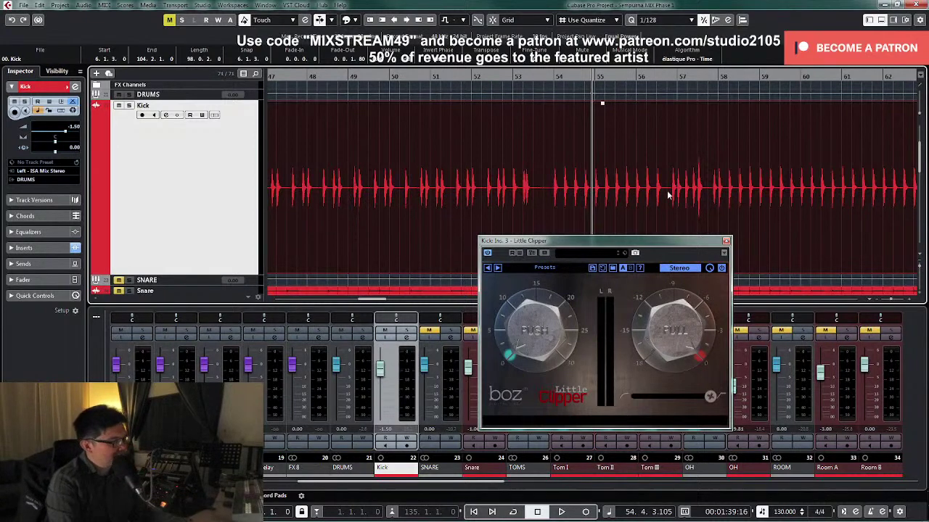
Step: Lower Little Clipper's ceiling to about -12.79 dB while auditioning the kick from bar 54
drag(673, 329, 665, 367)
key(space)
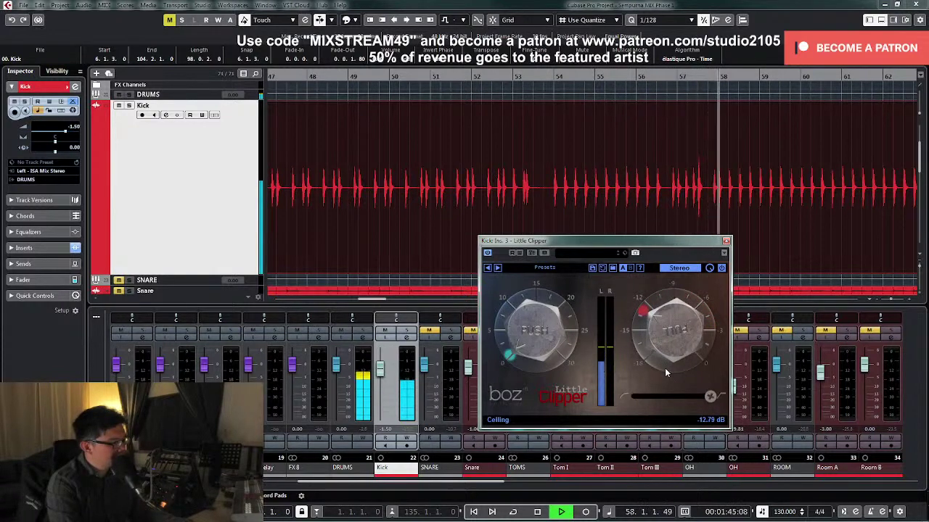
key(space)
Step: Replay the kick from just before bar 54 and lower Little Clipper's ceiling to about -13.62 dB
click(552, 77)
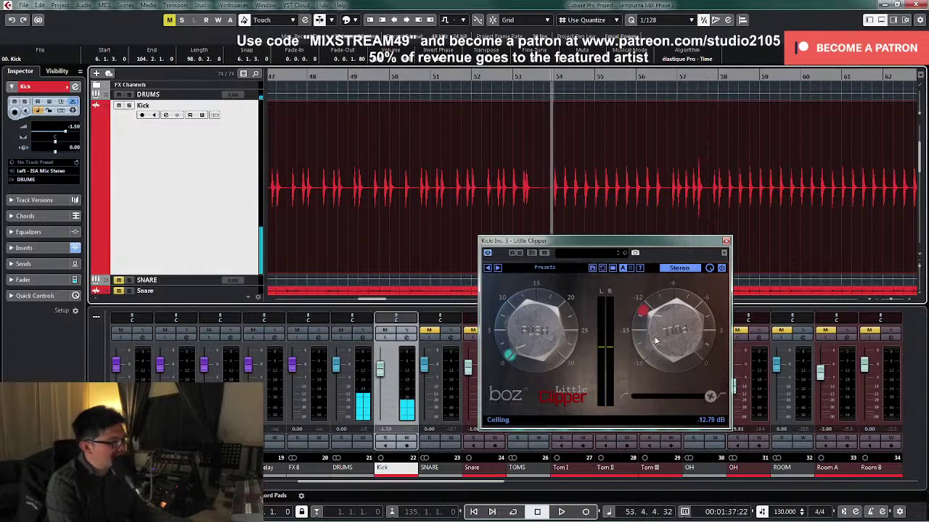
key(space)
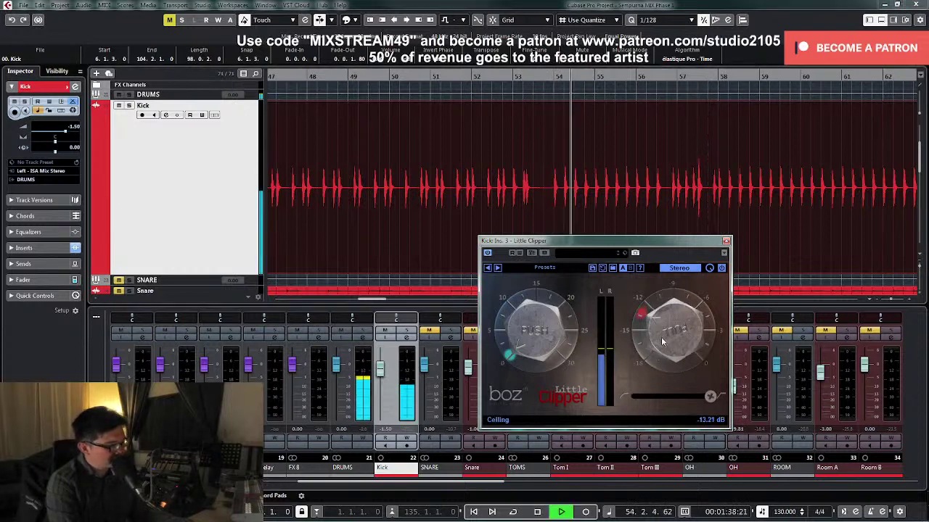
drag(662, 342, 663, 344)
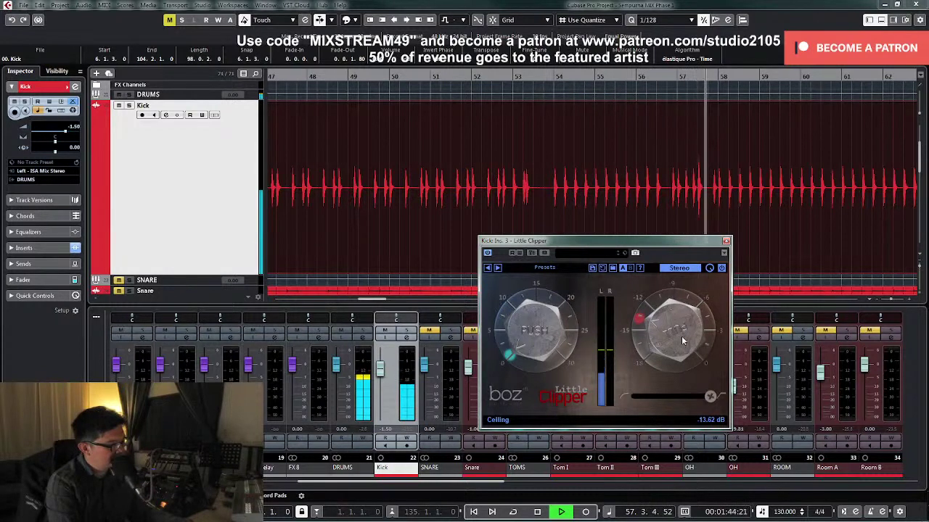
key(space)
Step: Raise Little Clipper's ceiling to -13.00 dB, audition the kick again, and nudge the ceiling slightly higher
drag(677, 349, 673, 330)
key(KP_Subtract)
key(KP_Subtract)
key(space)
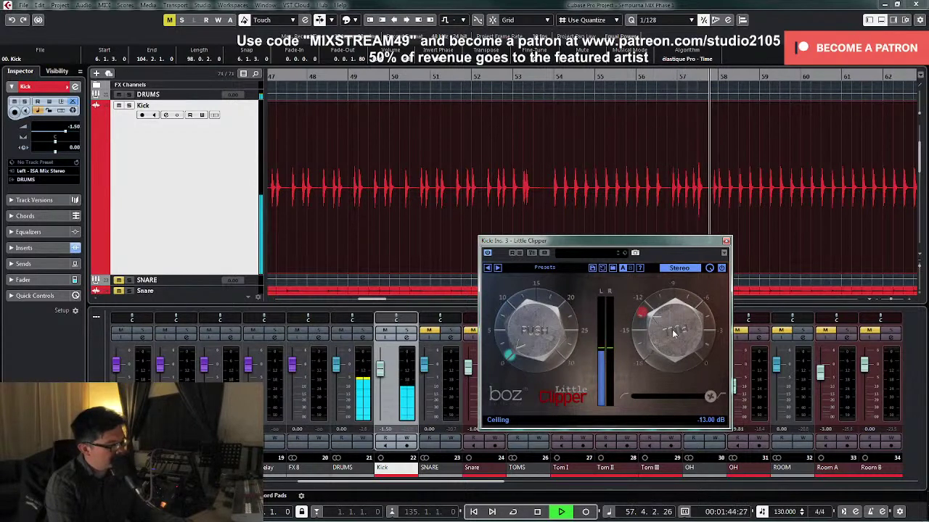
key(space)
drag(671, 336, 672, 331)
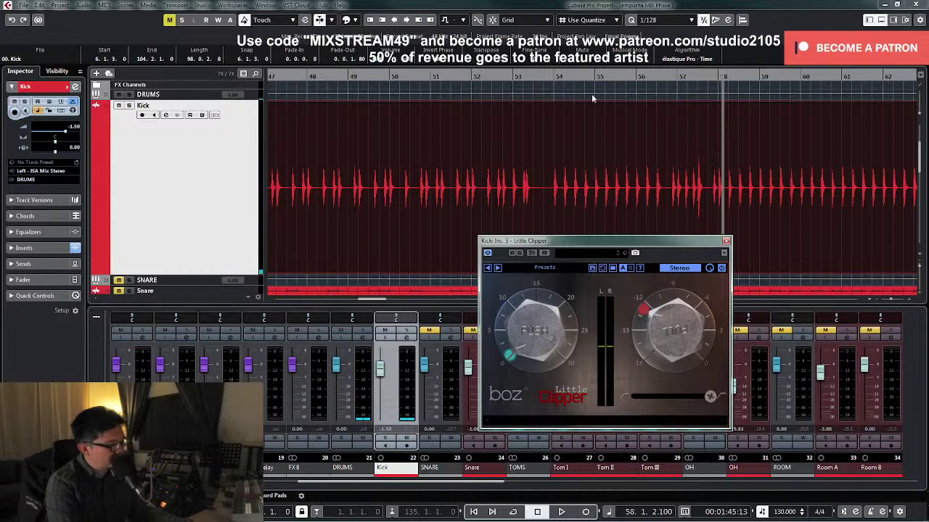
Step: Audition the clipped kick again from around bar 55 and close Little Clipper
double_click(625, 89)
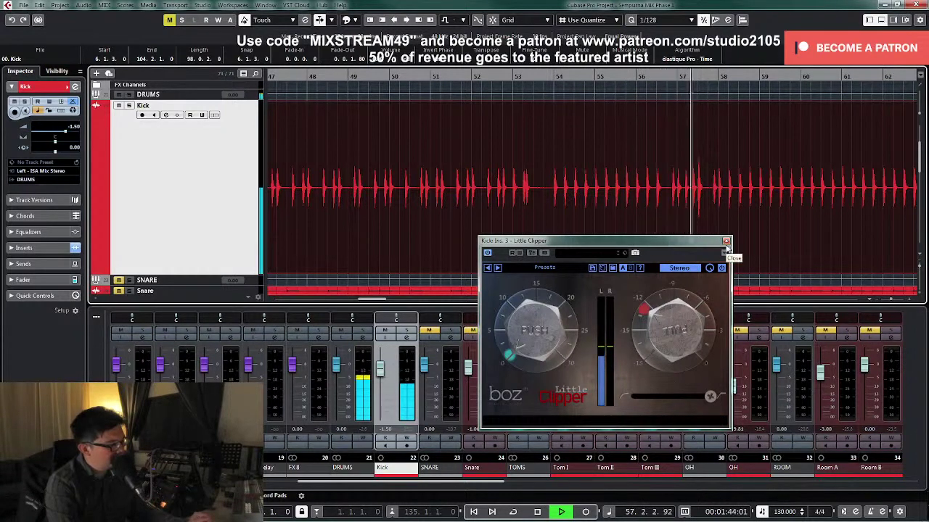
key(space)
click(726, 241)
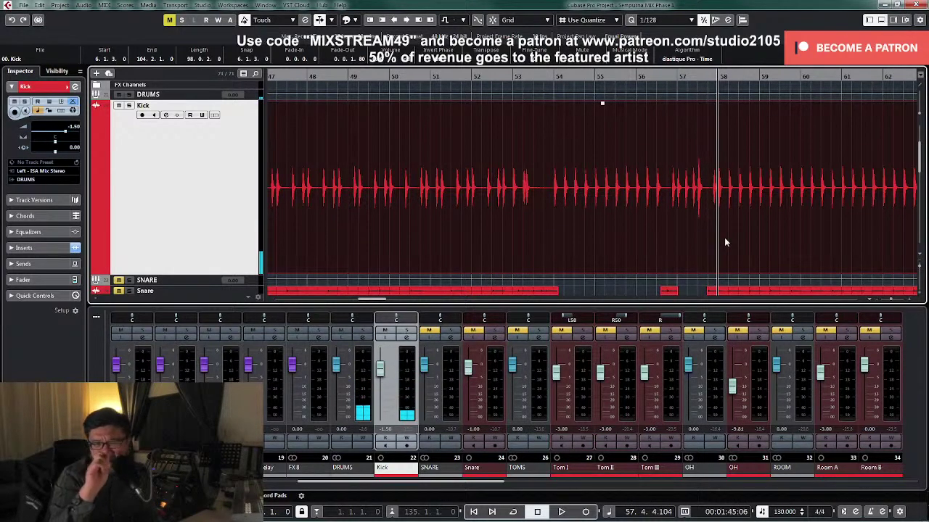
Step: Show the whole arrangement from start to end, with the Kick track reduced to the compact height of the others
key(shift+f)
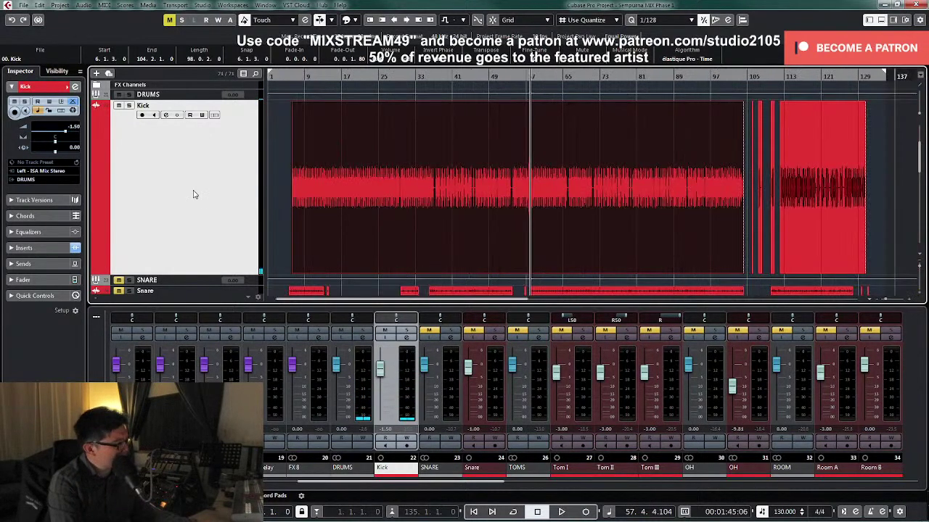
key(z)
key(z)
key(z)
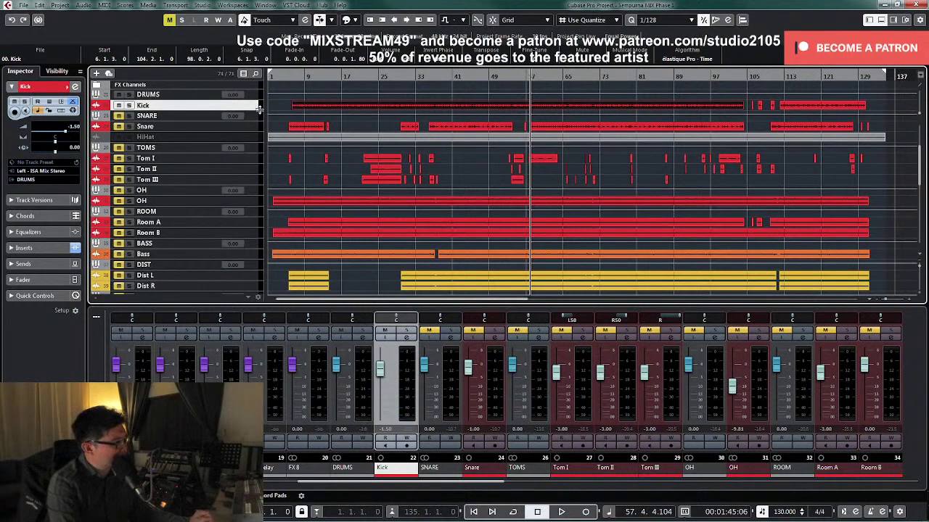
Step: Position playback near the start of bar 6 and unmute the SNARE group with its Snare channel
click(293, 77)
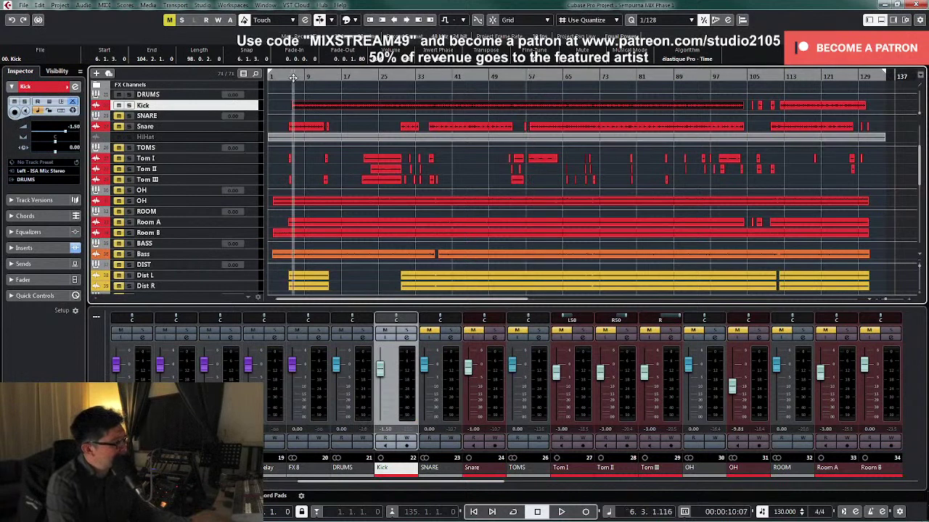
drag(299, 97, 293, 84)
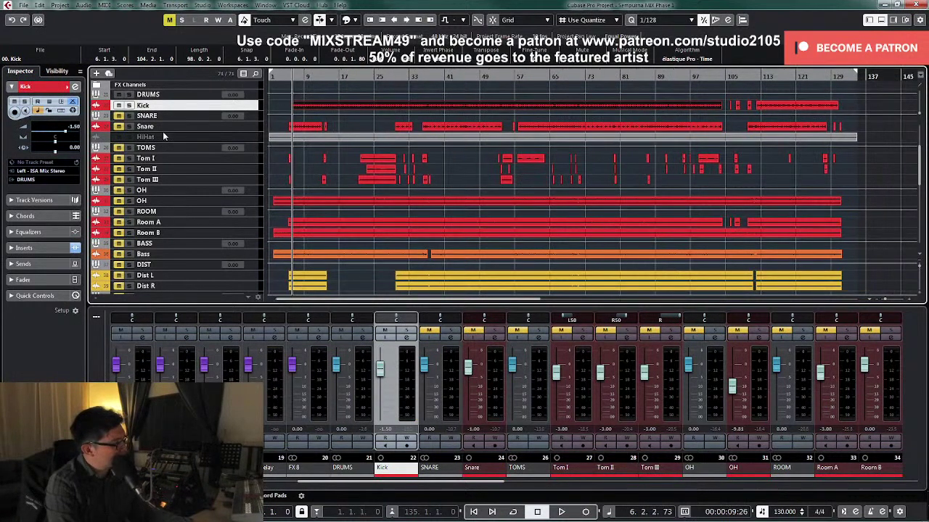
click(119, 119)
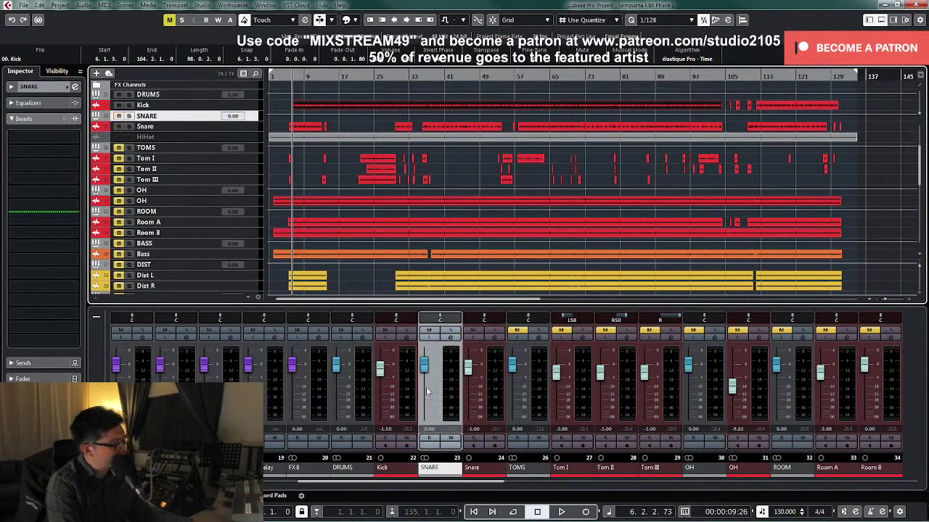
Step: Pull the Snare fader down to about -6.97 dB, raise it while auditioning with the kick, and settle on -1.00 dB
drag(469, 374, 479, 375)
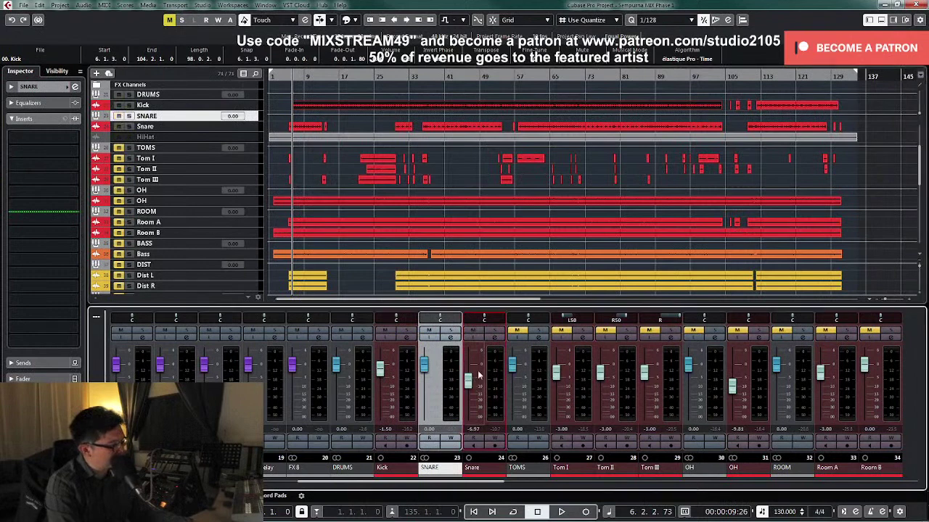
click(496, 339)
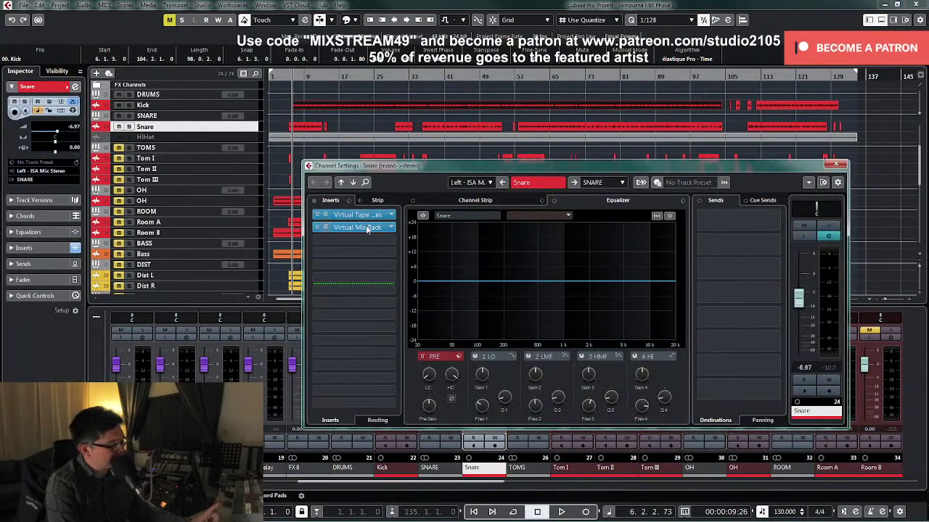
click(834, 166)
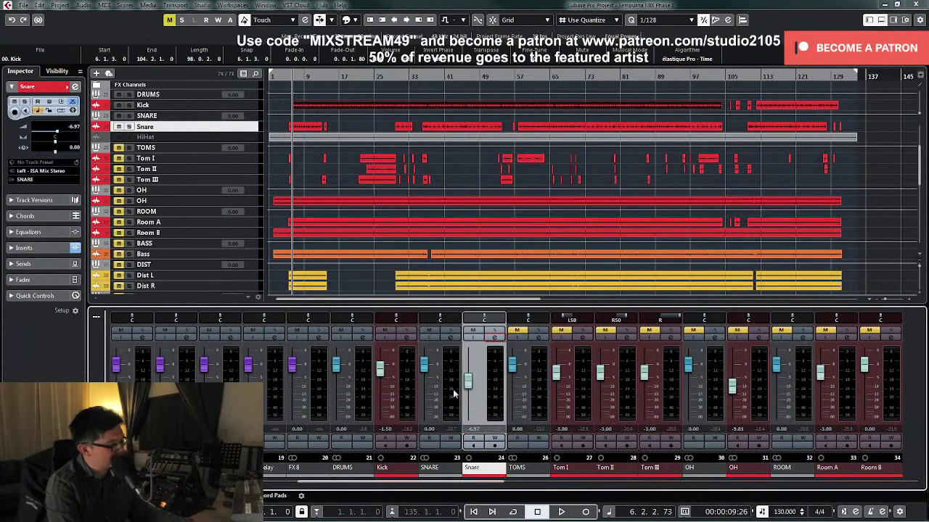
key(space)
mouse_move(468, 383)
mouse_down()
mouse_move(468, 392)
mouse_move(470, 373)
mouse_up()
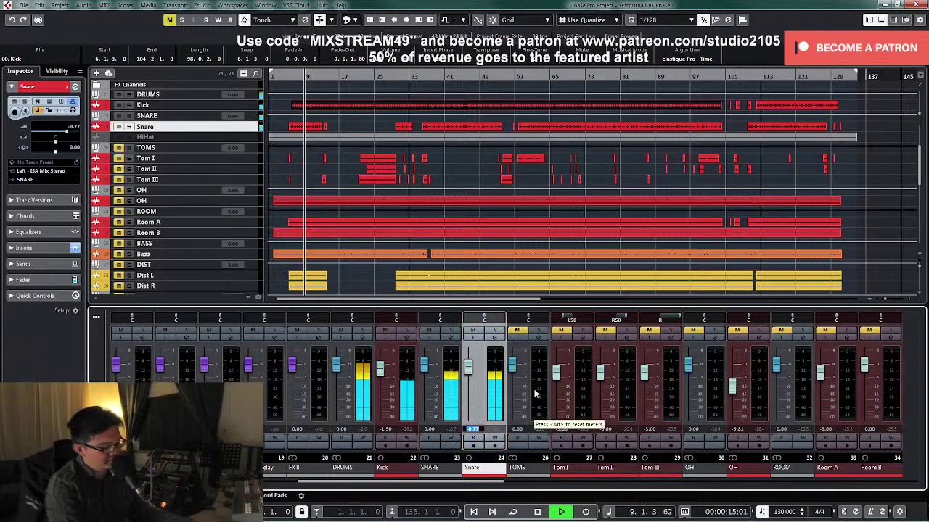
text(-1)
key(Return)
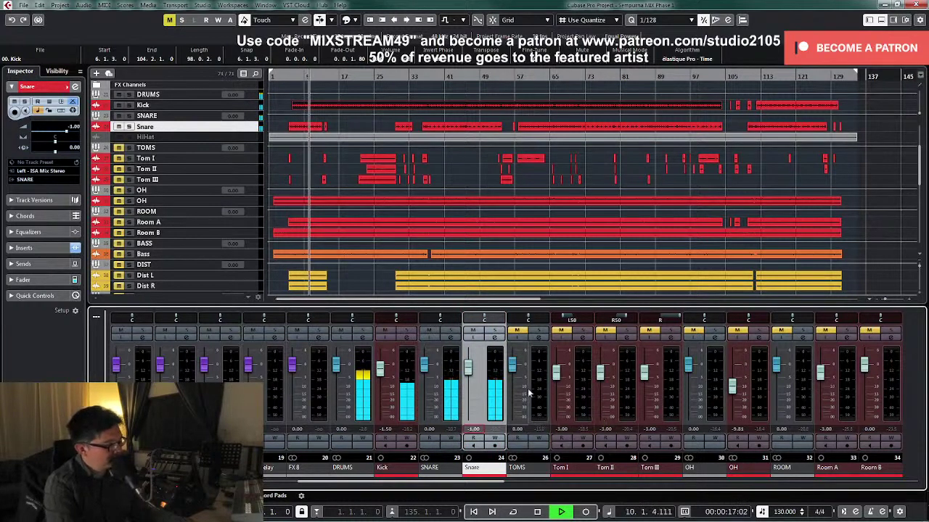
key(space)
Step: Check the Snare channel's insert effects and equalizer in its channel settings
click(495, 338)
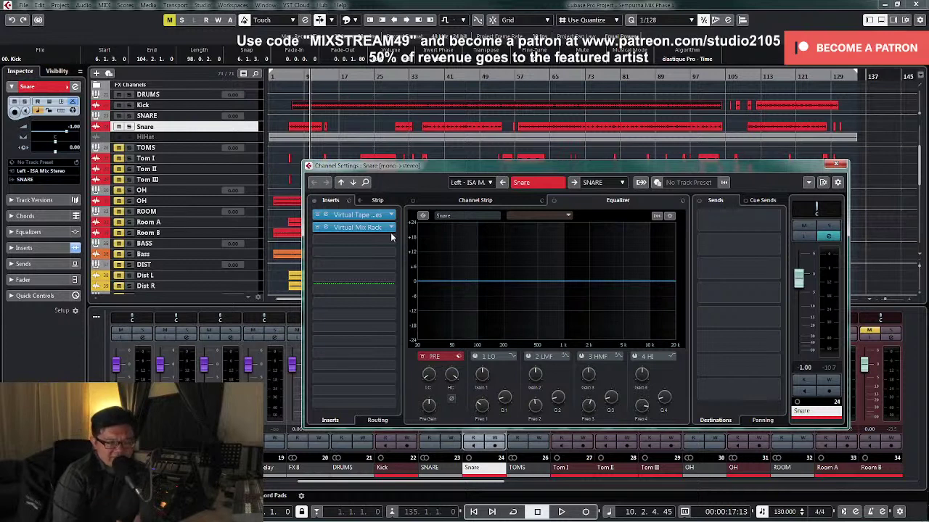
click(839, 165)
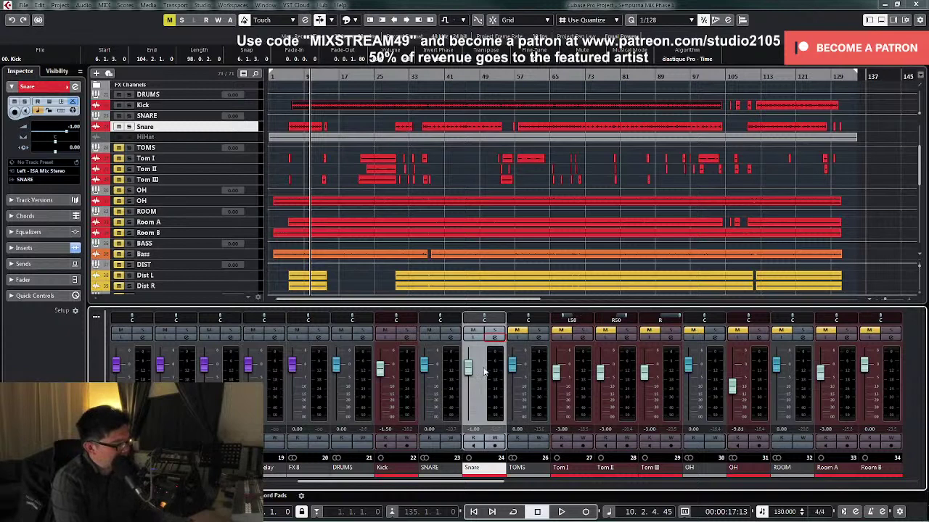
click(496, 338)
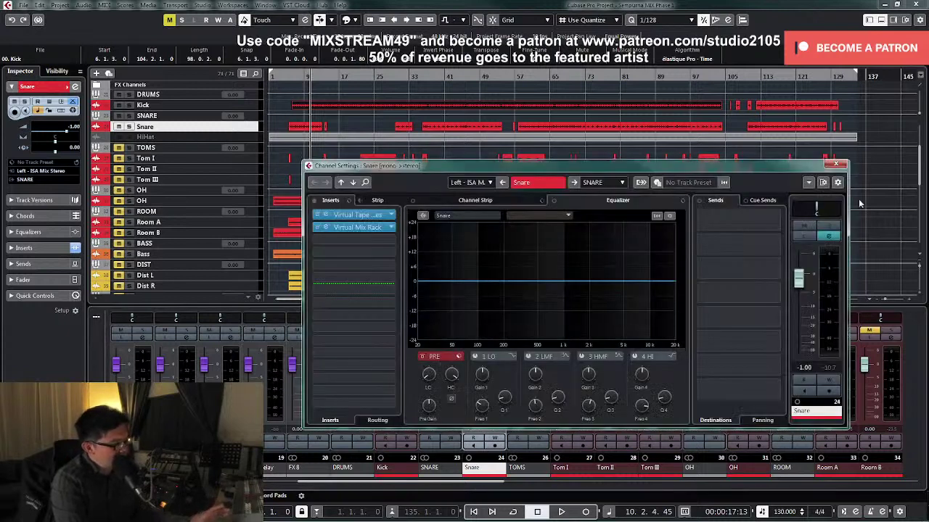
click(828, 166)
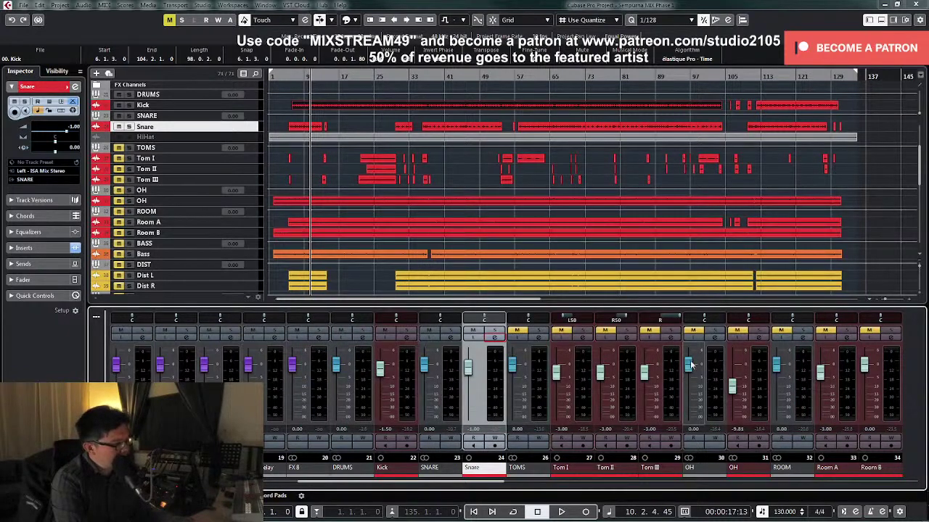
Step: Unmute the OH group and channel, enlarge the OH track, and position playback near the end of bar 36
click(692, 331)
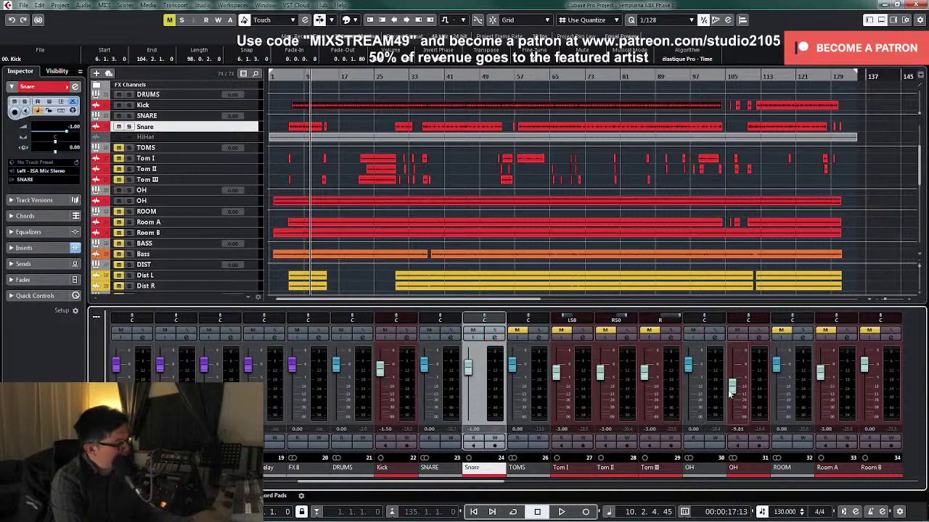
click(255, 205)
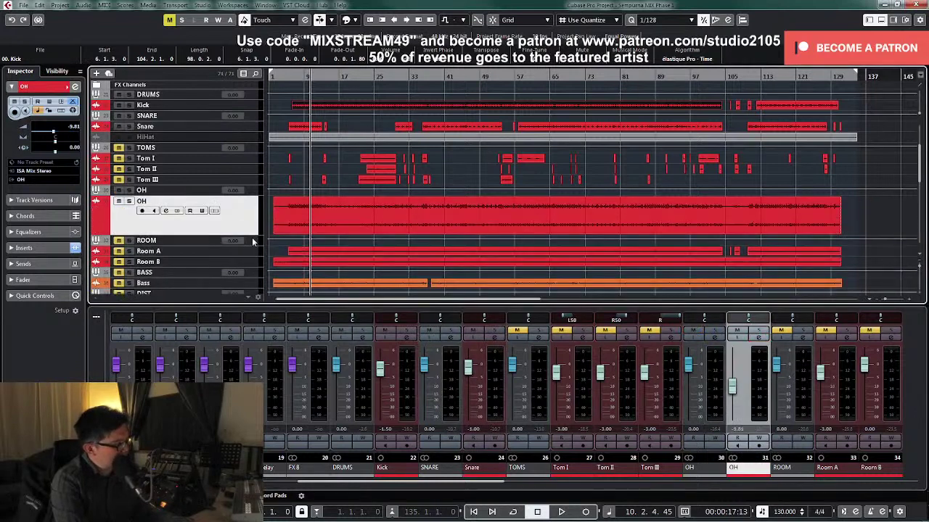
click(288, 75)
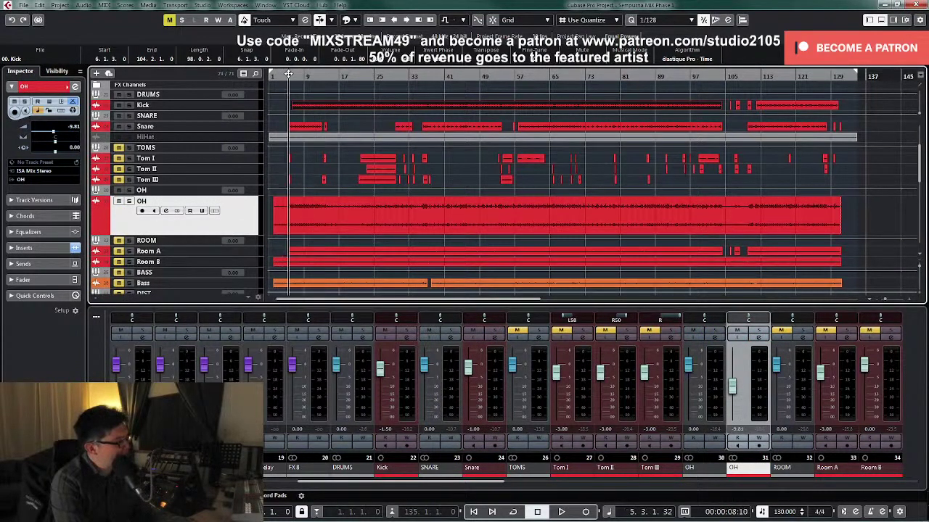
click(426, 74)
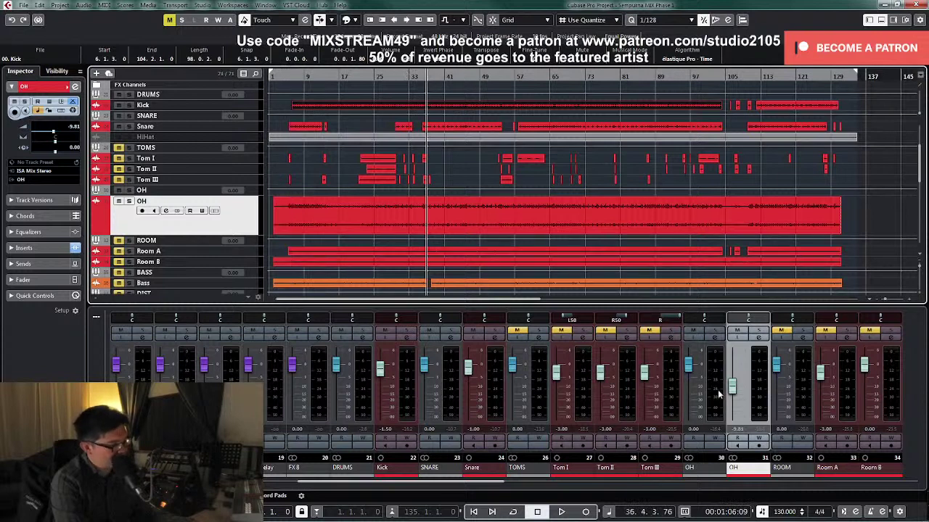
Step: Audition the overheads with kick and snare, trying the OH fader at -4.00 dB before settling on -7.00 dB
key(space)
drag(735, 390, 734, 386)
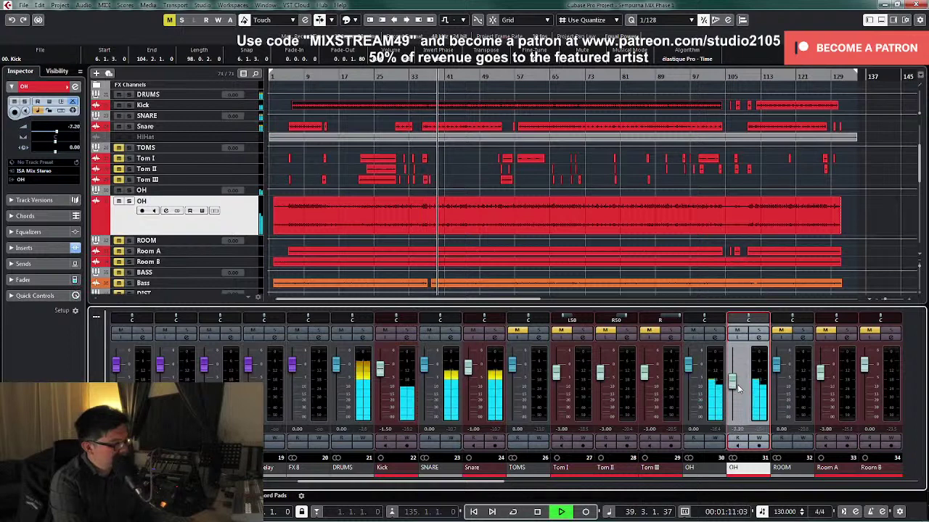
double_click(738, 430)
text(-4)
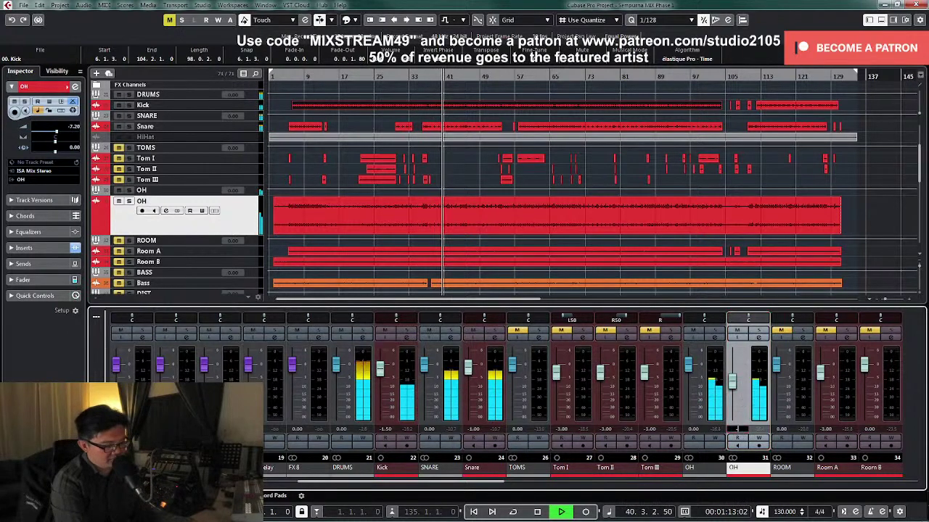
key(Return)
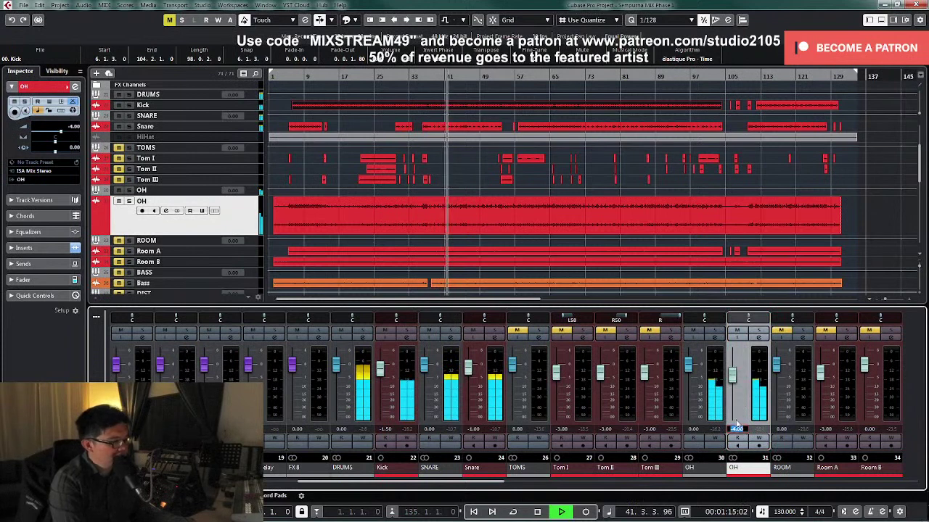
key(Return)
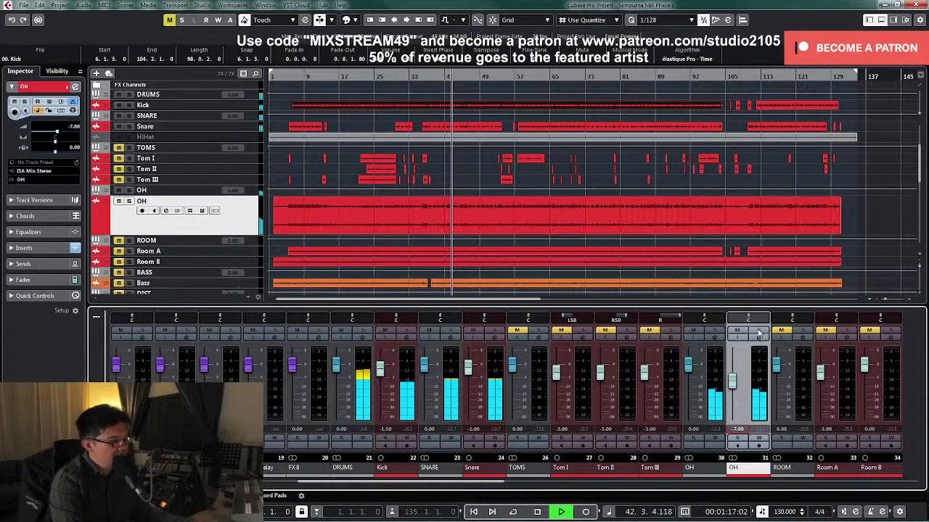
Step: Solo the OH channel and open its channel settings to examine its frequency spectrum during playback
click(759, 331)
click(759, 338)
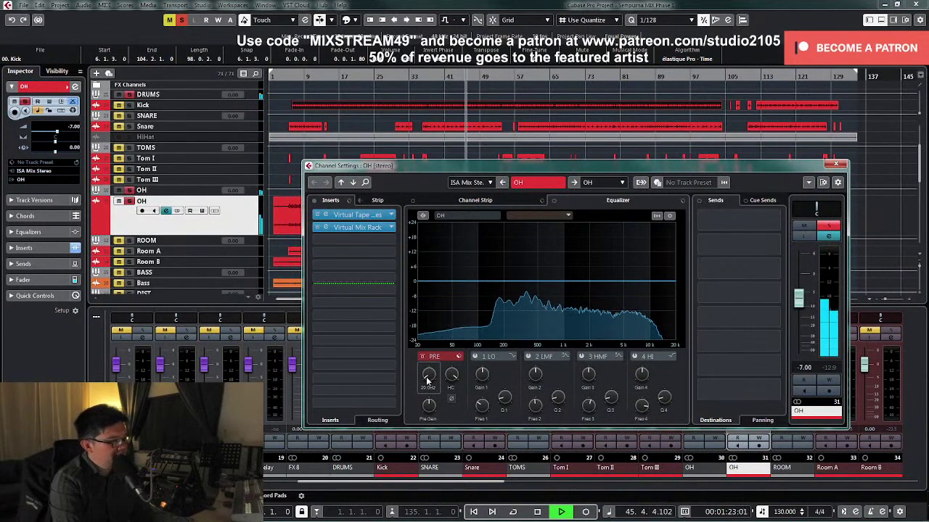
key(space)
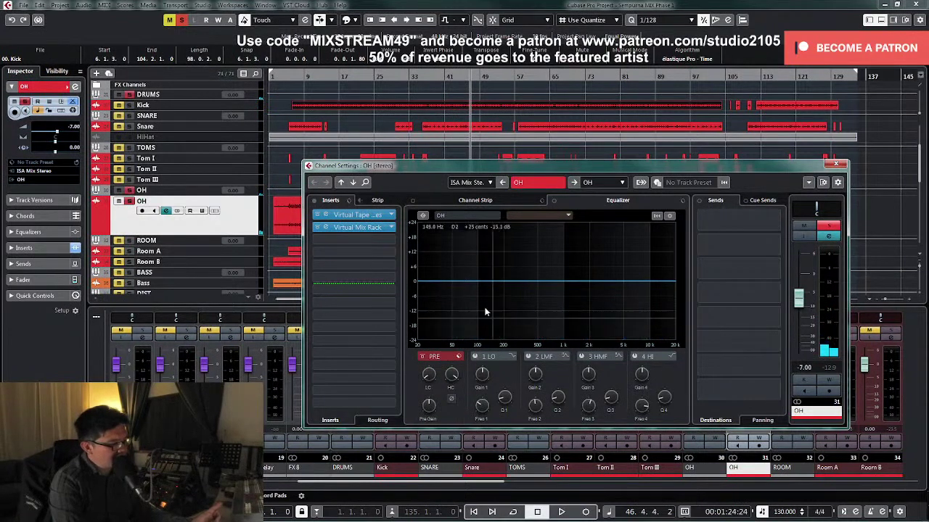
Step: Enable the OH equalizer's LMF band, sweep it with a boost, and cut roughly 4 dB around 450 Hz
click(527, 357)
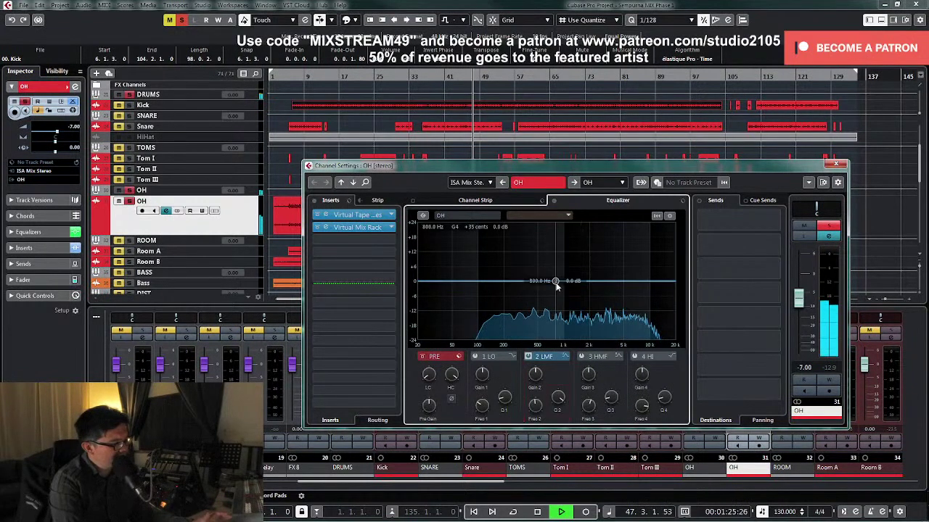
drag(555, 283, 535, 242)
drag(534, 372, 547, 468)
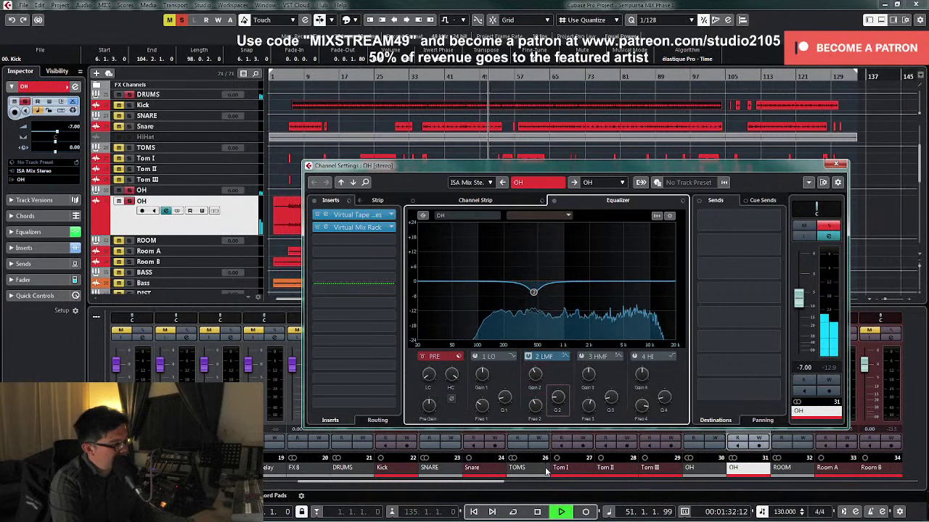
click(546, 471)
Step: Enable the OH equalizer's HMF band at 2.00 kHz, narrow its Q, and replay the overheads from about bar 43
click(583, 356)
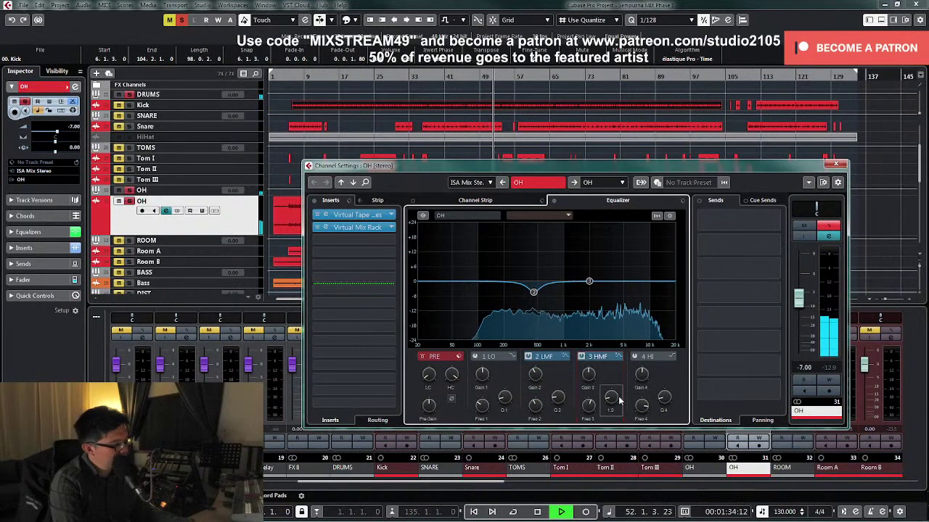
drag(614, 399, 654, 246)
key(space)
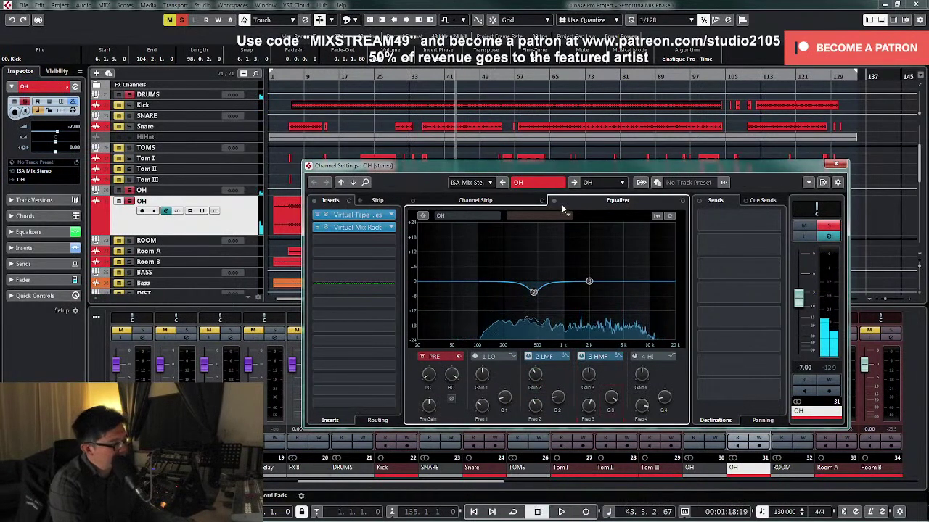
key(space)
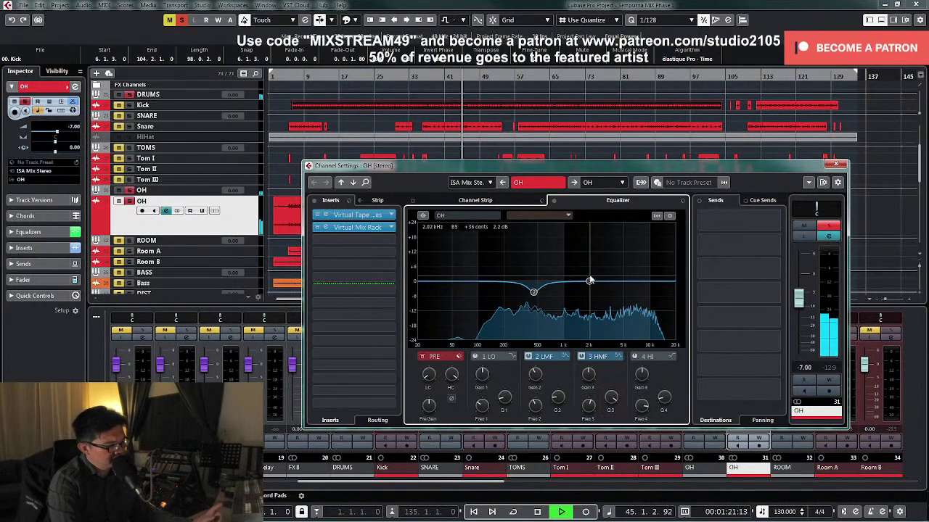
mouse_move(589, 283)
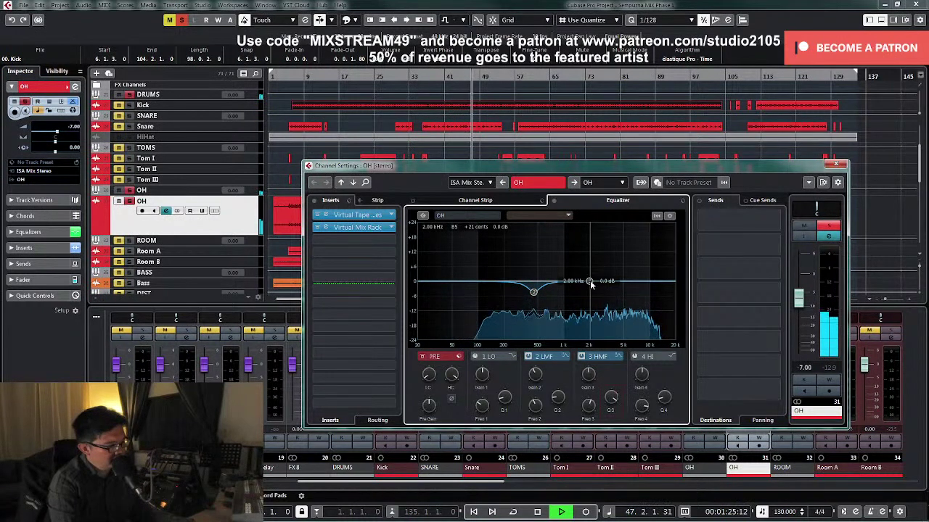
Step: Sweep the narrow HMF boost to 3.13 kHz, turn it into a 1.4 dB cut, and widen its Q
drag(590, 283, 606, 268)
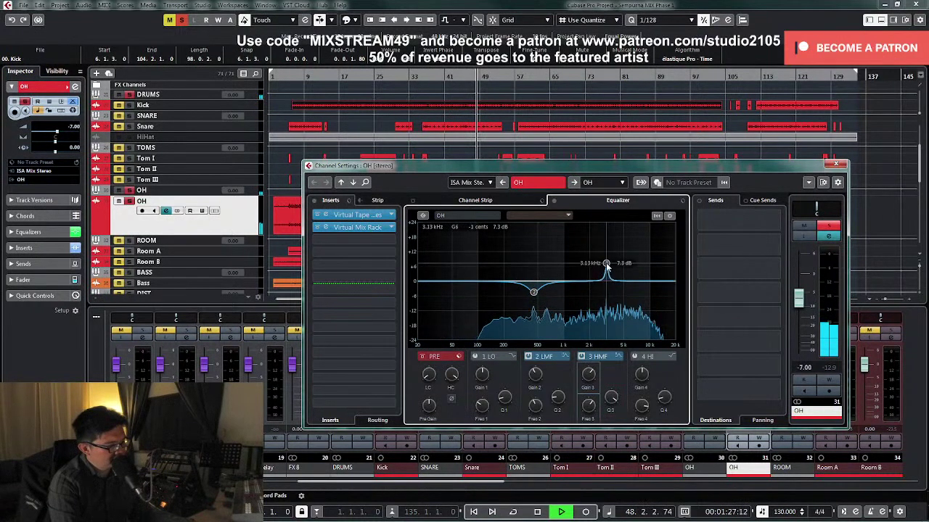
ctrl+click(590, 374)
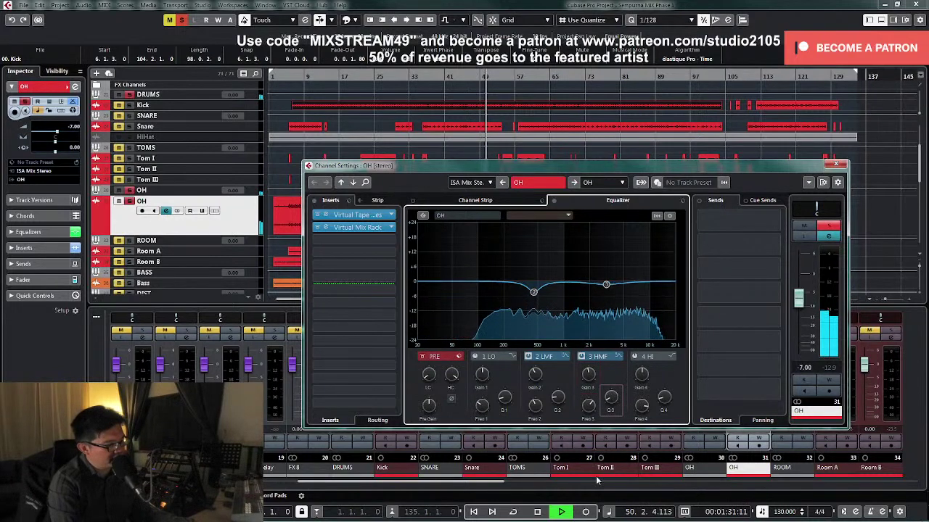
key(space)
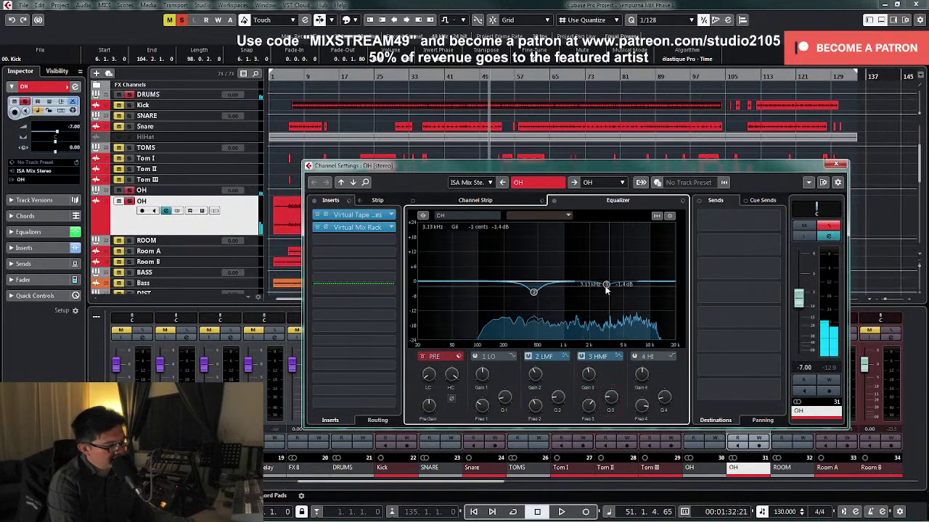
Step: Close the OH settings, bring the unmuted room channels into the drum mix, and lower Room B's fader fully
click(833, 166)
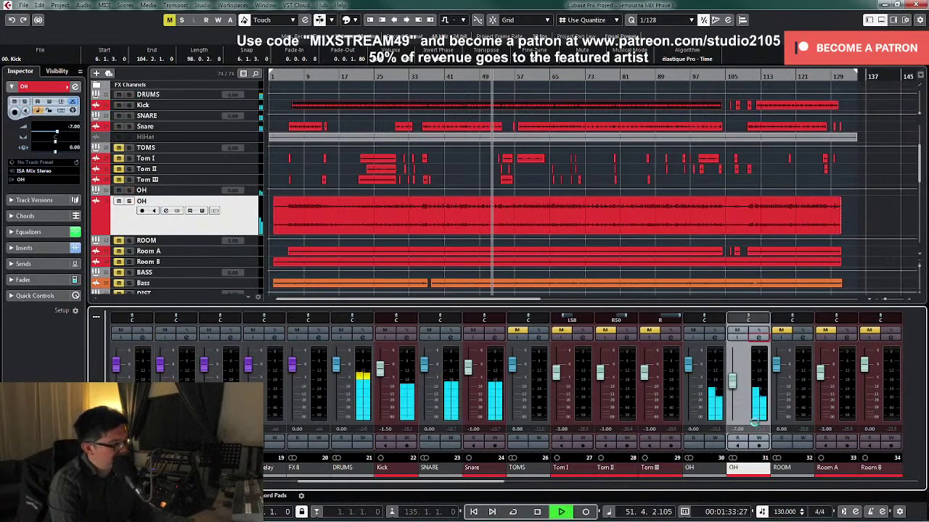
key(space)
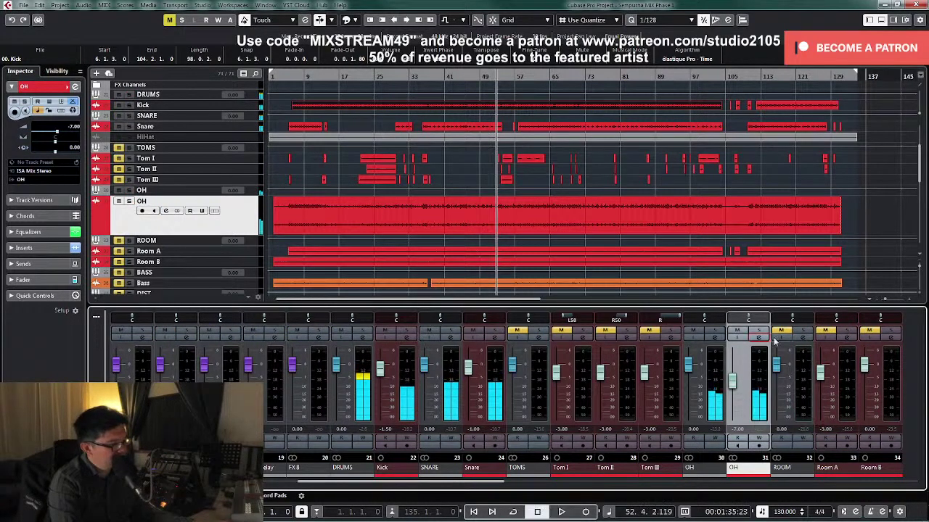
click(782, 331)
drag(863, 367, 875, 472)
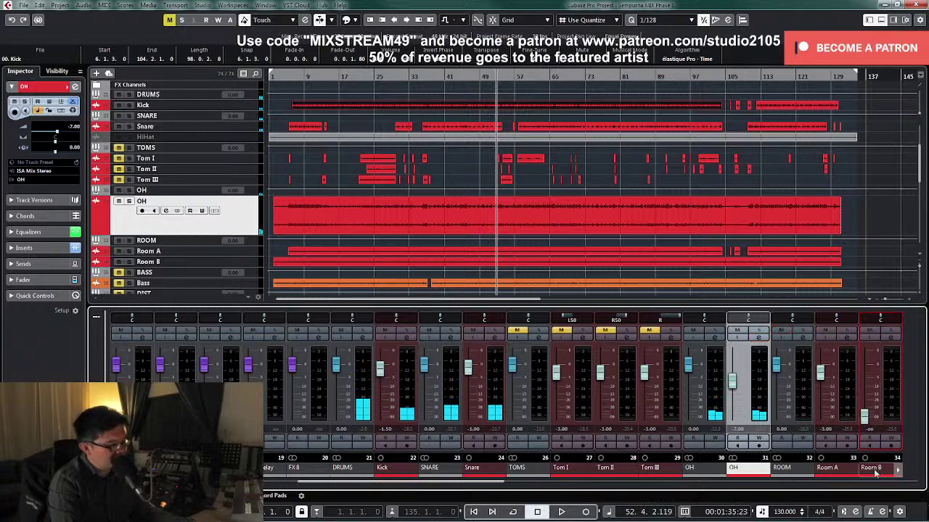
Step: Shrink the OH track to normal height and enlarge the Room A and Room B tracks together
drag(257, 234, 257, 194)
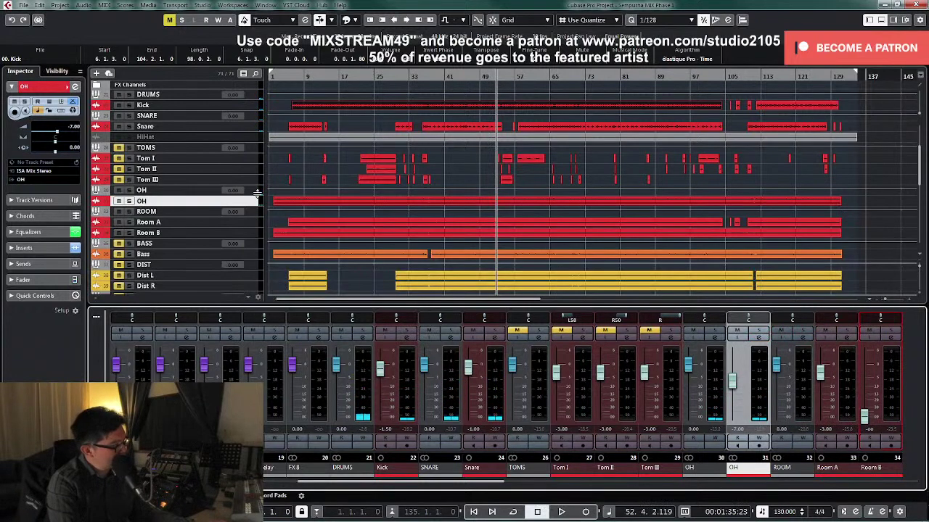
click(254, 233)
shift+click(253, 222)
drag(252, 227, 241, 272)
scroll(431, 225, down, 2)
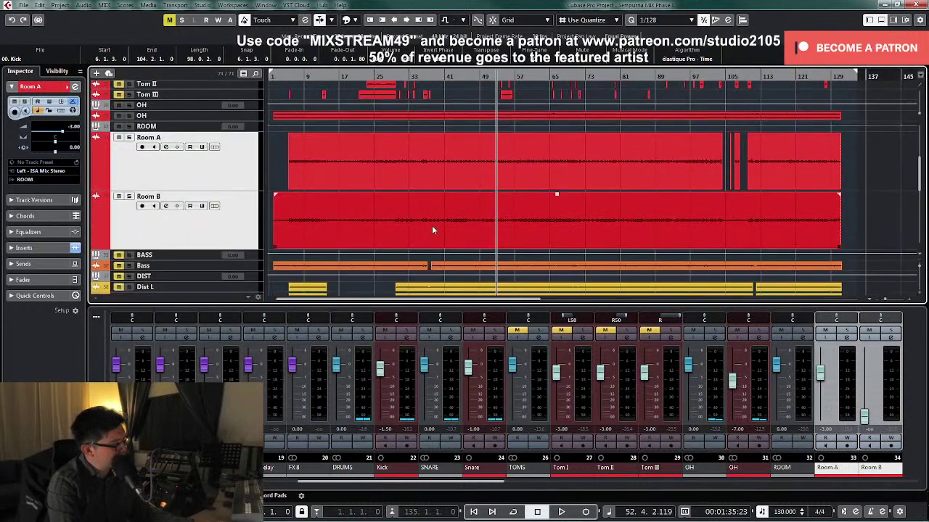
Step: Solo Room A for a short playback listen, then release its solo
click(845, 332)
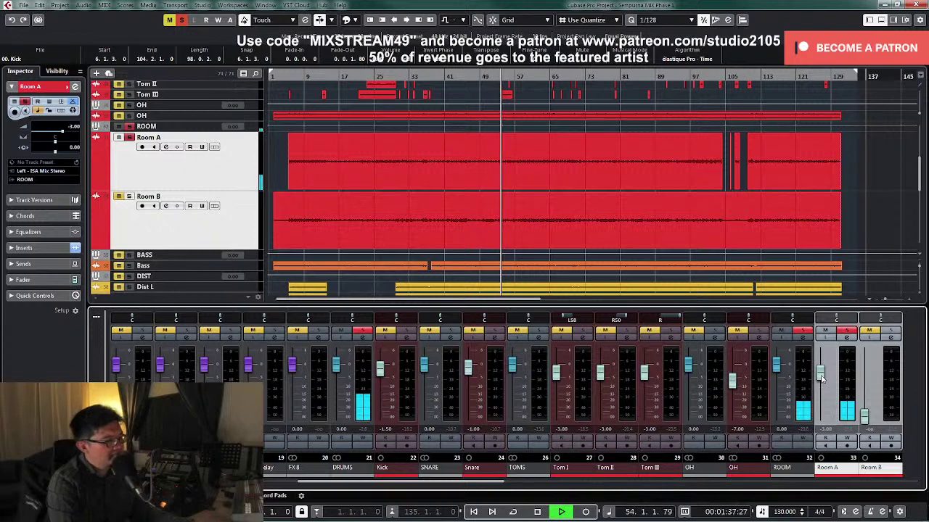
key(f)
key(space)
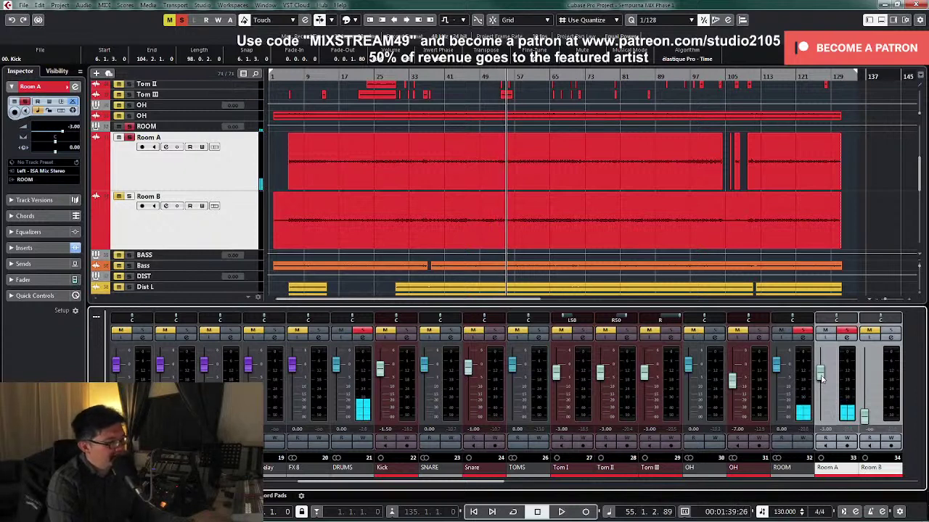
click(848, 332)
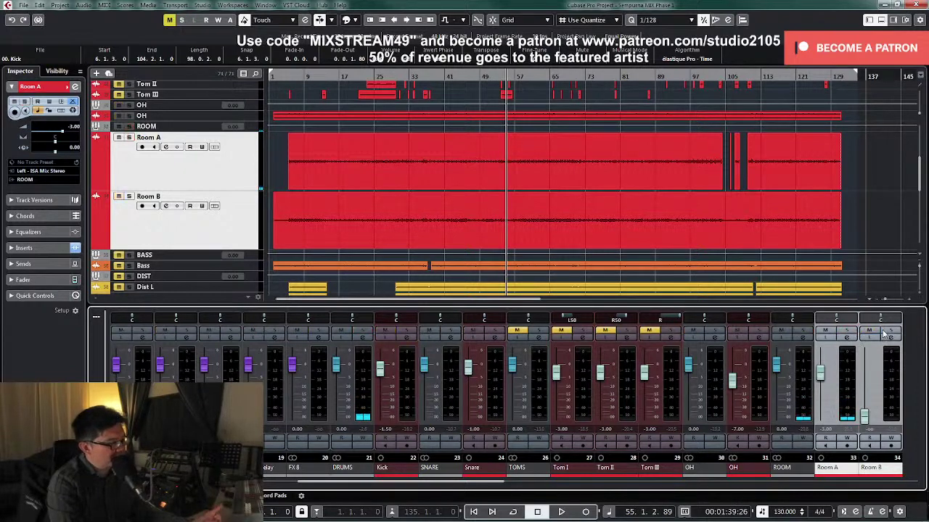
Step: Audition Room B soloed during playback, raising its fader to about -12.1 dB, then release its solo
click(890, 331)
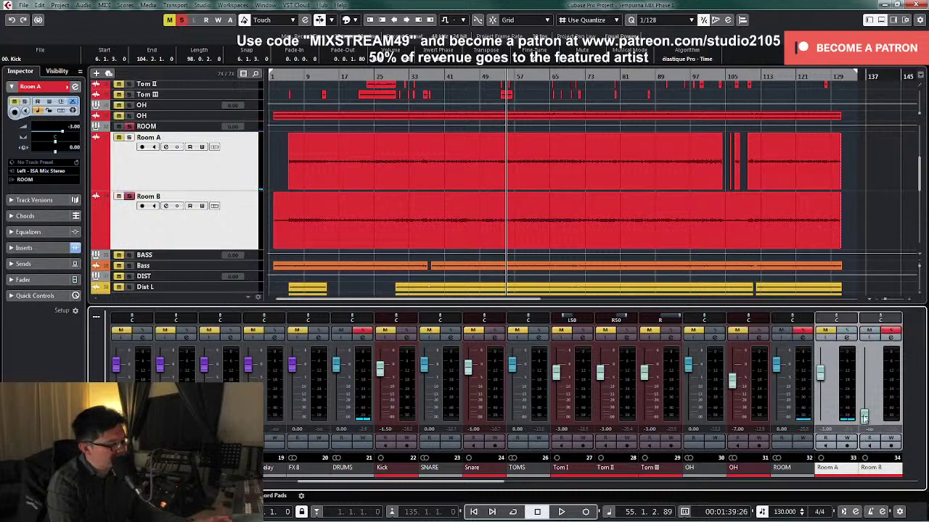
key(space)
drag(865, 419, 864, 390)
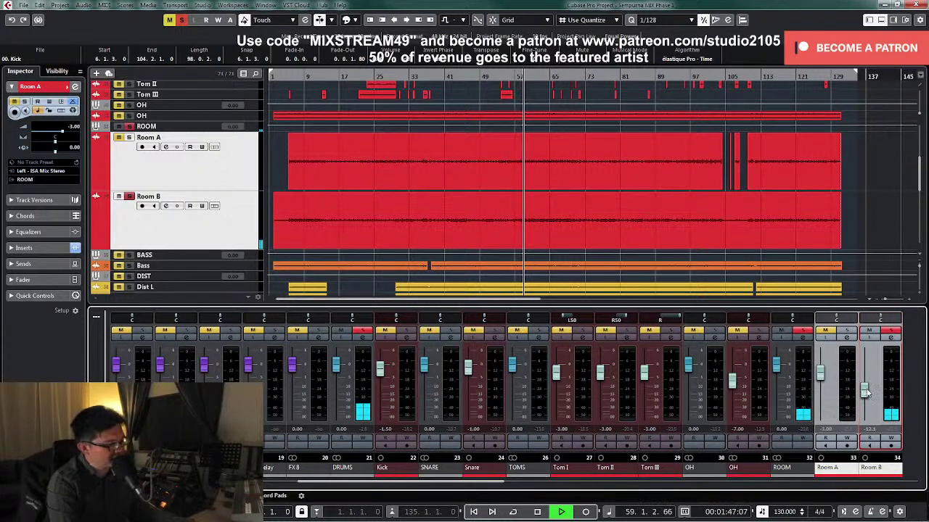
click(890, 331)
key(space)
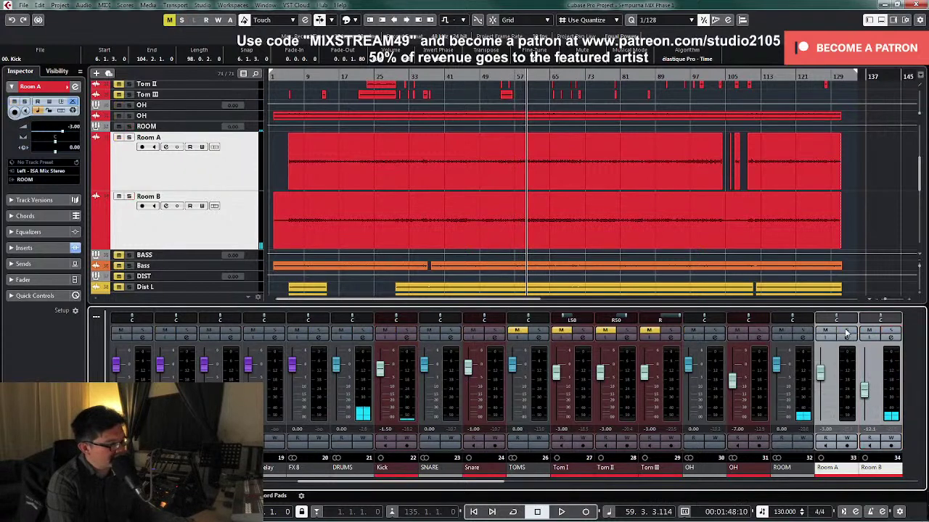
Step: Solo Room A, open its equalizer, lower the high-cut filter, and enable the LMF band
click(846, 332)
click(847, 338)
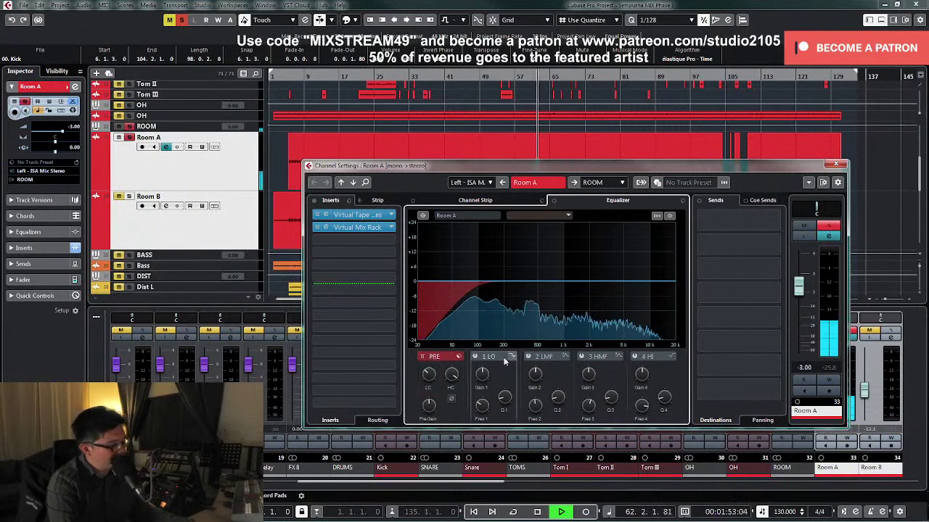
drag(451, 374, 451, 385)
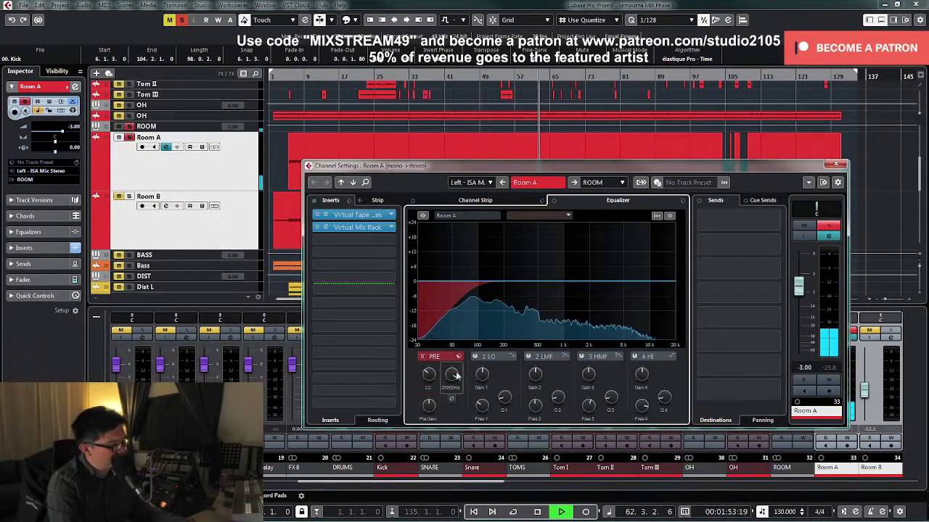
click(528, 357)
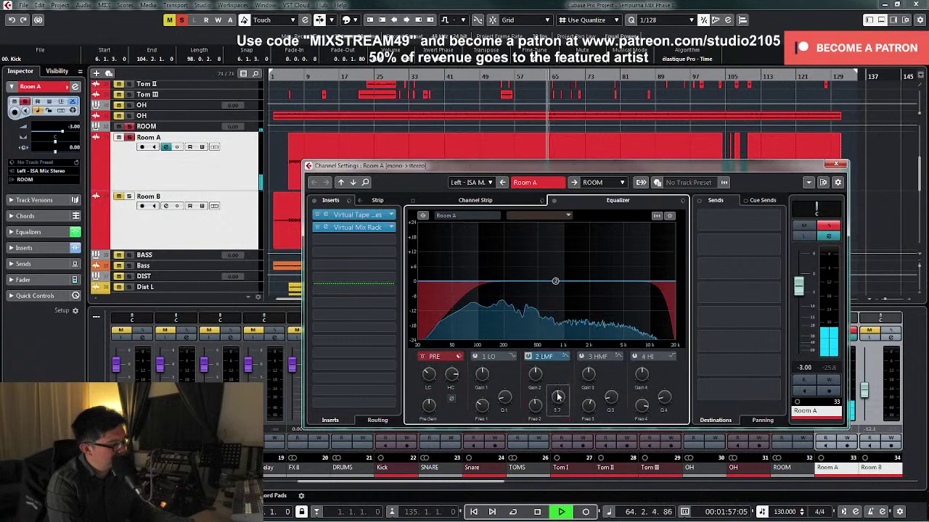
Step: Sweep Room A's LMF band with a narrow boost, cut about 4 dB near 200 Hz, then release its solo and close the settings
drag(555, 281, 500, 240)
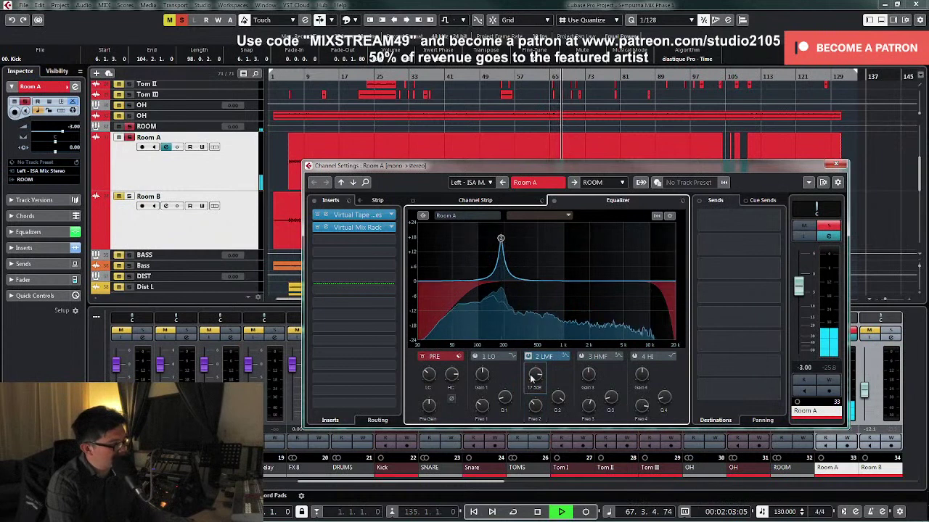
drag(531, 377, 529, 408)
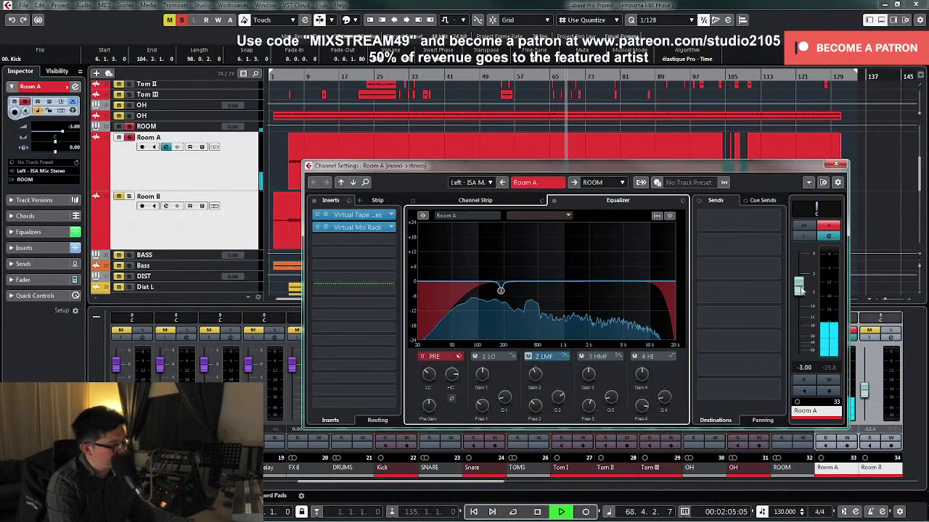
click(829, 226)
click(836, 164)
Step: Raise Room A's fader to 0.00 dB while listening to it within the full drum mix
drag(822, 376, 822, 374)
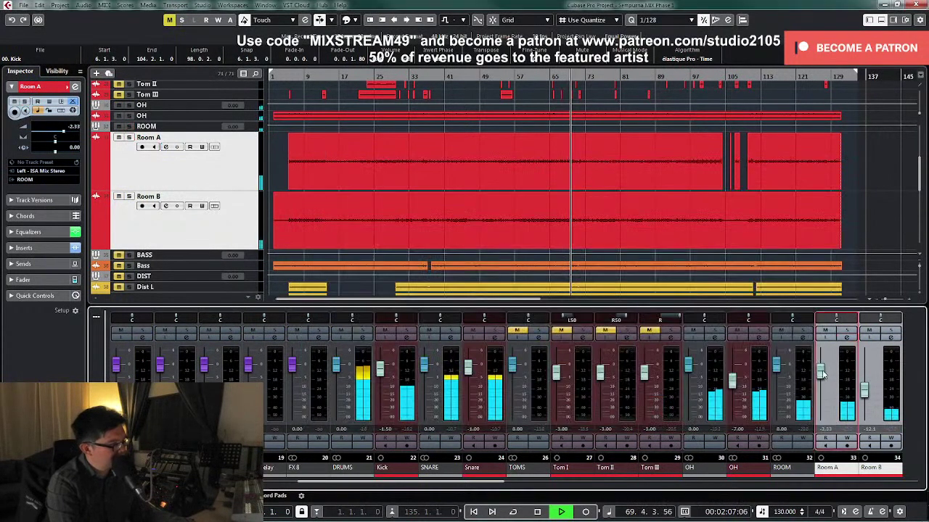
ctrl+click(821, 372)
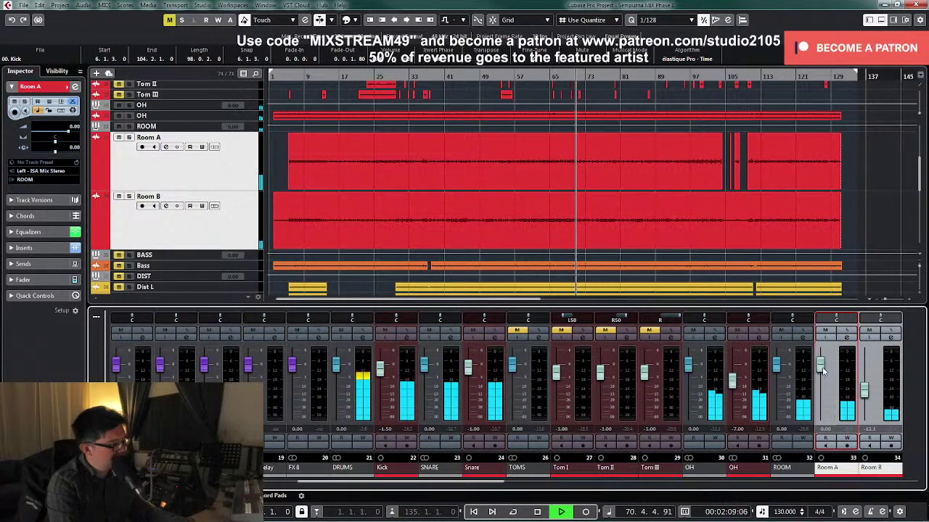
drag(822, 367, 822, 368)
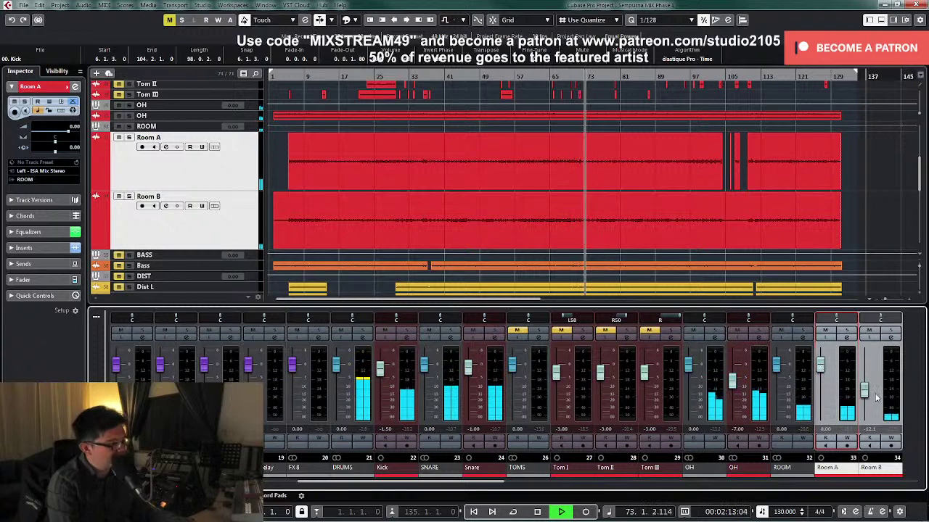
key(space)
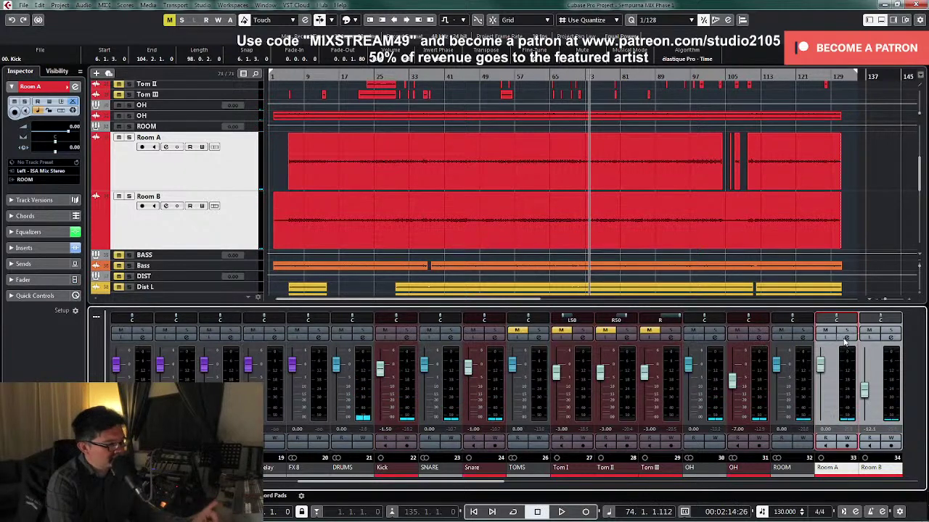
Step: Play Room B soloed, set its level to -10.00 dB, and check it within the full drum mix
key(space)
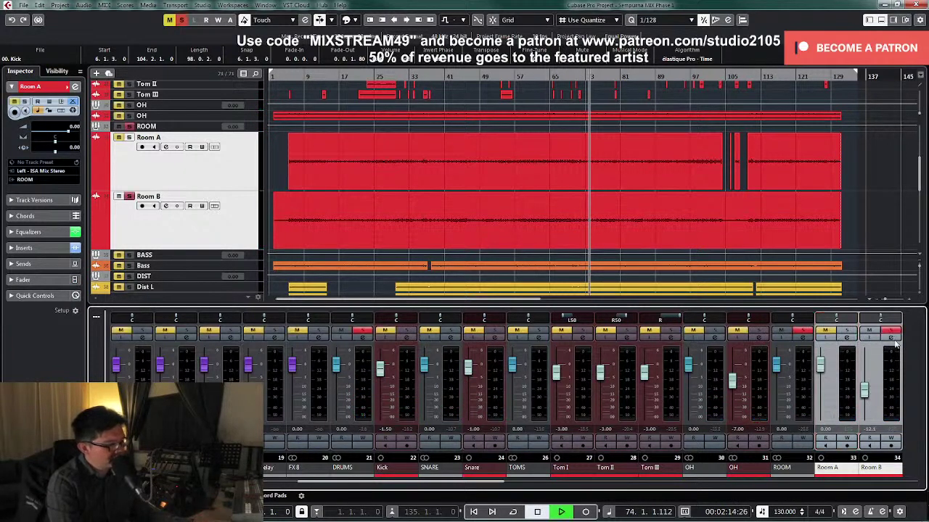
click(891, 333)
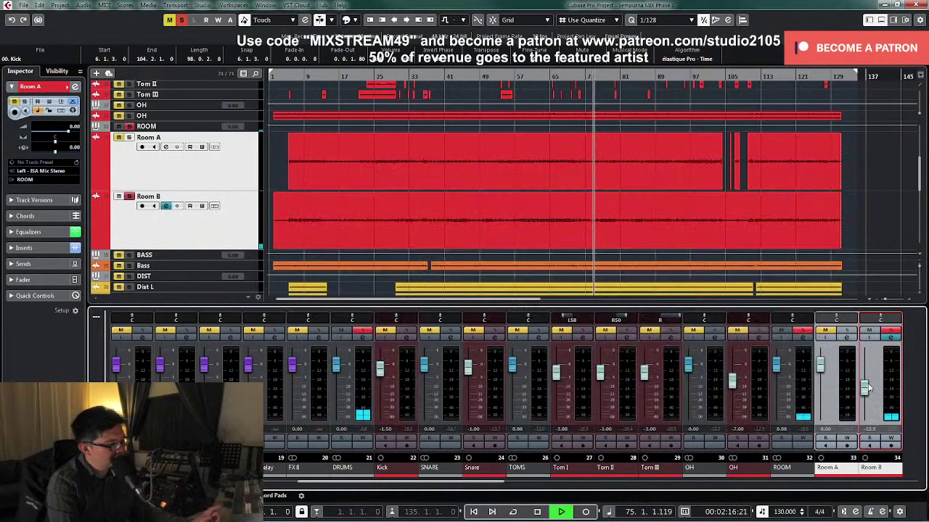
drag(868, 386, 867, 388)
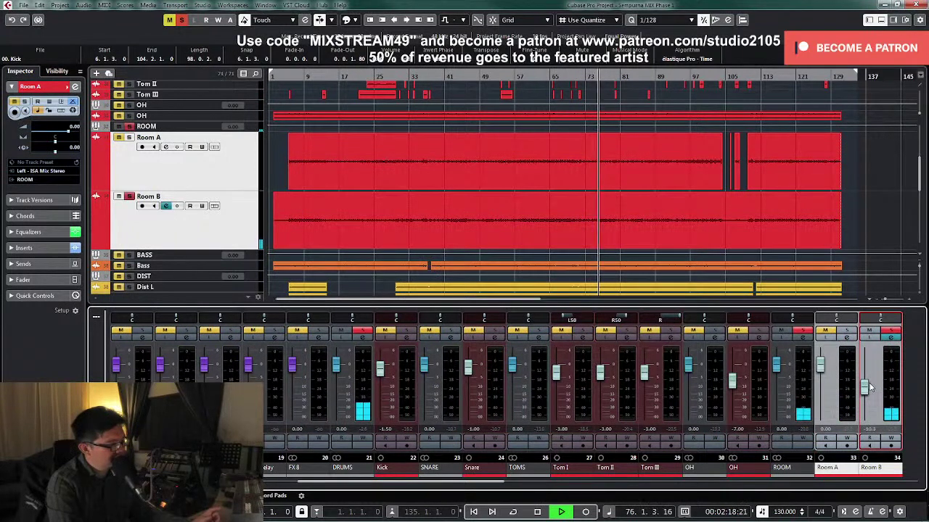
double_click(871, 429)
text(-10)
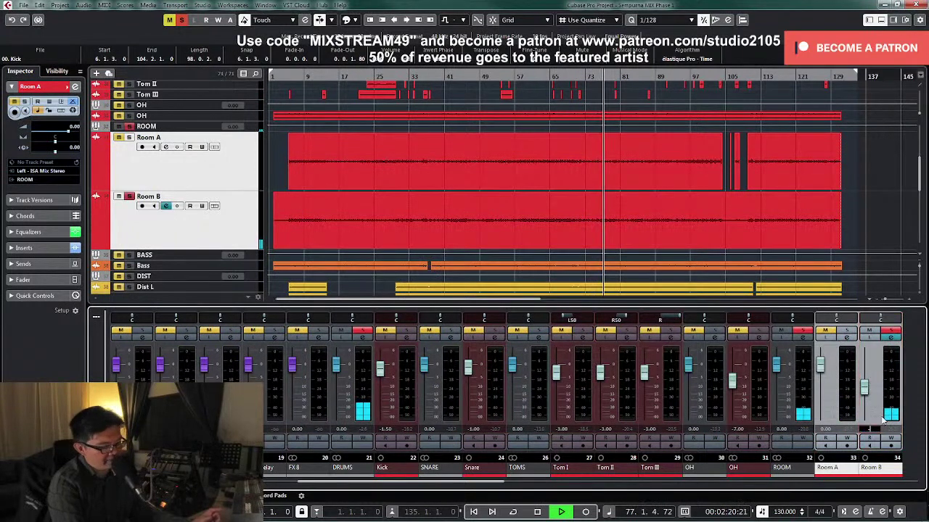
key(Return)
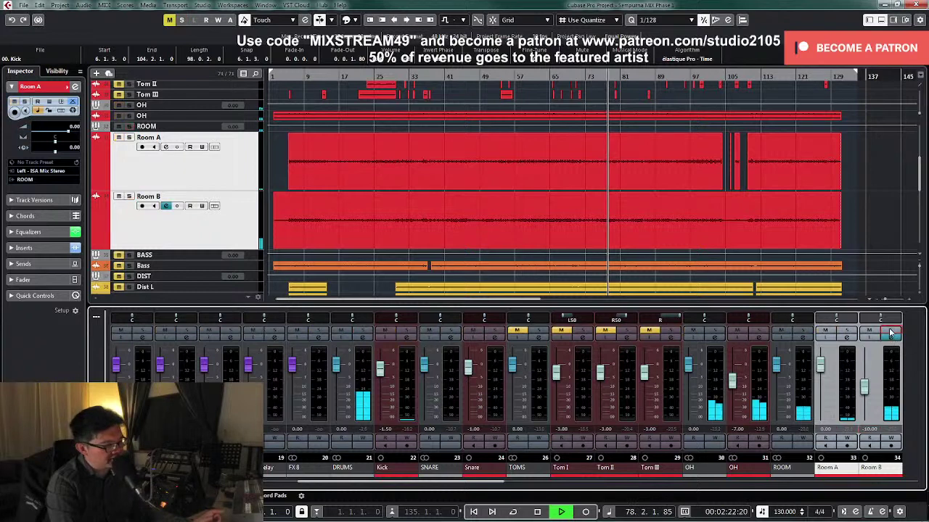
click(891, 335)
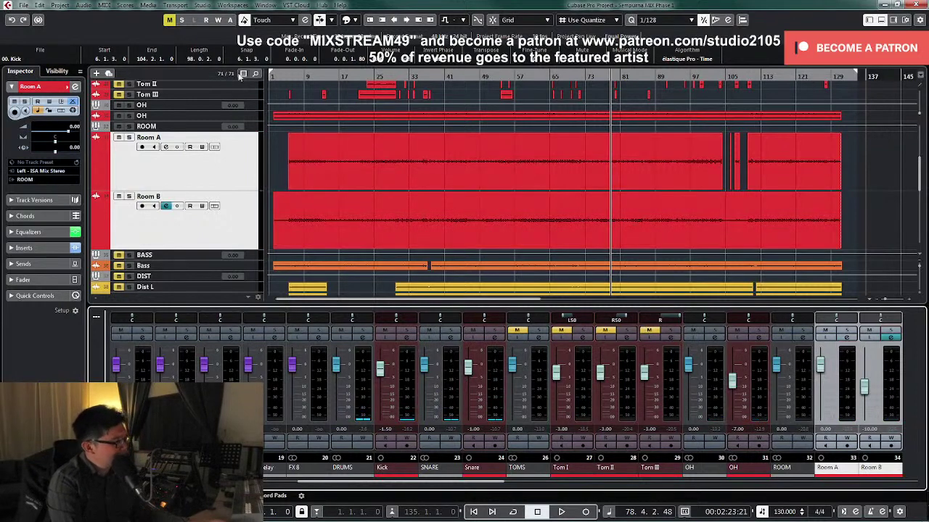
Step: Return the room tracks to normal height and place the playback cursor near bar 40
click(240, 165)
key(z)
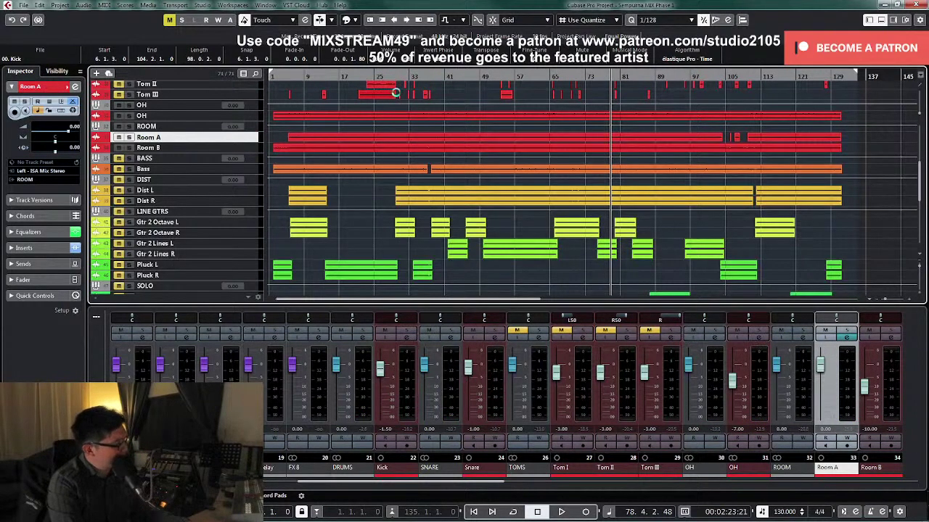
click(445, 77)
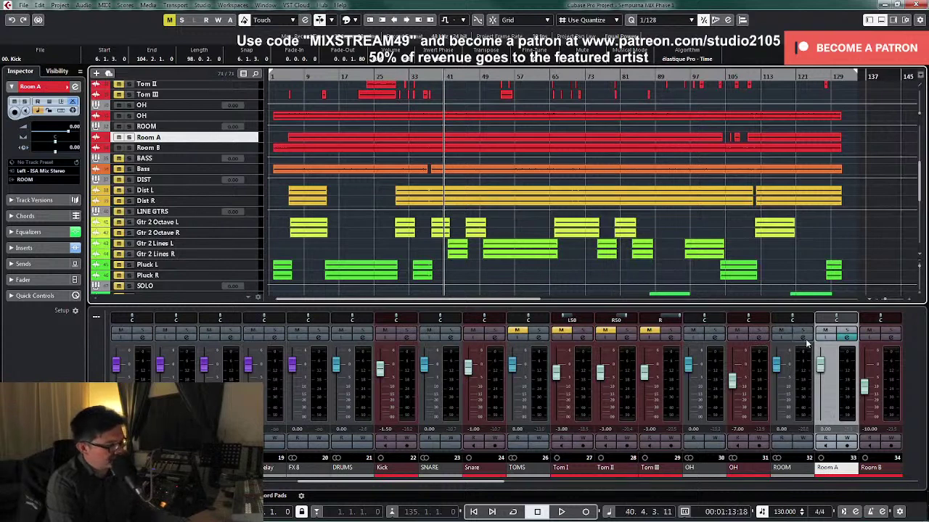
Step: Open the ROOM group's channel settings and insert iZotope's Ozone Imager in its third insert slot
click(804, 339)
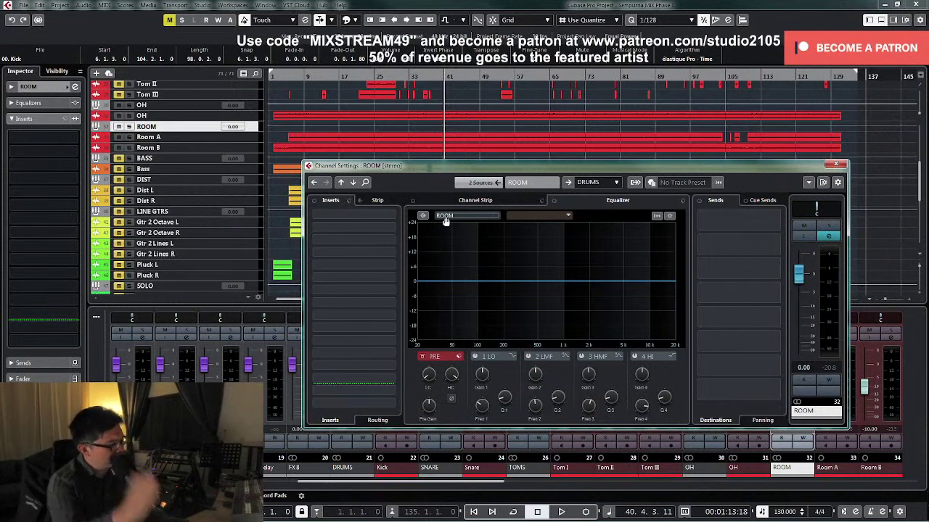
click(389, 241)
scroll(398, 325, down, 2)
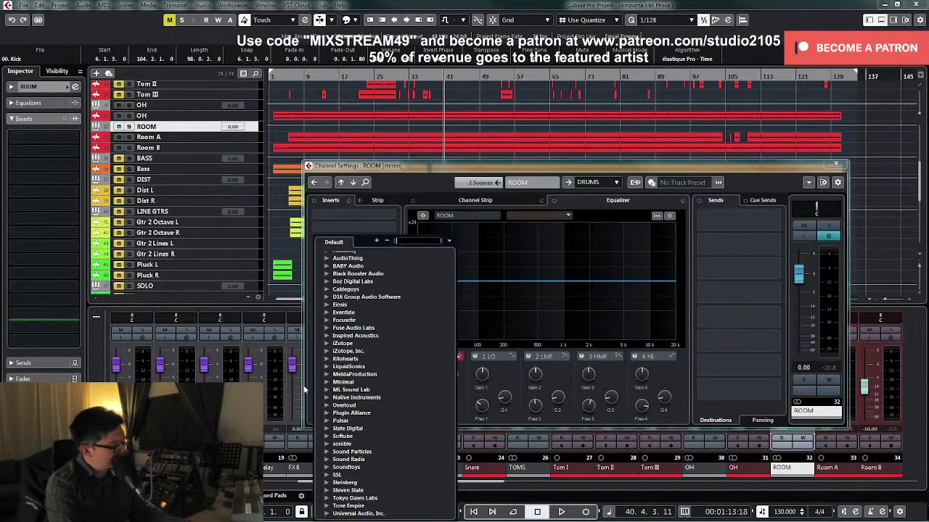
click(325, 344)
click(325, 344)
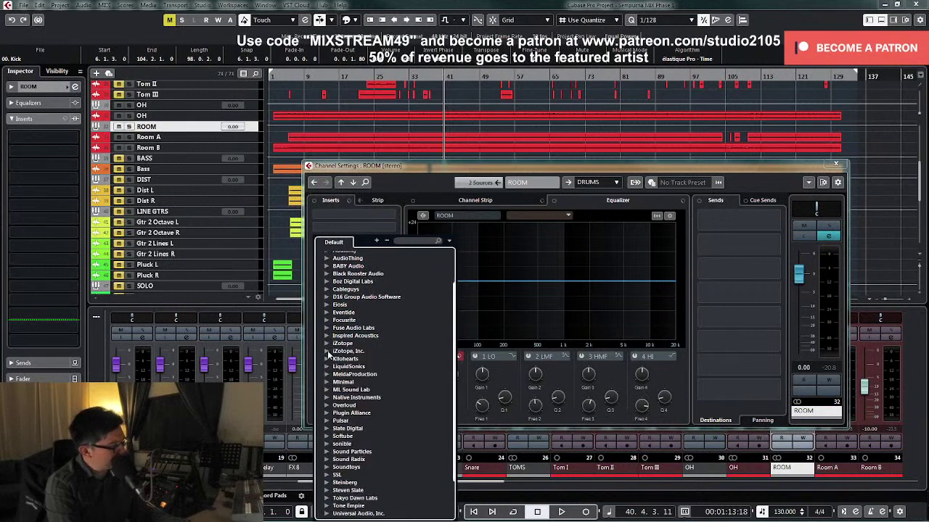
click(327, 351)
click(337, 382)
click(372, 390)
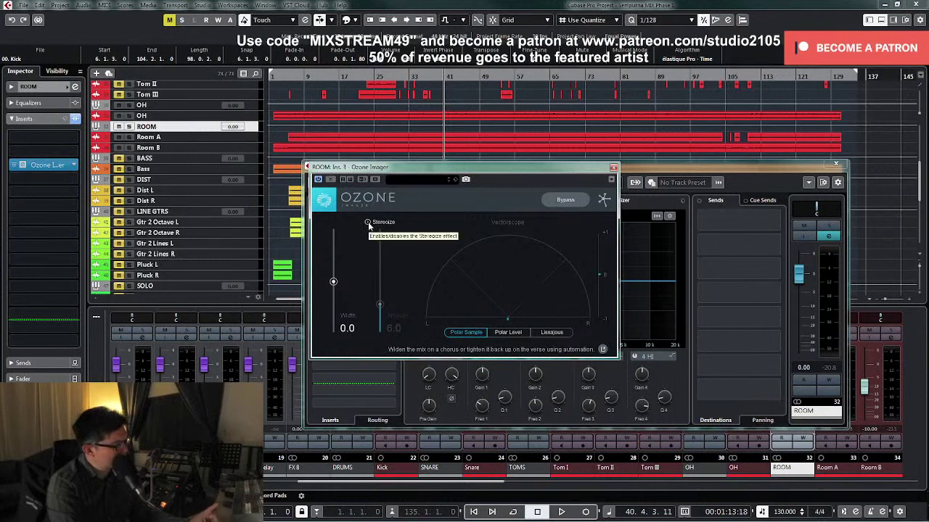
Step: Enable Stereoize in Ozone Imager, set Width to 47.2, and compare the soloed ROOM group with the plugin bypassed
click(368, 223)
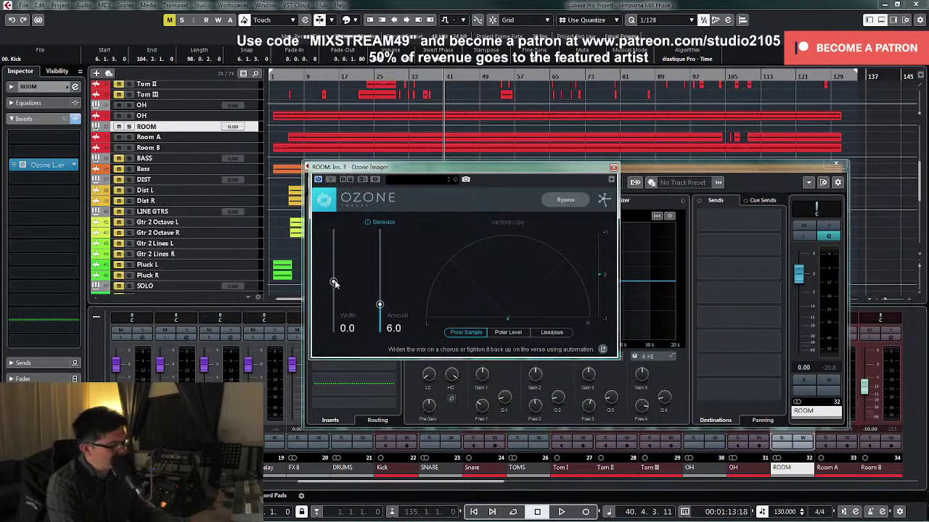
drag(335, 285, 335, 259)
key(s)
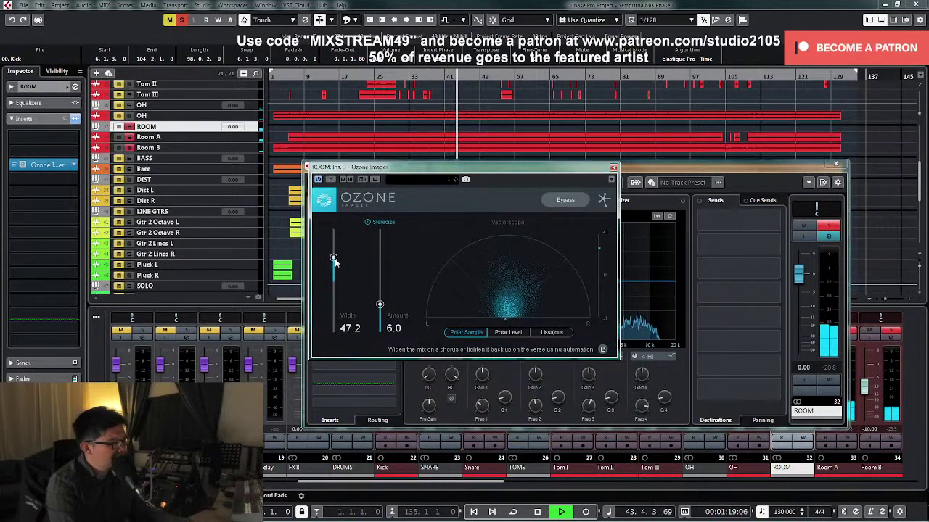
click(330, 180)
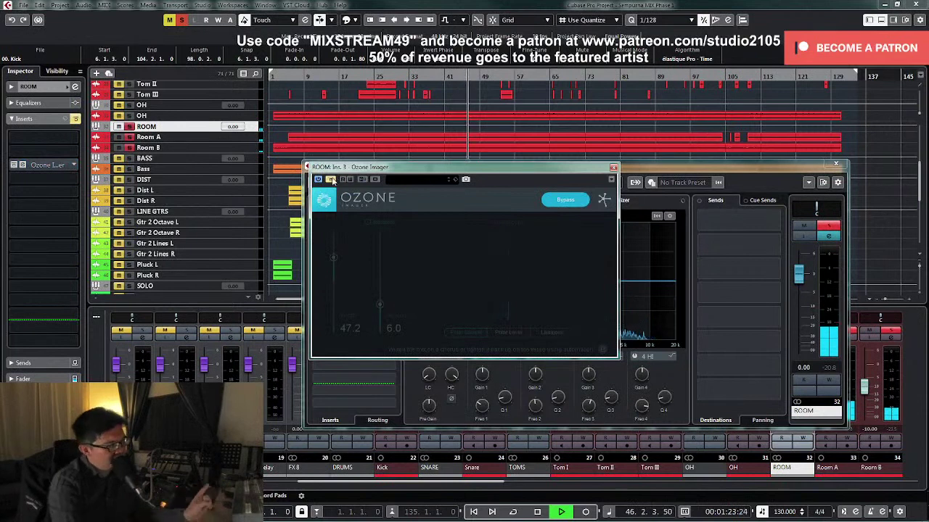
Step: Reactivate Ozone Imager on the ROOM group, unsolo the group to hear the full drum mix, and close its windows
click(330, 179)
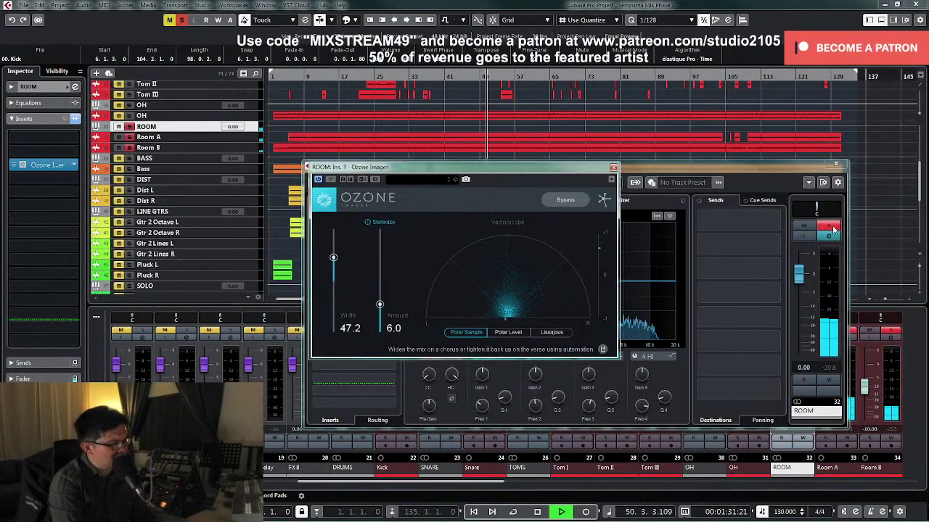
click(835, 163)
click(613, 168)
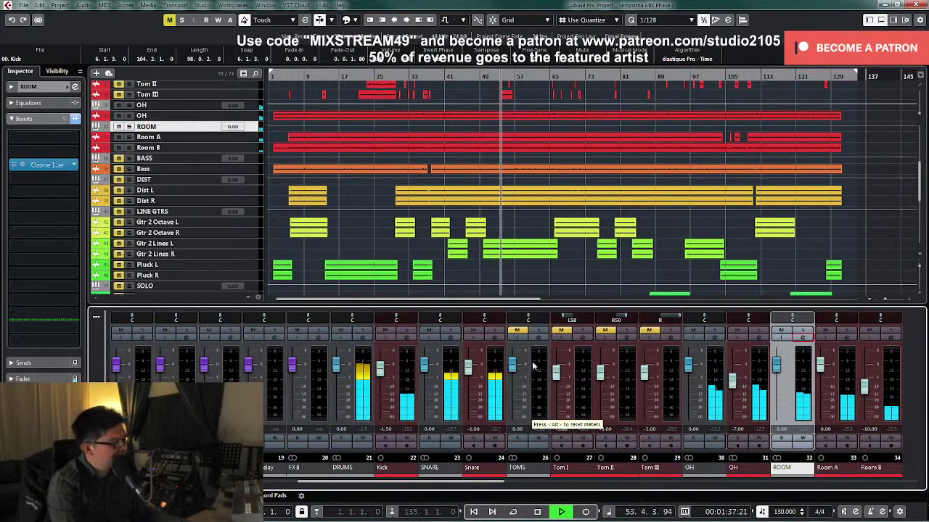
key(space)
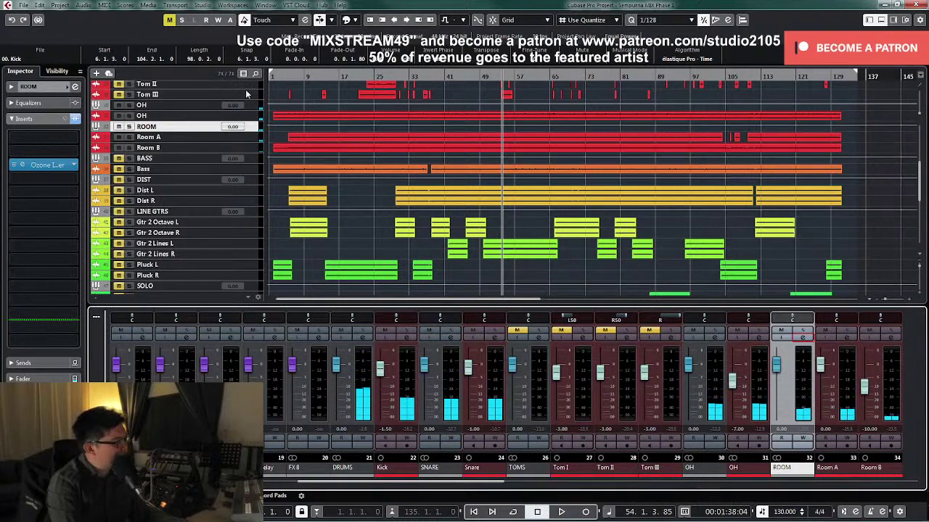
Step: Select the Tom I, Tom II and Tom III tracks, increase their height, and unmute the TOMS group
click(250, 94)
scroll(261, 123, up, 2)
shift+click(249, 117)
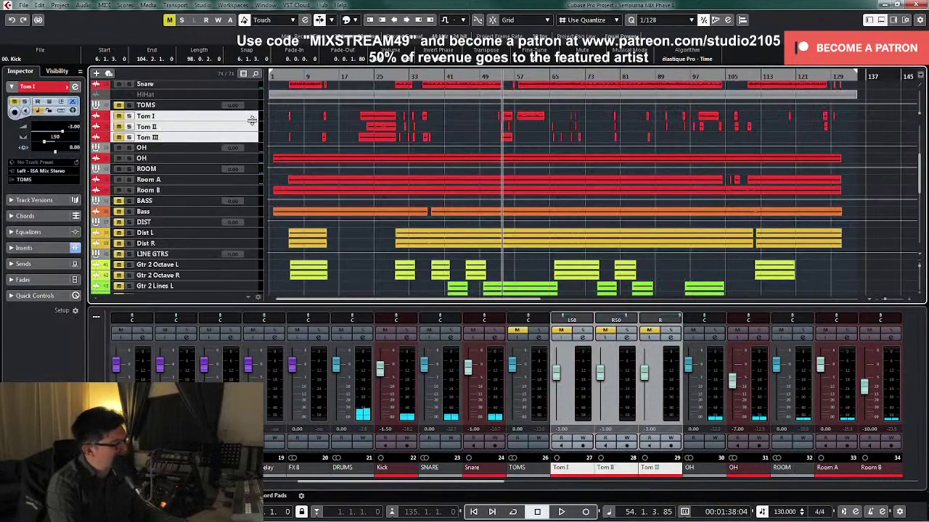
drag(252, 120, 252, 139)
click(119, 105)
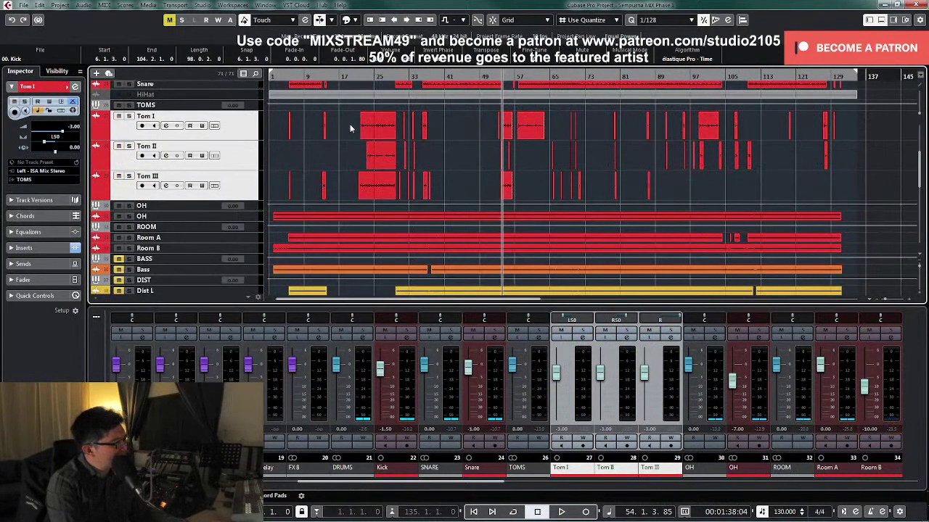
Step: Loop the range of the tom clips from about bar 21 to bar 30 and enlarge the timeline around them
drag(349, 124, 392, 194)
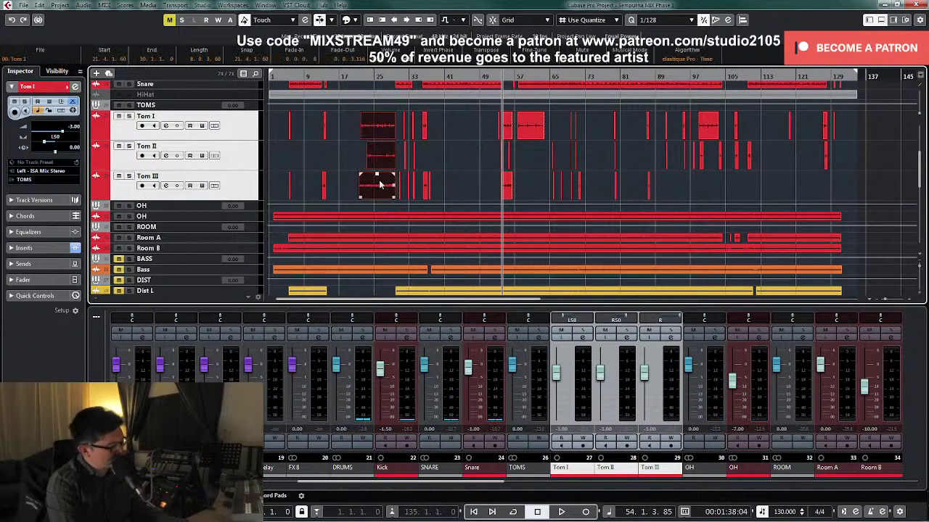
key(shift+g)
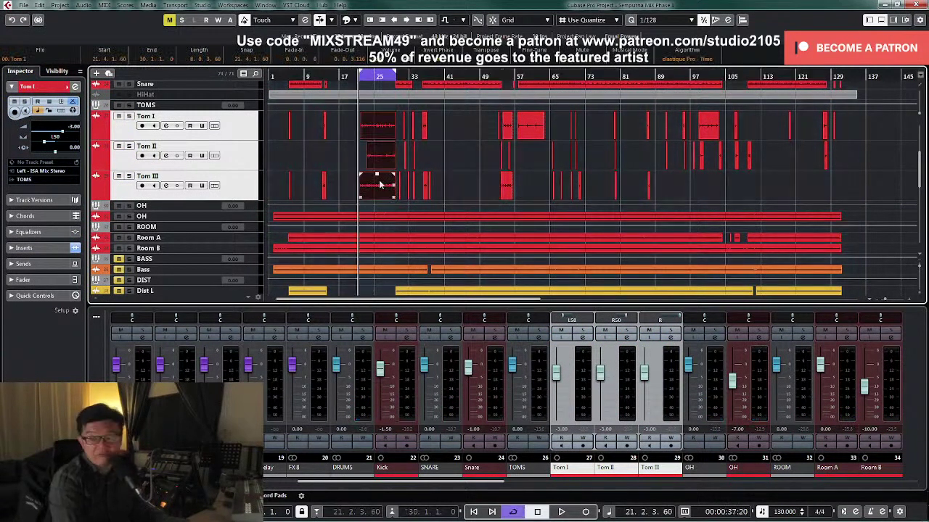
key(h)
key(h)
key(h)
key(h)
key(h)
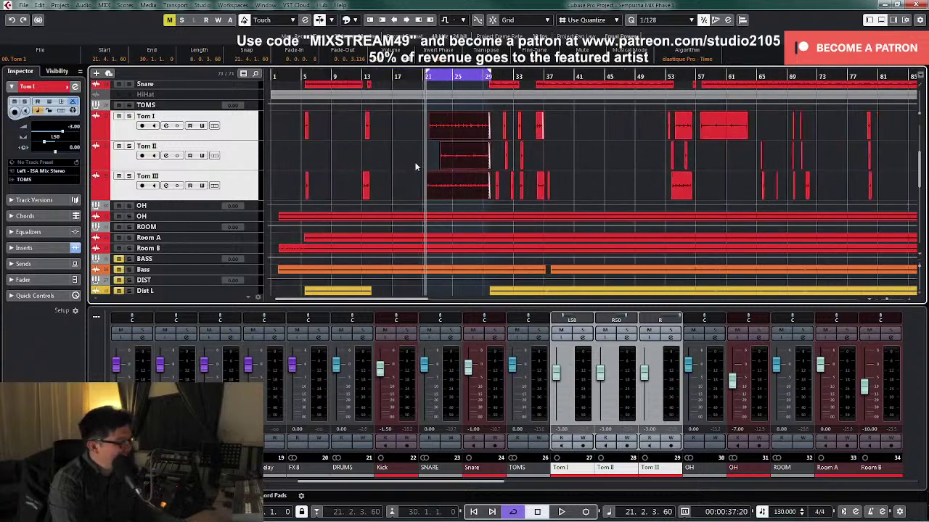
Step: Make the tom tracks taller, set the locators to the Tom I clip starting near bar 22, and turn cycling off
click(354, 174)
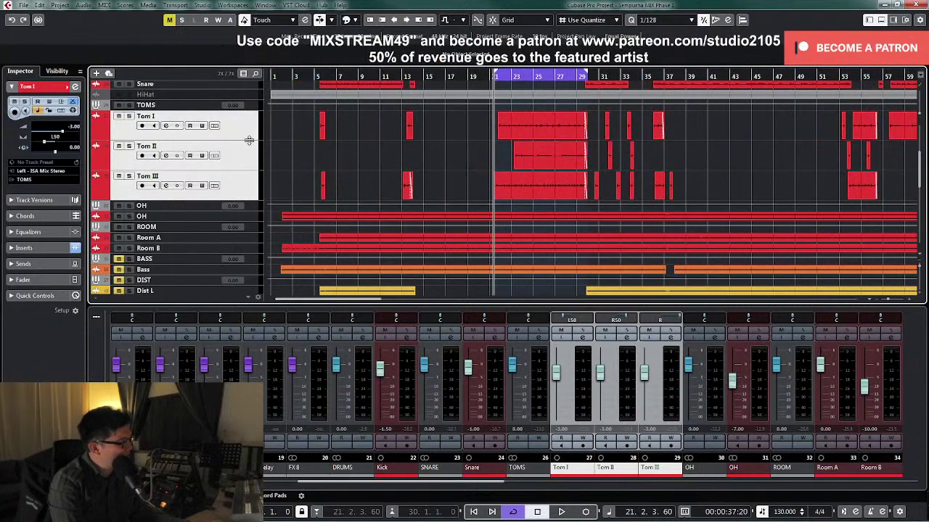
drag(248, 140, 249, 170)
click(523, 148)
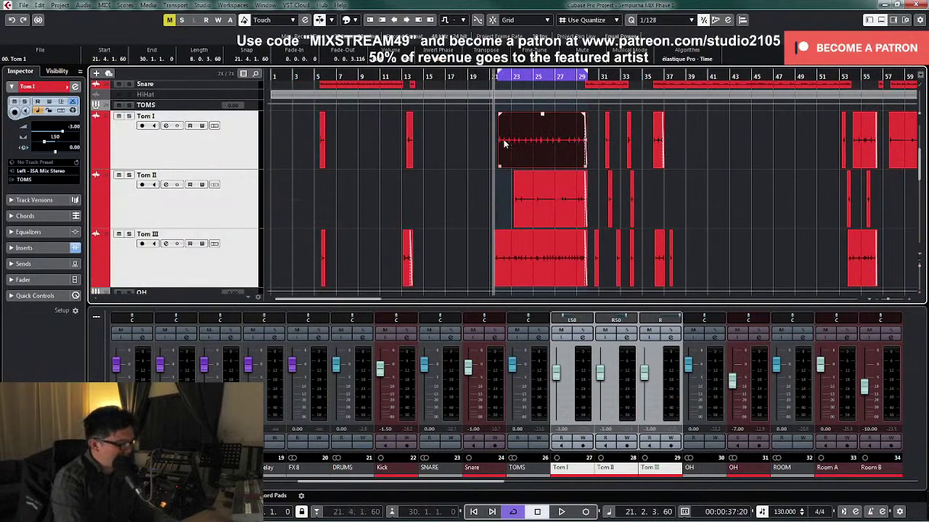
key(KP_Divide)
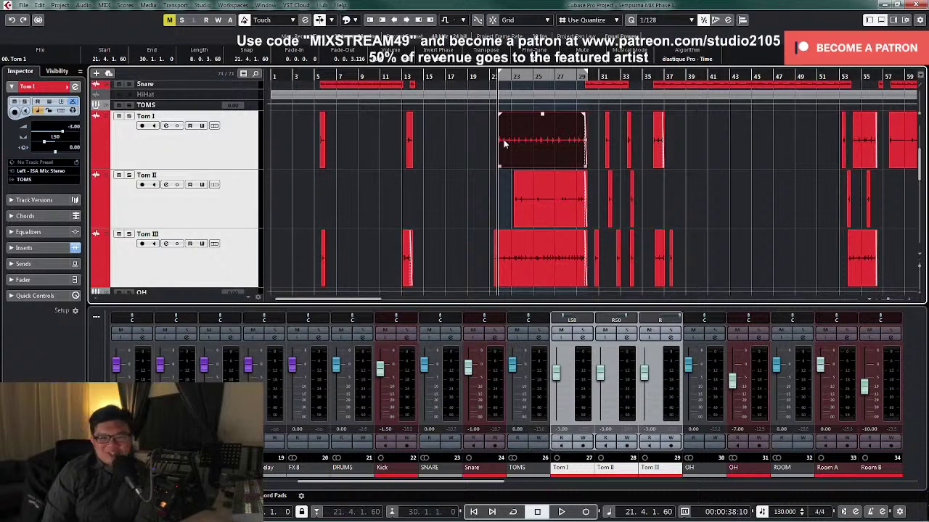
Step: Solo Tom I together with the overheads, reset Tom I's pan to centre, and start playback
click(582, 333)
click(717, 332)
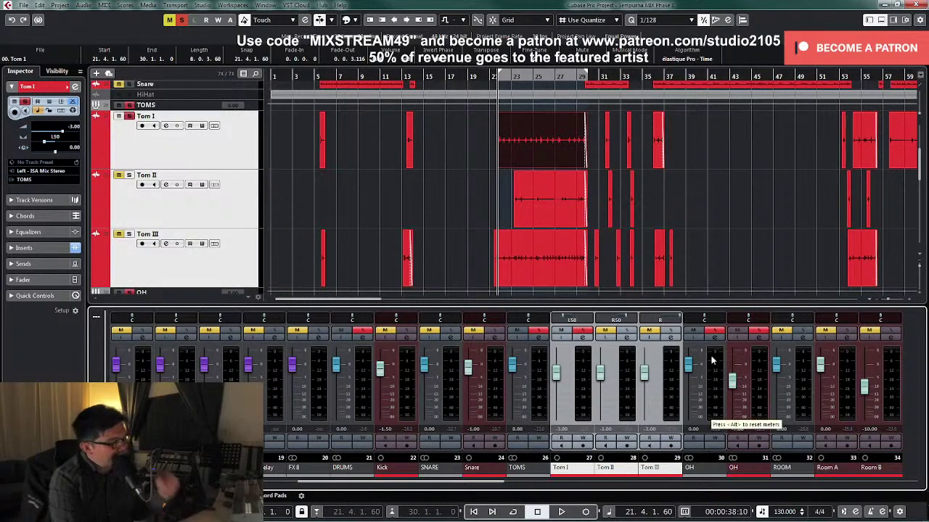
ctrl+click(581, 322)
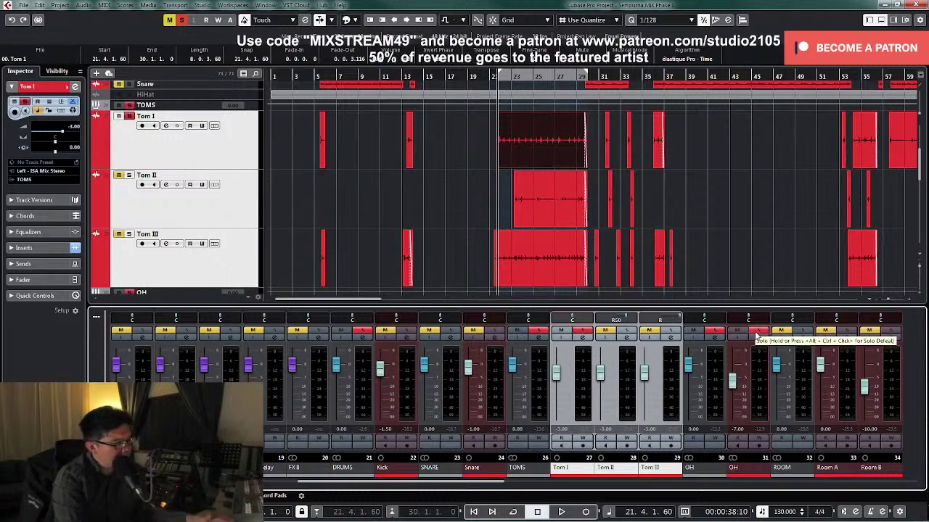
key(space)
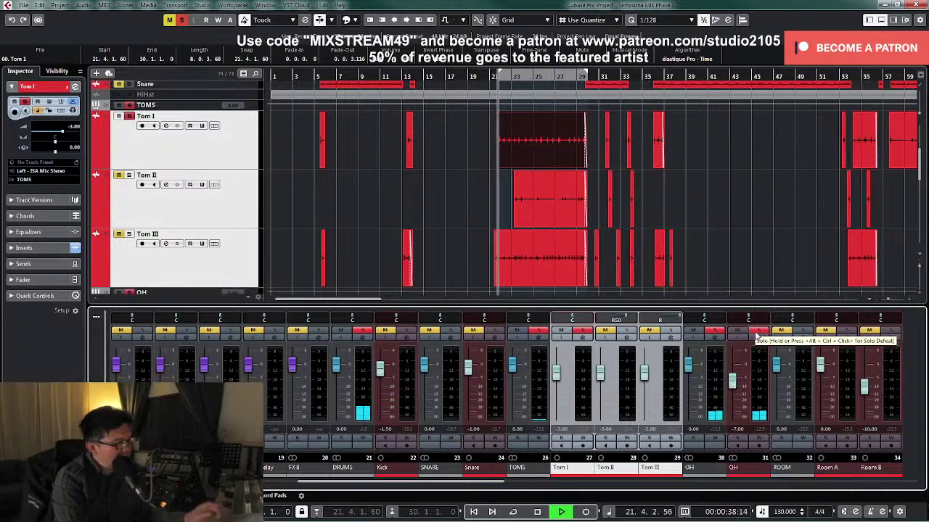
Step: Compare Tom I against the overheads with its phase inverted and normal in its channel settings
click(583, 337)
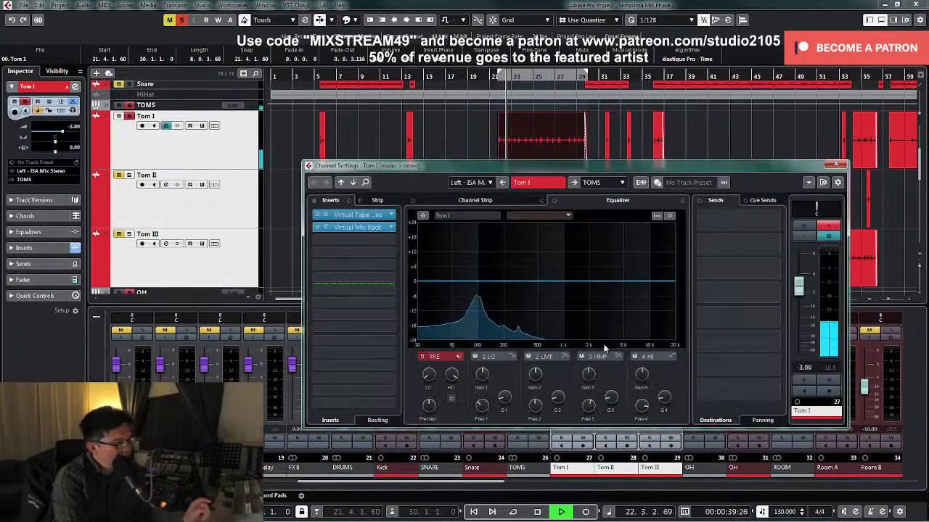
click(451, 400)
click(452, 399)
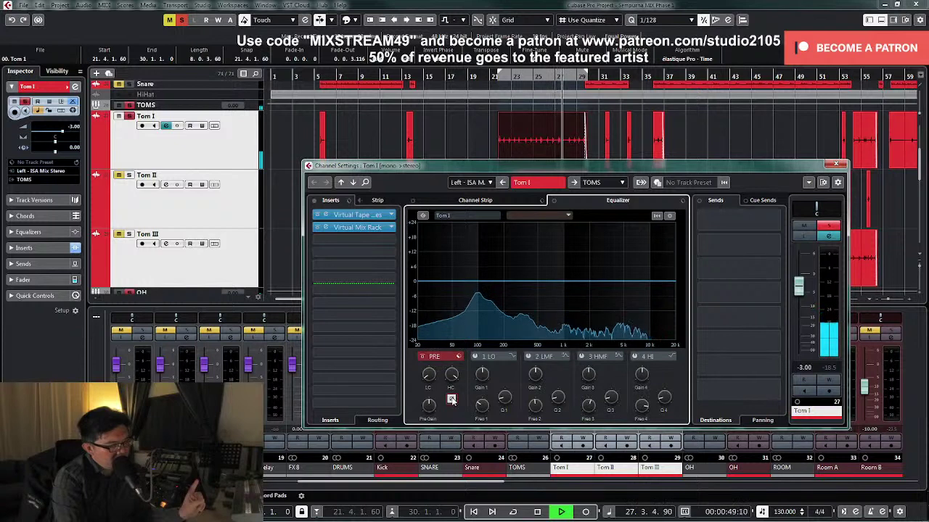
click(451, 400)
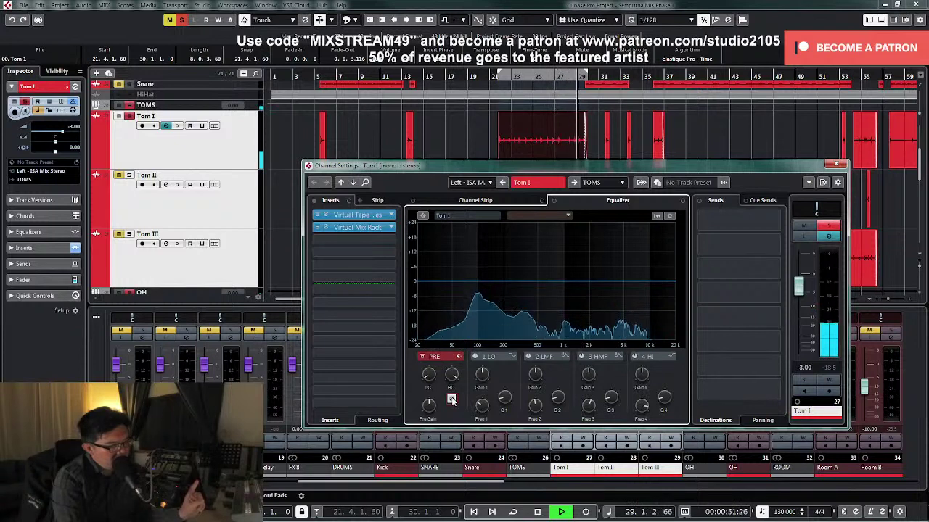
click(452, 399)
key(space)
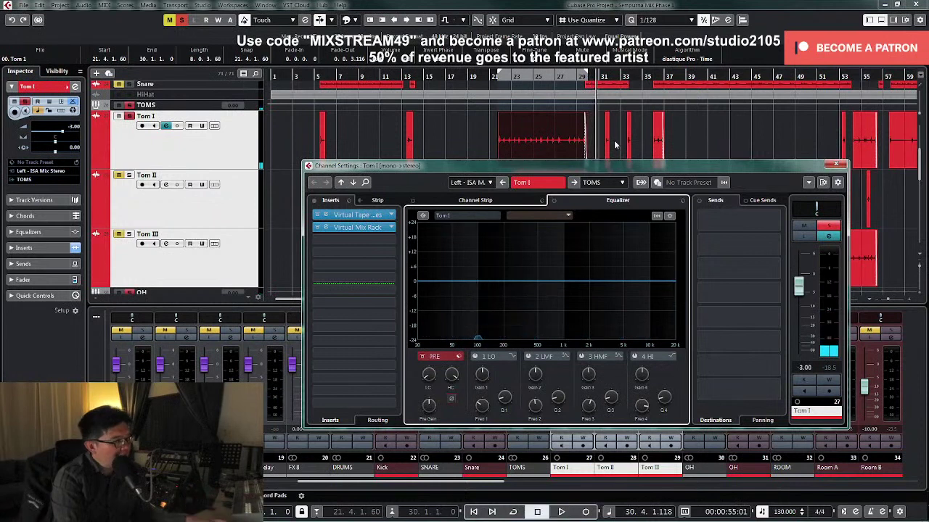
key(Escape)
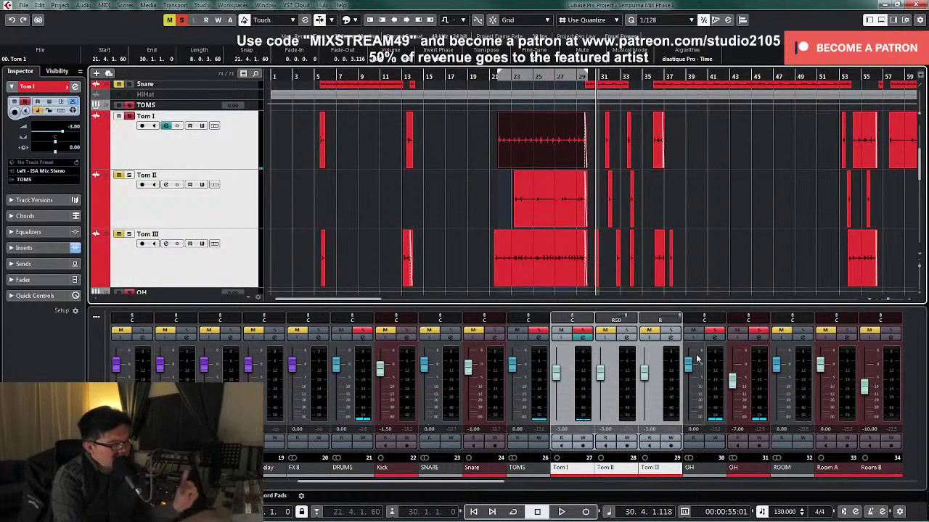
Step: Replay the tom passage and recheck Tom I's phase inversion while it is panned to the centre
key(space)
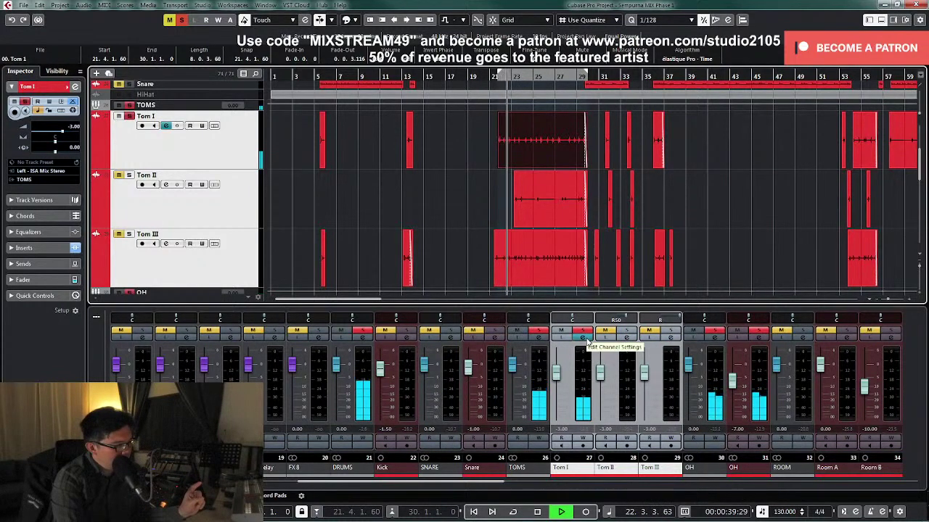
click(583, 337)
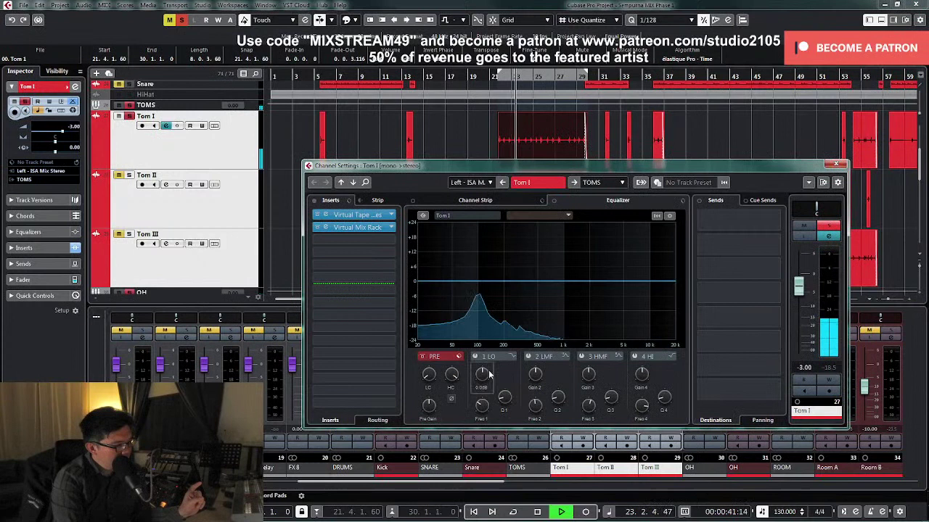
click(452, 401)
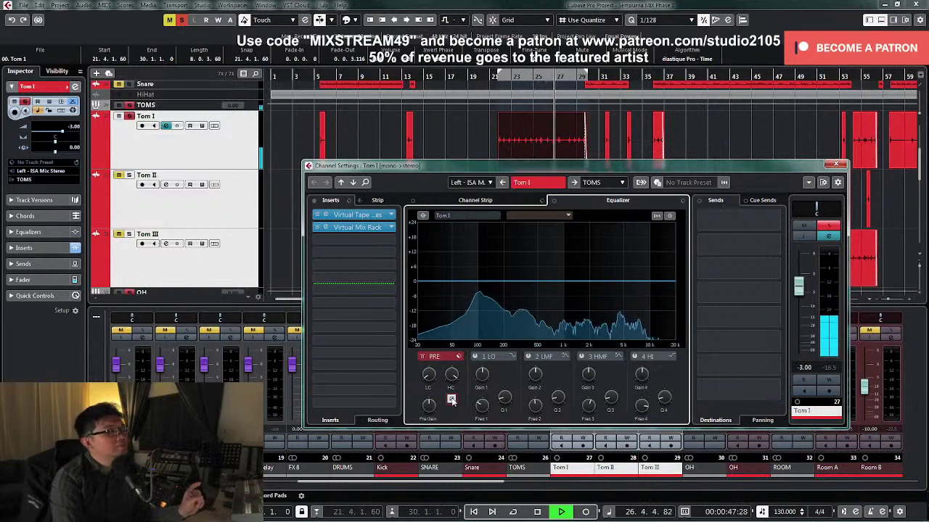
key(space)
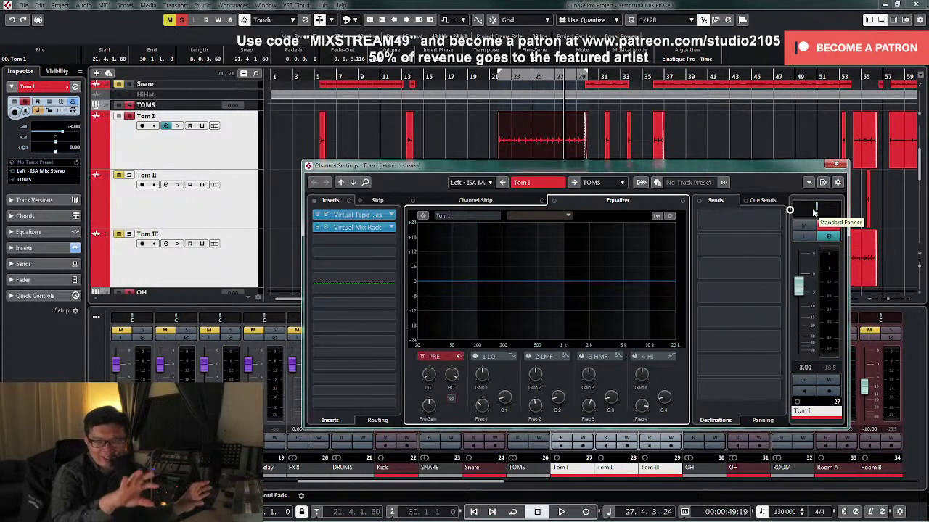
Step: Pan Tom I to L50
drag(807, 211, 800, 211)
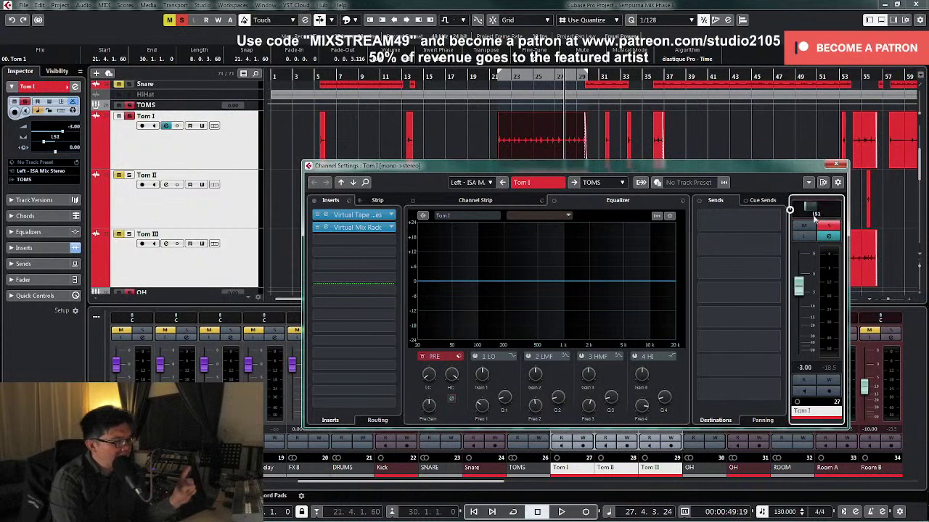
double_click(814, 210)
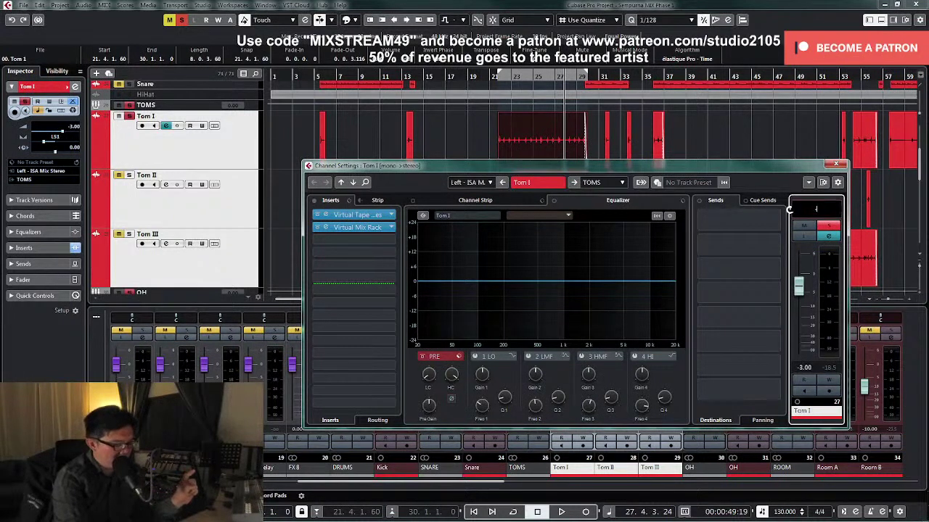
key(Return)
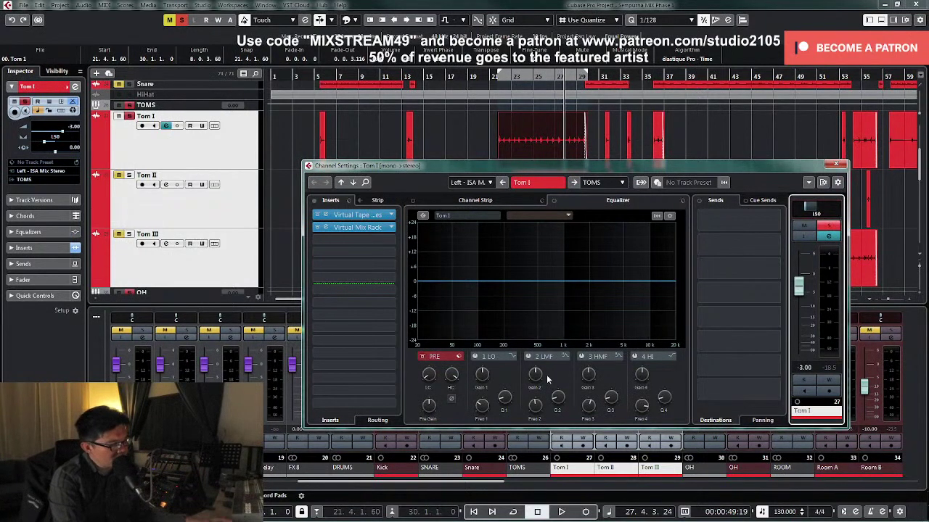
Step: Replay the passage with Tom I panned, compare both phase settings, and leave Tom I's phase inverted
key(space)
key(KP_1)
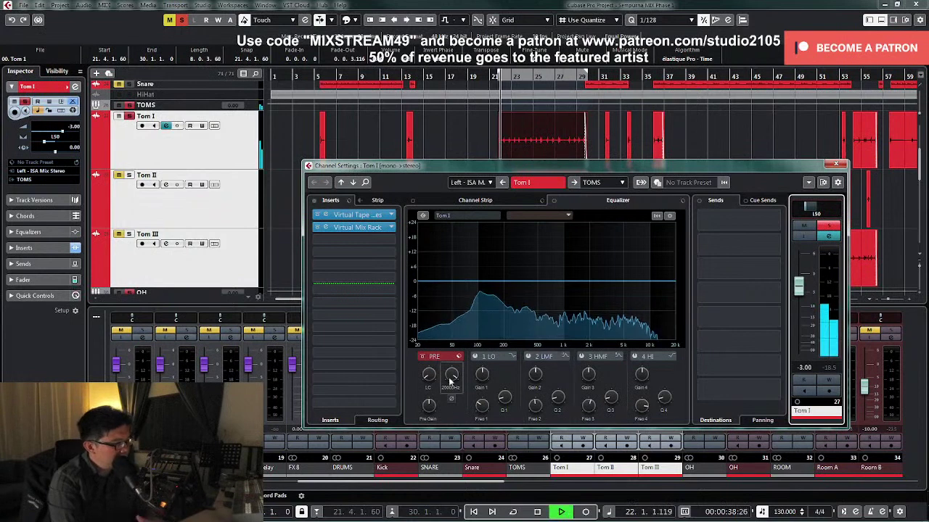
click(451, 399)
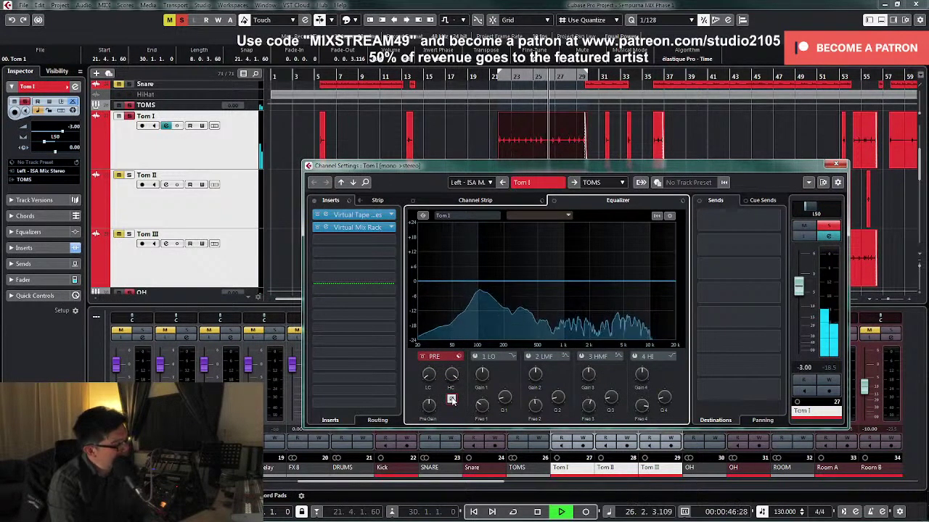
click(452, 401)
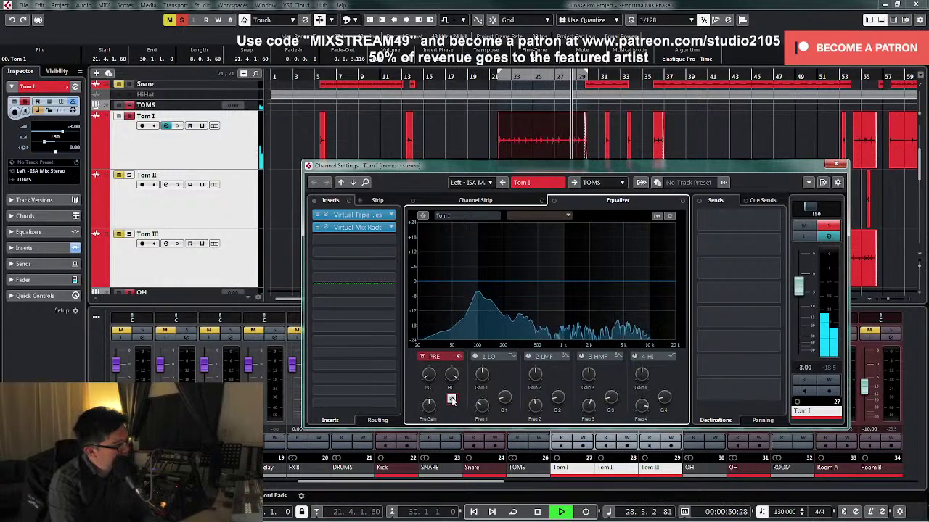
key(space)
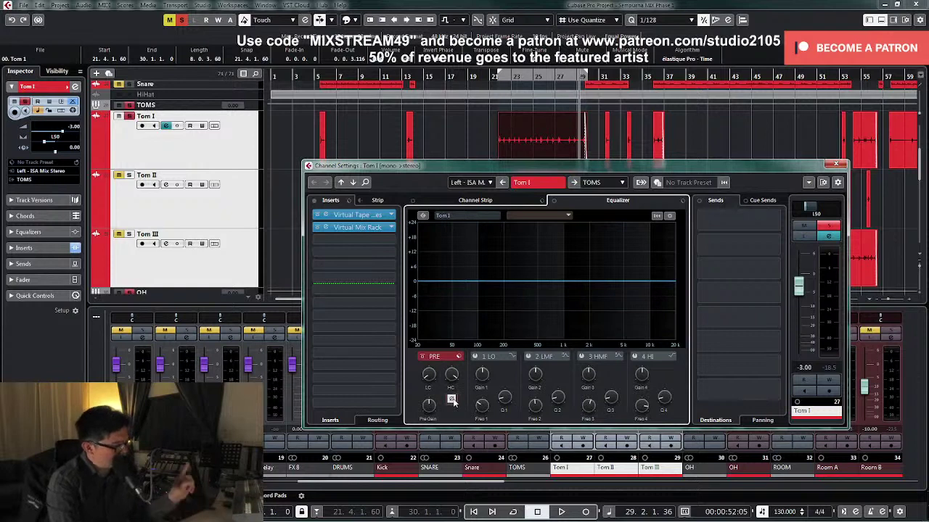
Step: Unsolo the overheads, play Tom I alone, and set its pre-filter low cut to 45.3 Hz
click(838, 164)
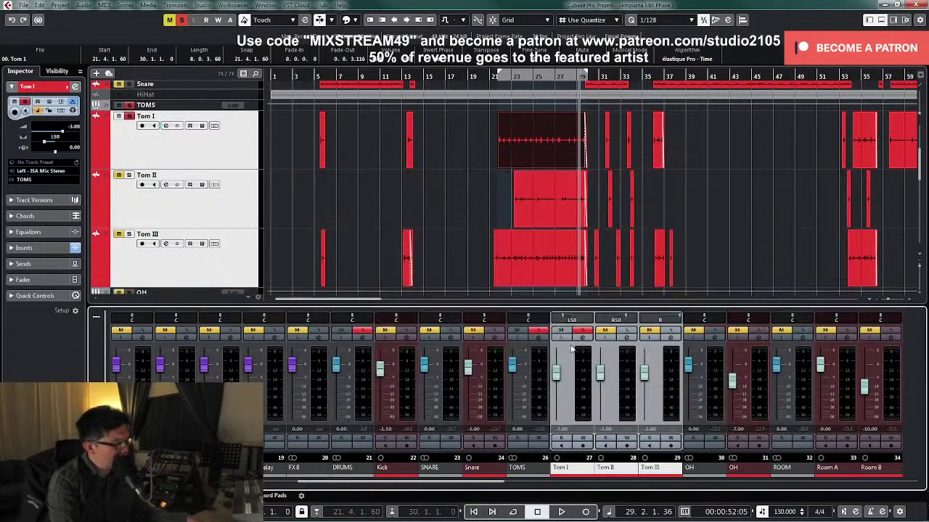
key(space)
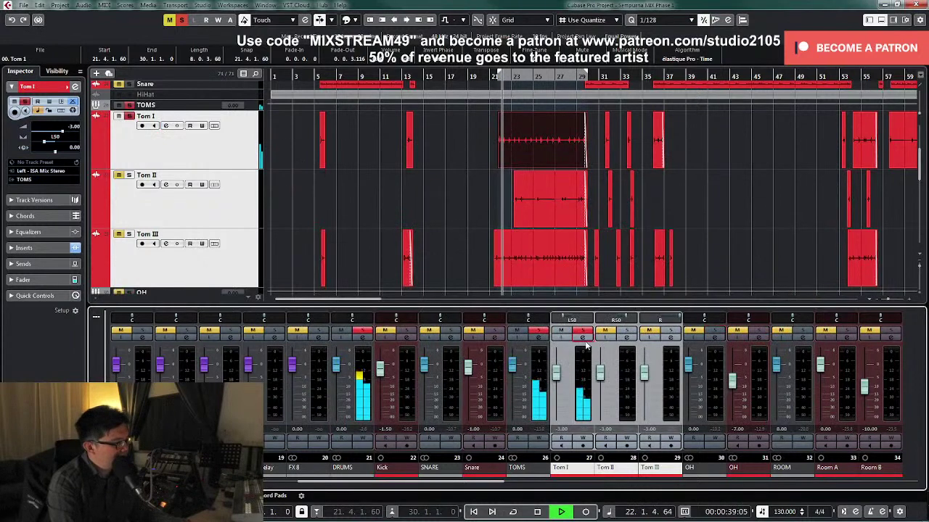
click(583, 338)
drag(428, 377, 433, 357)
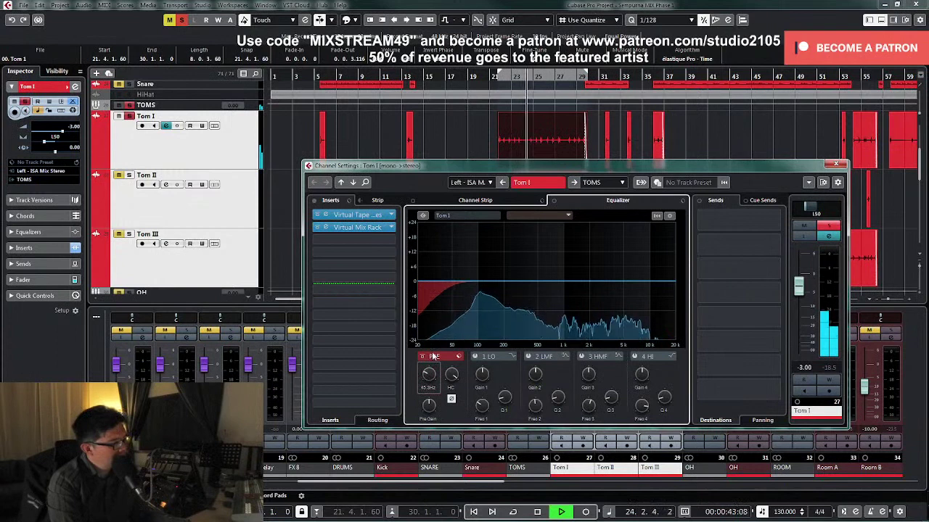
key(space)
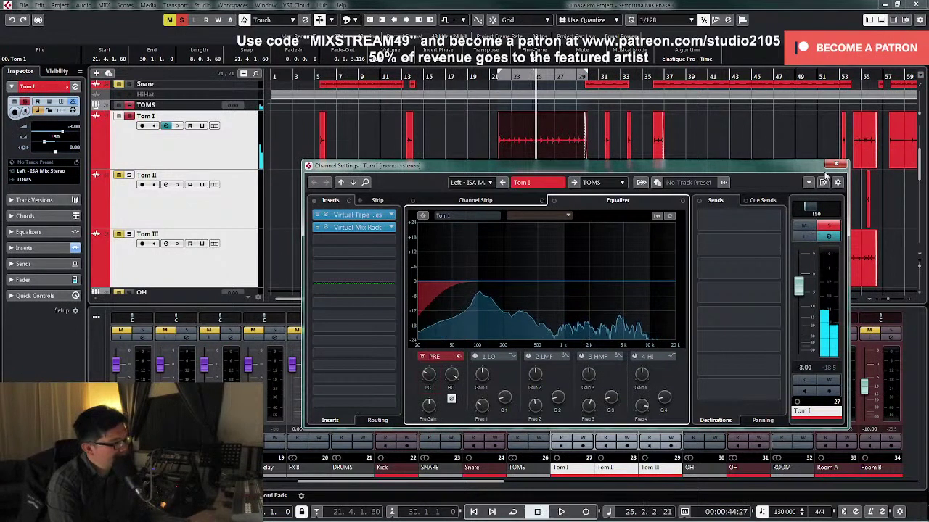
click(835, 165)
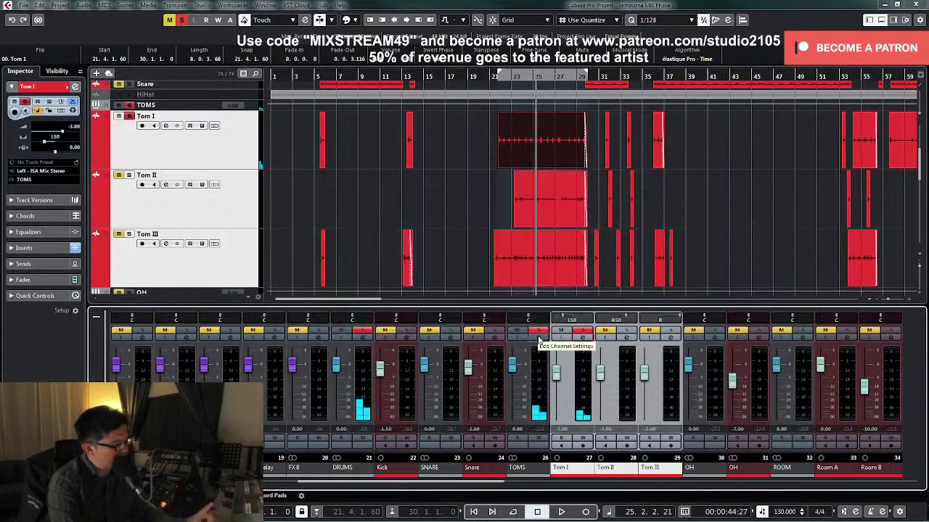
Step: Set the TOMS group channel's pre-filter high cut to 10000 Hz and close its channel settings
click(539, 339)
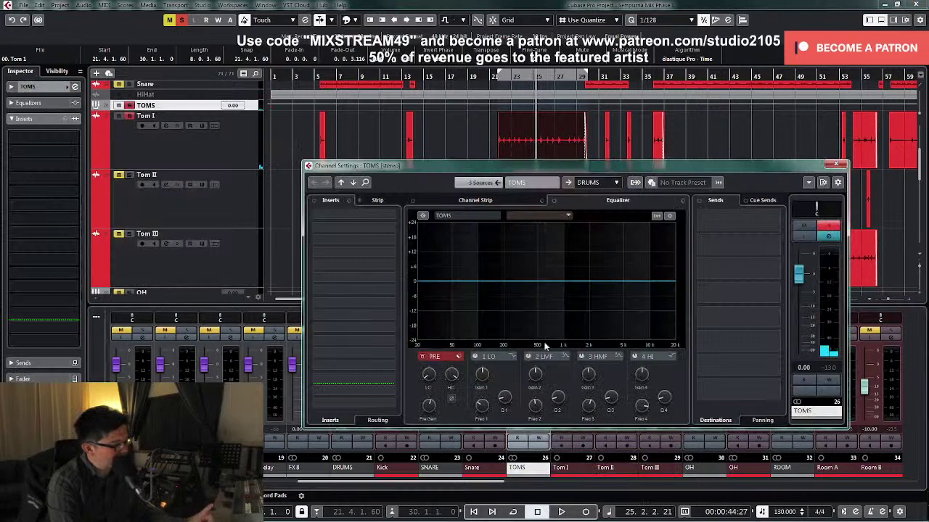
double_click(450, 391)
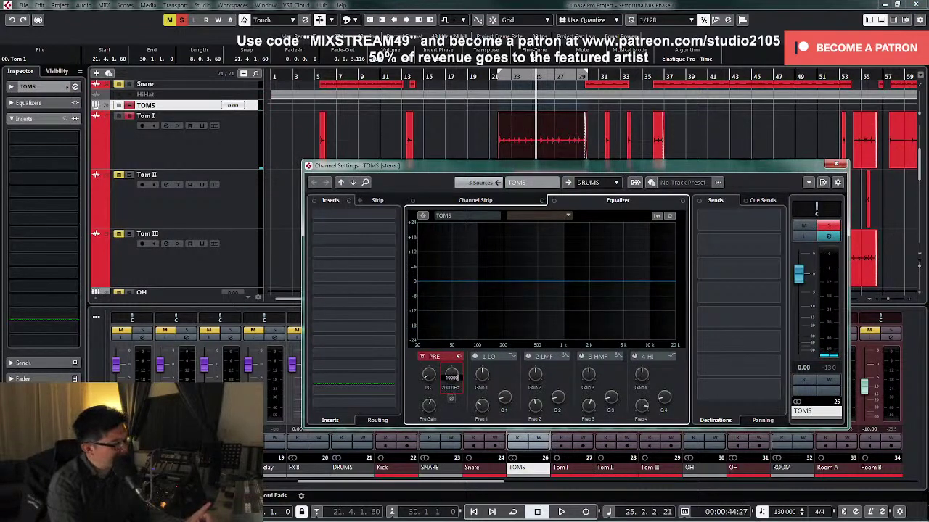
text(10000)
key(Return)
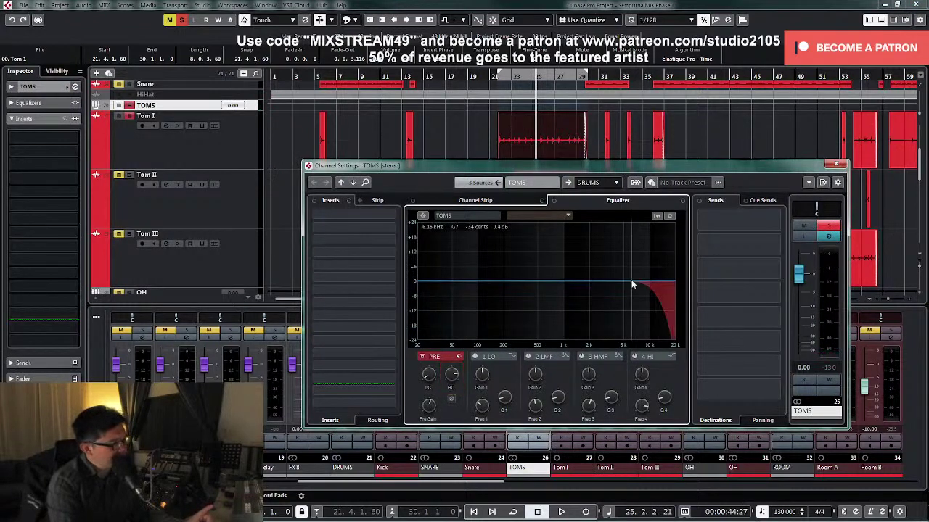
click(835, 164)
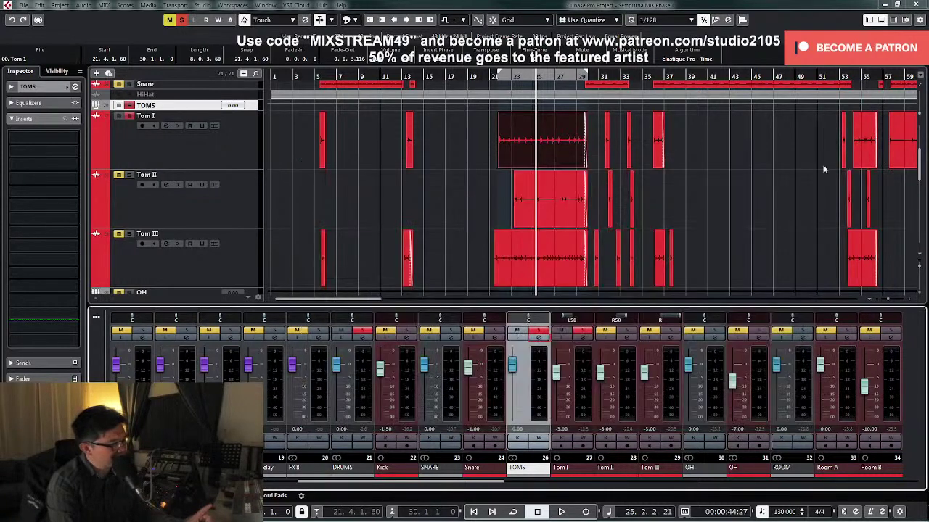
Step: Play Tom I alone, sweep a boost in its low-mid EQ band, and turn it into a small cut at about 300 Hz
click(583, 339)
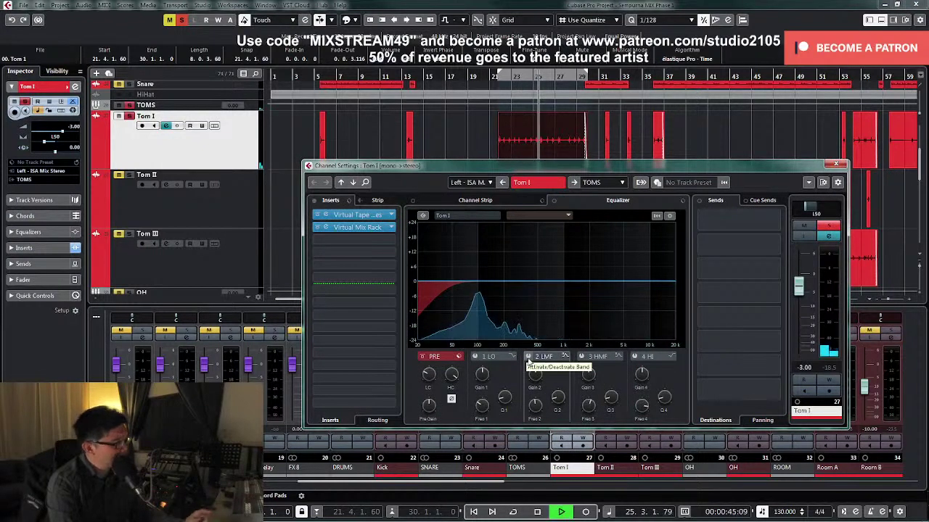
click(529, 357)
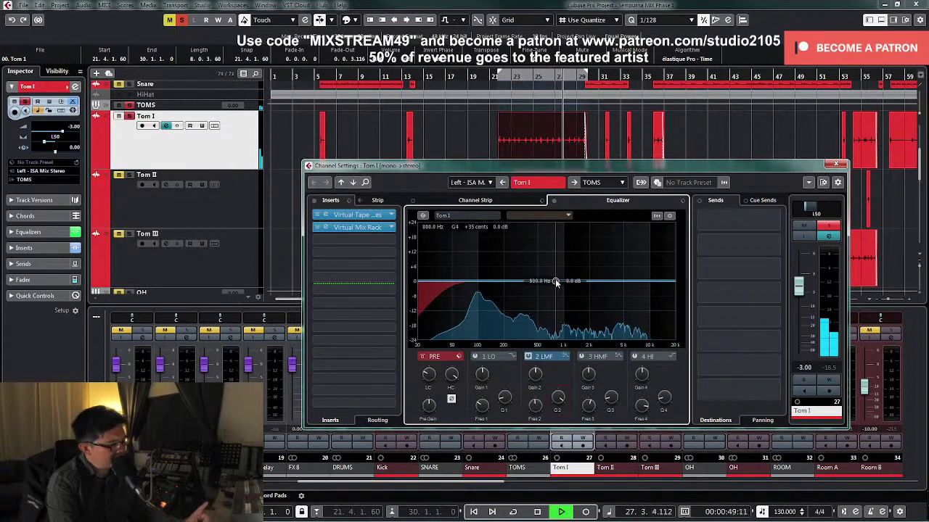
drag(555, 283, 518, 232)
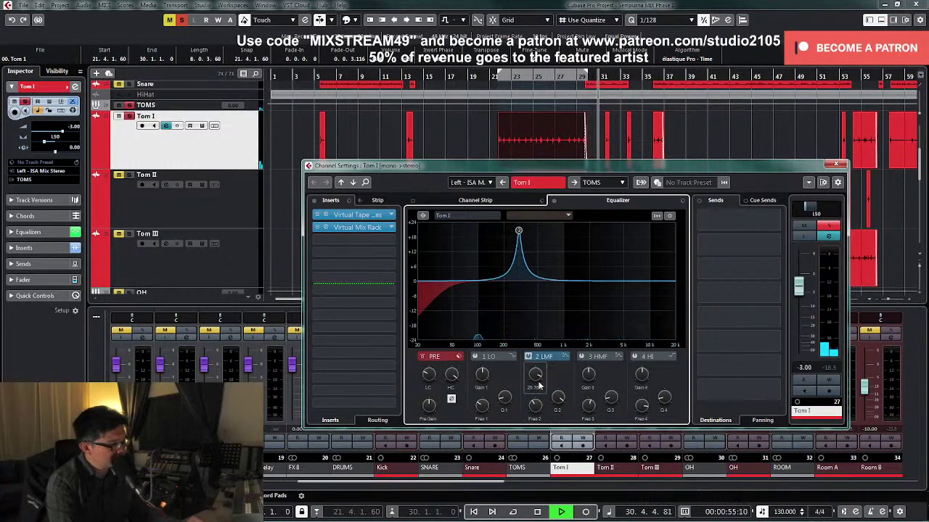
drag(532, 406, 535, 419)
key(KP_1)
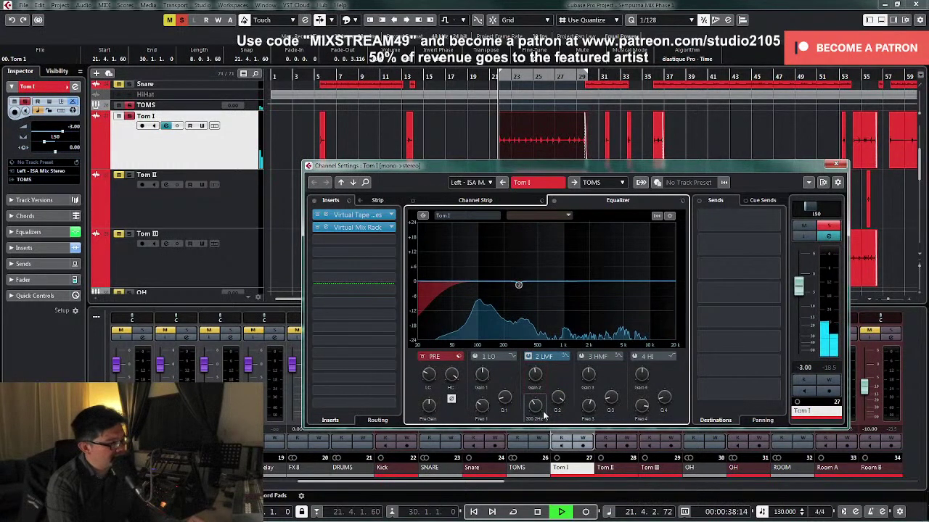
drag(532, 377, 553, 466)
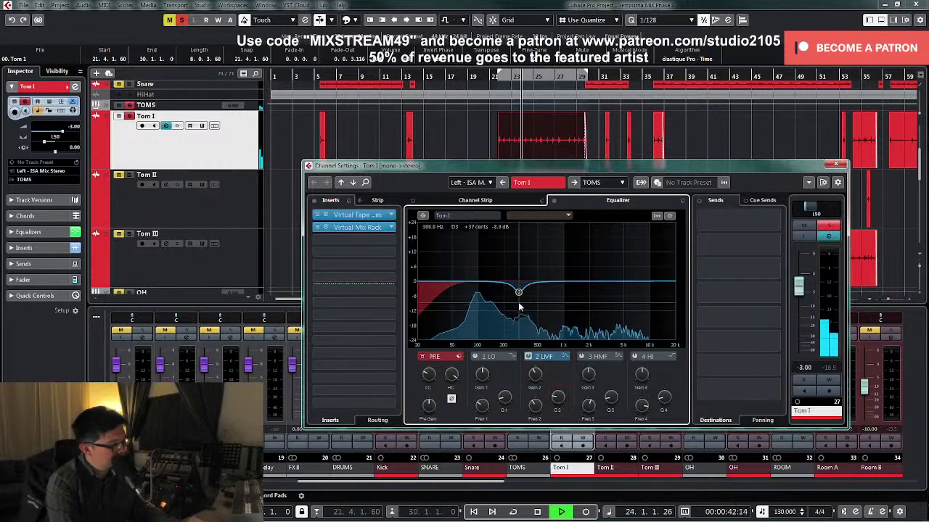
Step: Unsolo Tom I, close its channel settings, and listen to it briefly within the full mix
click(827, 225)
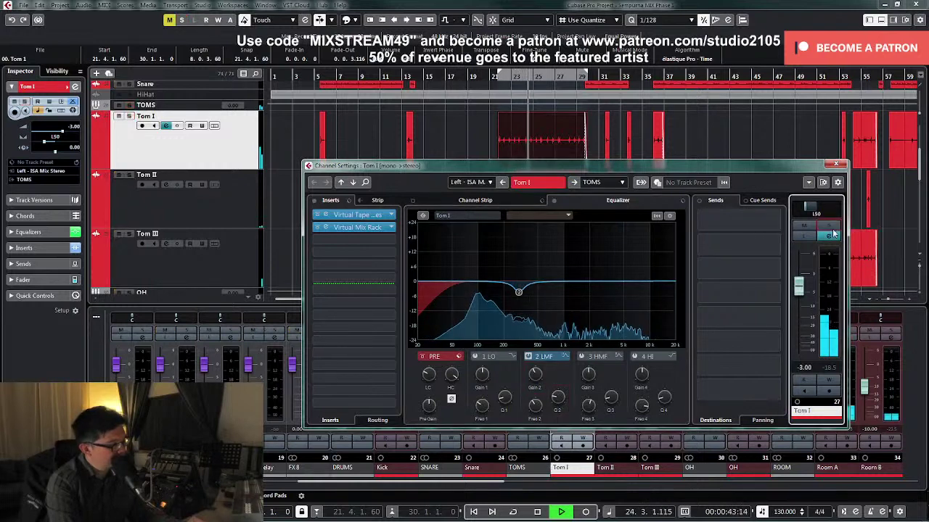
click(835, 164)
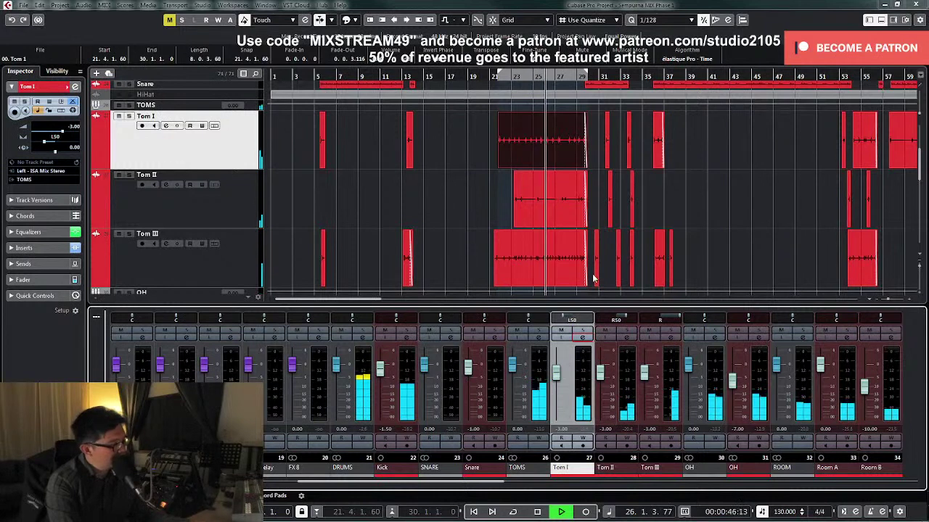
key(space)
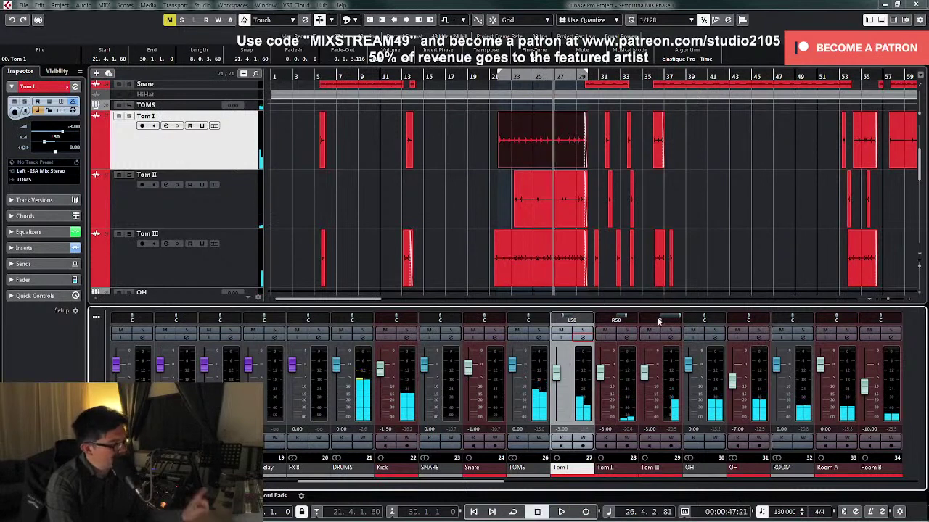
Step: Solo Tom III with the overheads, replay the tom passage comparing both phase settings, and leave Tom III's phase inverted
click(566, 266)
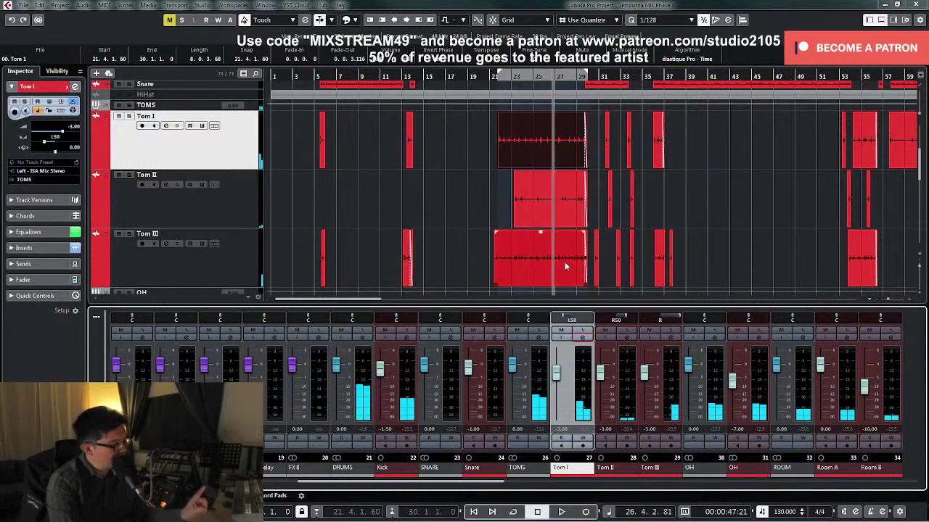
click(518, 80)
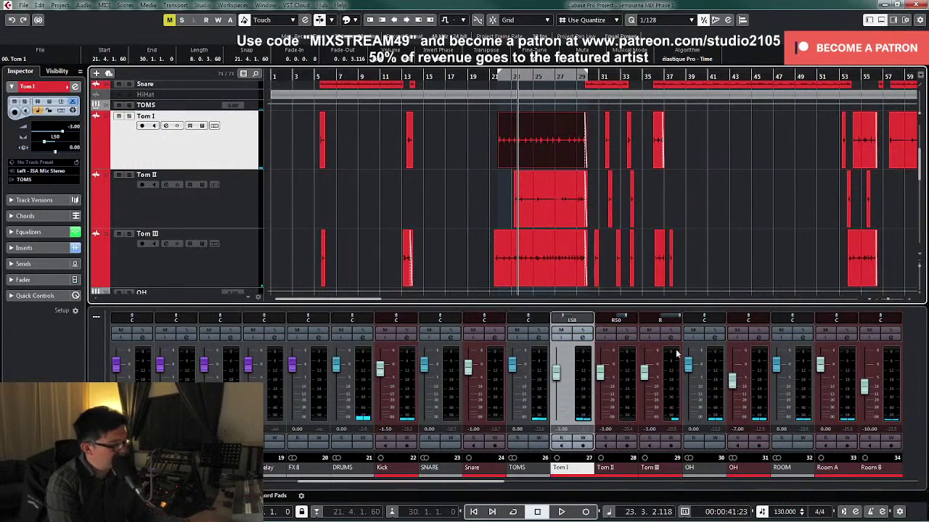
click(670, 332)
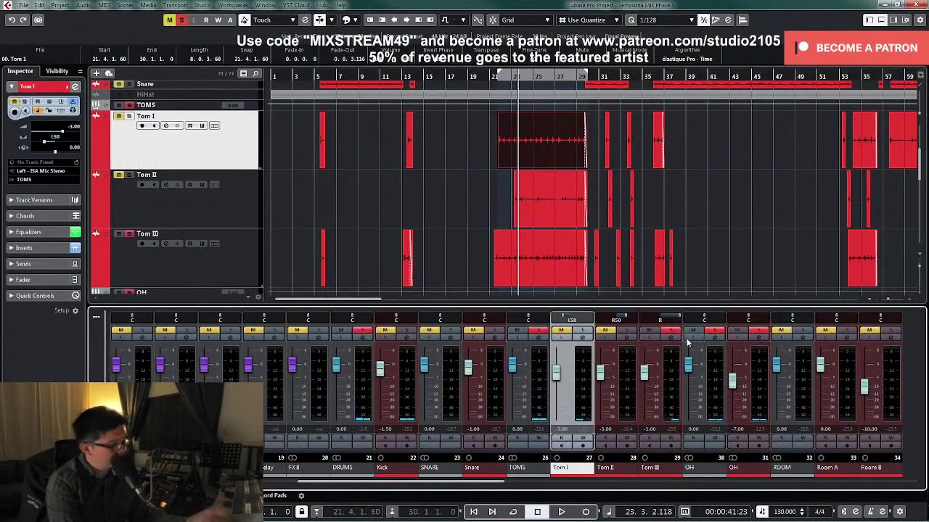
click(672, 337)
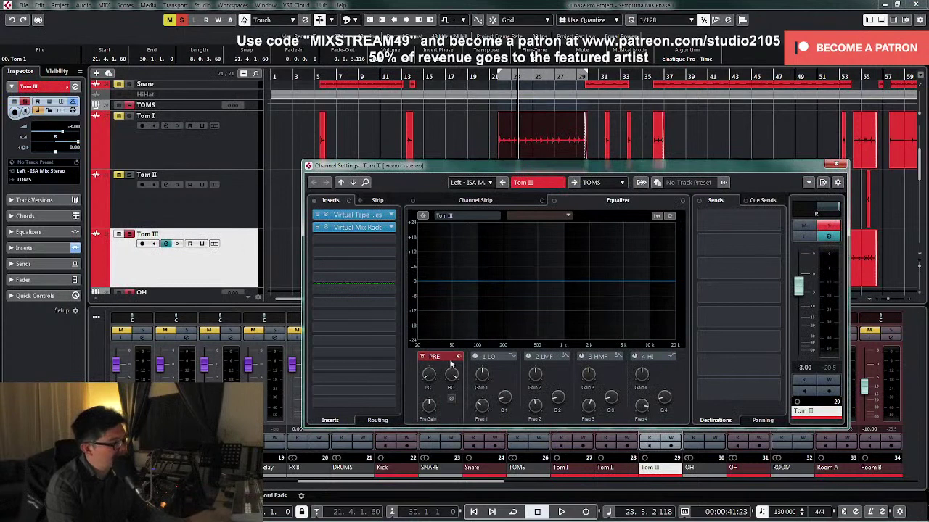
key(KP_1)
key(space)
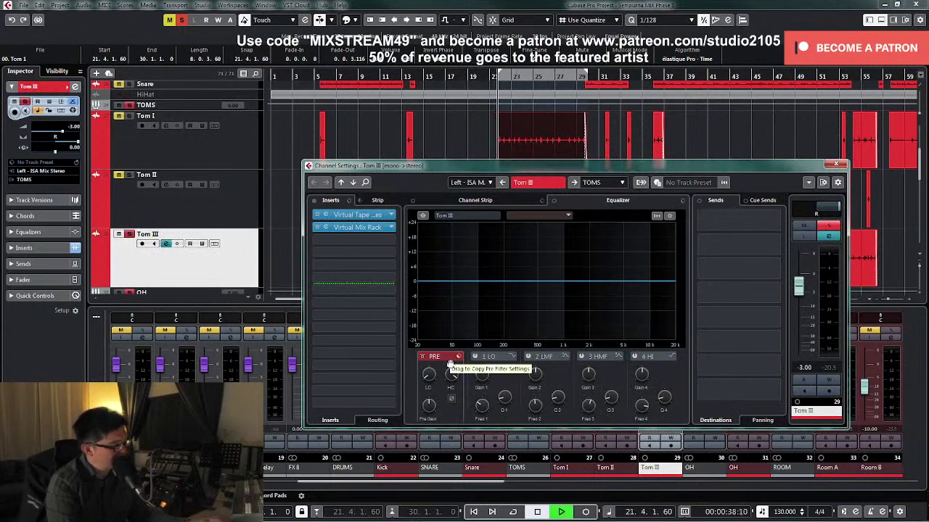
click(451, 401)
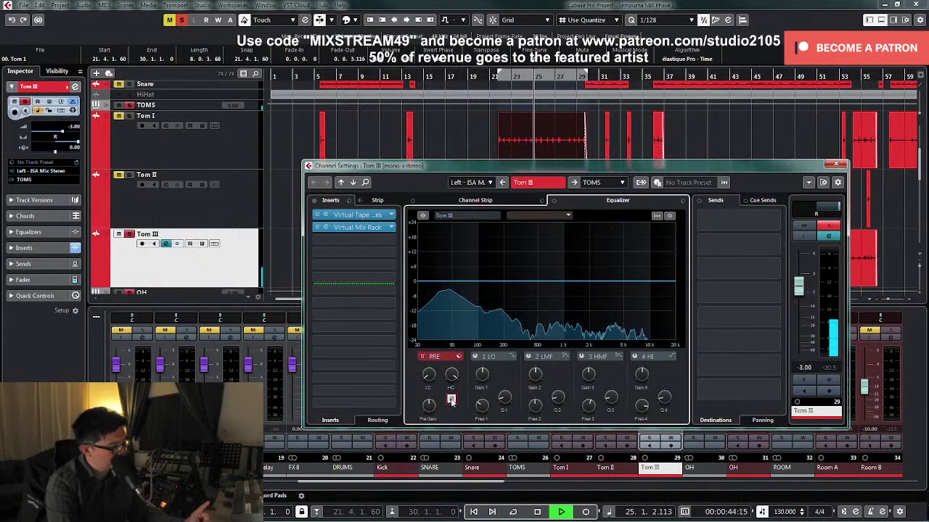
click(452, 400)
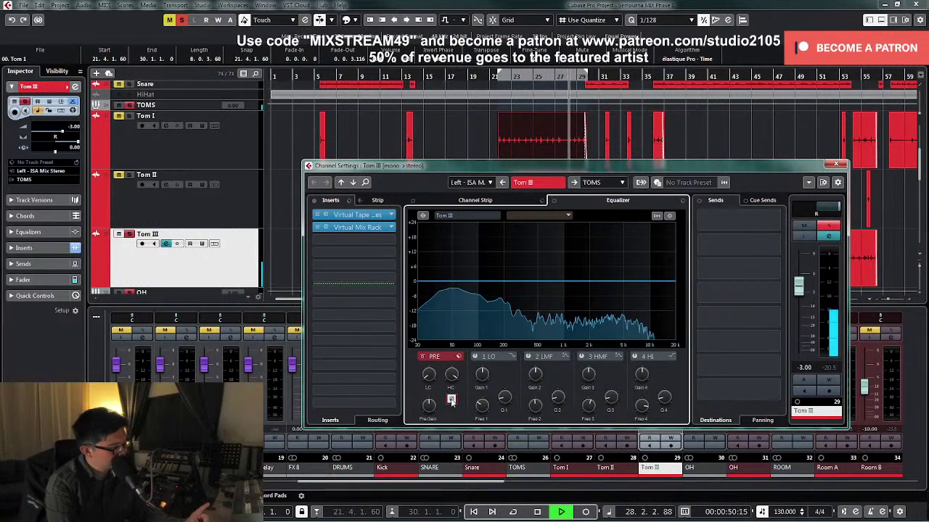
click(452, 400)
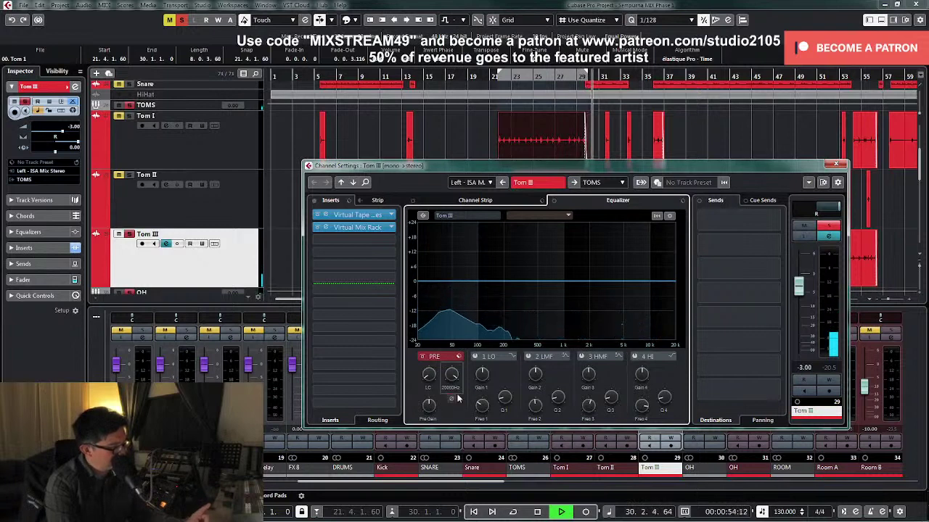
key(KP_1)
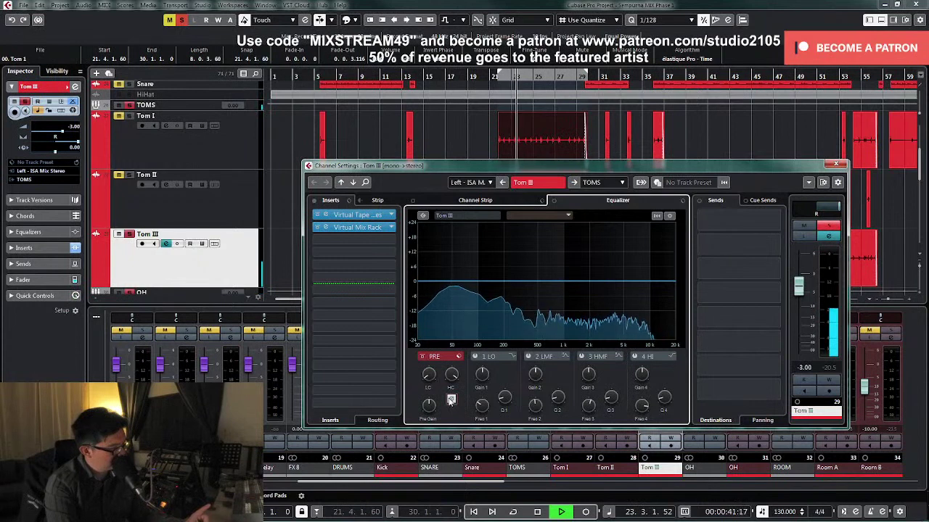
key(space)
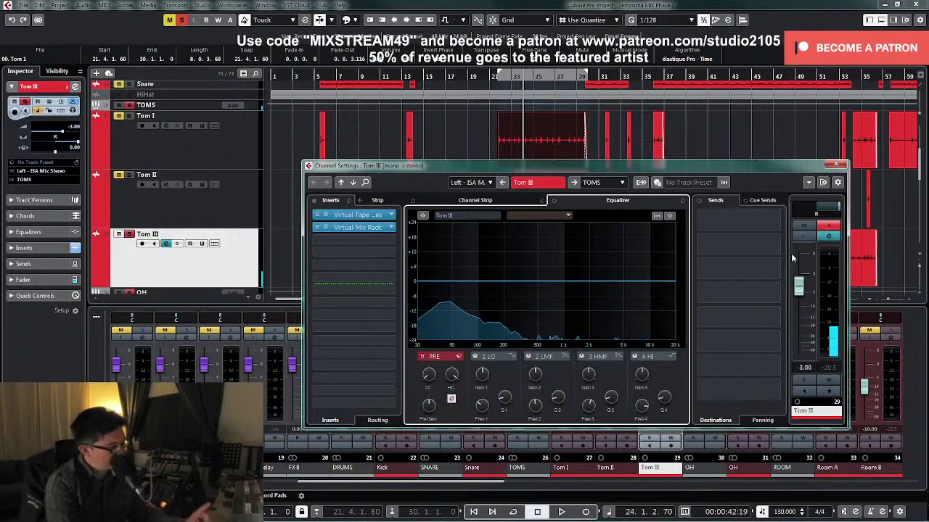
Step: Unsolo Tom III and the overheads, closing Tom III's channel settings
click(803, 226)
click(828, 225)
click(837, 166)
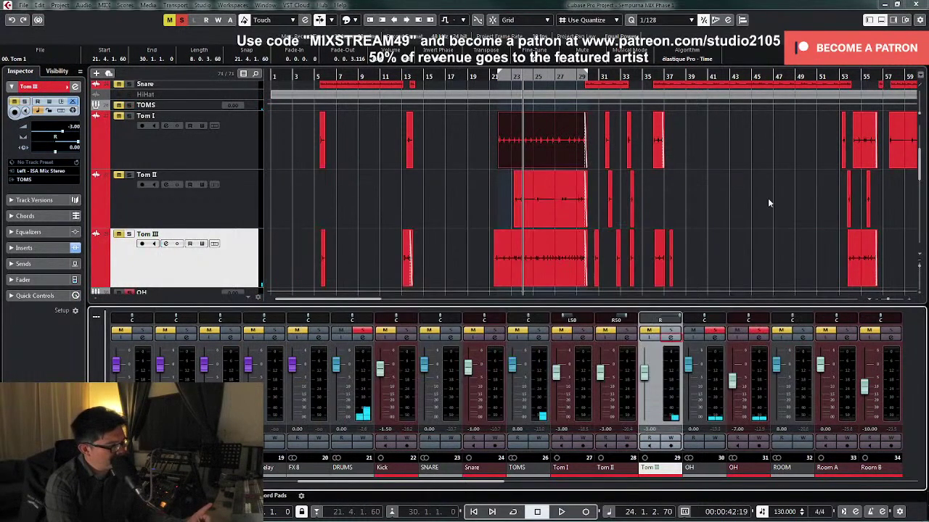
click(717, 336)
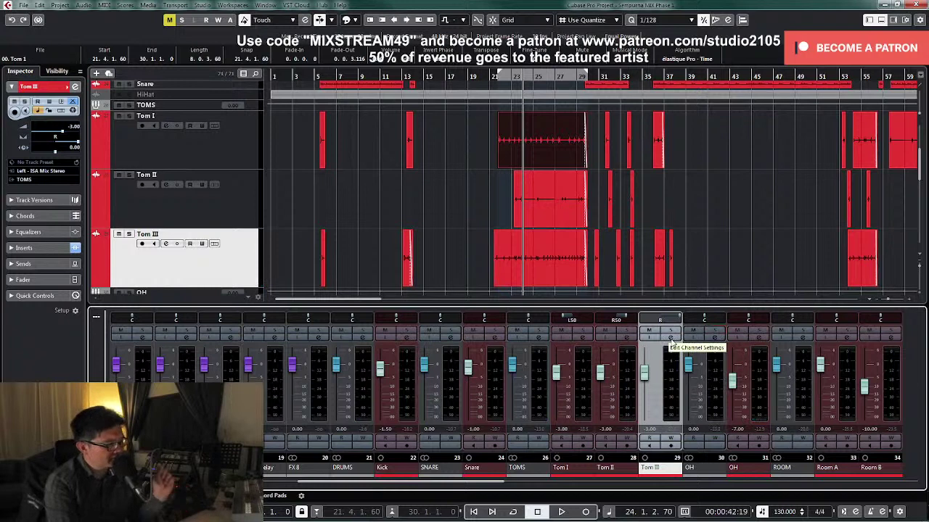
Step: Play Tom III alone, sweep a boost in its low-mid EQ band, and turn it into a narrow cut just below 1 kHz
click(671, 338)
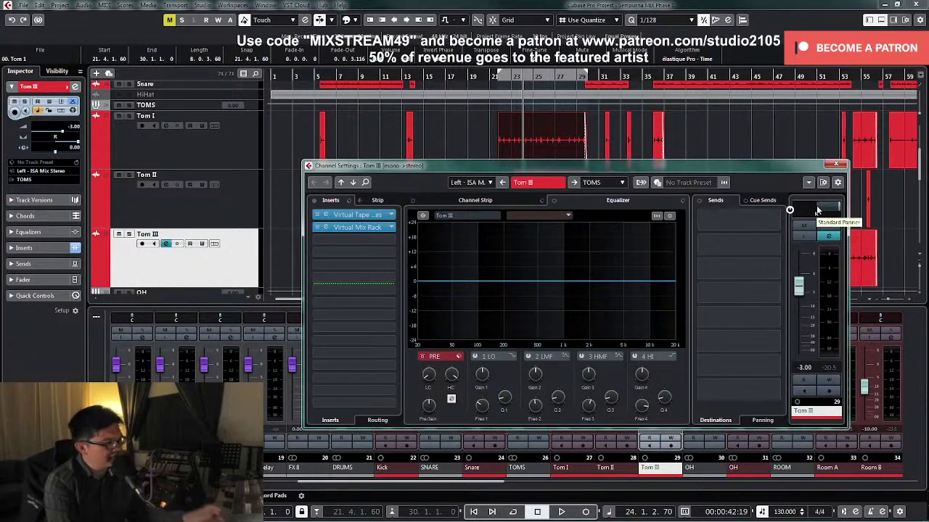
click(829, 225)
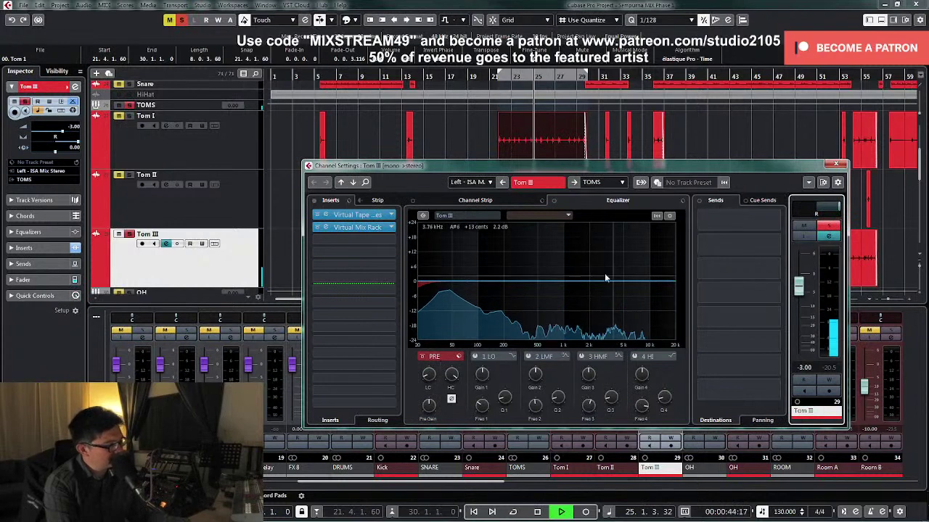
click(529, 357)
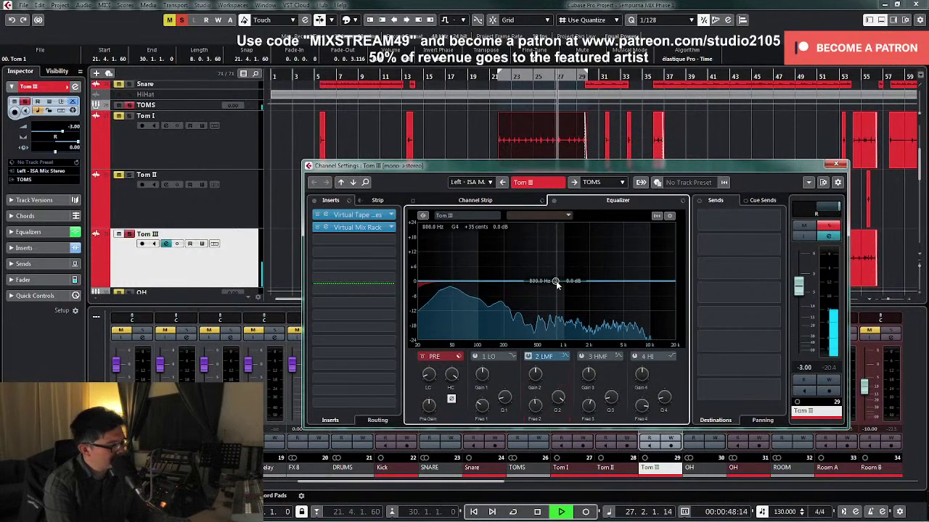
drag(556, 282, 561, 242)
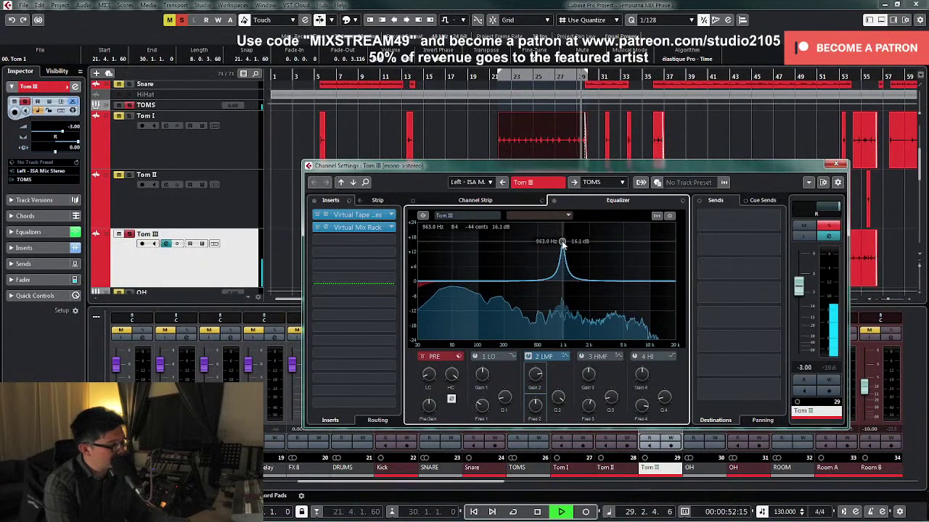
drag(534, 377, 543, 440)
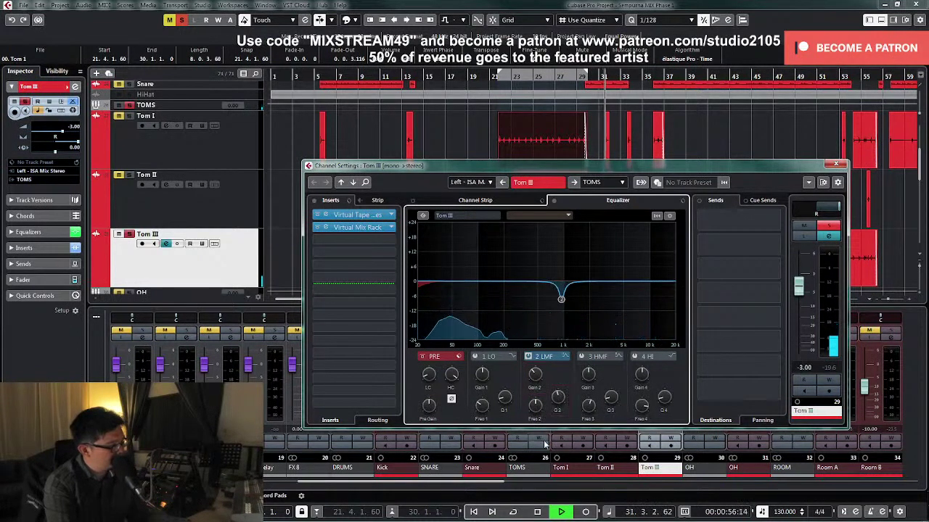
key(space)
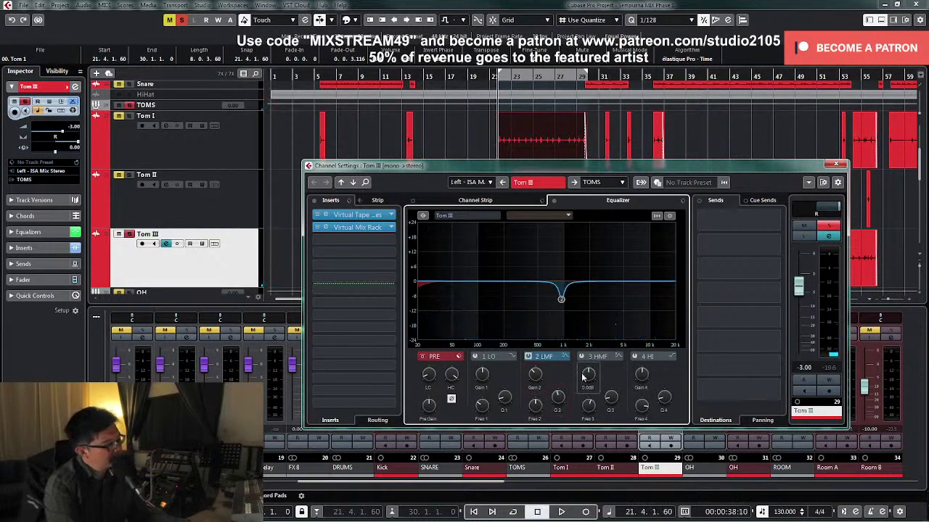
Step: Replay Tom III, sweep a boost in its high-mid EQ band, and turn it into a 6 dB cut between 500 Hz and 1 kHz
key(space)
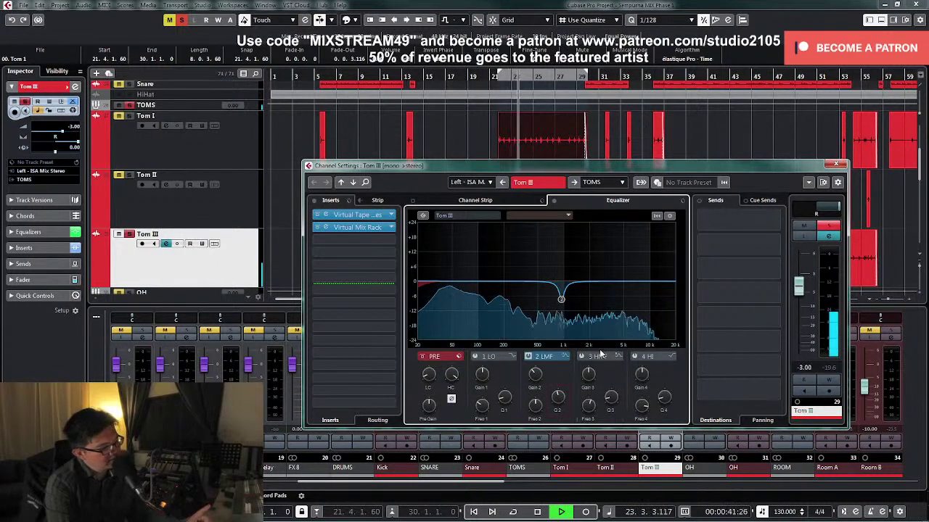
click(599, 355)
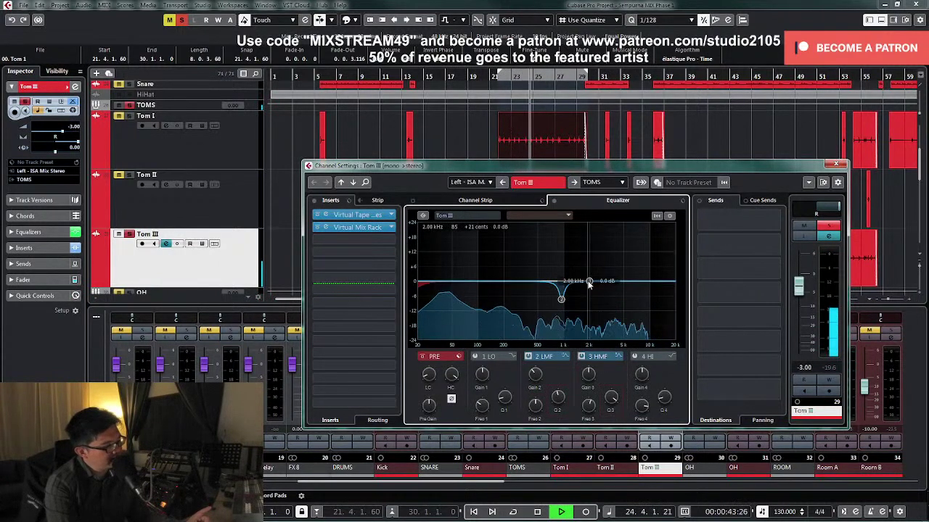
drag(589, 284, 550, 238)
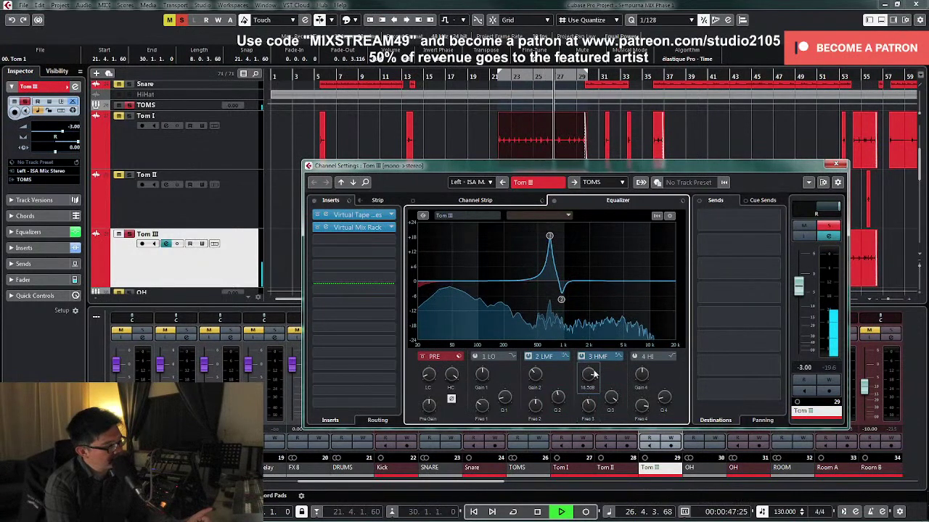
drag(593, 374, 581, 414)
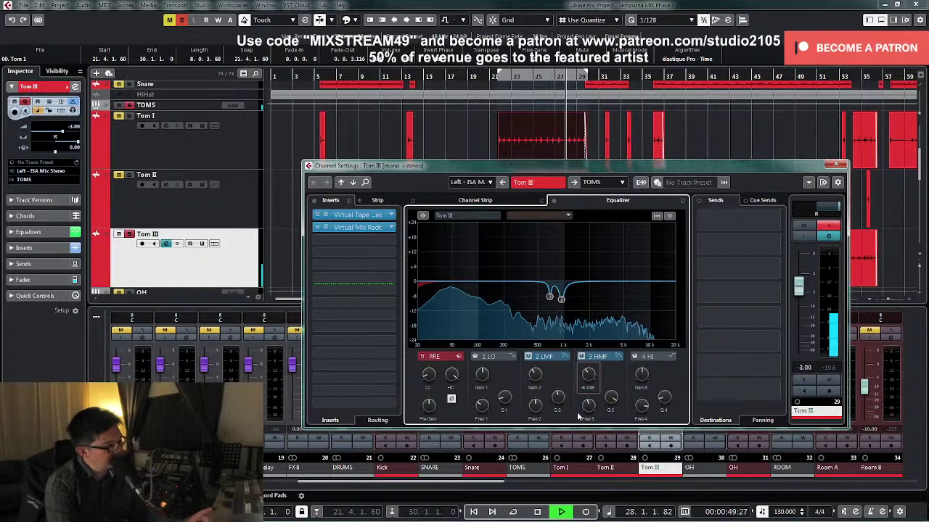
key(space)
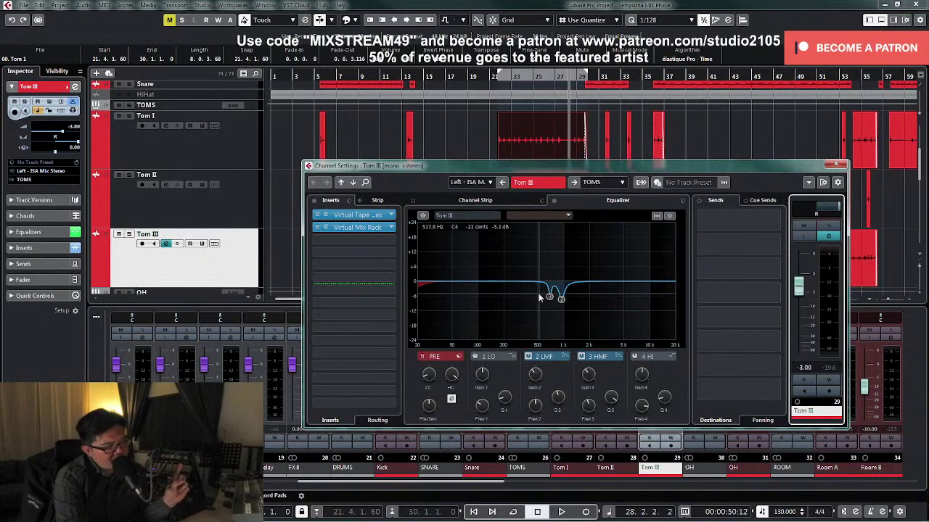
Step: Close Tom III's channel settings, select all three tom tracks and enlarge their track height
click(835, 164)
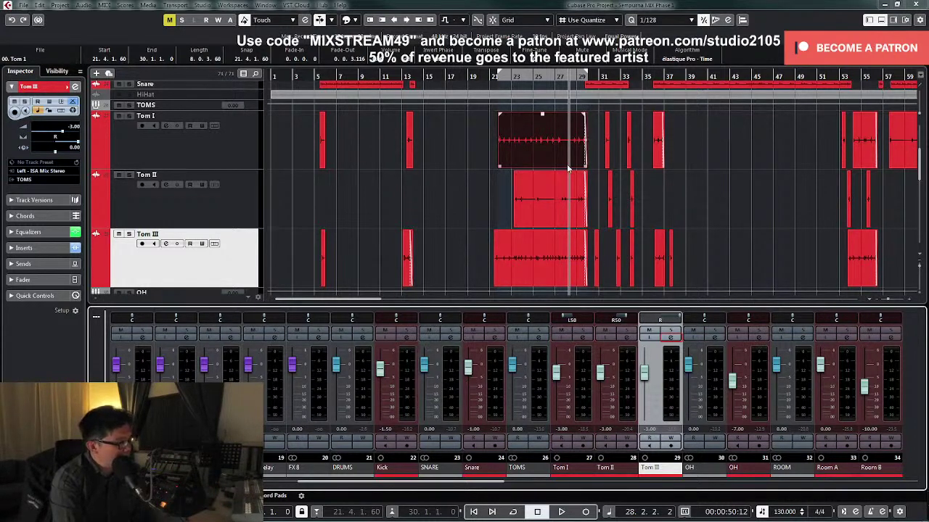
click(511, 81)
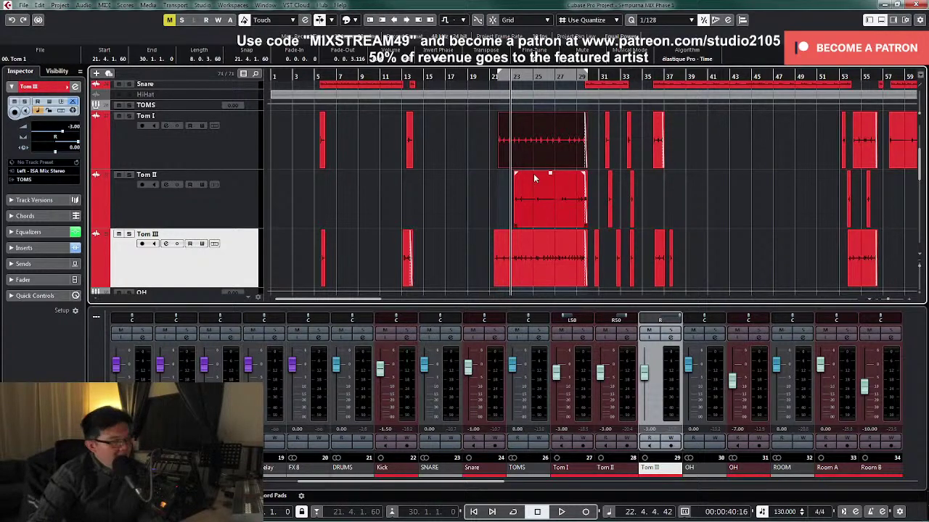
shift+click(239, 194)
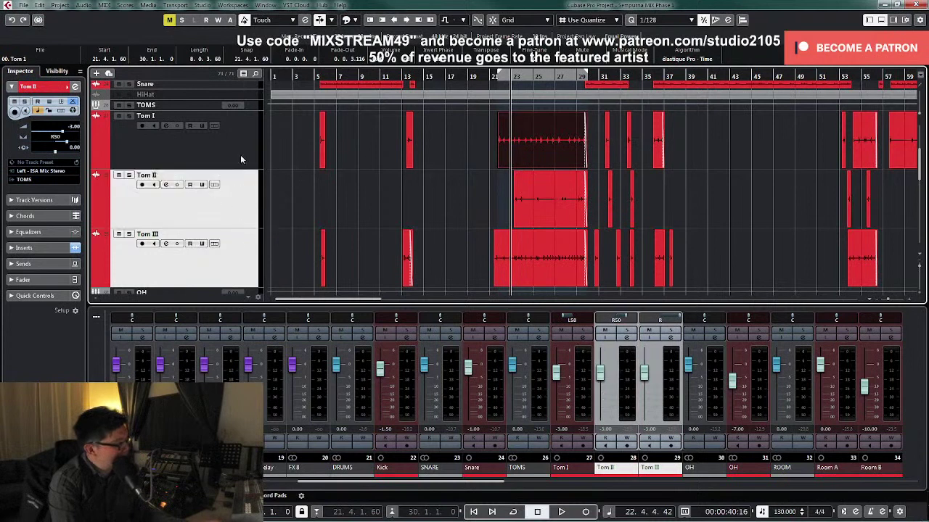
shift+click(241, 155)
drag(247, 169, 253, 188)
scroll(466, 165, down, 1)
Step: Magnify the tom waveforms and trim the start of the long Tom III event to just before its first hit
key(h)
key(h)
key(h)
key(h)
key(h)
key(h)
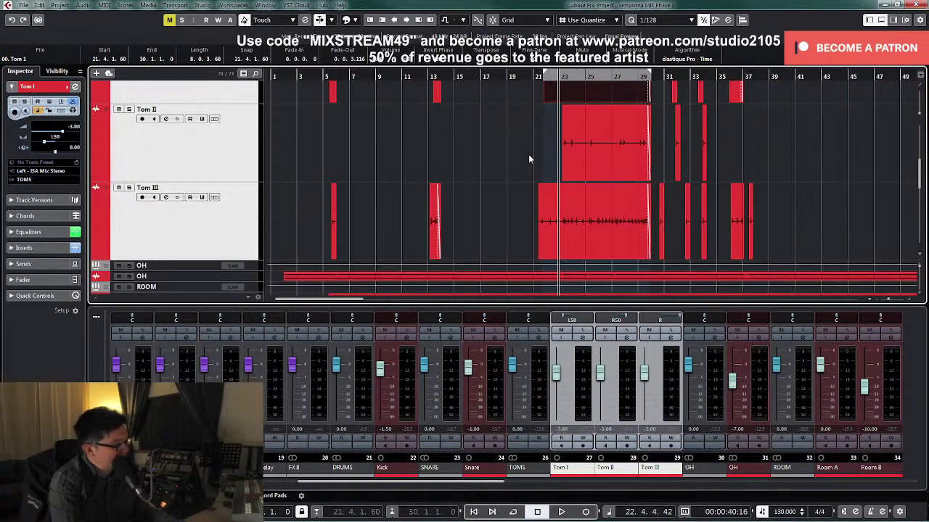
scroll(710, 153, up, 1)
drag(667, 220, 704, 221)
key(g)
key(g)
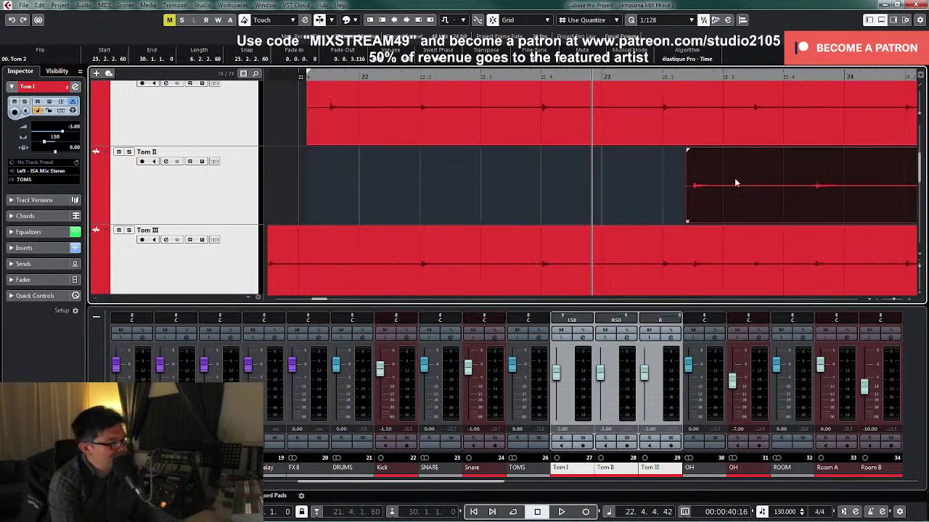
drag(919, 116, 917, 107)
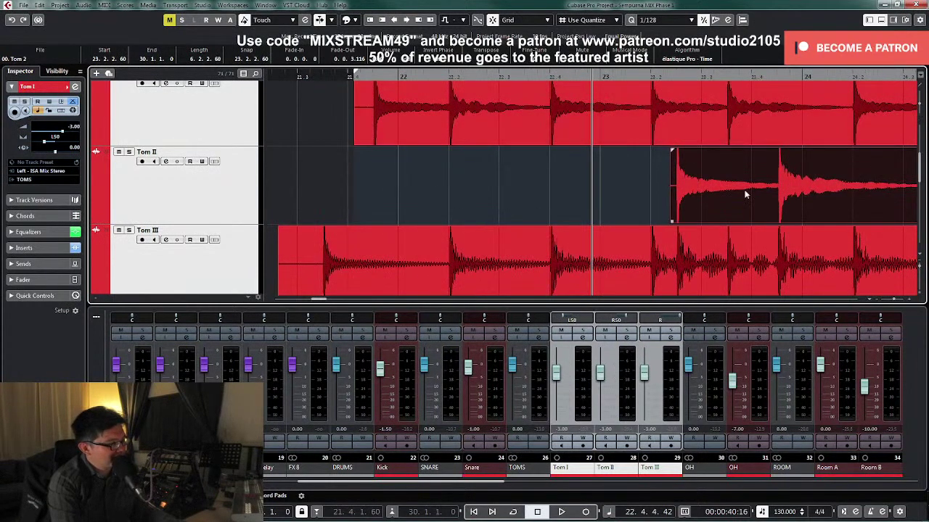
scroll(494, 174, down, 1)
click(297, 239)
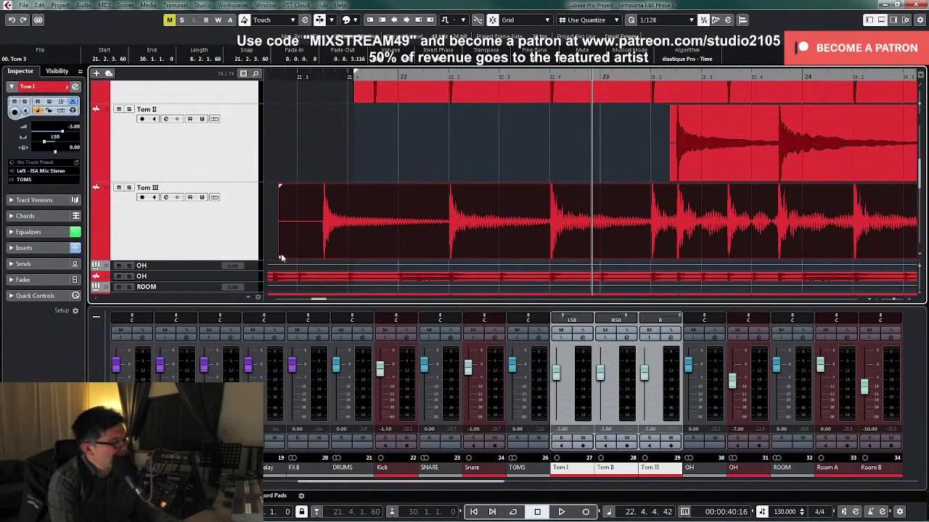
drag(281, 254, 320, 256)
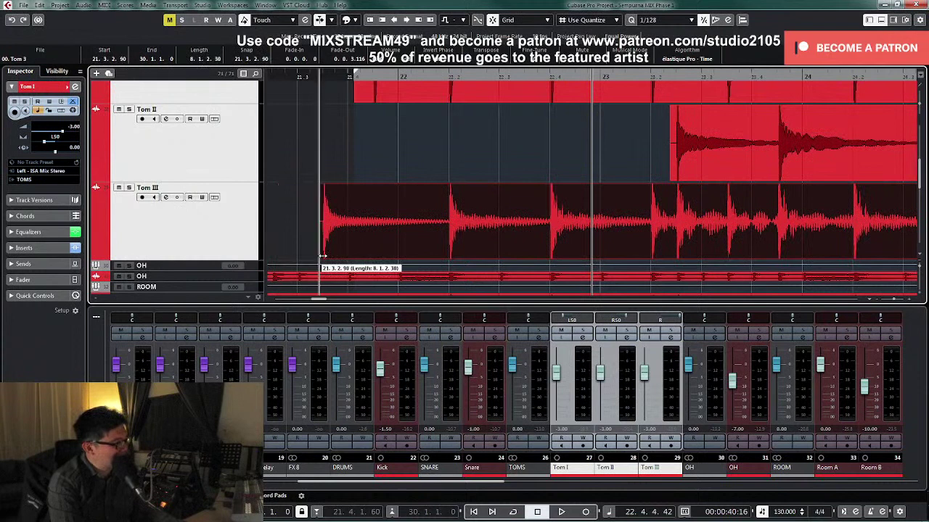
drag(320, 256, 317, 254)
click(314, 252)
Step: Split the long Tom II event at 24.2.1 and 26.1.1, in the silence between hits, using a 1/32 grid
key(g)
key(g)
key(g)
key(g)
key(g)
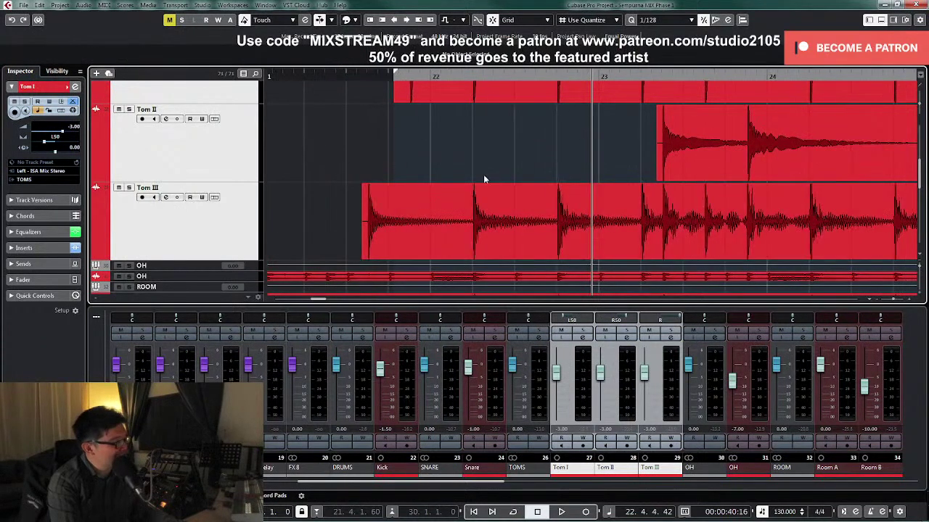
right_click(711, 155)
click(751, 157)
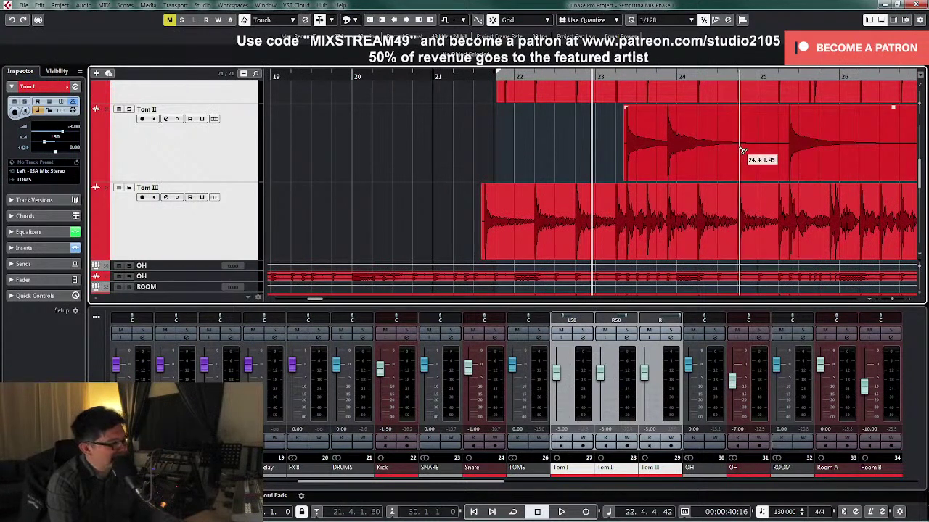
click(698, 151)
click(840, 155)
right_click(839, 154)
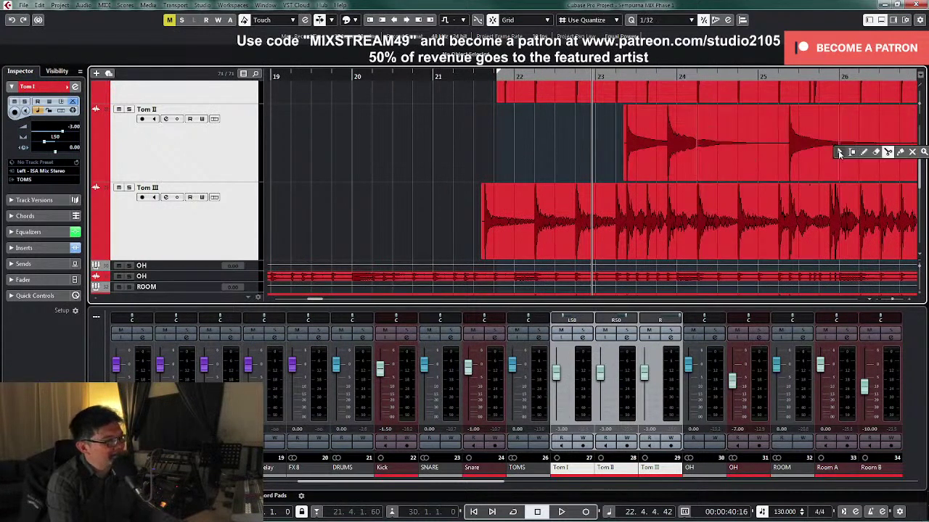
click(843, 153)
Step: Fade out the first two Tom II pieces and trim the starts of the second and third to just before their hits
click(708, 128)
click(684, 129)
drag(693, 111, 804, 110)
key(g)
key(g)
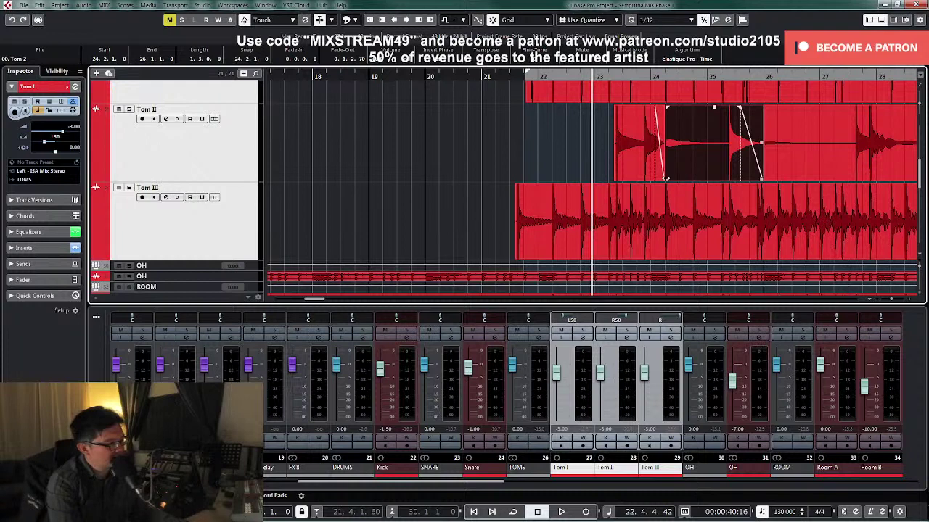
drag(665, 177, 854, 180)
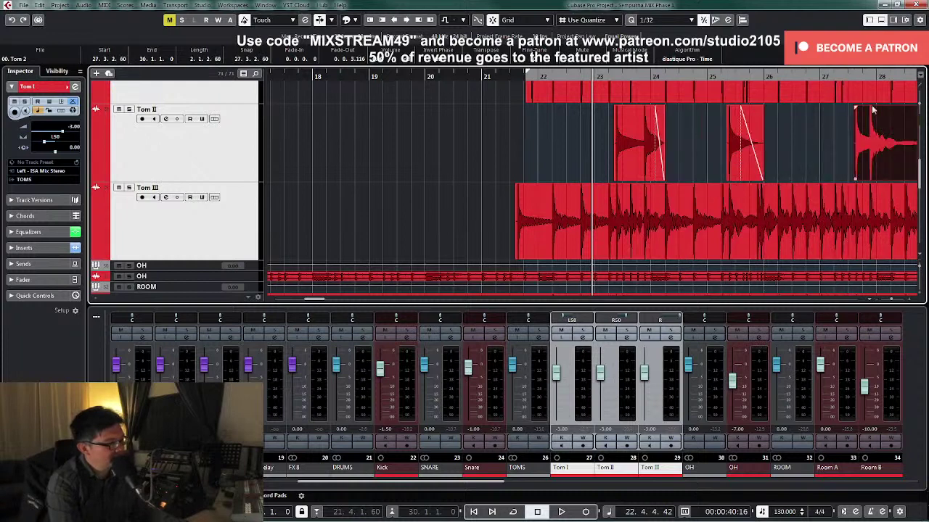
Step: Split the last piece of the Tom II passage at 28.2.1, where its hits have decayed
key(h)
key(h)
key(h)
key(h)
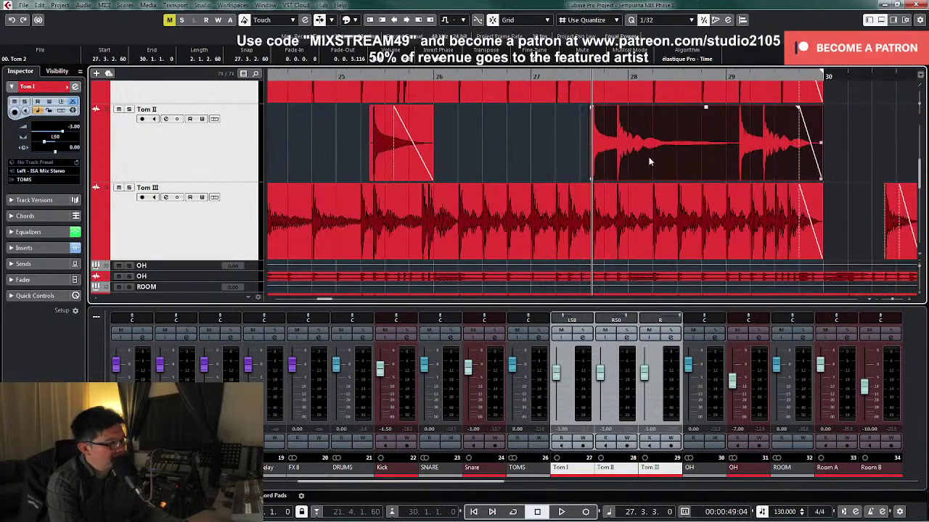
key(h)
right_click(650, 161)
click(690, 159)
click(666, 158)
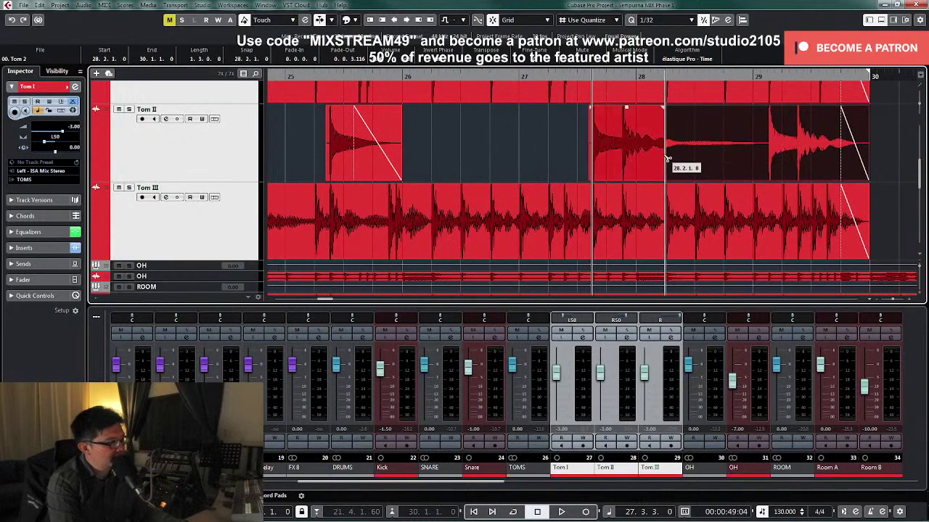
Step: Fade out the Tom II piece ending at 28.2.1 and trim the following piece to start at 29.1.2.60
click(662, 114)
drag(662, 107, 637, 107)
click(680, 139)
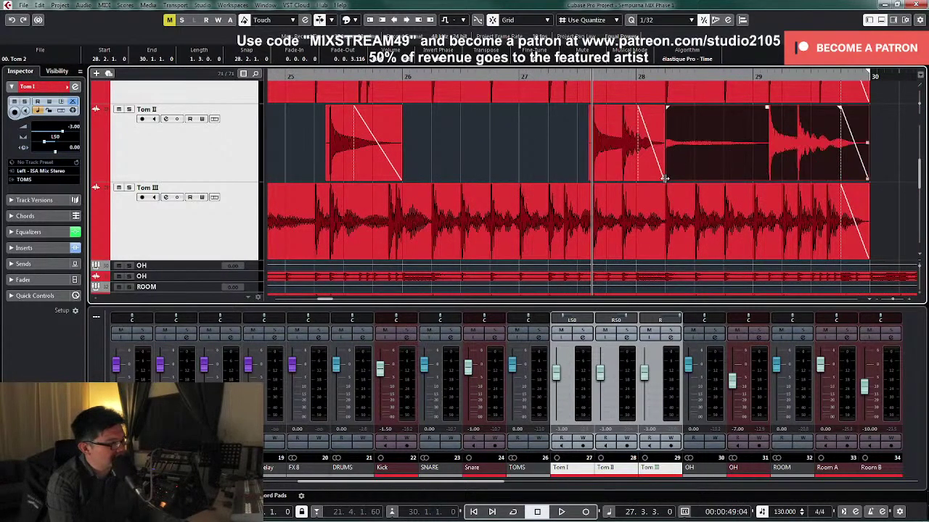
drag(665, 177, 766, 172)
Step: Play the edited tom passage from just before bar 22 to check the cuts and fades
scroll(861, 168, up, 1)
key(g)
key(g)
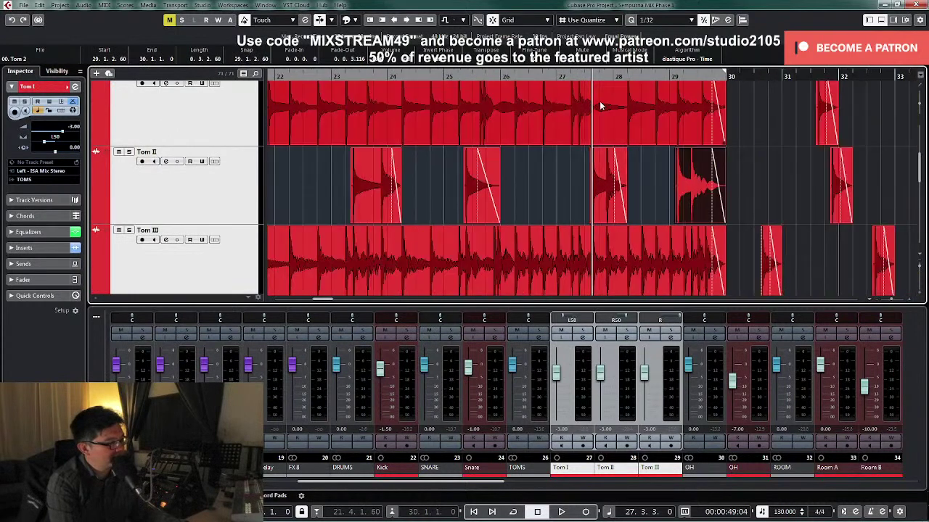
key(g)
key(space)
click(428, 77)
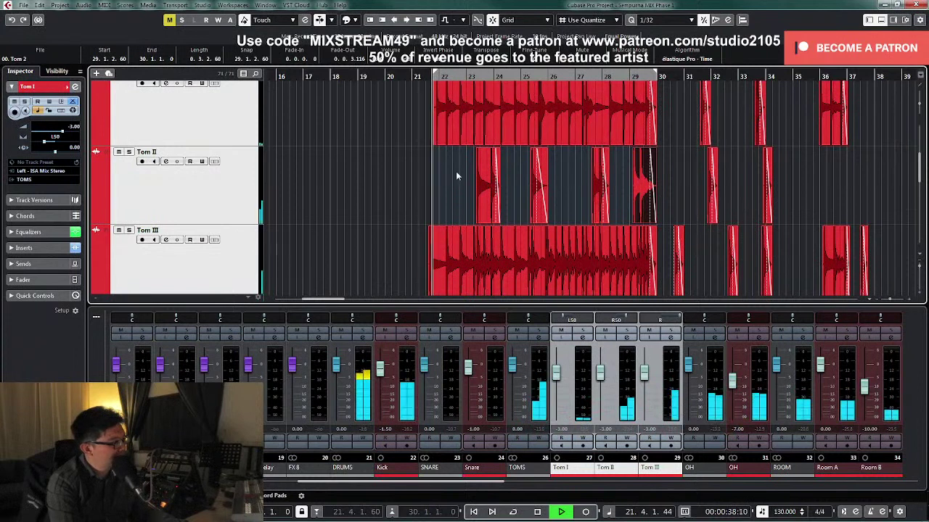
key(space)
Step: Set a playback loop around the first Tom II event and solo Tom II together with the overheads
drag(453, 181, 499, 194)
key(shift+g)
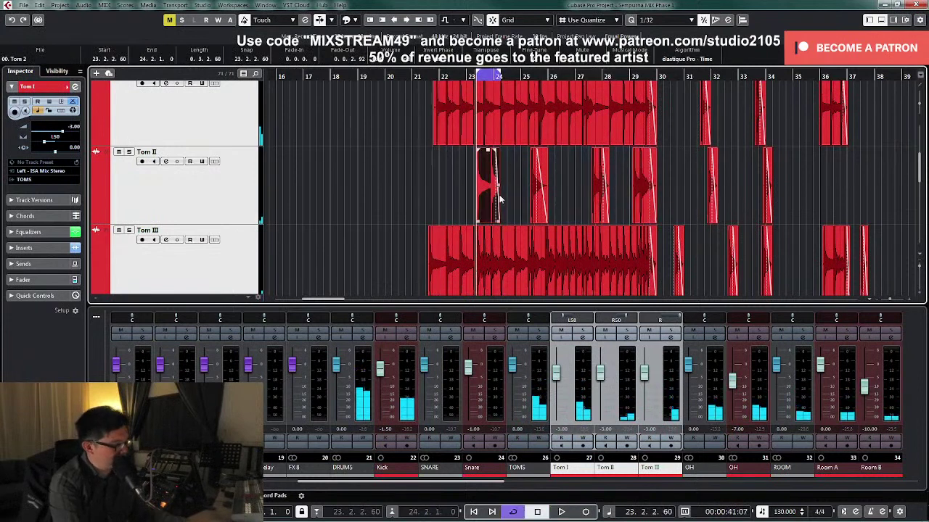
click(627, 332)
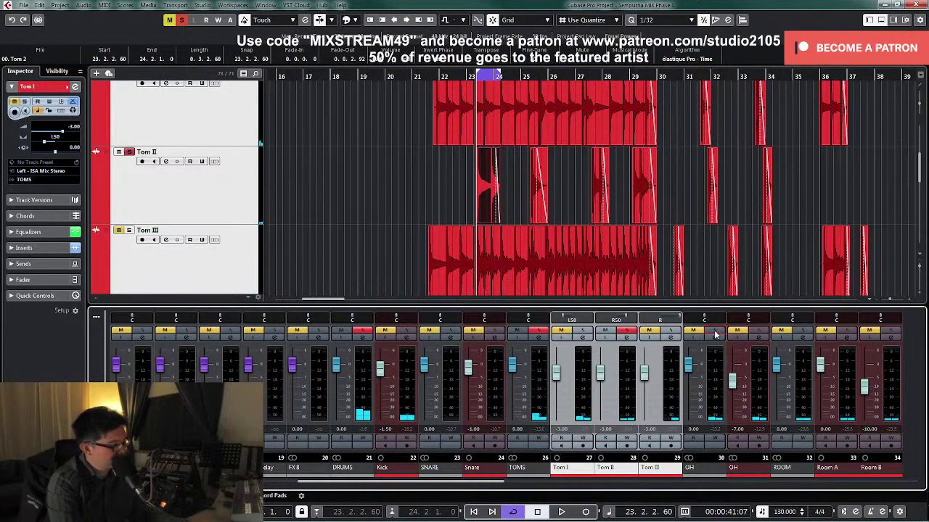
Step: Compare both phase settings in Tom II's channel settings during loop playback, leaving its phase uninverted
click(626, 337)
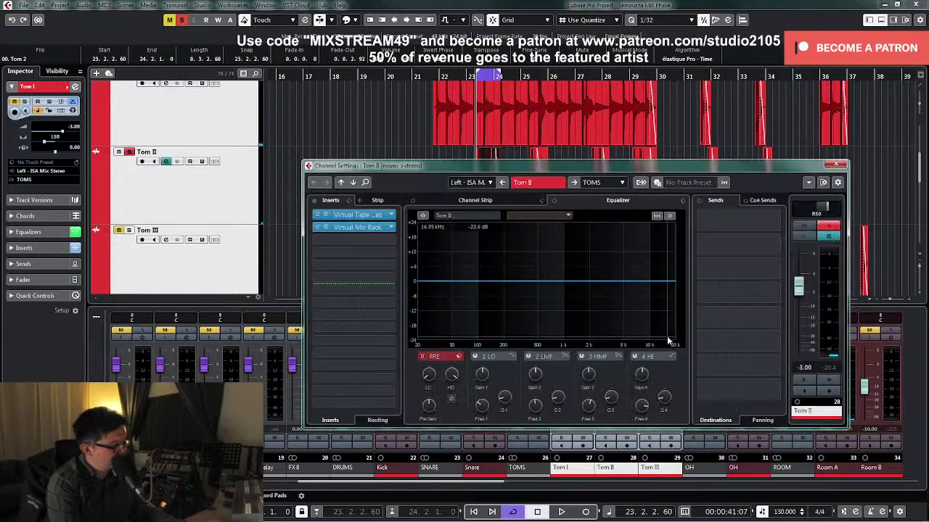
click(451, 400)
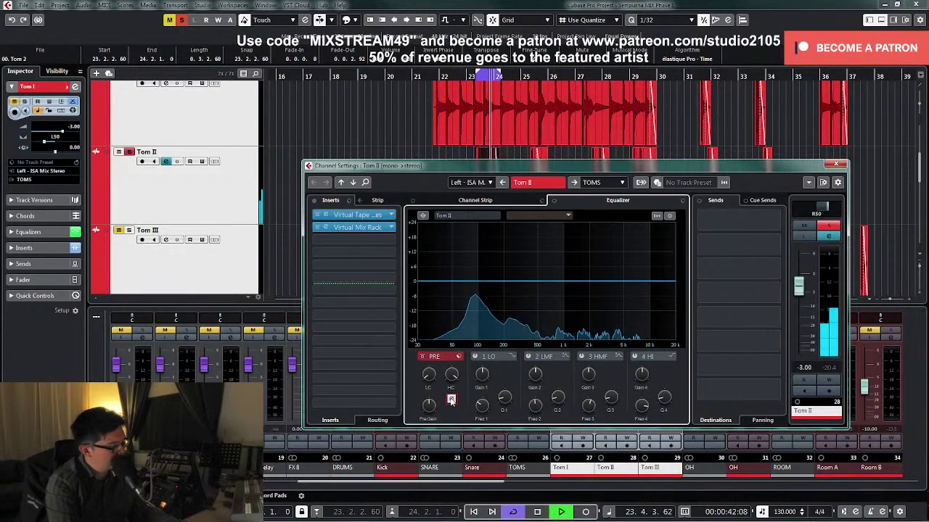
click(450, 399)
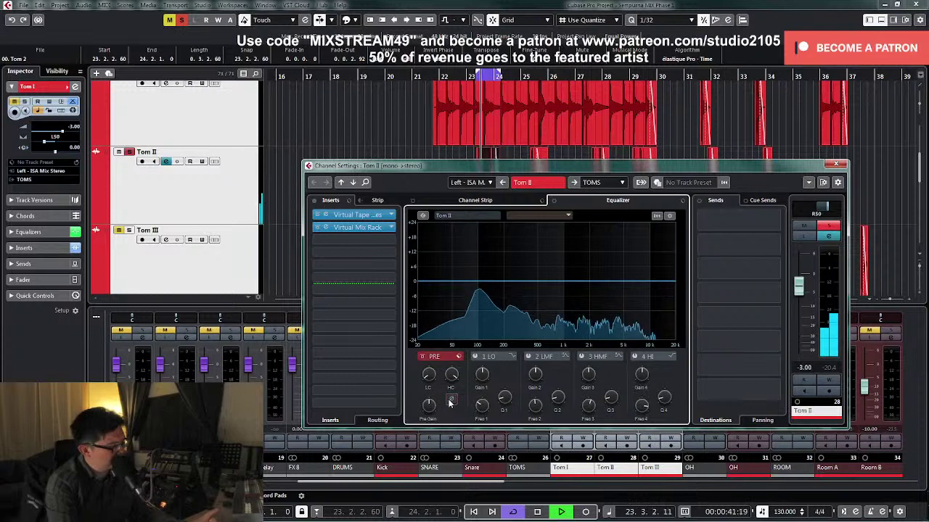
key(space)
Step: Unsolo the overheads and Tom II, and solo Tom II alone from its reopened channel settings
click(835, 165)
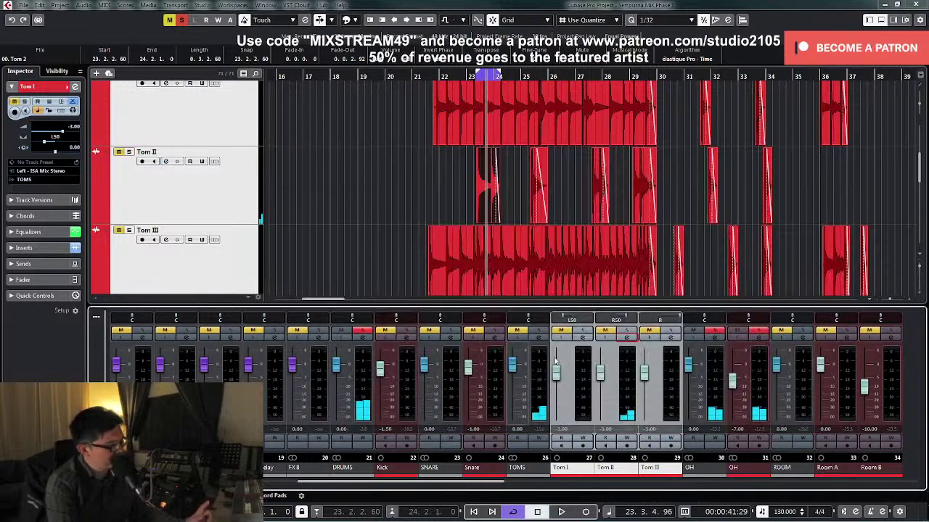
click(715, 331)
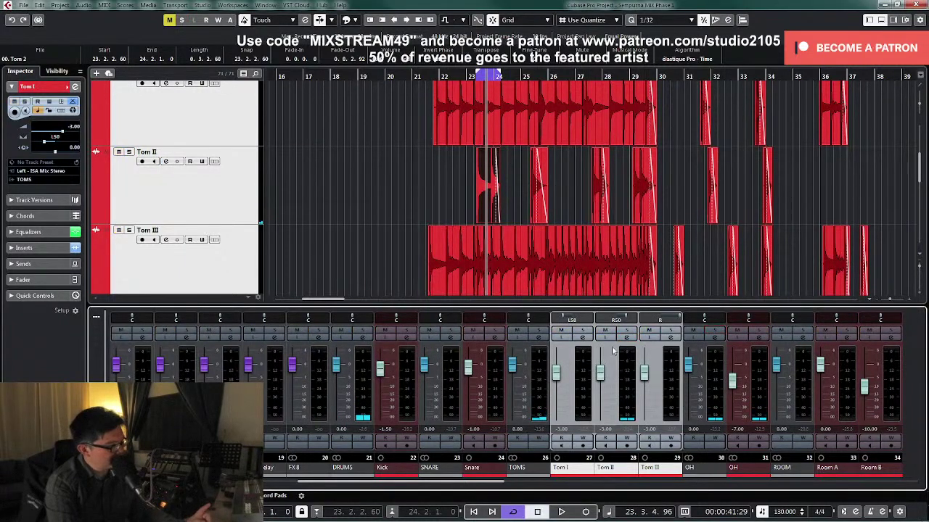
click(626, 339)
click(827, 226)
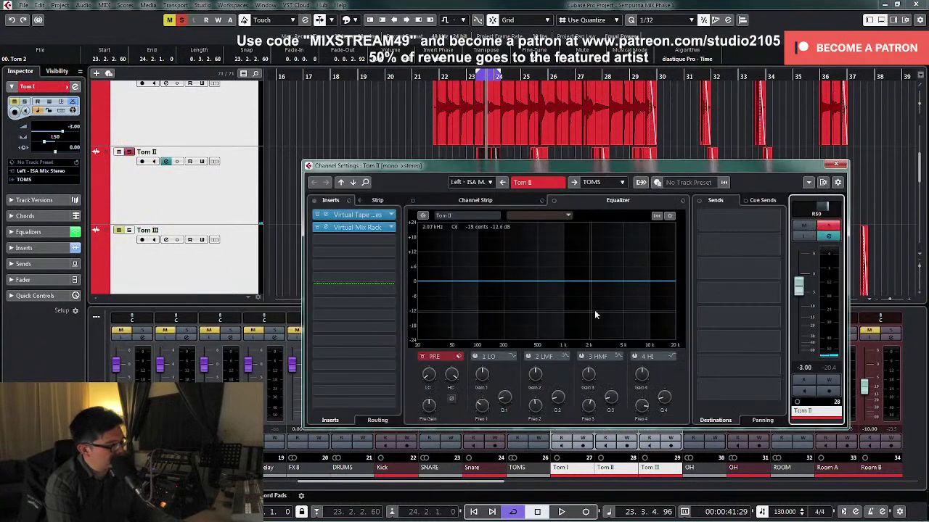
Step: Play Tom II alone, raise its low cut, and turn a swept low-mid boost into a cut of about 5 dB at 316 Hz
key(space)
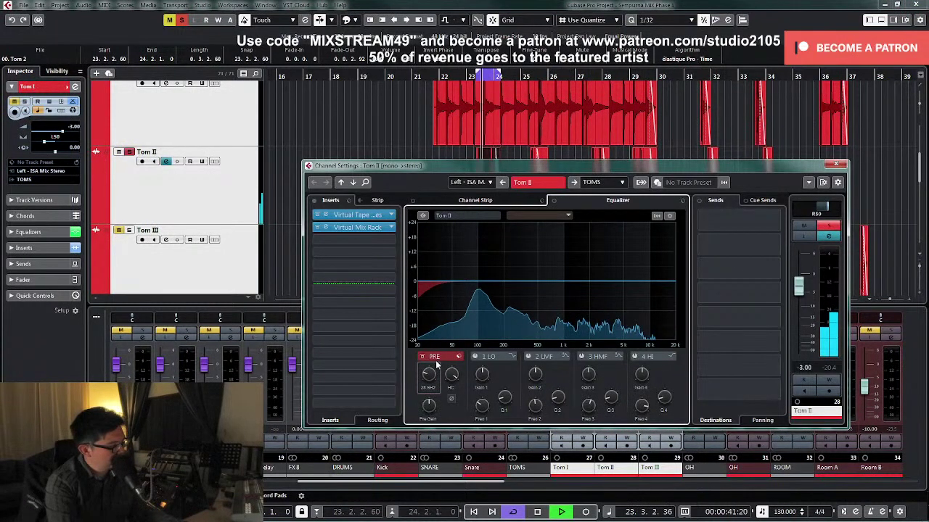
click(529, 356)
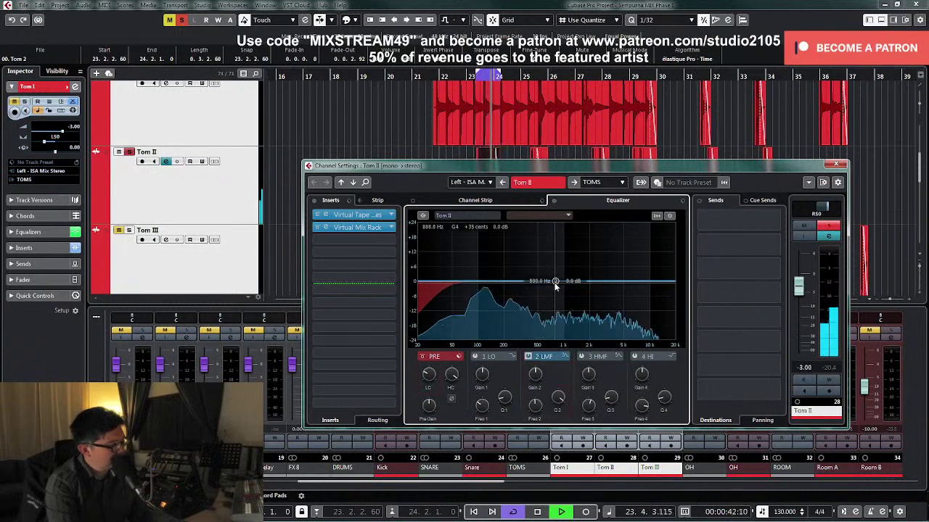
drag(555, 281, 521, 240)
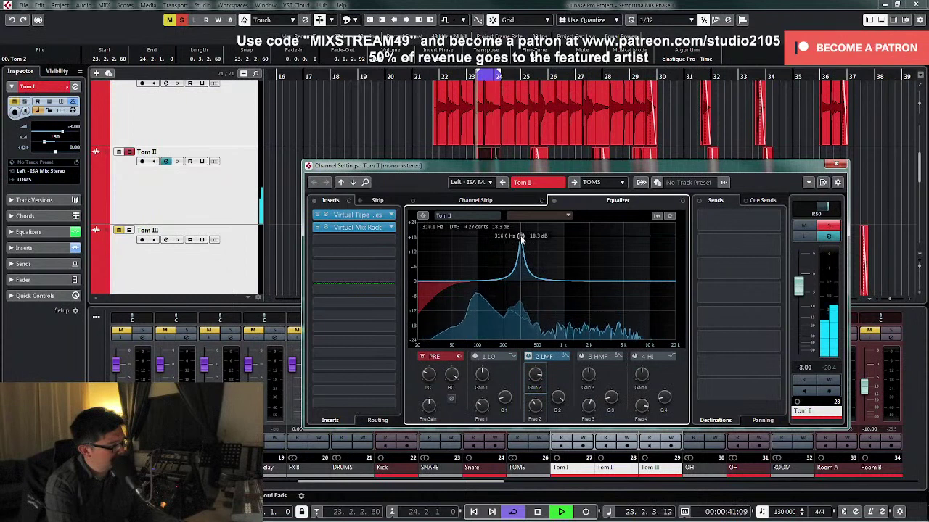
key(space)
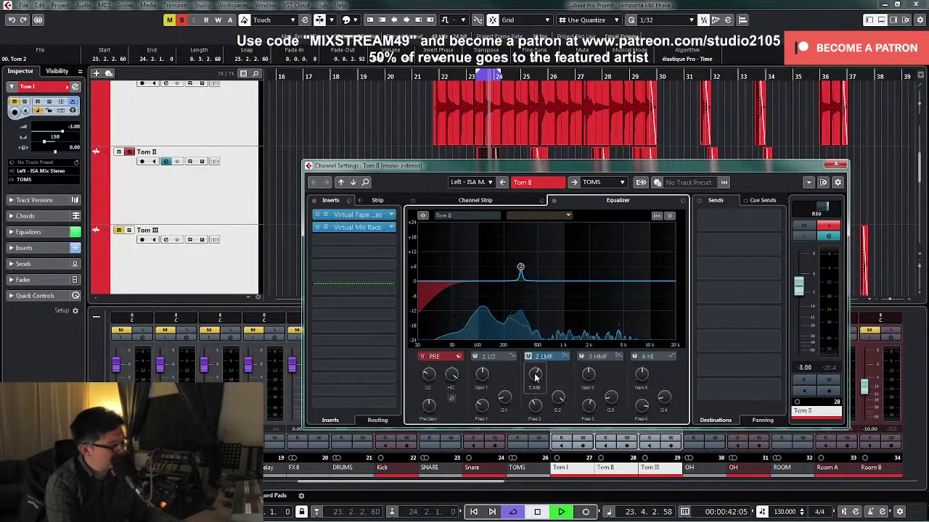
drag(535, 377, 531, 395)
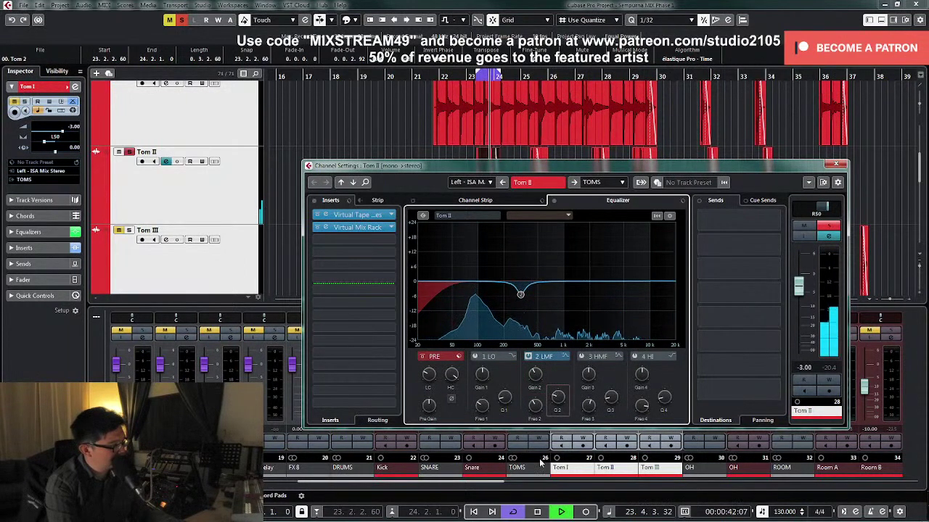
Step: Unsolo Tom II, stop playback, close its channel settings and turn off looping
click(823, 229)
key(space)
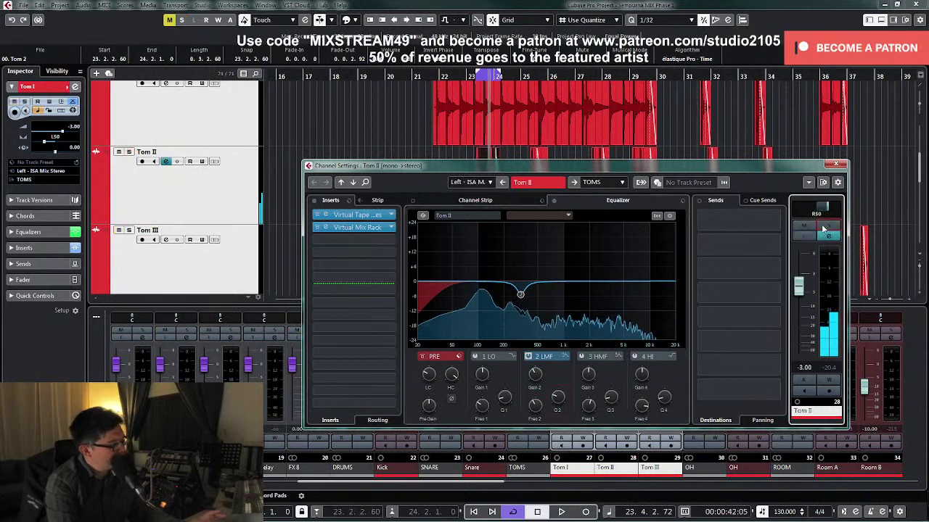
click(838, 165)
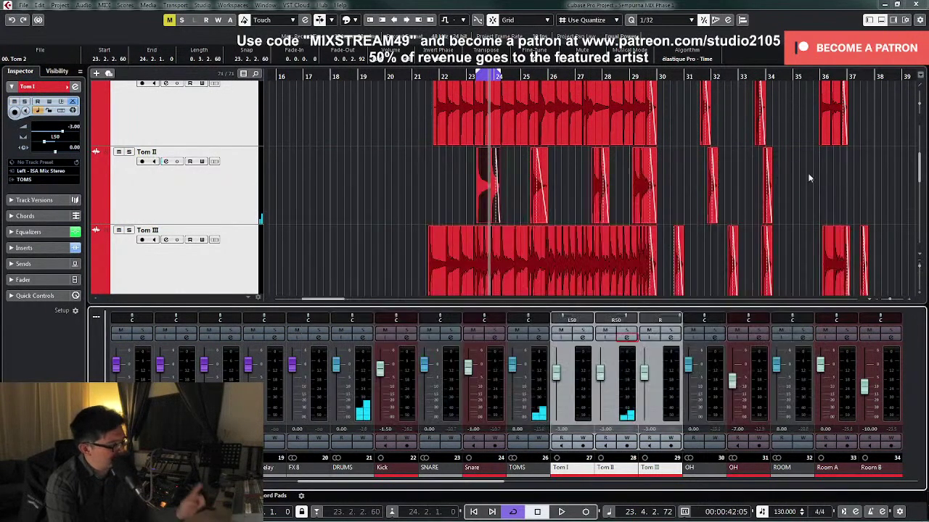
key(KP_Divide)
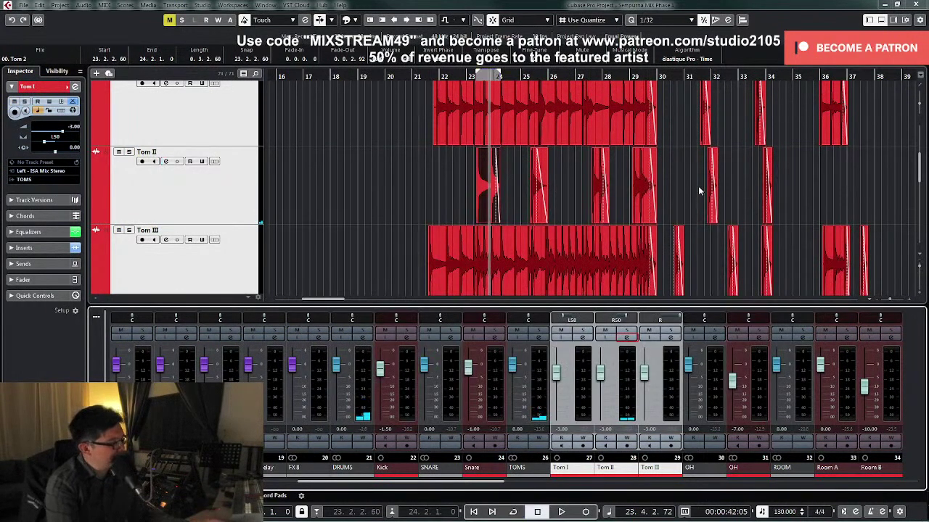
Step: Select only the Tom II track, shrink the track heights and fit the whole project length in the arrangement
click(195, 196)
key(z)
key(z)
key(shift+f)
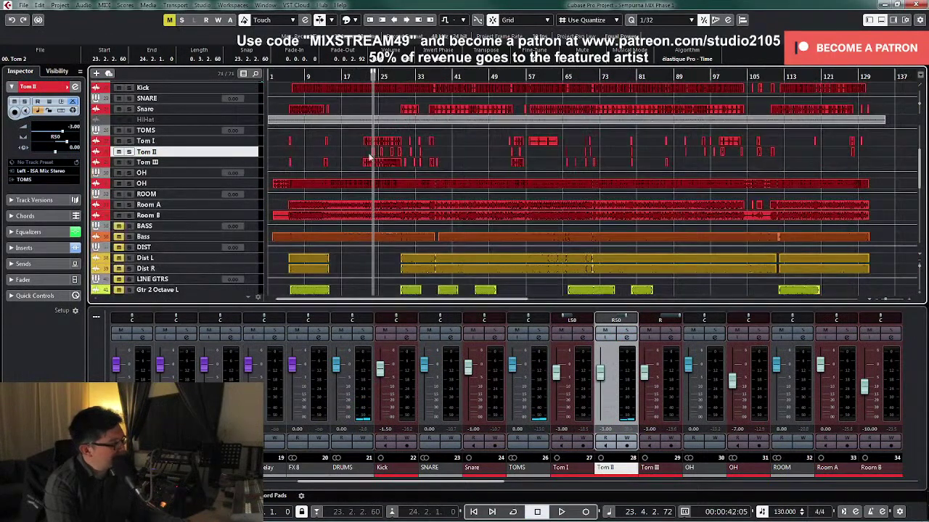
Step: Play the drum mix from around bar 23 to hear the panned toms in context, and stop playback
click(362, 76)
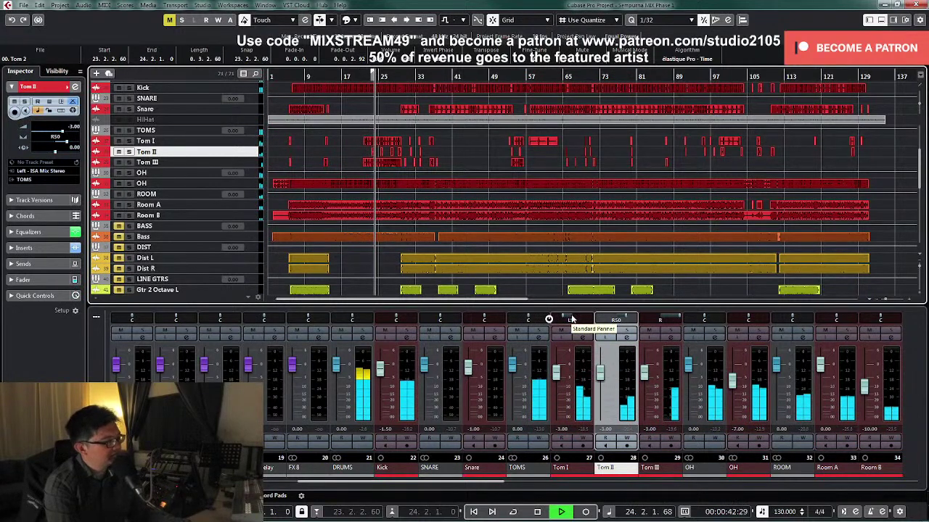
drag(571, 319, 549, 317)
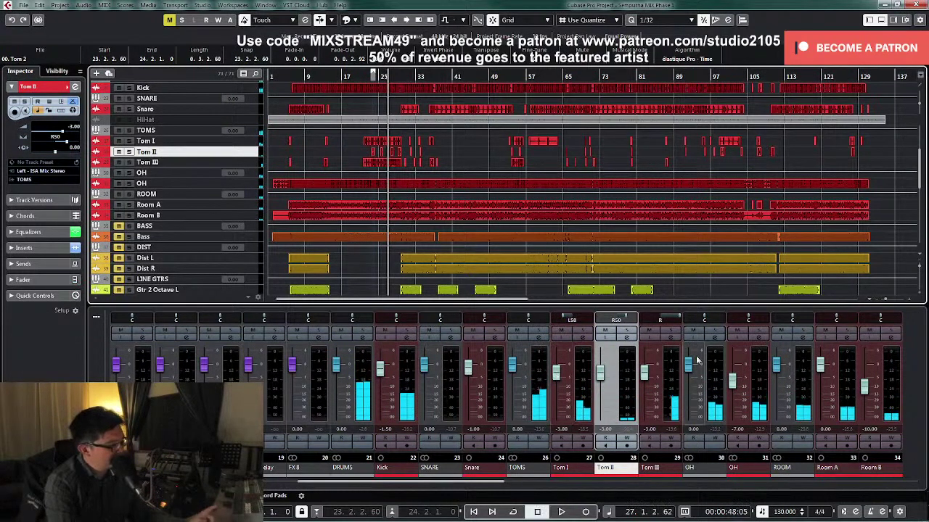
key(space)
Step: Activate the Eiosis E2Deesser insert on the OH group, solo the group and open the de-esser
click(715, 339)
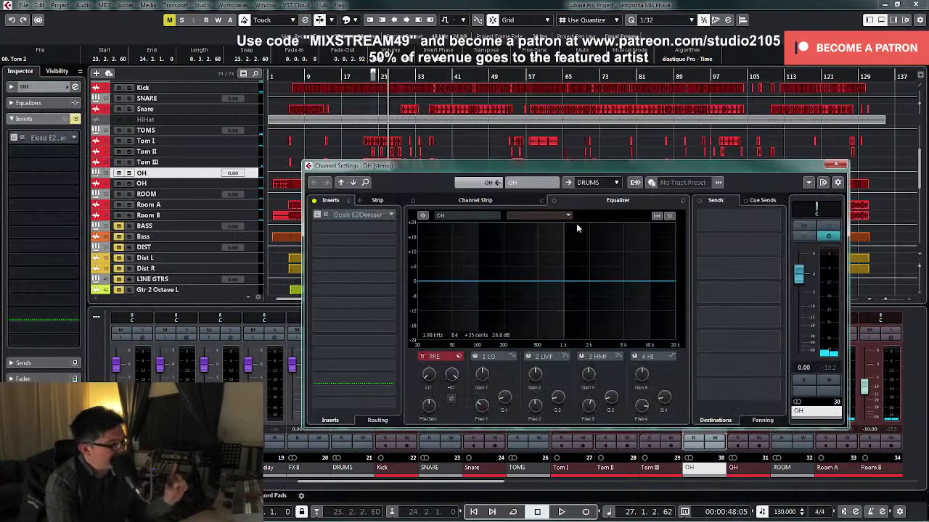
click(317, 217)
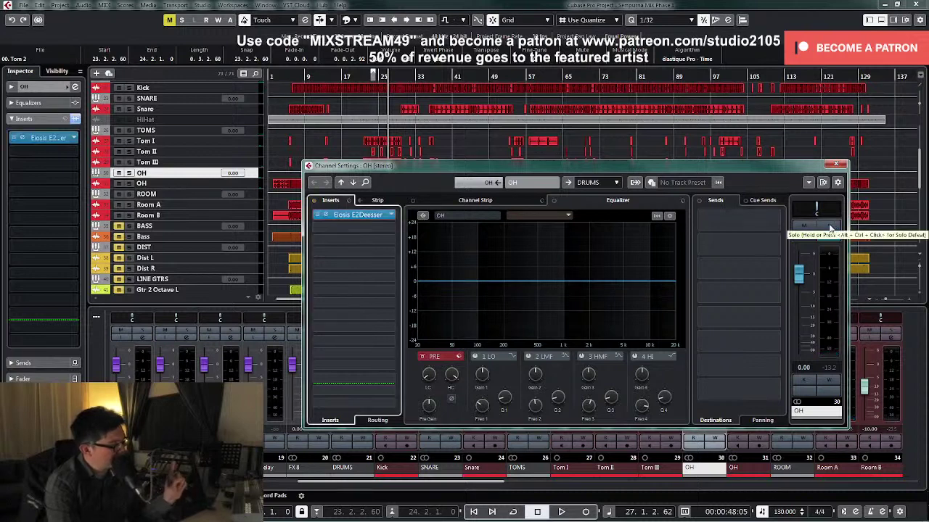
click(831, 229)
click(355, 215)
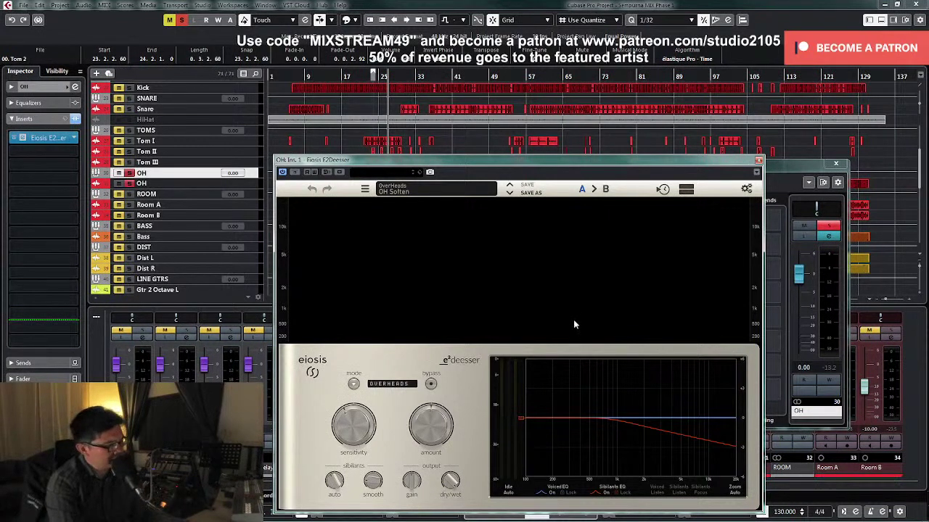
Step: Play the soloed overheads from around bar 36 and fine-tune the de-esser's sensitivity in overheads mode
click(429, 77)
key(space)
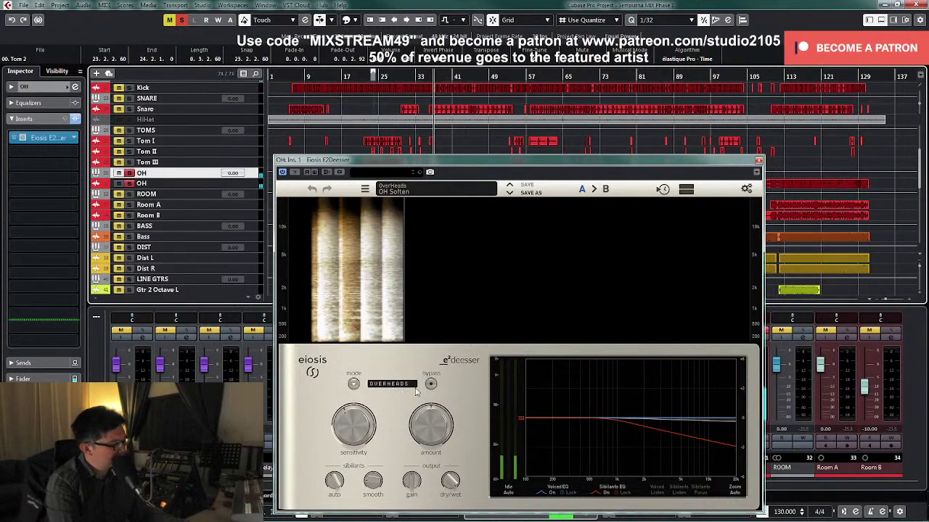
drag(359, 419, 352, 432)
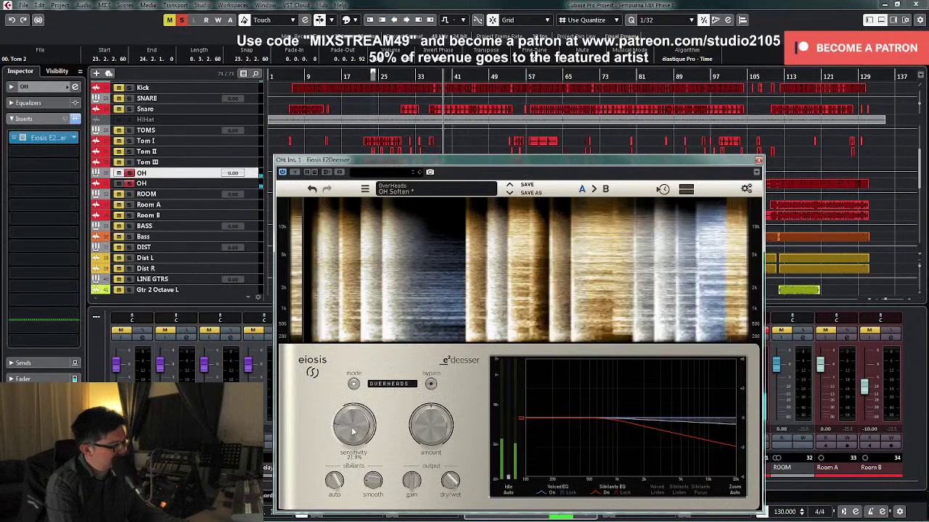
scroll(354, 429, down, 2)
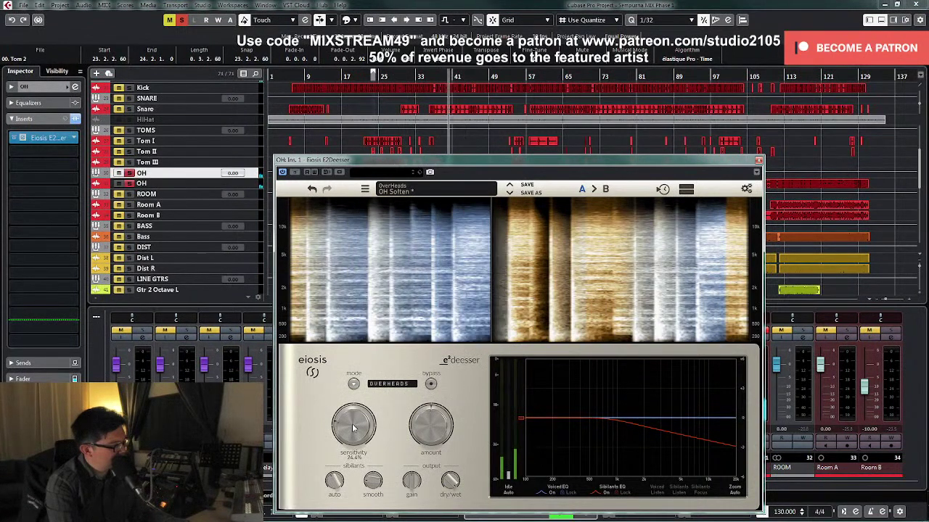
scroll(353, 428, up, 2)
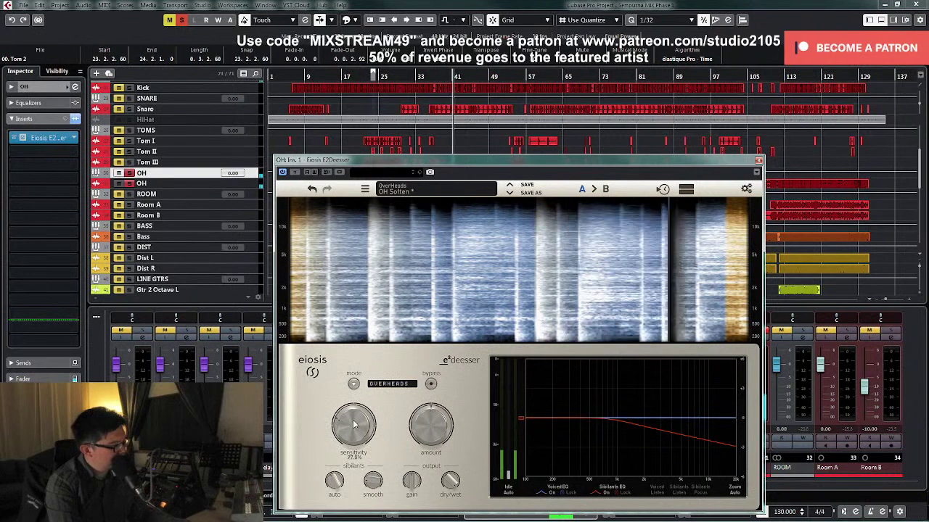
scroll(355, 423, up, 1)
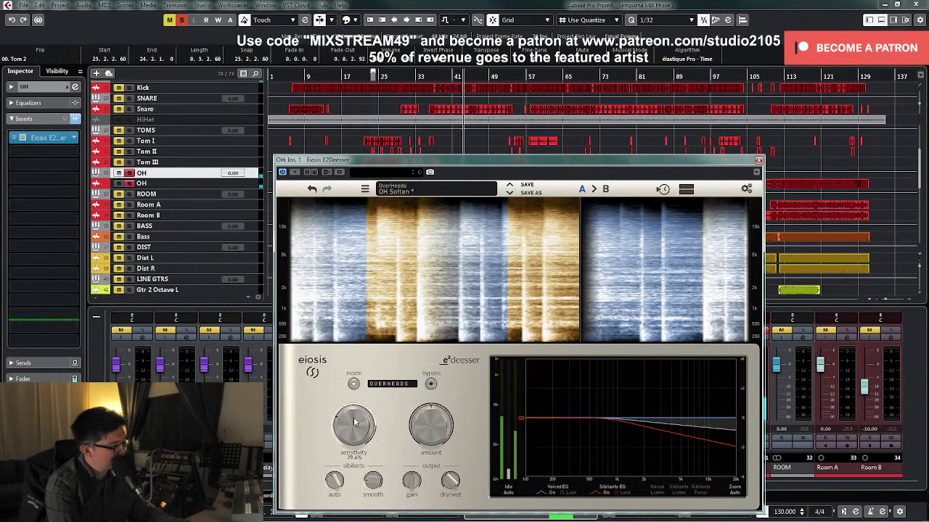
scroll(355, 422, up, 1)
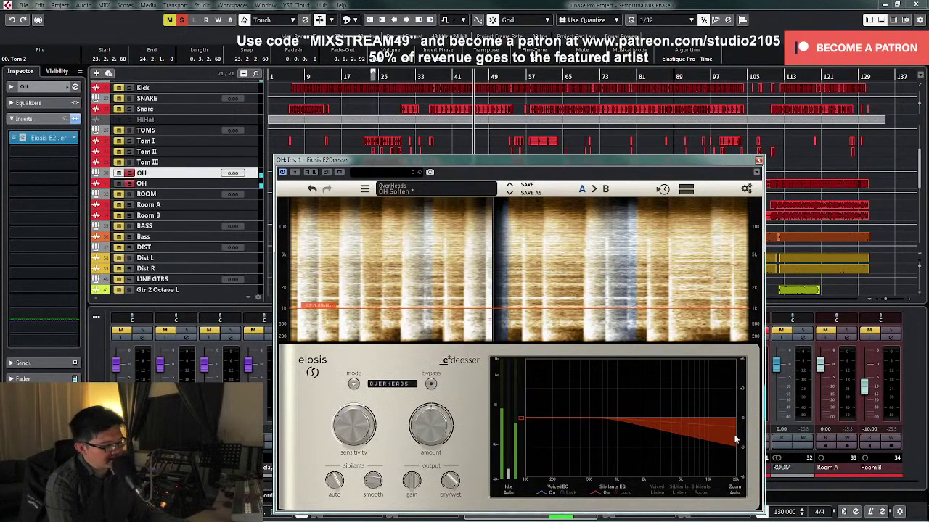
Step: Close the de-esser, unsolo the OH group and play the full drum mix to judge the overheads in context
click(758, 161)
click(128, 175)
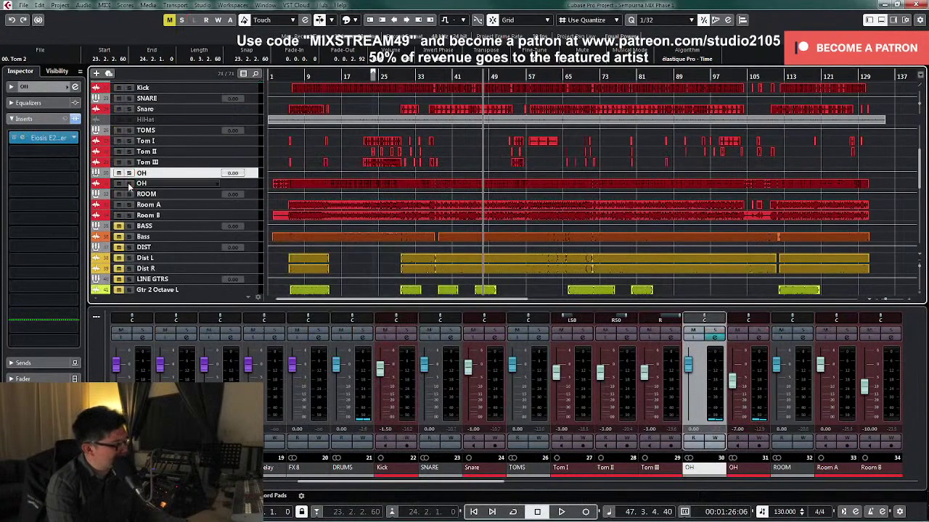
key(space)
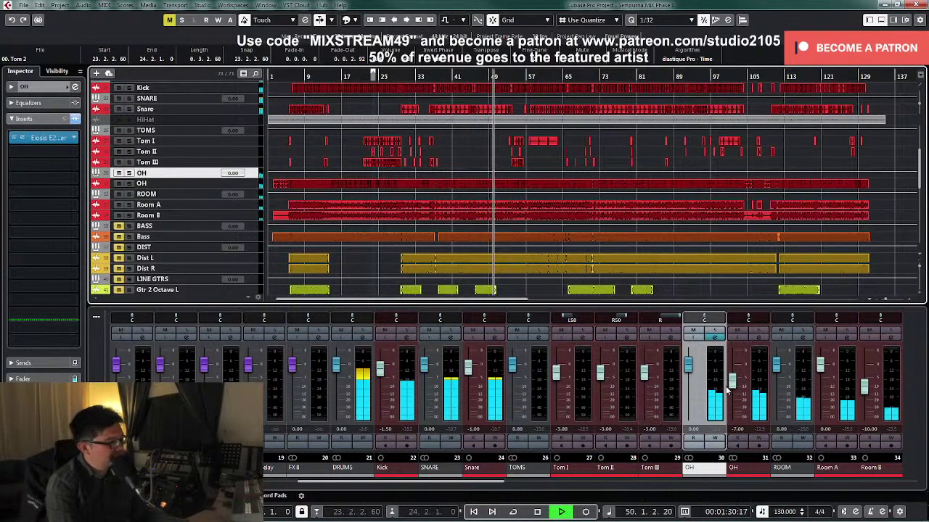
key(space)
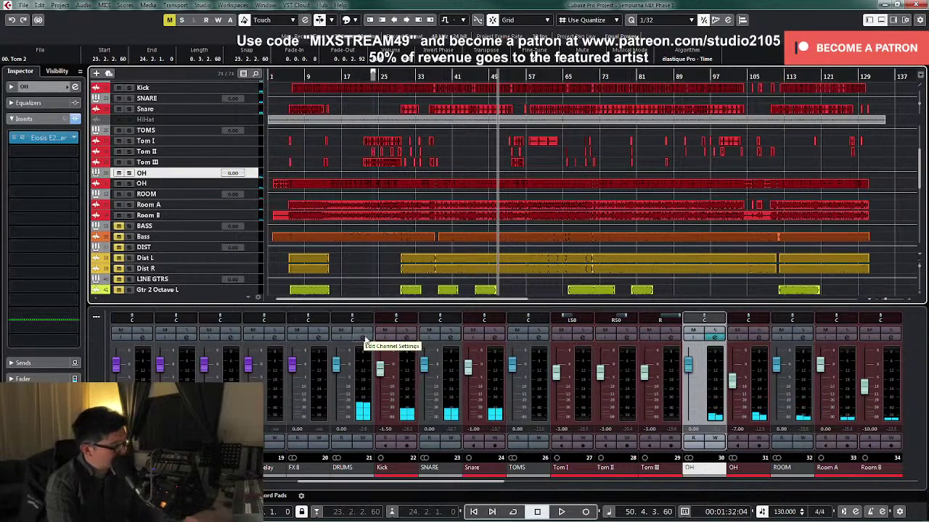
Step: Activate and open the API-2500 compressor insert on the DRUMS group and adjust its output level
click(365, 340)
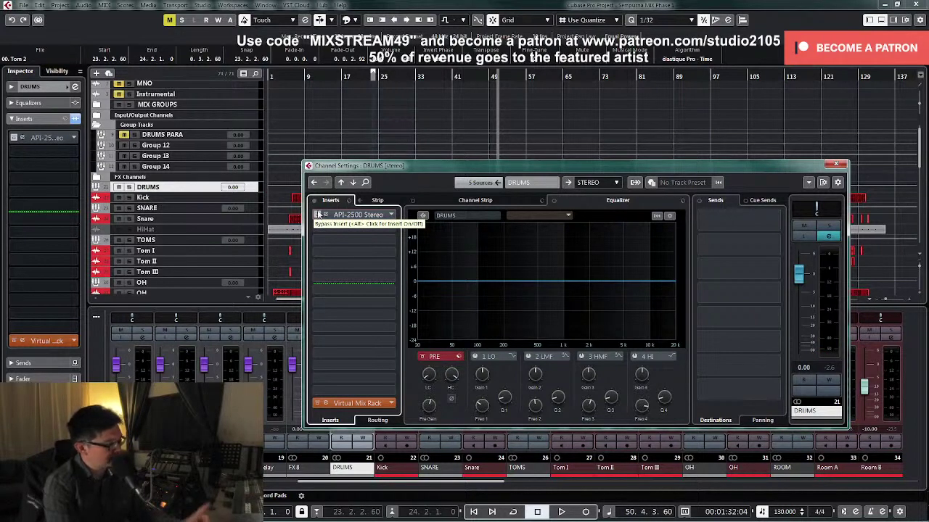
click(358, 216)
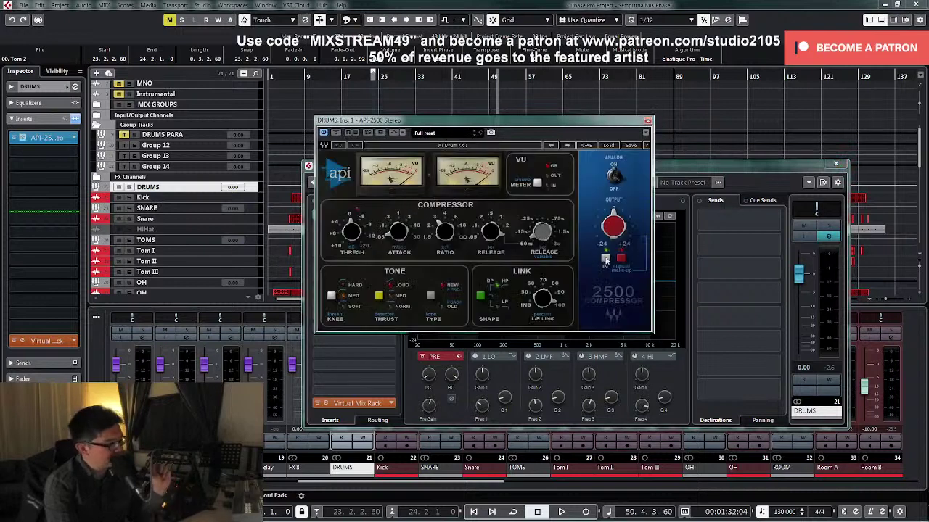
click(615, 230)
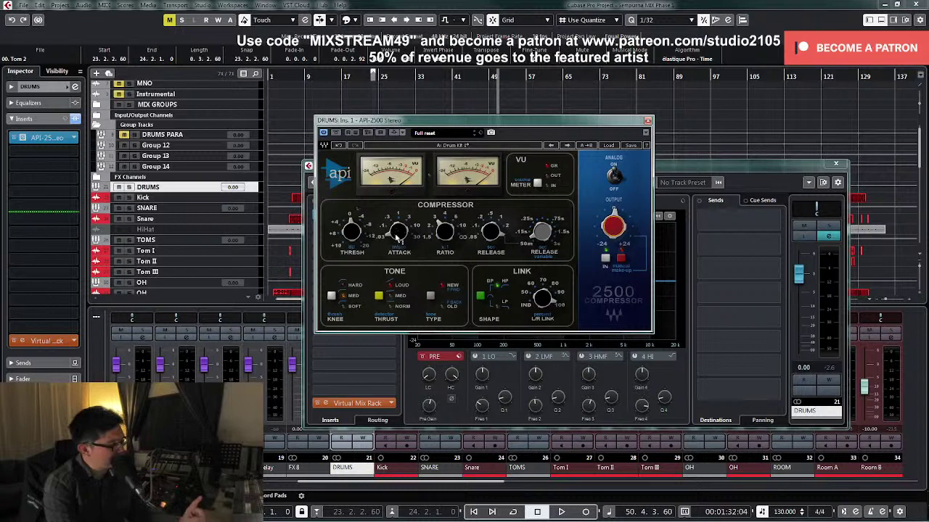
Step: Play the drums while fine-tuning the API-2500's threshold and setting its attack to 0.3 ms
key(space)
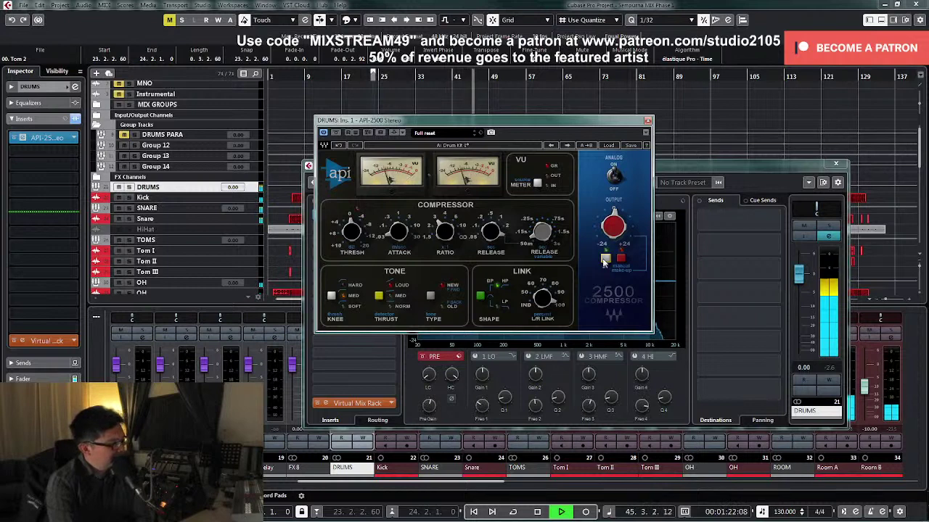
key(space)
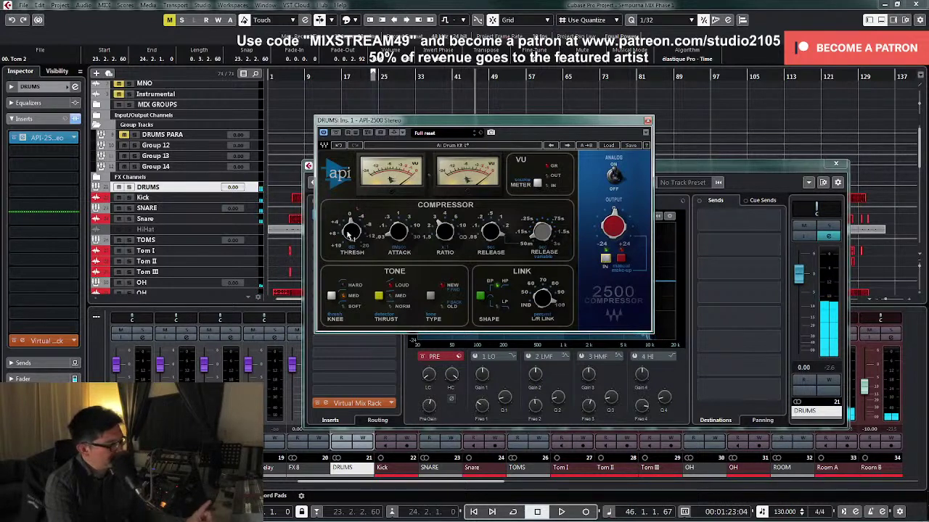
key(space)
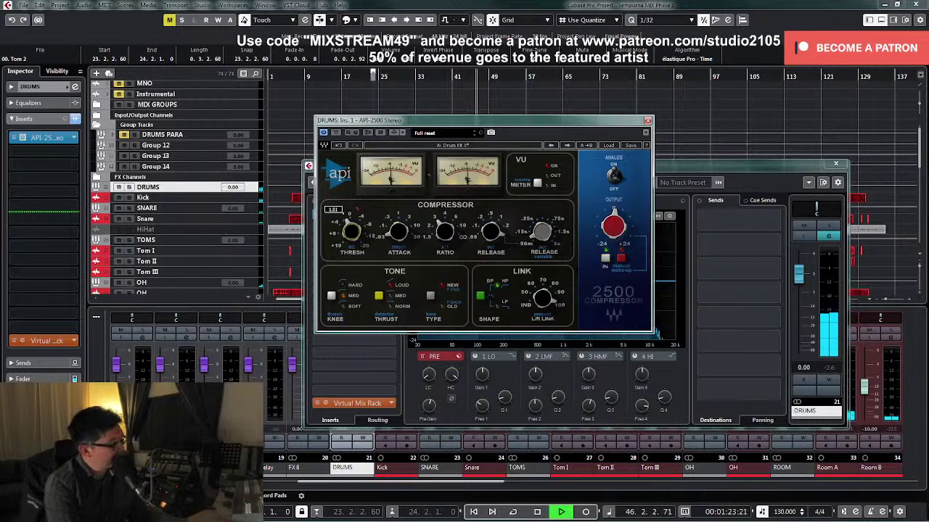
drag(351, 232, 352, 228)
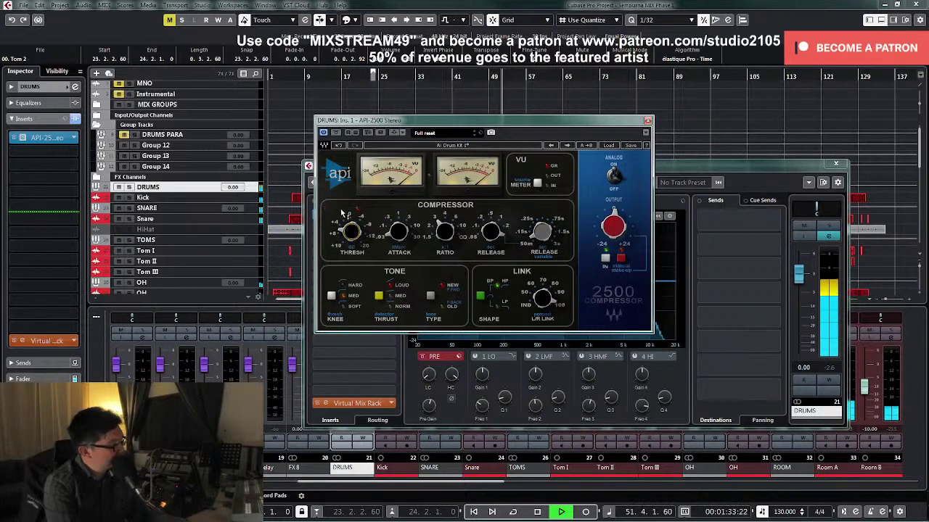
mouse_move(398, 234)
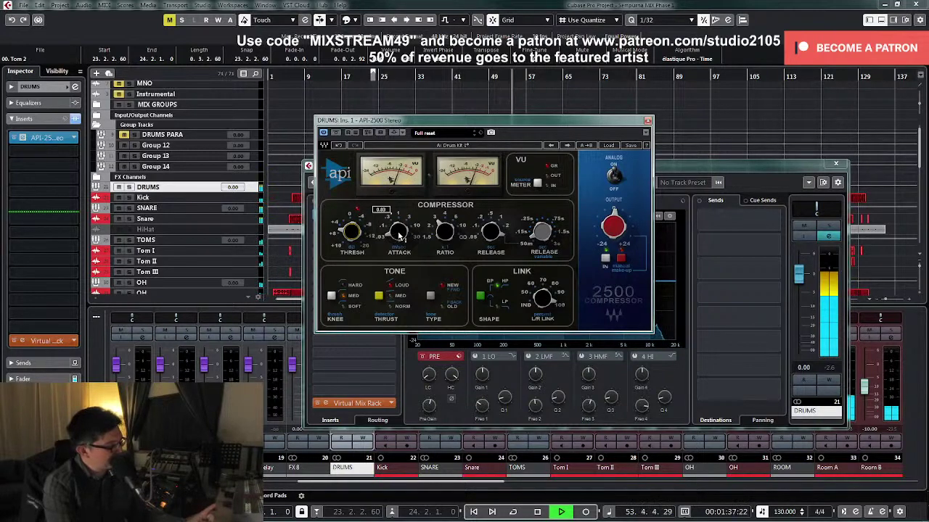
drag(397, 236, 399, 226)
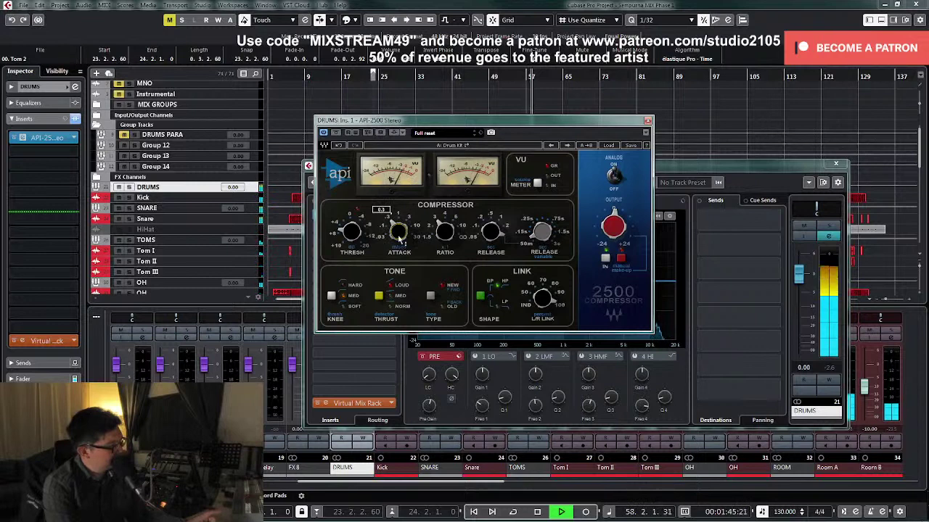
key(space)
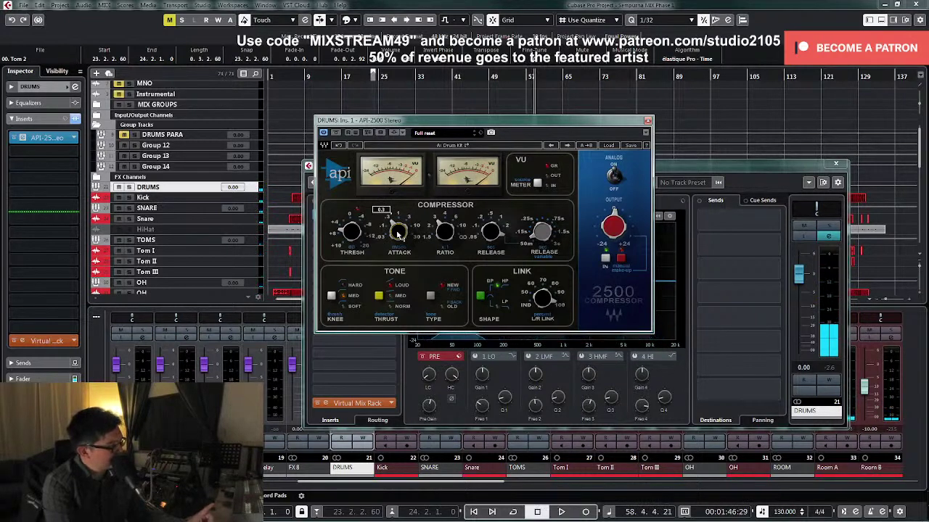
Step: Reopen the API-2500, audition the drum bus compression in short playback passes, and close the plug-in and DRUMS channel settings
mouse_move(403, 231)
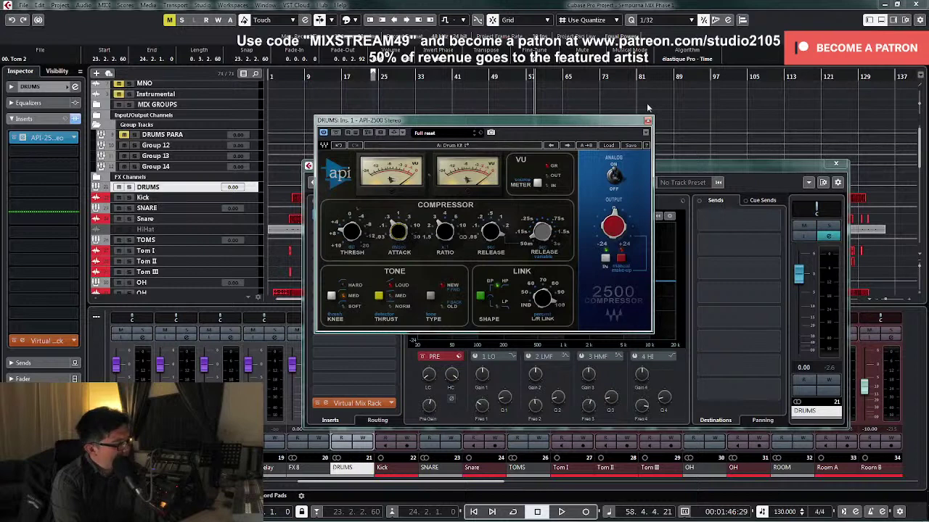
click(648, 121)
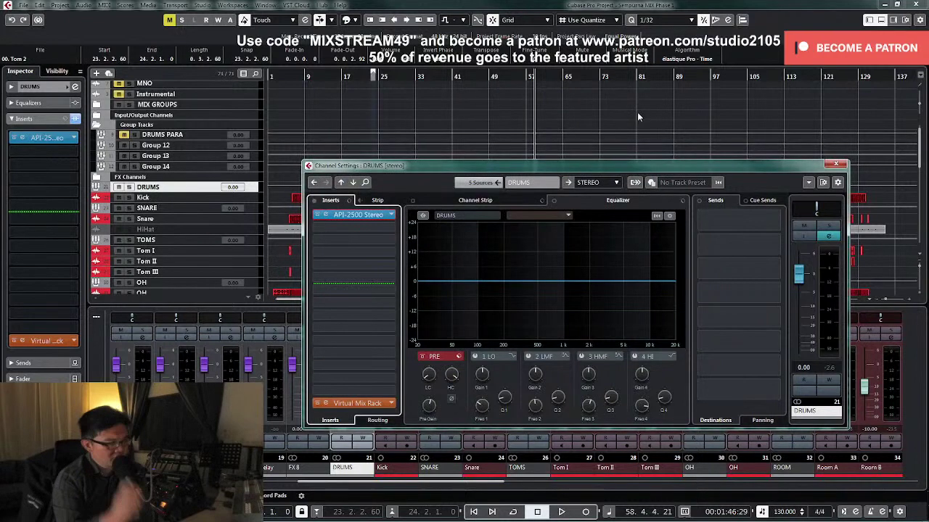
click(368, 216)
key(space)
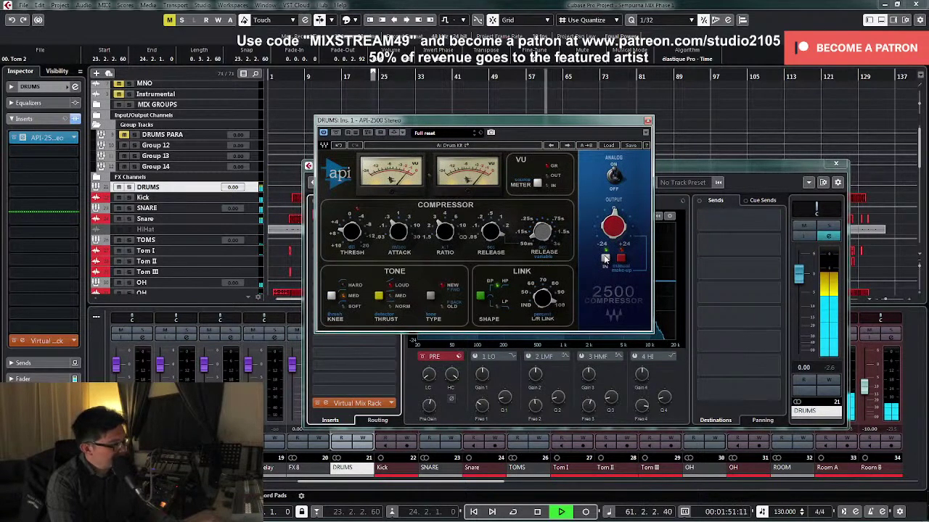
key(space)
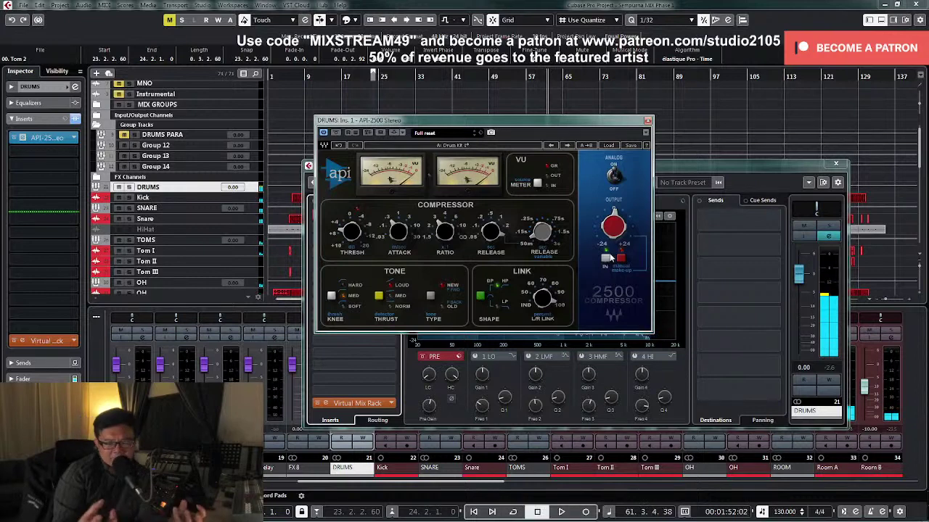
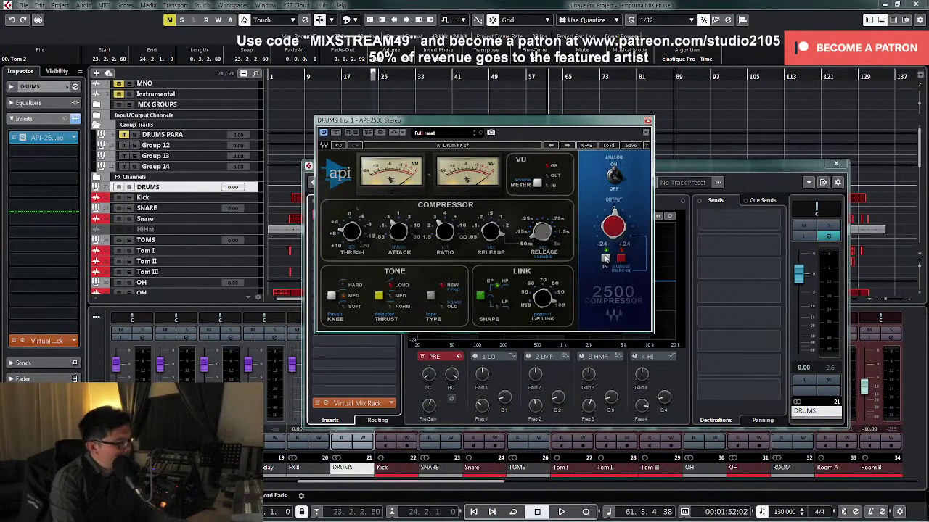
key(space)
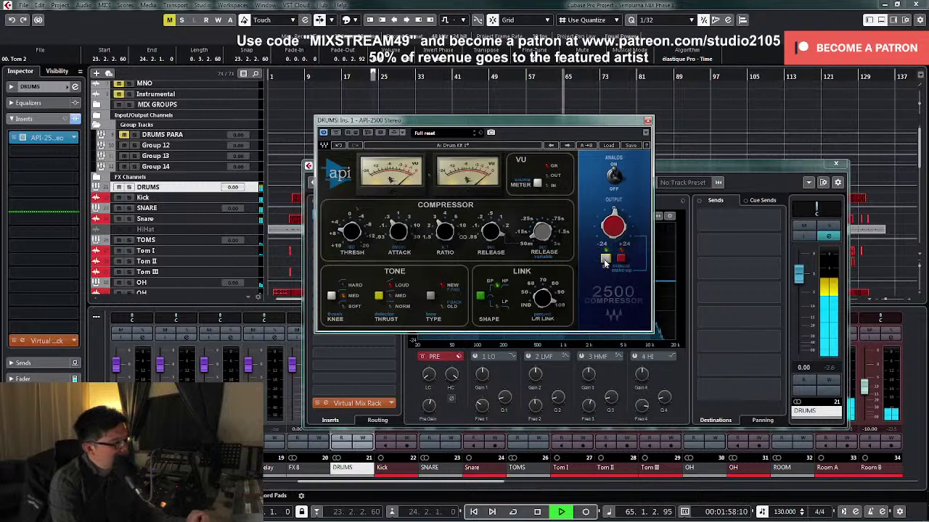
key(space)
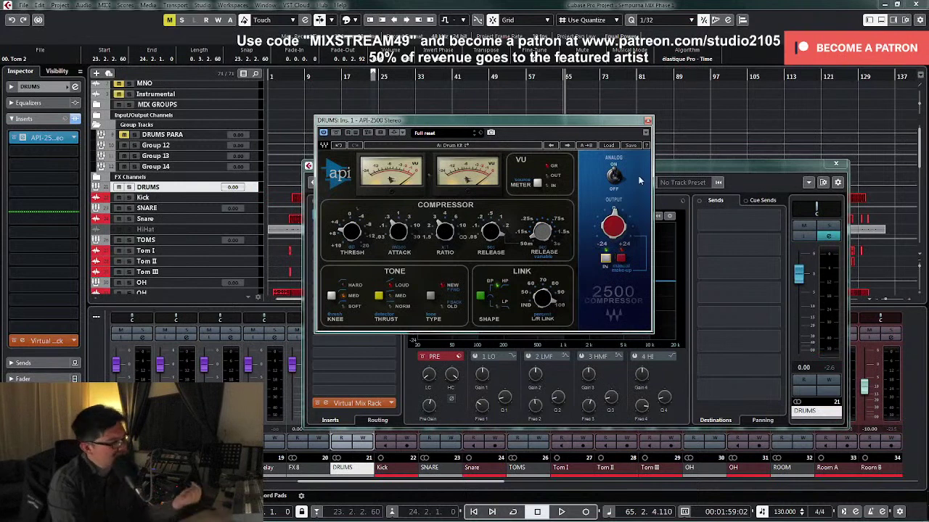
click(648, 120)
click(835, 164)
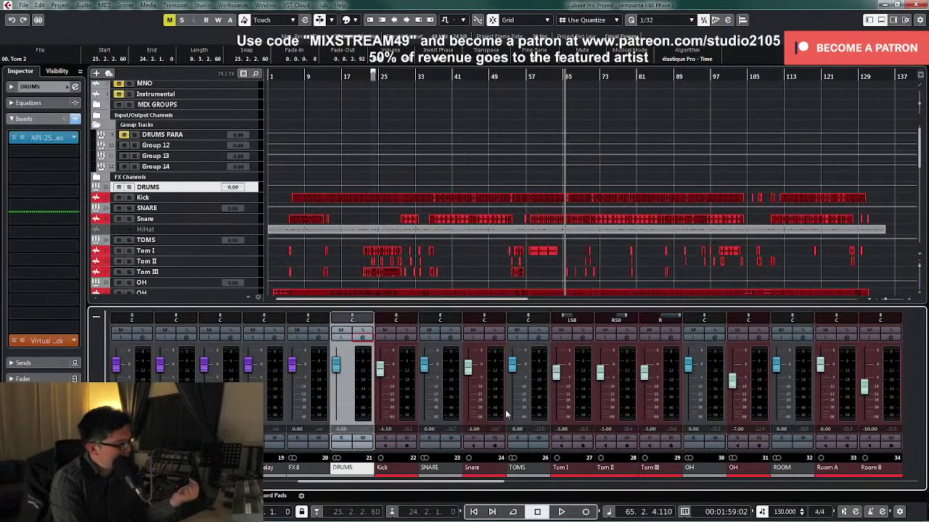
Step: Bring the bass channels into view in the mixer and track list and unmute the Bass track
drag(490, 486, 536, 488)
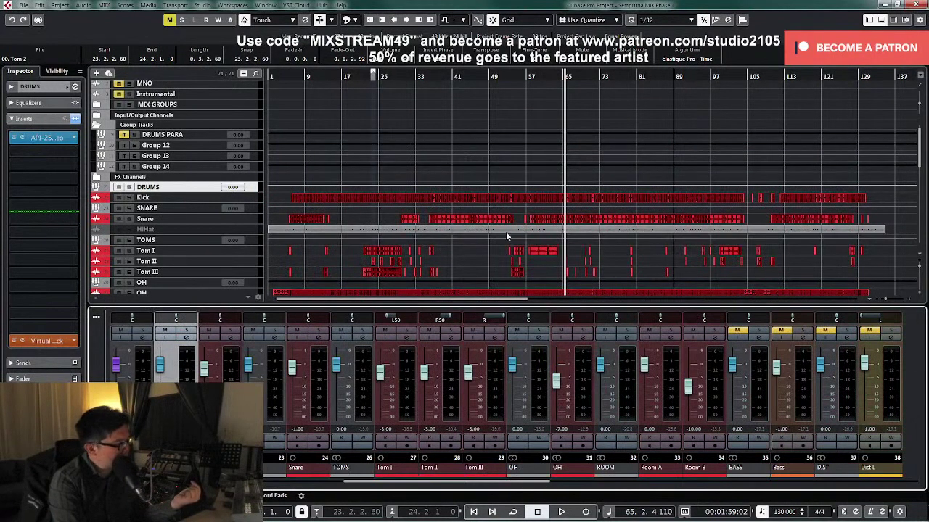
scroll(507, 237, down, 1)
scroll(393, 162, up, 1)
scroll(94, 129, down, 3)
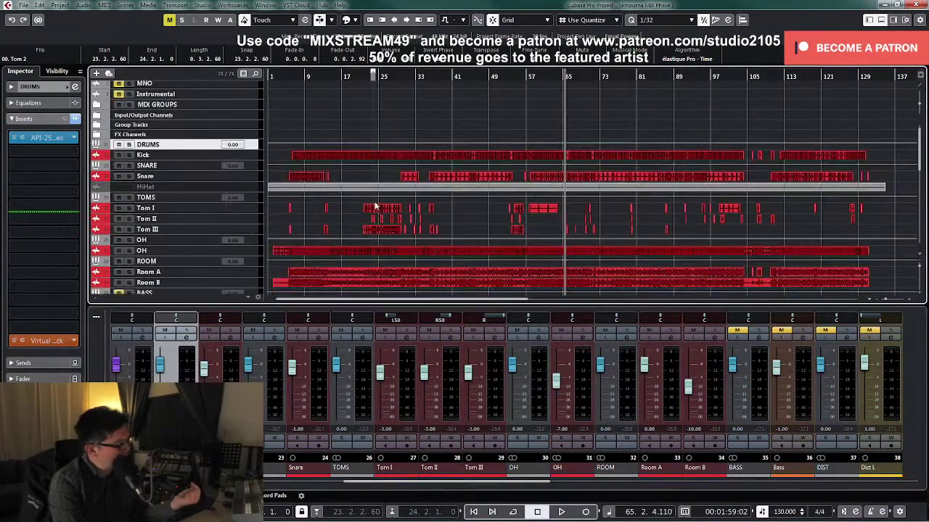
click(118, 259)
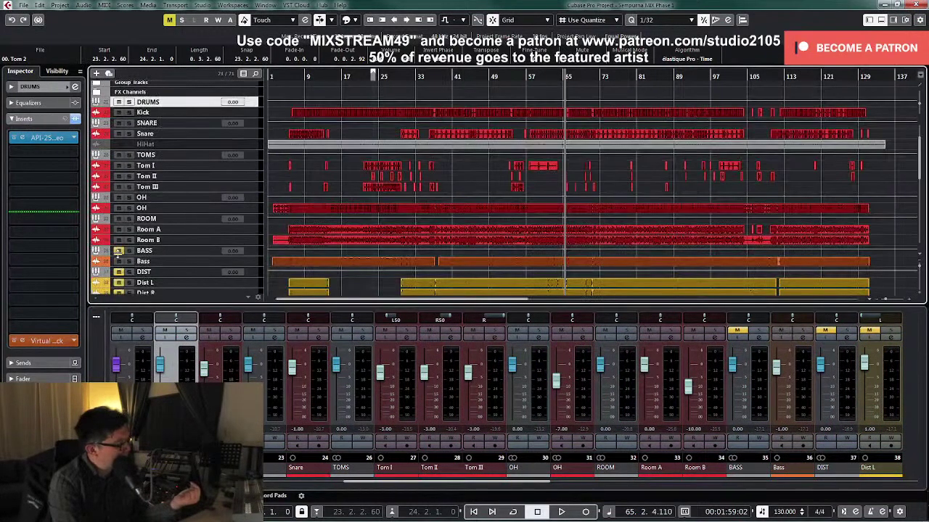
Step: Play the mix from about bar 5, try the Bass fader at 0 dB, and return it to -1 dB
click(802, 337)
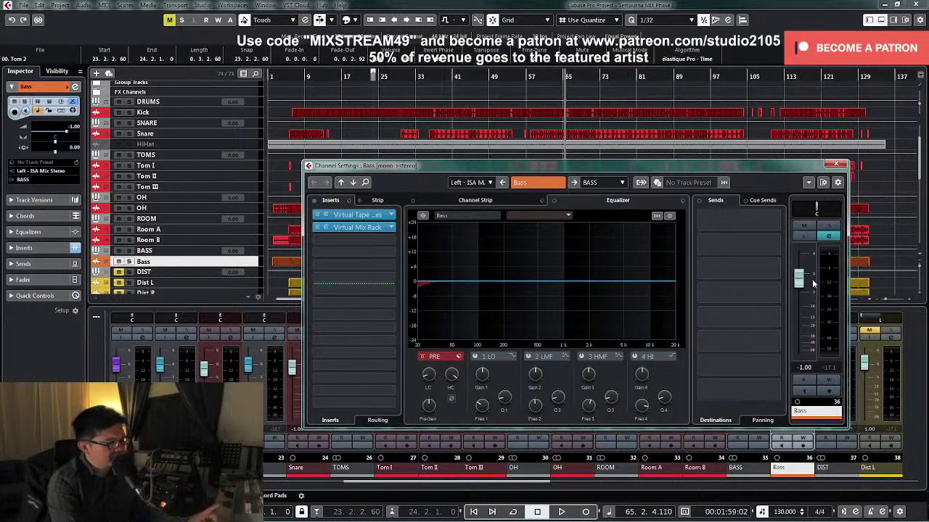
click(835, 165)
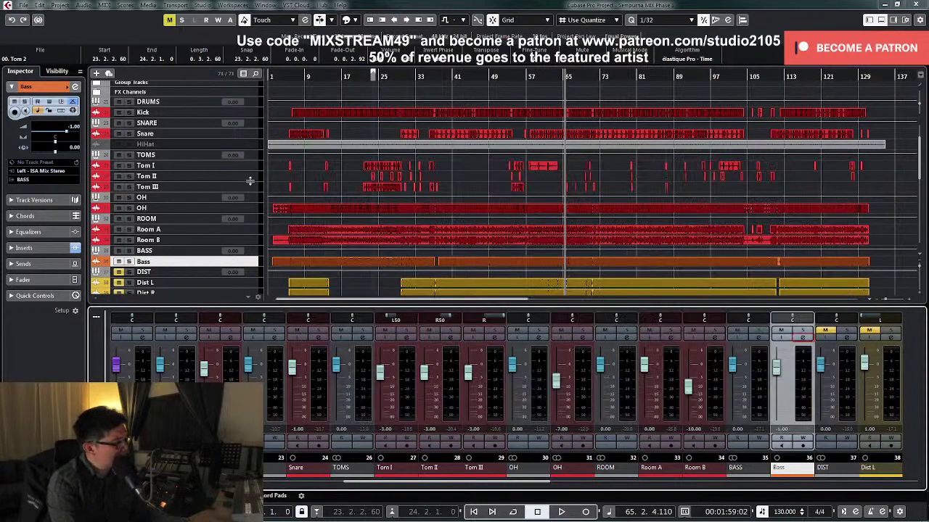
double_click(288, 76)
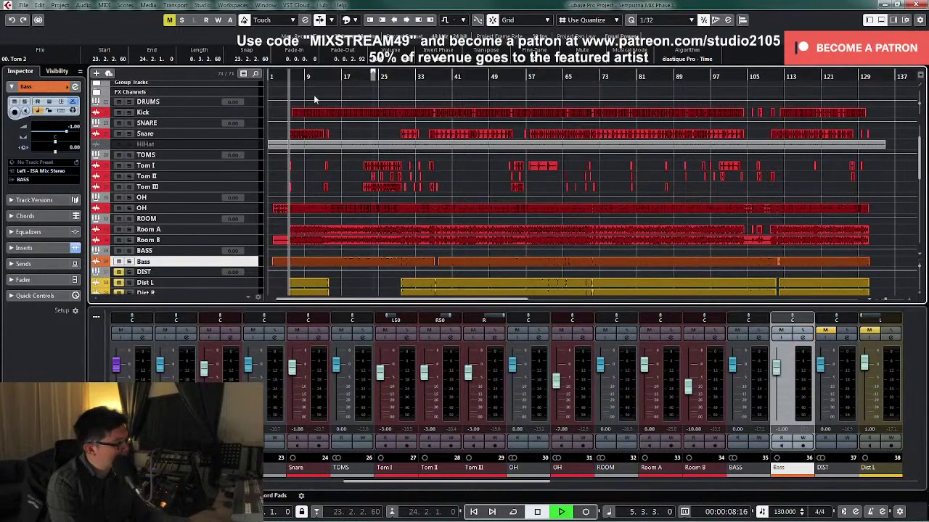
click(777, 375)
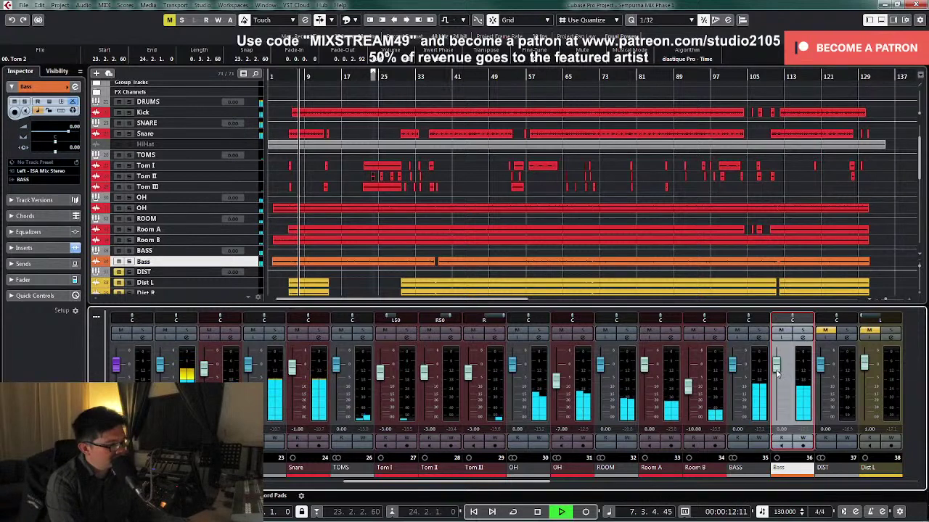
double_click(781, 429)
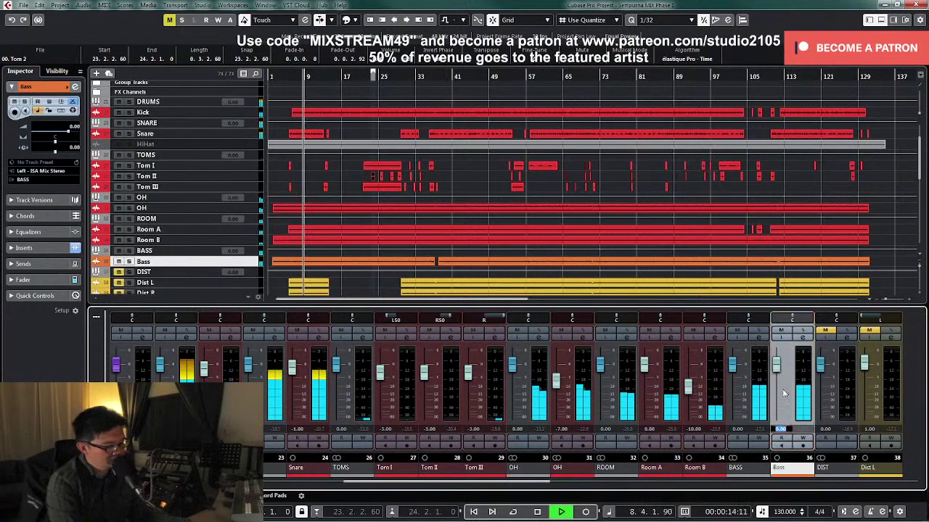
text(-1)
key(Return)
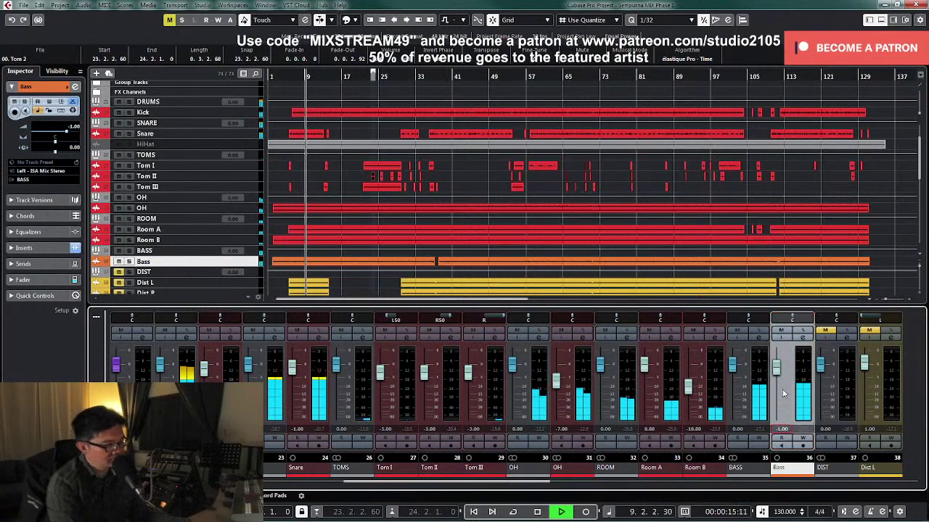
Step: Examine the Bass channel's frequency spectrum during playback, then stop and close its channel settings
click(802, 337)
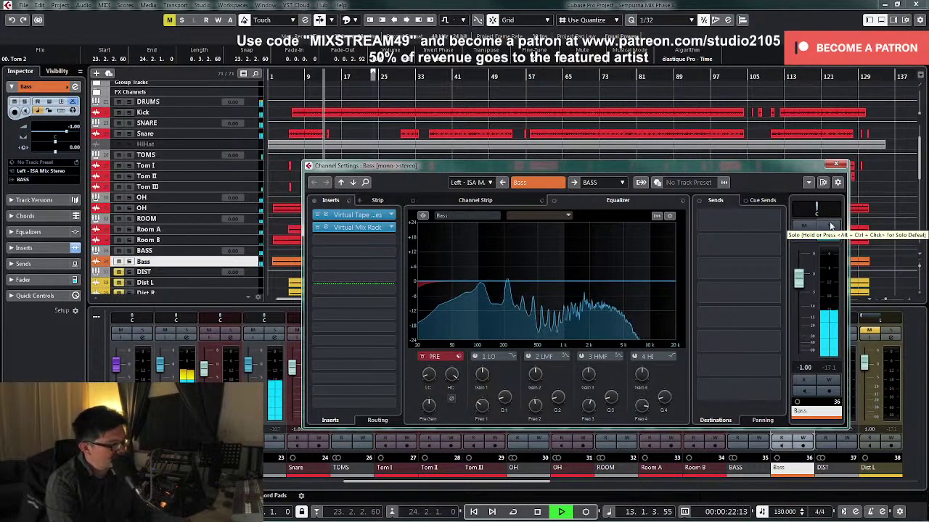
key(space)
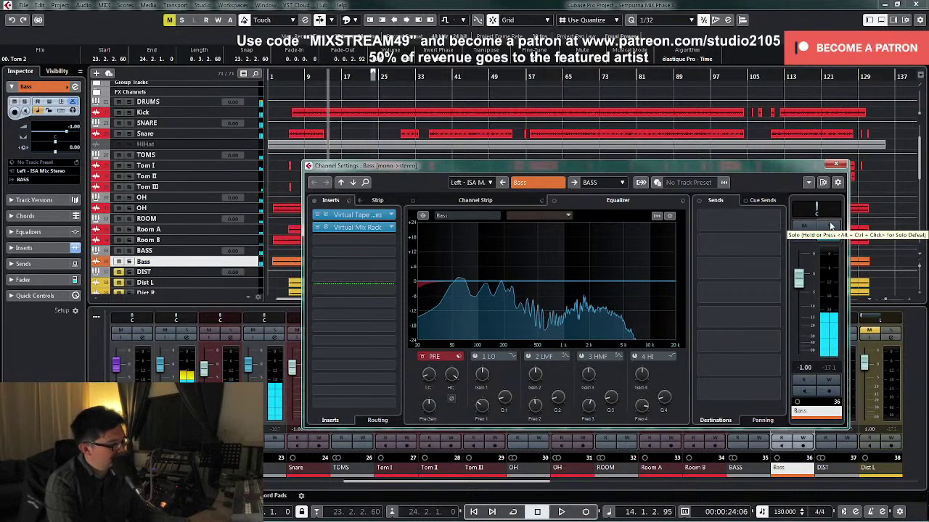
click(836, 164)
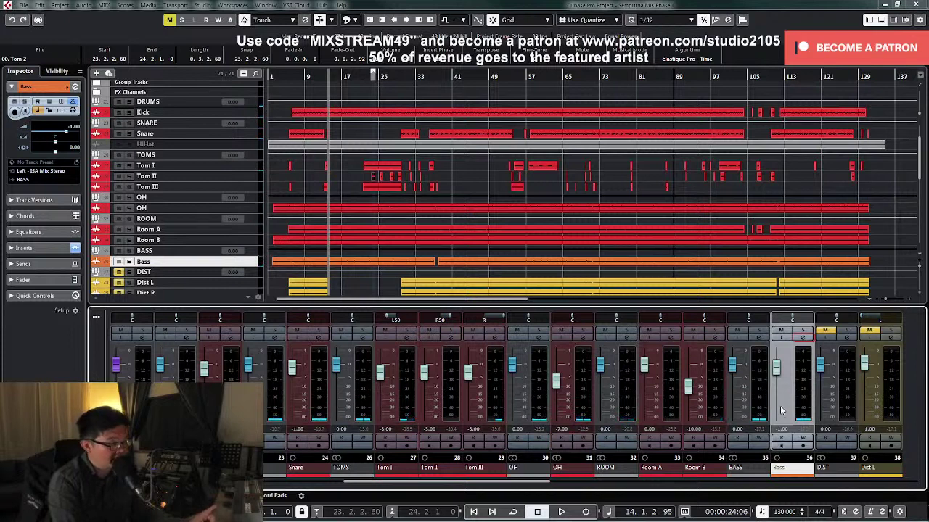
Step: Activate the C4 insert on the BASS group and lower its low-band threshold slightly while playing that band and the bass soloed
click(759, 339)
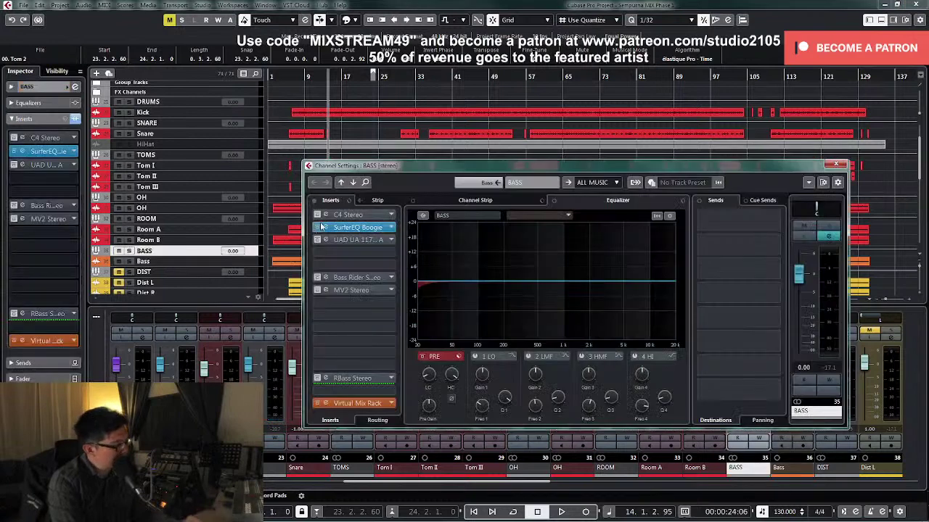
click(363, 216)
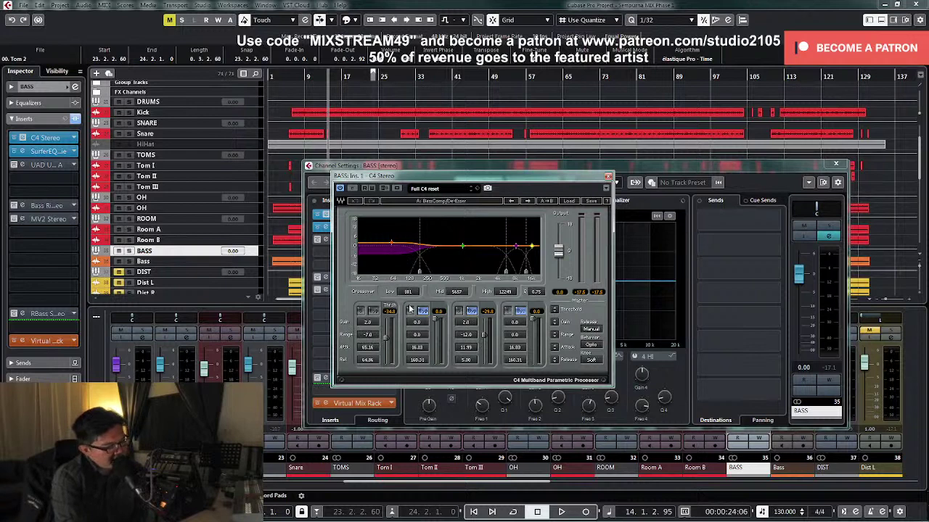
click(361, 311)
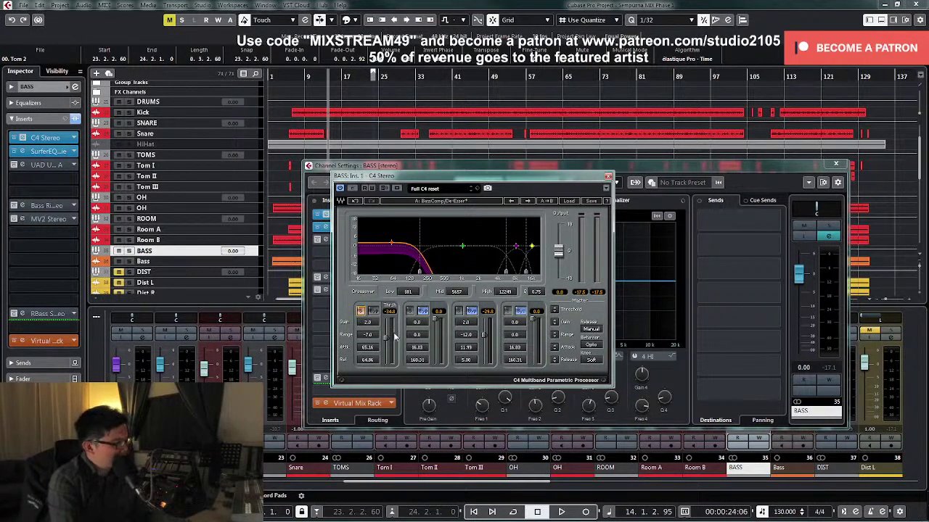
key(space)
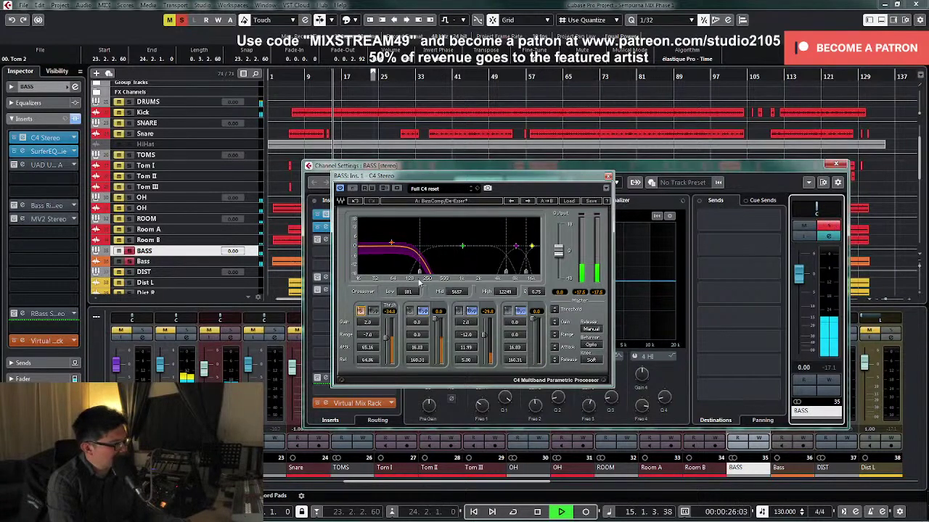
click(829, 226)
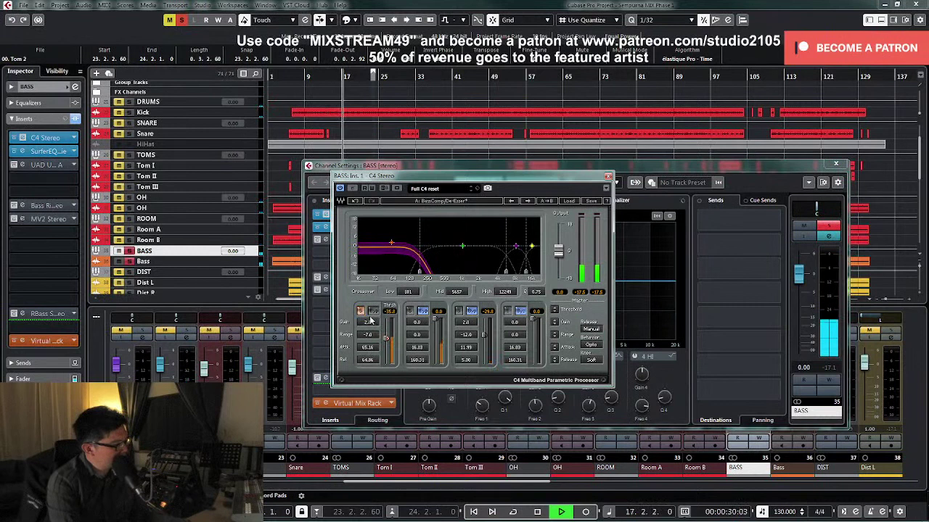
key(space)
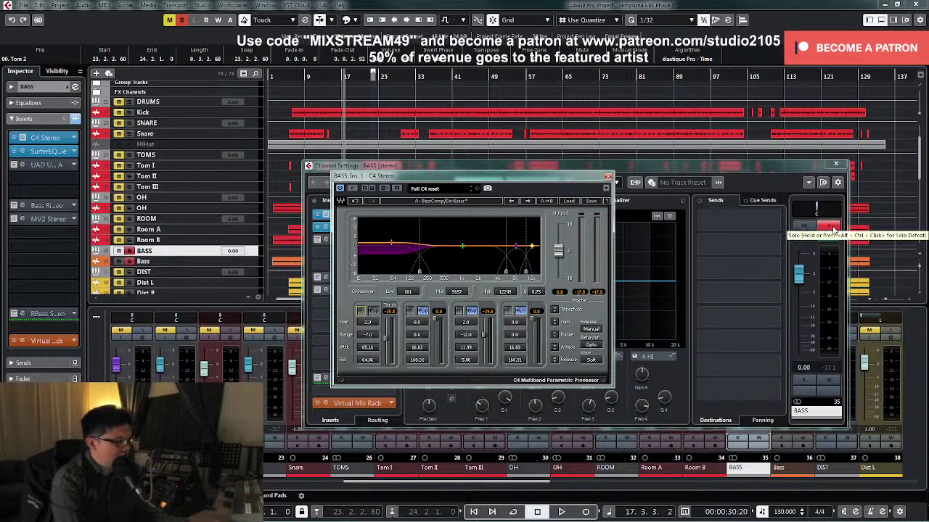
Step: Audition the C4 compression on the soloed bass at the current position and again from about bar 36
key(space)
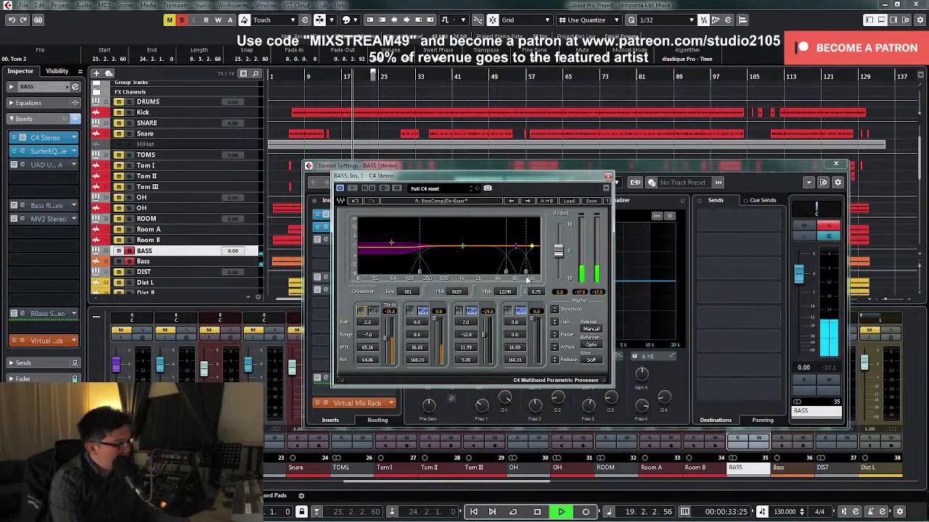
key(space)
click(432, 76)
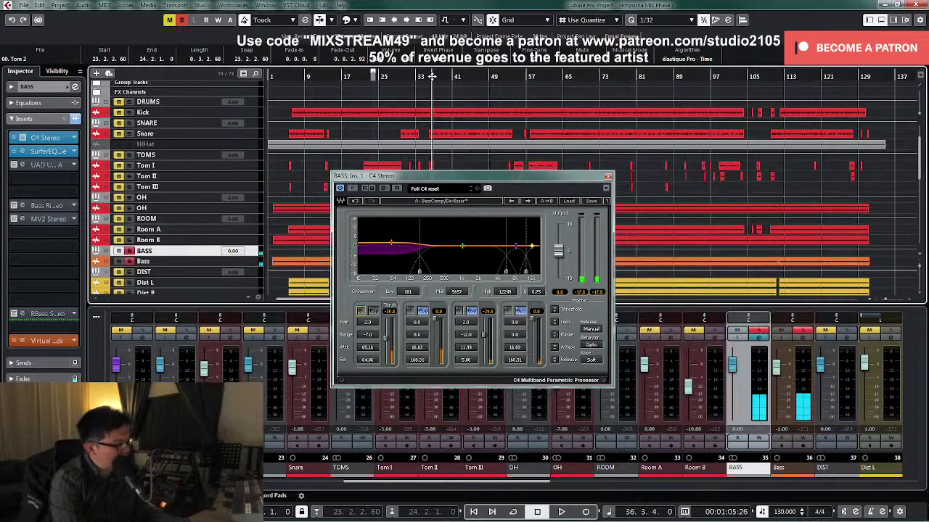
click(430, 77)
key(space)
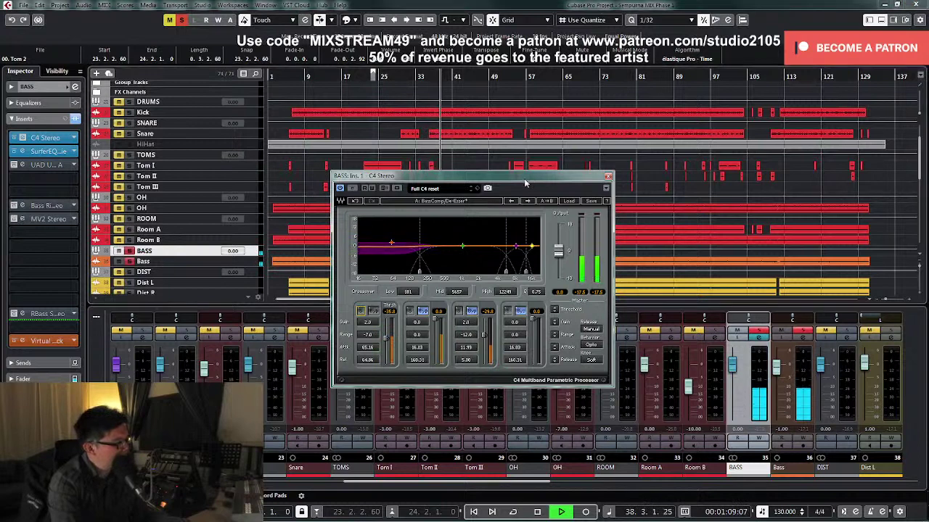
Step: Open the Bass channel's equalizer, enable the 3 HMF band, and boost it narrowly by about 18.5 dB around 1.77 kHz to locate the harshness
drag(524, 178, 595, 148)
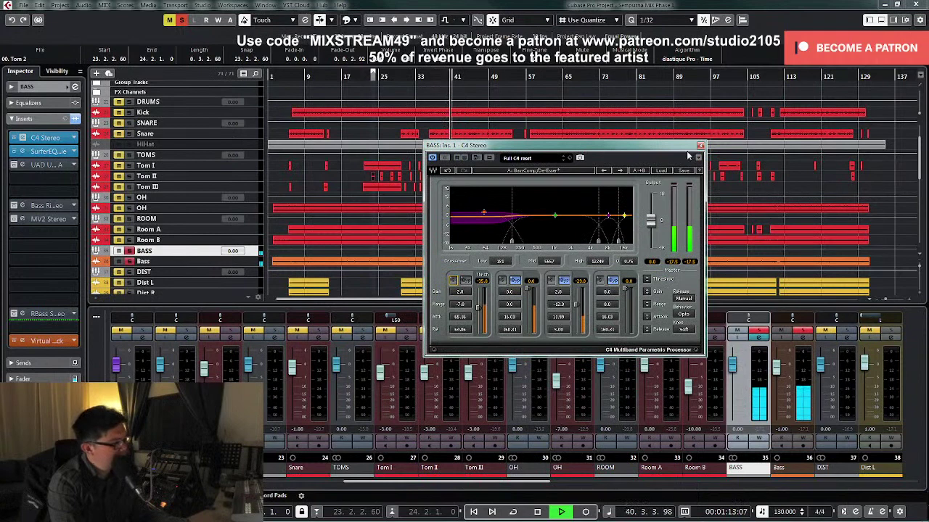
click(759, 337)
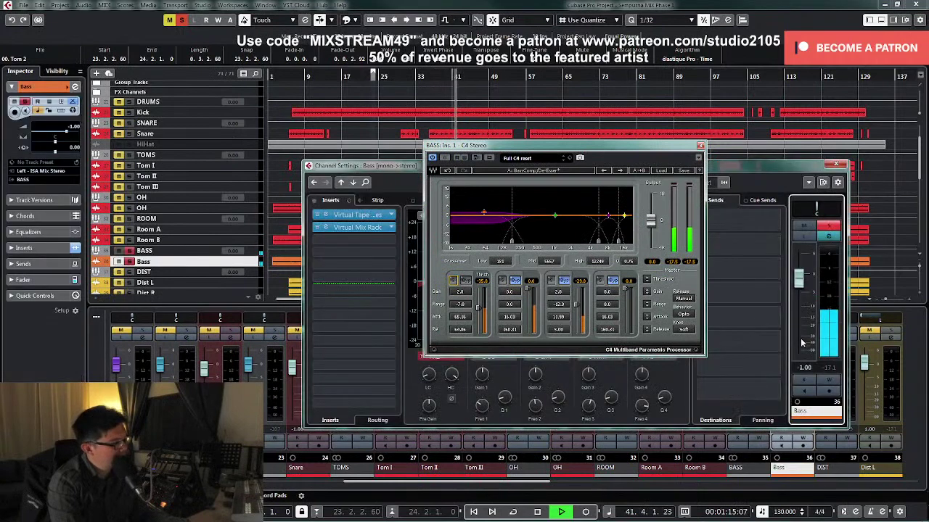
click(582, 356)
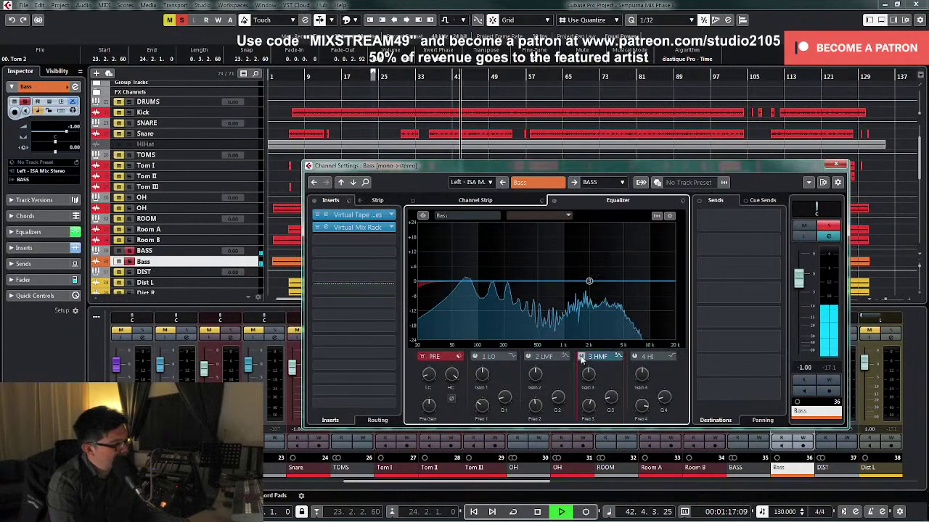
key(space)
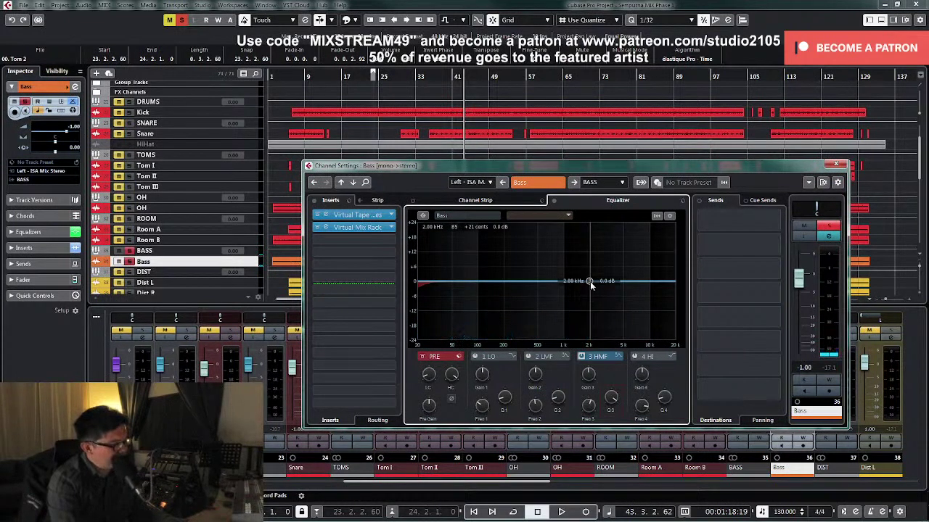
key(space)
drag(589, 281, 586, 237)
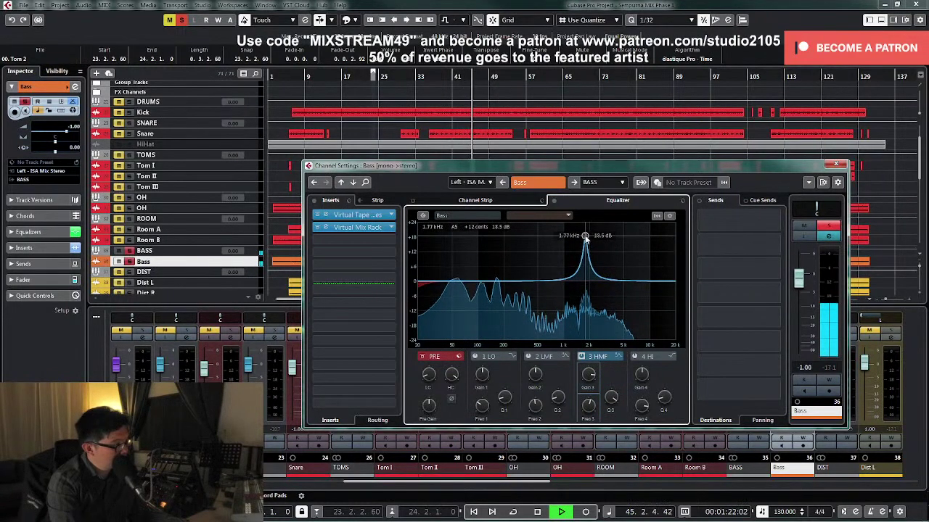
Step: Turn the Bass channel's narrow 3 HMF boost into a cut of about 7 dB during playback
key(space)
mouse_move(587, 377)
key(space)
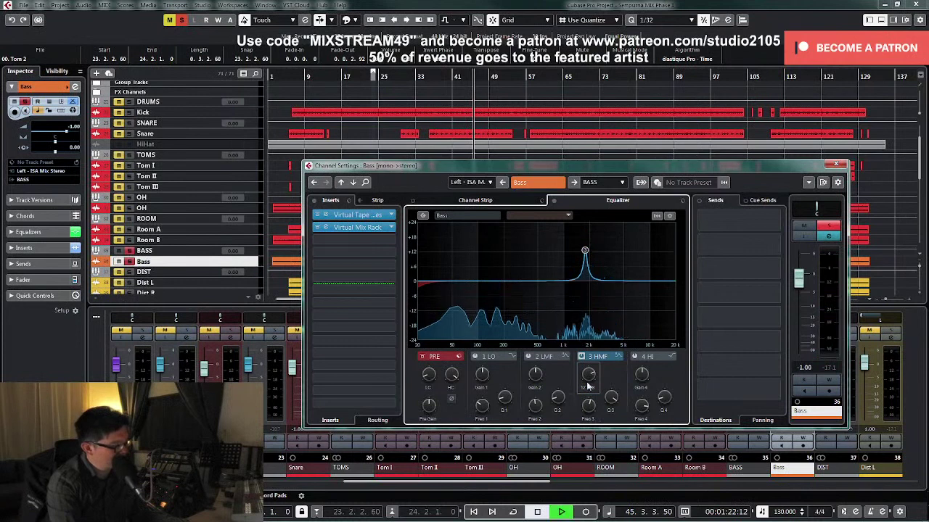
drag(588, 377, 580, 425)
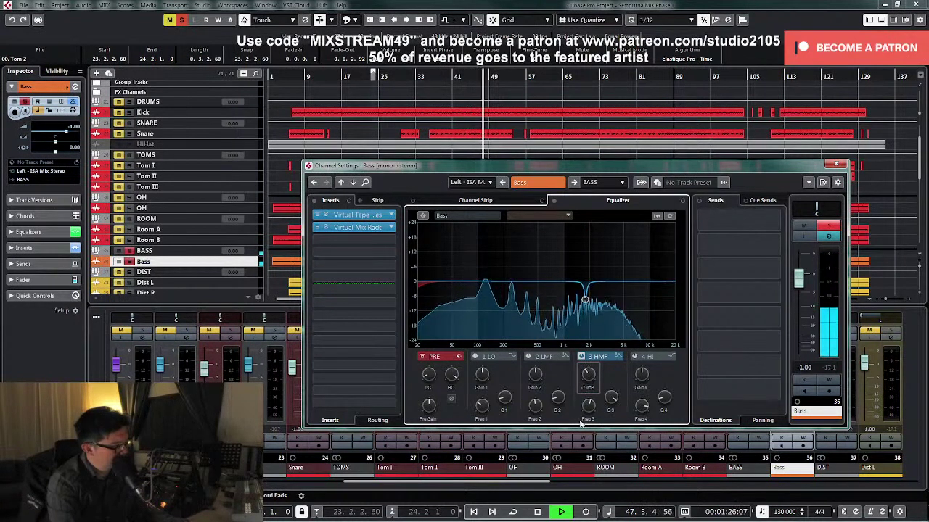
Step: Lower the Bass channel's high-cut filter to roll off the top end, then unsolo it and check it in the full mix
mouse_move(452, 375)
drag(452, 375, 453, 401)
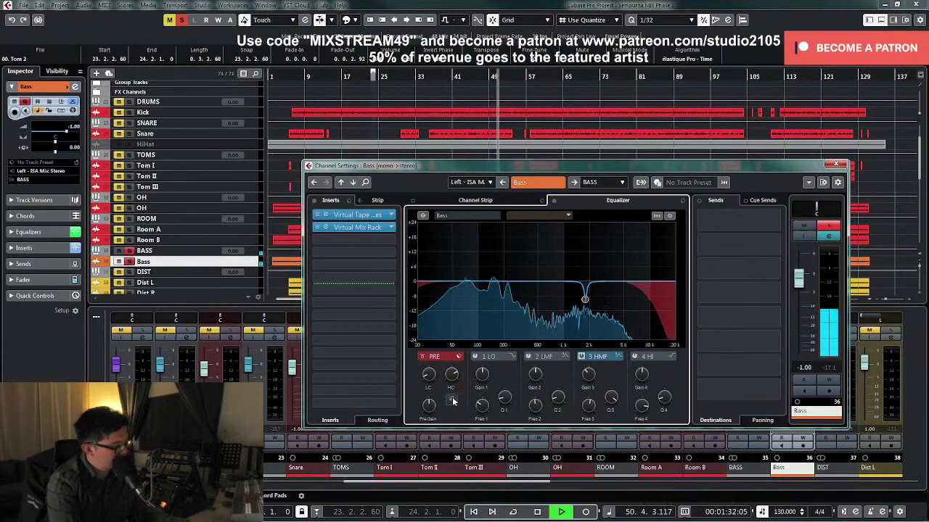
key(space)
key(space)
click(825, 227)
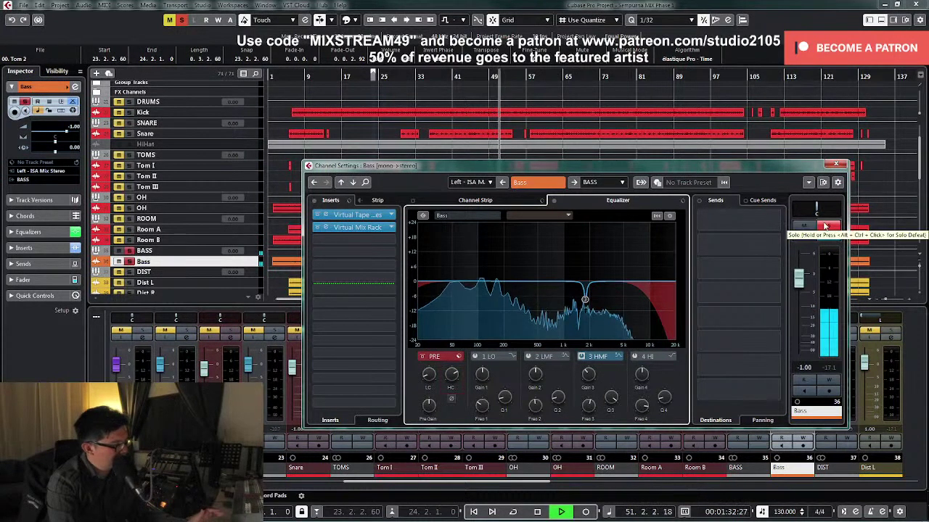
click(836, 164)
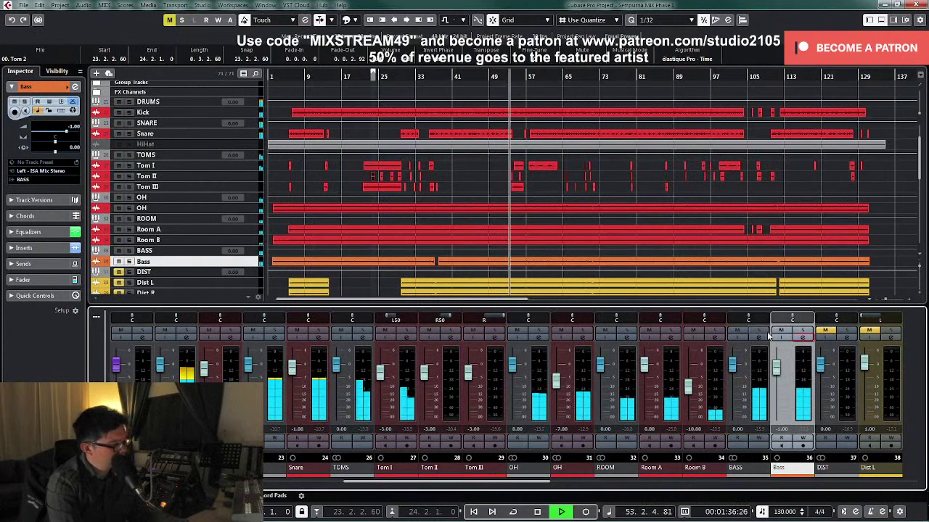
key(space)
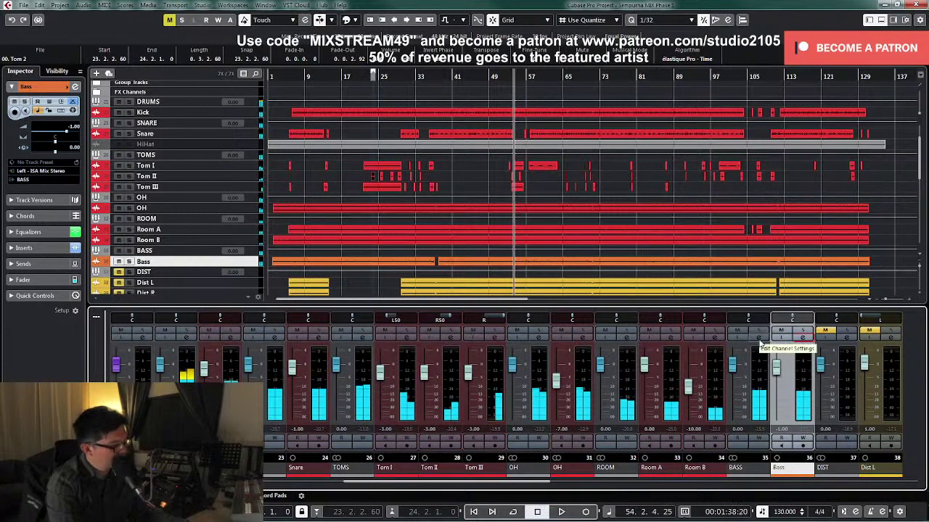
Step: Open the SurferEQ insert on the BASS group, solo the group, and set the green middle band's harmonic ratio to 5.00
click(759, 338)
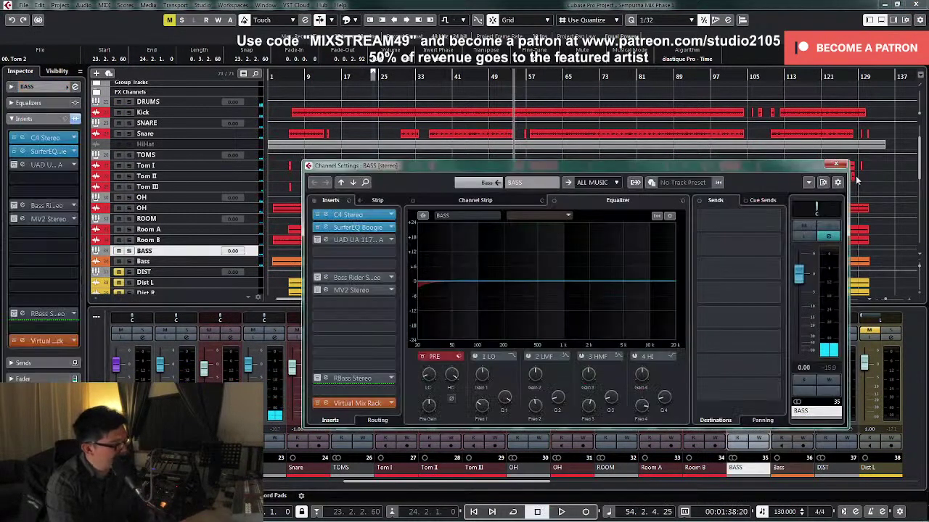
click(360, 229)
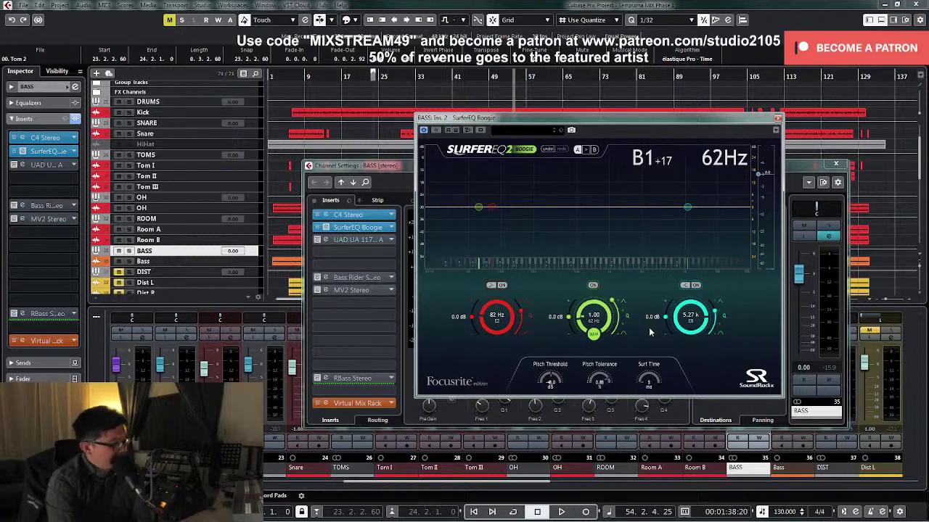
click(827, 231)
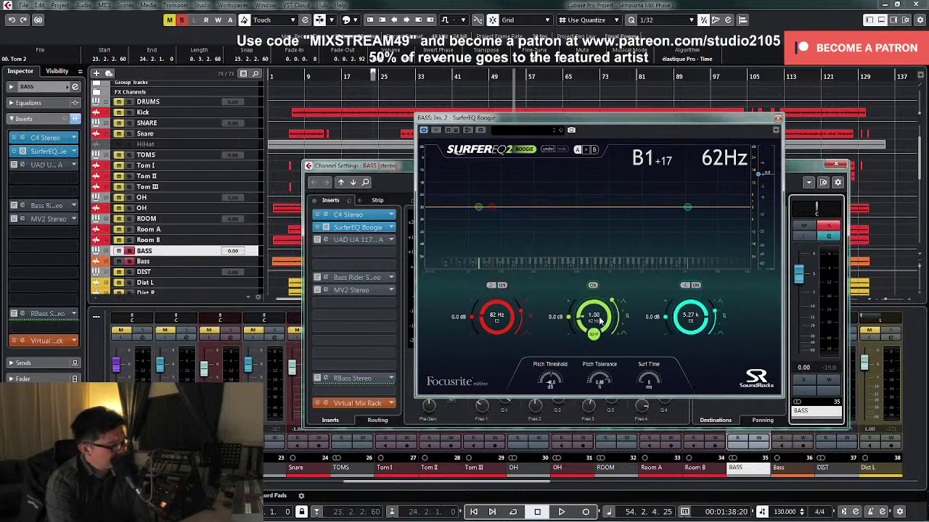
drag(600, 321, 591, 308)
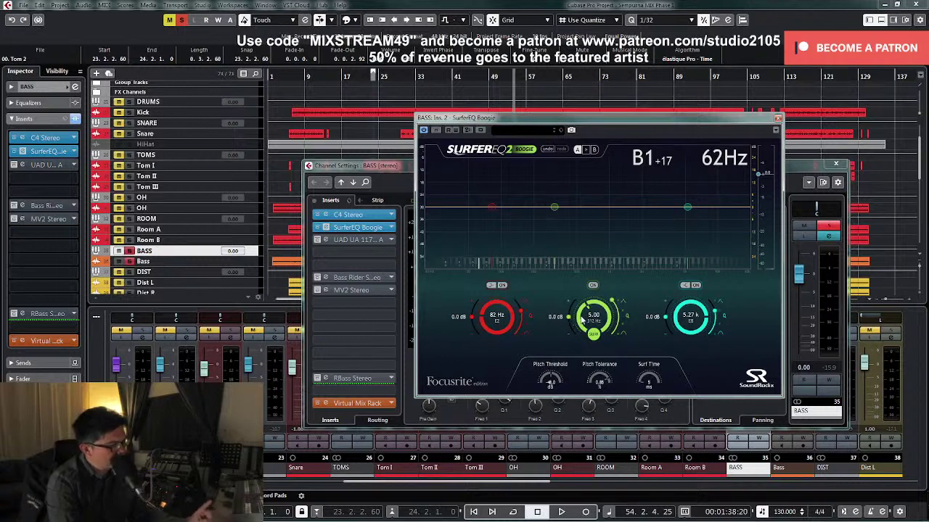
Step: Play the soloed bass, try an 18.8 dB boost on SurferEQ's middle band, and bring it down to about a 2.2 dB cut
key(space)
drag(568, 318, 576, 296)
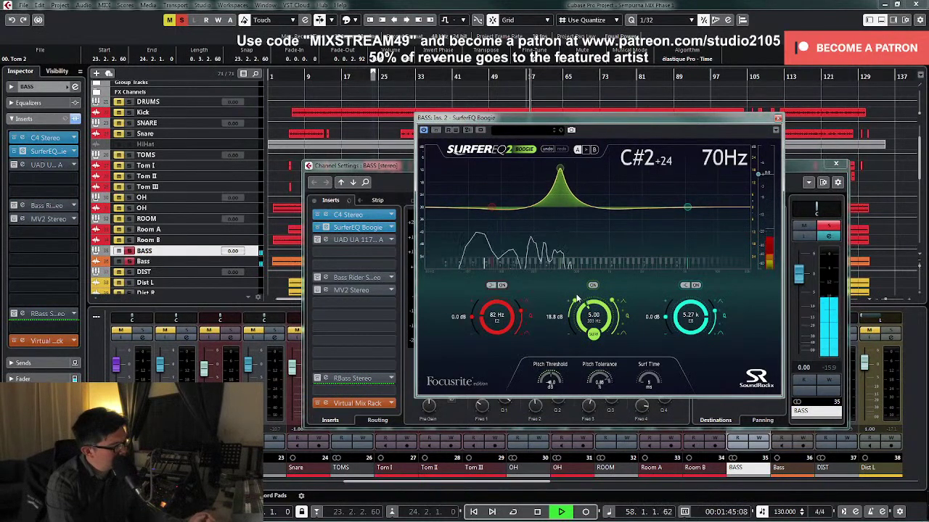
drag(577, 307, 568, 334)
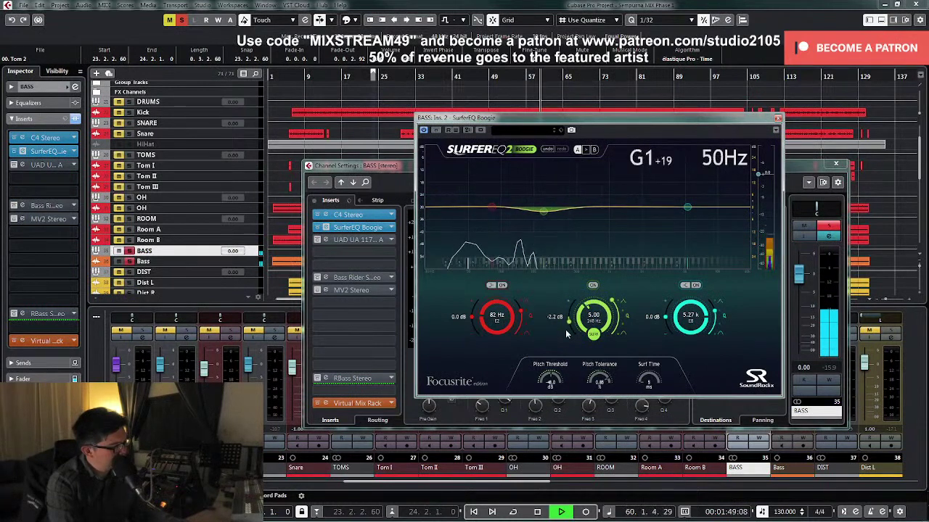
Step: Unsolo the BASS group, check the SurferEQ cut in the full mix, and close the plug-in and channel settings windows
key(space)
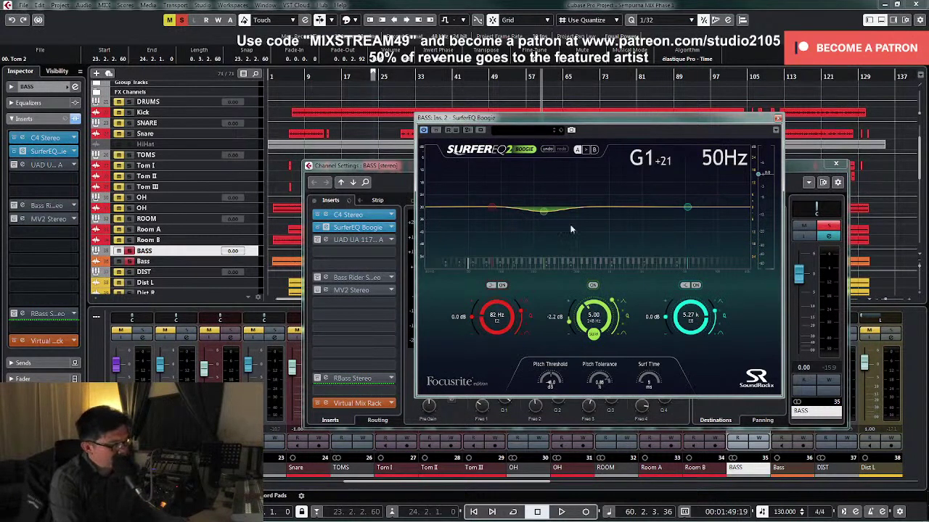
click(828, 226)
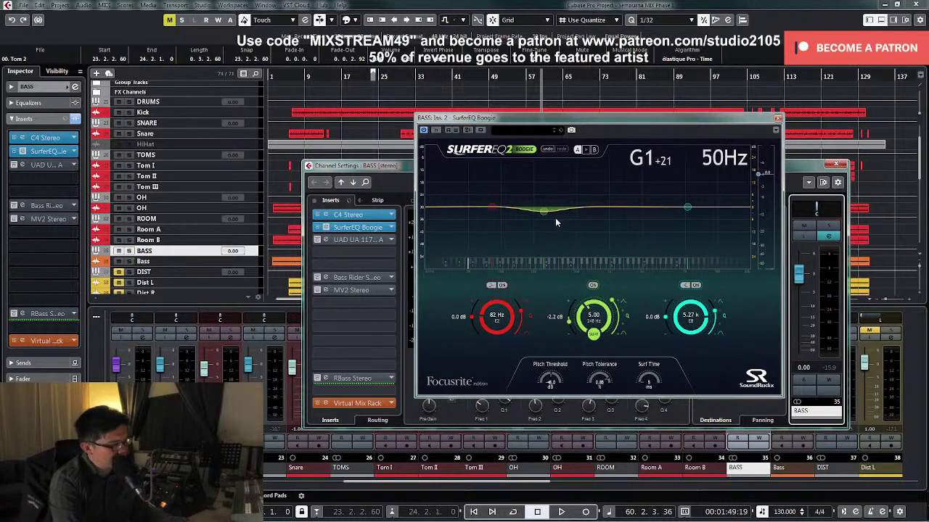
key(space)
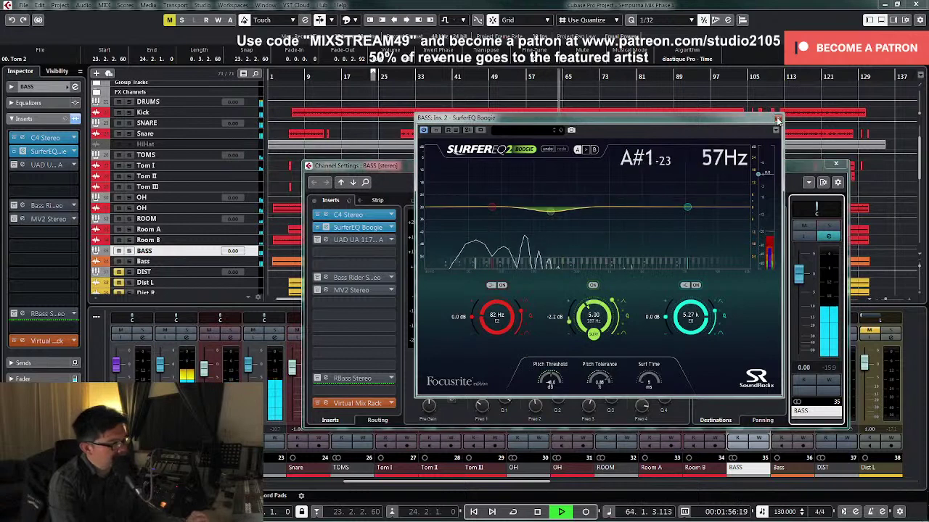
click(777, 118)
click(835, 164)
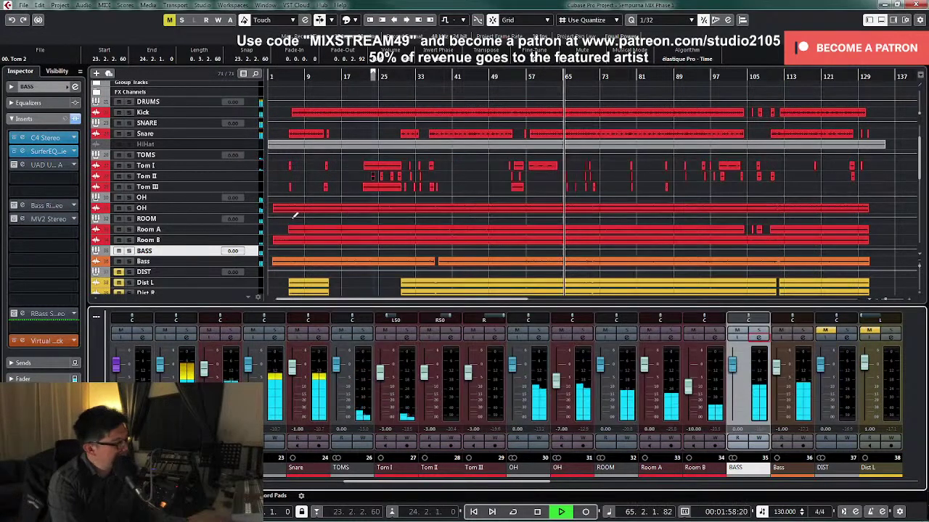
Step: Stop playback and examine the enlarged Bass track's waveform between bars 57 and 61 for gaps between notes
key(space)
click(247, 260)
key(z)
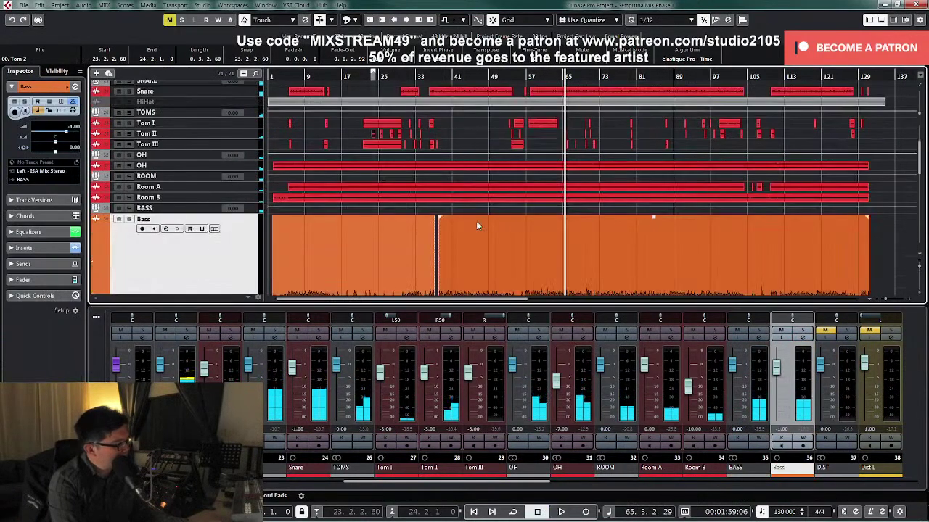
scroll(477, 222, down, 2)
click(546, 77)
key(h)
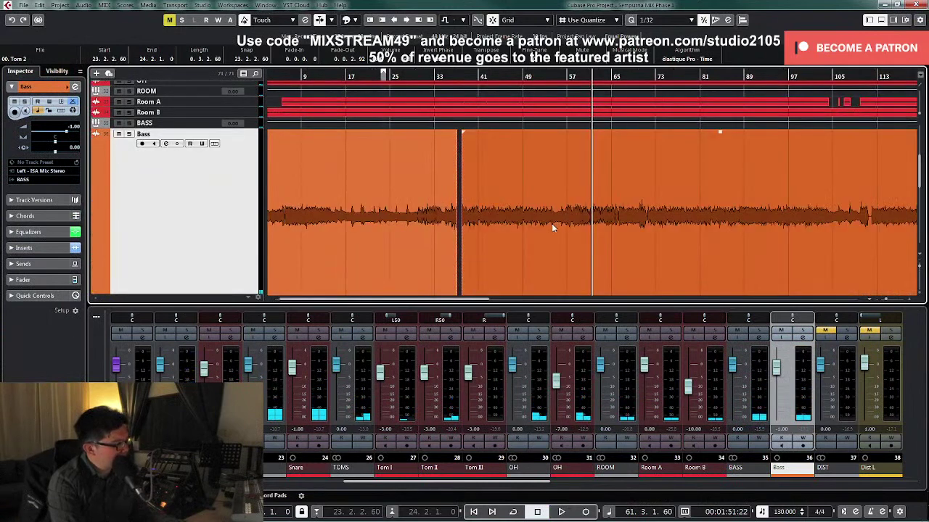
key(h)
key(h)
key(h)
key(h)
key(h)
key(h)
key(g)
key(g)
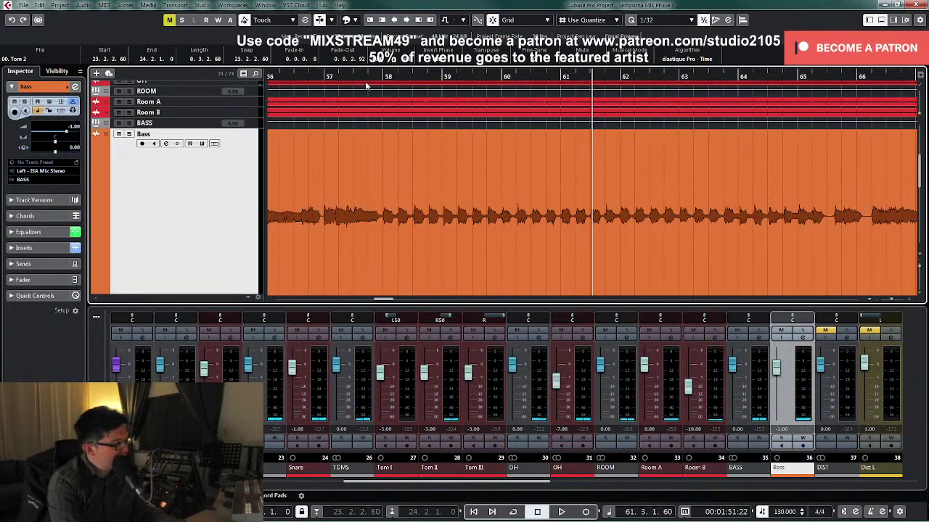
key(h)
key(h)
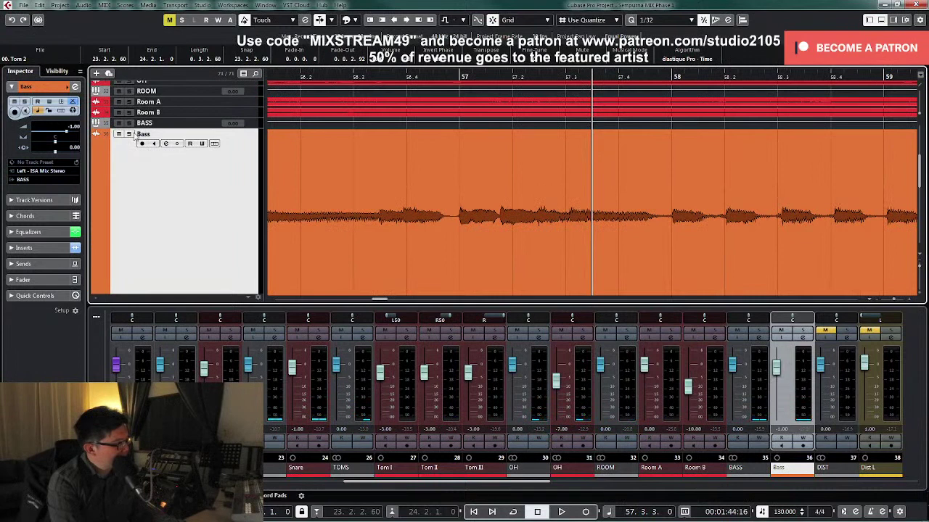
Step: Solo the Bass track and listen to the repeated notes from bar 57 to bar 59
click(129, 135)
key(h)
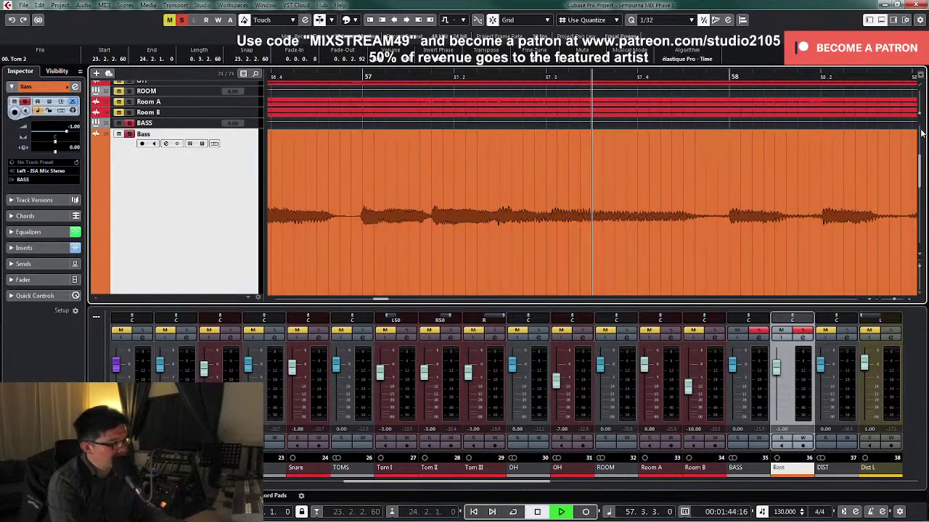
key(space)
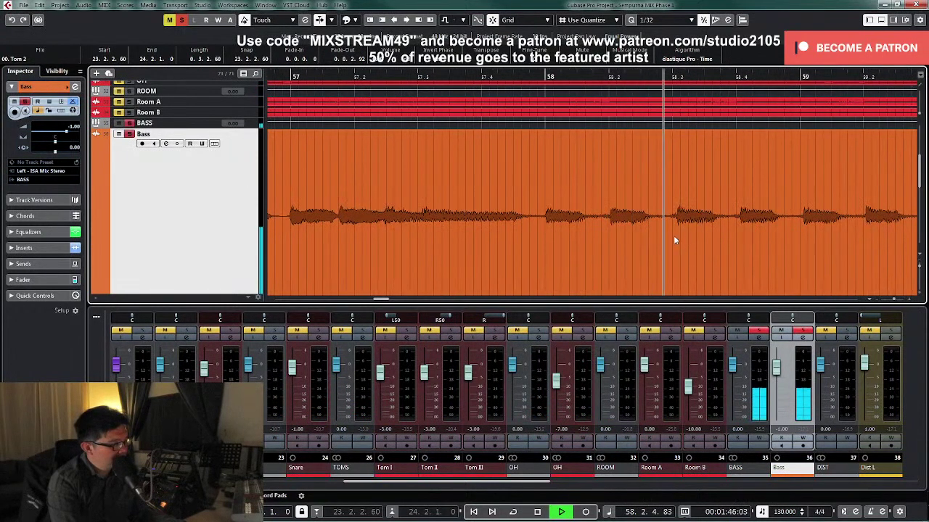
key(space)
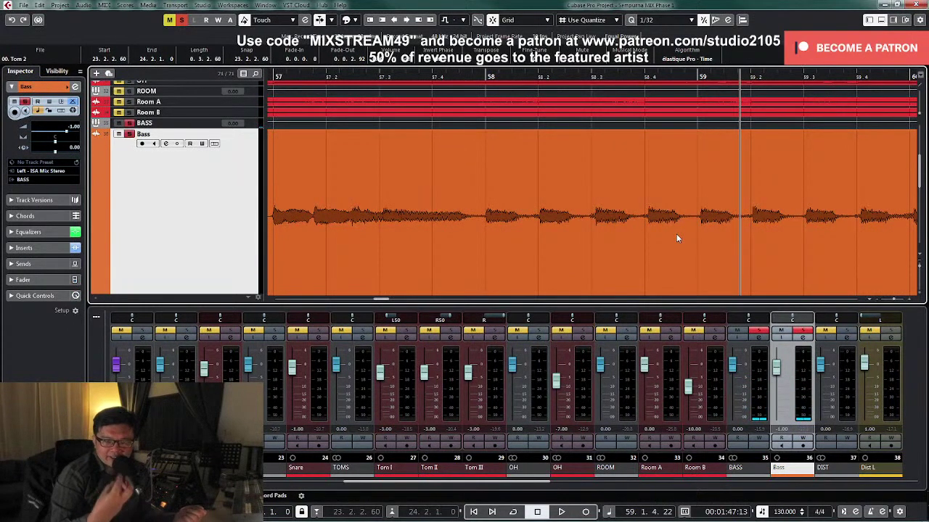
Step: Split the Bass event at 58.1.3.60, right after the first note of bar 58
scroll(648, 226, down, 2)
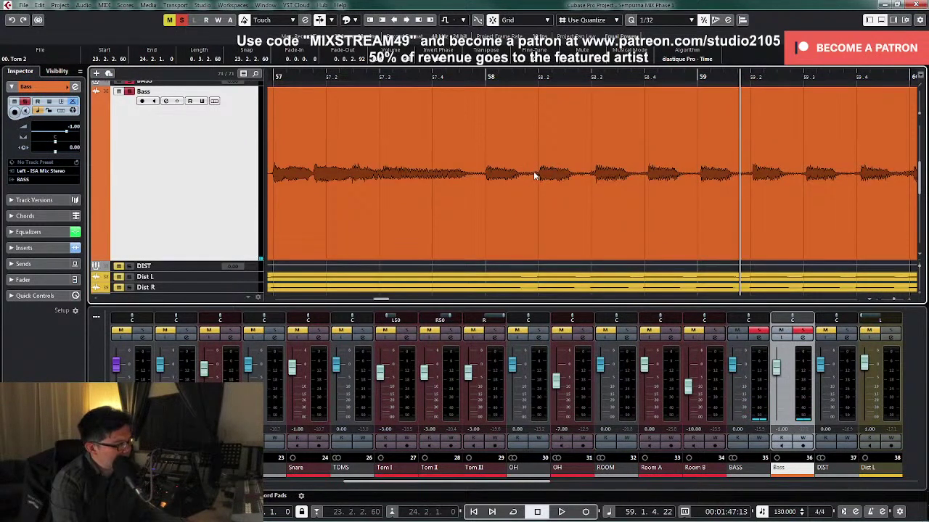
click(524, 77)
key(h)
key(h)
key(h)
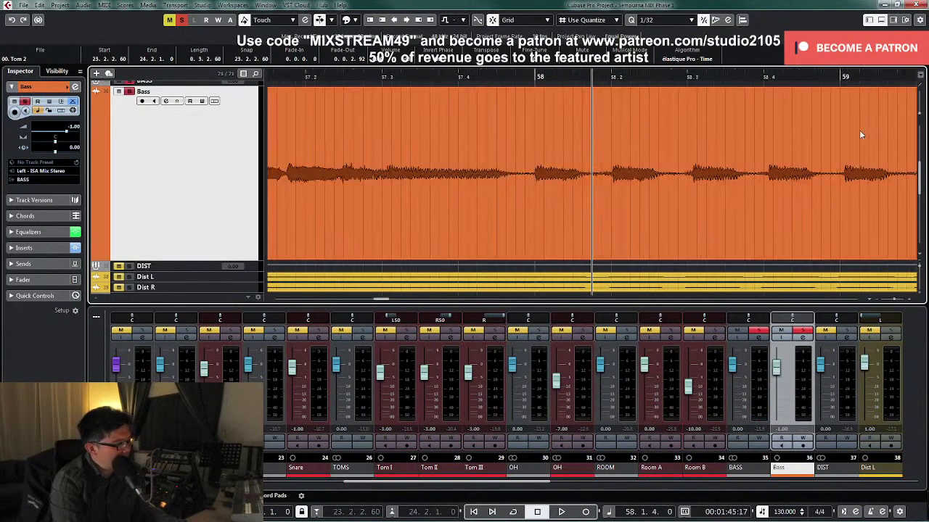
drag(917, 115, 920, 142)
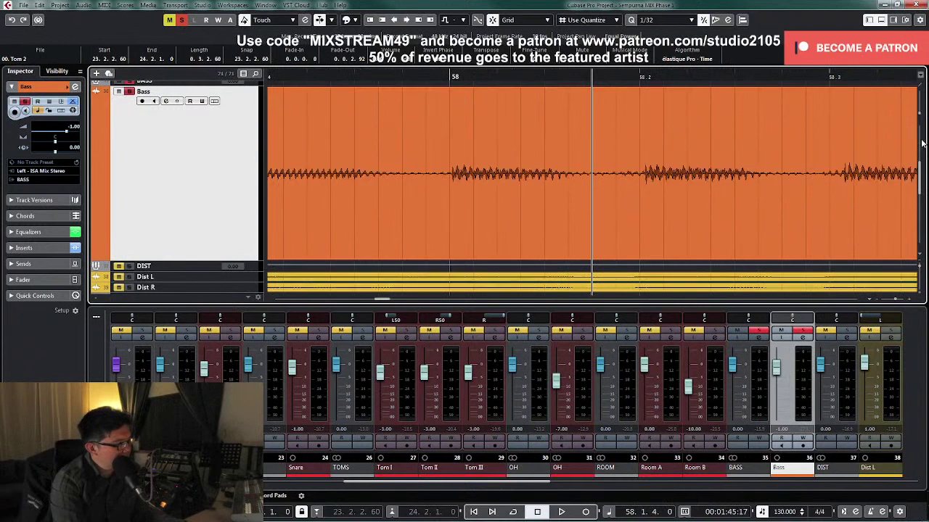
click(633, 211)
key(g)
key(g)
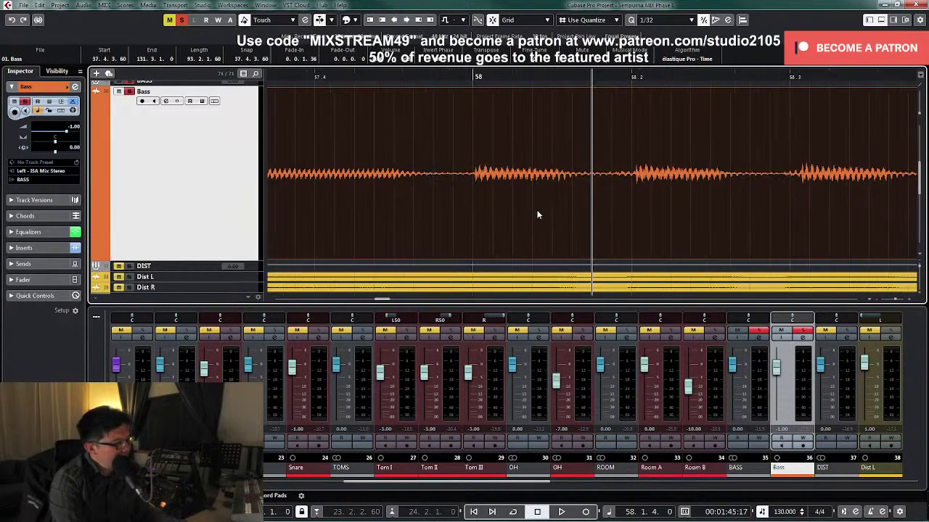
right_click(517, 219)
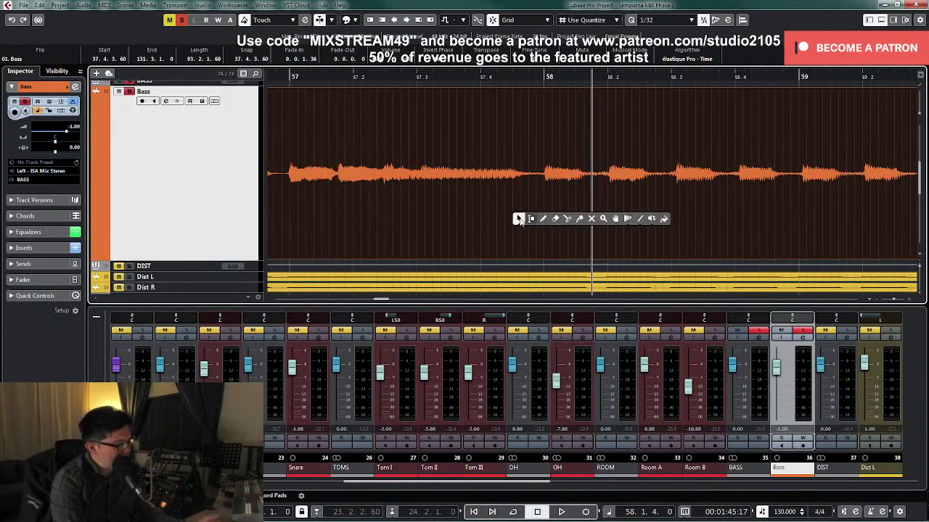
click(564, 219)
key(h)
key(h)
key(h)
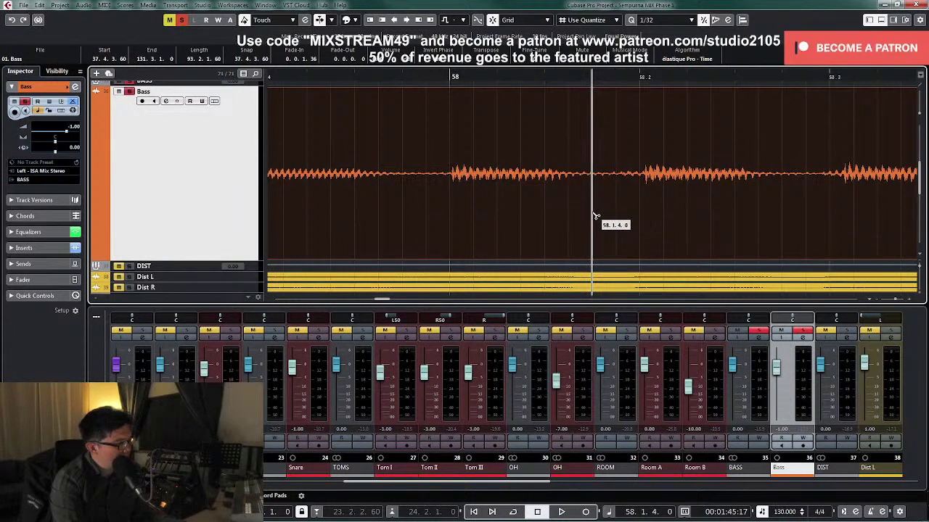
click(579, 216)
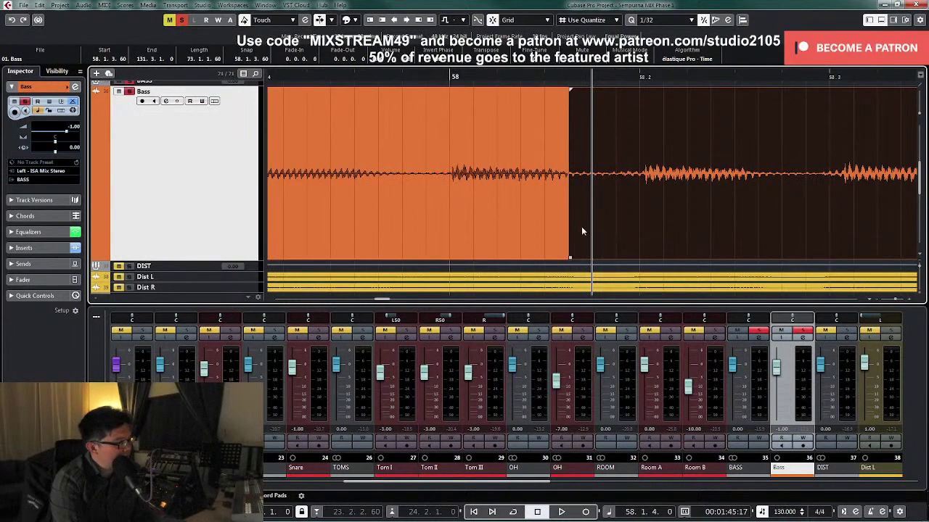
Step: Trim the second Bass event's start to beat 58.2 and add a short fade-out to the end of the first event
drag(571, 257, 640, 258)
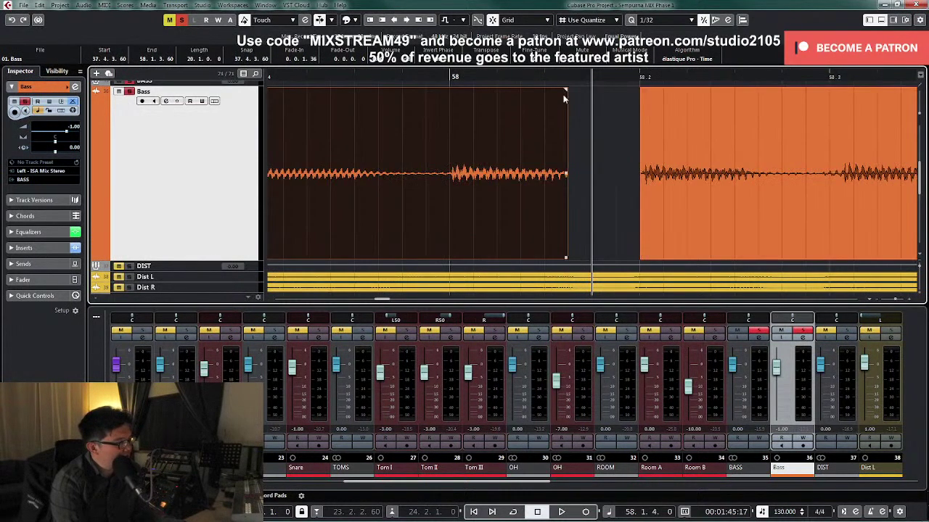
drag(566, 89, 558, 89)
click(599, 112)
Step: Play the soloed Bass from about 57.4 across the new gap and on through bar 60 to compare the note endings
key(g)
key(g)
key(g)
key(g)
key(g)
key(g)
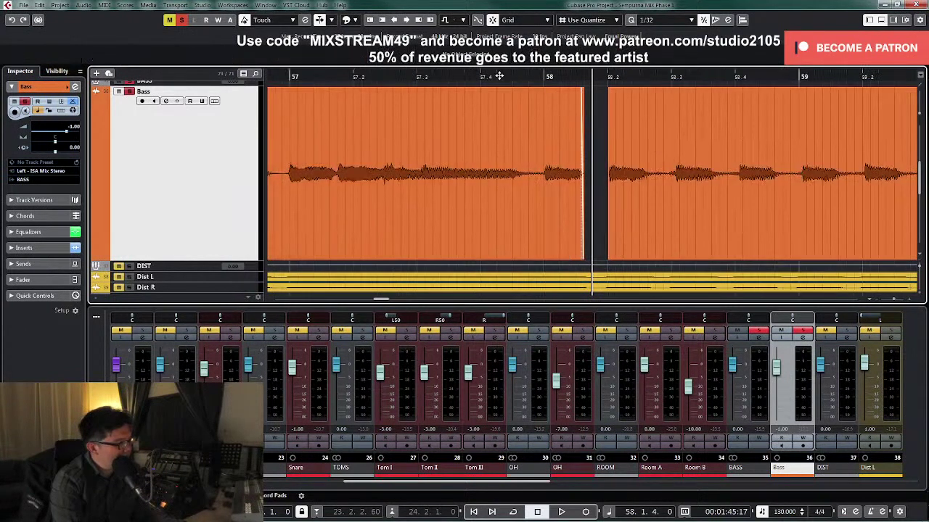
click(497, 75)
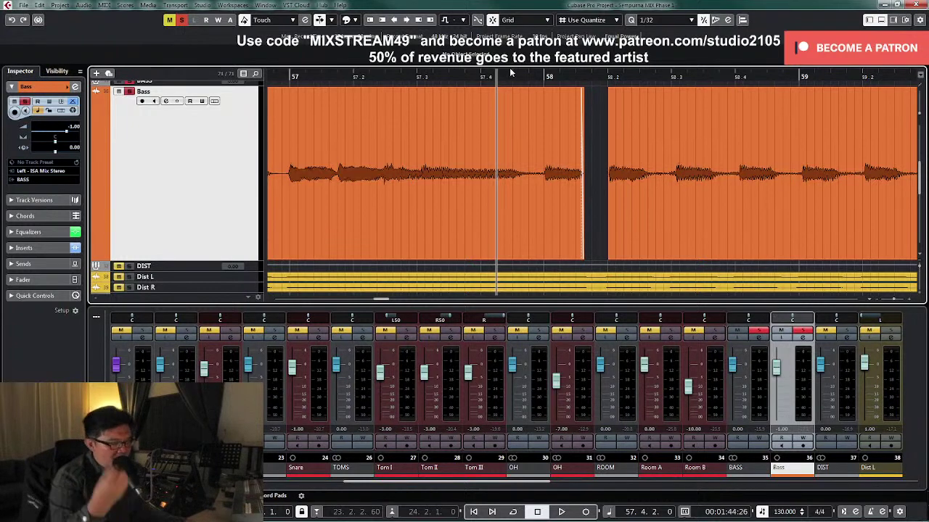
key(space)
key(g)
key(g)
key(g)
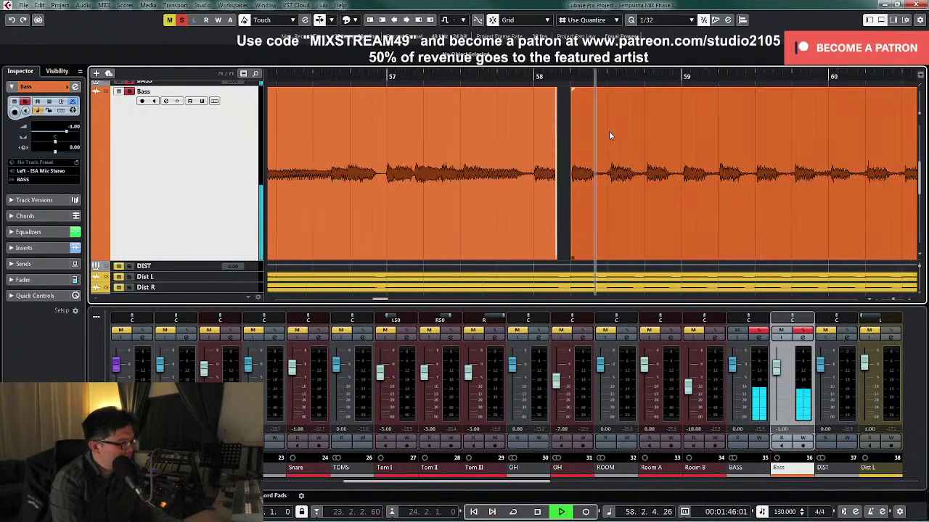
key(g)
key(g)
key(g)
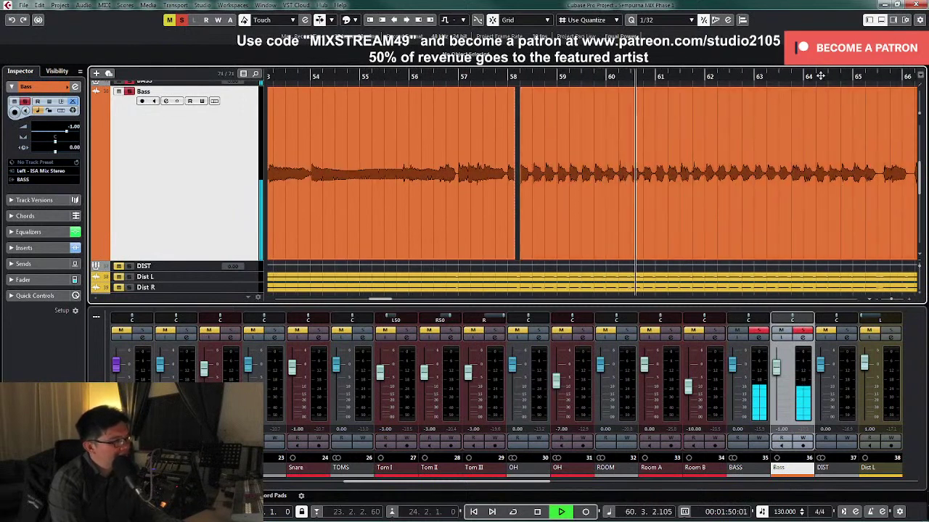
key(space)
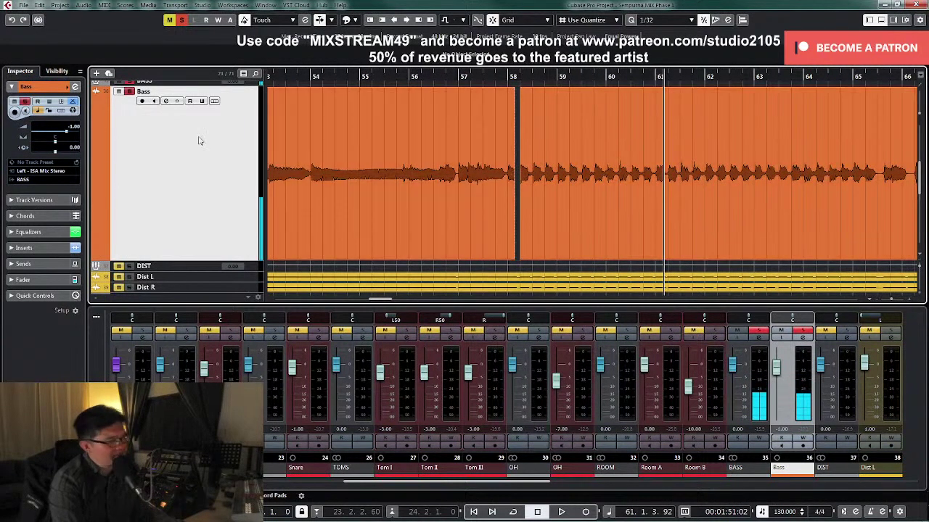
Step: Unsolo the Bass track, return to the full project view, and move the playback position to bar 1
click(129, 92)
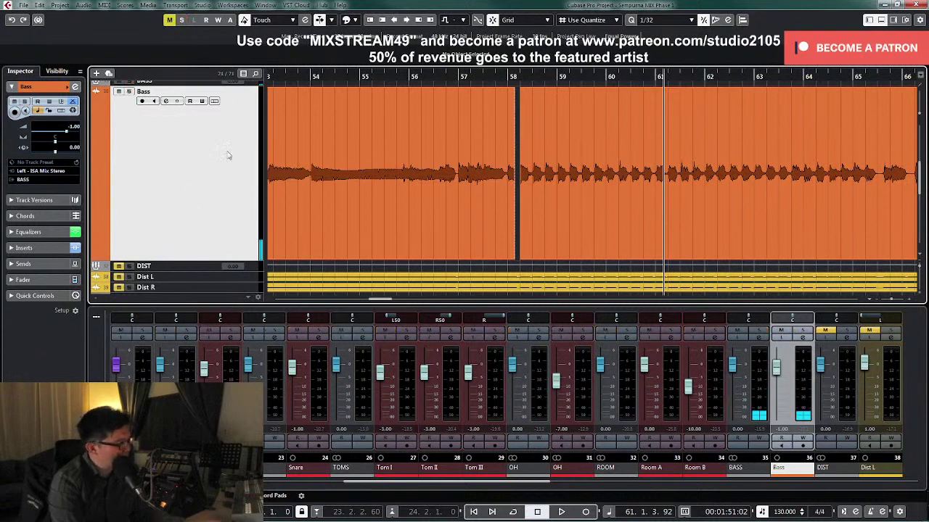
key(z)
key(z)
key(z)
key(shift+f)
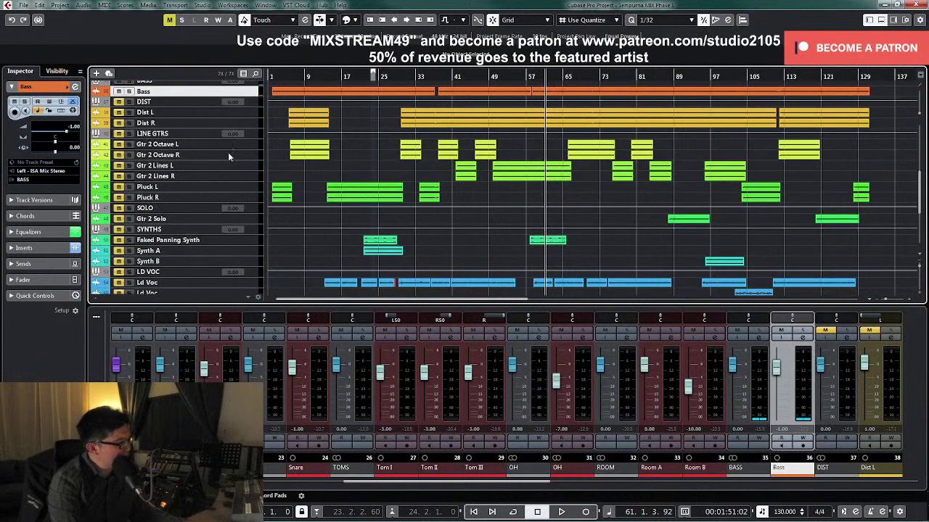
scroll(249, 127, up, 1)
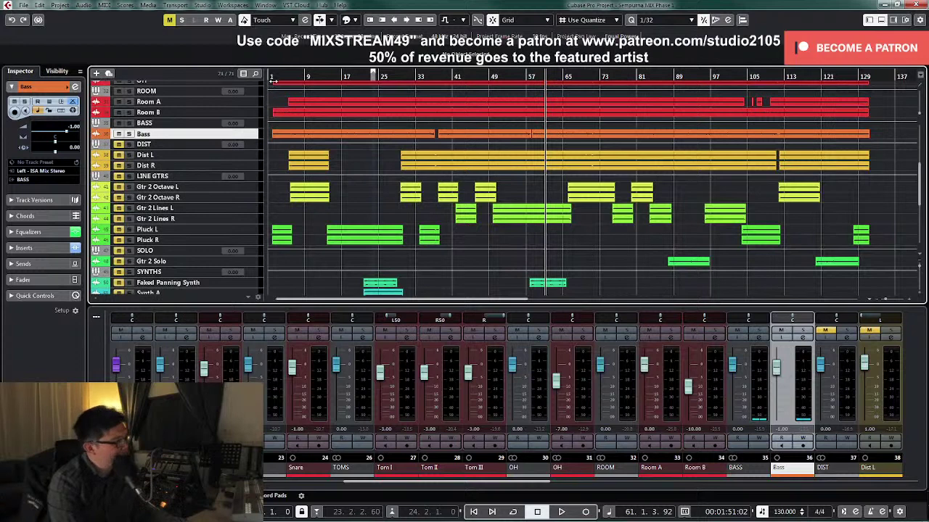
drag(274, 77, 290, 92)
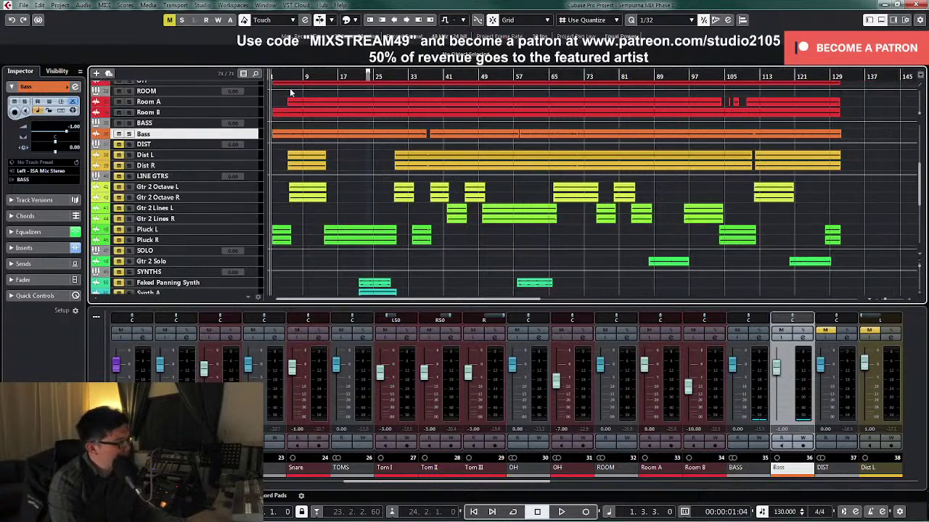
Step: Open the Virtual Mix Rack insert on the Bass channel and add the FG-N and FG-S modules after the FG-73
click(803, 338)
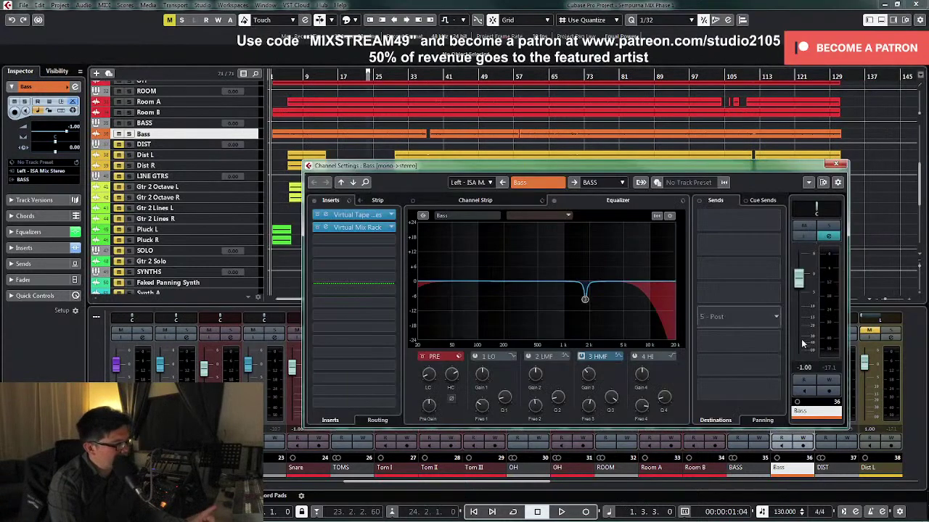
click(357, 230)
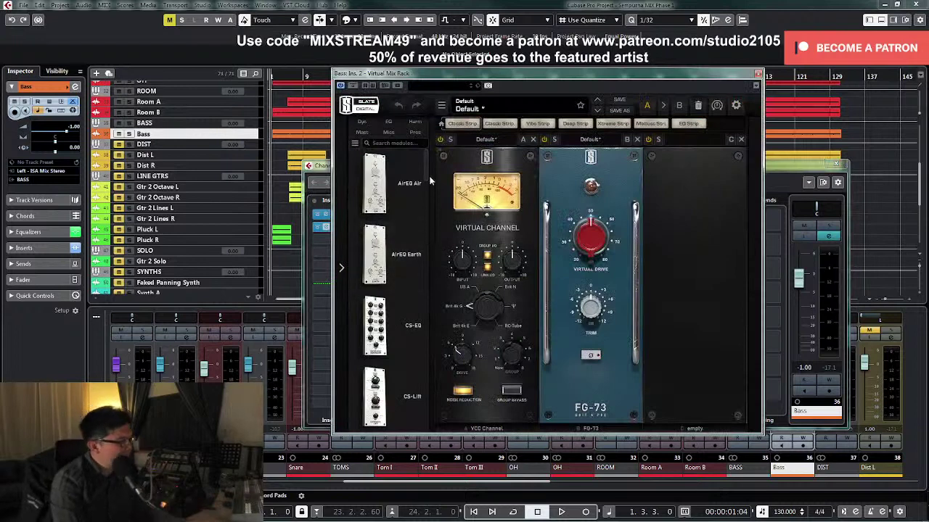
drag(427, 177, 423, 298)
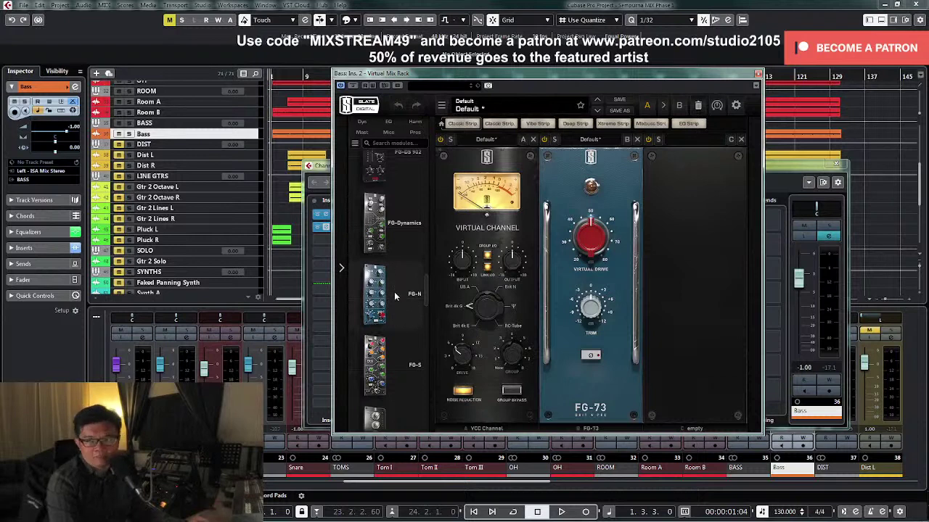
drag(375, 291, 689, 328)
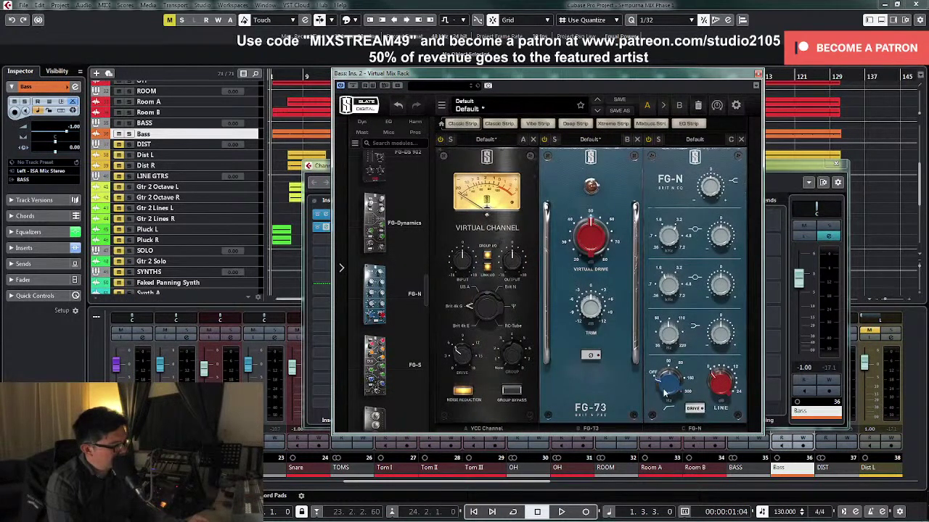
drag(385, 373, 767, 338)
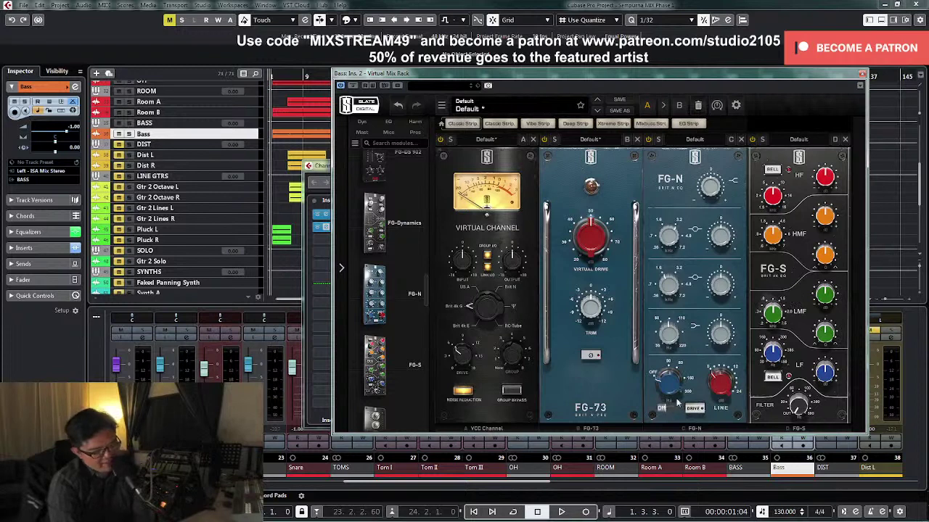
Step: Adjust the FG-N's high-pass filter and low-shelf frequency in the Bass's Virtual Mix Rack, and close the rack
drag(676, 403, 678, 388)
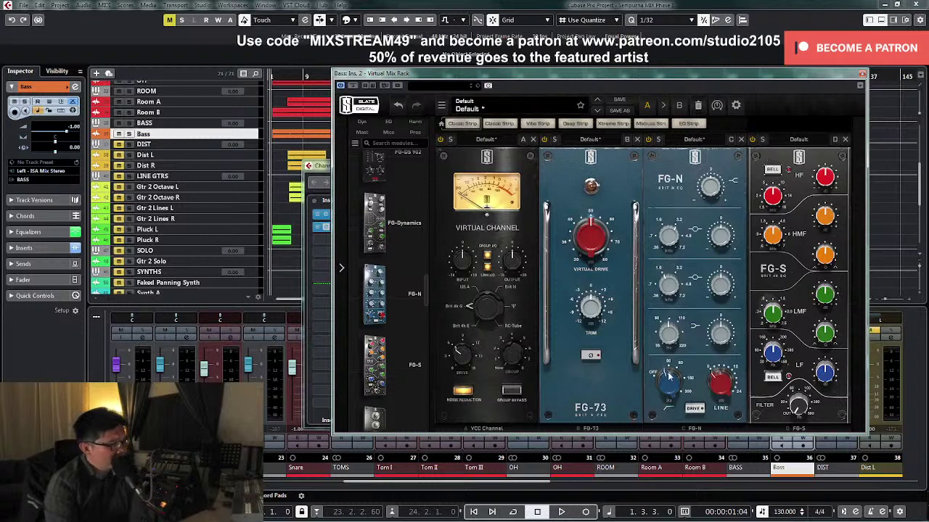
mouse_move(669, 336)
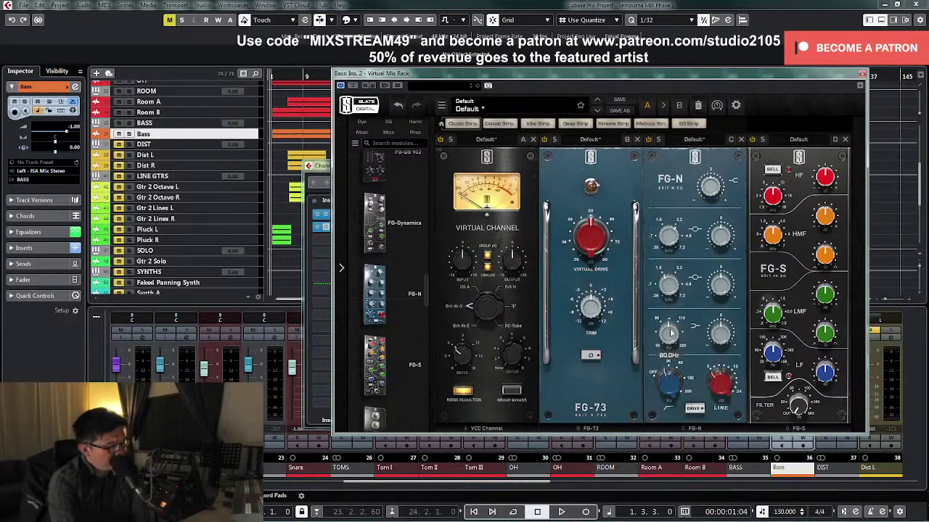
drag(669, 339, 667, 360)
drag(676, 351, 677, 353)
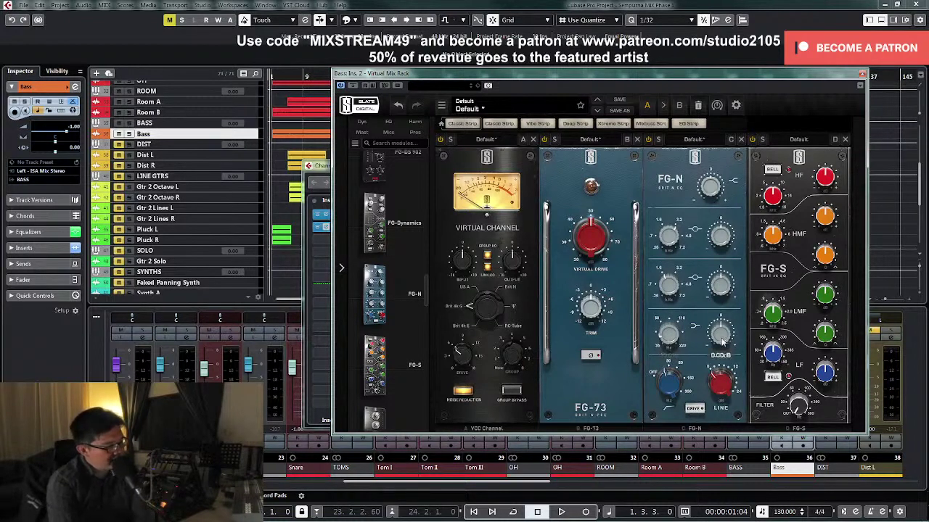
drag(722, 341, 726, 202)
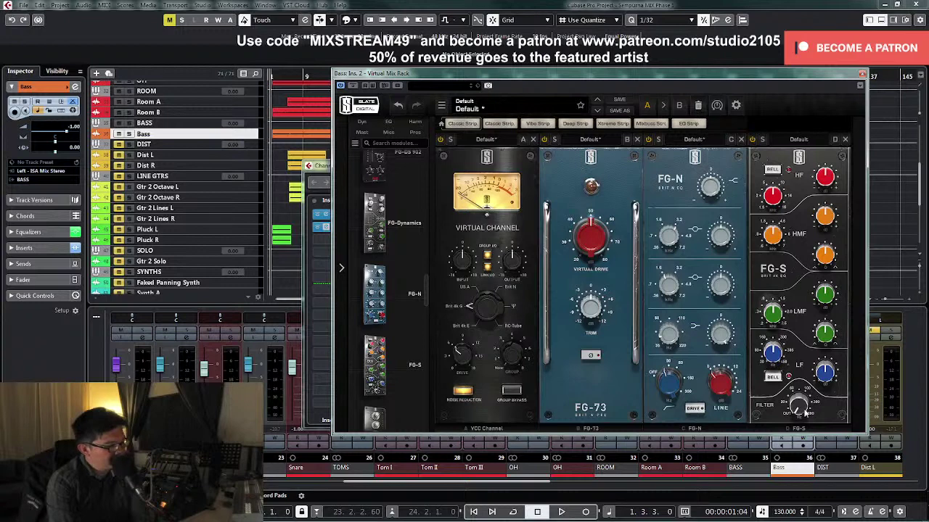
click(861, 74)
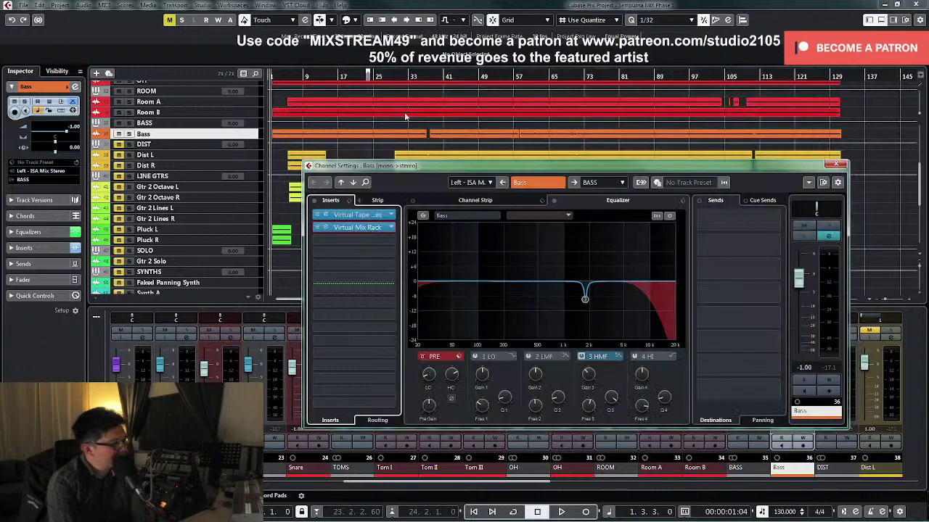
Step: Play from about bar 30 with the Bass channel's Virtual Mix Rack open, soloing the Bass track partway through
click(398, 76)
drag(398, 75, 397, 75)
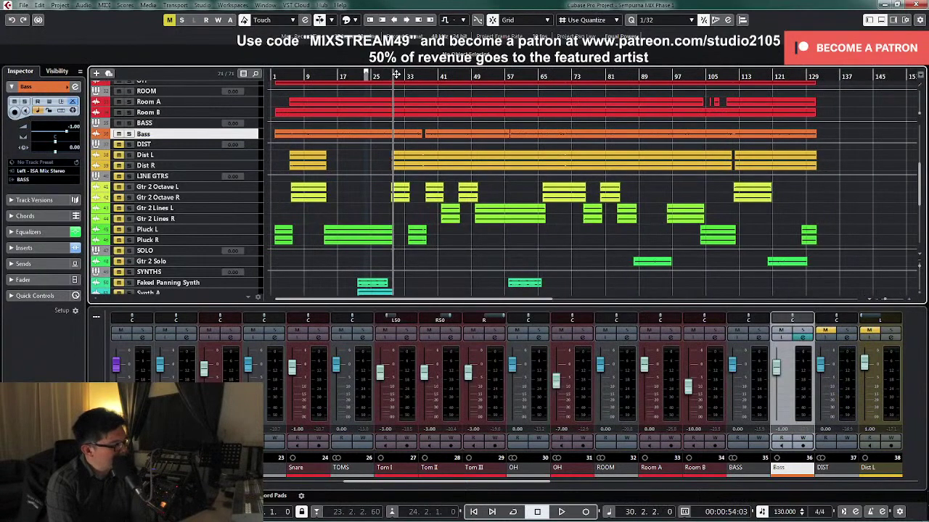
click(801, 337)
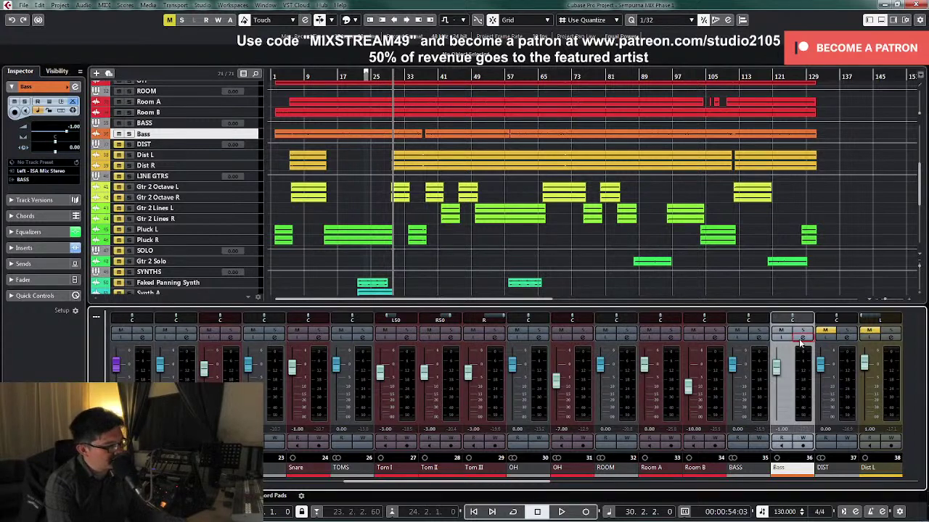
key(space)
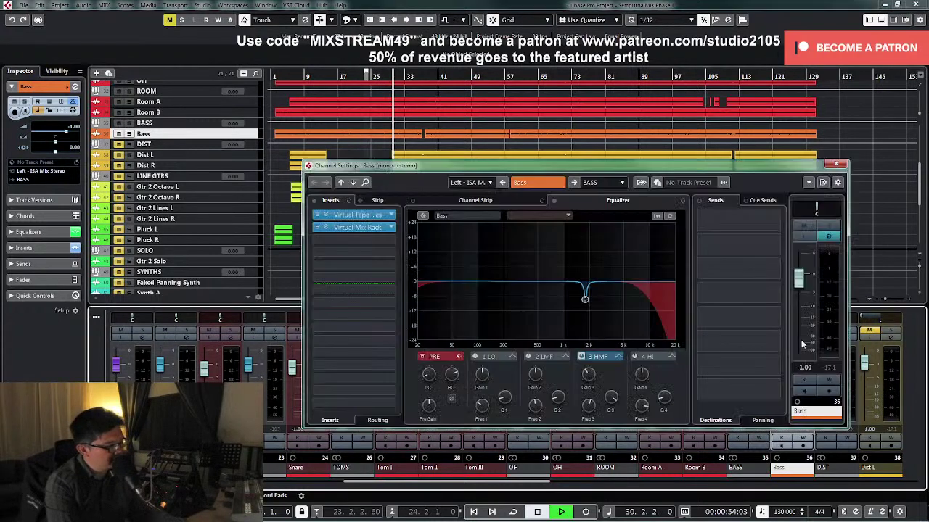
click(357, 227)
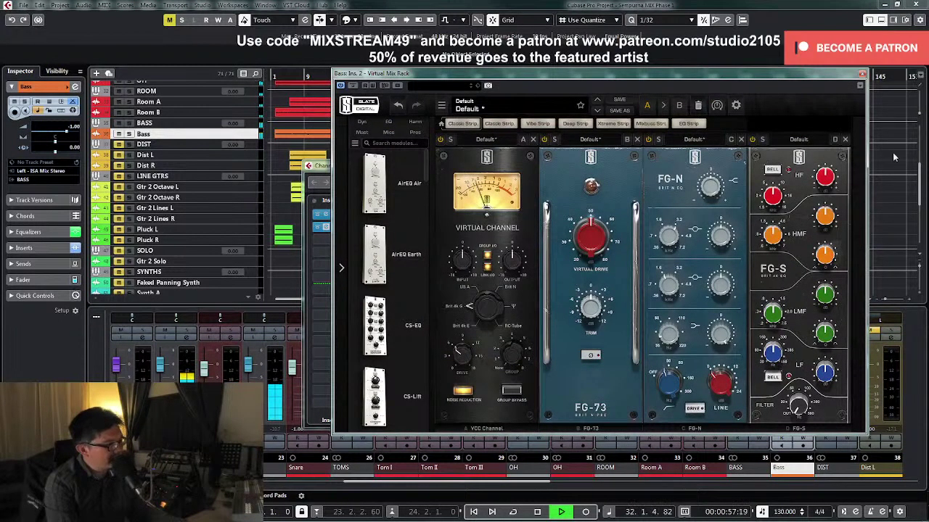
click(129, 133)
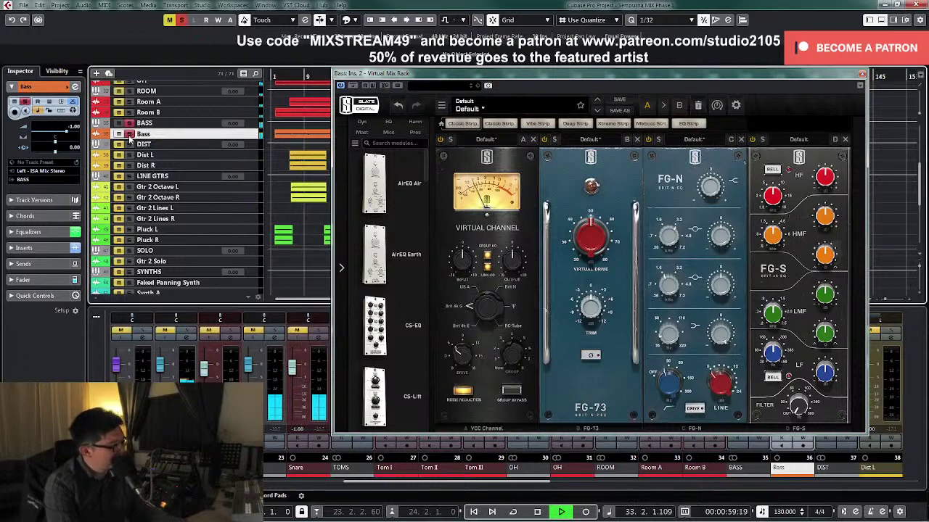
key(space)
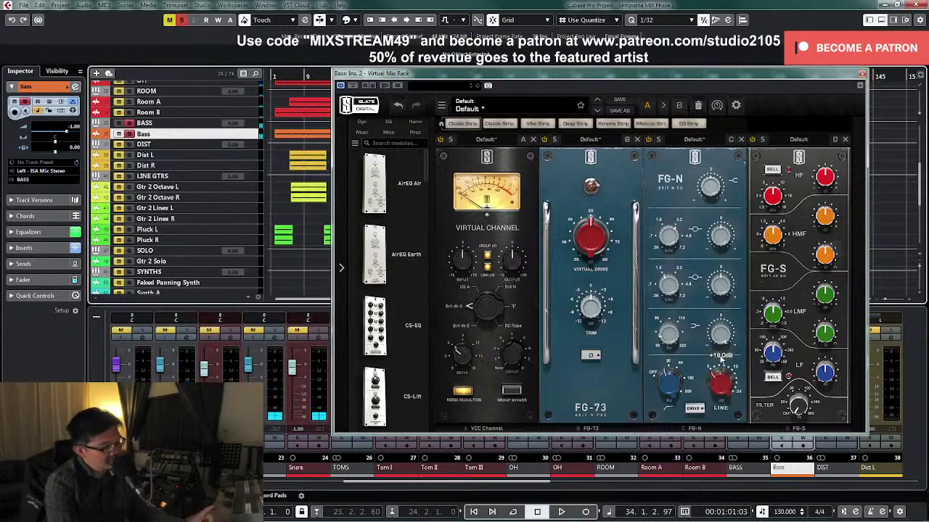
Step: Set the FG-S high-pass filter on the Bass to about 40 Hz
mouse_move(673, 388)
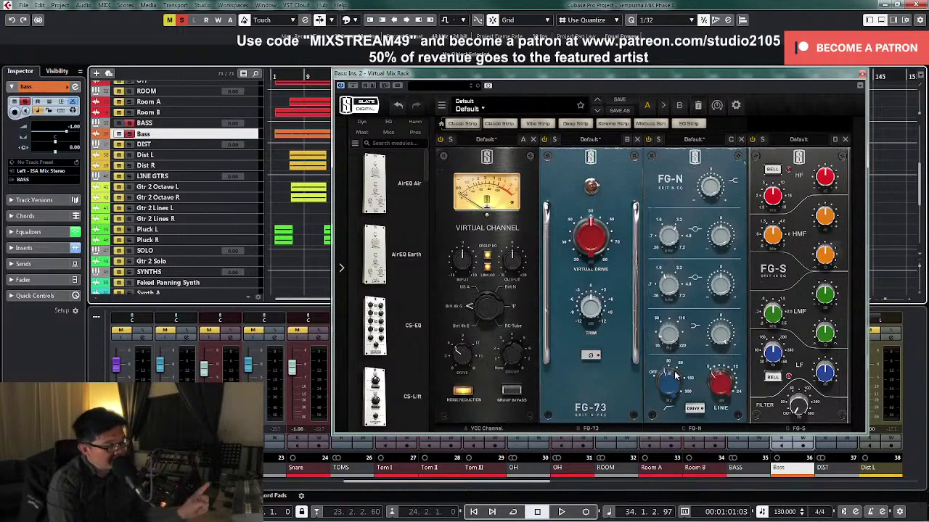
mouse_move(799, 410)
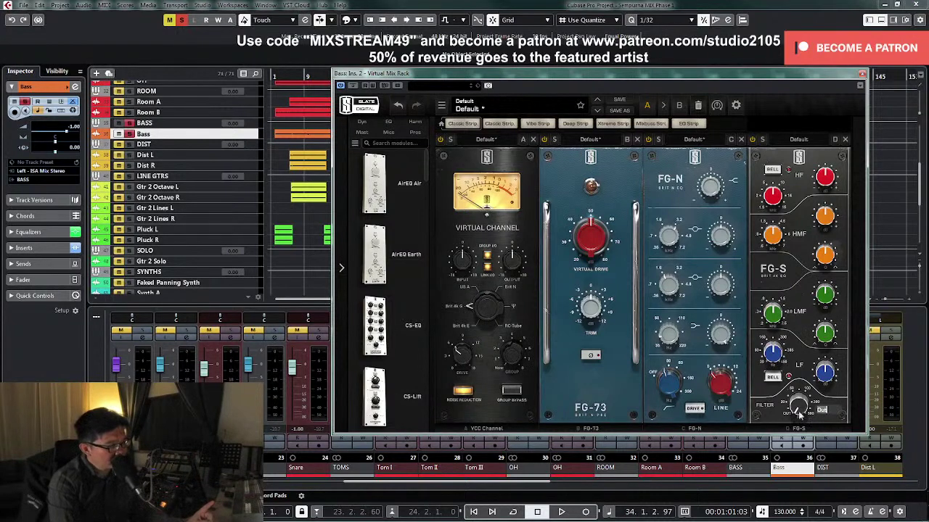
scroll(801, 397, up, 1)
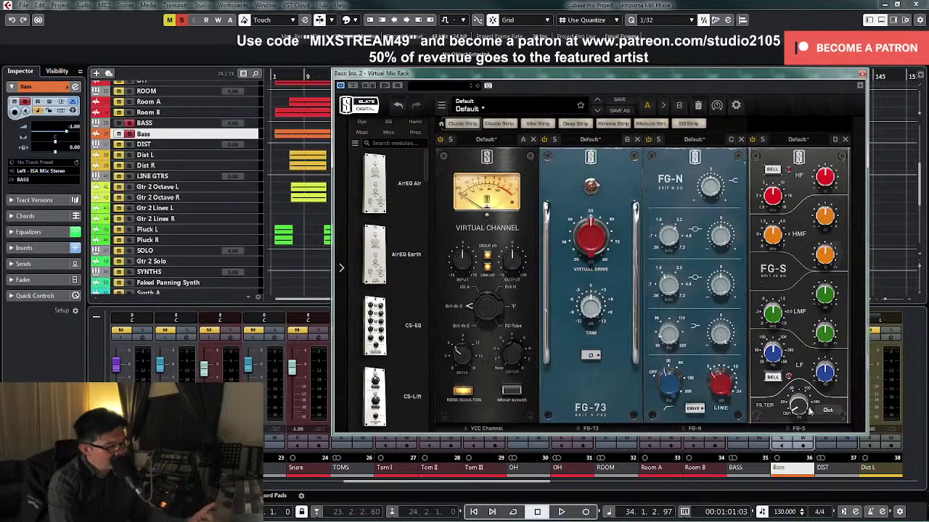
drag(808, 406, 800, 382)
click(827, 411)
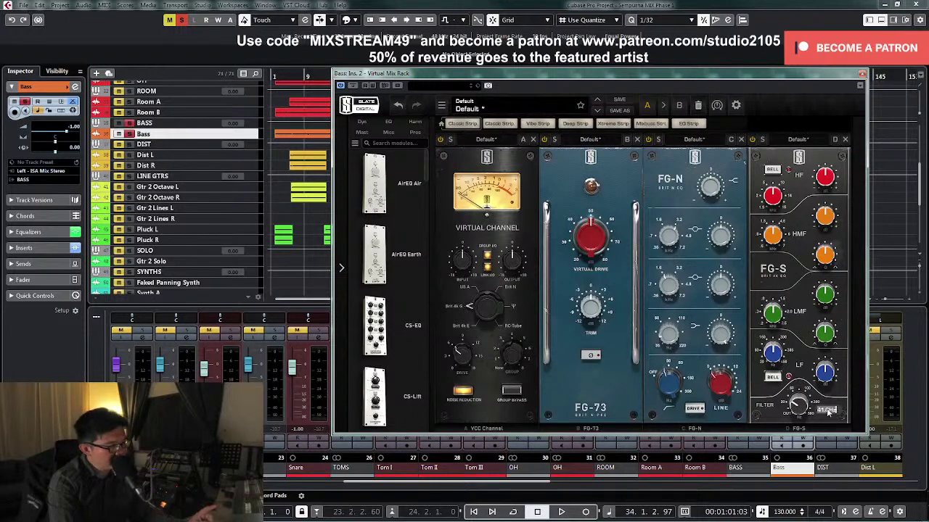
text(4)
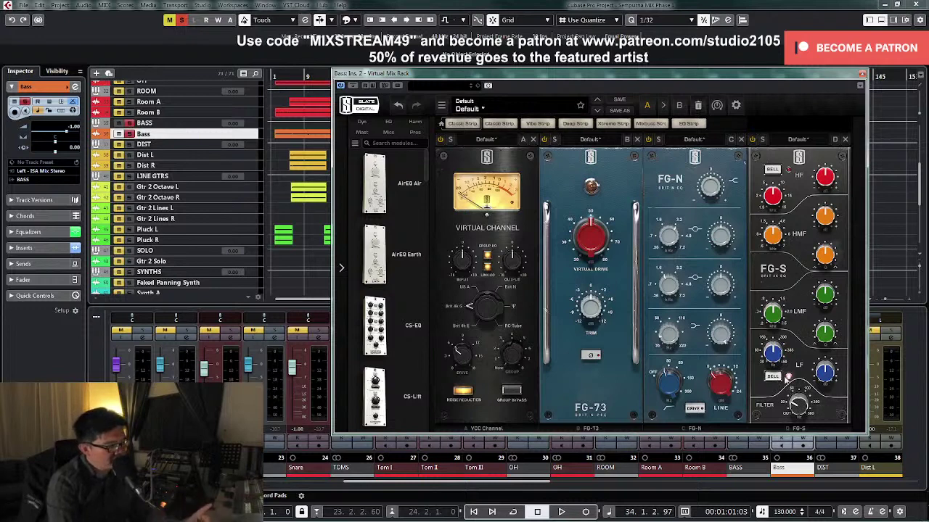
Step: Switch the FG-S LF band to bell, sweep it boosted to about 172 Hz during soloed playback, and cut its gain
mouse_move(788, 376)
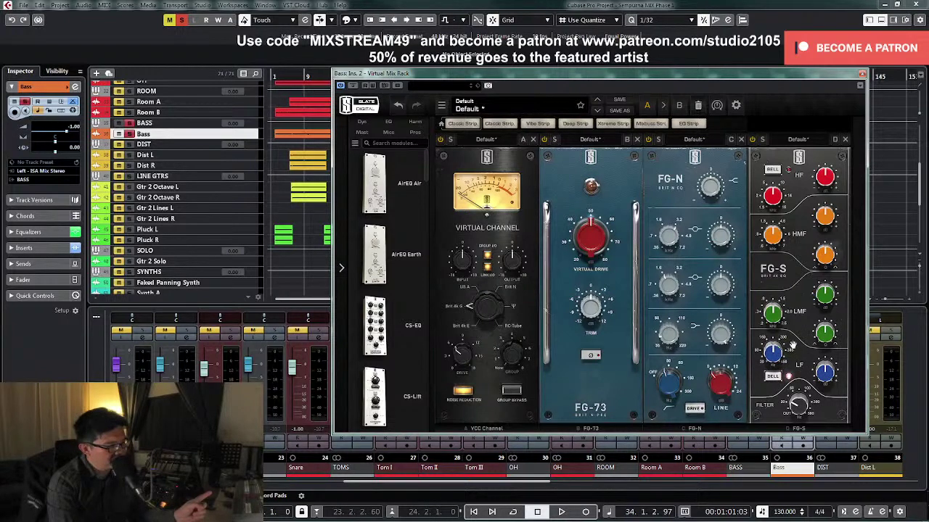
mouse_move(828, 373)
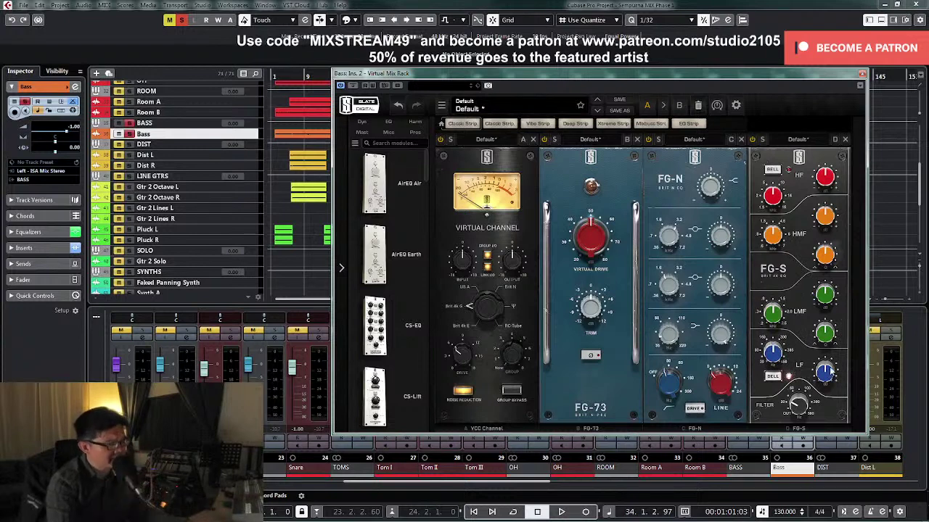
key(space)
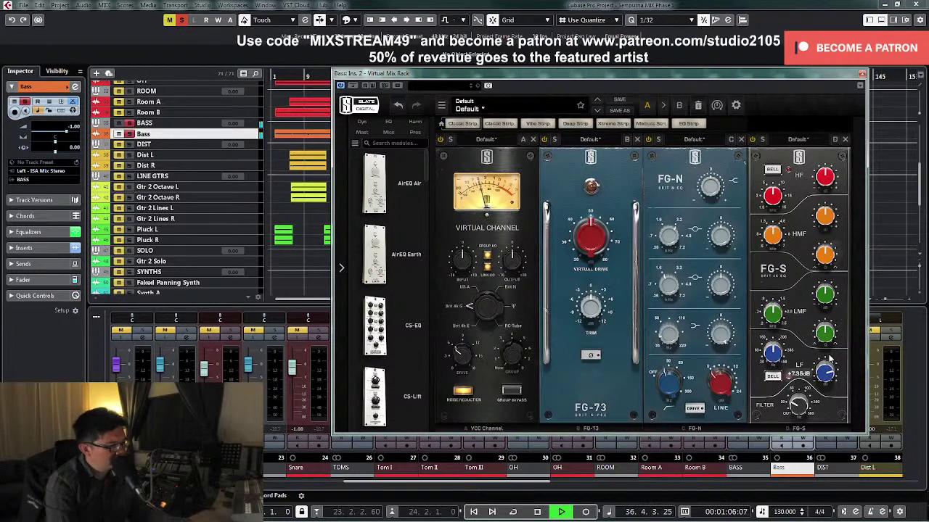
mouse_move(773, 354)
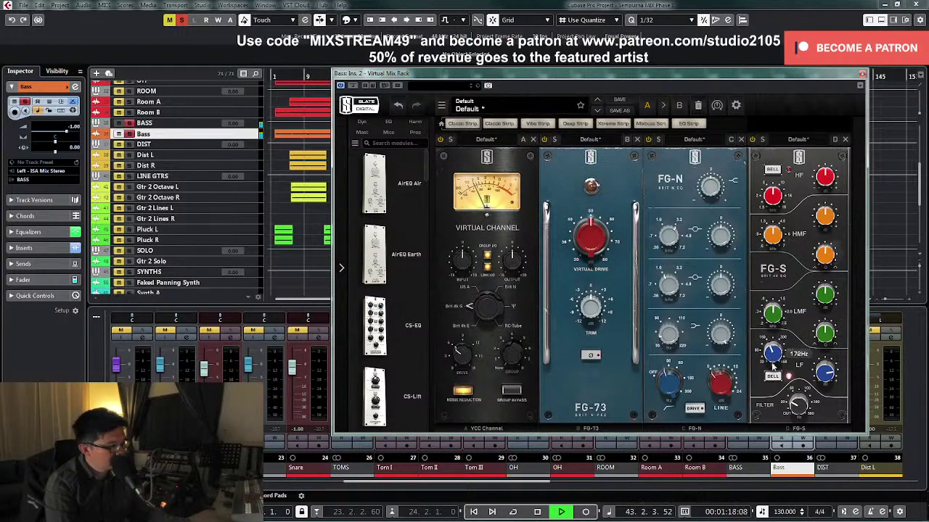
key(space)
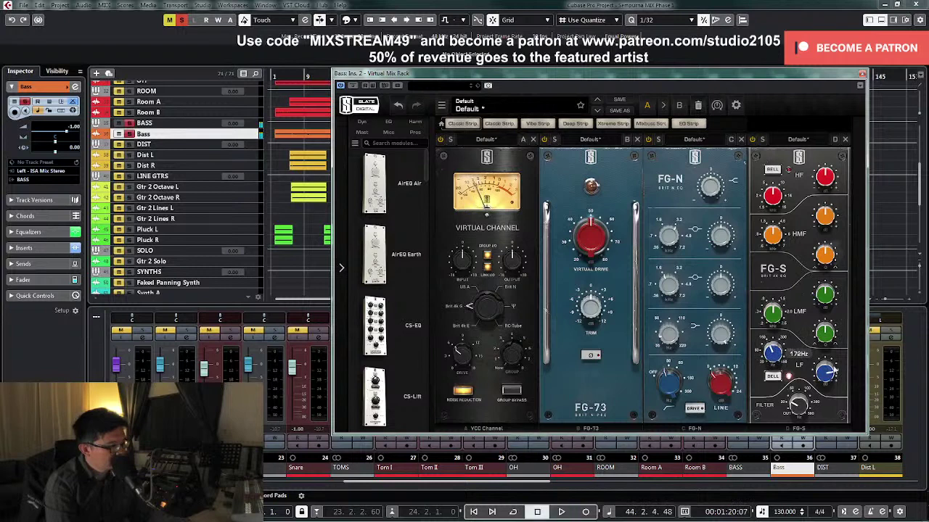
key(space)
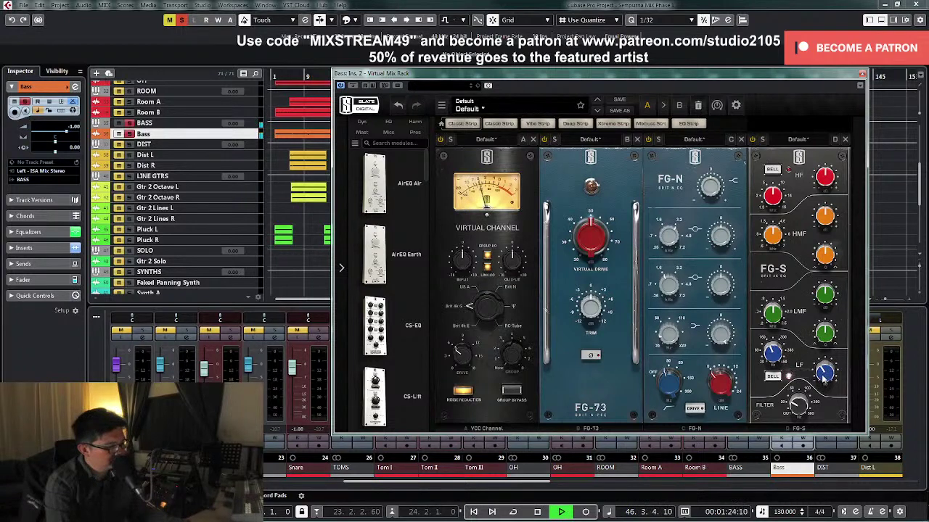
click(862, 74)
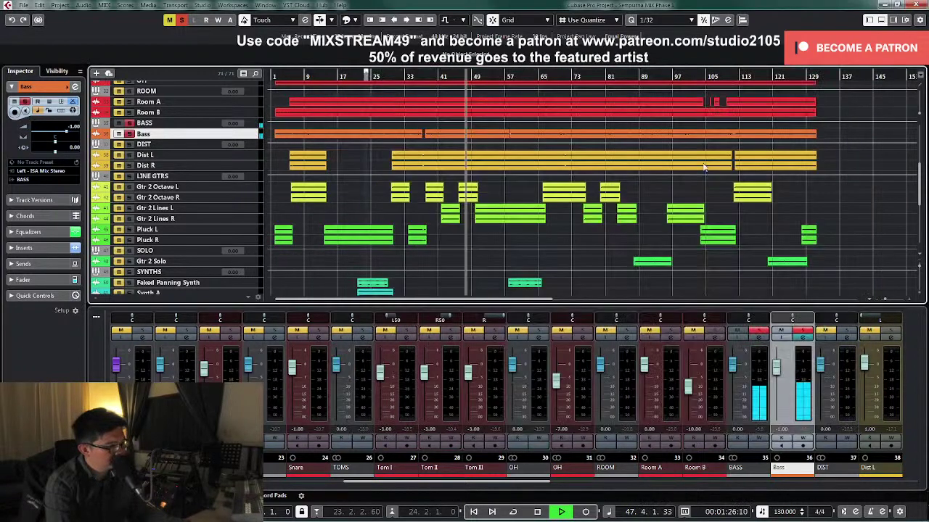
key(space)
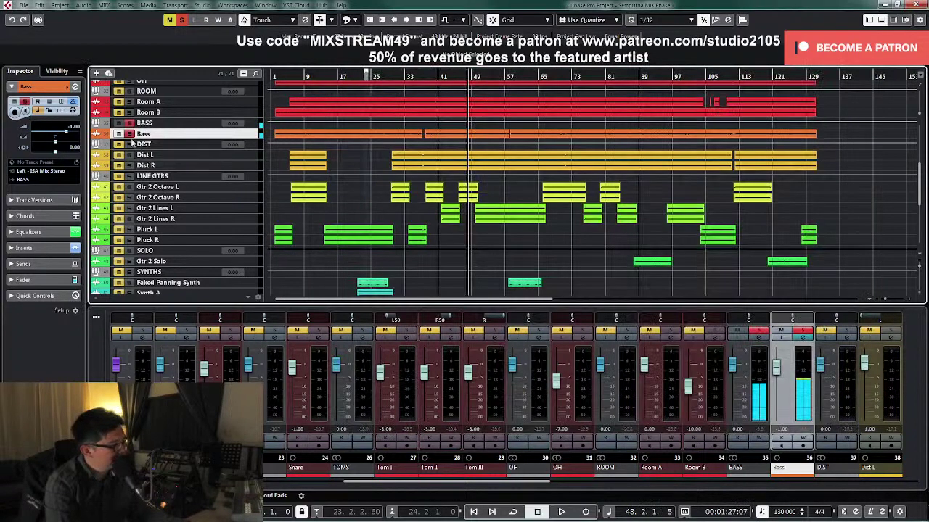
Step: Unsolo the Bass and enlarge the BASS group and Bass tracks in the project view
click(254, 124)
click(439, 220)
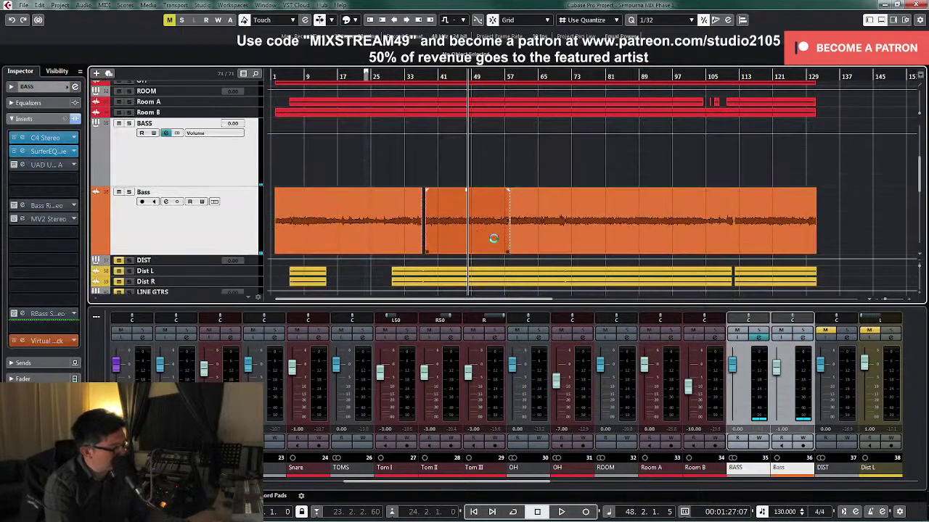
click(566, 263)
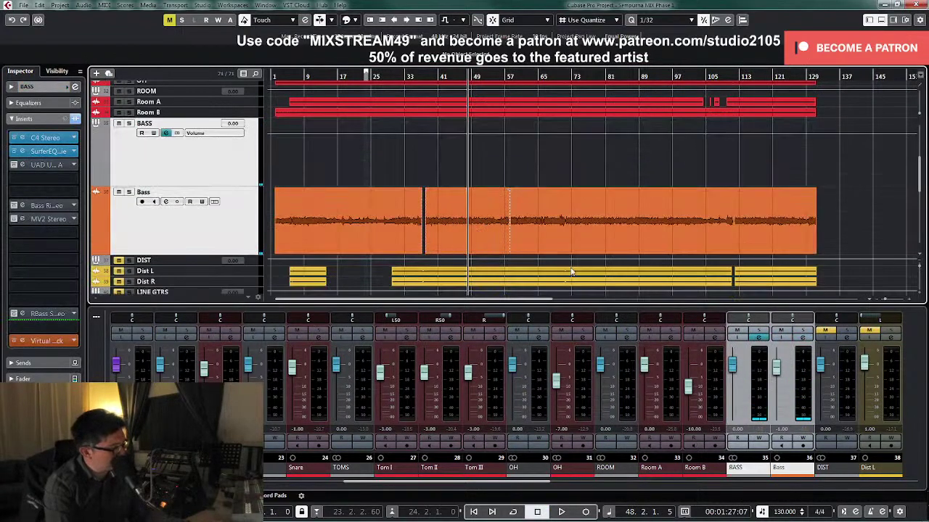
Step: Review the Bass channel's Virtual Mix Rack modules, close its windows, and return the tracks to normal height
click(801, 340)
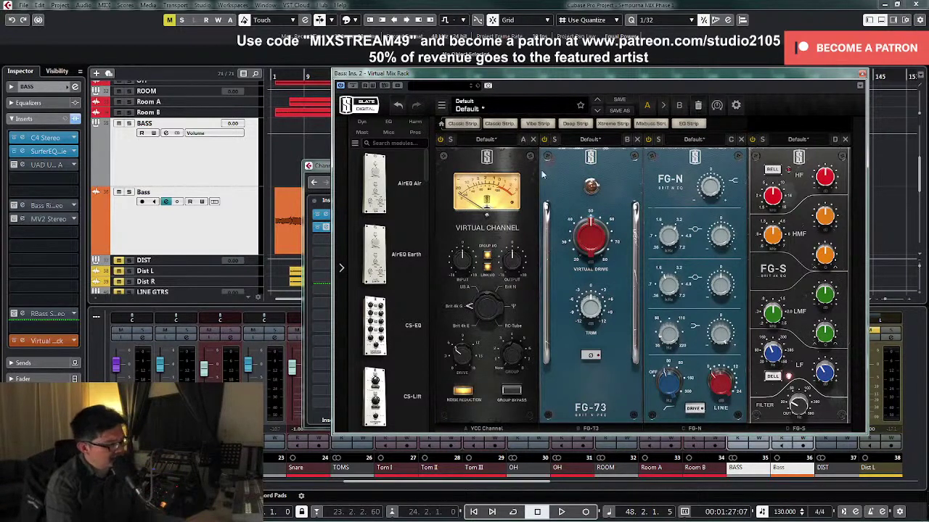
click(862, 74)
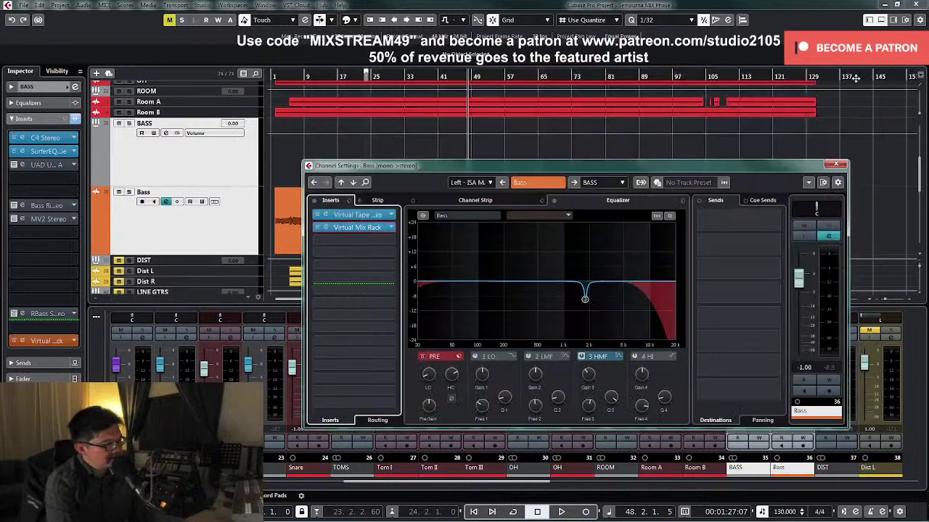
click(842, 166)
click(211, 242)
key(z)
key(z)
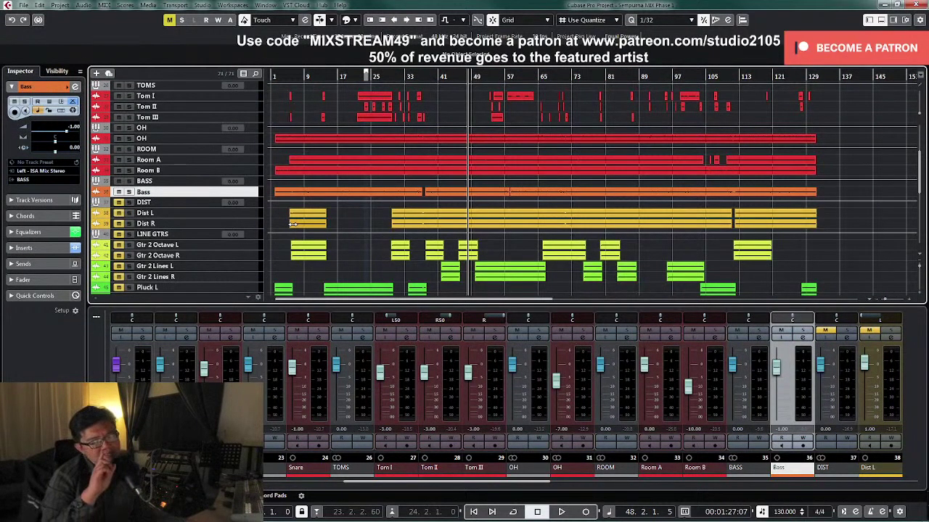
Step: Move the playback position to about bar 4 and open the channel settings of the BASS group
scroll(293, 224, up, 1)
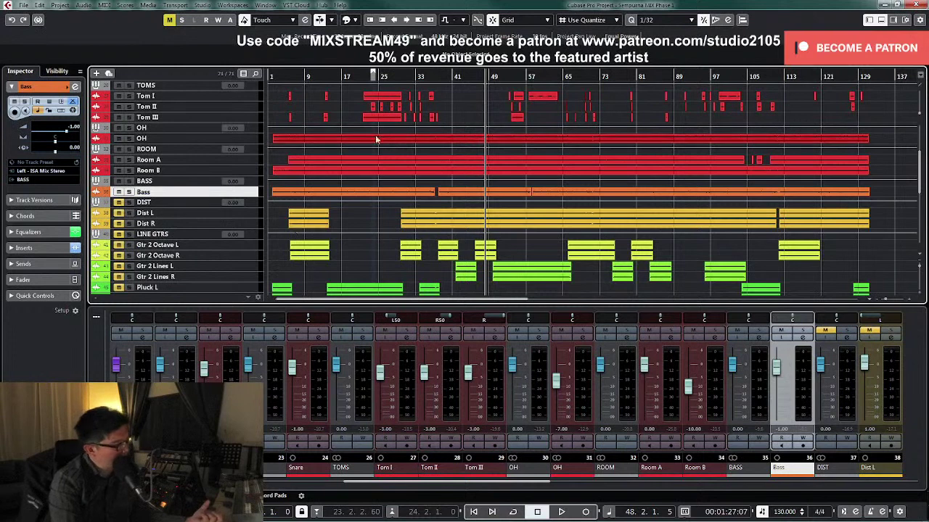
click(294, 76)
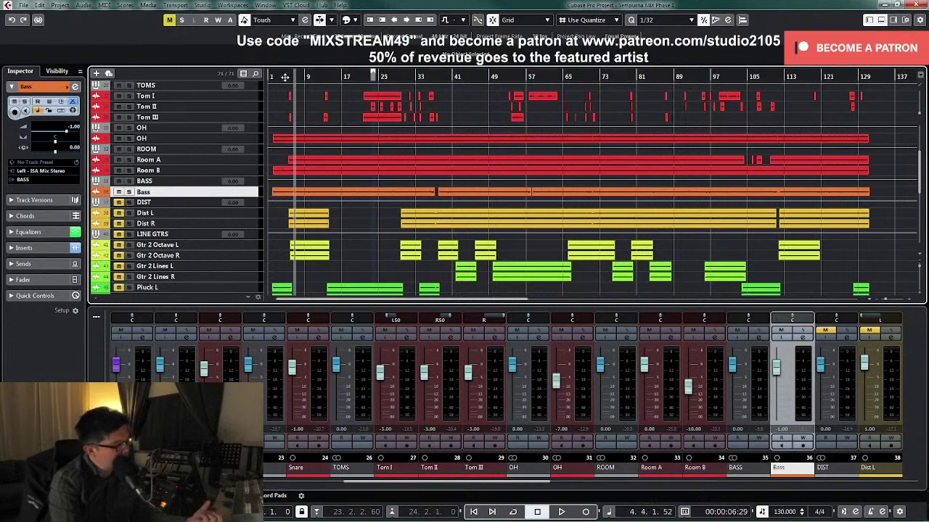
click(284, 76)
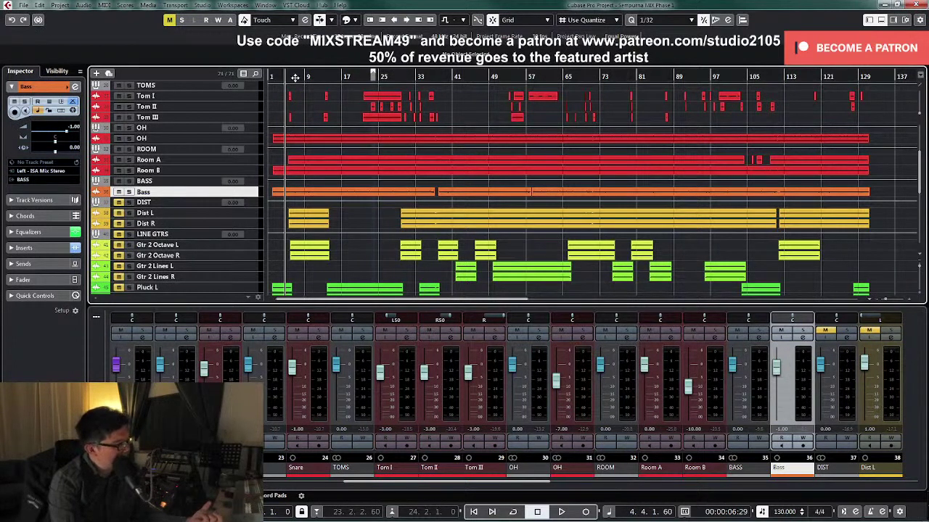
click(758, 338)
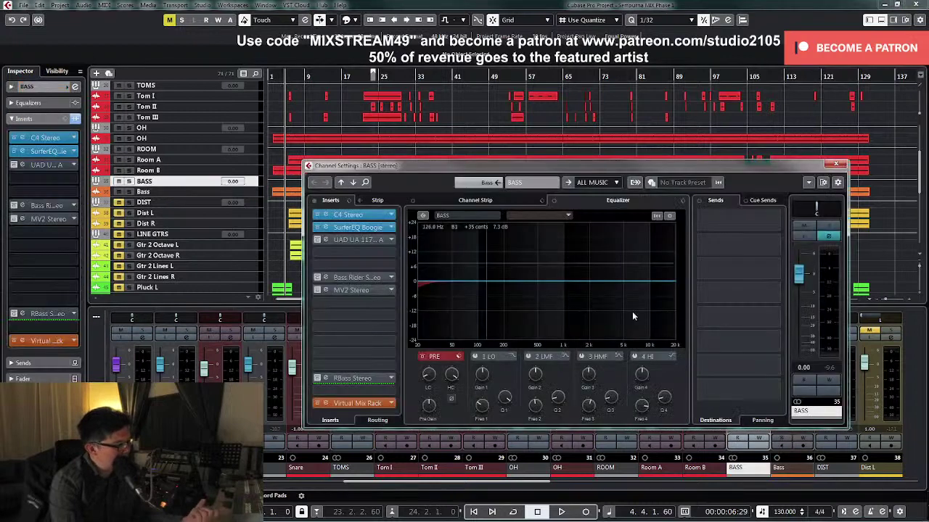
Step: Enable the UAD UA 1176 Rev A insert on the BASS group channel and open its plug-in window
click(317, 241)
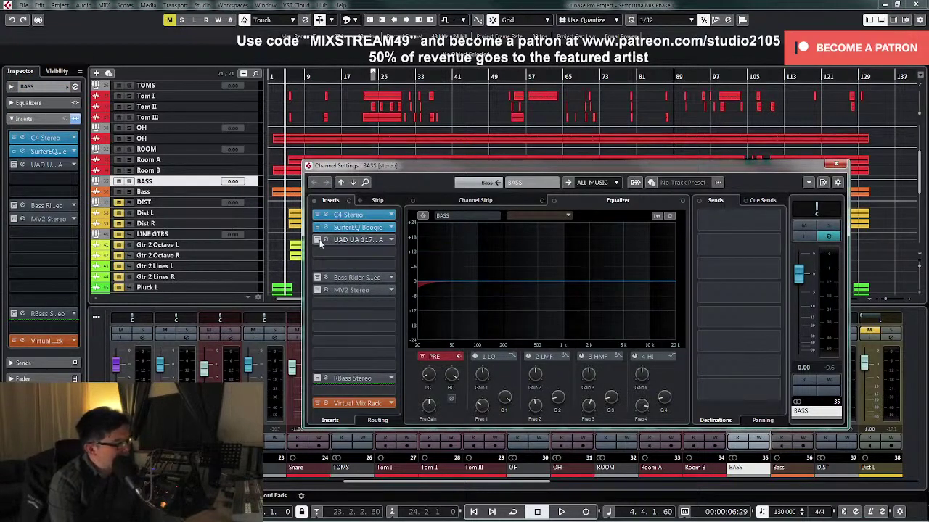
click(358, 241)
click(292, 223)
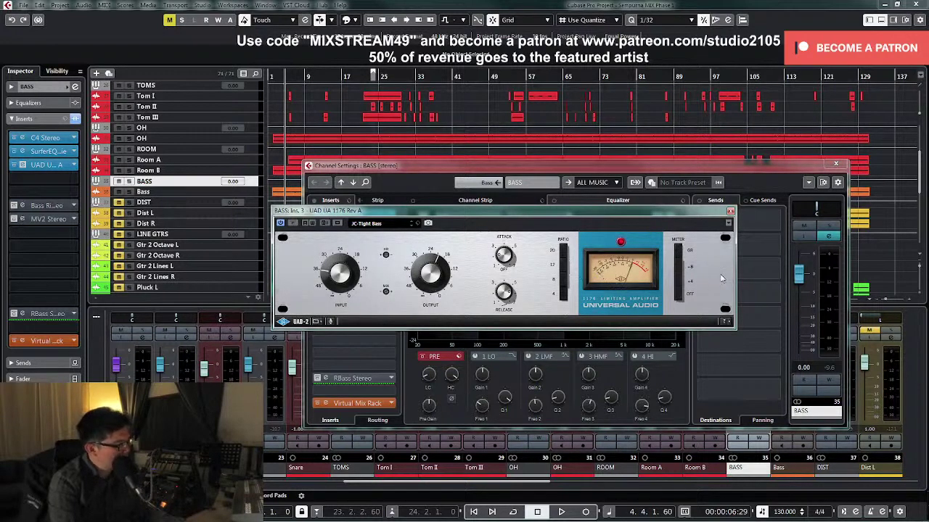
Step: Solo the BASS group and play it to check the 1176 compression, closing the compressor window when done
click(129, 181)
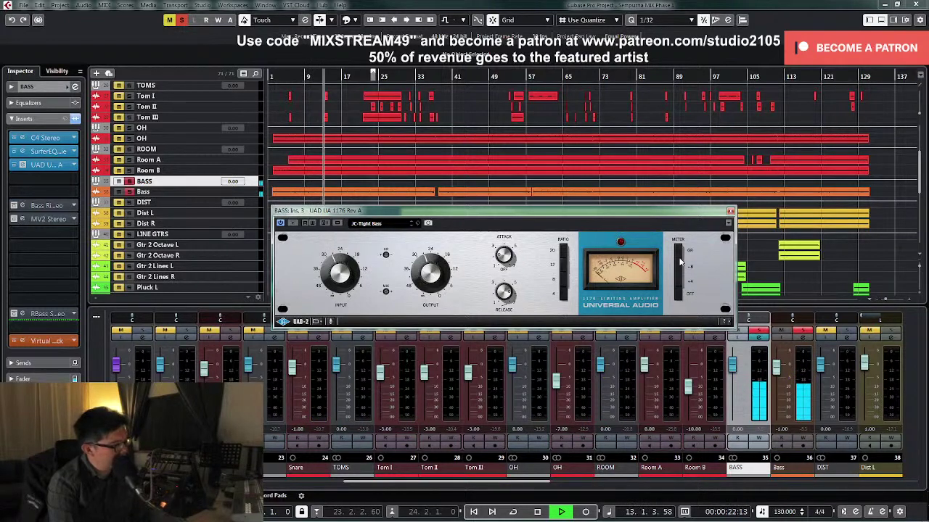
key(space)
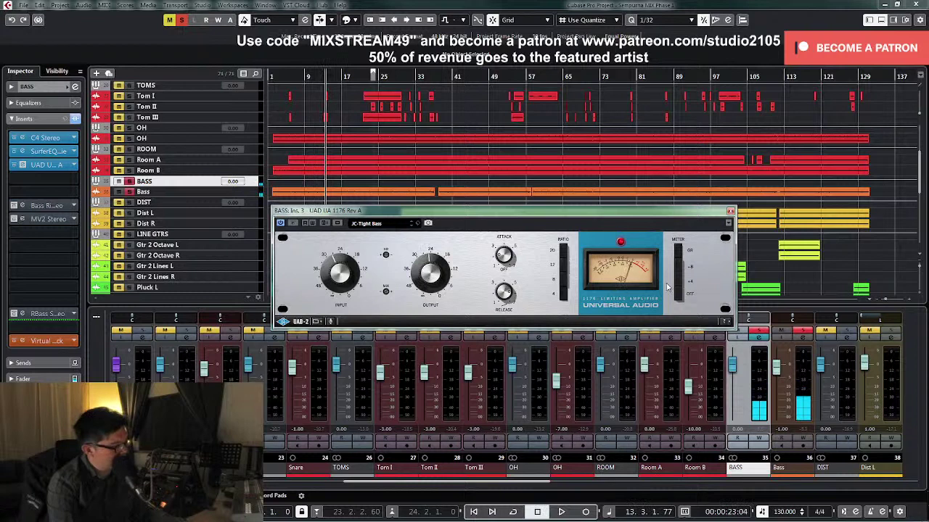
key(space)
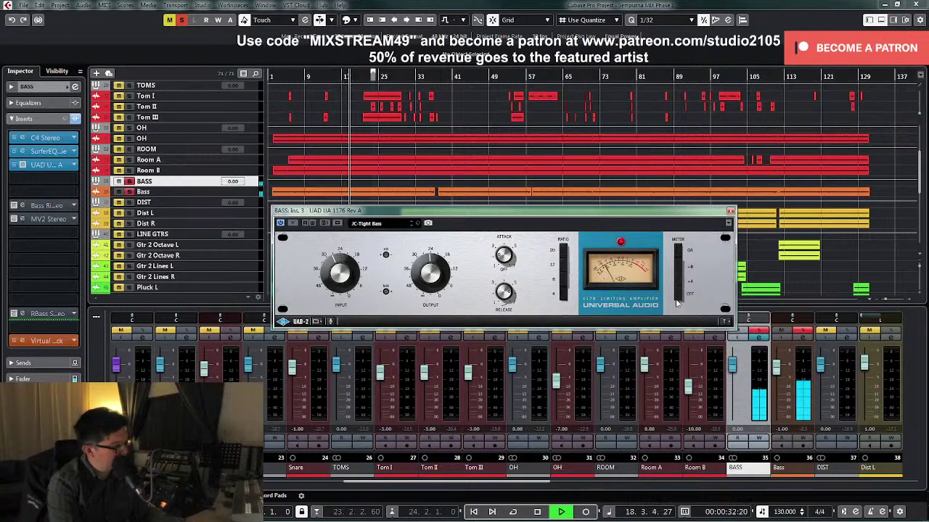
click(730, 210)
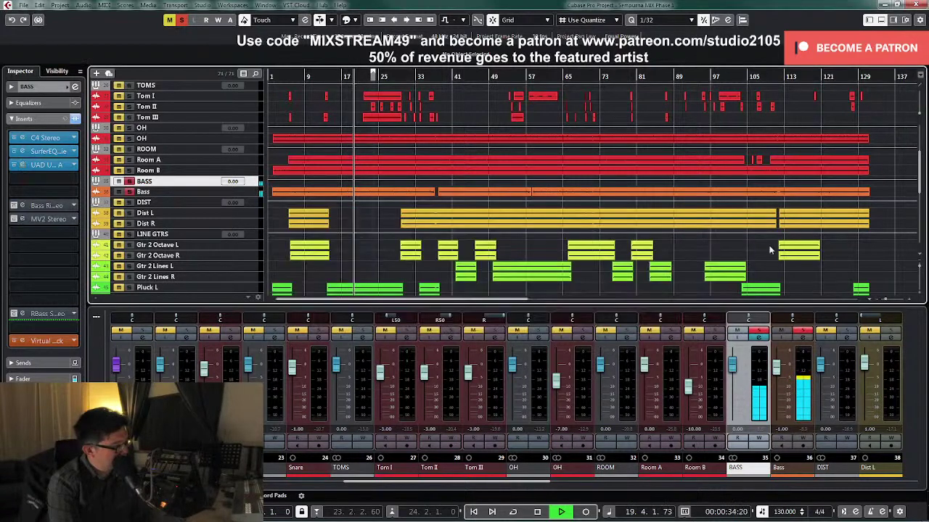
Step: Unsolo the BASS group to hear it in the full mix, open its channel settings, and stop playback
click(759, 338)
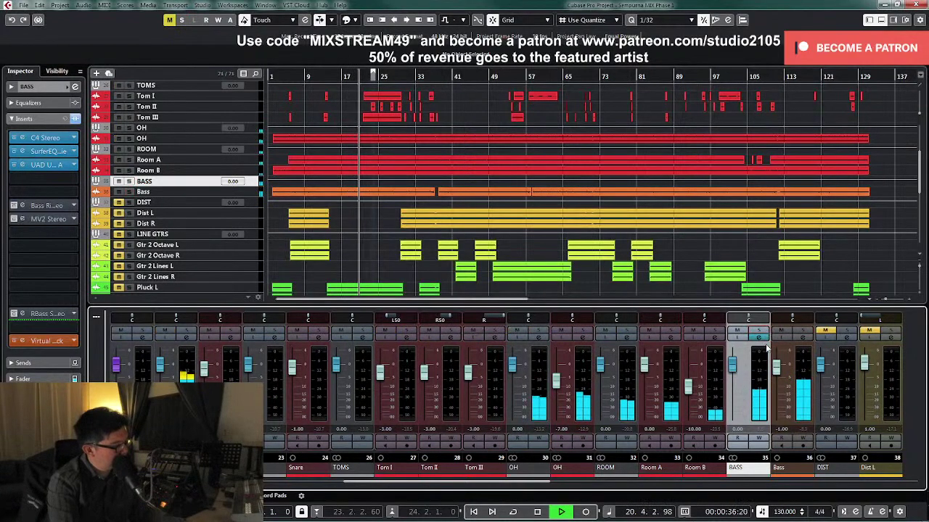
click(758, 338)
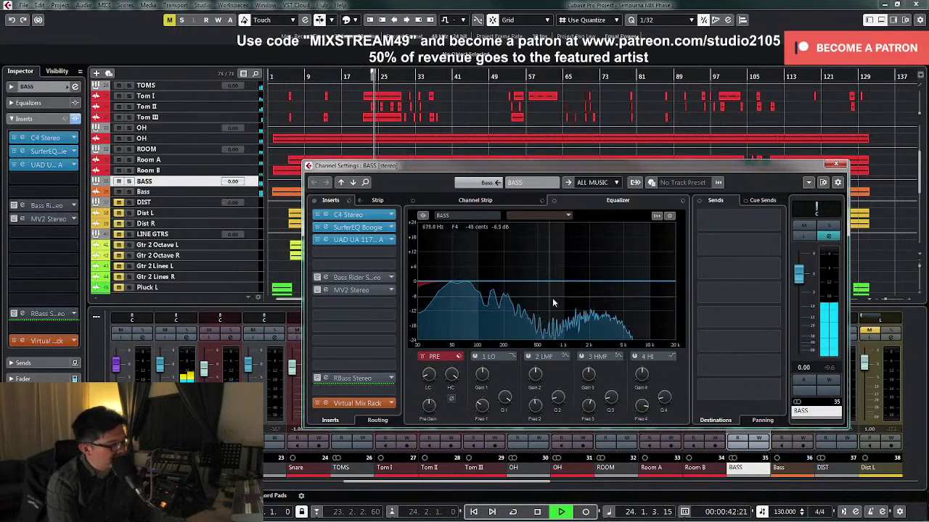
key(space)
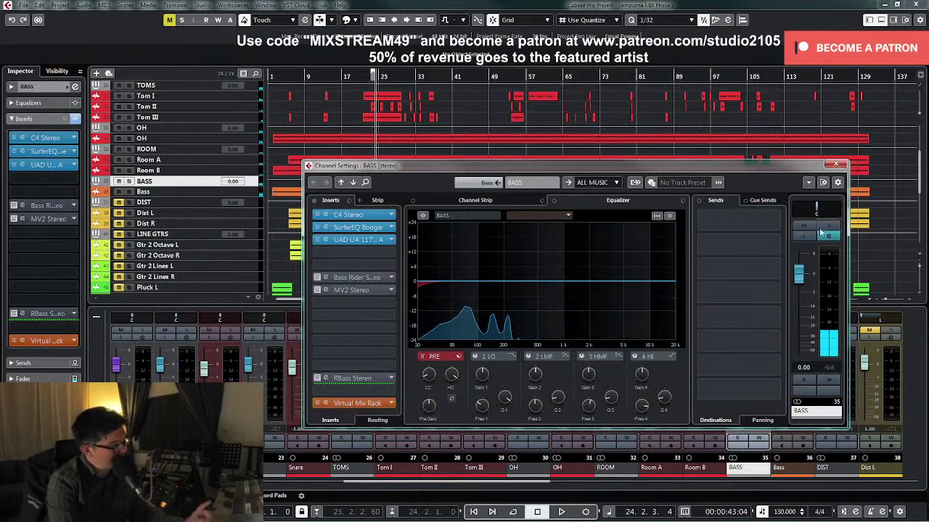
Step: Solo the BASS group, enable its Bass Rider Stereo insert, and set the rider's Target to -25.0 during playback
click(827, 226)
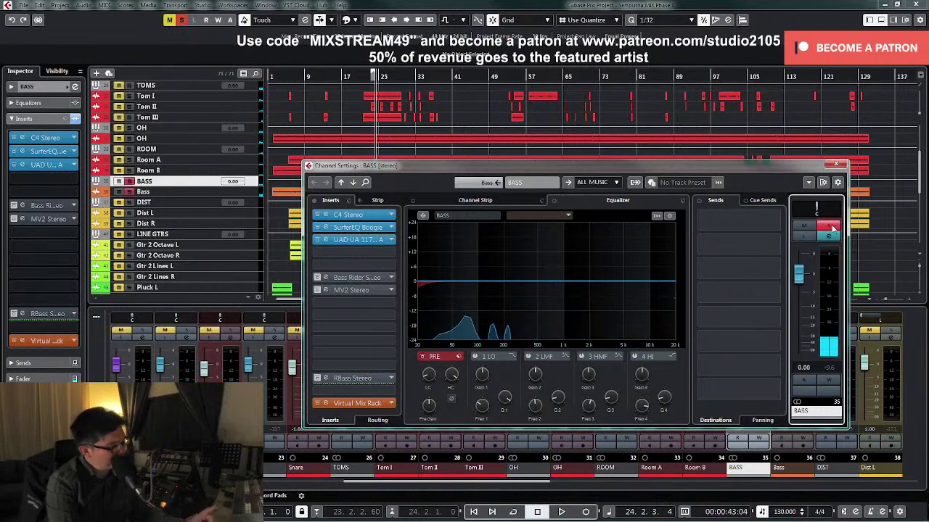
click(317, 278)
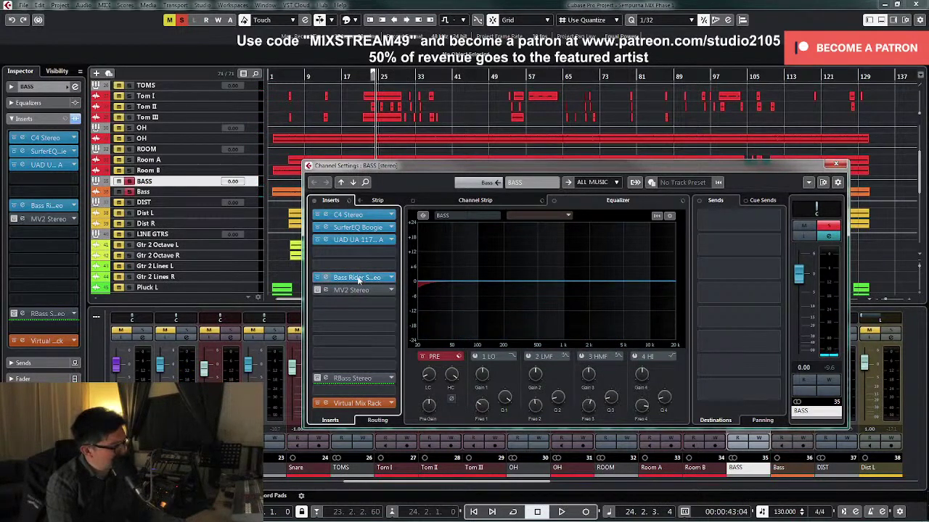
click(357, 278)
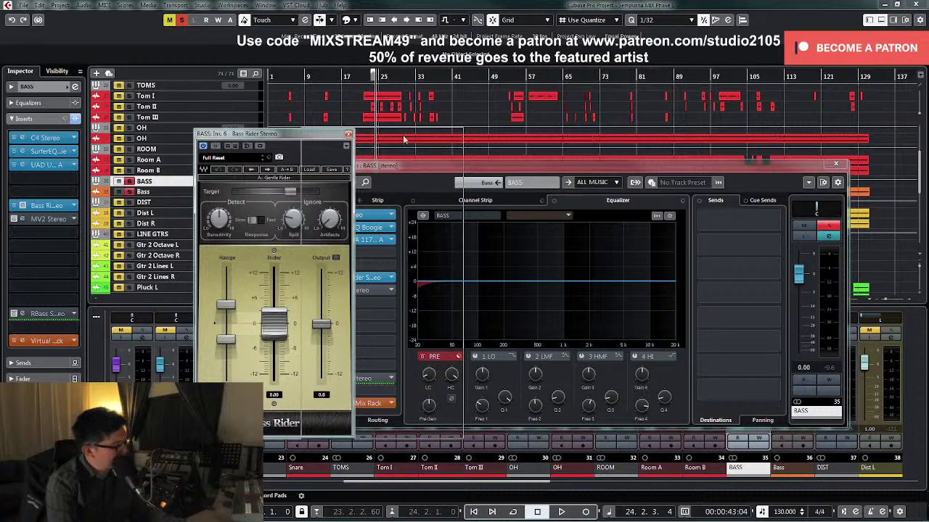
drag(296, 135, 652, 126)
drag(647, 185, 625, 185)
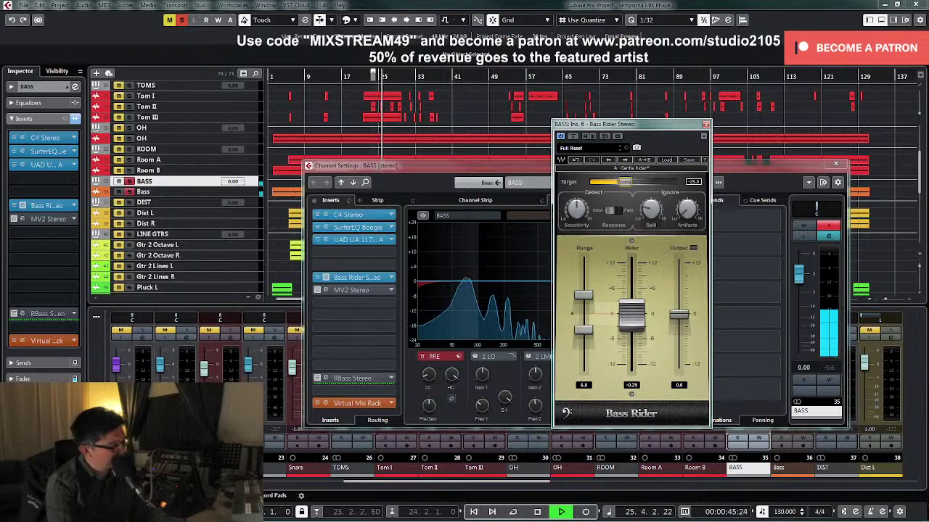
Step: Select the orange Bass audio track, enlarge its track height to inspect the waveform, and stop playback
click(257, 193)
key(z)
key(space)
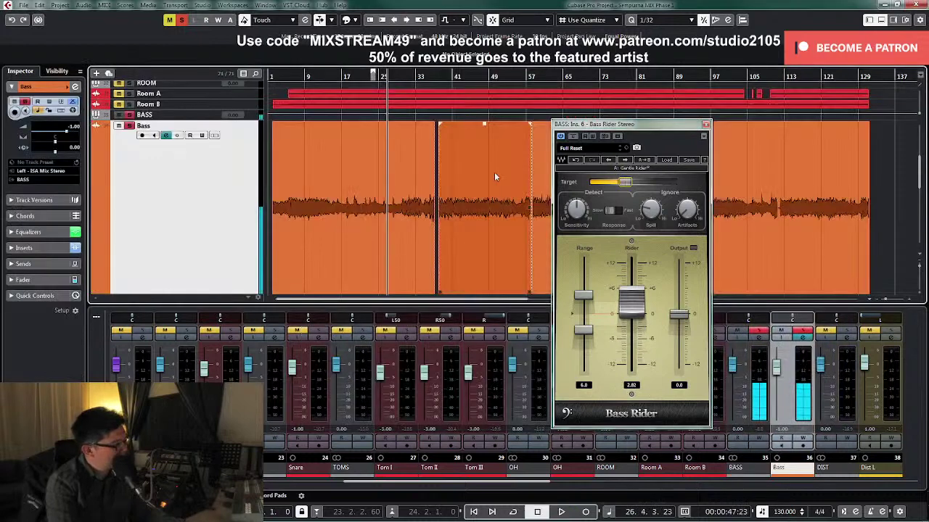
Step: Play the soloed bass from about bar 65 and lower the Bass Rider Target to -27.0
drag(636, 134, 397, 141)
click(553, 77)
key(space)
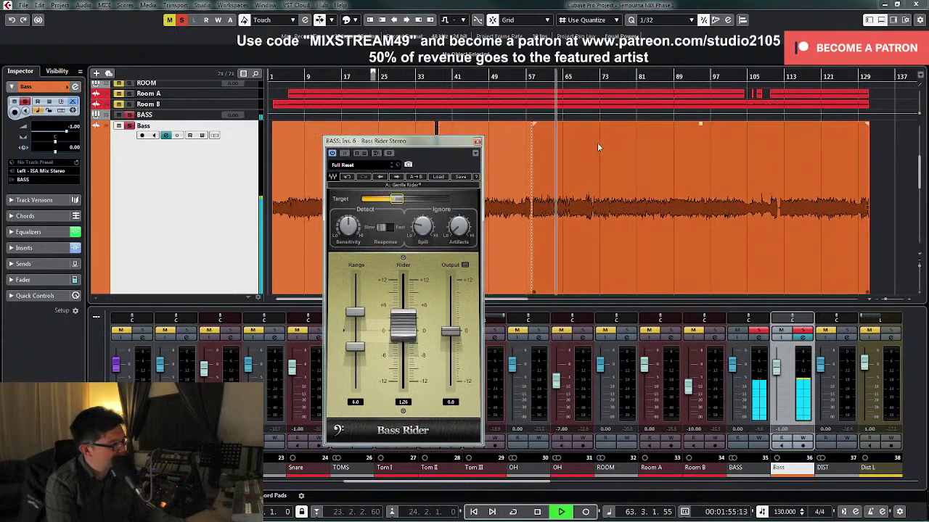
click(568, 77)
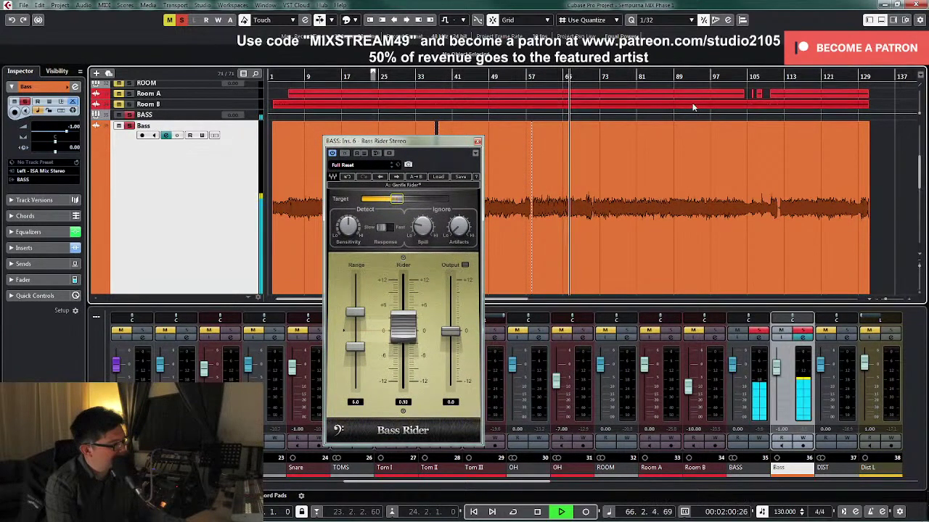
drag(396, 201, 391, 201)
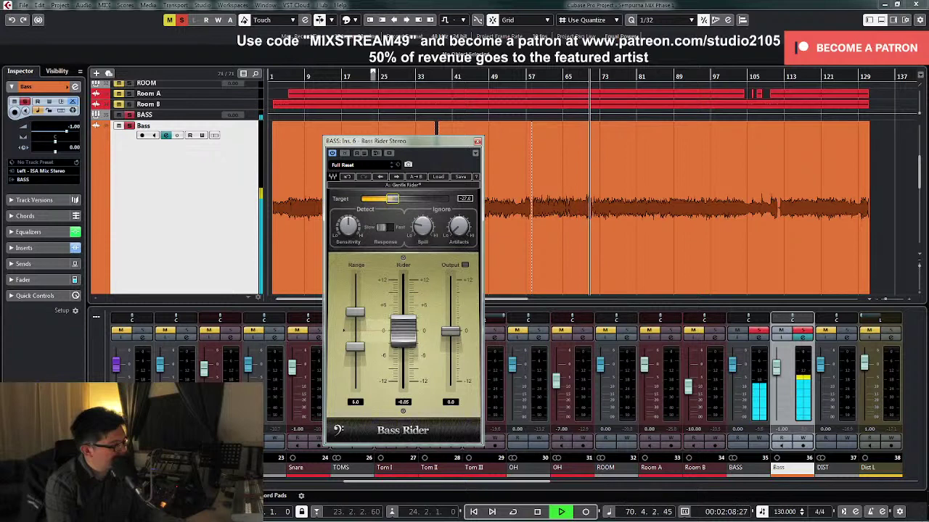
Step: Unsolo the bass and play it in the full mix while checking the Bass Rider fader's movement
click(477, 141)
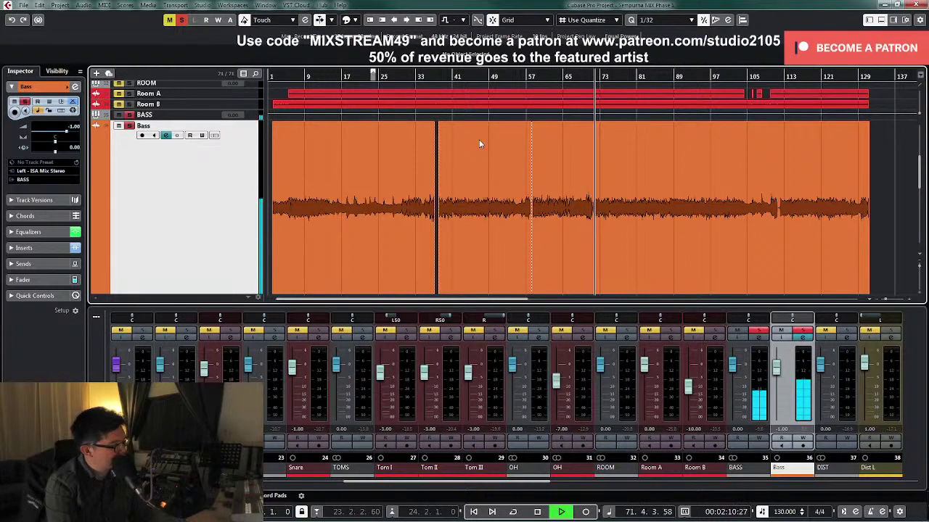
click(563, 221)
click(803, 331)
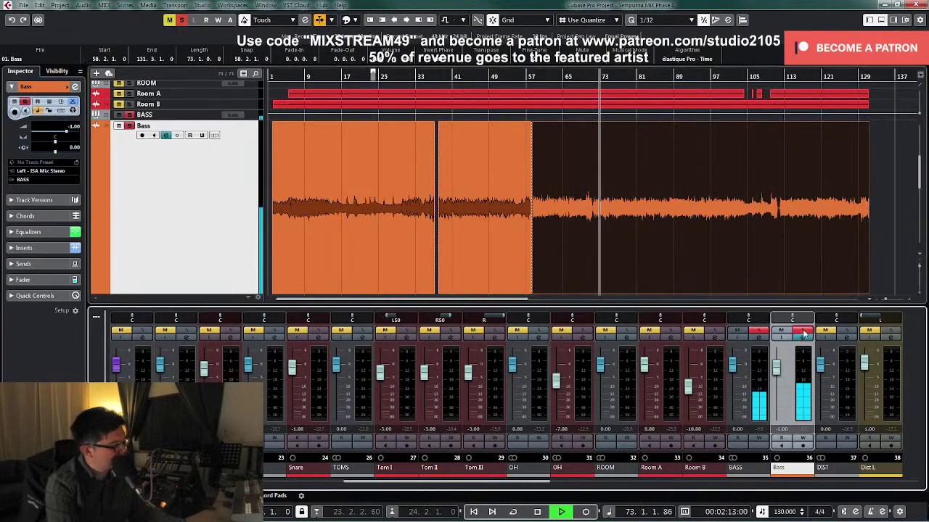
click(751, 331)
click(365, 279)
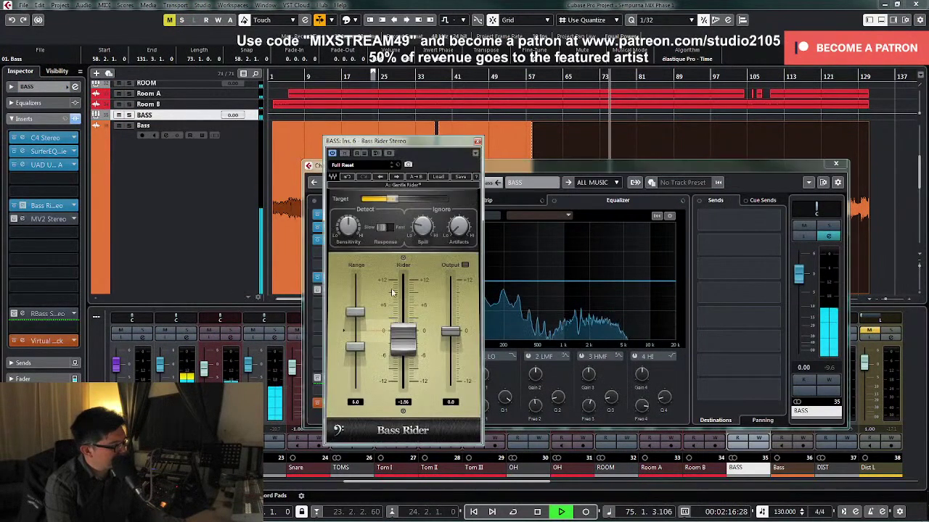
key(space)
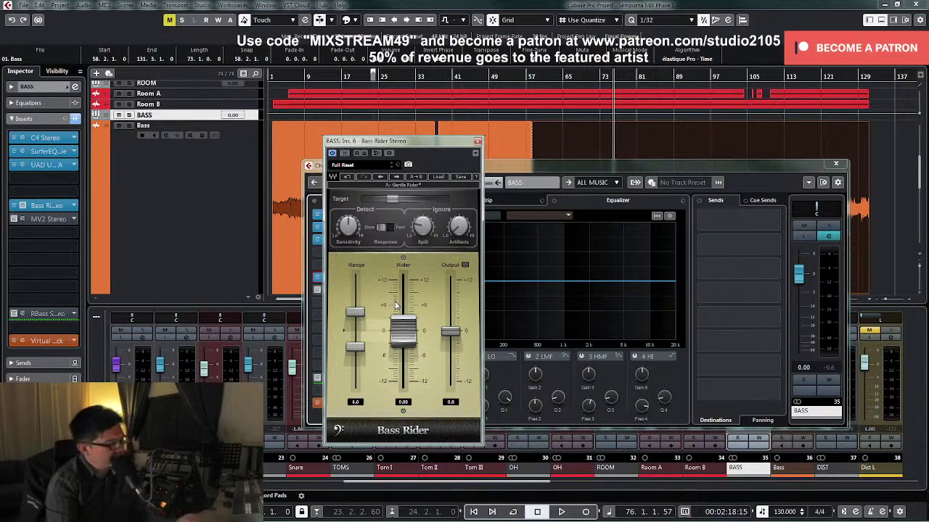
Step: Close Bass Rider, then enable the MV2 Stereo insert on the BASS channel and open it with the group soloed
click(477, 142)
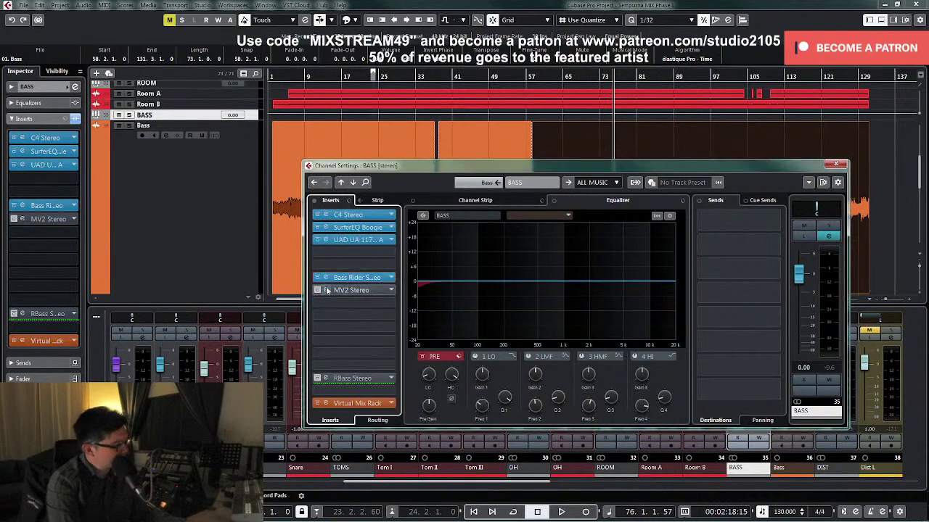
click(317, 290)
click(355, 289)
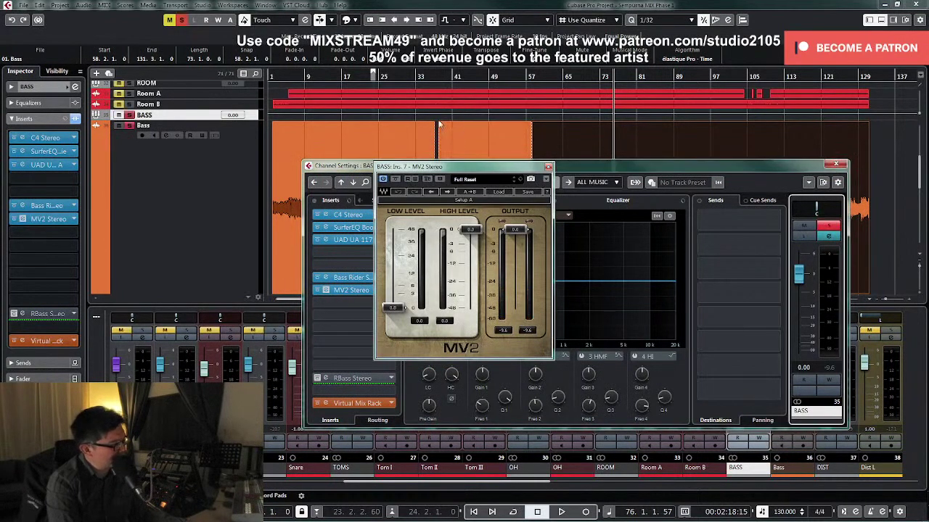
drag(587, 168, 632, 203)
Step: Play the soloed bass from about bar 64 and raise the MV2 Low Level to 7.9
click(561, 76)
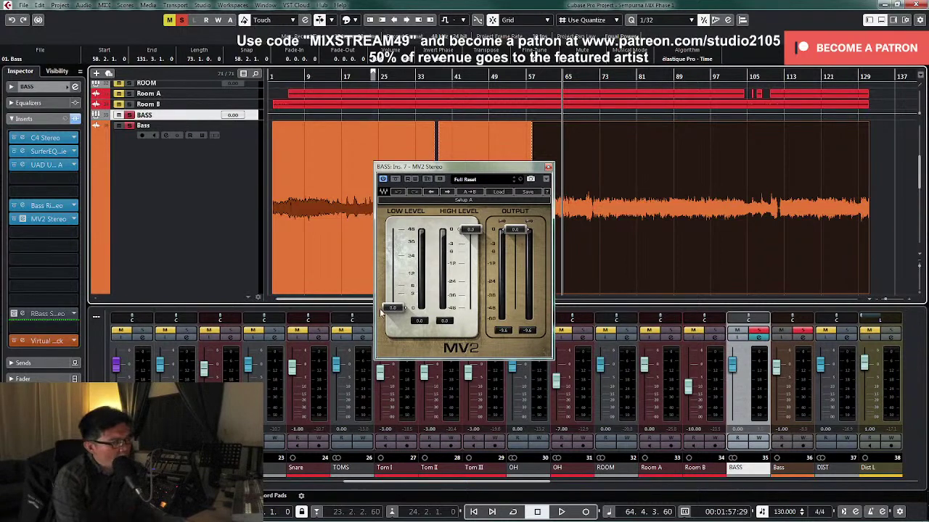
key(space)
drag(392, 308, 402, 280)
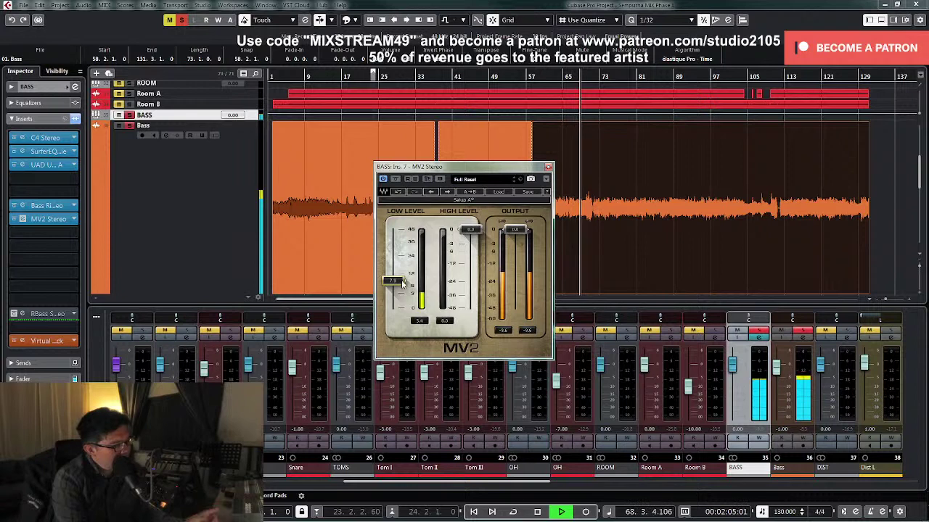
key(space)
key(space)
Step: Lower the MV2 Output to -3.0 during playback to compensate for the added level
drag(516, 234, 517, 237)
key(space)
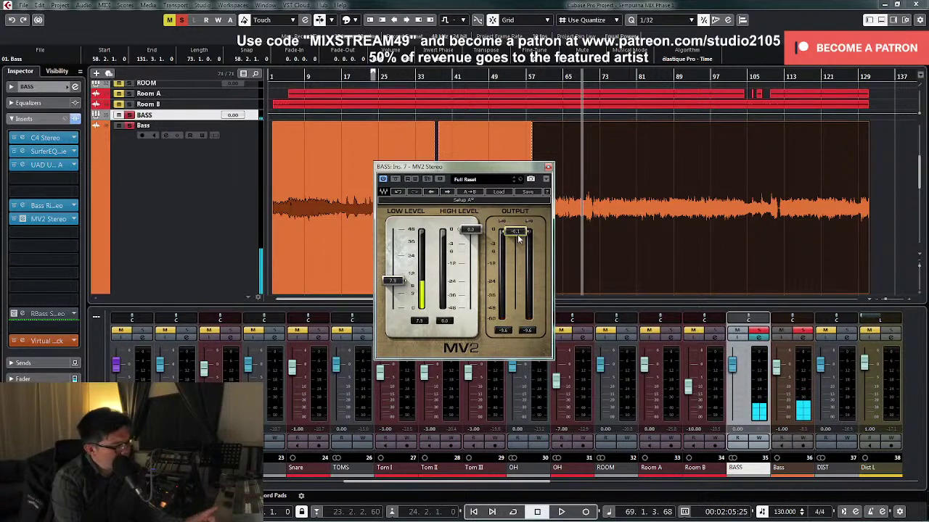
key(space)
drag(518, 235, 516, 245)
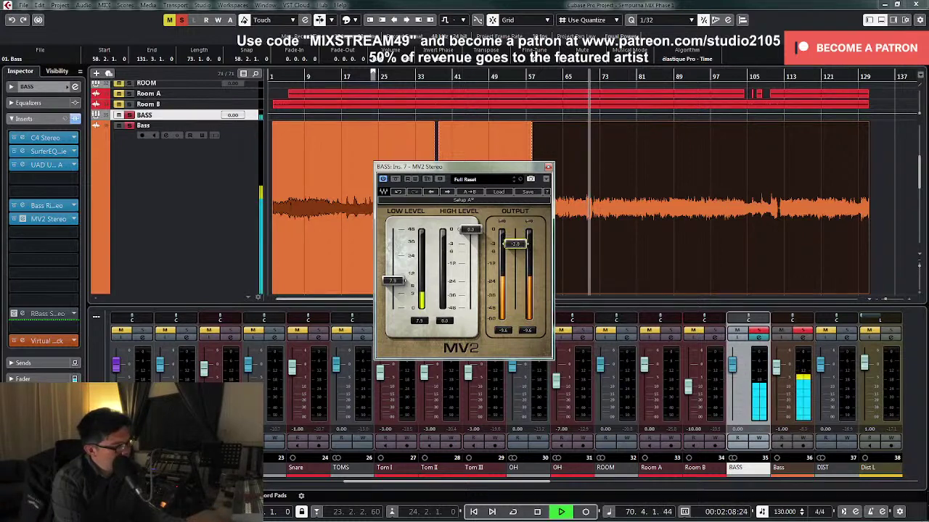
Step: Compare the bass with MV2 bypassed and engaged, close the plug-in, and unsolo BASS to hear the full mix
click(395, 180)
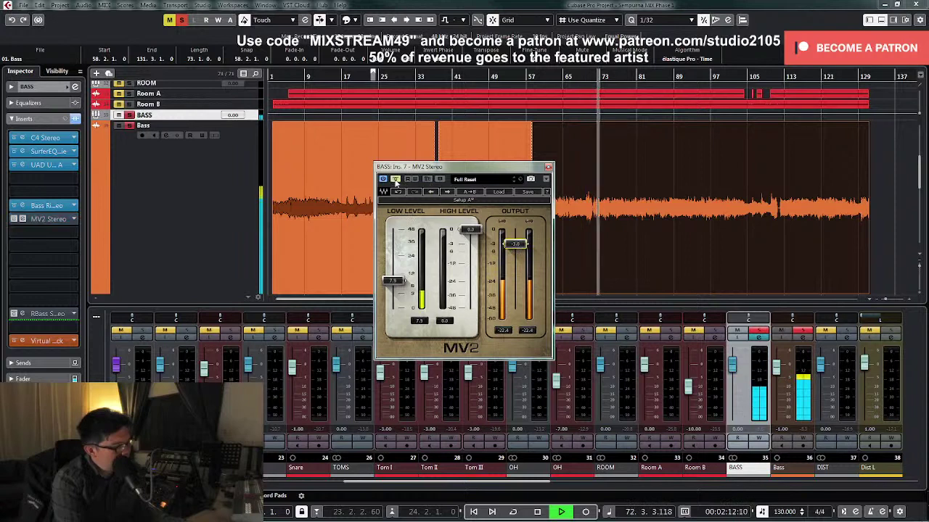
click(395, 180)
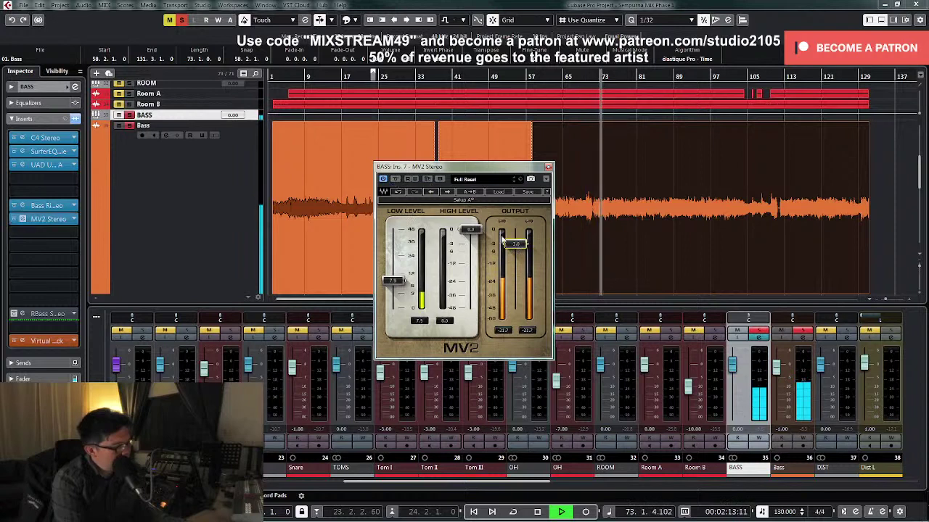
click(547, 167)
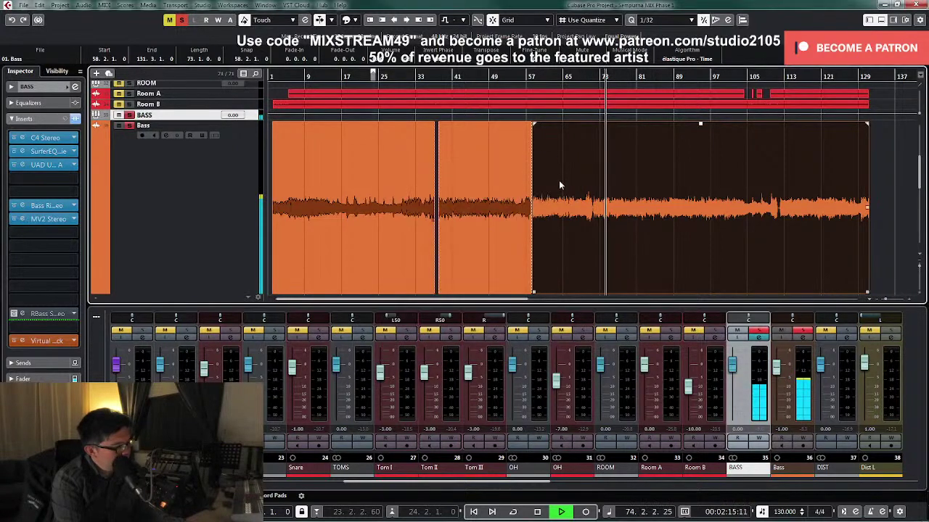
click(758, 337)
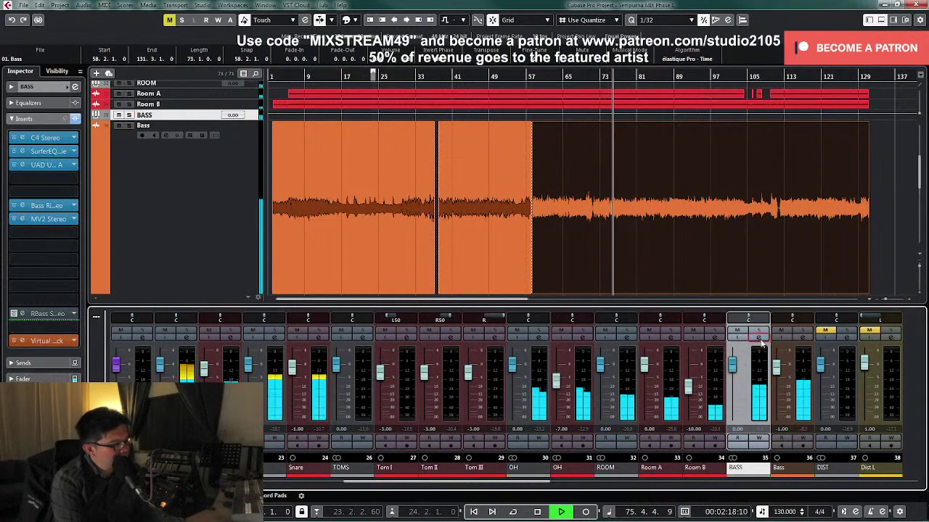
Step: In the Bass track's channel equalizer, enable the 2 LMF band with a Q of 12.0, solo the track, and stop playback
click(803, 338)
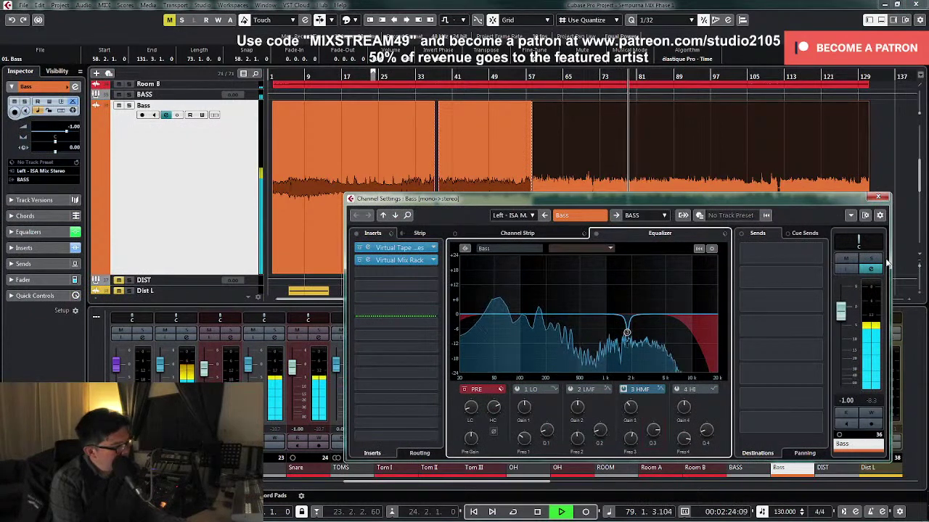
click(570, 390)
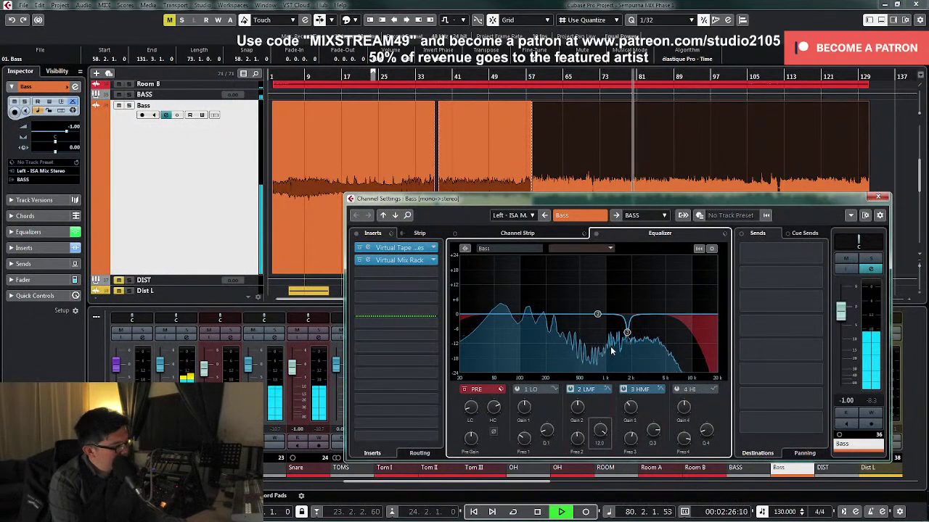
click(871, 258)
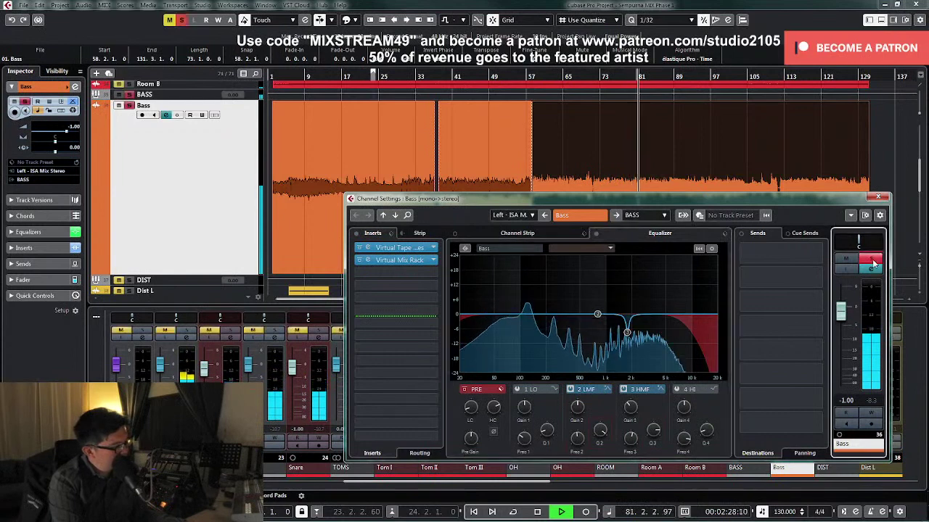
mouse_move(599, 317)
key(space)
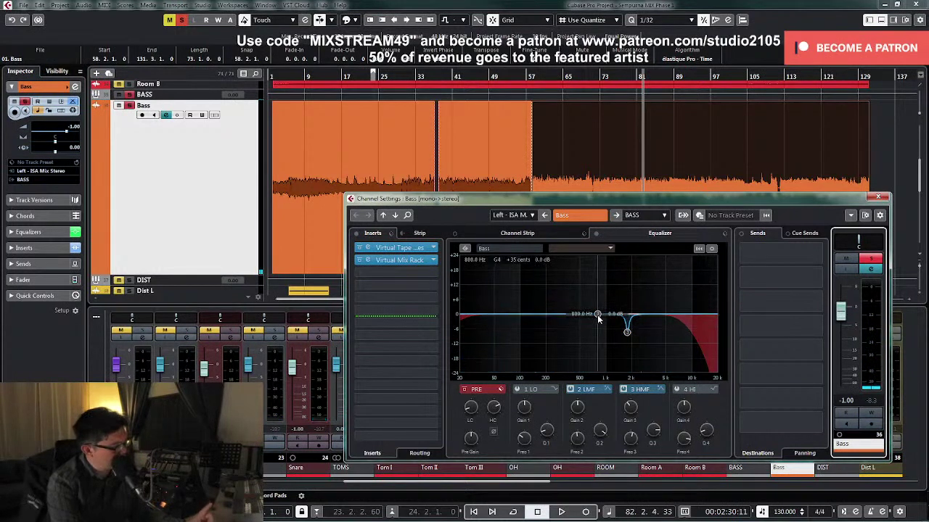
Step: While playing the soloed bass, place a narrow 2 LMF cut just below 1 kHz and lower the channel's high-cut frequency
key(space)
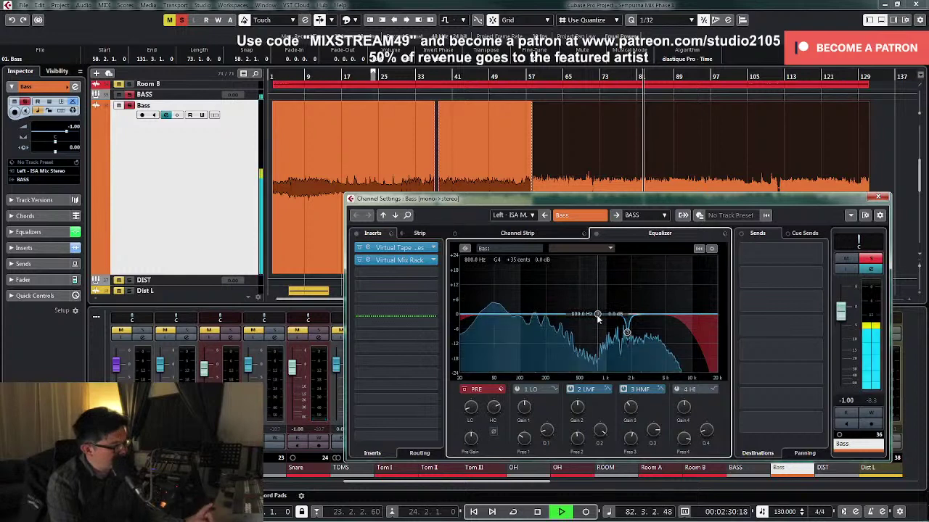
drag(597, 314, 602, 261)
key(space)
drag(579, 405, 578, 437)
key(space)
mouse_move(493, 408)
mouse_down()
mouse_move(495, 420)
mouse_move(498, 409)
mouse_up()
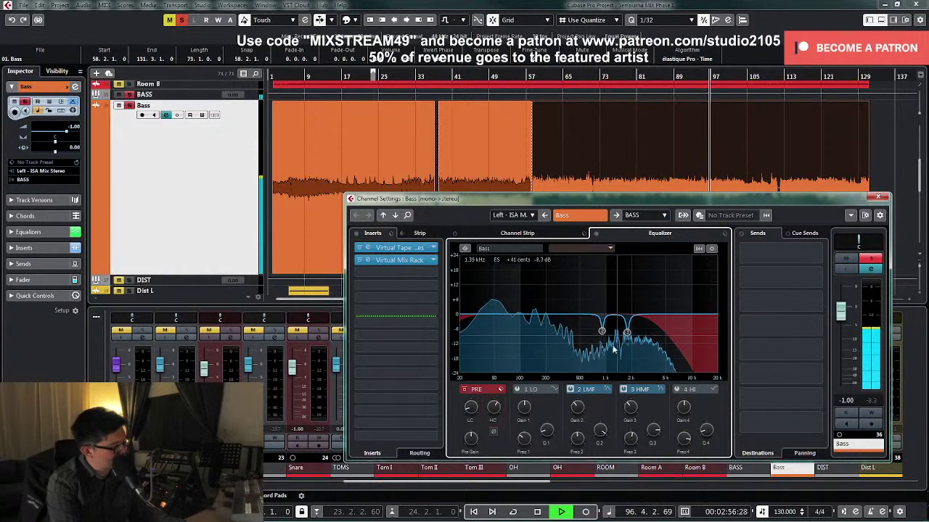
Step: Try a Parametric II boost of about 7.9 dB at 185 Hz on the 1 LO band, and switch the band off again
click(518, 389)
click(551, 389)
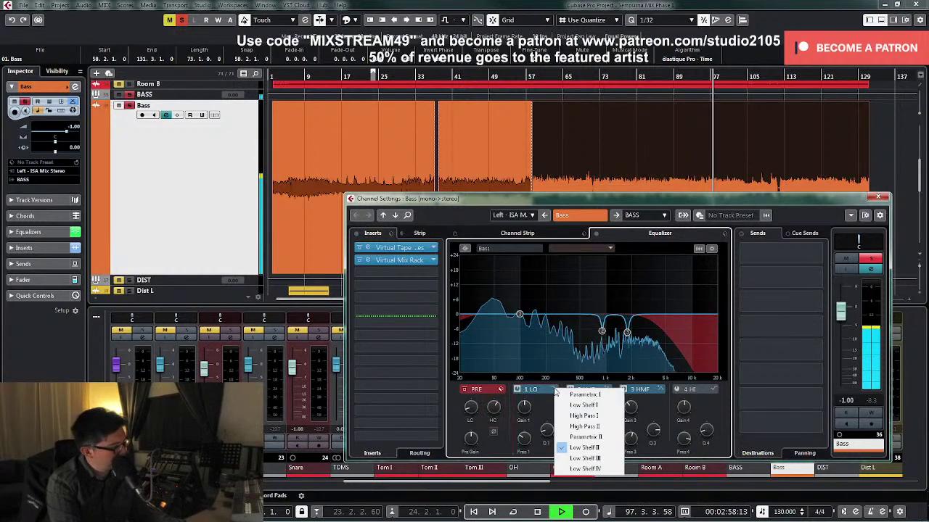
click(584, 437)
drag(519, 314, 544, 299)
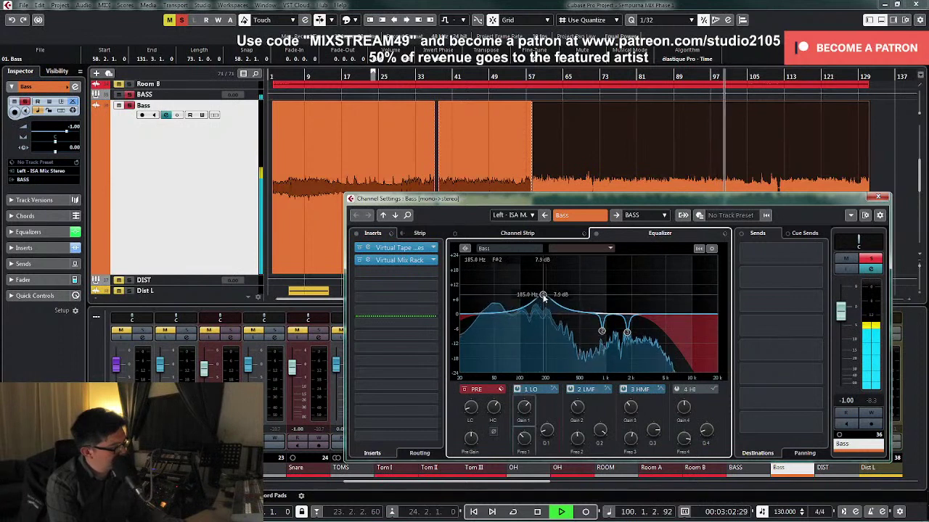
click(517, 390)
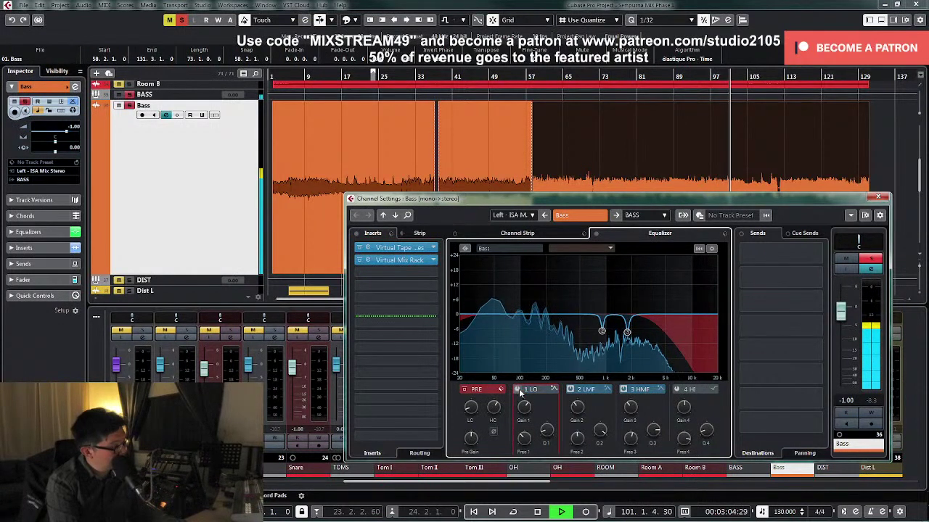
Step: In the Bass track's Virtual Mix Rack, set the FG-S LF frequency to 172 Hz, adjust the LF gain, and close the plug-in
click(415, 263)
key(space)
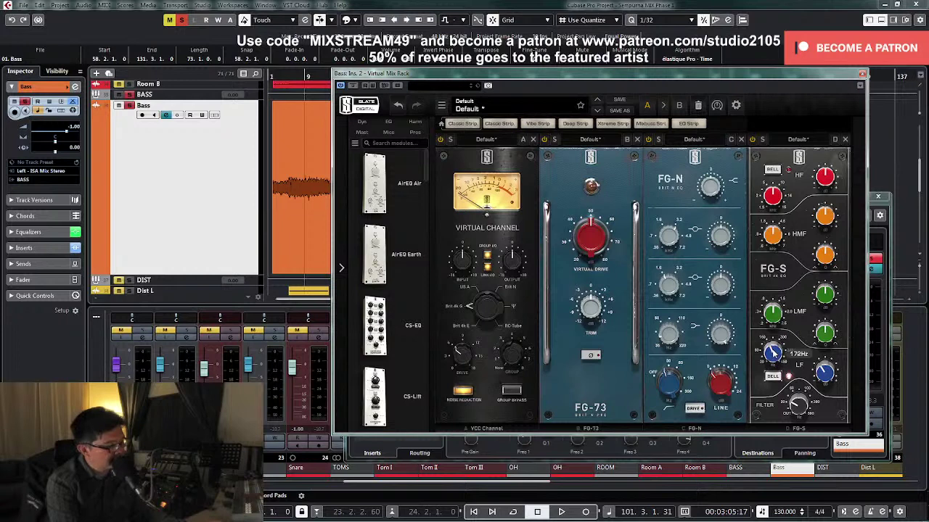
key(space)
mouse_move(824, 371)
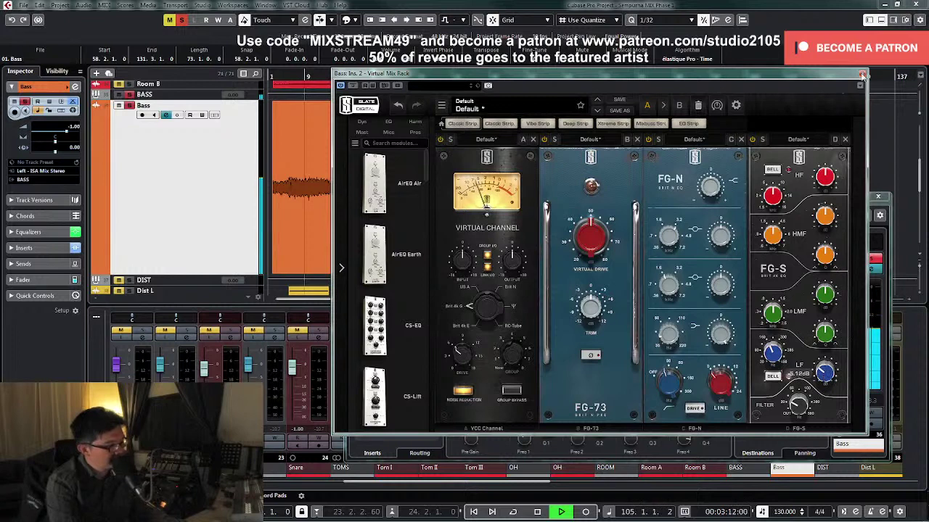
click(862, 75)
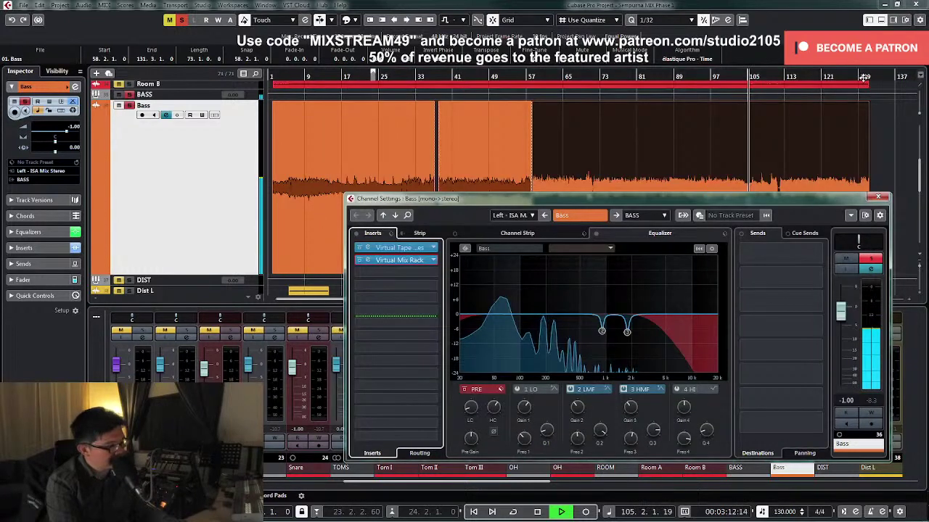
Step: Unsolo the Bass track, close its channel settings, and listen to the full mix before stopping playback
click(867, 260)
click(878, 197)
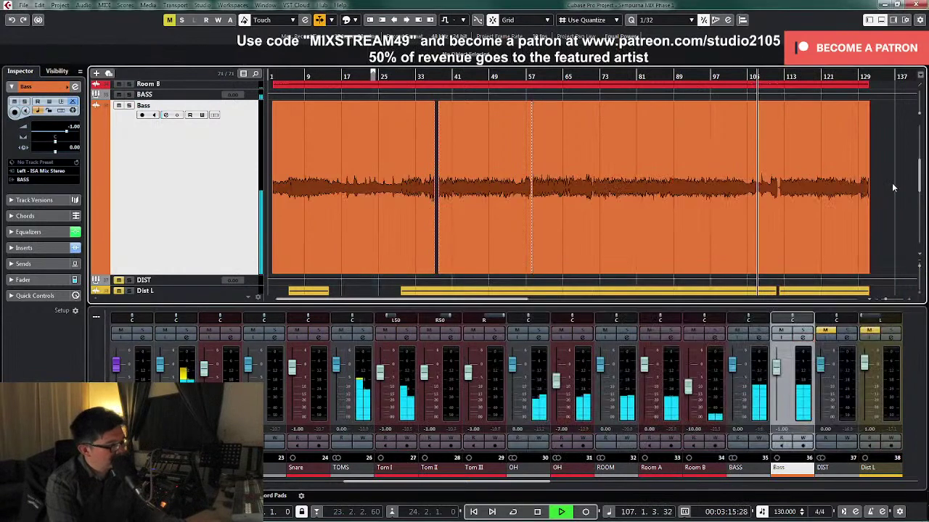
key(z)
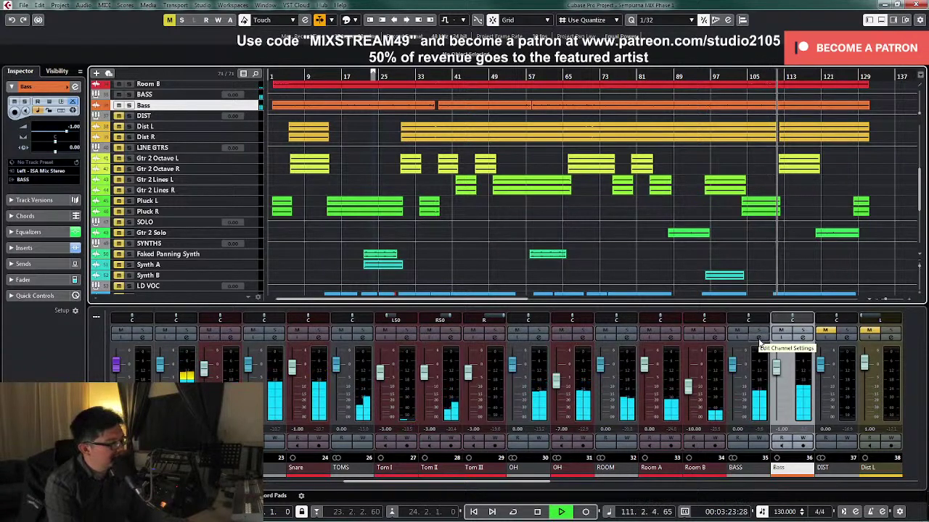
key(space)
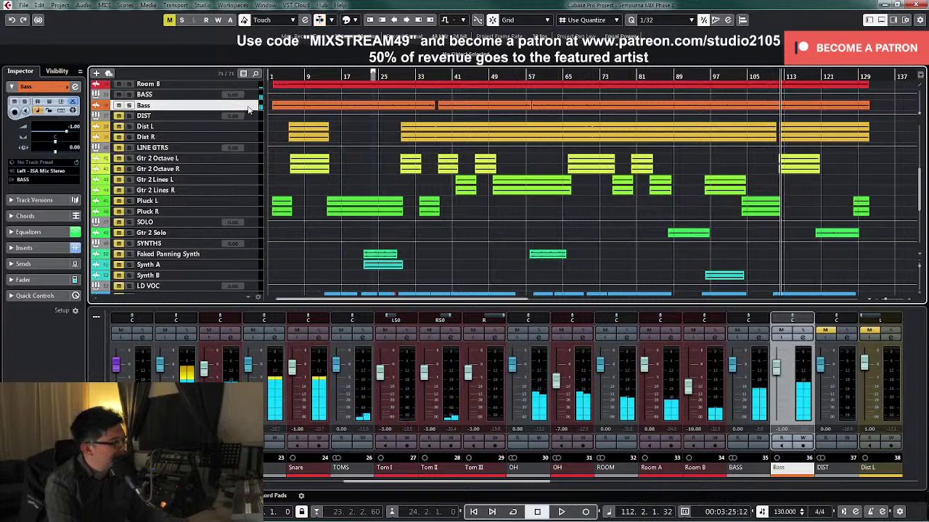
Step: Split the Bass event at 111.2.1.0, where the bass stops before the final section
key(z)
click(769, 74)
key(h)
scroll(784, 193, up, 4)
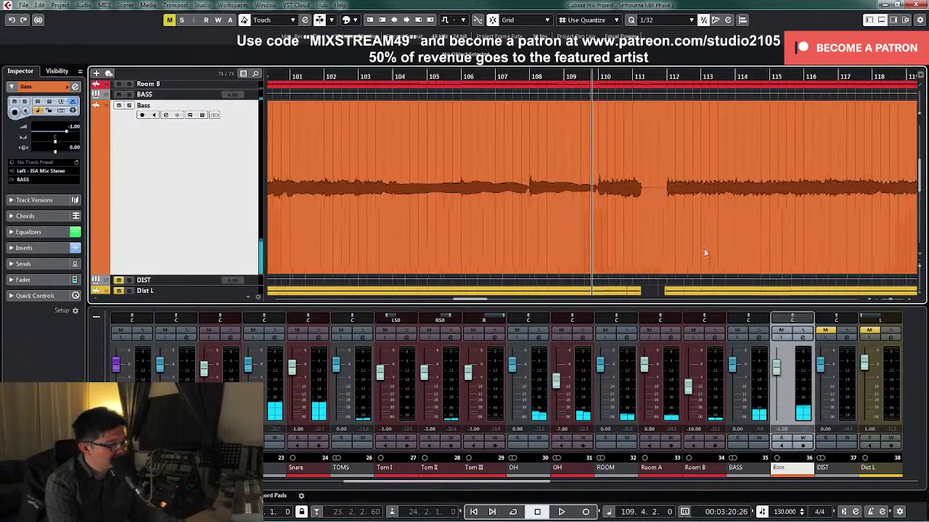
right_click(778, 222)
click(811, 219)
key(h)
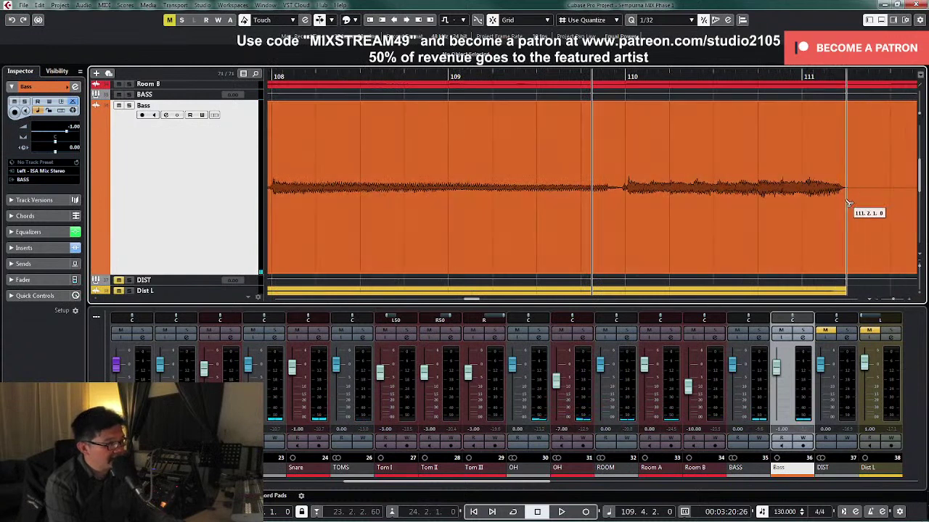
click(846, 201)
right_click(846, 201)
click(846, 201)
Step: Add a short fade-out at the end of the Bass event before the new split
click(842, 110)
drag(843, 103, 841, 102)
click(885, 196)
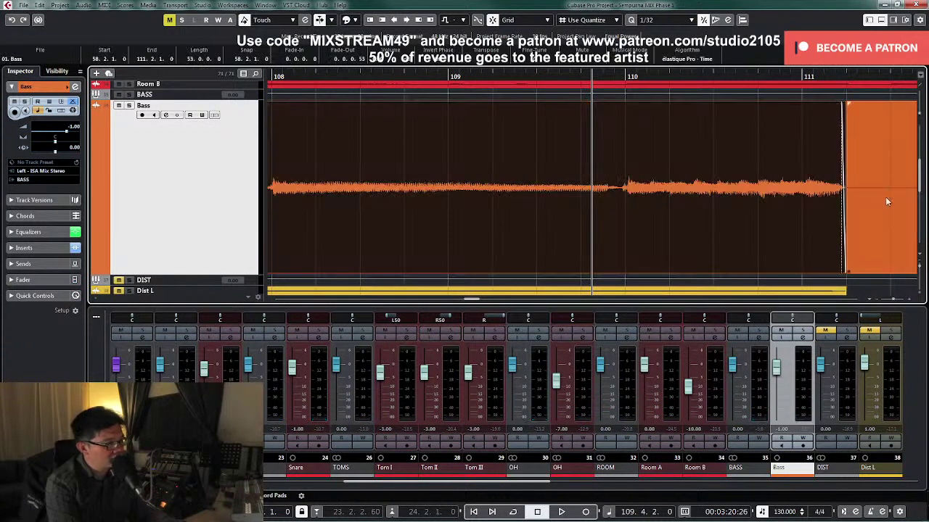
Step: Trim the start of the Bass event after the split to bar 112, removing the silent part
key(g)
key(g)
key(g)
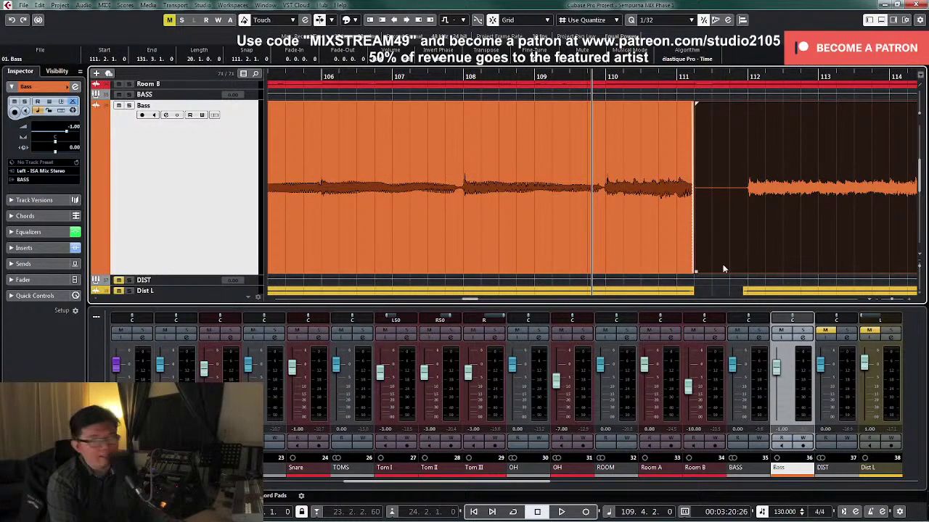
drag(698, 273, 750, 270)
click(731, 229)
Step: Select the Bass event ending at 111.2.1.0 and readjust its short fade-out during playback
click(686, 179)
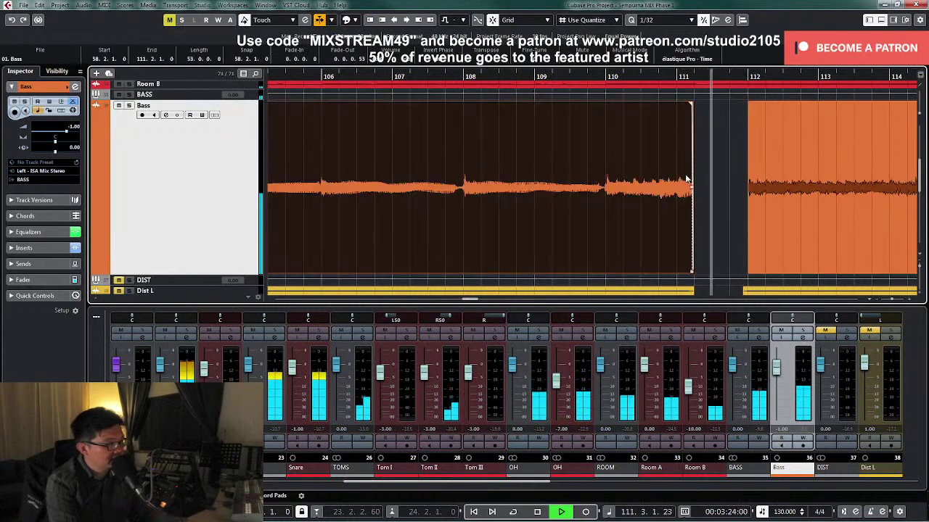
drag(688, 102, 694, 103)
click(722, 123)
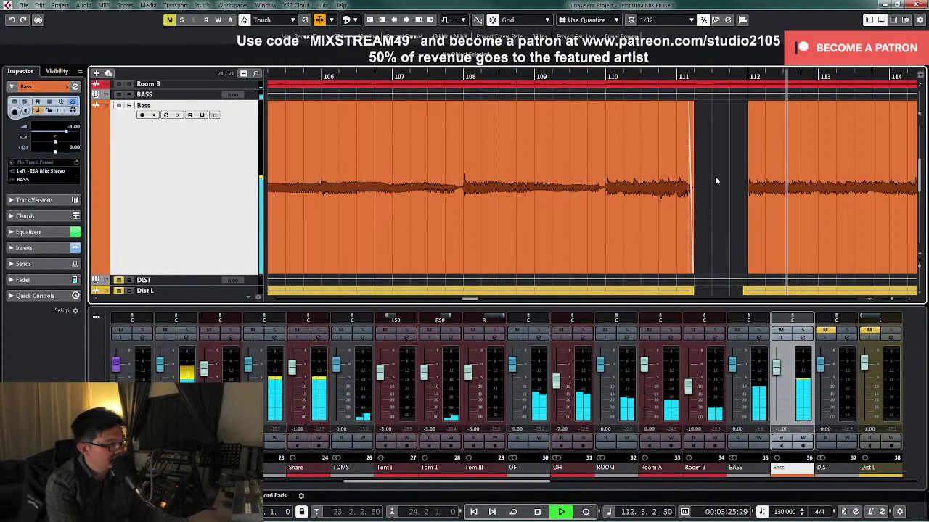
Step: Stop playback and examine the event edges on the Bass track around bars 29 to 69
key(shift+f)
key(space)
key(g)
key(g)
key(g)
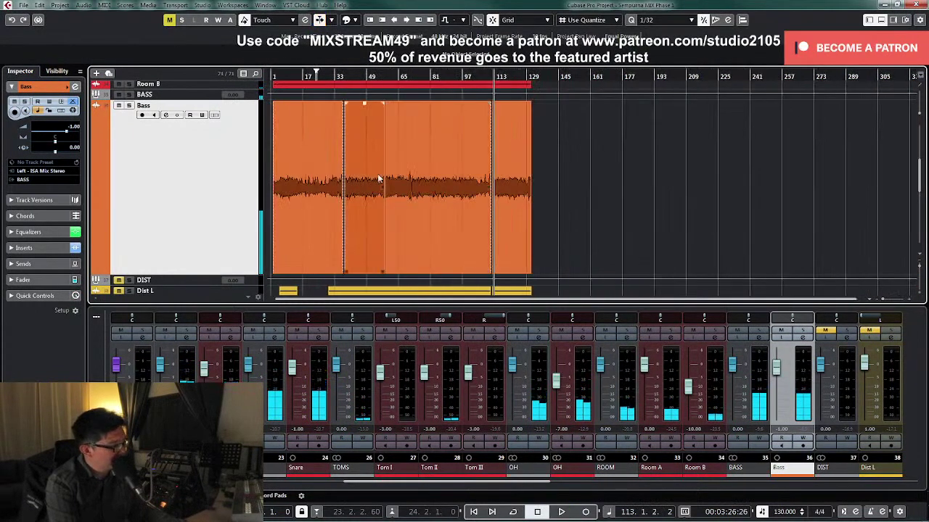
click(367, 77)
key(h)
key(h)
key(h)
key(h)
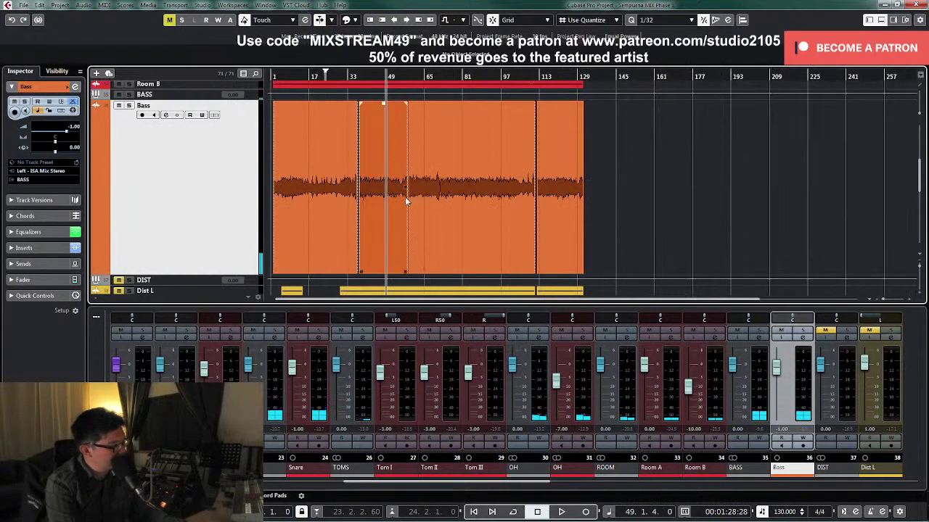
click(761, 208)
key(g)
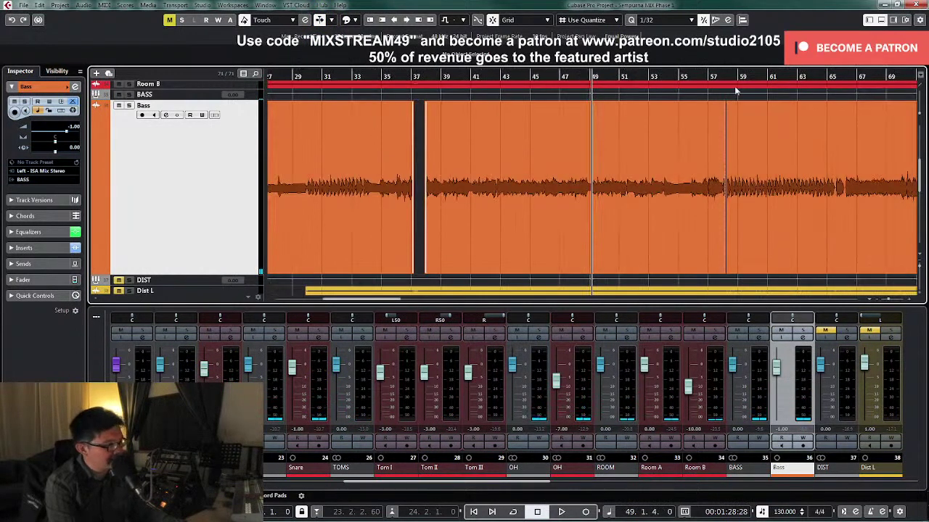
key(g)
key(g)
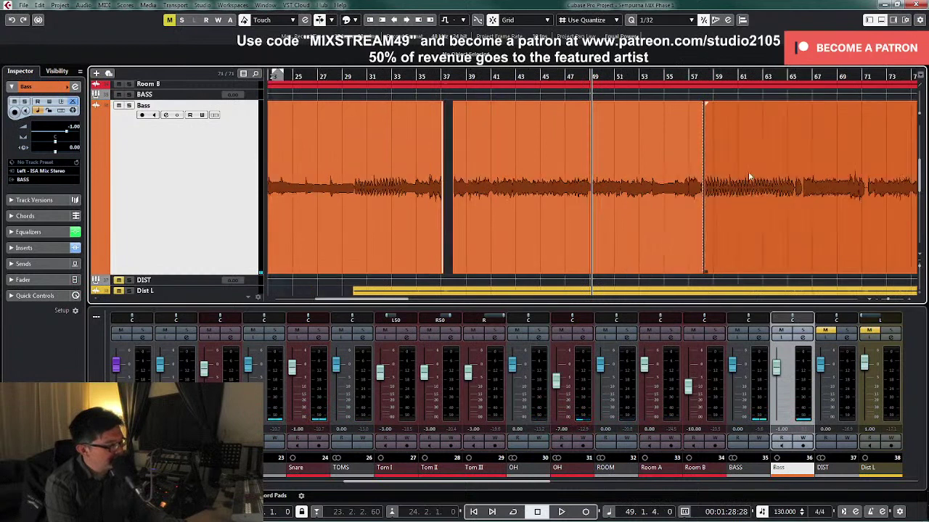
Step: Unmute DIST, Dist L and Dist R, select both distorted guitar tracks, and enlarge them in the full project view
key(z)
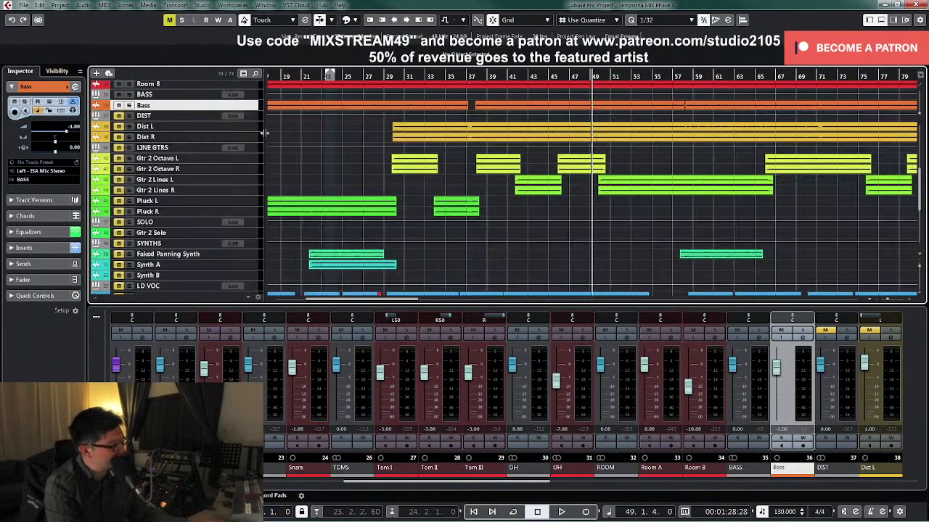
key(shift+f)
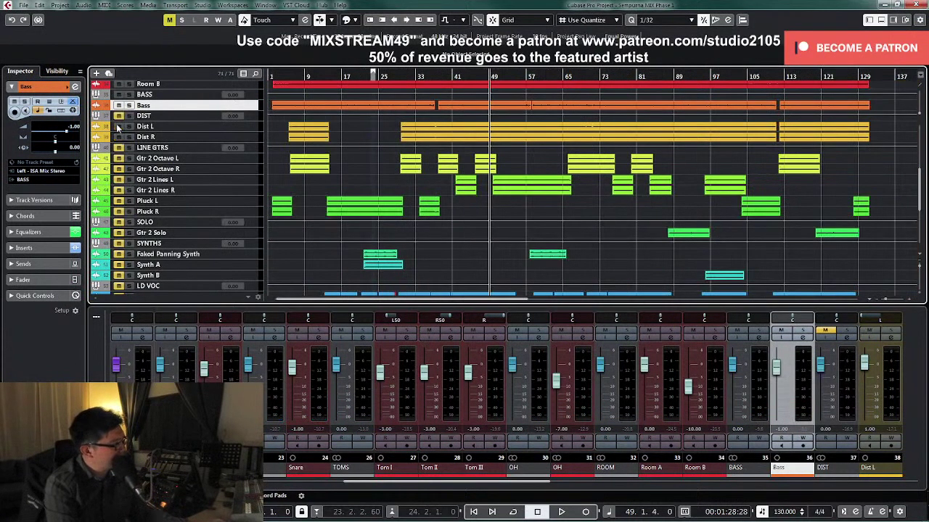
click(246, 137)
shift+click(246, 127)
drag(248, 131, 243, 200)
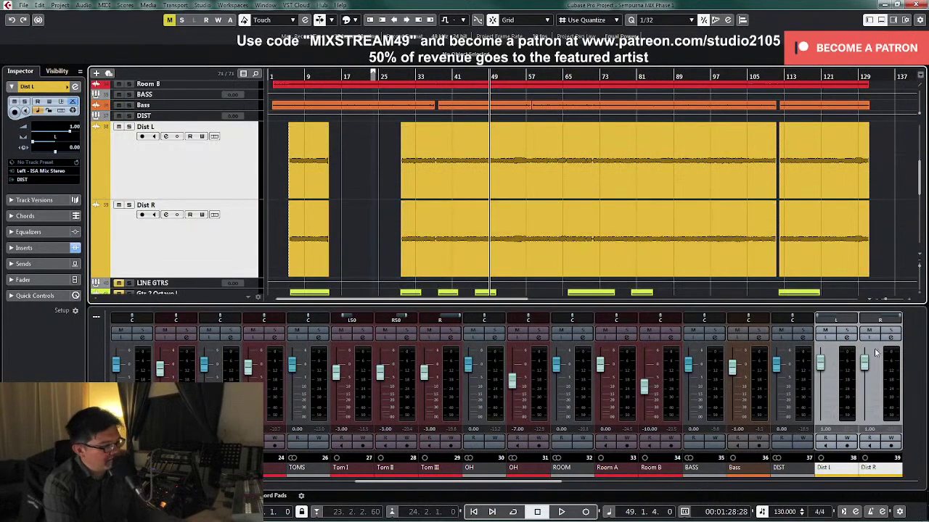
Step: Reset the Dist L and Dist R faders to 0.00 and play the mix from about bar 3
click(280, 76)
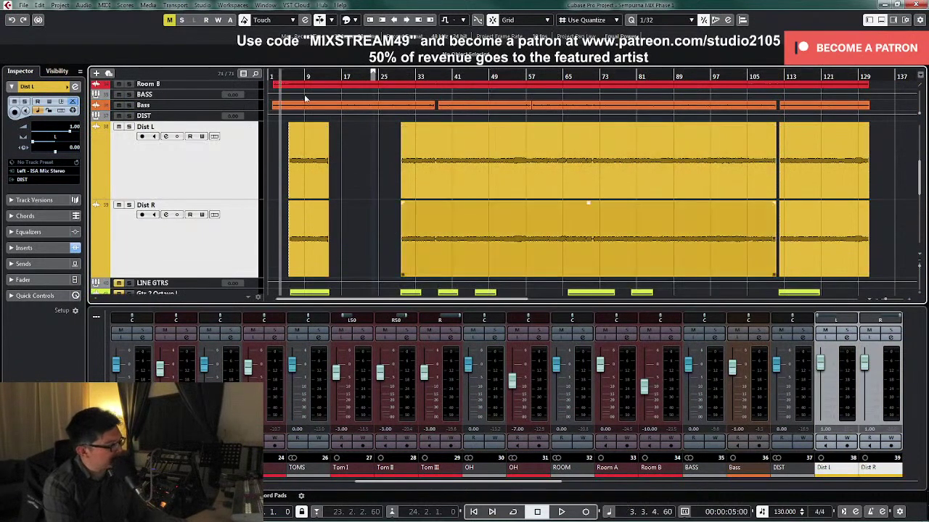
click(849, 392)
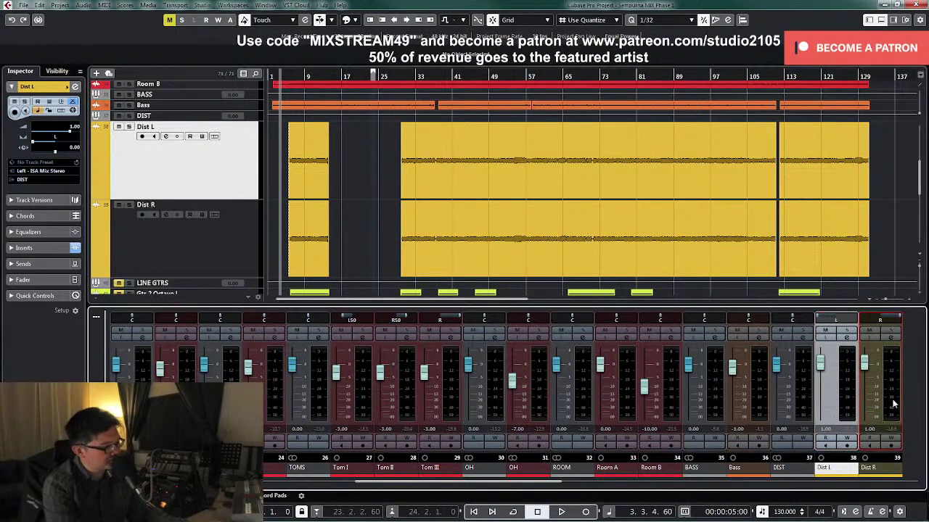
shift+click(893, 403)
ctrl+click(820, 364)
click(867, 404)
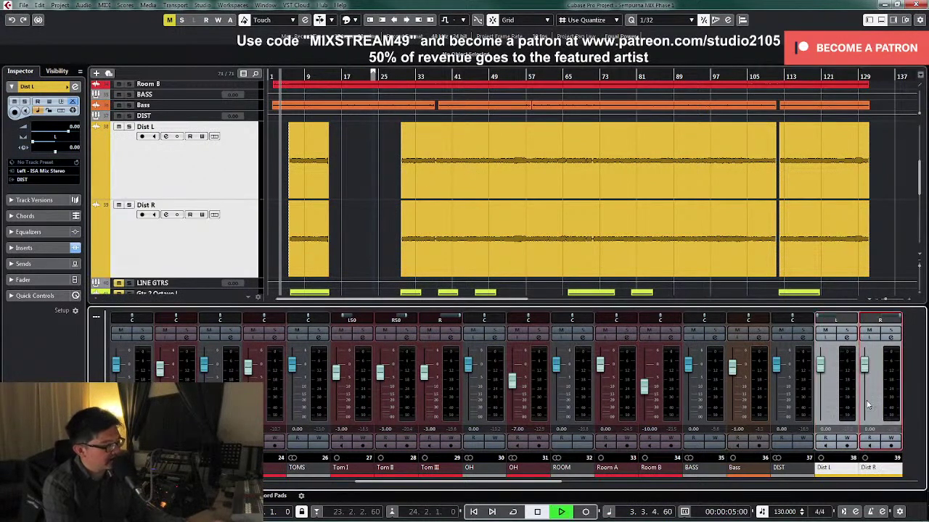
click(853, 411)
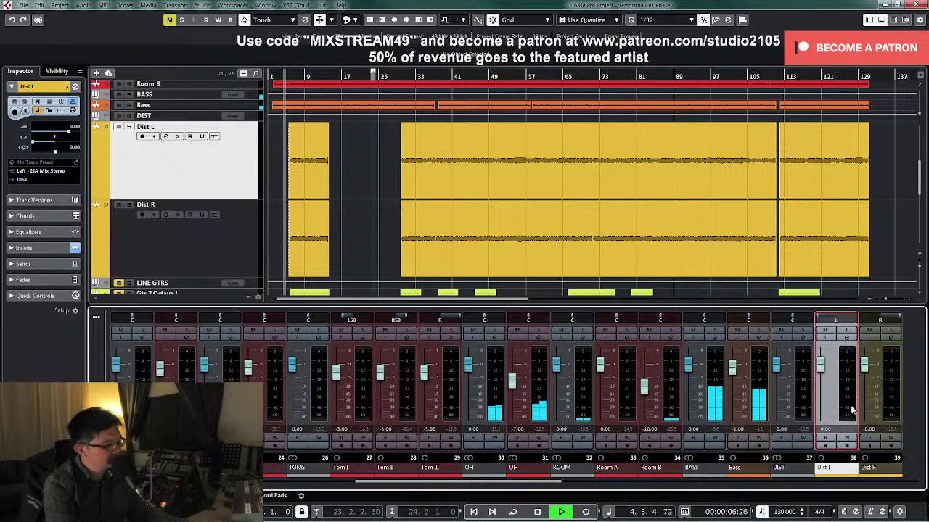
ctrl+click(890, 412)
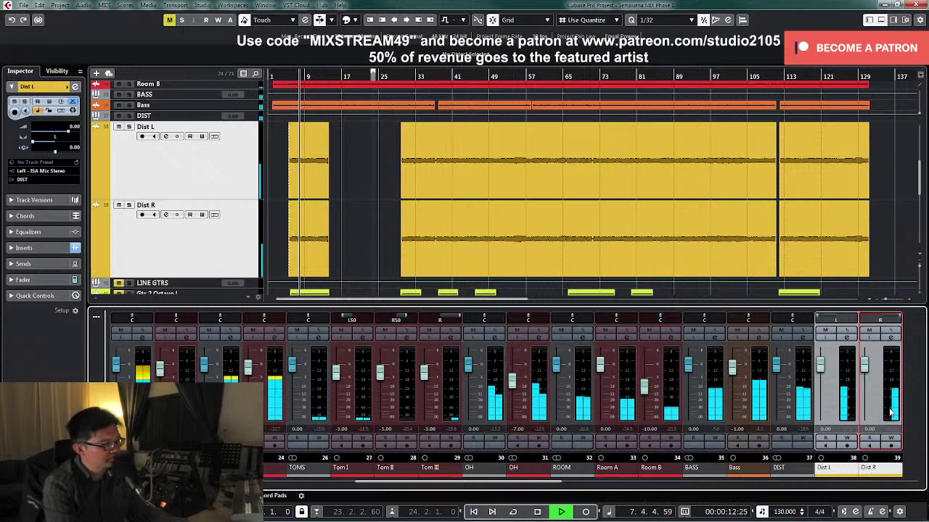
Step: Shrink the Dist tracks, open the DIST group's channel settings, solo the group, and stop playback
click(199, 185)
key(z)
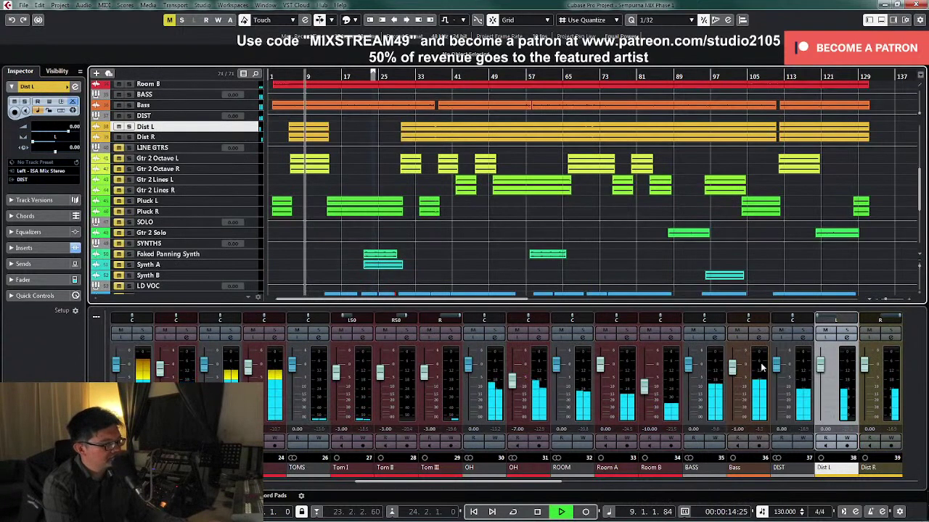
click(802, 337)
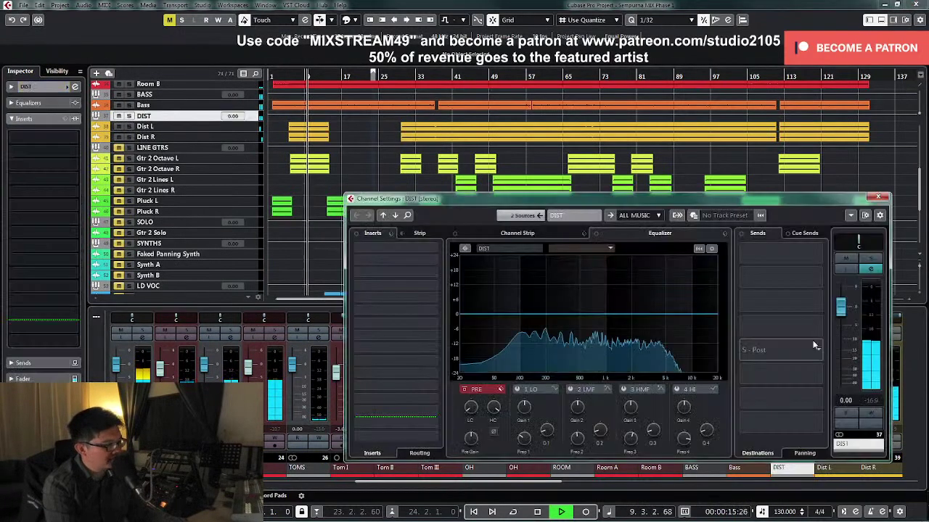
click(870, 259)
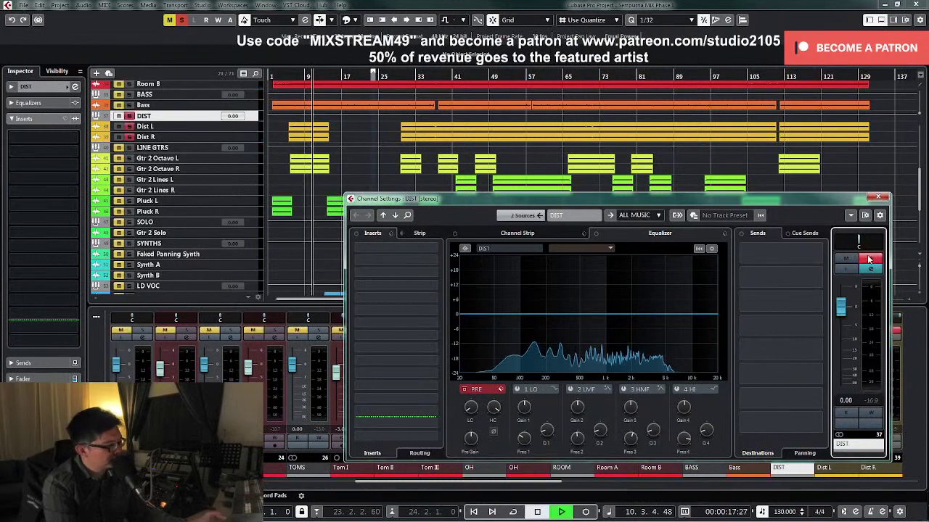
key(space)
Step: Enlarge Dist L and Dist R, select their first events, and loop playback over that range from its start
click(252, 130)
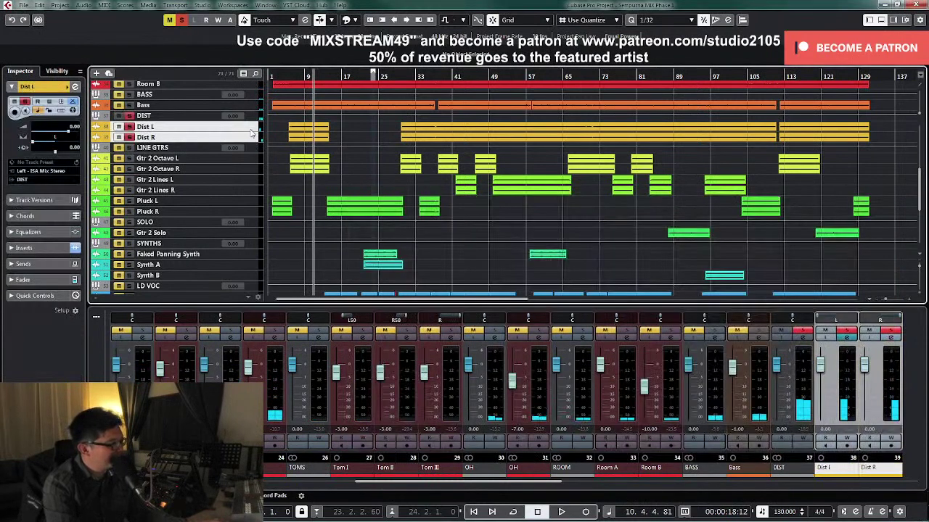
drag(252, 132, 243, 172)
drag(352, 161, 287, 200)
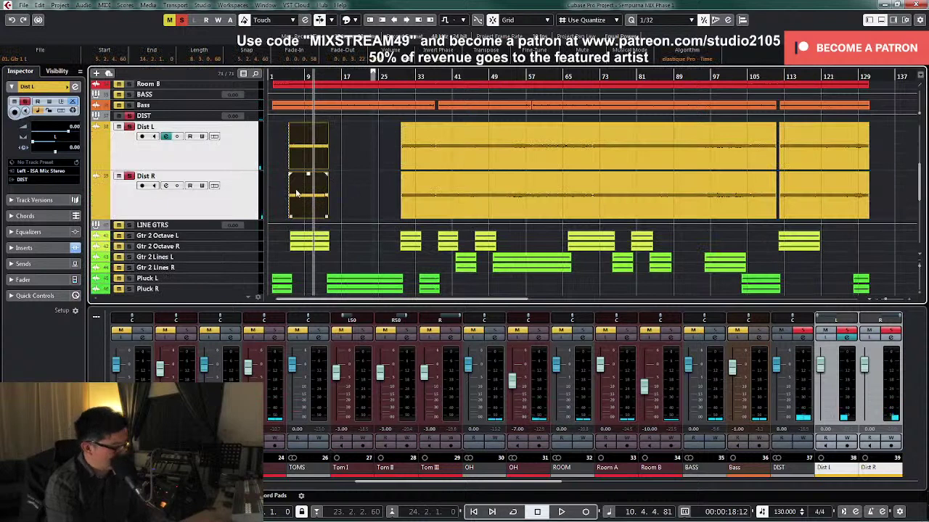
key(p)
key(/)
key(l)
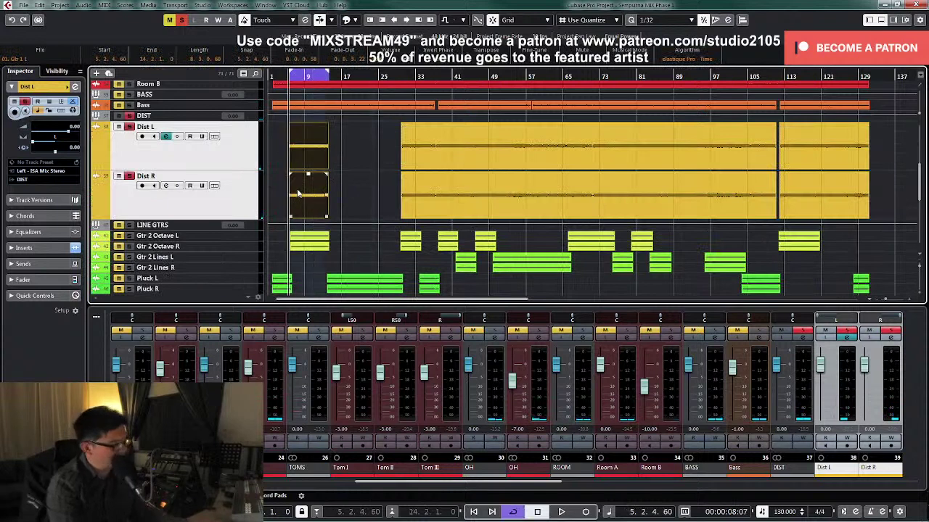
Step: Insert the Tokyo Dawn Labs TDR Nova equalizer on the DIST group channel
click(801, 338)
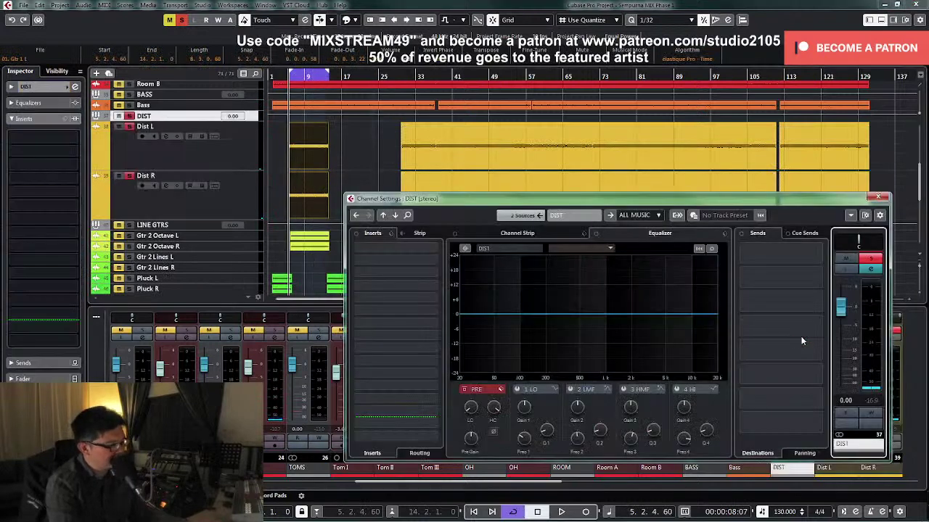
click(431, 264)
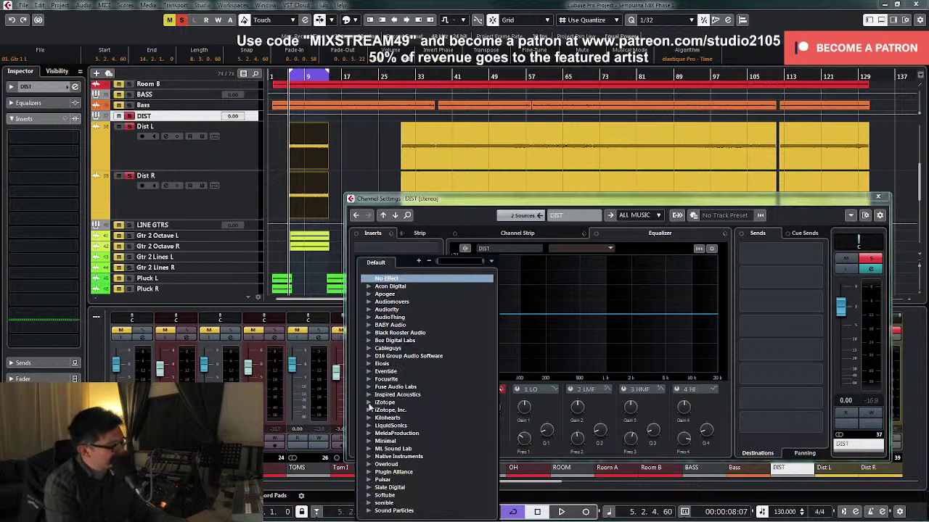
scroll(401, 390, down, 4)
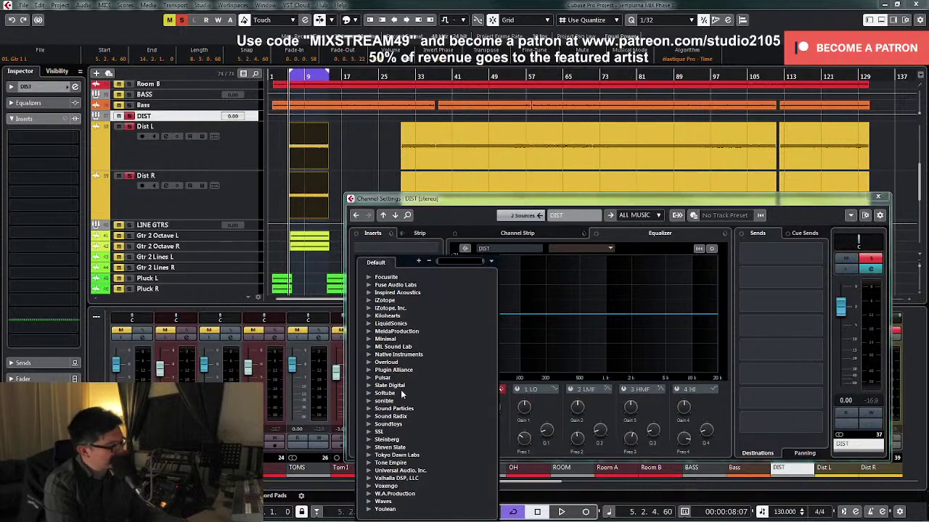
click(369, 457)
click(378, 464)
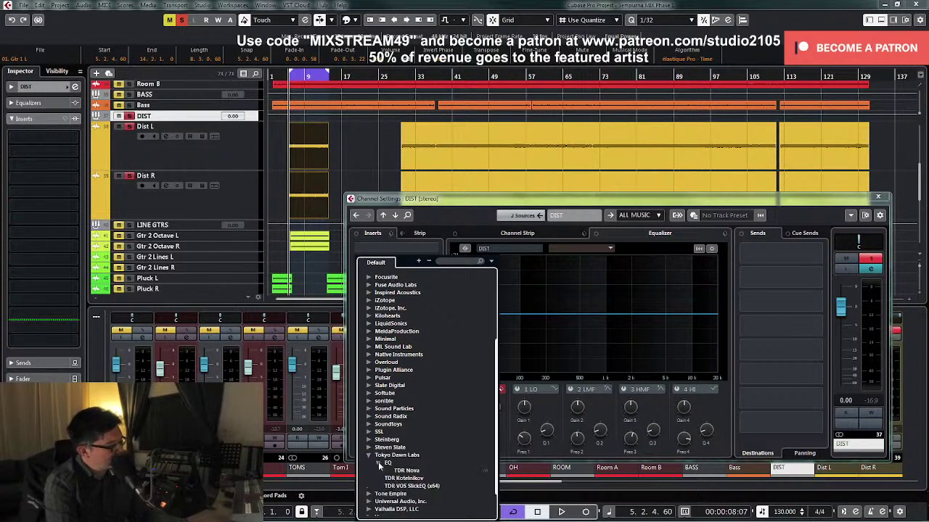
click(408, 471)
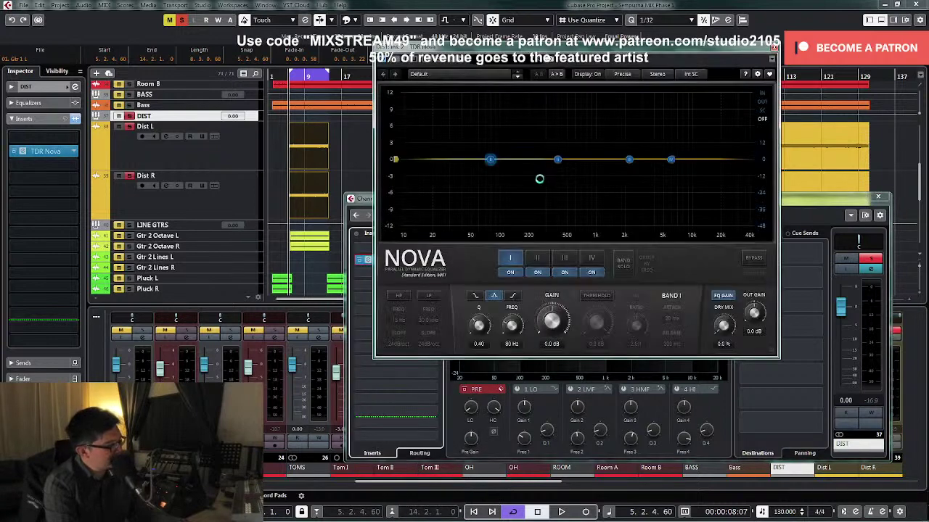
Step: During playback, enable TDR Nova's high-pass filter with a 24 dB/oct slope and set its frequency to 52 Hz
key(space)
click(400, 296)
click(398, 343)
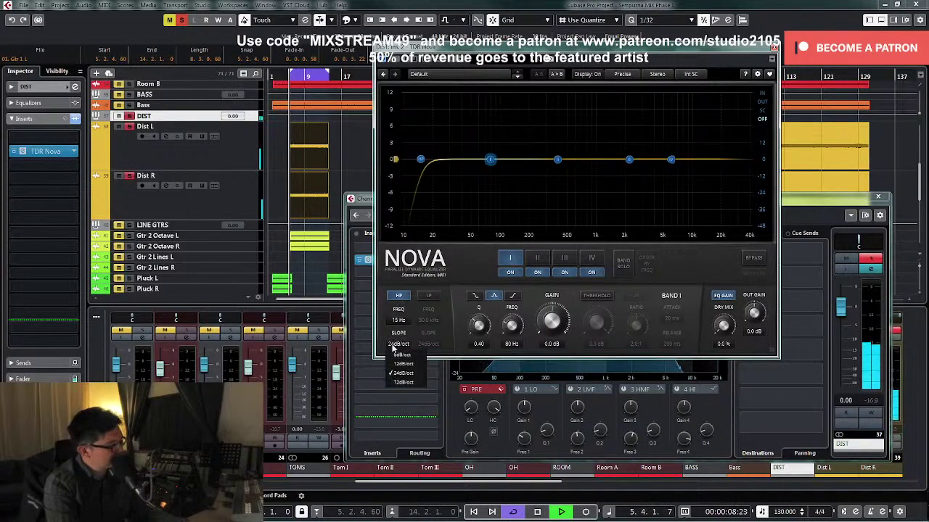
click(403, 373)
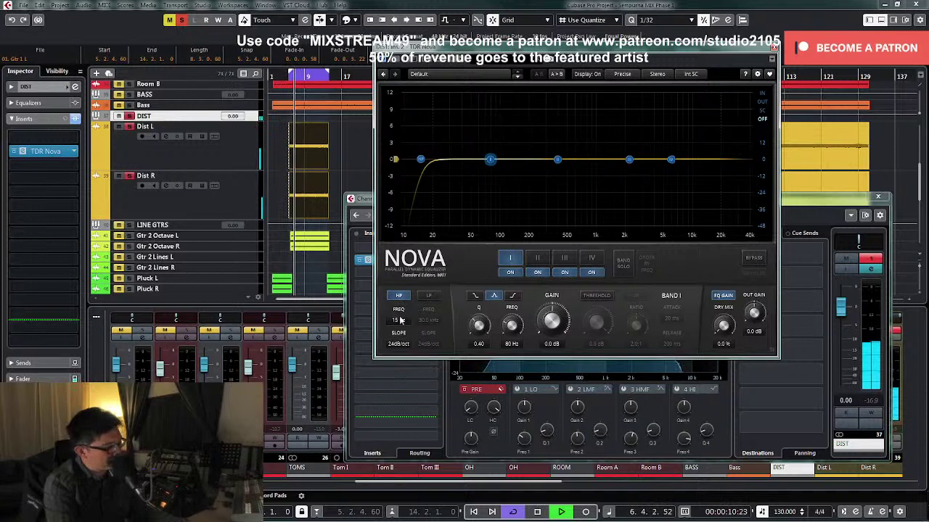
drag(398, 320, 398, 295)
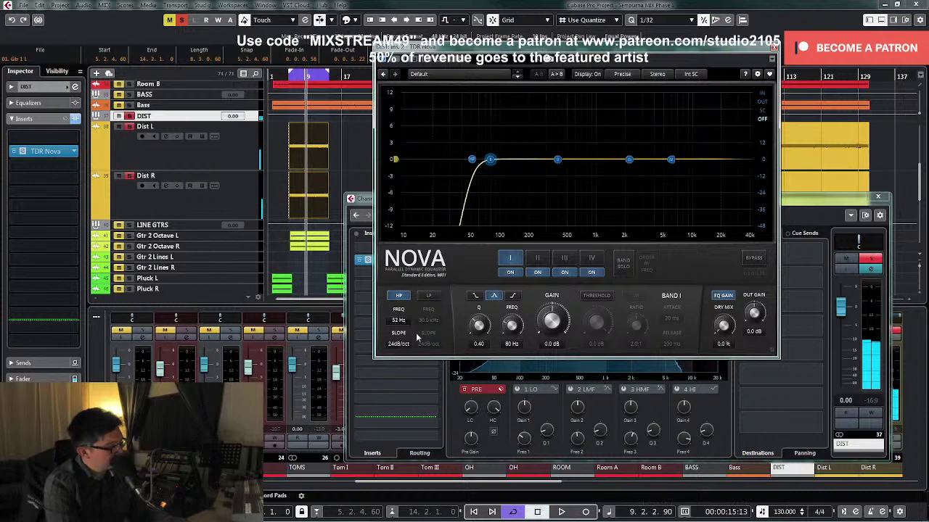
Step: Enable the low-pass filter at 10.0 kHz, compare the guitars with it off and on, and stop playback
click(428, 296)
key(space)
mouse_move(429, 327)
mouse_down()
mouse_move(429, 345)
mouse_move(429, 311)
mouse_move(428, 320)
mouse_up()
click(429, 296)
click(429, 296)
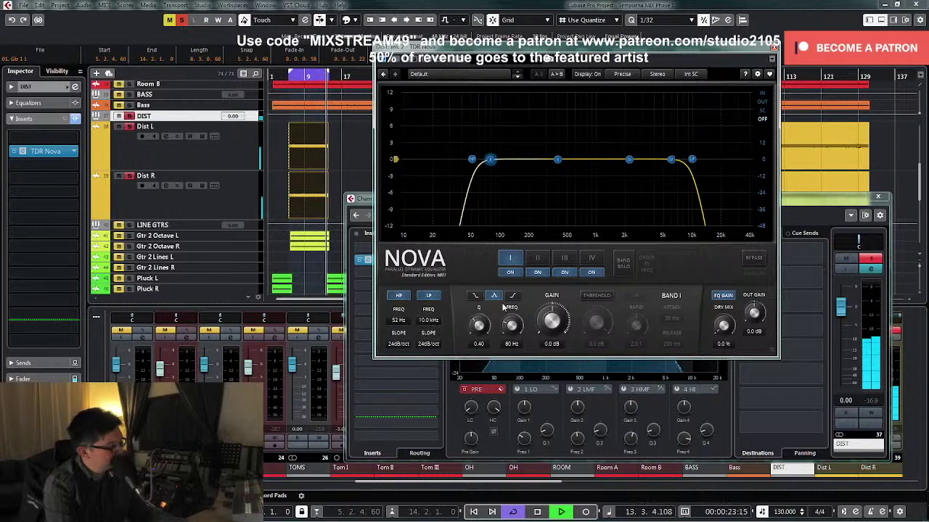
key(space)
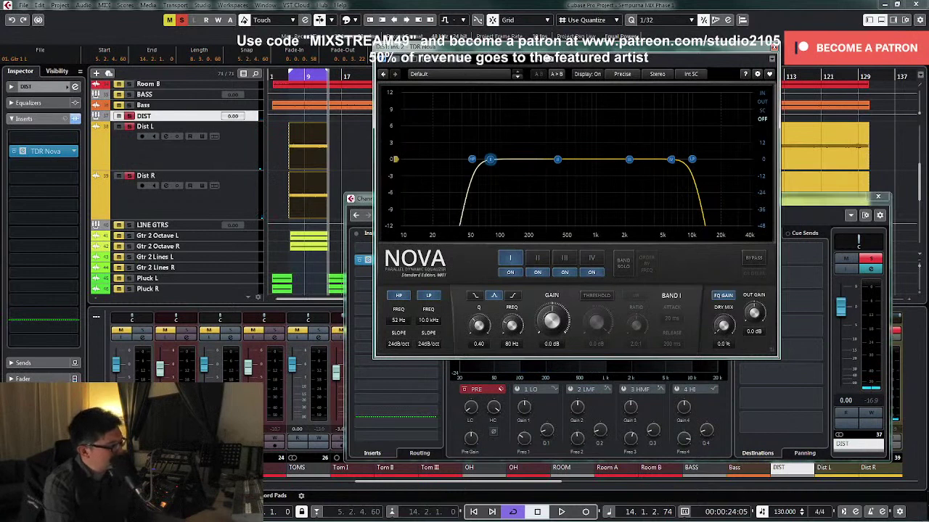
Step: Play the soloed distorted guitars from about bar 56, keeping the TDR Nova window clear of the timeline and then fully in view
drag(710, 49, 675, 279)
click(525, 77)
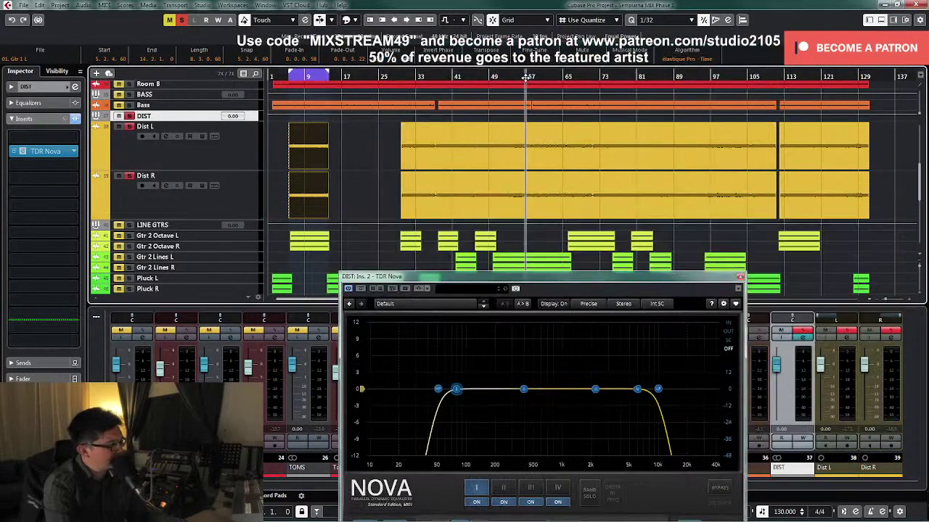
key(space)
drag(558, 294, 591, 157)
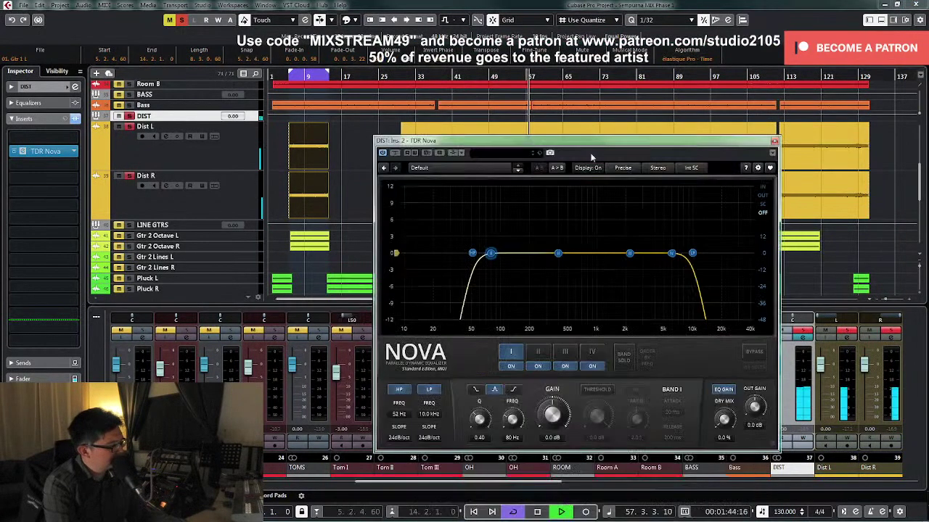
Step: Solo band II, sweep it with a boost to 786 Hz at Q 6.00, stop playback, and set its gain to 0 dB
click(537, 355)
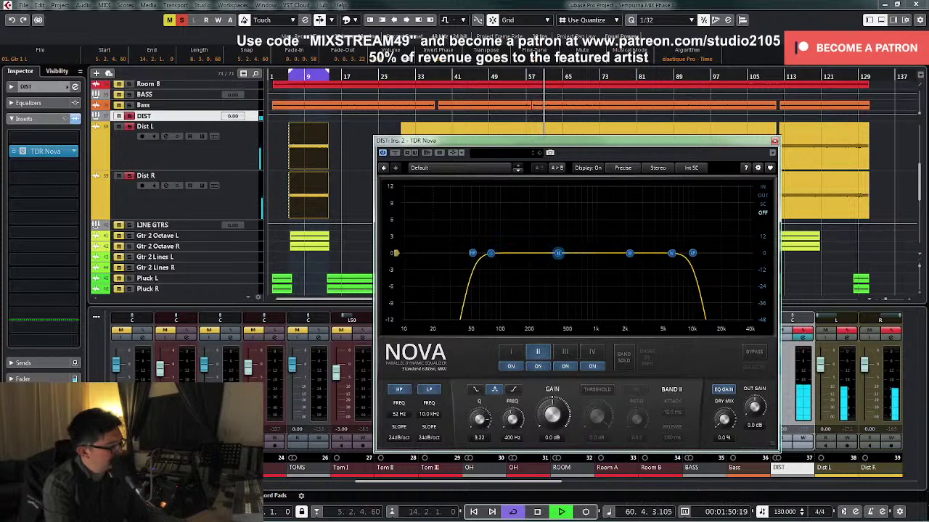
click(623, 357)
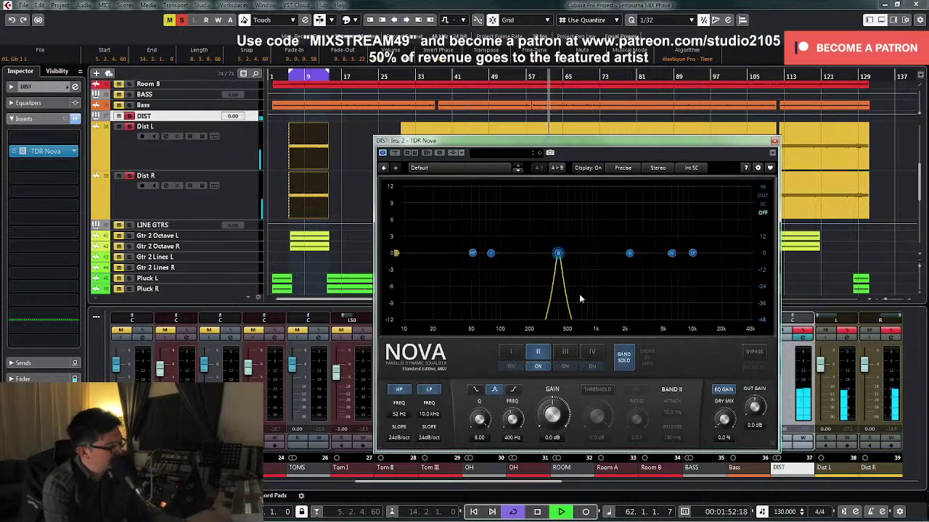
drag(557, 253, 586, 211)
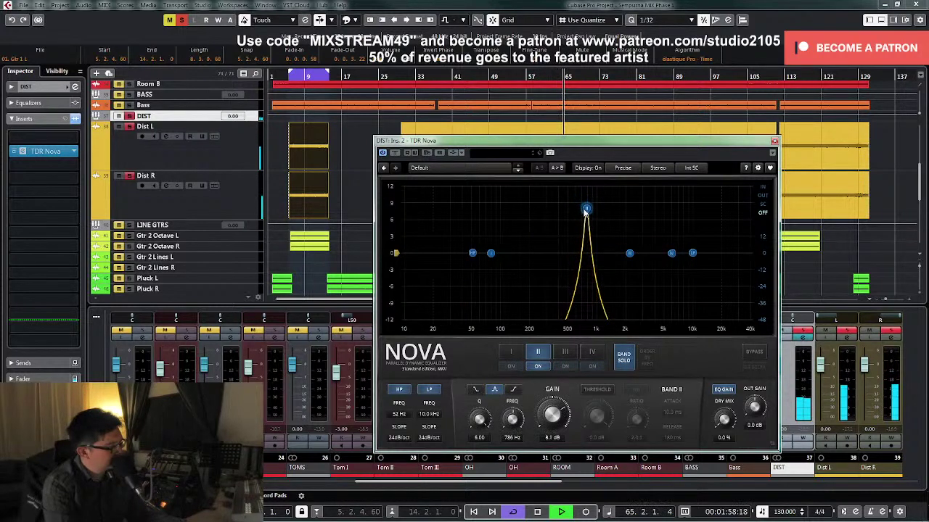
key(space)
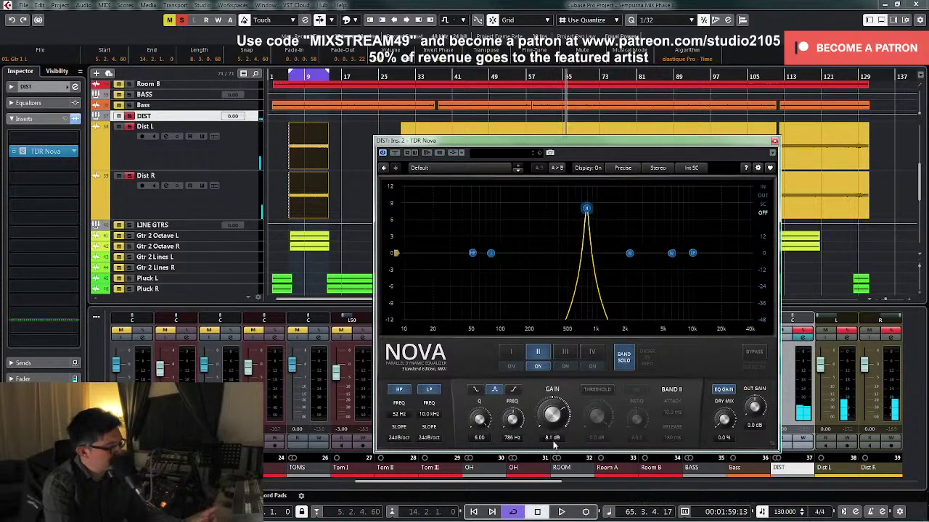
click(553, 440)
text(0)
key(Return)
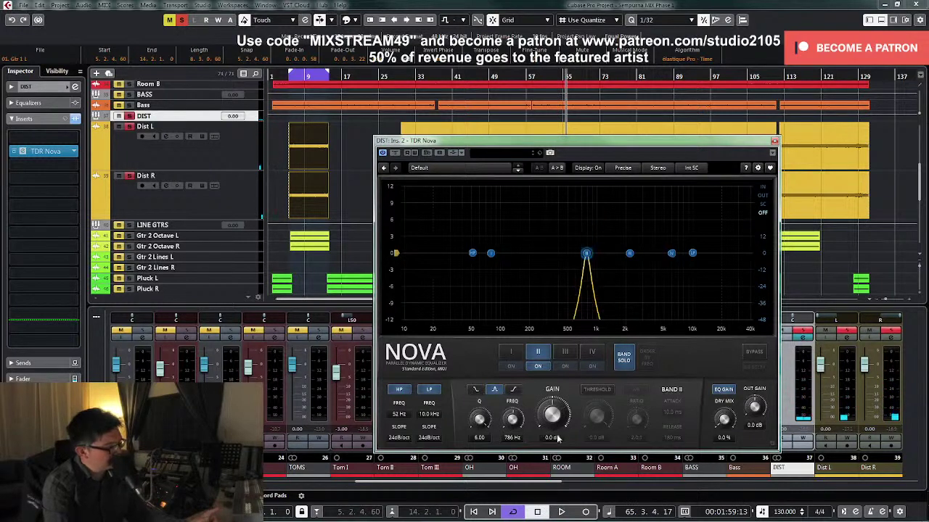
Step: Unsolo band II, enable its dynamic threshold, lower it to about -25.8 dB during playback, and close TDR Nova
click(623, 359)
click(596, 390)
key(space)
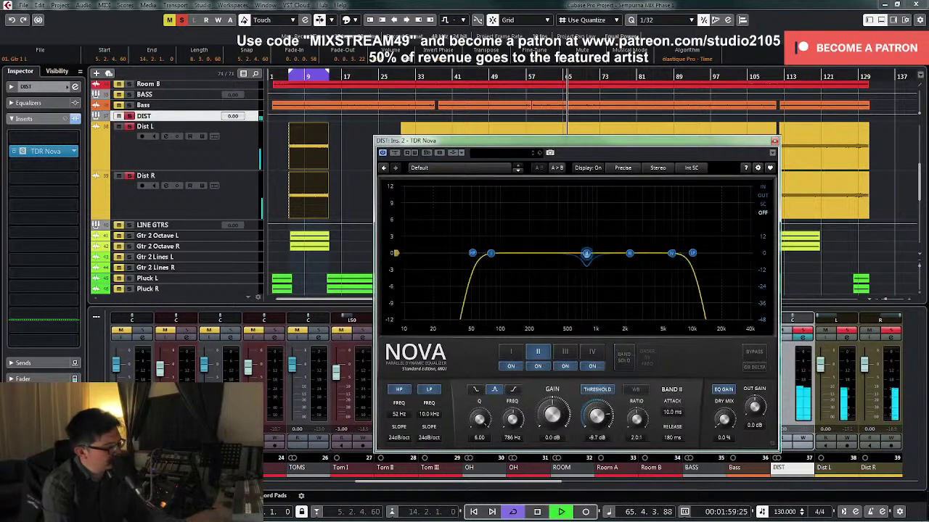
drag(597, 416, 596, 434)
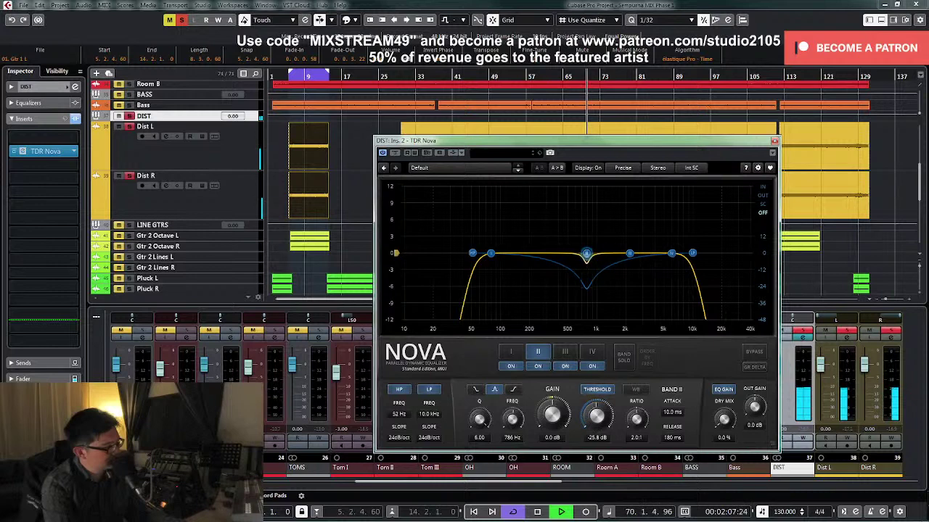
click(774, 140)
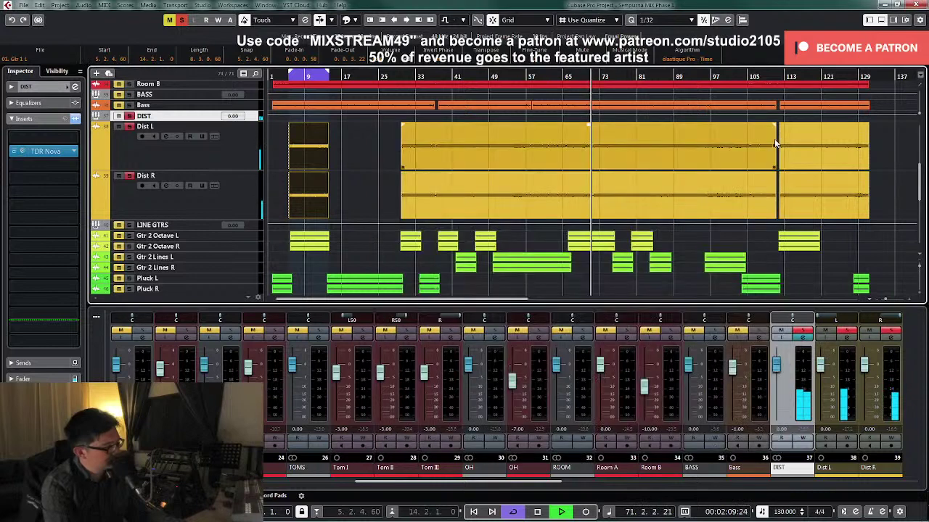
Step: Unsolo the DIST group to hear it in the mix, shrink the Dist L and Dist R tracks, and stop playback
click(801, 332)
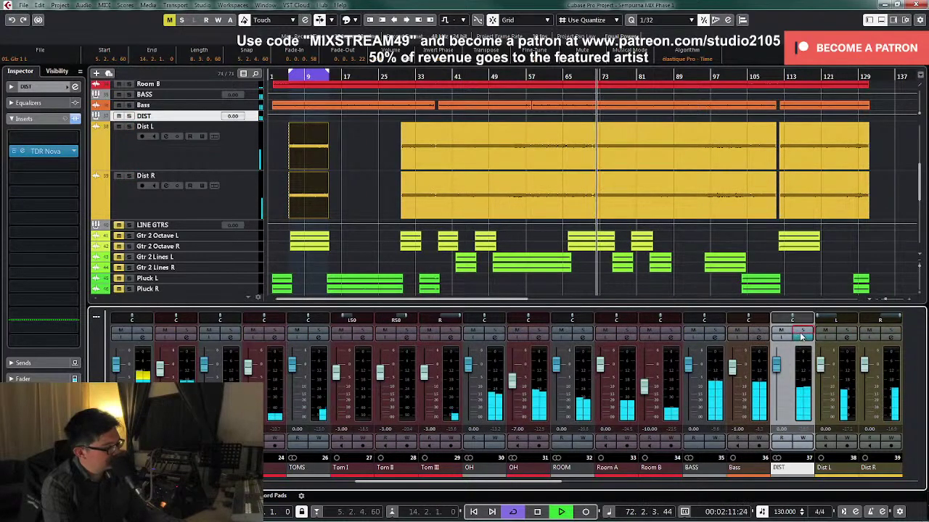
click(166, 148)
key(z)
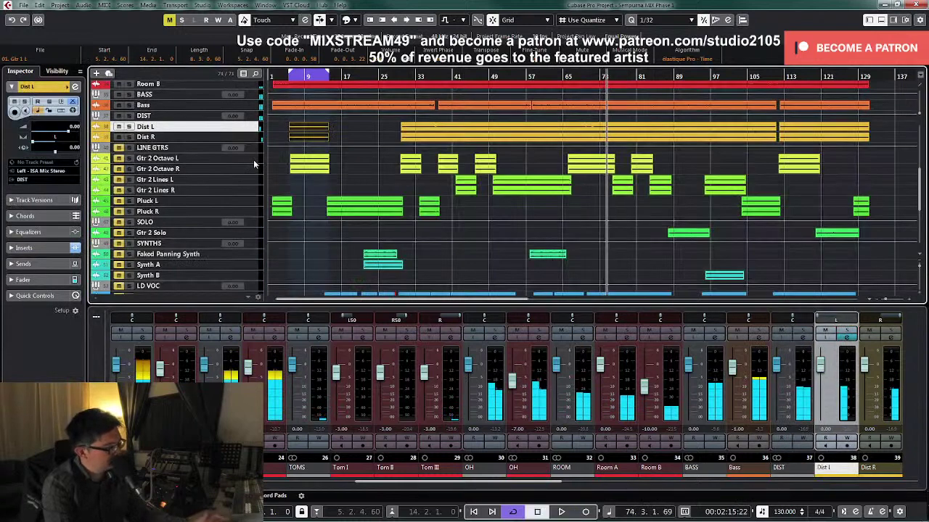
Step: Turn off the loop range and play the mix from about bar 74
scroll(477, 172, down, 4)
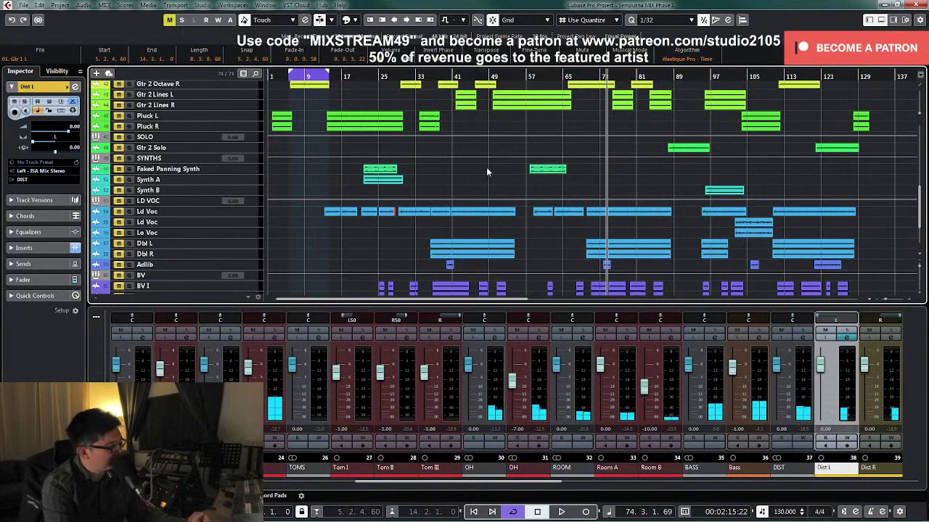
click(325, 76)
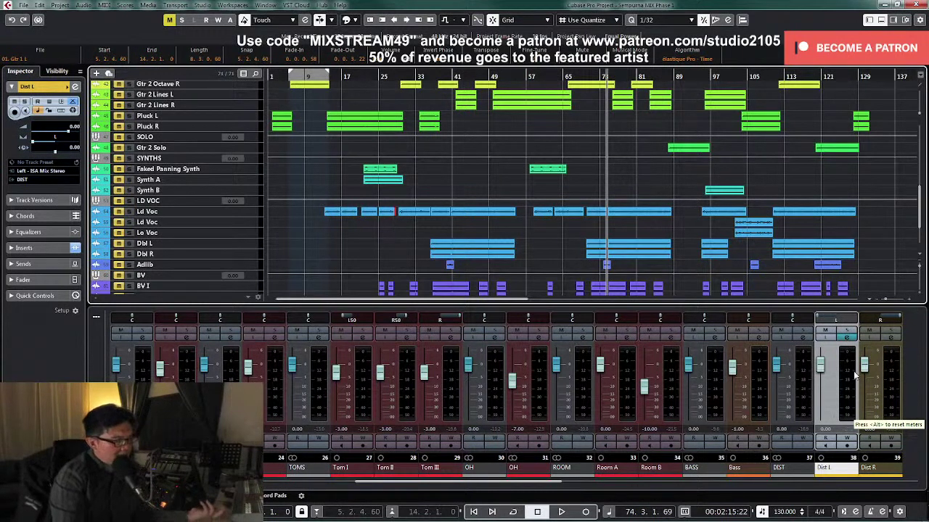
scroll(447, 199, up, 4)
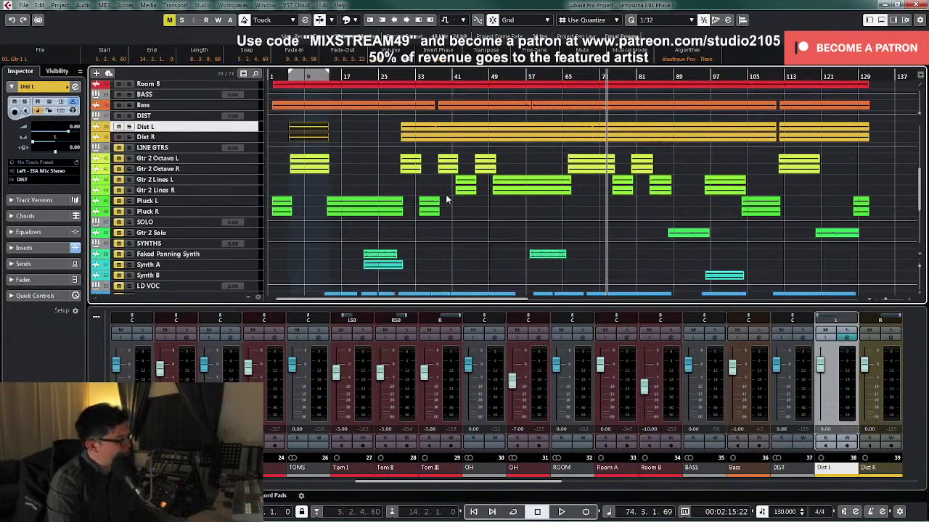
key(space)
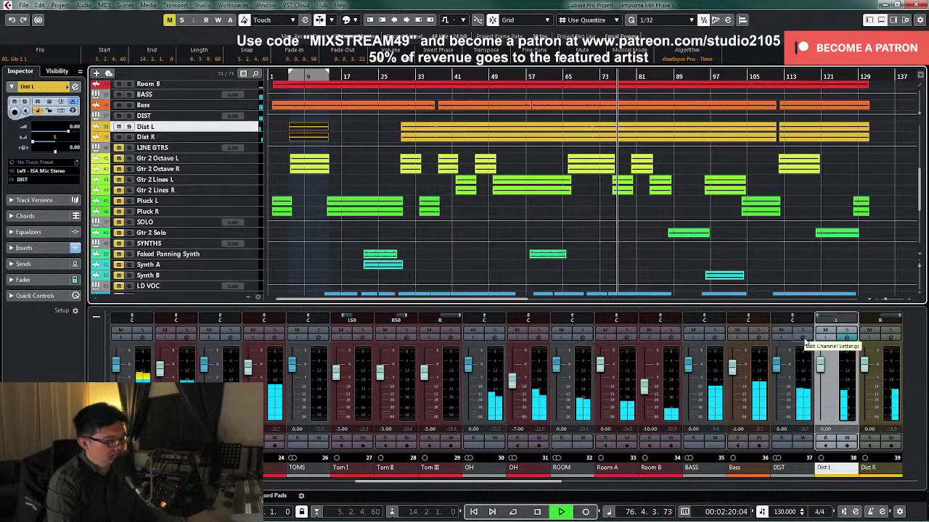
Step: Check the TDR Nova insert in the DIST channel settings during playback, stop the transport, and close the settings
click(803, 340)
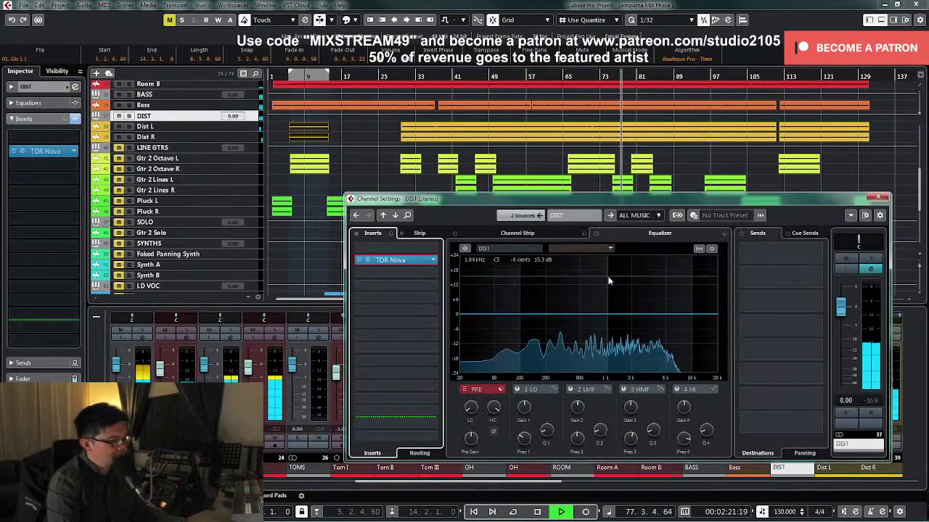
click(404, 264)
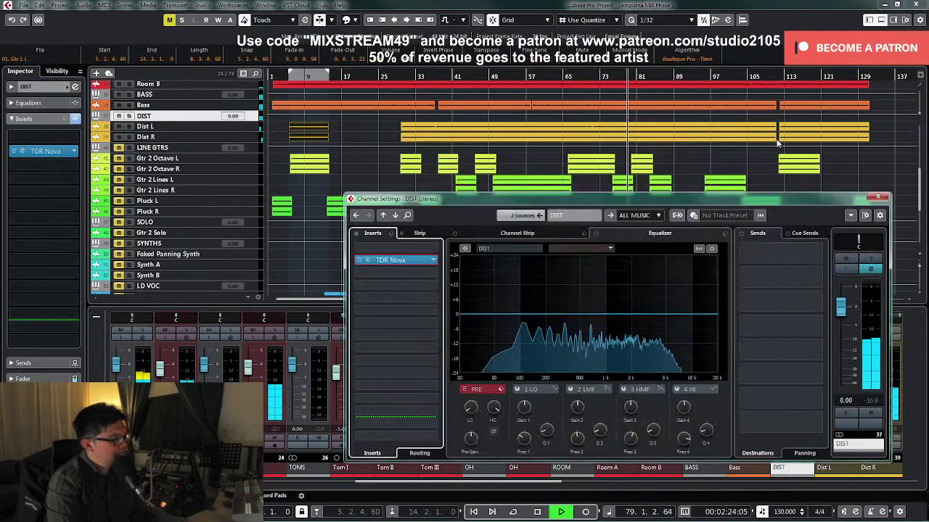
click(770, 168)
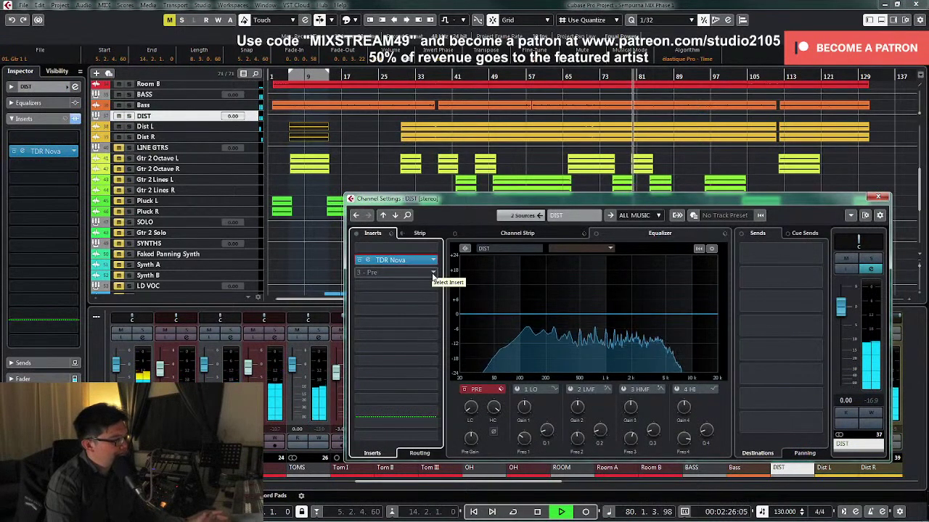
key(space)
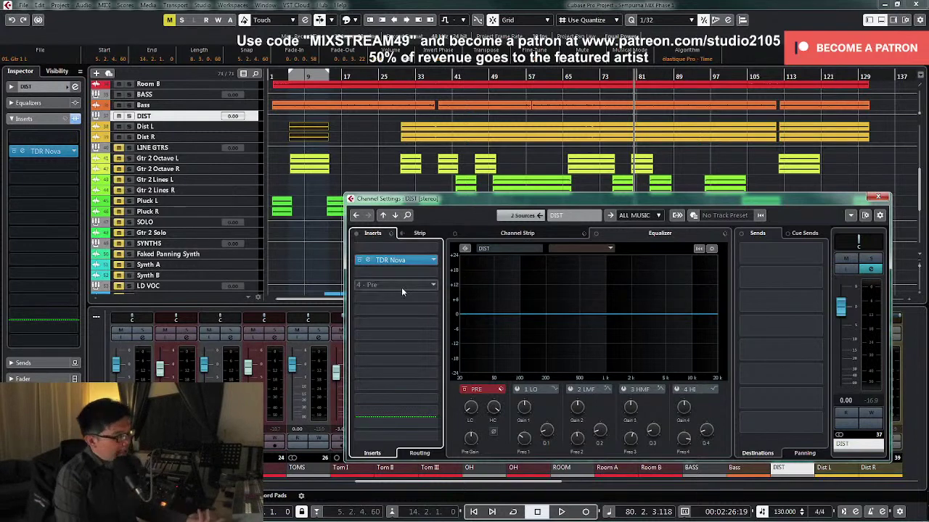
click(879, 198)
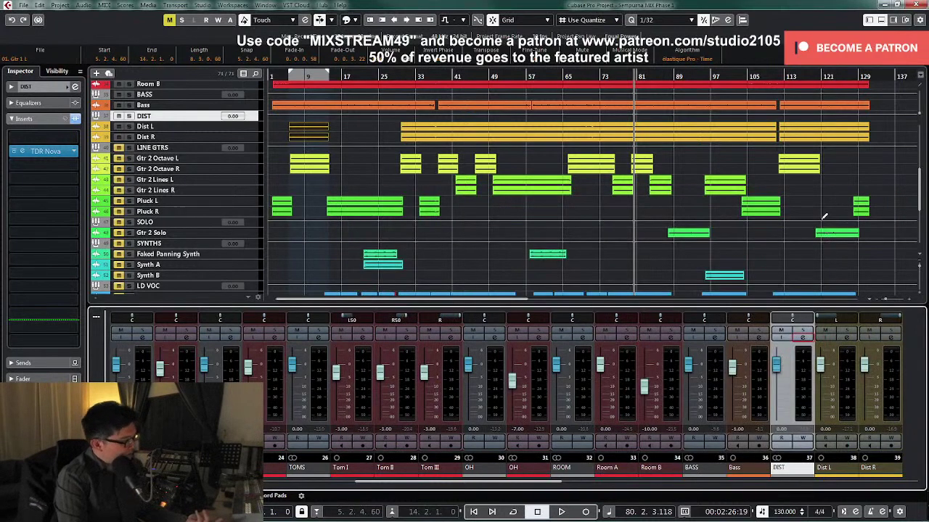
scroll(527, 218, up, 8)
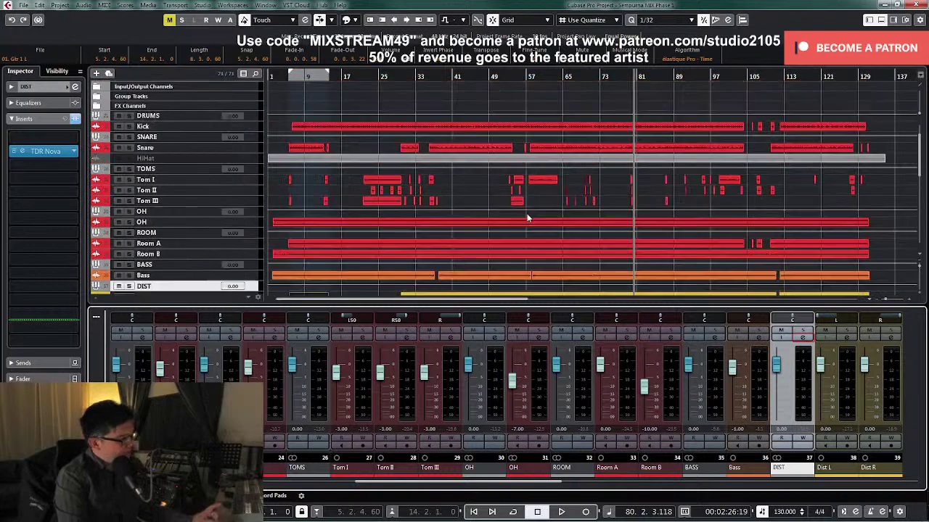
scroll(527, 217, up, 2)
scroll(540, 207, down, 6)
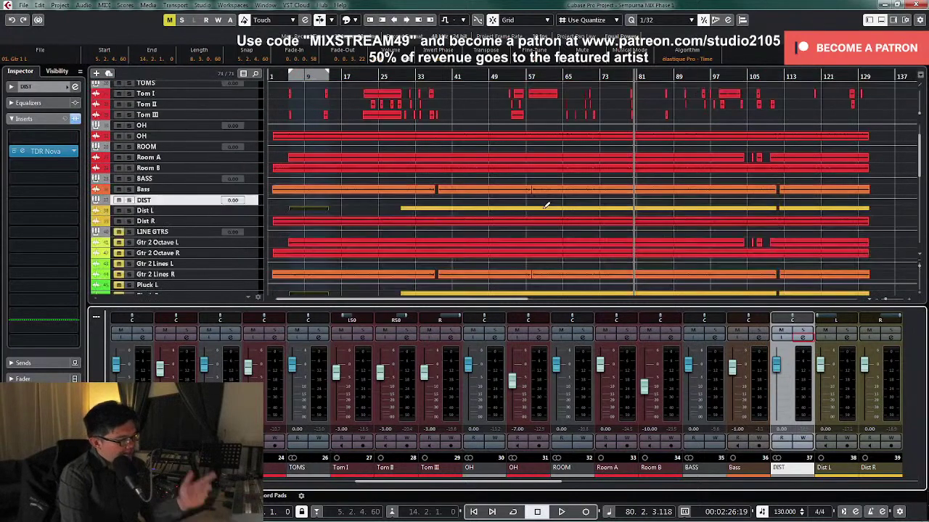
scroll(546, 206, down, 5)
scroll(551, 207, up, 1)
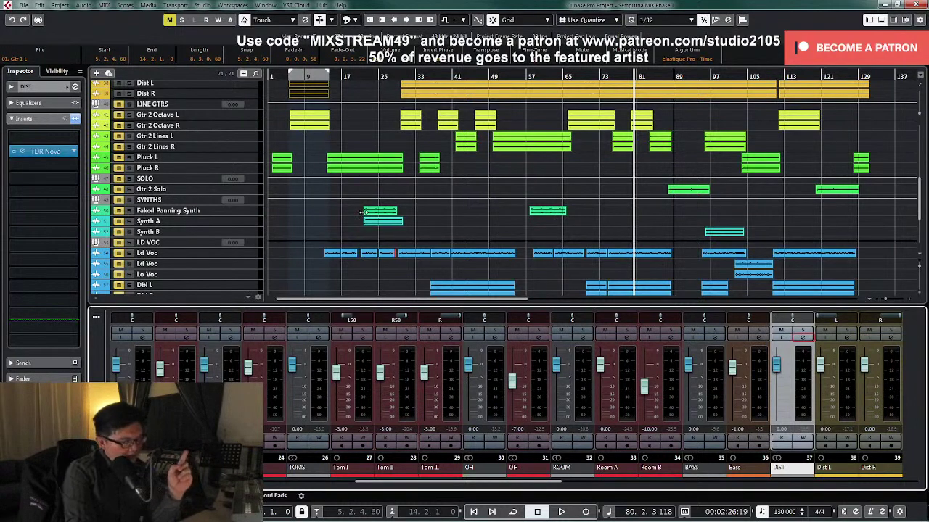
scroll(492, 195, down, 2)
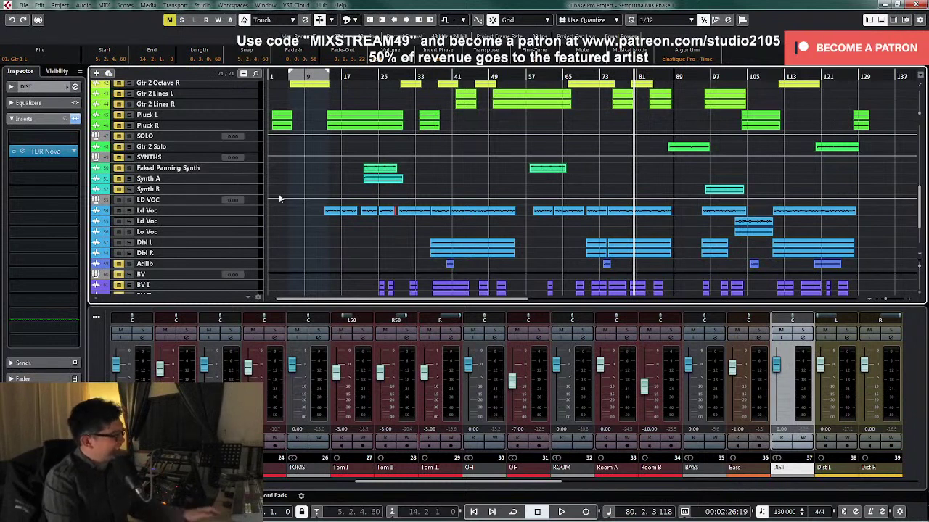
Step: Enlarge the first Ld Voc track and loop its opening two clips, from about bar 13 to bar 20
click(328, 77)
click(317, 80)
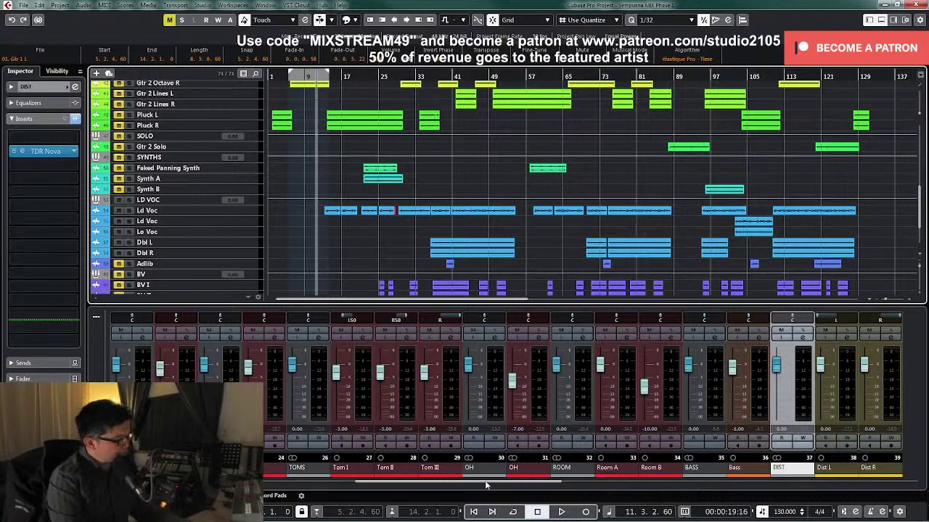
drag(486, 484, 744, 494)
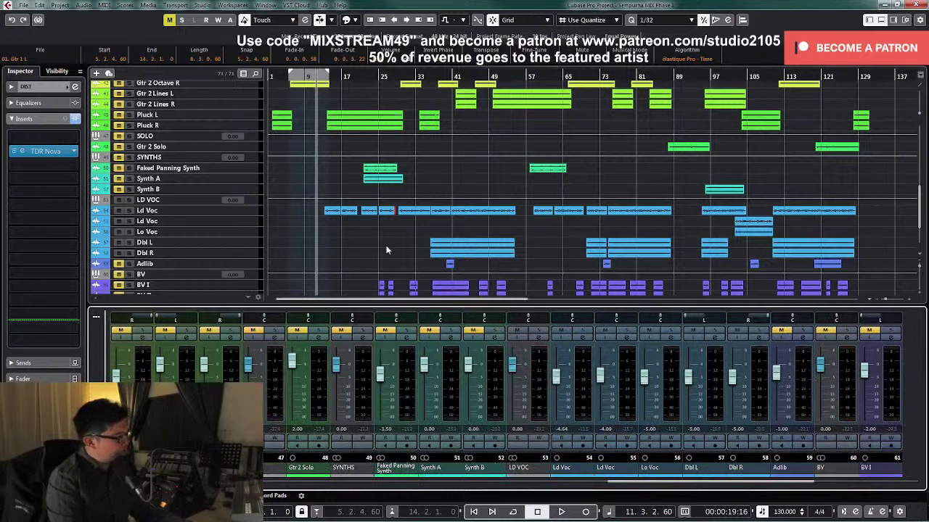
scroll(387, 246, down, 2)
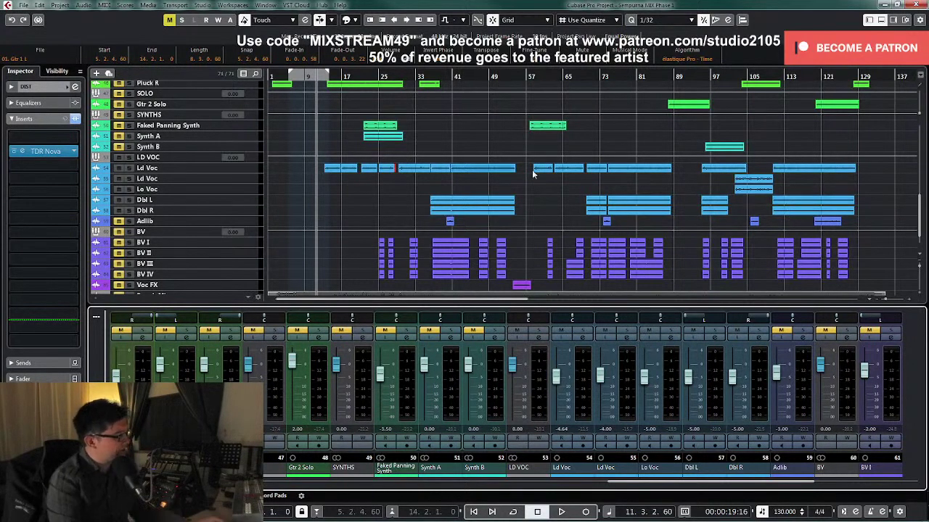
click(247, 171)
key(z)
drag(292, 186, 350, 222)
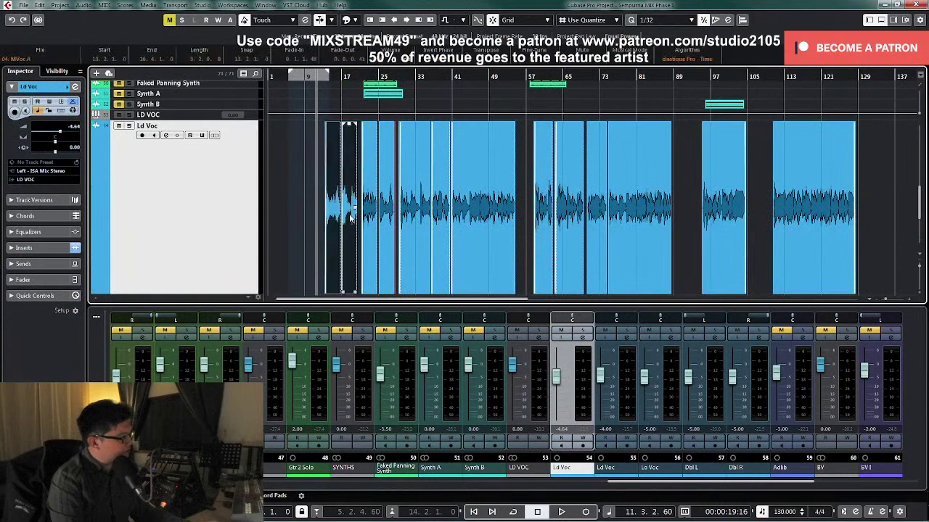
key(p)
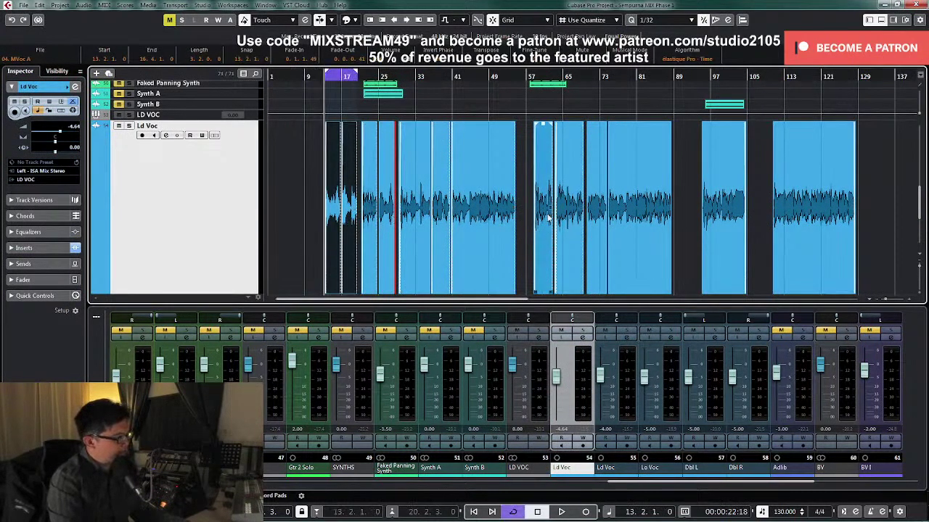
Step: Solo the first Ld Voc track, lower its fader to -6.25 dB, and start playback before closing its channel settings
key(s)
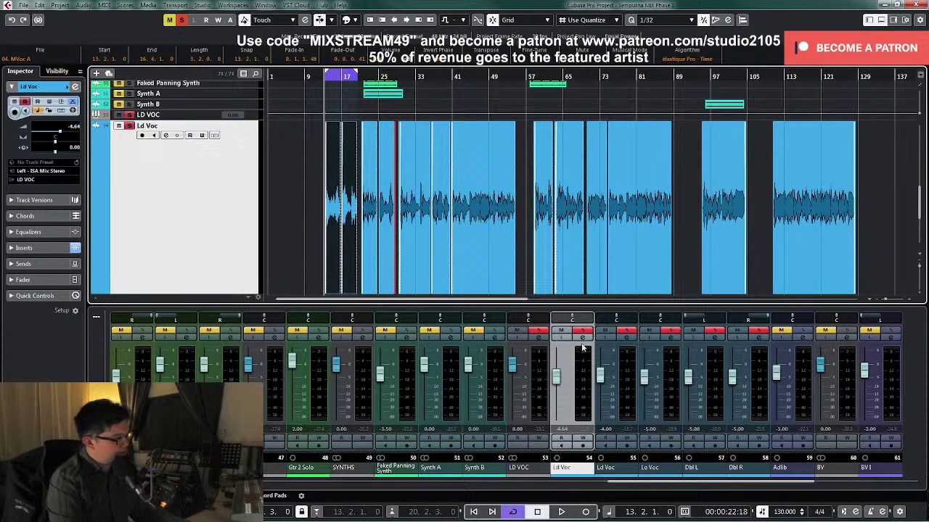
click(582, 338)
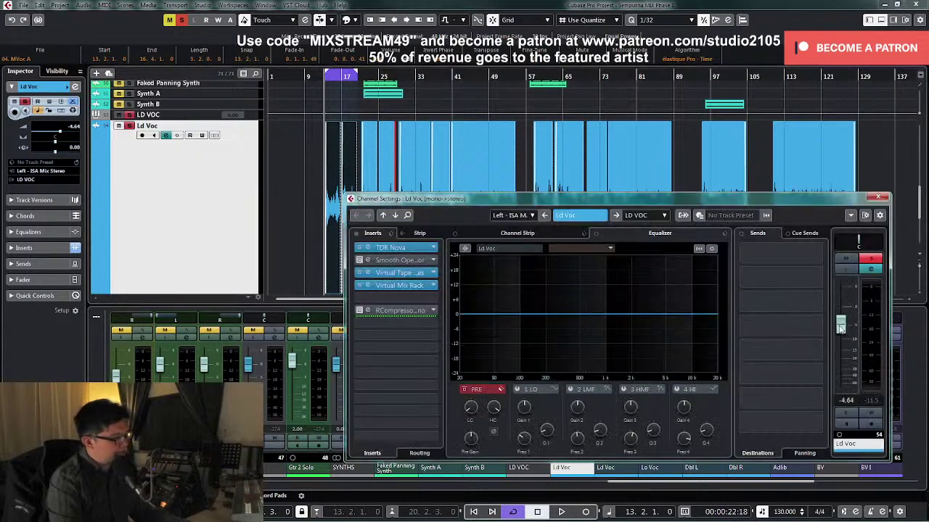
drag(840, 328, 840, 333)
key(space)
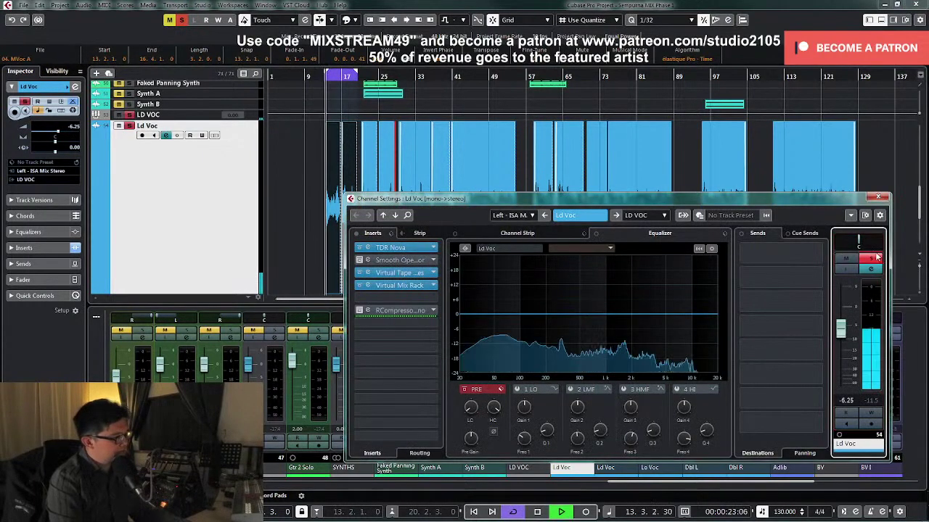
click(878, 196)
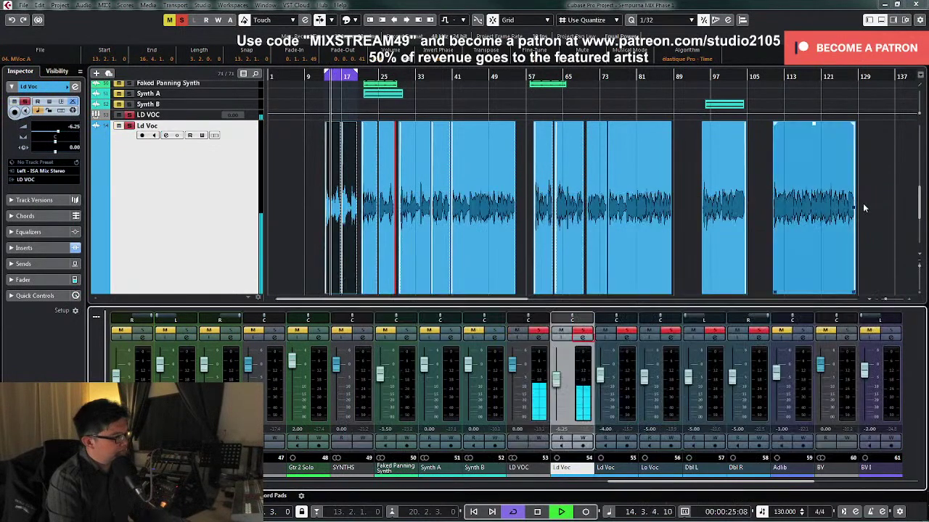
Step: Switch off the Mono Delay send in the LD VOC group's channel settings and close them
click(538, 338)
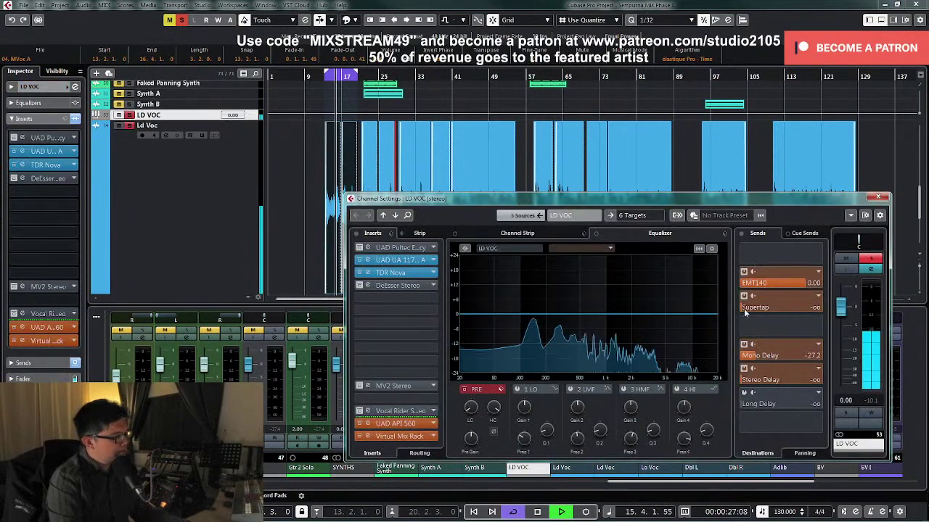
click(743, 344)
click(878, 197)
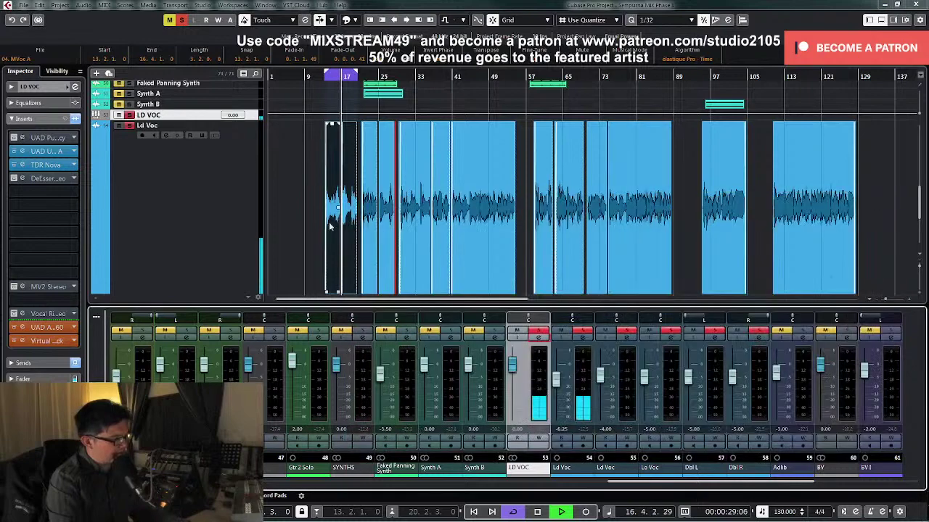
Step: Unsolo the LD VOC group, set the first Ld Voc fader to -5.00 dB, and play the loop
key(s)
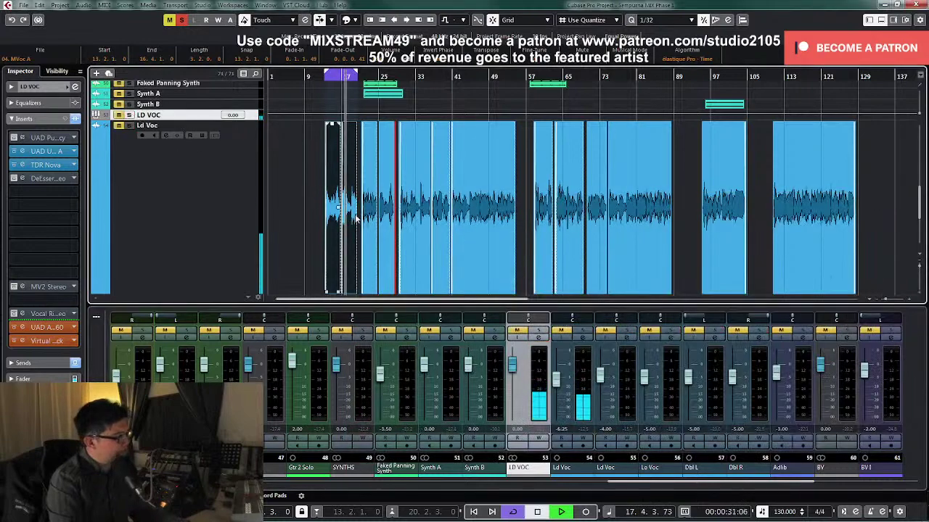
key(space)
scroll(202, 176, up, 15)
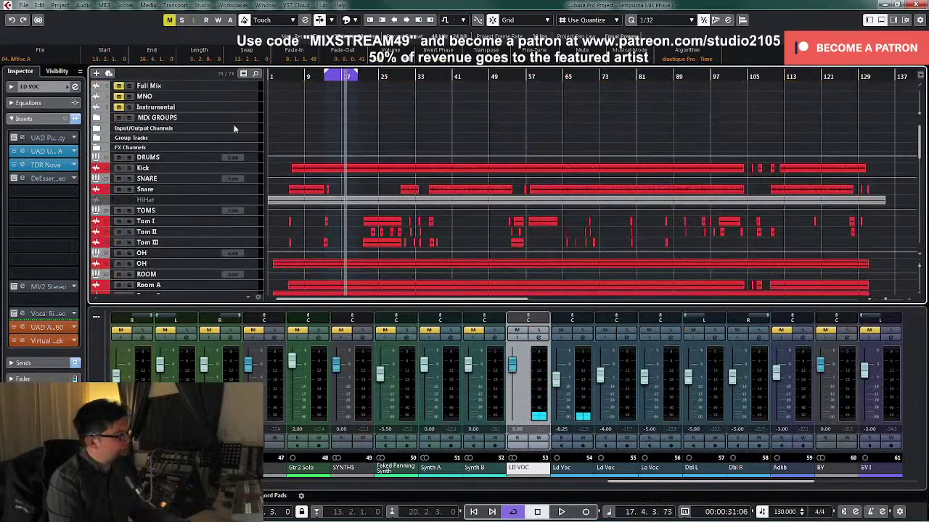
scroll(234, 130, down, 15)
click(559, 381)
key(space)
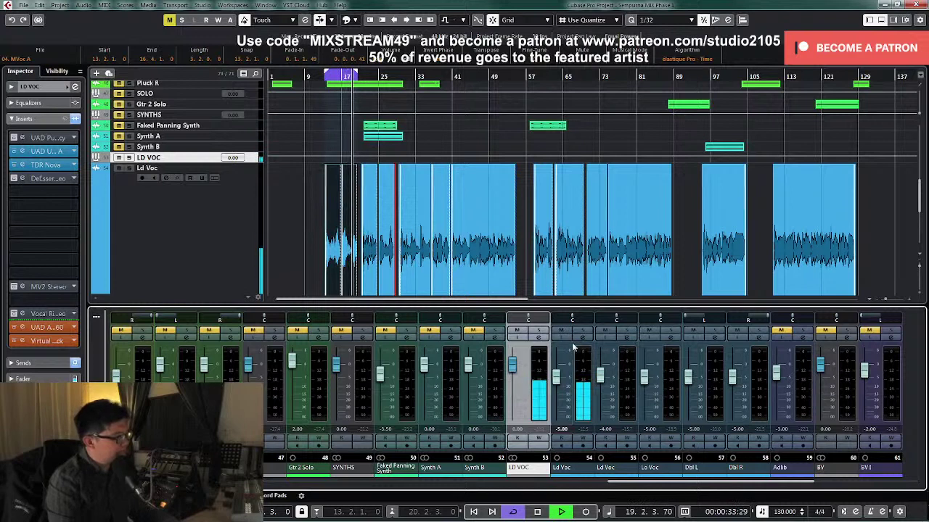
Step: Deselect the vocal clips, stop playback, and solo the first Ld Voc track with its opening clips in close view
click(482, 257)
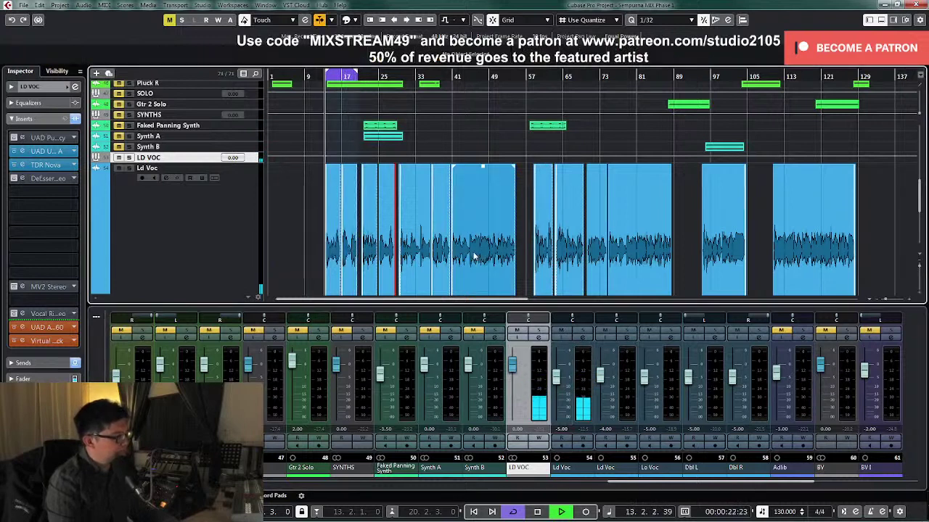
key(space)
key(h)
key(h)
key(h)
key(h)
key(h)
key(h)
key(h)
key(h)
key(h)
key(h)
key(h)
key(h)
click(582, 331)
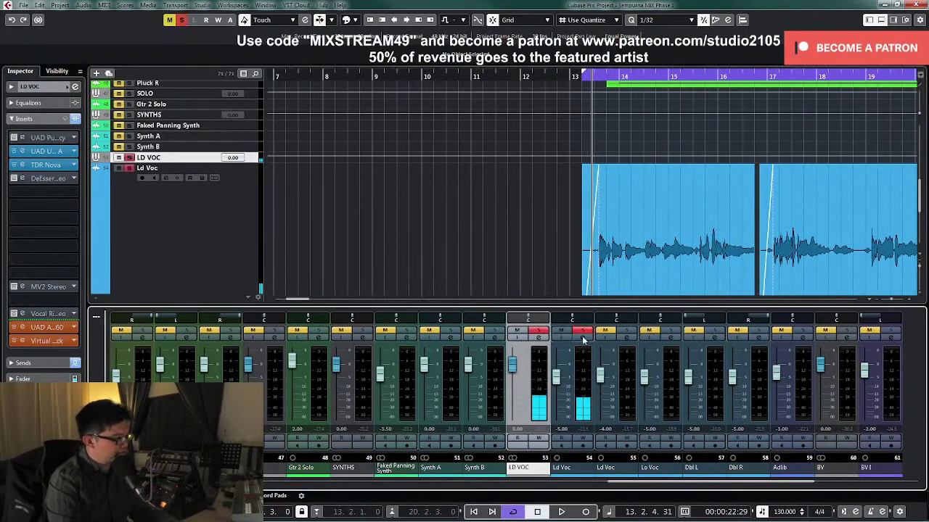
Step: Open TDR Nova on the first Ld Voc channel and enable its high-pass filter with a 12 dB/oct slope
click(584, 337)
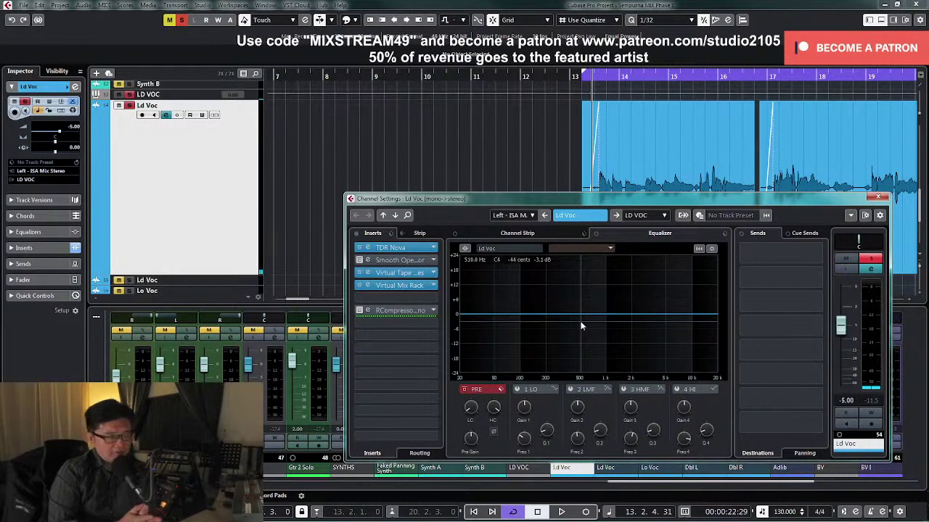
click(399, 249)
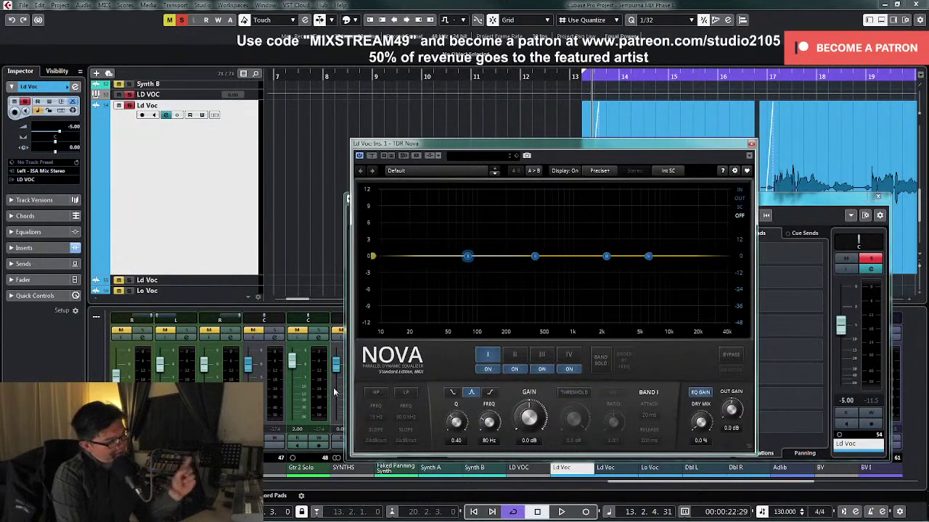
click(376, 393)
click(375, 441)
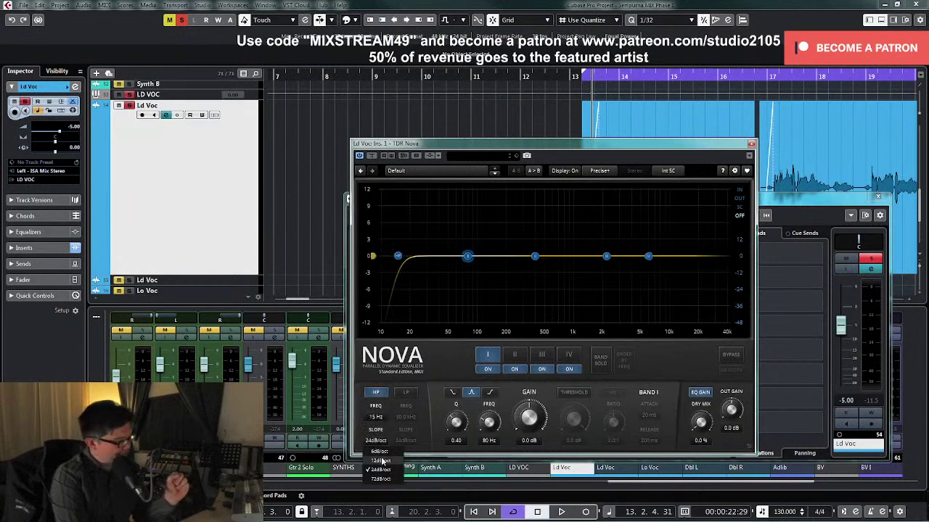
click(382, 463)
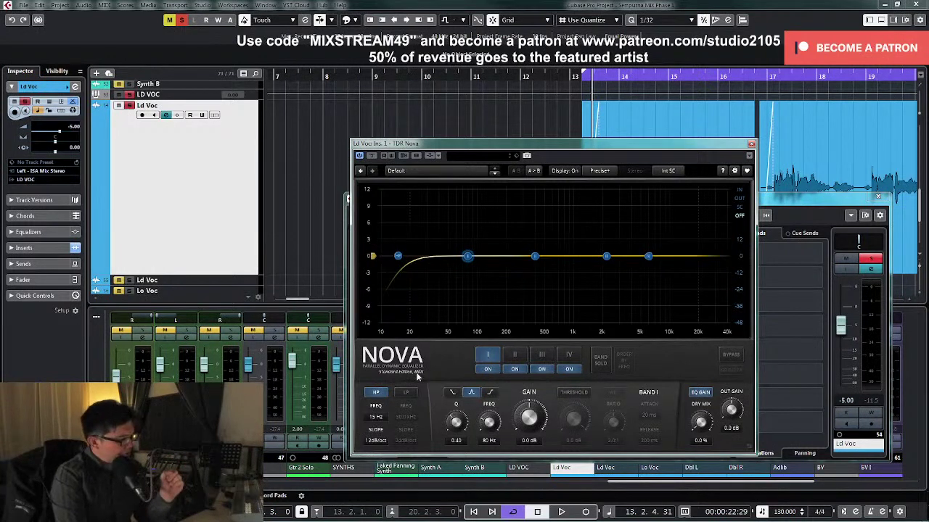
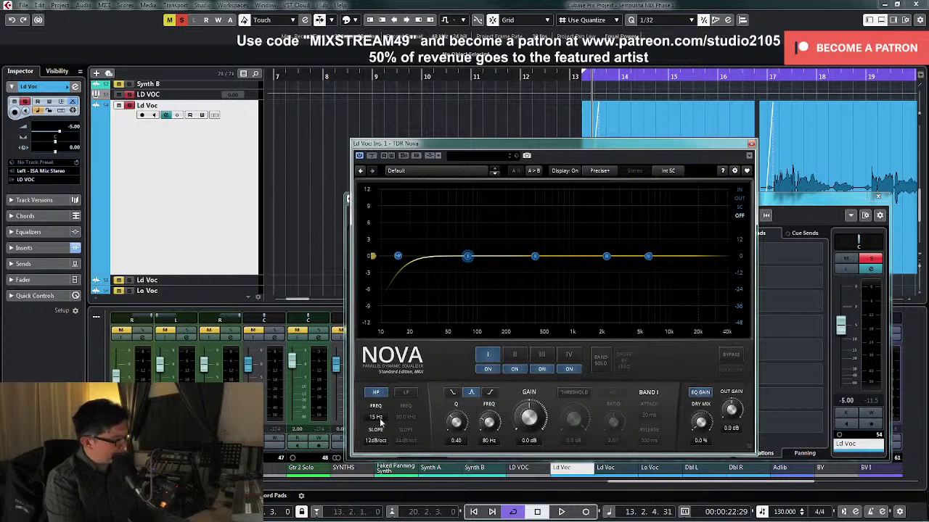
Step: Raise TDR Nova's high-pass frequency to 90 Hz while listening to the vocal, and close the plugin
key(space)
drag(378, 418, 379, 379)
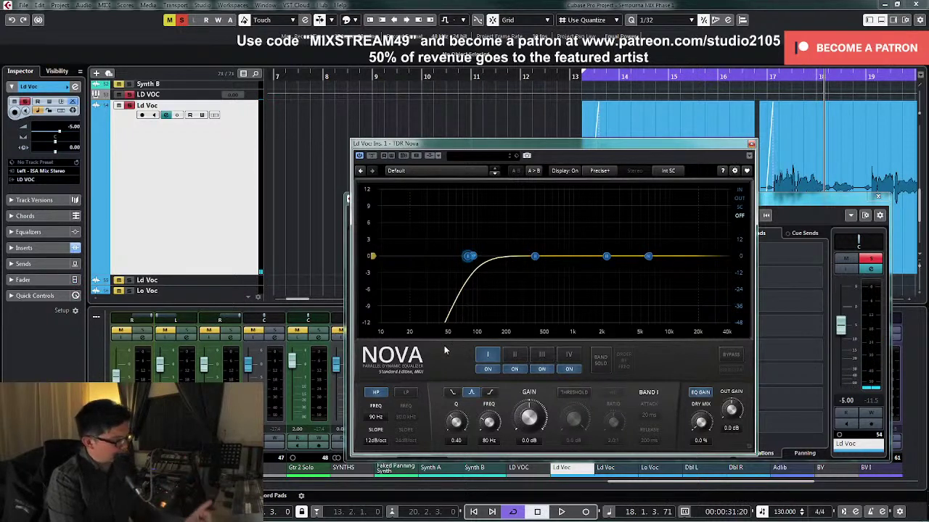
key(space)
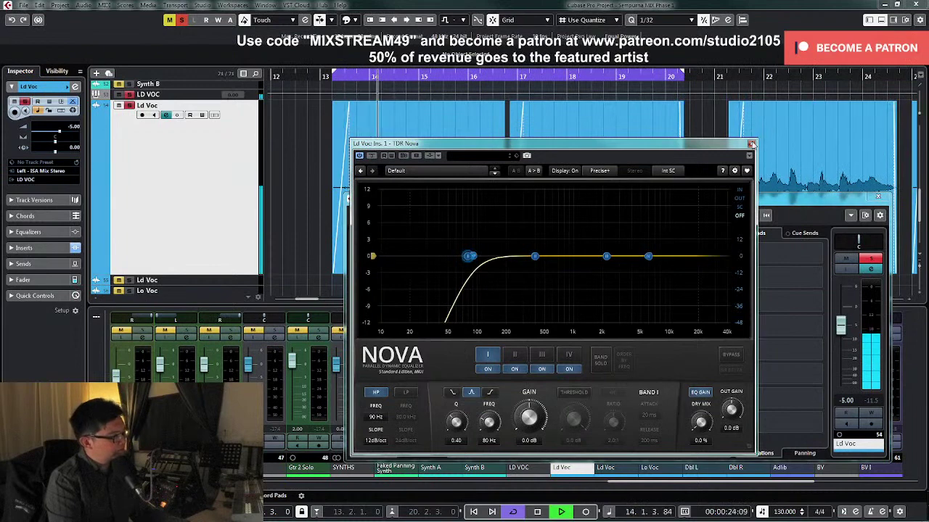
click(751, 144)
key(space)
Step: Close the Ld Voc channel settings and examine the waveform at the start of the first vocal clip up close
drag(454, 199, 462, 270)
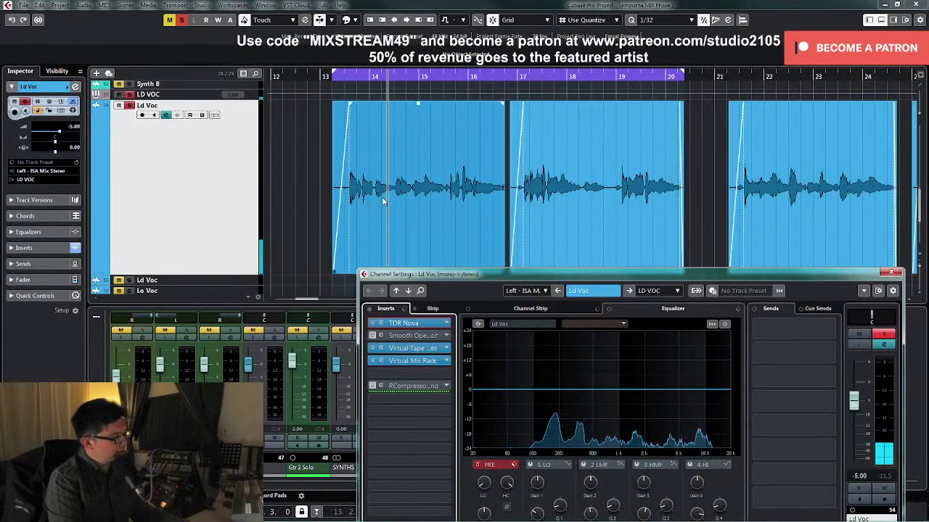
key(Escape)
key(h)
key(h)
key(h)
key(h)
key(h)
key(h)
key(h)
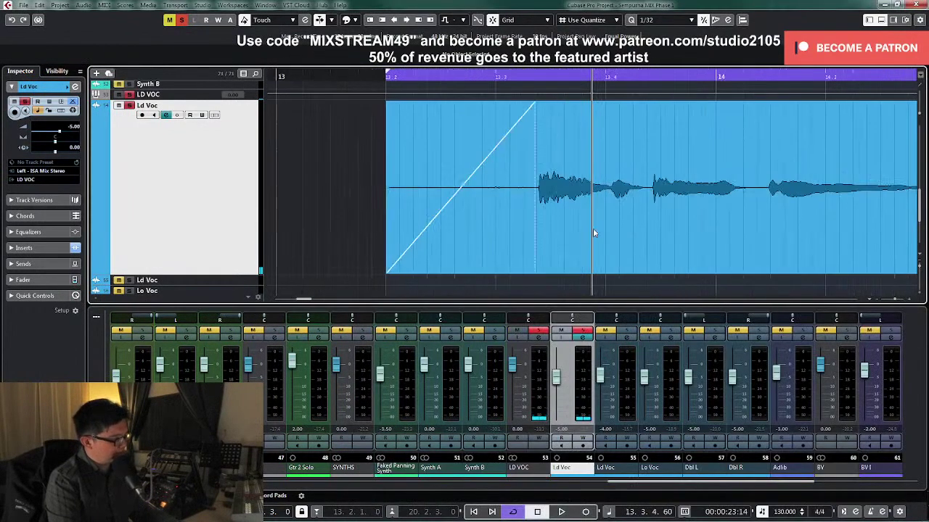
key(g)
key(g)
key(g)
key(g)
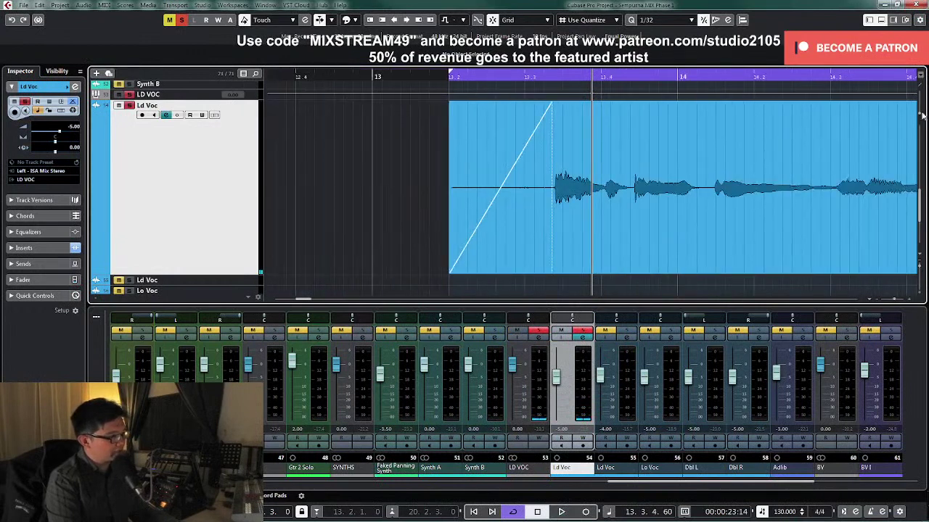
drag(919, 113, 916, 149)
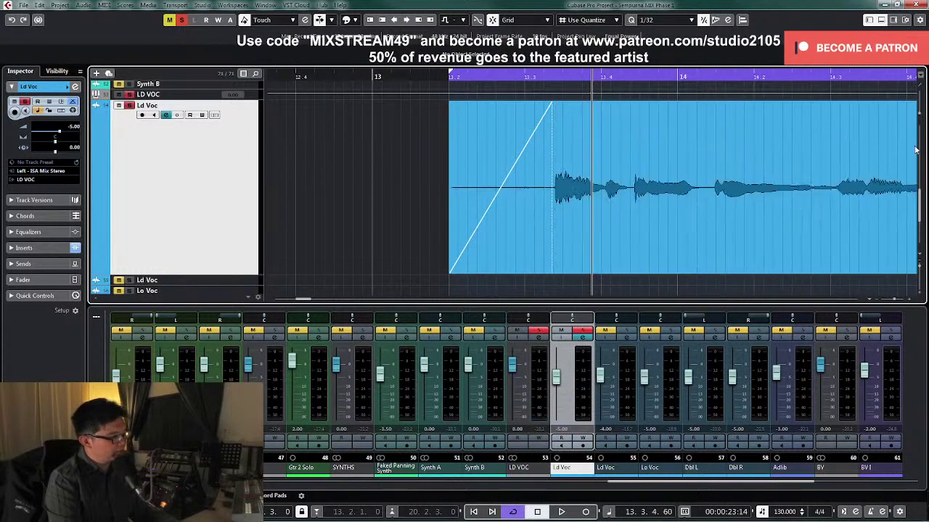
Step: Play the looped lead vocal, reopen TDR Nova from the Ld Voc channel settings, and stop playback
click(584, 338)
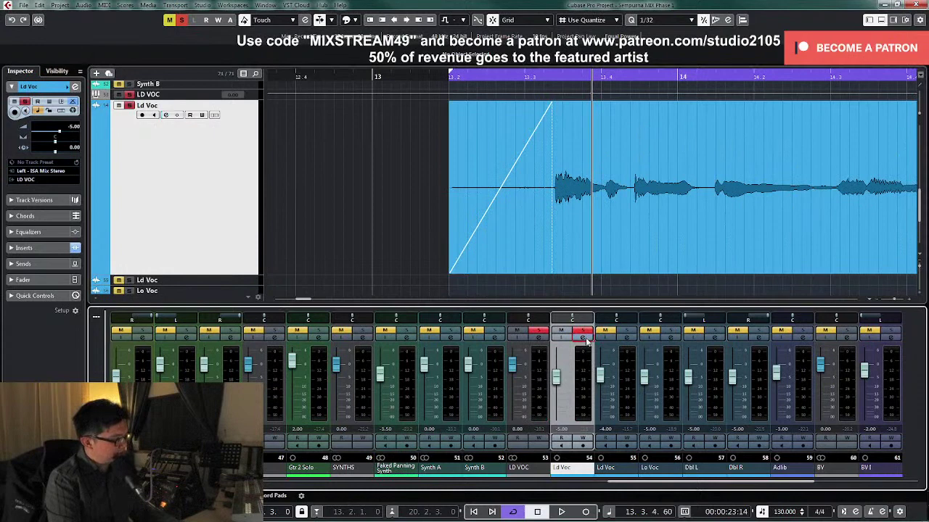
click(584, 339)
key(Escape)
key(space)
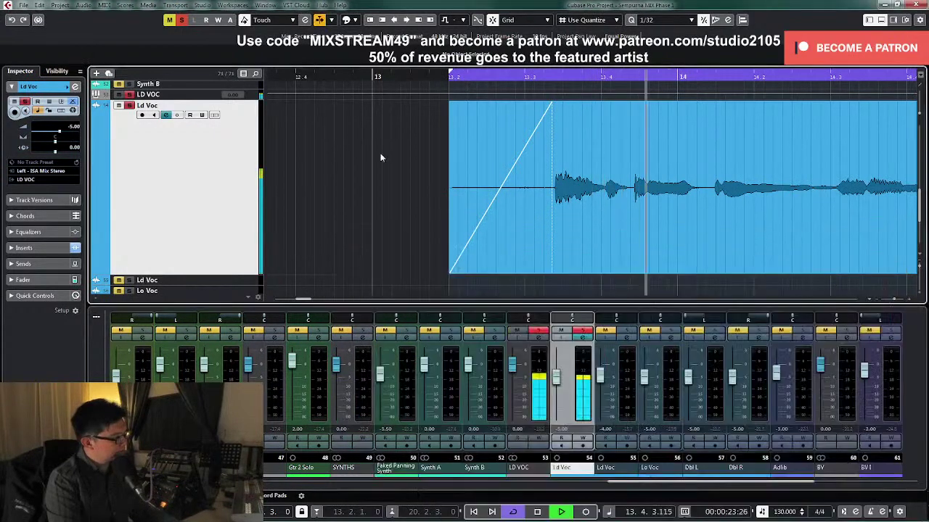
key(g)
key(g)
key(g)
key(g)
key(g)
key(g)
key(g)
key(g)
key(g)
key(g)
key(g)
key(g)
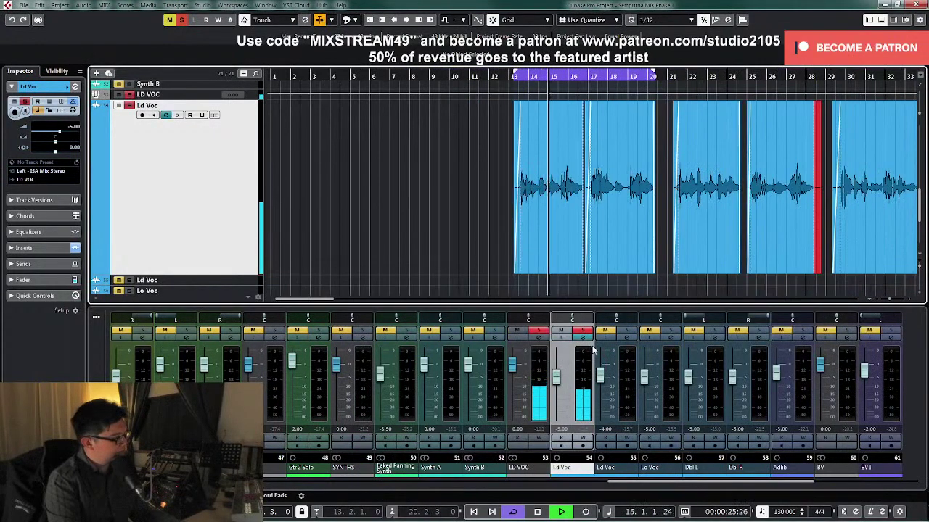
click(584, 339)
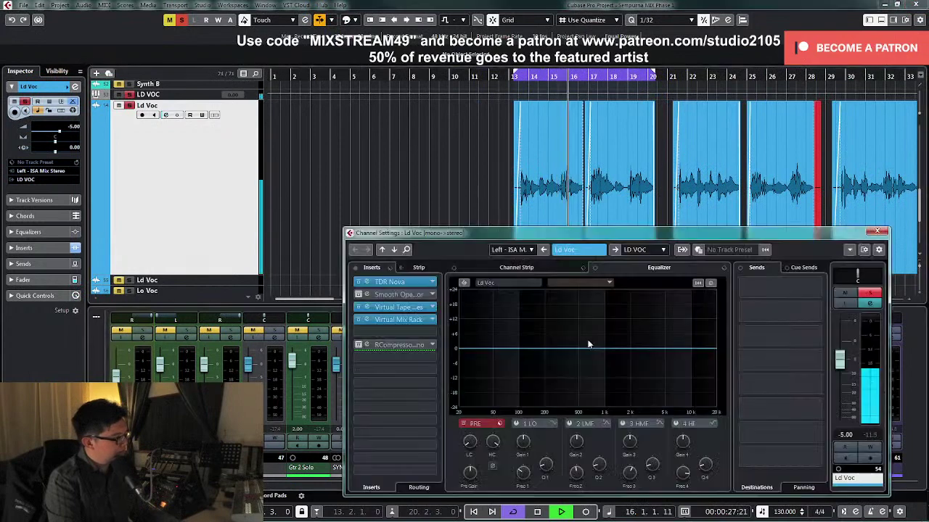
click(415, 282)
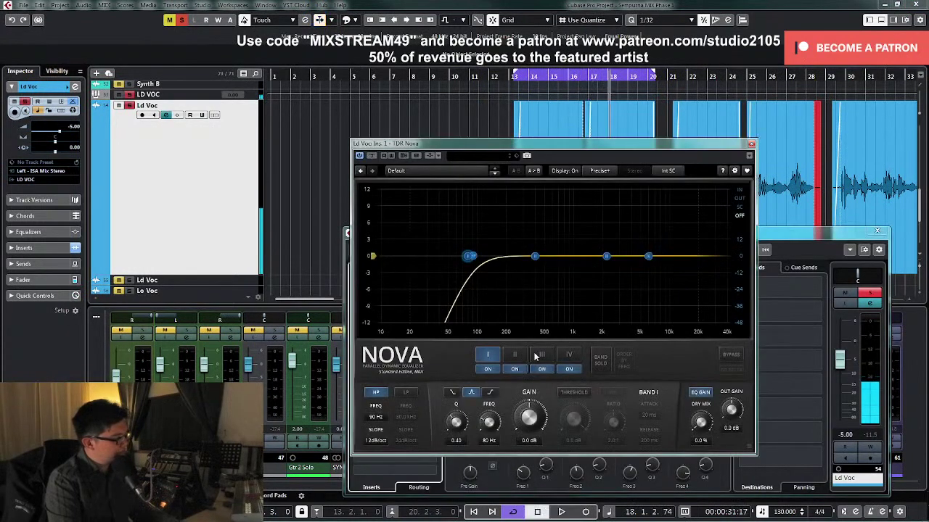
key(space)
Step: Solo band II in TDR Nova with a Q of 6.00 and sweep it to 795 Hz with a 5.0 dB boost during playback
click(514, 354)
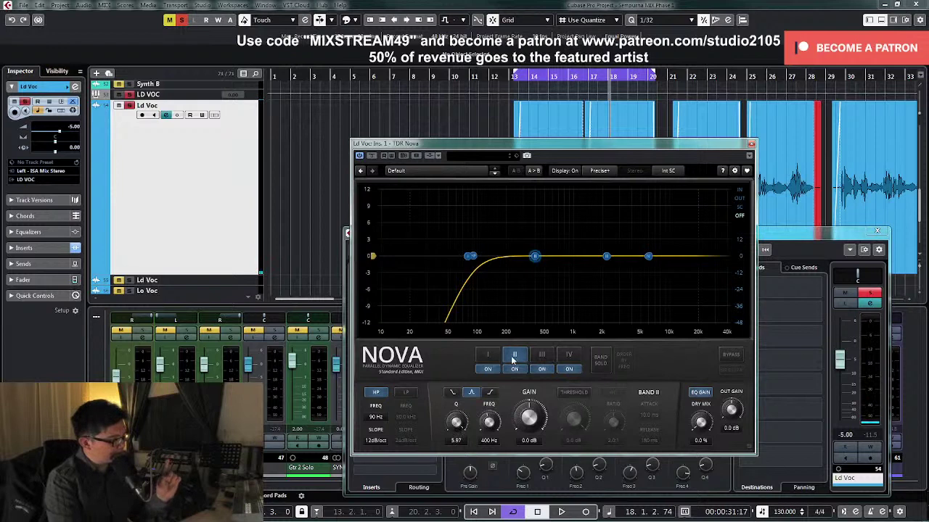
click(598, 360)
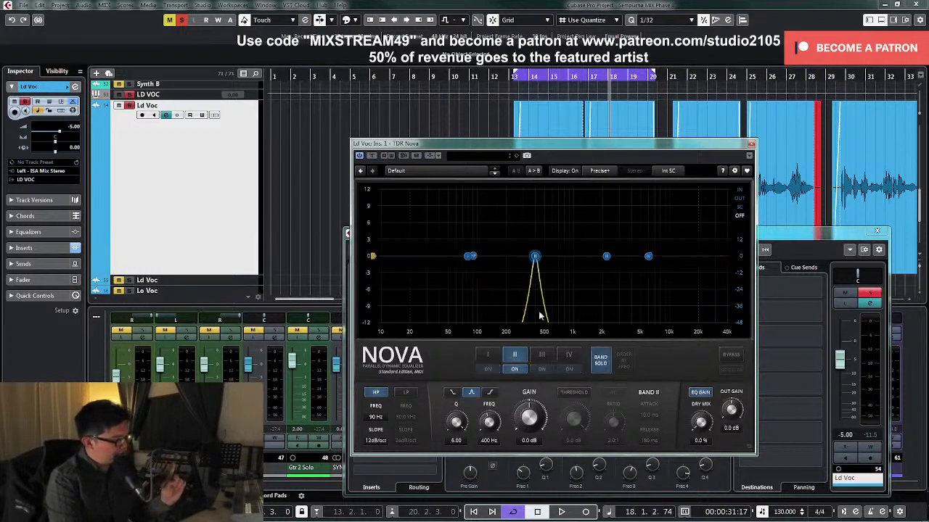
drag(534, 262, 563, 220)
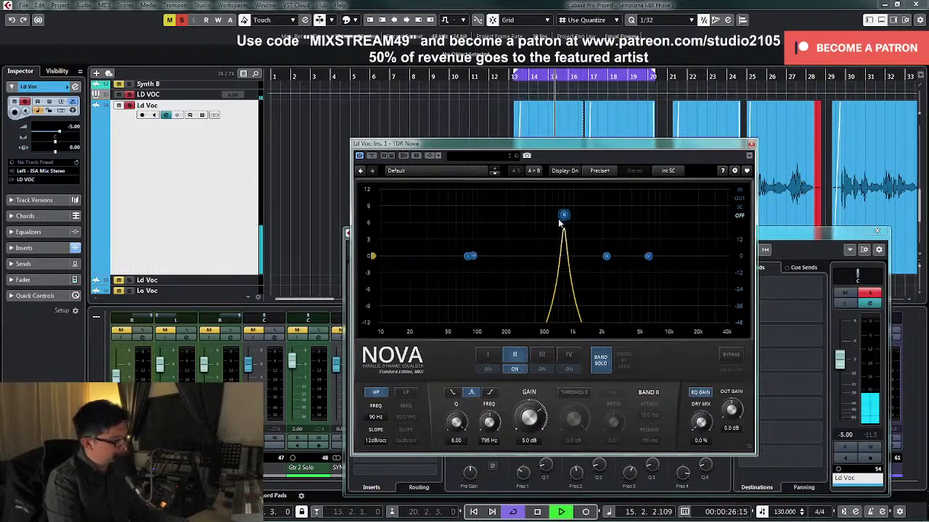
key(space)
Step: Reset band II's gain to 0.0 dB and take the band out of solo
click(529, 441)
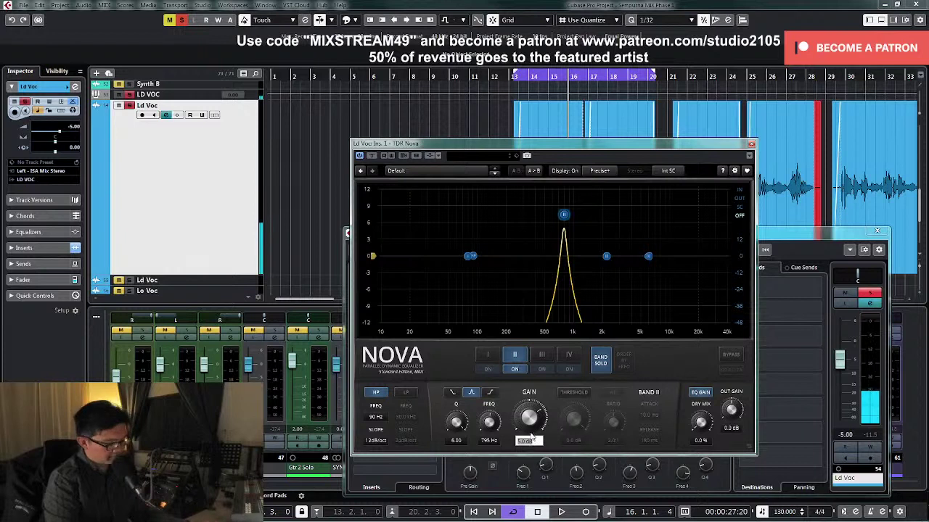
text(0)
key(Return)
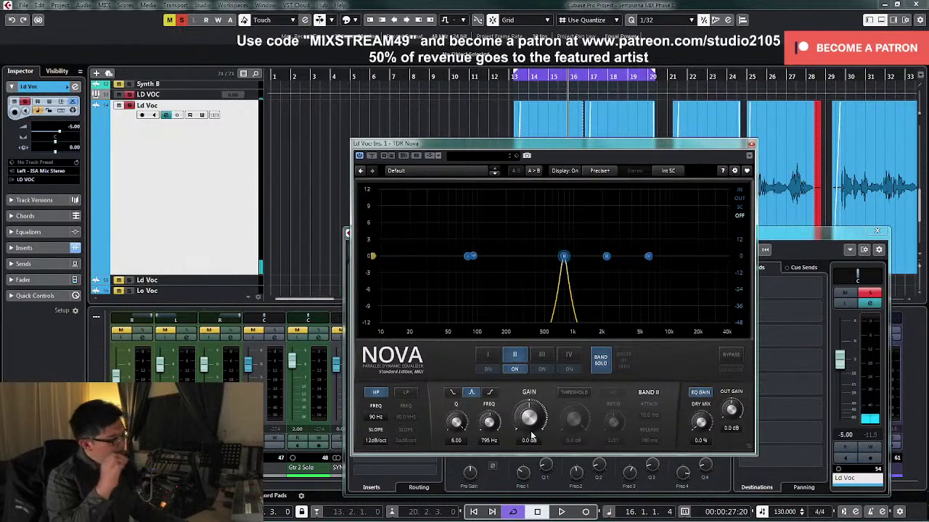
click(600, 360)
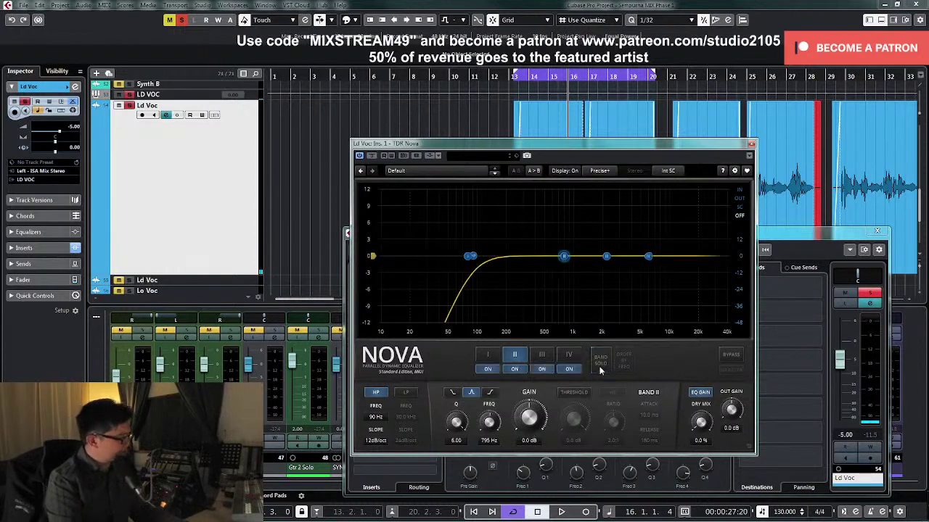
Step: Enable band II's threshold and WB, with a 3.0:1 ratio, 0.10 ms attack and 10 ms release
click(573, 392)
click(612, 392)
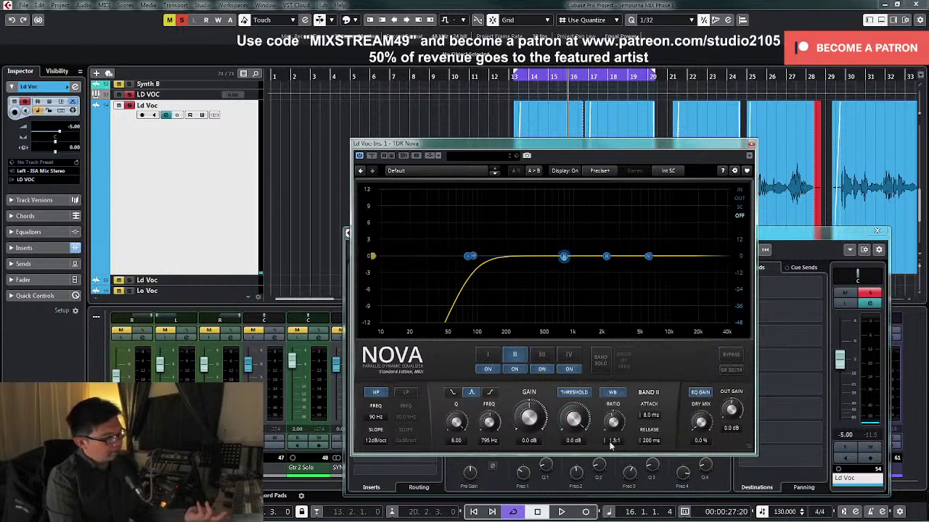
text(3)
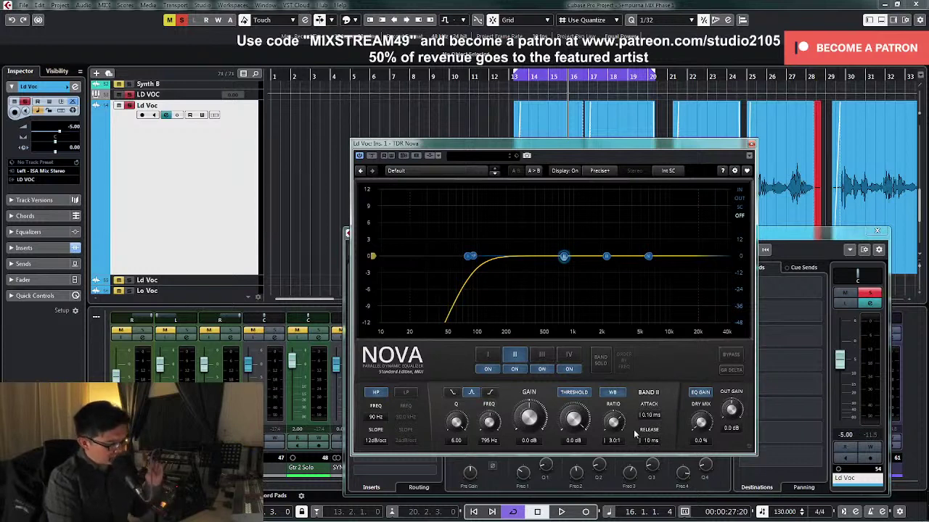
Step: Lower band II's threshold to -19.9 dB while listening to the looped lead vocal, and stop playback
key(space)
mouse_move(579, 418)
mouse_down()
mouse_move(579, 457)
mouse_move(572, 427)
mouse_up()
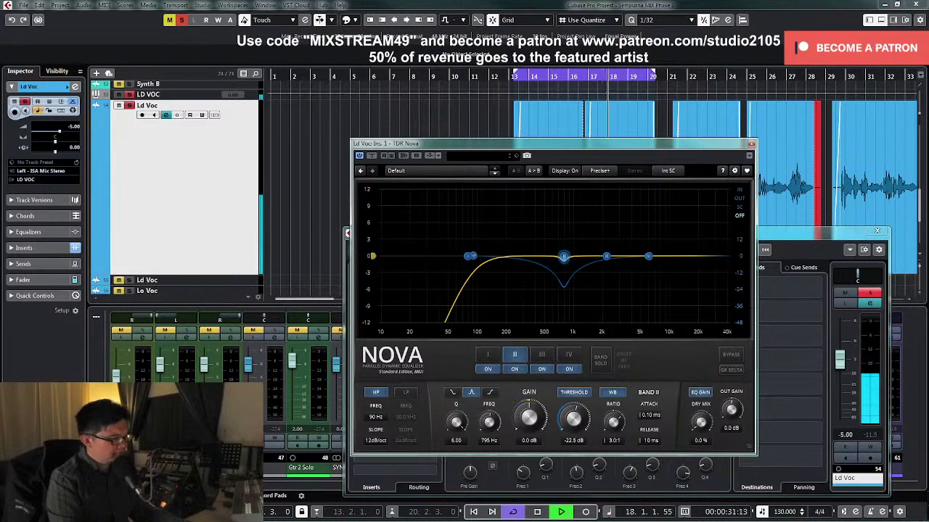
drag(572, 425, 572, 416)
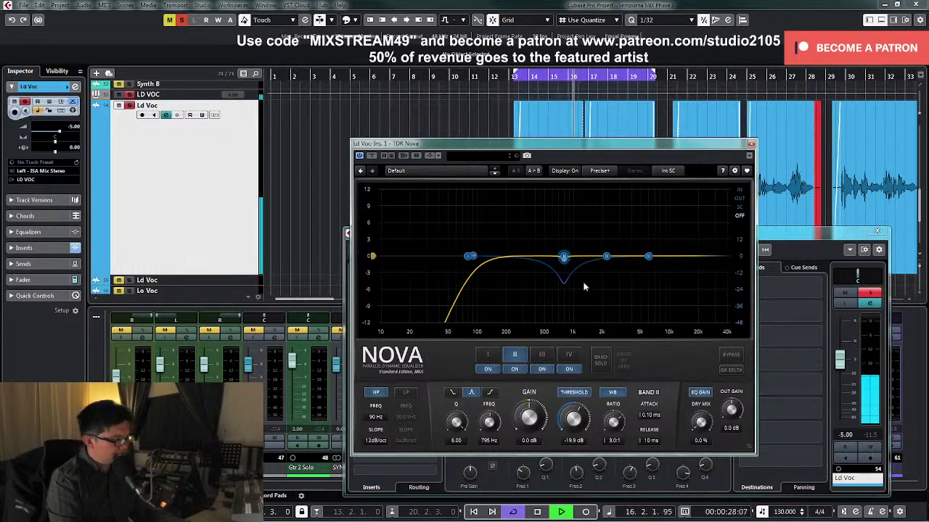
key(space)
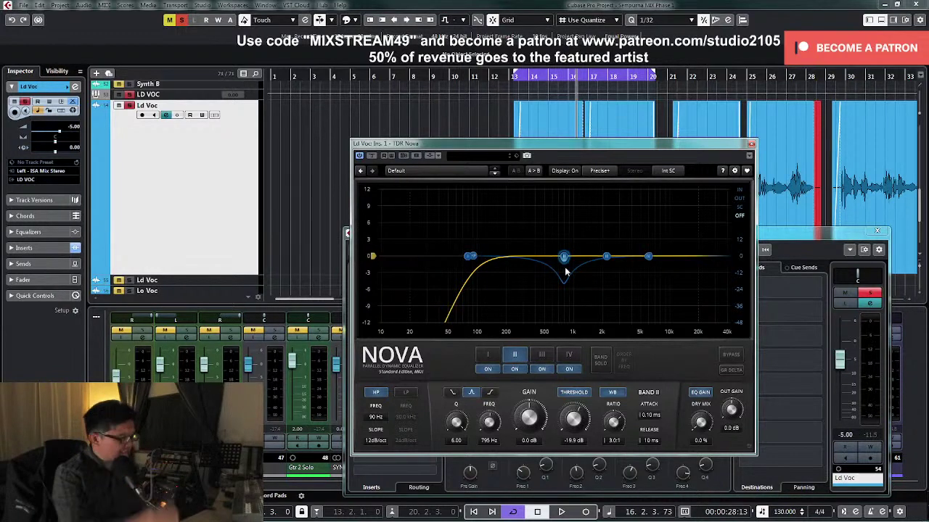
Step: Close TDR Nova, unsolo the Ld Voc channel, and close its channel settings
click(750, 145)
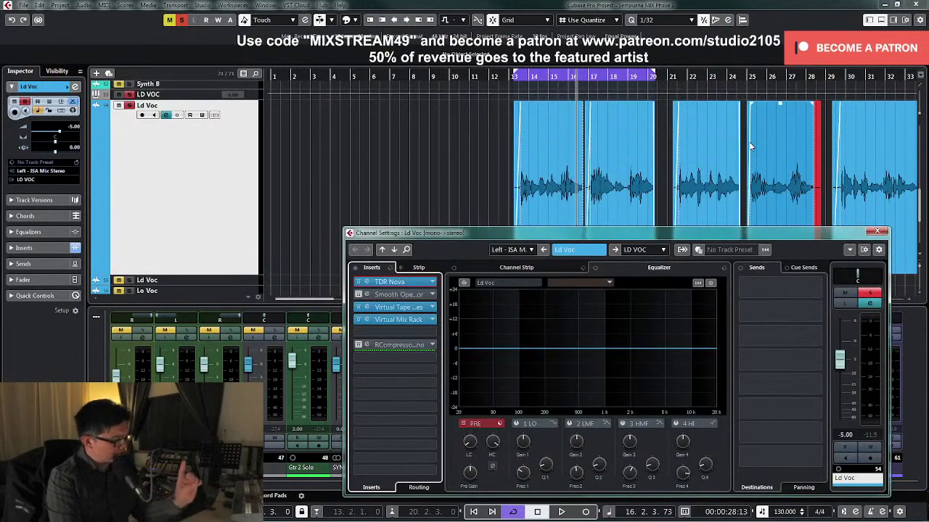
click(871, 294)
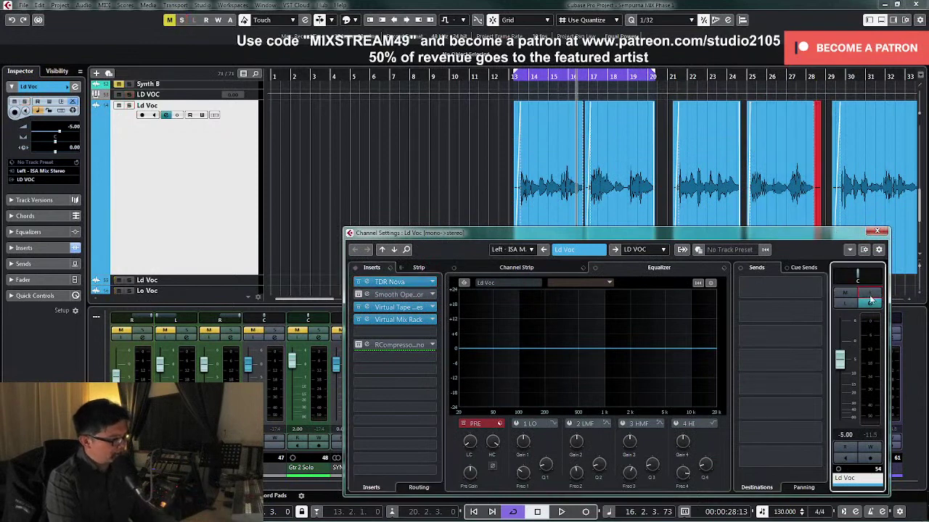
click(877, 232)
Step: Select the Ld Voc clip that runs from about bar 41 to 54 and set the locators to its range
key(h)
key(h)
key(h)
key(h)
key(h)
key(h)
key(h)
key(h)
key(h)
key(h)
key(h)
key(h)
key(h)
key(h)
key(g)
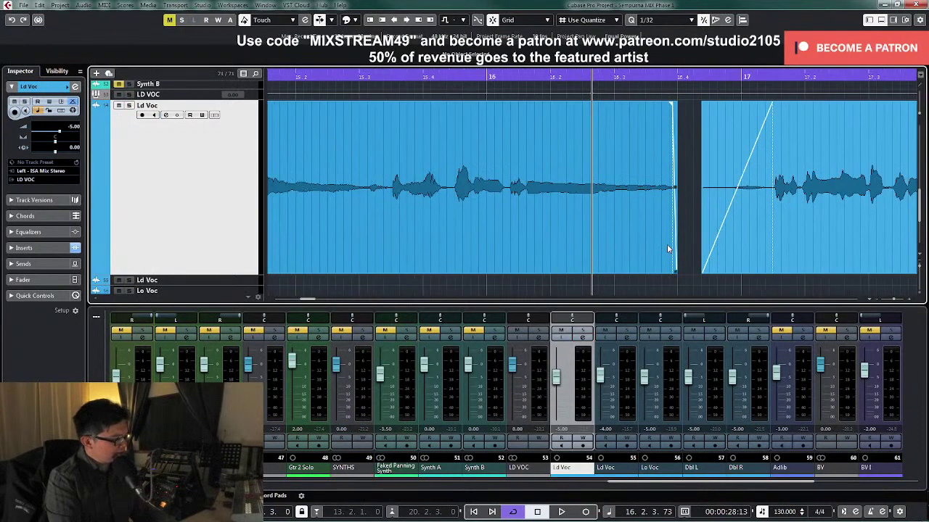
key(g)
key(g)
key(g)
key(g)
key(g)
key(g)
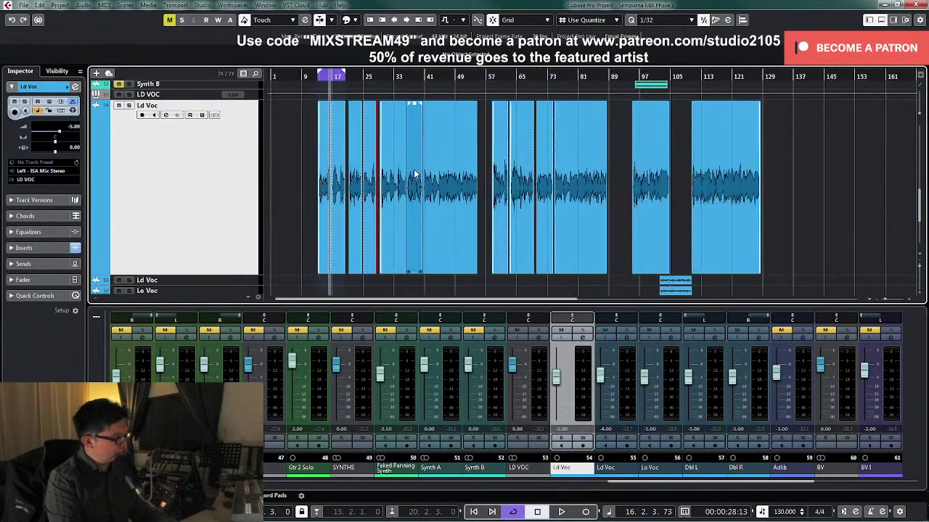
click(448, 199)
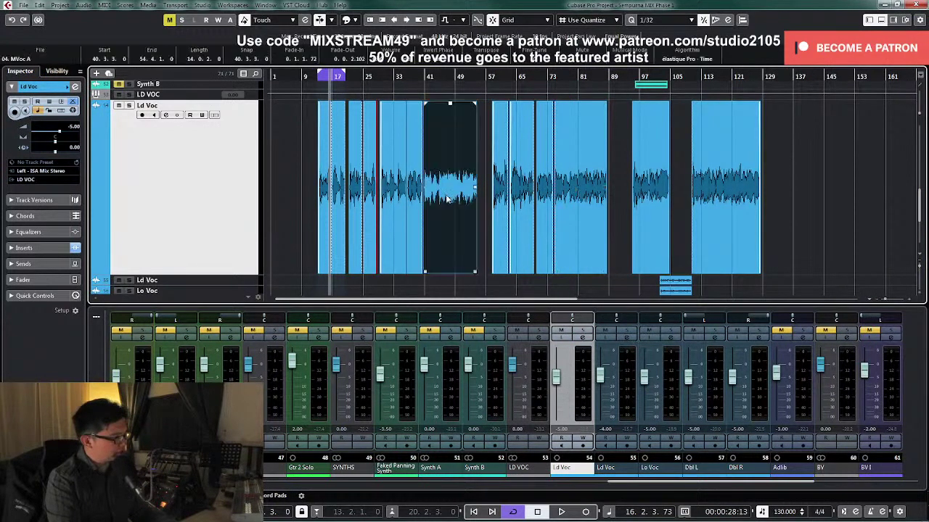
key(p)
Step: Play the selected vocal clip from its start, solo the Ld Voc channel, and stop playback
key(h)
key(h)
key(h)
key(h)
key(h)
key(h)
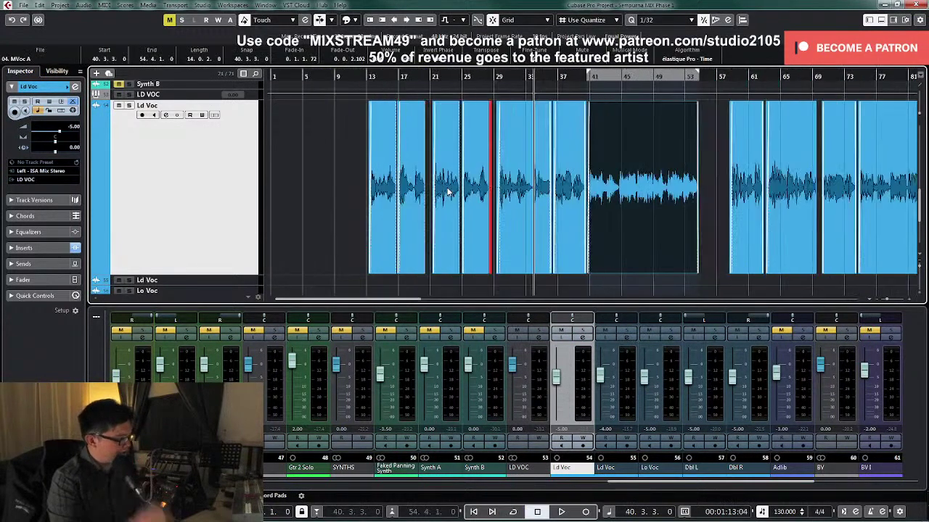
key(g)
key(g)
key(g)
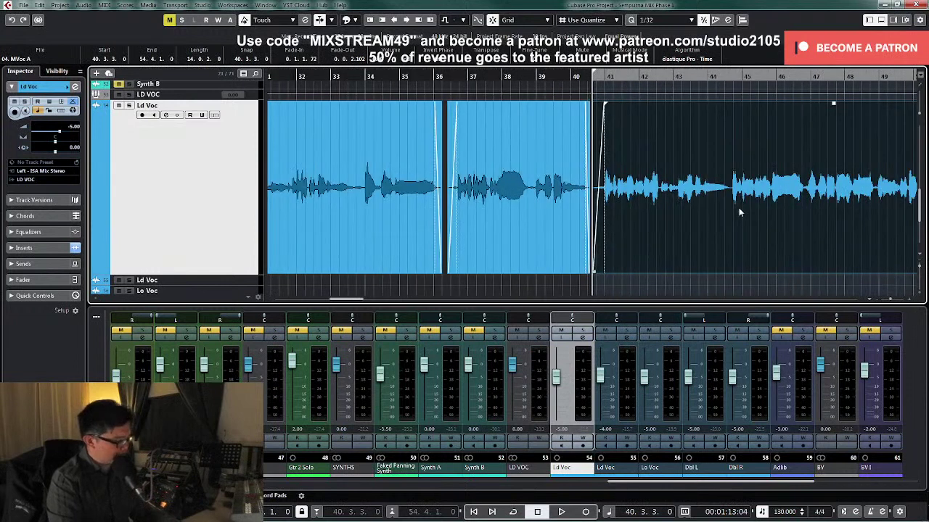
key(g)
key(g)
key(g)
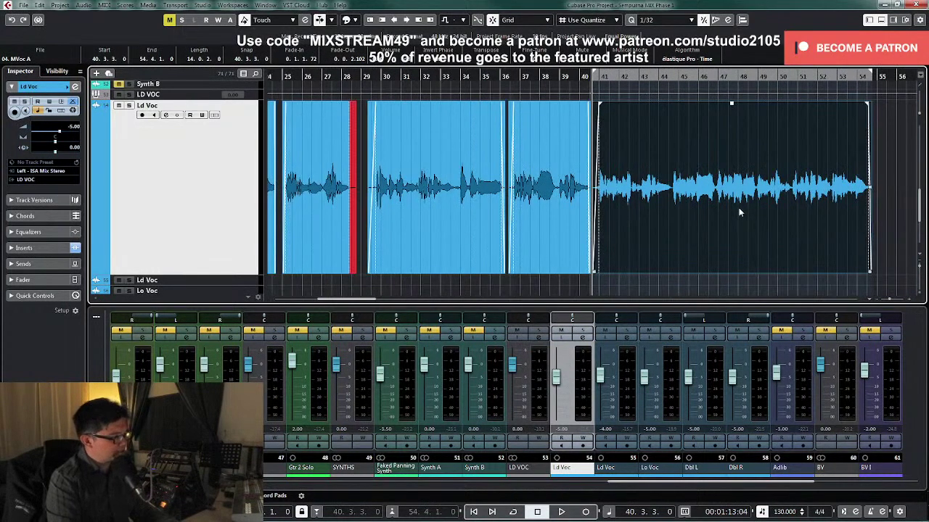
key(space)
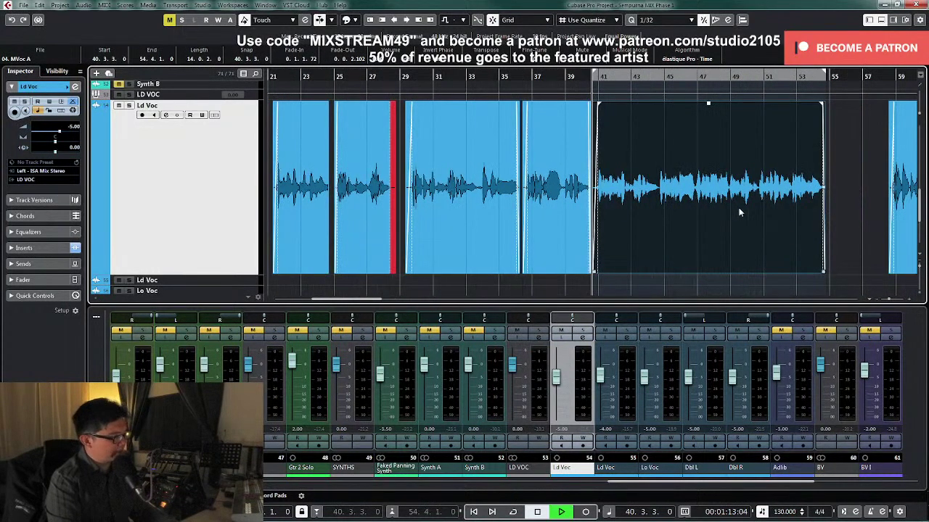
click(585, 331)
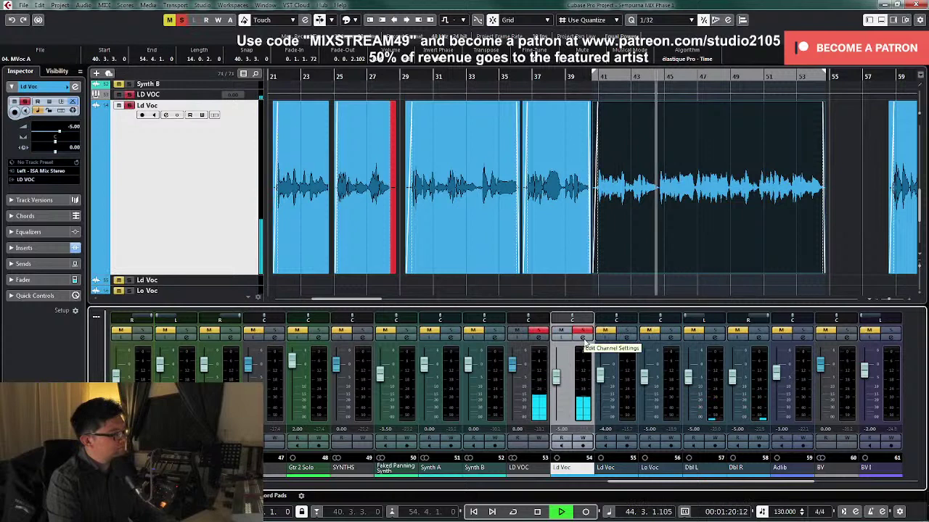
key(space)
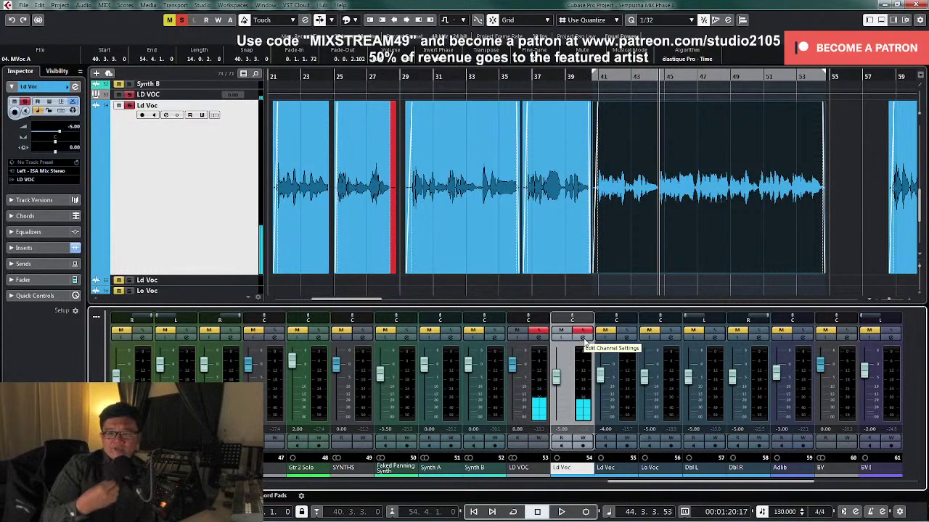
Step: Reopen TDR Nova from the Ld Voc channel settings and select band III with a Q of 6.00
click(583, 338)
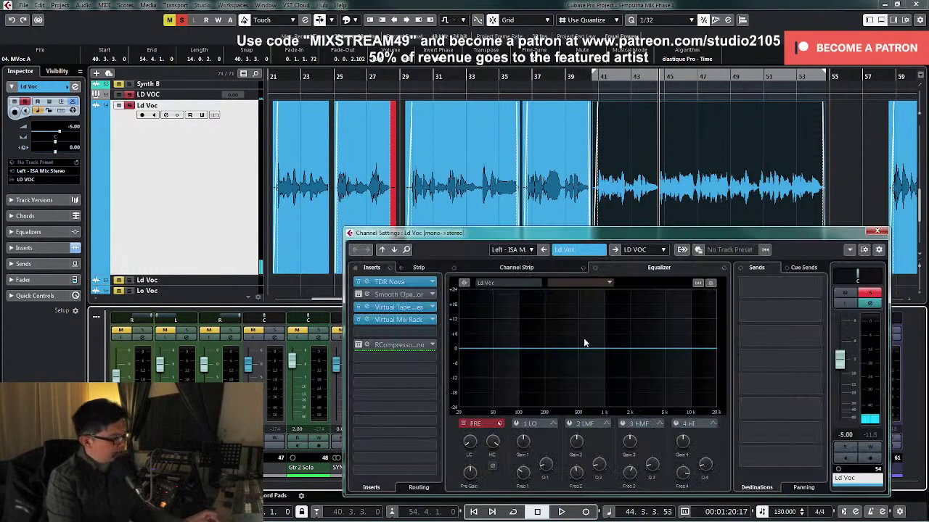
click(405, 283)
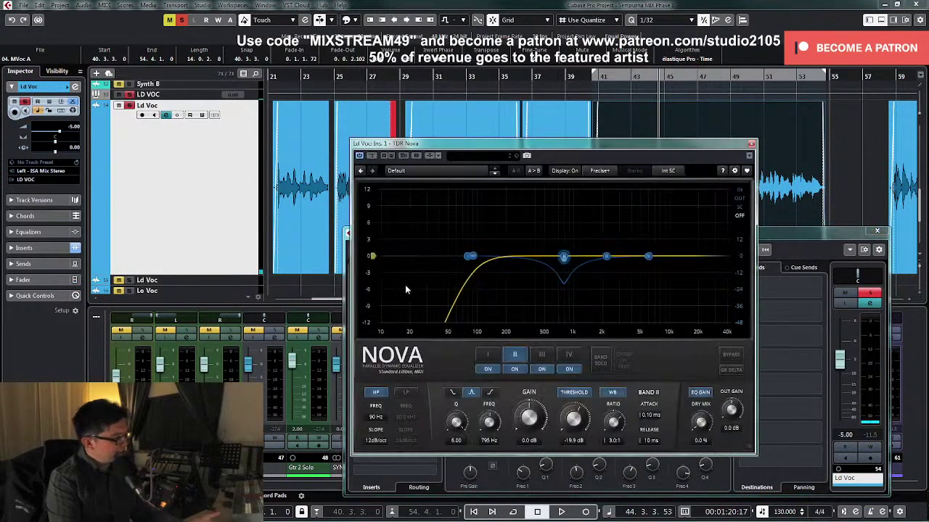
click(541, 355)
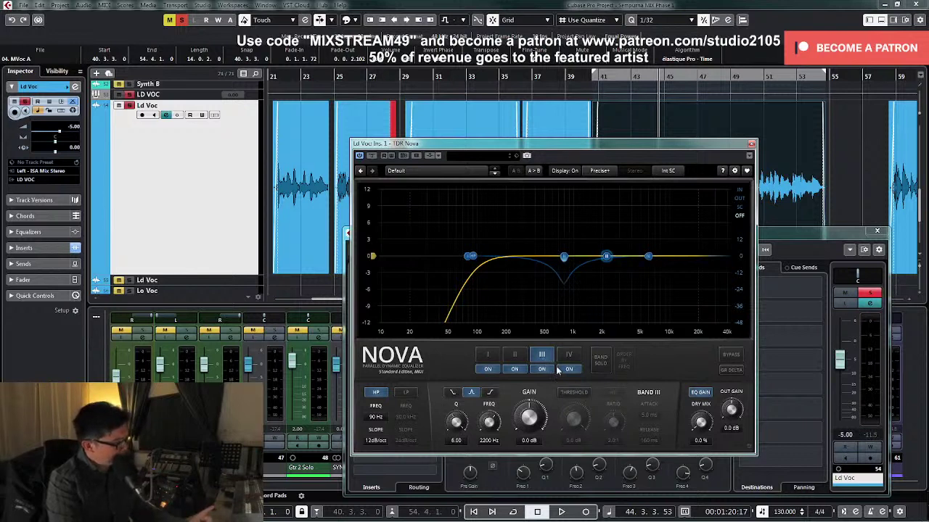
Step: Play the vocal clip and compare band III in solo with the full EQ, and stop playback
key(space)
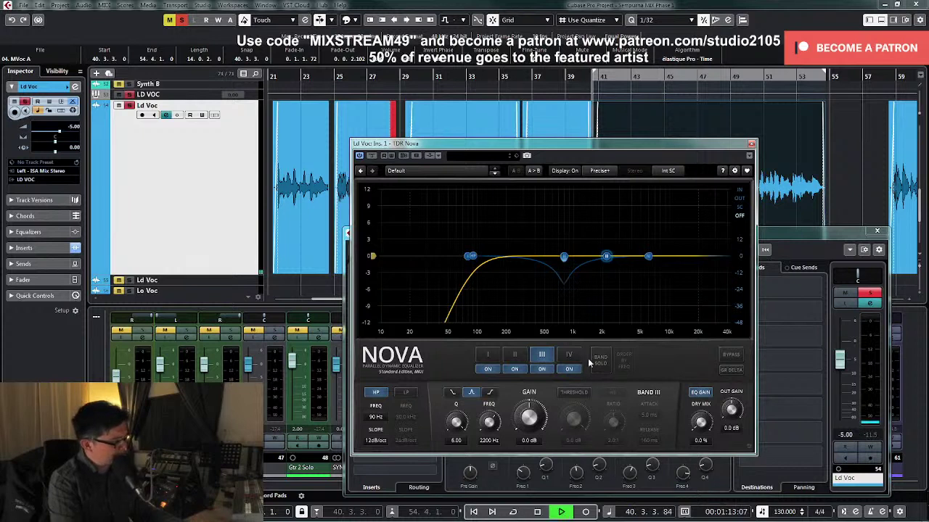
click(598, 363)
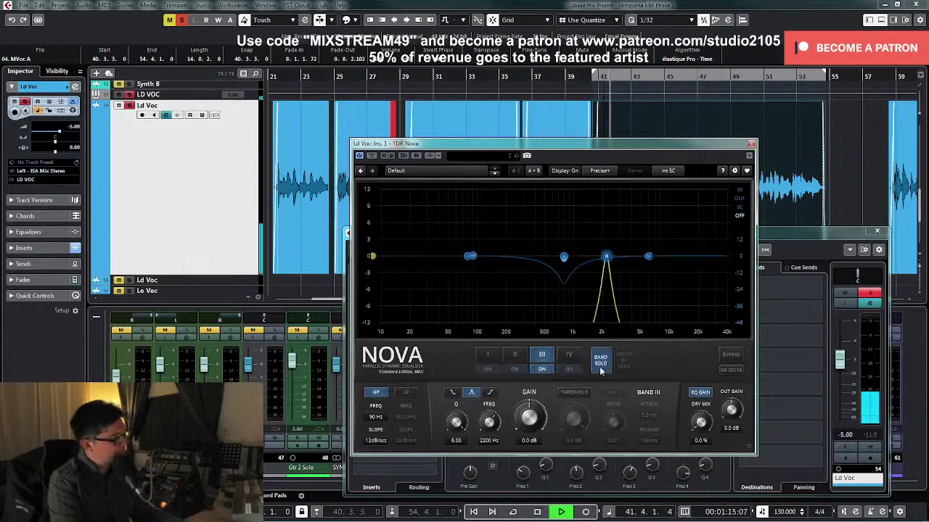
click(601, 360)
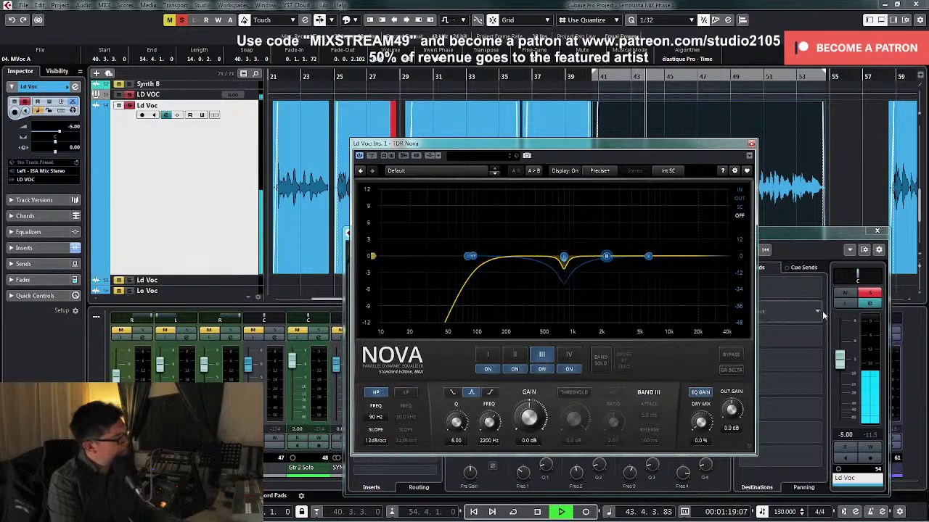
key(space)
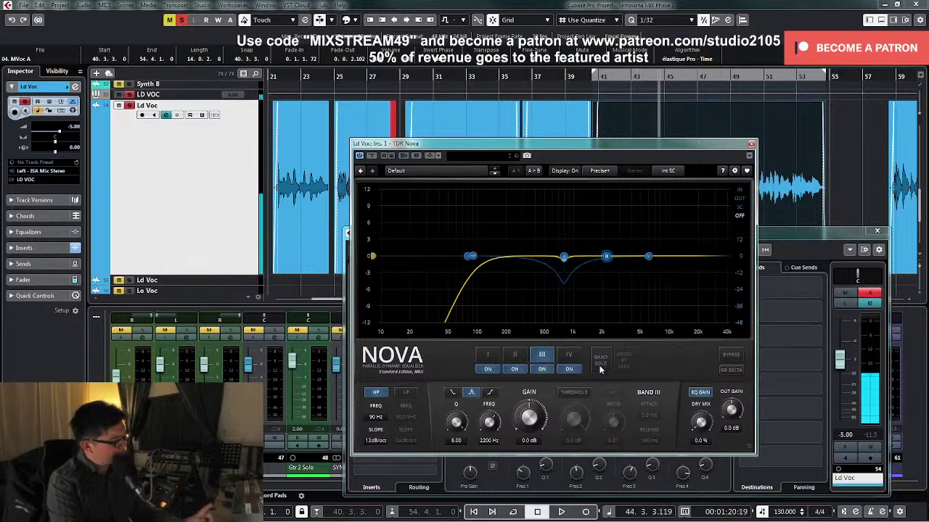
Step: Solo band III and sweep it boosted to 954 Hz while playing the vocal clip from its start
click(600, 366)
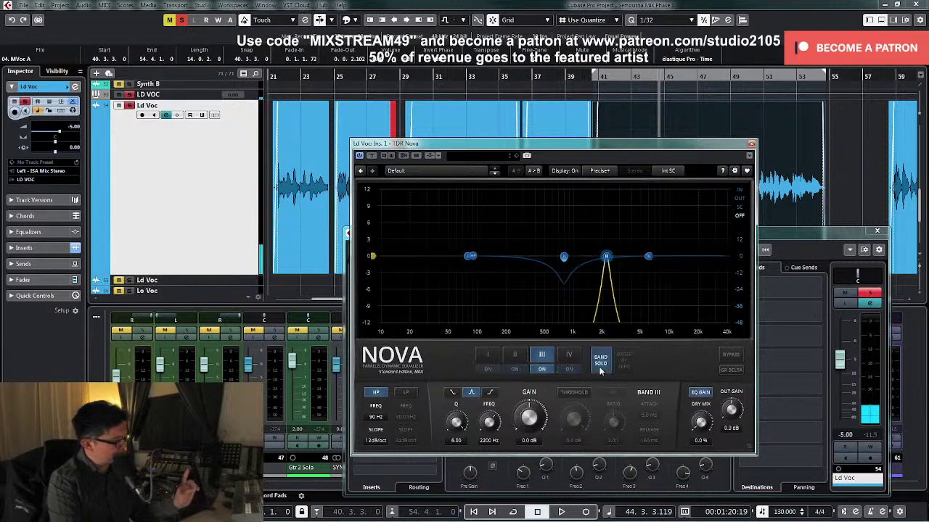
key(KP_1)
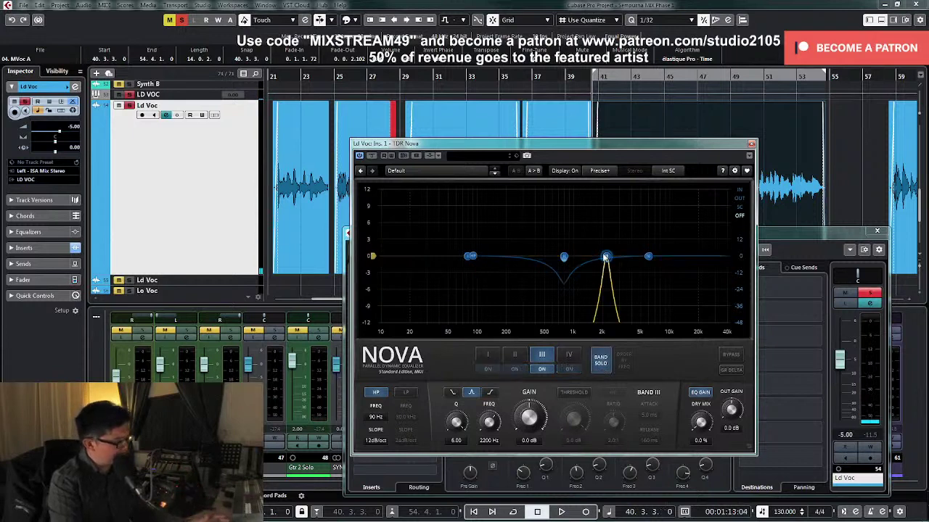
key(space)
drag(606, 257, 571, 204)
key(space)
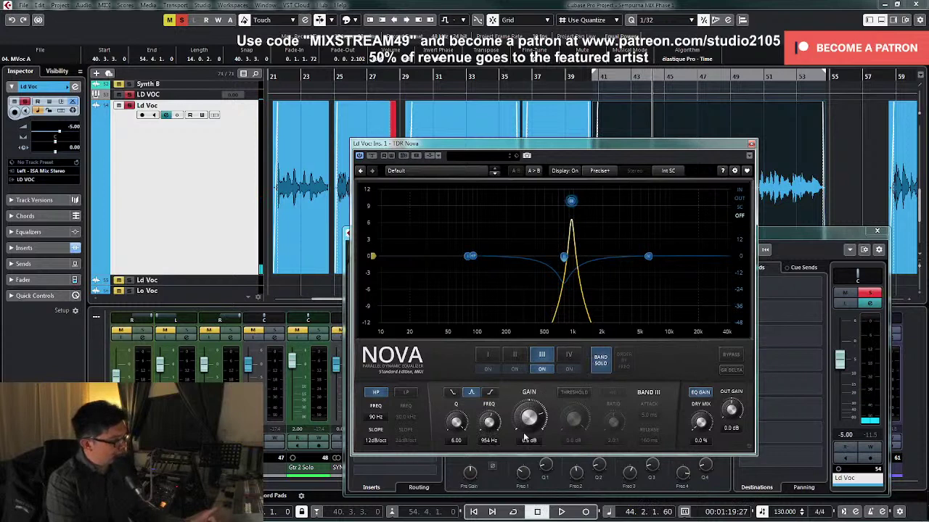
Step: Reset band III's gain to 0.0 dB, turn that band off, and return to band II with solo off
key(Return)
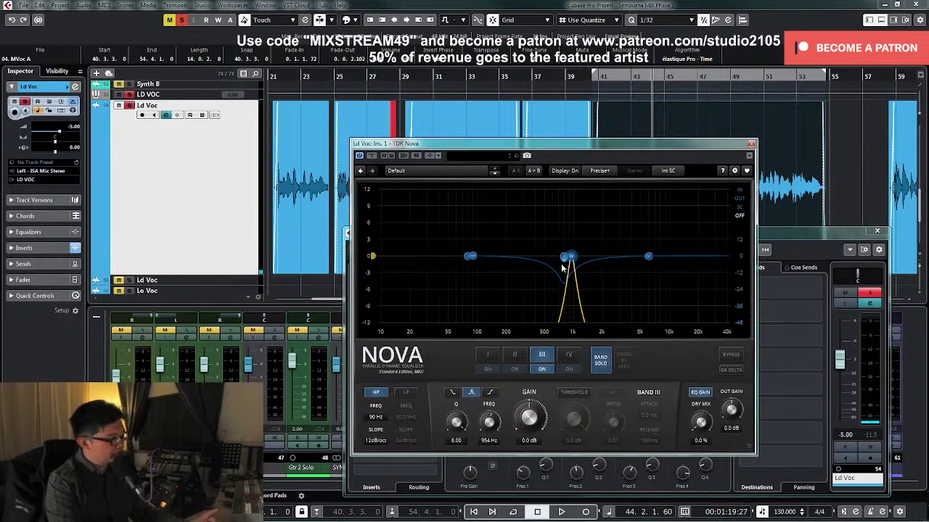
click(548, 371)
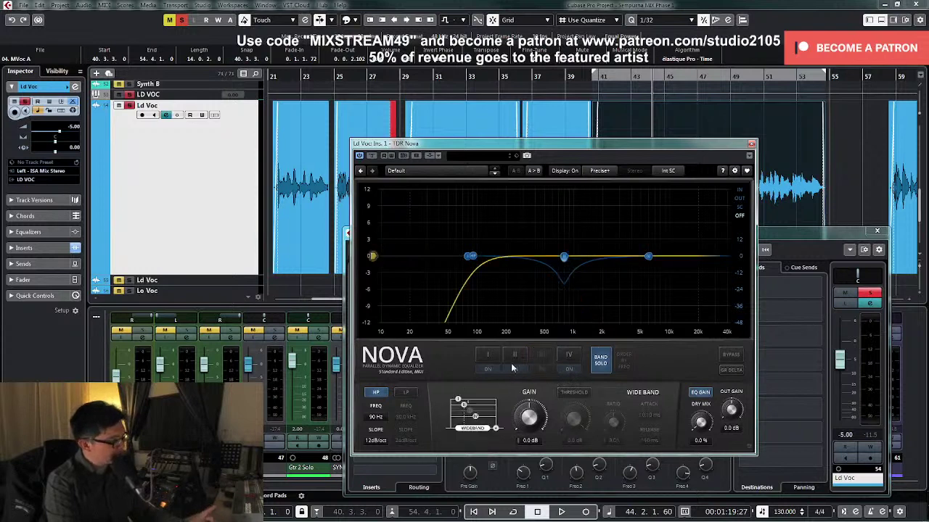
click(516, 370)
click(516, 355)
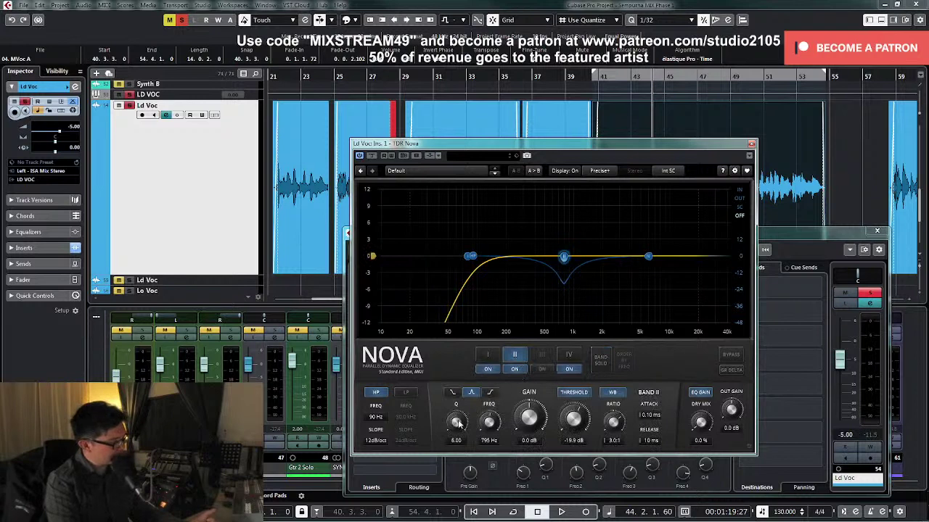
Step: Play the vocal clip while setting band II's Q to 1.83 and its threshold to -19.7 dB, and stop playback
key(space)
drag(458, 427, 459, 456)
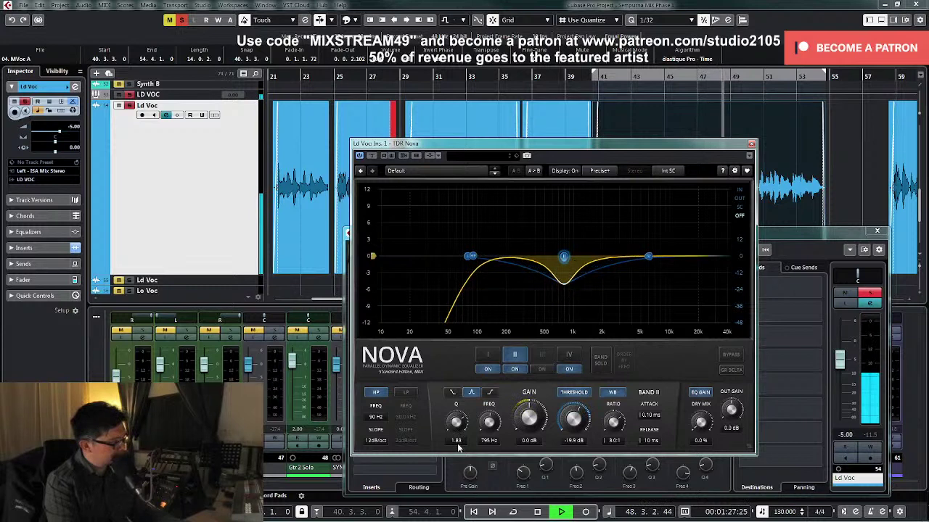
key(space)
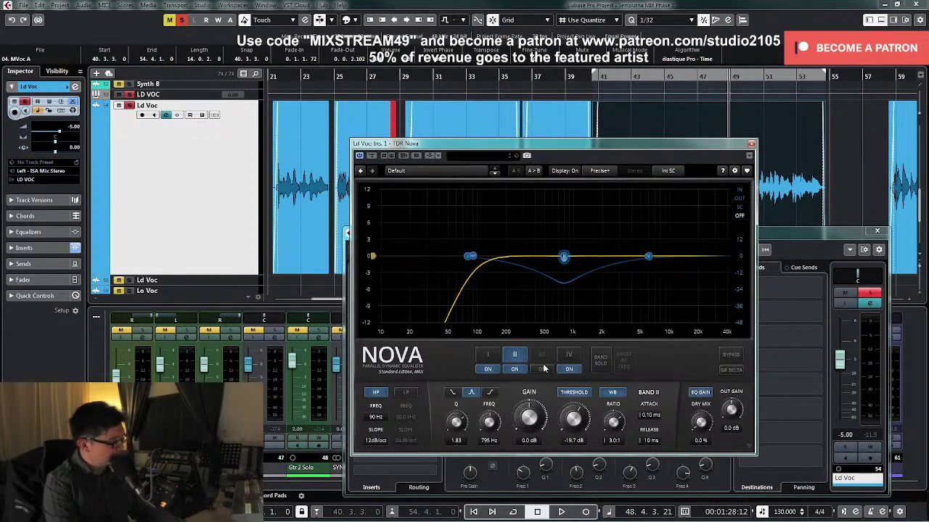
key(space)
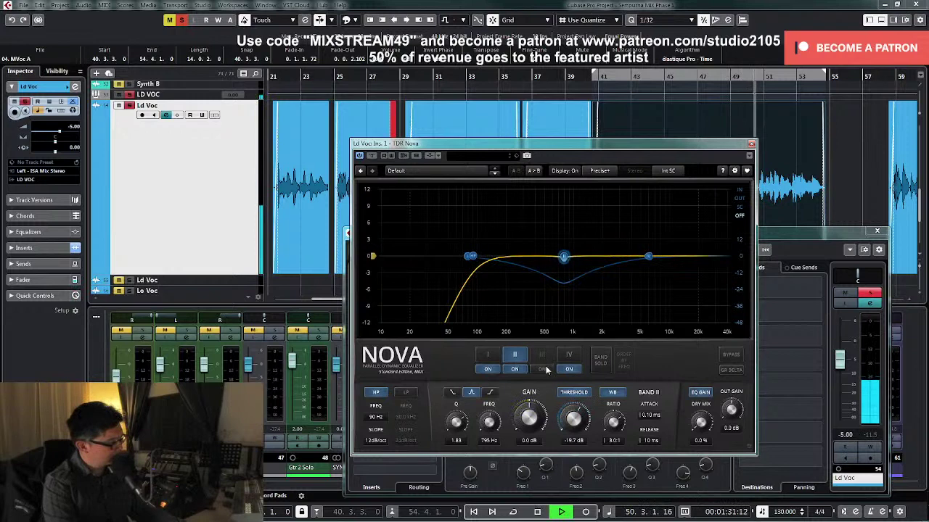
key(space)
Step: Turn on band III, sweep it boosted in solo to 3.8 kHz during playback, and reset its gain to 0.0 dB with solo off
click(544, 370)
click(600, 365)
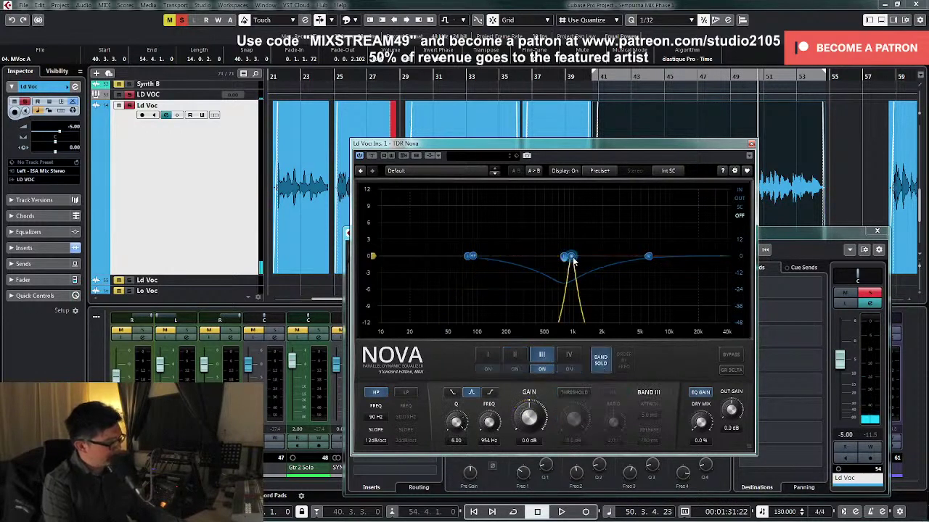
drag(573, 262, 639, 214)
key(space)
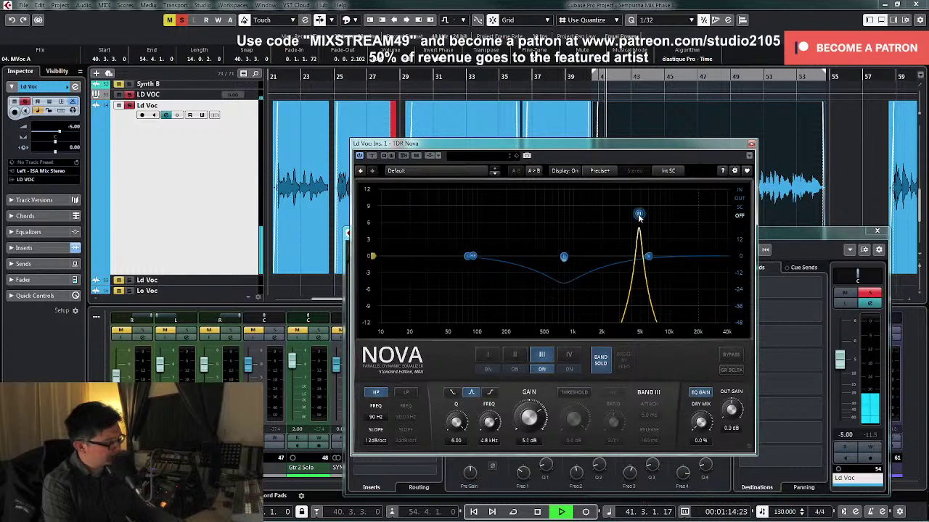
mouse_move(639, 216)
mouse_down()
mouse_move(618, 209)
mouse_move(628, 210)
mouse_up()
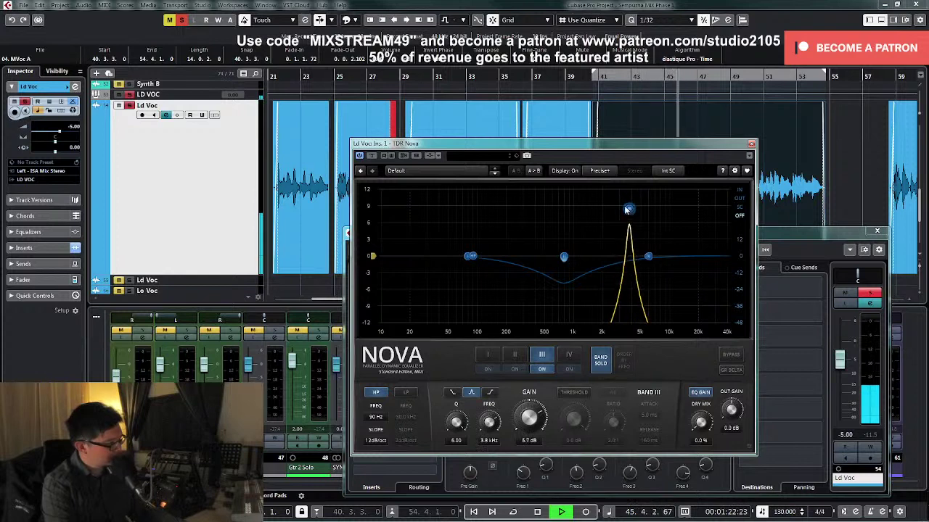
key(space)
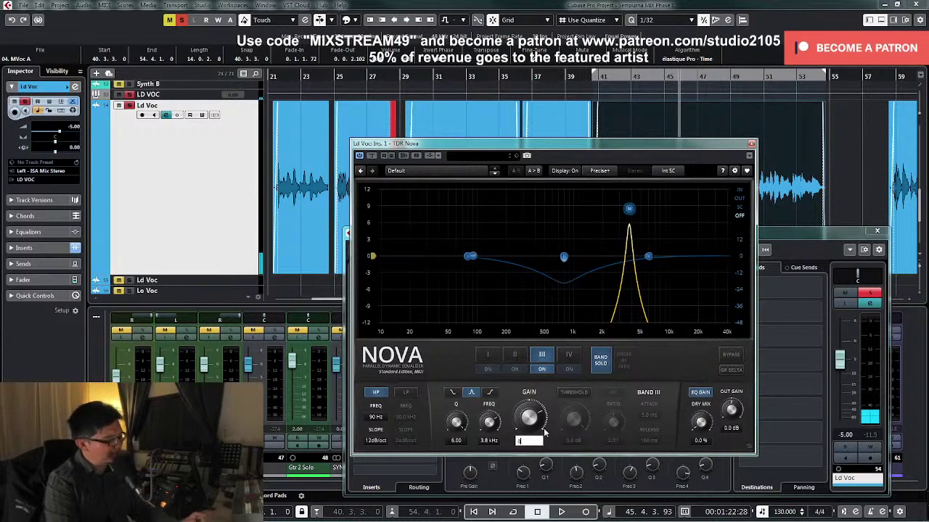
key(Return)
click(601, 368)
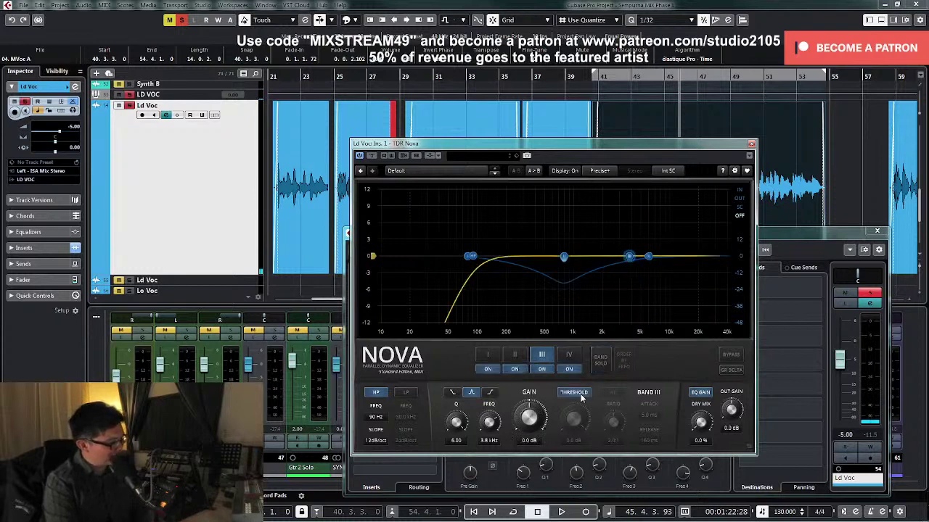
Step: Make band III dynamic with WB on, threshold -19.7 dB, ratio 3.0:1, attack 0.10 ms and release 30 ms while playing the vocal
click(581, 396)
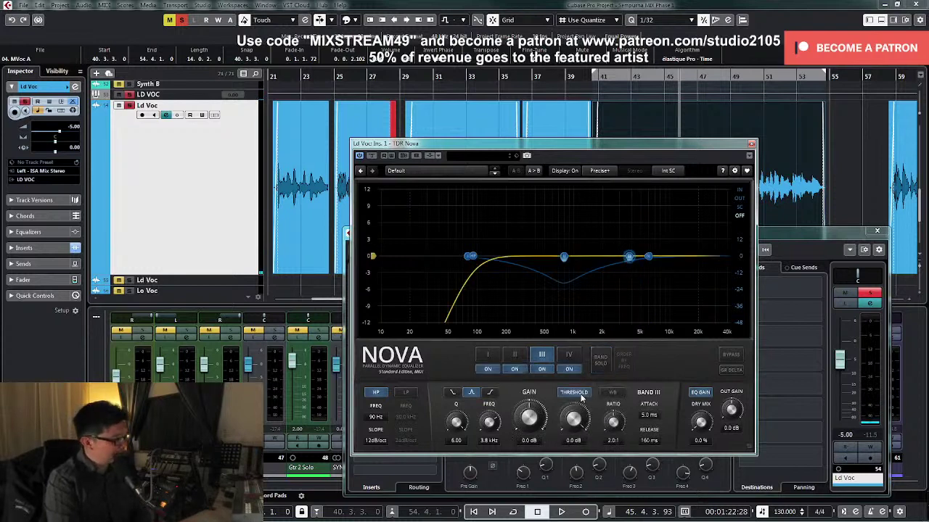
click(614, 394)
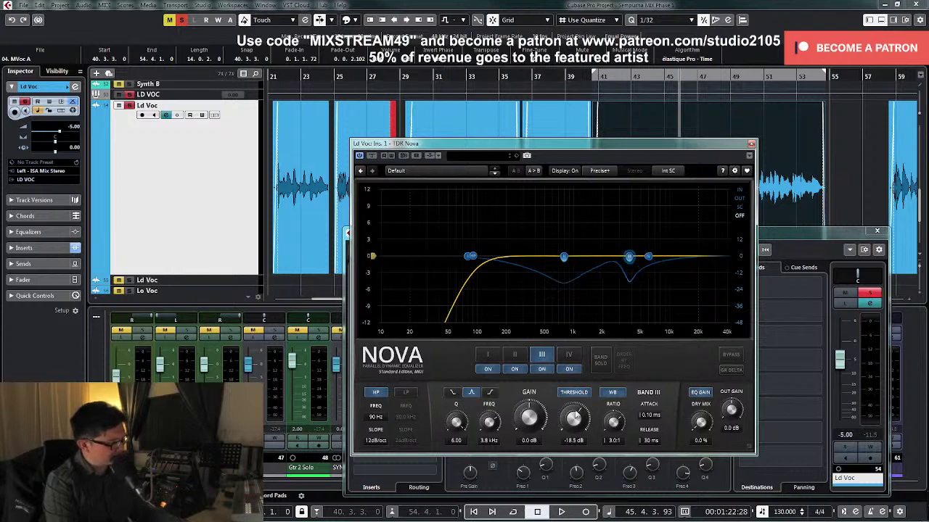
key(space)
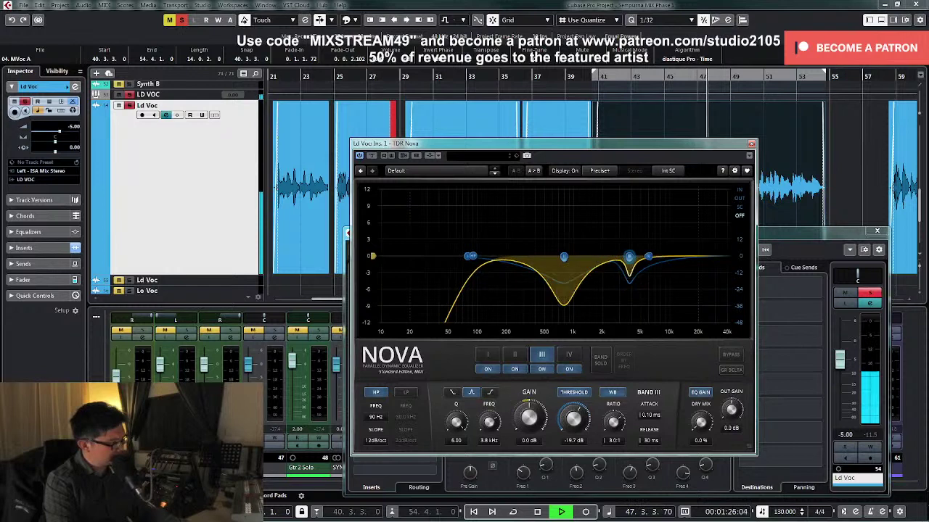
Step: Close TDR Nova, clear the vocal solo, play the vocal section in the mix, and bring the Ld Voc channel settings back up
click(751, 144)
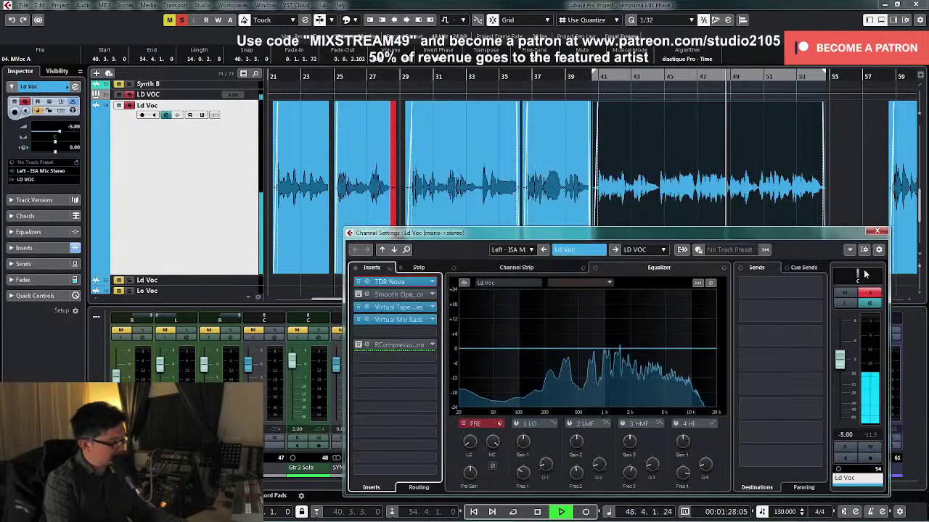
key(space)
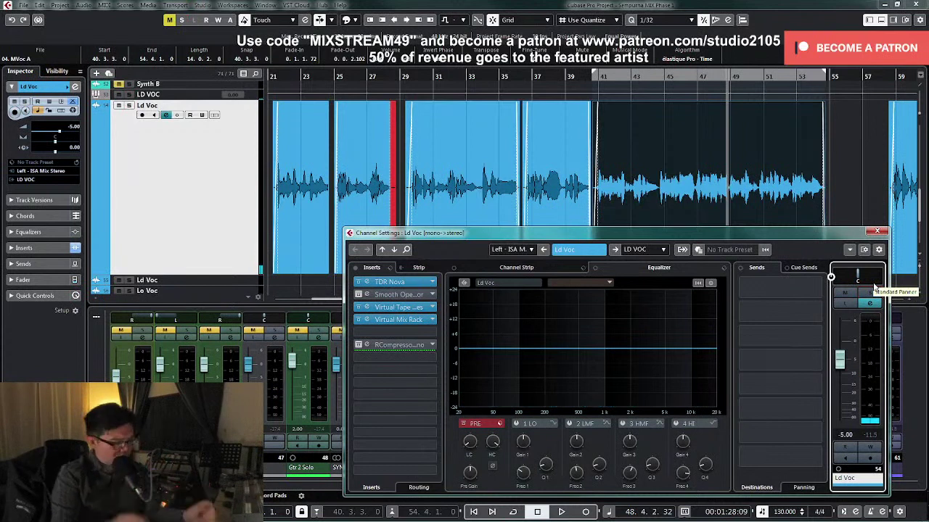
key(space)
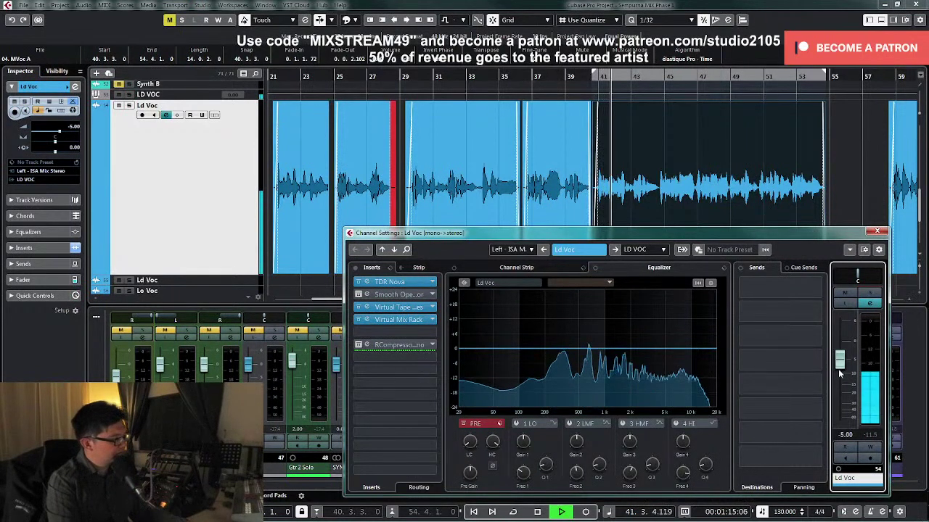
click(877, 231)
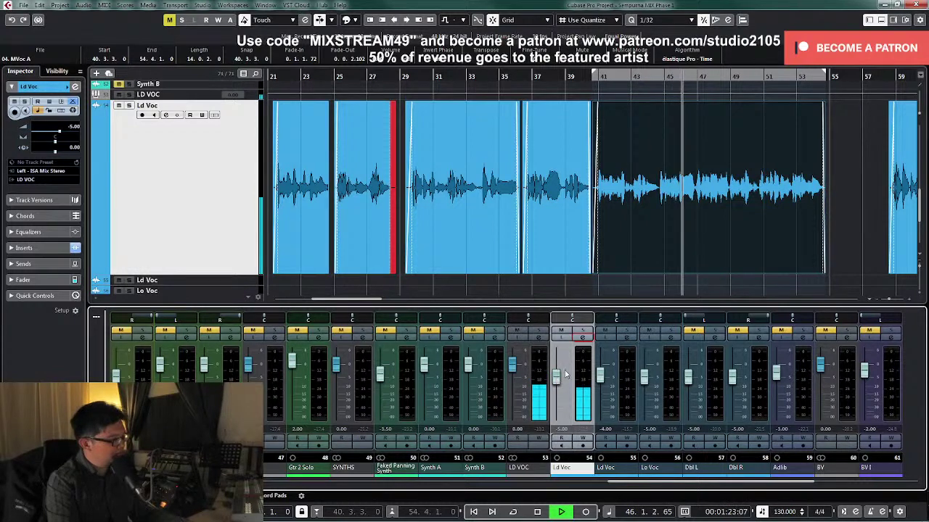
click(582, 338)
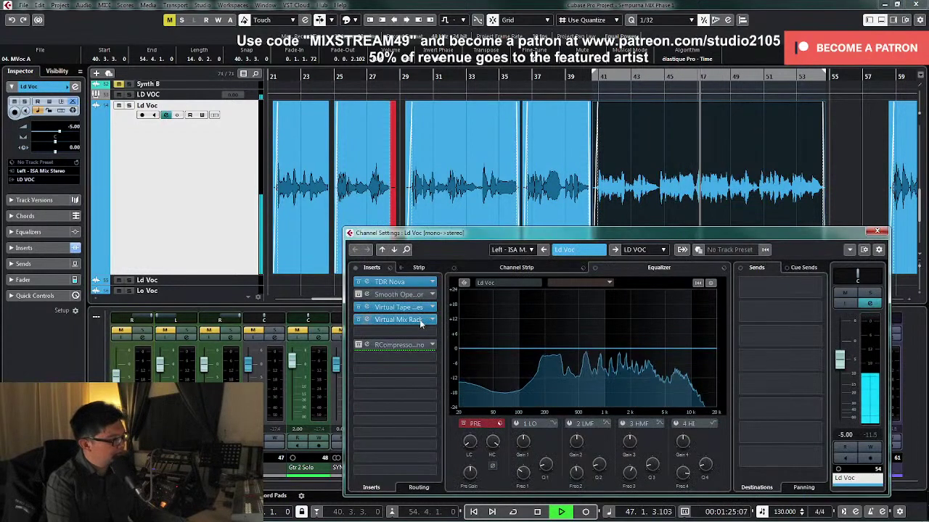
key(space)
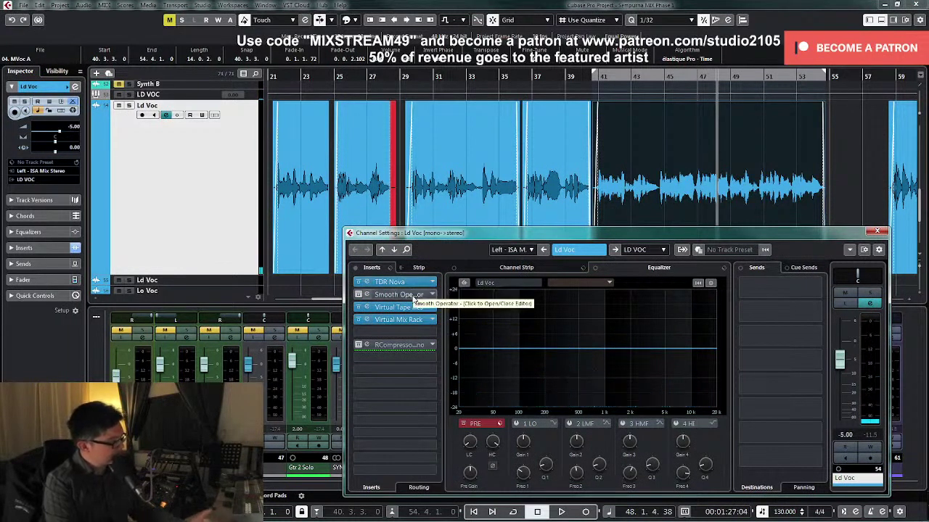
Step: Inspect the Smooth Operator insert on Ld Voc, switch it off, and briefly check the Virtual Tape insert
click(413, 298)
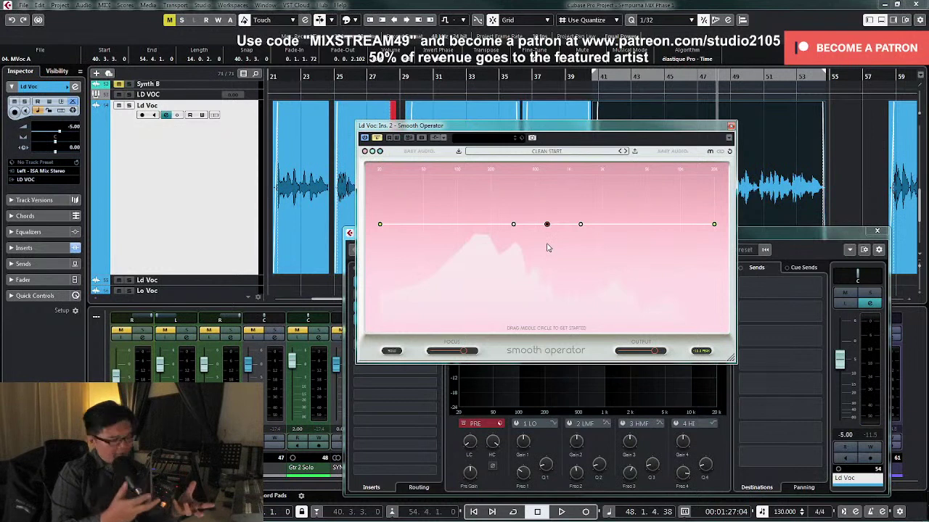
click(730, 127)
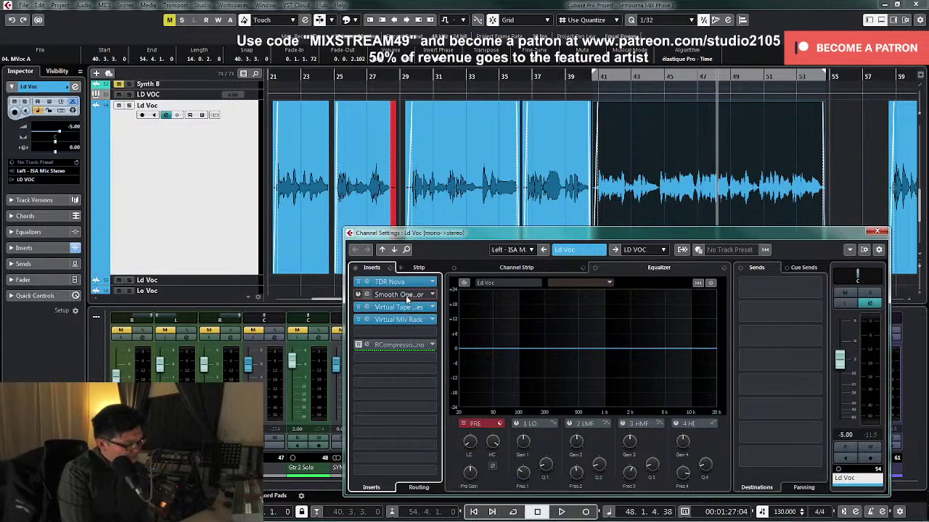
click(408, 308)
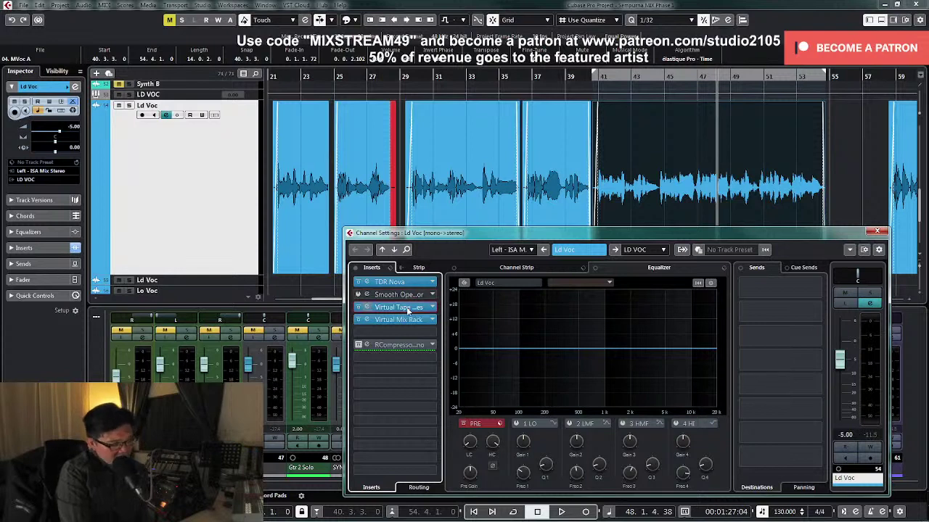
click(573, 113)
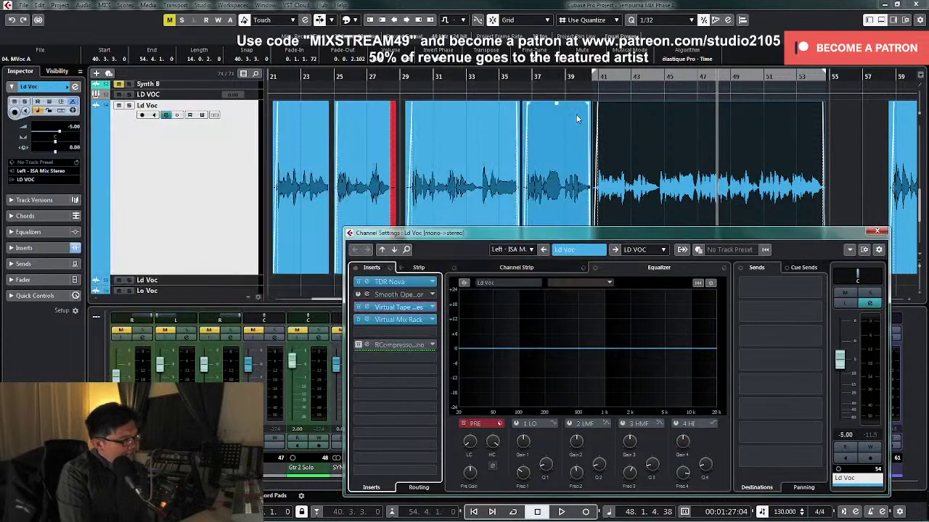
Step: Open the Virtual Mix Rack insert to examine its Hollywood, FG-Stress and FG-DS modules, and solo the Ld Voc track
click(398, 319)
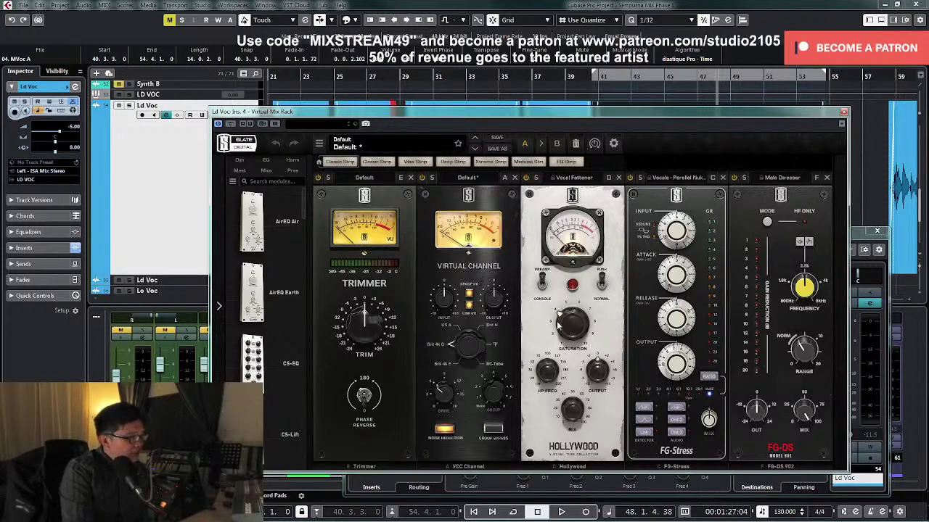
mouse_move(584, 334)
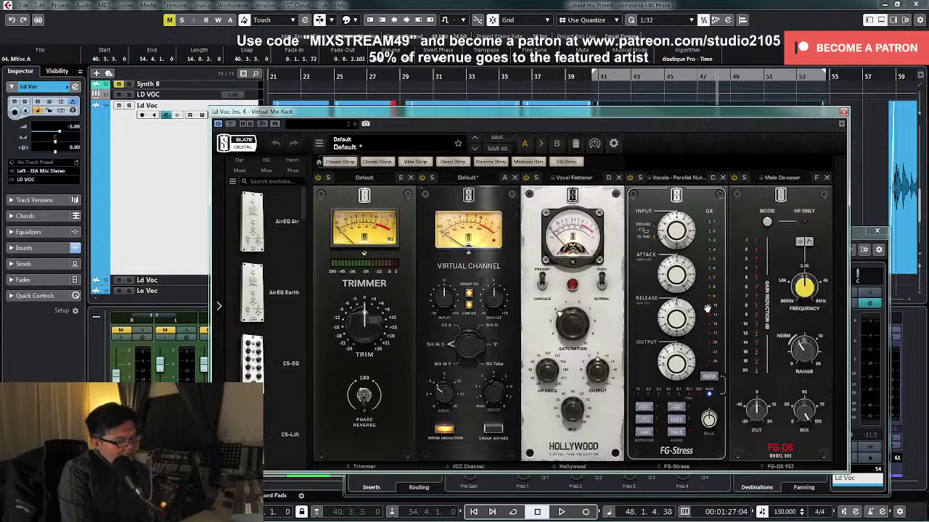
click(677, 321)
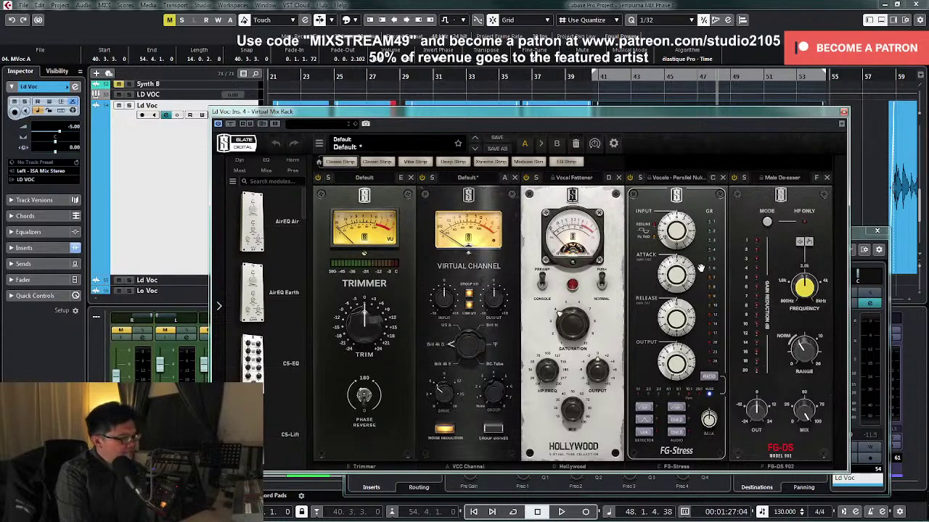
key(space)
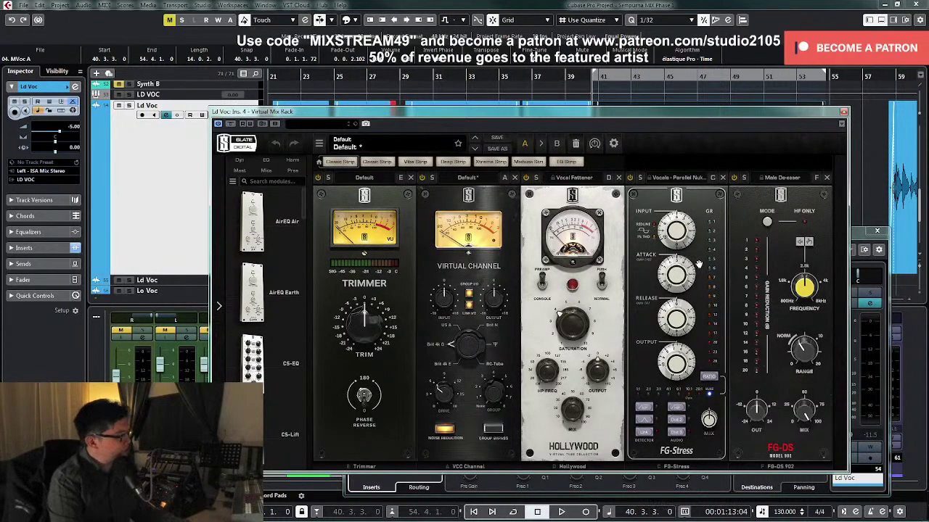
click(130, 106)
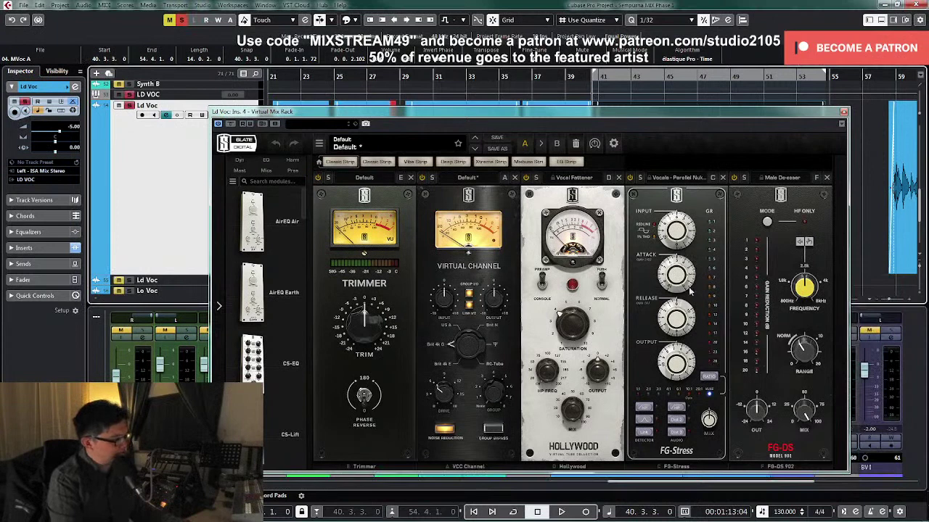
Step: Play the soloed vocal in short passes to judge the FG-Stress compression and FG-DS de-essing, and clear the solo
mouse_move(711, 429)
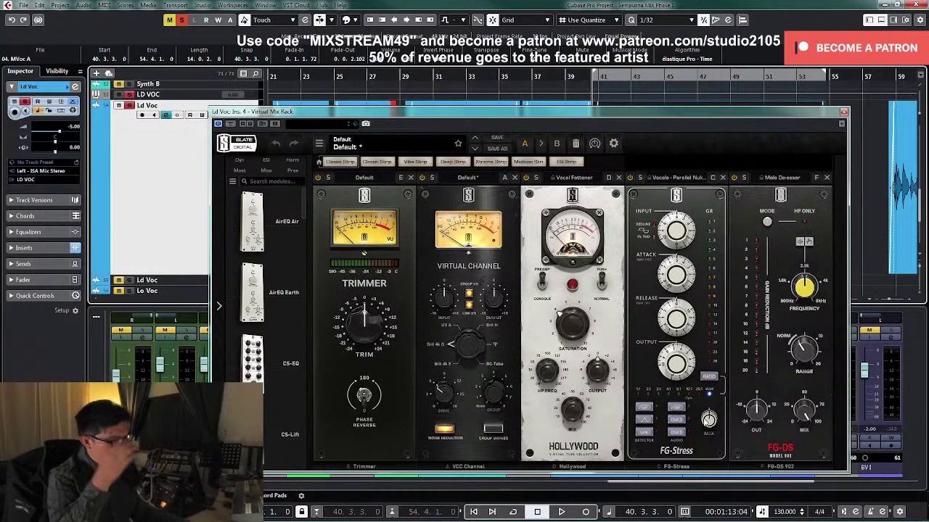
key(space)
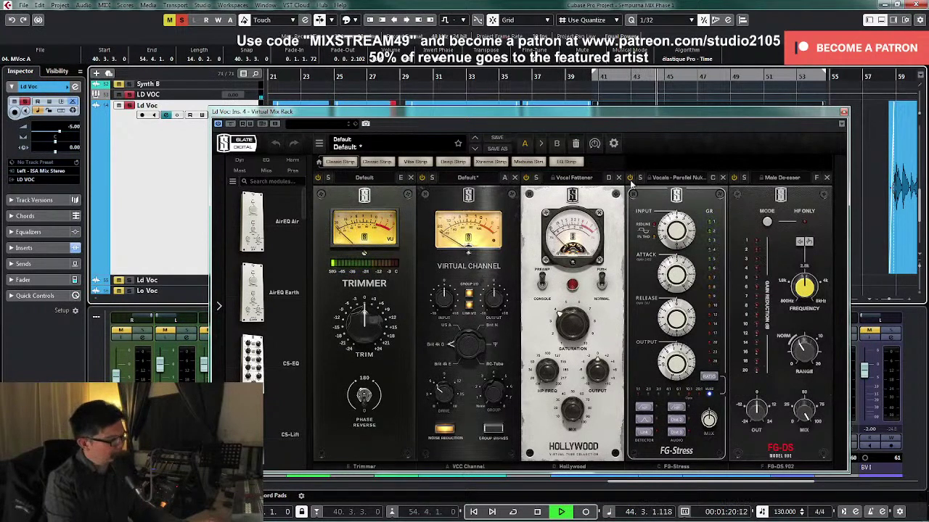
key(space)
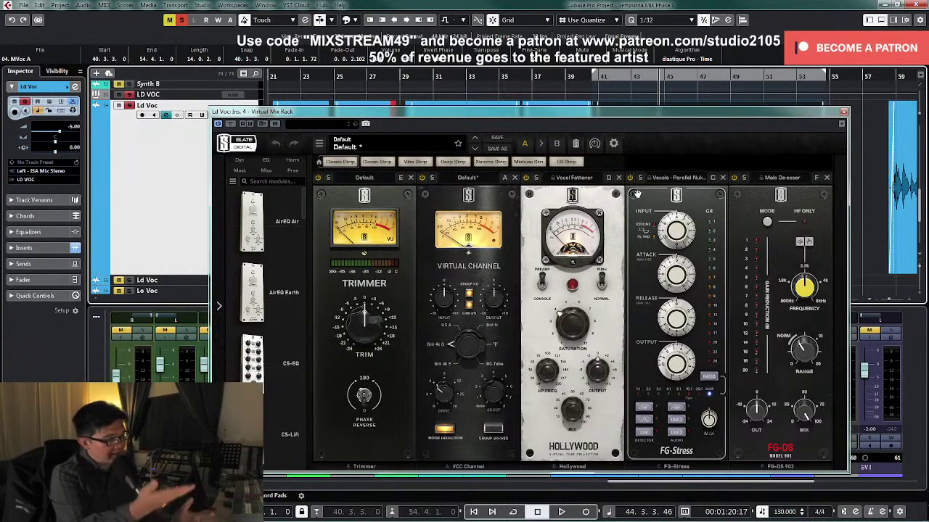
key(space)
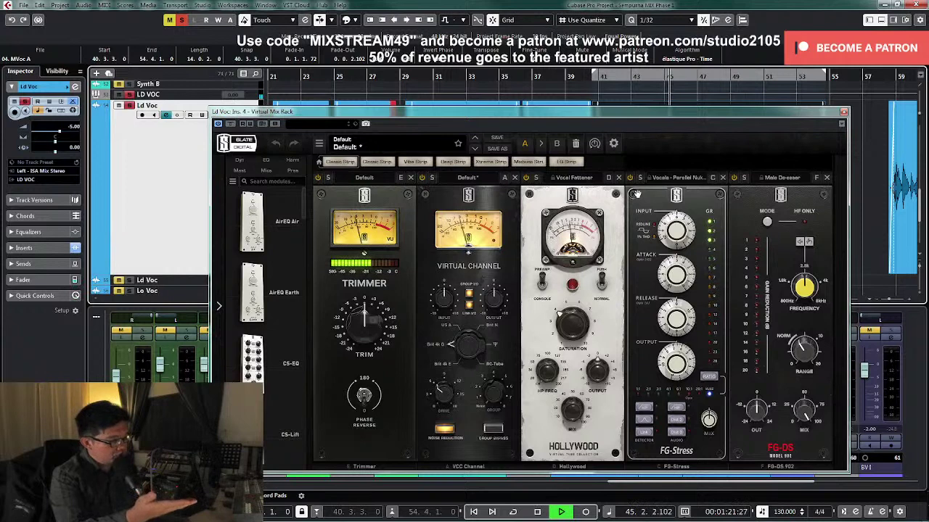
key(space)
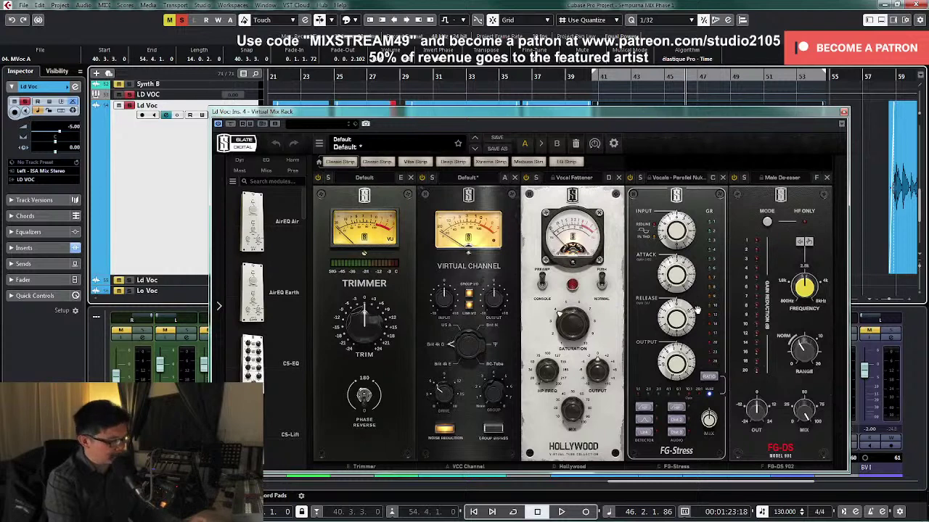
mouse_move(696, 313)
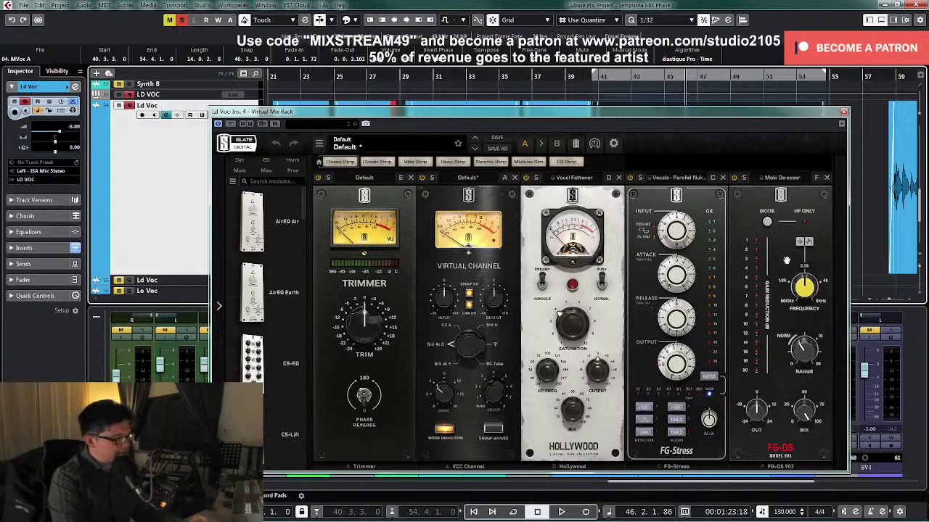
key(space)
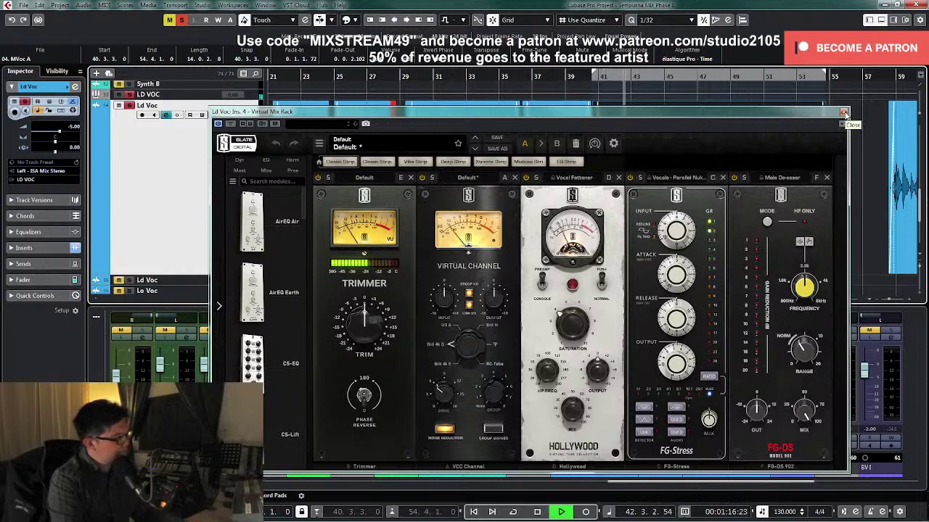
key(space)
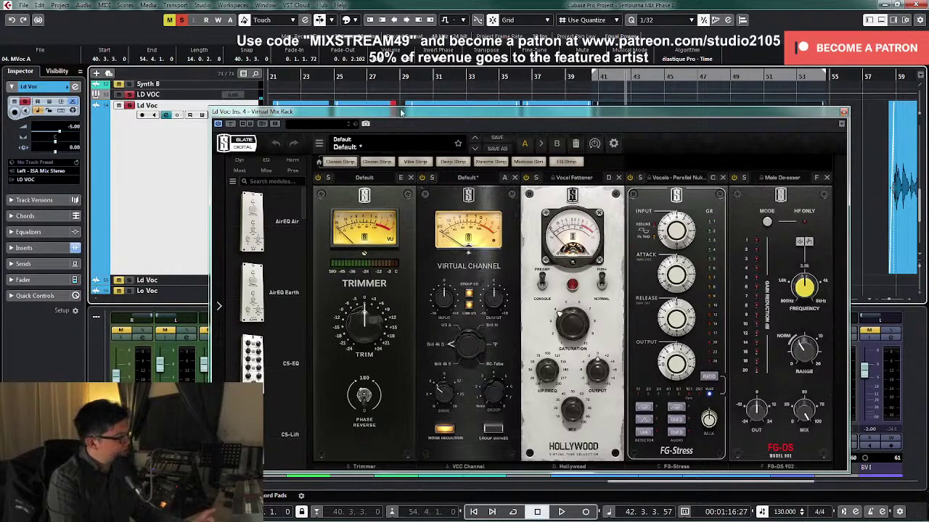
click(128, 95)
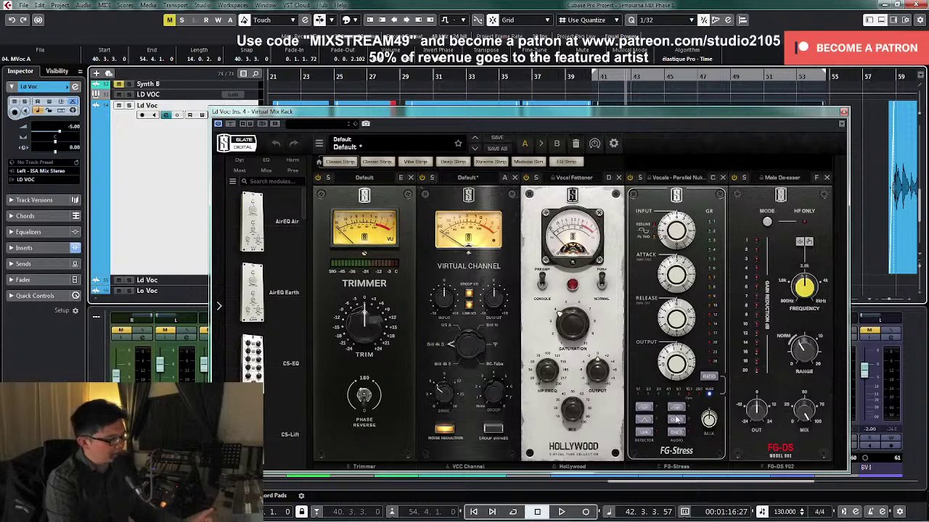
Step: Engage the Dist 3 audio mode in the FG-Stress module during playback, and close the Virtual Mix Rack
key(space)
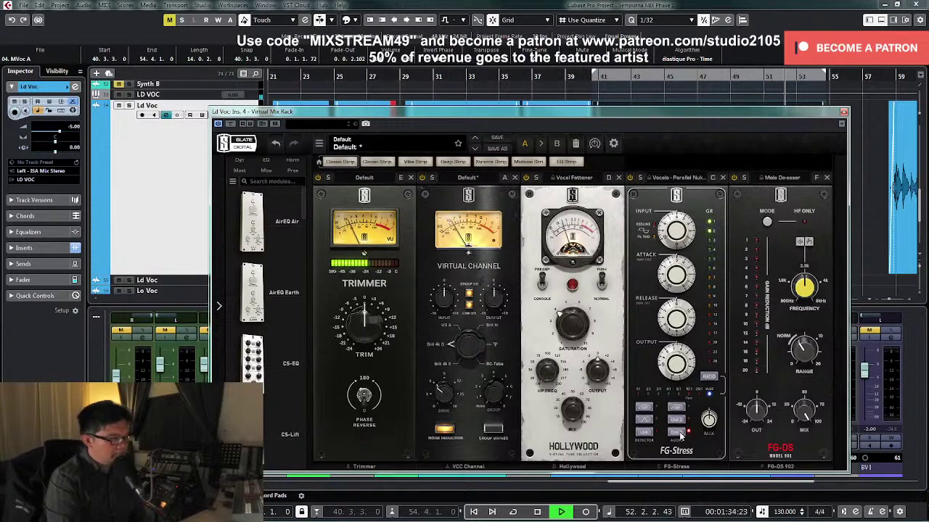
key(space)
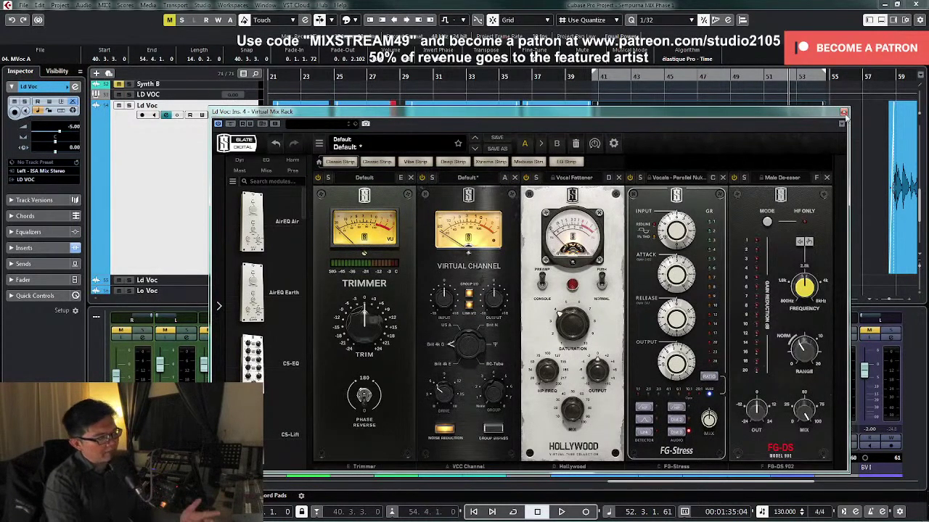
click(843, 112)
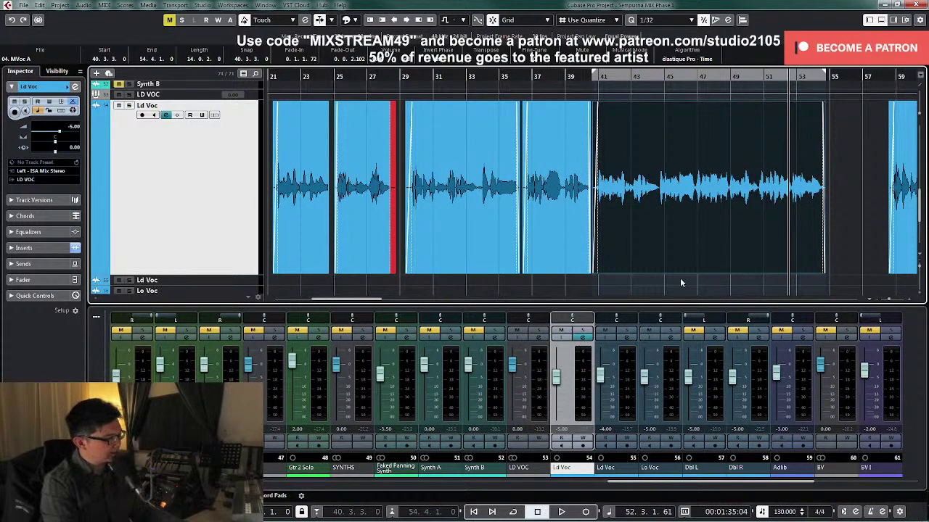
Step: Deselect the vocal event, play the vocal briefly, move the playhead to about bar 12, and shrink the enlarged Ld Voc track
click(839, 248)
key(g)
key(g)
scroll(838, 241, down, 2)
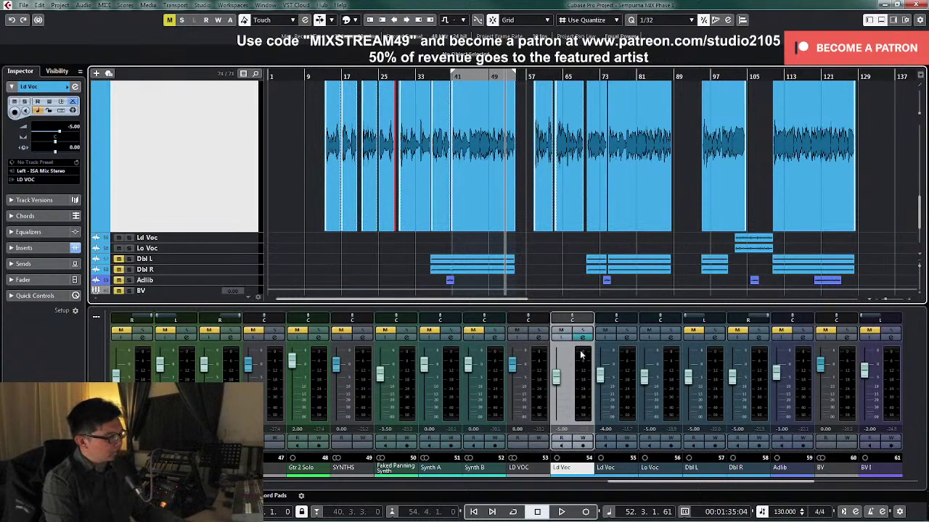
key(space)
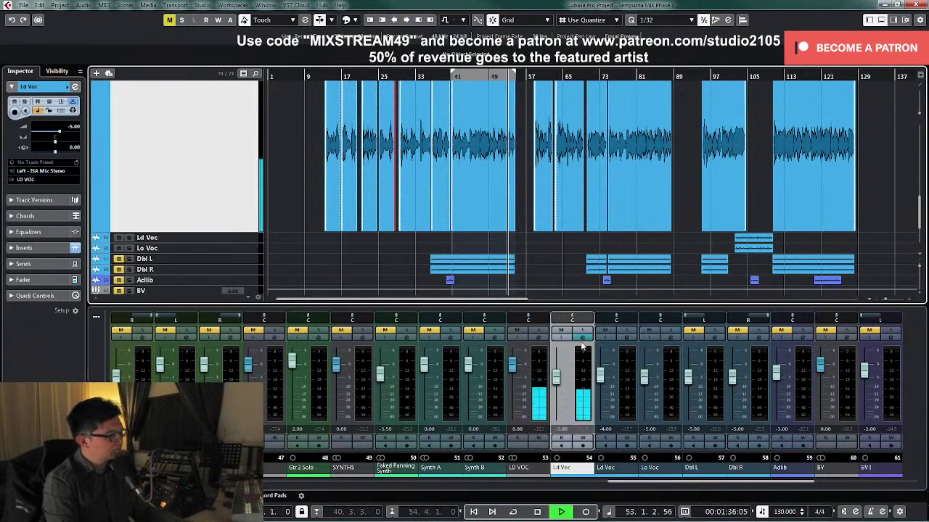
click(321, 77)
key(space)
key(z)
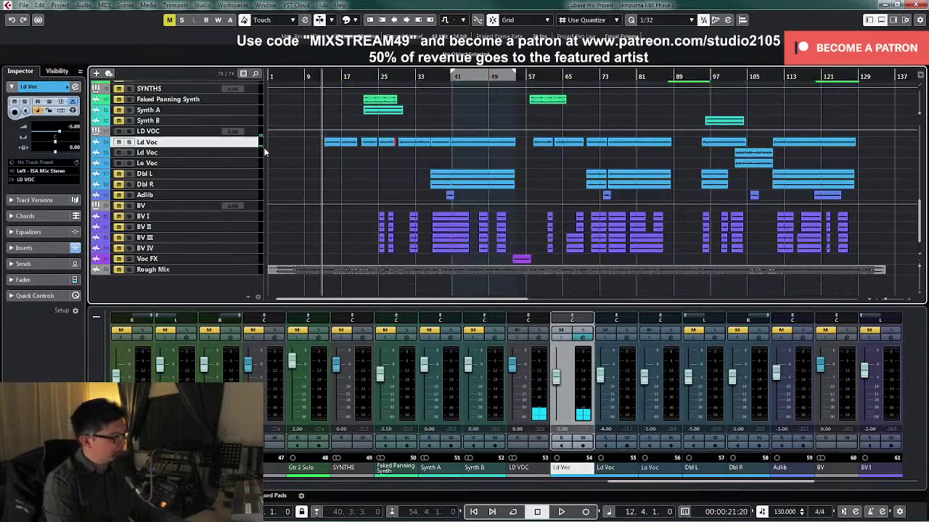
Step: Set the playhead to the start of the bar 40 vocal section, open the RCompressor insert on Ld Voc, and solo the track
click(582, 339)
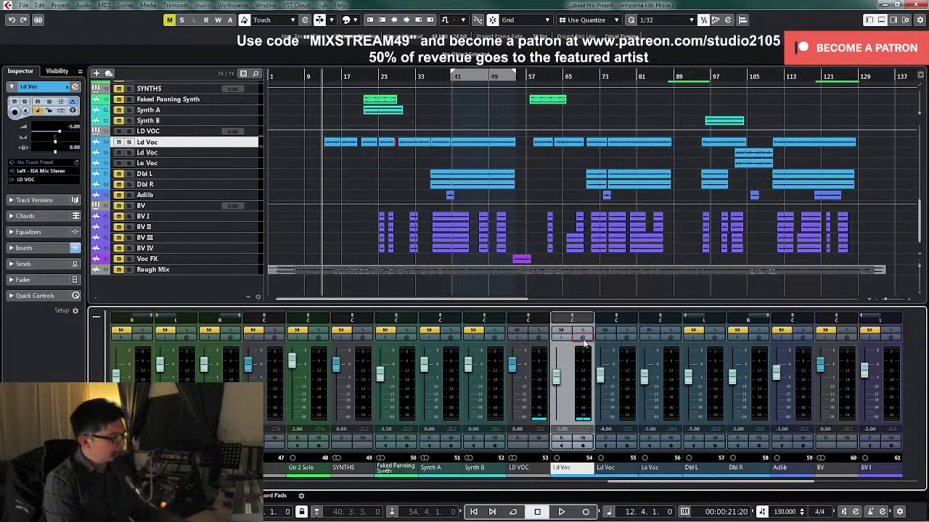
click(583, 339)
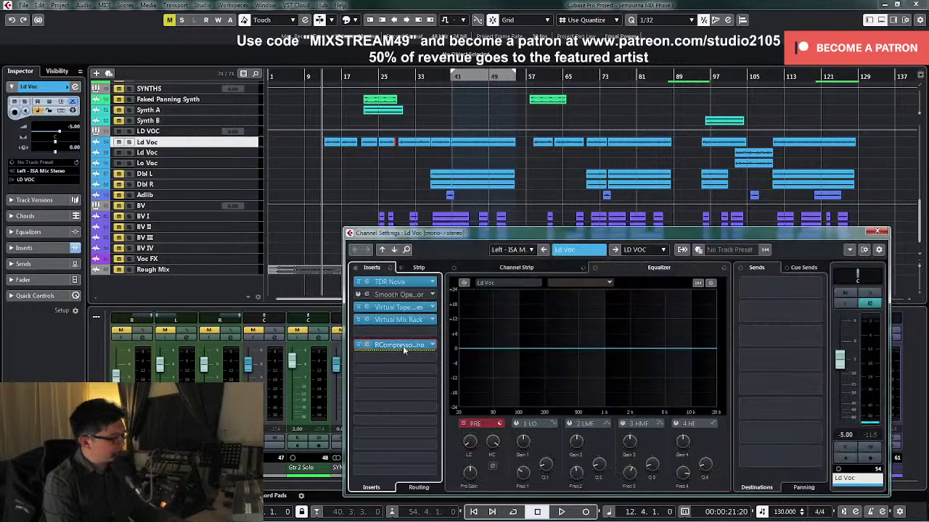
click(455, 78)
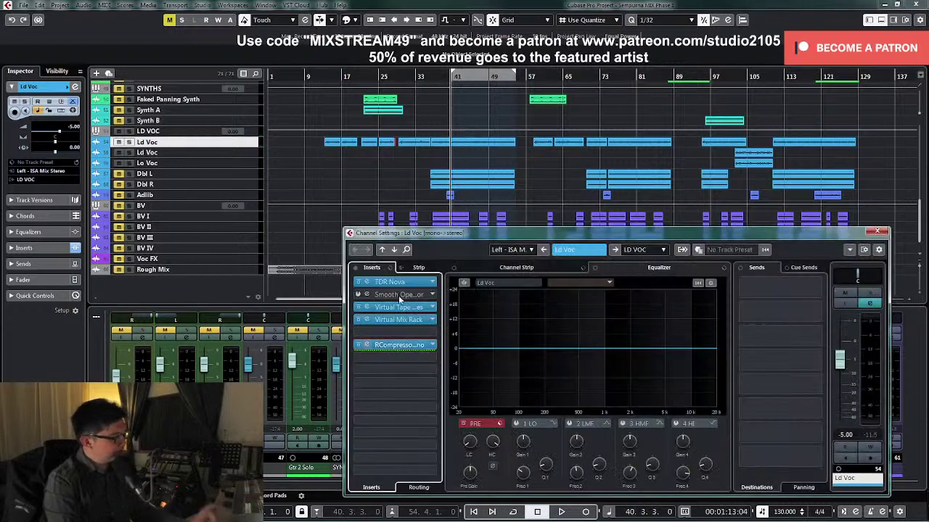
click(401, 346)
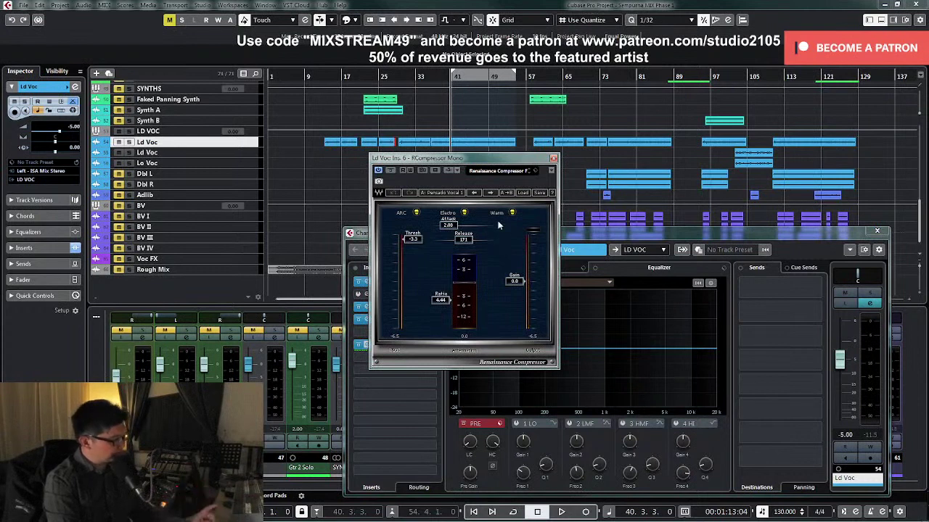
click(239, 147)
click(584, 333)
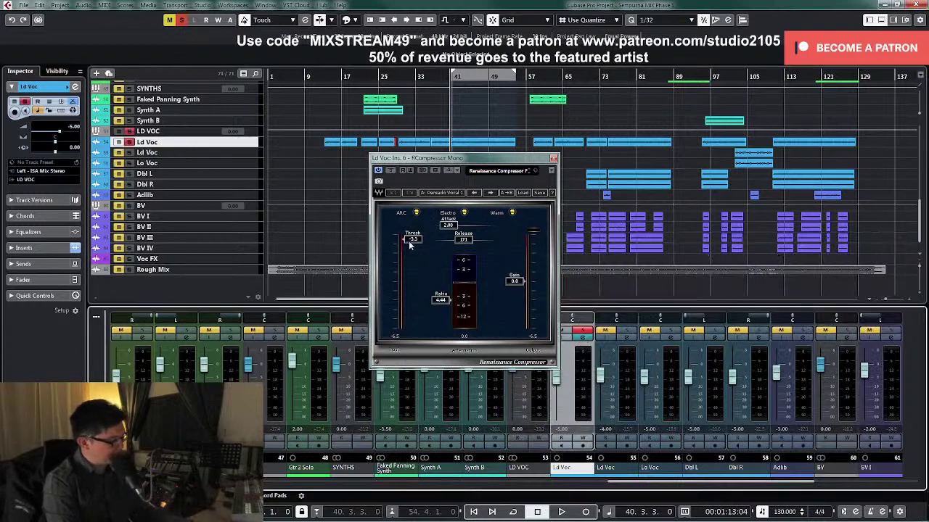
Step: Set the RCompressor threshold to -8.0 while the soloed vocal plays, clear the solo, and close the compressor
key(space)
drag(409, 240, 412, 250)
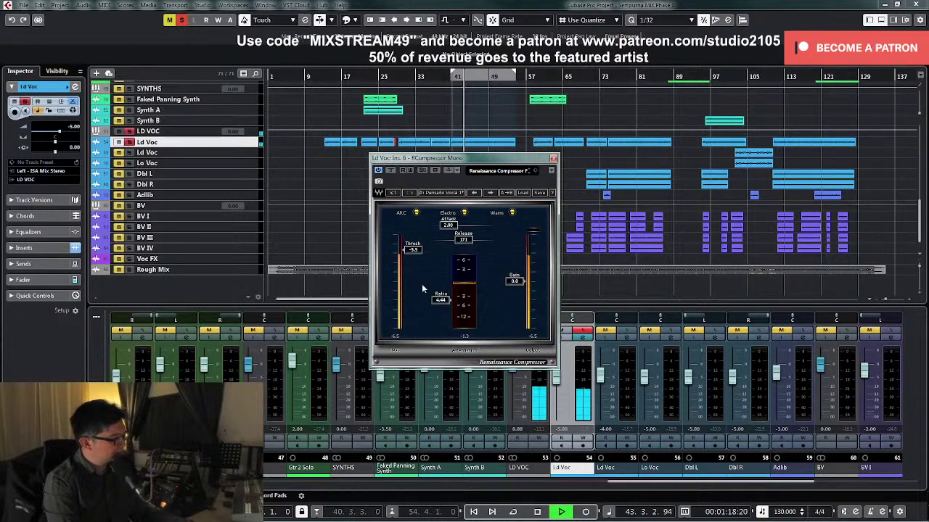
drag(412, 249, 411, 248)
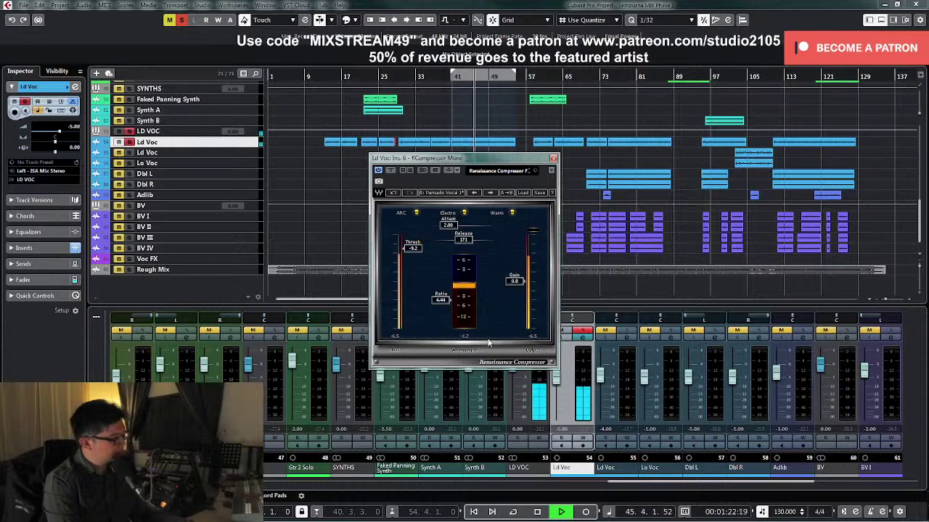
drag(412, 249, 411, 247)
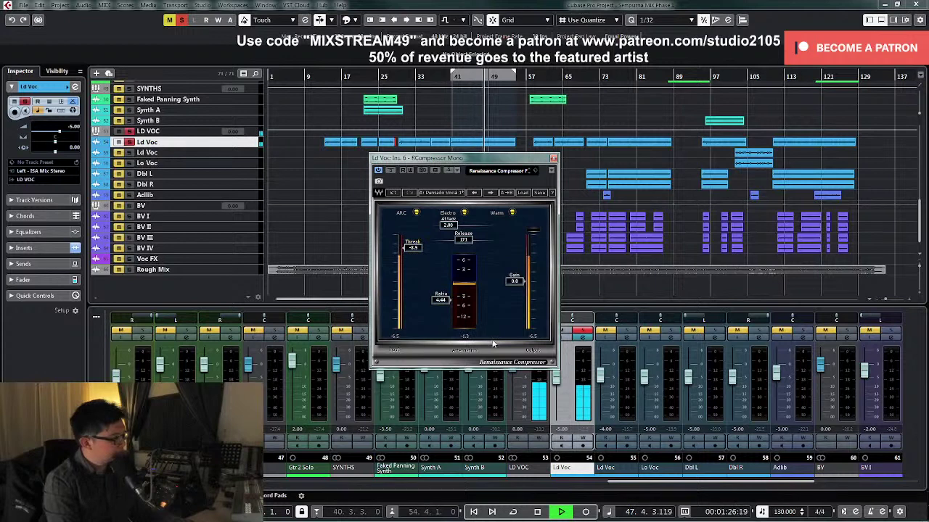
drag(411, 248, 412, 246)
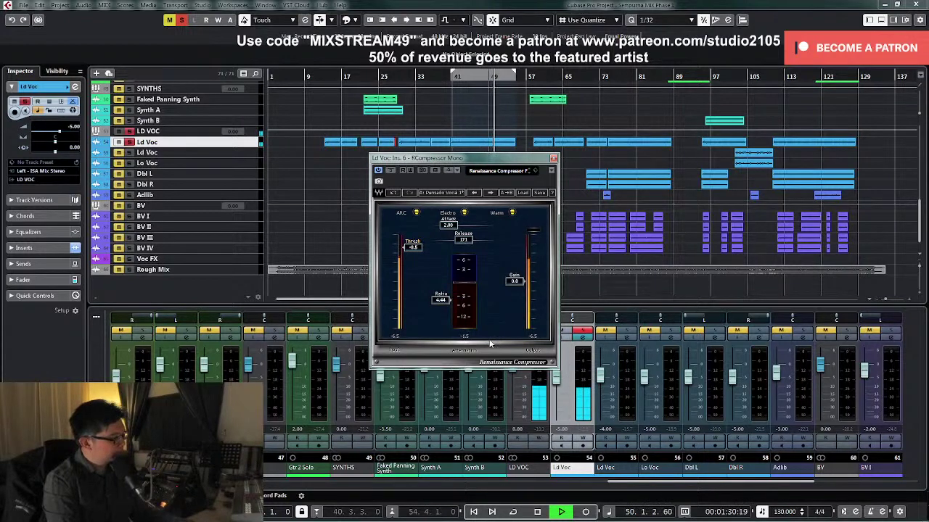
drag(411, 249, 411, 245)
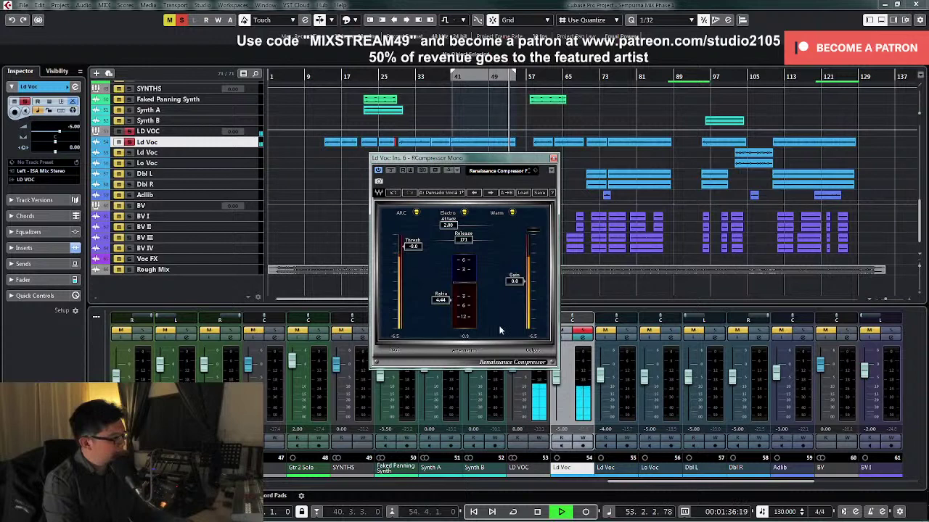
key(space)
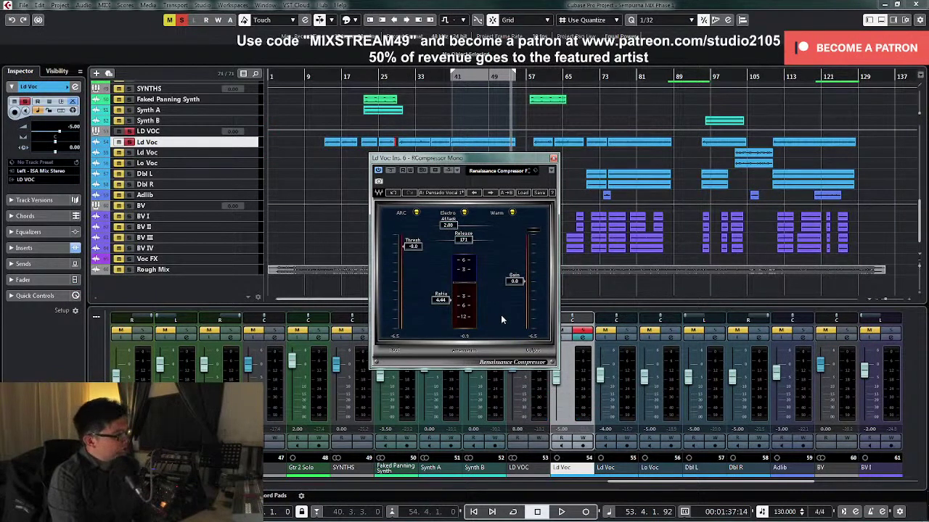
click(129, 133)
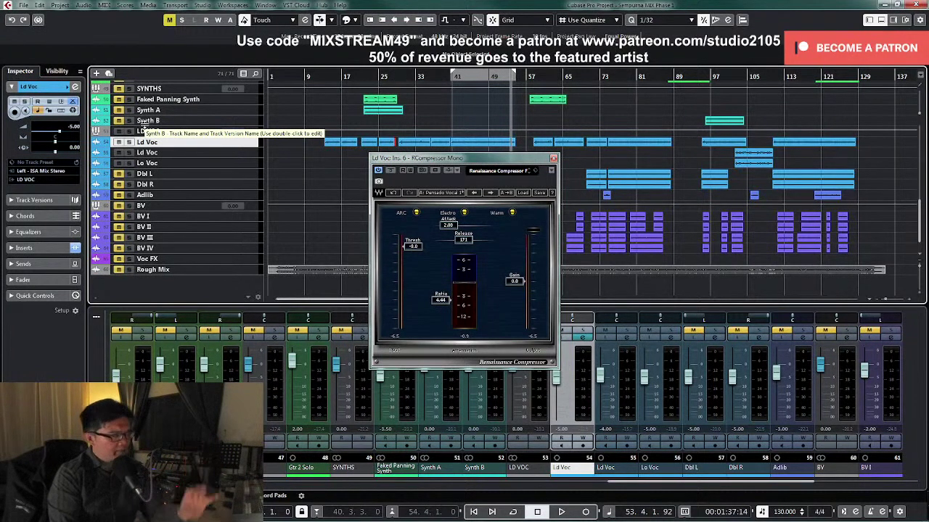
click(553, 159)
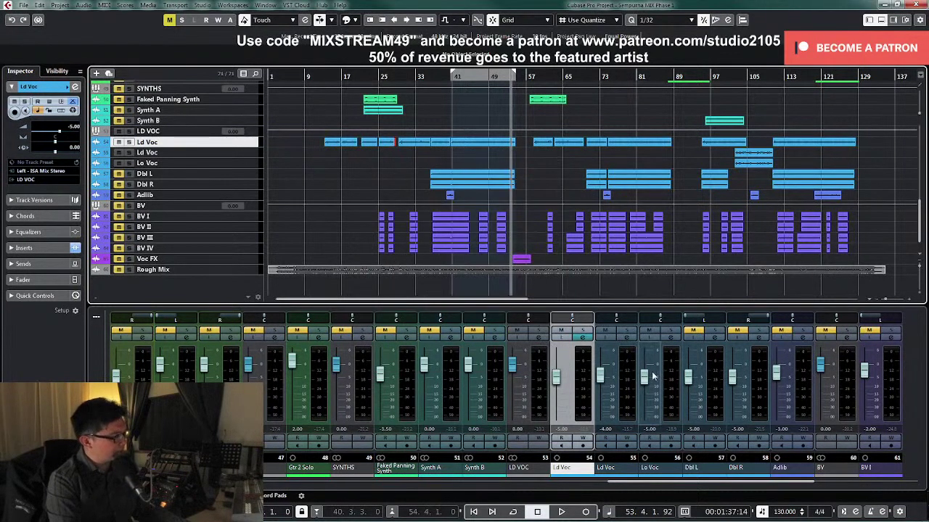
Step: Open the LD VOC group's channel settings and bypass its TDR Nova insert
click(538, 340)
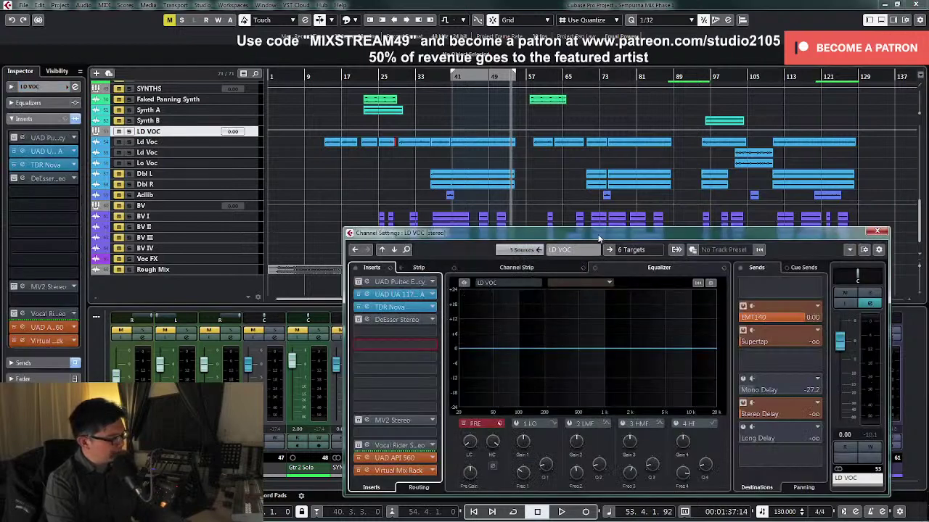
drag(599, 238, 624, 188)
click(398, 257)
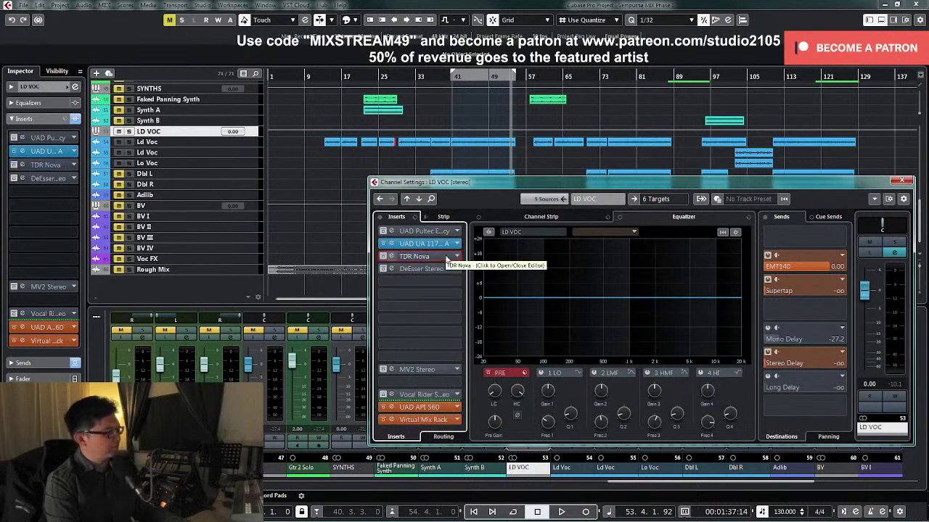
Step: Open the UAD UA 1176 insert on LD VOC, judge its compression with the group soloed, clear the solo, and close it
click(436, 245)
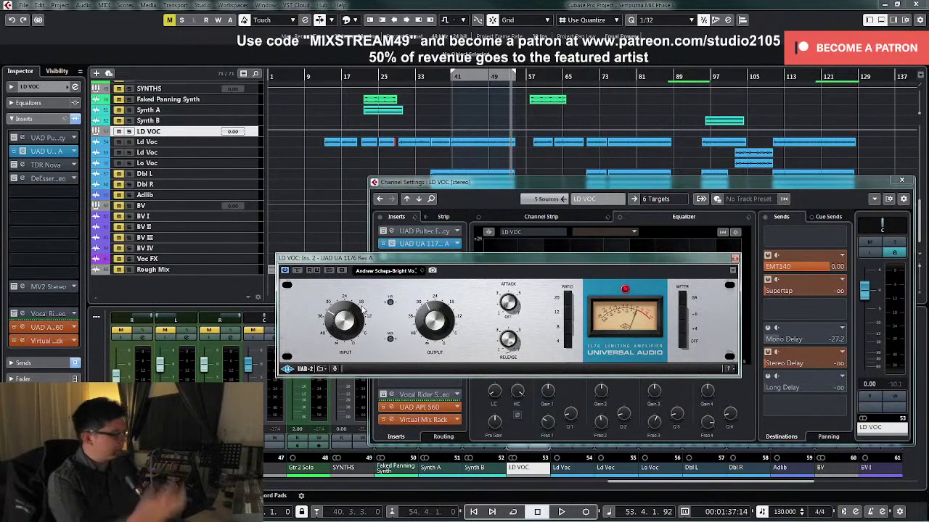
key(space)
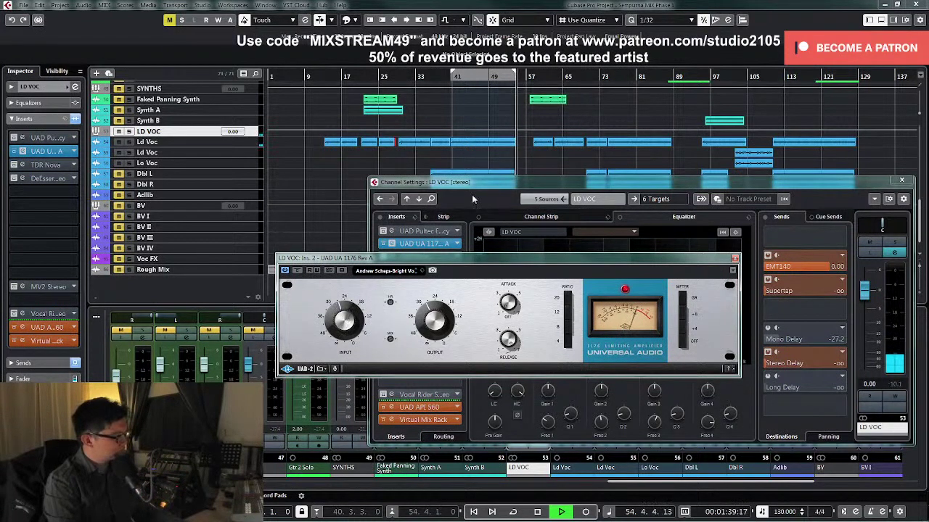
click(900, 241)
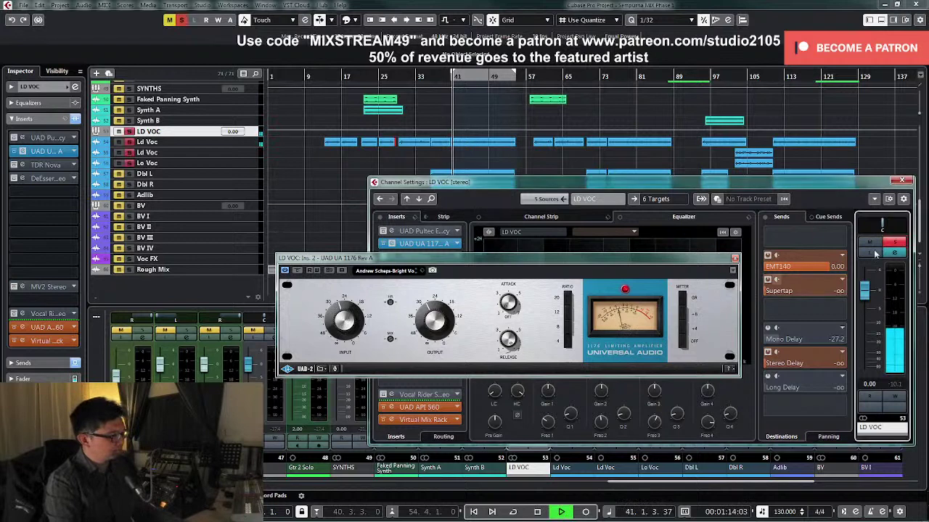
click(400, 318)
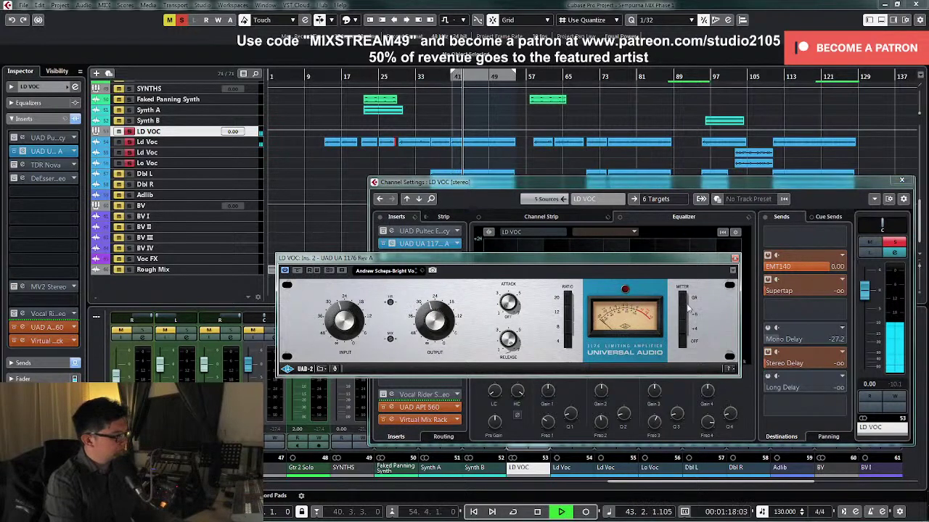
click(687, 348)
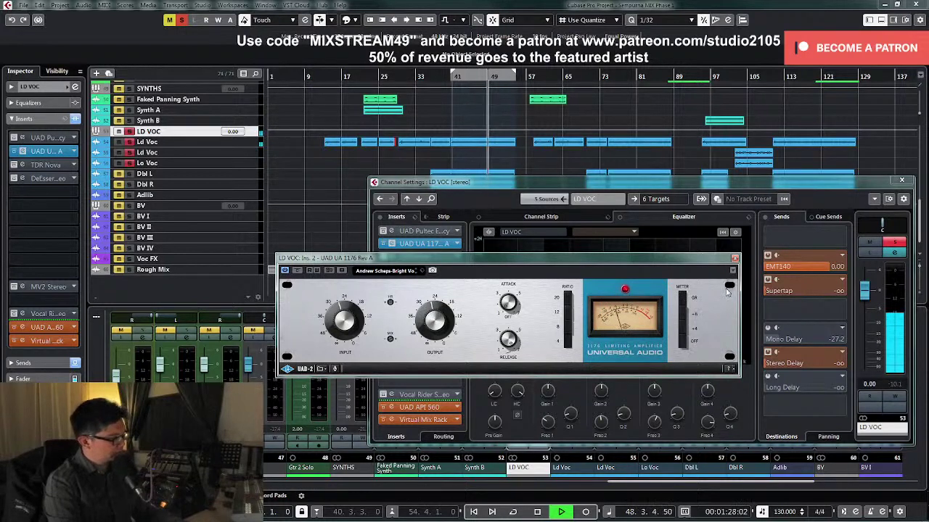
click(894, 243)
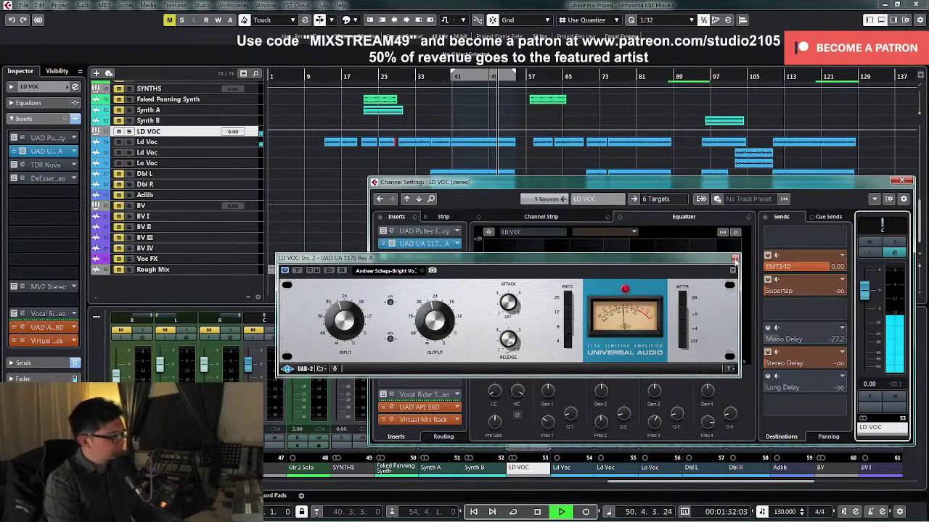
click(734, 259)
key(space)
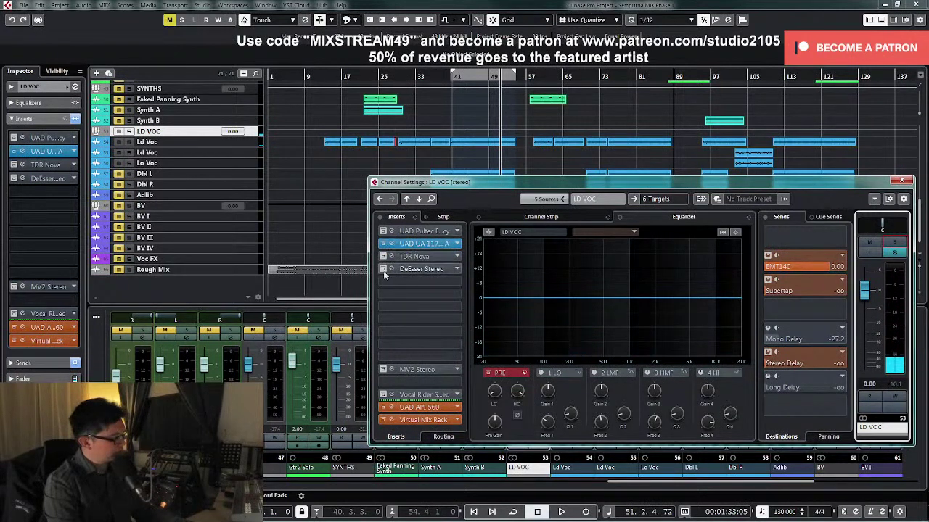
Step: Activate the DeEsser Stereo insert on LD VOC, lower its threshold to about -42 during playback, and close it
click(421, 268)
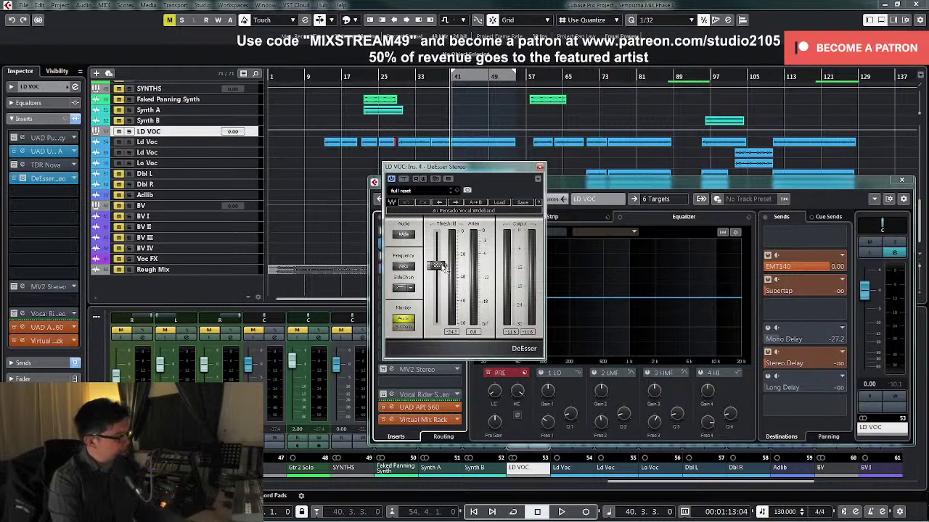
drag(444, 268, 439, 283)
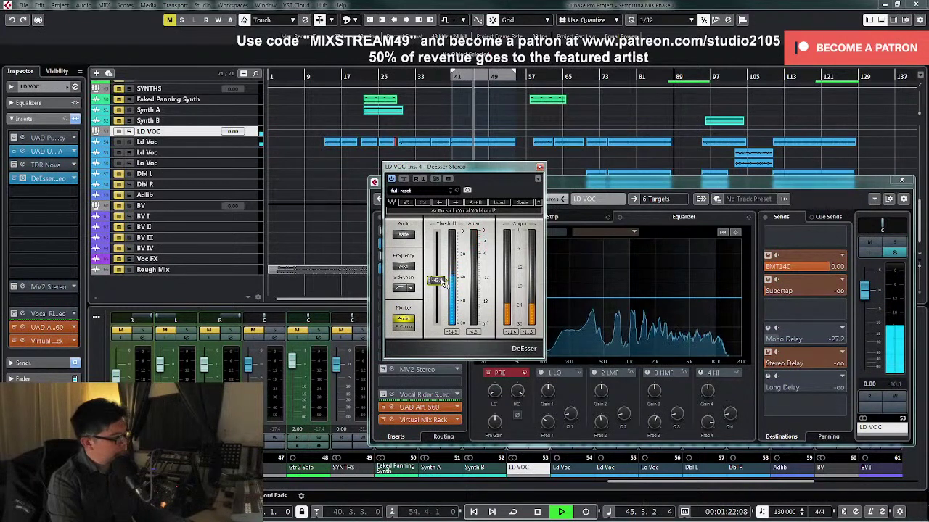
key(space)
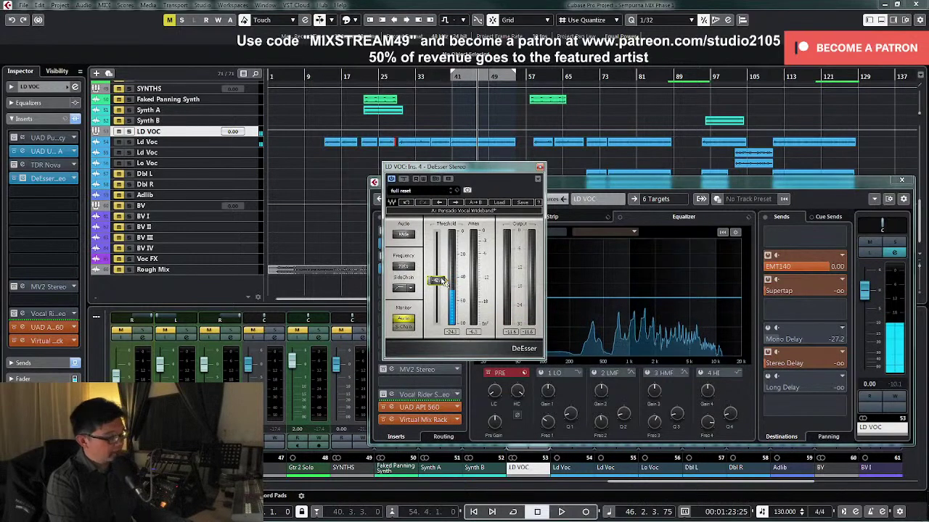
click(539, 167)
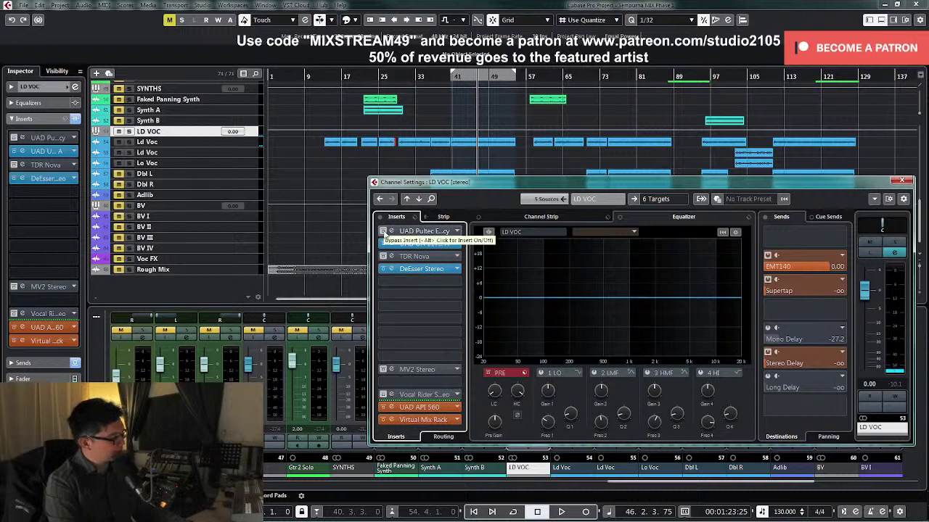
Step: Activate the UAD Pultec EQP-1A insert on LD VOC, open its editor, and arrange it beside the channel settings
click(384, 232)
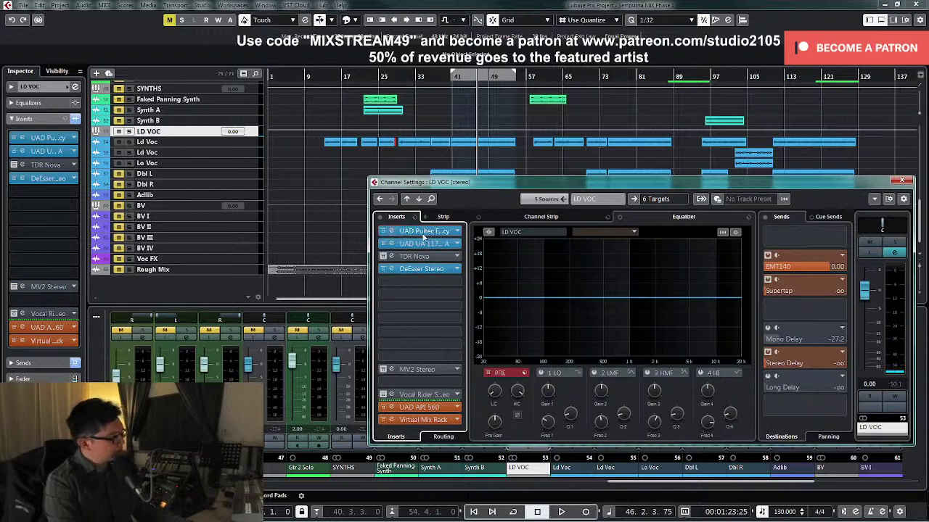
click(424, 231)
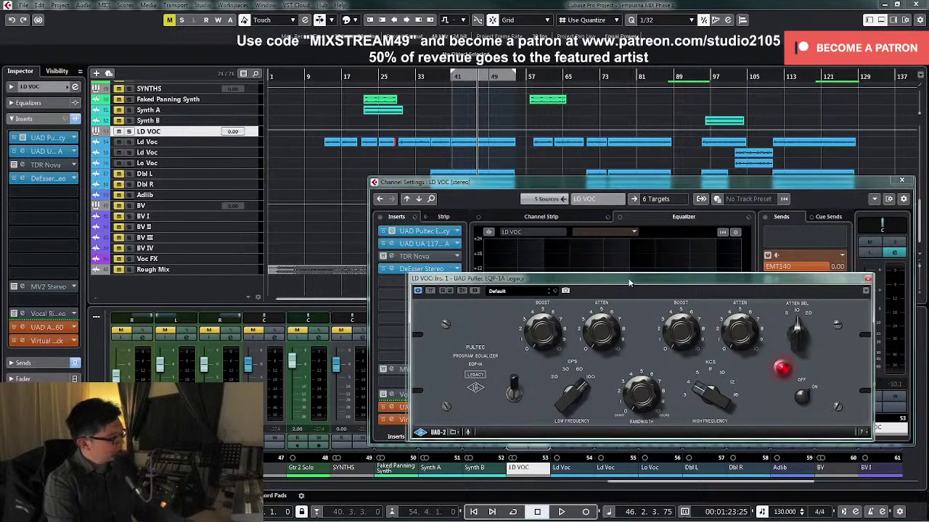
drag(629, 283, 493, 283)
drag(582, 182, 597, 130)
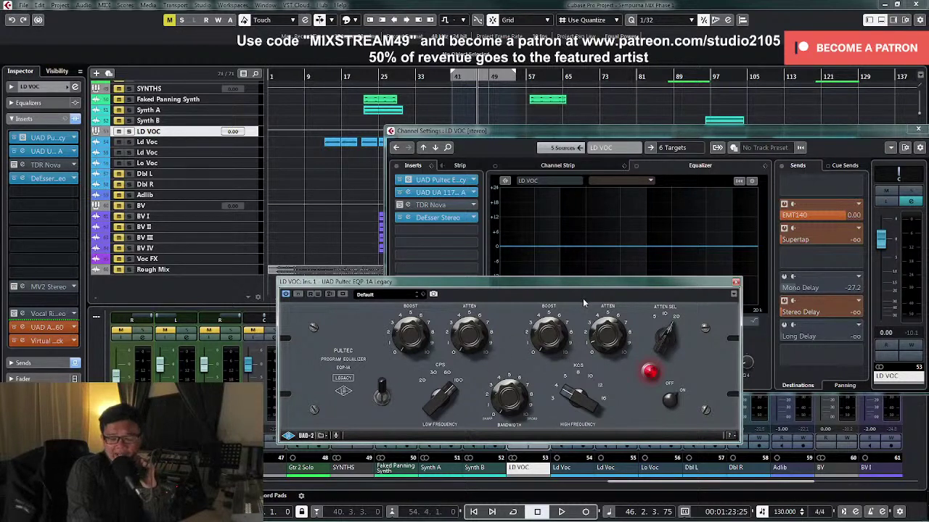
Step: Open the UAD UA 1176 insert on LD VOC and arrange its editor behind the Pultec EQP-1A's
click(444, 192)
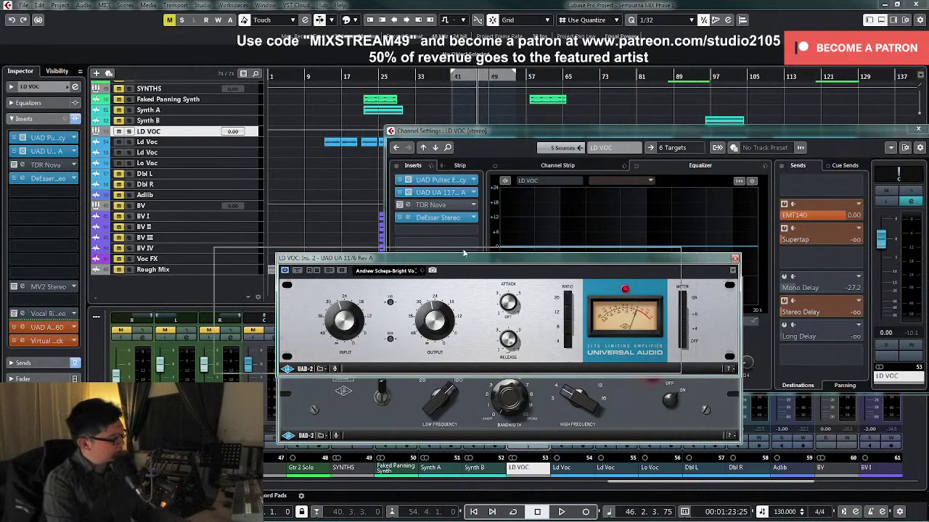
drag(526, 259, 429, 228)
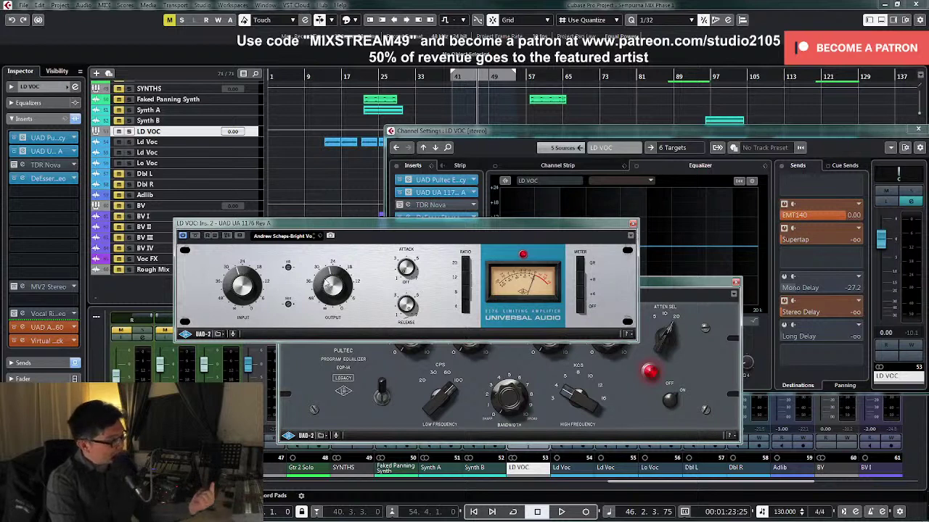
click(479, 345)
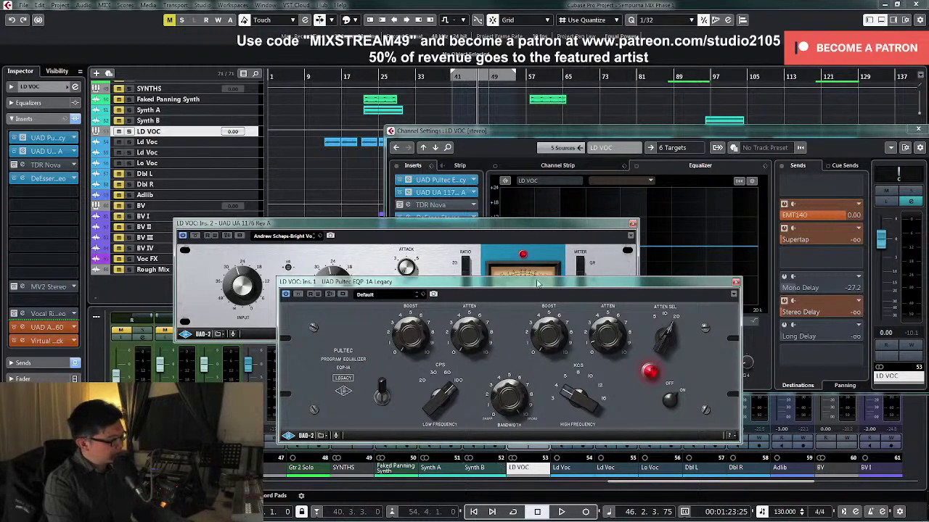
Step: Set the Pultec's high-frequency selector to 3 KCS, adjust its high boost slightly during playback, and compare with the EQ switched out
drag(551, 418, 554, 441)
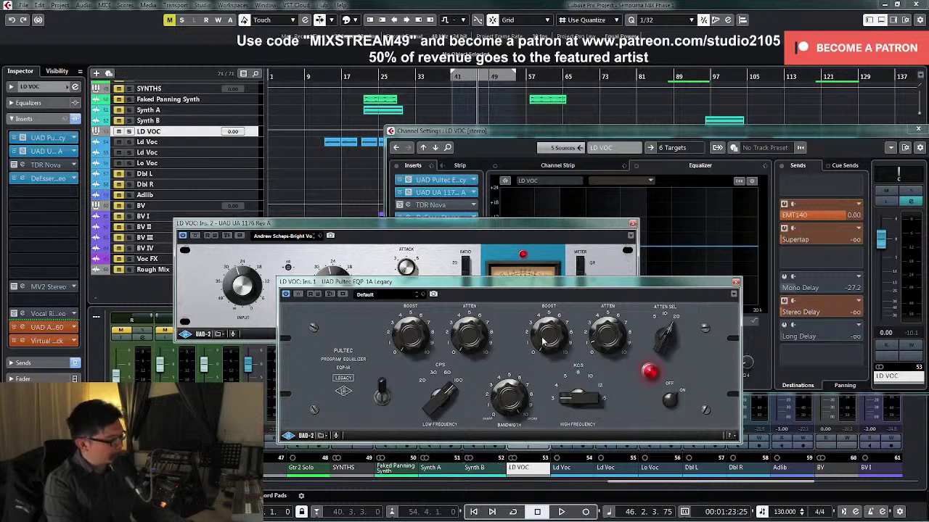
key(space)
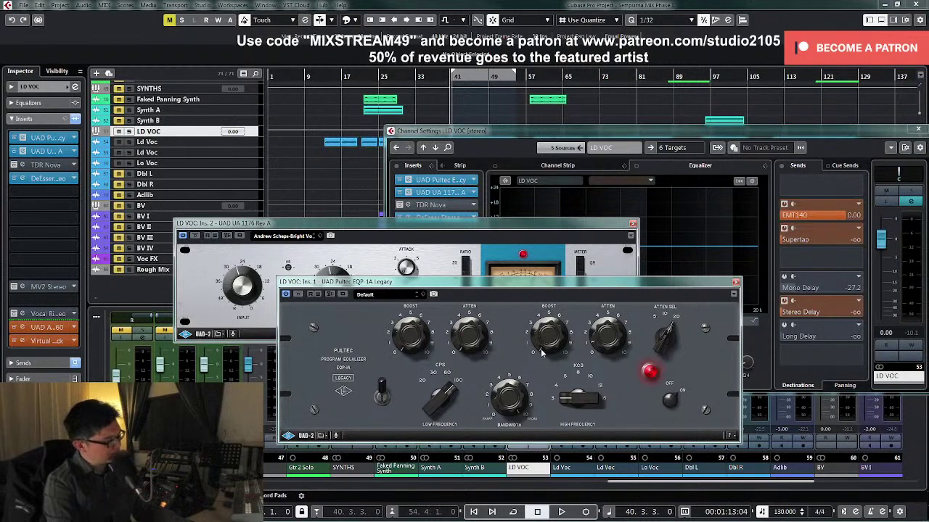
key(space)
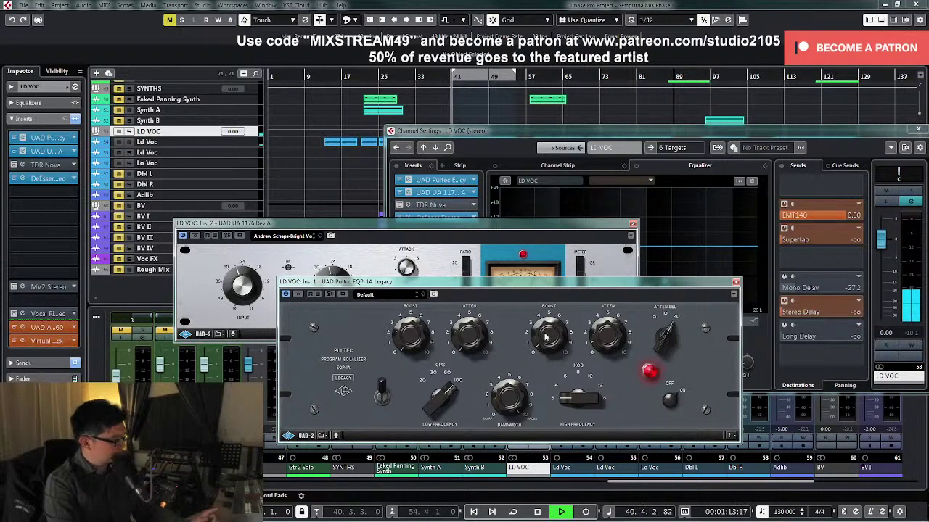
drag(506, 227, 479, 146)
drag(557, 338, 558, 333)
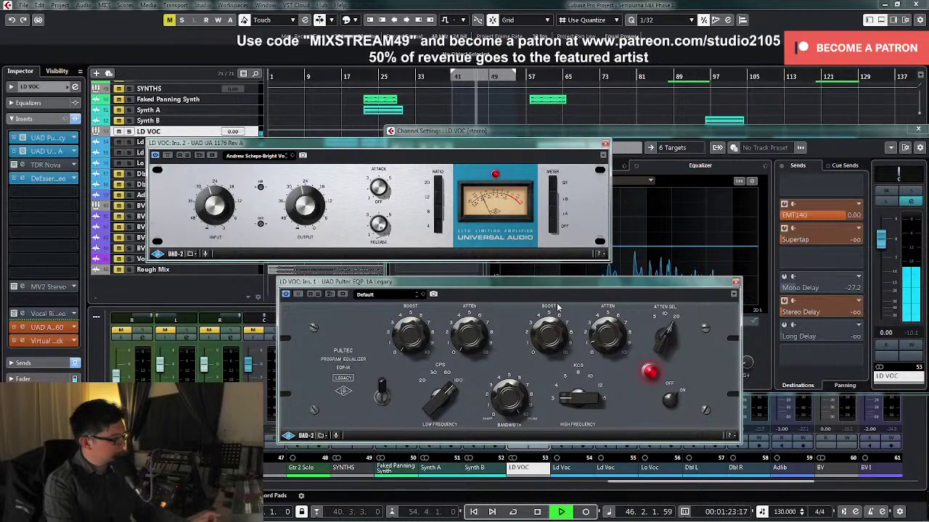
click(383, 403)
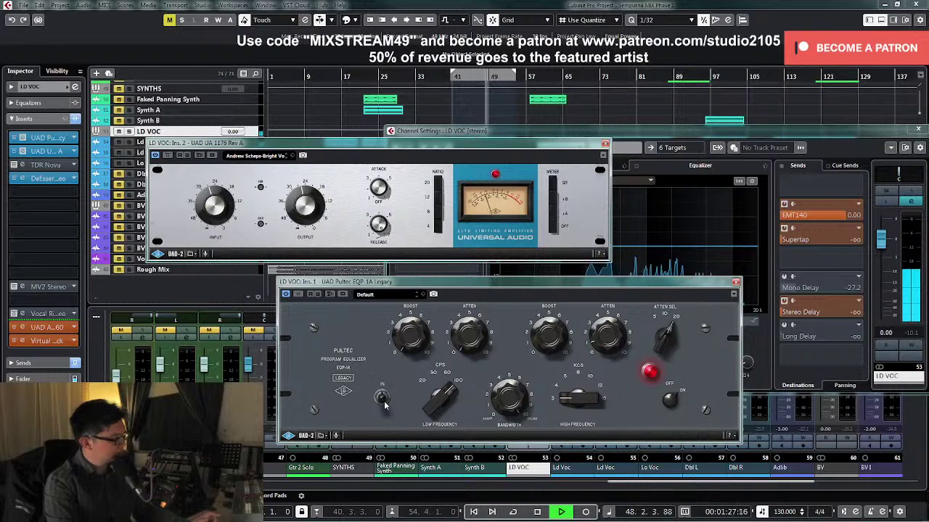
click(383, 401)
key(space)
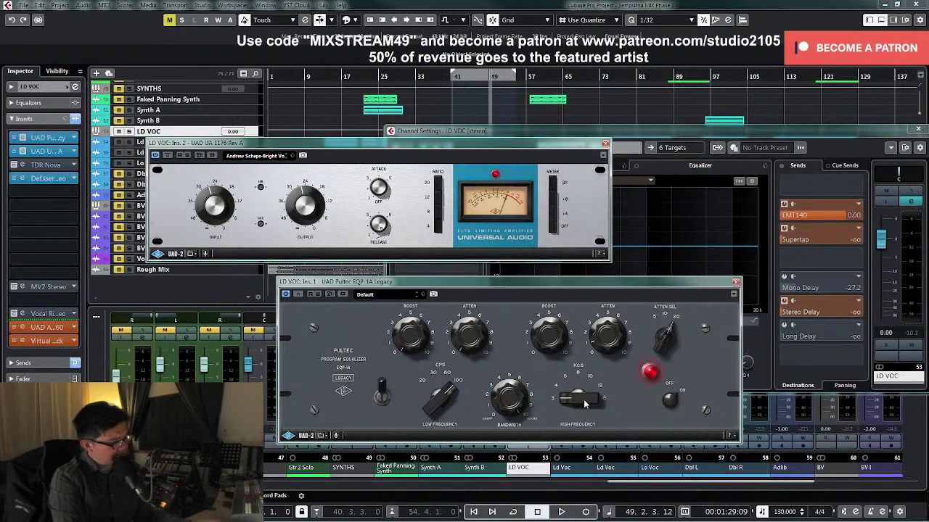
Step: Try the Pultec's high-frequency selector at 4, 5 and 8 KCS during playback
key(space)
drag(582, 408, 582, 396)
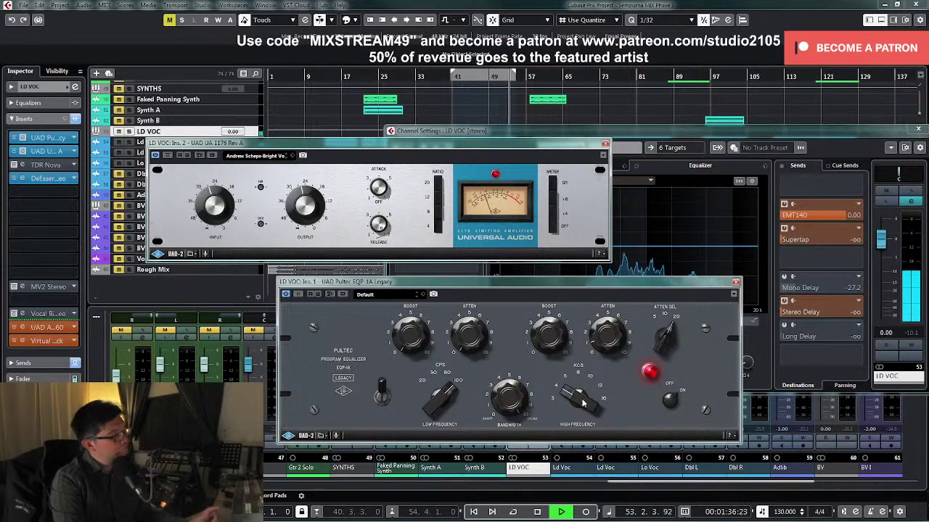
drag(582, 401, 585, 382)
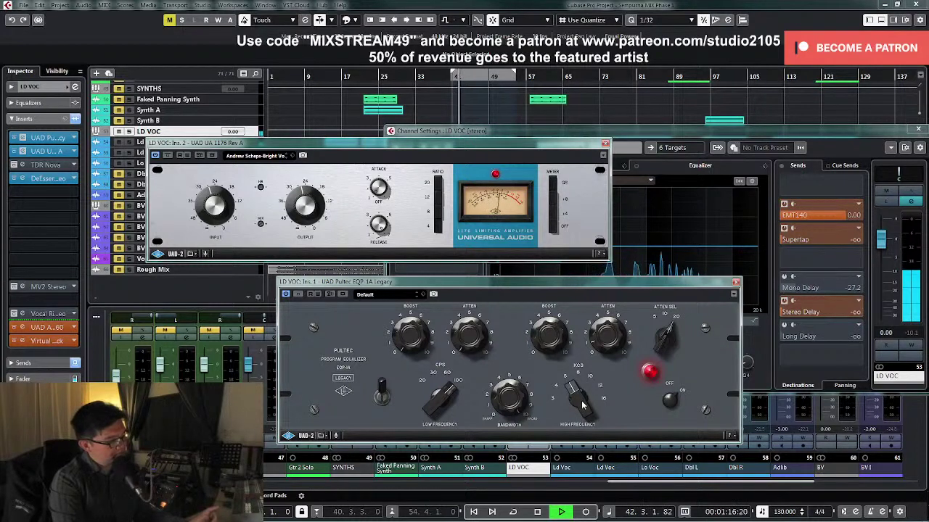
scroll(583, 406, up, 1)
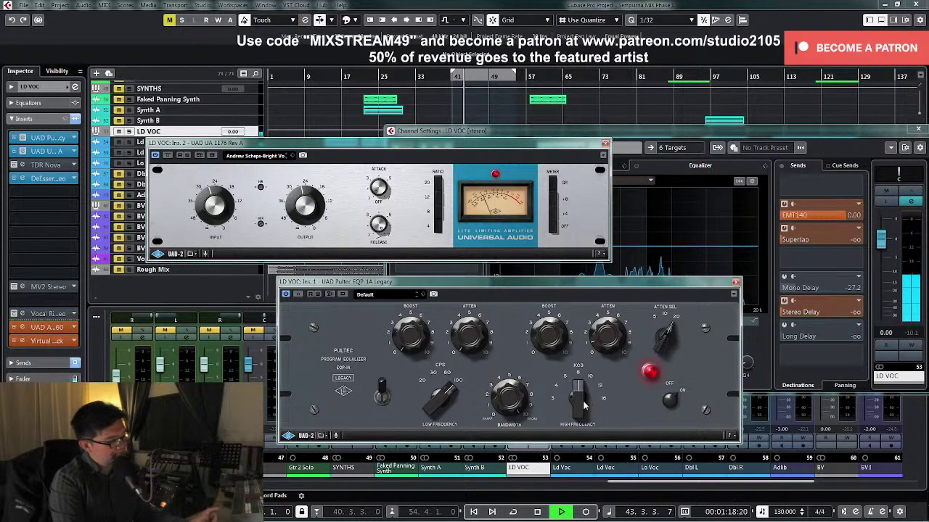
key(space)
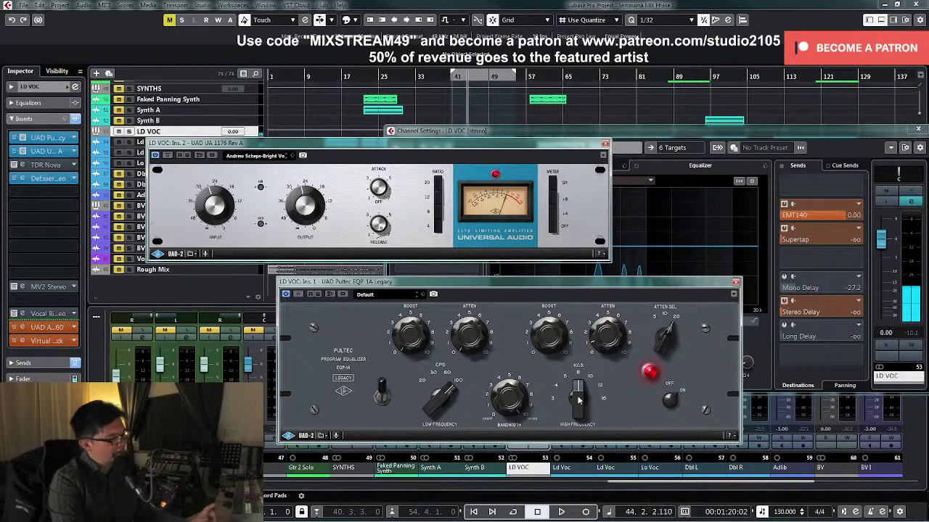
Step: Return the Pultec's high-frequency selector to 3 KCS while listening to the lead vocal
mouse_move(583, 403)
mouse_down()
mouse_move(568, 435)
mouse_move(571, 403)
mouse_up()
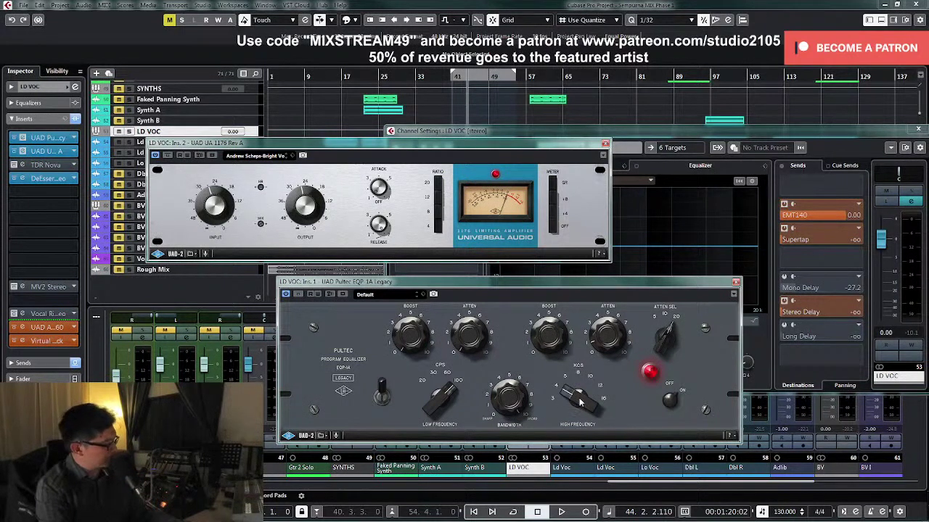
key(space)
drag(579, 401, 571, 411)
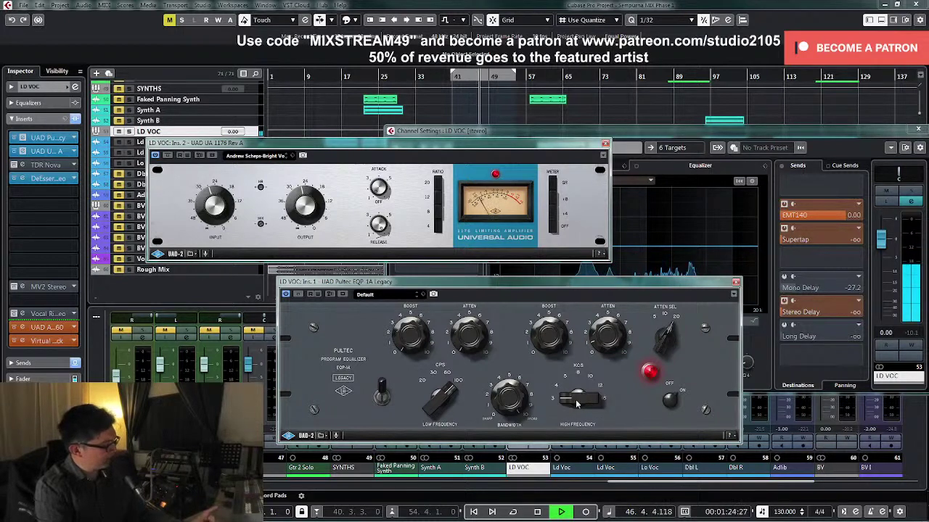
drag(571, 412, 574, 435)
key(space)
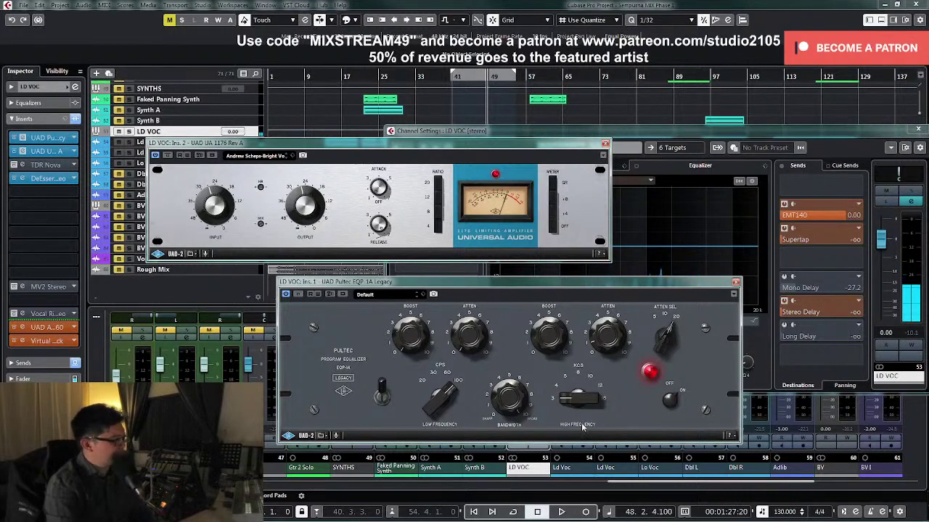
Step: Listen to LD VOC through the Pultec and the 1176, and close both plug-in editors
key(space)
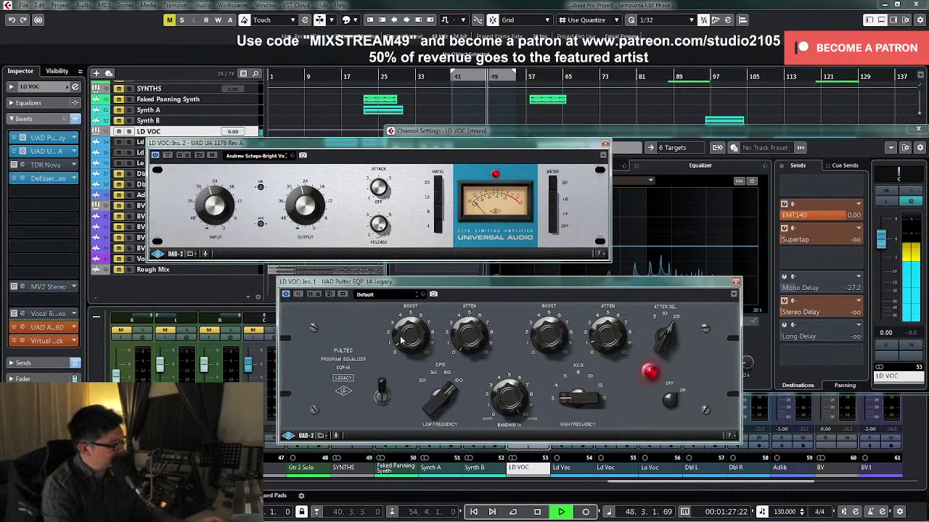
key(space)
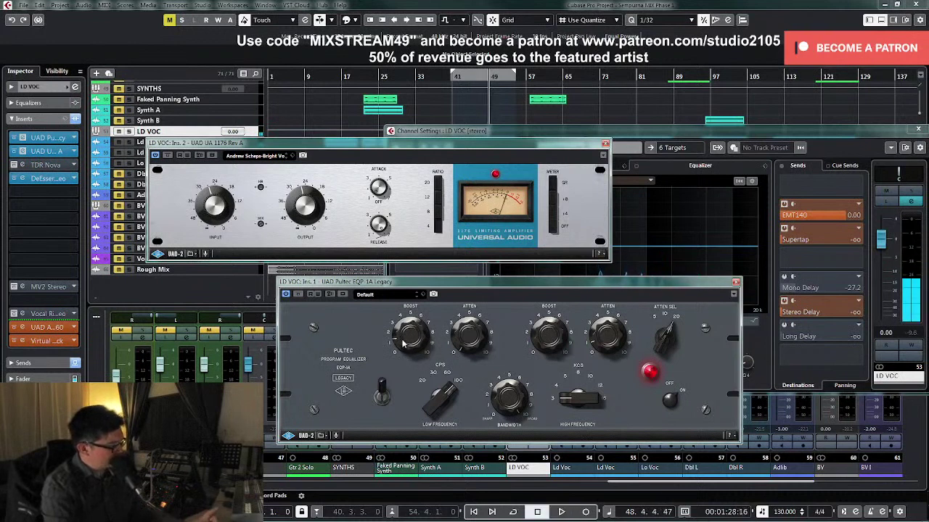
key(space)
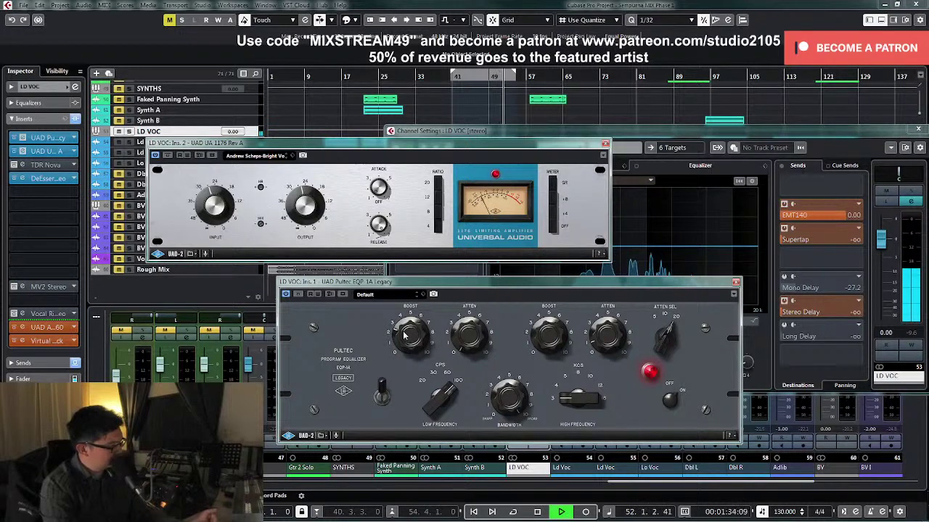
key(space)
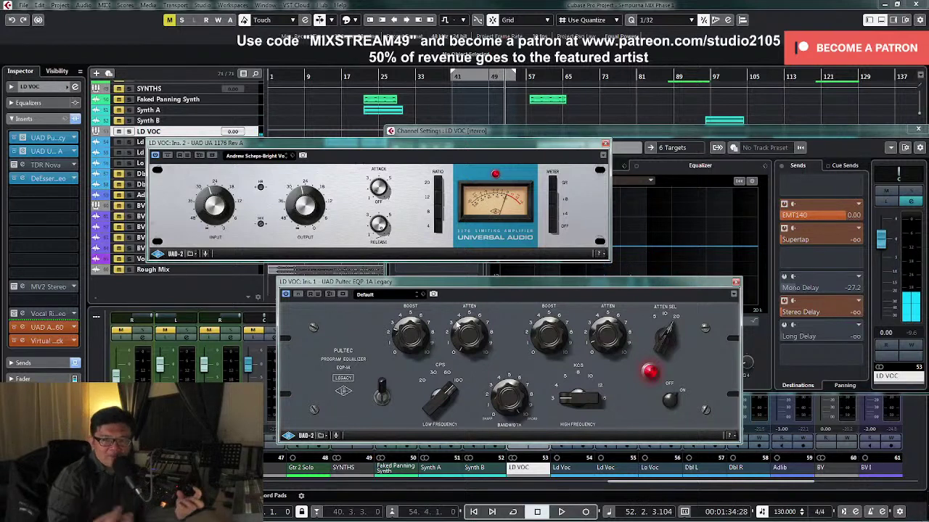
click(606, 145)
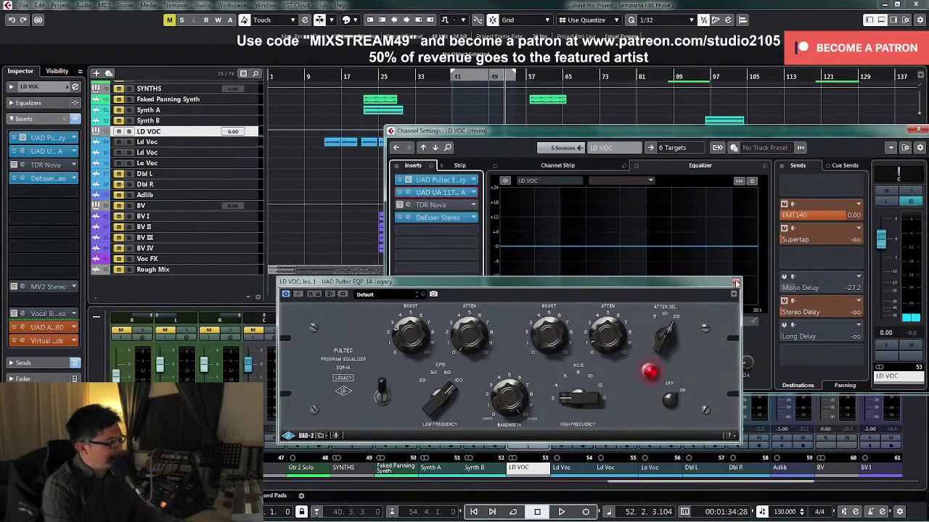
click(736, 283)
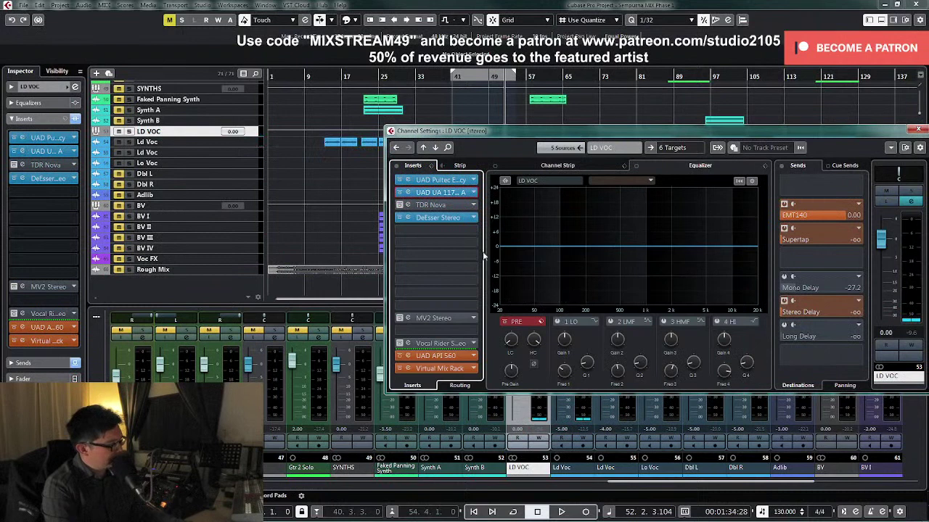
Step: Open and activate the Vocal Rider Stereo insert on LD VOC and raise its upper range limit to 6.0
key(space)
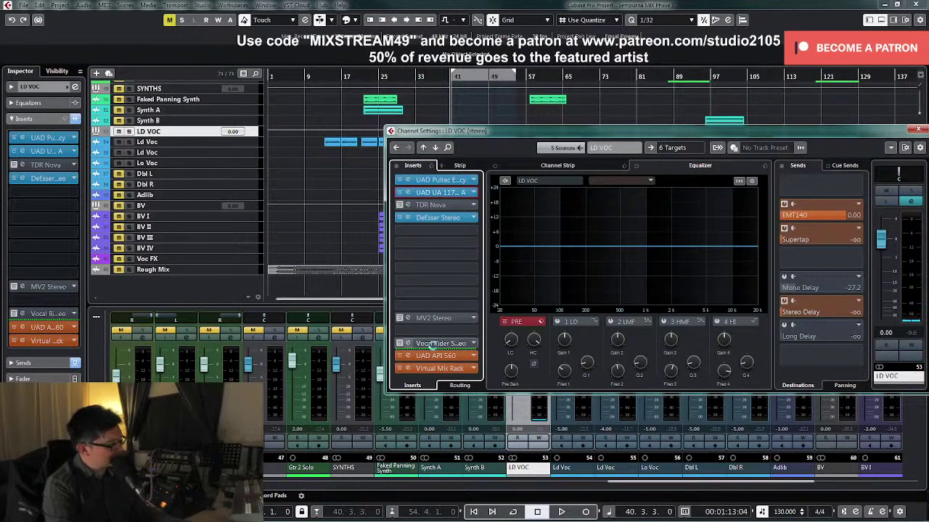
click(441, 344)
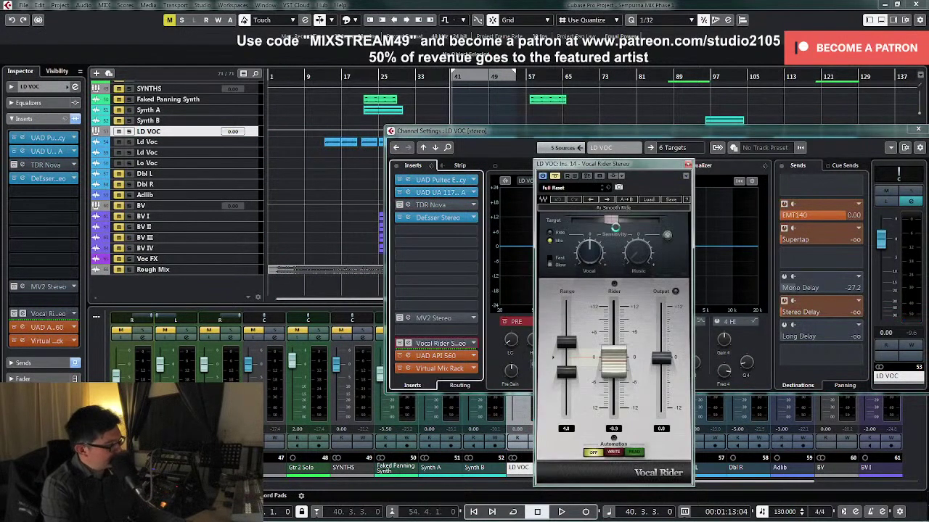
click(553, 177)
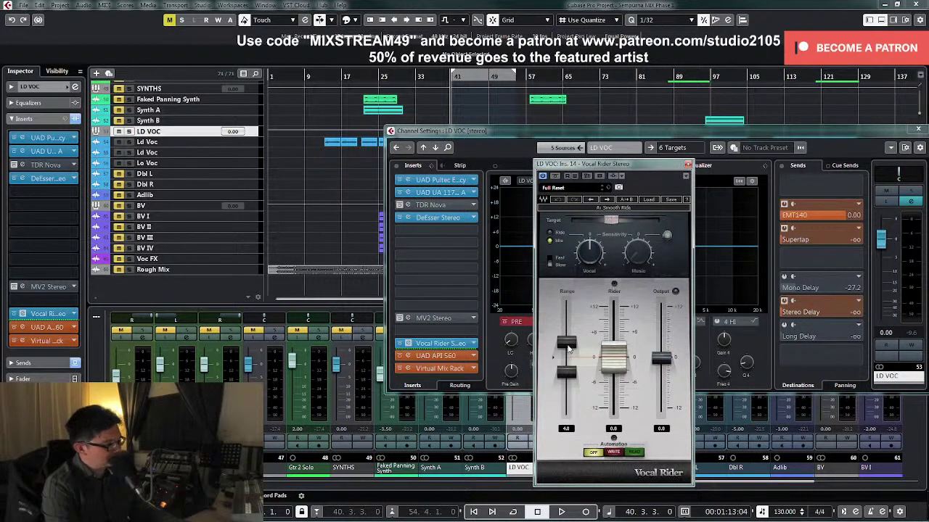
drag(568, 347, 567, 333)
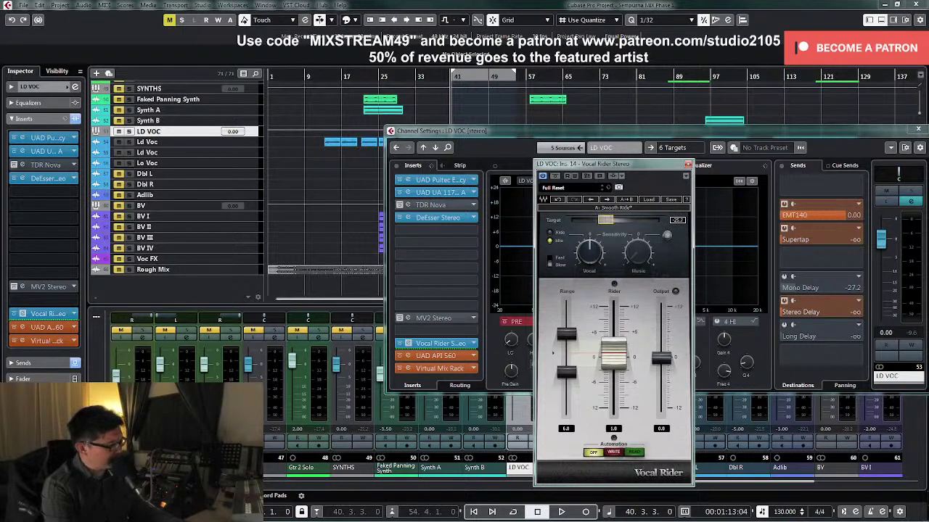
Step: Lower Vocal Rider's target to about -29.2 and its output to -1.0 during playback
key(space)
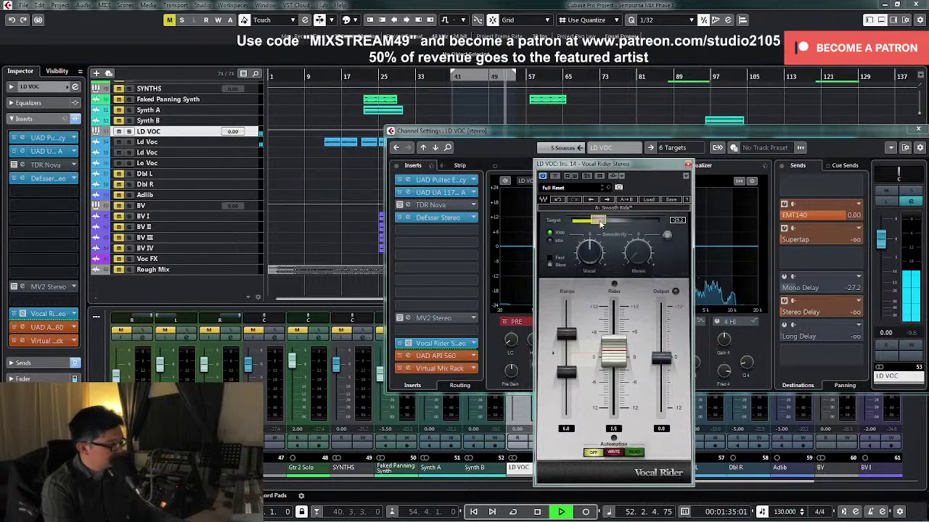
drag(664, 360, 661, 362)
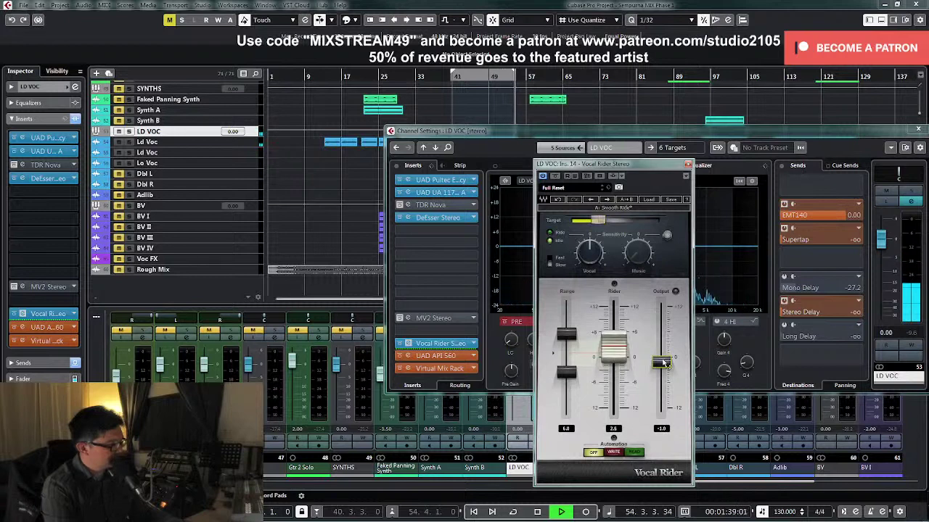
key(space)
Step: Play the lead vocal from around bar 12, lower Vocal Rider's output to -2.0, and close the plug-in
click(324, 78)
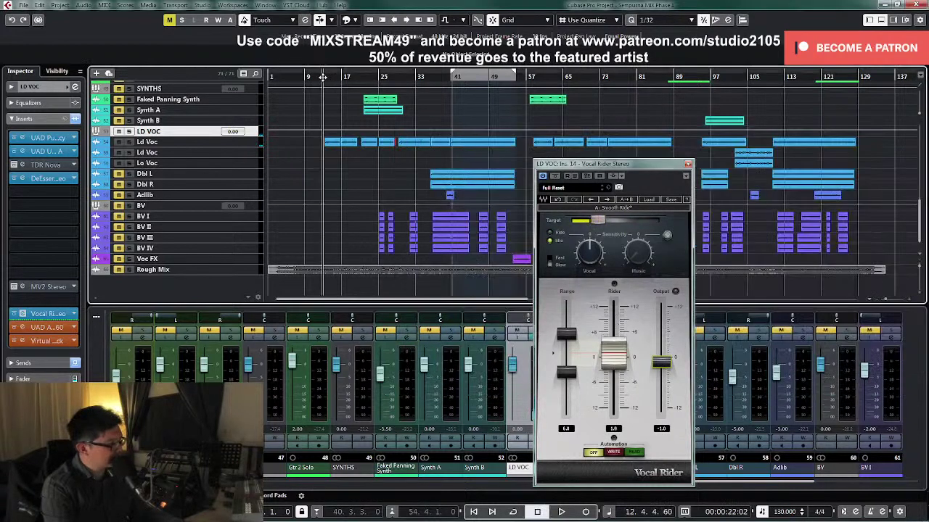
key(space)
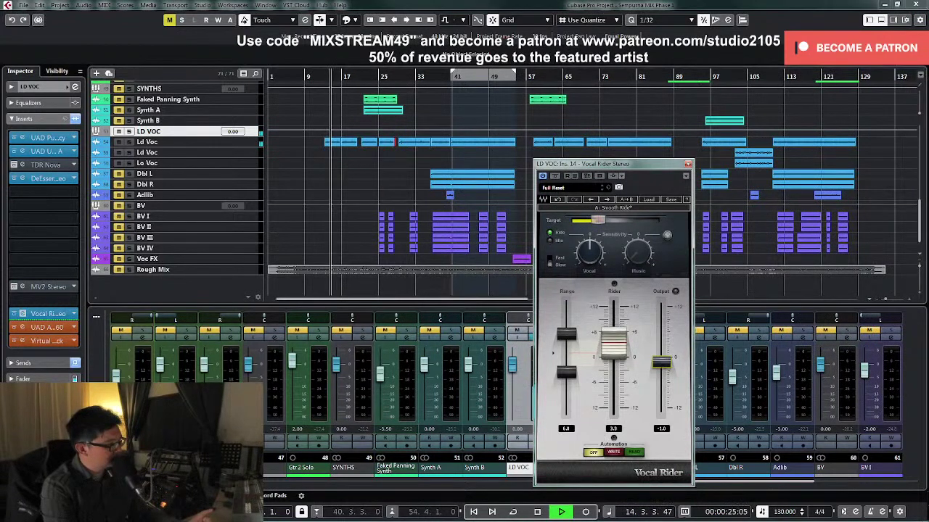
drag(665, 368, 665, 374)
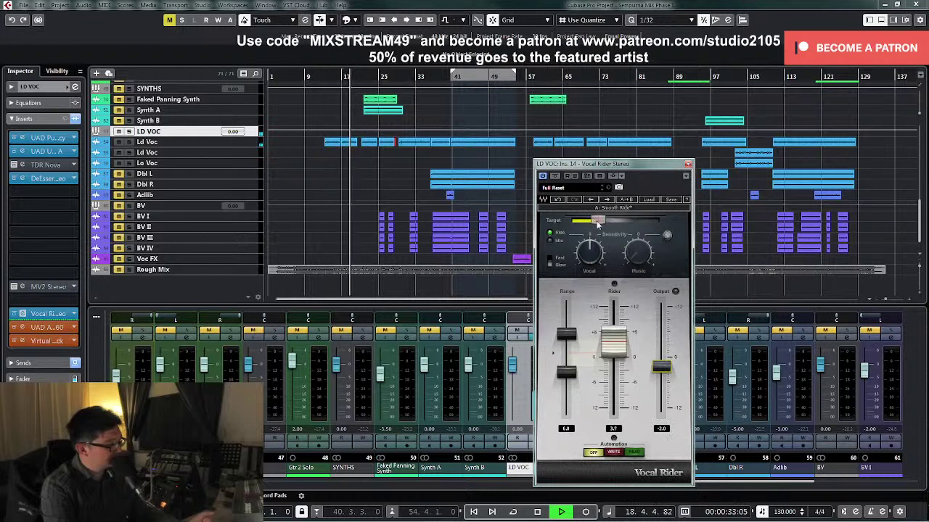
mouse_move(597, 221)
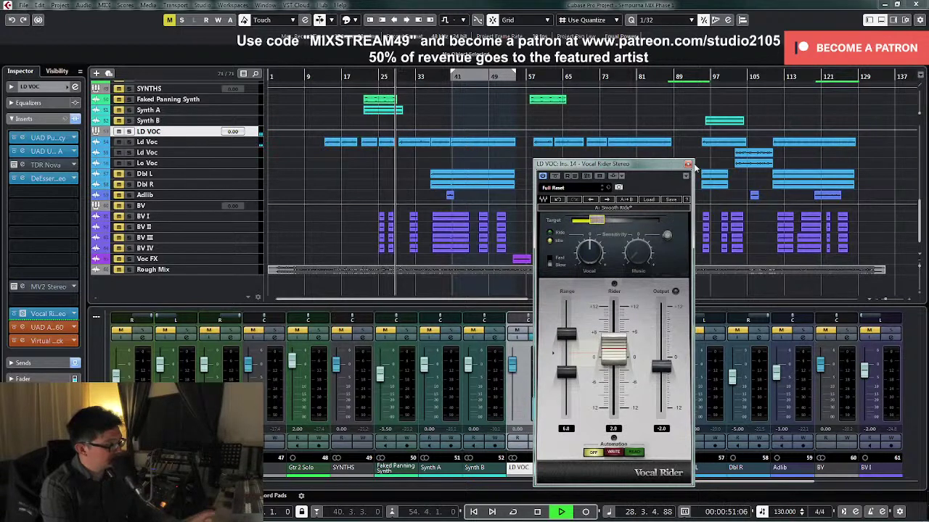
click(687, 164)
key(space)
Step: Select the LD VOC group and the first Ld Voc track and enlarge their track heights
click(240, 142)
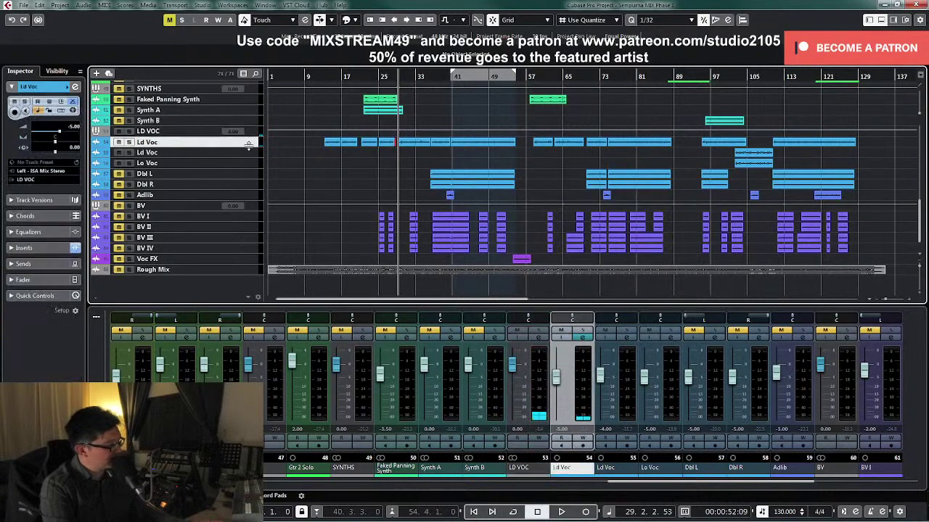
shift+click(254, 133)
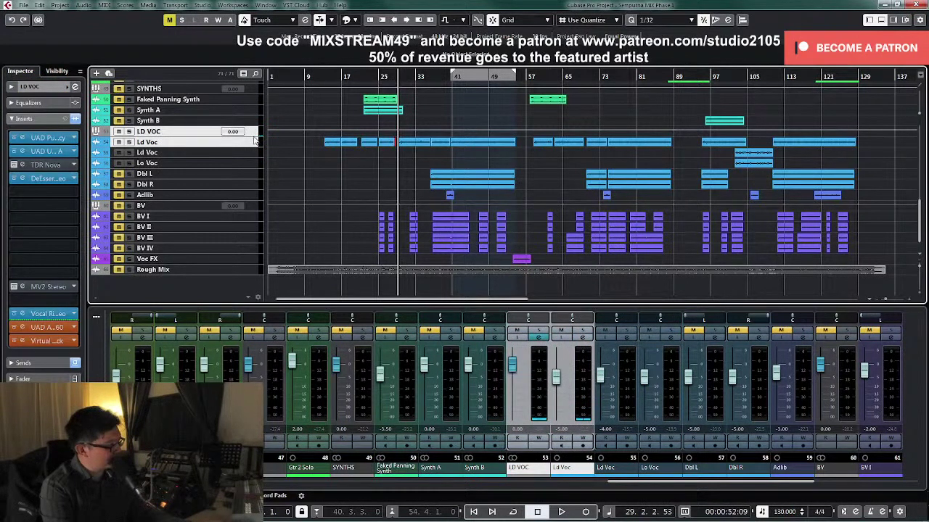
drag(254, 136, 232, 220)
scroll(346, 257, down, 2)
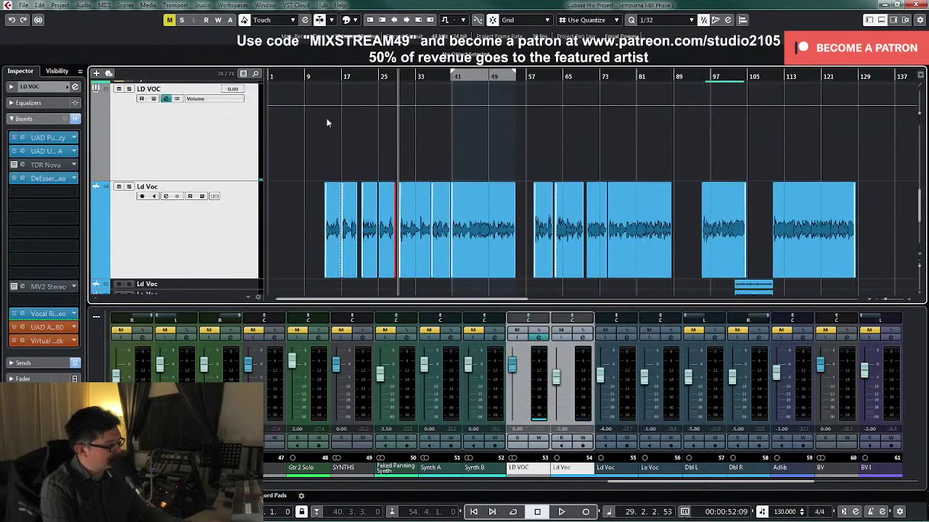
Step: Move the playhead to about bar 13, close the LD VOC channel settings, and collapse the enlarged track heights
click(327, 75)
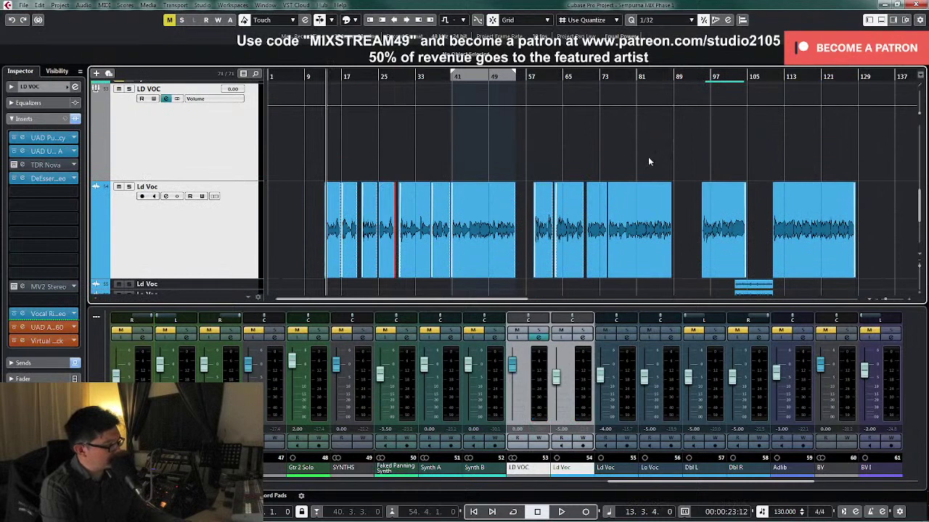
click(539, 338)
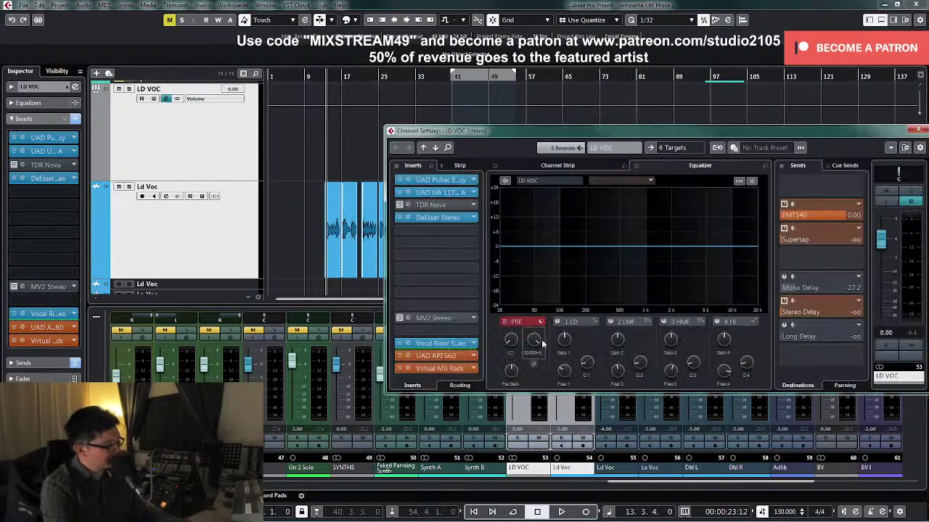
click(916, 131)
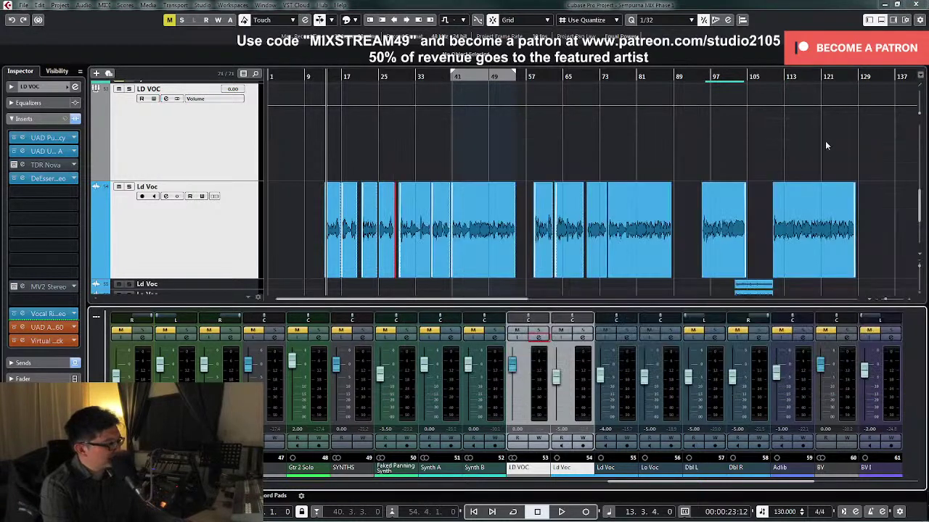
click(203, 160)
key(z)
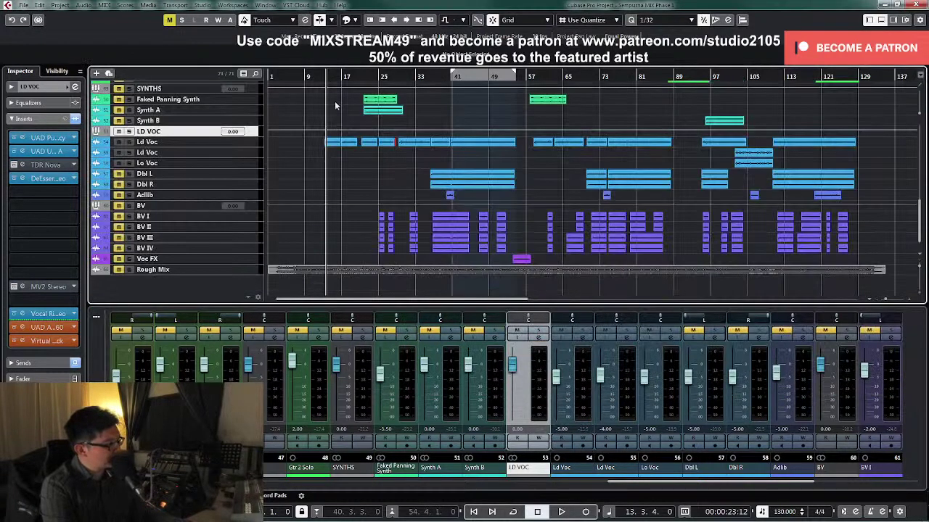
Step: Place the playhead at about bar 11 and enlarge the LD VOC group and first Ld Voc track together
click(315, 76)
click(250, 143)
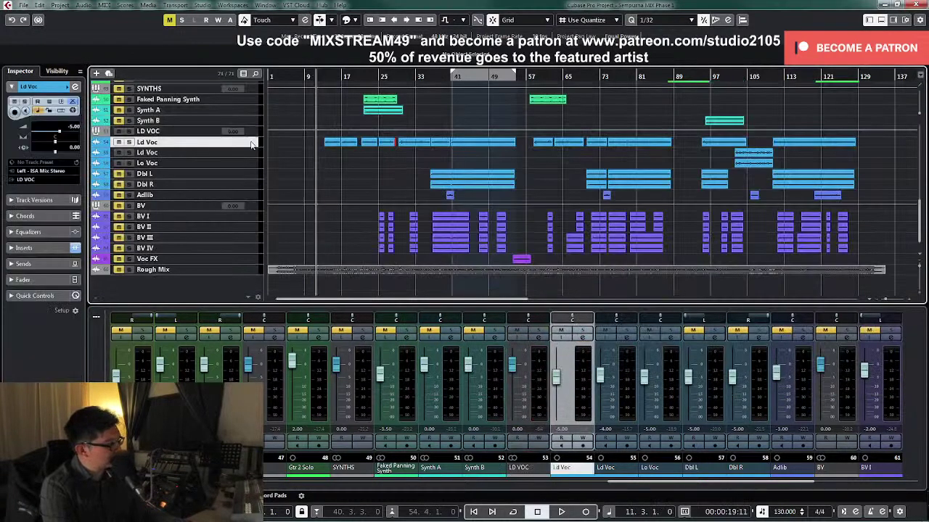
shift+click(249, 132)
drag(249, 137, 246, 184)
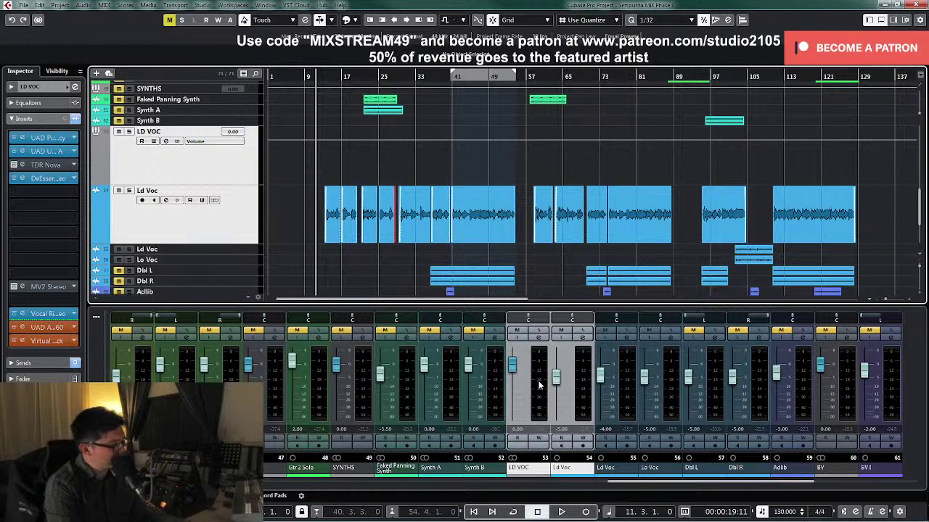
Step: Lower the LD VOC group fader to -2.00 while the lead vocal plays
drag(512, 374, 514, 380)
click(521, 430)
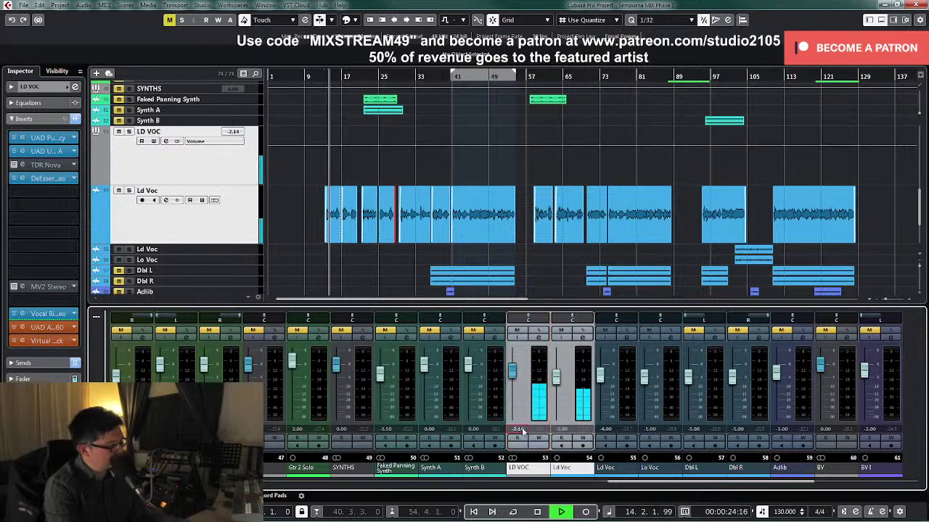
double_click(523, 430)
text(-2)
key(Return)
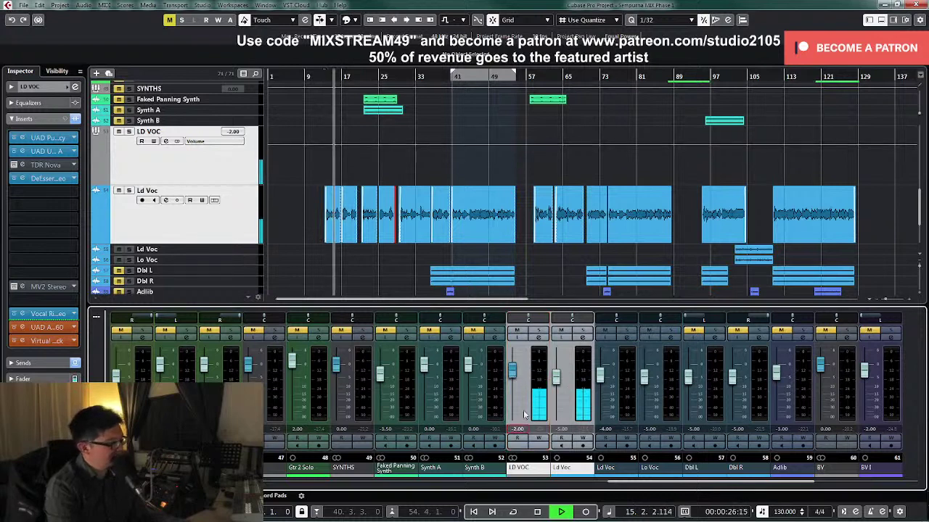
Step: Collapse the track heights, reselect LD VOC with the first Ld Voc track, and enlarge only those two
click(228, 179)
key(z)
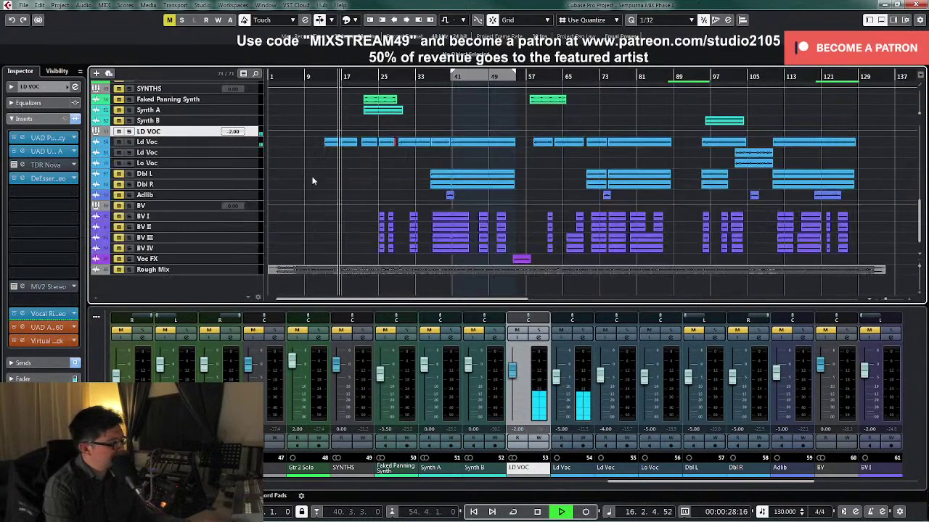
scroll(355, 200, up, 2)
click(251, 183)
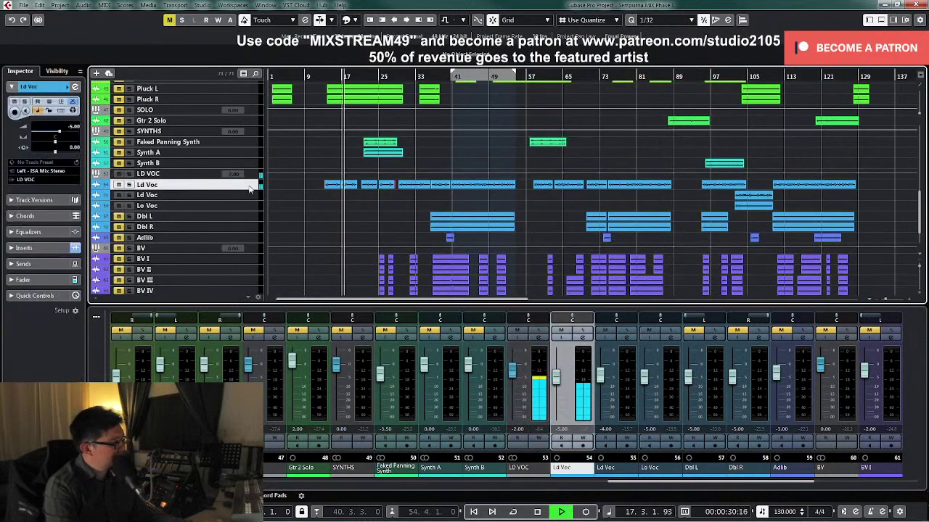
ctrl+click(250, 174)
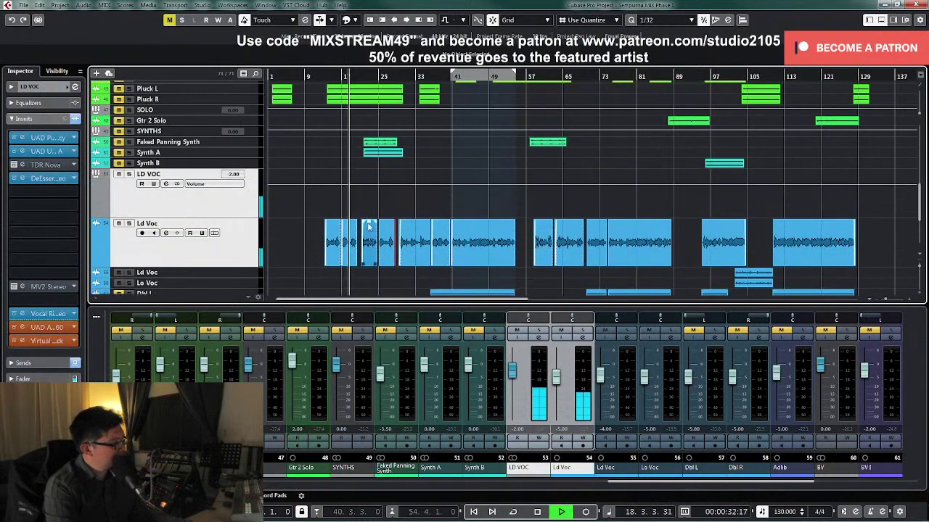
scroll(405, 209, down, 2)
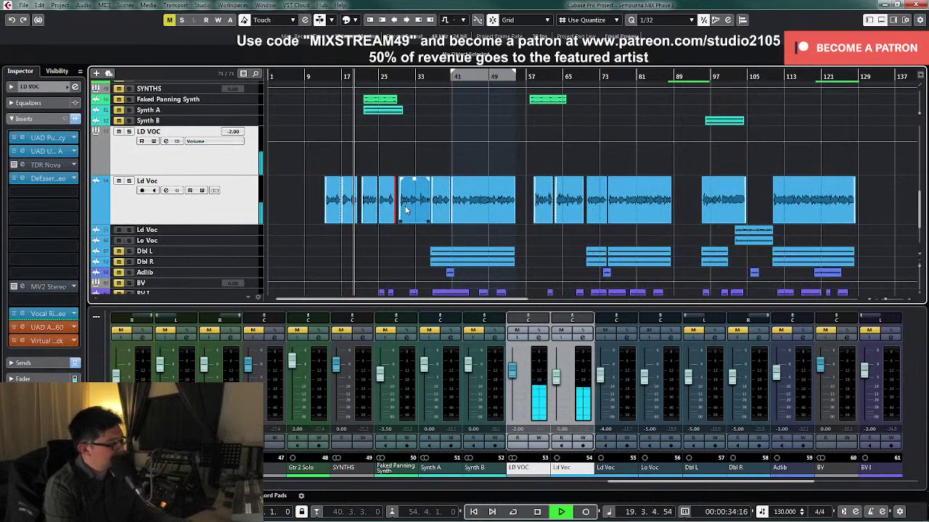
Step: Write LD VOC volume automation during playback, raising the fader to -1.10 around bar 30, then stop and disable automation writing
key(h)
key(h)
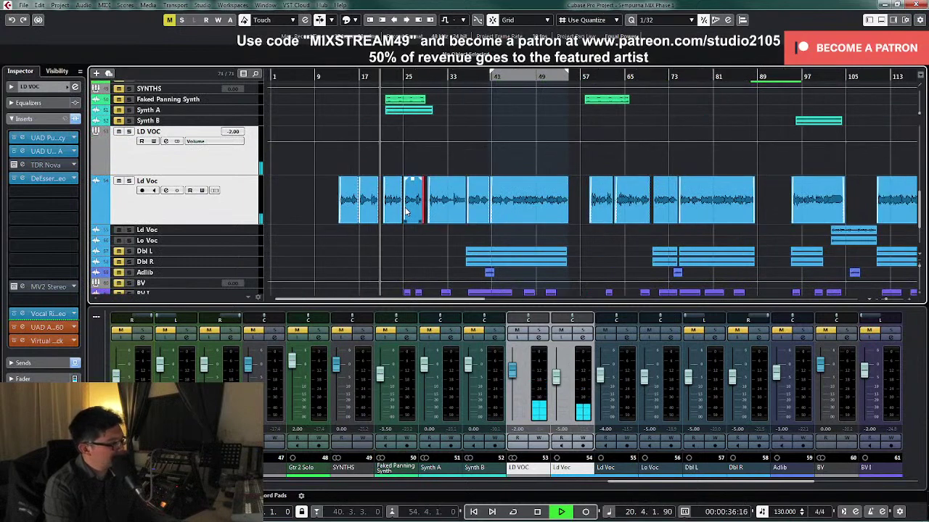
key(g)
key(g)
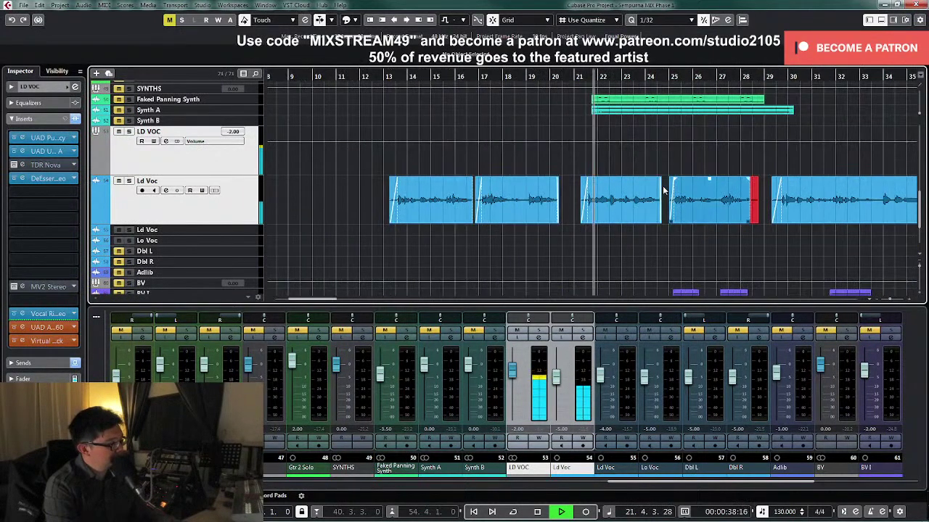
key(g)
key(g)
key(g)
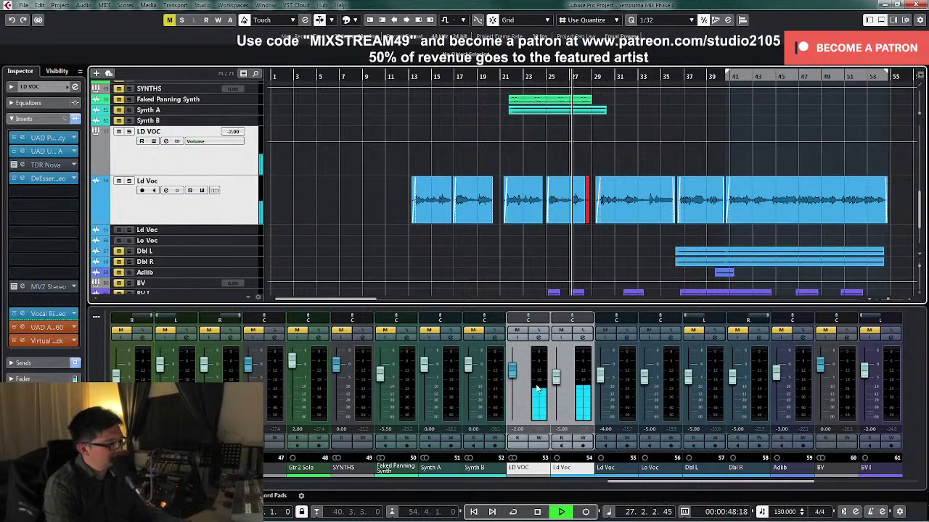
click(538, 440)
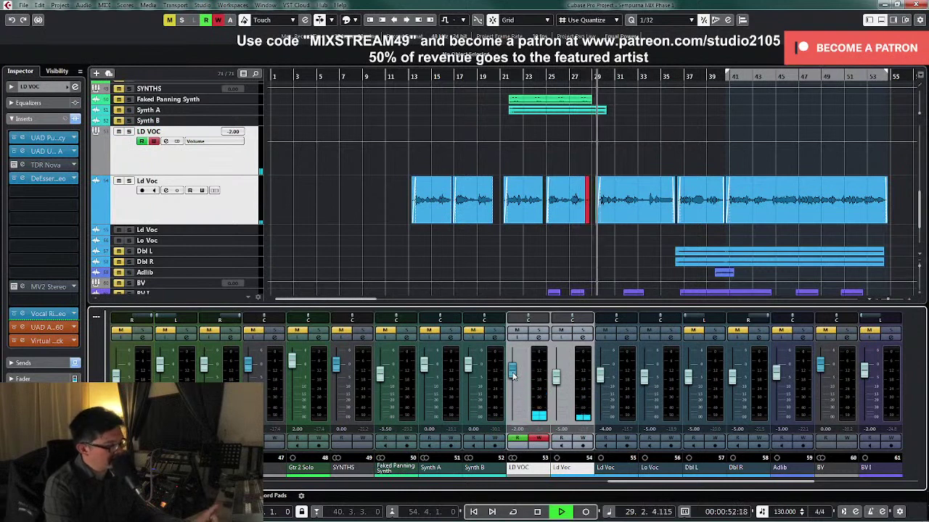
drag(513, 375, 513, 373)
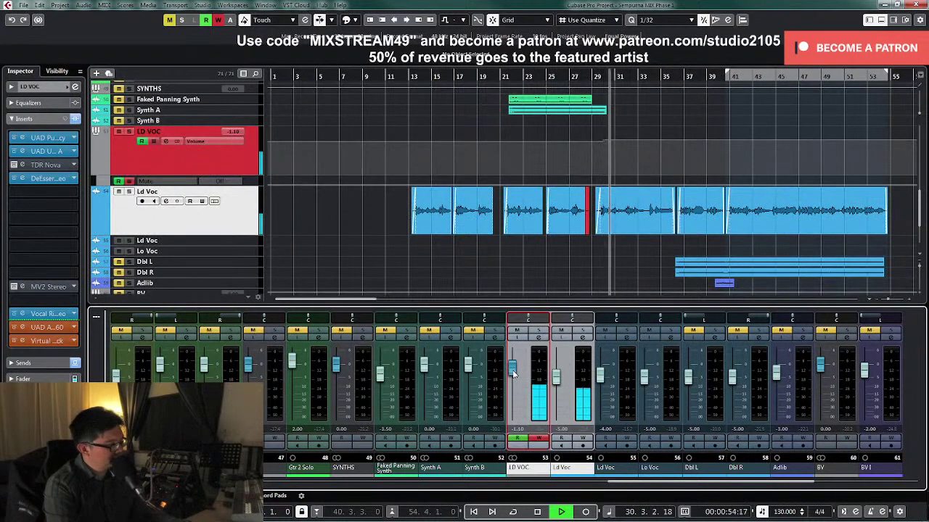
right_click(512, 373)
key(Escape)
key(space)
click(537, 440)
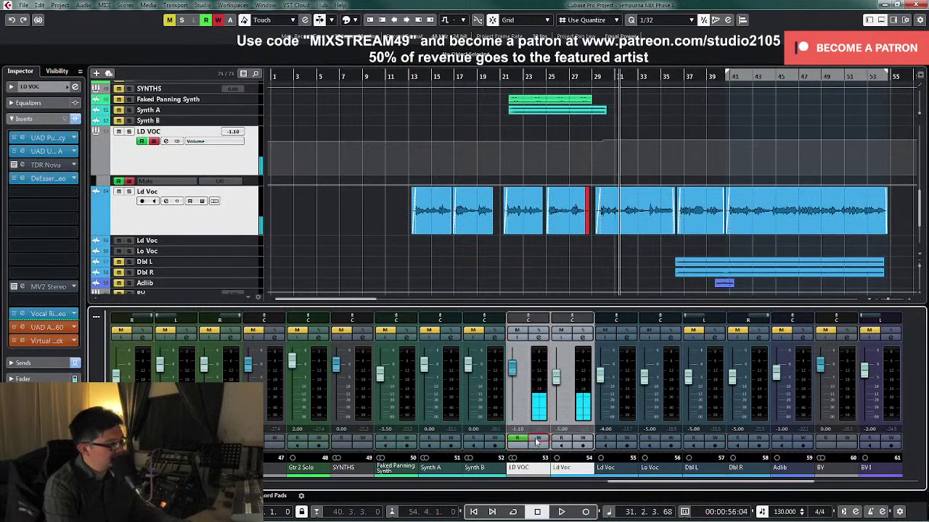
Step: Enlarge the LD VOC automation lane and set the first volume point at 29.1.3.0 to -2.00
drag(236, 174, 284, 210)
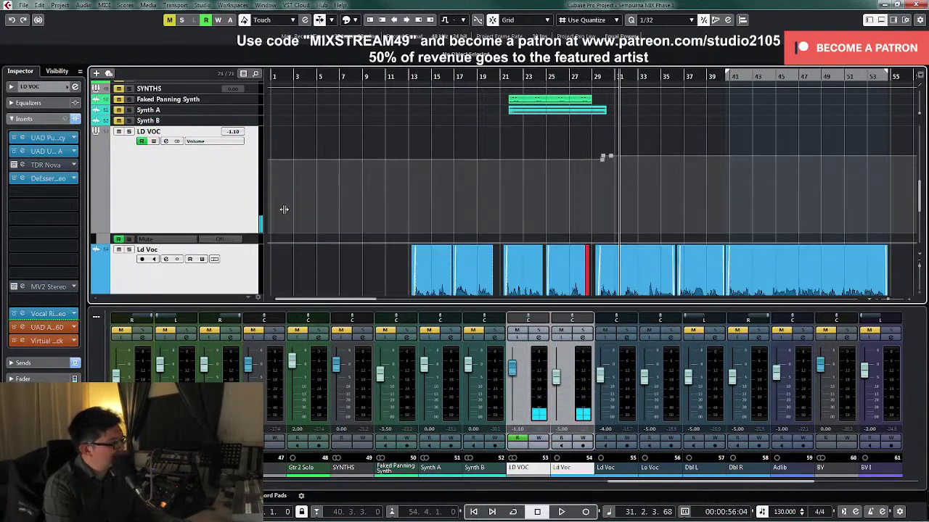
click(602, 163)
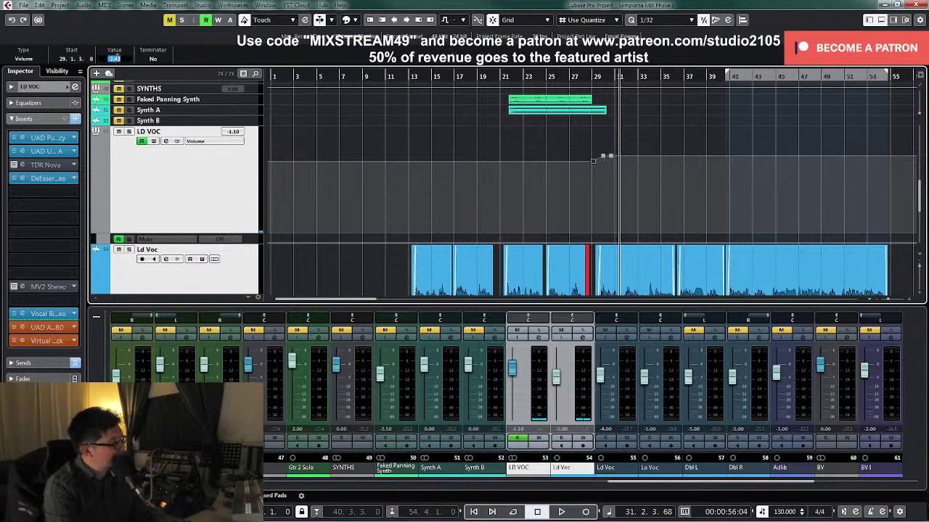
key(Return)
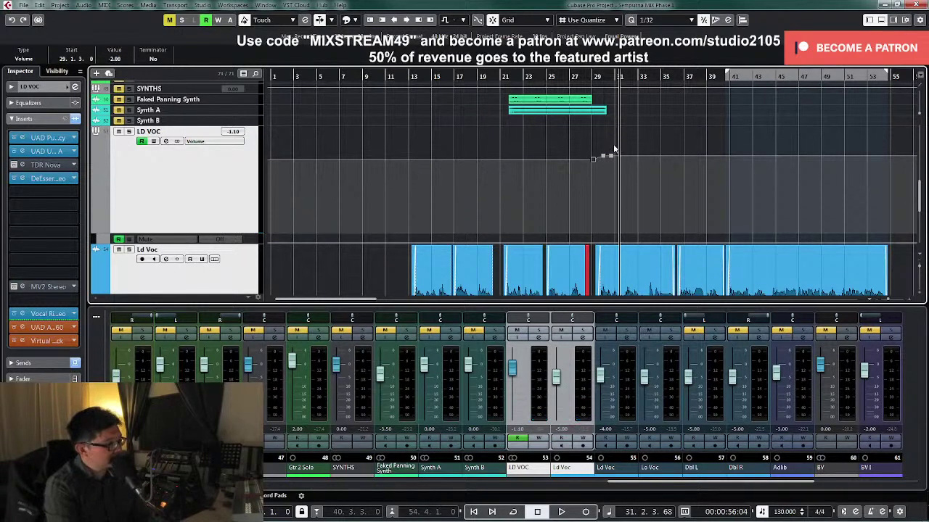
Step: Place the second LD VOC volume point at 29.2.2.60, set it to -1.00, and play the result
click(595, 158)
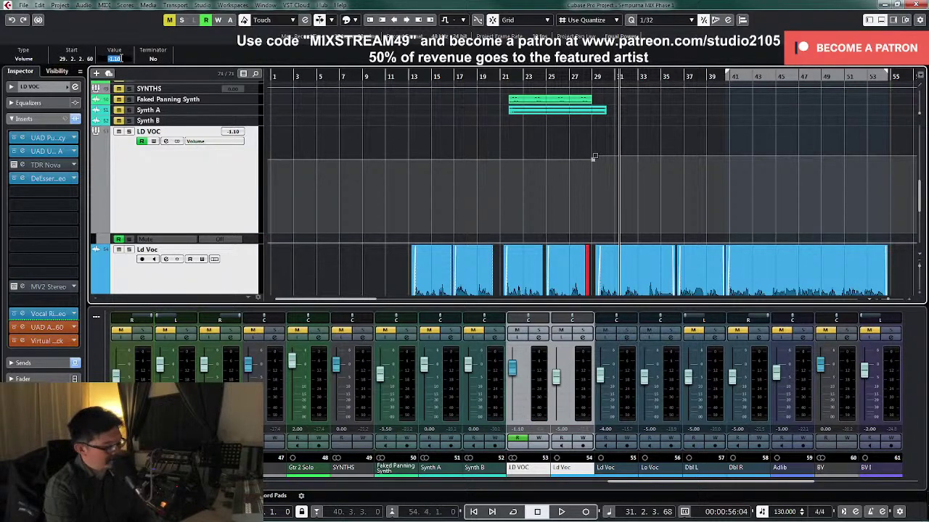
text(-1)
key(Return)
key(space)
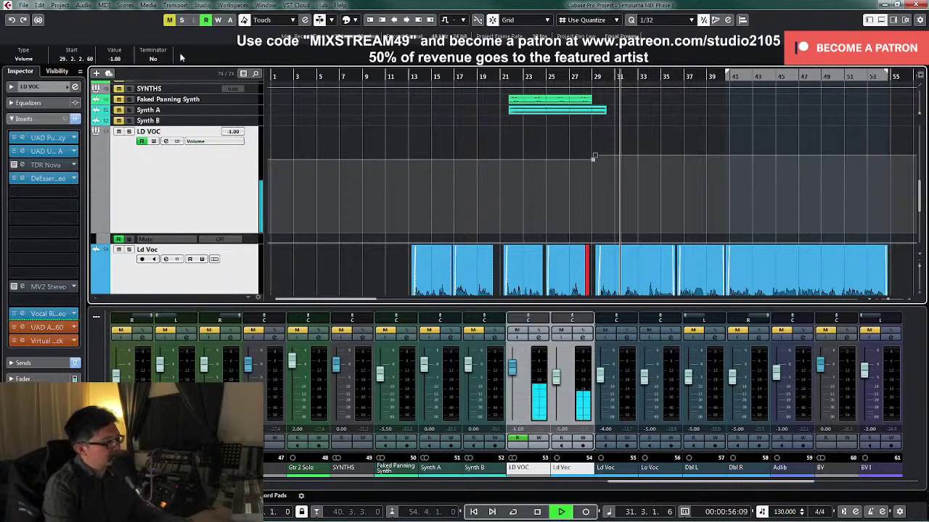
scroll(723, 168, down, 1)
scroll(722, 162, up, 1)
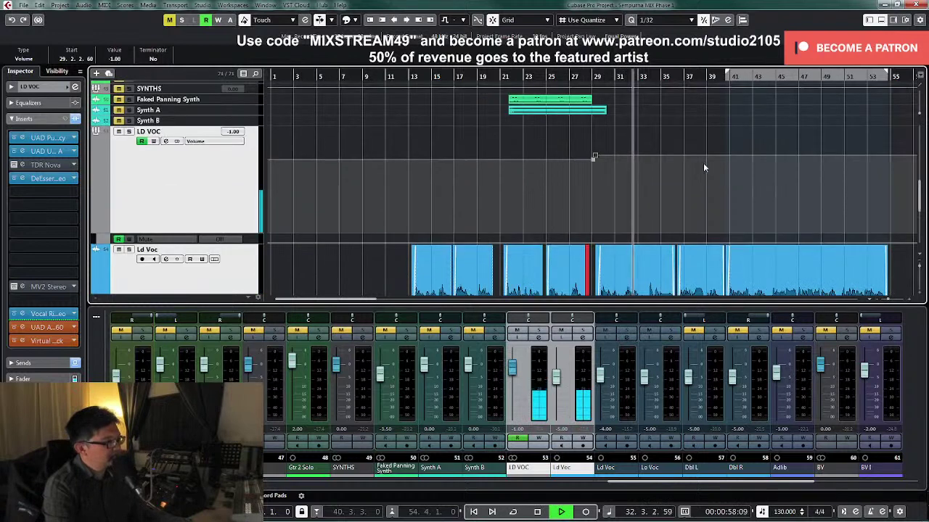
Step: Raise the LD VOC volume automation point at 29.2.2.60 to 0.00
click(605, 155)
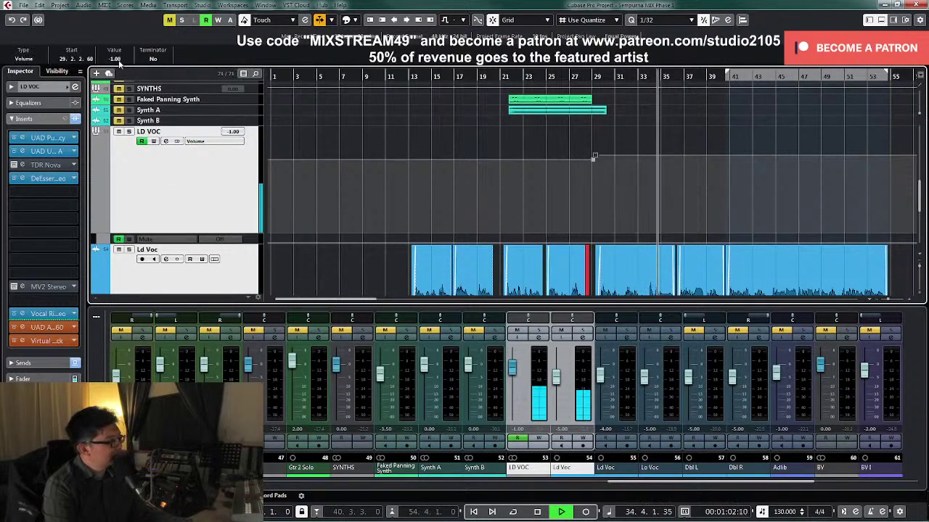
click(116, 60)
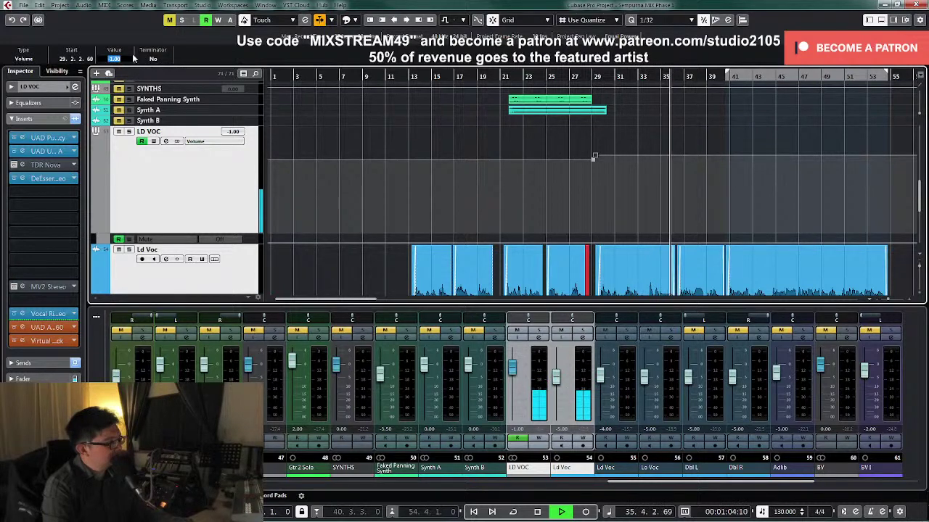
text(0)
key(Return)
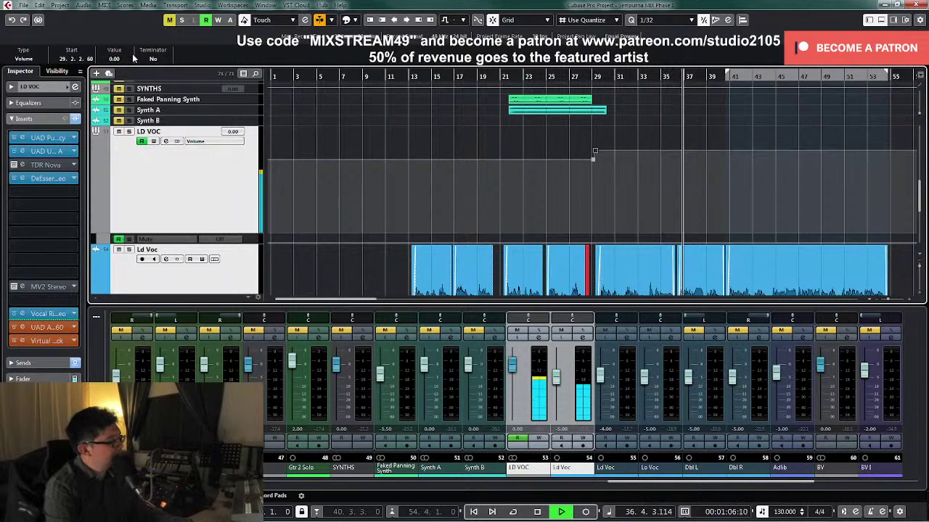
Step: Play the vocal from about bar 28 to check the LD VOC level change at bar 29
key(space)
click(587, 77)
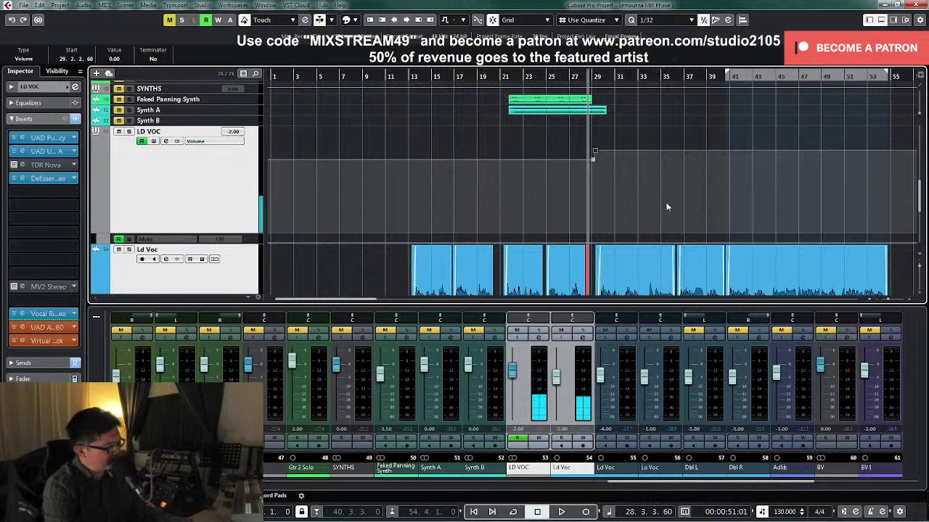
key(space)
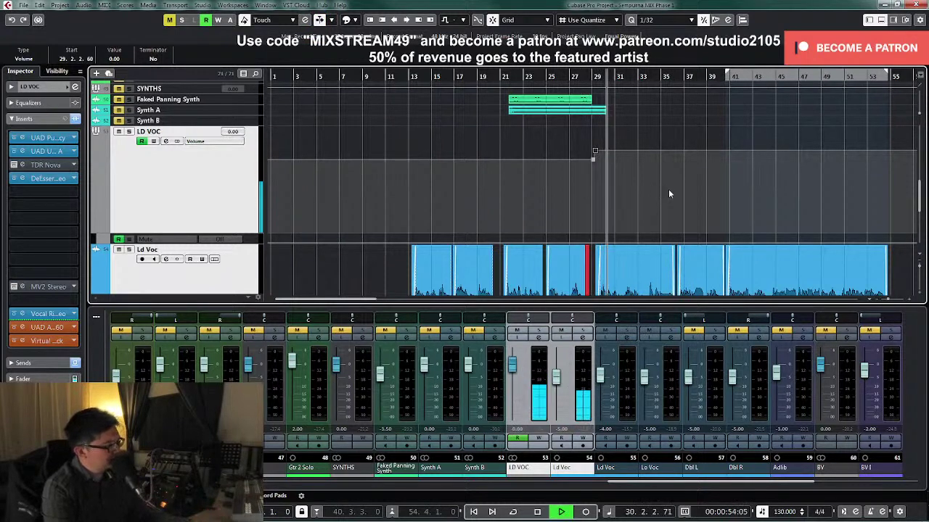
key(space)
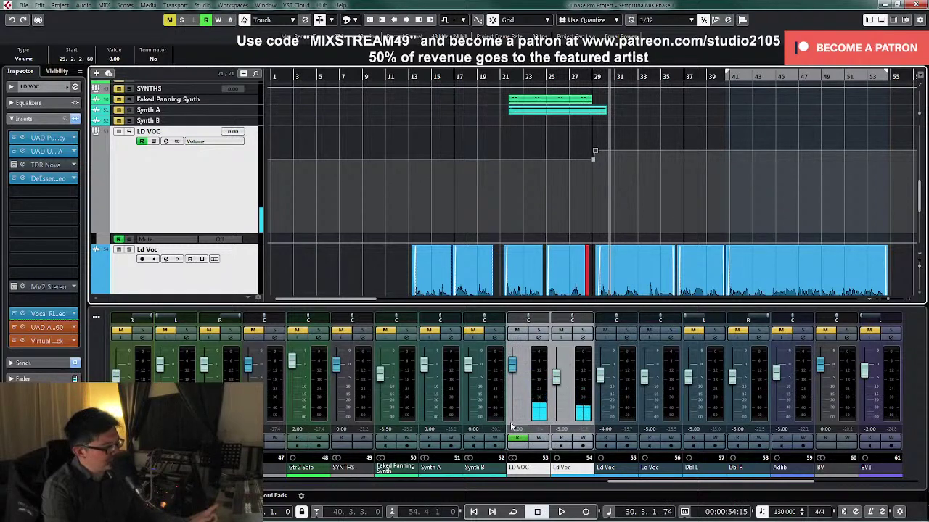
key(space)
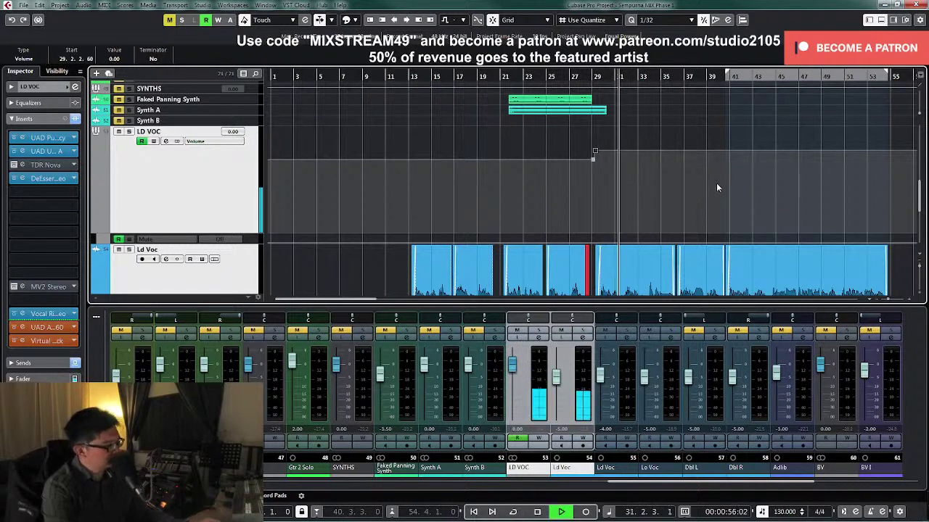
Step: Audition the lead vocal from about bar 41, stop playback, and move the playhead to bar 57
key(g)
key(g)
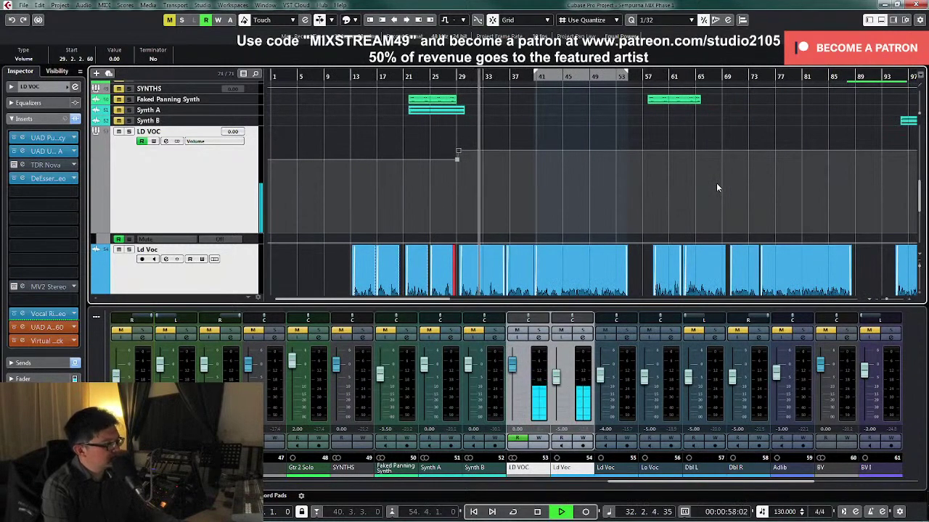
double_click(535, 79)
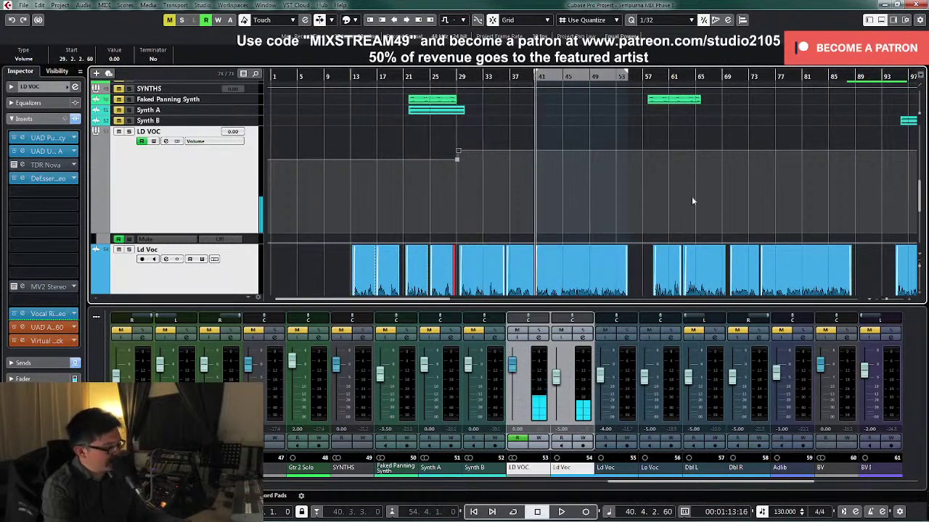
key(space)
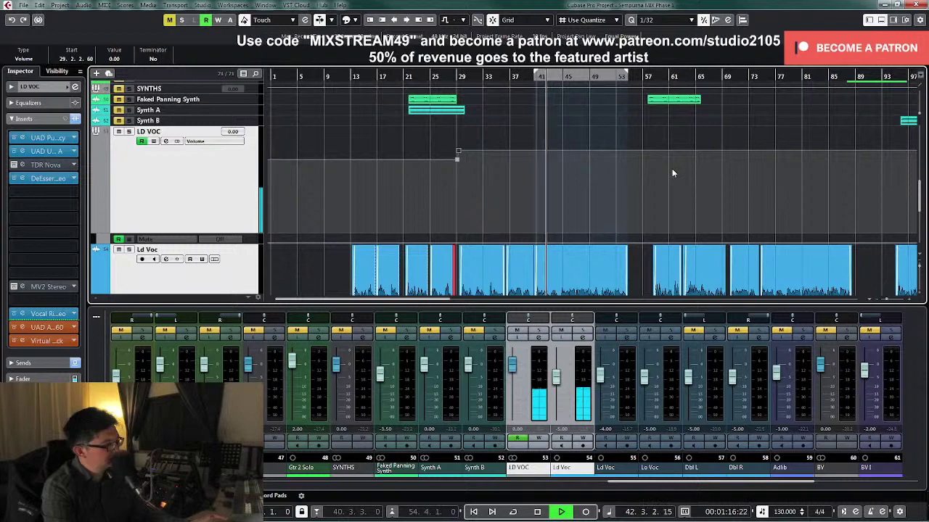
key(space)
click(644, 76)
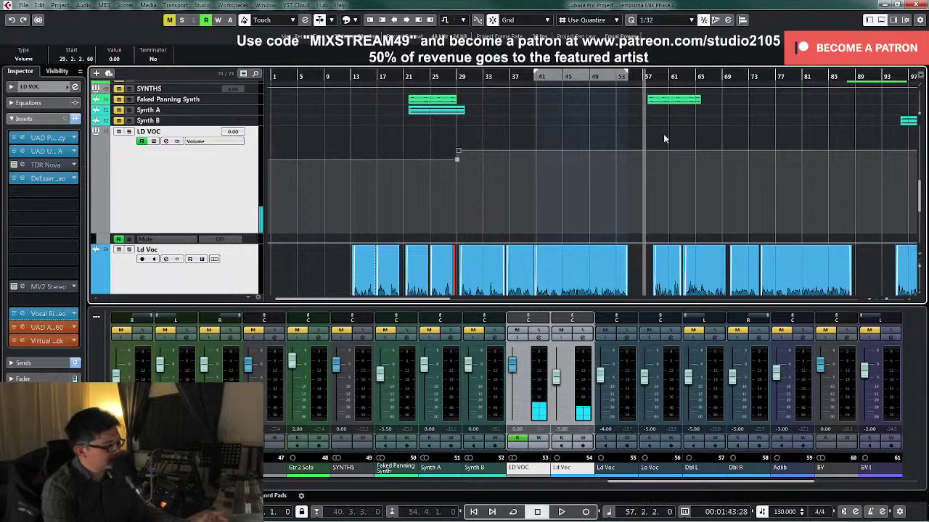
Step: Play from bar 57 and write LD VOC volume automation, lowering the group's level to about -0.93
key(space)
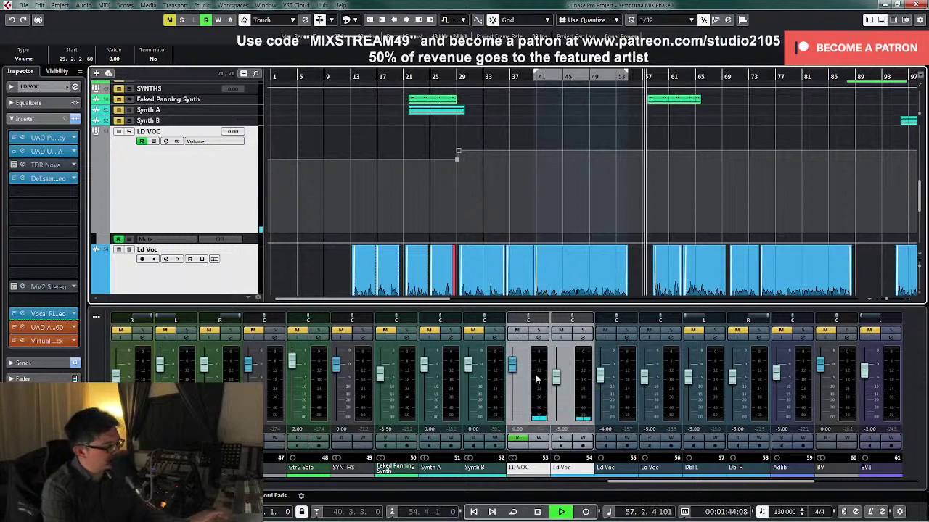
click(538, 439)
drag(512, 372, 512, 376)
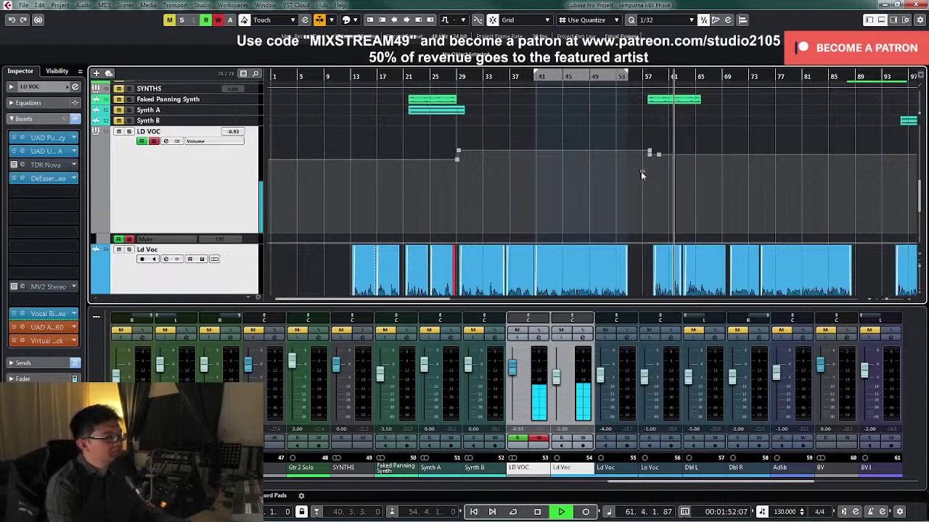
Step: Delete the lowered LD VOC volume automation points written just after bar 57 and stop playback
drag(640, 173, 667, 154)
key(Delete)
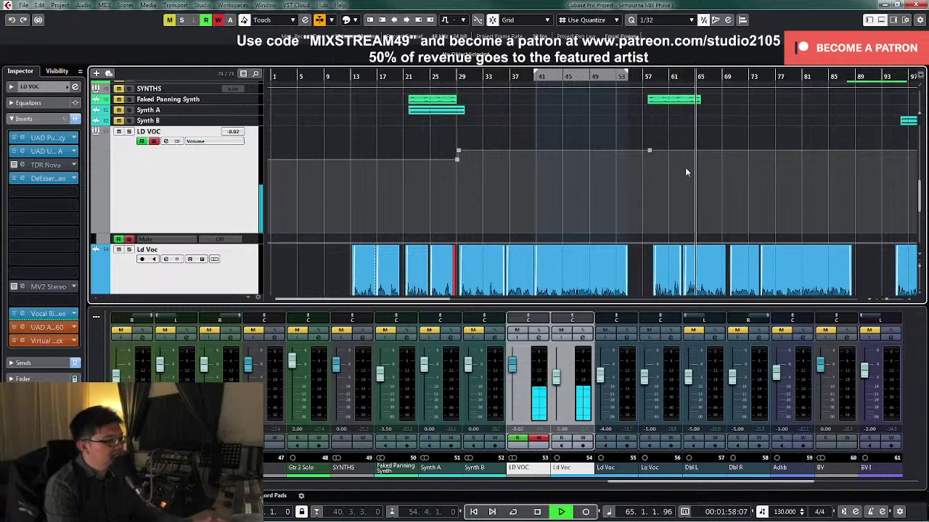
key(space)
scroll(730, 196, up, 5)
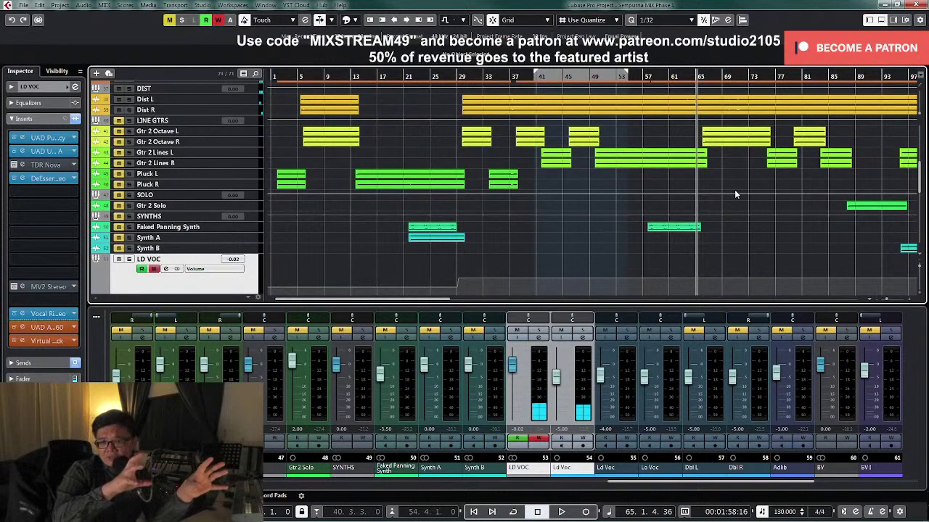
scroll(709, 218, down, 6)
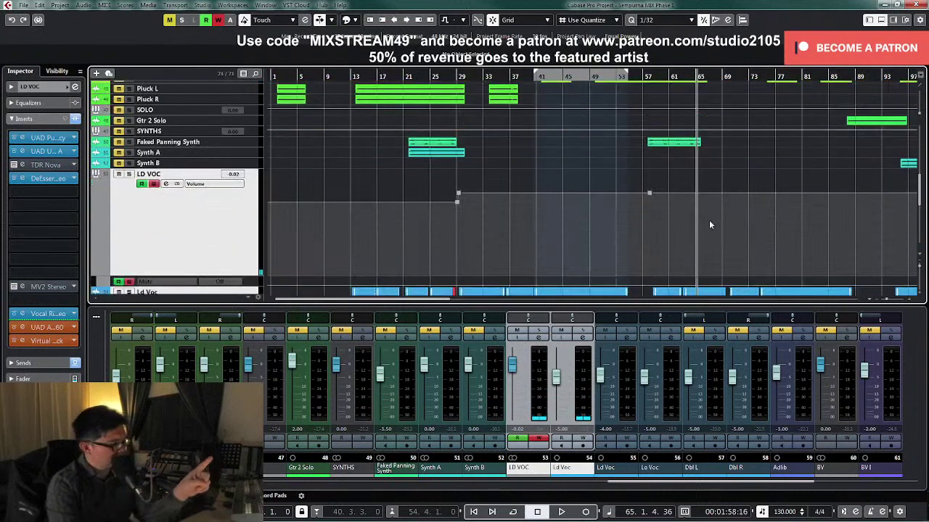
scroll(679, 172, up, 2)
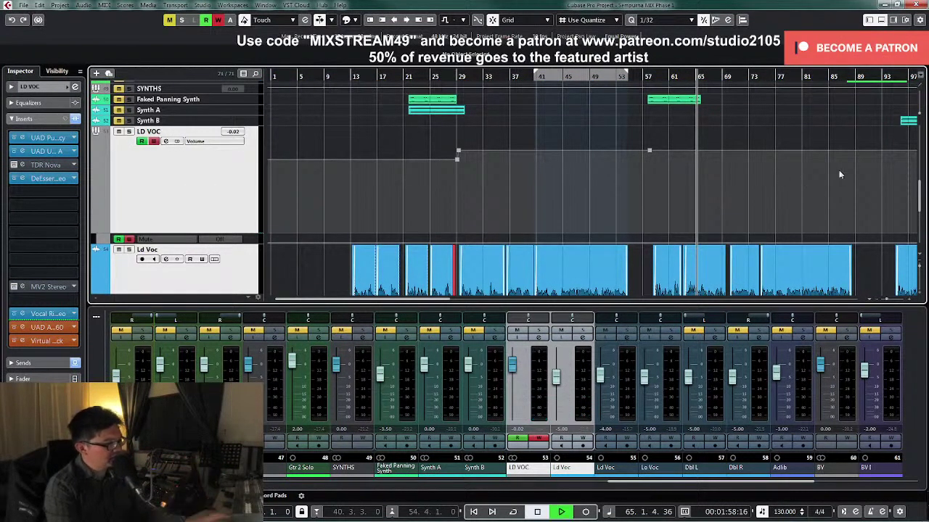
scroll(839, 170, down, 1)
key(space)
scroll(880, 109, down, 2)
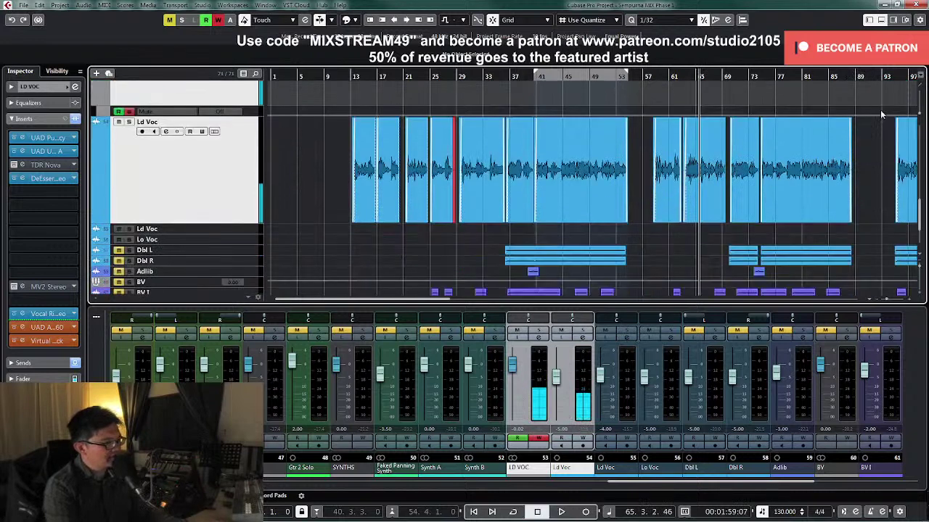
scroll(700, 163, up, 1)
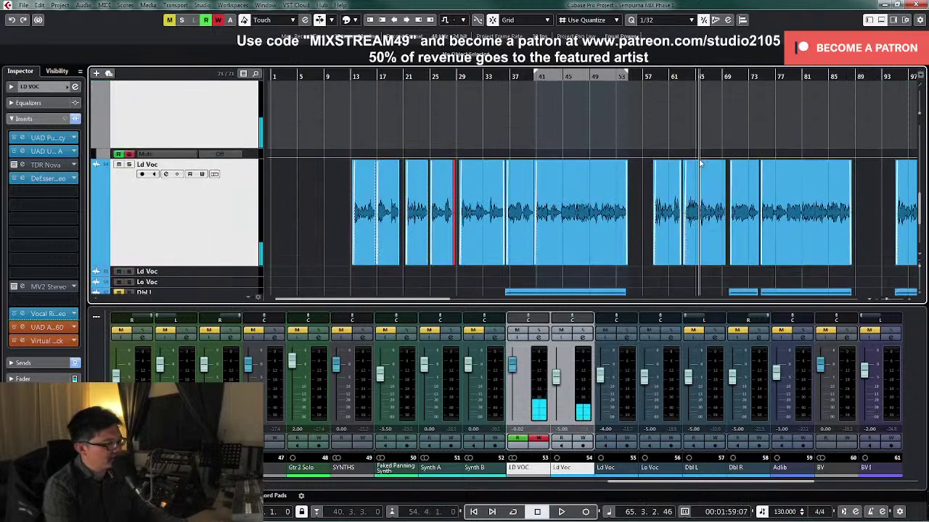
Step: Move the playhead to about bar 13 and solo the LD VOC group with its channel settings open
click(354, 78)
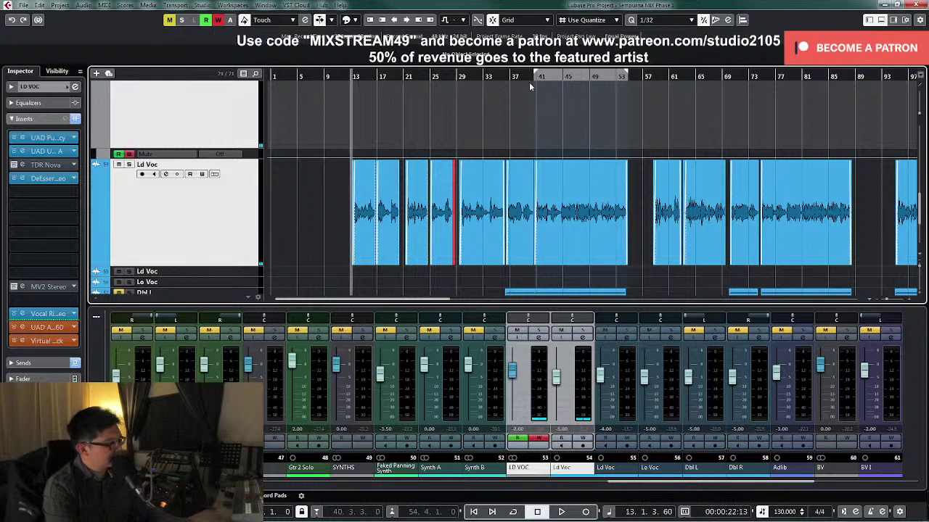
drag(353, 76, 349, 76)
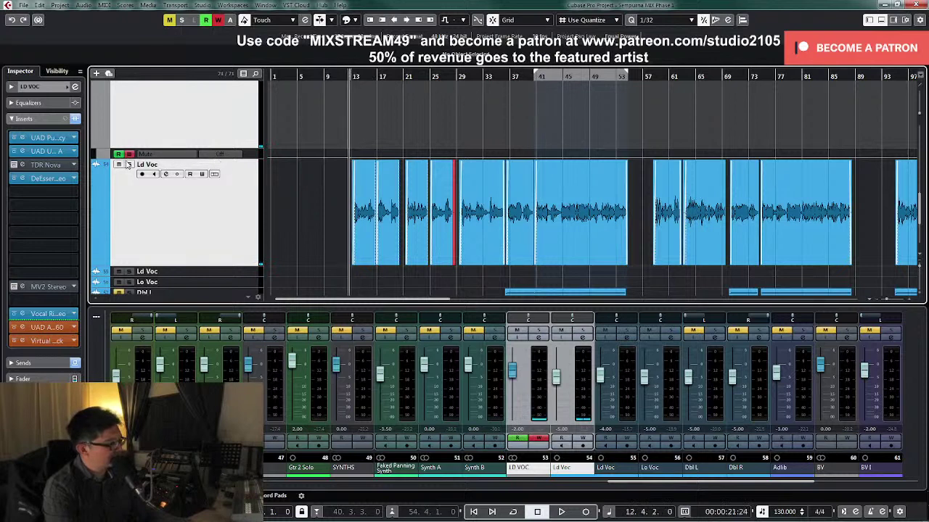
click(511, 311)
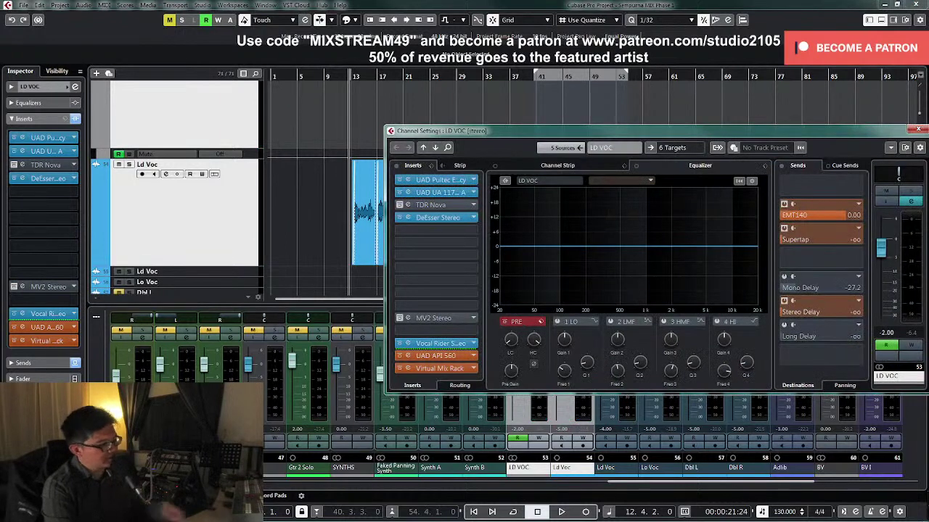
click(911, 197)
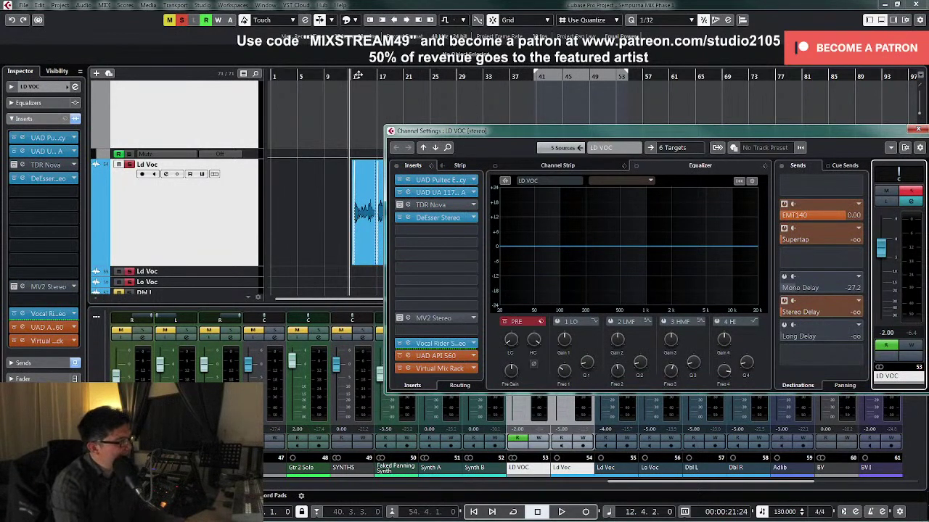
key(e)
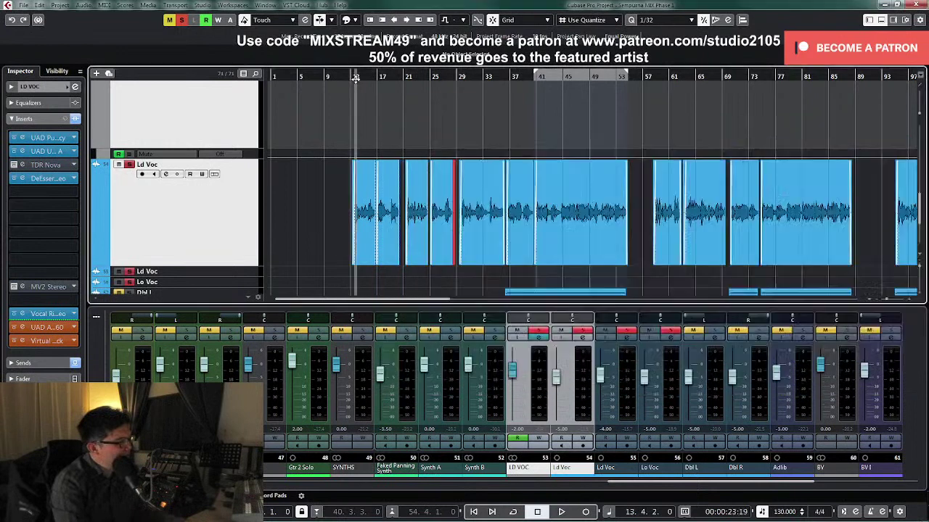
click(539, 338)
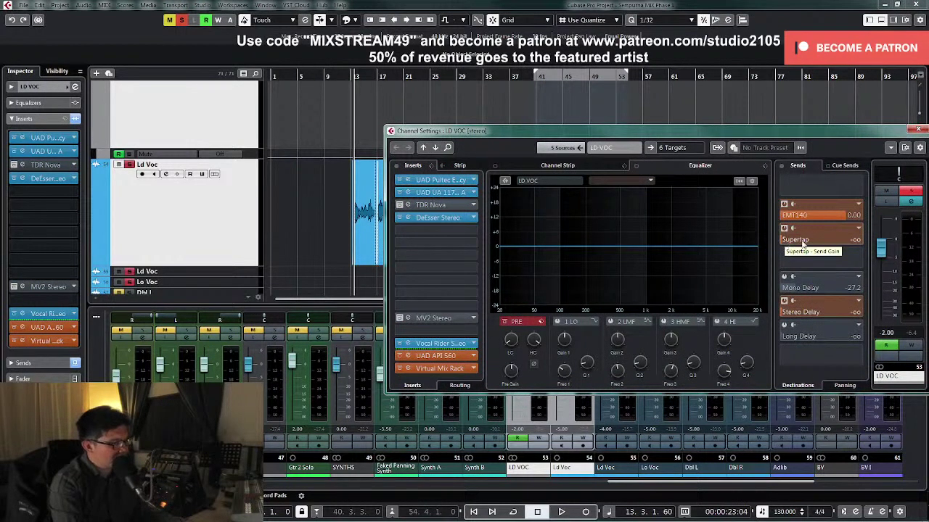
Step: Open the SuperTap plug-in from LD VOC's Supertap send, review its delay settings, and close it
right_click(803, 247)
click(834, 338)
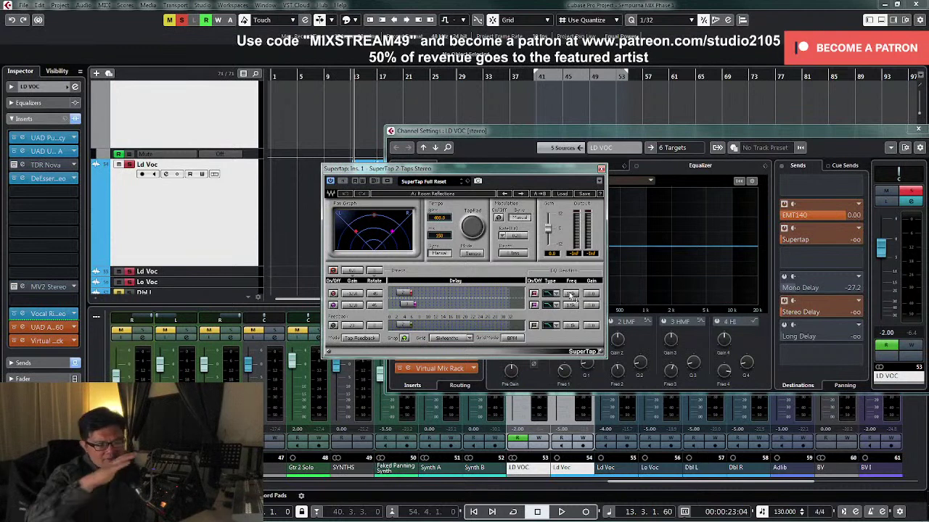
click(601, 168)
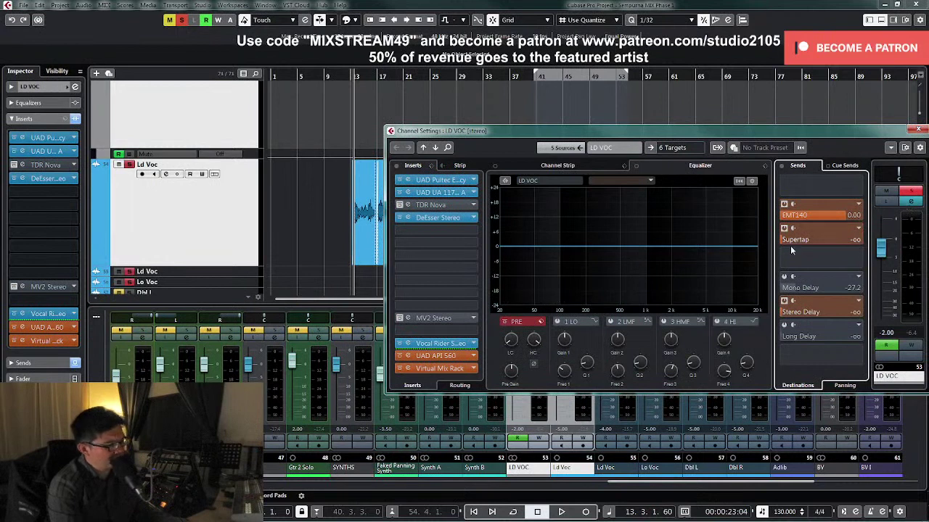
Step: Adjust LD VOC's Supertap send while auditioning the soloed vocal from bar 13, setting it to -7.33
drag(791, 245, 904, 239)
key(space)
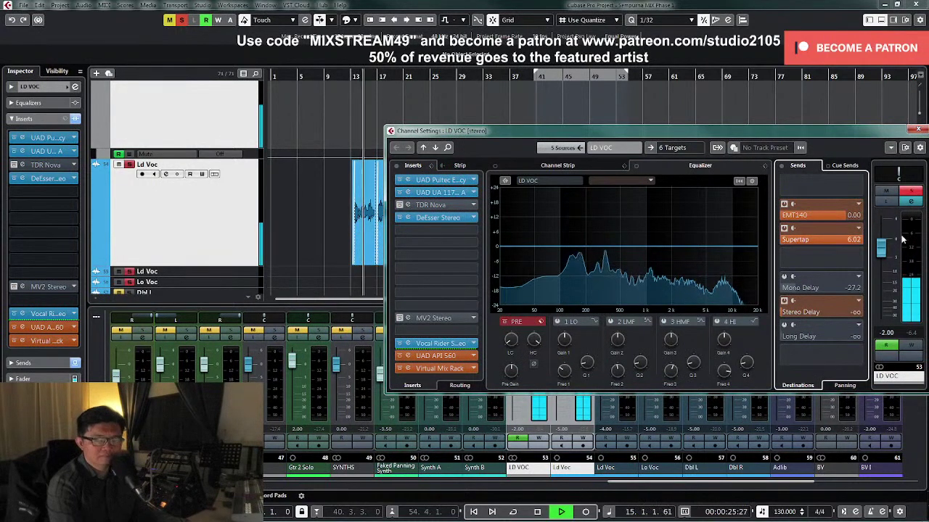
key(space)
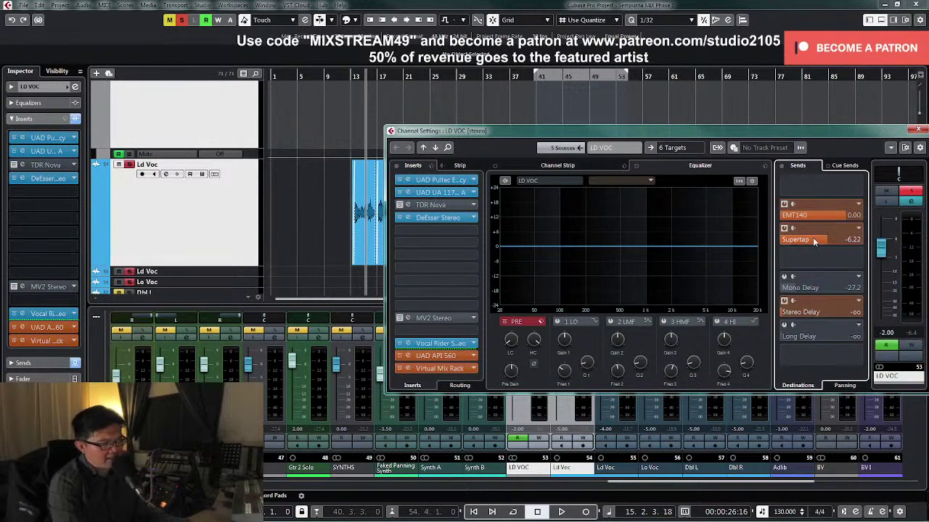
key(space)
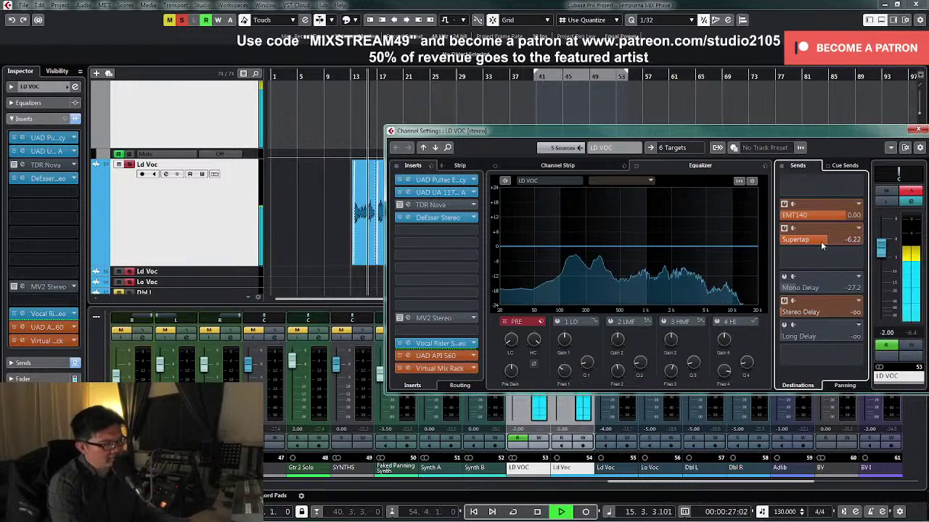
drag(823, 242, 819, 242)
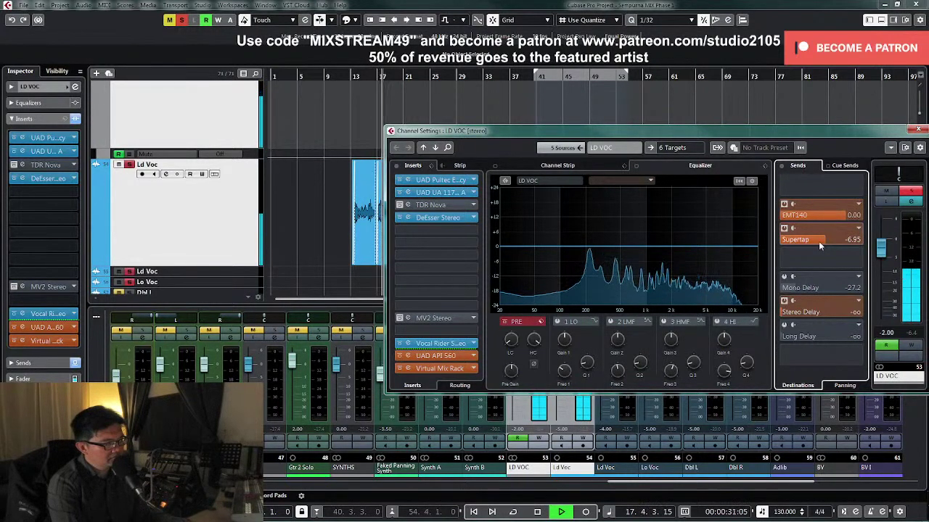
drag(819, 242, 818, 242)
key(space)
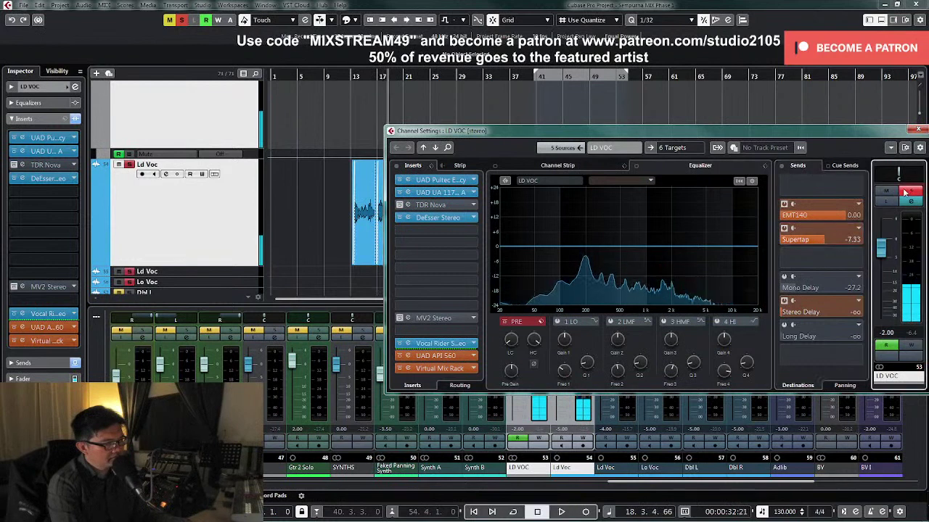
Step: Play the unsoloed LD VOC from about bar 13 to judge the Supertap send in the mix
key(KP_Subtract)
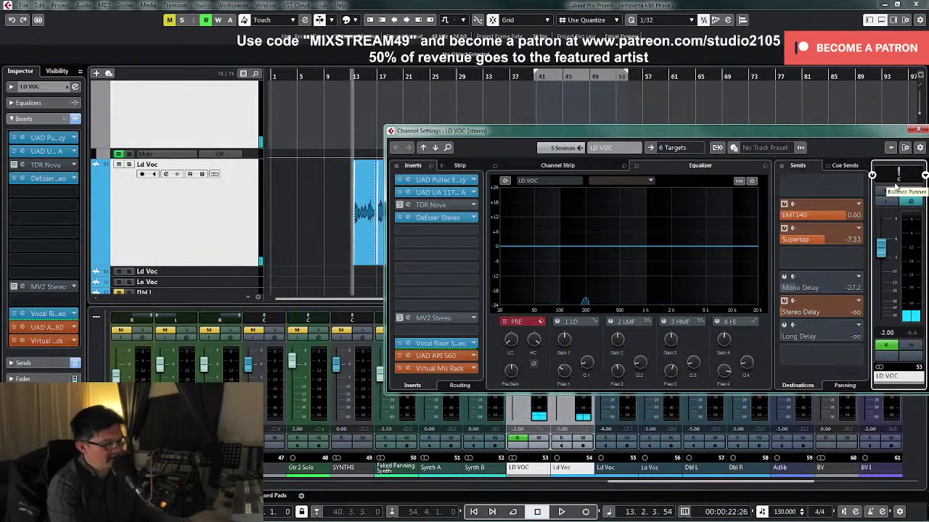
key(space)
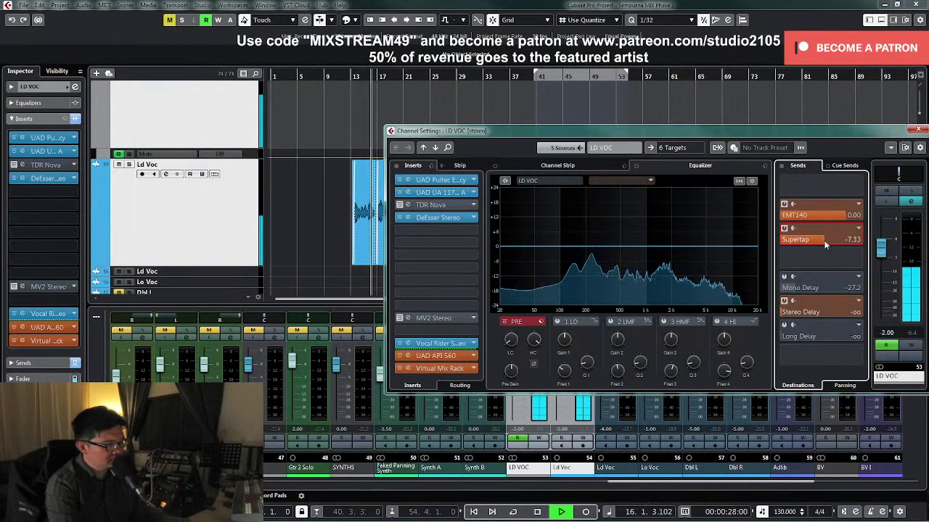
key(space)
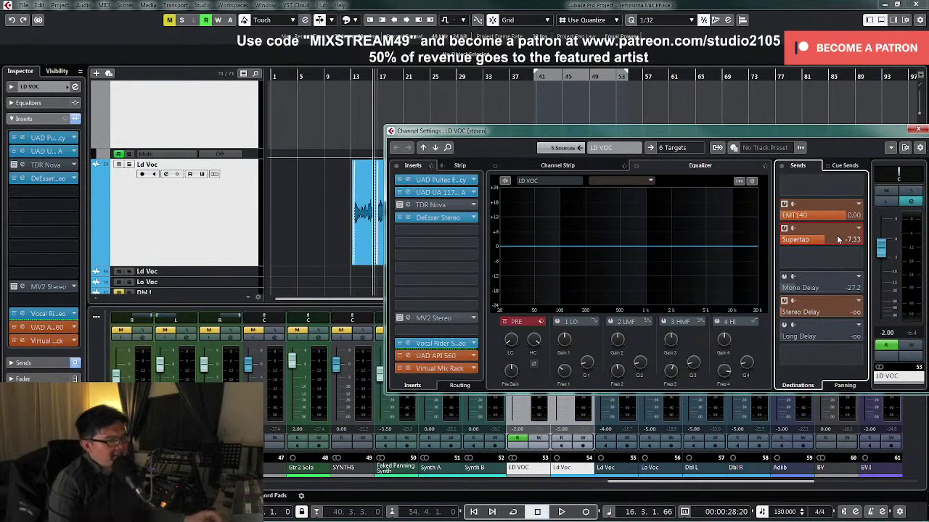
Step: Route LD VOC's empty fourth send to Doubler, then review the Doubler plug-in's settings and close it
mouse_move(831, 253)
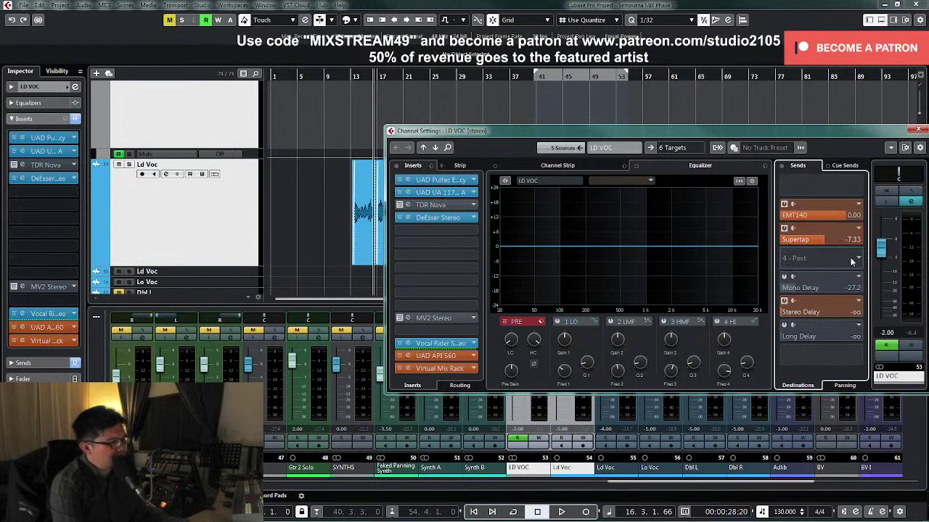
click(859, 260)
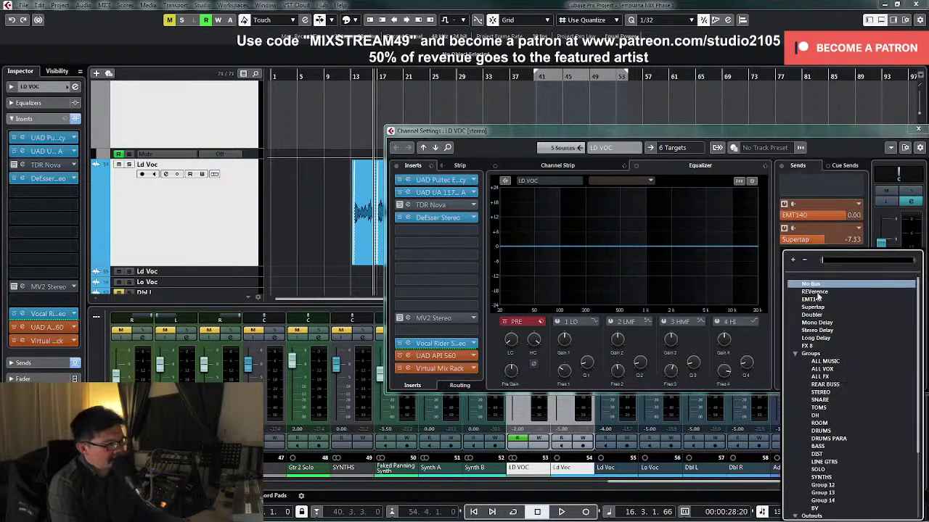
click(814, 316)
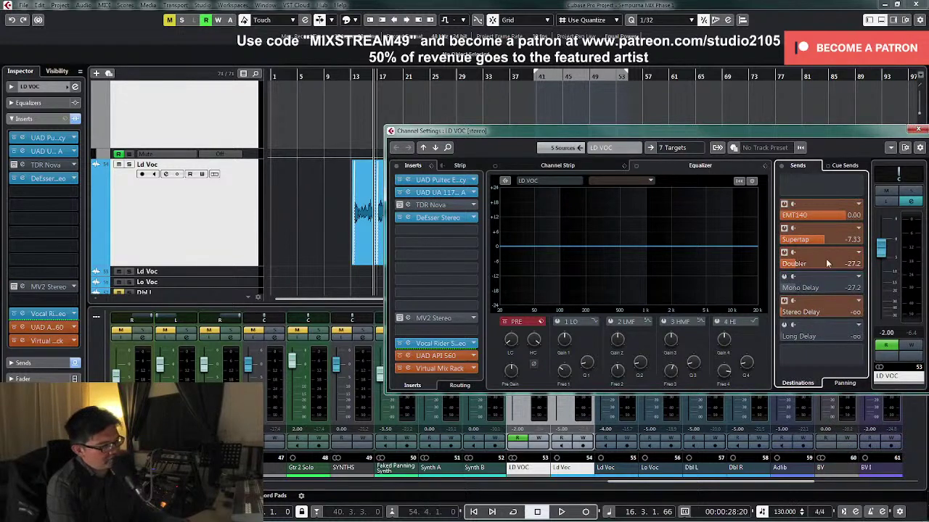
right_click(814, 263)
click(820, 357)
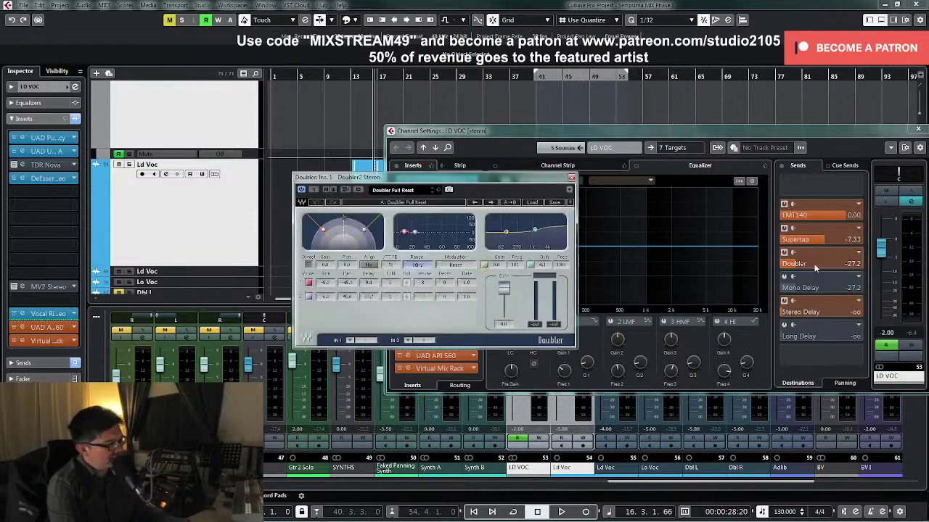
click(572, 178)
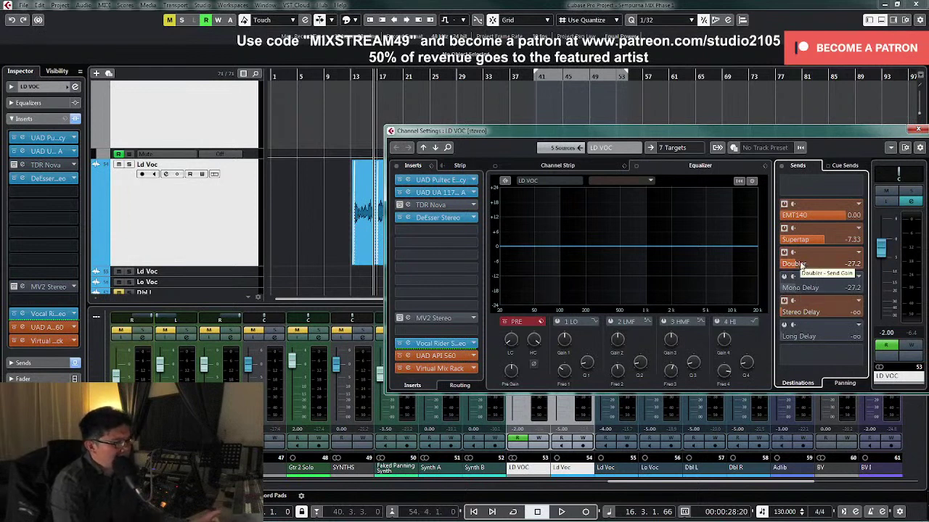
Step: Solo LD VOC and raise its Doubler send to -9.78 while playing the vocal
click(909, 192)
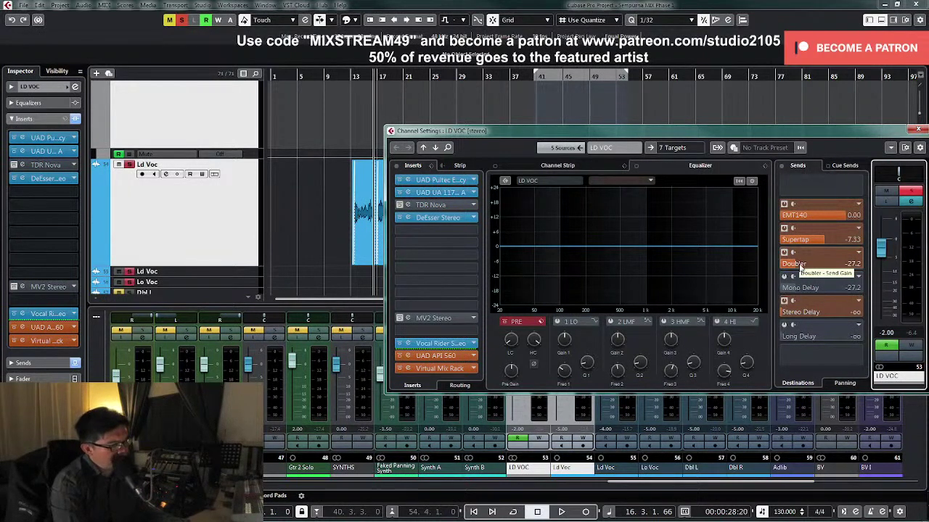
key(space)
drag(796, 264, 827, 261)
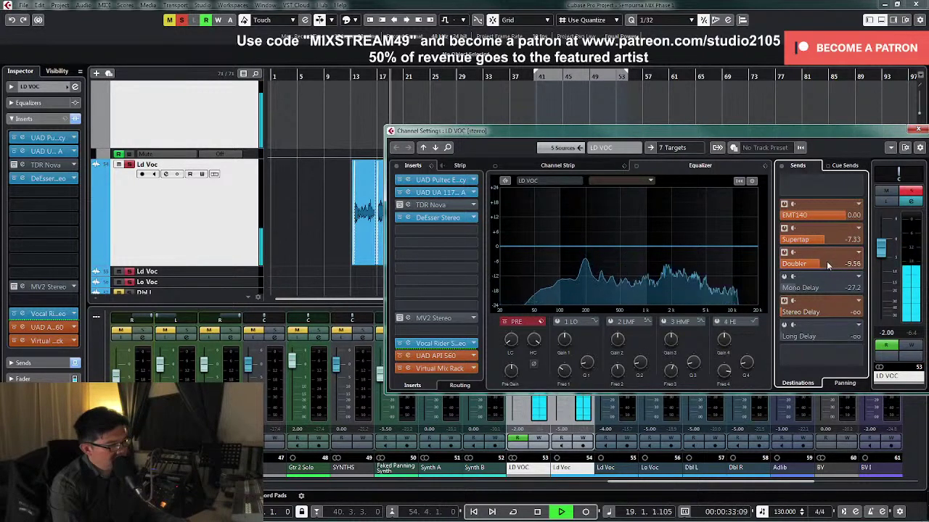
key(space)
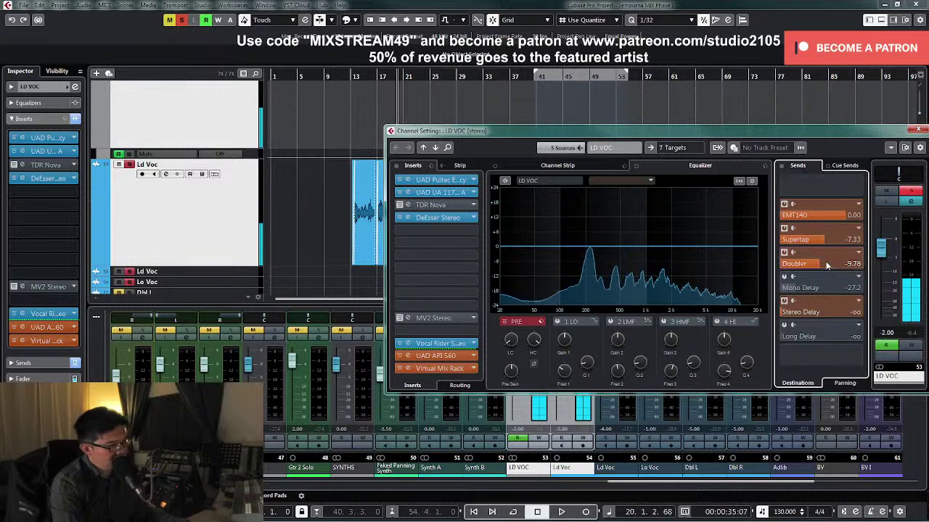
Step: Unsolo LD VOC and play from about bar 13, setting its Doubler send to -10.0 in the mix
click(916, 193)
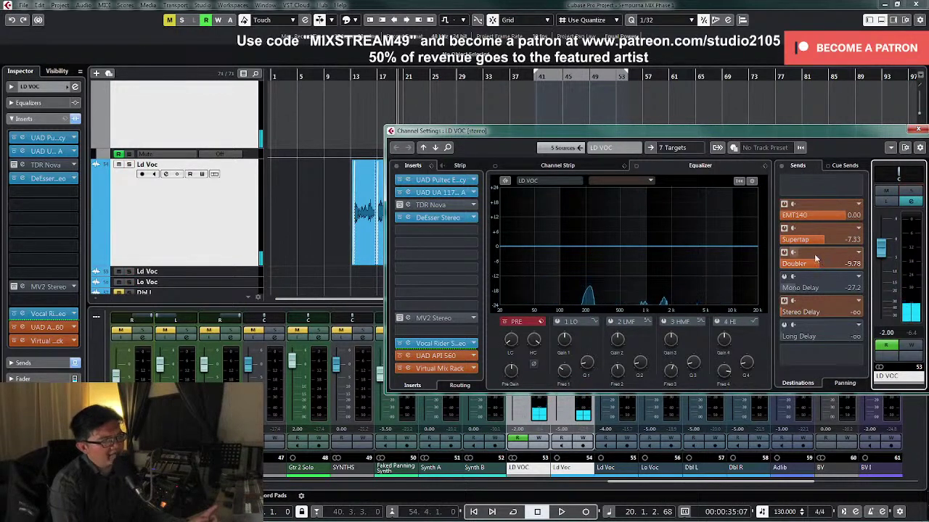
key(KP_Subtract)
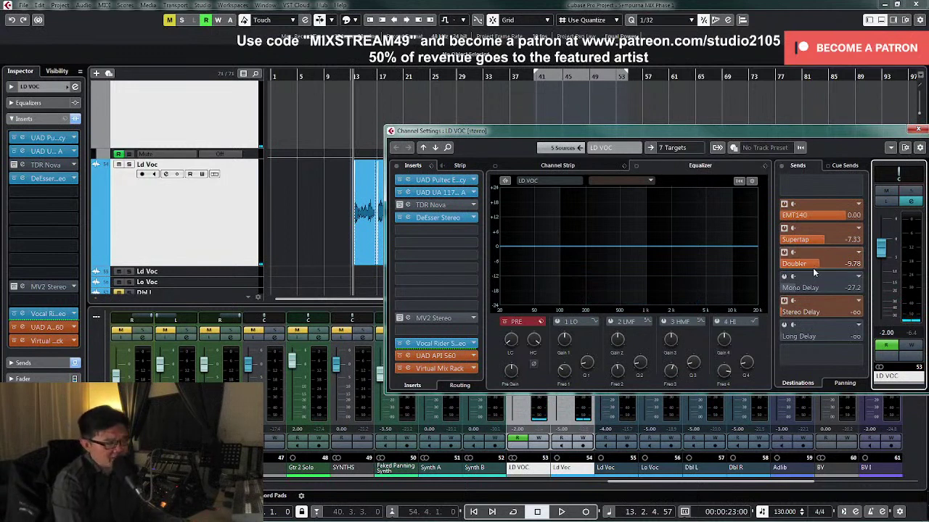
key(space)
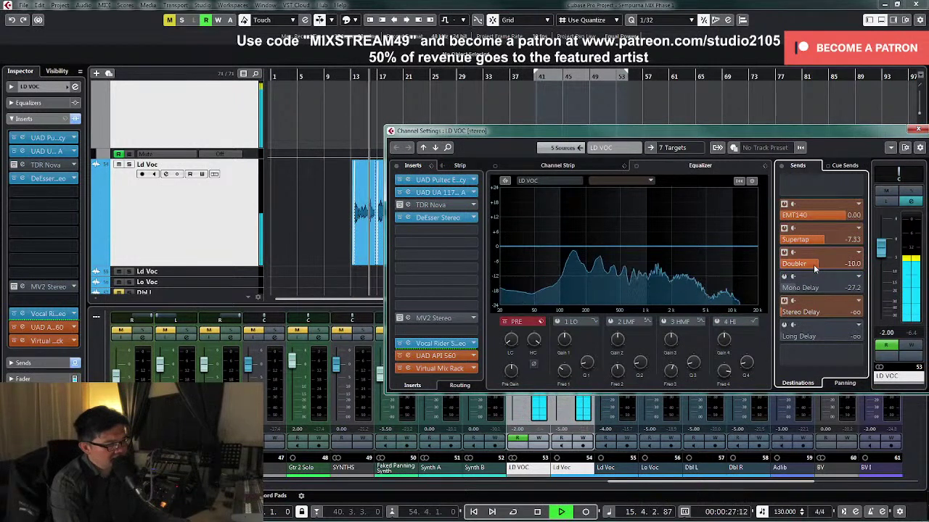
key(space)
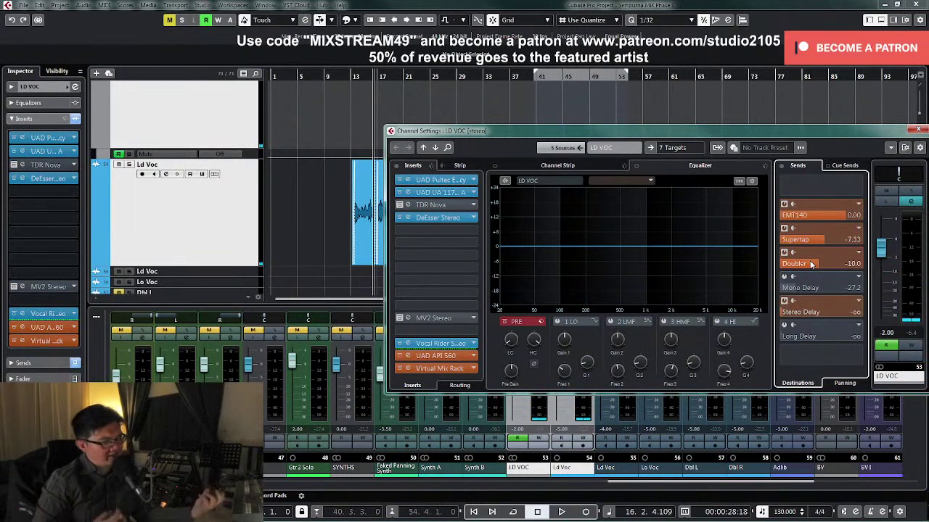
Step: Activate LD VOC's Mono Delay send, return the playhead to about bar 13 and open the Mono Delay's bx_delay 2500 plug-in
click(784, 277)
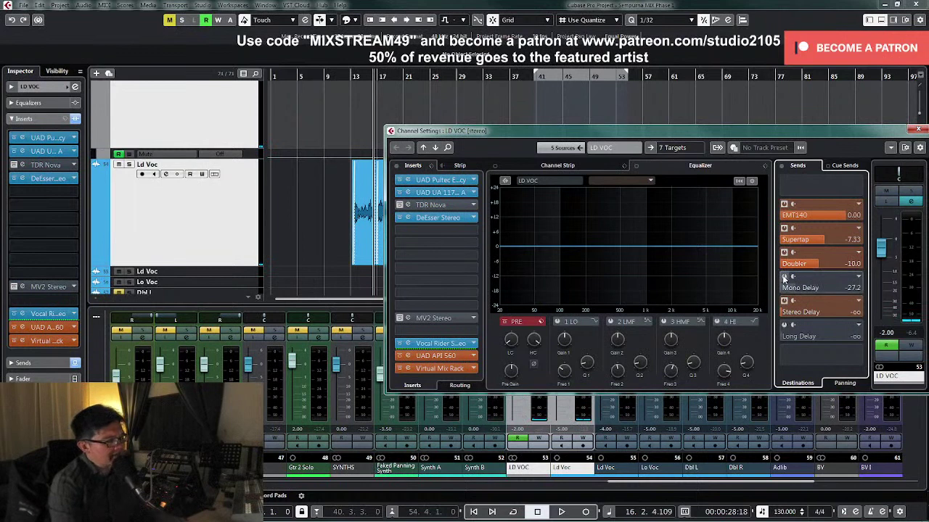
drag(355, 77, 350, 77)
click(535, 337)
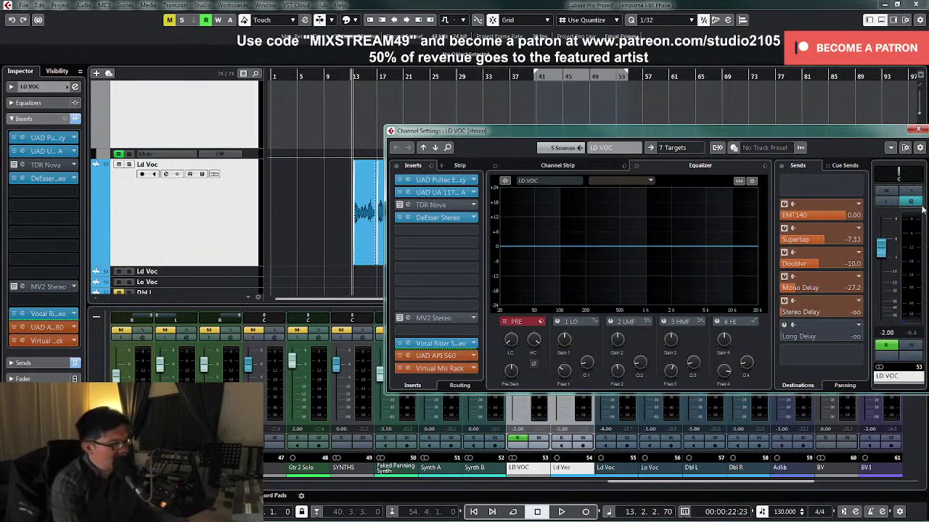
right_click(811, 290)
click(828, 385)
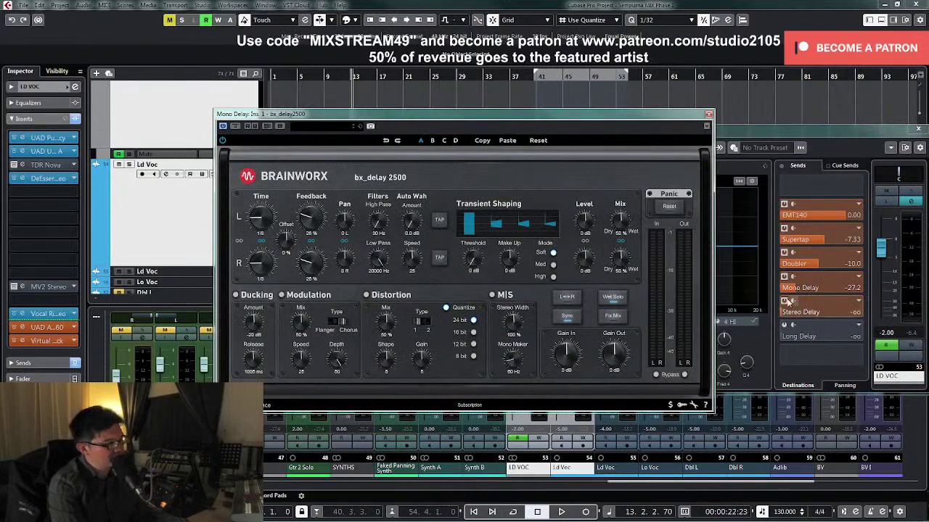
Step: Solo LD VOC and raise its Mono Delay send to -26.6 while playing the vocal, closing the delay plug-in when finished
click(909, 193)
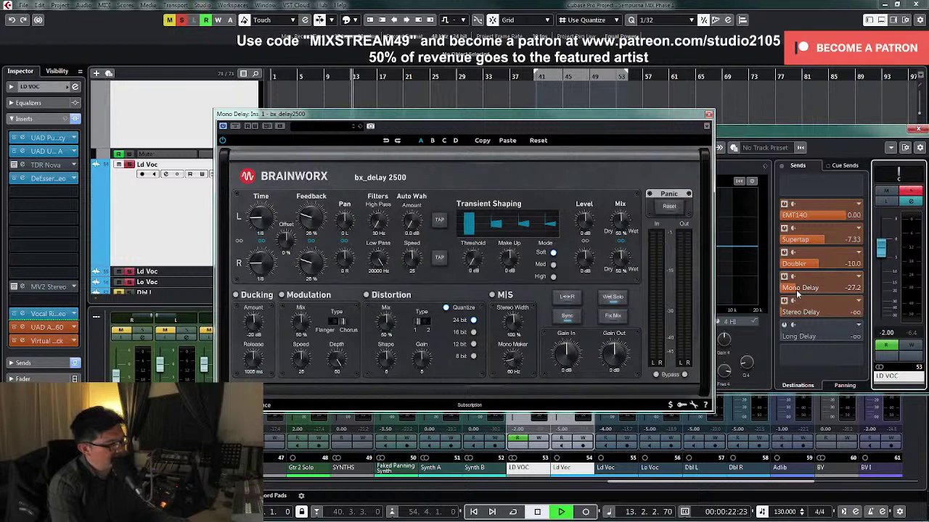
scroll(800, 290, up, 1)
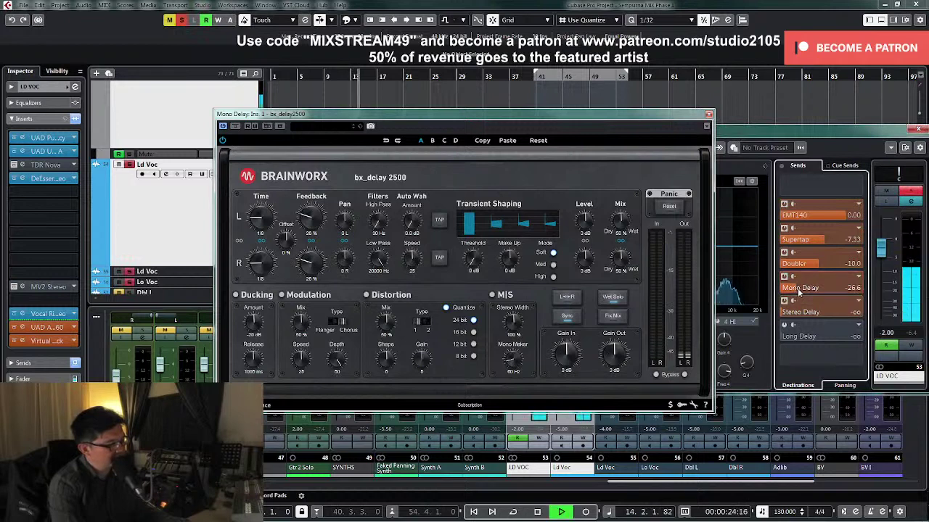
key(space)
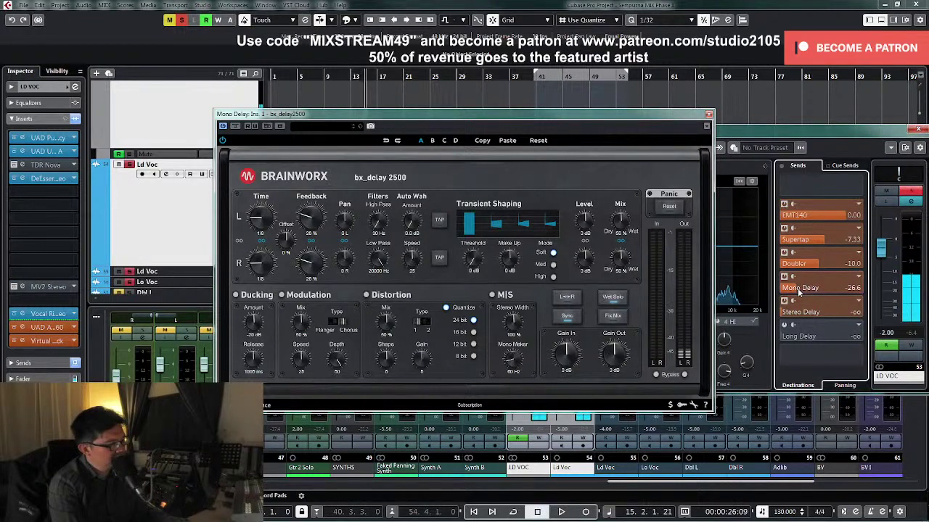
key(space)
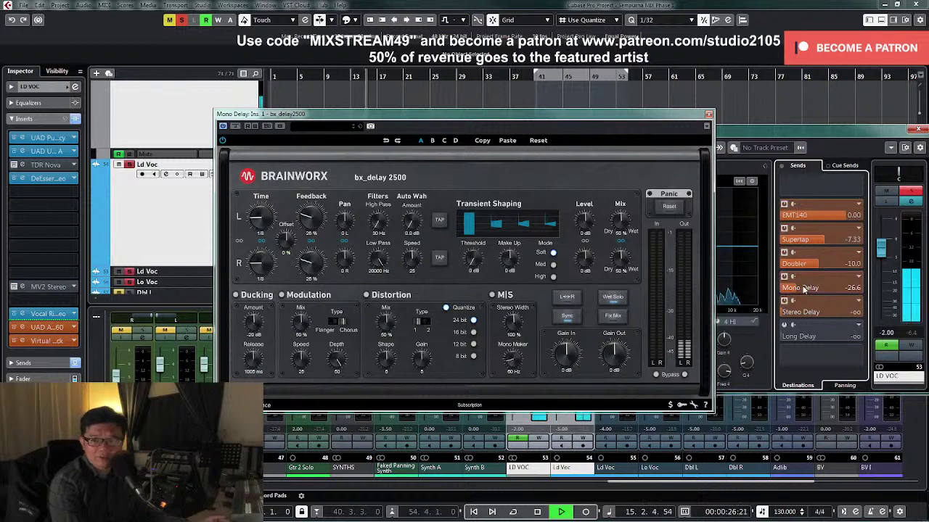
key(space)
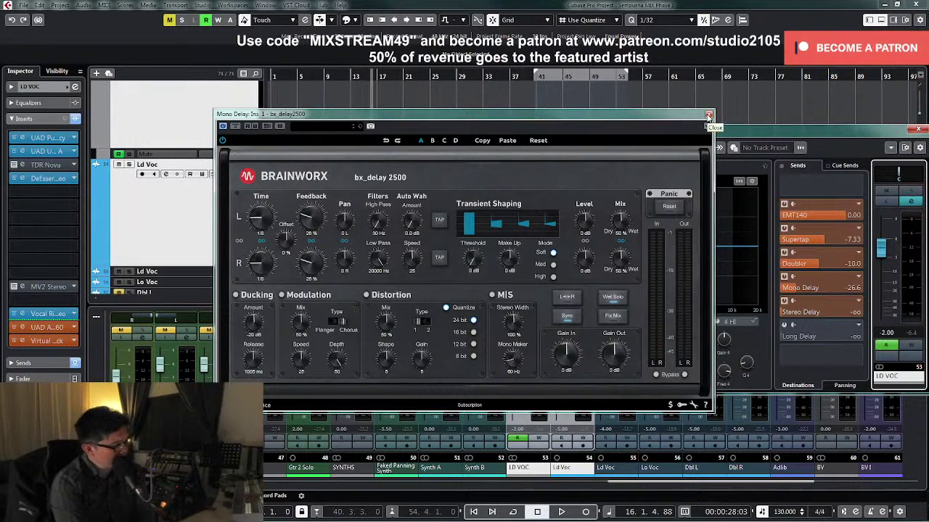
click(709, 116)
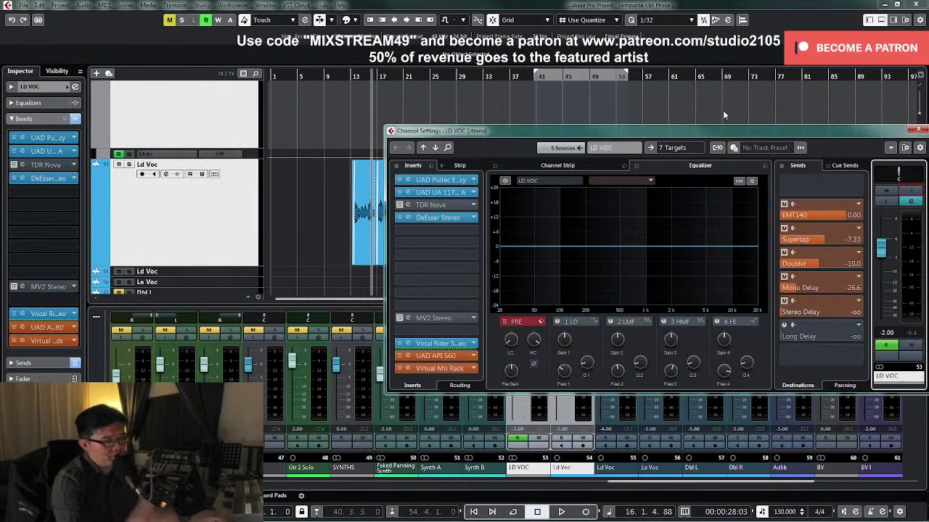
Step: Play the unsoloed LD VOC from about bar 13 and raise its Mono Delay send to -25.5, closing the channel settings
click(352, 77)
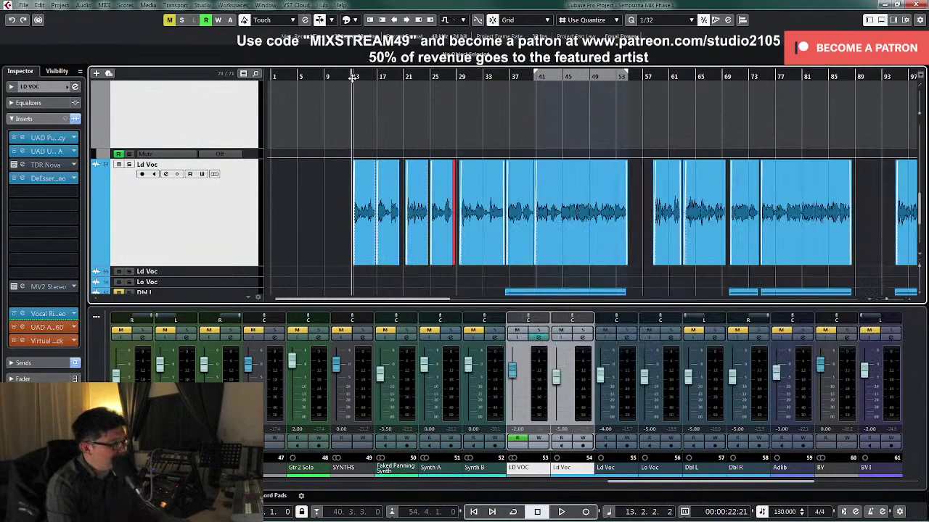
click(538, 338)
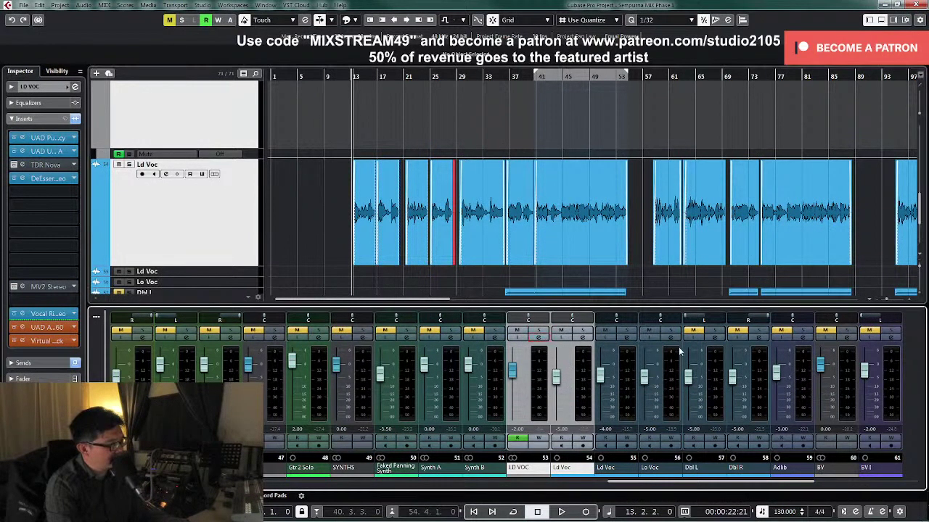
key(e)
key(space)
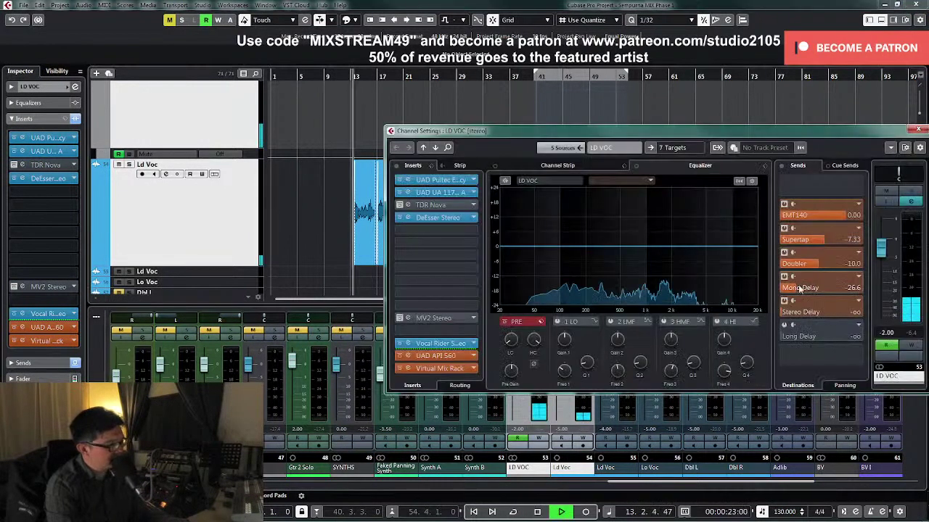
drag(796, 289, 798, 288)
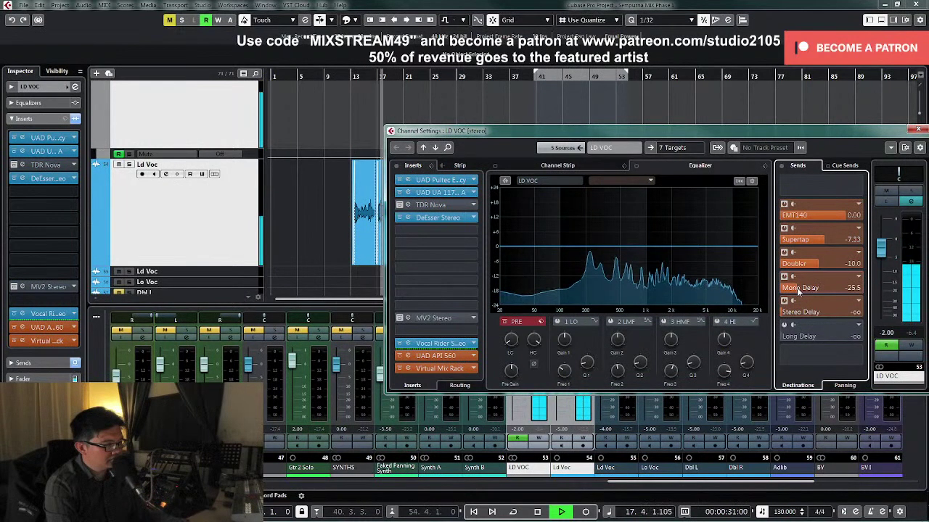
click(918, 129)
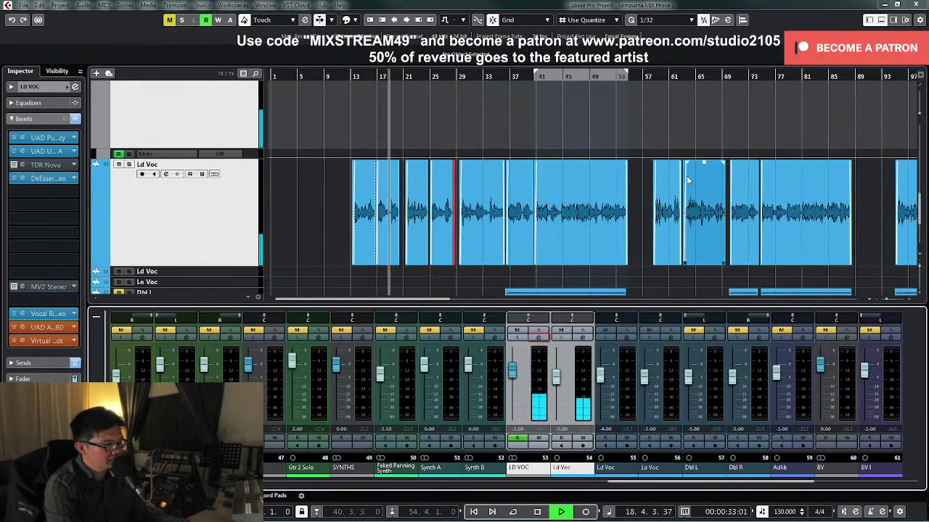
key(space)
Step: Review LD VOC's channel settings and sends, and place the playhead at about bar 34 ahead of the double tracks
click(488, 76)
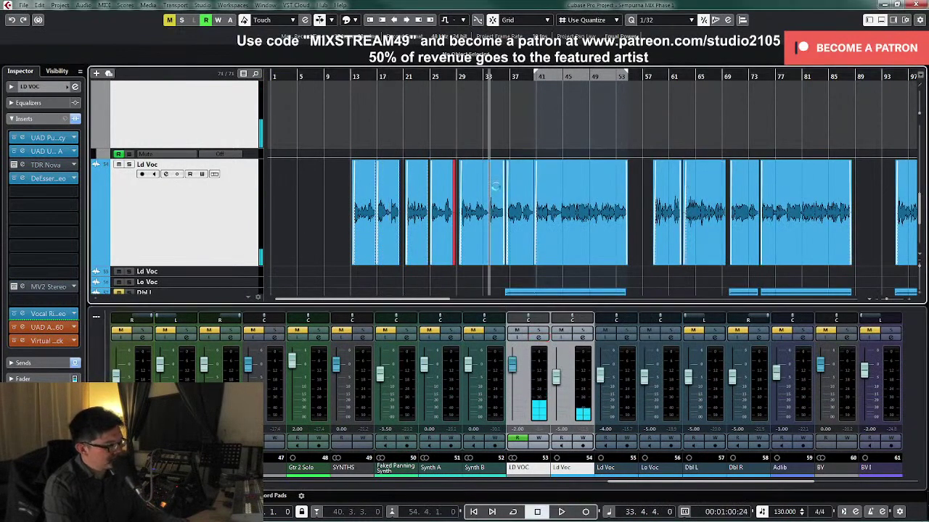
scroll(495, 187, down, 3)
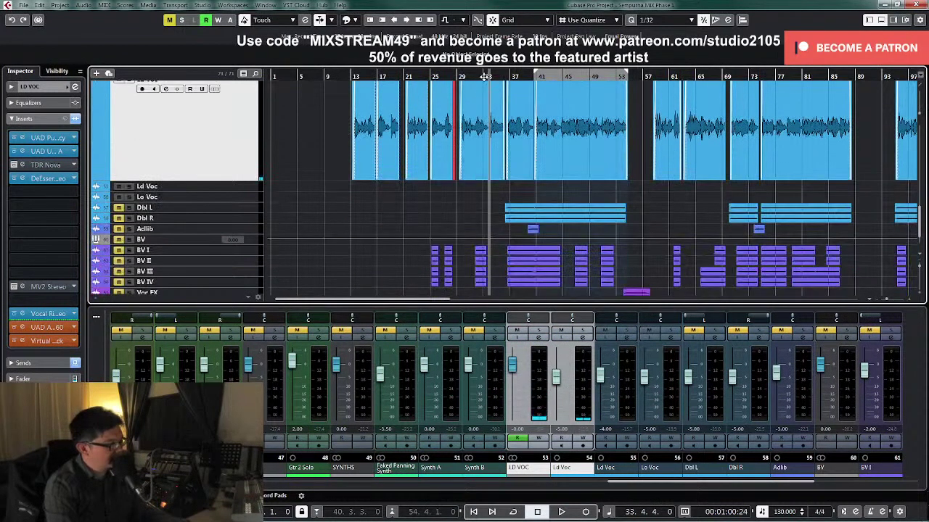
key(e)
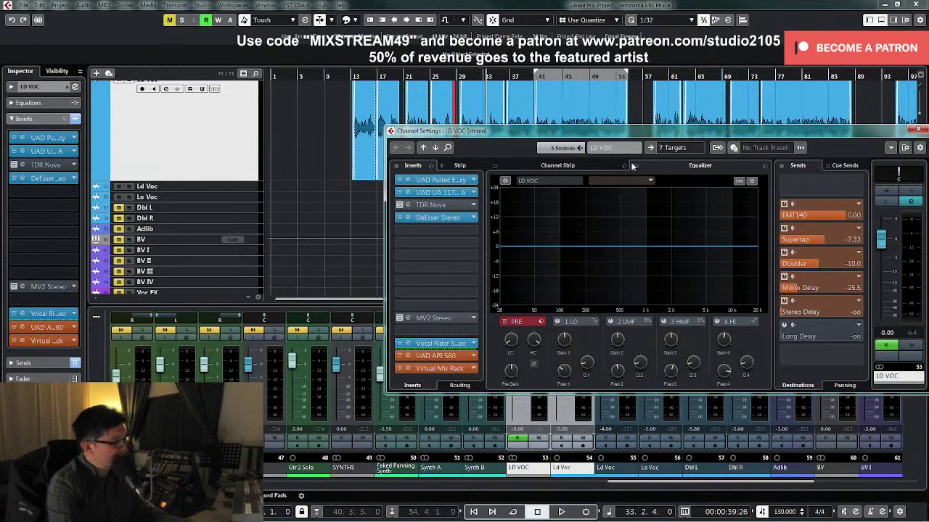
drag(665, 136, 566, 195)
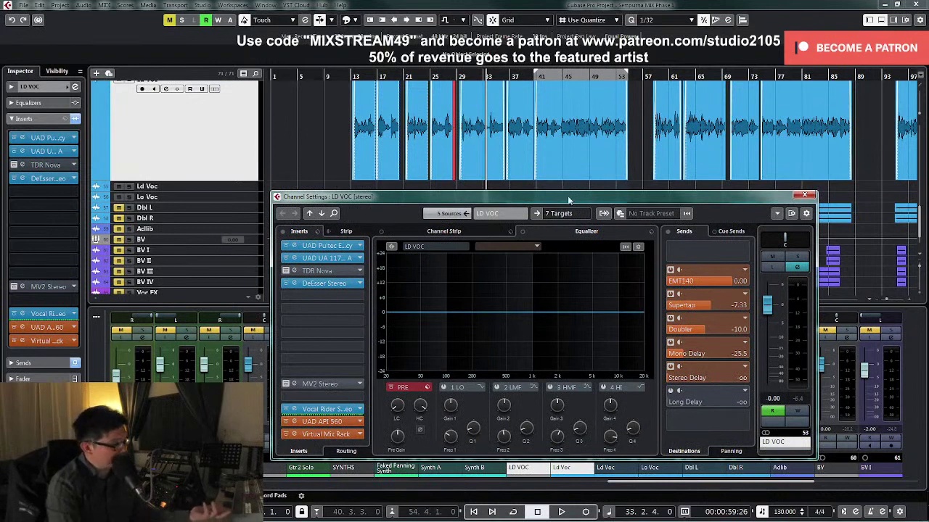
click(804, 196)
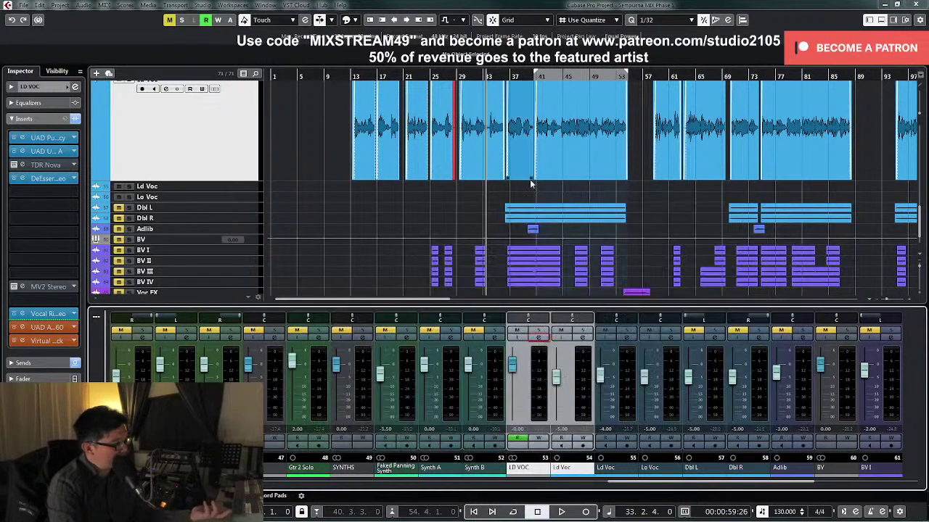
click(491, 76)
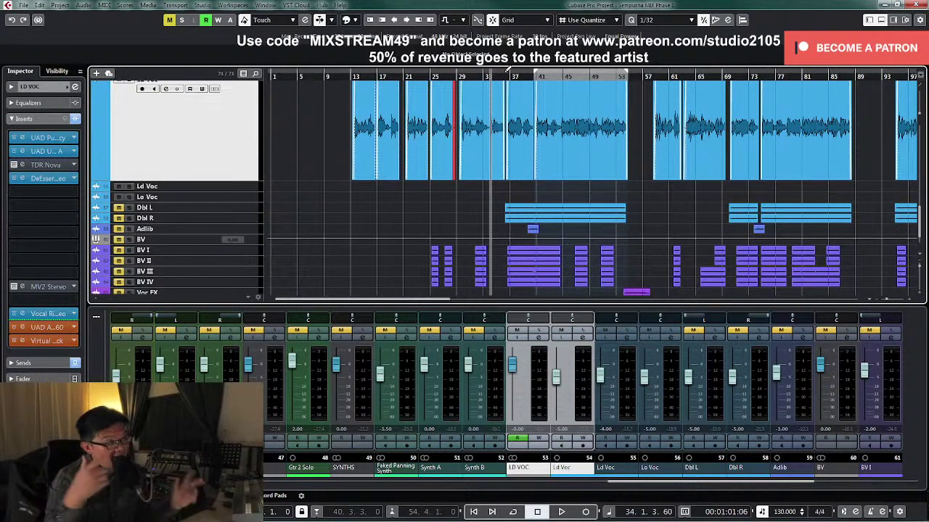
Step: Unmute the Dbl L and Dbl R tracks, select both and enlarge their track height together
click(120, 208)
click(120, 218)
click(249, 220)
shift+click(249, 210)
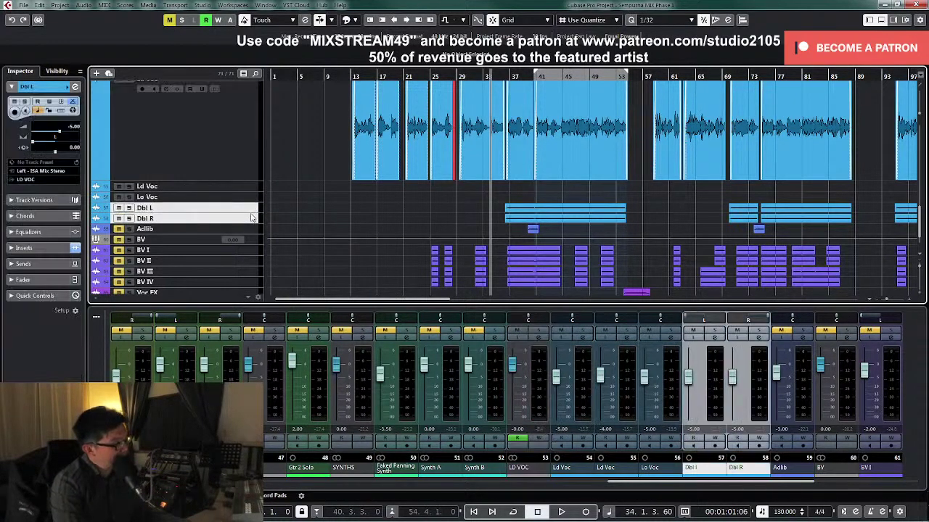
drag(251, 213, 244, 240)
scroll(543, 218, down, 1)
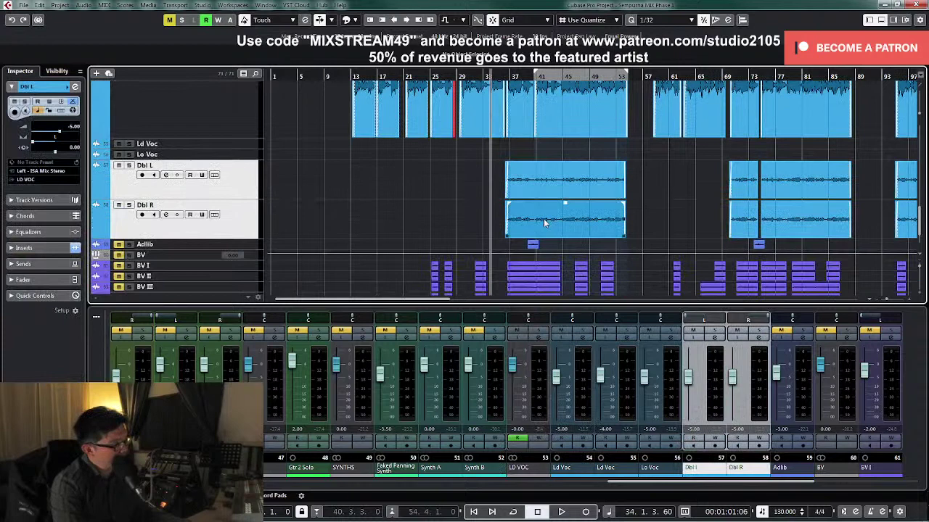
Step: Play from about bar 36 and lower both the Dbl L and Dbl R faders to -6.97
click(502, 77)
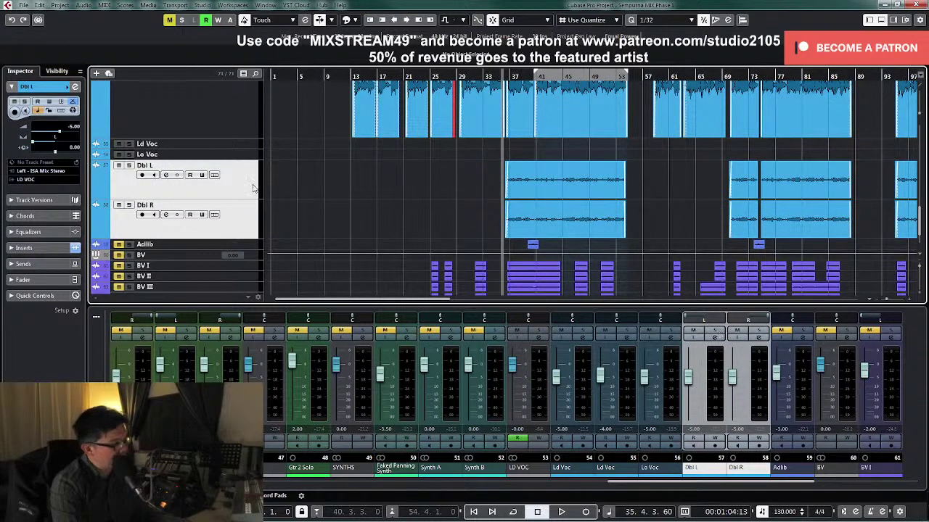
scroll(561, 203, down, 2)
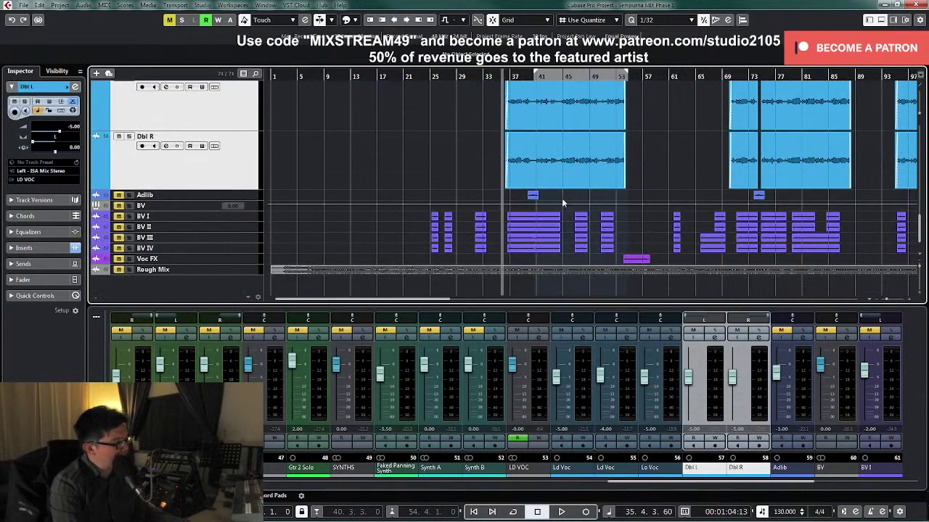
scroll(563, 202, up, 2)
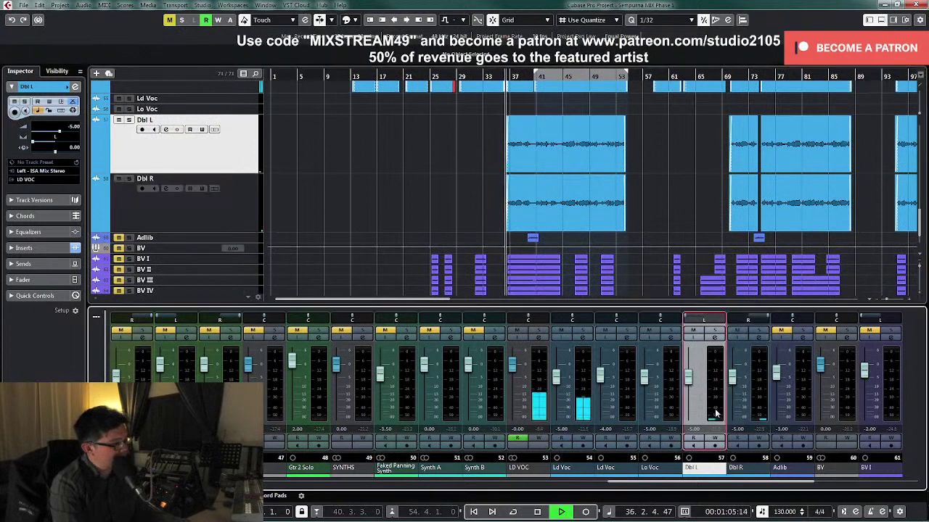
drag(692, 381, 694, 384)
key(space)
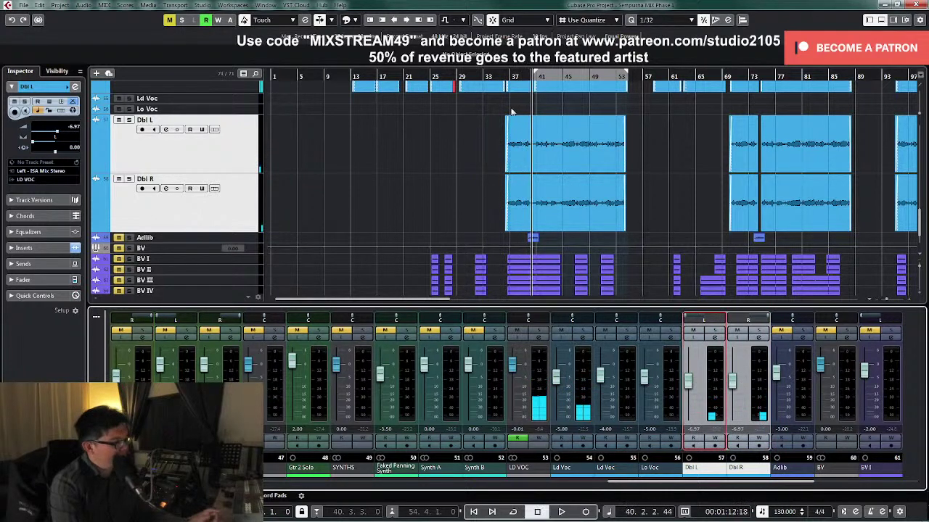
Step: Return the playhead to about bar 35, solo Dbl L and check its channel settings
click(498, 77)
click(585, 158)
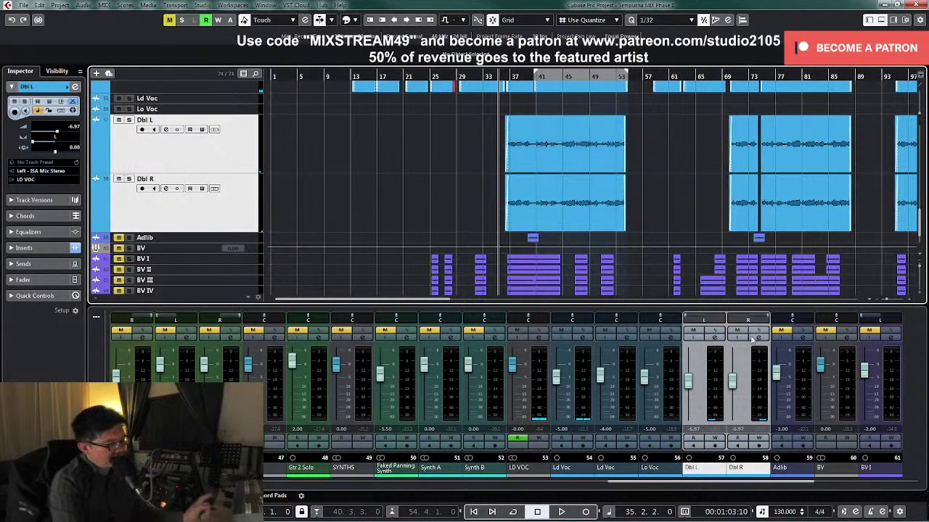
click(715, 331)
click(716, 339)
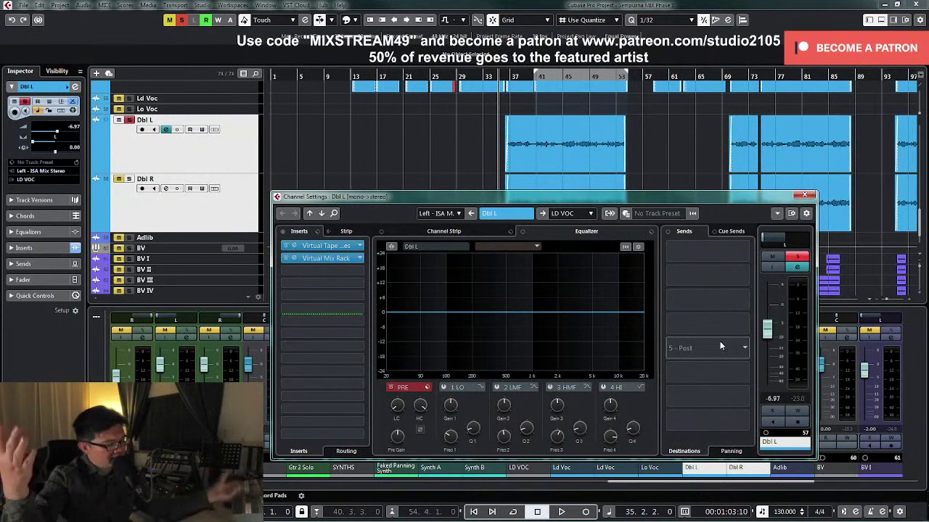
click(803, 194)
Step: Set up Dbl L's first event for looped playback, with the track panned to centre and its channel settings open
click(613, 150)
key(p)
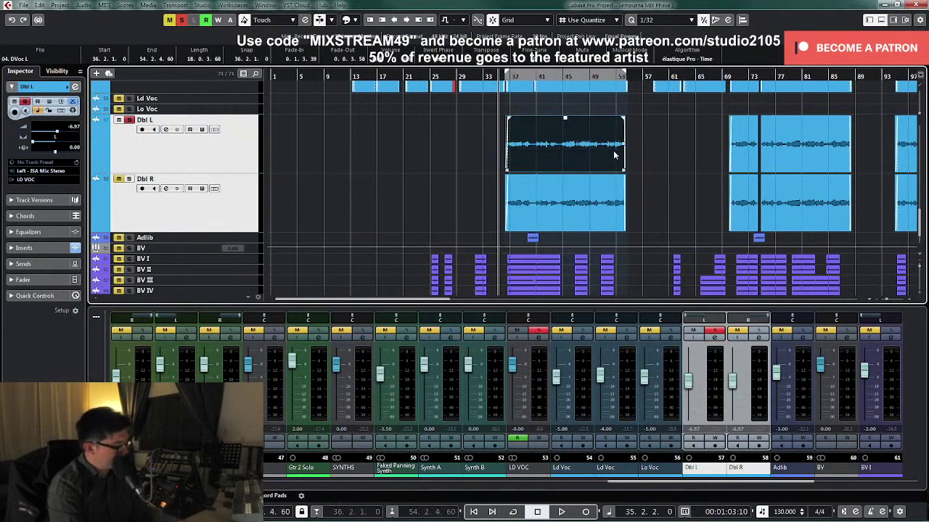
ctrl+click(710, 320)
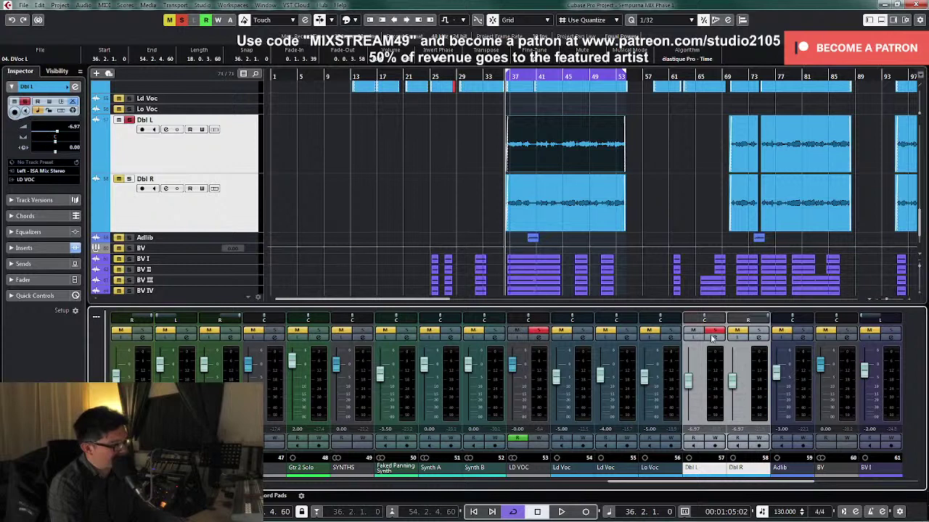
click(713, 339)
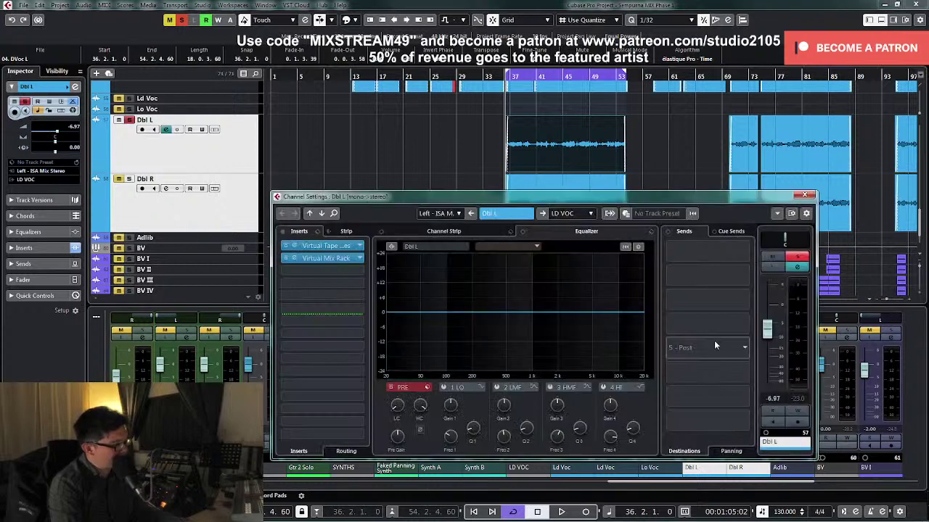
Step: Play the soloed Dbl L vocal and set its EQ low-cut filter to about 221 Hz
click(395, 409)
key(space)
drag(397, 411, 397, 395)
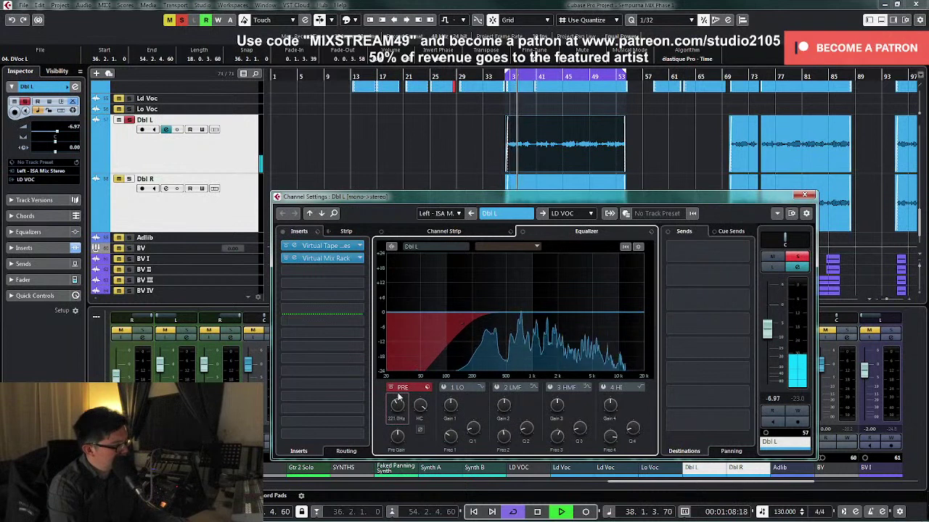
Step: Enable EQ band 2 on Dbl L, sweep it to about 2.3 kHz, and apply a gentle cut while auditioning
click(498, 386)
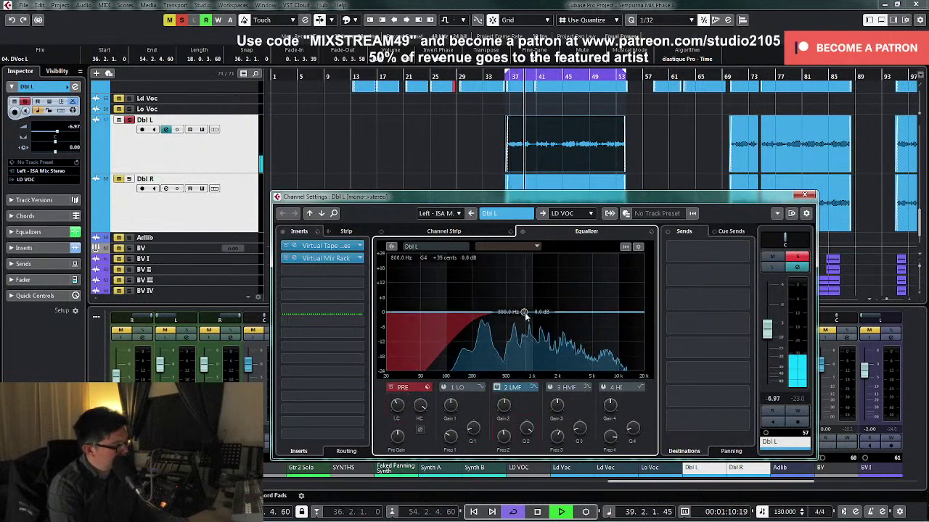
drag(523, 312, 564, 269)
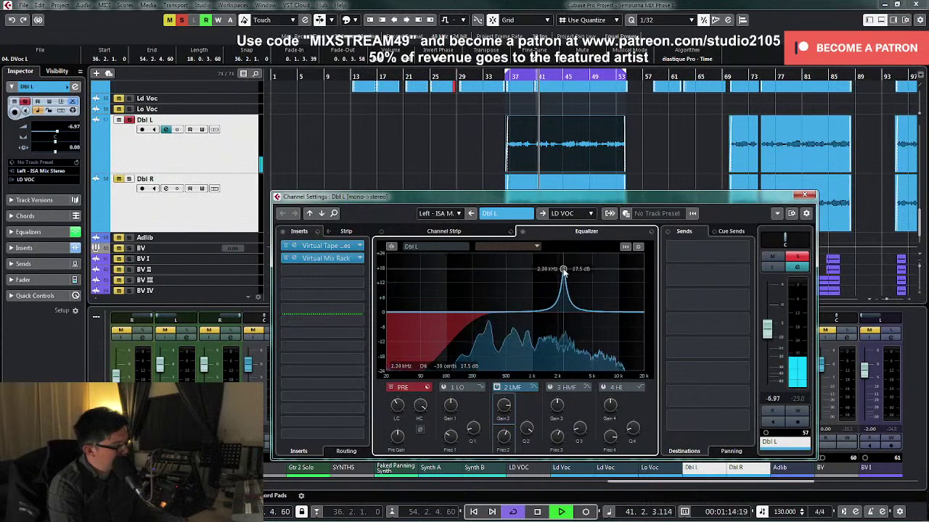
key(space)
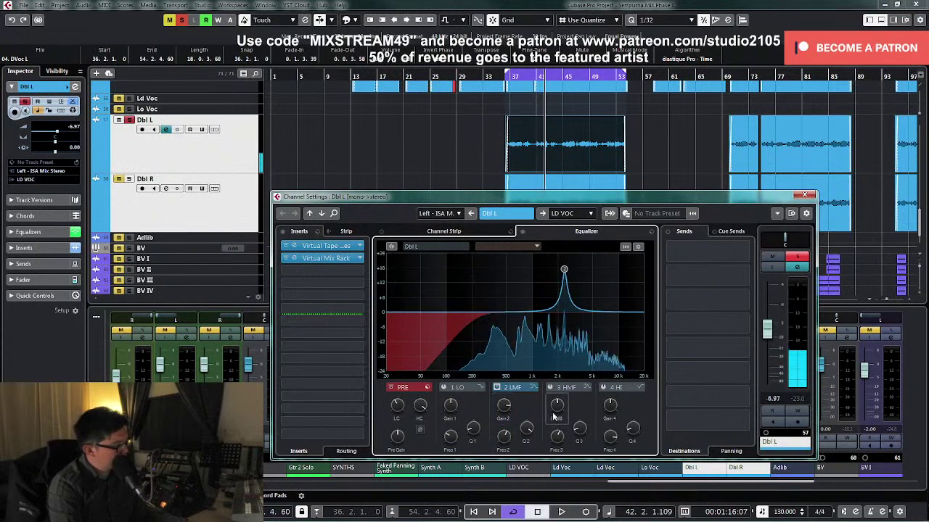
drag(506, 407, 501, 435)
key(space)
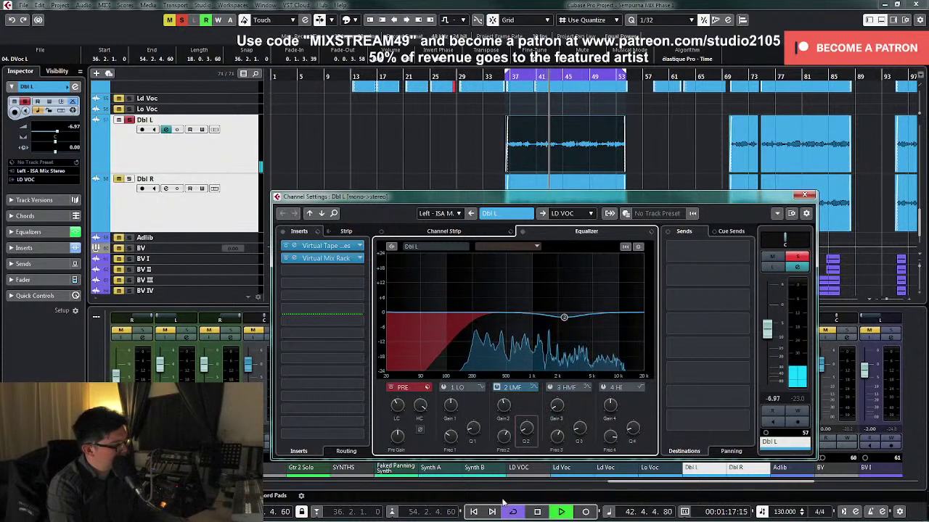
key(space)
Step: Enable EQ band 3 on Dbl L and set a narrow cut of about -8.3 dB near 903 Hz
click(550, 387)
drag(581, 428, 625, 293)
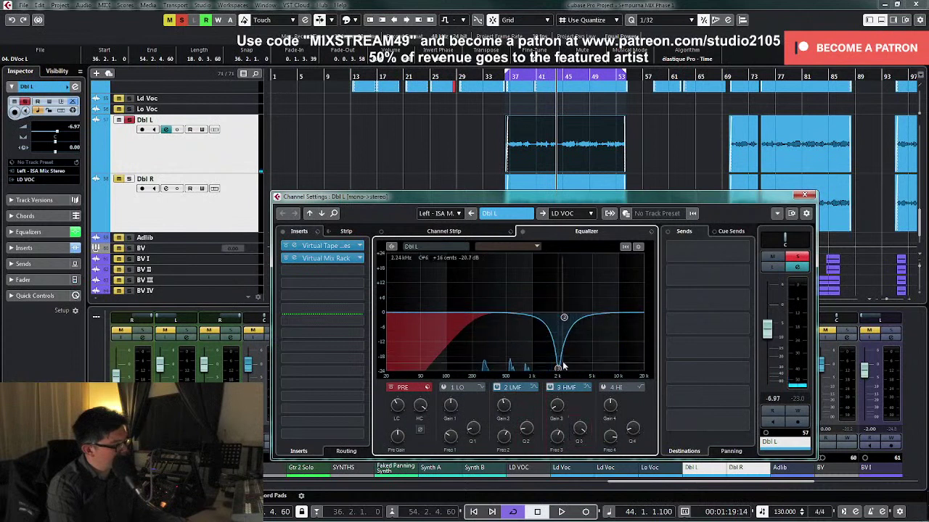
key(space)
drag(557, 368, 528, 262)
key(space)
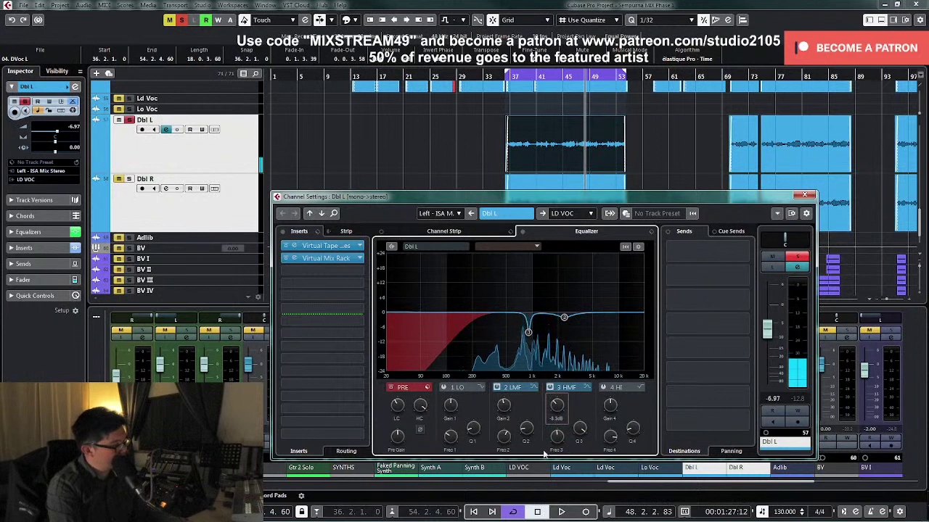
click(804, 195)
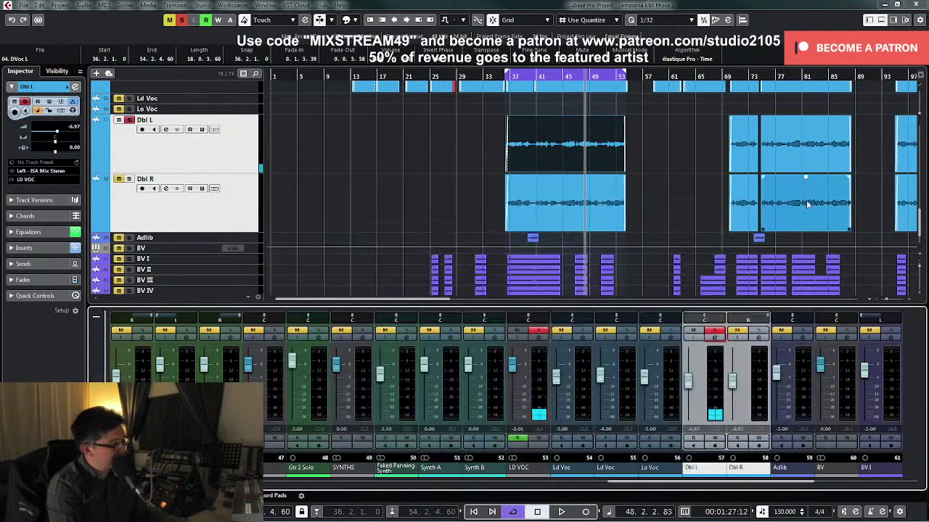
Step: Check the band II settings of the TDR Nova insert on the Ld Voc channel for reference
click(585, 339)
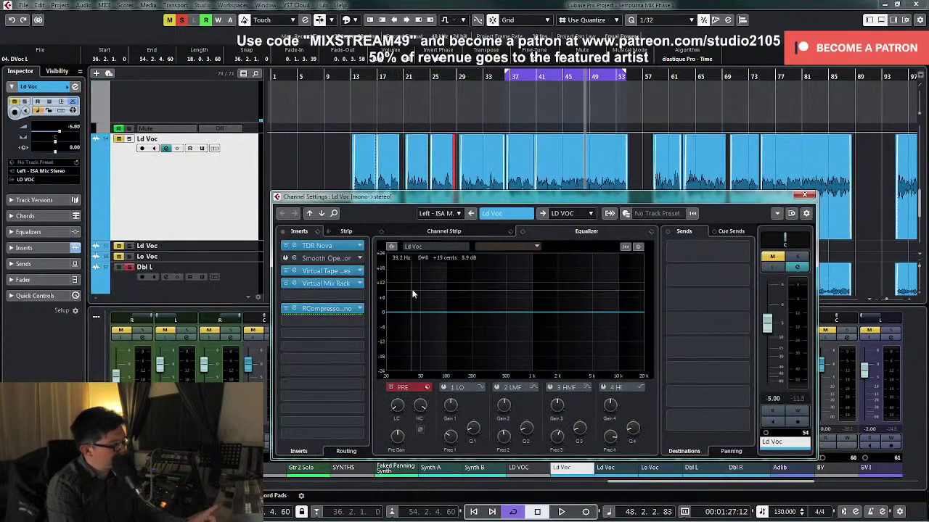
click(326, 247)
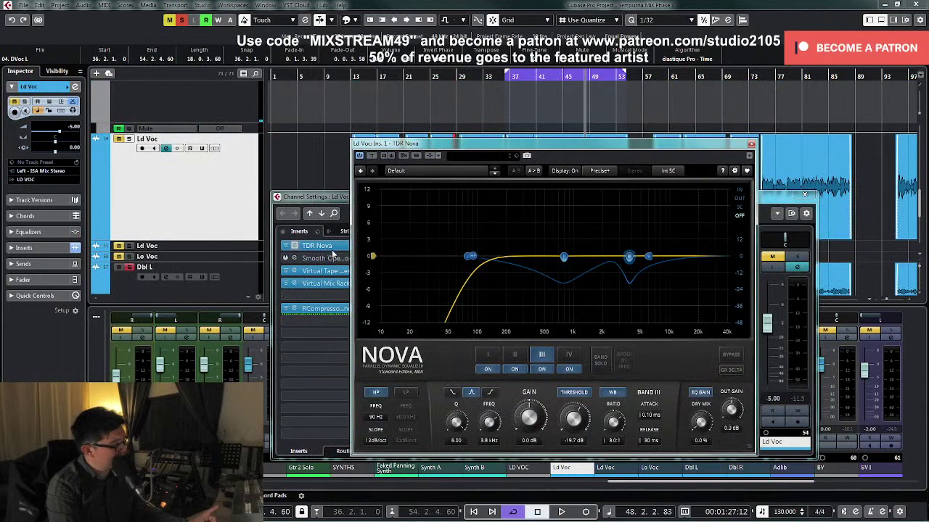
click(515, 355)
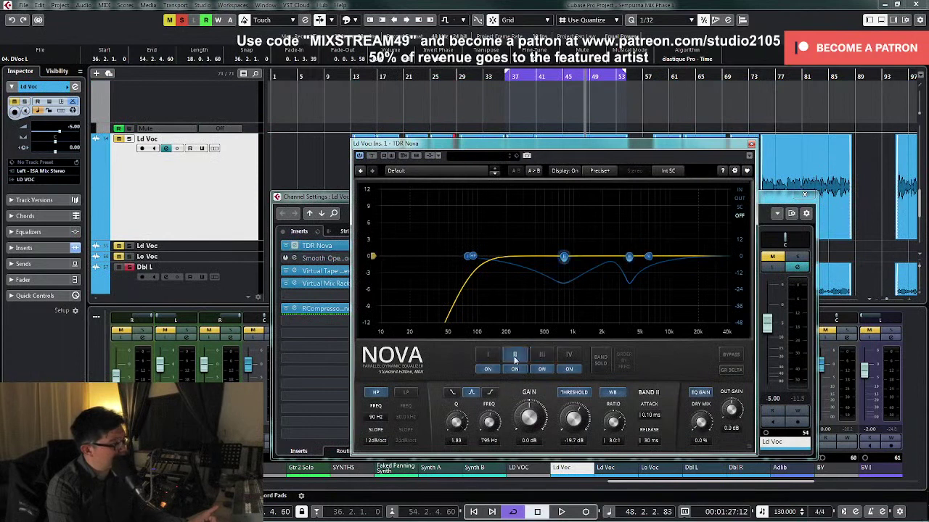
click(751, 145)
click(804, 195)
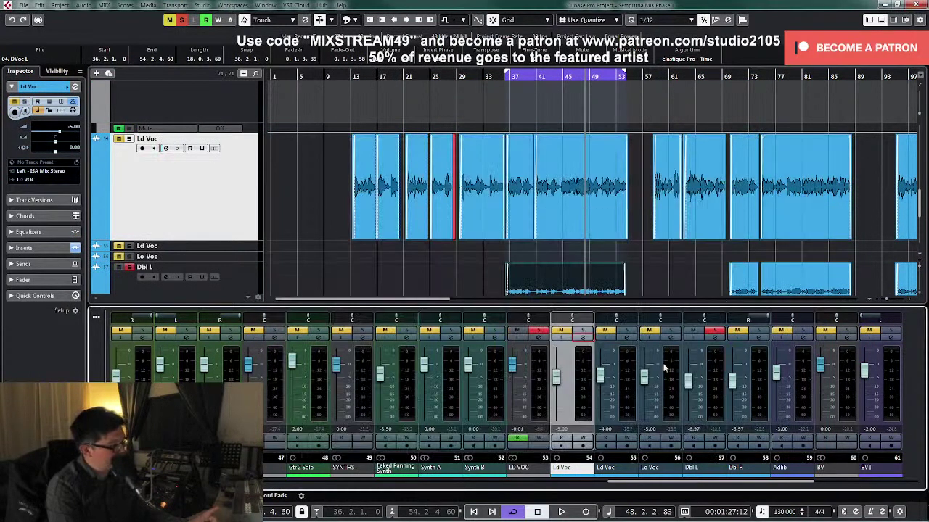
Step: Retune EQ band 3 on Dbl L to about 800 Hz by sweeping a boost during playback, and return it to a narrow cut
click(693, 377)
click(715, 340)
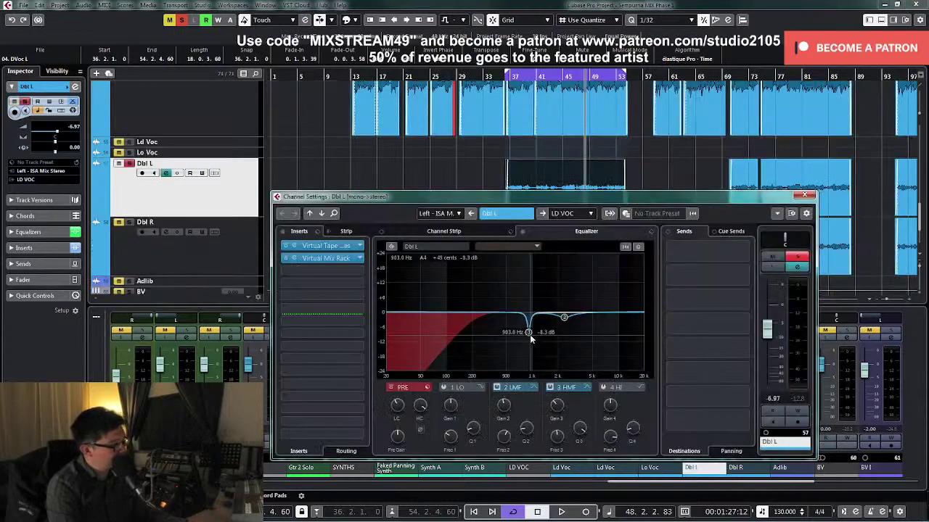
key(space)
drag(527, 333, 525, 282)
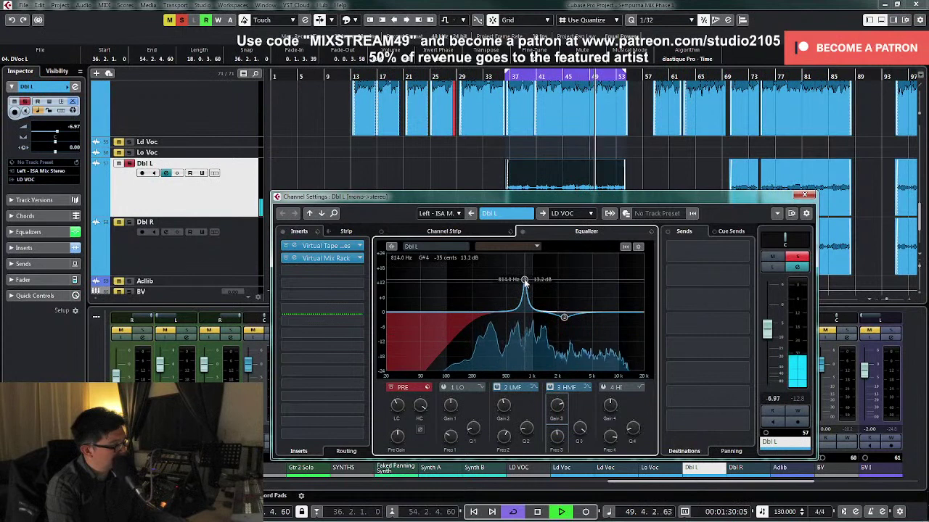
key(space)
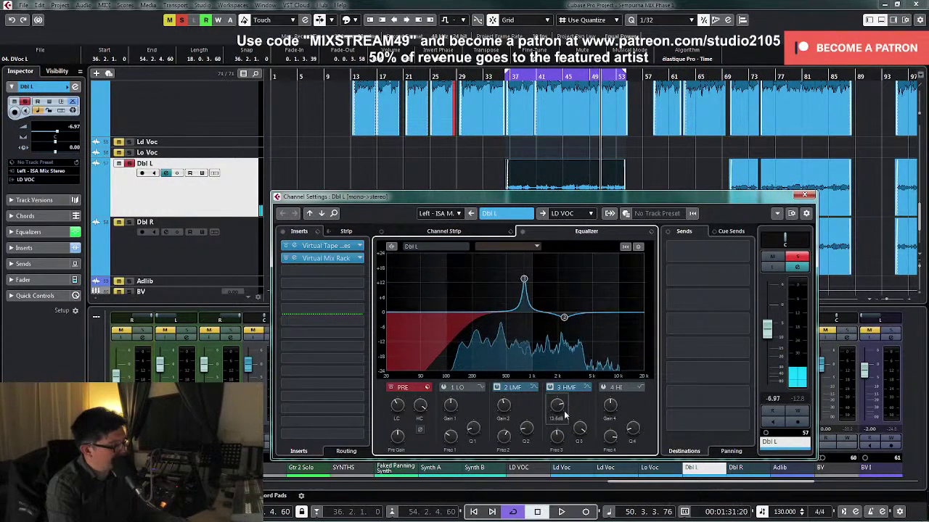
drag(563, 415, 552, 439)
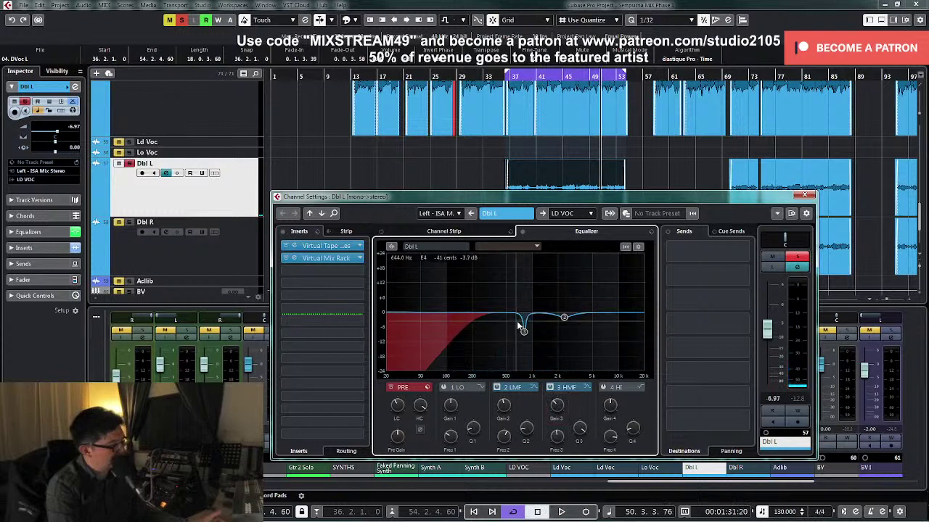
Step: Set the Dbl L EQ high-cut filter to 10000 Hz and close the channel settings
double_click(420, 419)
text(10000)
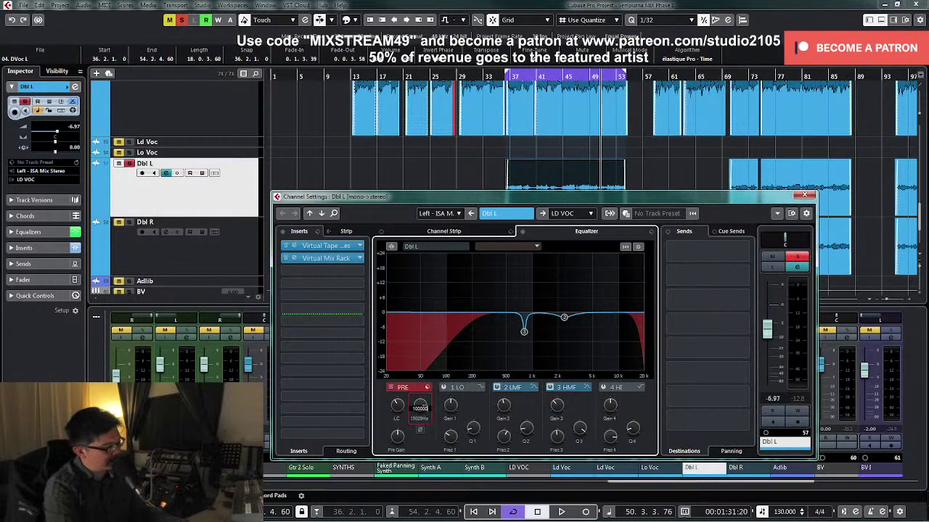
key(Return)
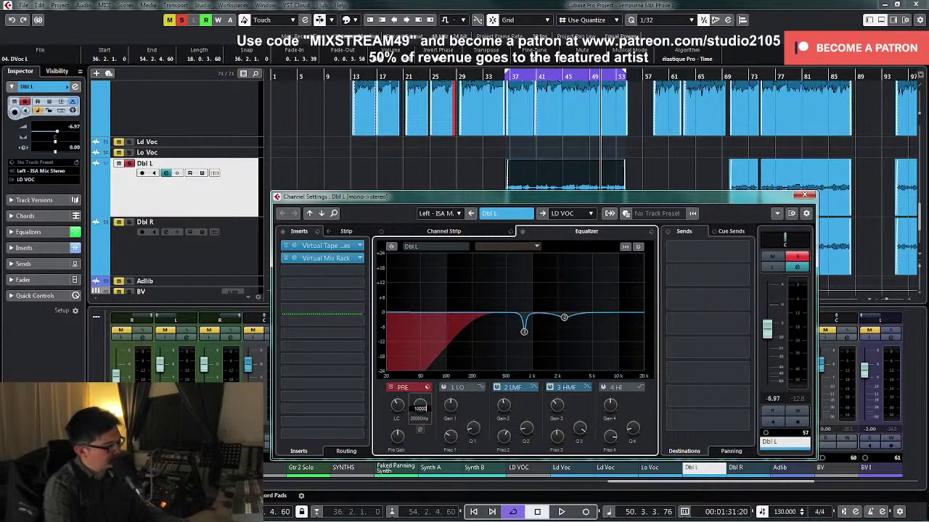
key(Return)
click(804, 195)
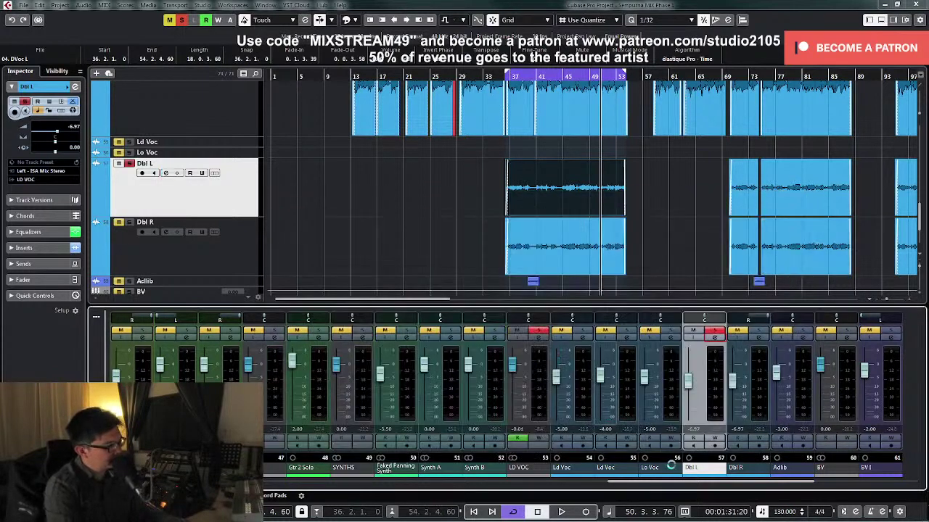
Step: Copy the Dbl L channel settings onto Dbl R and turn off solo on Dbl L
drag(704, 471, 743, 471)
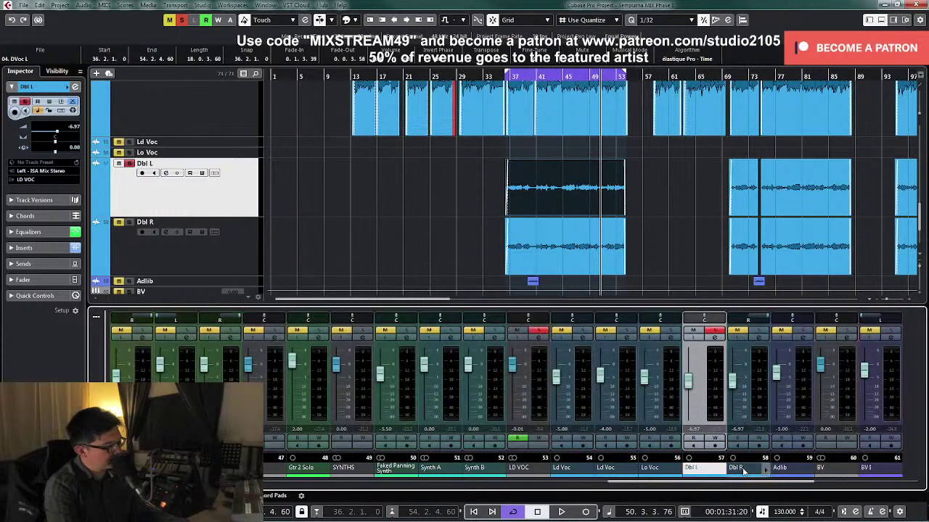
click(717, 334)
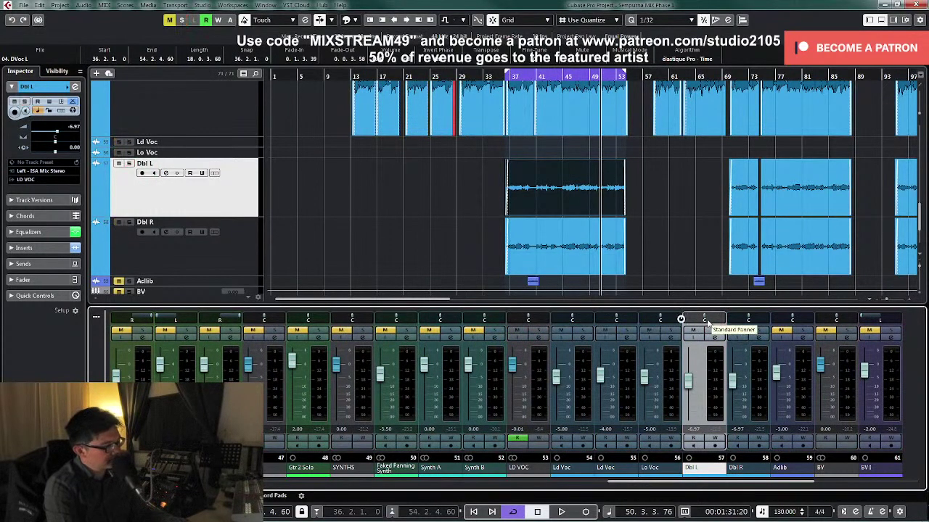
Step: Try Dbl L panned hard left, reset it to centre, and pan it to L50
drag(708, 322, 682, 321)
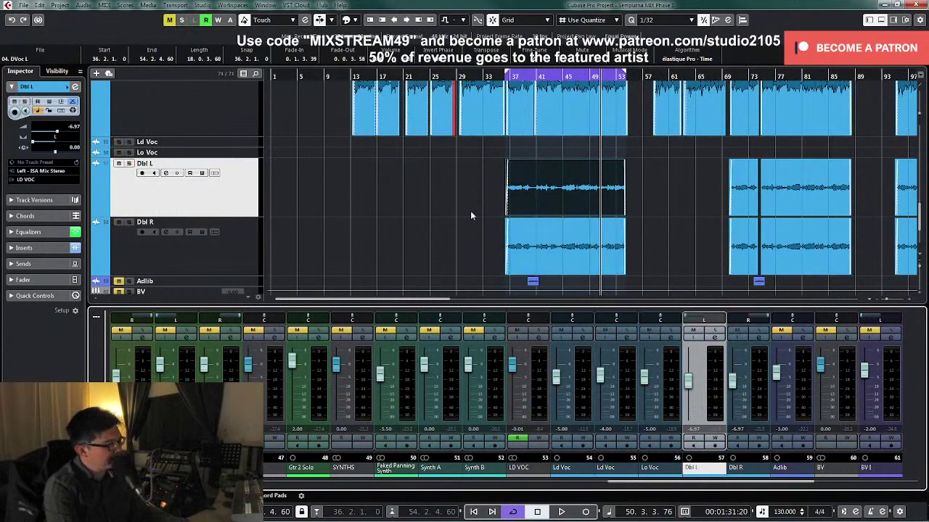
drag(467, 207, 640, 248)
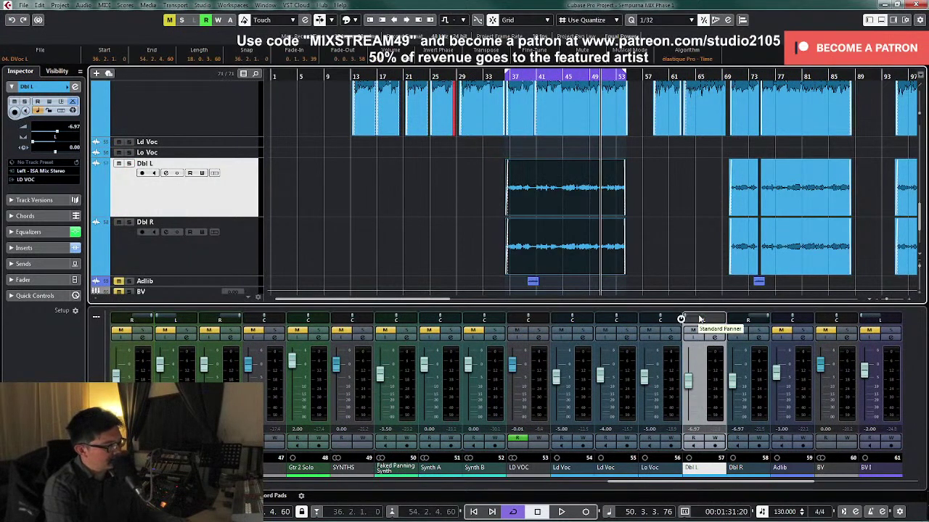
ctrl+click(755, 319)
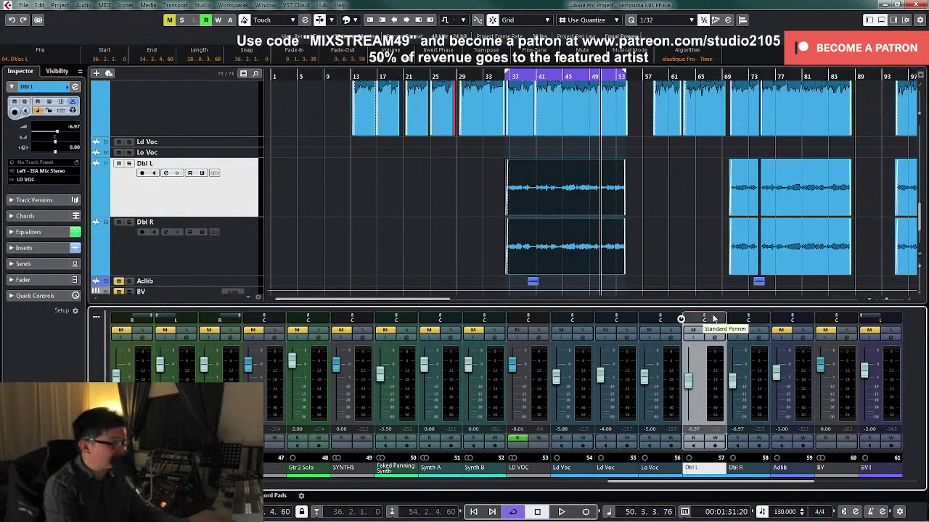
drag(701, 319, 694, 320)
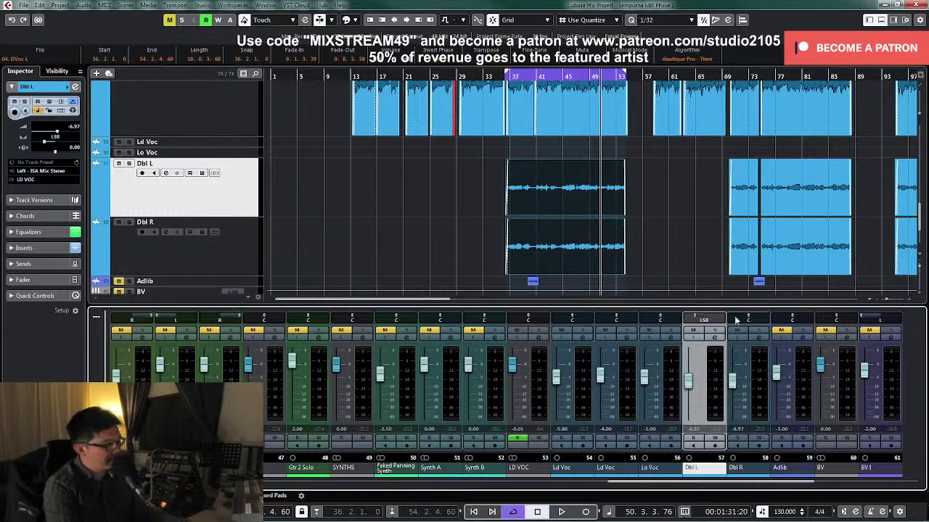
Step: Compare the lead and double vocal clips around bars 36 to 54 and pan Dbl R to R50
scroll(553, 161, up, 2)
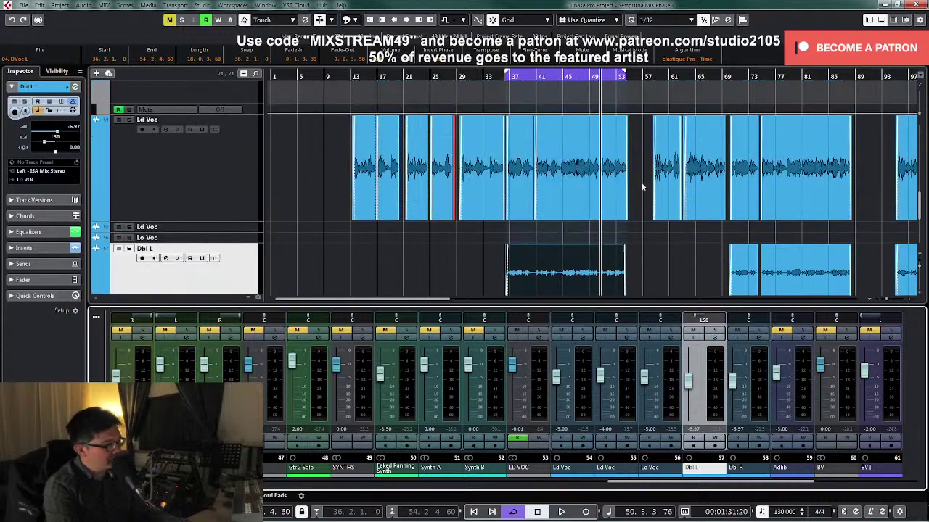
drag(643, 184, 532, 220)
scroll(645, 250, down, 1)
drag(653, 222, 479, 237)
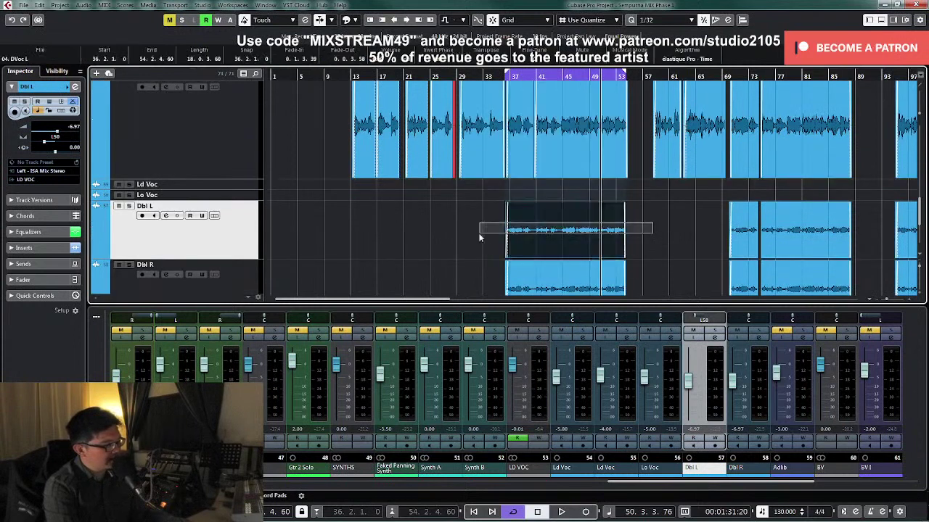
scroll(485, 232, down, 2)
drag(460, 184, 628, 214)
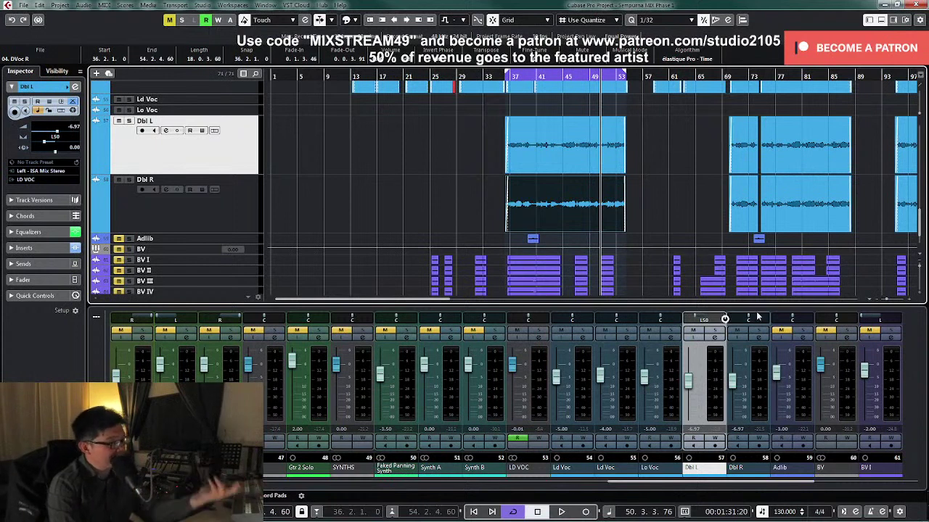
drag(753, 317, 758, 318)
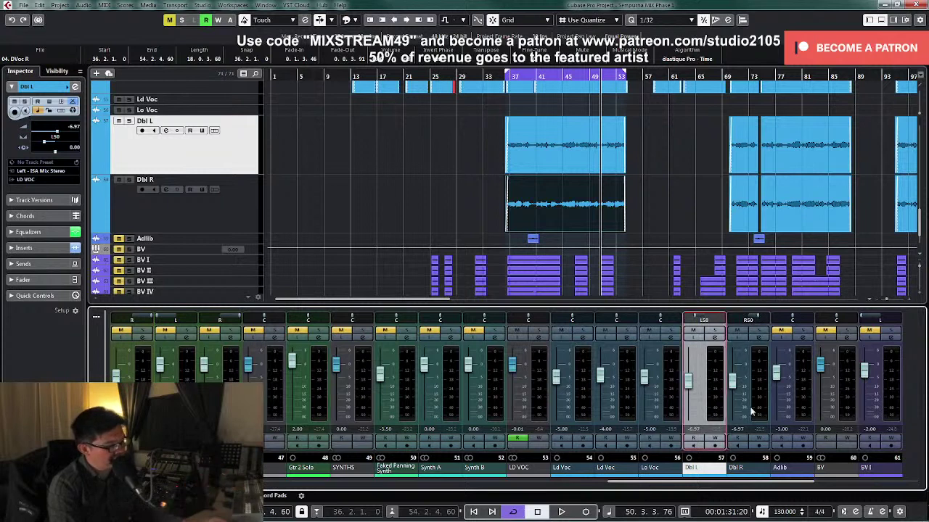
Step: Select the Dbl L and Dbl R channels together and link them as Link 1
ctrl+click(741, 413)
right_click(716, 414)
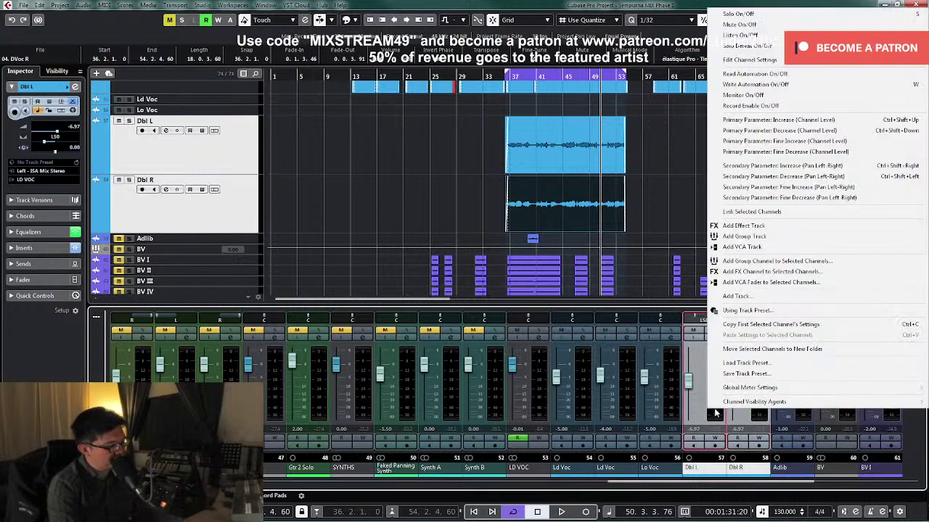
click(752, 212)
click(481, 394)
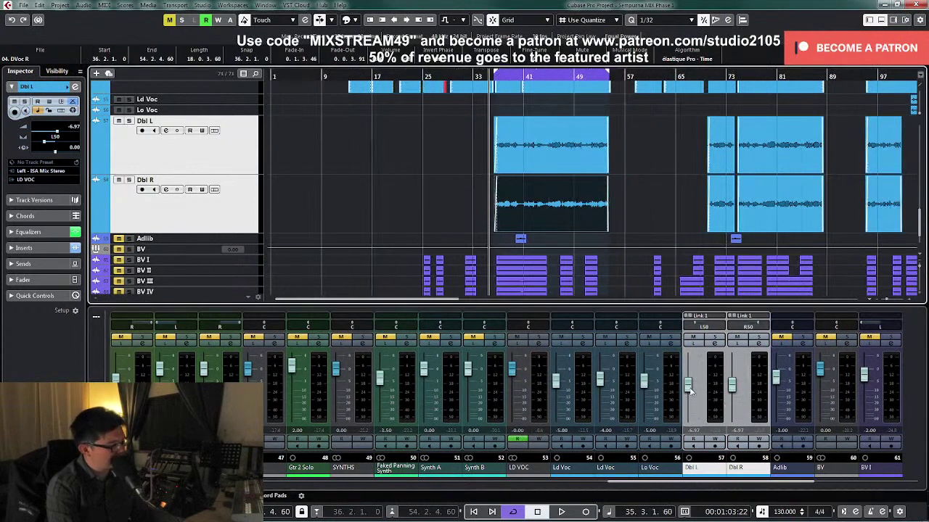
Step: Lower the linked Dbl L and Dbl R faders to -10.00 dB while auditioning them with the lead vocal
drag(690, 392, 691, 399)
key(space)
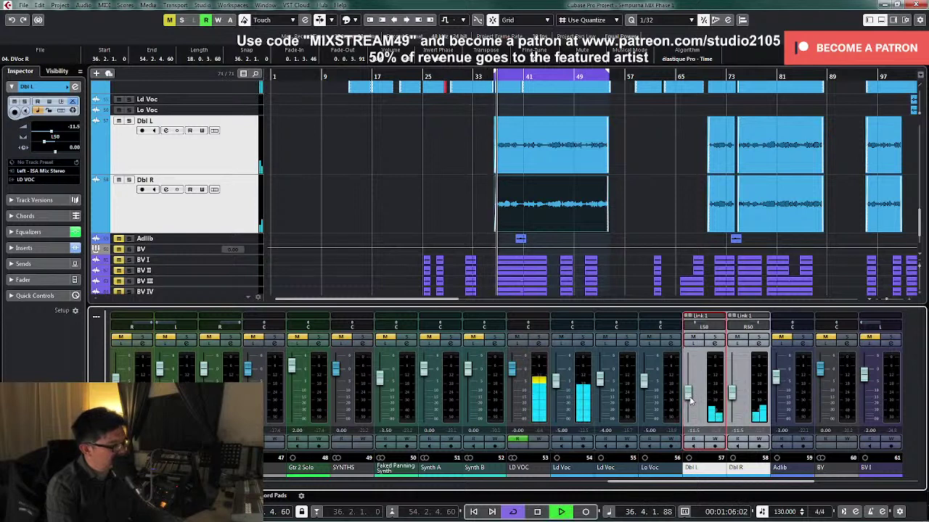
drag(689, 398, 690, 396)
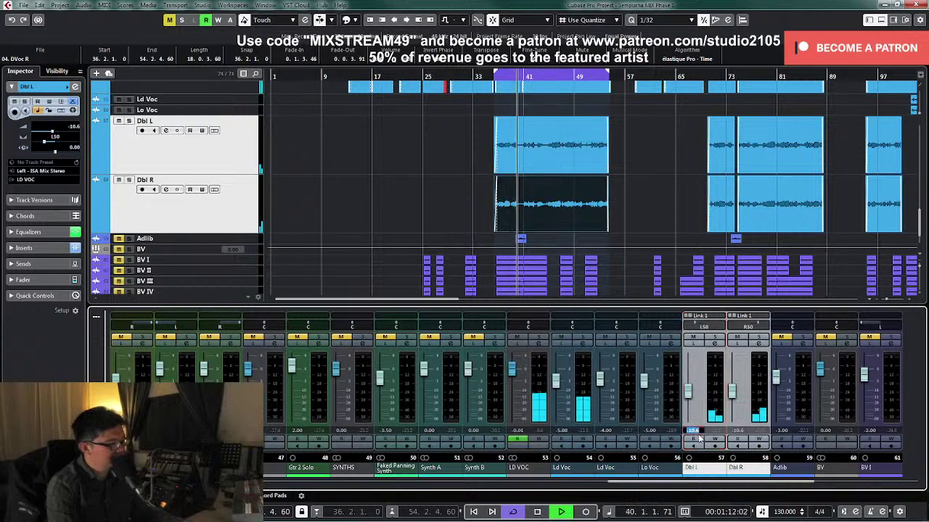
click(699, 440)
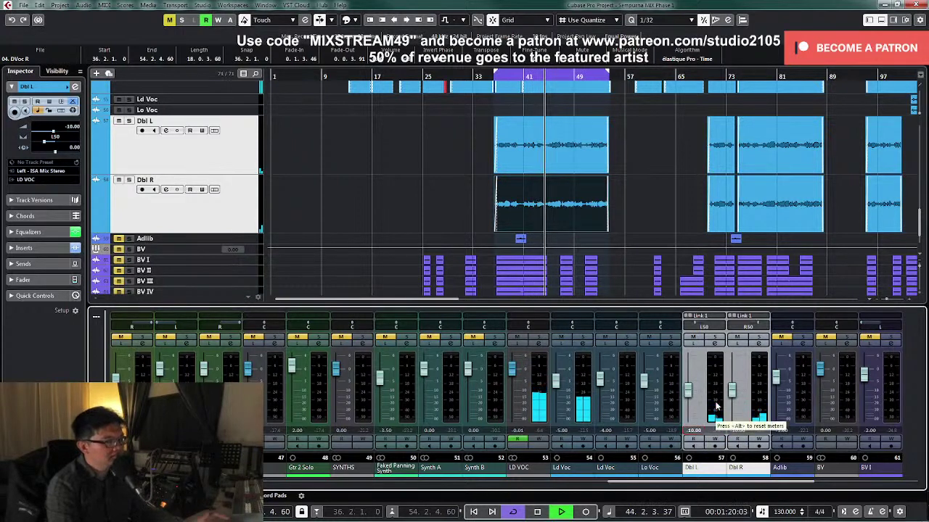
key(space)
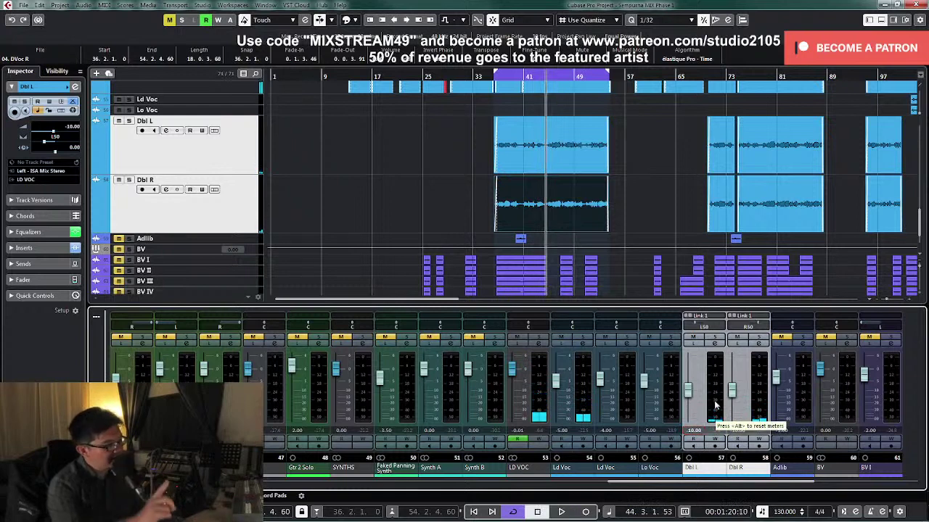
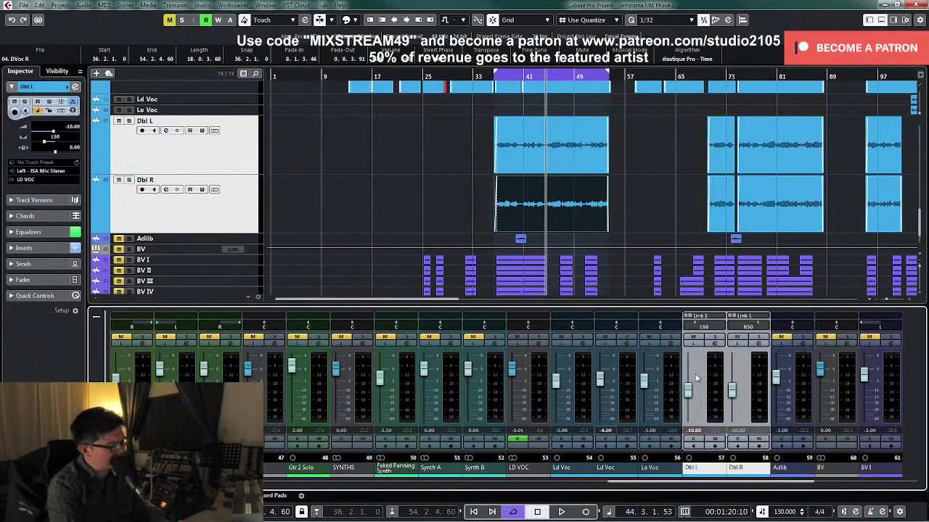
Step: Turn off cycle playback, unlink the Dbl L and Dbl R channels, solo Dbl L and open its channel settings
key(KP_Divide)
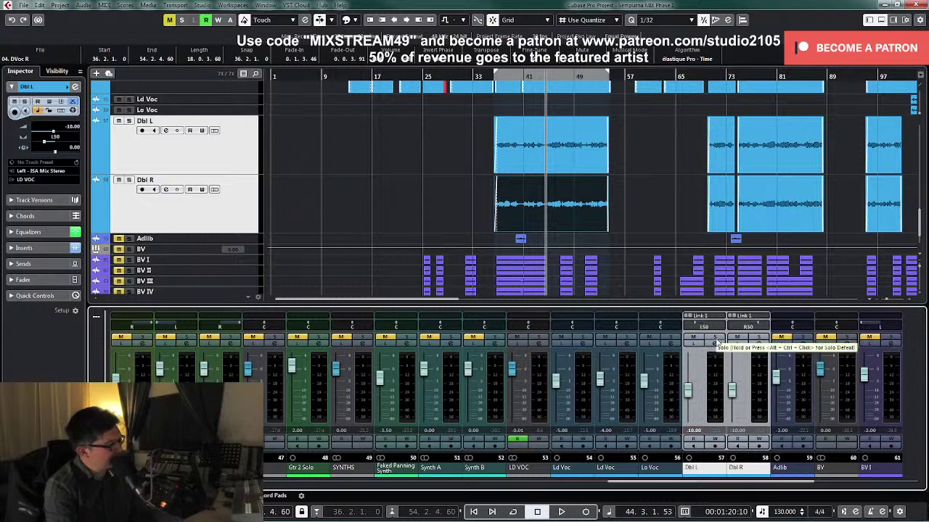
right_click(716, 341)
click(754, 315)
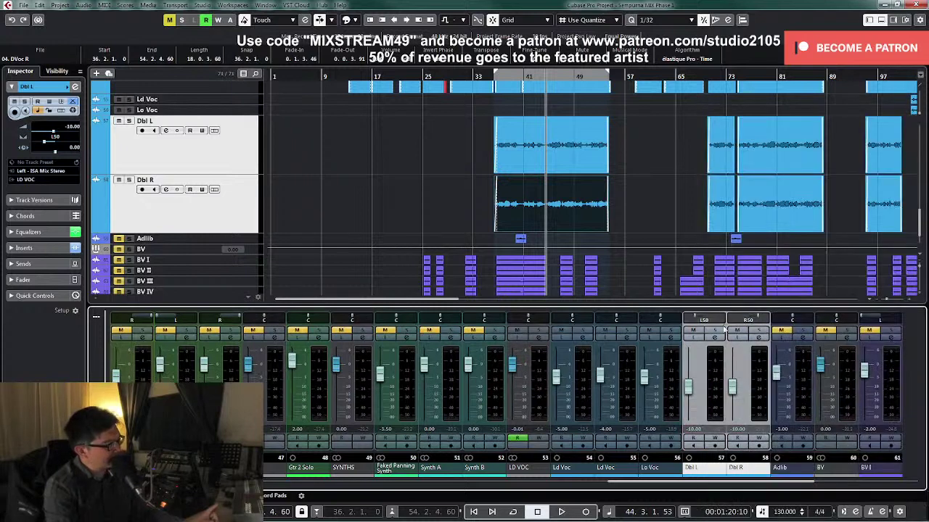
click(716, 334)
click(716, 338)
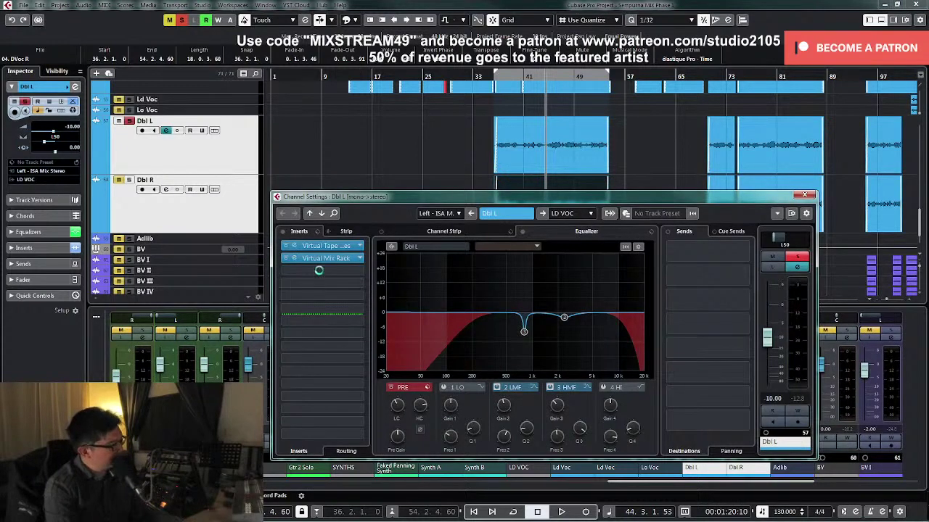
Step: Insert the Soundtoys Little AlterBoy pitch-shift plug-in in the third insert slot of Dbl L
click(356, 271)
scroll(341, 377, down, 5)
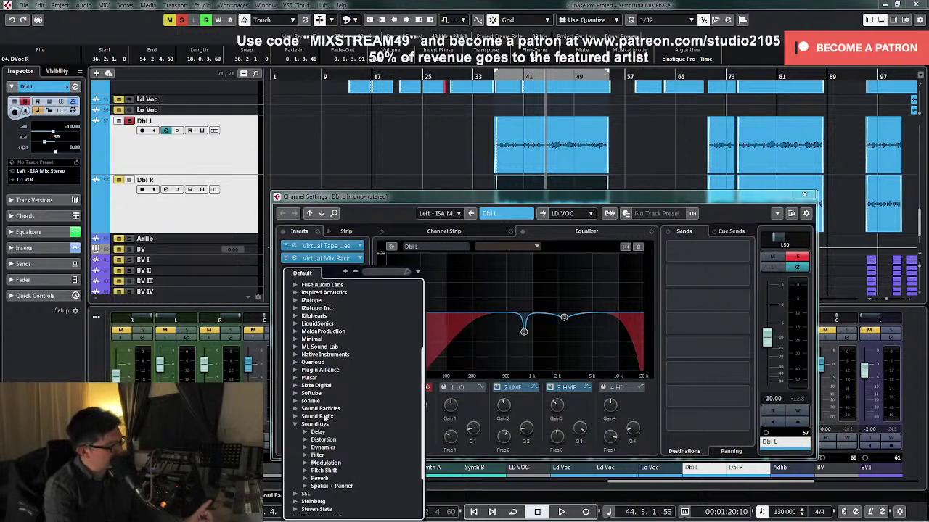
click(298, 425)
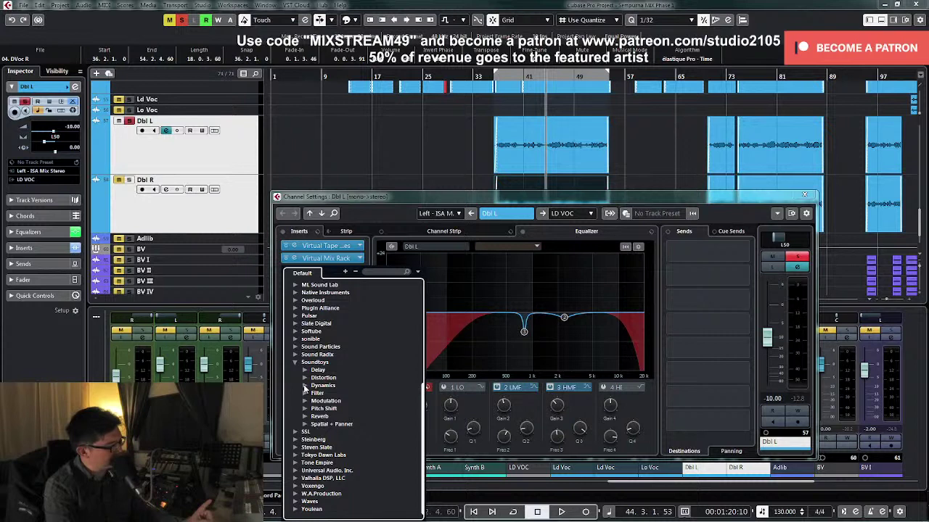
click(305, 409)
click(335, 417)
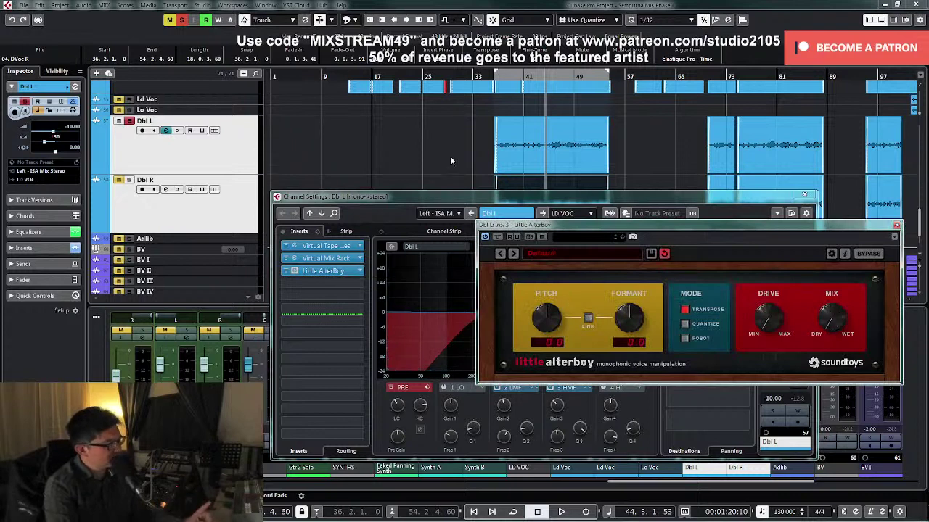
Step: Loop the Dbl L clip starting at bar 36 and set Little AlterBoy's Pitch and Formant to -12.0 while auditioning
drag(452, 140, 581, 151)
key(shift+g)
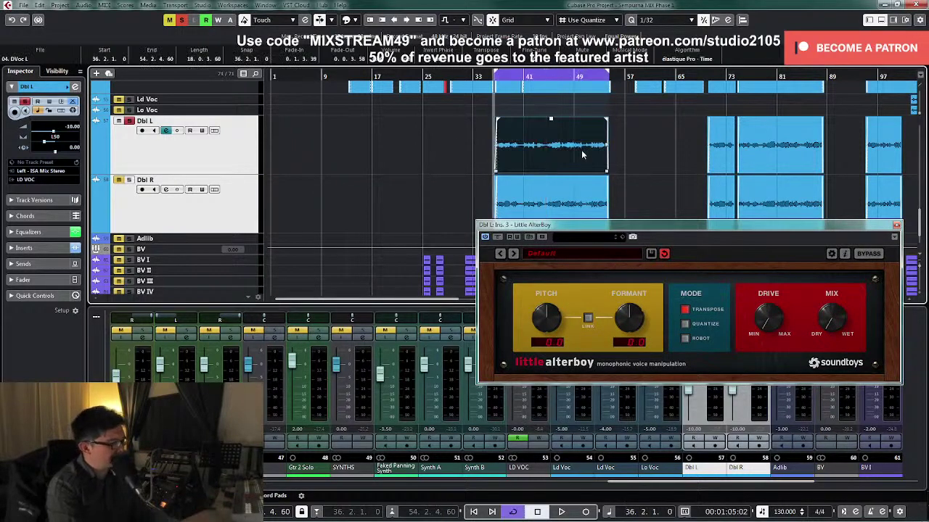
drag(547, 315, 547, 367)
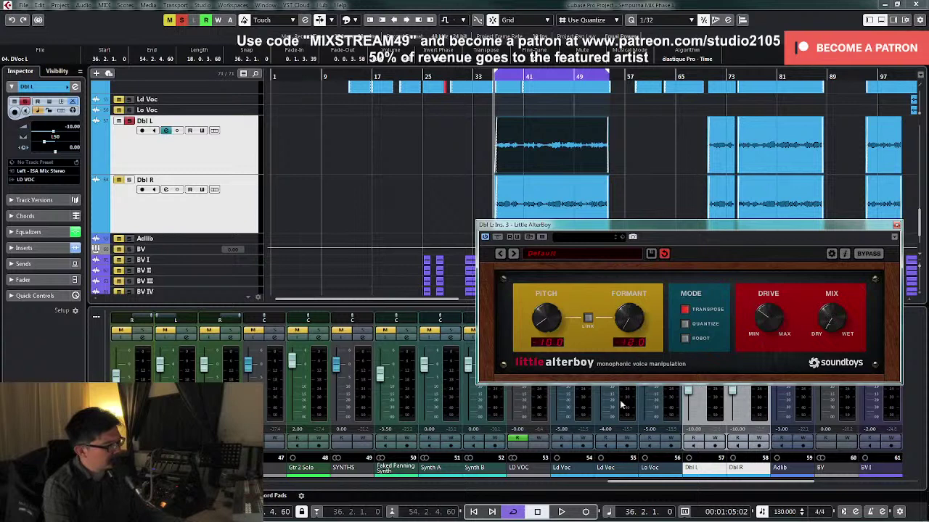
key(space)
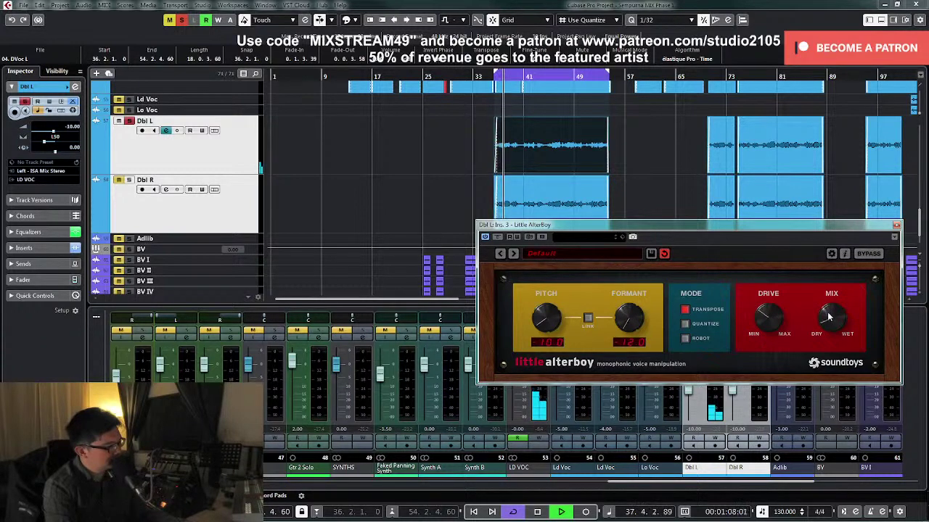
drag(543, 324, 551, 346)
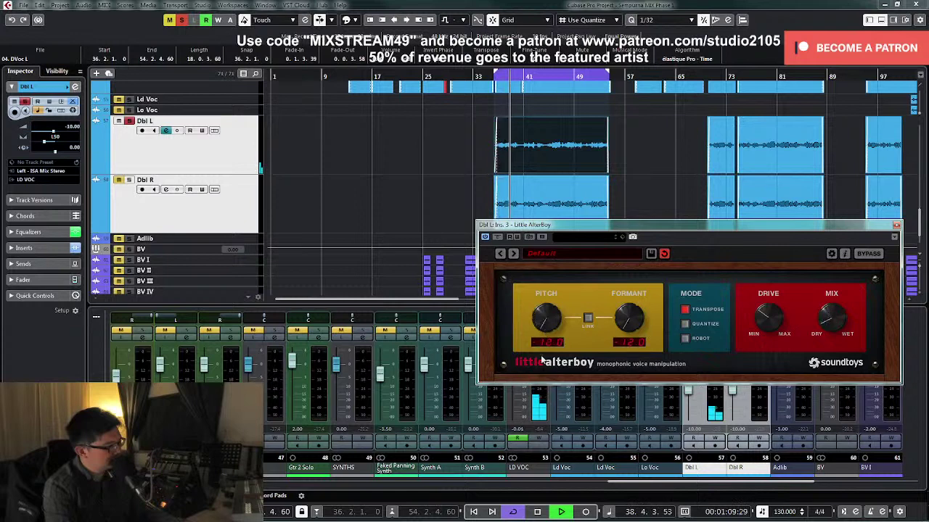
key(space)
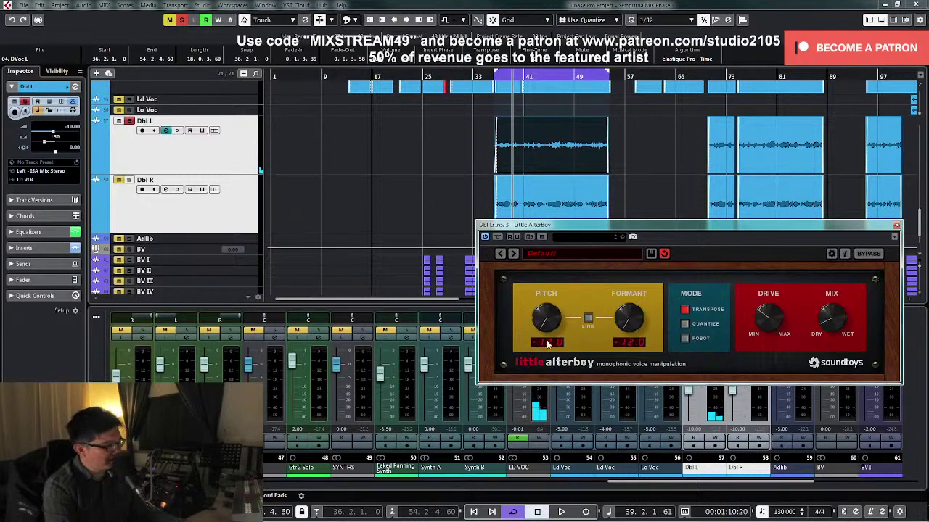
Step: Raise Little AlterBoy's Formant on Dbl L to -5.8 while listening to the soloed track
key(space)
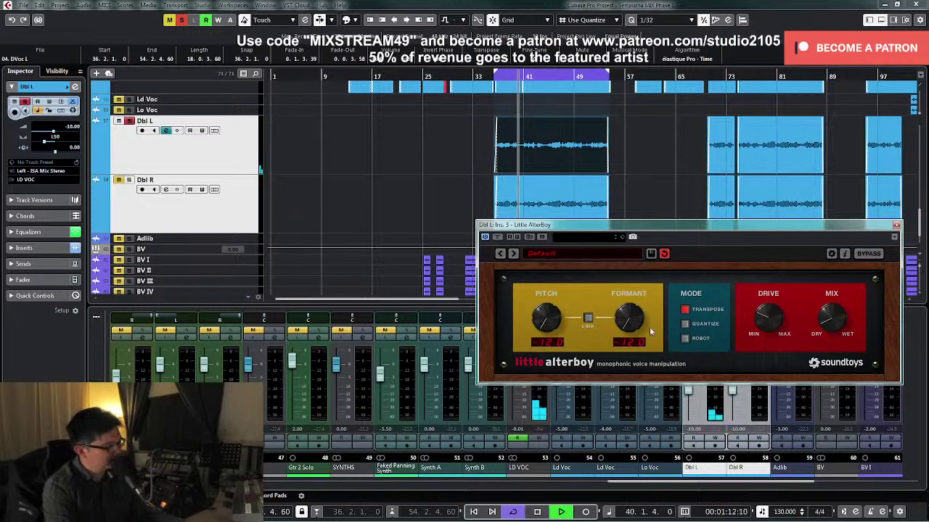
drag(629, 328, 634, 296)
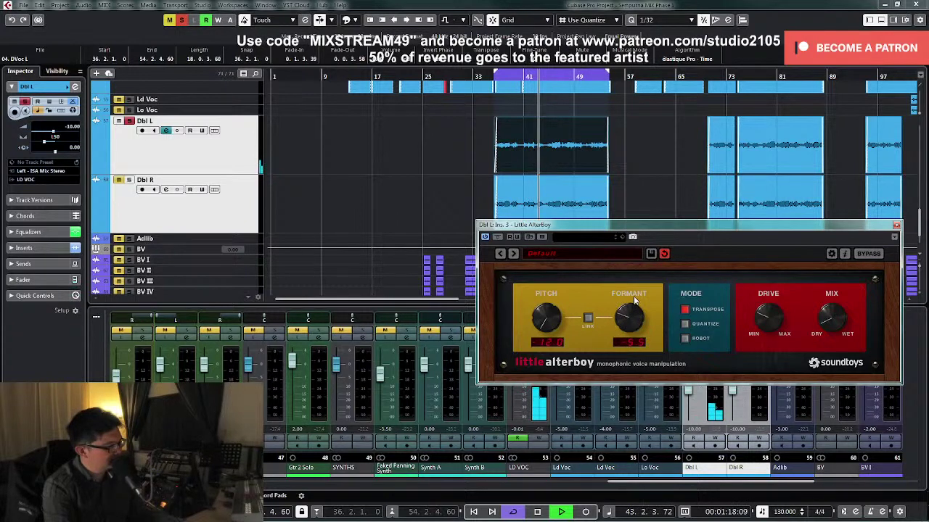
key(space)
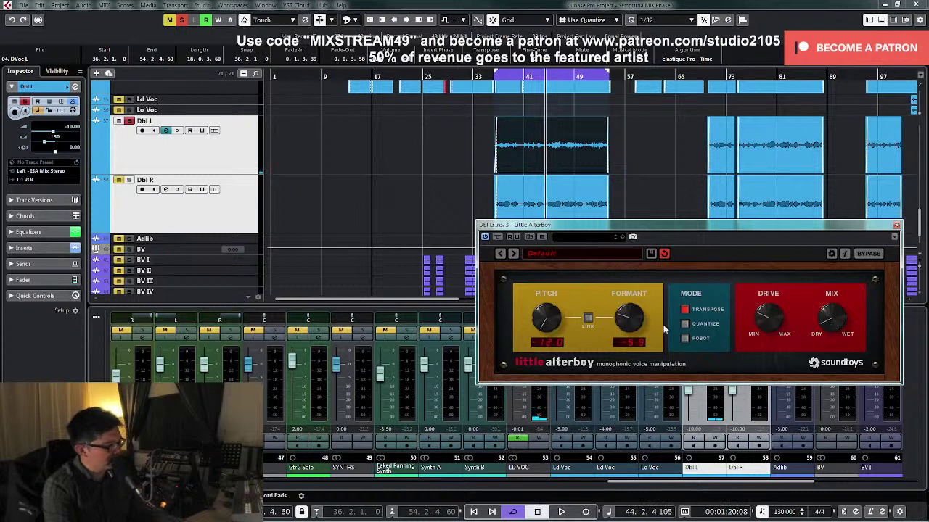
Step: Unsolo Dbl L, mute Dbl R, play from just before bar 36 with the lead vocal, and close the Little AlterBoy window
click(202, 152)
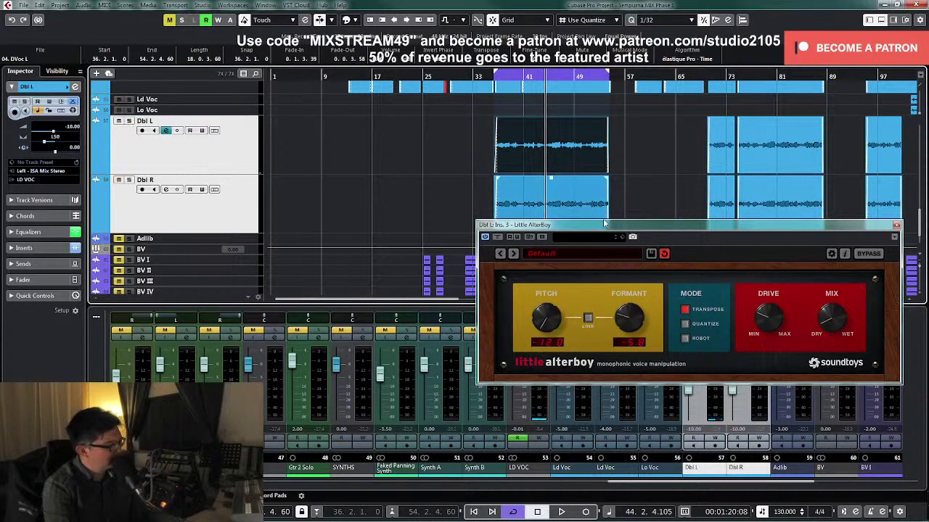
click(492, 78)
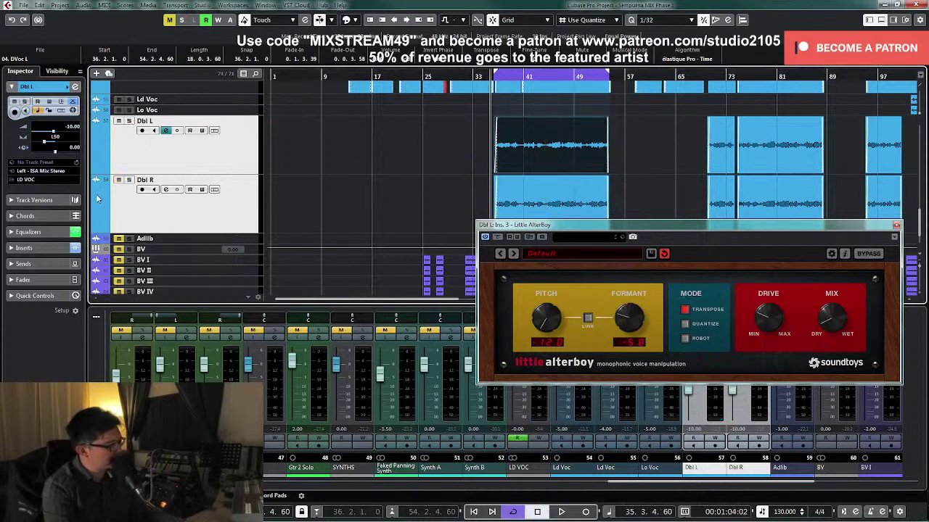
click(129, 180)
click(129, 180)
key(space)
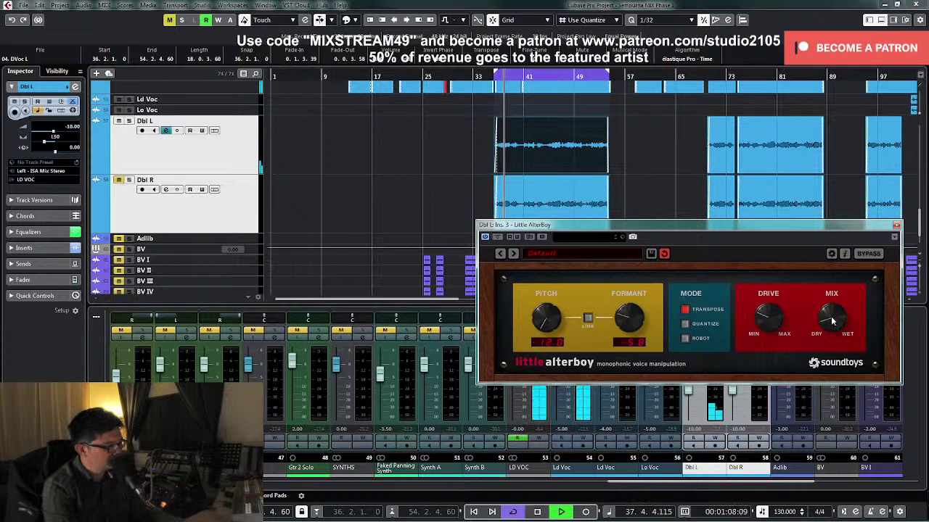
click(896, 224)
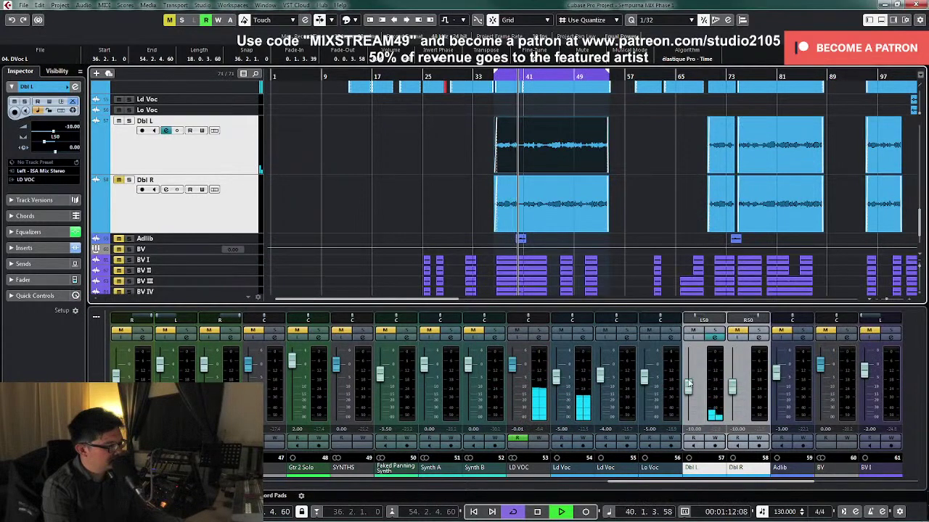
Step: Reopen Dbl L's Little AlterBoy, increase its Drive and pull the Mix back toward dry during playback
click(716, 338)
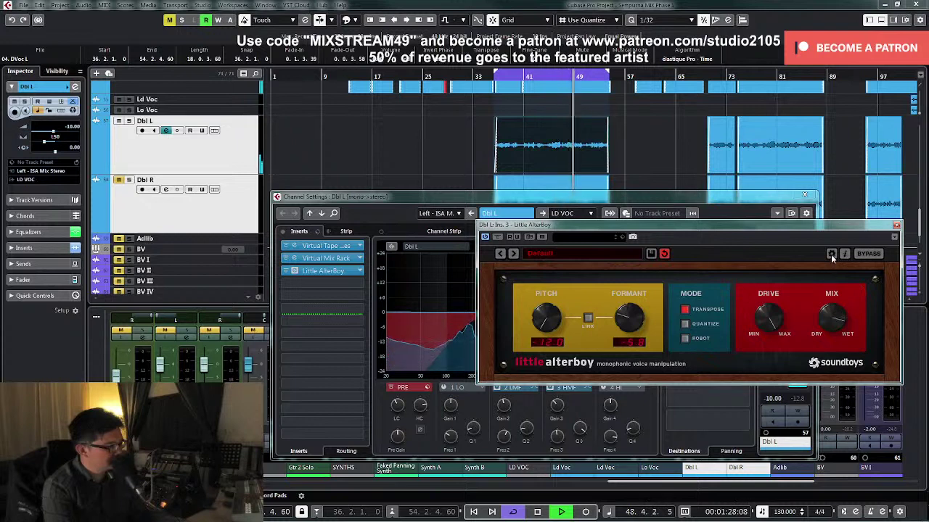
drag(831, 255, 819, 296)
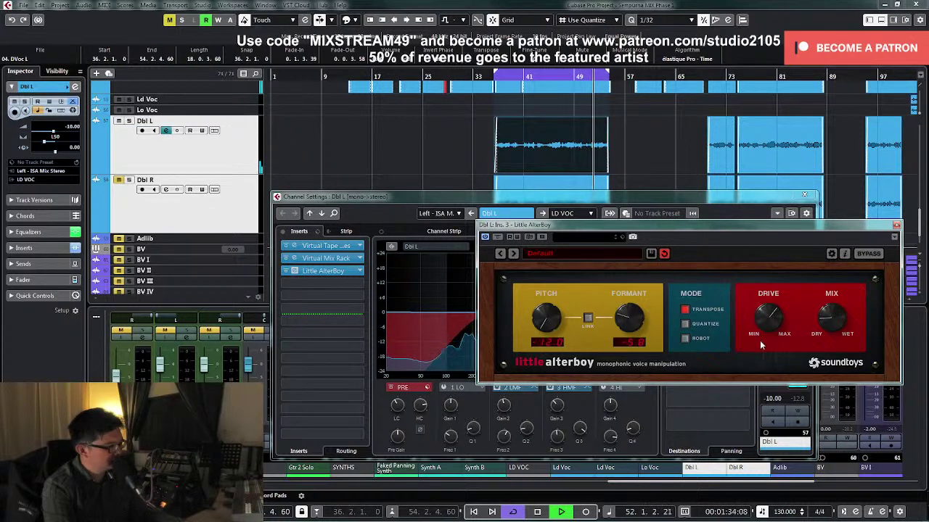
click(896, 225)
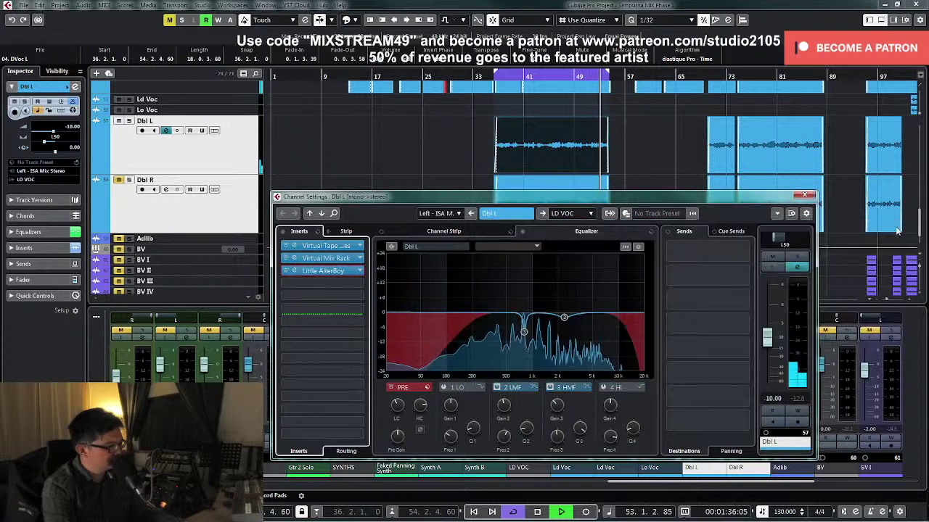
Step: Restart playback at bar 36 and audition Dbl L briefly in solo, releasing the solo again
key(space)
click(493, 79)
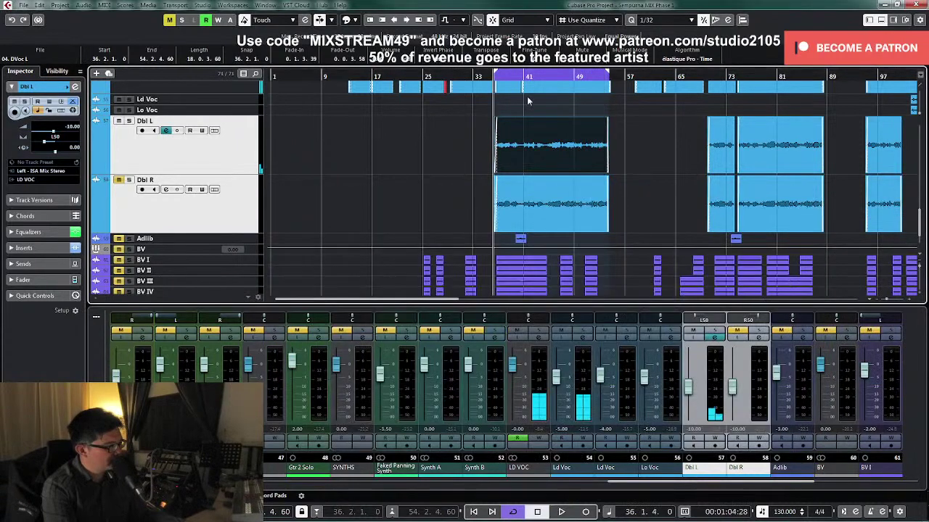
click(715, 331)
key(space)
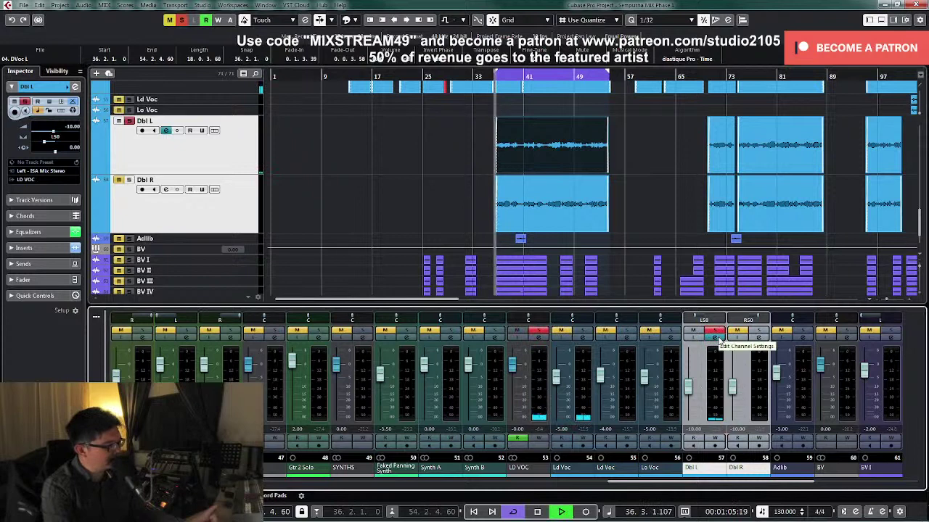
key(space)
click(715, 331)
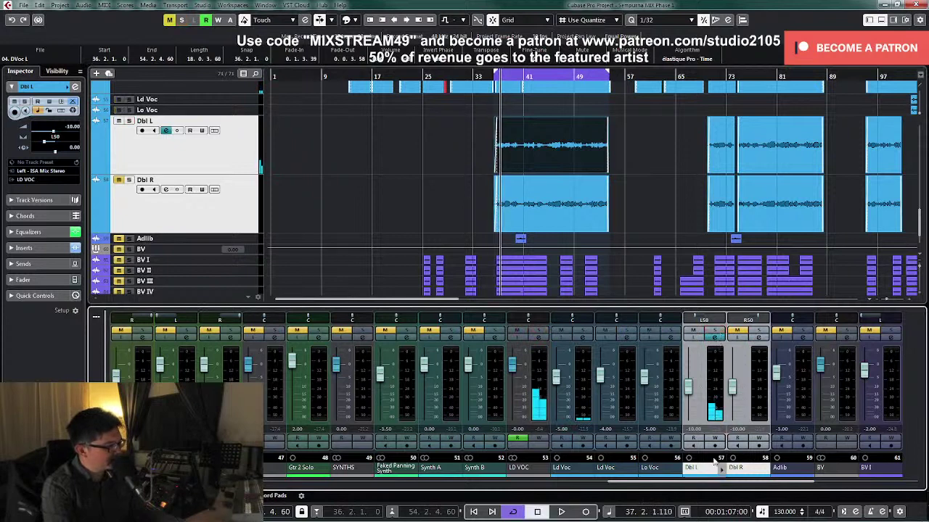
Step: Copy Dbl L's channel settings onto Dbl R, unmute Dbl R and pan it to R50
drag(715, 462, 751, 470)
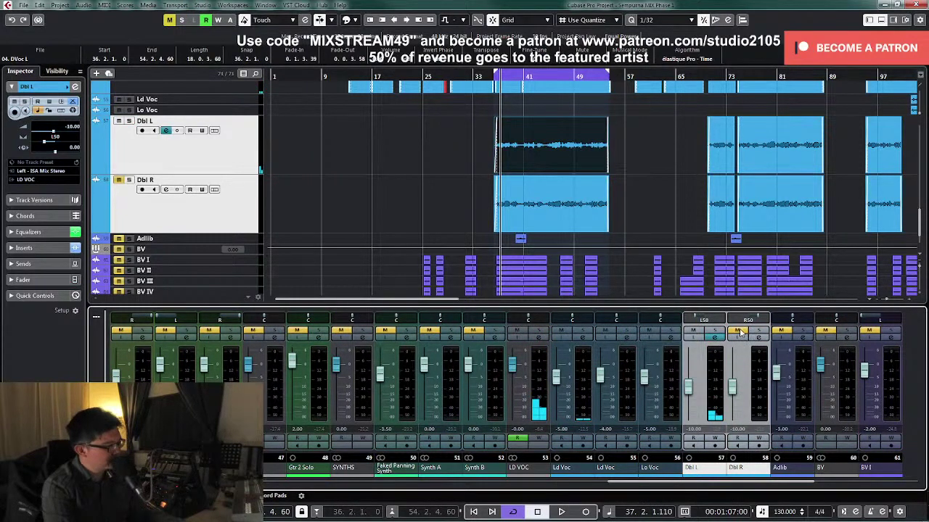
click(737, 331)
double_click(729, 319)
text(5)
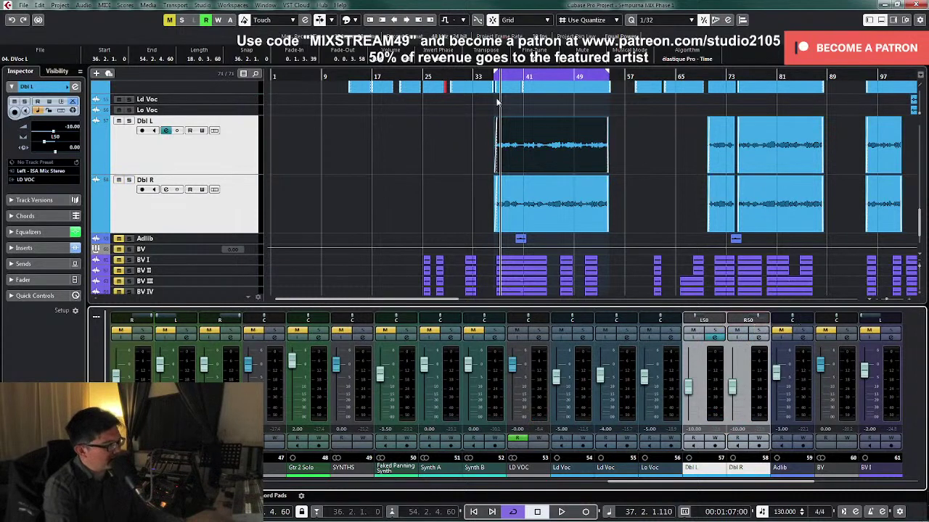
Step: Select both double channels, play them with the lead vocal and raise the Mix slightly in Dbl L's Little AlterBoy
key(space)
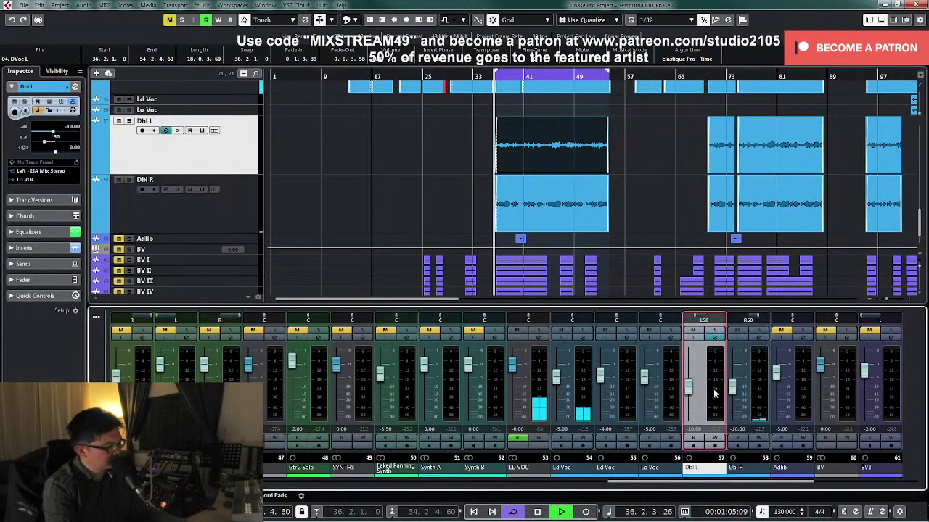
ctrl+click(760, 413)
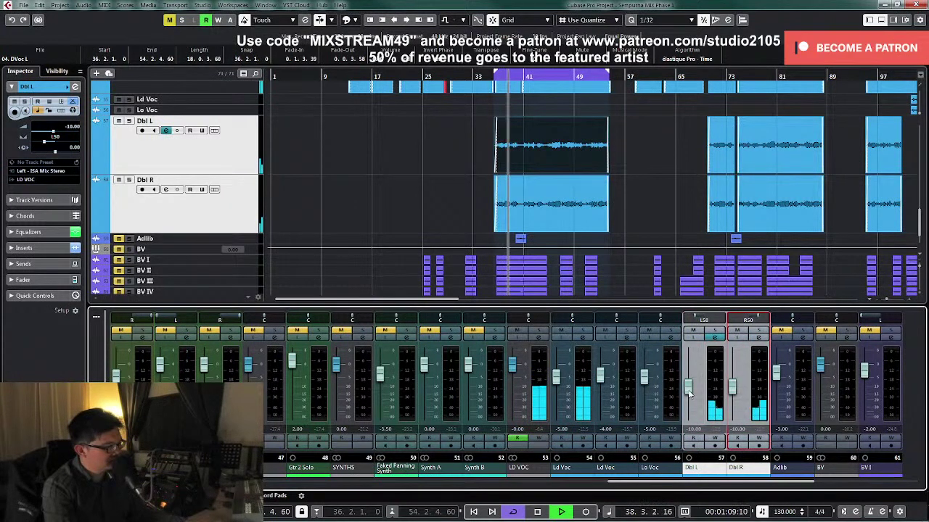
click(715, 339)
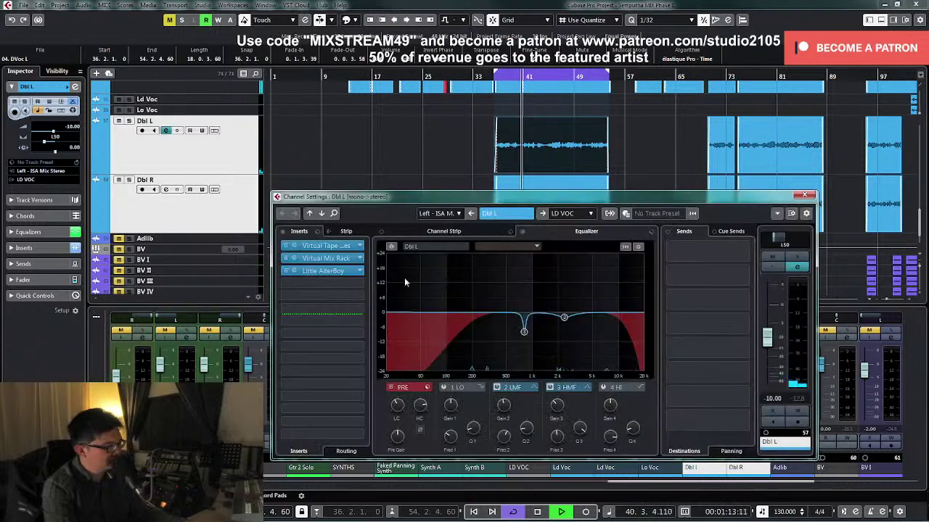
click(338, 273)
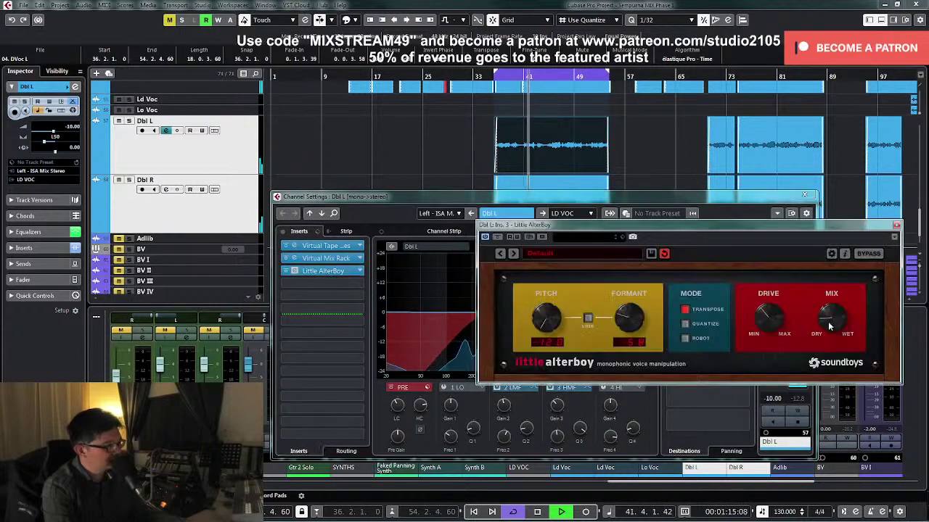
drag(829, 321, 831, 314)
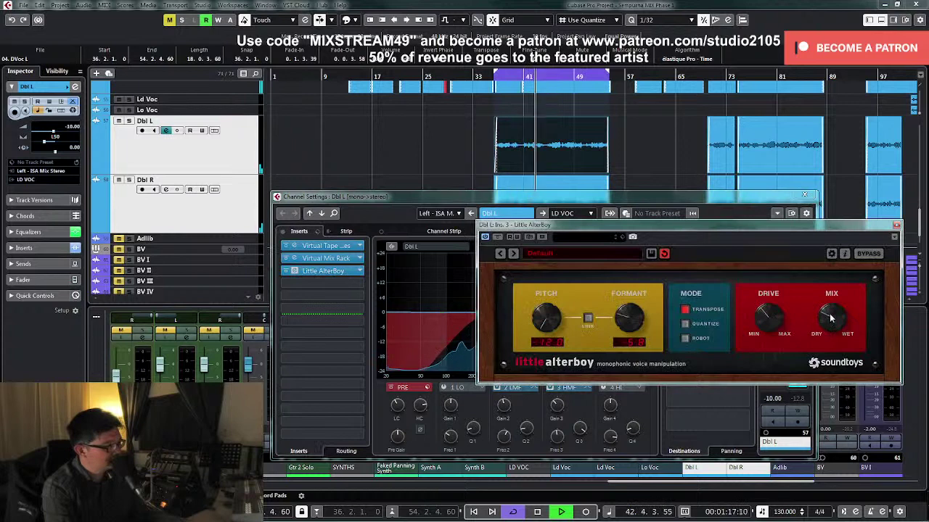
Step: Open Little AlterBoy on Dbl R and lower its Formant below -5.8 during playback
click(321, 214)
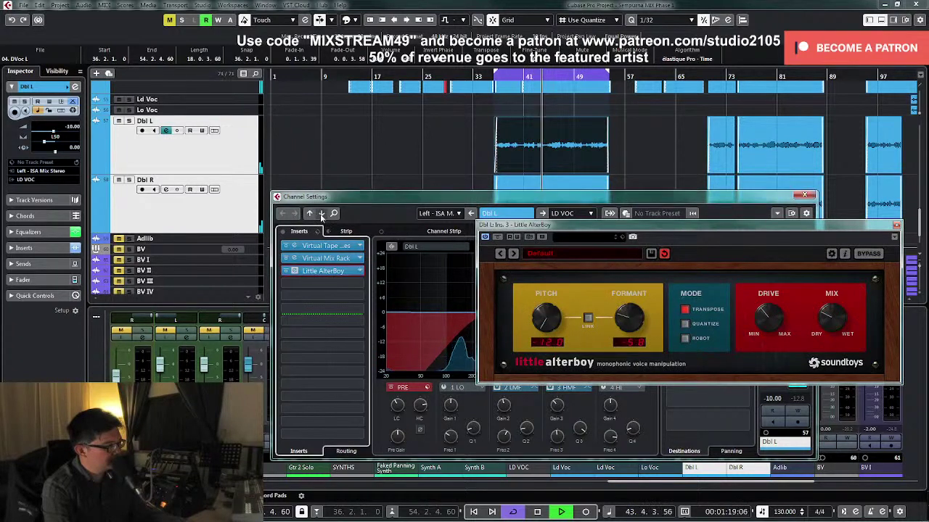
click(342, 271)
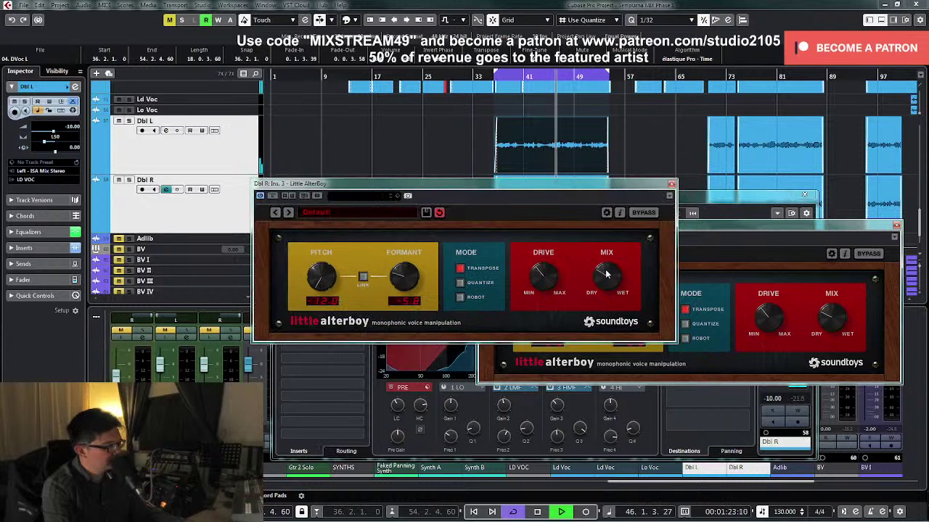
drag(416, 276, 407, 285)
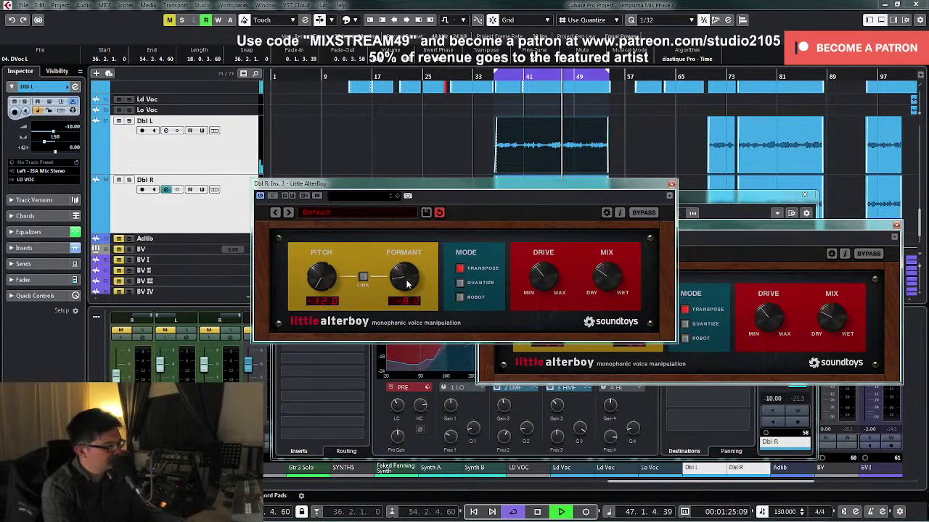
Step: Lower the Formant of Dbl L's Little AlterBoy to -12.0 and close the plug-in and channel settings windows
click(696, 239)
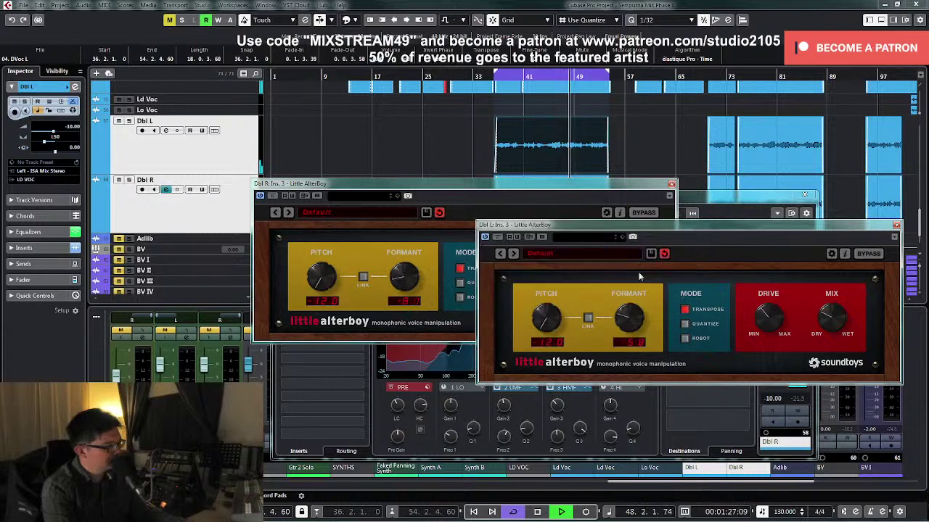
drag(629, 314, 640, 332)
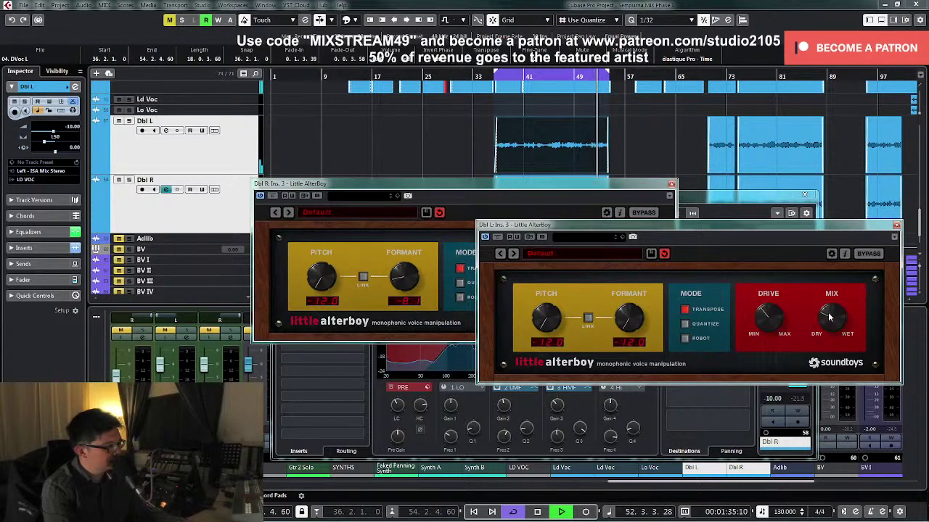
click(897, 226)
click(671, 184)
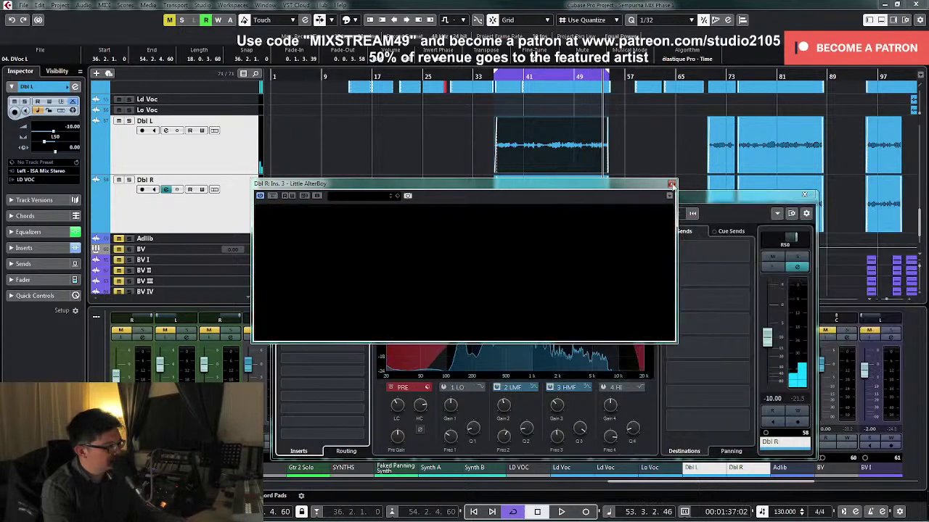
click(802, 192)
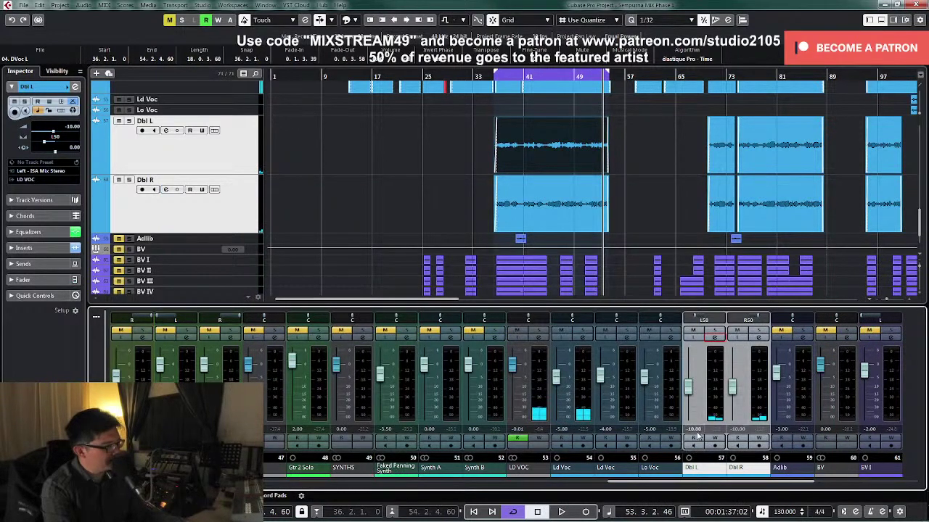
Step: Set the channel levels of Dbl L and Dbl R to -9.00
text(-9)
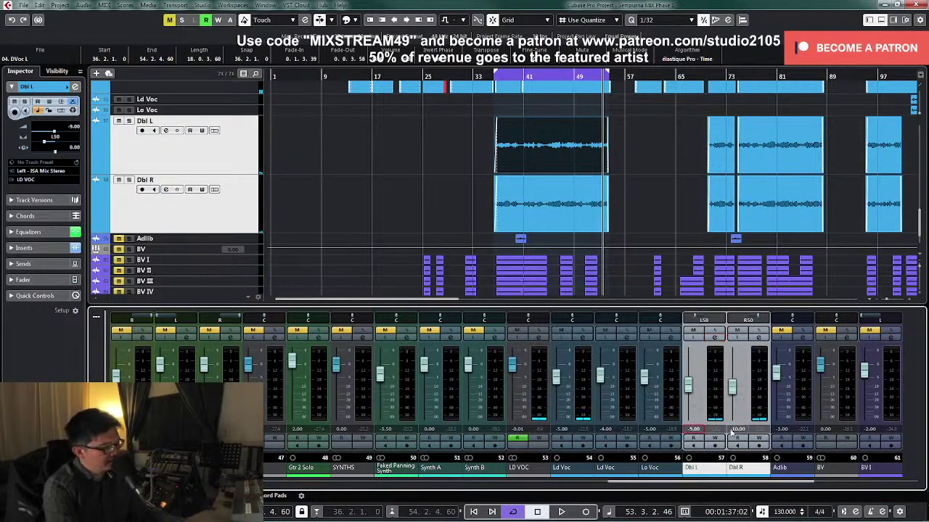
double_click(737, 429)
text(-9)
key(Return)
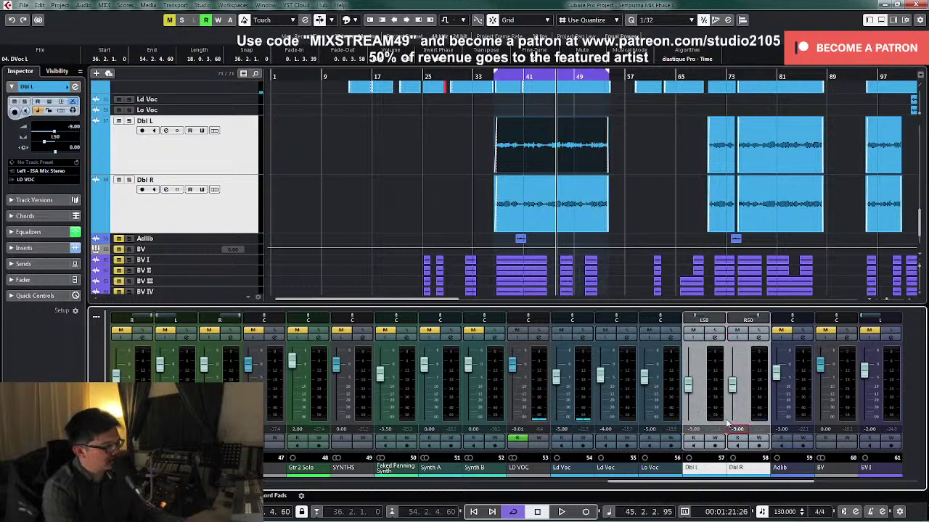
Step: Play the doubles with the lead vocal and review the Little AlterBoy Mix control on Dbl L and Dbl R
key(space)
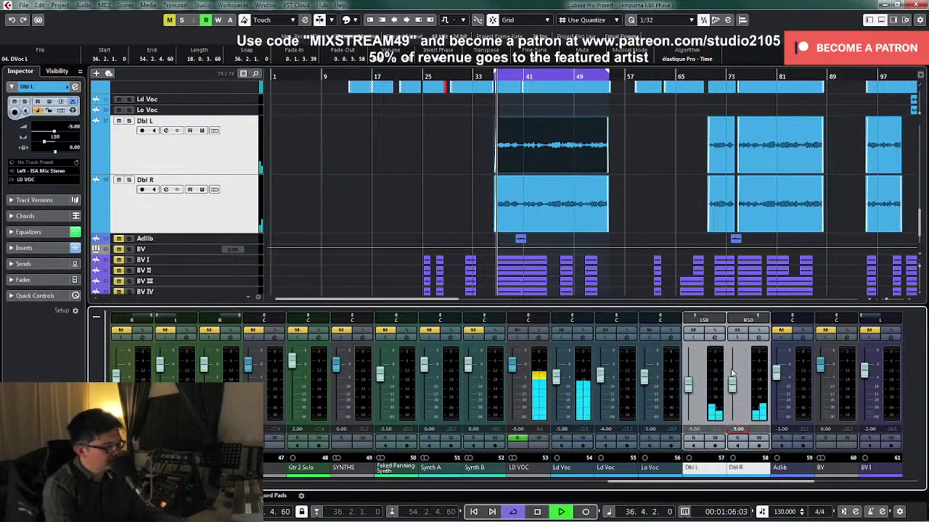
click(714, 338)
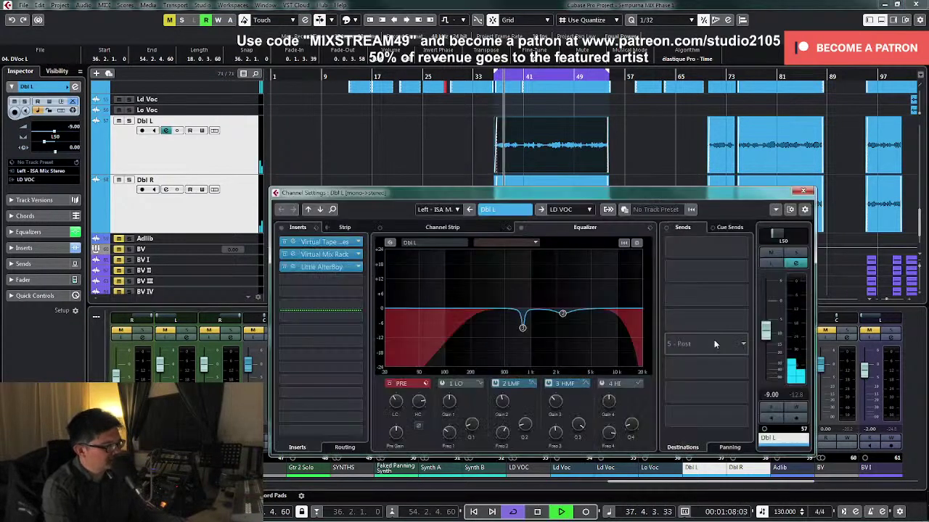
click(323, 267)
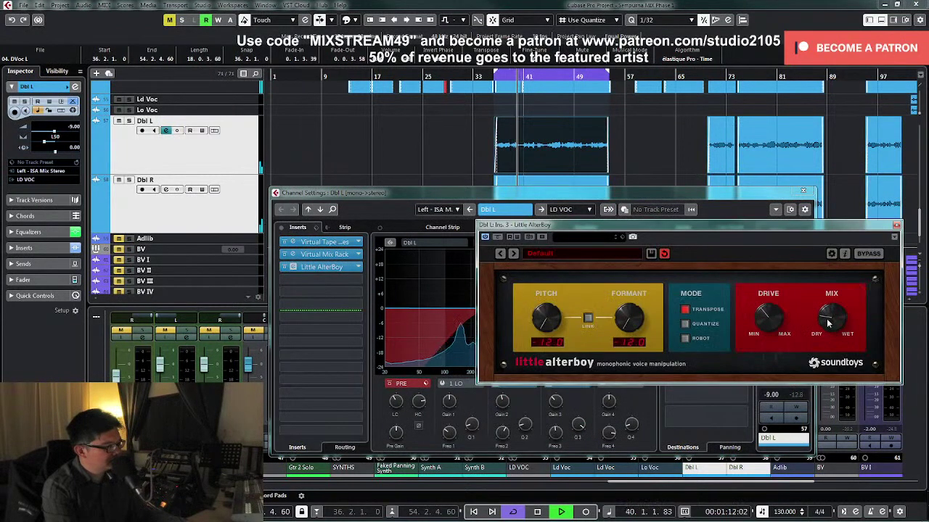
click(320, 210)
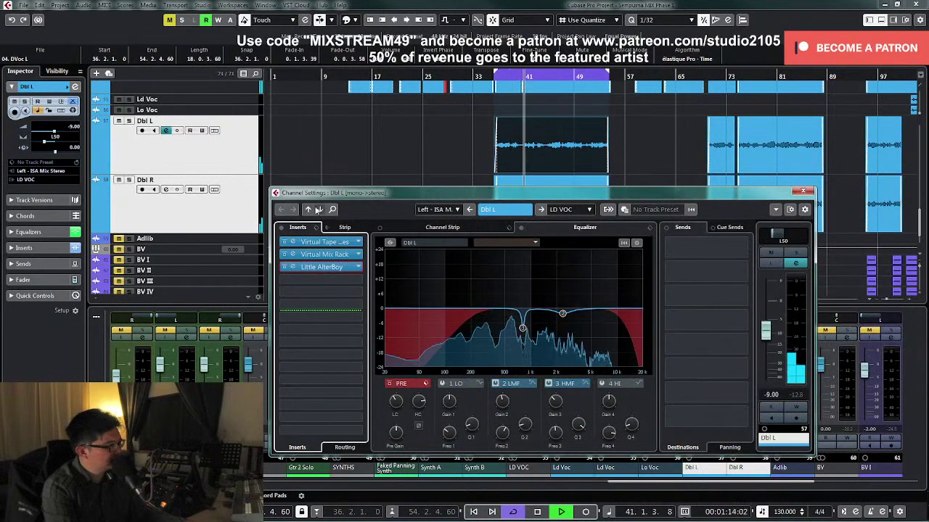
click(322, 267)
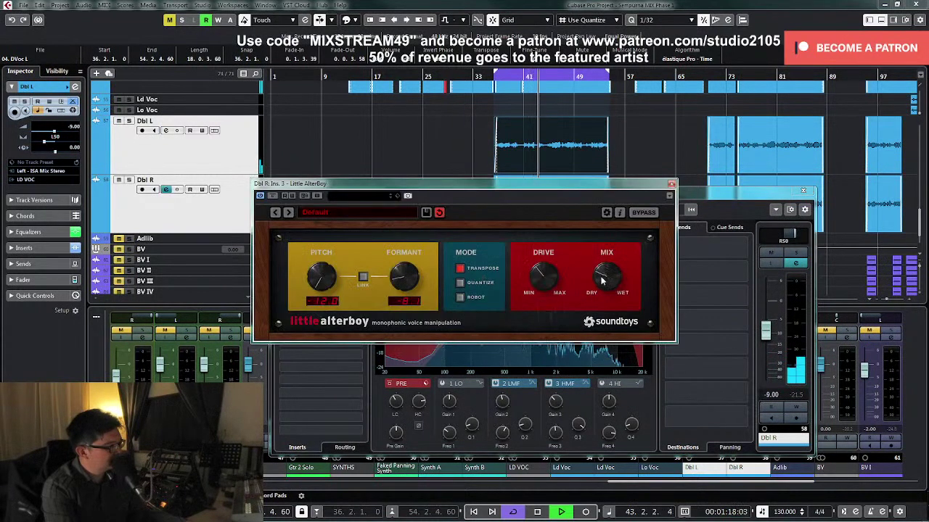
click(671, 183)
click(803, 191)
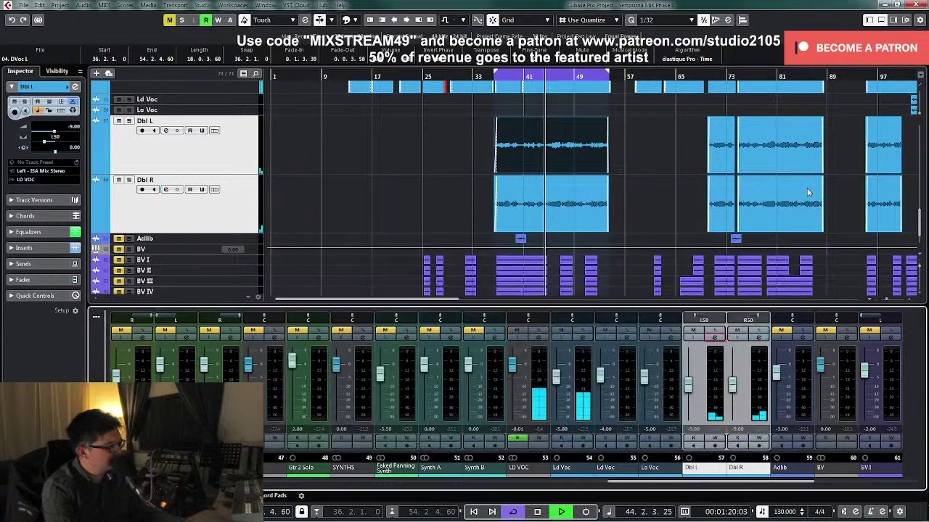
key(space)
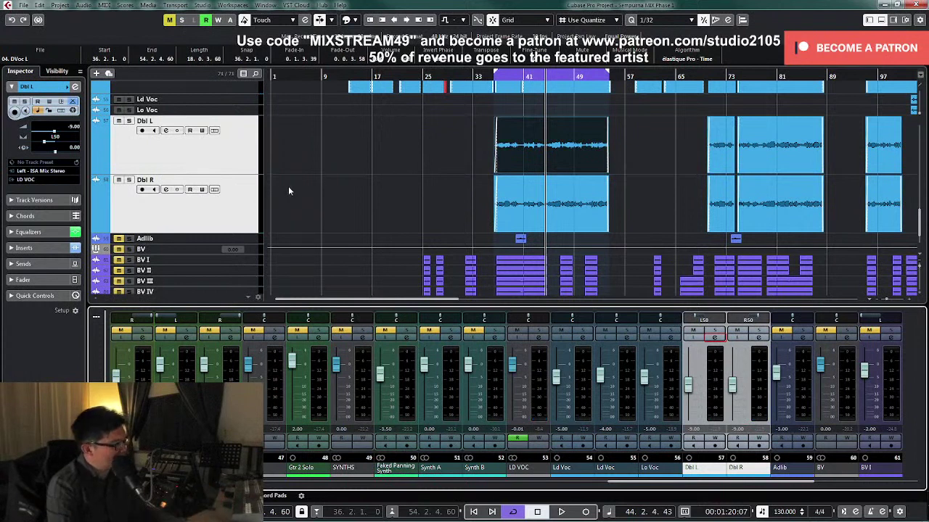
Step: Make the Dbl L and Dbl R tracks equally tall and select their clips between bars 36 and 54
click(248, 167)
key(z)
key(z)
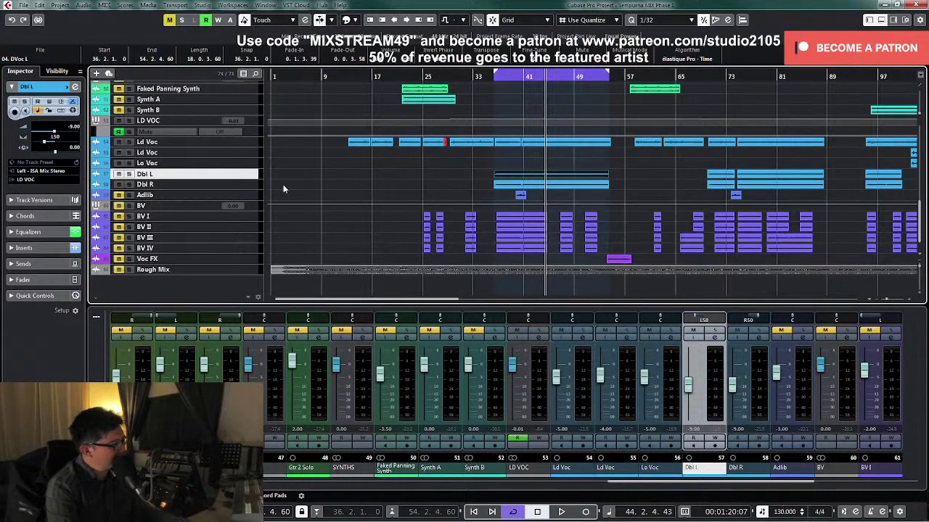
shift+click(253, 185)
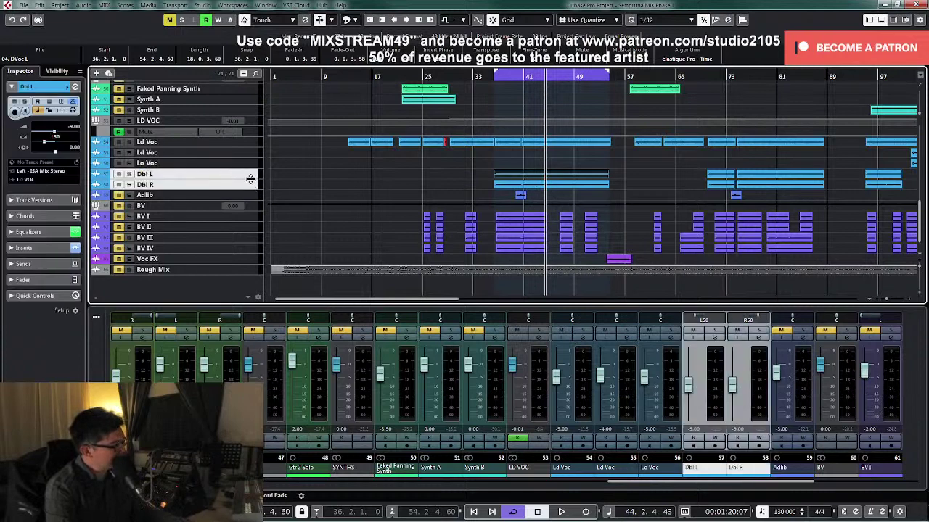
drag(251, 178, 250, 217)
drag(435, 208, 600, 251)
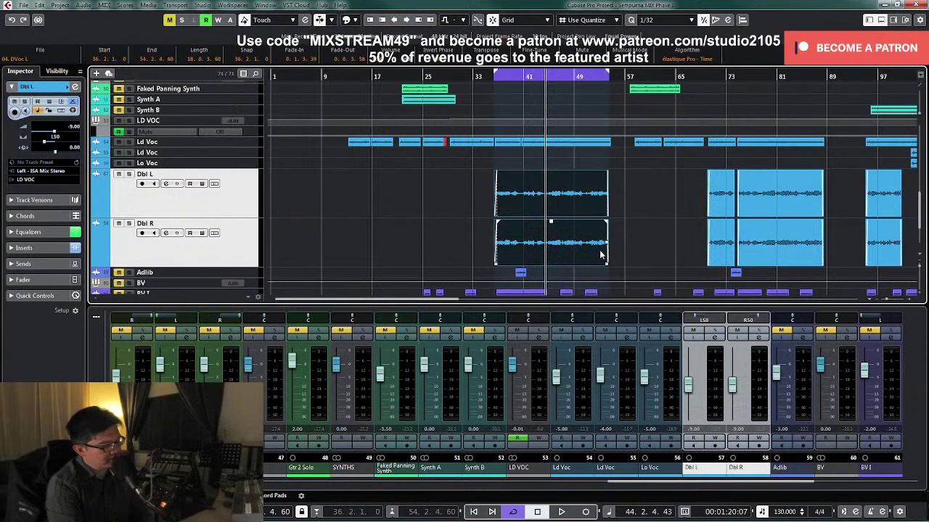
Step: Turn off the cycle, rewind to about bar 32 and set LD VOC's Stereo Delay send to -27.8 with the send switched off
key(KP_Divide)
key(KP_Subtract)
key(KP_Subtract)
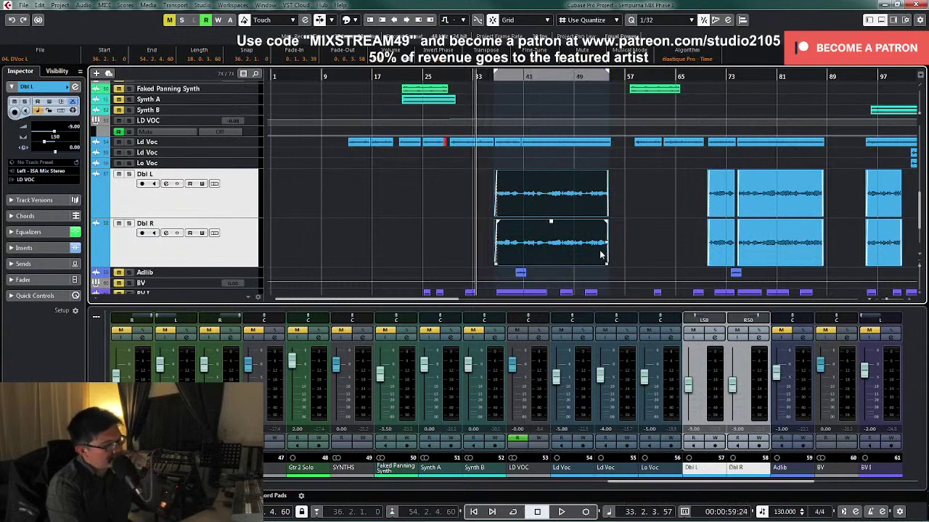
click(539, 340)
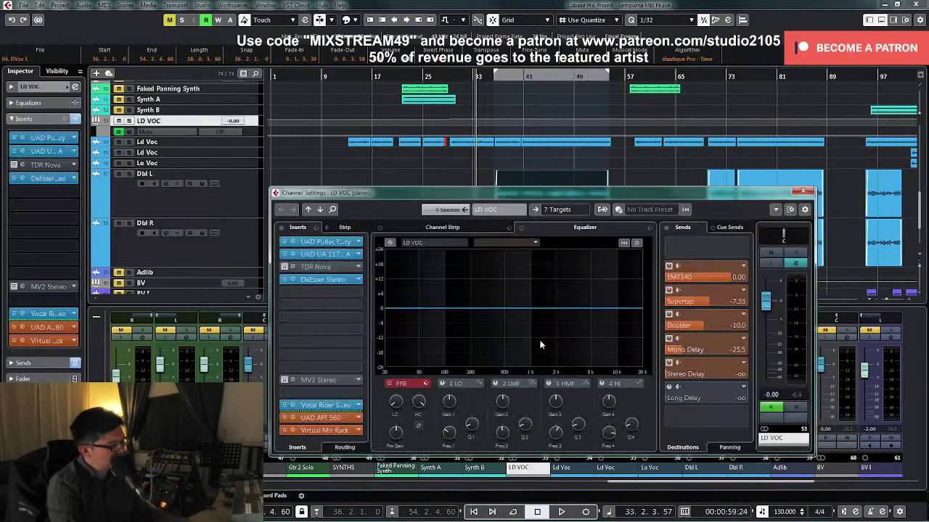
click(668, 364)
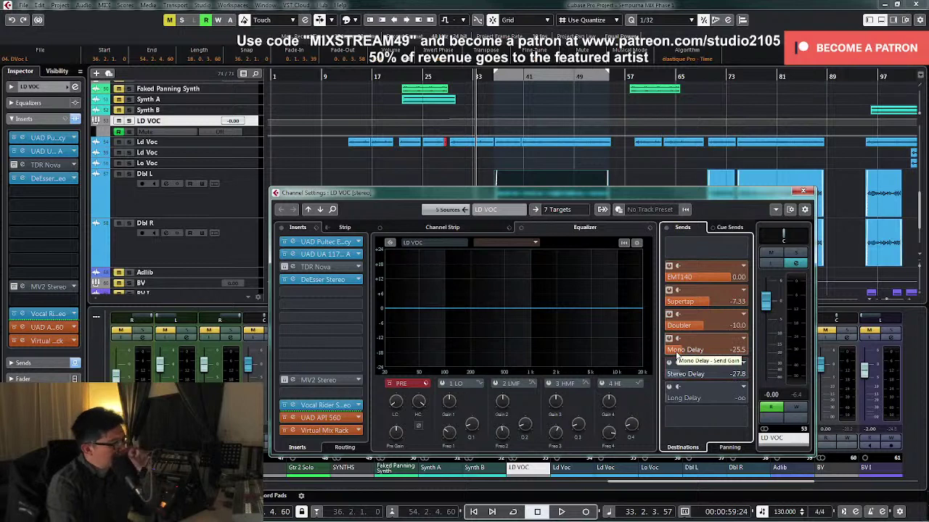
key(KP_Subtract)
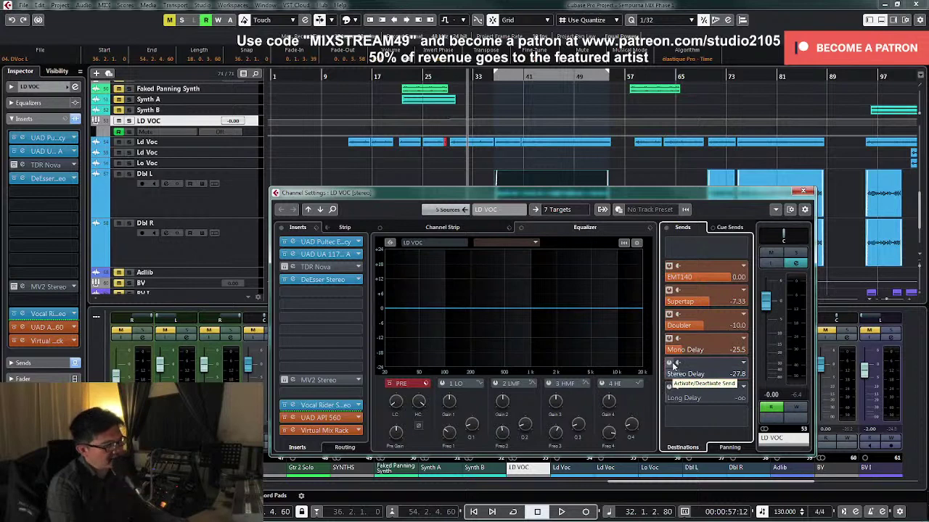
Step: Write automation on LD VOC during playback that switches the Stereo Delay send on at about bar 36
click(795, 408)
key(space)
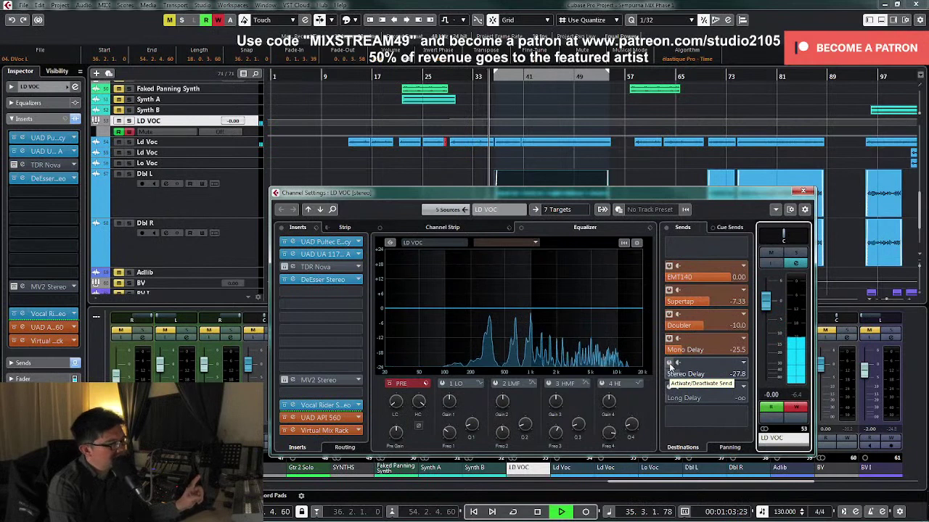
click(669, 365)
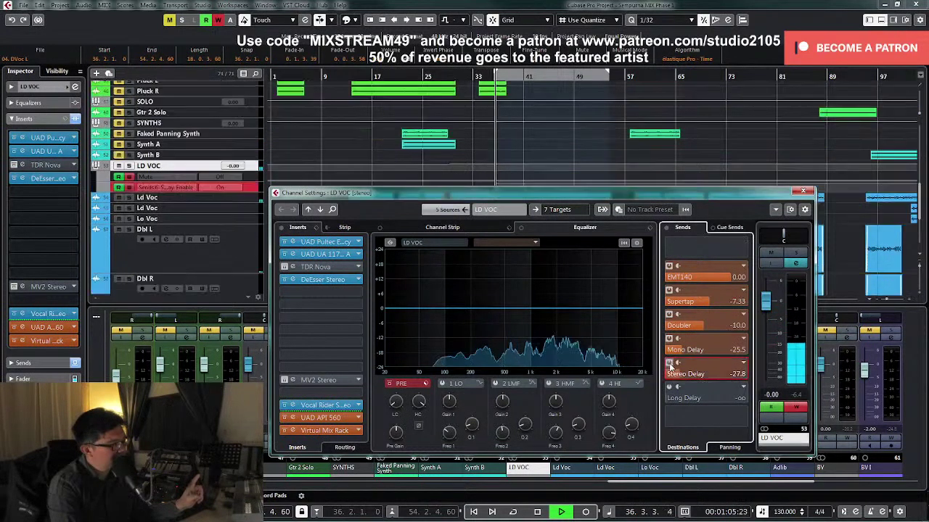
click(797, 408)
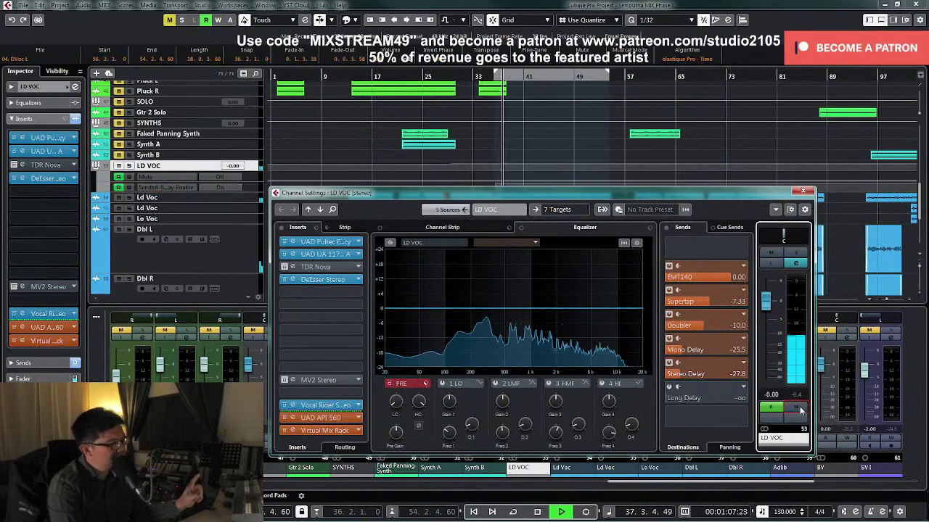
click(803, 191)
key(space)
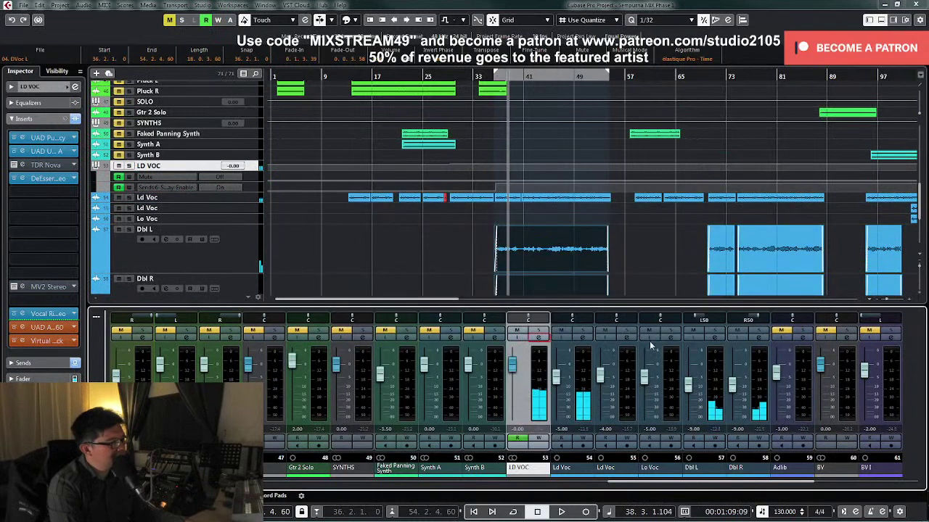
Step: Enlarge LD VOC's Stereo Delay send-enable automation lane and magnify the timeline around bar 38
click(255, 191)
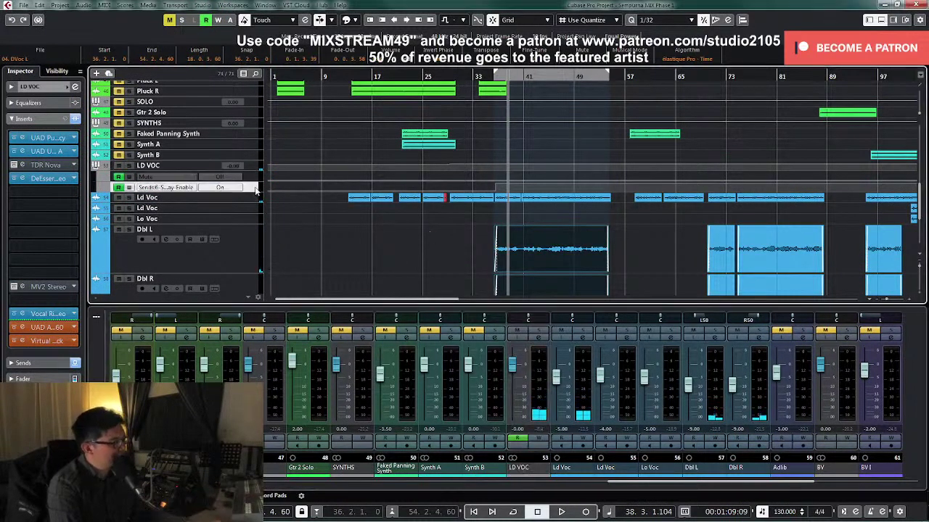
drag(253, 191, 243, 230)
click(529, 213)
key(h)
key(h)
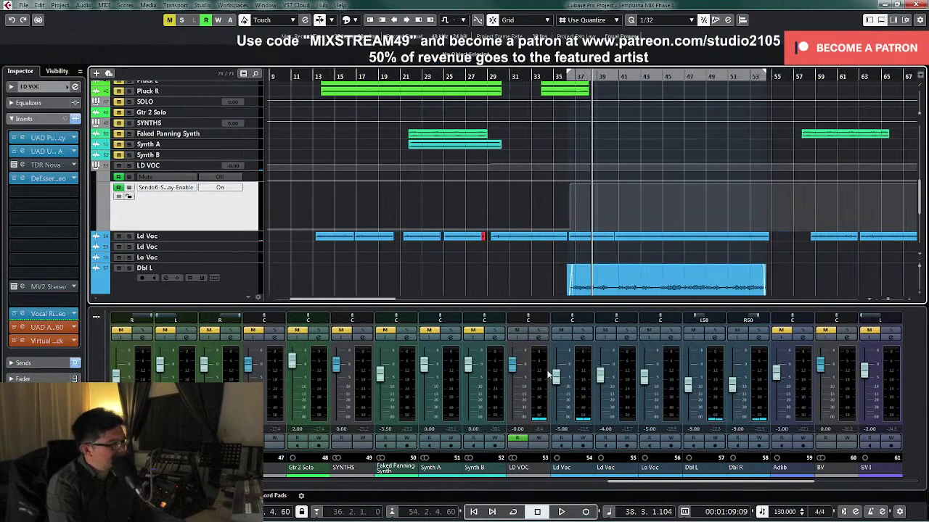
Step: In the Stereo Delay's bx_delay 2500, set Offset to 0 %, left Feedback to 40 % and right Time to 1/4 D
click(529, 343)
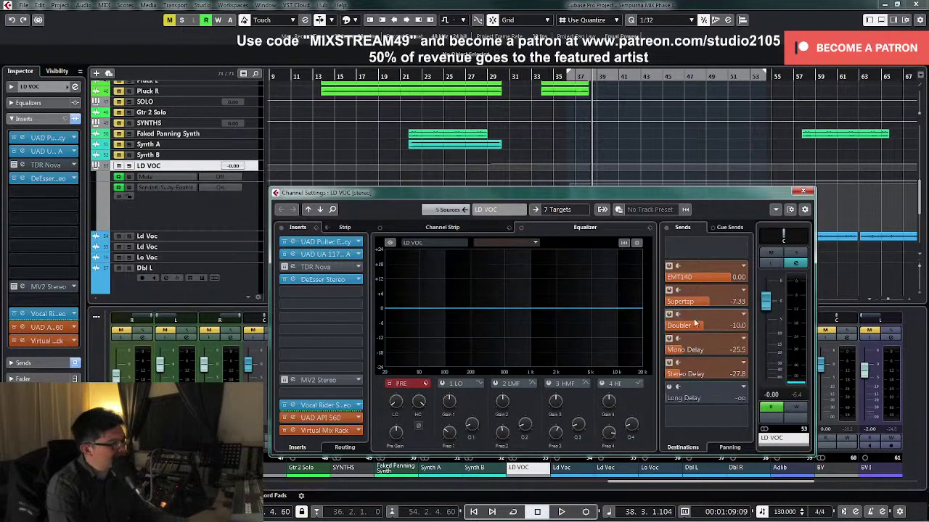
right_click(702, 373)
click(751, 472)
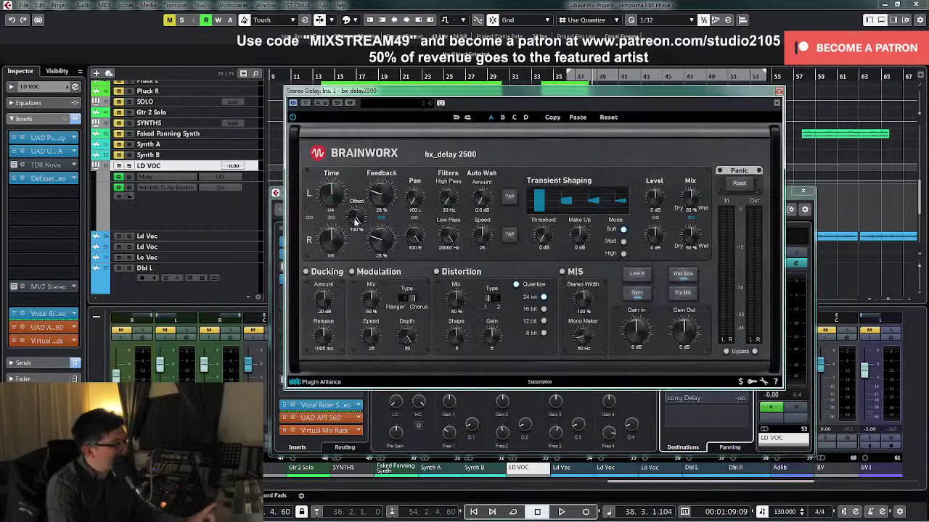
text(0)
key(Return)
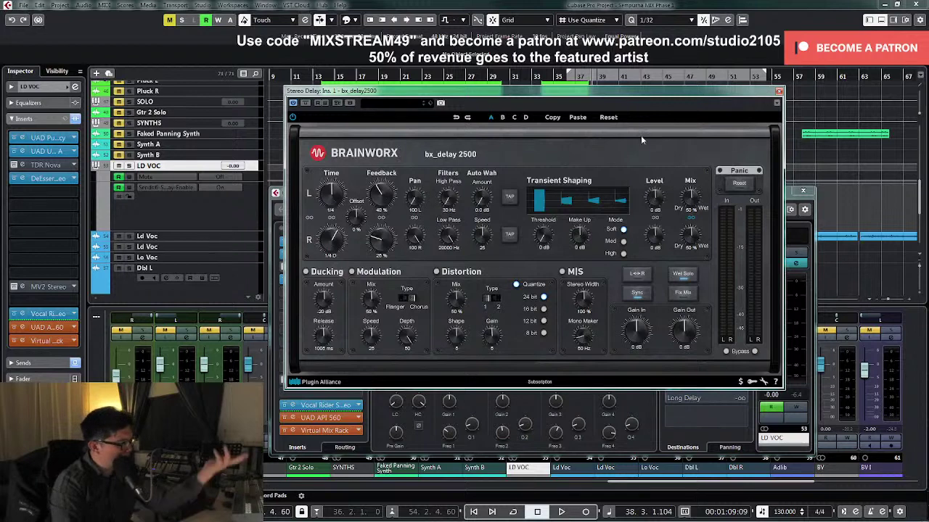
click(778, 90)
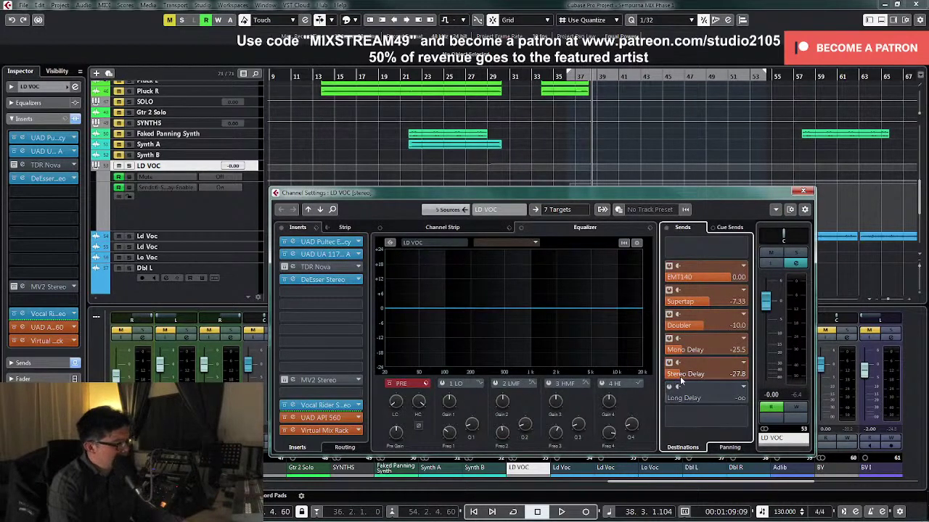
click(801, 191)
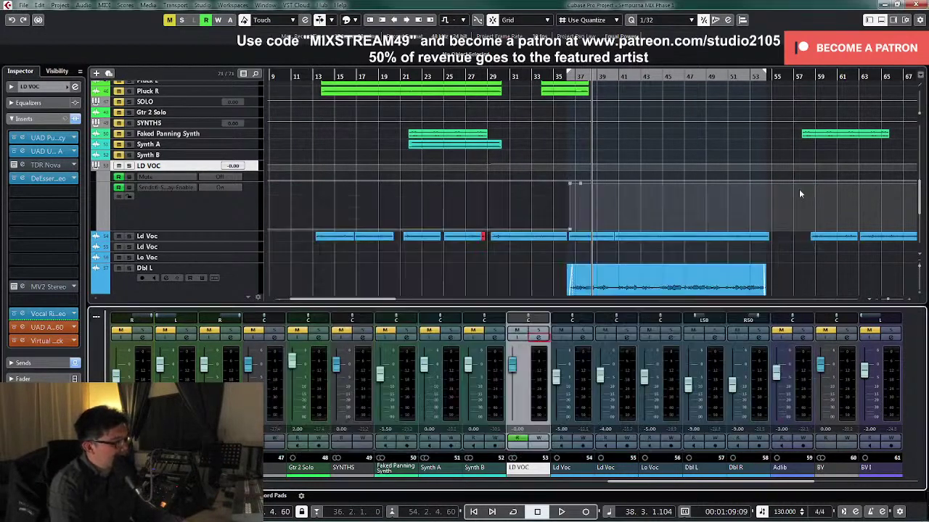
Step: Move the On point of LD VOC's Stereo Delay send-enable automation to 37.1.1.0 and start playback from bar 36
drag(244, 230, 244, 259)
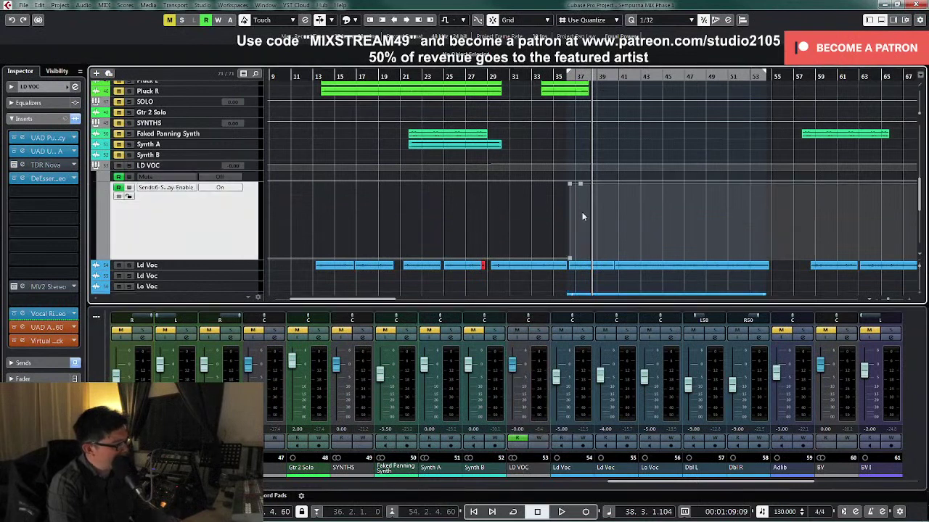
click(568, 75)
key(h)
key(h)
key(h)
key(h)
key(h)
key(h)
key(h)
key(h)
key(h)
key(h)
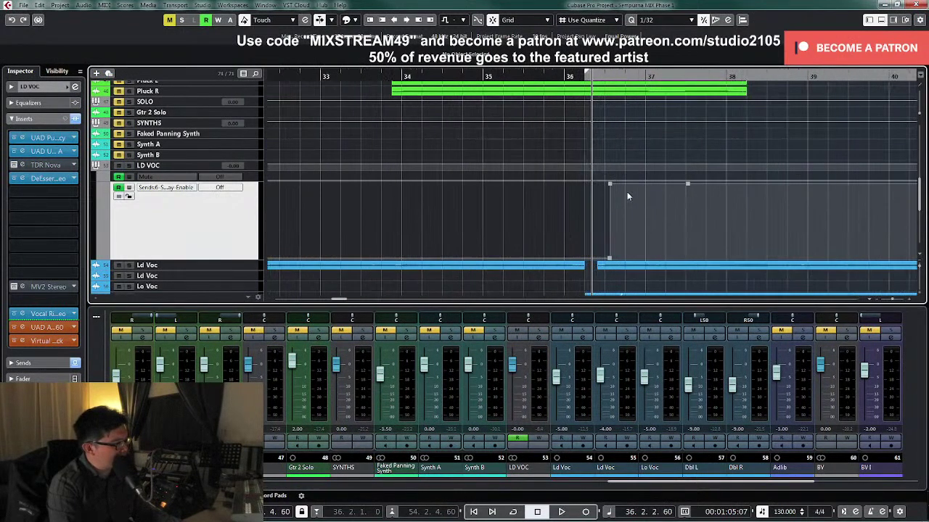
drag(613, 189, 645, 191)
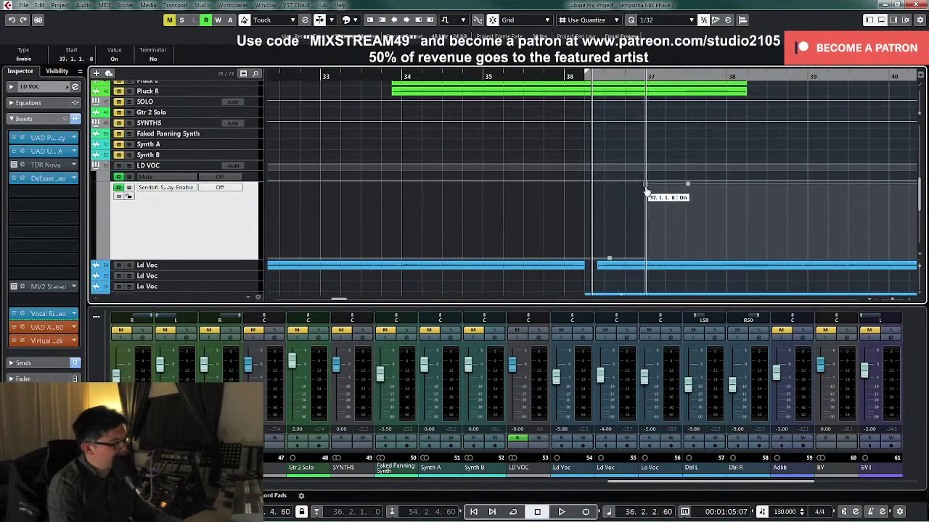
key(space)
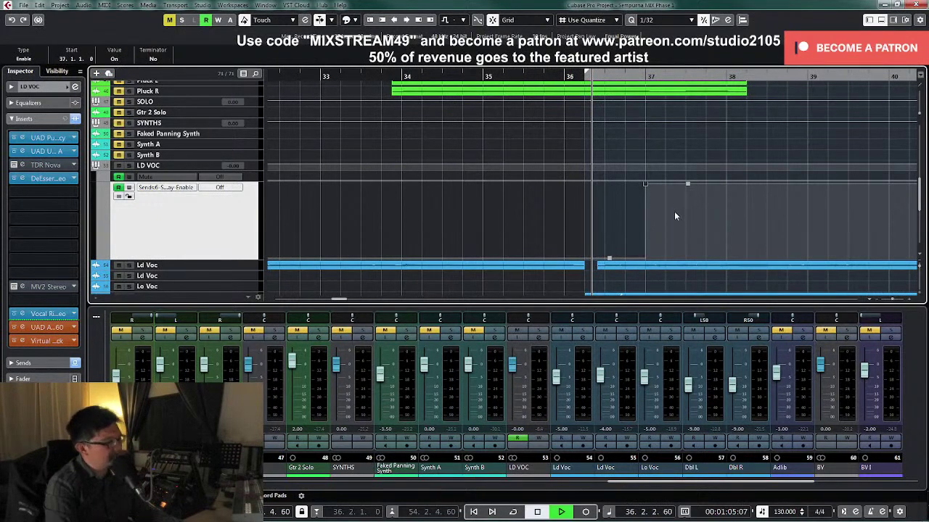
Step: Move the On point of LD VOC's Stereo Delay send-enable automation to 38.1.1.0
click(645, 185)
key(space)
drag(646, 188, 725, 188)
Step: Play from about bar 35 and raise LD VOC's Stereo Delay send level to -24.9 while listening
key(g)
key(g)
key(g)
key(g)
key(g)
key(g)
key(g)
key(g)
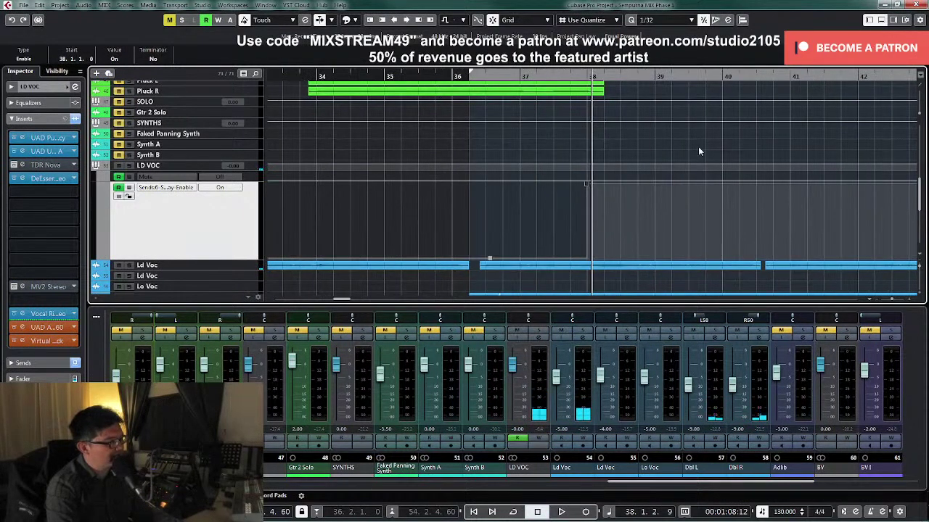
click(539, 77)
click(539, 337)
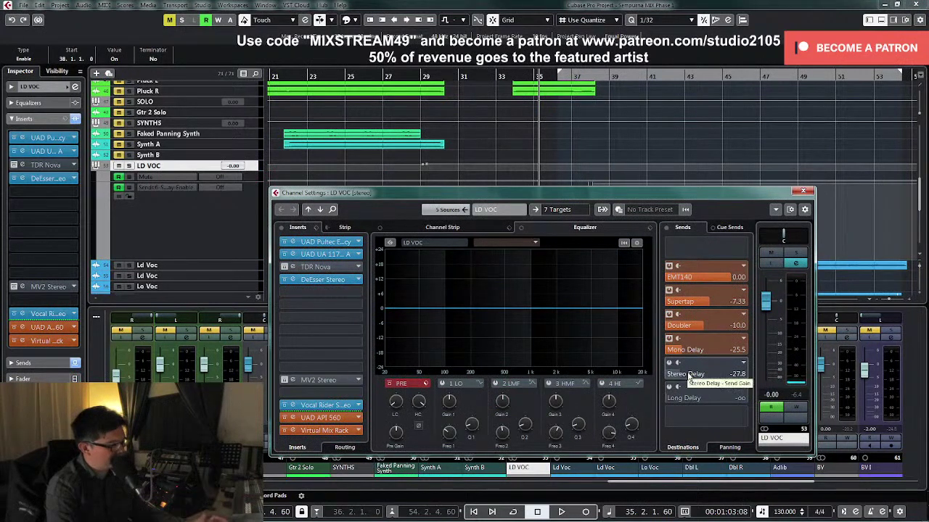
click(685, 376)
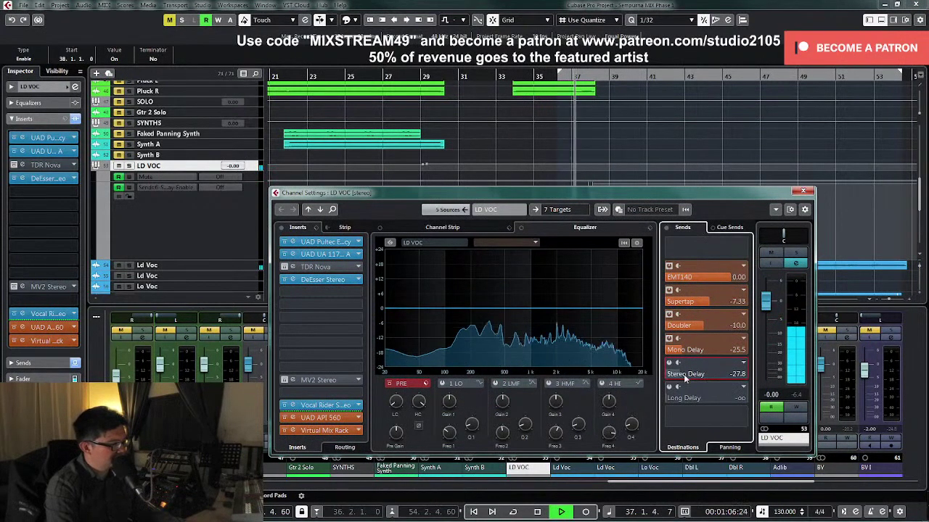
drag(685, 376, 686, 378)
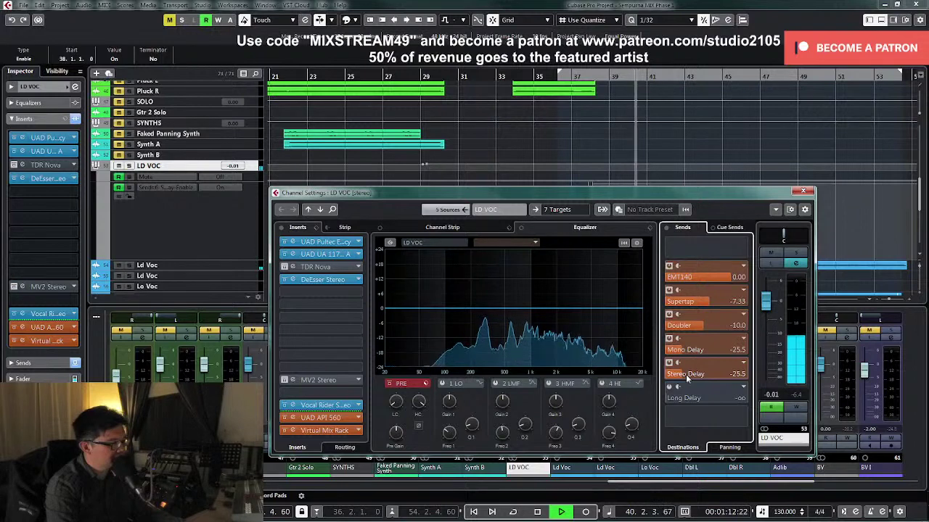
drag(686, 374, 686, 374)
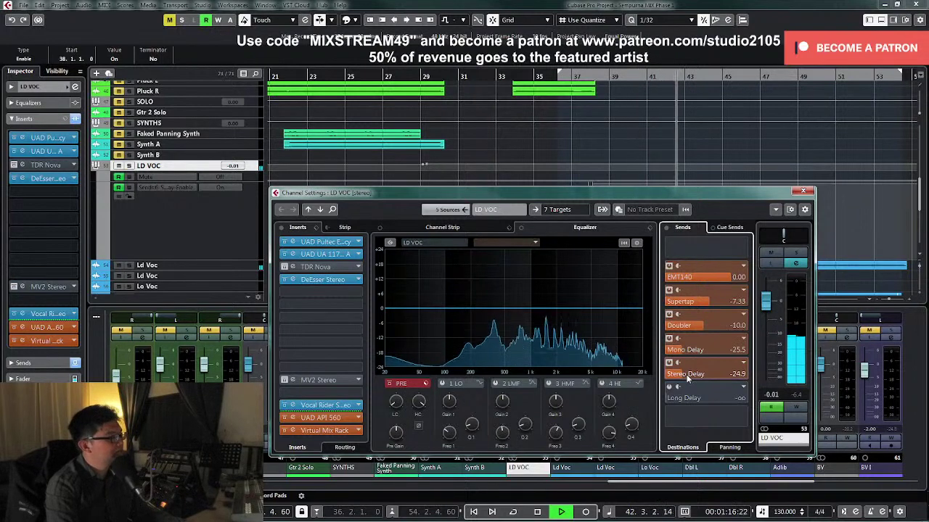
scroll(686, 374, down, 2)
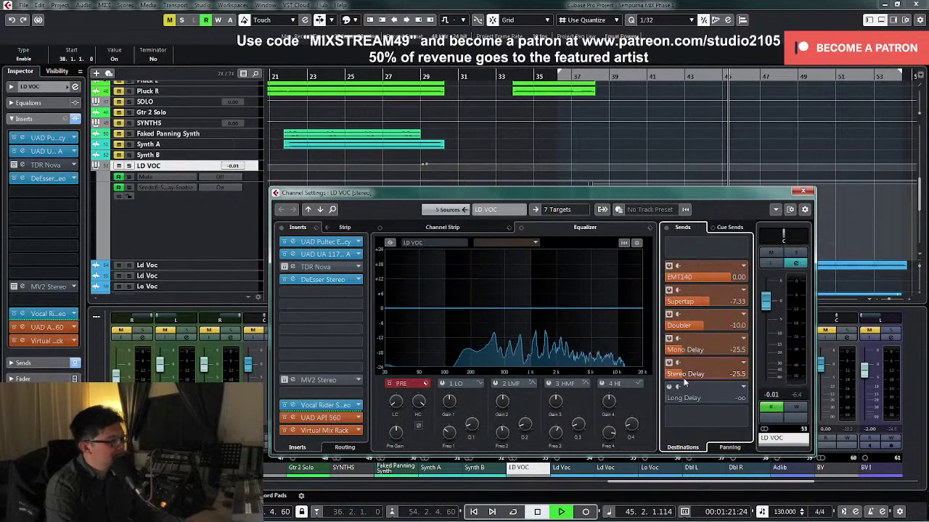
scroll(685, 381, up, 2)
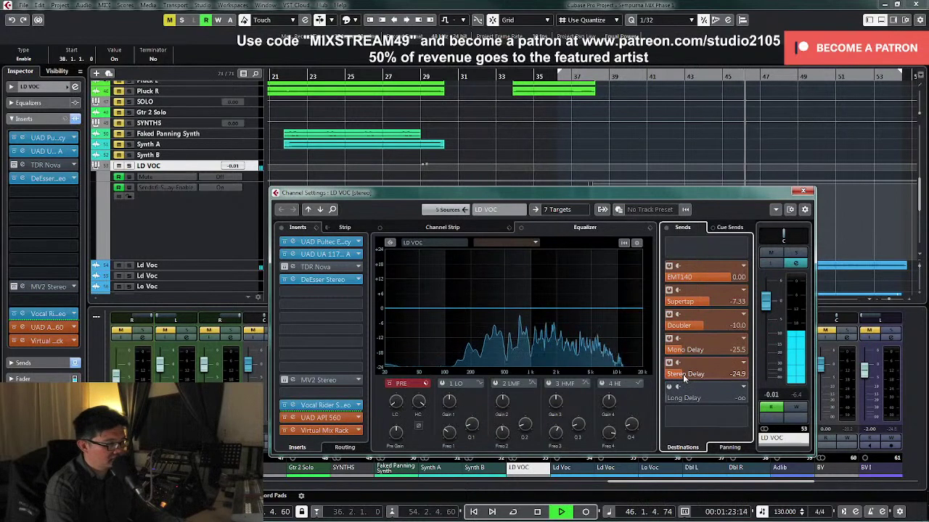
click(803, 190)
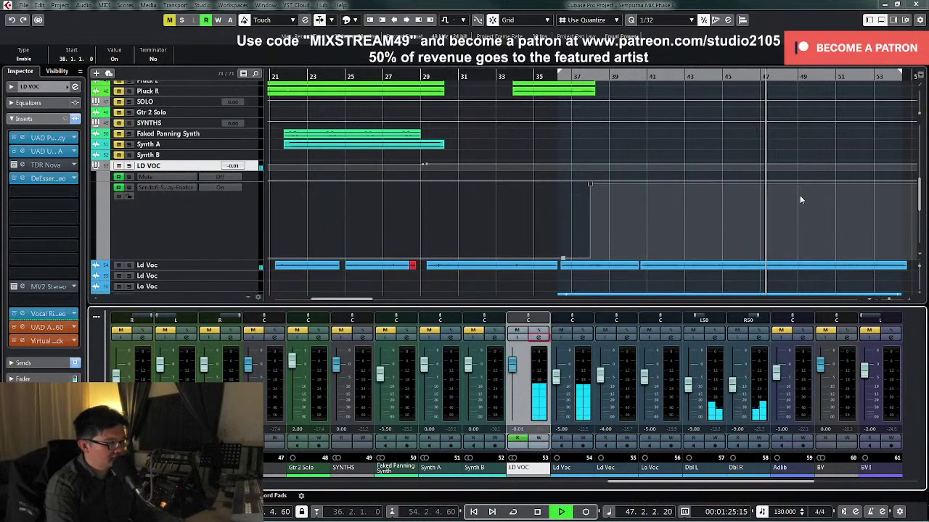
Step: Shrink LD VOC's Stereo Delay send-enable automation lane and set its Stereo Delay send level to -24.4
click(222, 230)
key(z)
key(z)
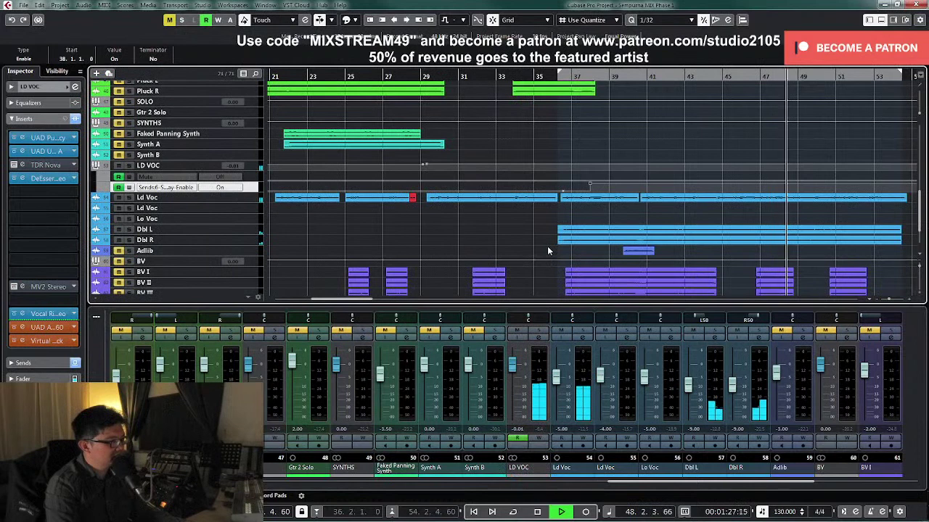
click(541, 338)
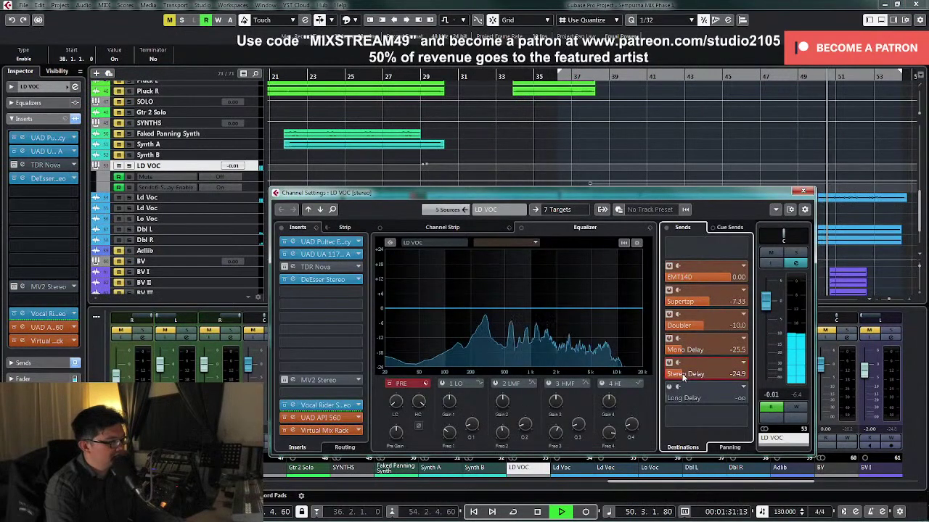
drag(682, 375, 684, 375)
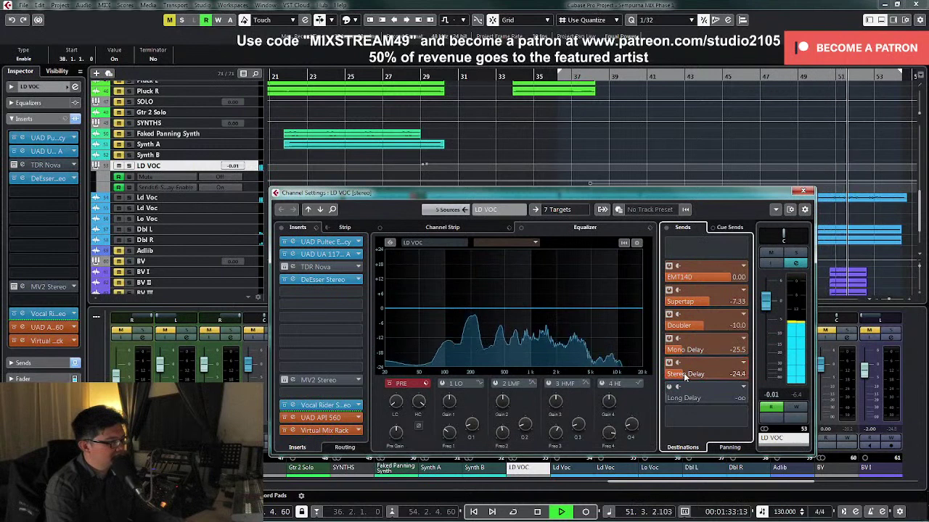
click(802, 191)
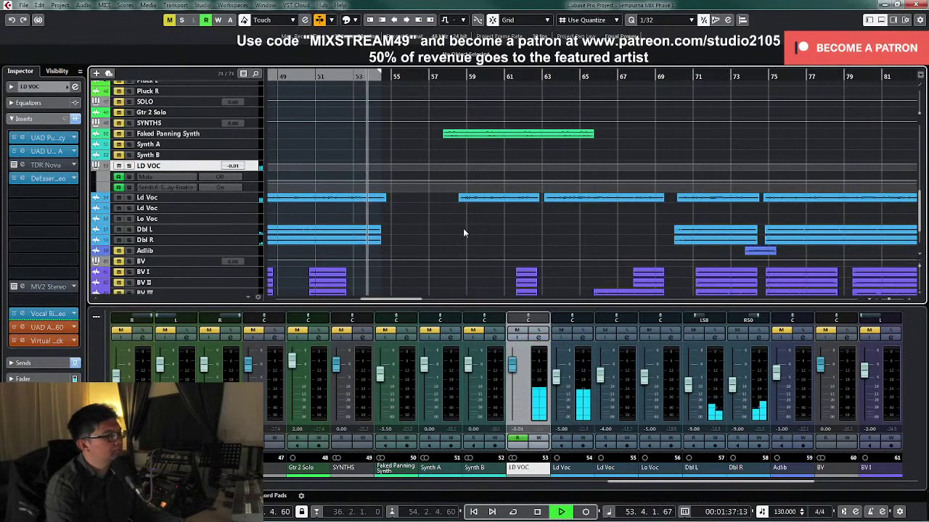
Step: Stop playback and enlarge LD VOC's Stereo Delay send-enable automation lane
click(247, 188)
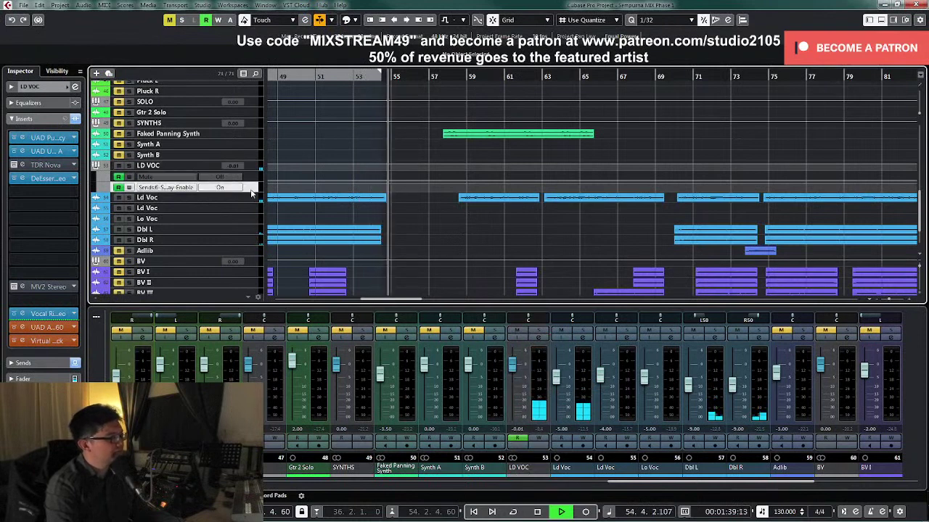
key(space)
drag(251, 193, 234, 245)
scroll(438, 227, down, 1)
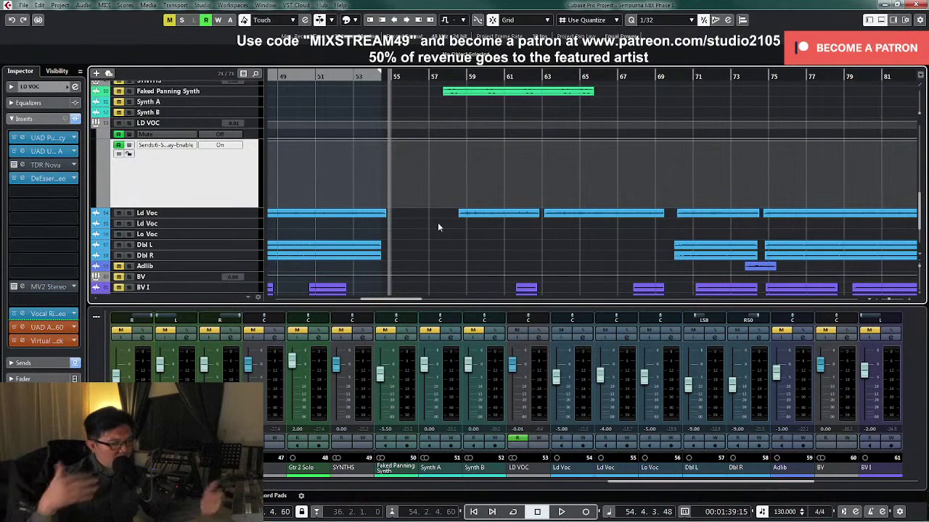
Step: Draw an Off point at about bar 55 in LD VOC's Stereo Delay send-enable automation with the Draw tool
right_click(415, 178)
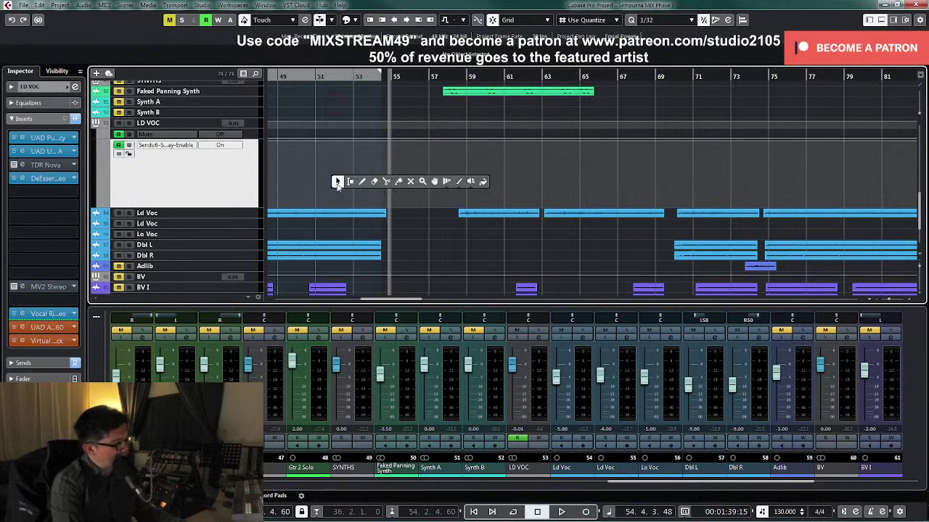
click(361, 182)
key(h)
key(h)
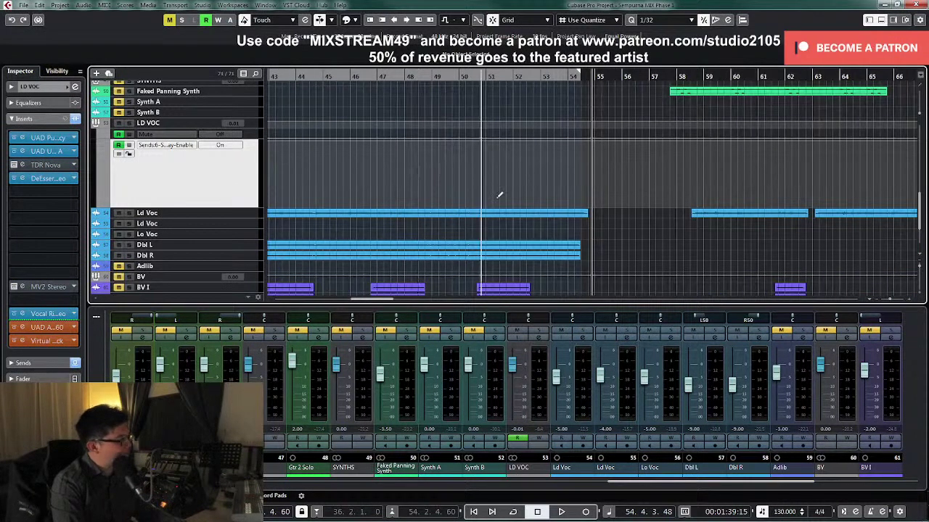
key(h)
key(h)
click(607, 194)
key(g)
key(1)
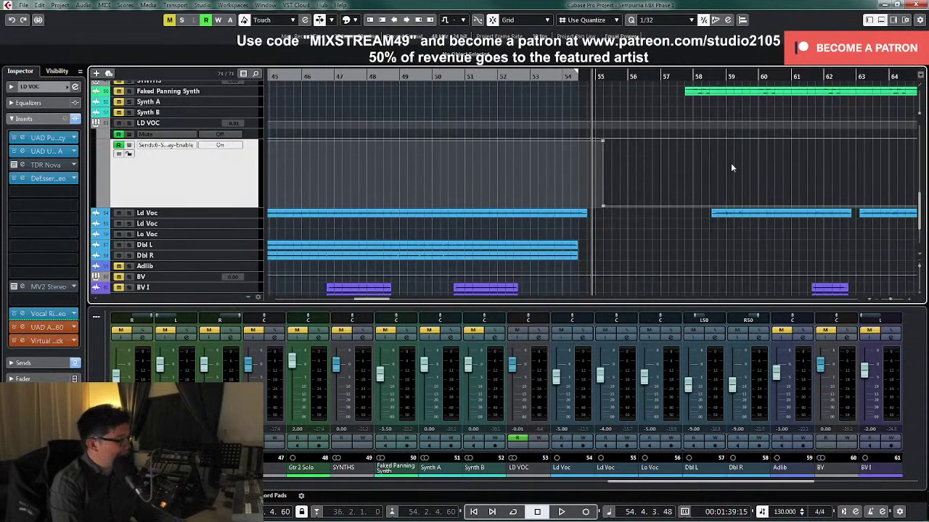
Step: Start playback from bar 69 and enlarge the first Ld Voc track so its waveform is readable
key(g)
key(g)
key(g)
click(639, 77)
key(h)
key(h)
key(h)
key(h)
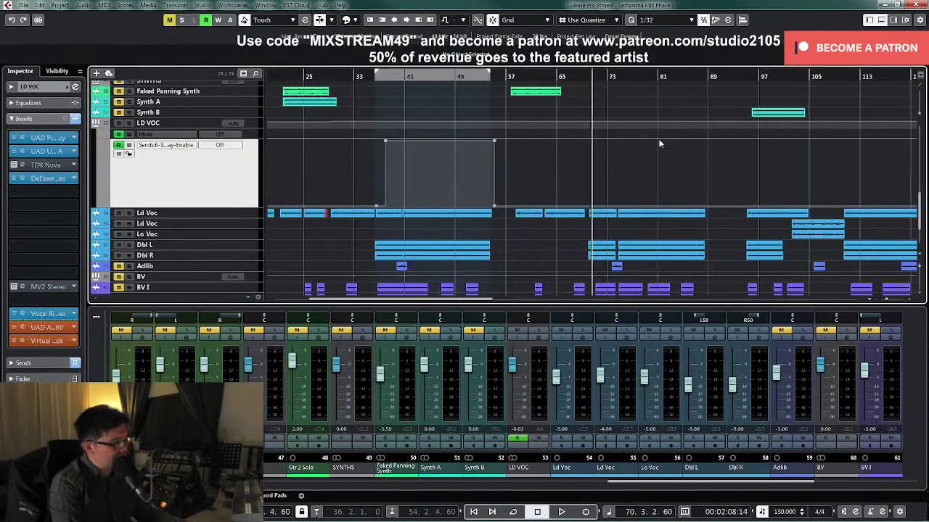
click(553, 77)
scroll(615, 180, down, 3)
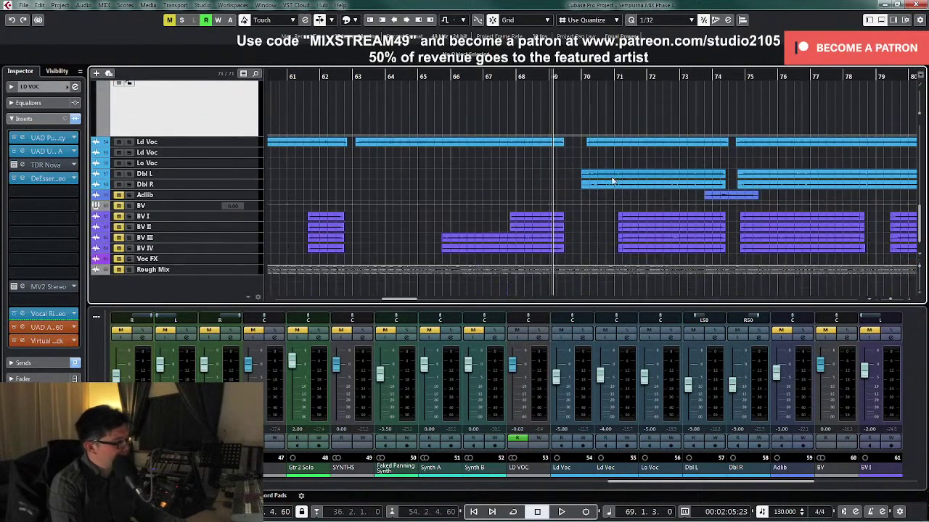
scroll(616, 178, up, 2)
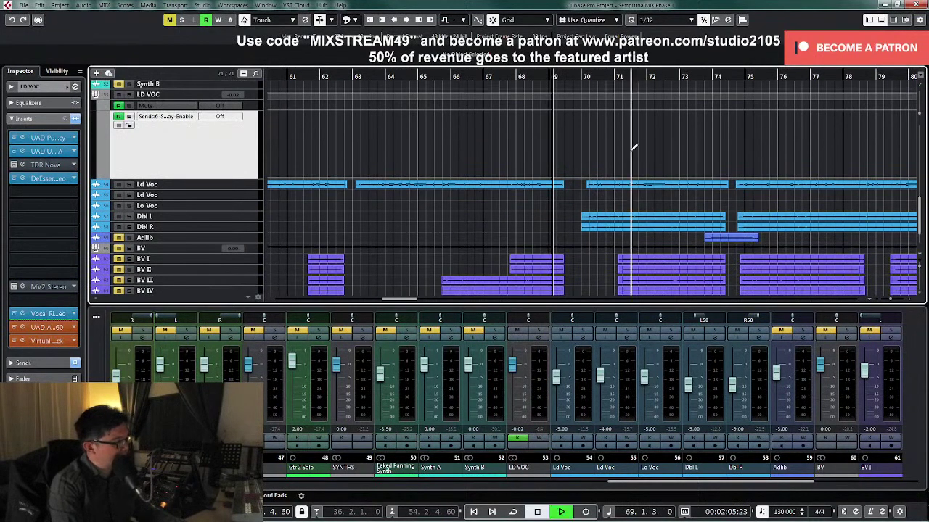
key(h)
key(h)
key(h)
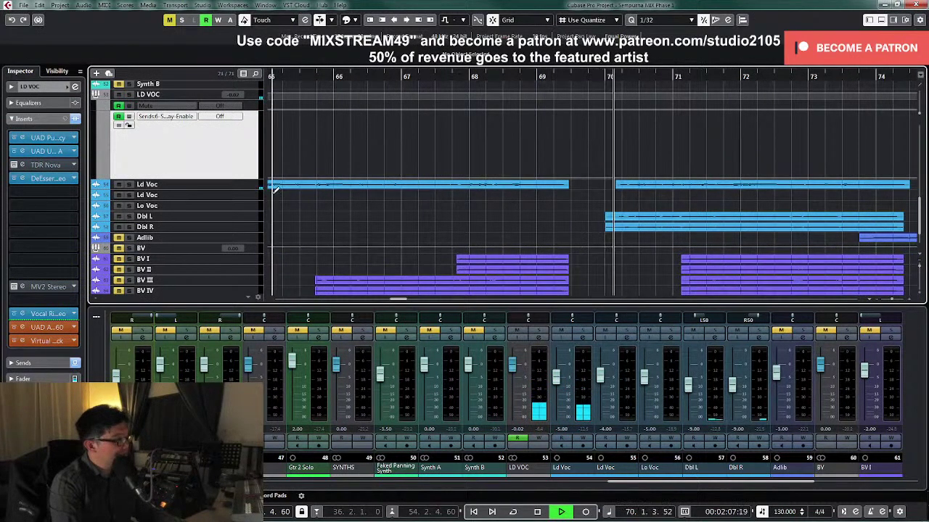
click(251, 186)
key(z)
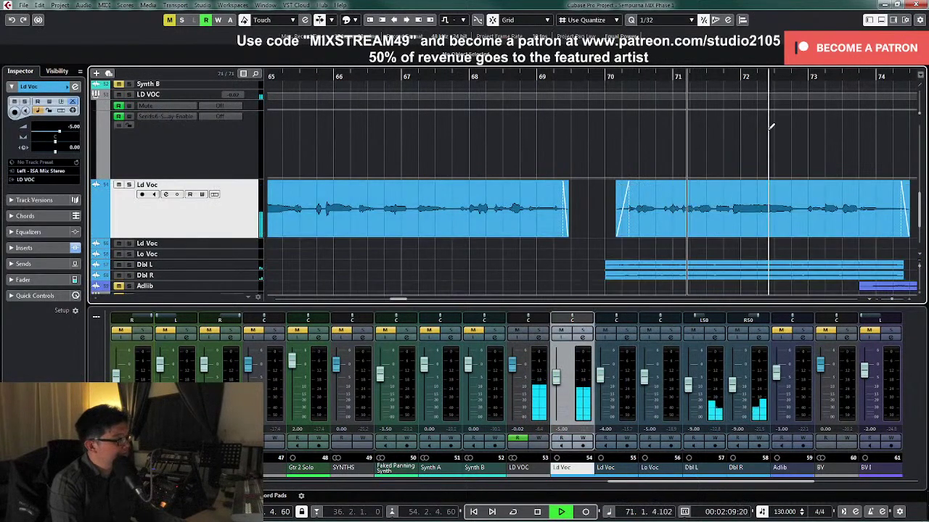
Step: Draw an On point in LD VOC's Stereo Delay send-enable automation and place it at 72.1.1.0
click(735, 118)
drag(736, 116, 740, 116)
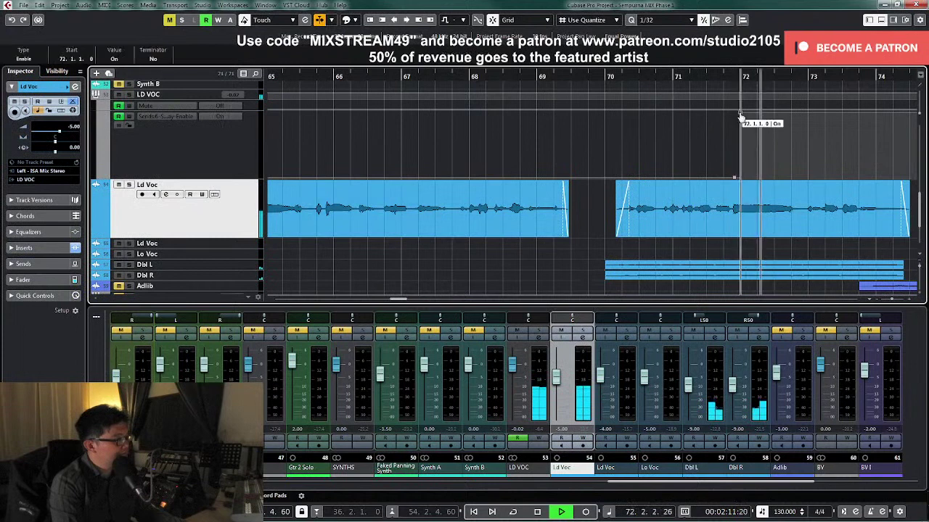
key(space)
Step: Draw an Off point at about bar 88 in LD VOC's Stereo Delay send-enable automation, just after the lead vocal clip ends
key(g)
key(g)
key(g)
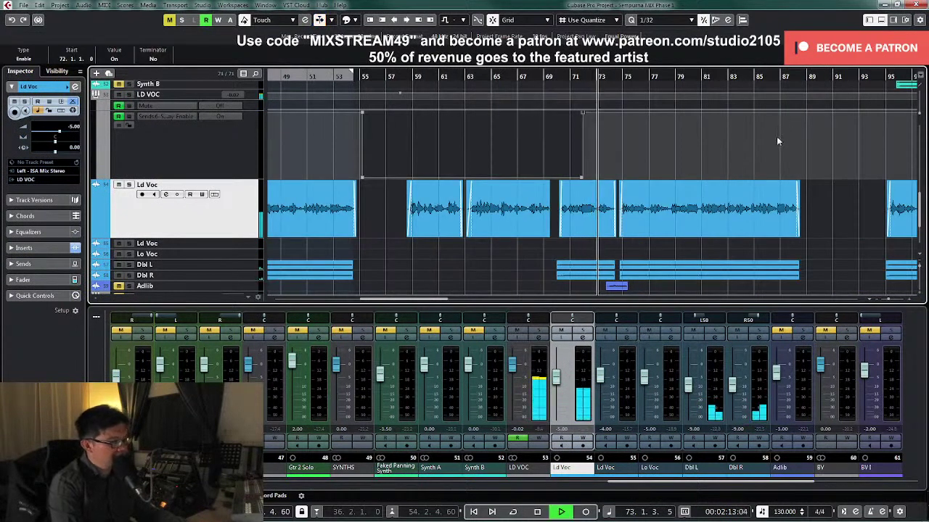
right_click(770, 166)
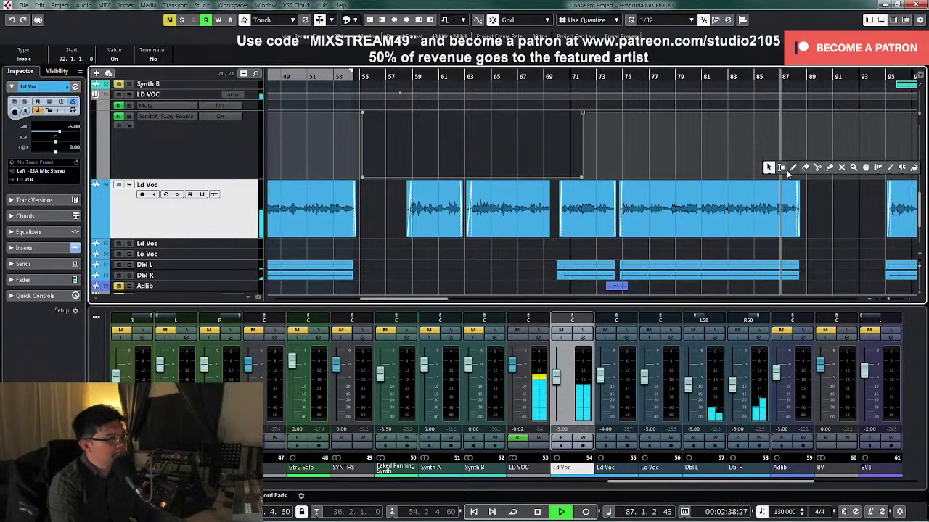
click(793, 168)
click(804, 175)
right_click(806, 174)
click(804, 173)
key(g)
key(g)
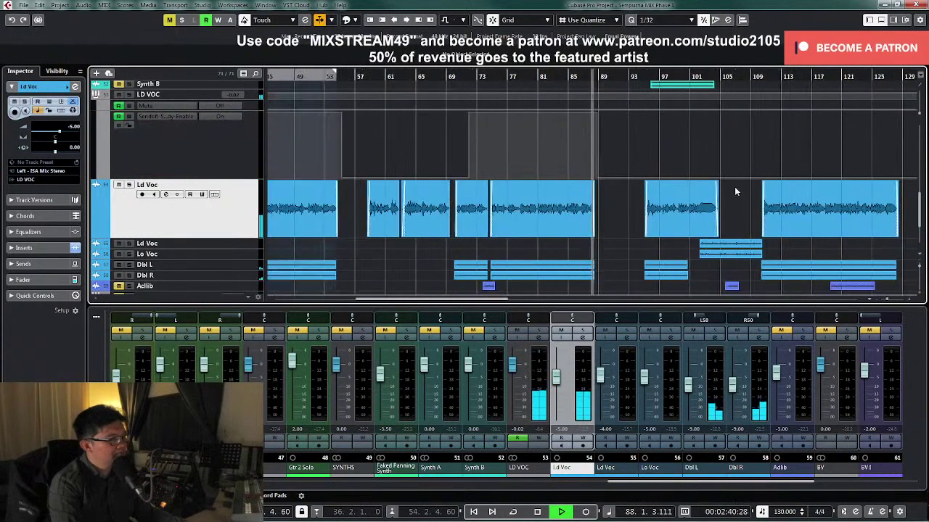
Step: Check the vocal clips that follow and delete the Off point at about bar 88 from the send-enable automation
key(g)
key(g)
key(h)
key(h)
key(h)
scroll(689, 140, down, 2)
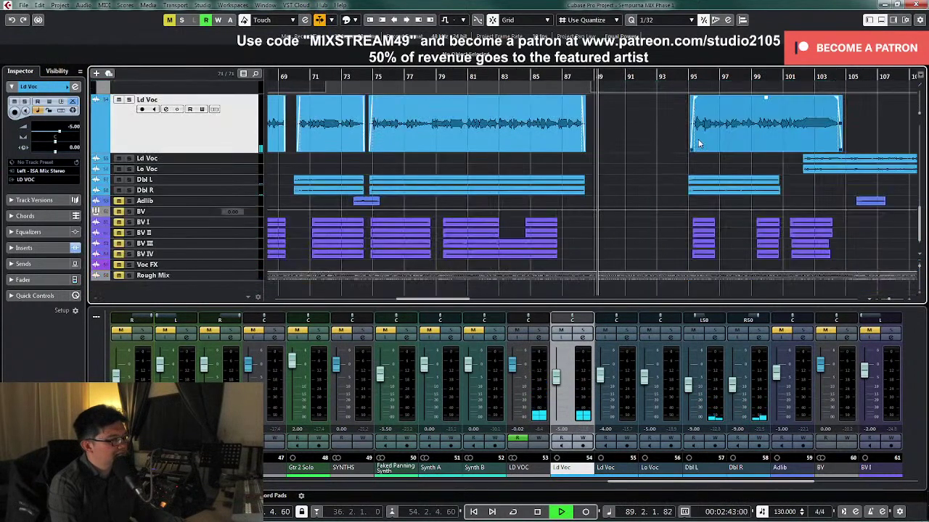
scroll(700, 145, up, 3)
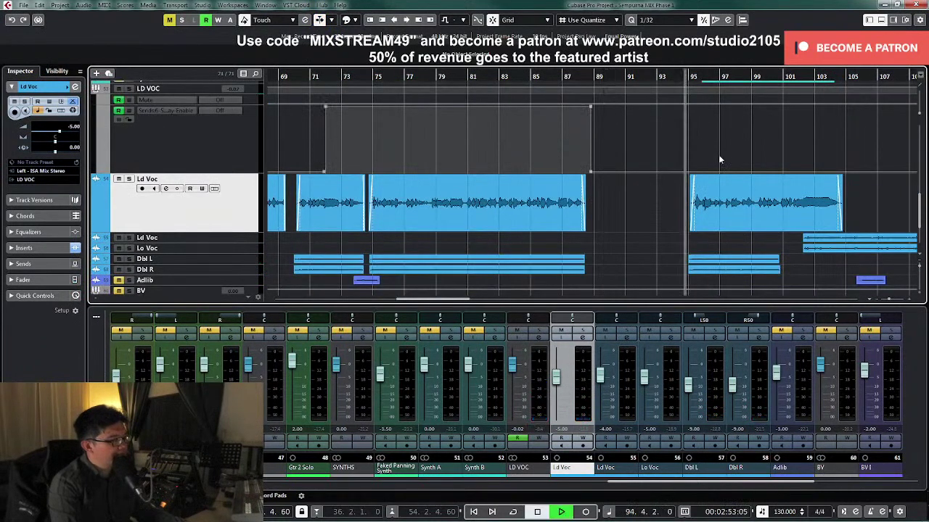
key(g)
key(g)
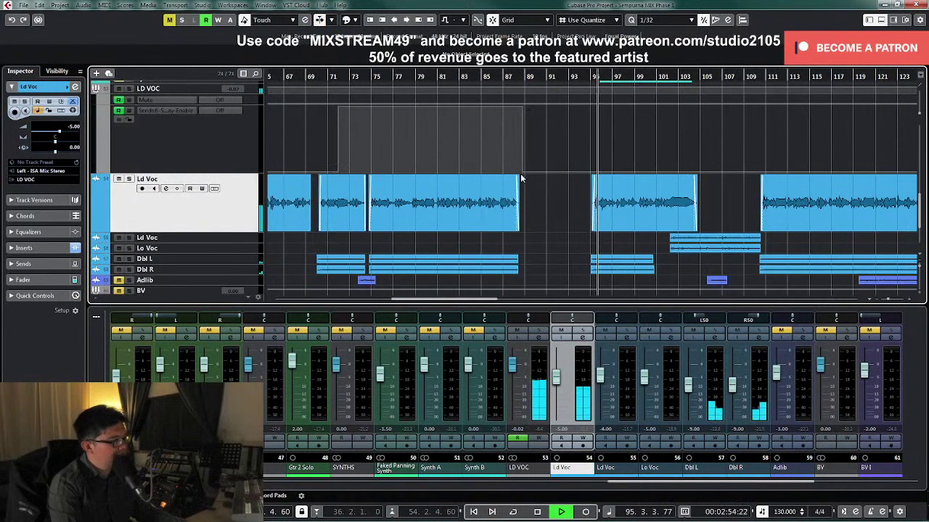
click(522, 173)
key(Delete)
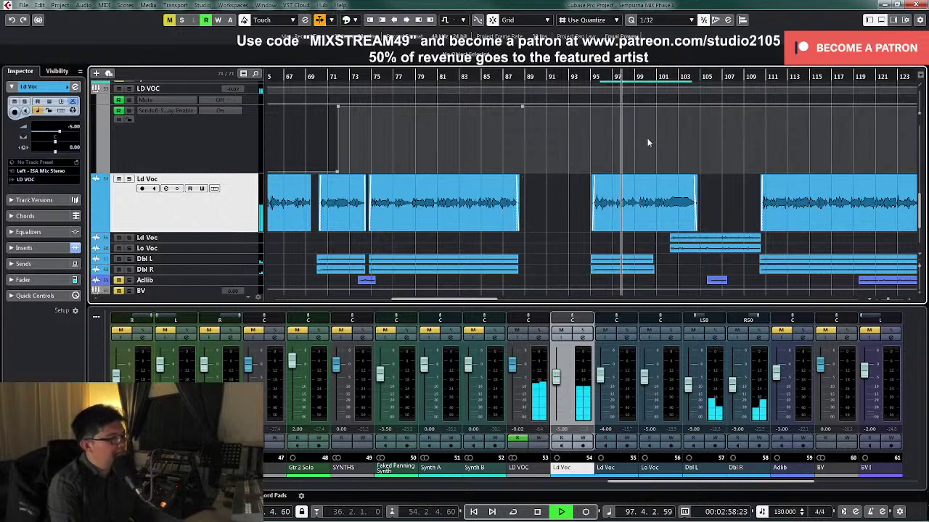
Step: Listen to the lead vocal clip between bars 95 and 104, pausing playback briefly near bar 98
key(h)
key(h)
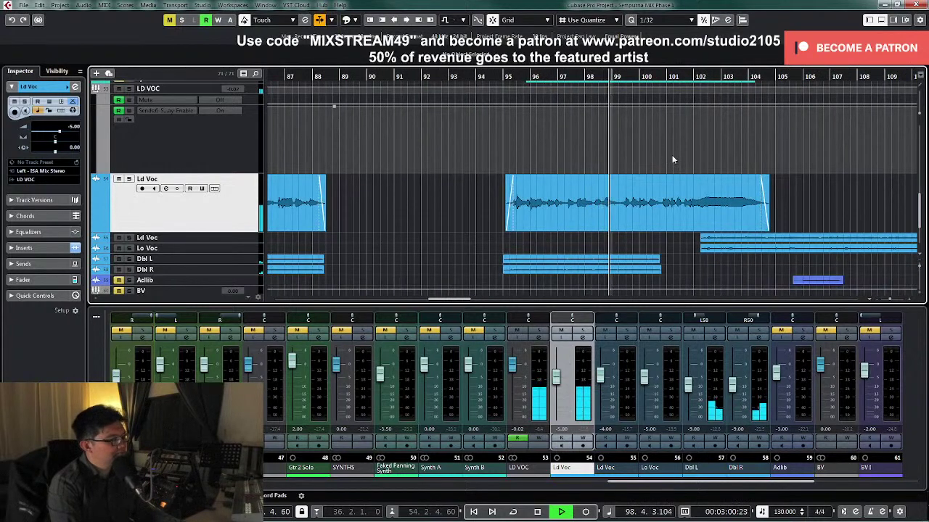
key(space)
click(650, 210)
click(678, 154)
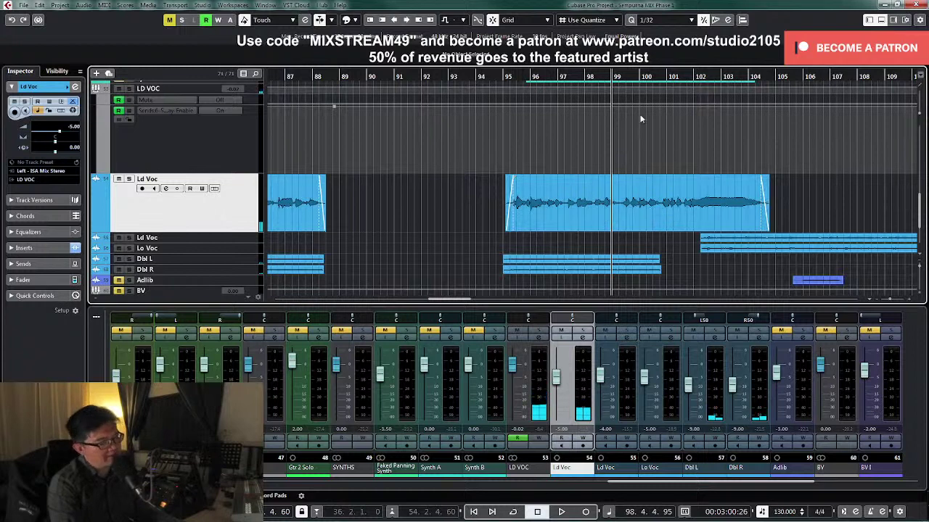
key(space)
Step: Draw an Off point at 104.1.1.0 in LD VOC's Stereo Delay send-enable automation
right_click(673, 138)
click(665, 143)
key(g)
key(h)
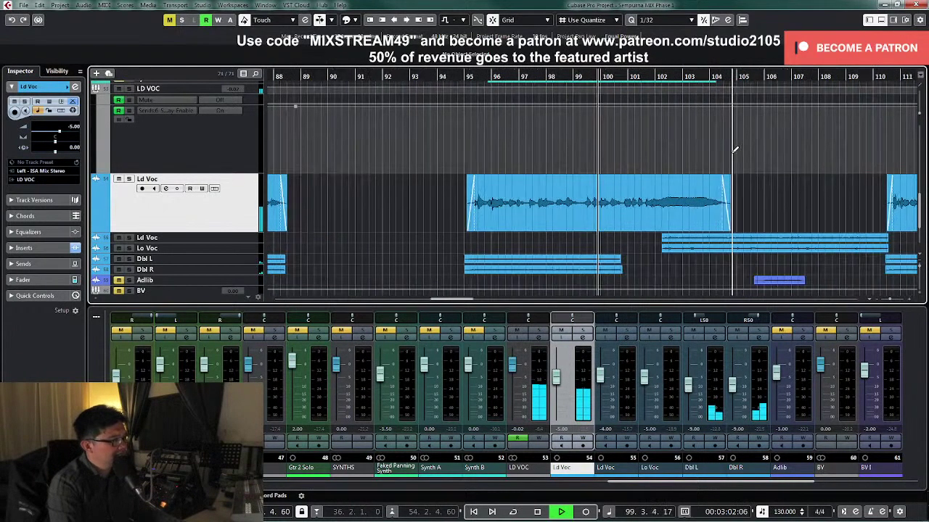
key(g)
key(g)
key(g)
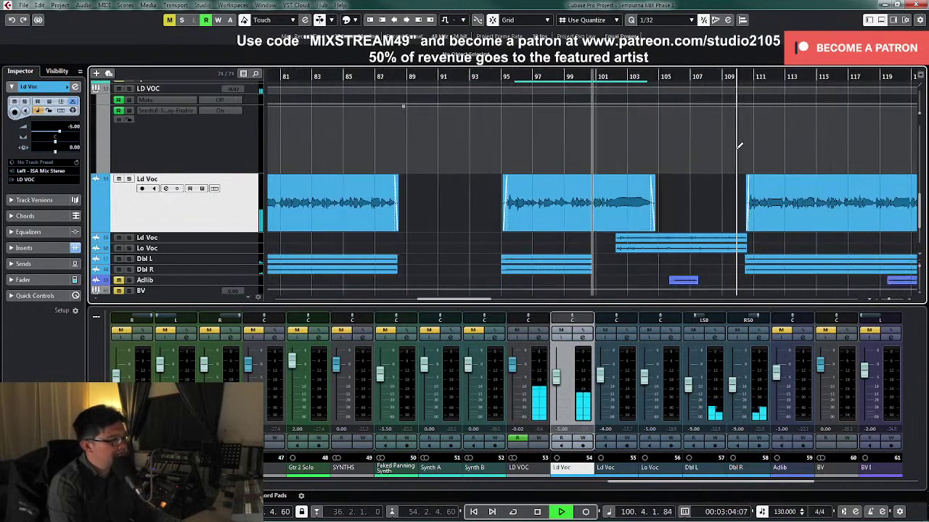
key(h)
key(h)
key(h)
key(h)
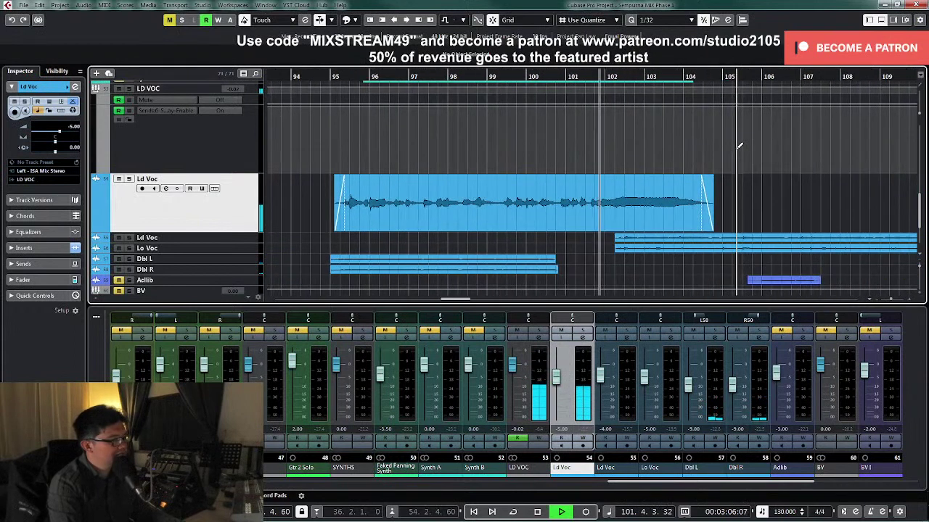
key(h)
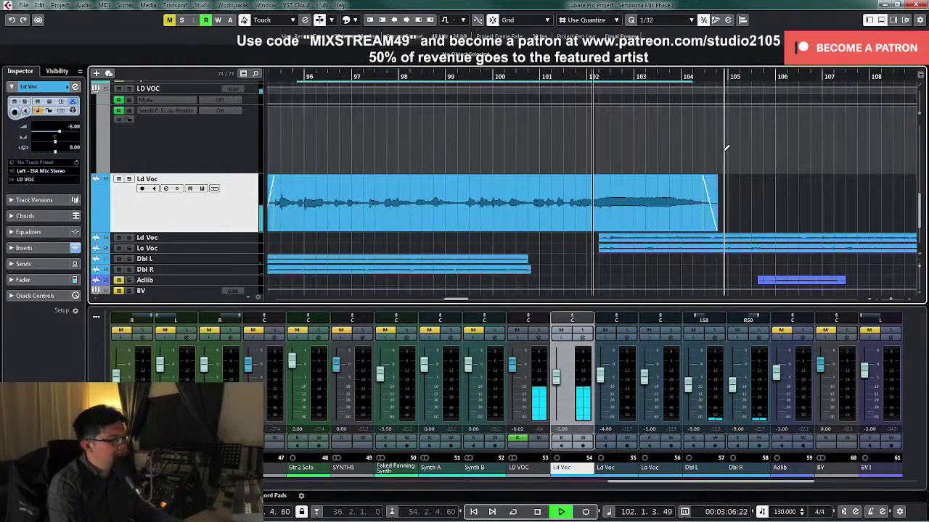
click(680, 159)
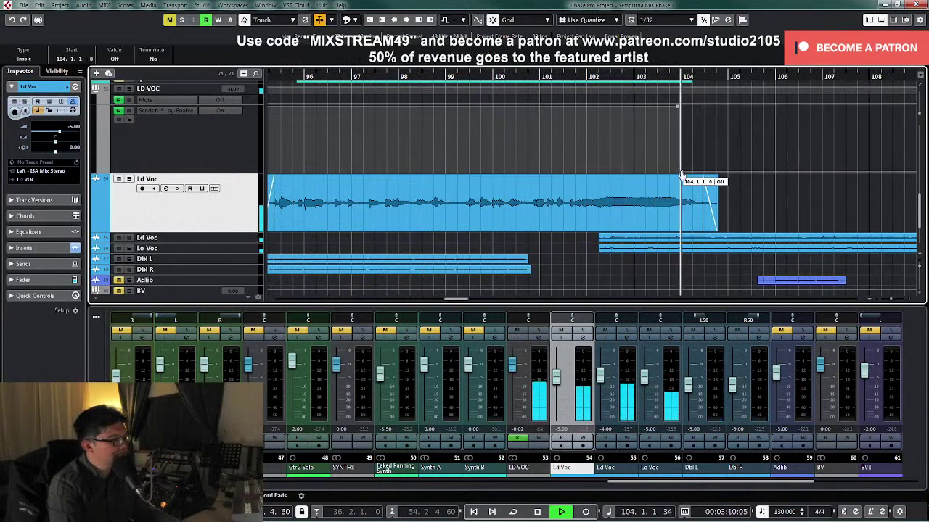
Step: Delete the Off point at 104.1.1.0 from the send-enable automation and stop playback near bar 110
key(g)
key(g)
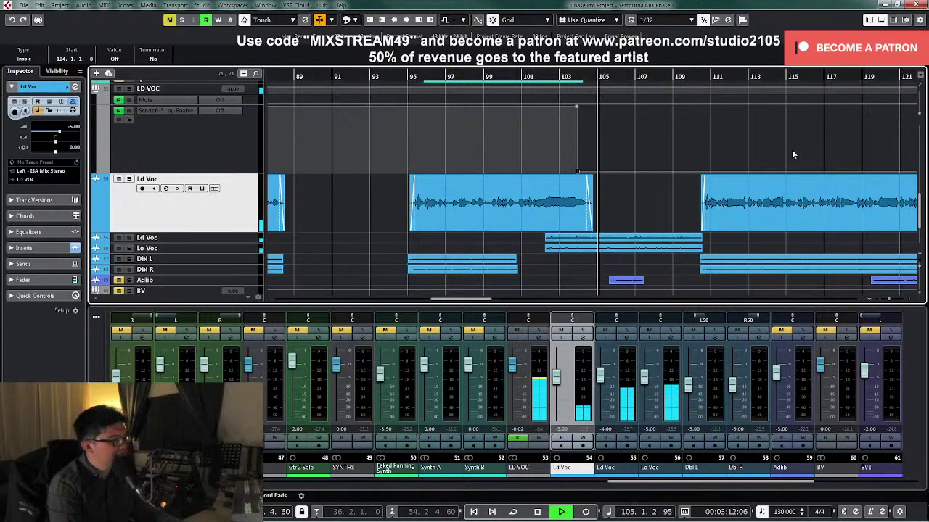
key(g)
key(g)
key(g)
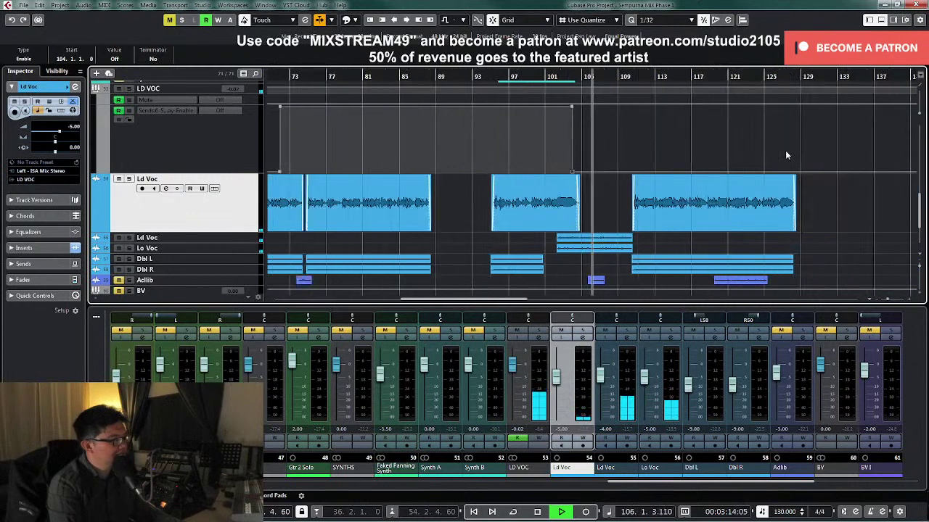
click(573, 176)
key(Delete)
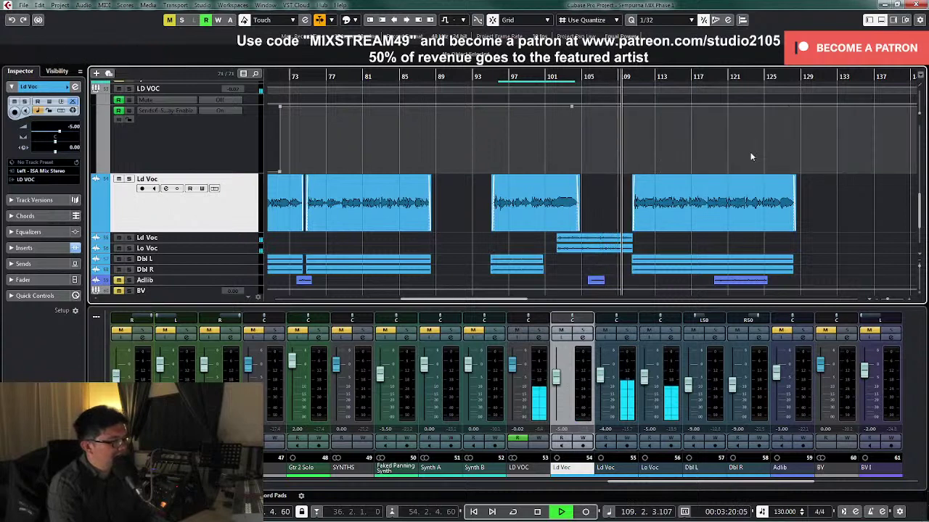
key(space)
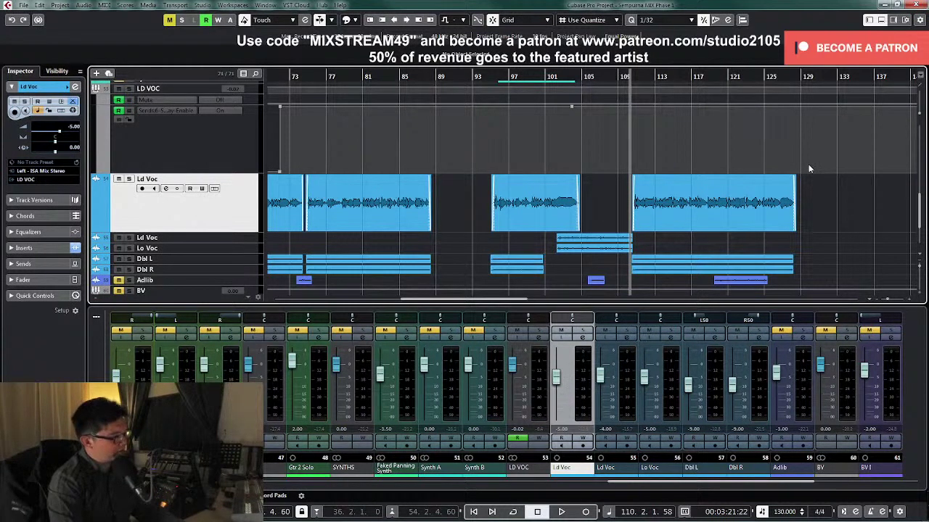
Step: Select both Ld Voc tracks and increase their height together so their waveforms are readable
key(g)
key(g)
click(247, 240)
ctrl+click(248, 240)
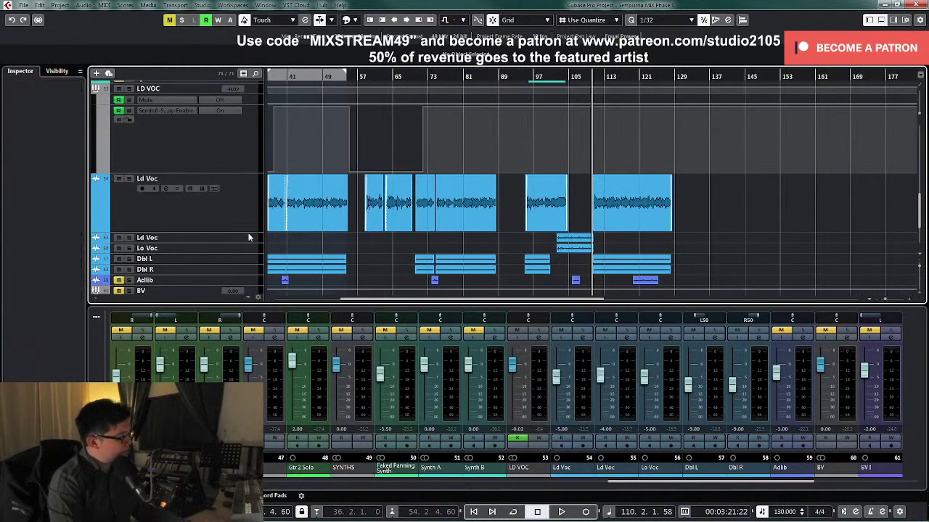
ctrl+click(249, 229)
ctrl+click(249, 238)
drag(249, 232, 248, 270)
scroll(248, 268, down, 3)
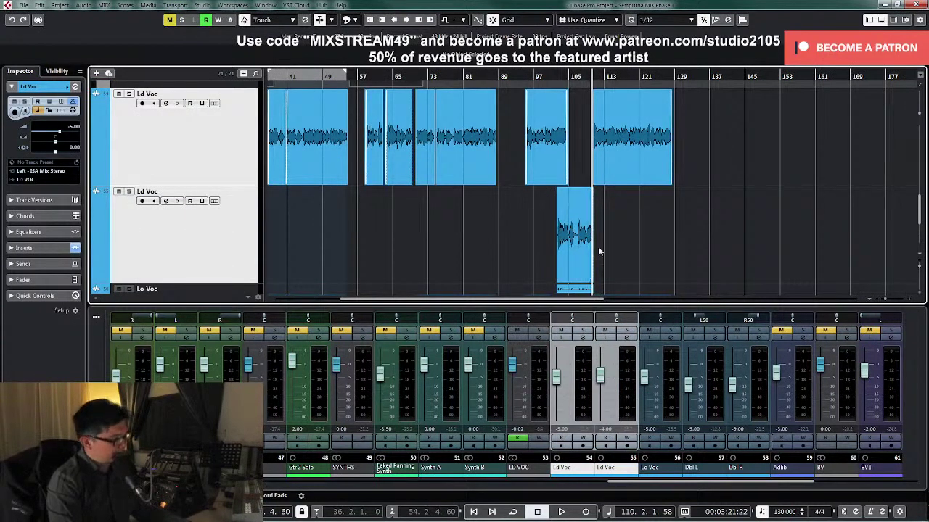
Step: Magnify the waveforms and remove the fade-in from the first Ld Voc track's clip starting at 110.3.1.0
key(h)
key(h)
key(h)
key(h)
key(h)
key(h)
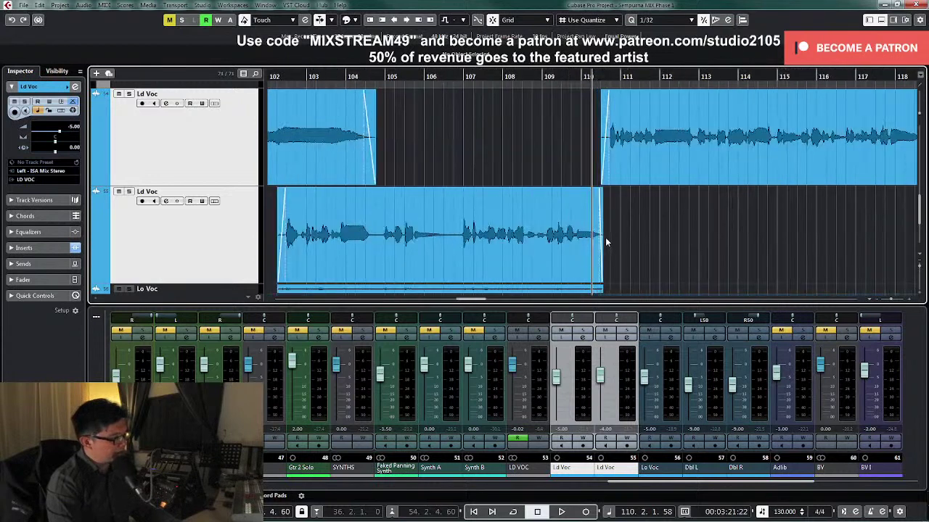
click(678, 172)
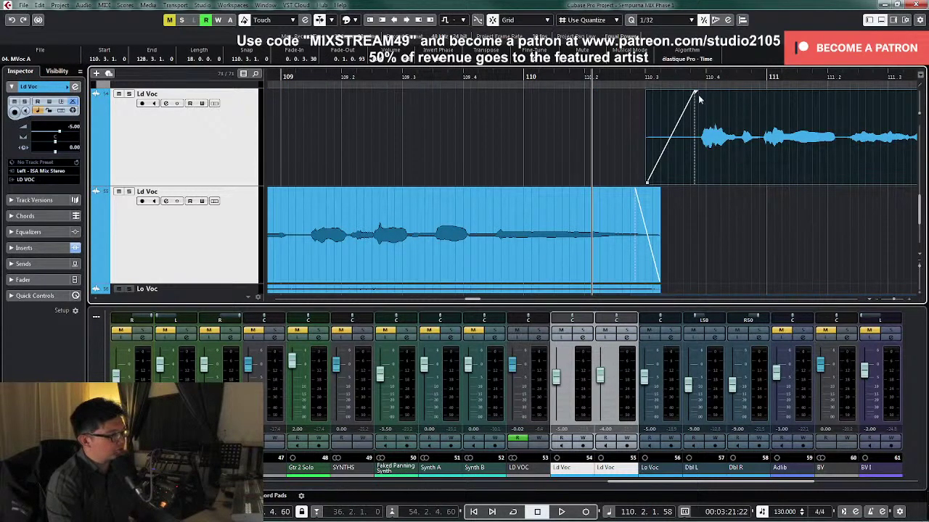
drag(918, 113, 919, 104)
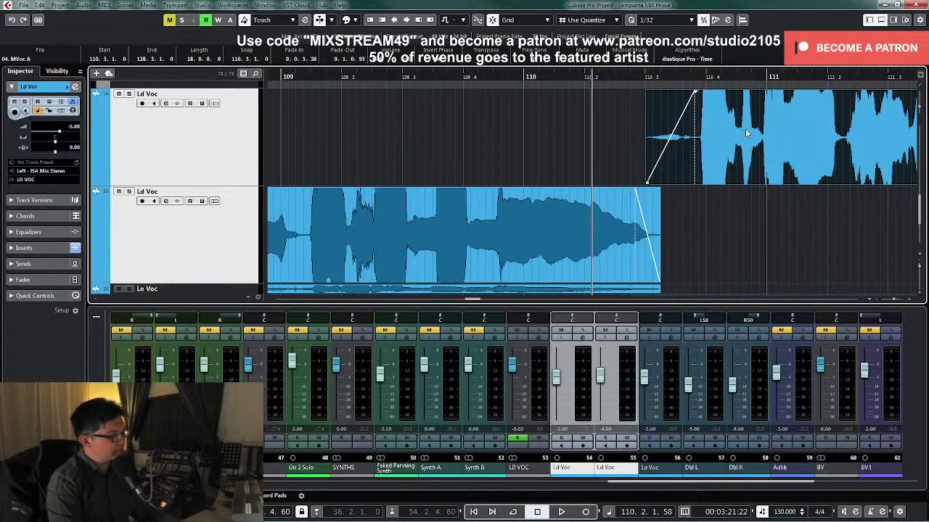
drag(694, 93, 625, 95)
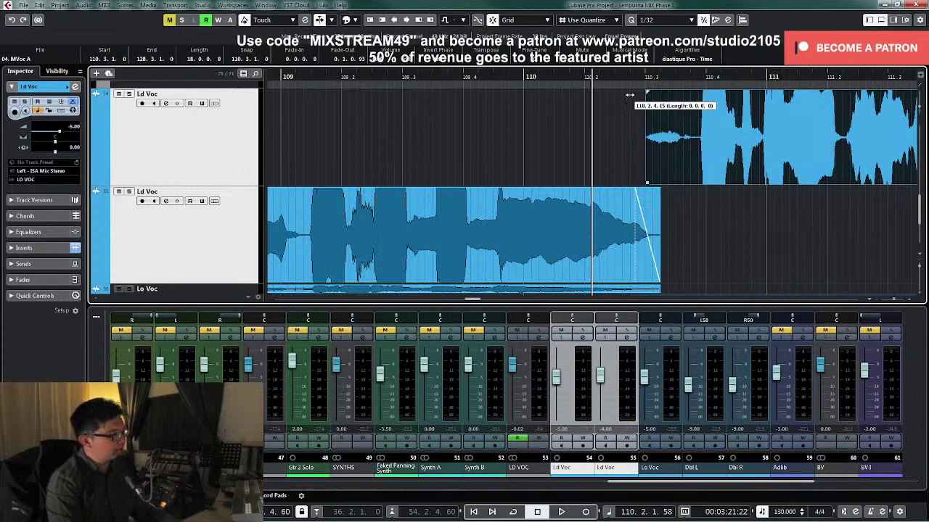
Step: Move the clip at 110.3.1.0 down to the second Ld Voc track and crossfade it with the preceding clip
key(g)
key(g)
key(g)
key(g)
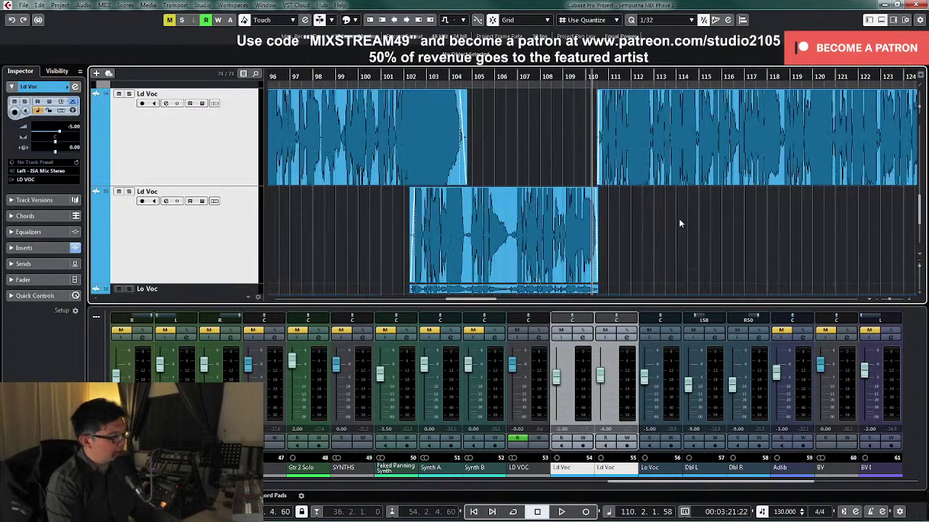
key(g)
key(g)
drag(663, 166, 675, 241)
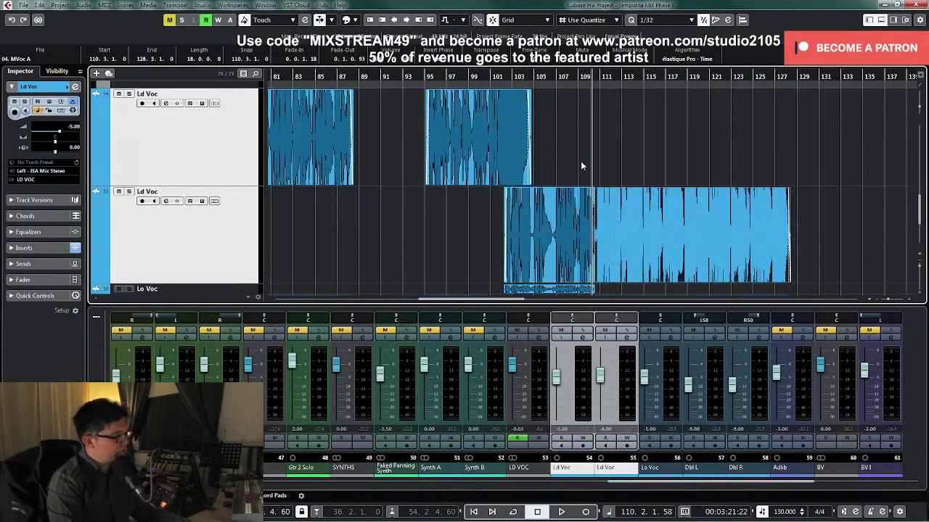
drag(575, 154, 616, 251)
key(x)
click(632, 136)
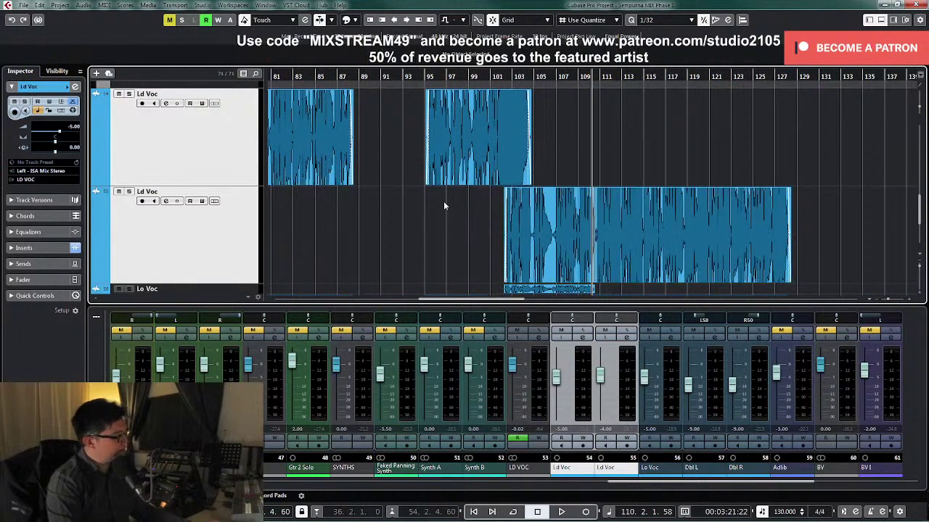
Step: Set the second Ld Voc channel's level to -5.00 to match the first and play from about bar 98
drag(573, 469, 614, 471)
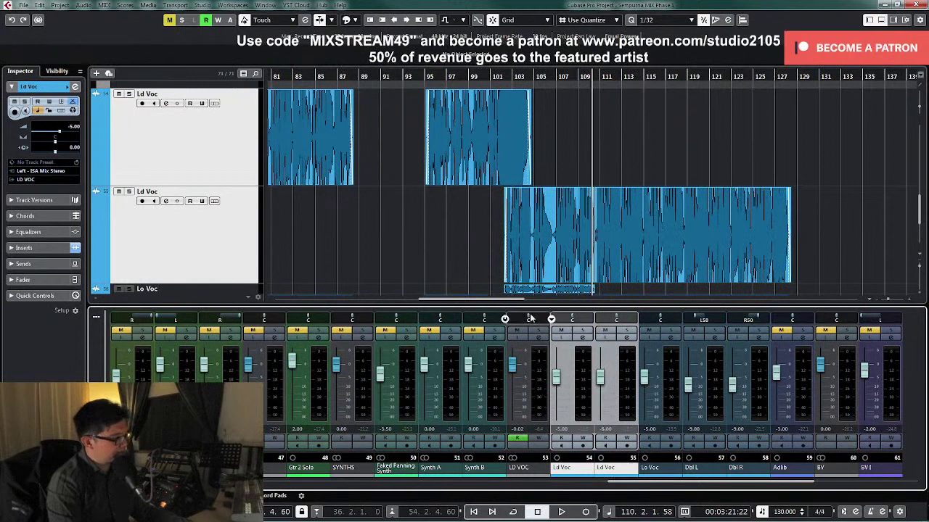
click(463, 75)
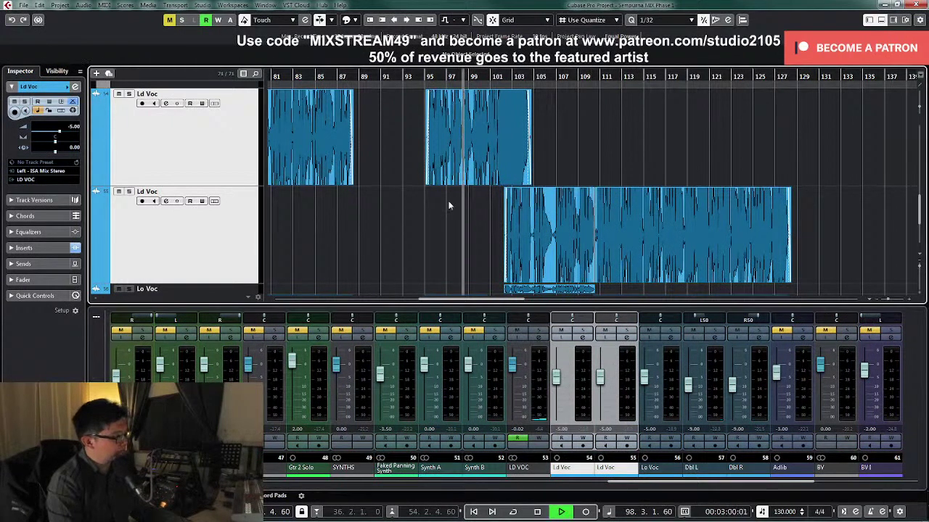
scroll(471, 217, down, 2)
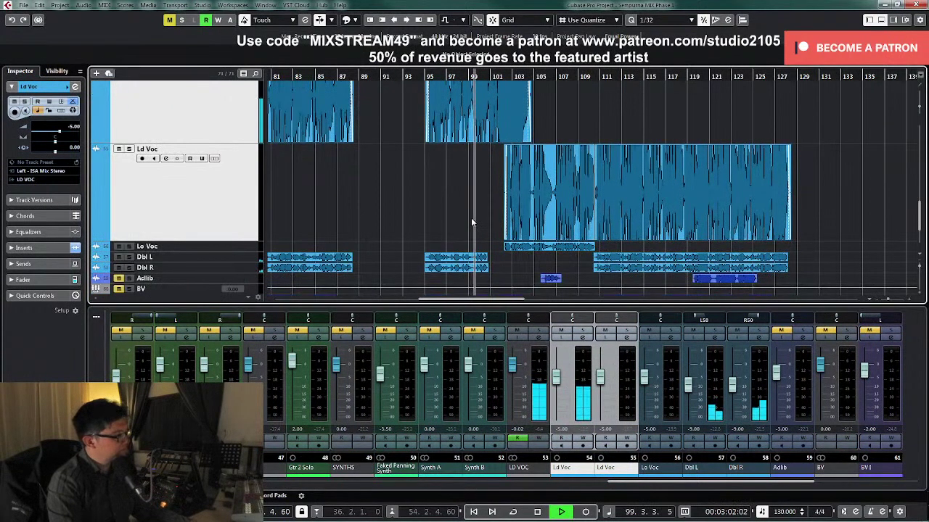
Step: Show the full song length and resize both Ld Voc tracks to a medium height
key(shift+f)
scroll(472, 222, up, 4)
key(z)
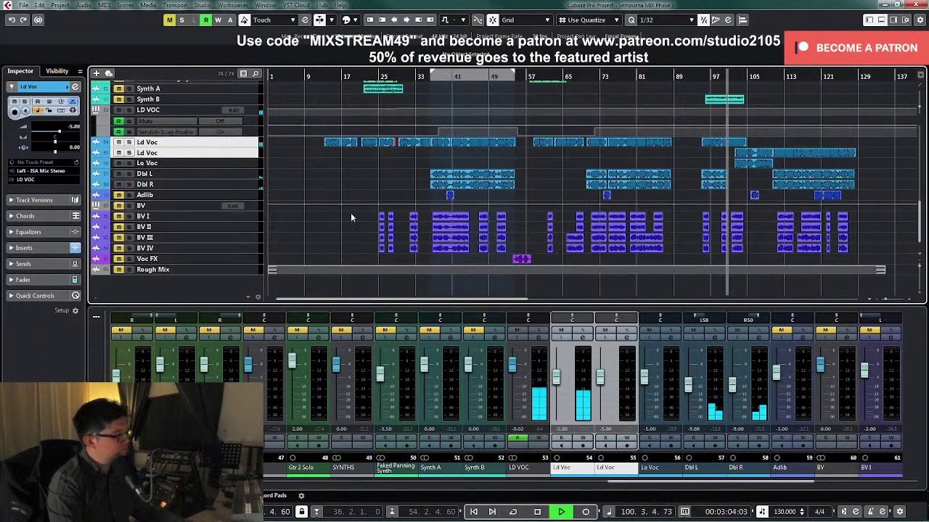
click(251, 149)
drag(253, 148, 252, 186)
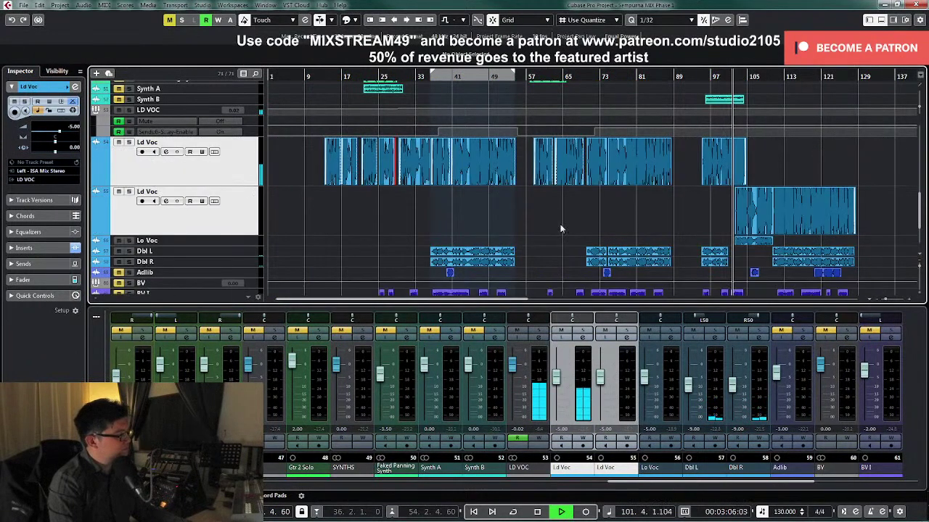
Step: Pull the Lo Voc channel's level all the way down during playback and stop the transport
scroll(721, 185, down, 3)
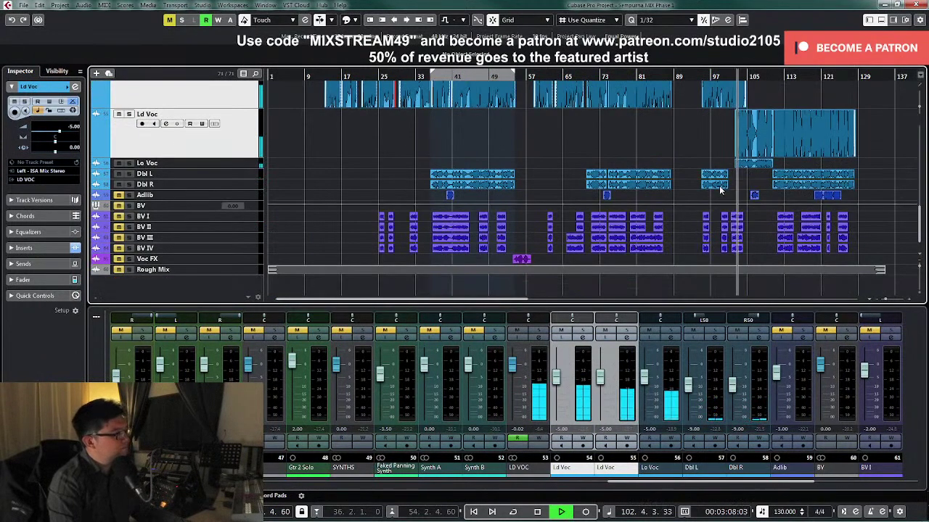
drag(643, 377, 645, 419)
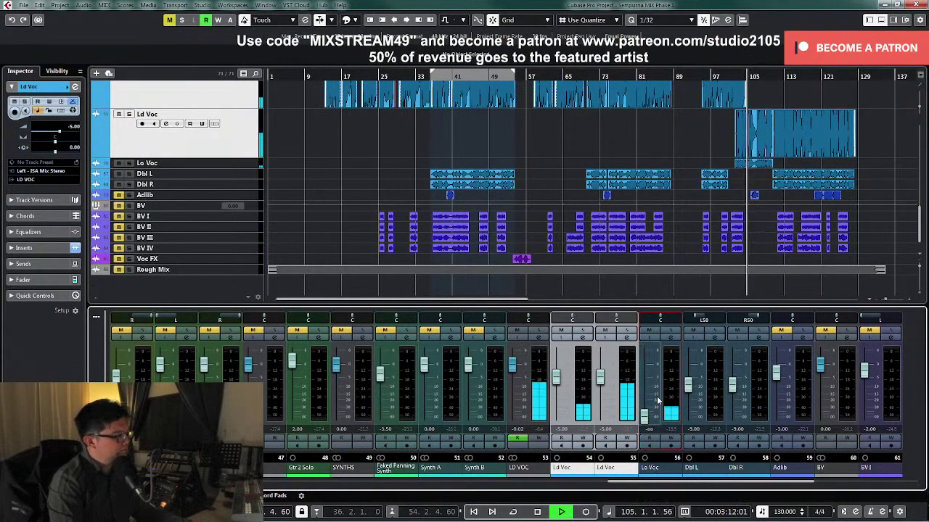
key(space)
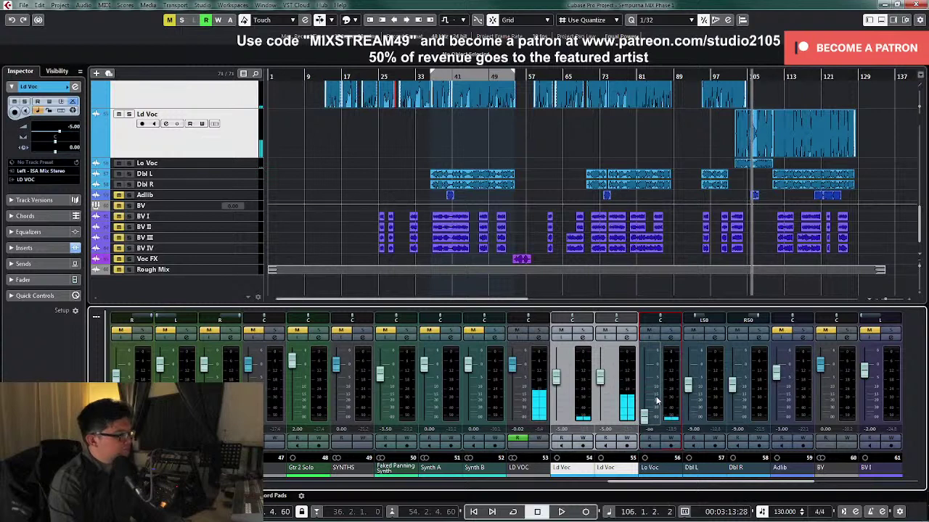
Step: Load the insert chain preset MIX VCC-VTM4KG Voc PARA on the Lo Voc channel and solo it
click(672, 339)
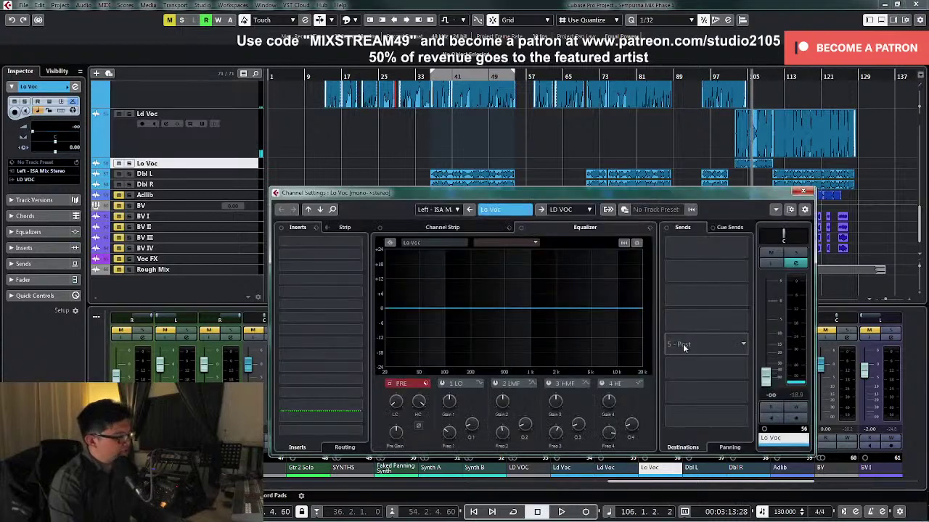
click(327, 227)
click(341, 240)
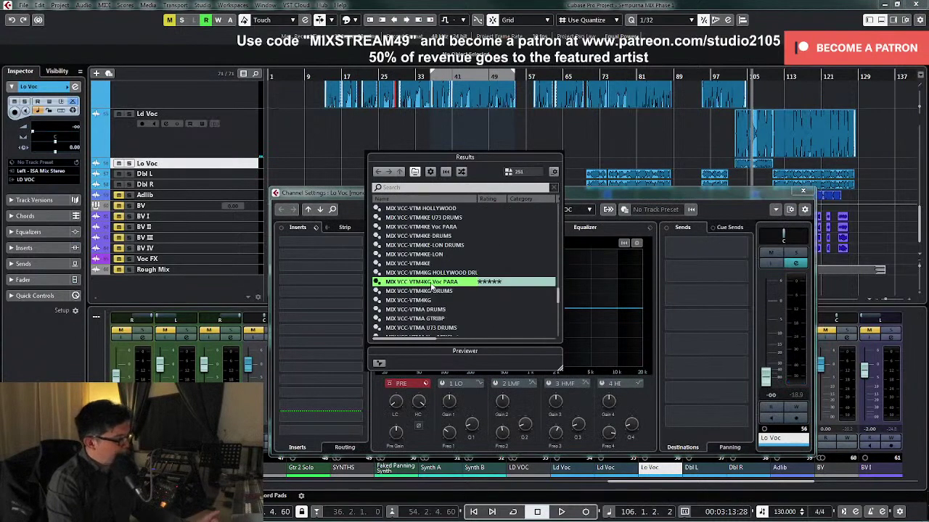
double_click(431, 283)
click(796, 253)
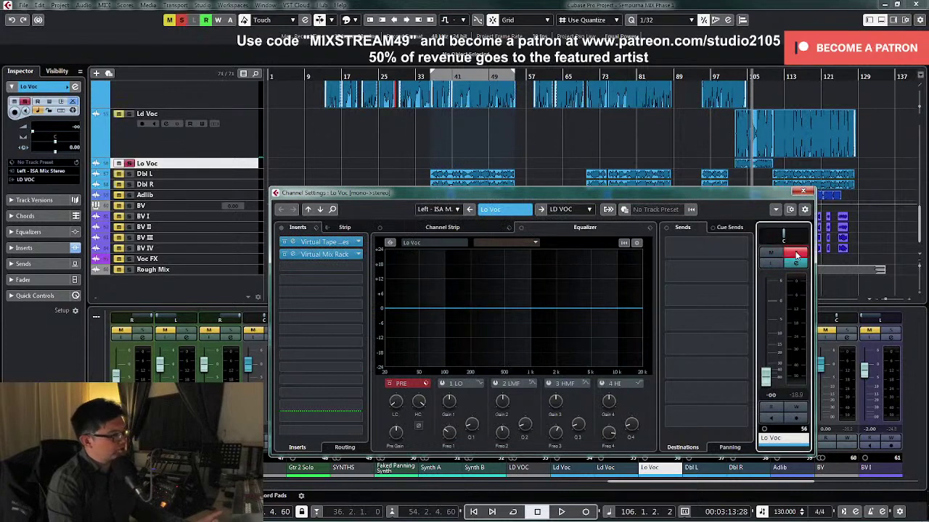
Step: Add a low-cut filter to Lo Voc and raise its level to -19.9 for soloed playback
drag(393, 408, 400, 390)
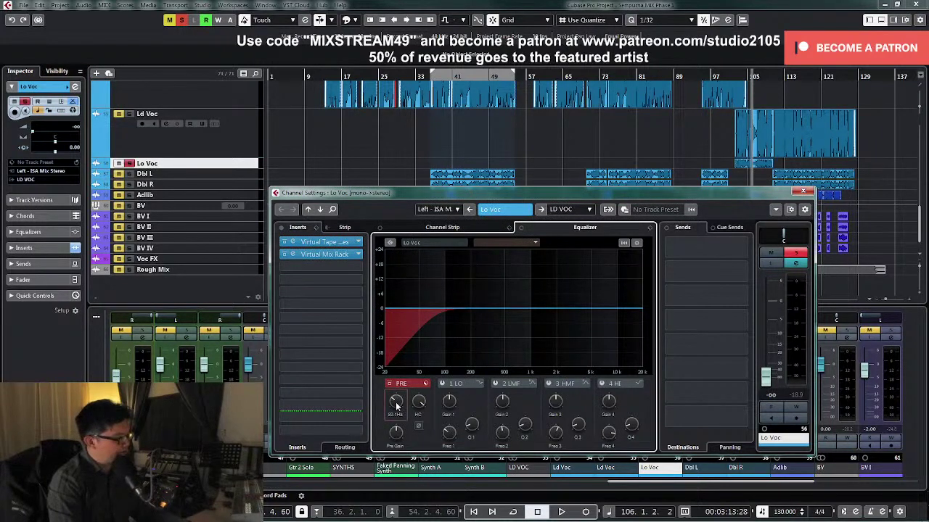
drag(765, 377, 768, 354)
key(space)
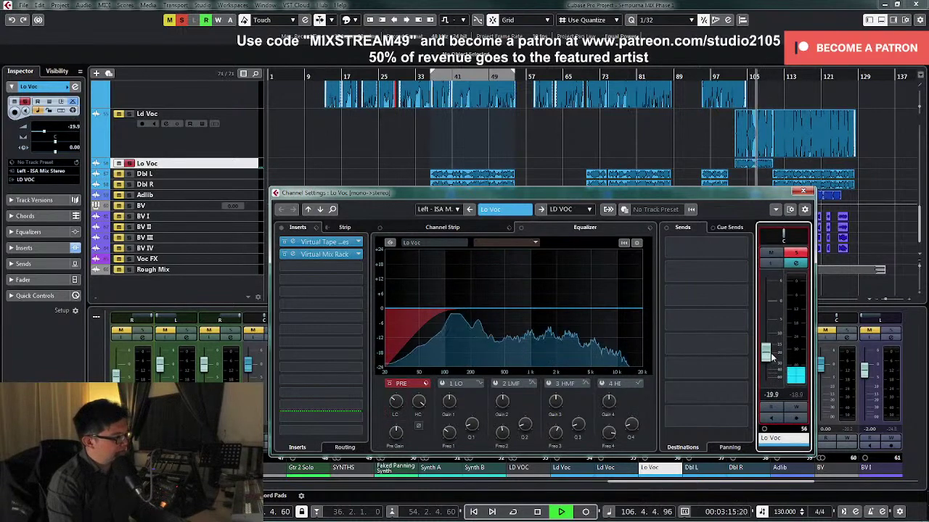
Step: Add a high-cut filter to Lo Voc to roll off its top end while it plays soloed
click(395, 400)
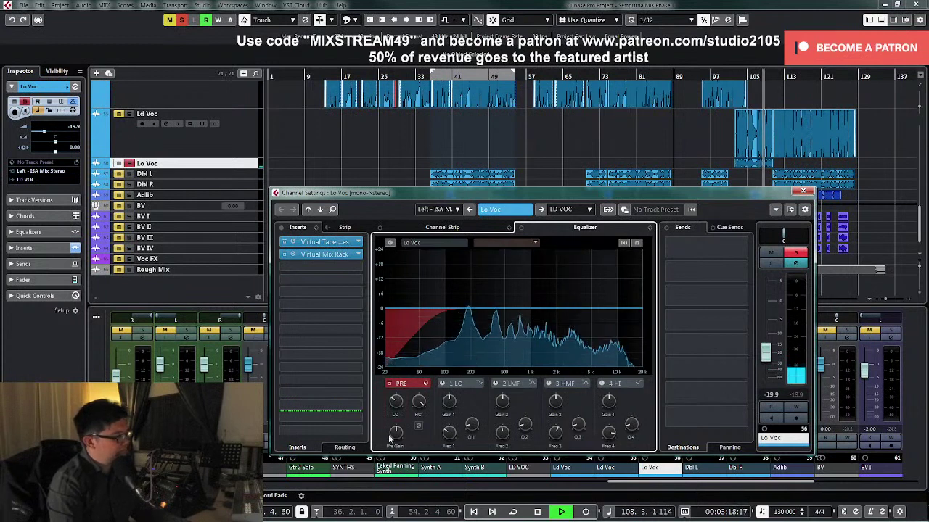
mouse_move(421, 406)
drag(421, 404, 418, 426)
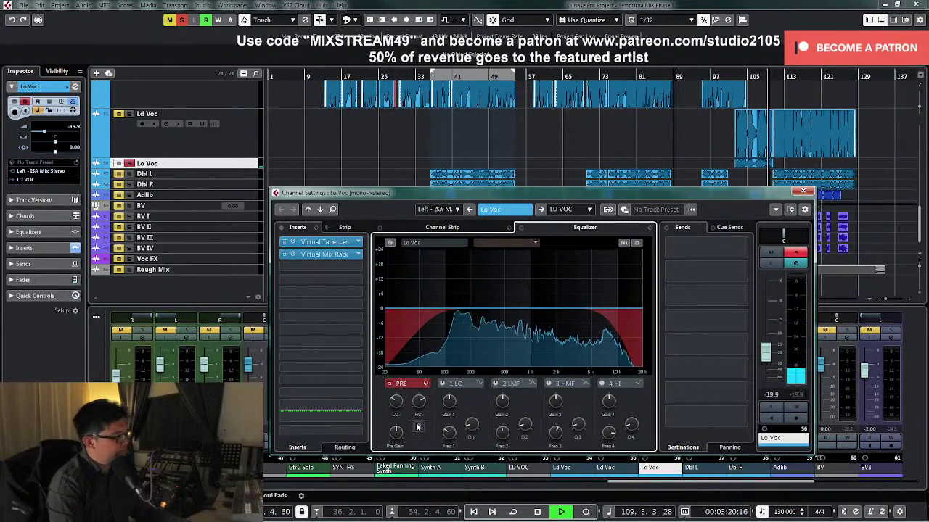
Step: Select the Lo Voc clip and loop playback over its length
key(Escape)
click(741, 166)
key(shift+g)
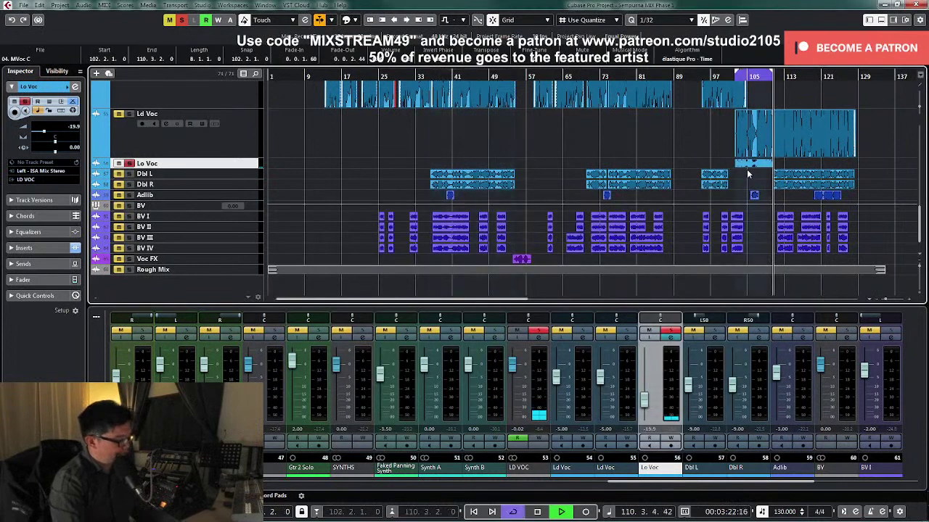
Step: Sweep Lo Voc's low-mid EQ band with a narrow boost, then set it to a narrow cut of about 6 dB just below 1 kHz
click(670, 339)
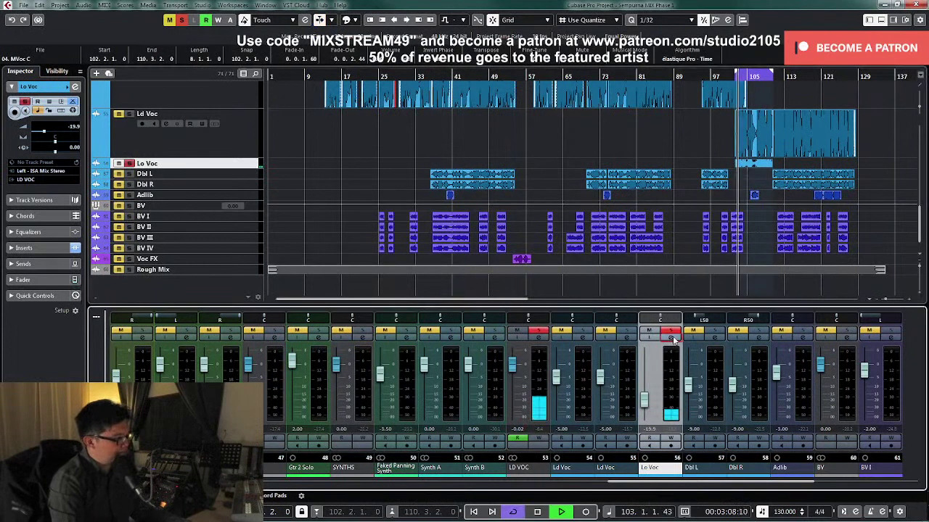
click(671, 339)
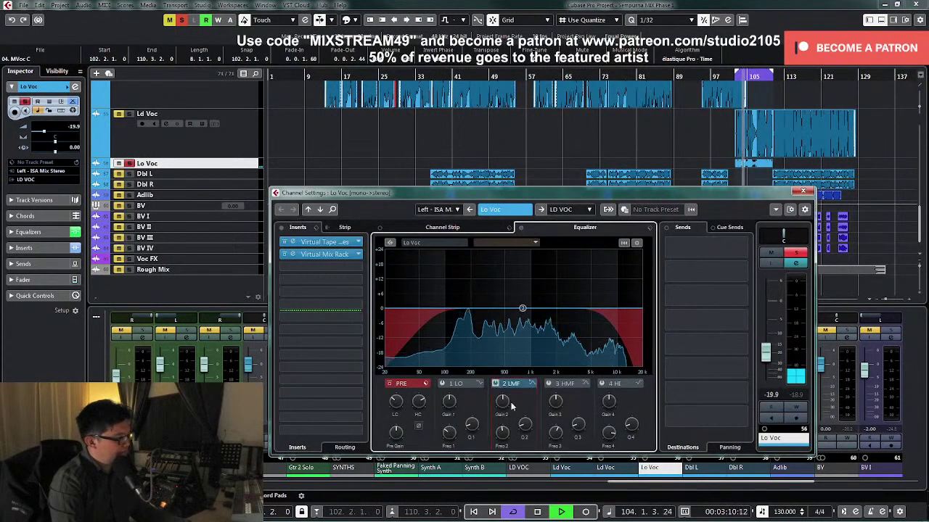
drag(521, 308, 524, 257)
key(space)
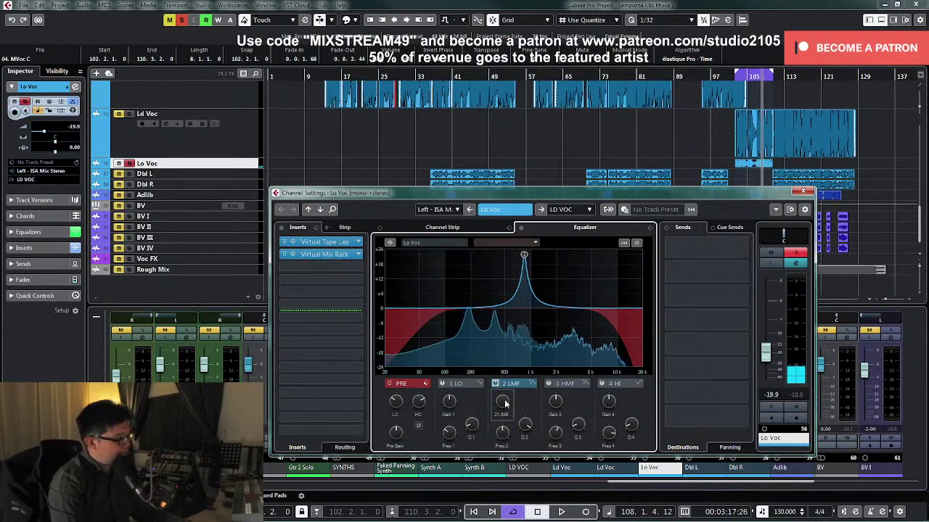
drag(506, 404, 506, 408)
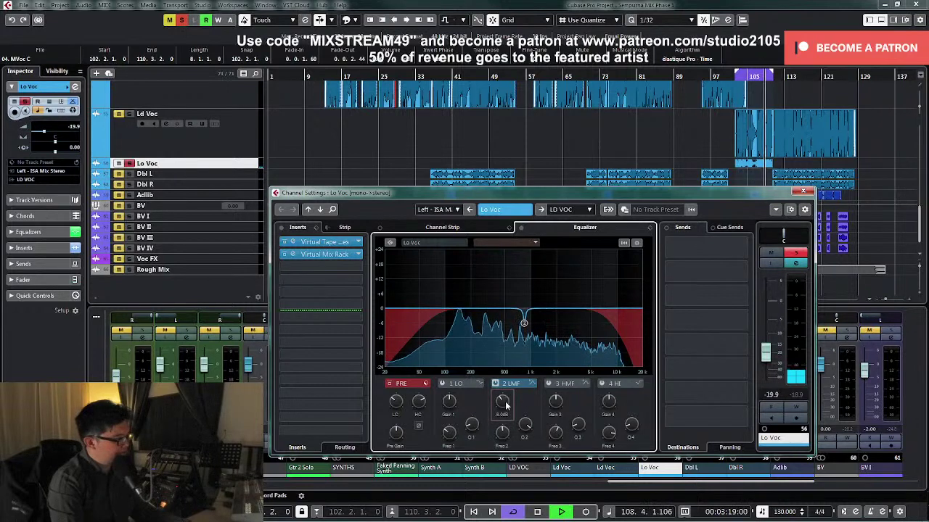
Step: Sweep Lo Voc's high-mid EQ band with a narrow boost, then turn it into a shallow cut at about 3.39 kHz
click(548, 384)
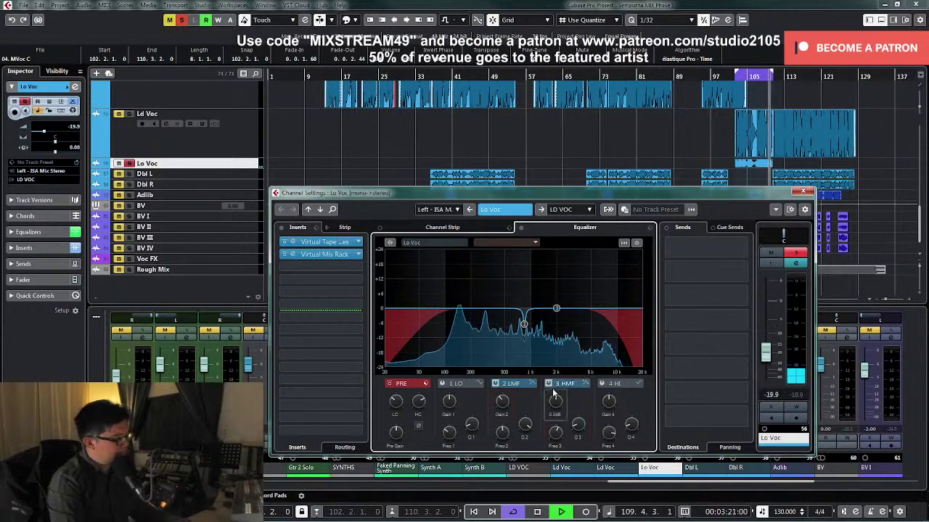
drag(579, 425, 605, 335)
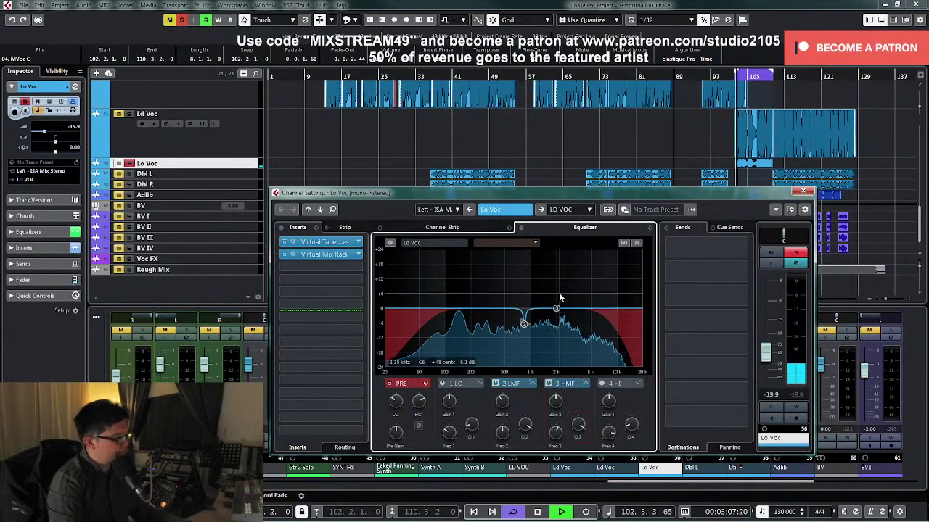
drag(565, 284, 577, 266)
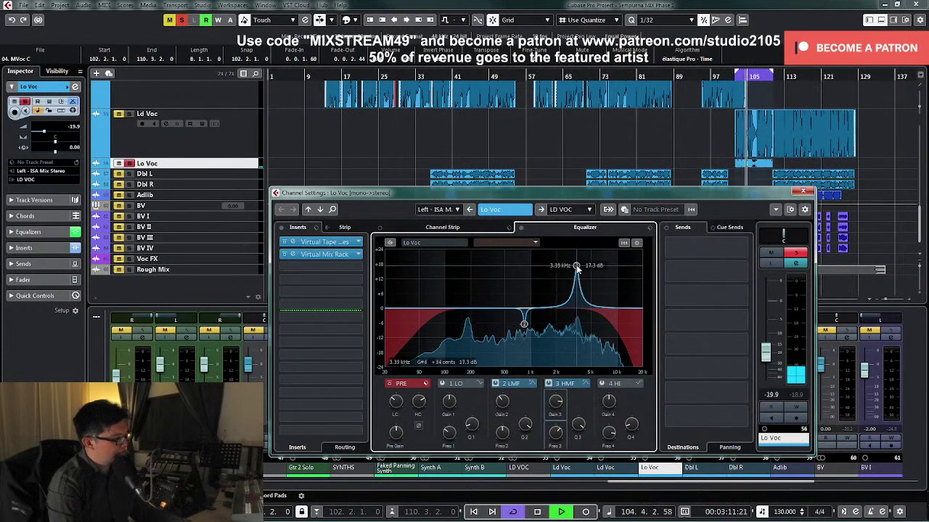
key(space)
mouse_move(557, 409)
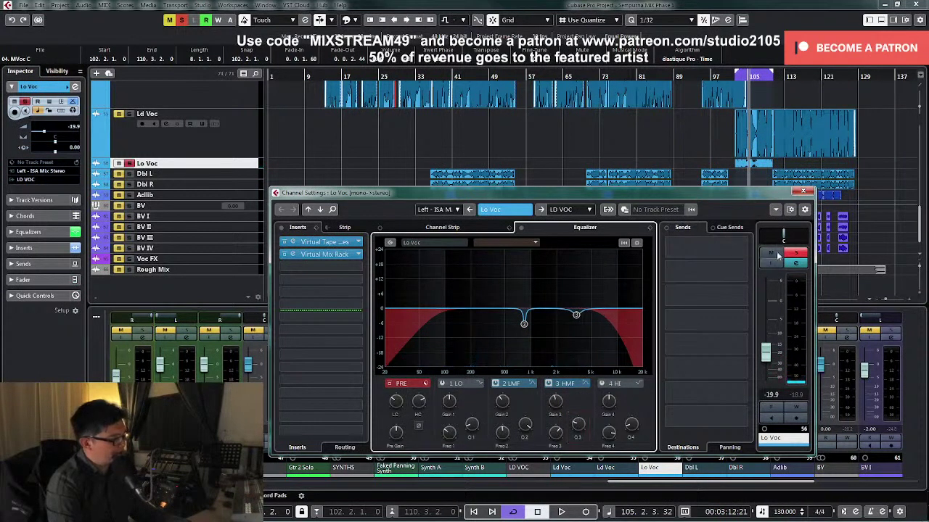
Step: Unsolo Lo Voc, recheck its EQ curve and close the channel settings
click(796, 253)
click(803, 192)
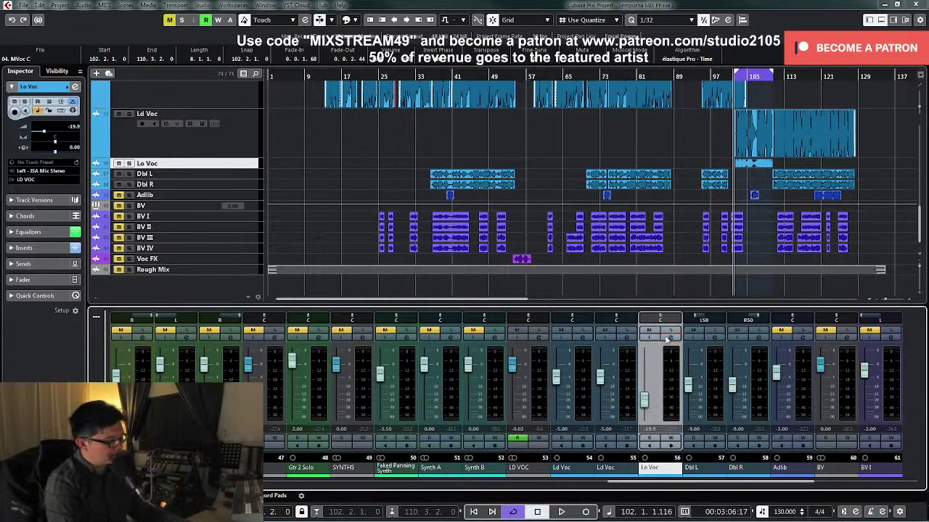
click(667, 338)
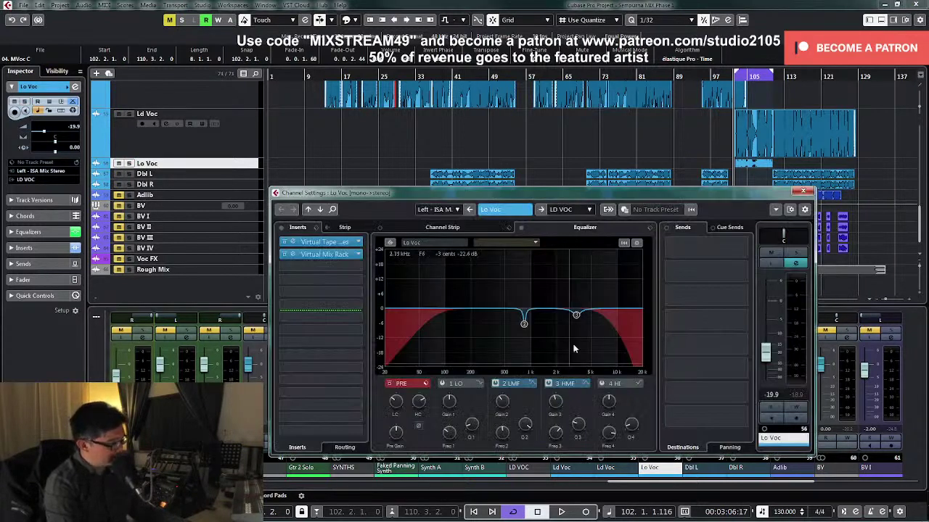
click(803, 192)
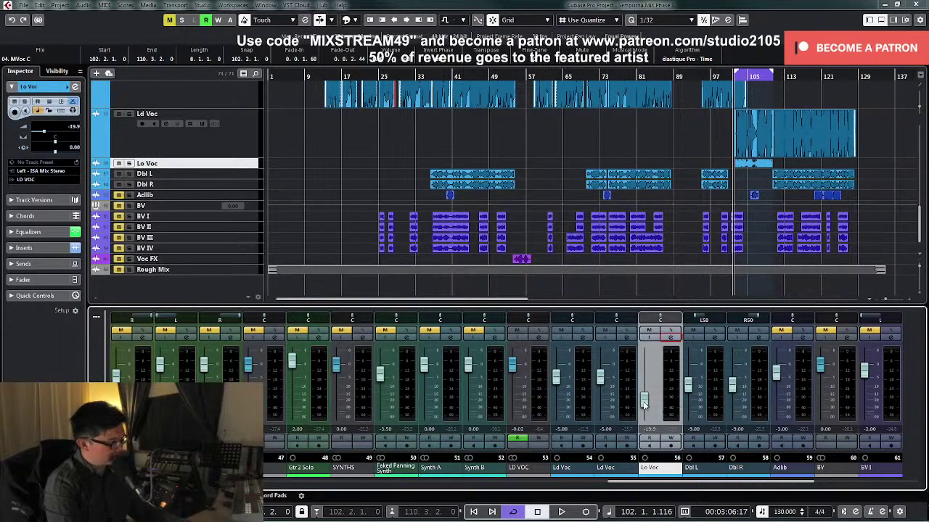
Step: Balance Lo Voc against the lead during playback and set its level to -4.00
key(space)
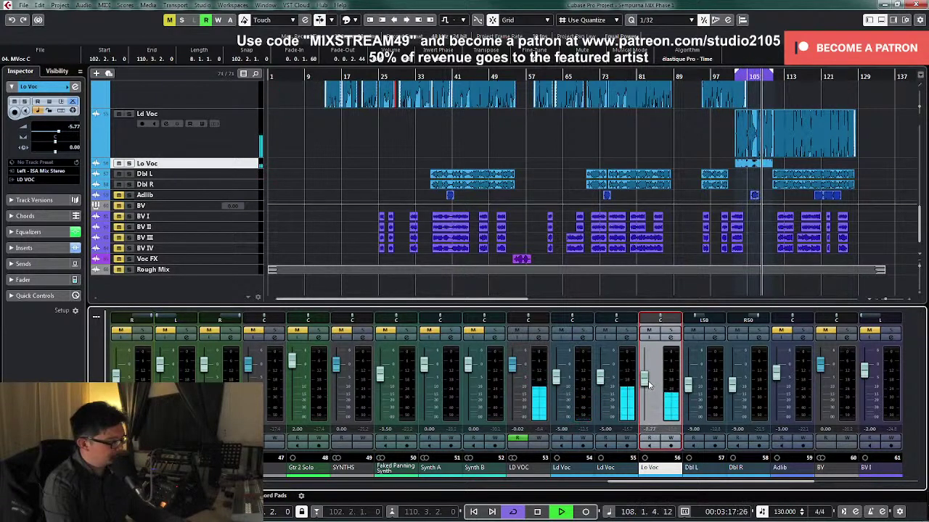
drag(648, 381, 648, 379)
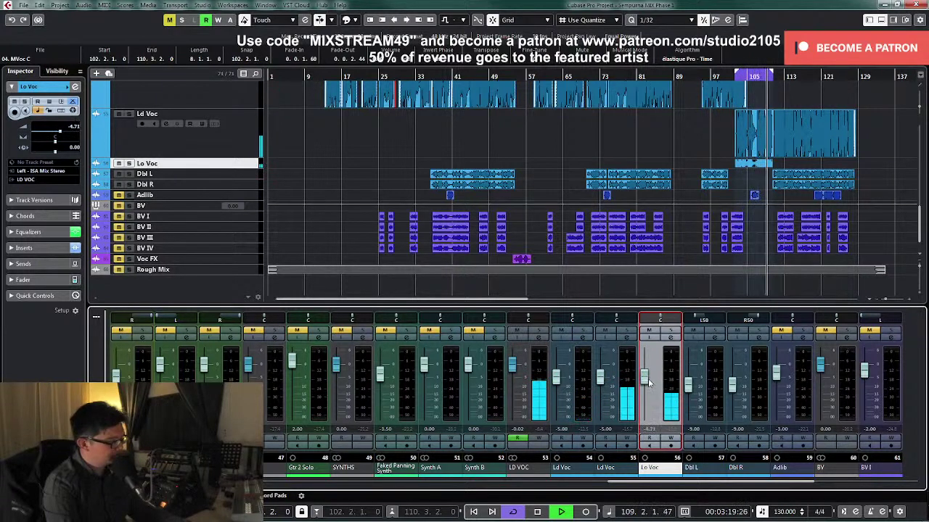
click(735, 77)
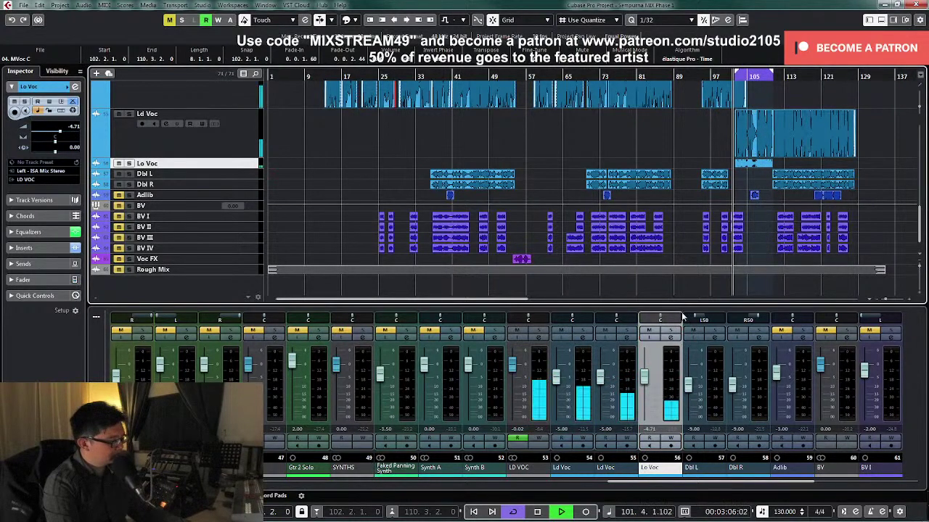
click(644, 381)
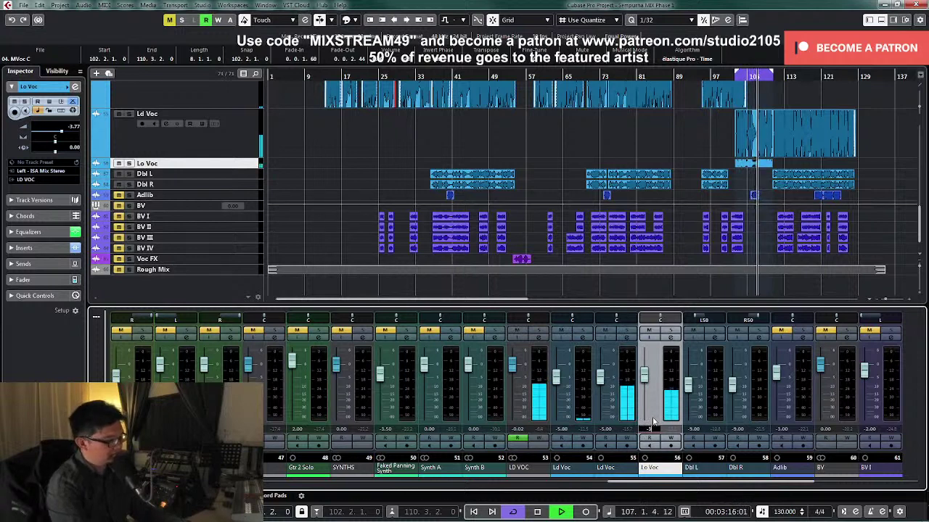
key(BackSpace)
text(4)
key(Return)
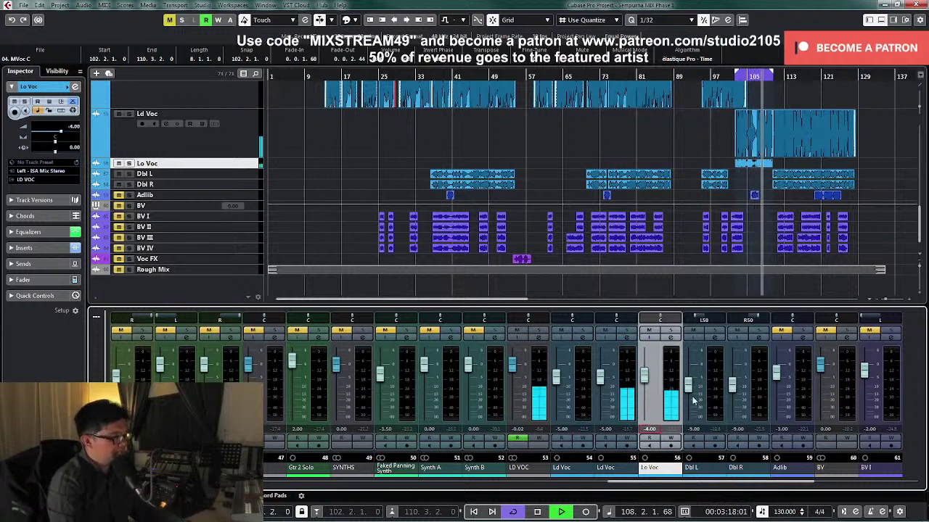
Step: Trim the start of the Lo Voc clip to 102.2.2.60 and add a short fade-in
key(space)
click(245, 164)
key(z)
scroll(632, 184, down, 1)
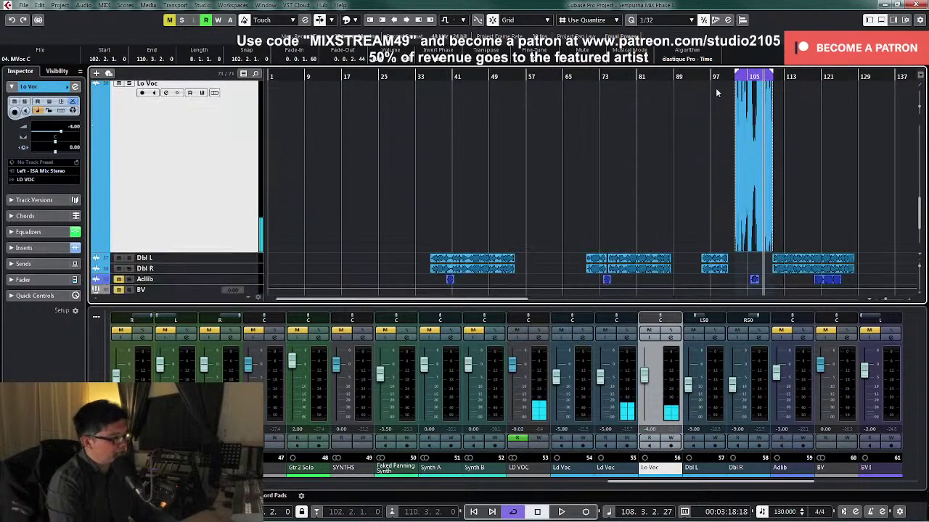
click(733, 79)
scroll(744, 119, up, 1)
key(h)
key(h)
key(h)
key(h)
key(h)
key(h)
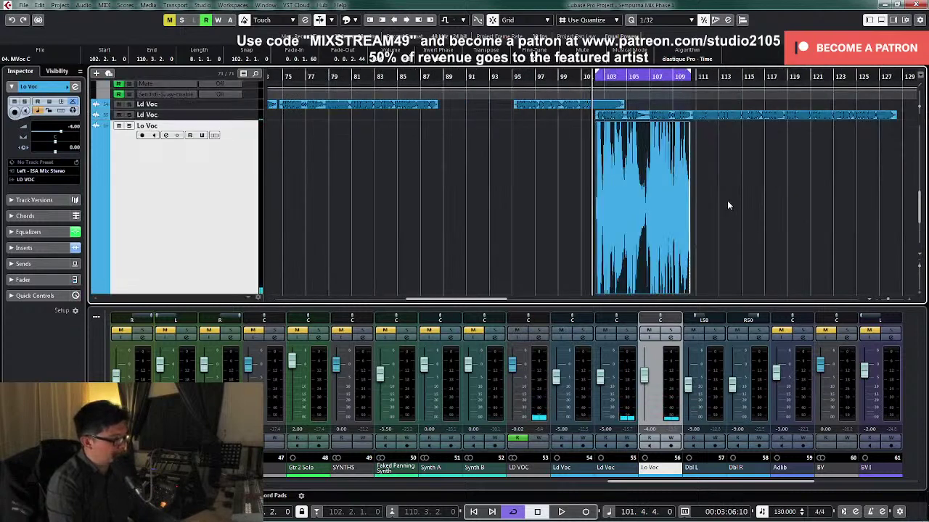
scroll(754, 132, up, 2)
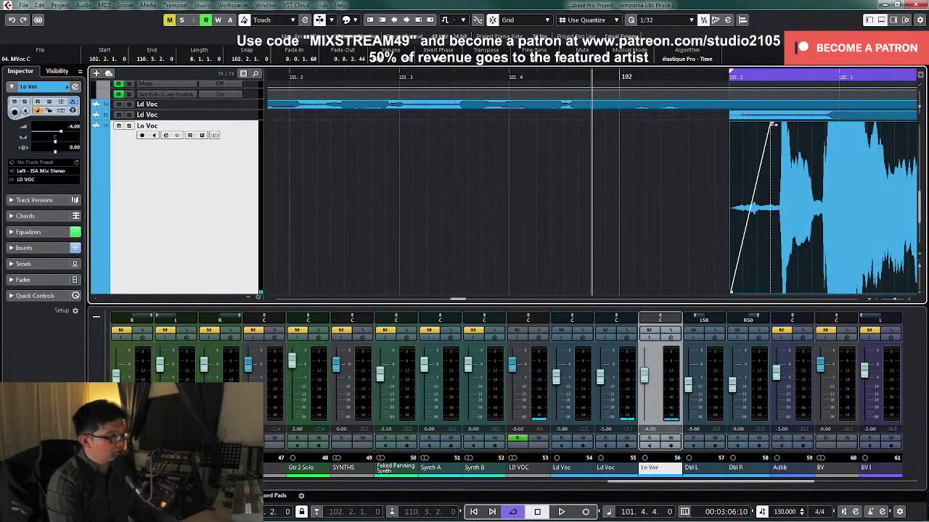
drag(772, 125, 737, 230)
drag(731, 293, 782, 125)
Step: Play back the trimmed start of the Lo Voc clip and solo the track
key(g)
key(space)
key(g)
key(g)
key(g)
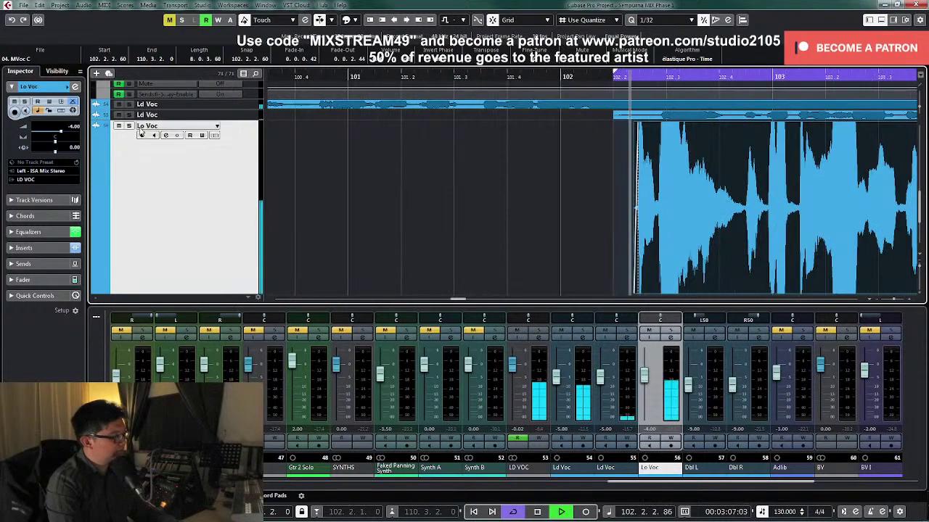
click(129, 126)
key(g)
key(g)
key(g)
Step: Split the Lo Voc clip at 104.3.4.0, in the gap after its first phrase
right_click(746, 243)
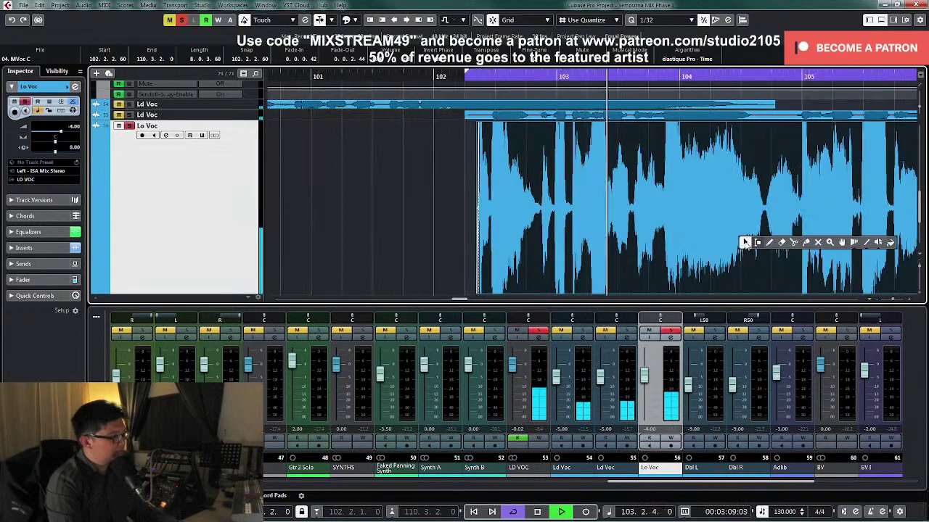
click(794, 243)
key(h)
key(h)
key(h)
key(h)
key(h)
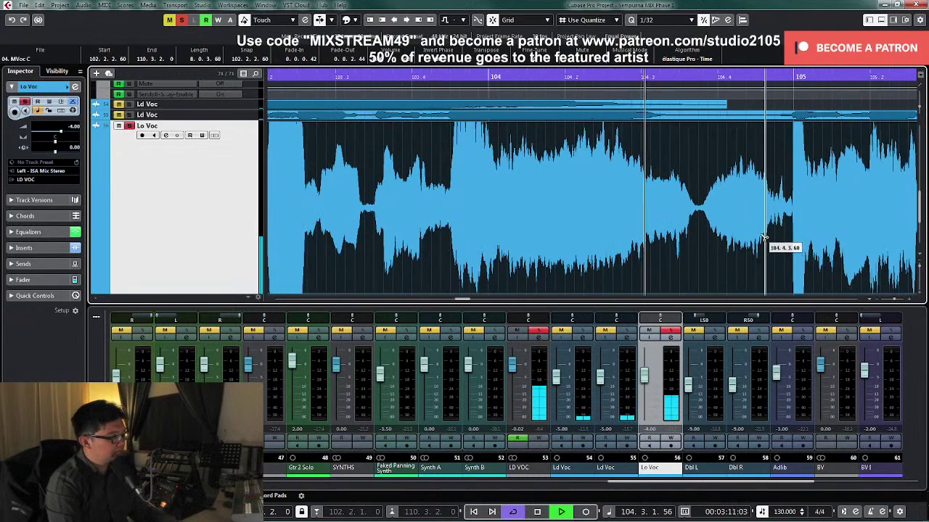
key(space)
key(h)
key(h)
key(h)
key(h)
click(643, 239)
Step: Fade out the first Lo Voc phrase and trim the following clip's start to 104.4.4.60 with a short fade-in
key(1)
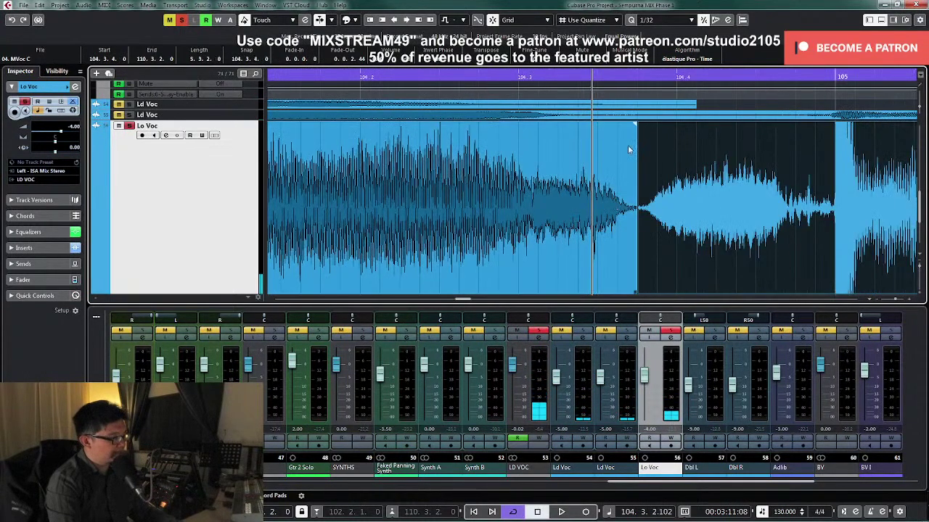
drag(634, 125, 541, 125)
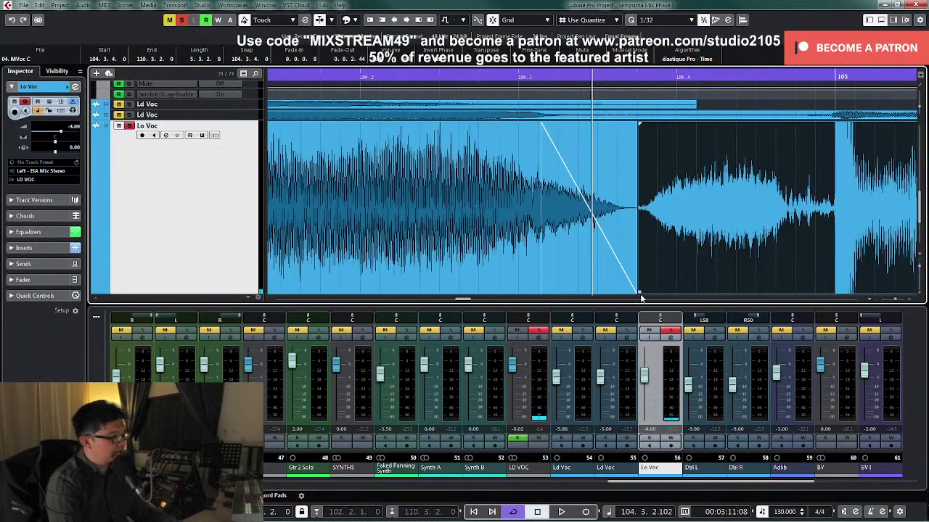
drag(648, 131, 833, 125)
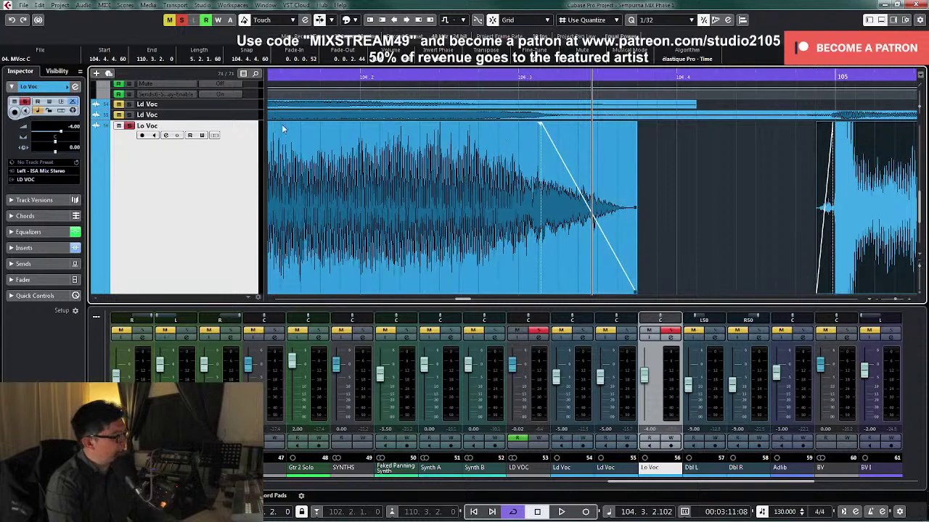
Step: Select the second Ld Voc track together with Lo Voc and give both the same enlarged height for comparison
shift+click(246, 117)
drag(251, 119, 250, 169)
key(g)
key(g)
key(g)
key(g)
key(g)
key(g)
key(g)
key(g)
key(g)
key(g)
key(g)
key(g)
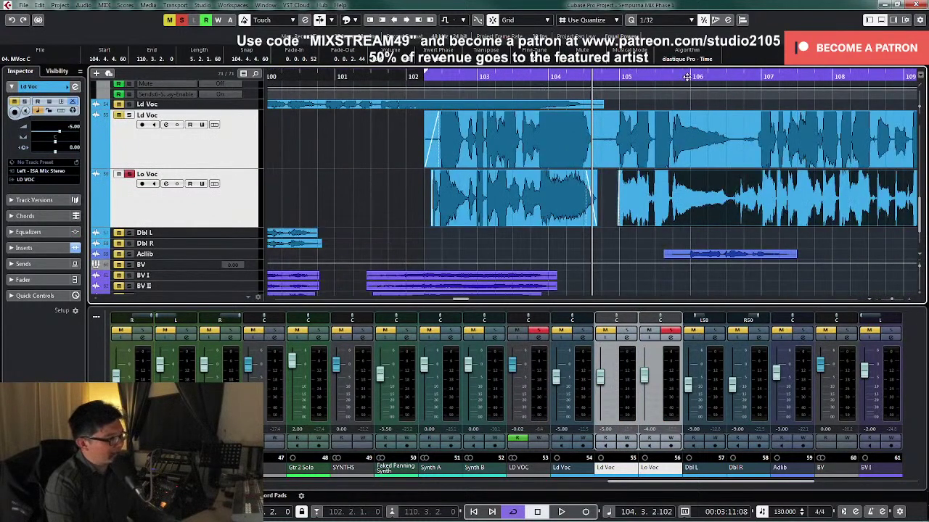
Step: Play from around bar 106 and split the Lo Voc clip at 106.3.2.0, after the held phrase
click(687, 76)
right_click(656, 200)
click(703, 200)
key(h)
key(h)
key(h)
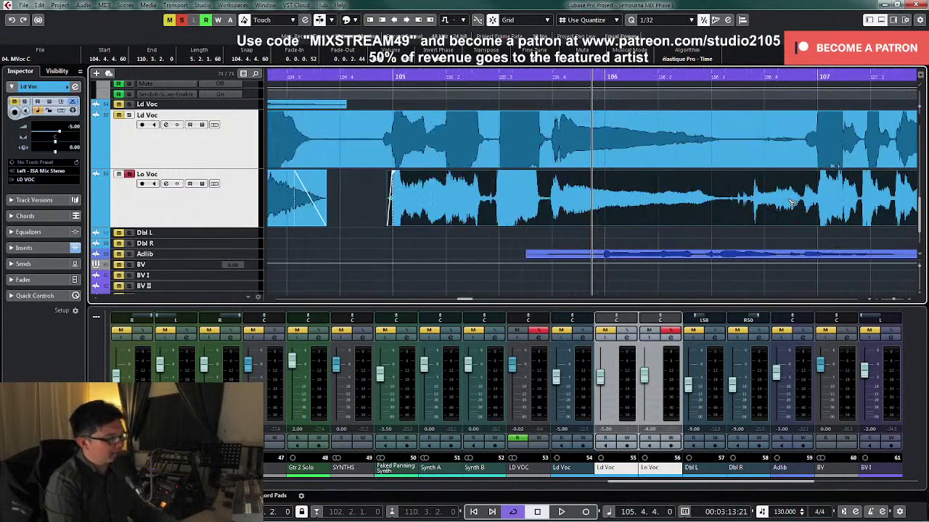
key(space)
click(789, 209)
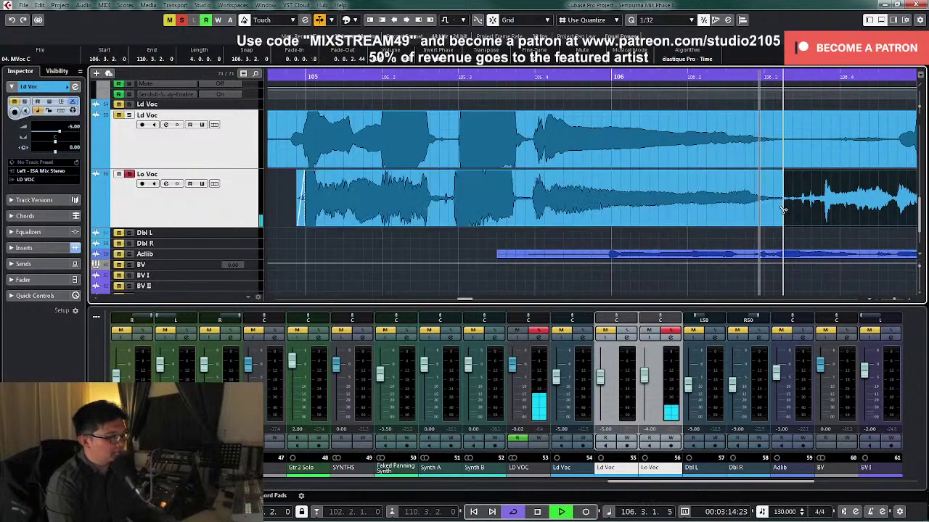
Step: Trim the following Lo Voc clip to start just before bar 107 with a short fade-in, and fade out the preceding phrase
key(g)
key(space)
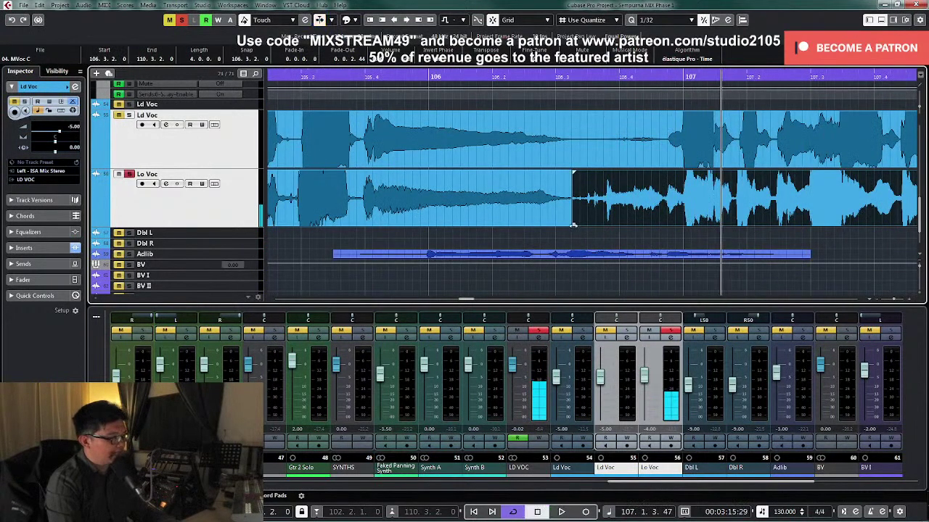
drag(573, 225, 669, 224)
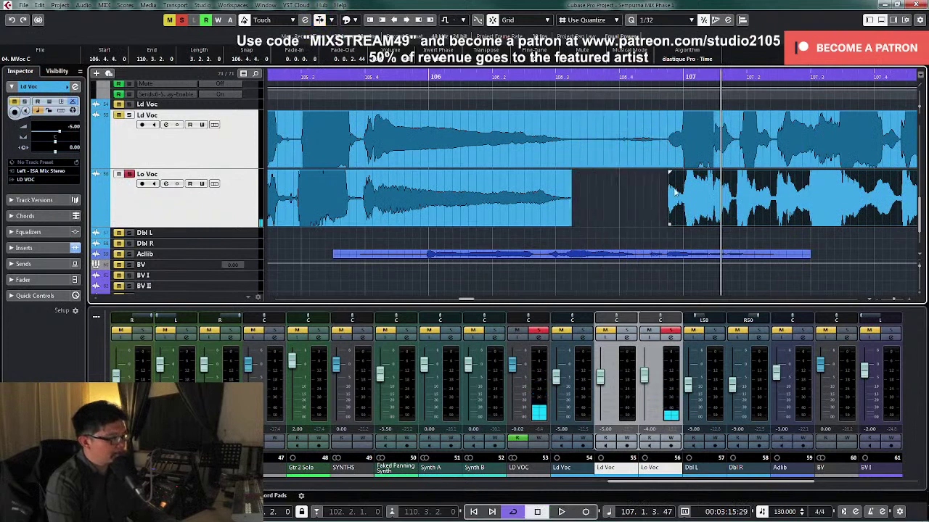
click(567, 187)
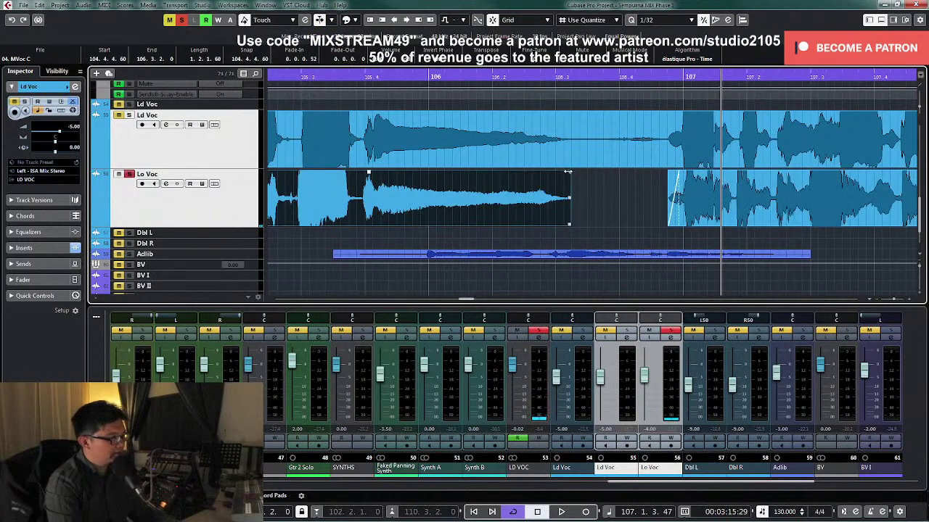
drag(568, 172, 561, 172)
Step: Play on from bar 107 and trim the end of the last Lo Voc clip to 110.3.1.0
key(g)
key(g)
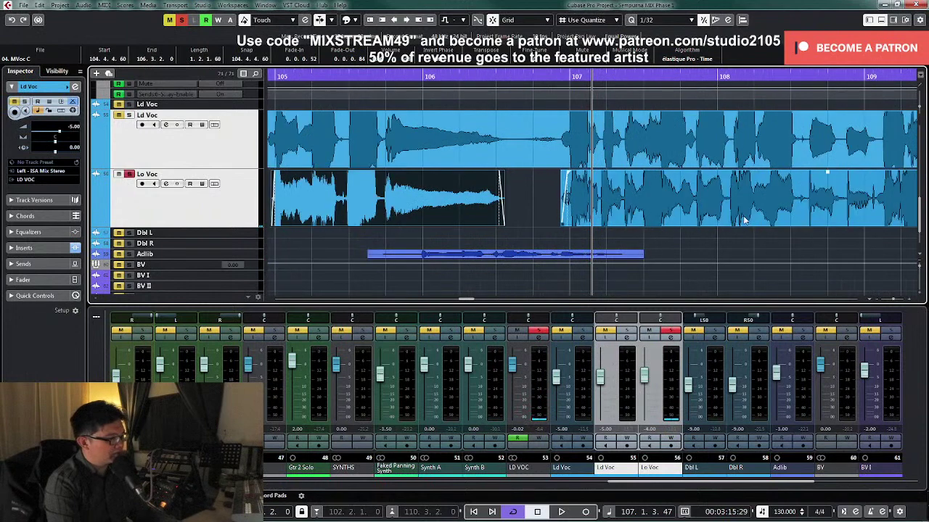
right_click(742, 217)
click(786, 220)
key(space)
key(g)
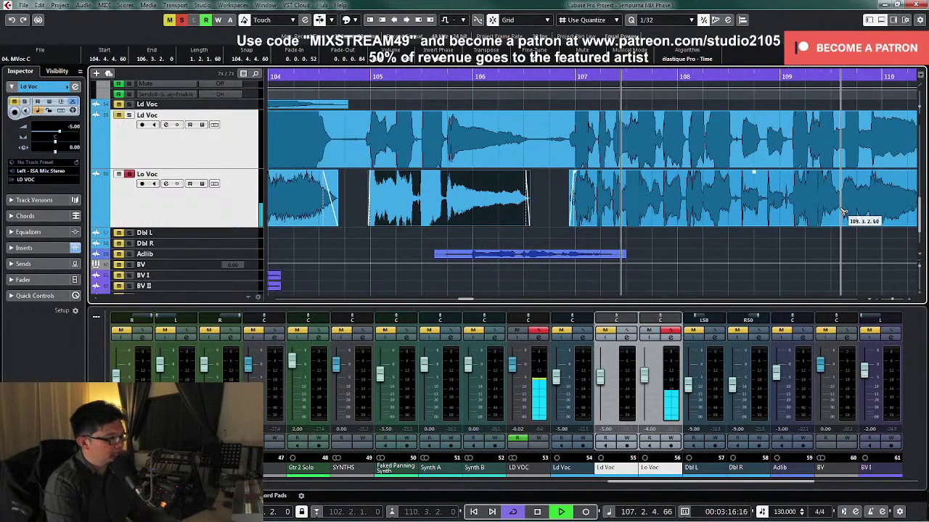
key(g)
key(h)
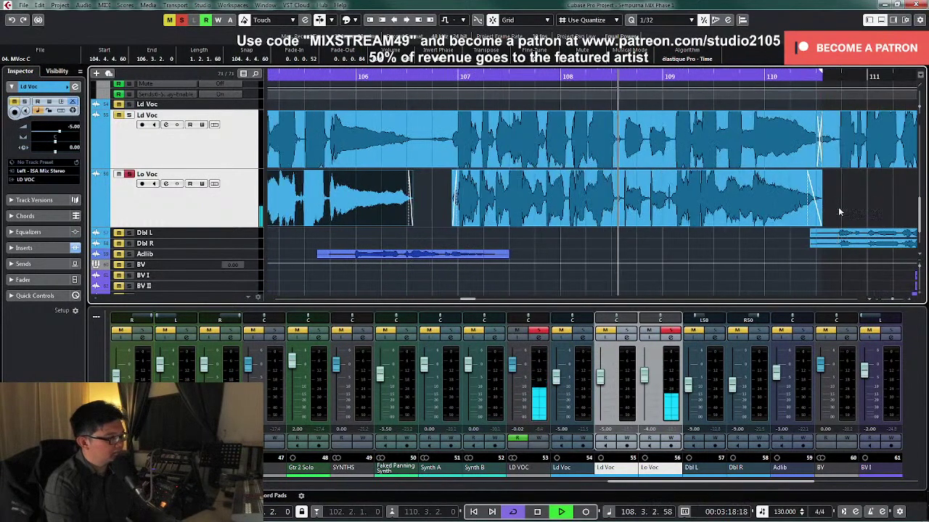
click(814, 211)
drag(818, 224, 813, 224)
key(space)
Step: Play on from about 108.3 and split the Lo Voc clip at 109.1.1.60, before the next phrase
click(618, 79)
key(h)
key(h)
key(h)
key(h)
key(h)
key(h)
key(h)
key(h)
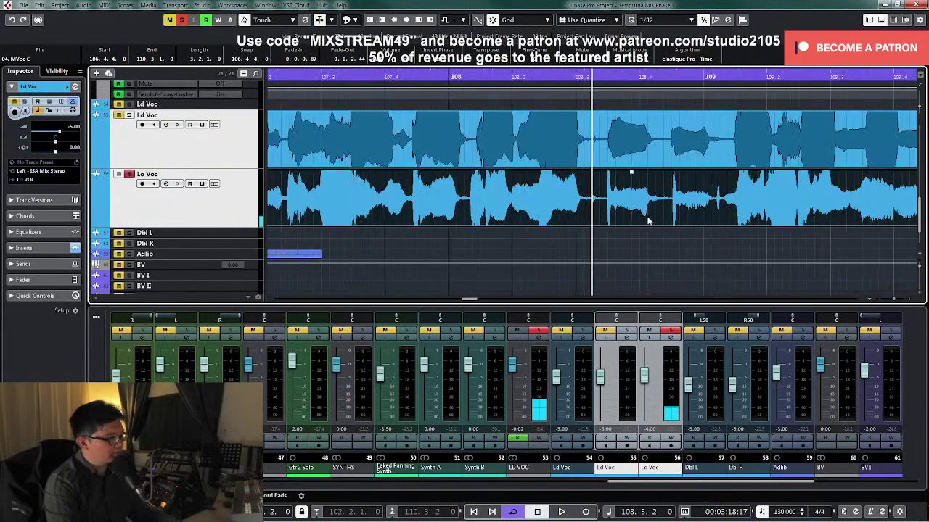
key(space)
key(g)
key(space)
key(h)
key(h)
key(h)
key(h)
key(h)
key(h)
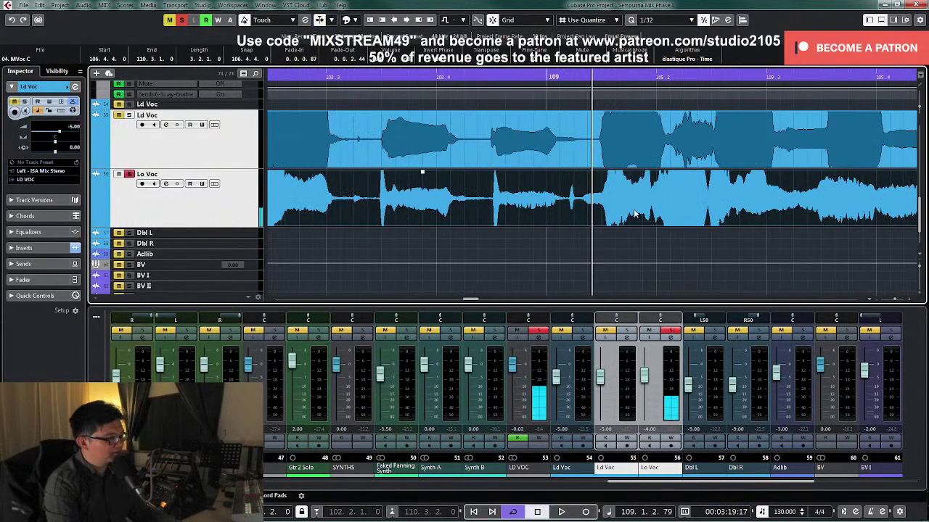
right_click(539, 212)
click(588, 211)
click(513, 218)
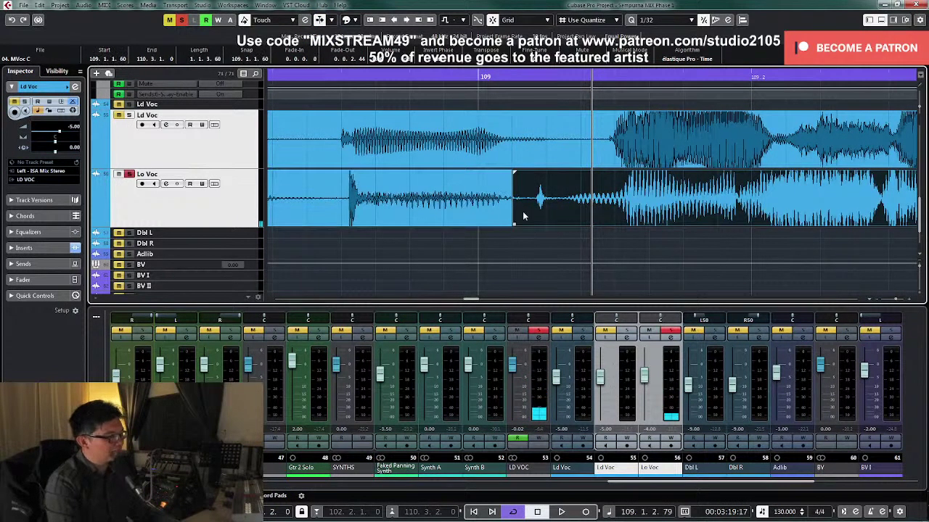
Step: Trim the new Lo Voc clip's start to 109.1.2.0 with a short fade-in, and fade out the preceding phrase
drag(514, 224, 542, 222)
click(499, 190)
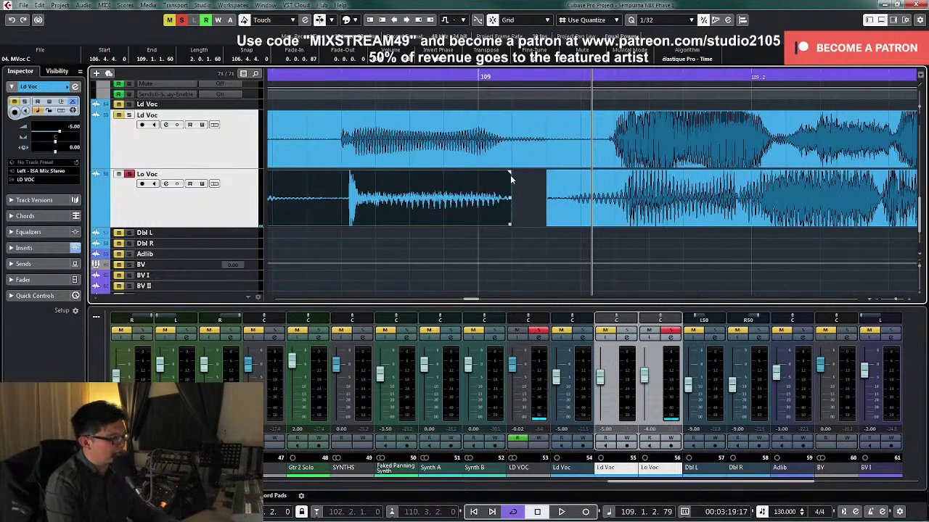
drag(506, 177, 497, 174)
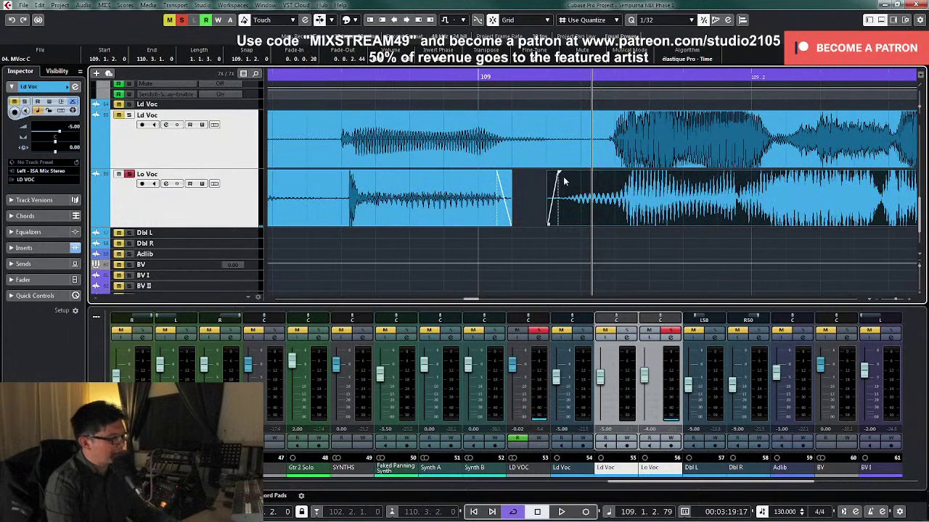
Step: Unsolo Lo Voc, then trim the start of the second Ld Voc clip just after bar 102 and give it a fade-in
key(g)
key(g)
key(g)
key(g)
key(g)
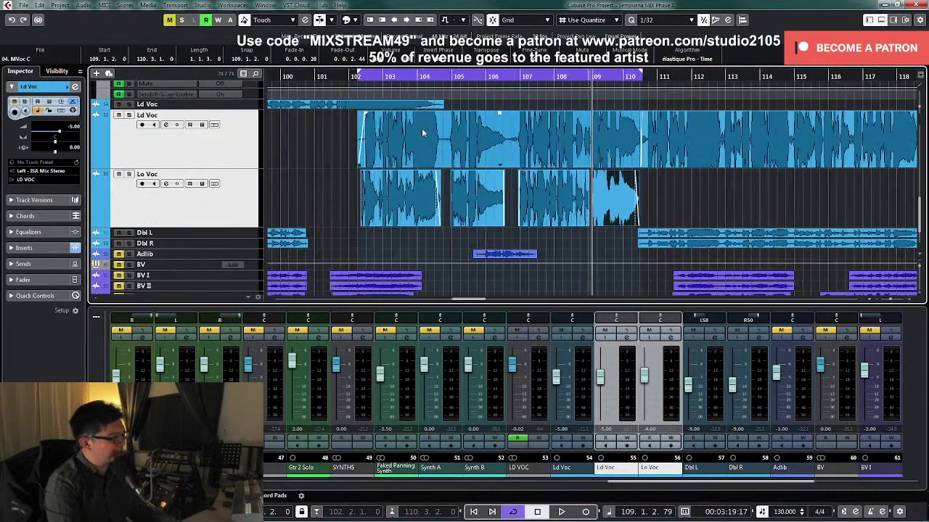
key(g)
click(385, 79)
key(h)
key(h)
key(h)
key(h)
key(h)
key(h)
key(h)
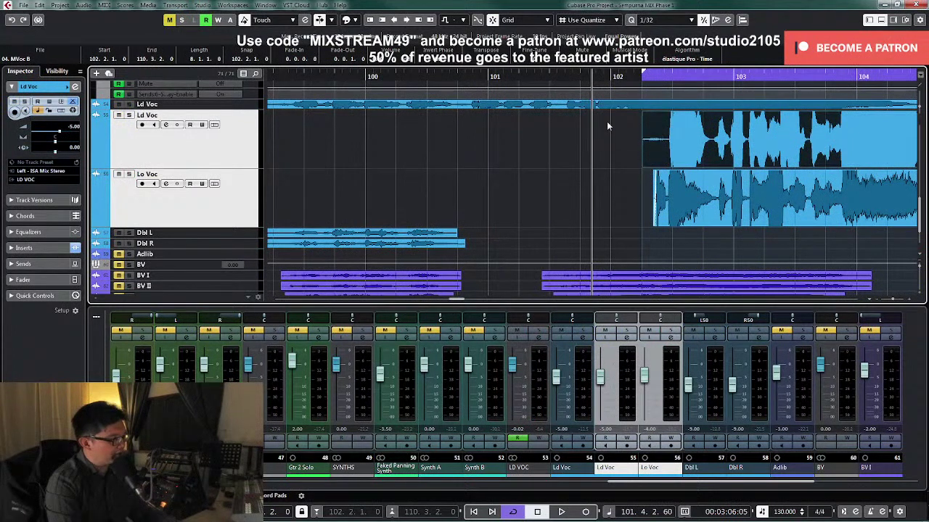
mouse_move(643, 165)
mouse_down()
mouse_move(666, 164)
mouse_move(650, 165)
mouse_up()
drag(656, 115, 659, 115)
click(622, 137)
Step: Play bars 102 to 110 with both vocals, lower Lo Voc to -5.00, and turn off cycle playback
key(space)
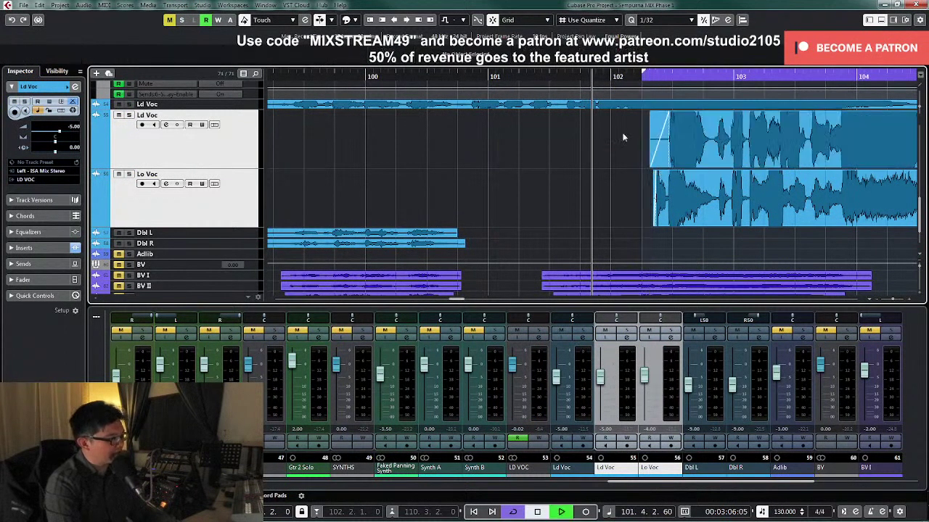
key(g)
key(g)
key(g)
key(g)
key(g)
key(g)
key(g)
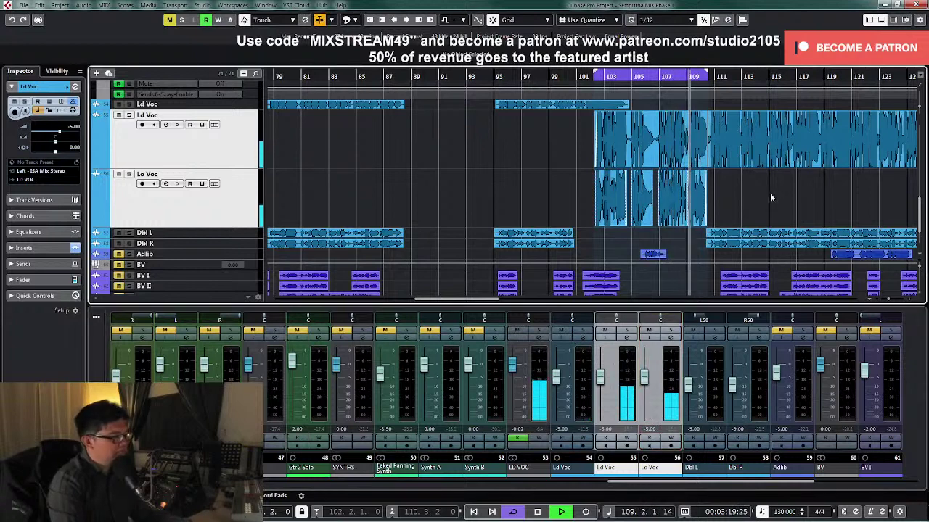
key(g)
key(g)
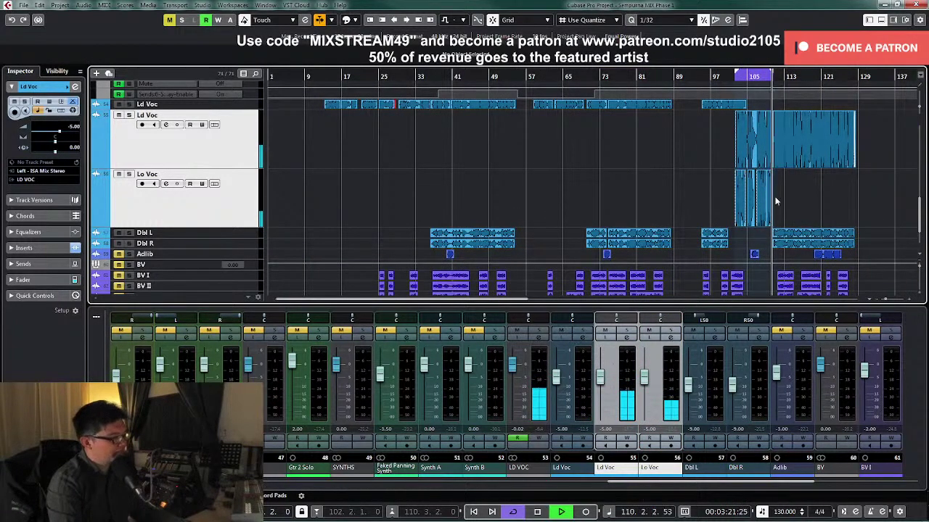
key(space)
key(KP_Divide)
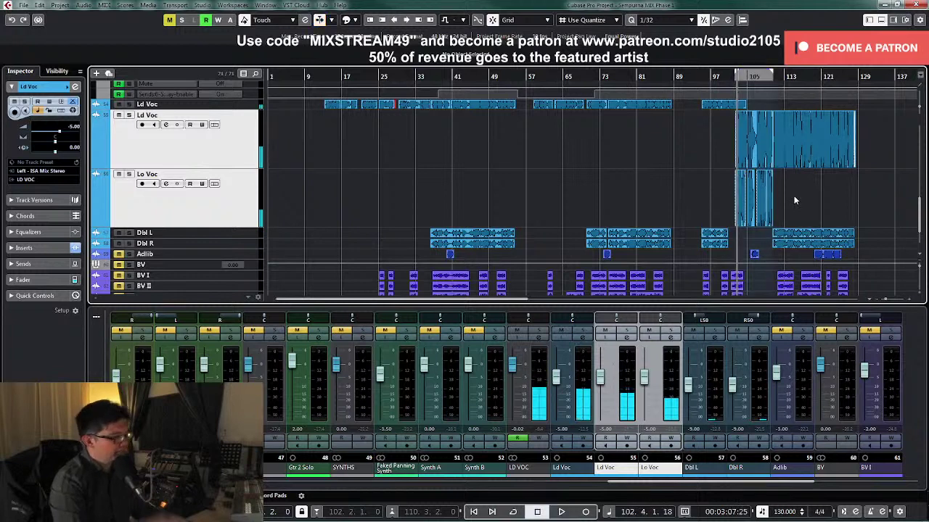
Step: Return the enlarged vocal tracks to normal height and place the playhead at 36.2.4.60
click(186, 144)
key(z)
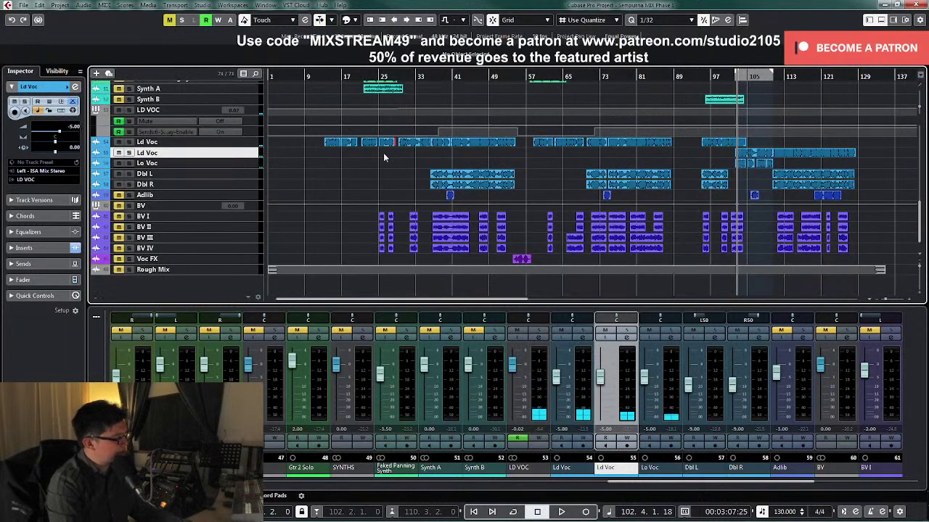
click(431, 76)
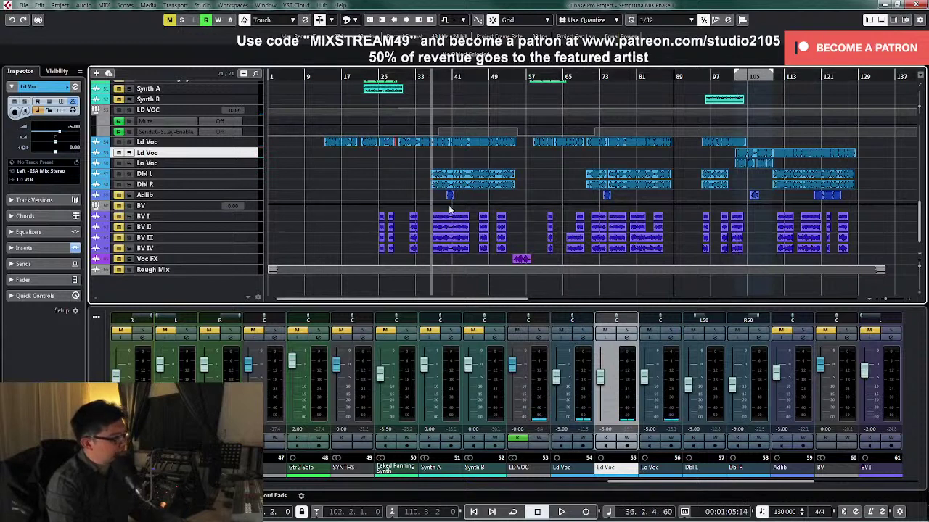
scroll(655, 196, up, 2)
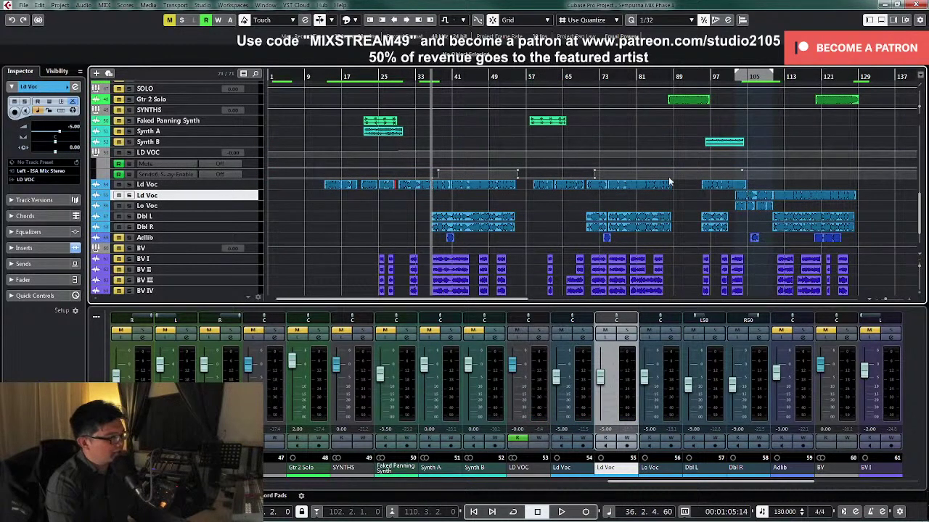
scroll(581, 216, down, 2)
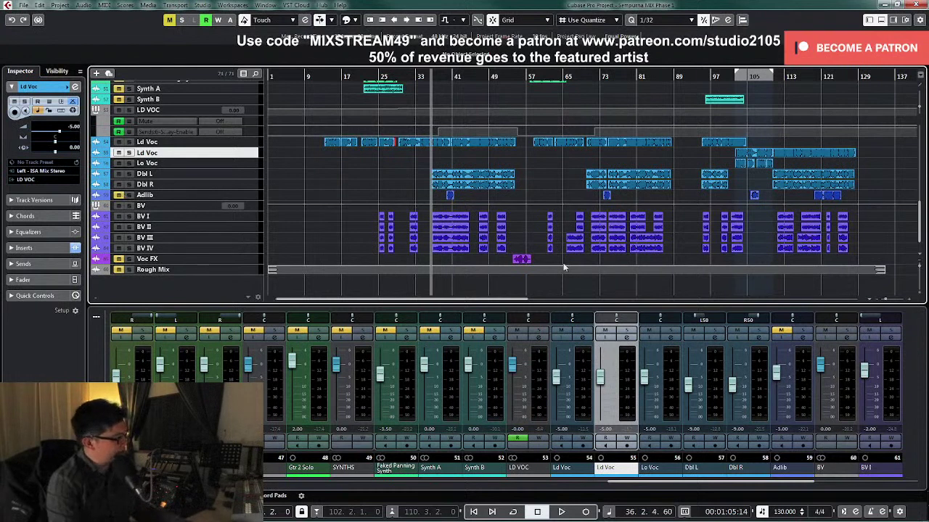
Step: Select the backing vocal tracks BV I through BV IV and enlarge their height
click(246, 247)
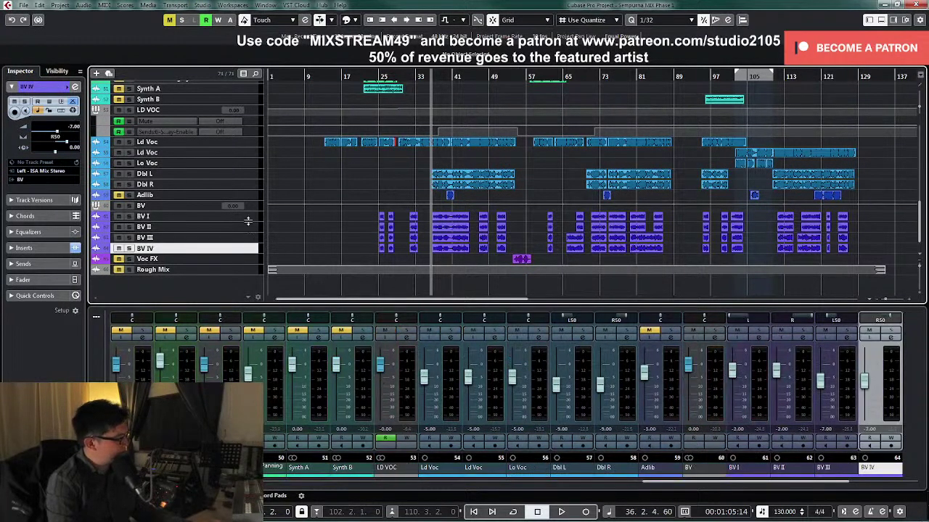
shift+click(246, 218)
key(z)
scroll(457, 218, down, 3)
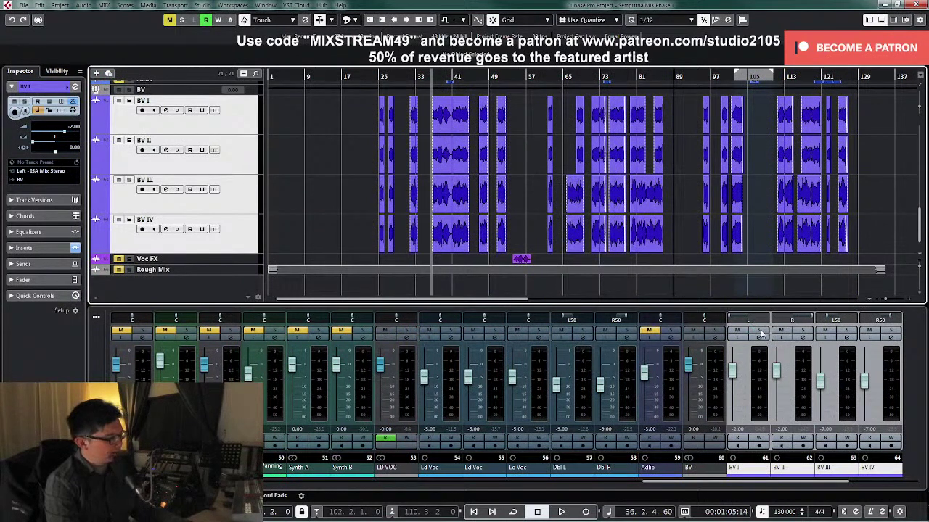
Step: Solo BV I and BV II and listen to them from about bar 36
click(129, 100)
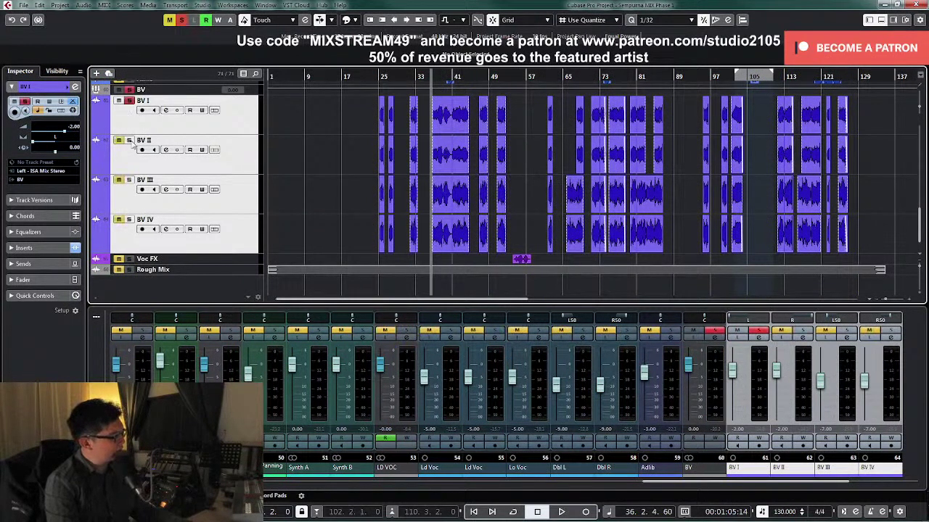
click(129, 140)
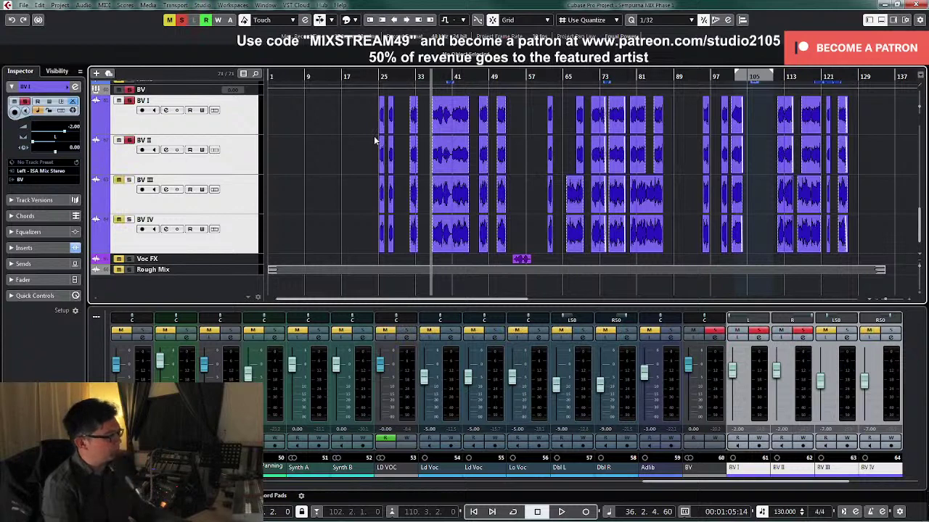
key(space)
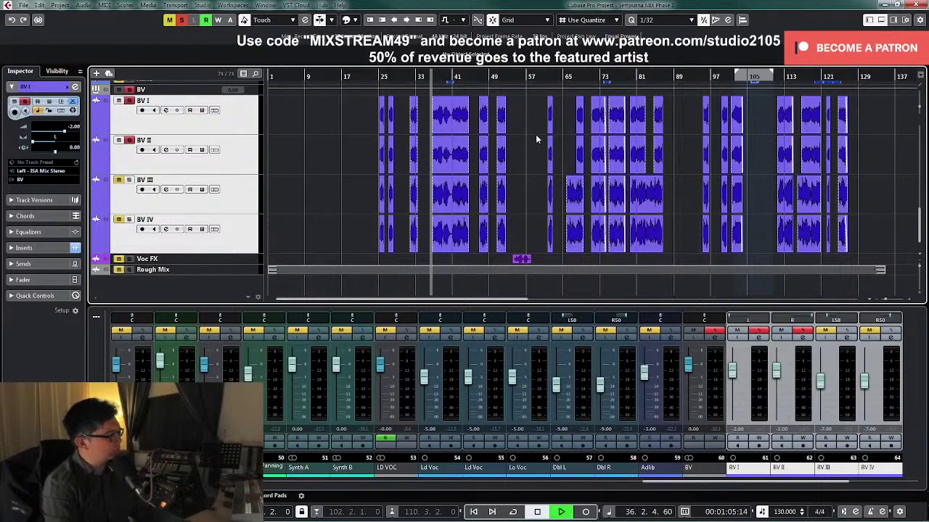
key(space)
Step: Solo BV III and BV IV in place of the first pair and listen to them around bar 38
ctrl+click(845, 331)
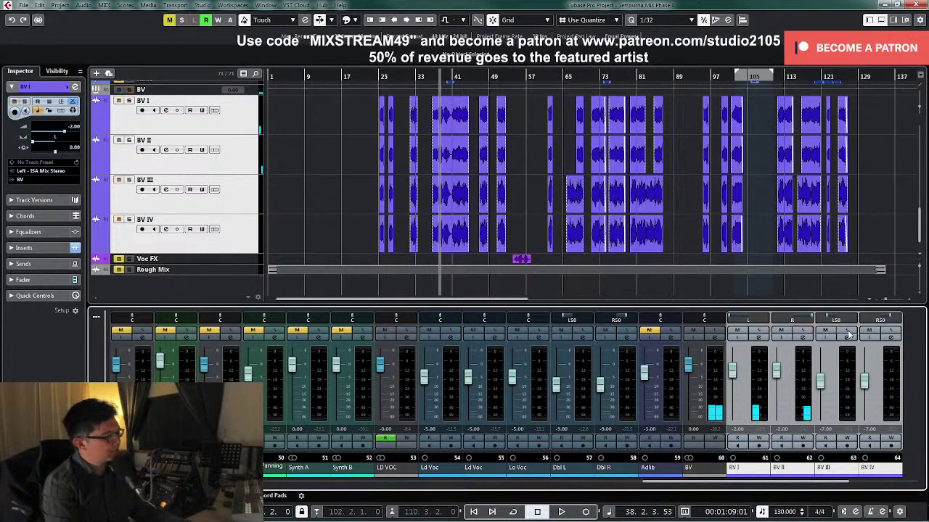
click(890, 332)
key(space)
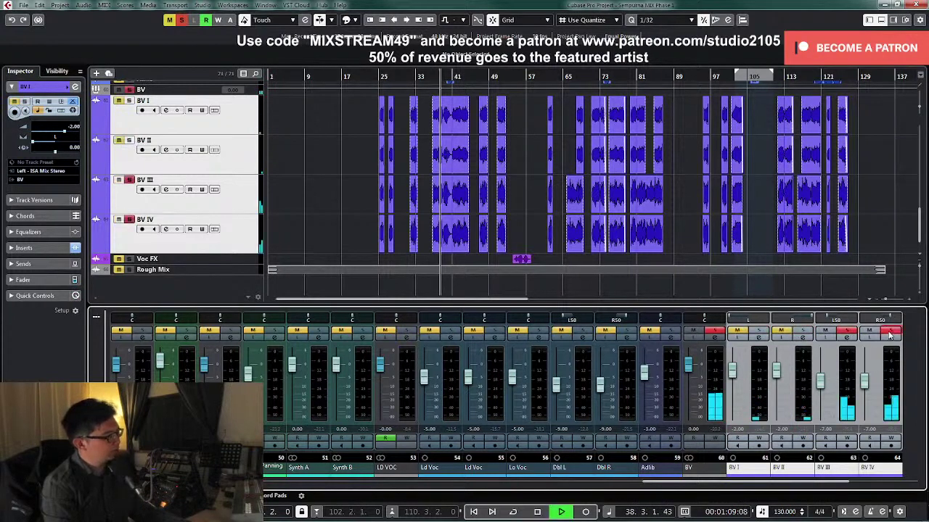
key(KP_Subtract)
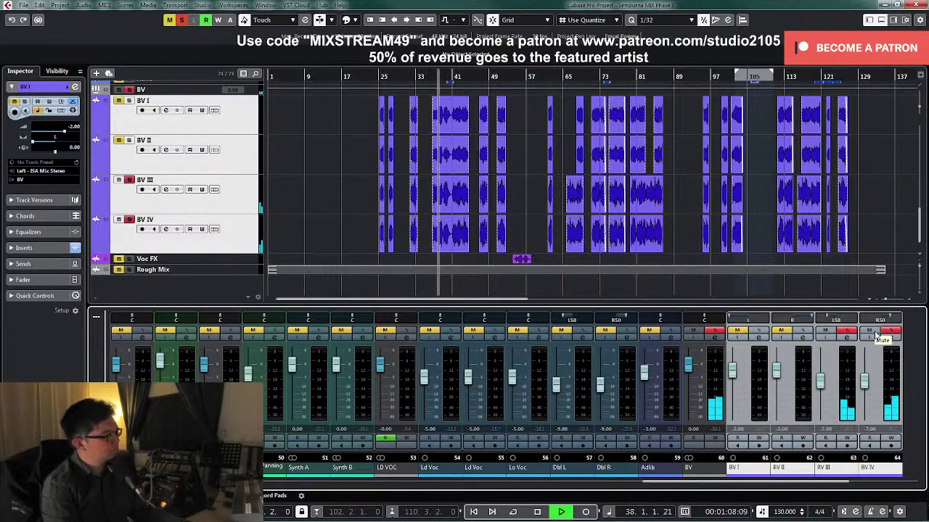
key(space)
Step: Solo only BV I and pan it to the centre
click(840, 331)
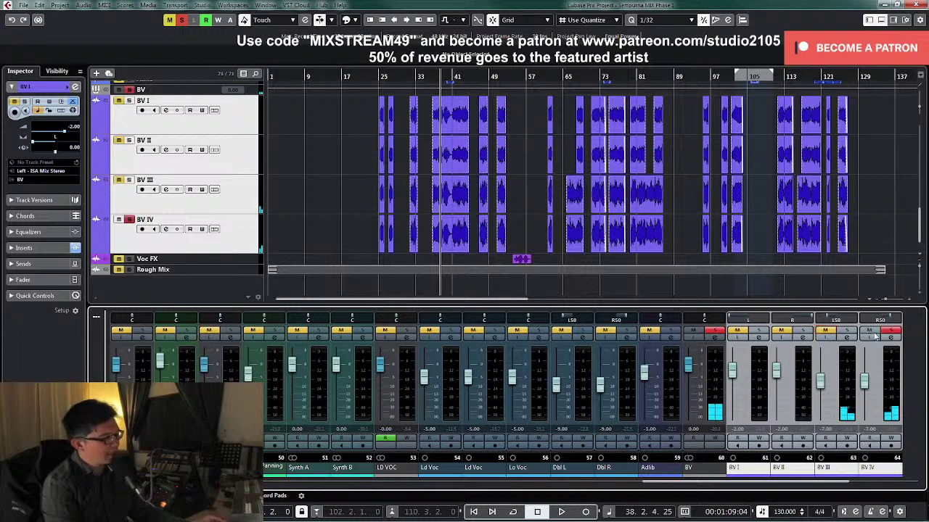
click(887, 331)
click(757, 331)
ctrl+click(756, 319)
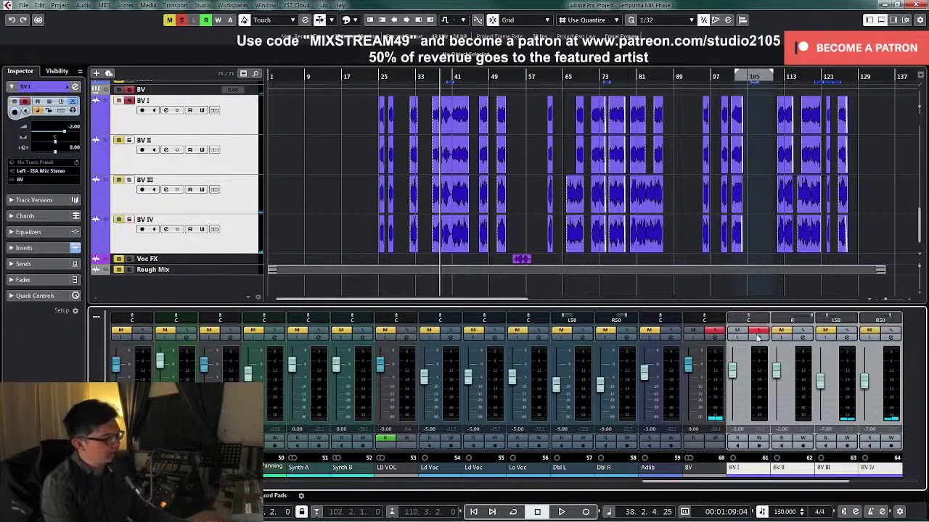
click(757, 338)
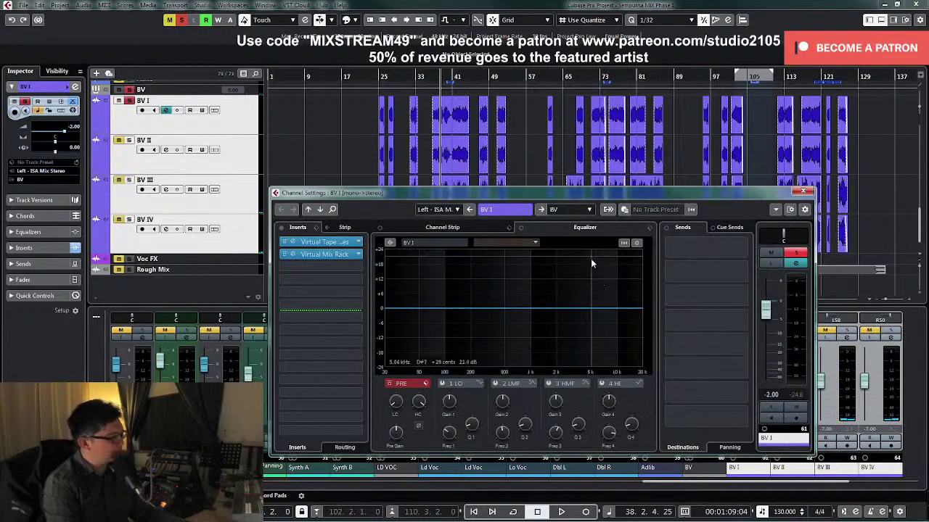
key(Escape)
Step: Select the BV I and BV II clips spanning bars 36 to 44 and loop playback over them
drag(424, 125, 450, 148)
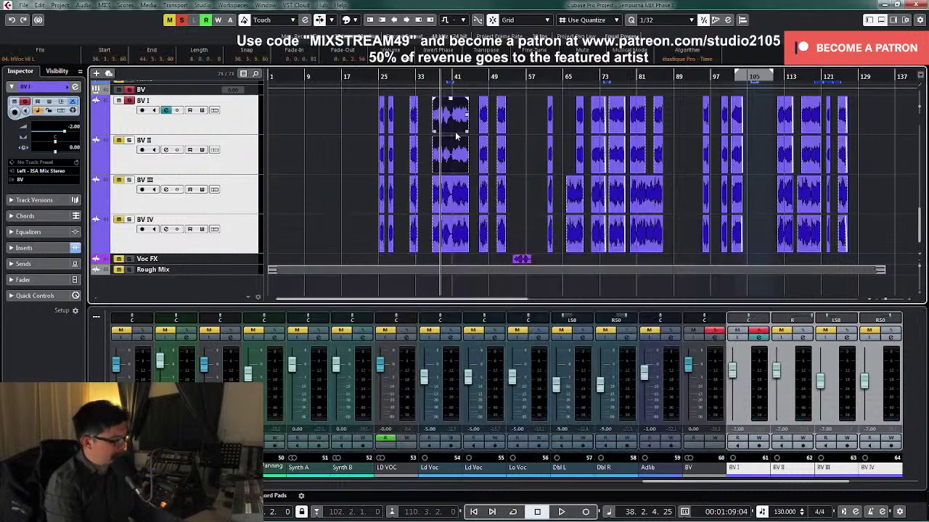
key(shift+g)
key(space)
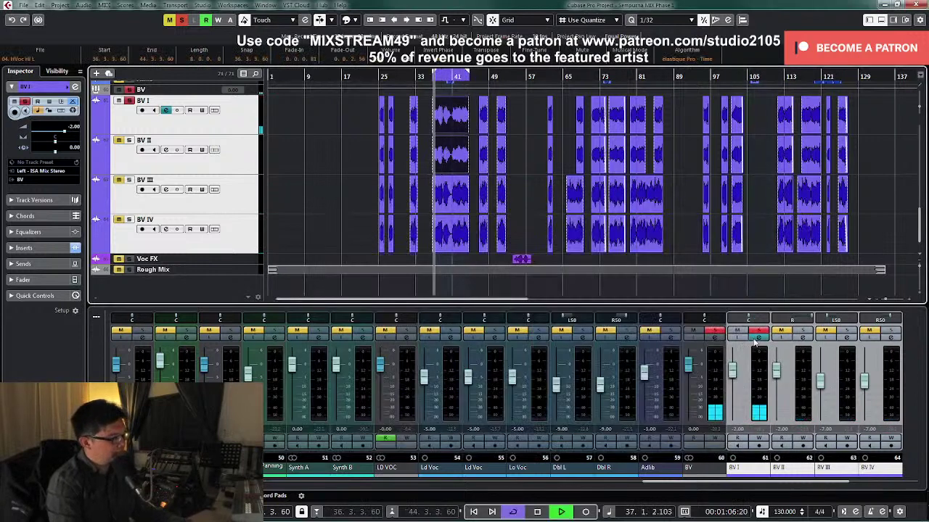
Step: Open BV I's channel settings and raise the equalizer's low-cut frequency to roll off the lows
click(759, 338)
click(758, 338)
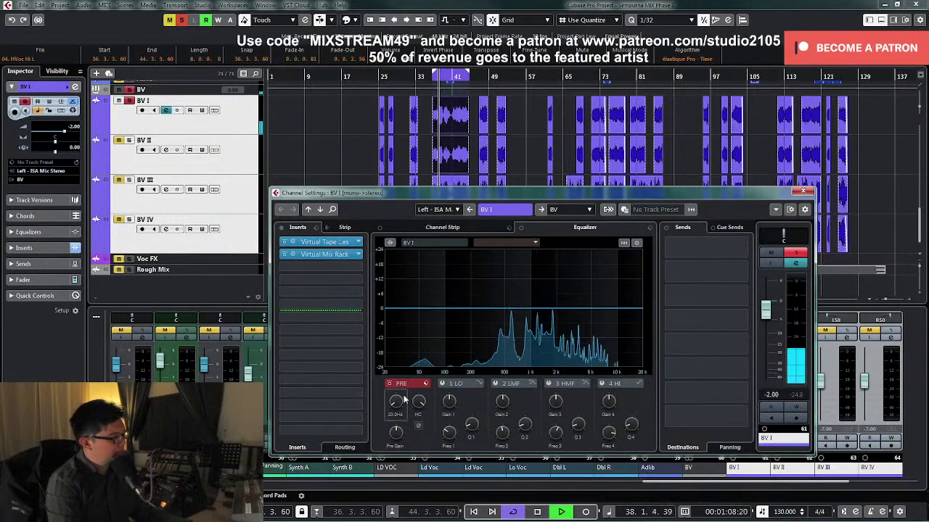
key(space)
drag(395, 401, 402, 376)
key(space)
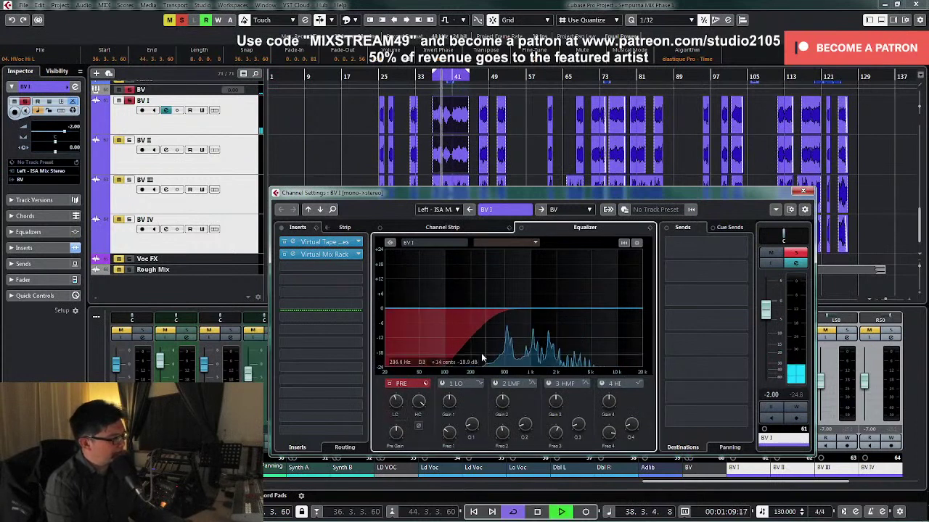
Step: Enable BV I's 2 LMF equalizer band and shape a narrow cut just below 1 kHz
click(496, 383)
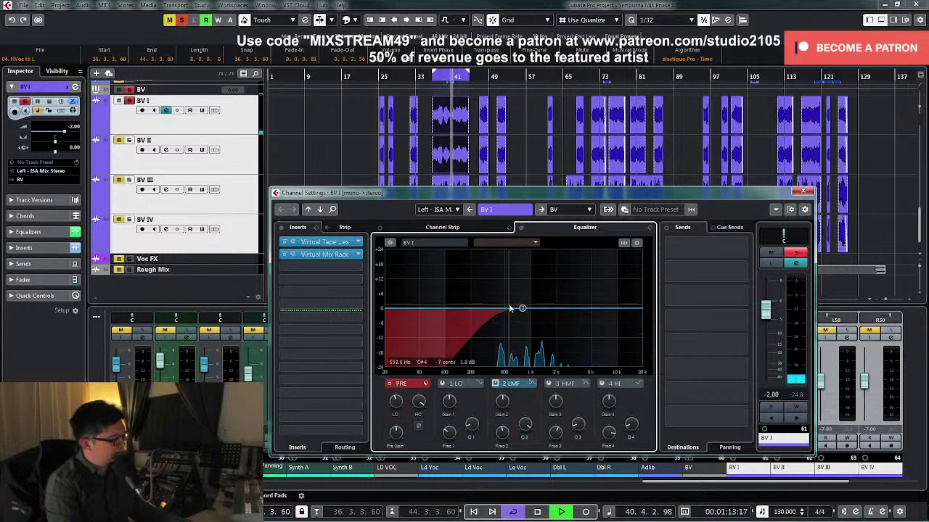
mouse_move(521, 308)
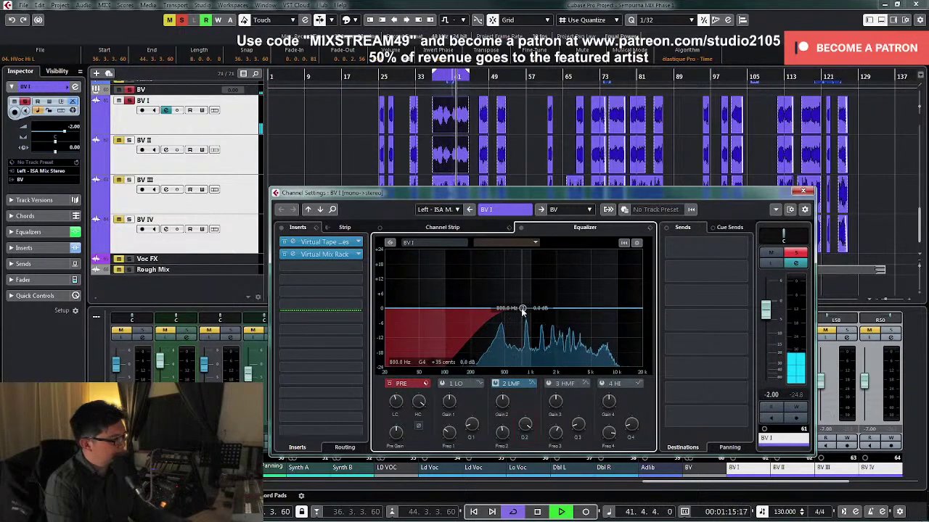
mouse_move(522, 308)
mouse_down()
mouse_move(525, 250)
mouse_move(526, 317)
mouse_up()
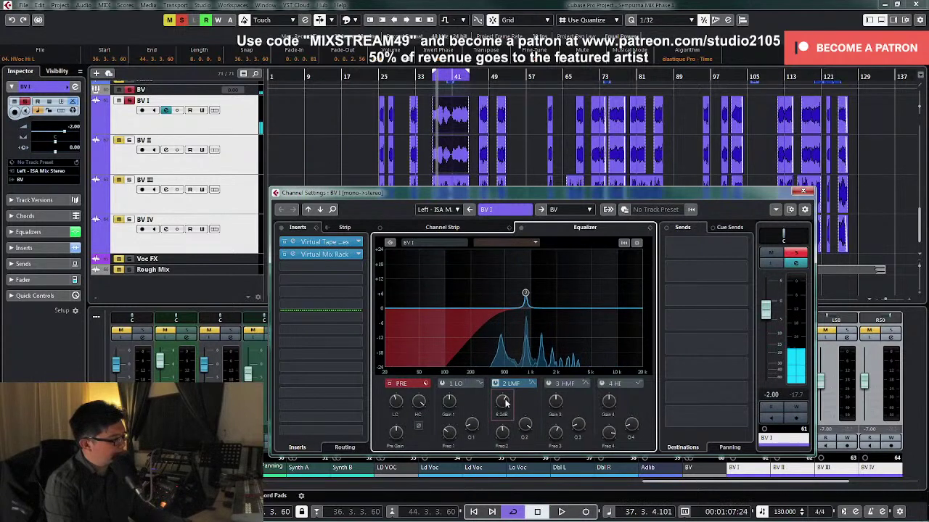
Step: Enable BV I's 3 HMF band, sweep it with a narrow boost, and turn it into a narrow cut at about 3.48 kHz
click(548, 383)
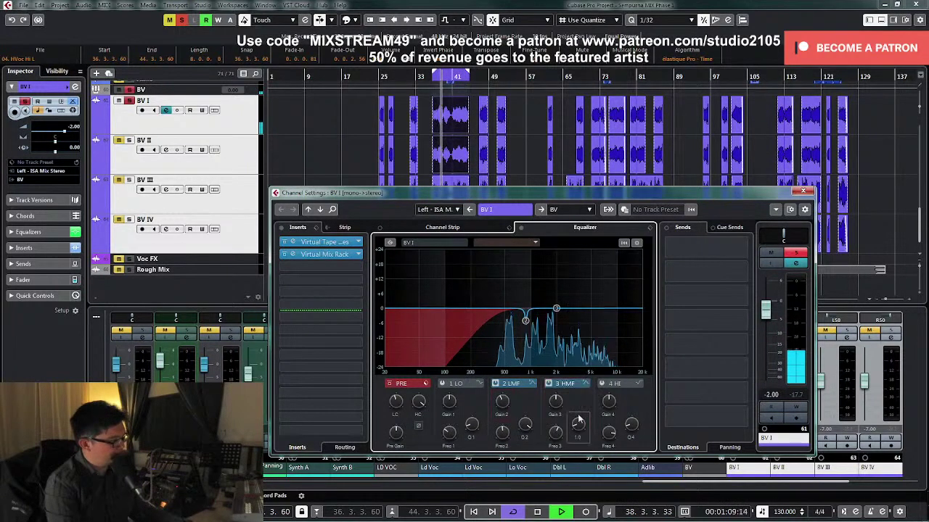
drag(556, 308, 577, 258)
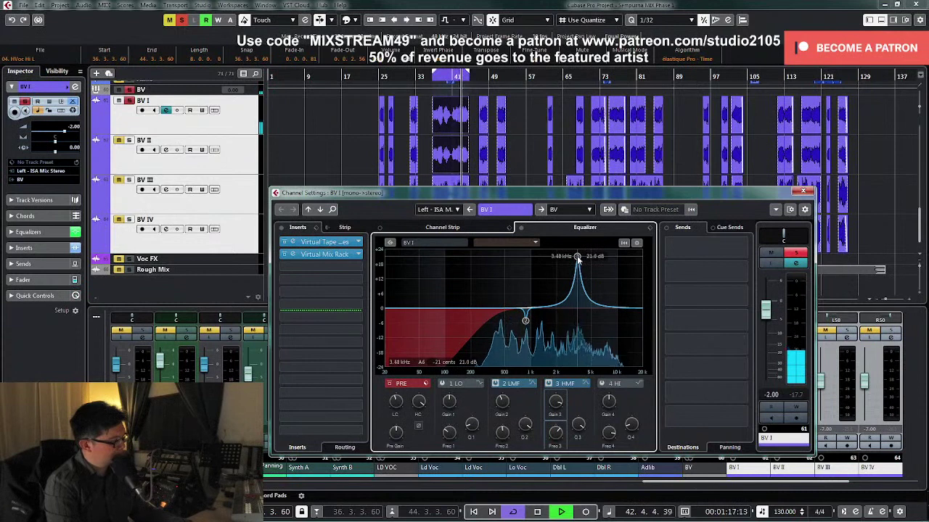
drag(556, 396, 557, 405)
scroll(557, 403, down, 8)
scroll(419, 405, down, 3)
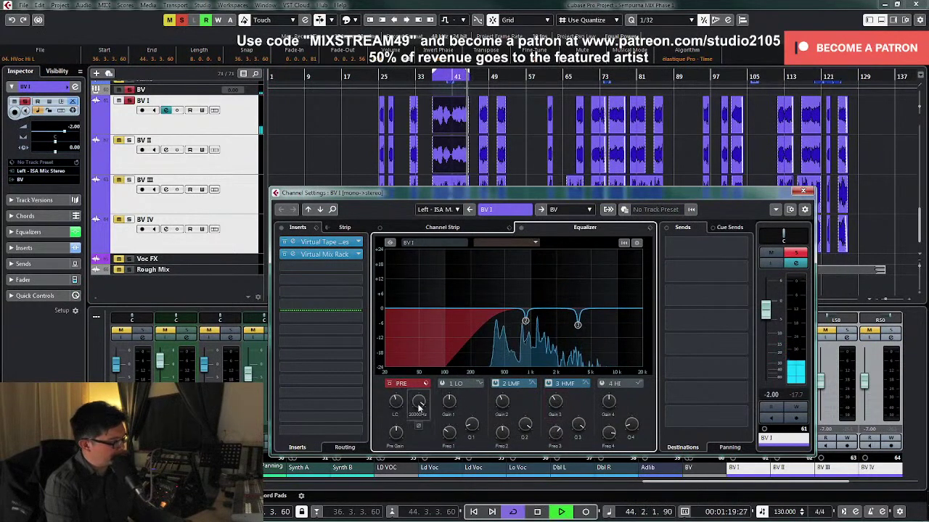
Step: Set BV I's equalizer high-cut frequency to 12000 Hz
drag(422, 410, 423, 416)
key(space)
click(419, 415)
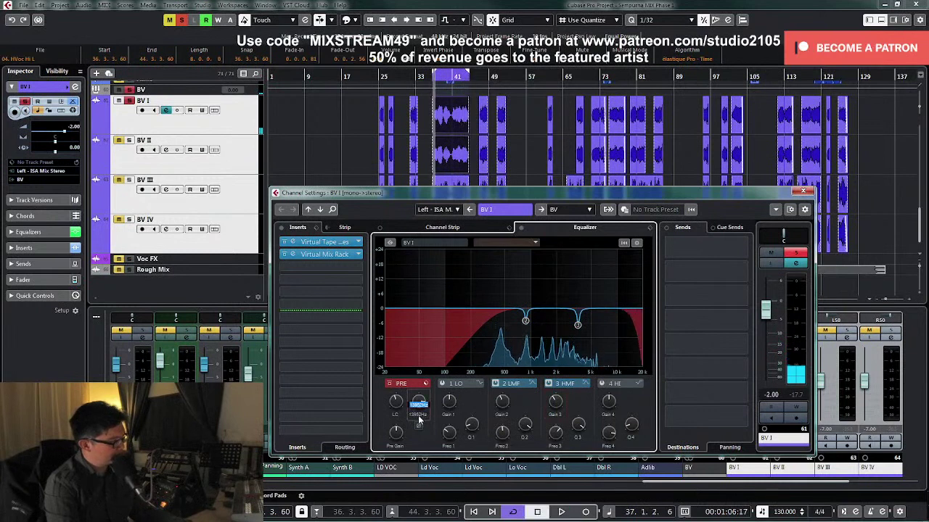
text(20000)
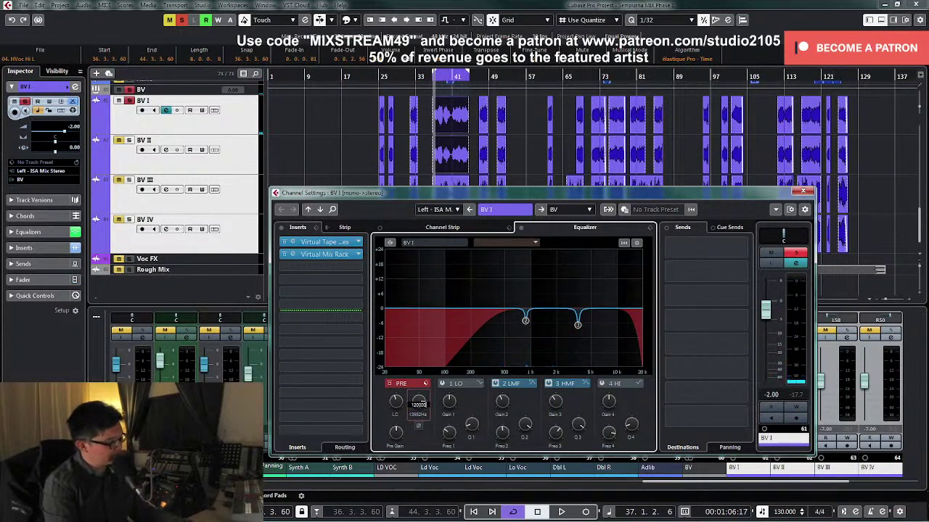
key(Return)
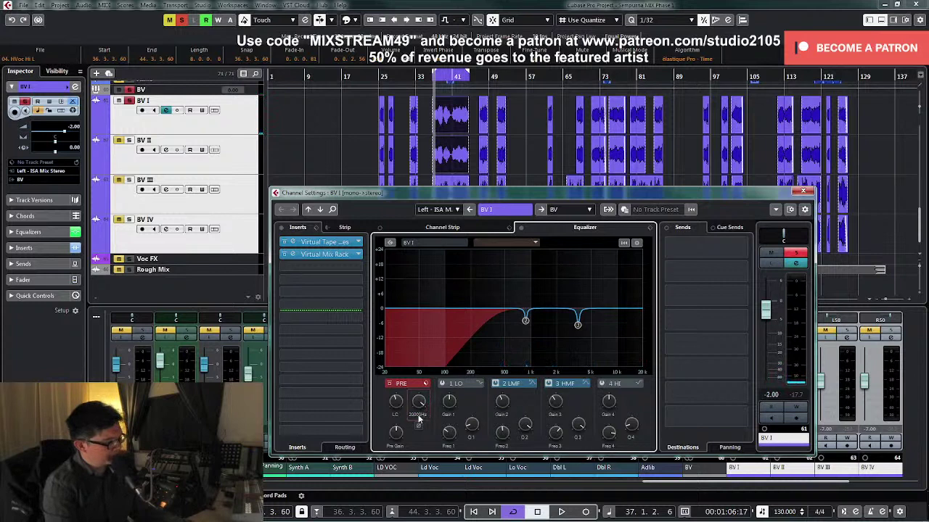
double_click(419, 415)
text(10000)
key(Return)
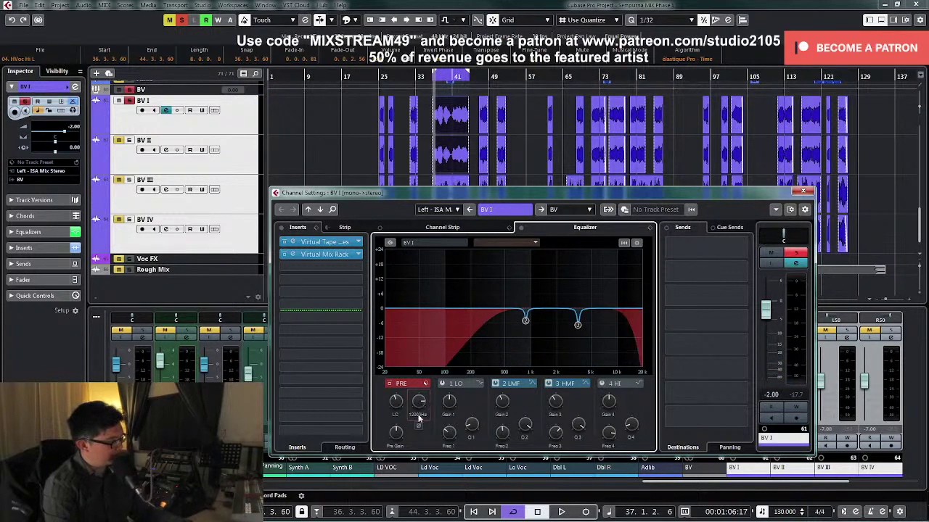
Step: Close BV I's channel settings and pan BV I hard left and BV II hard right
click(802, 191)
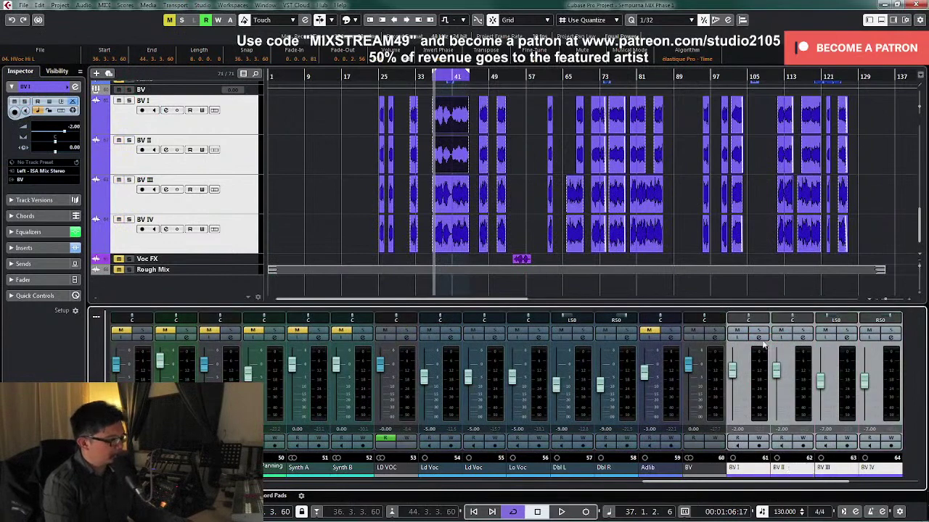
drag(756, 320, 686, 319)
drag(791, 319, 863, 334)
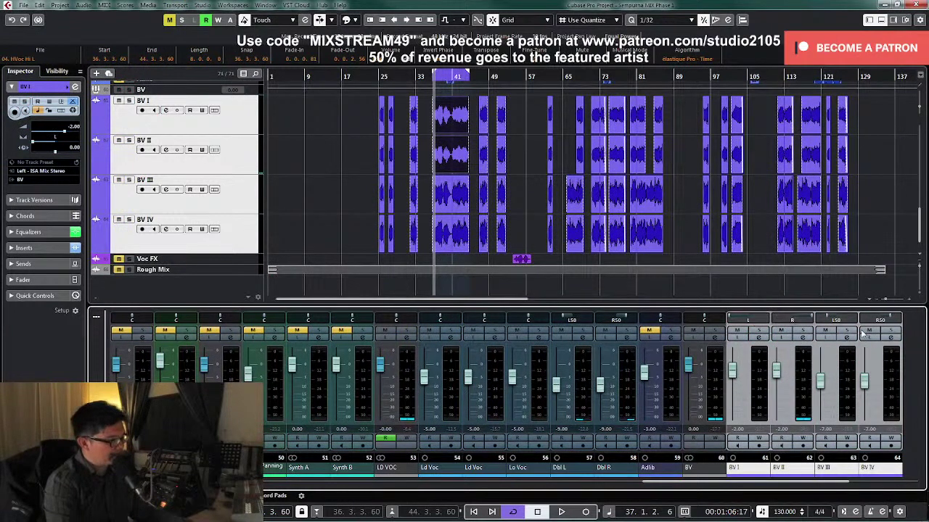
Step: Link the BV I and BV II channels in a group named Link 1 with the default link options
click(757, 407)
ctrl+click(799, 413)
right_click(770, 414)
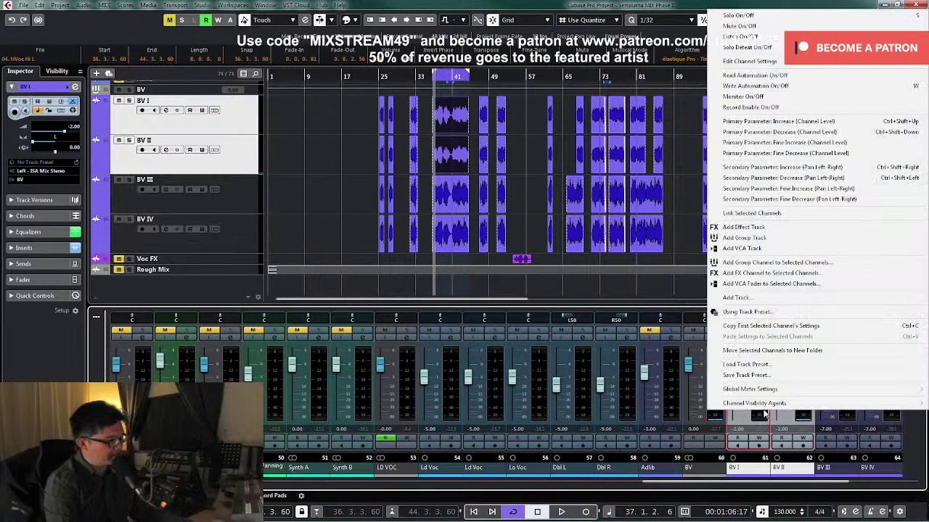
click(752, 214)
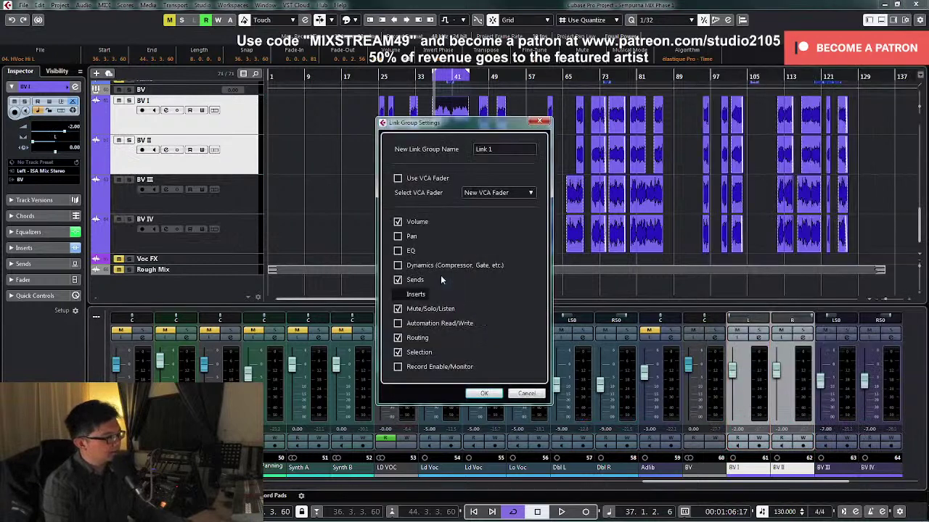
click(484, 396)
Step: Mute BV III and BV IV and lower the linked BV I and BV II faders to -6.05 dB during playback
click(825, 336)
click(868, 336)
key(space)
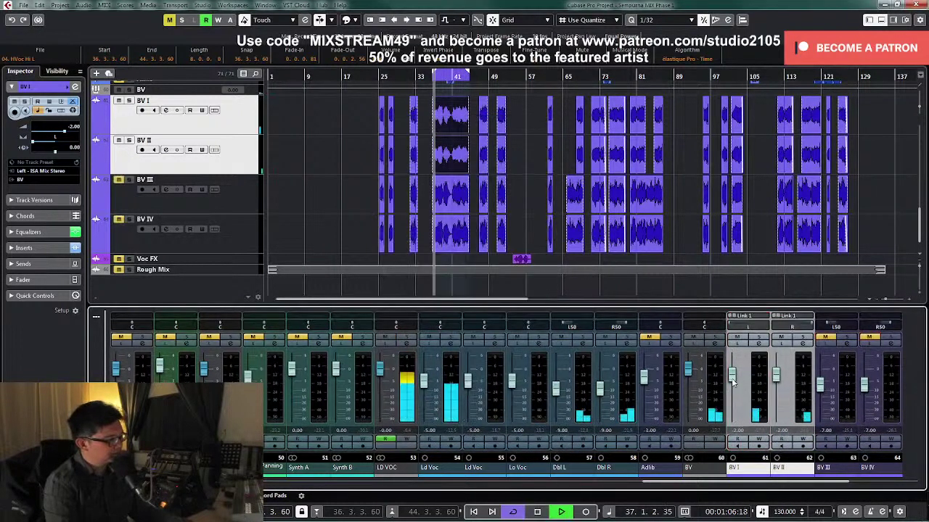
drag(731, 379, 735, 389)
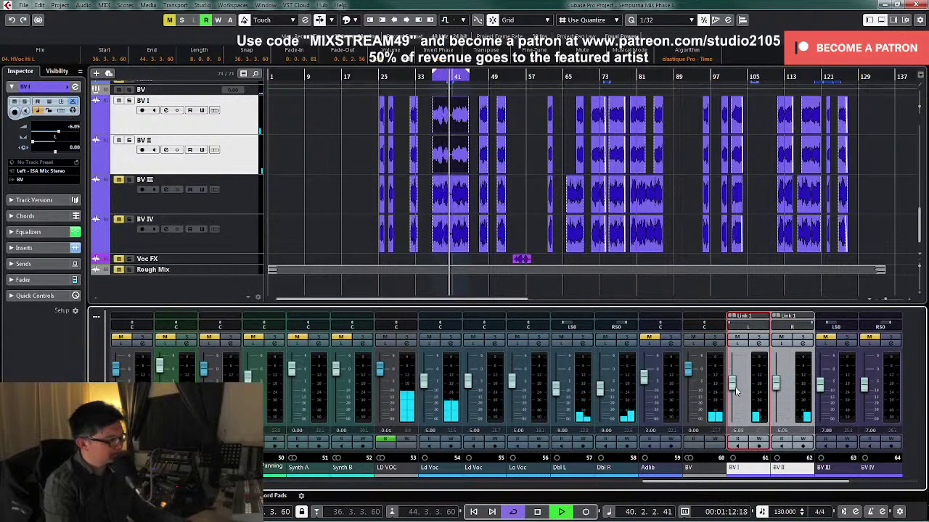
key(space)
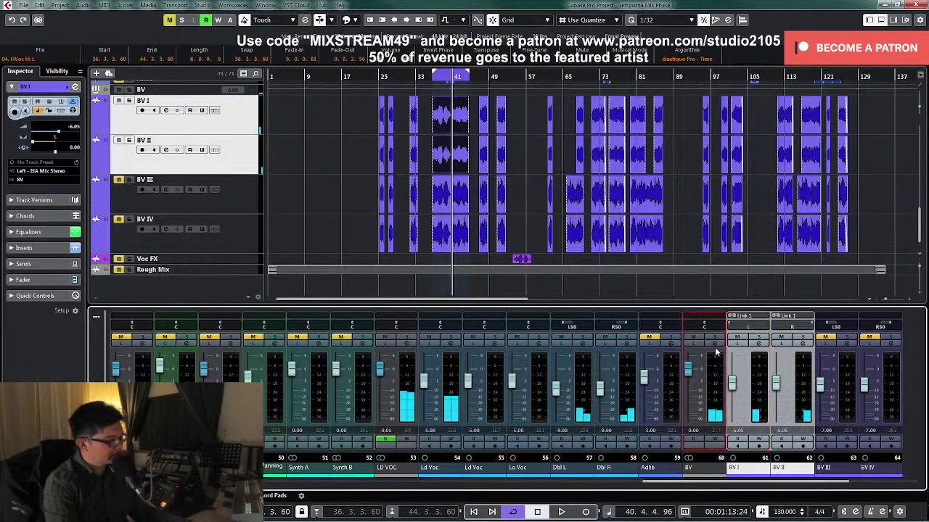
click(717, 346)
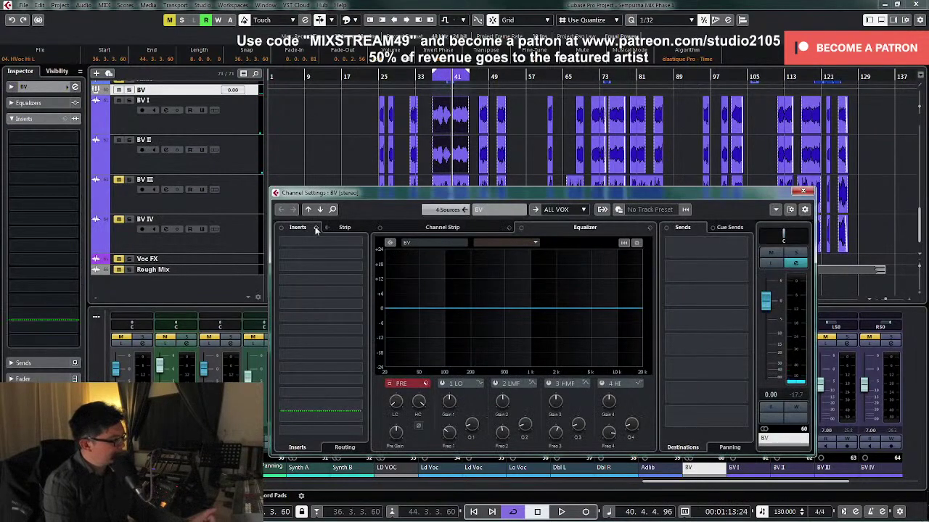
click(802, 192)
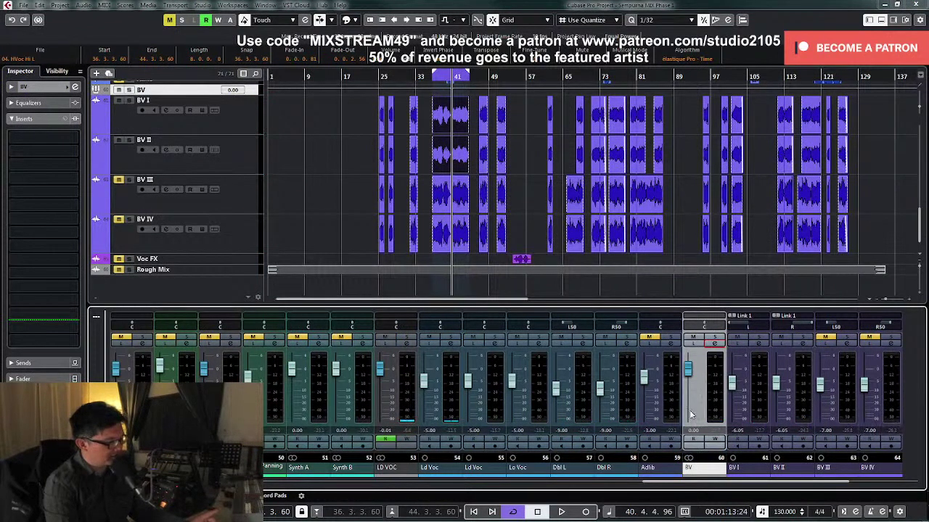
click(716, 341)
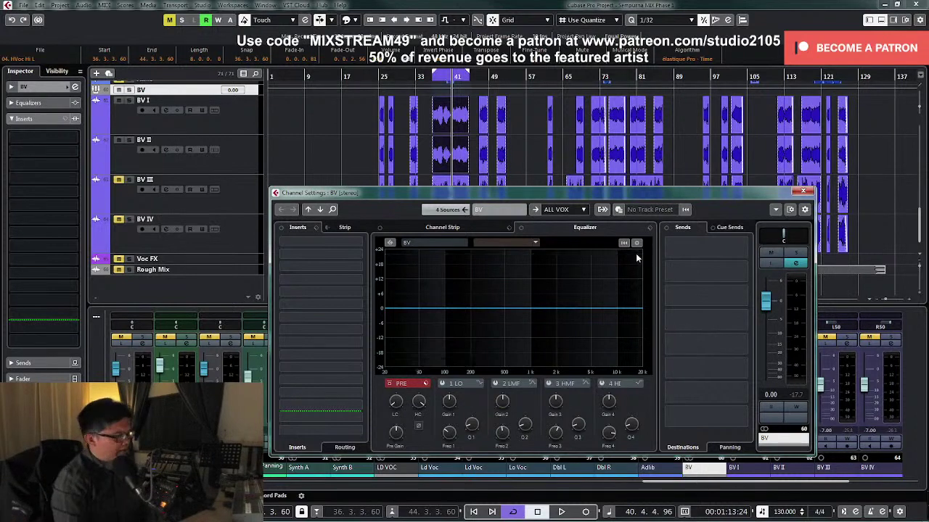
click(802, 190)
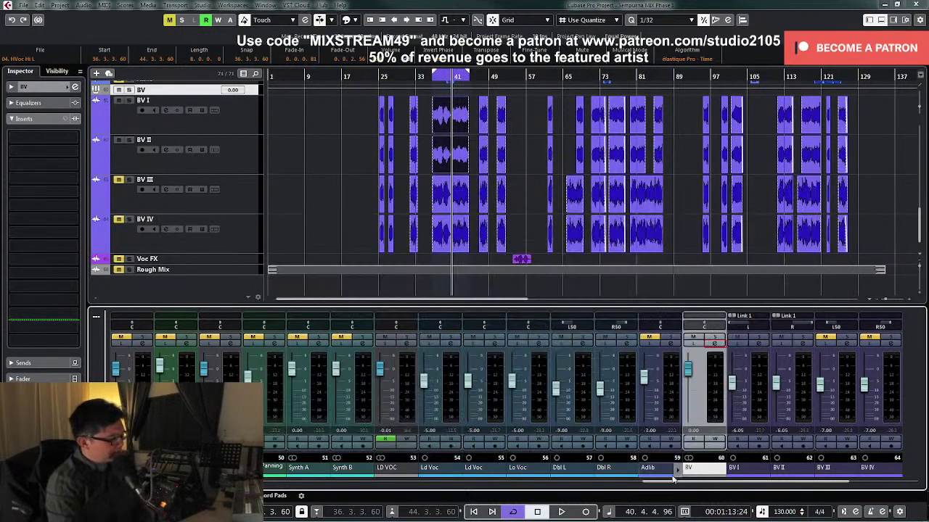
scroll(288, 216, up, 10)
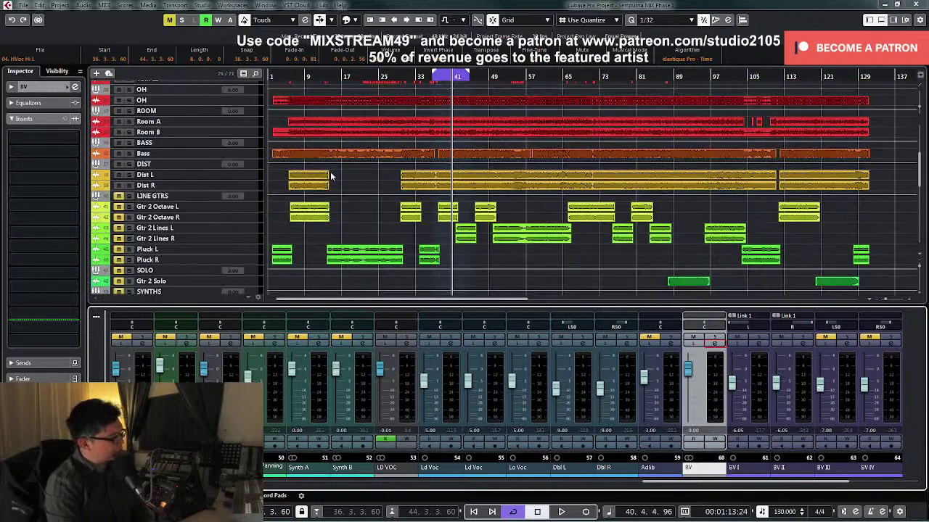
scroll(375, 208, down, 10)
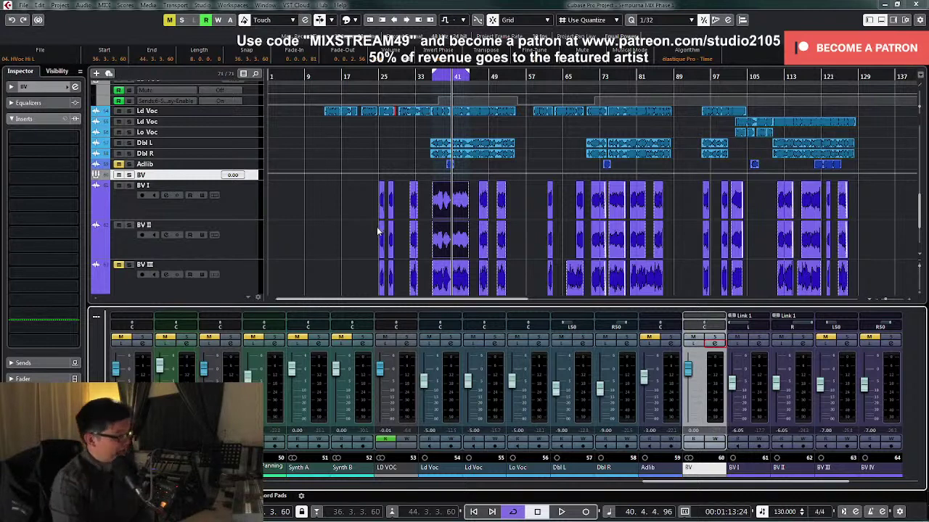
Step: Open the BV group's channel settings and load the GRP BV preset onto it
click(712, 344)
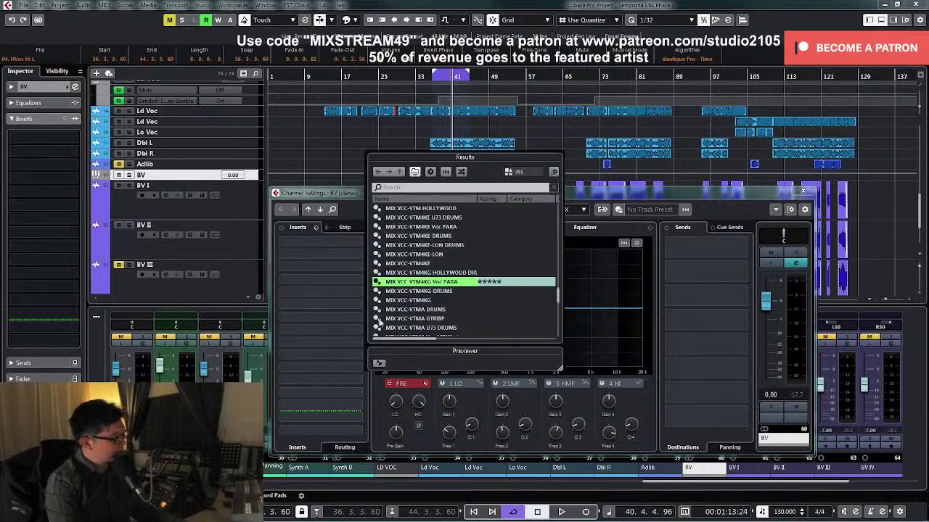
scroll(436, 295, up, 8)
scroll(436, 295, up, 10)
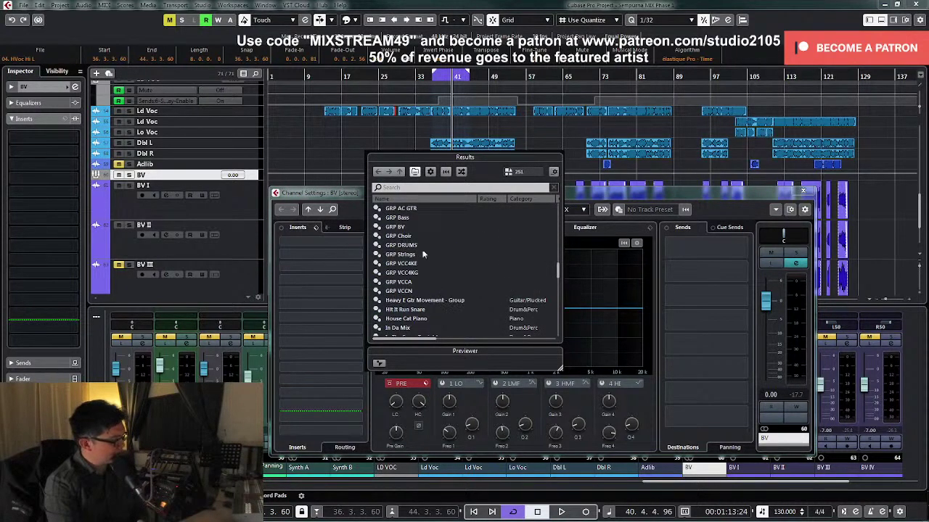
double_click(412, 227)
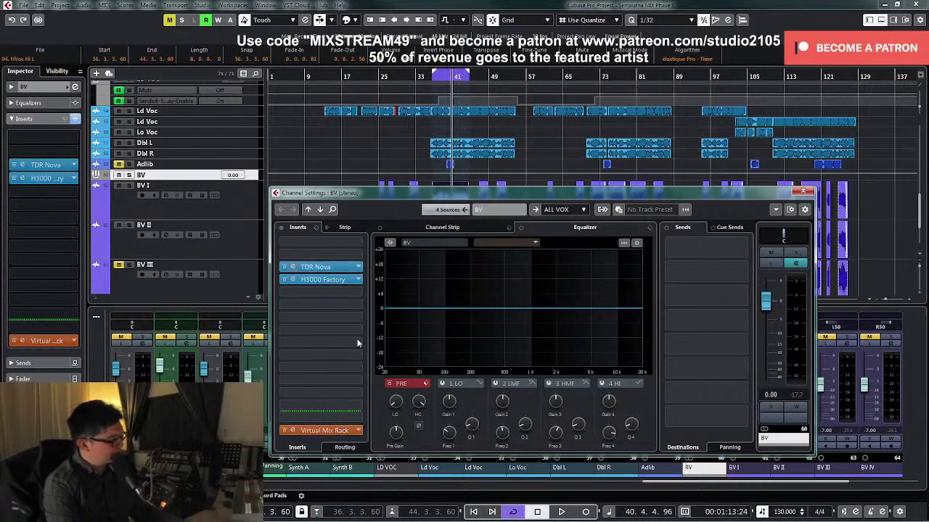
Step: Inspect the BV group's Virtual Mix Rack insert and listen to BV I and BV II through the new chain
click(334, 432)
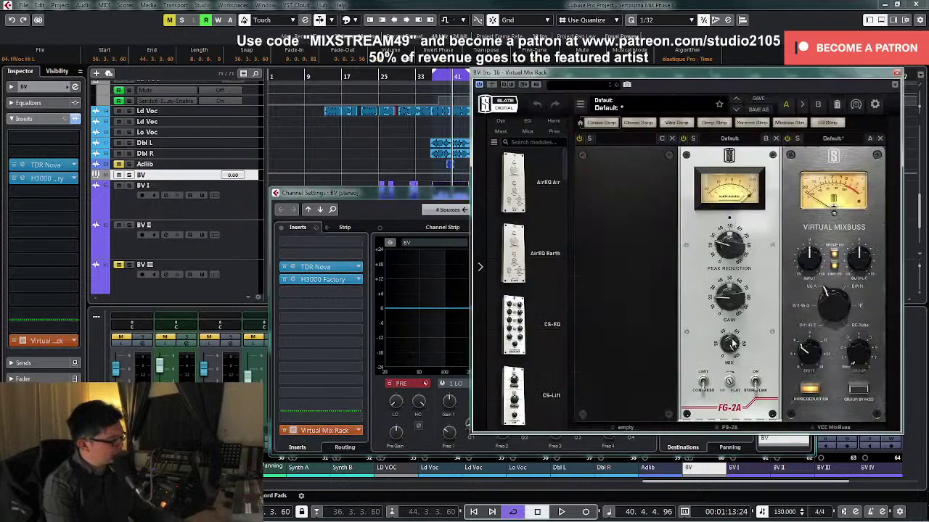
click(897, 74)
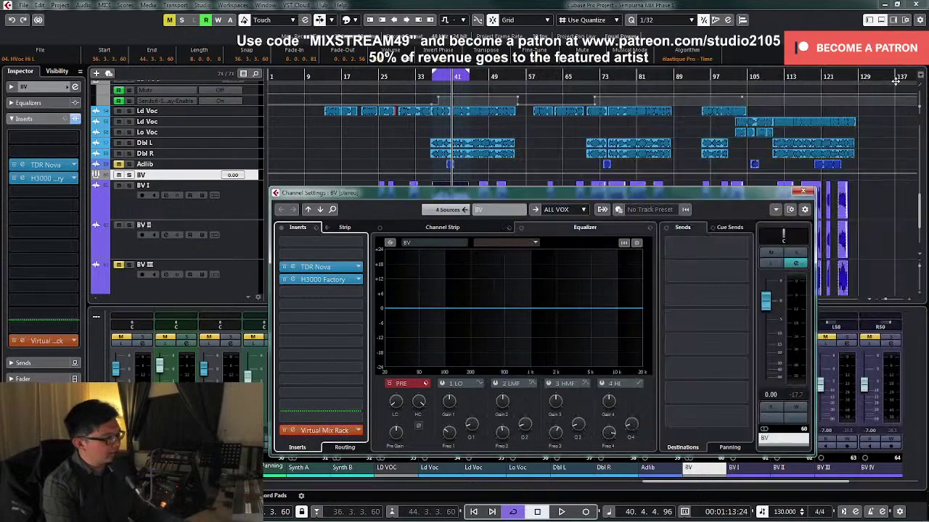
click(802, 192)
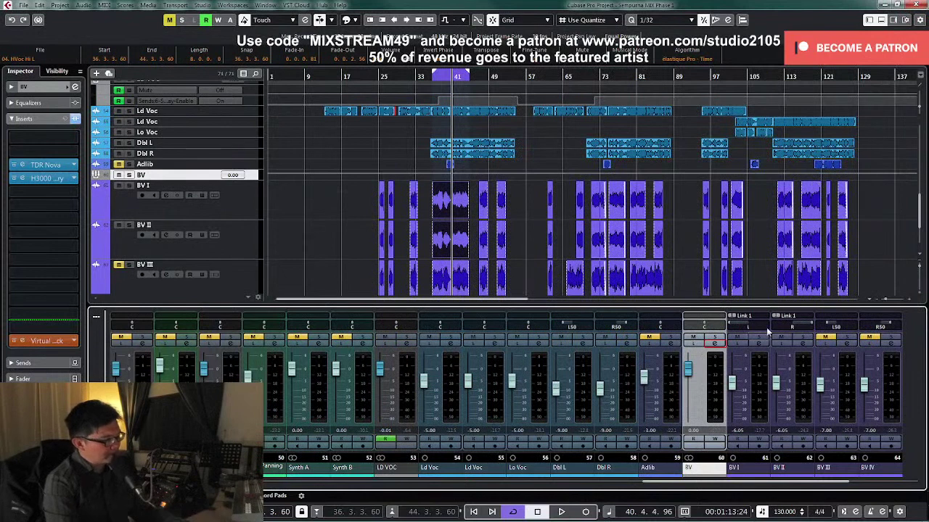
key(space)
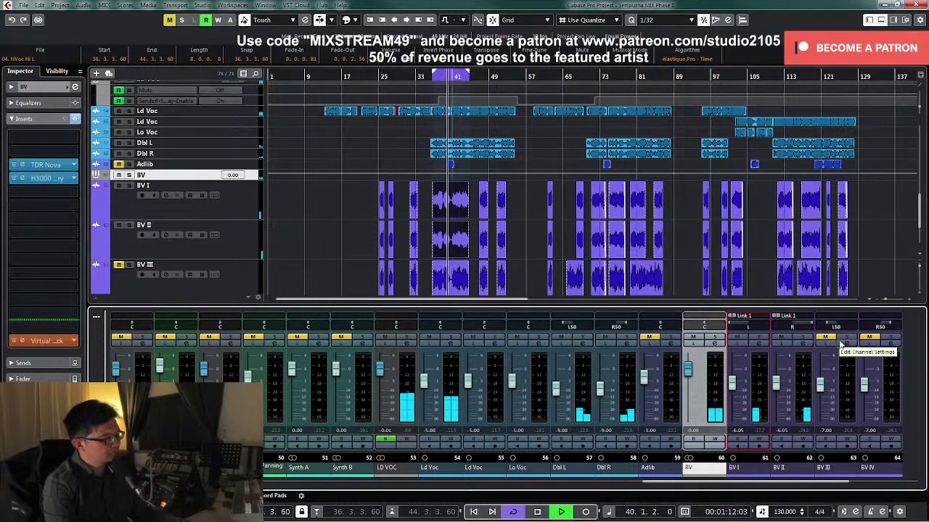
key(space)
Step: Solo BV III with its pan centred and play from the start of its bar 36 to 44 clip
click(845, 338)
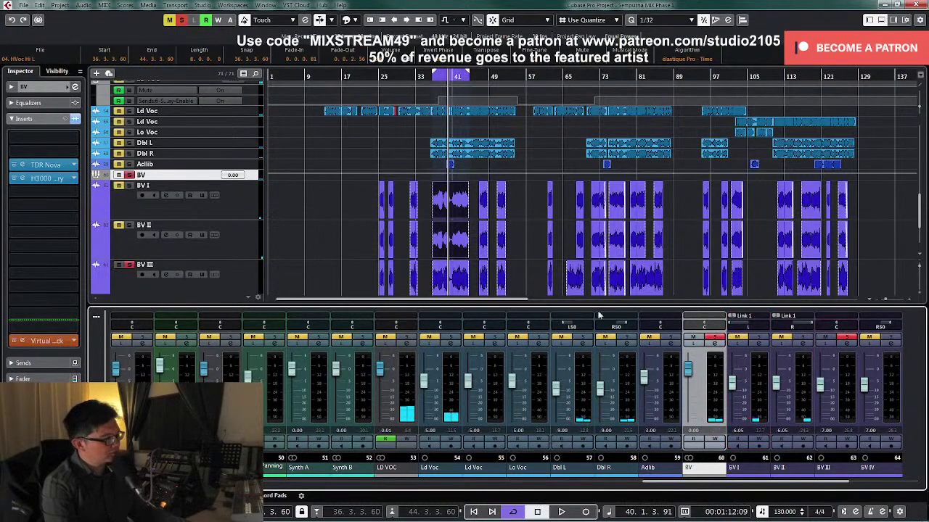
scroll(429, 268, down, 2)
click(452, 259)
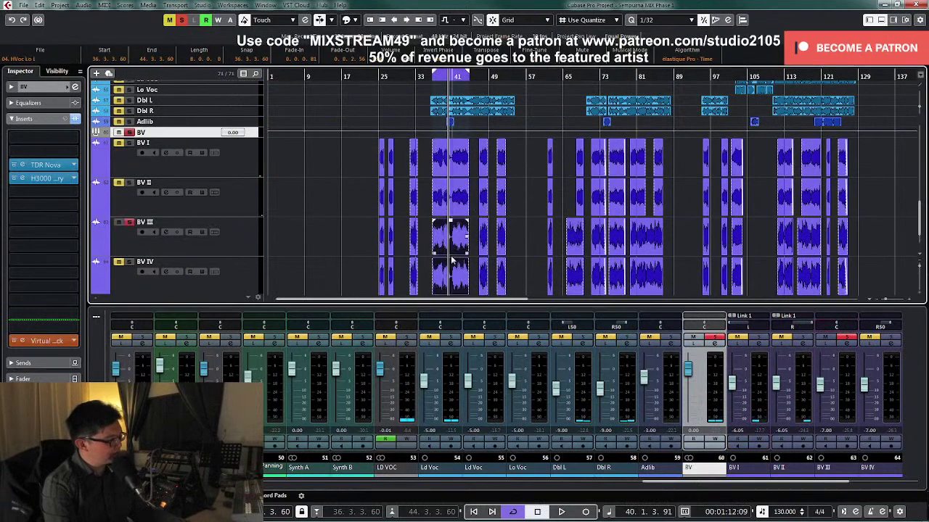
key(space)
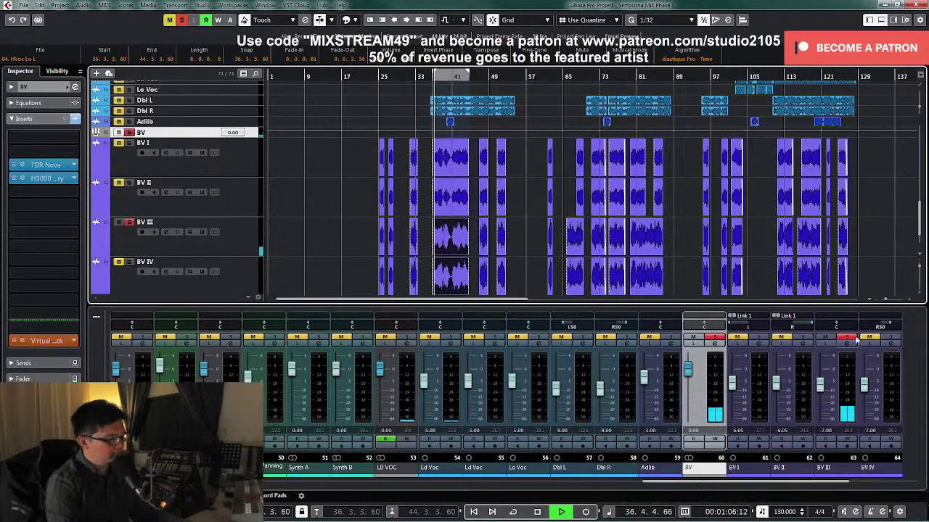
Step: In BV III's equalizer, enable the low cut at about 135 Hz and cut a narrow LMF band by 6 dB at 857 Hz
key(e)
drag(395, 403, 399, 387)
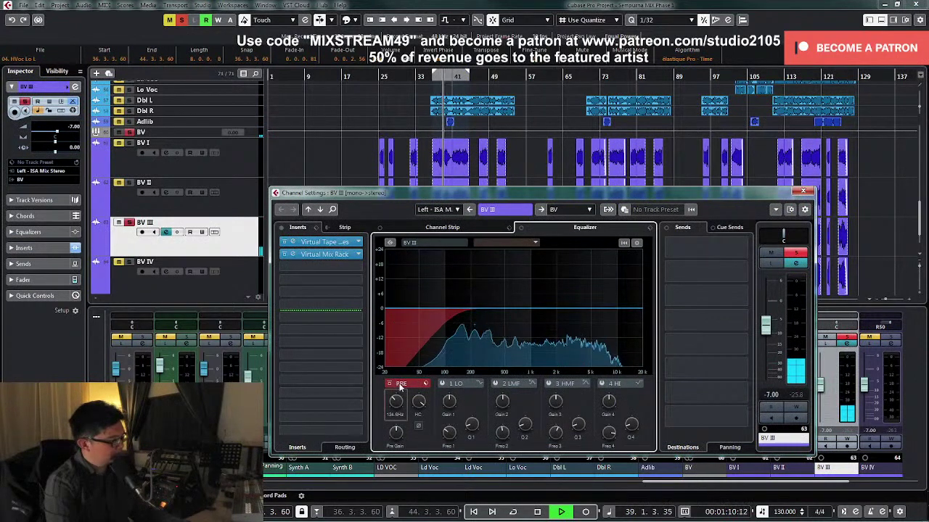
click(496, 383)
key(space)
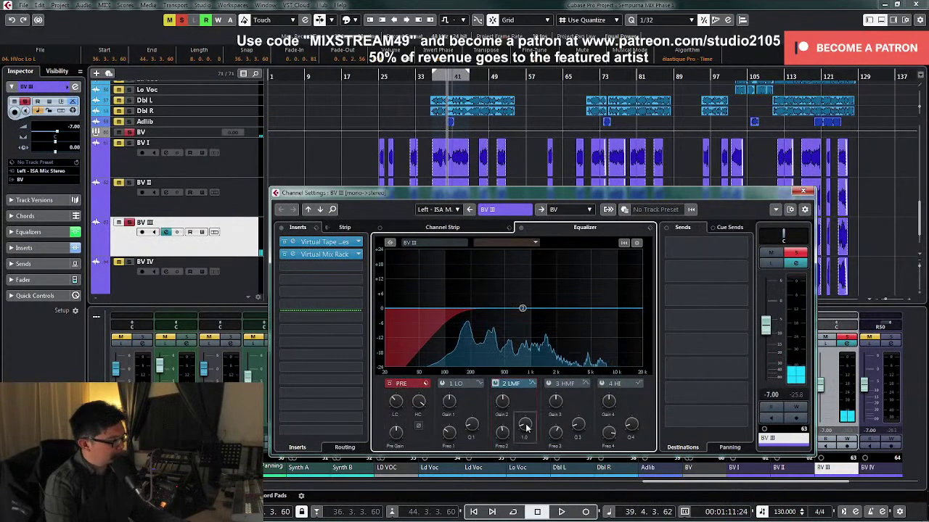
key(space)
drag(524, 310, 526, 255)
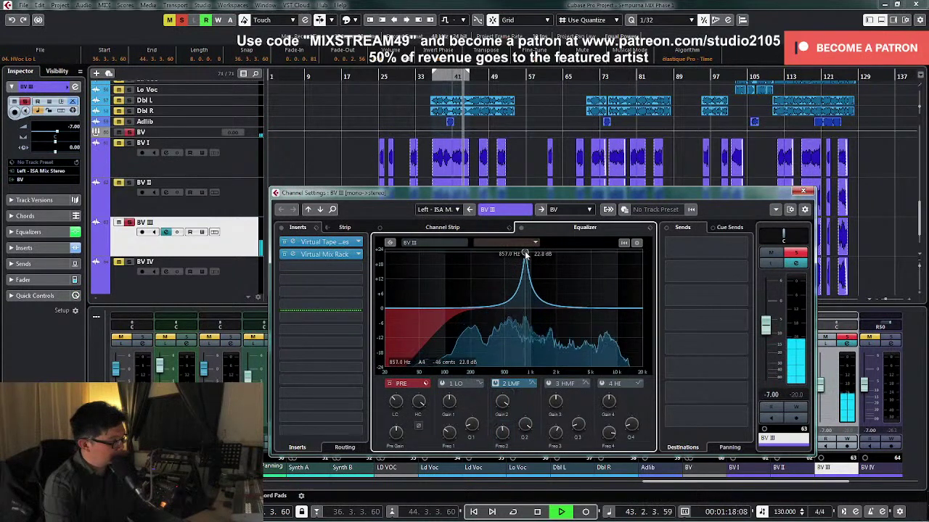
key(space)
scroll(502, 403, down, 15)
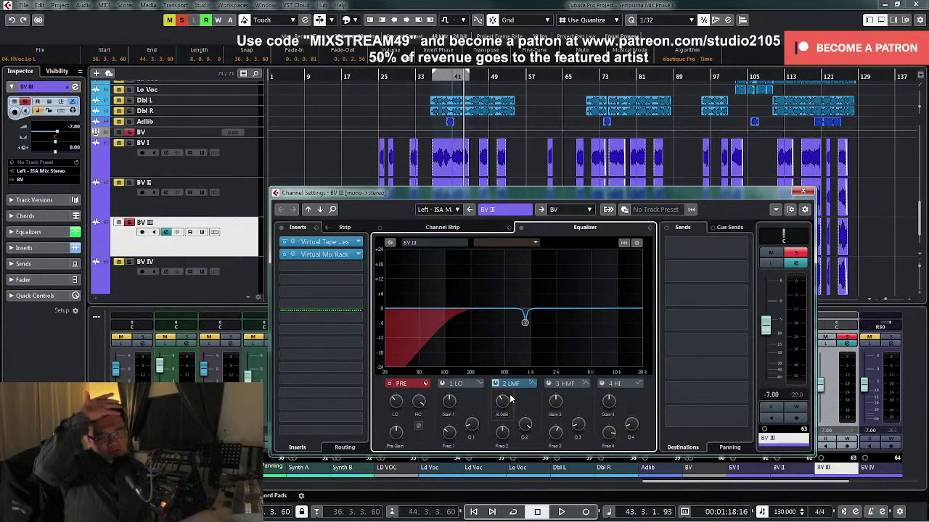
Step: Add a high cut to BV III's equalizer and cut a narrow HMF band by 4.5 dB at 3.43 kHz
key(space)
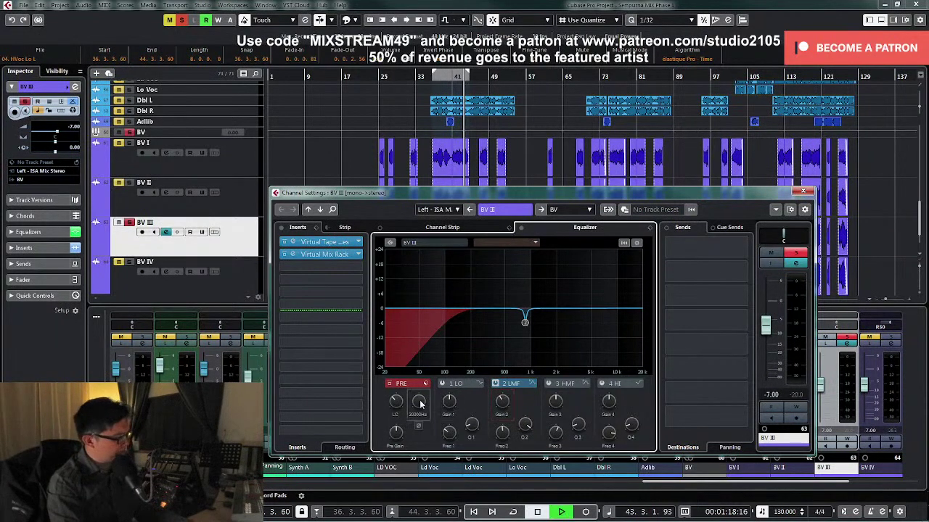
click(577, 426)
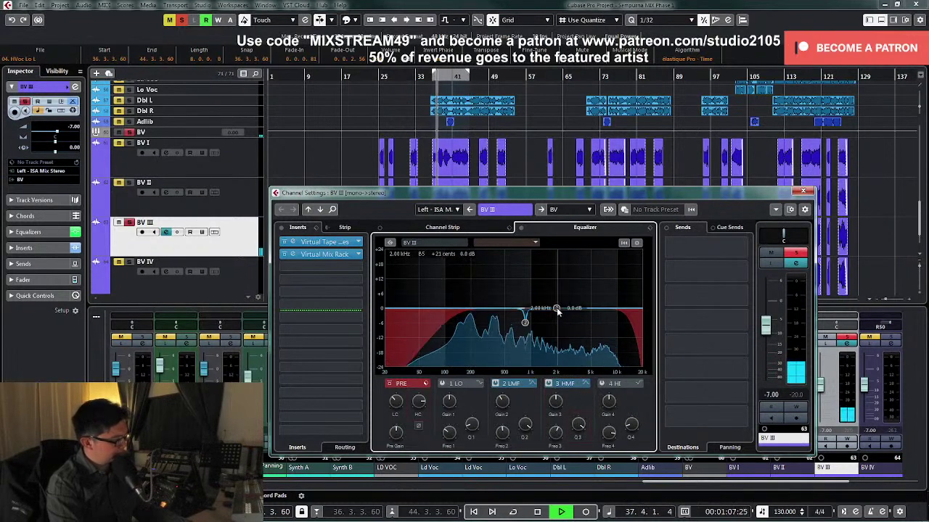
drag(556, 309, 576, 276)
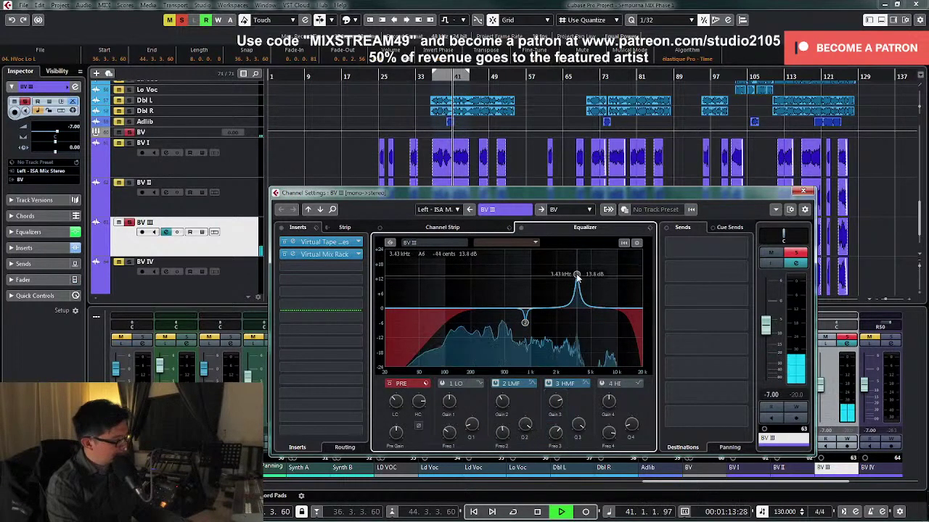
key(space)
drag(550, 406, 545, 434)
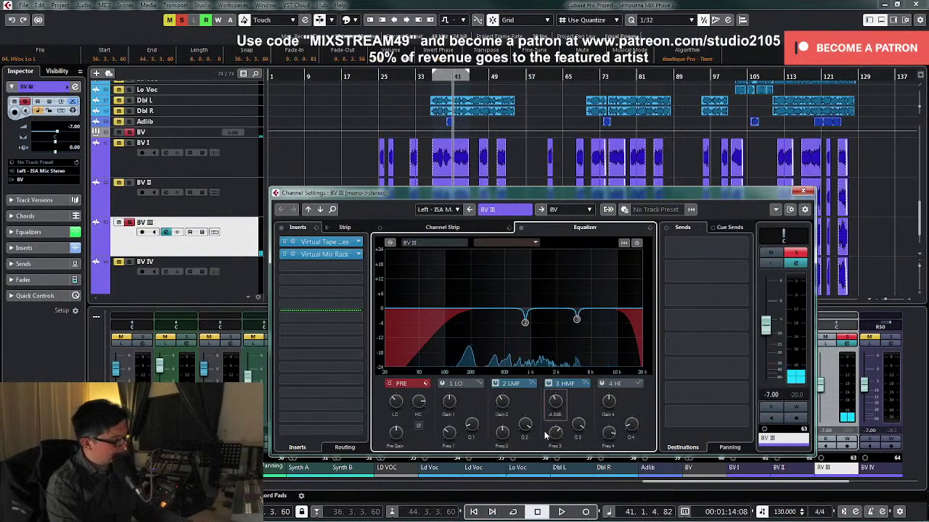
click(803, 191)
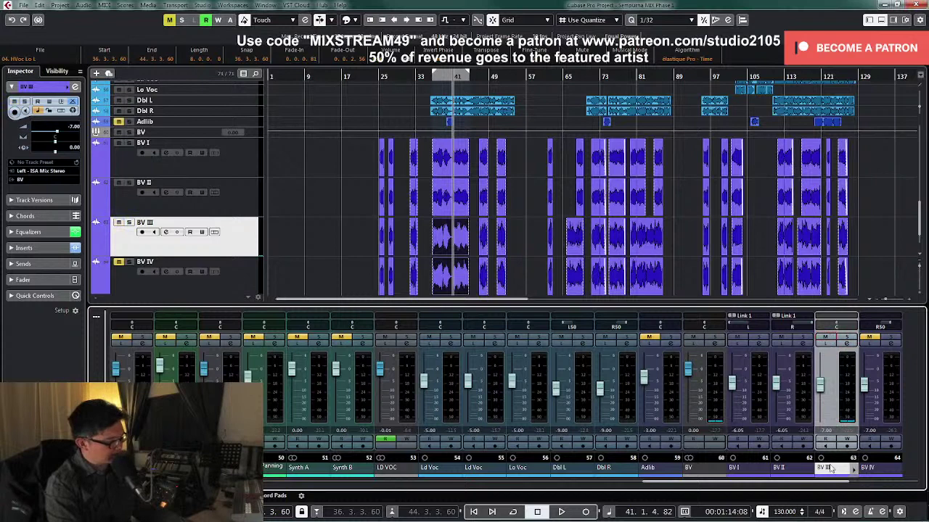
Step: Copy BV III's channel settings onto BV IV and pan BV III to L50 and BV IV to R50
drag(831, 469, 874, 472)
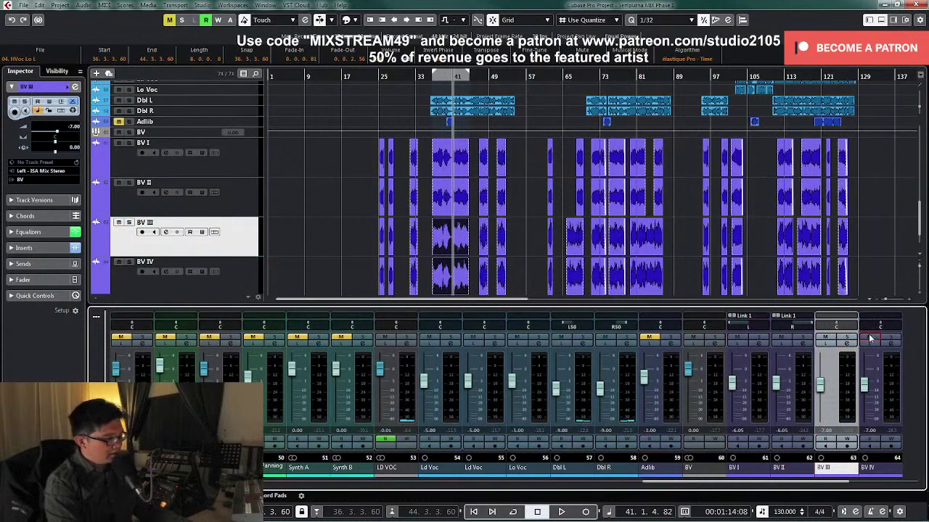
drag(838, 325, 834, 325)
double_click(835, 330)
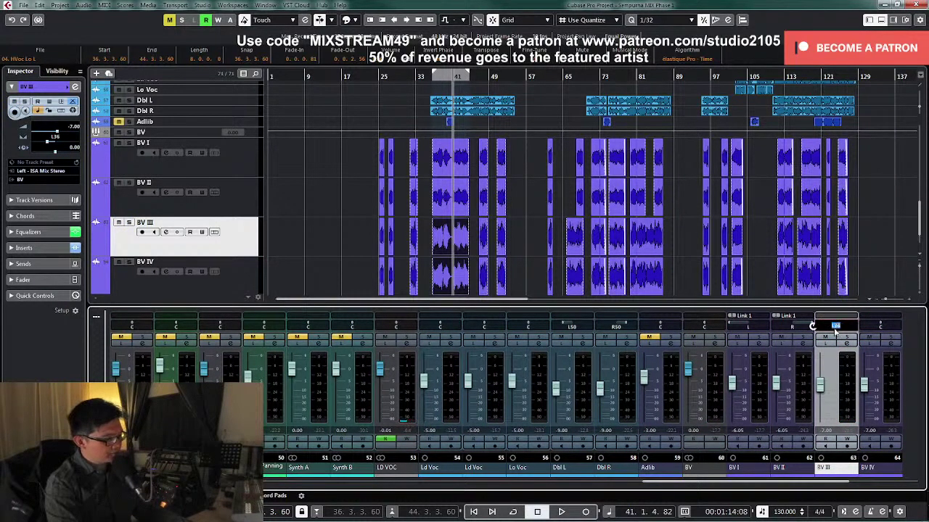
text(l50)
key(Return)
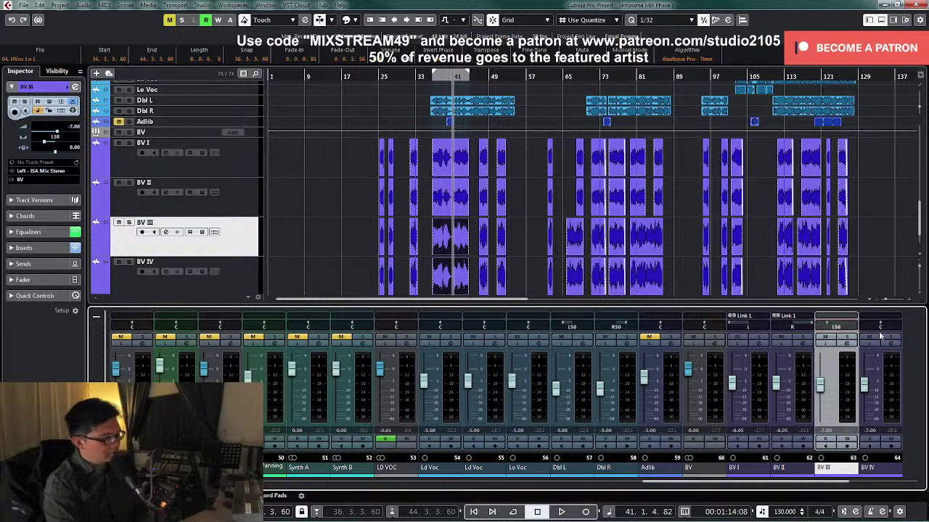
scroll(857, 326, up, 12)
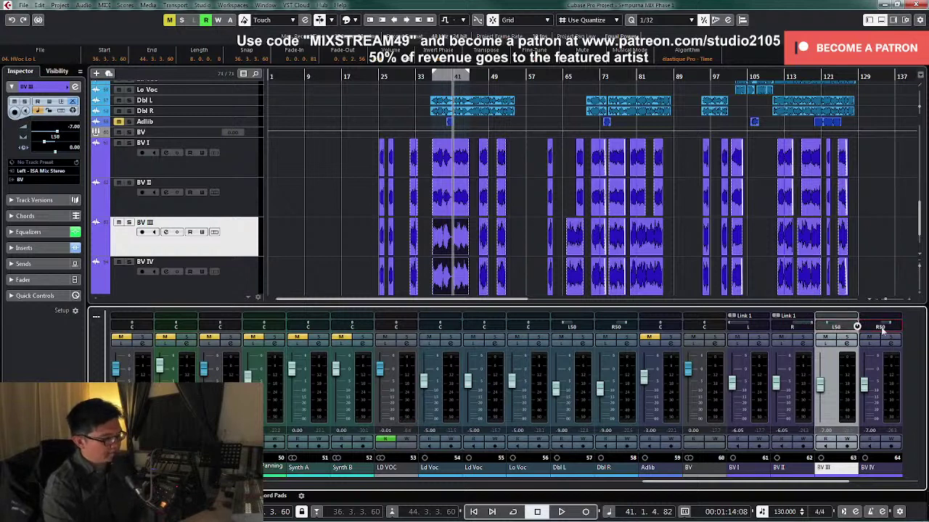
Step: Link the BV III and BV IV channels in a new link group named Link 2, keeping the preselected parameters
click(884, 413)
right_click(850, 412)
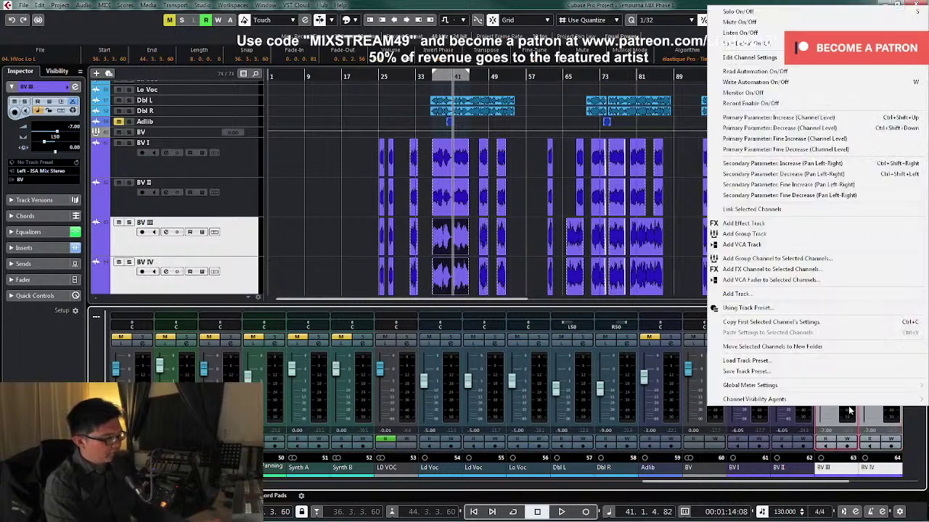
click(750, 209)
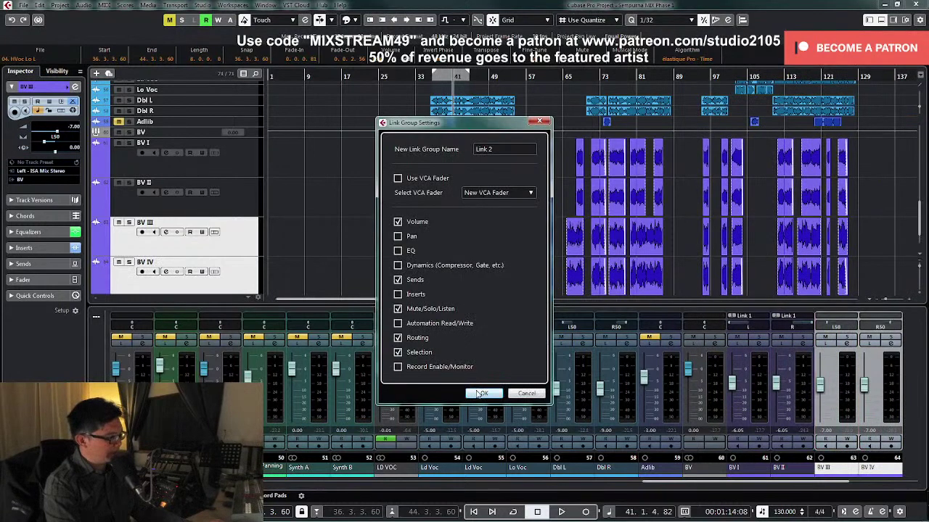
click(478, 395)
click(872, 368)
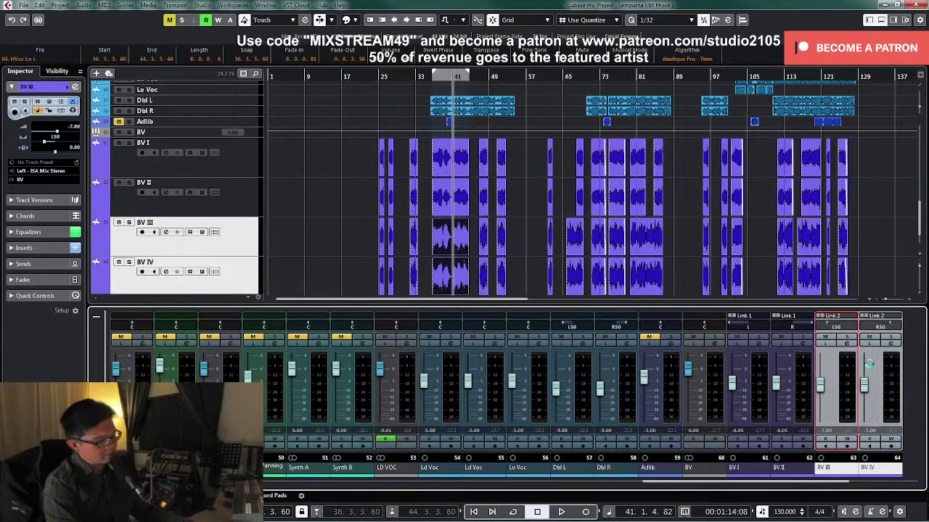
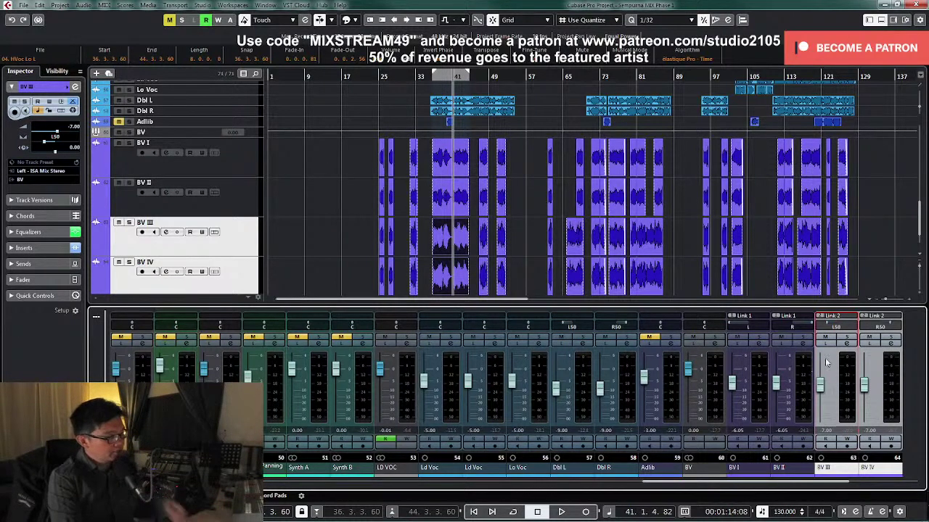
Step: Try the linked BV III and BV IV faders down to -7.78 dB during playback and return them to -7.00 dB
key(KP_1)
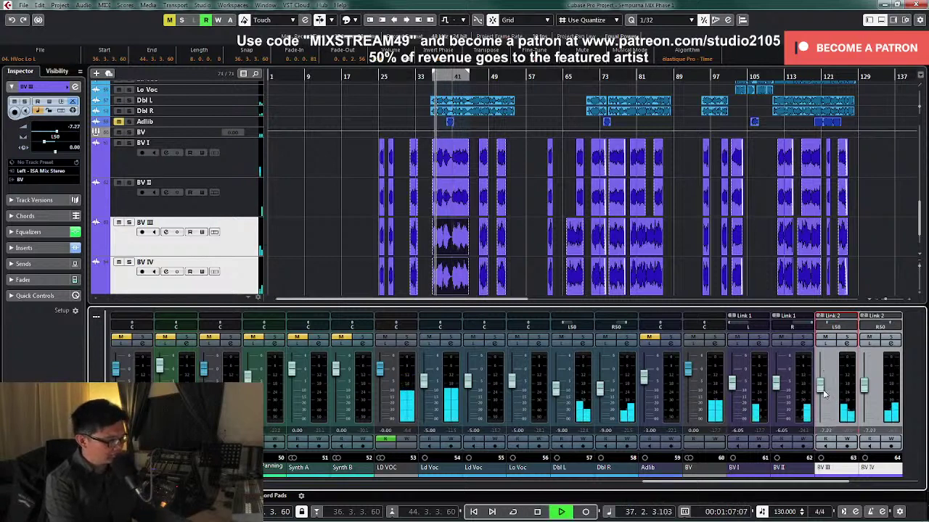
drag(822, 386, 823, 391)
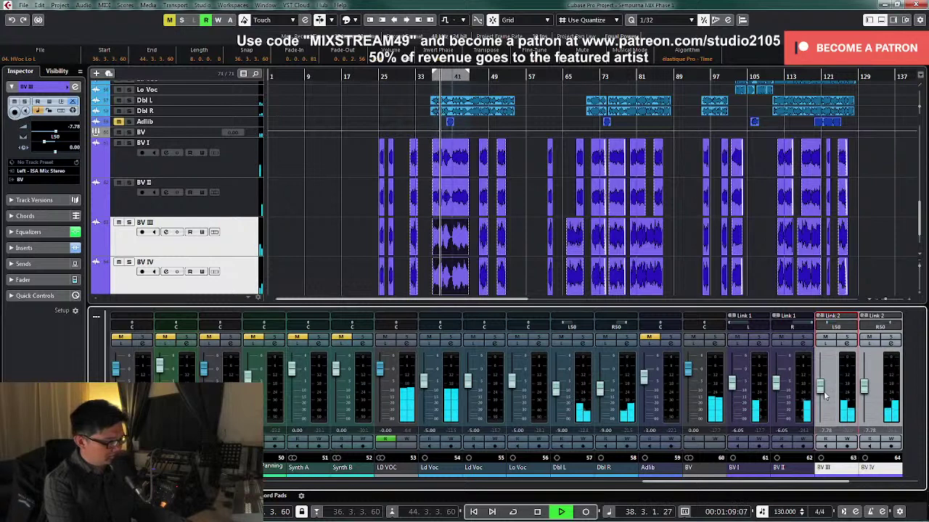
drag(823, 391, 824, 389)
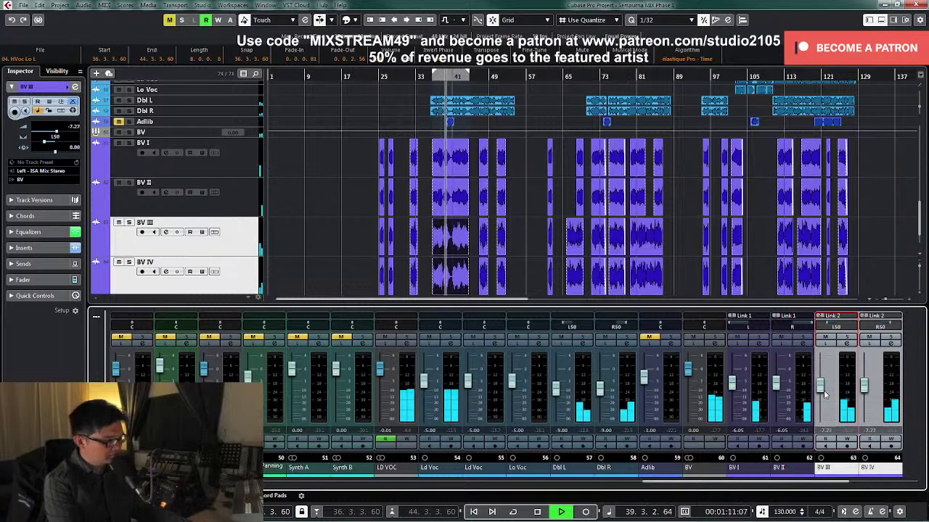
scroll(828, 428, up, 1)
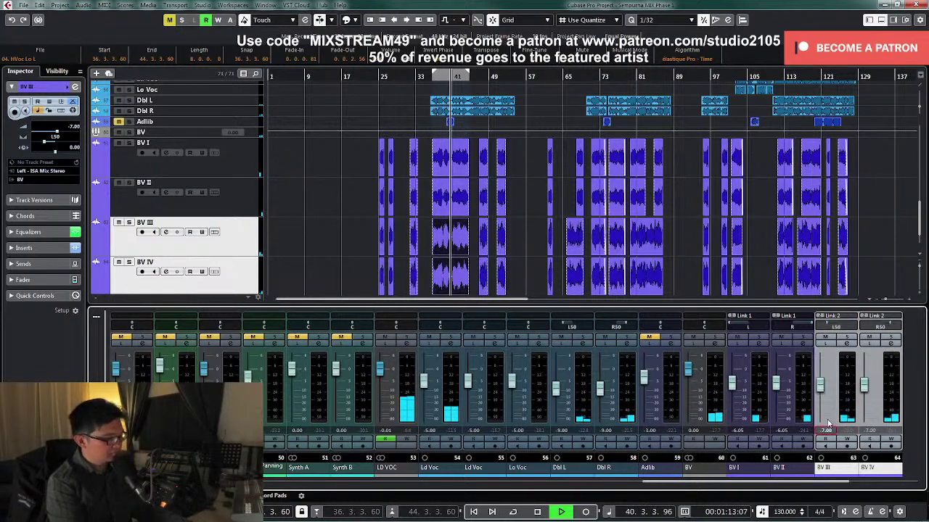
Step: Listen to the BV group soloed, compare it within the full vocal mix, and stop playback
click(715, 338)
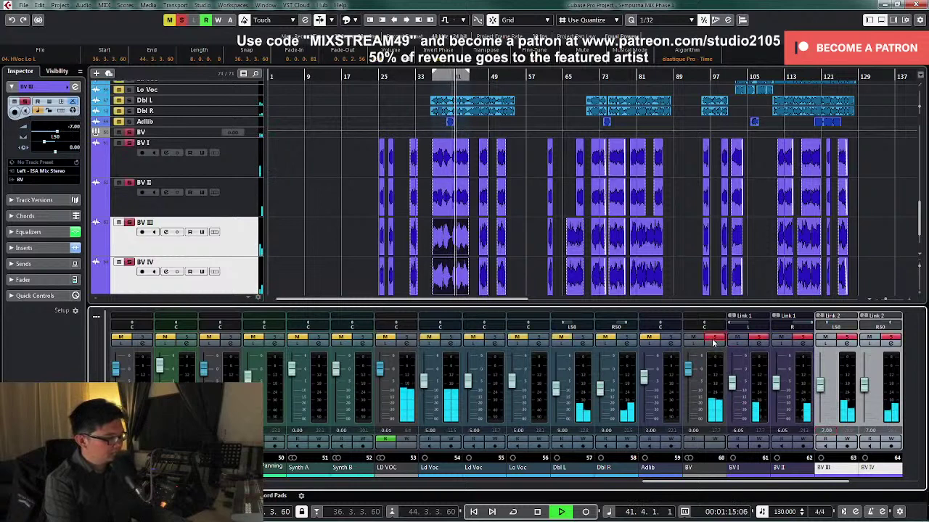
click(714, 338)
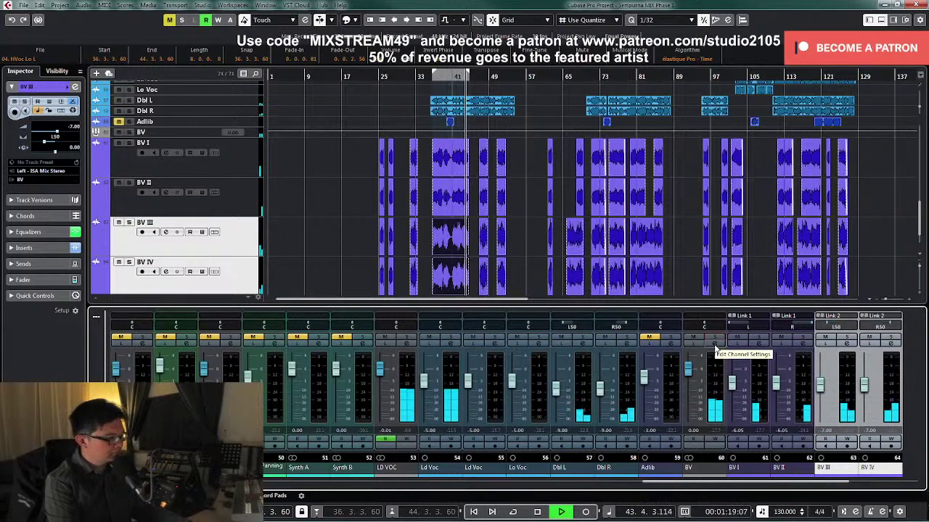
key(space)
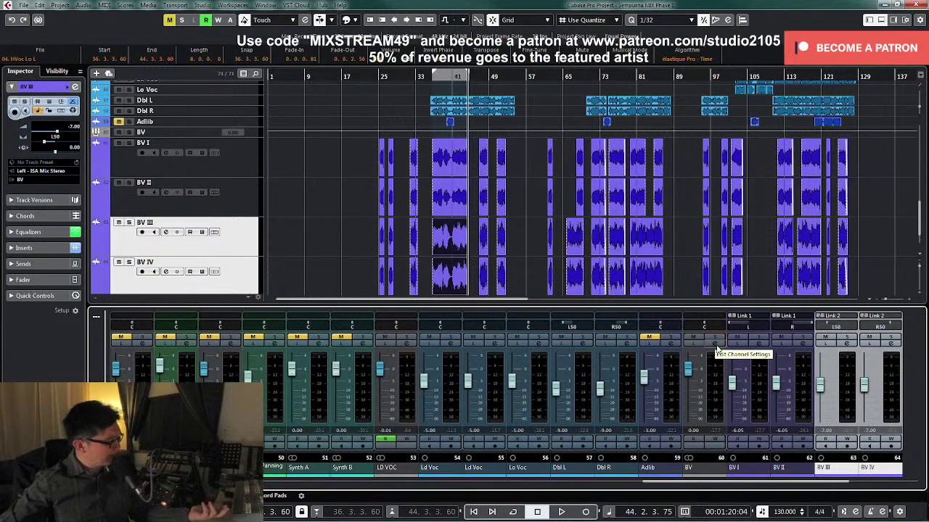
Step: Solo the BV group, play from the clip start, and open its TDR Nova insert with band II selected
key(KP_1)
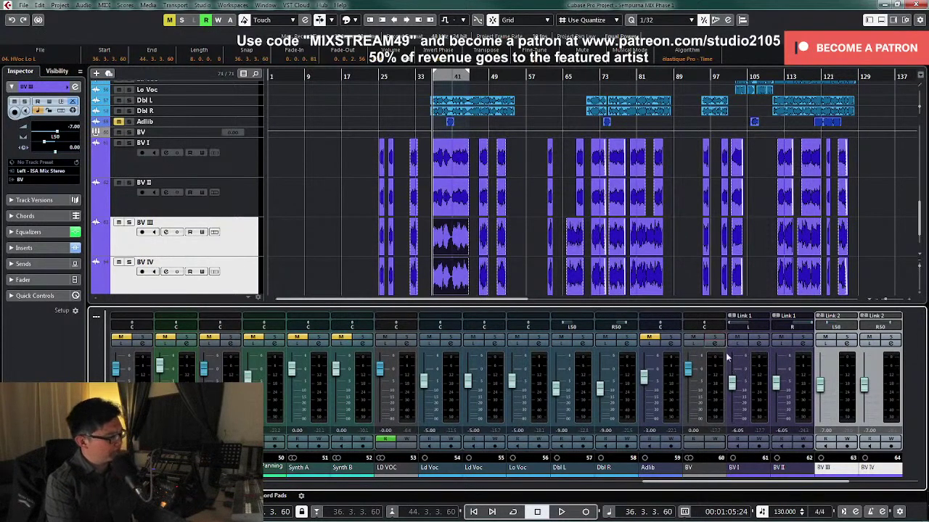
click(717, 341)
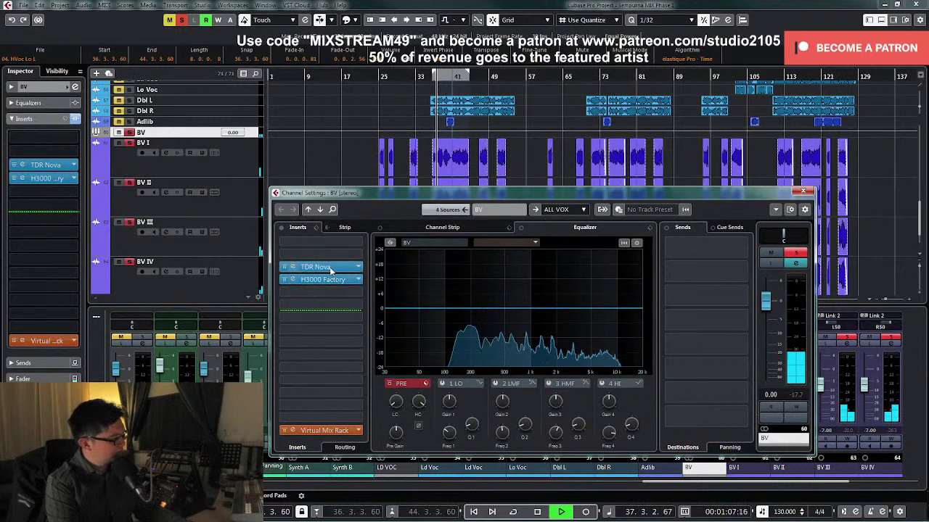
click(330, 270)
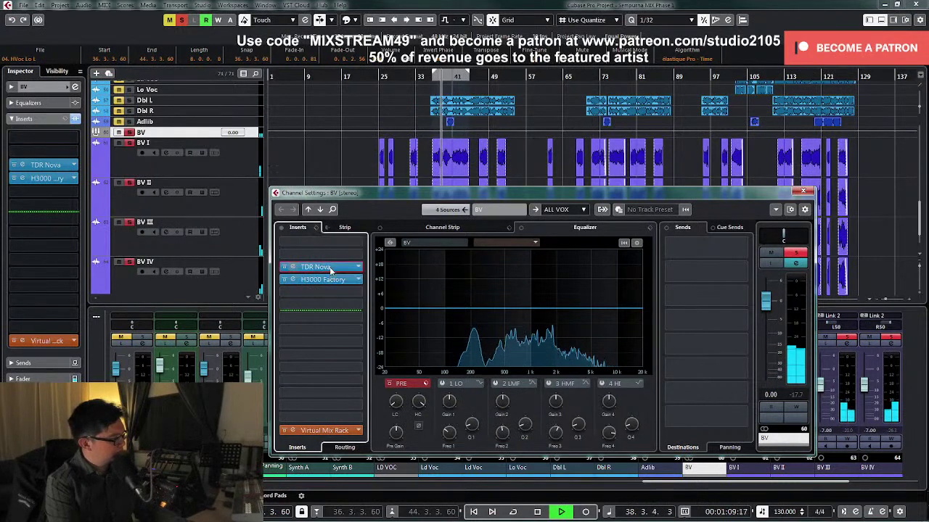
key(space)
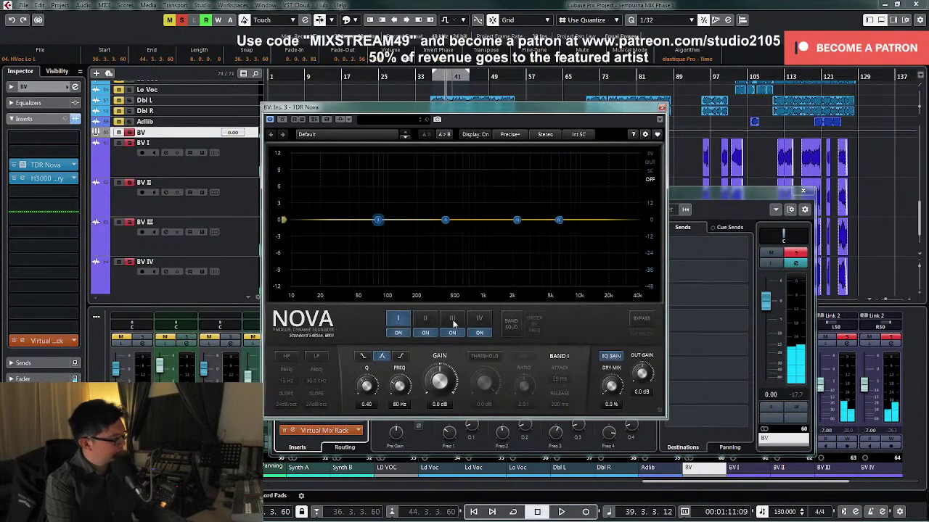
click(452, 319)
click(453, 319)
click(425, 319)
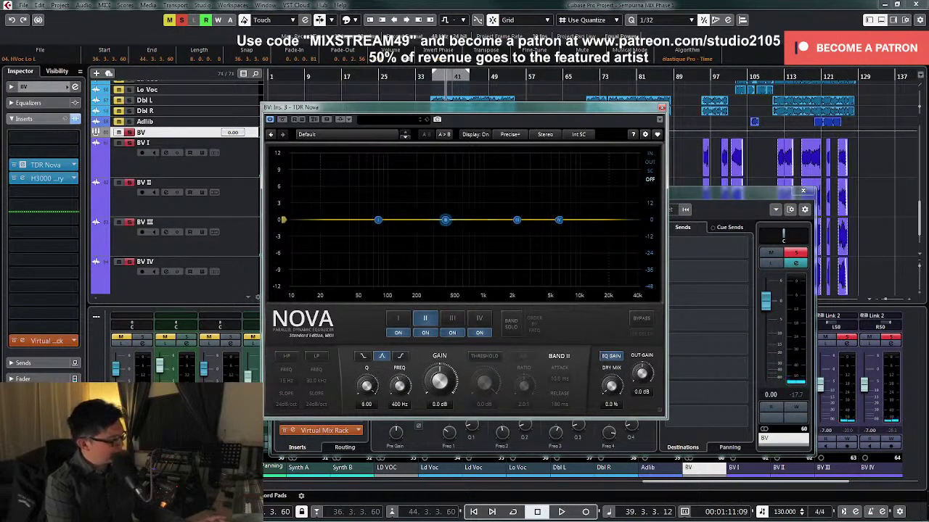
Step: Sweep TDR Nova's soloed band II to 2.6 kHz during playback, then reset its gain to 0 dB and end the band solo
click(513, 325)
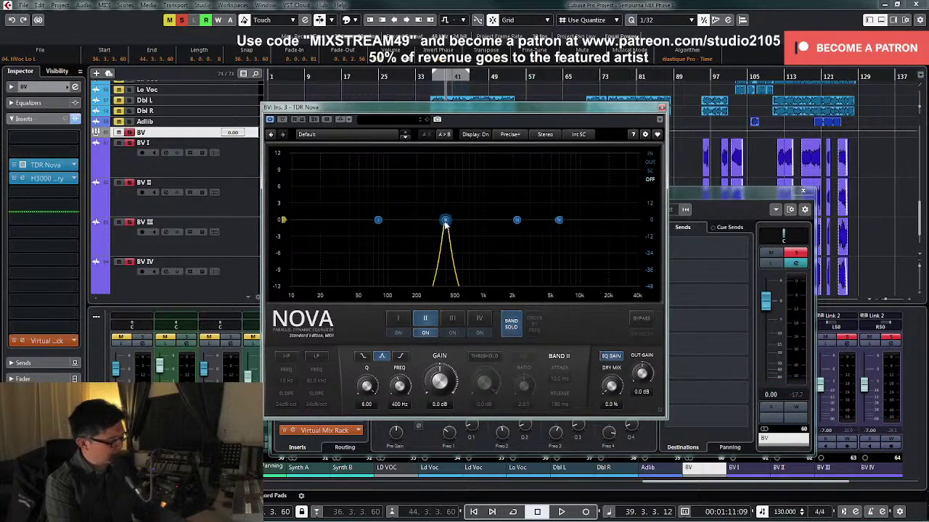
key(space)
drag(445, 222, 525, 177)
key(space)
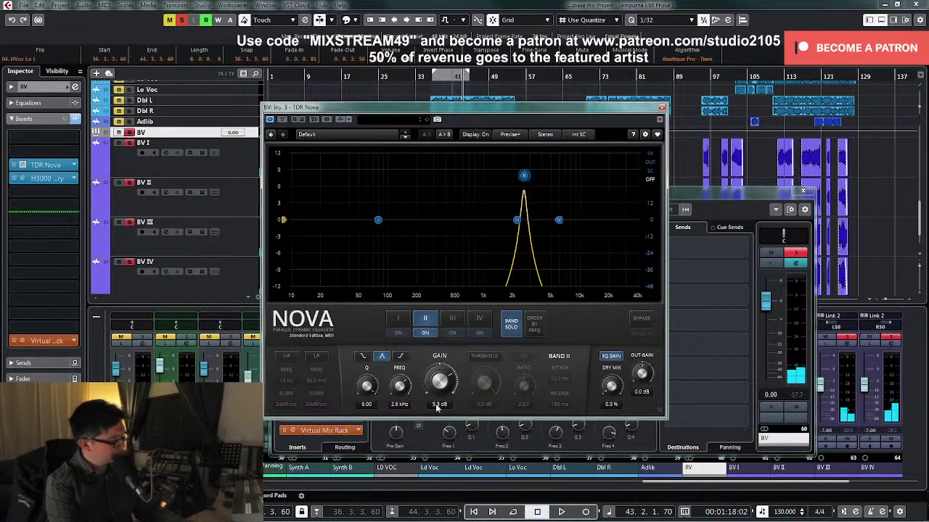
text(0)
key(Return)
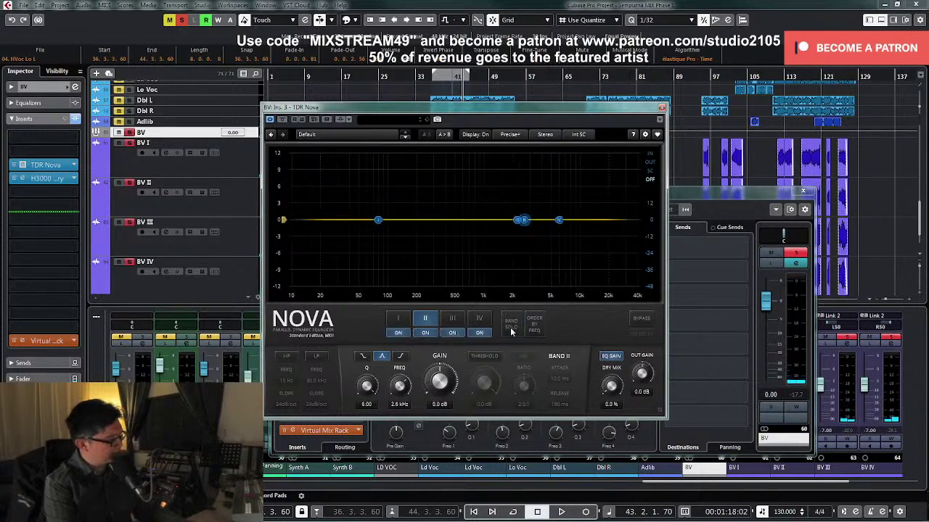
Step: Enable band II's threshold at -30.5 dB during playback, lower its Q for a wider dynamic cut, and close TDR Nova
click(493, 357)
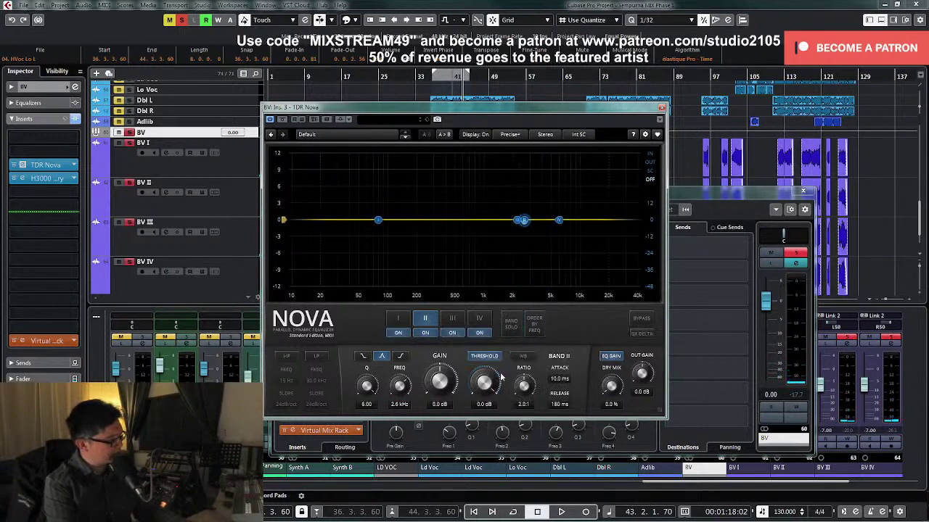
key(space)
drag(486, 386, 486, 432)
drag(366, 387, 376, 390)
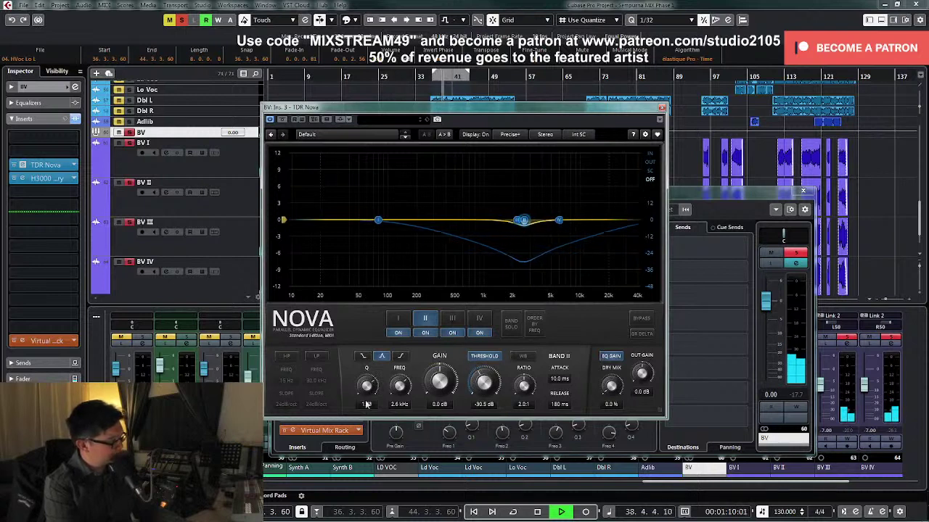
click(661, 107)
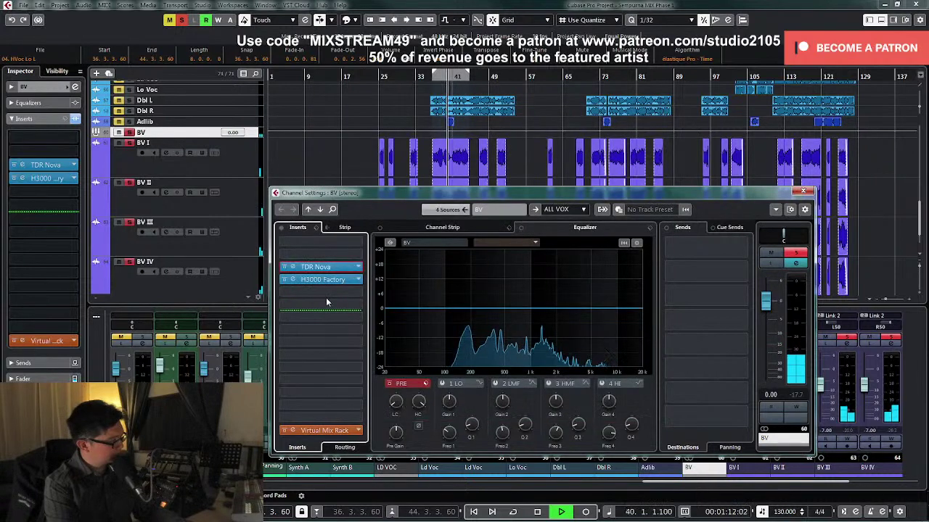
Step: Stop playback and insert Waves Vocal Rider Stereo after H3000 Factory on the BV channel
key(space)
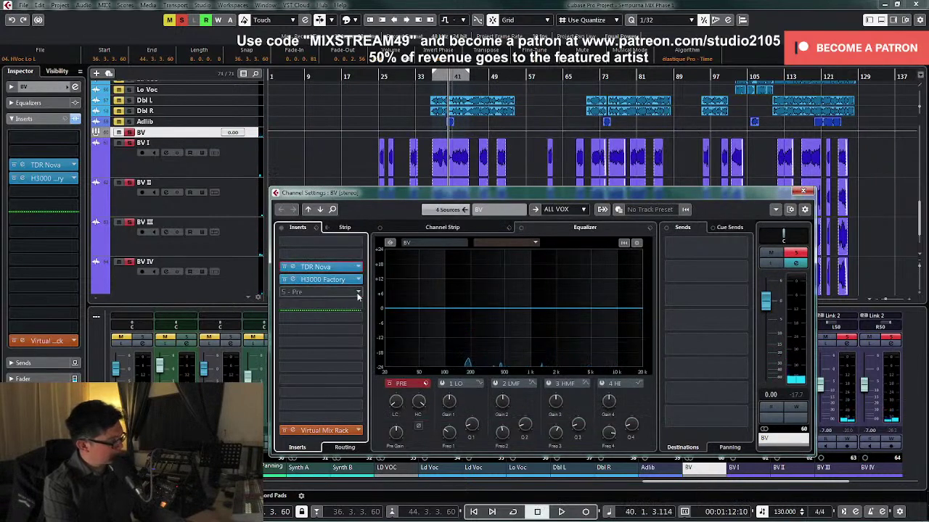
click(357, 294)
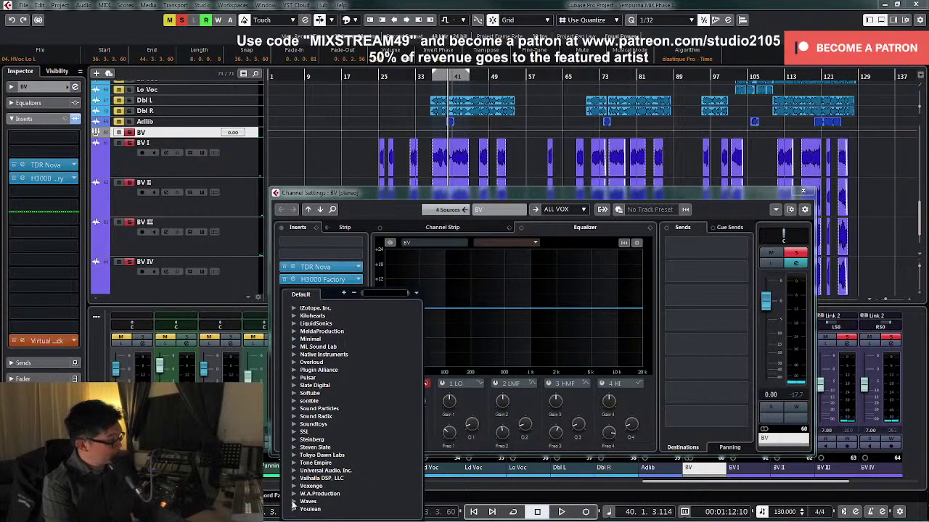
click(293, 501)
click(320, 502)
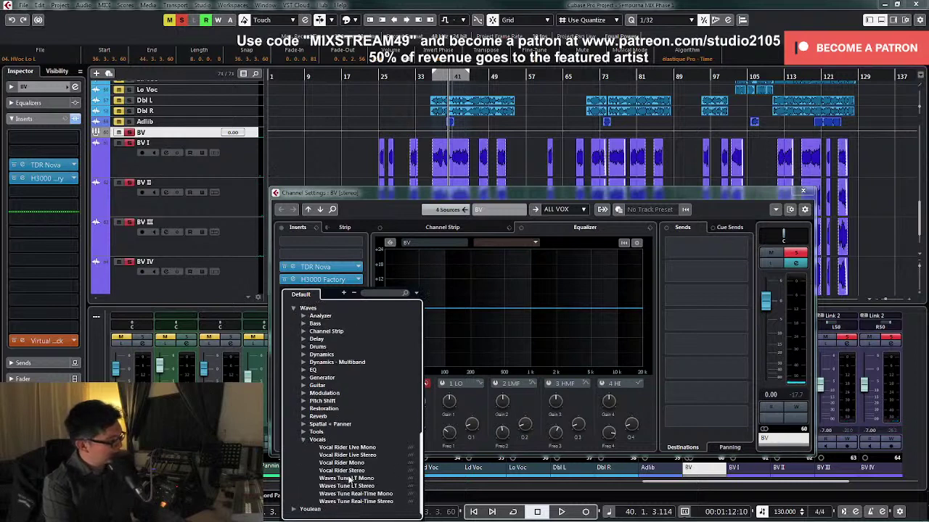
click(341, 470)
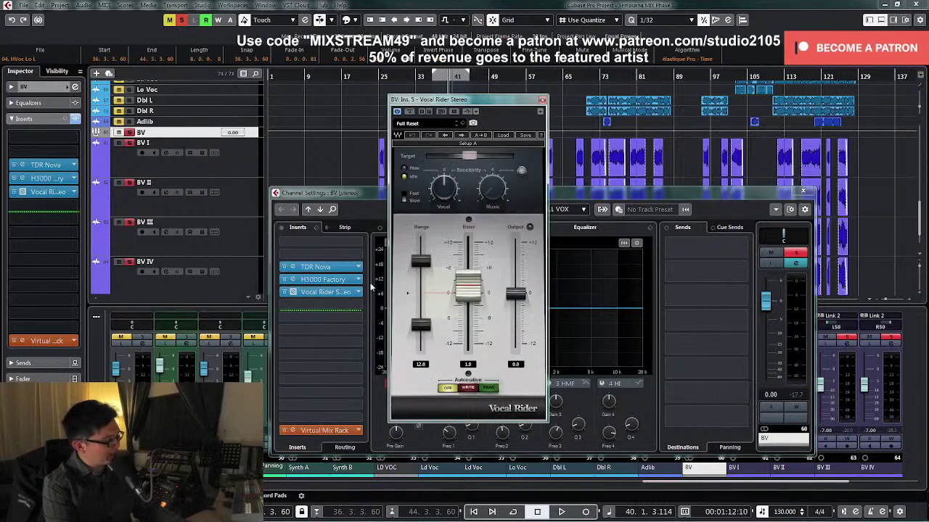
Step: Load Vocal Rider's Moderate Riding preset, lower its target close to the minimum, and start playback
drag(469, 156, 454, 156)
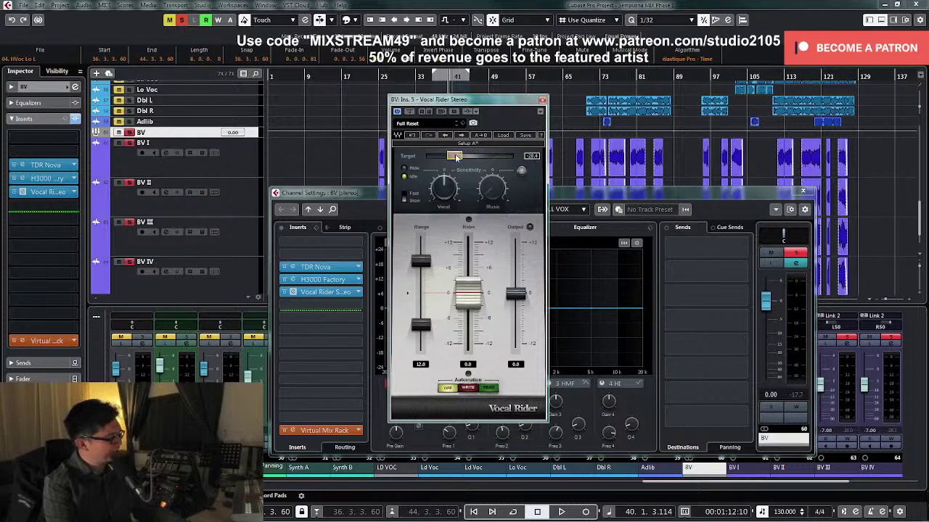
click(503, 135)
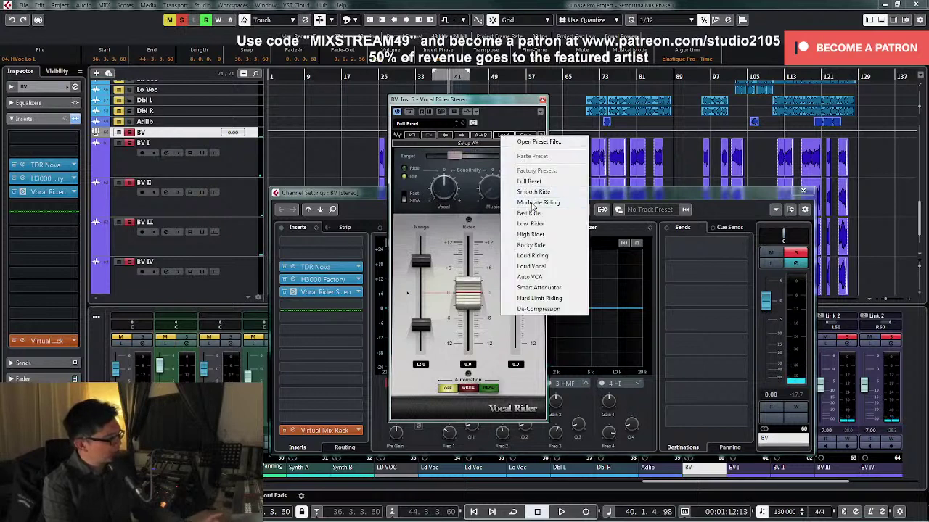
click(534, 203)
drag(484, 156, 434, 159)
key(space)
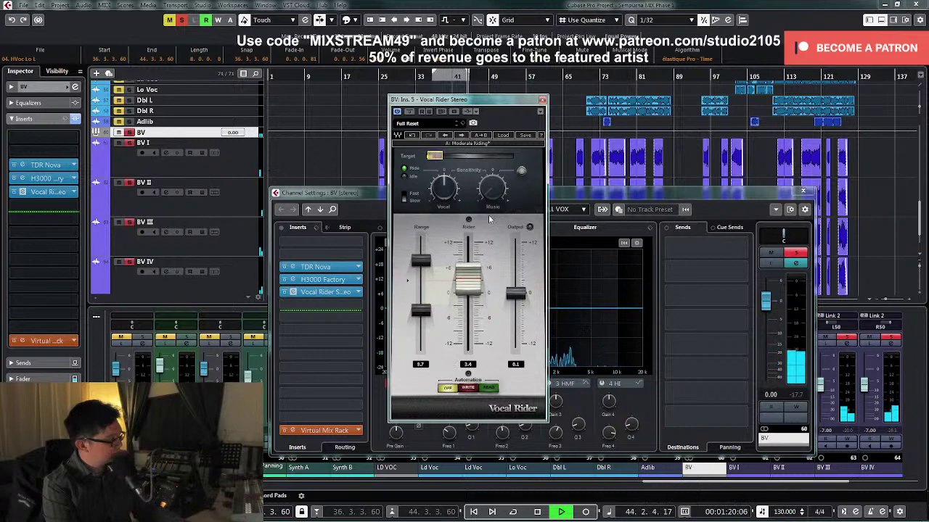
Step: Stop playback, lower Vocal Rider's output slightly below 0 dB, close it, and unsolo BV before closing its channel settings
key(space)
drag(517, 293, 516, 304)
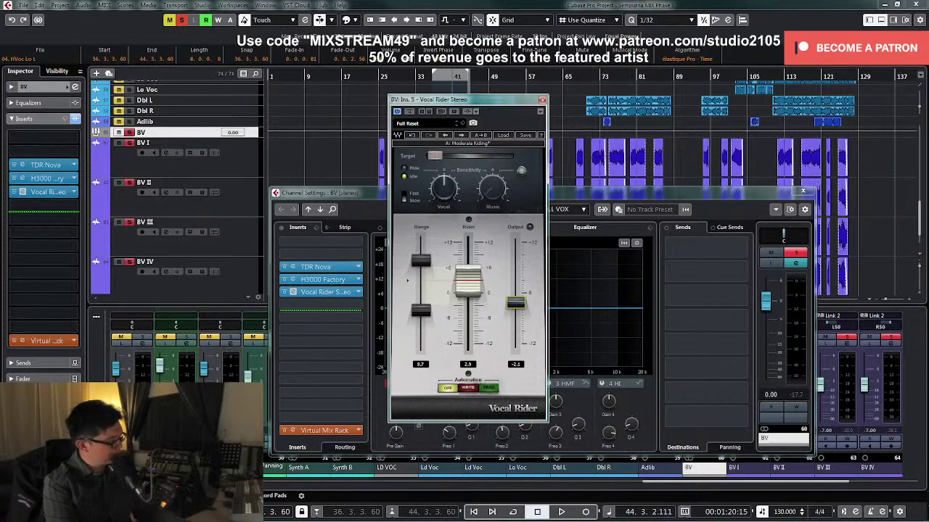
drag(516, 303, 516, 299)
click(542, 99)
click(795, 252)
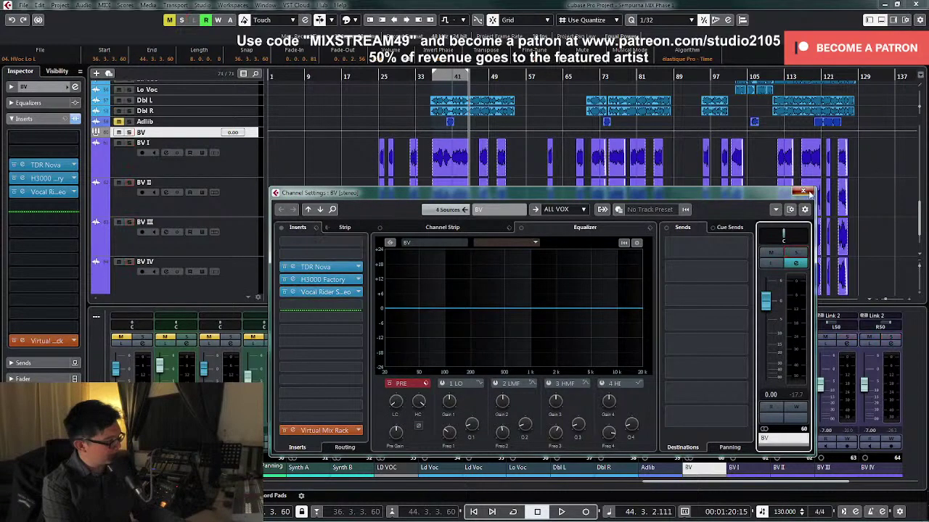
click(803, 191)
Step: Play the mix, open BV's Virtual Mix Rack insert, and raise the FG-2A's Peak Reduction to just over 40
key(space)
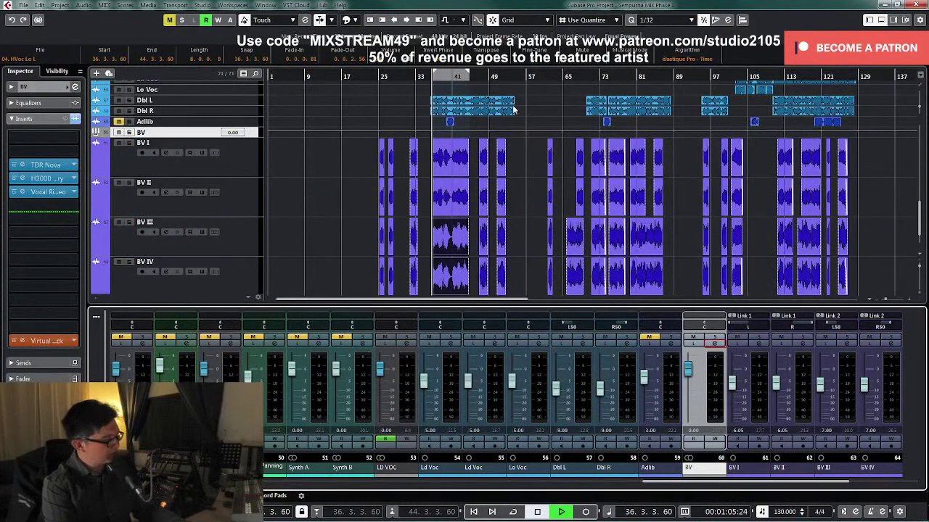
click(715, 345)
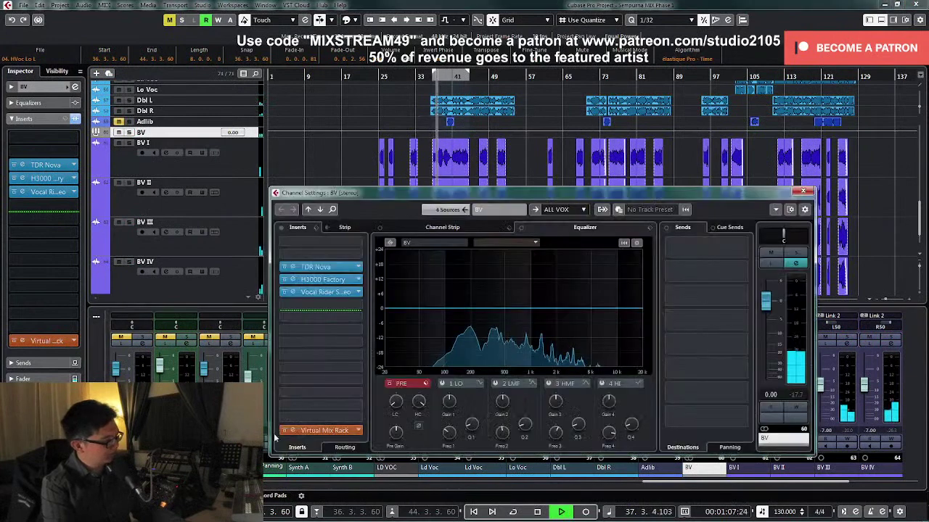
click(317, 433)
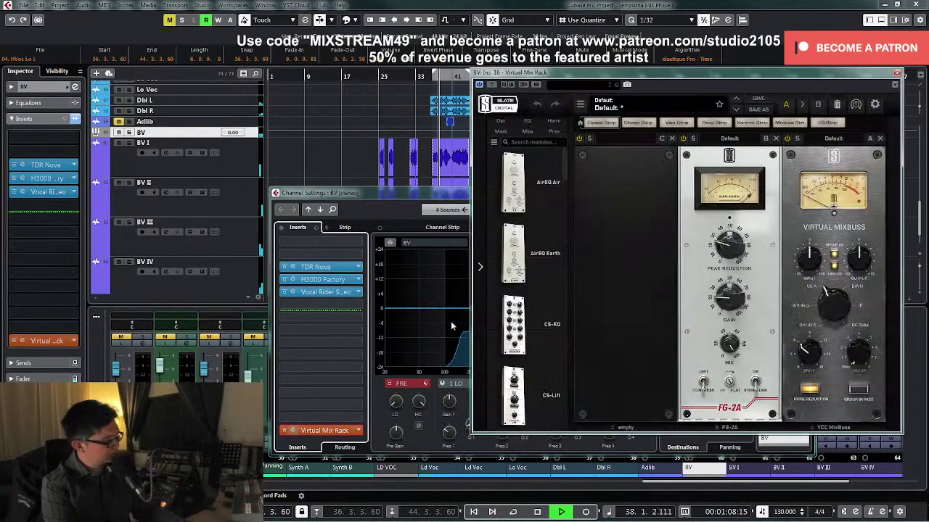
mouse_move(728, 253)
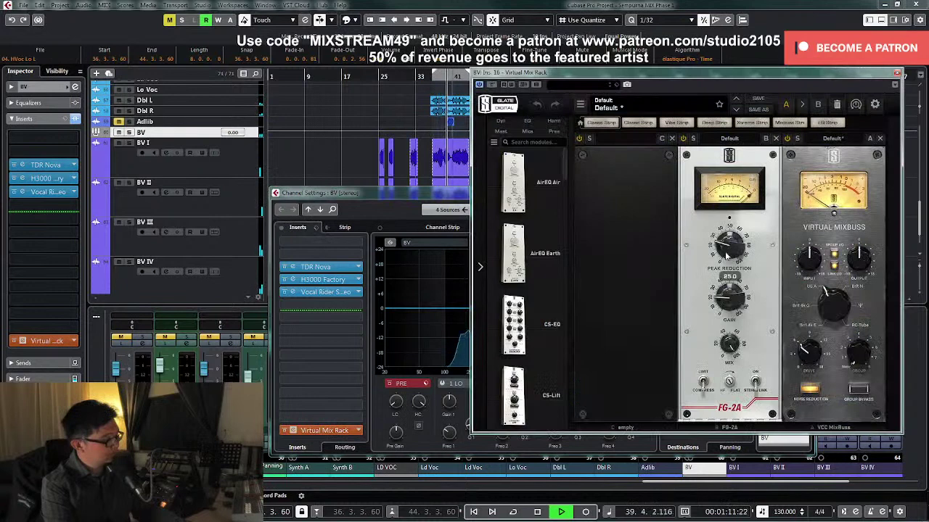
drag(728, 252, 733, 232)
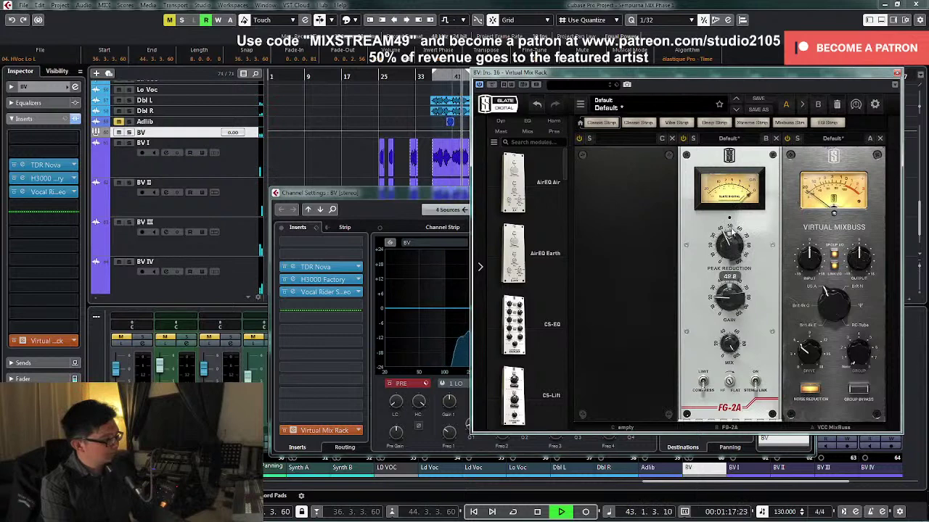
Step: Set the FG-2A's gain to 28.3 by ear during playback and close Virtual Mix Rack
key(space)
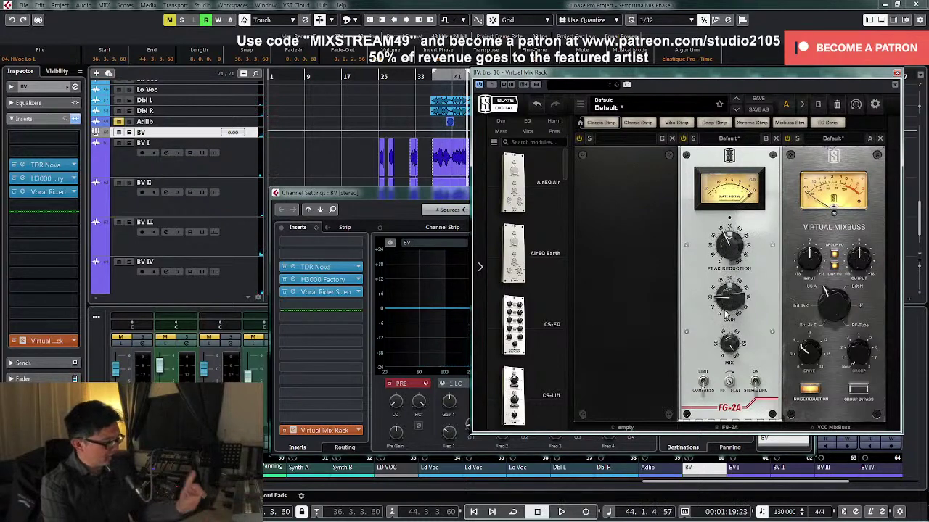
key(space)
drag(723, 304, 723, 300)
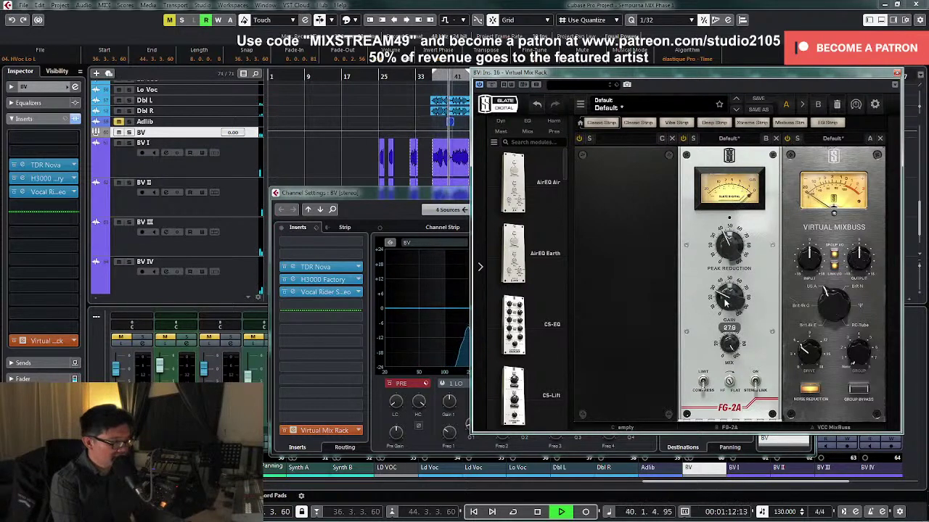
click(729, 328)
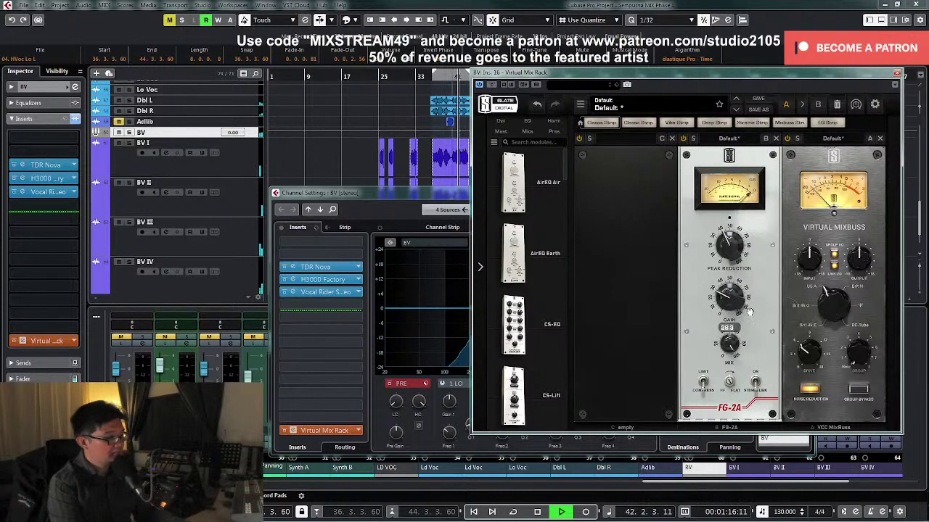
click(898, 74)
Step: Stop playback, enable BV's 3 HMF equalizer band with a slight cut around 3 kHz, and close the channel settings
key(space)
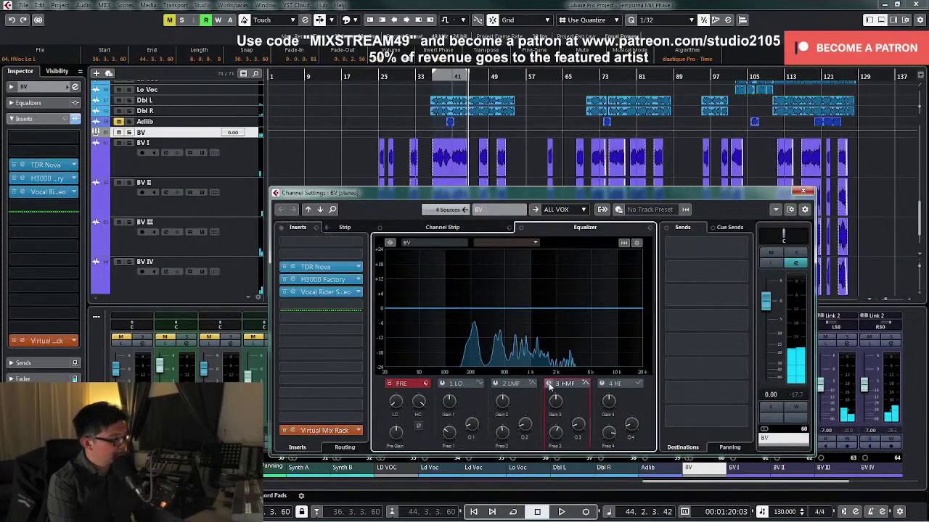
click(549, 384)
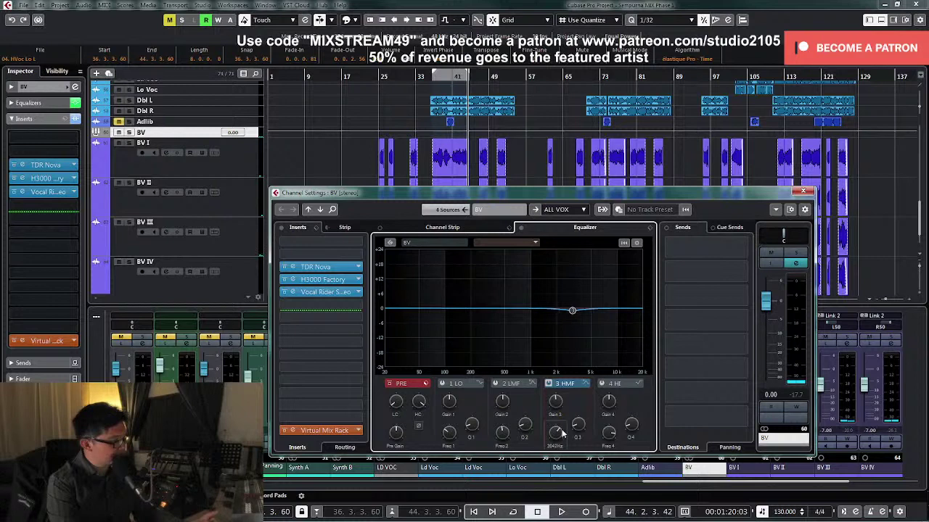
click(804, 192)
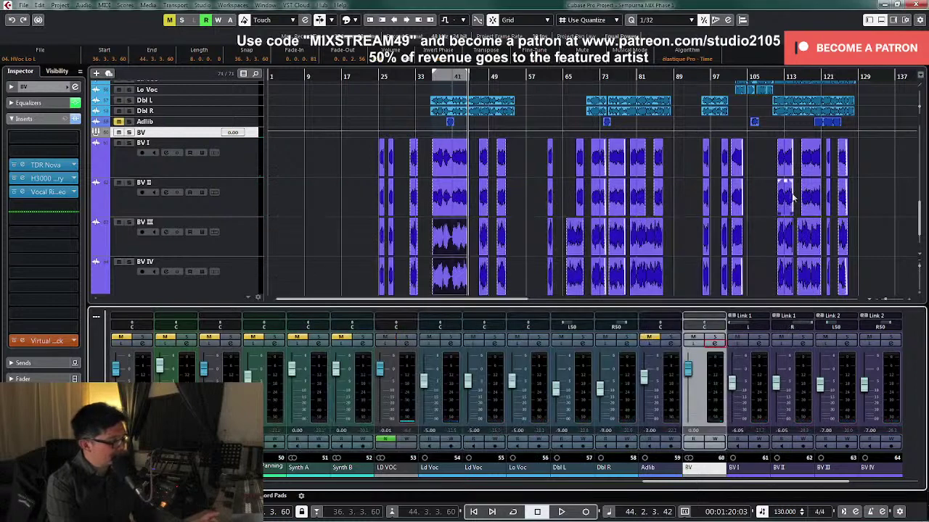
Step: Add a Stereo Delay send to the BV channel, activate it, and set its level to -29.8 dB
click(714, 343)
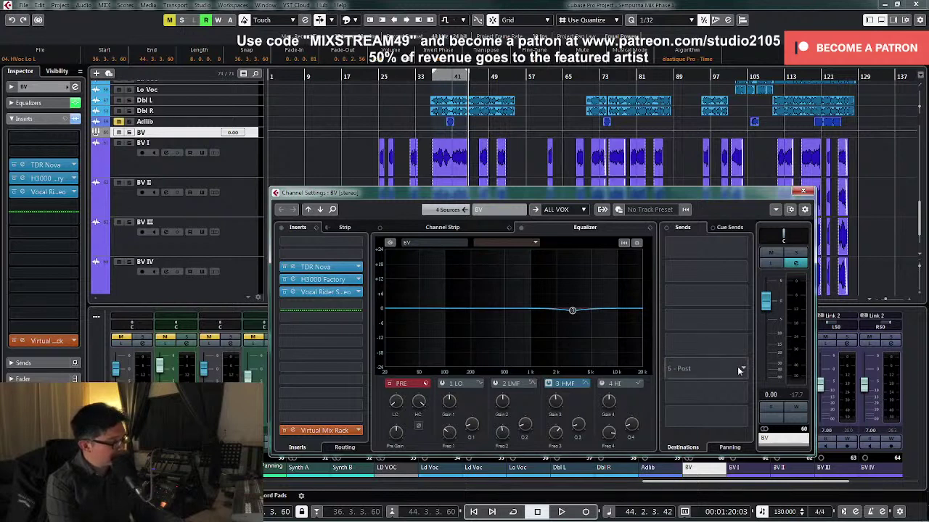
click(737, 367)
click(713, 438)
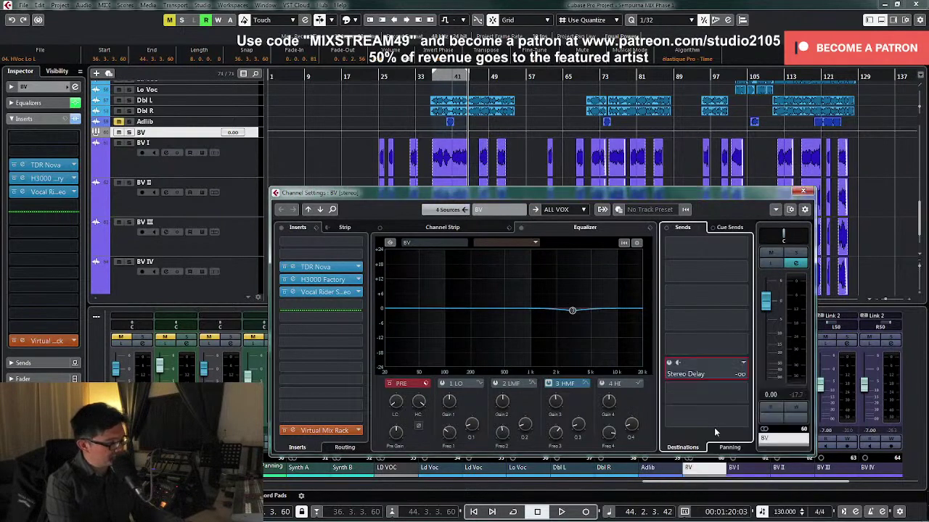
click(669, 363)
drag(676, 381, 688, 378)
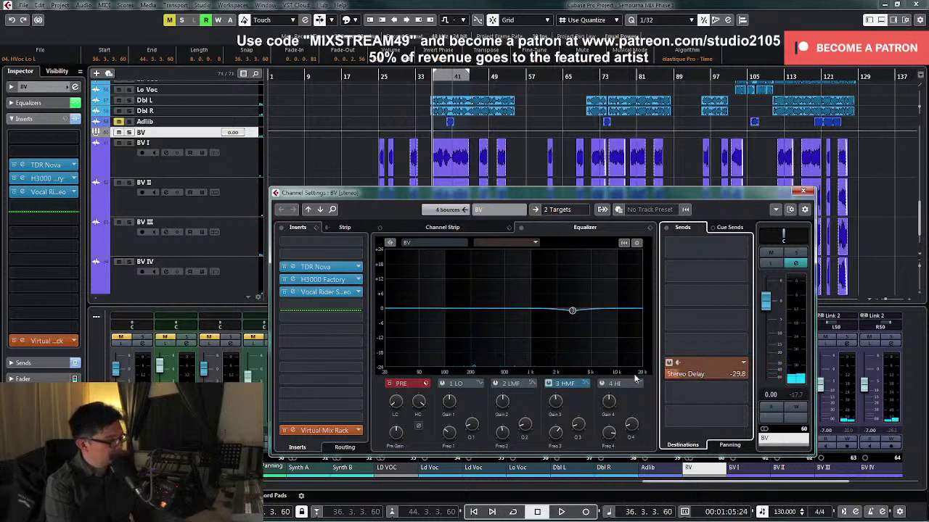
Step: Solo BV, raise its Stereo Delay send to -27.2 dB, set the high-cut filter to 7755 Hz, and stop playback
click(797, 257)
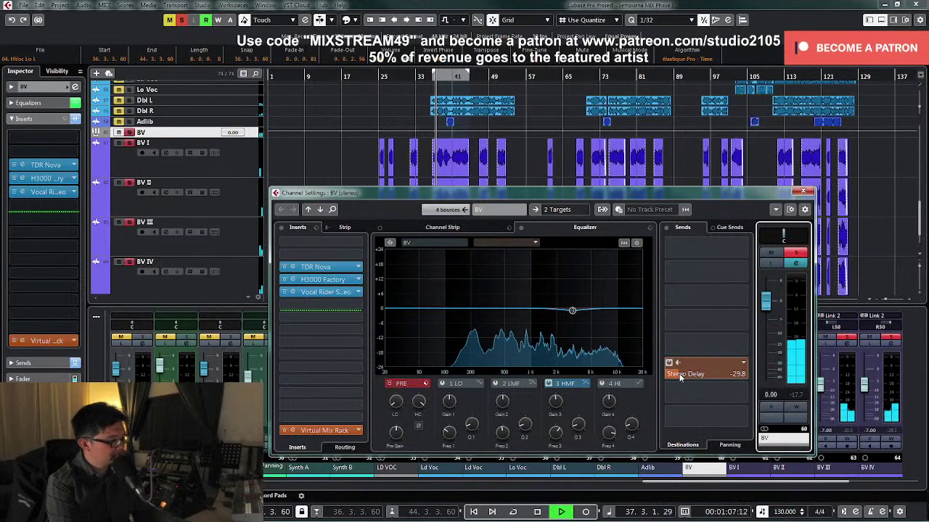
drag(678, 378, 685, 378)
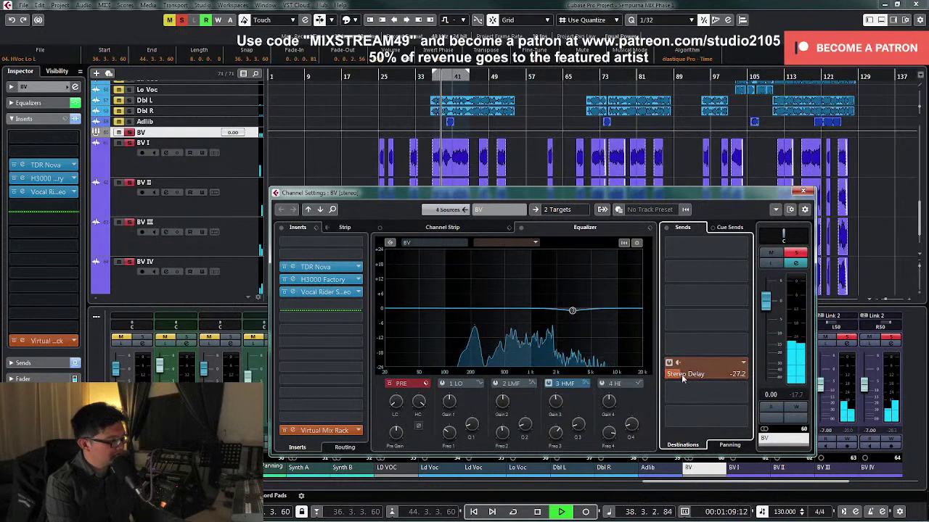
drag(421, 406, 420, 429)
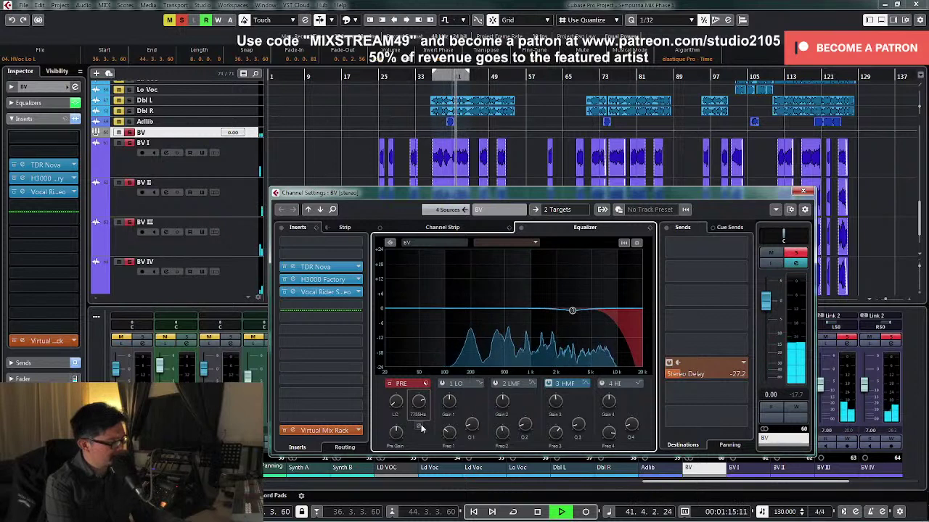
key(space)
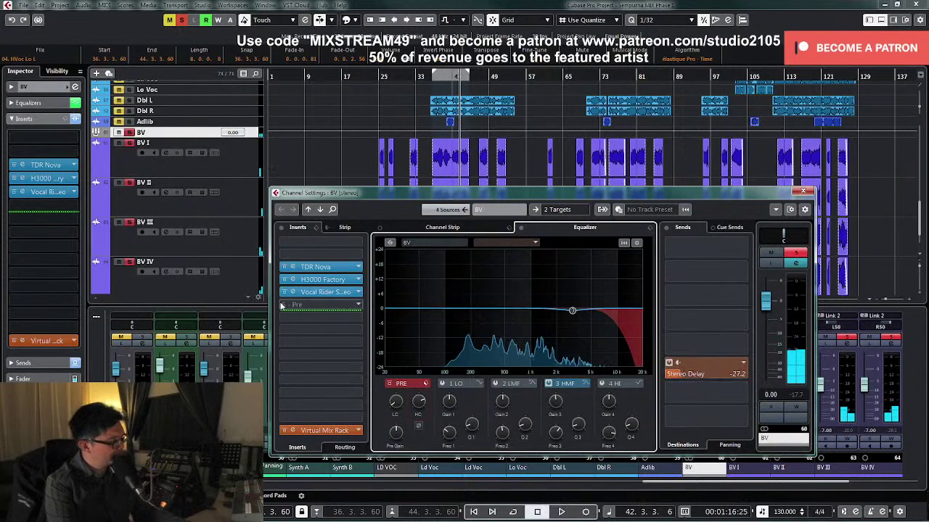
Step: Insert Waves DeEsser Stereo after Vocal Rider on the BV channel and load the Pensado Vocal Wideband preset
click(359, 309)
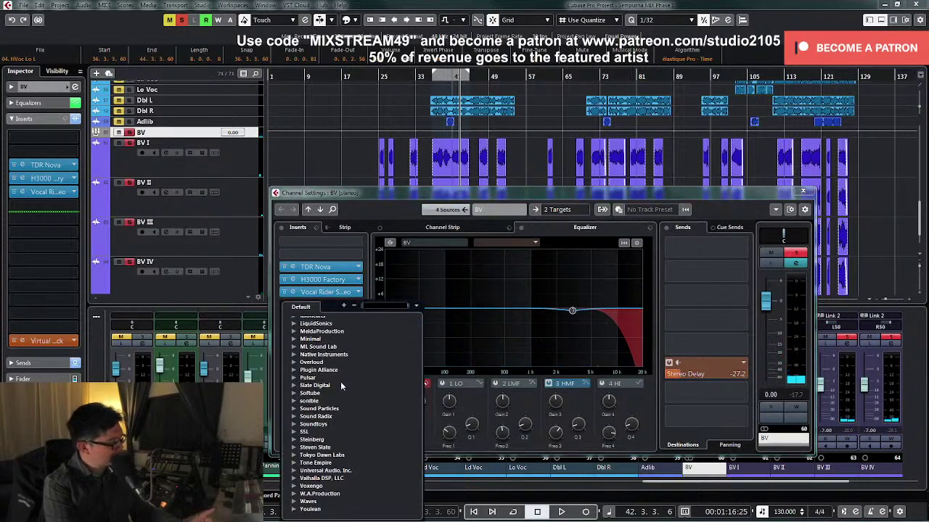
click(293, 502)
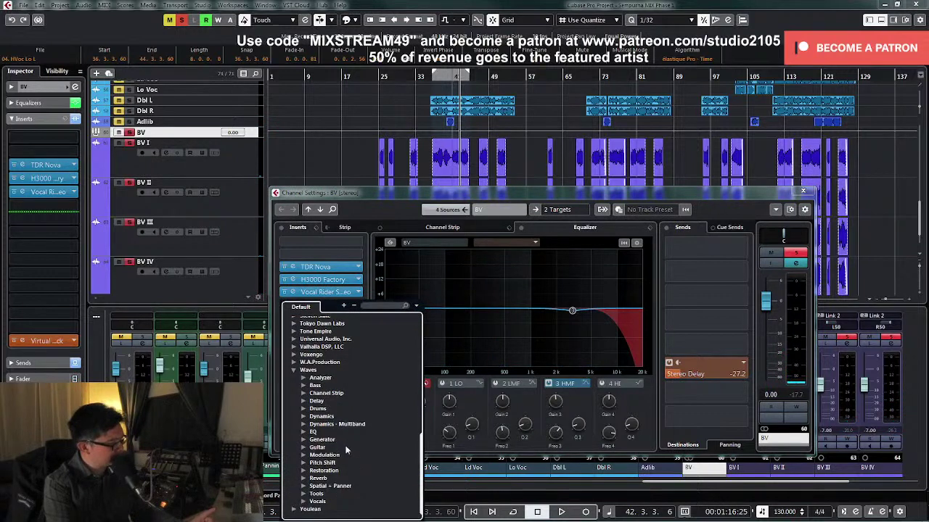
click(303, 418)
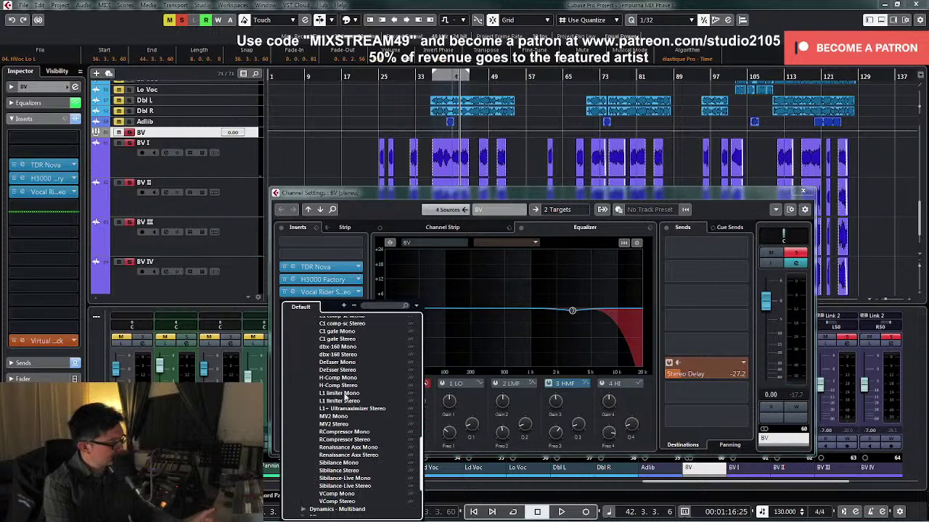
click(341, 371)
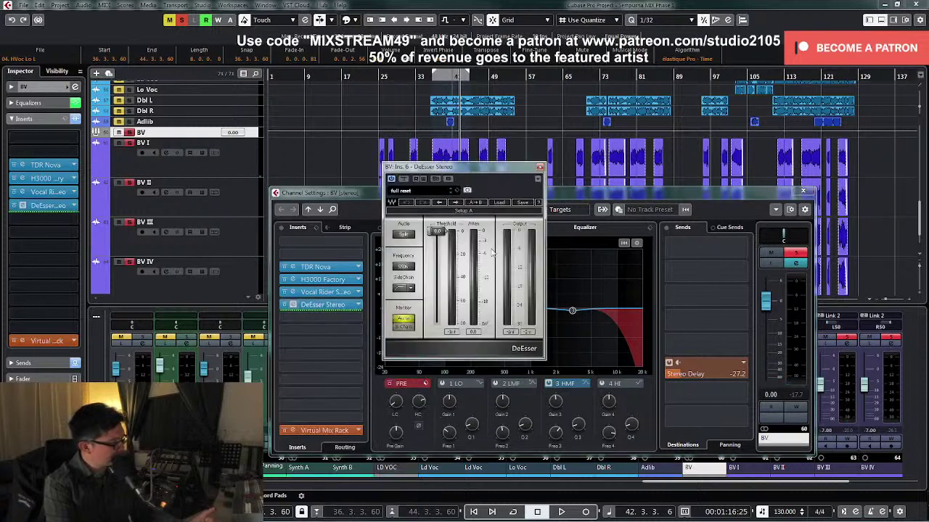
click(501, 205)
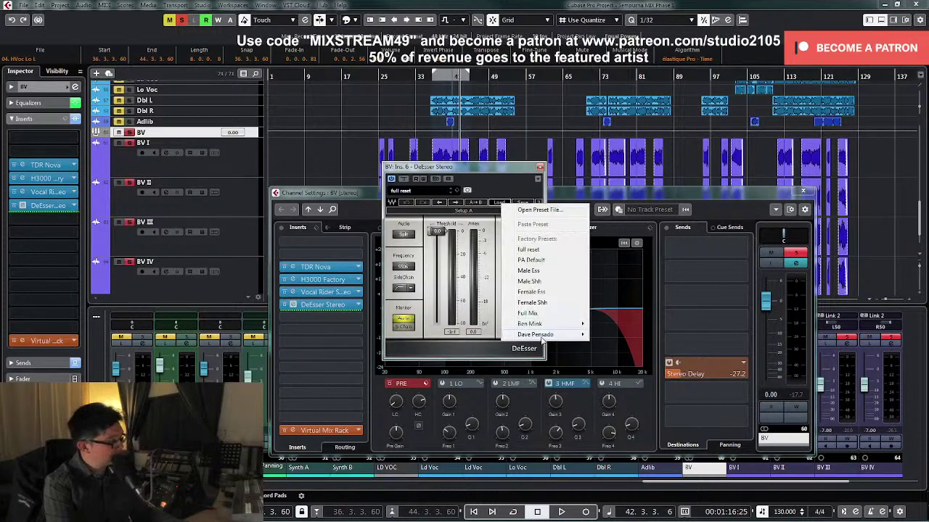
mouse_move(542, 335)
click(628, 337)
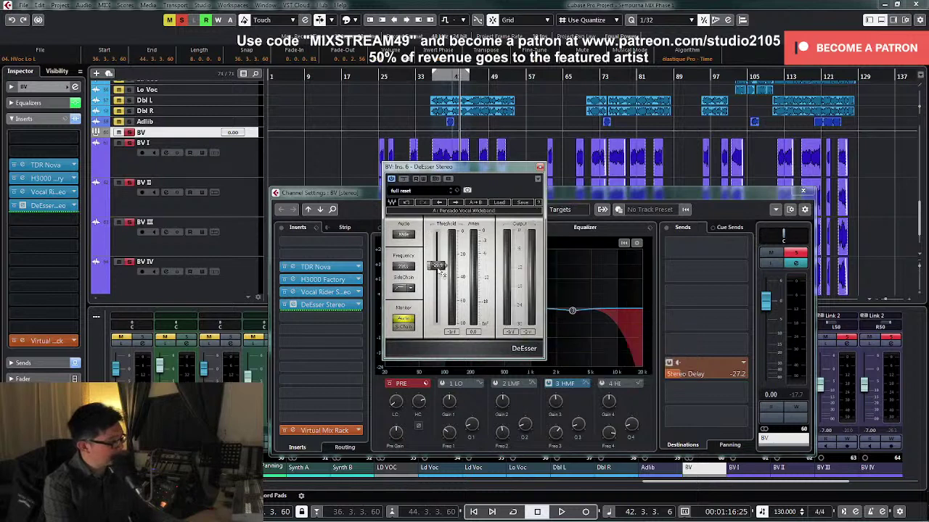
Step: Lower the DeEsser's threshold to about -55 dB while playing the soloed BV group
key(space)
drag(439, 270, 438, 289)
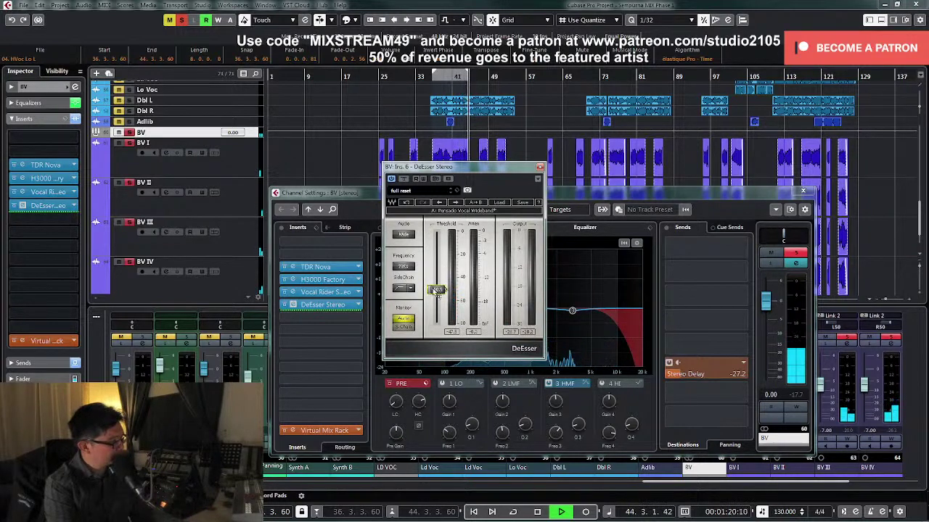
drag(437, 289, 437, 294)
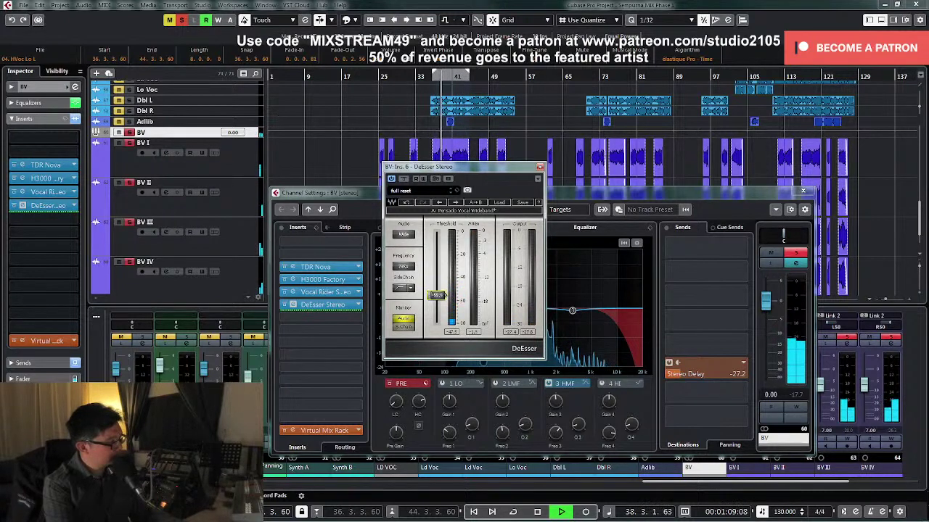
Step: Lower the BV DeEsser's threshold slightly, unsolo the BV group and close its windows, and replay the looped section in the full mix
drag(438, 296, 438, 297)
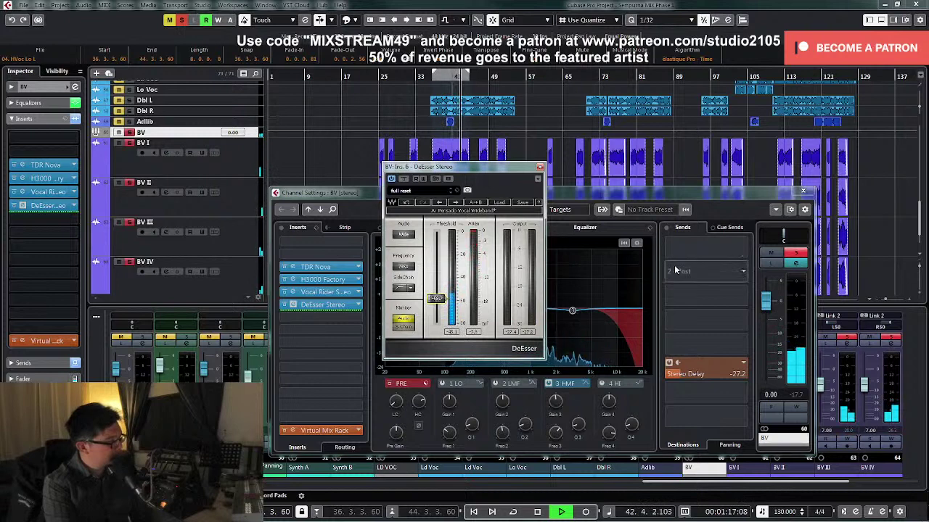
click(795, 256)
click(540, 166)
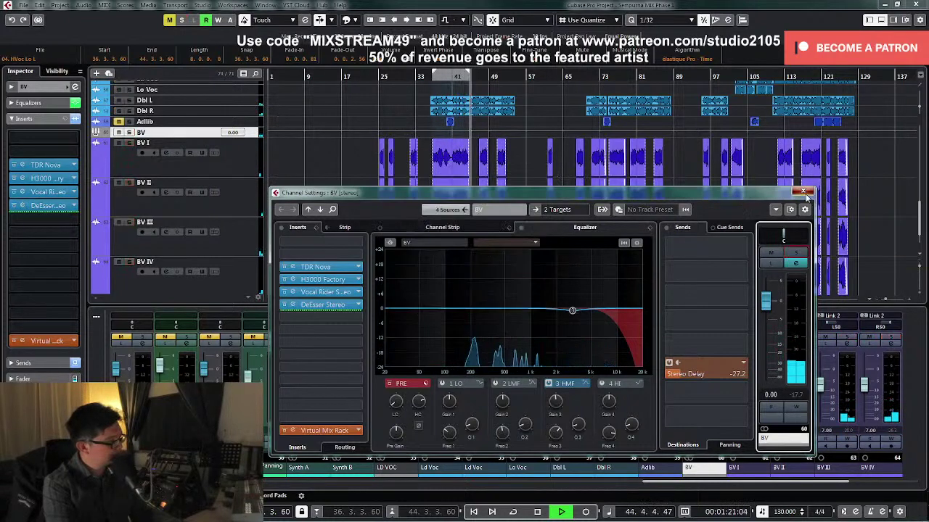
click(803, 191)
key(space)
key(space)
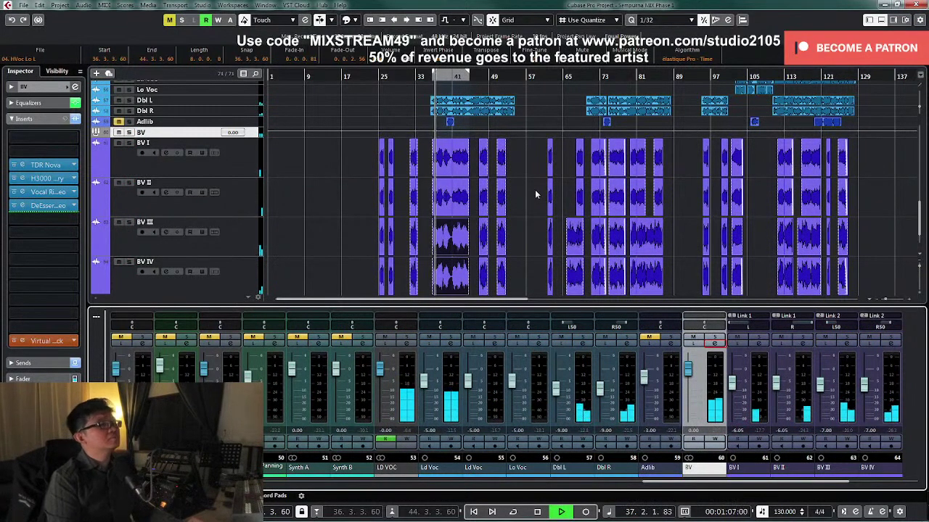
Step: Set the linked BV I and BV II faders to -8 dB while the mix plays
click(249, 170)
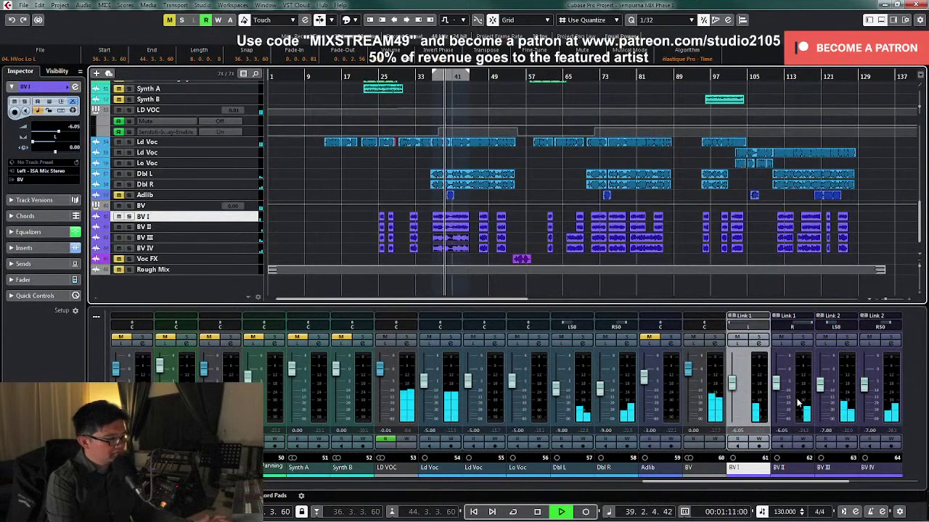
key(space)
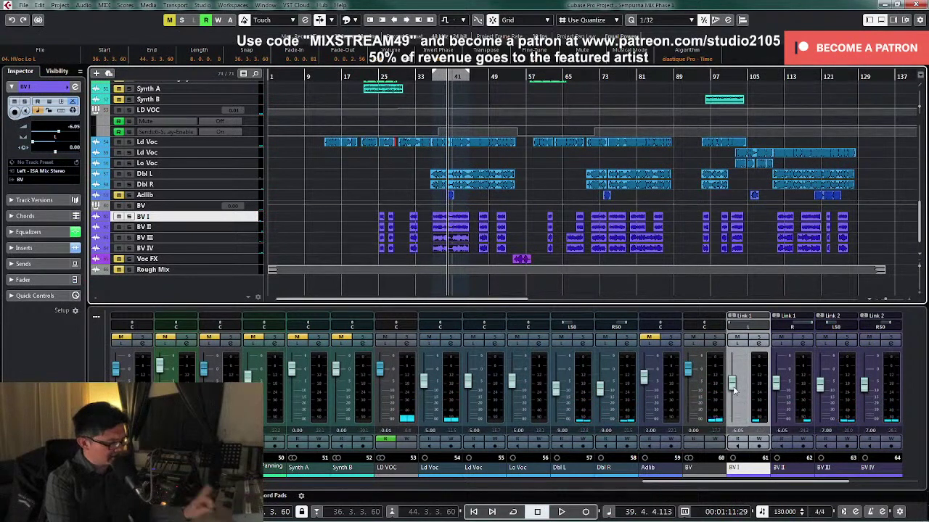
key(space)
drag(735, 390, 736, 394)
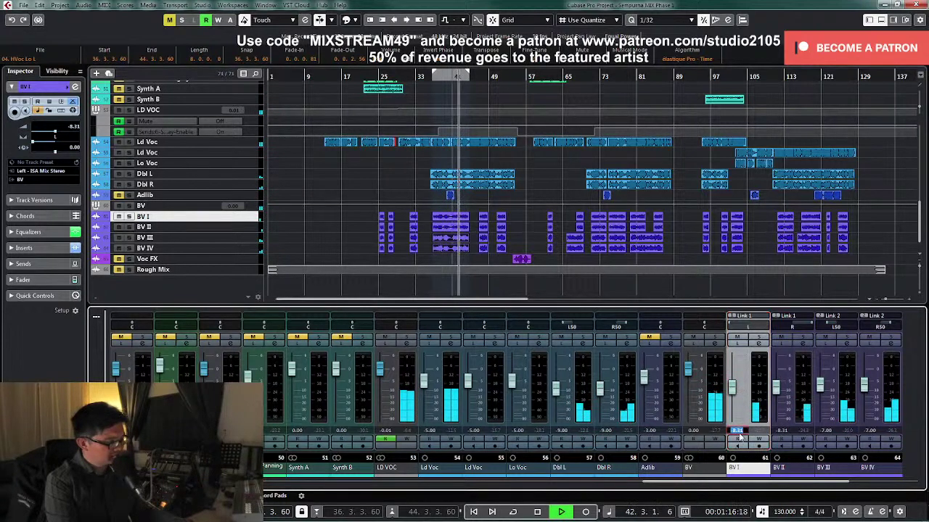
text(8)
key(Return)
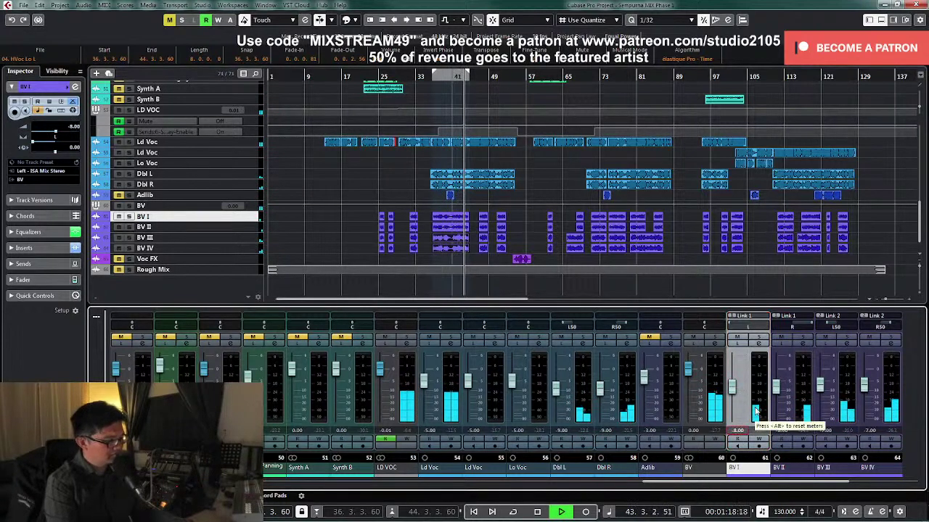
Step: Raise the linked BV III and BV IV faders to -6 dB and lower the BV I and BV II pair to -8.5 dB
scroll(821, 389, up, 1)
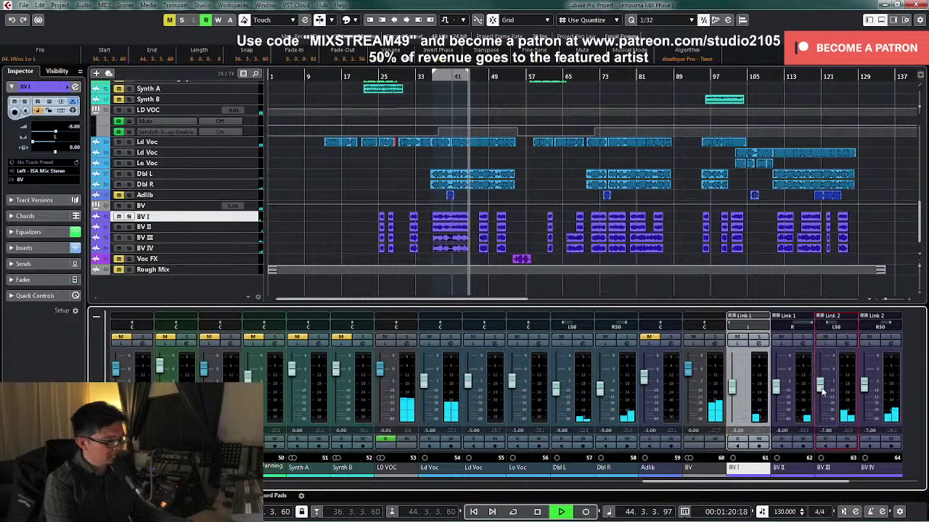
key(space)
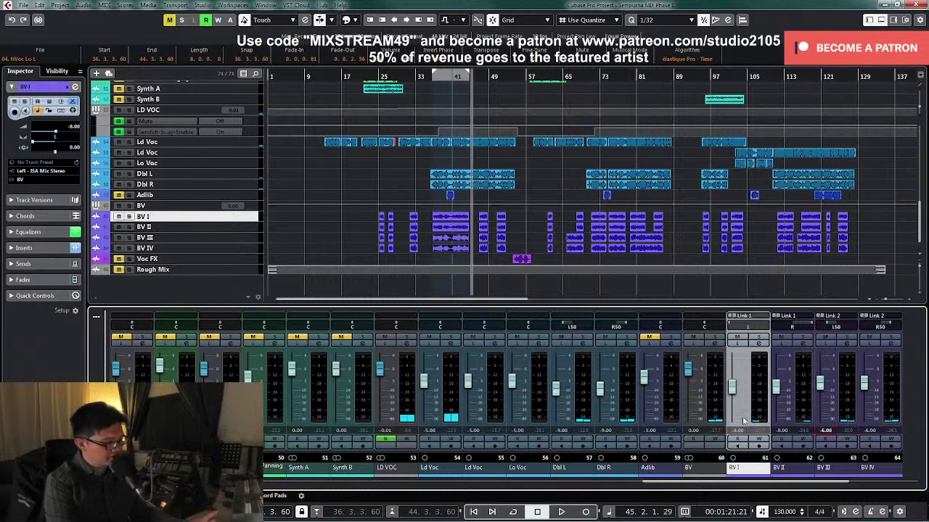
key(space)
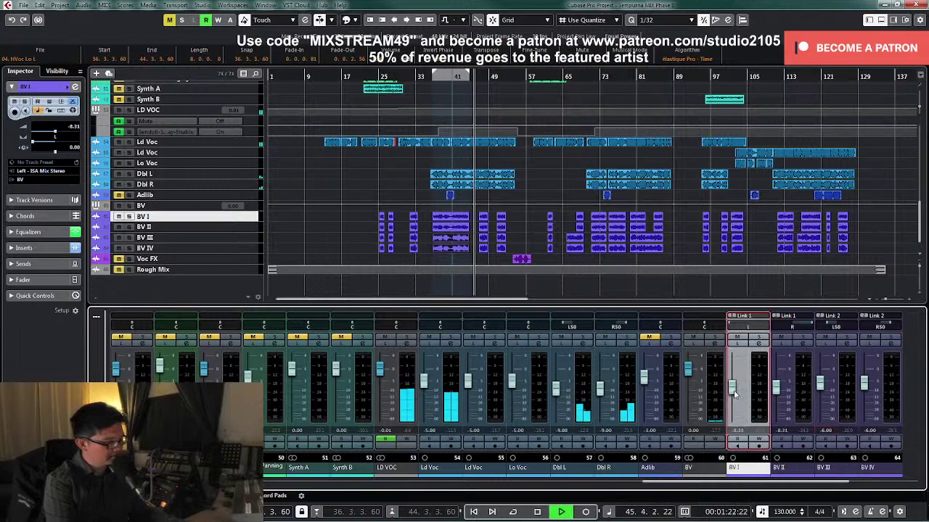
scroll(735, 392, down, 2)
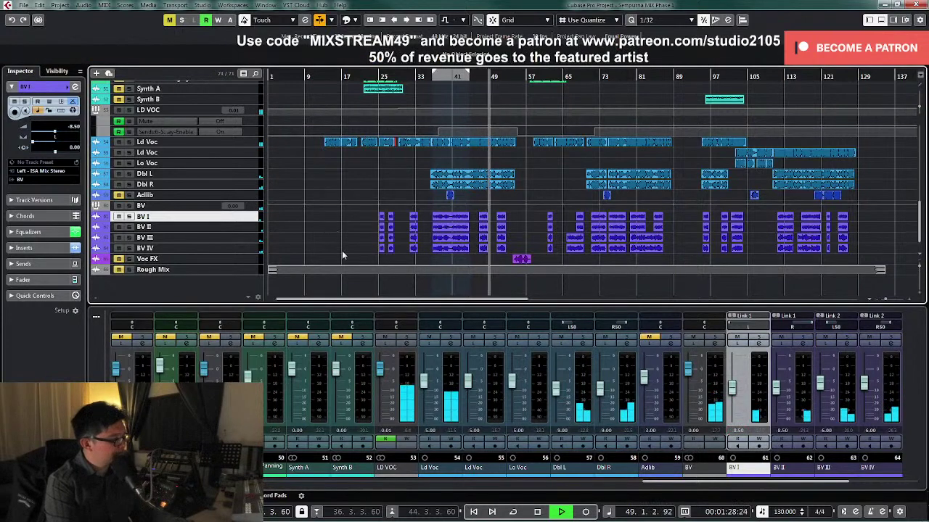
Step: Inspect the API-2500 compressor on the DRUMS channel during playback, and close it again
scroll(342, 250, up, 5)
scroll(354, 243, up, 10)
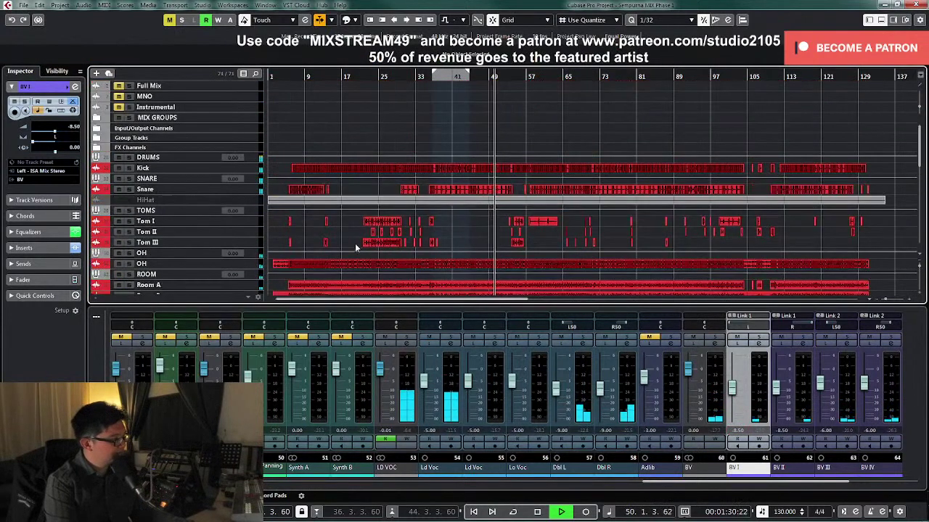
scroll(355, 243, down, 9)
key(space)
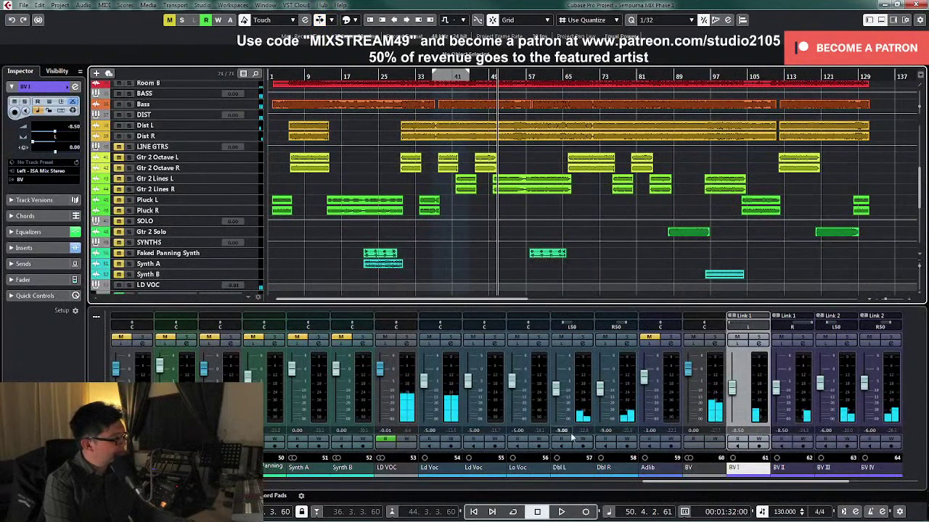
drag(703, 483, 389, 496)
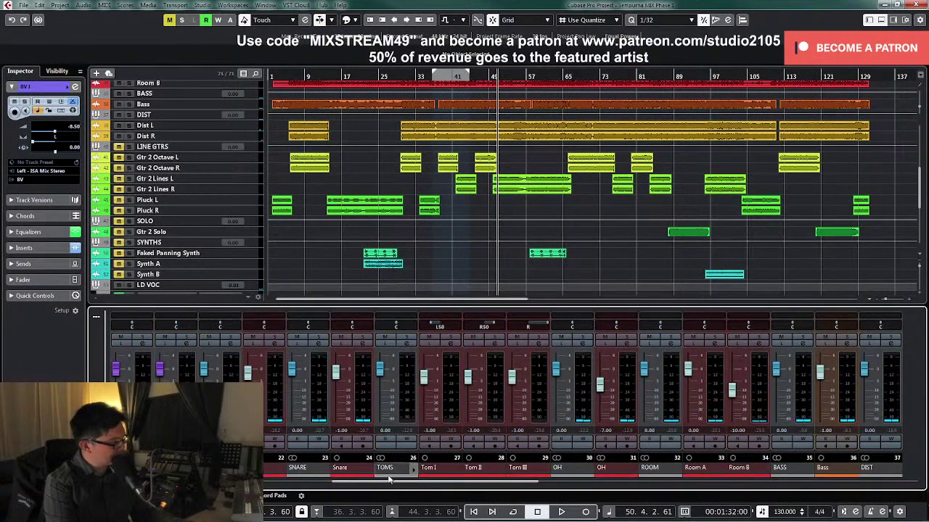
click(230, 344)
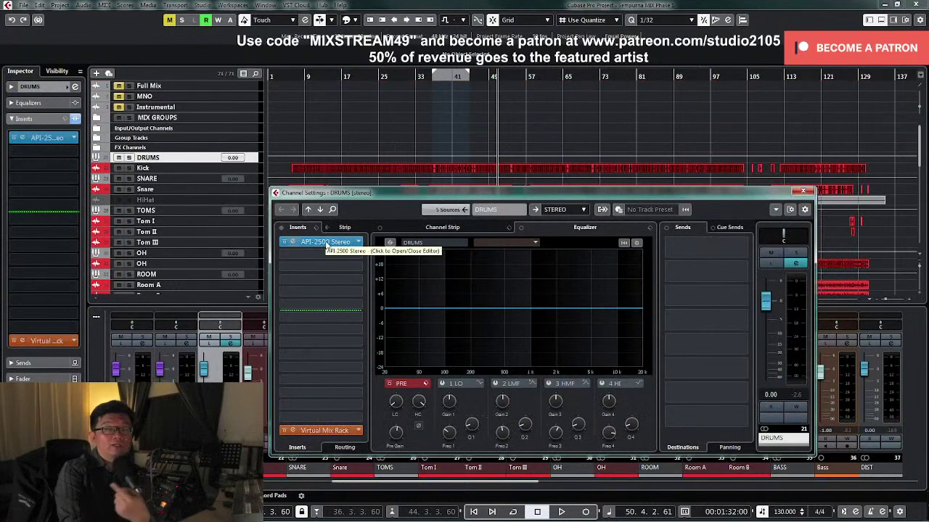
click(330, 246)
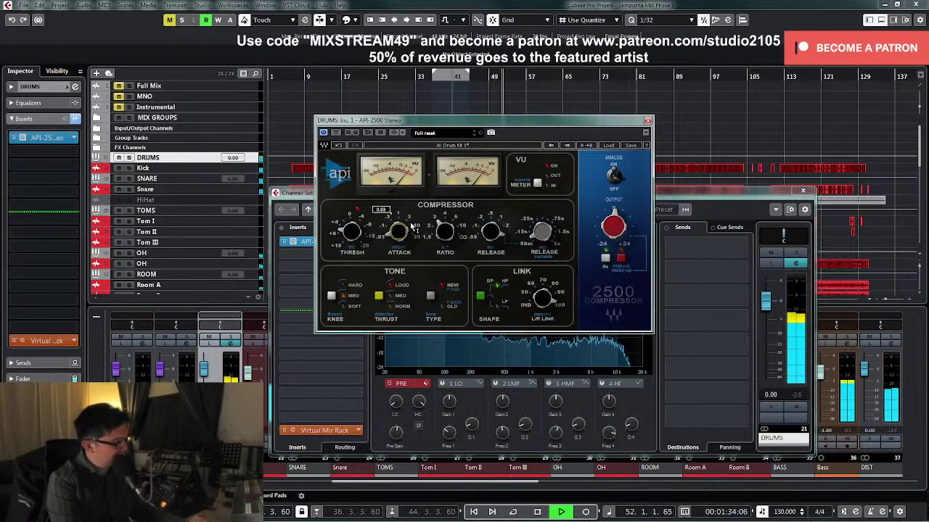
click(647, 120)
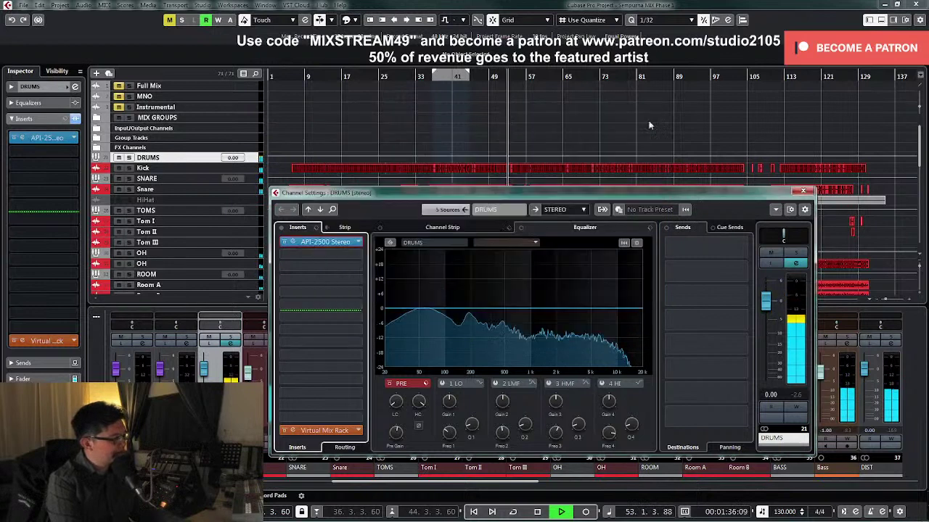
click(803, 190)
key(space)
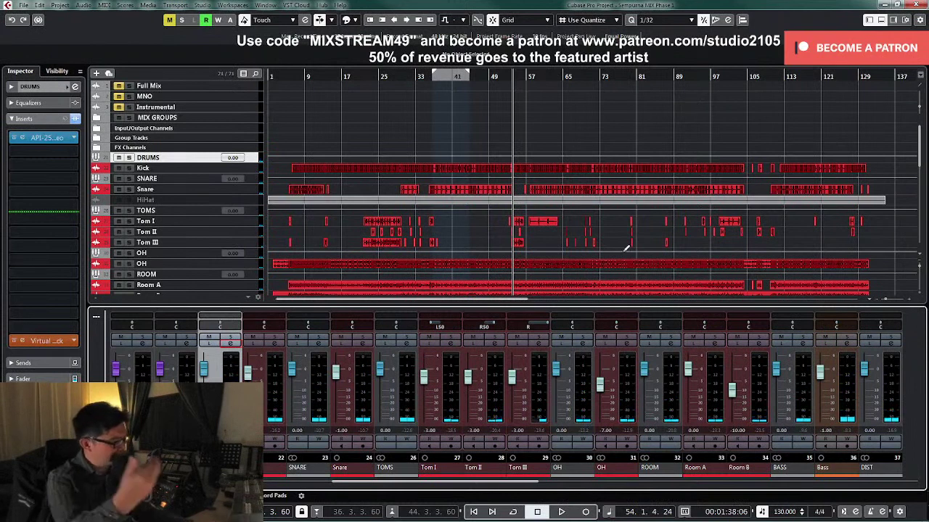
Step: Return the playback position to the song start, solo the Pluck L channel with its pan centred, and start playback
scroll(646, 290, down, 3)
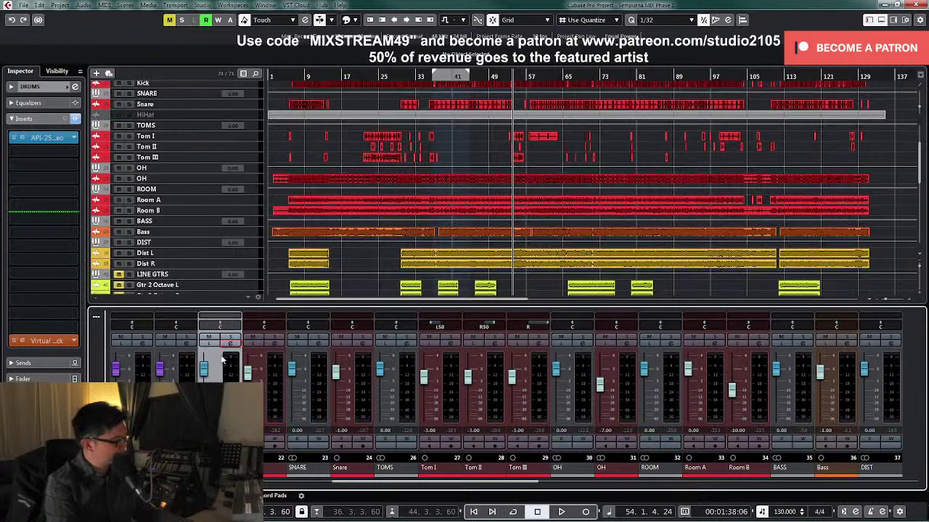
scroll(508, 276, down, 10)
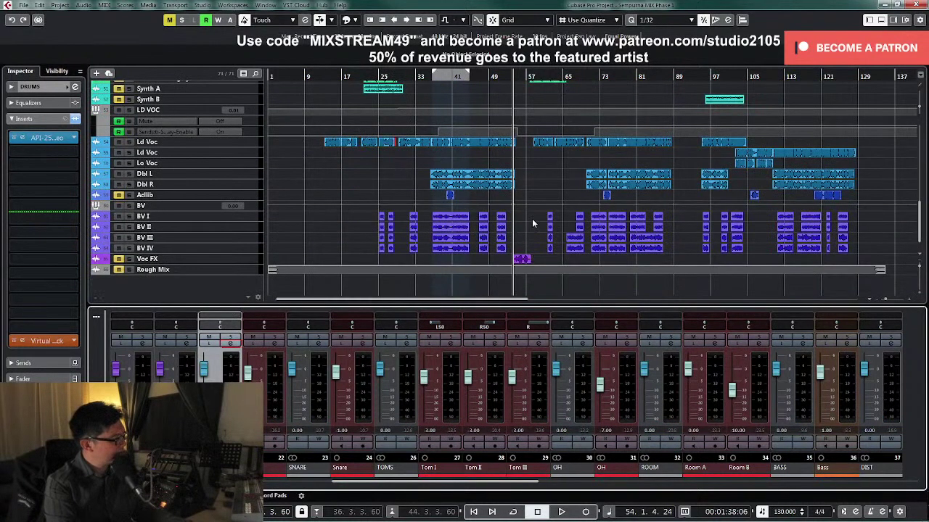
scroll(534, 219, up, 3)
scroll(518, 209, up, 1)
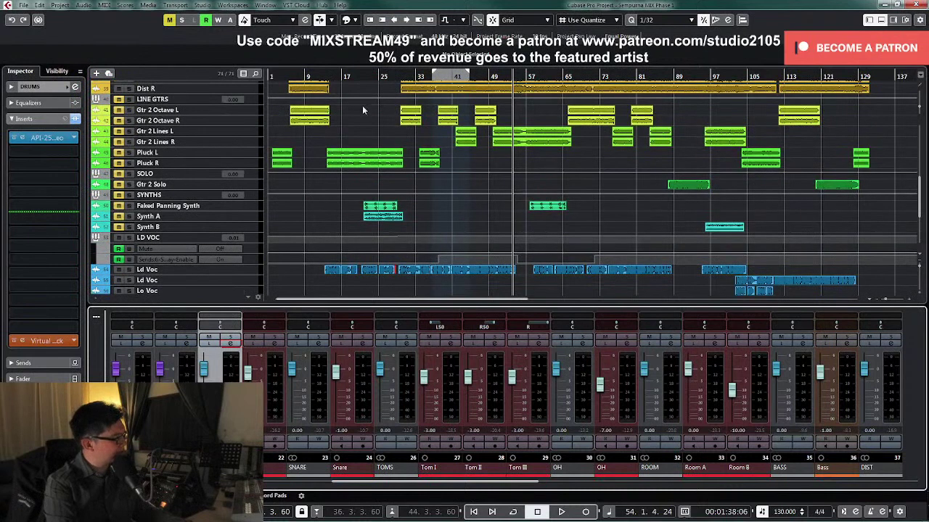
click(273, 75)
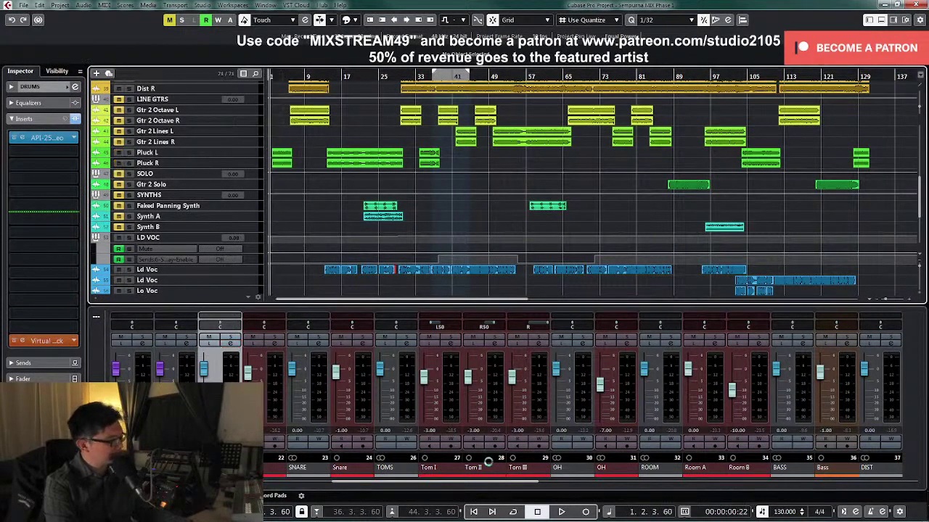
click(383, 485)
drag(385, 485, 597, 490)
click(450, 351)
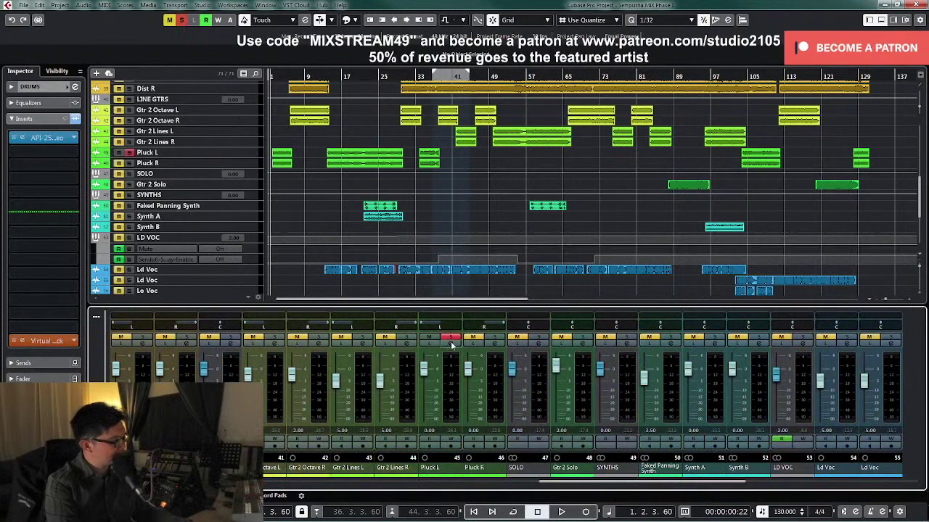
click(781, 233)
key(space)
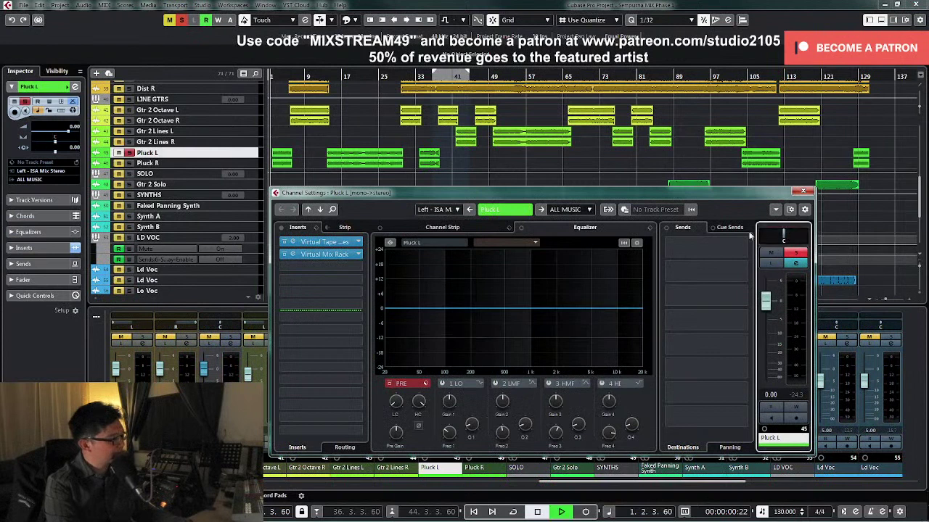
Step: Set the locators around the first Pluck L and Pluck R events and loop playback over them
drag(281, 144, 290, 166)
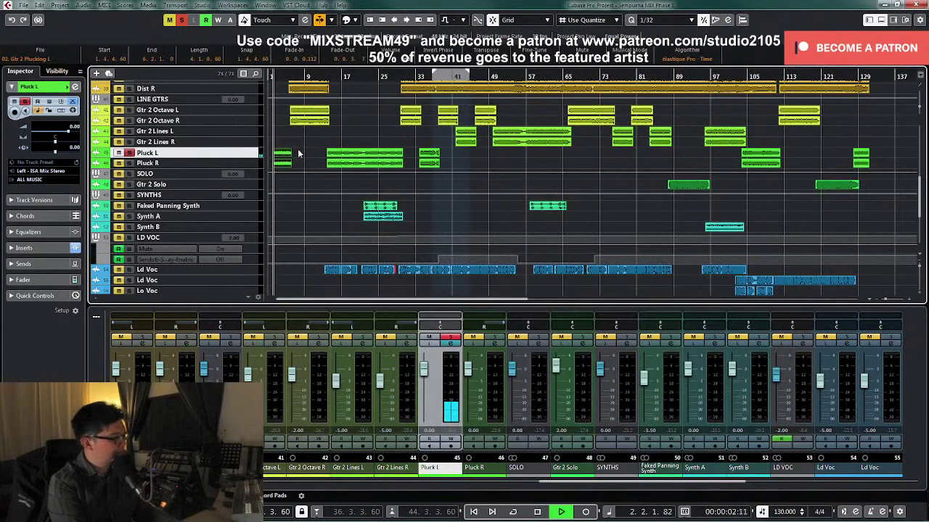
key(p)
key(KP_Divide)
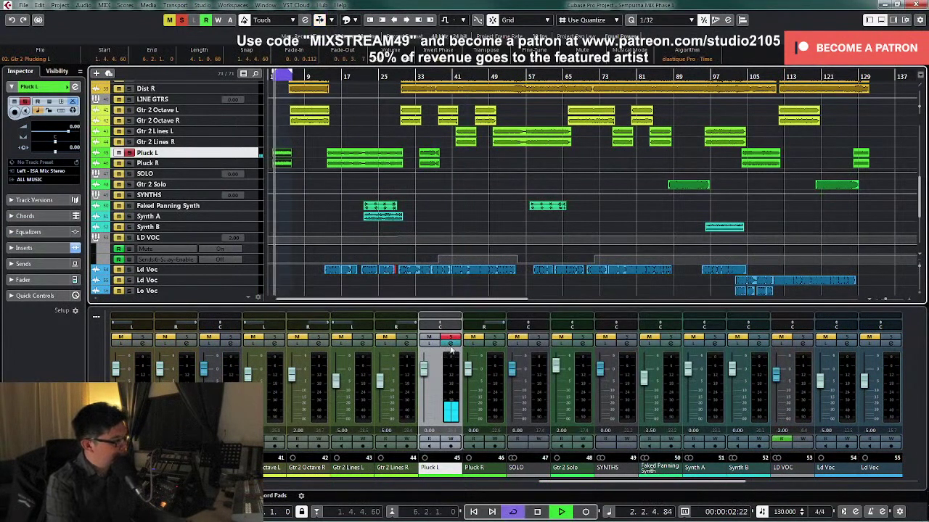
Step: Apply a low-cut filter in Pluck L's equalizer, unsolo it, and pan Pluck L to L50 and Pluck R to R50
click(451, 344)
click(451, 343)
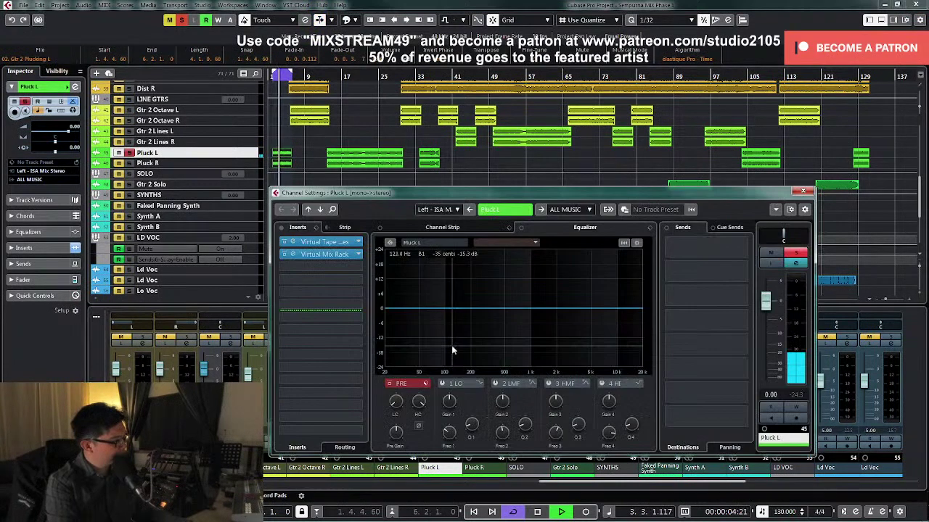
drag(406, 392, 404, 383)
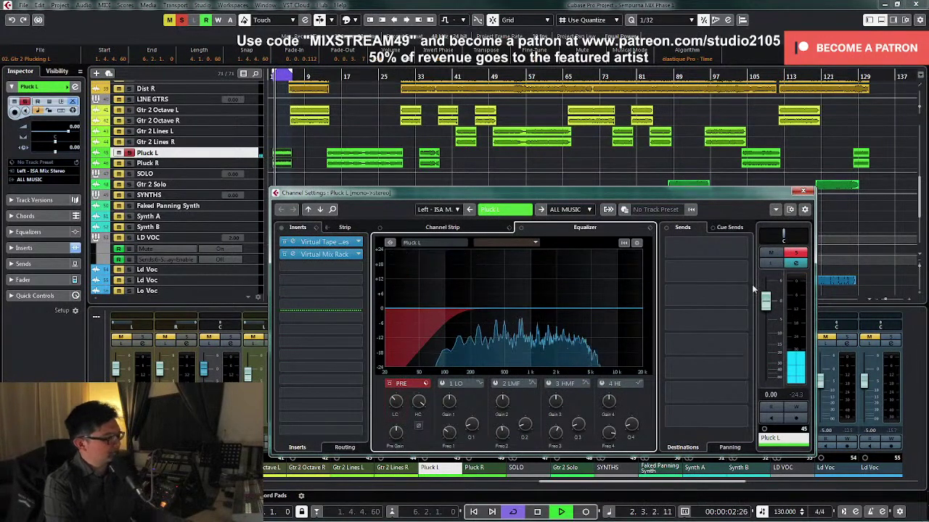
click(798, 252)
click(803, 191)
key(space)
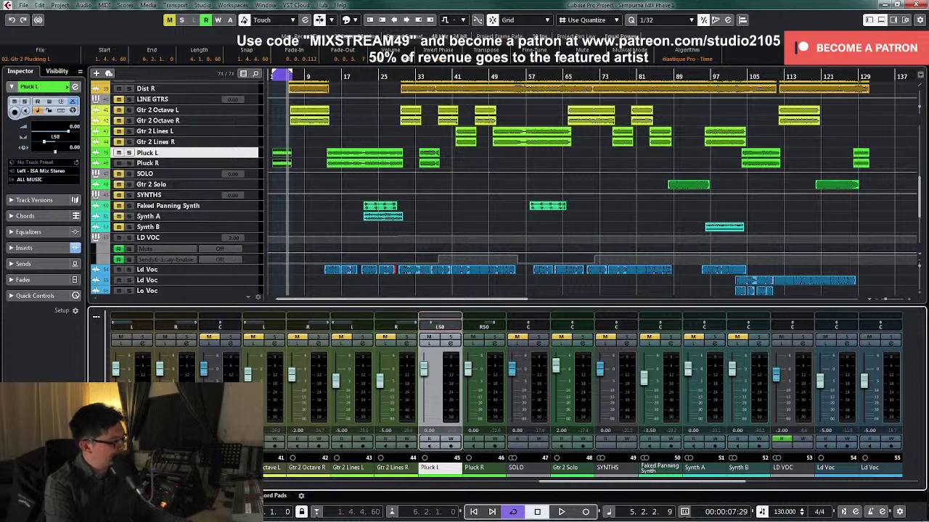
Step: Play the intro from the start with looping off and pan Pluck L fully left and Pluck R fully right
key(KP_0)
key(KP_0)
key(space)
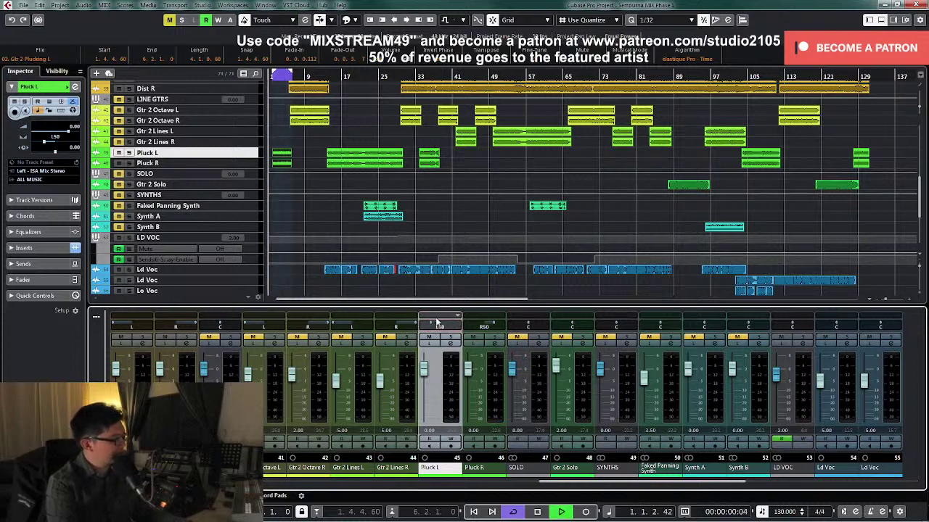
key(KP_Divide)
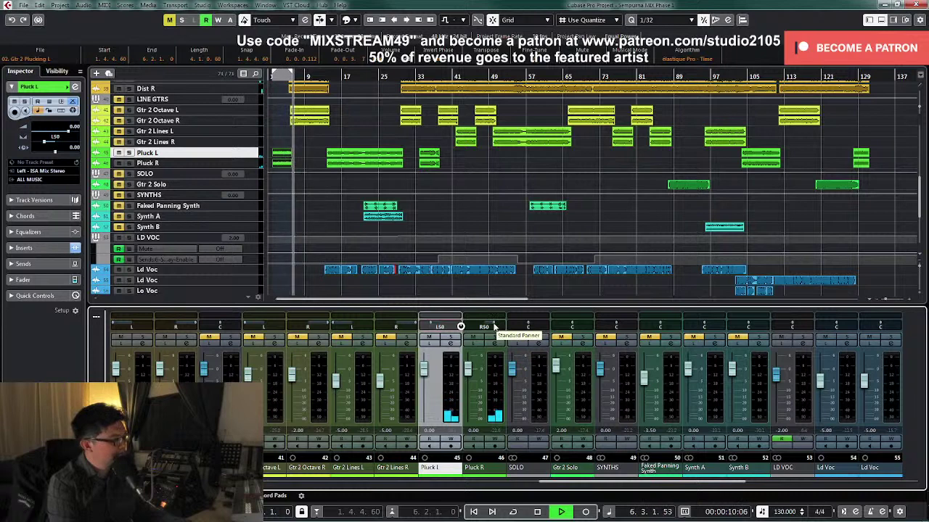
key(space)
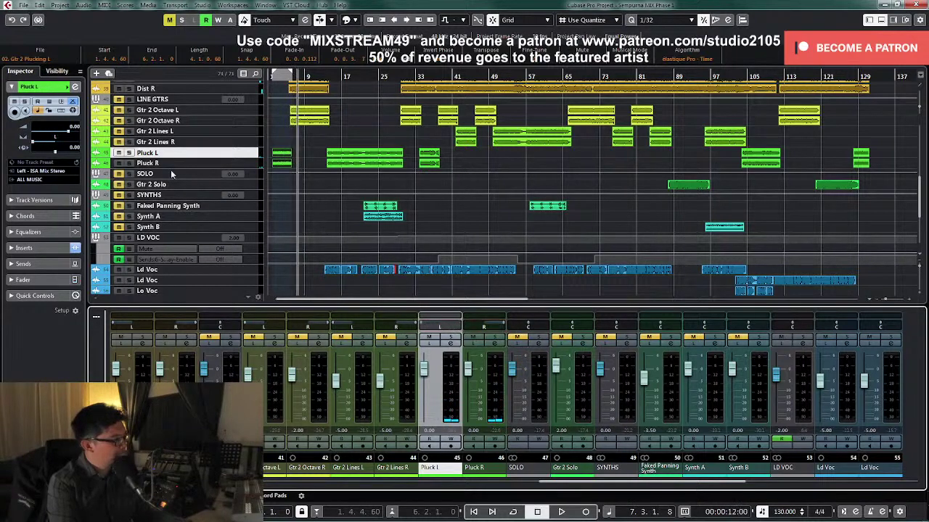
Step: Select the Pluck L and Pluck R tracks together and increase their track height
shift+click(251, 164)
drag(249, 157, 249, 187)
key(h)
key(h)
key(h)
key(h)
key(h)
key(h)
key(h)
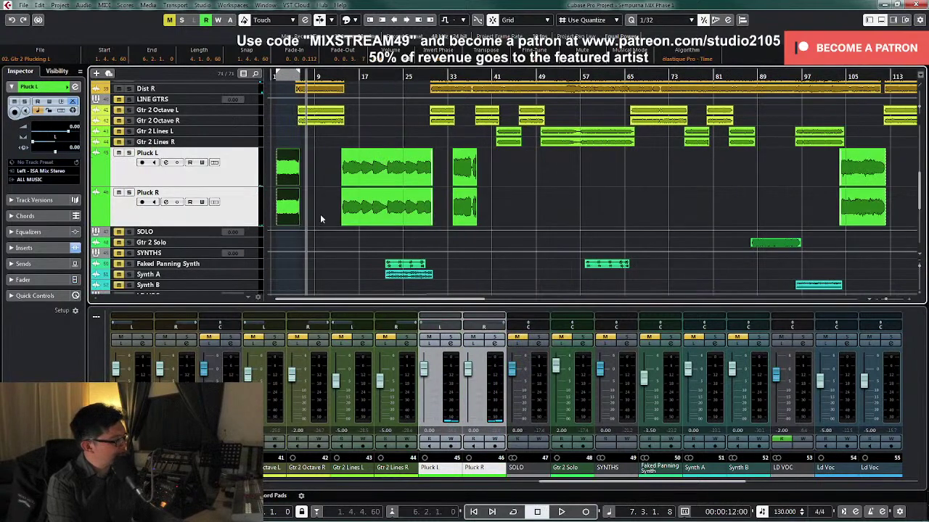
Step: Play the intro from just before bar 2 and shorten the first Pluck L and Pluck R events to end at bar 6
click(308, 77)
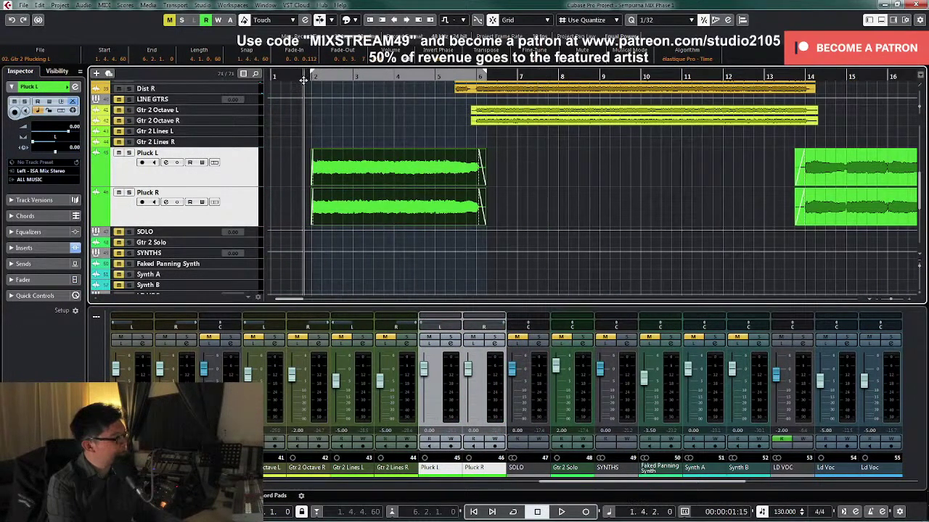
key(space)
key(h)
key(h)
drag(669, 176, 659, 193)
key(h)
drag(717, 183, 696, 193)
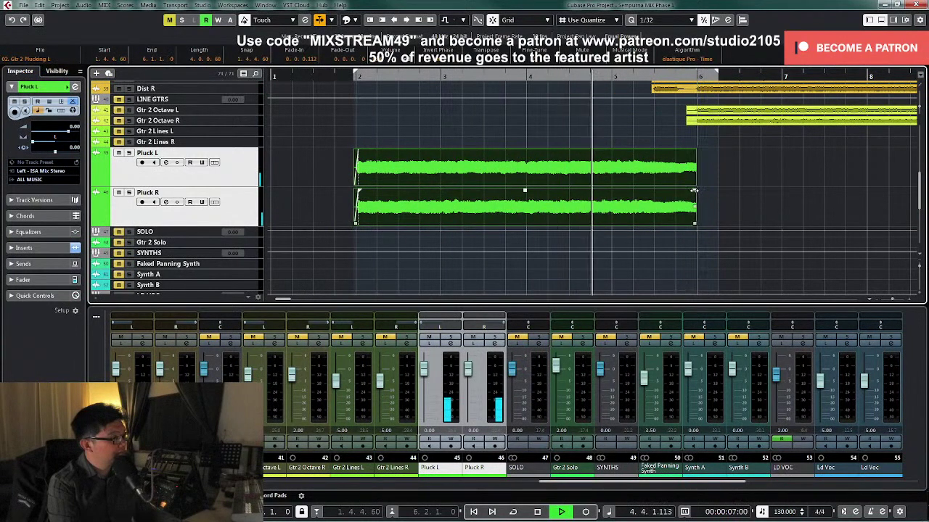
Step: Add short fade-outs to the first Pluck L and Pluck R events, replay them, and shorten both to end around beat 4 of bar 5
click(707, 186)
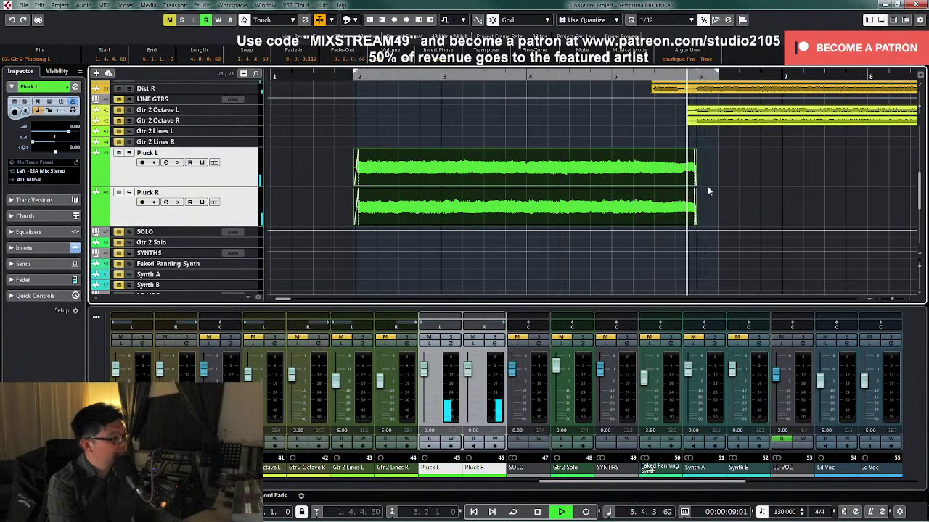
key(space)
key(g)
key(space)
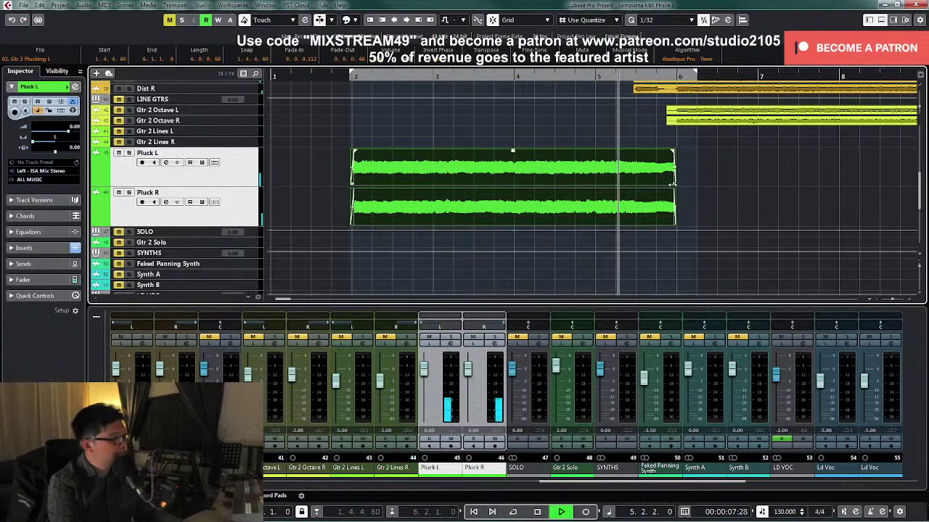
drag(673, 185, 655, 185)
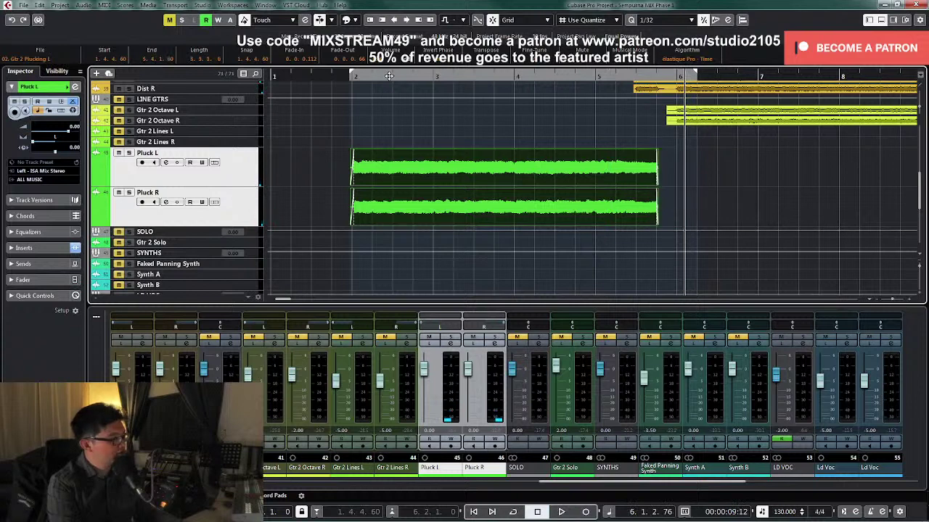
Step: Play from the beginning of the Pluck L and Pluck R events and trim both event starts to bar 2 (2.1.1.0)
click(348, 76)
key(space)
key(h)
key(h)
key(h)
click(366, 184)
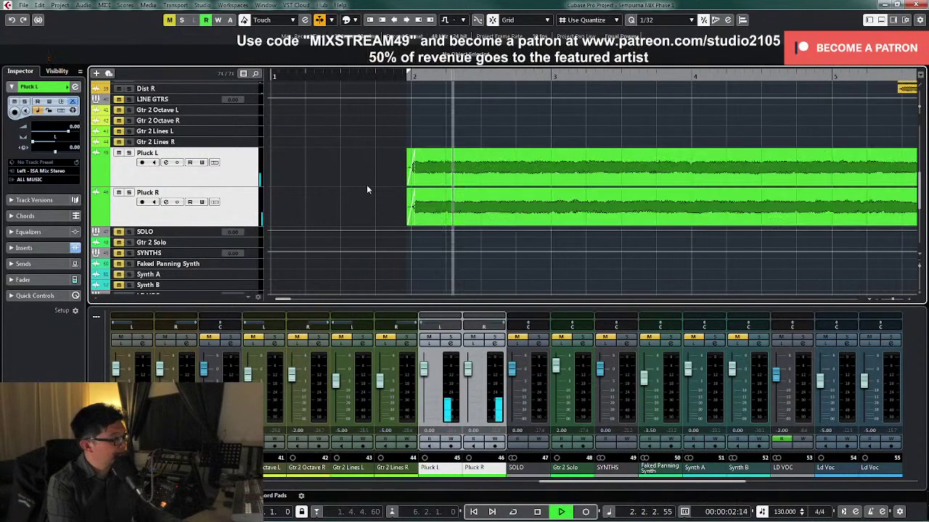
drag(377, 170, 413, 191)
Step: Lengthen the fade-outs at the end of the first Pluck L and Pluck R events and stop playback
key(g)
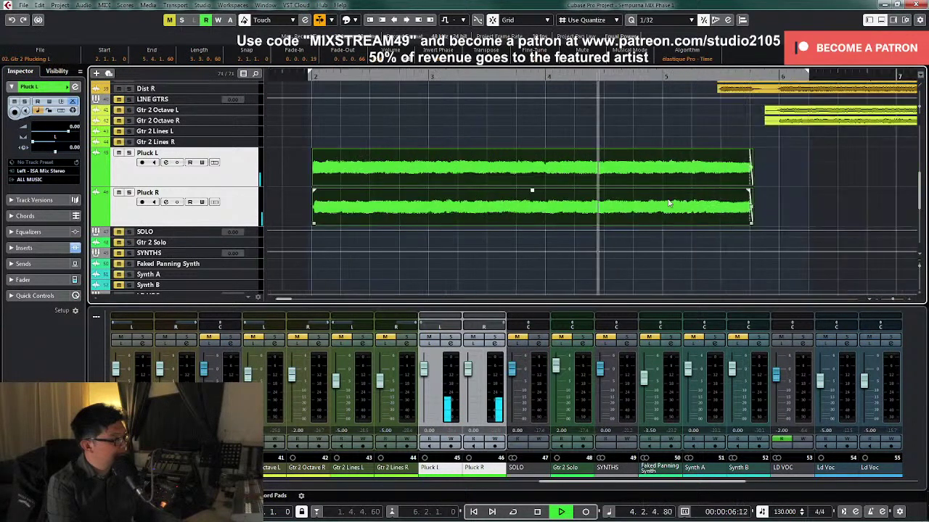
mouse_move(709, 191)
mouse_down()
mouse_move(698, 190)
mouse_move(743, 193)
mouse_move(710, 185)
mouse_up()
key(space)
scroll(612, 106, up, 4)
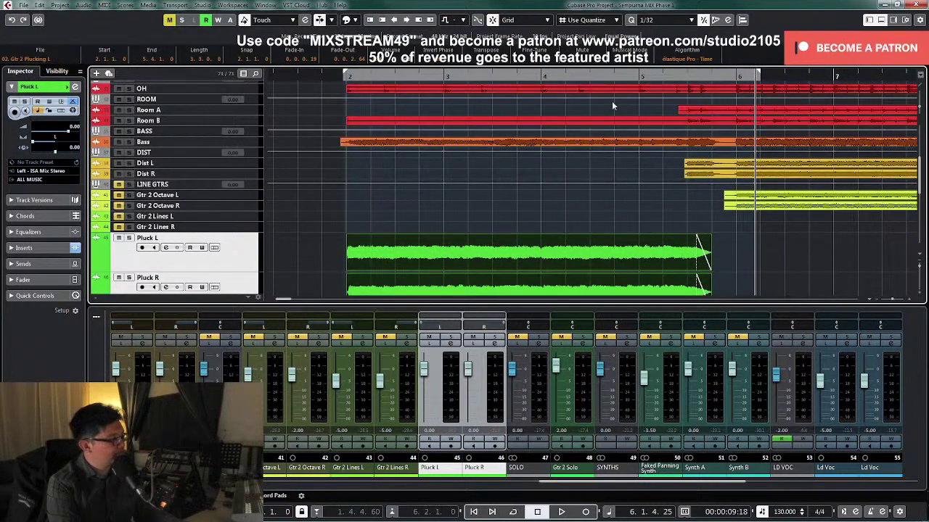
Step: Play back the end of the first Pluck L and Pluck R clips from bar 5 into bar 6
double_click(659, 77)
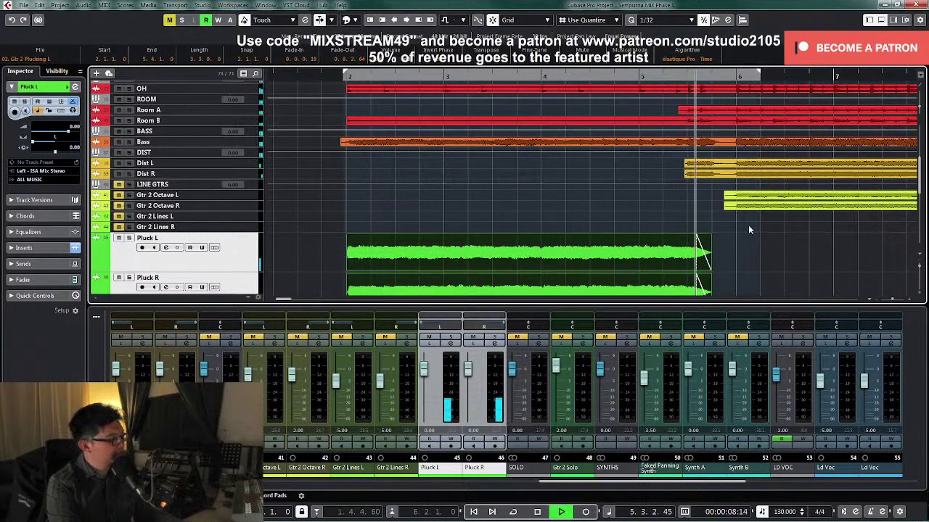
key(g)
key(g)
key(g)
key(g)
key(g)
key(g)
key(space)
scroll(470, 224, down, 2)
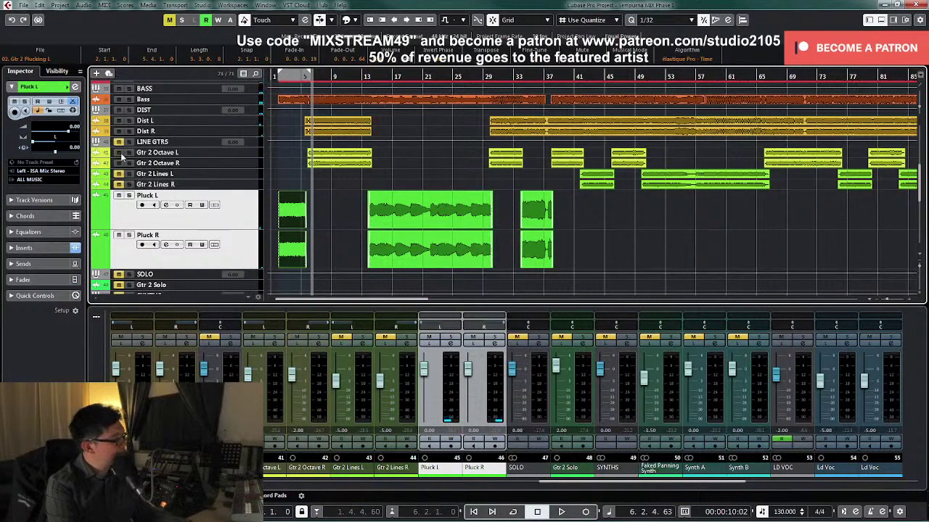
scroll(646, 220, down, 2)
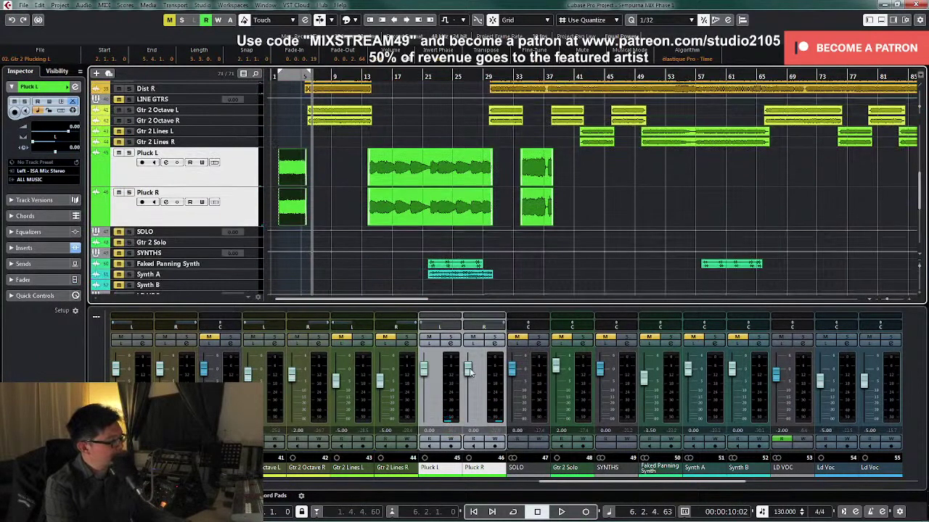
Step: Solo Gtr 2 Octave L with its pan centred and remove its low end with the channel EQ's low-cut filter
click(276, 338)
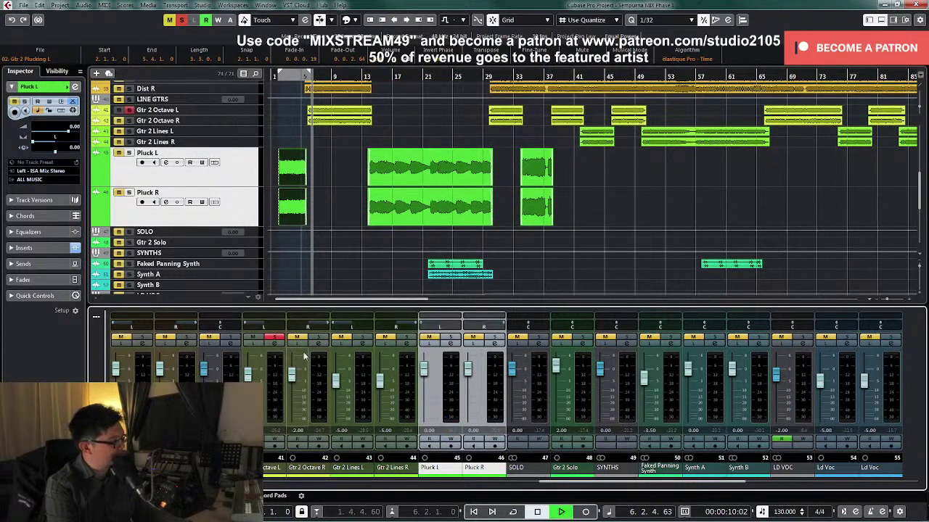
key(space)
key(space)
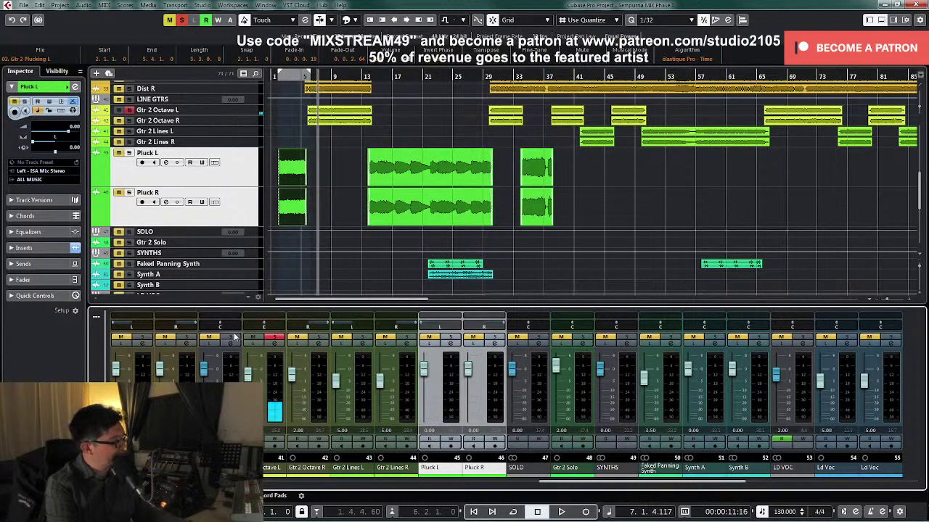
click(274, 347)
key(space)
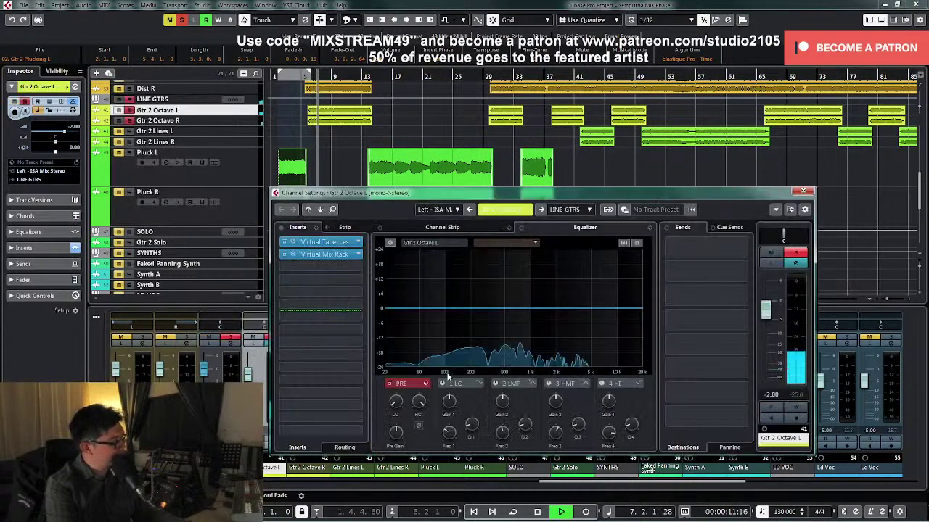
drag(401, 382, 407, 380)
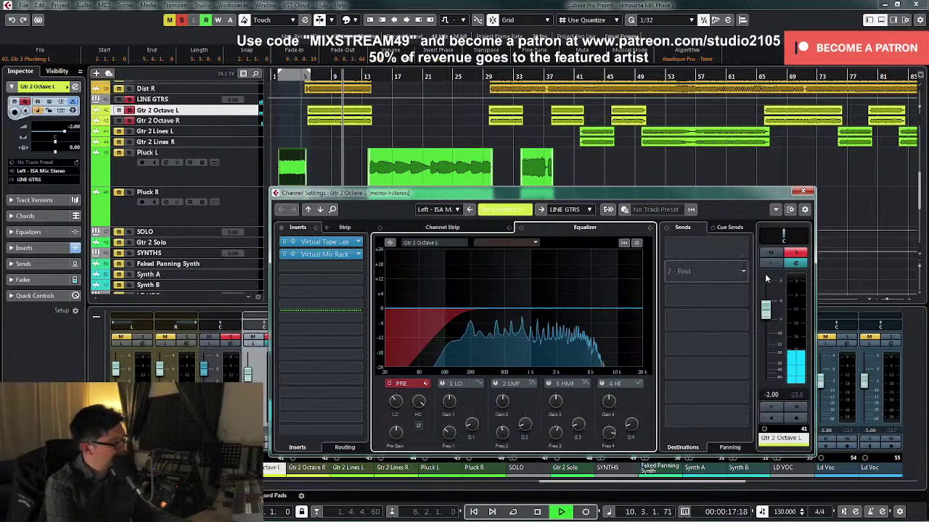
Step: Replay Gtr 2 Octave L alone from bar 6 and cut a narrow notch of about 6 dB just above 5 kHz
click(130, 121)
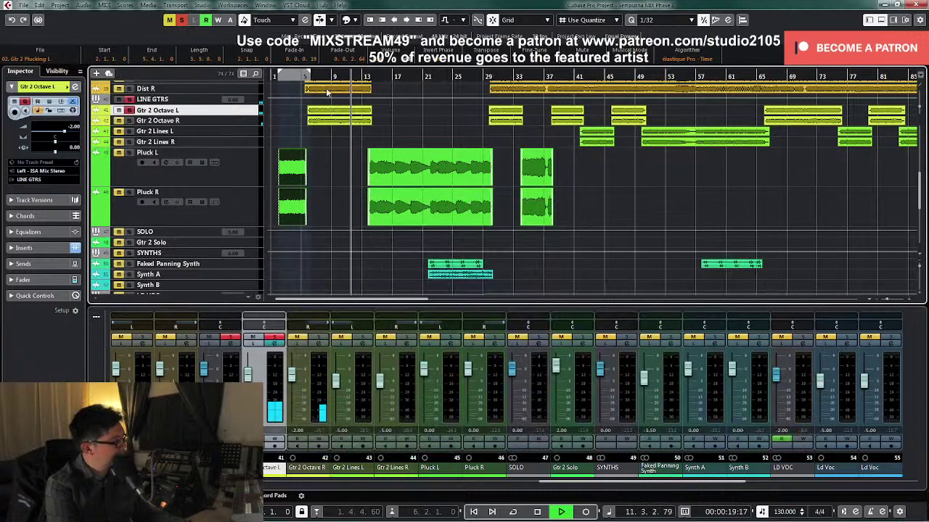
click(307, 76)
click(276, 345)
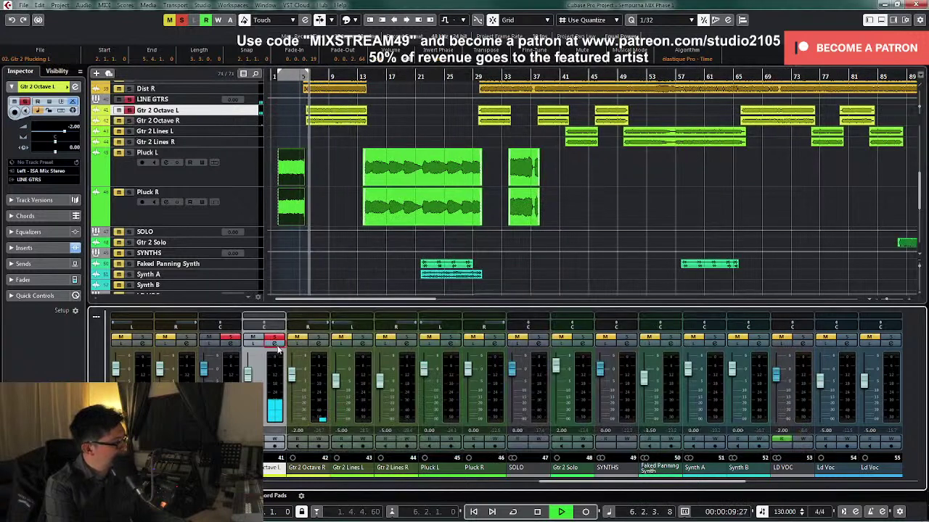
click(277, 348)
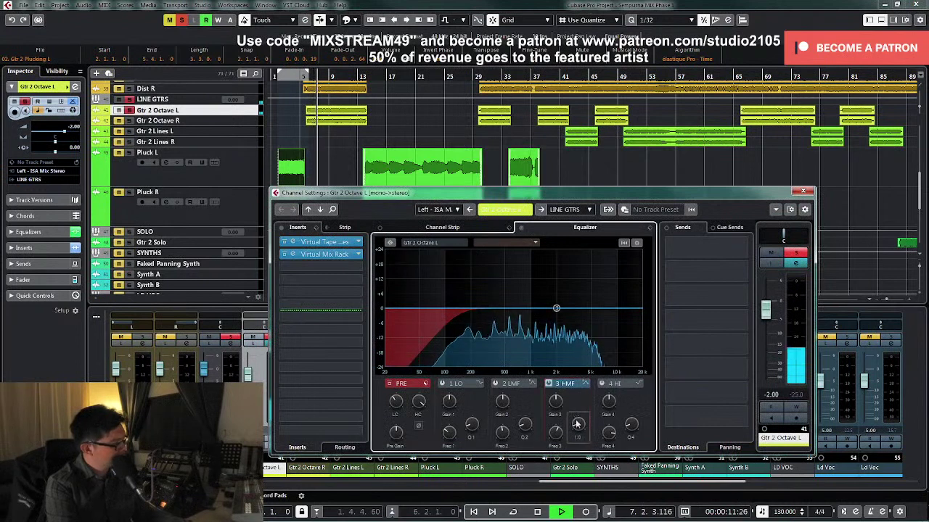
drag(556, 308, 595, 322)
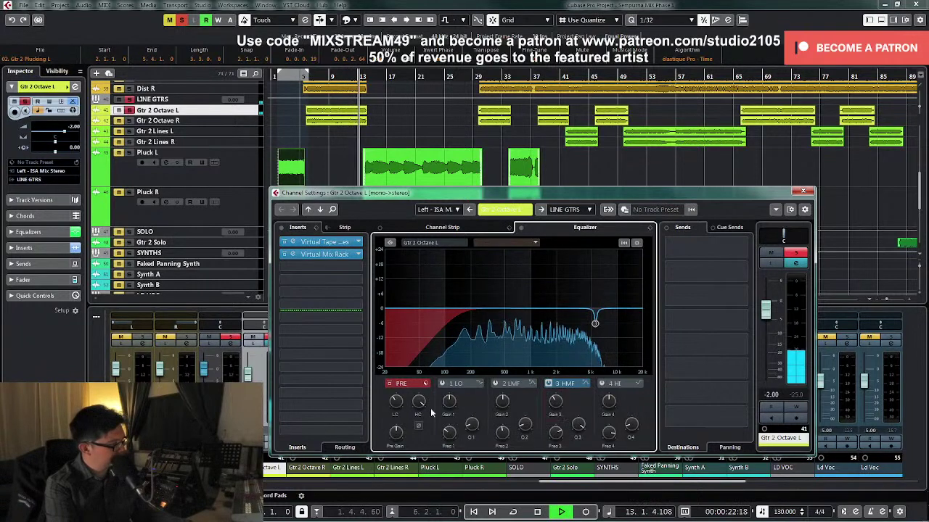
Step: Set the high-cut filter on Gtr 2 Octave L to about 11 kHz, stop playback and unsolo the channel
drag(420, 404, 418, 418)
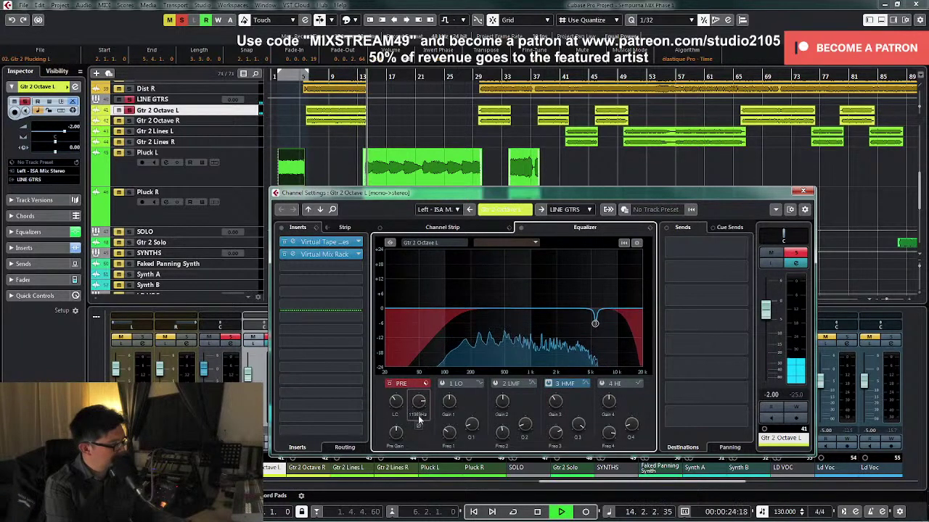
key(space)
click(796, 252)
click(803, 192)
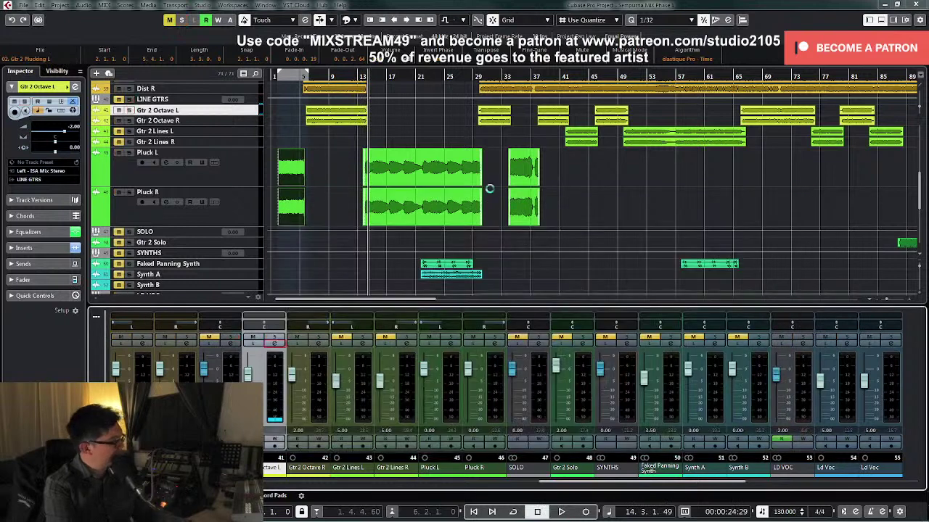
Step: Select the Gtr 2 Octave L and Gtr 2 Octave R tracks and enlarge their track height
click(242, 120)
shift+click(244, 111)
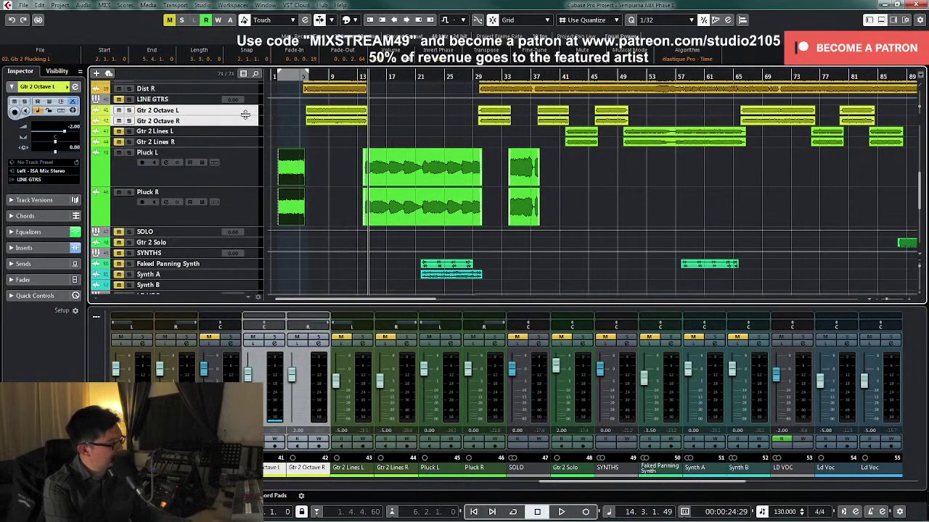
drag(244, 115, 240, 182)
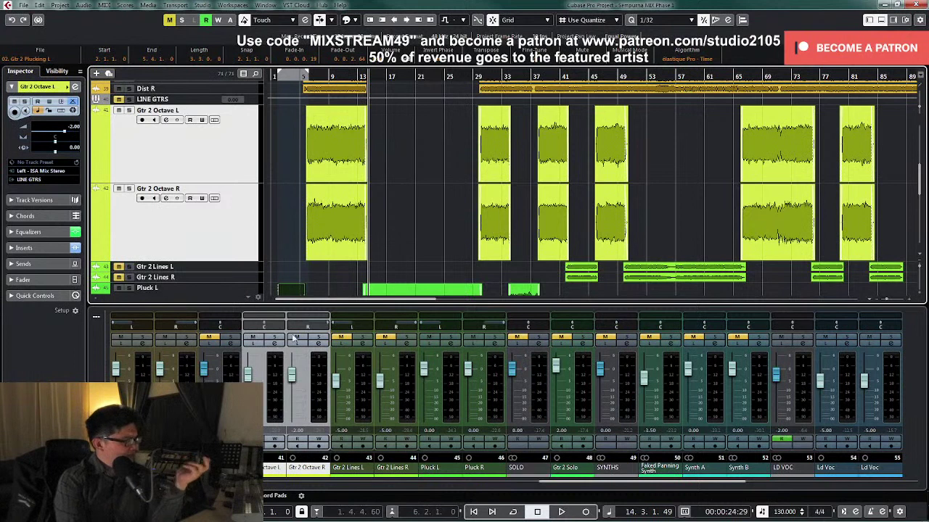
Step: Return Gtr 2 Octave L's pan to the left and link the Gtr 2 Octave L and R mixer channels
click(272, 471)
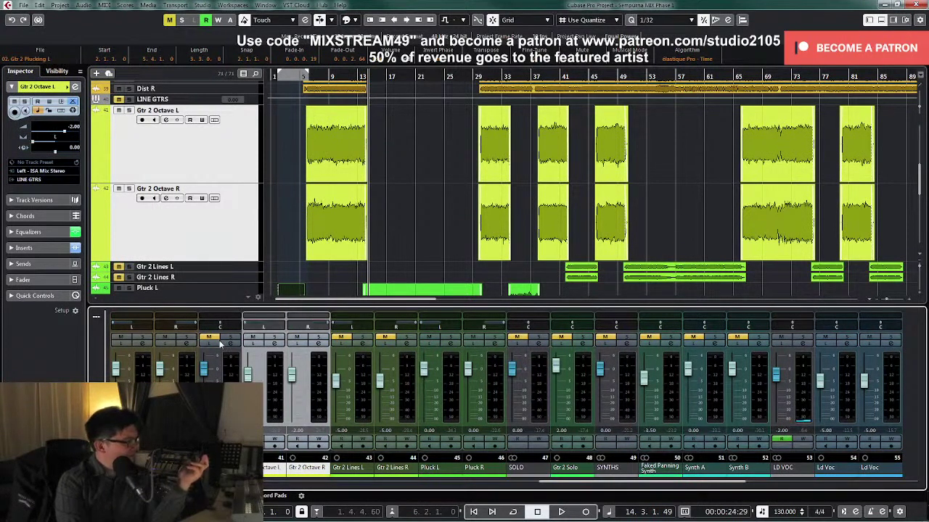
click(279, 411)
shift+click(317, 412)
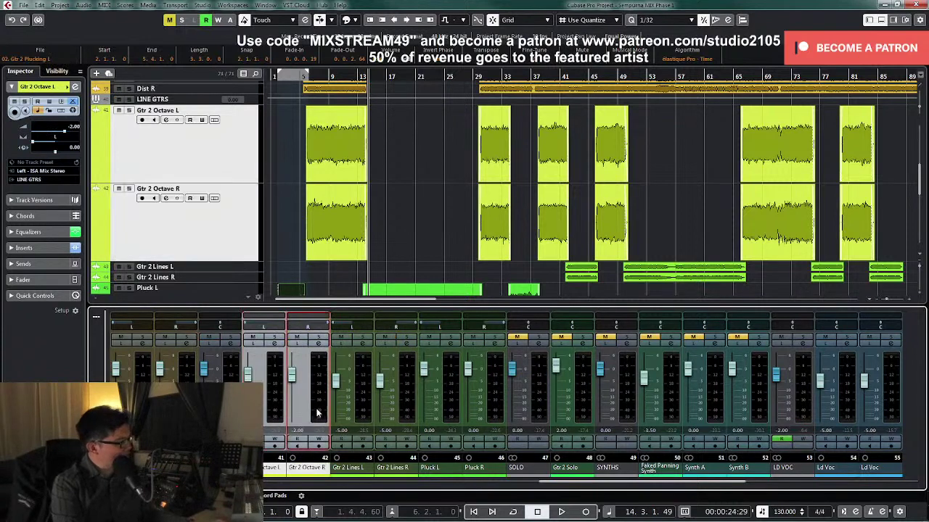
right_click(274, 409)
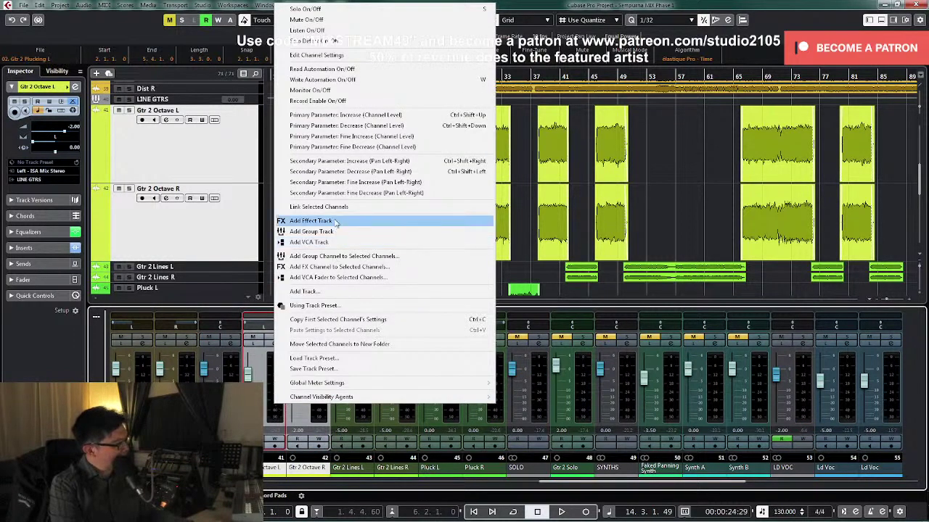
click(304, 212)
click(482, 394)
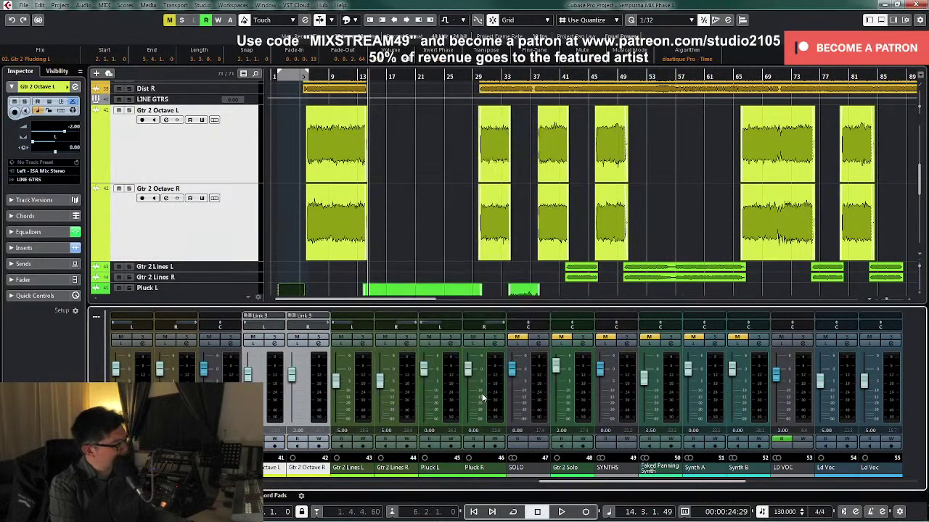
click(278, 347)
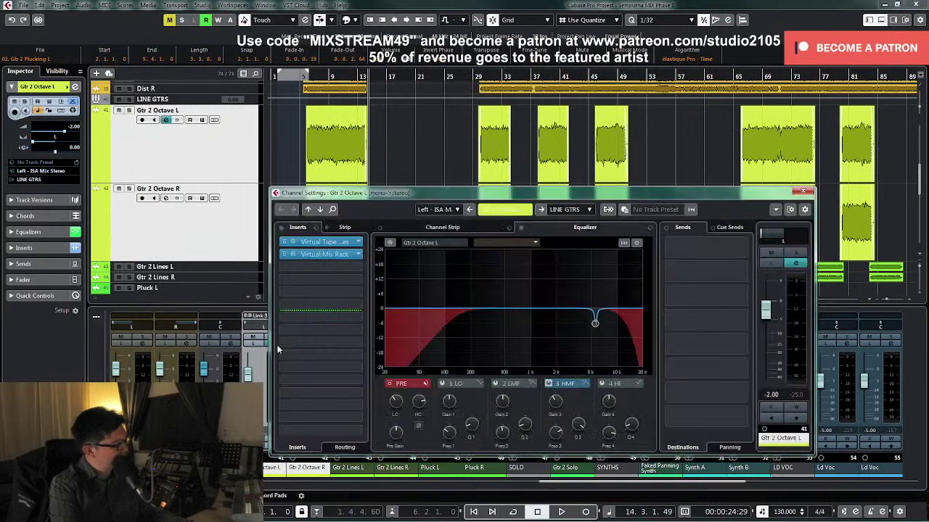
click(803, 190)
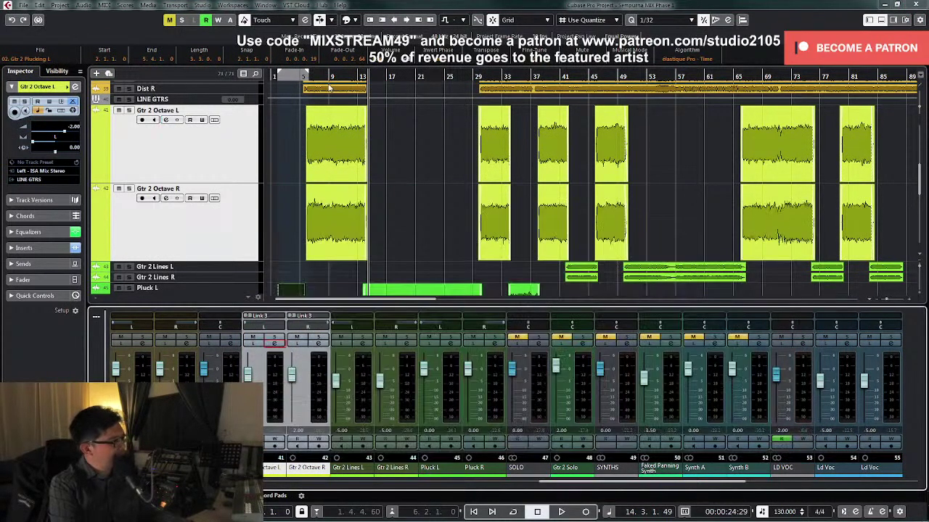
Step: Select the first Gtr 2 Octave L and R clips and shorten the fade-ins at their start before bar 6
click(296, 76)
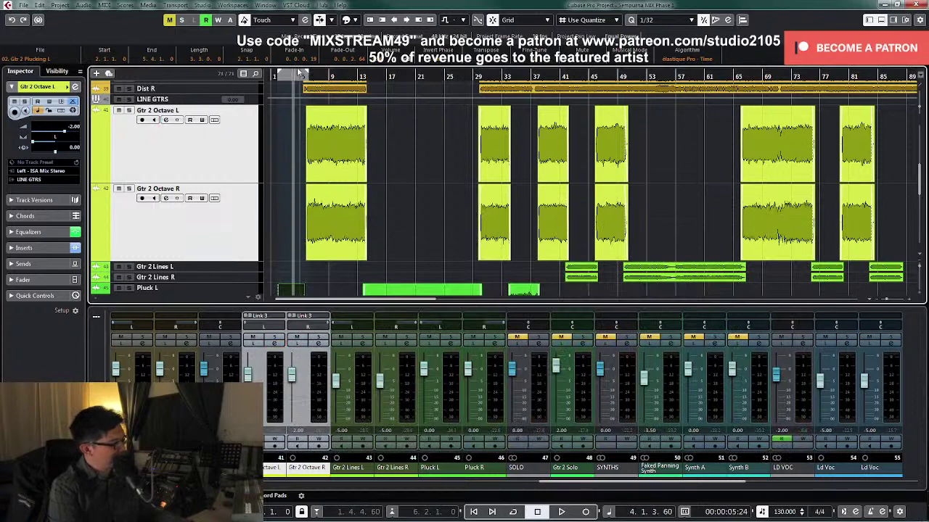
click(443, 163)
key(h)
key(h)
key(h)
key(h)
key(h)
key(h)
key(h)
key(h)
scroll(477, 200, down, 1)
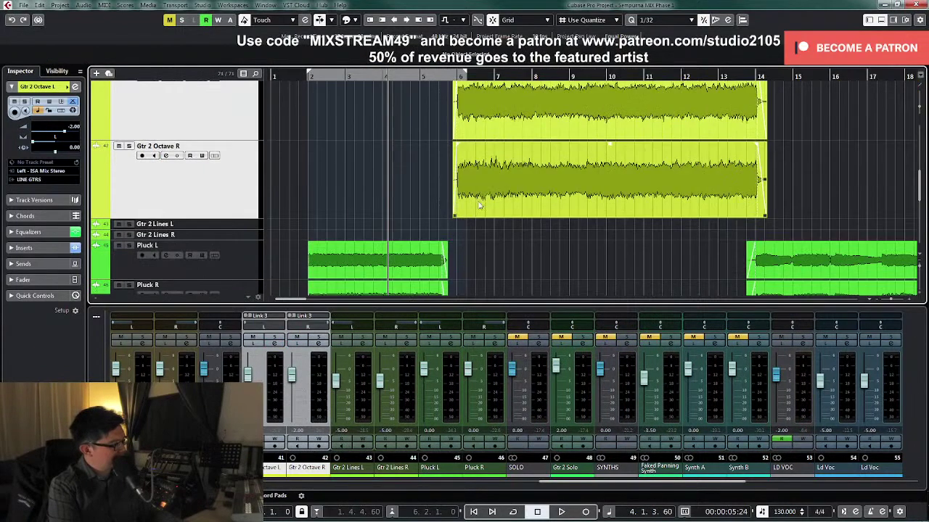
key(h)
key(h)
scroll(519, 192, up, 2)
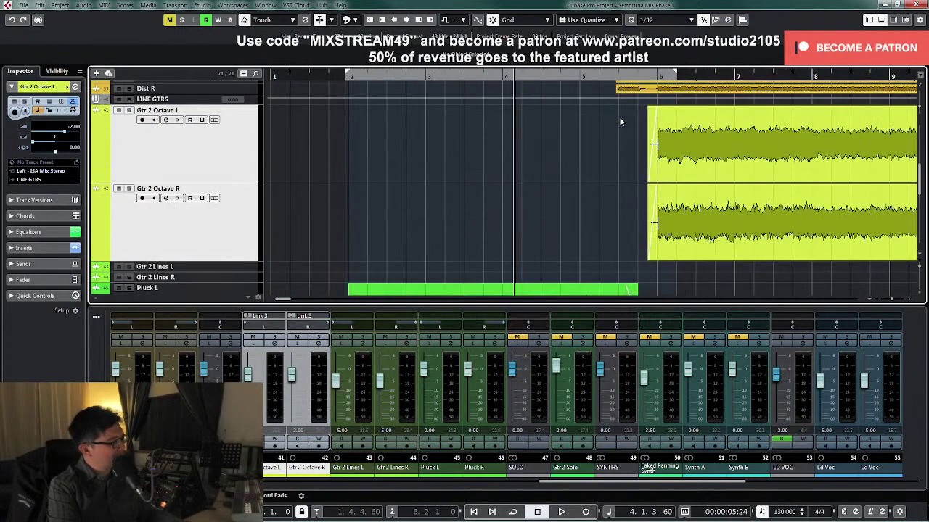
click(642, 77)
key(h)
key(h)
key(h)
key(h)
drag(586, 163, 619, 187)
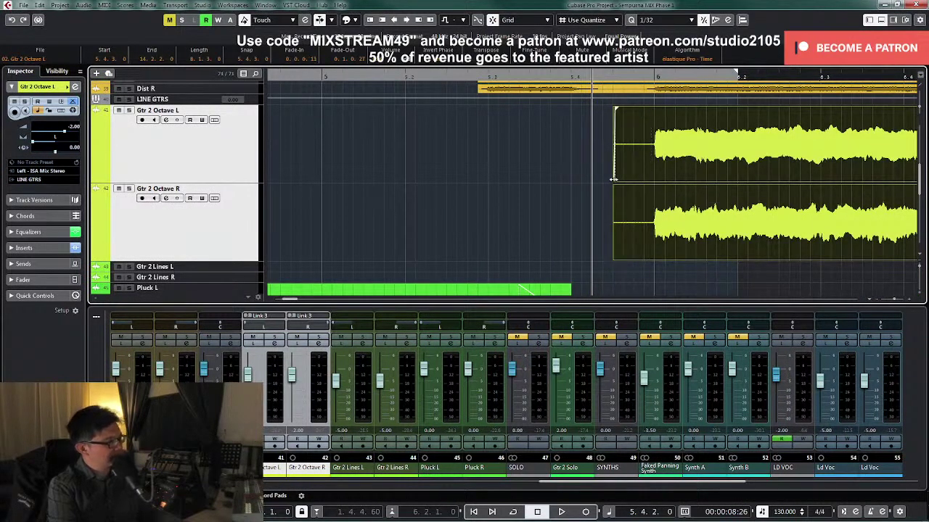
Step: Split the first Gtr 2 Octave L and R clips at 5.4.4.60 and delete the leading silent pieces
right_click(584, 169)
click(632, 171)
key(h)
key(h)
key(h)
key(h)
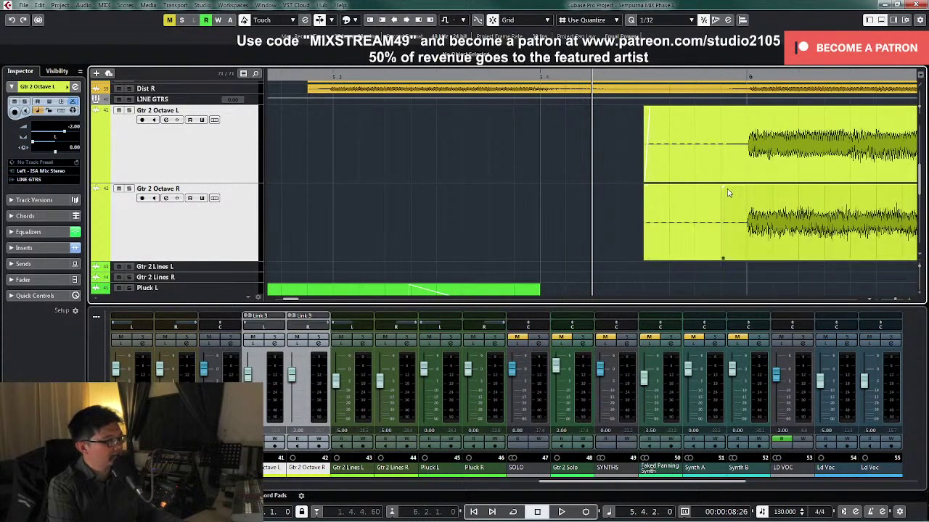
click(725, 173)
right_click(717, 174)
click(764, 174)
click(730, 166)
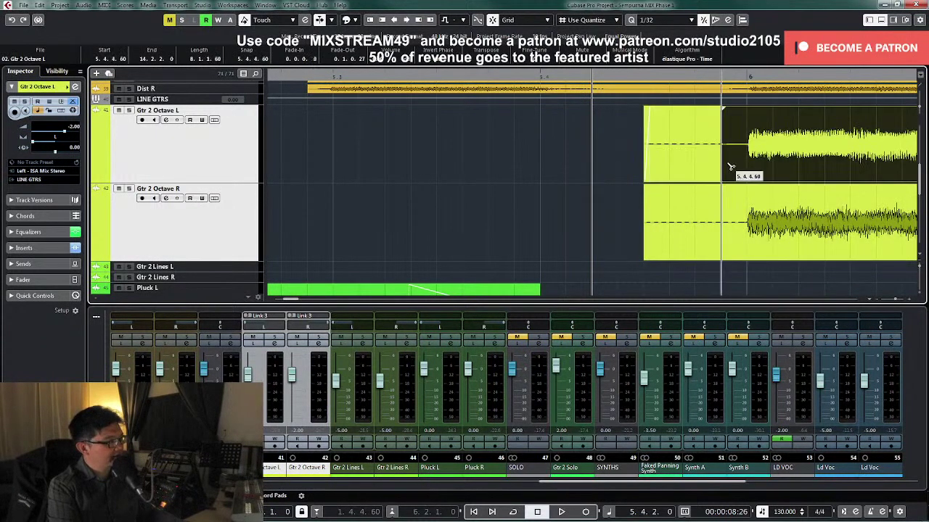
key(1)
mouse_move(602, 155)
mouse_down()
mouse_move(608, 170)
mouse_move(685, 207)
mouse_up()
key(Delete)
Step: Add a short fade-in ending just before bar 6 to both trimmed Gtr 2 Octave clips
mouse_move(668, 222)
mouse_down()
mouse_move(719, 164)
mouse_move(731, 199)
mouse_move(739, 186)
mouse_up()
click(722, 190)
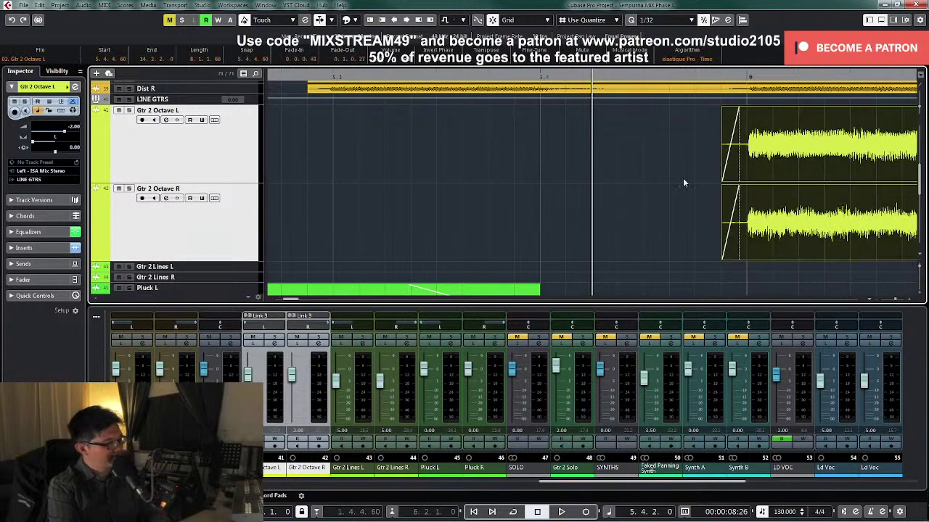
click(668, 180)
Step: Play the trimmed Gtr 2 Octave clips and set the linked Octave L and R faders to 0.00 dB
key(g)
key(g)
key(g)
key(g)
key(g)
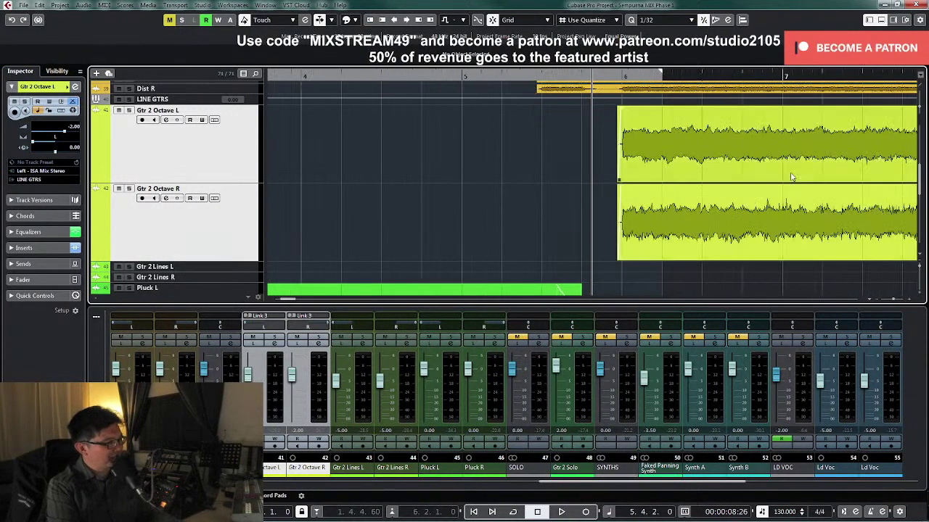
key(space)
key(g)
key(g)
key(g)
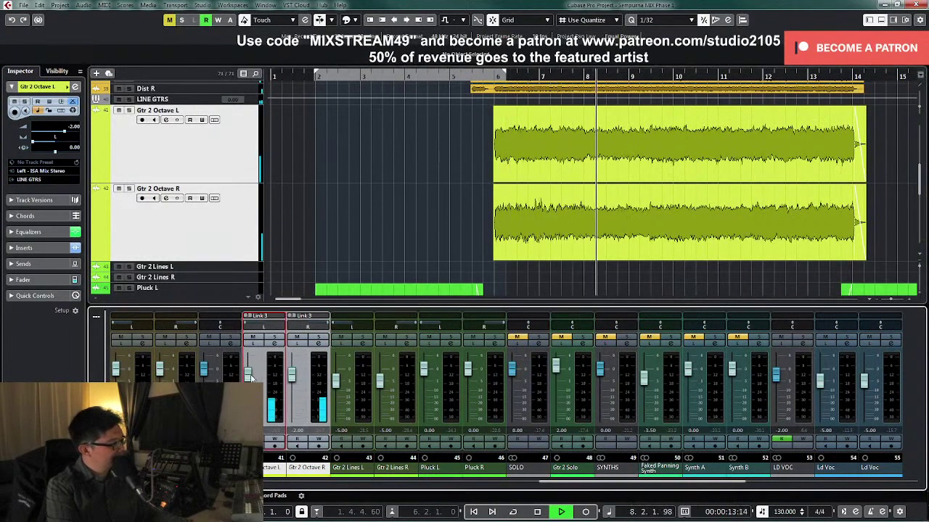
scroll(251, 377, up, 1)
drag(250, 376, 253, 376)
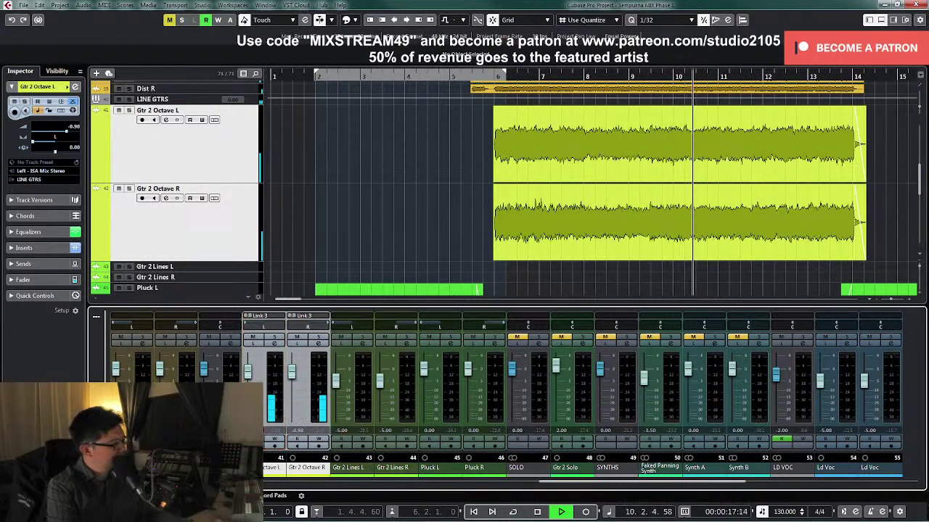
ctrl+click(297, 415)
click(374, 189)
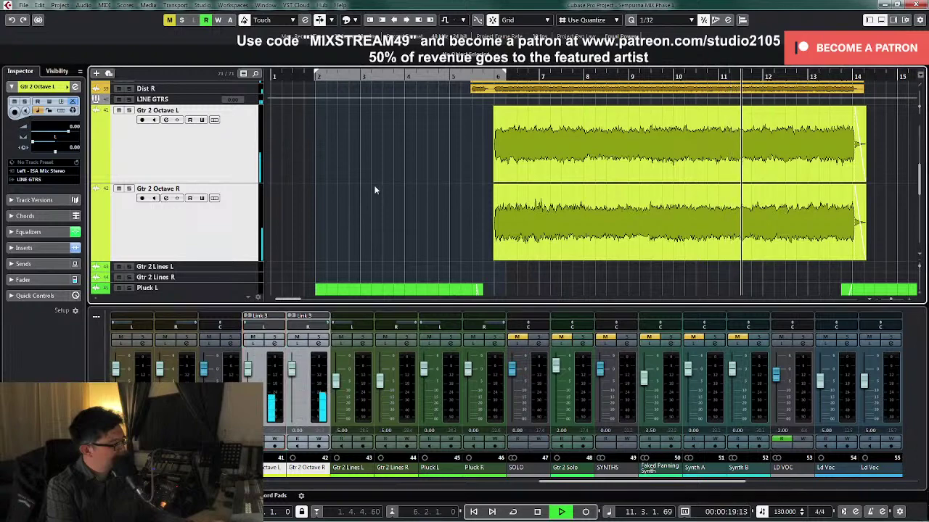
Step: Examine the fade-outs of the first Gtr 2 Octave clips around bar 14, where the second Pluck clips enter
key(g)
key(g)
scroll(777, 232, down, 3)
scroll(726, 201, up, 2)
key(h)
key(h)
key(h)
key(h)
key(h)
key(h)
key(h)
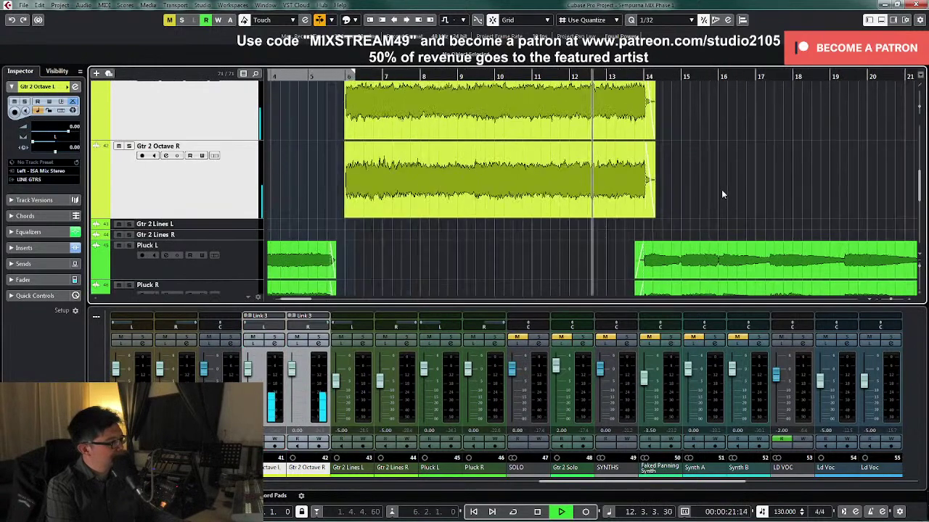
drag(760, 125, 655, 145)
scroll(692, 147, up, 1)
click(740, 157)
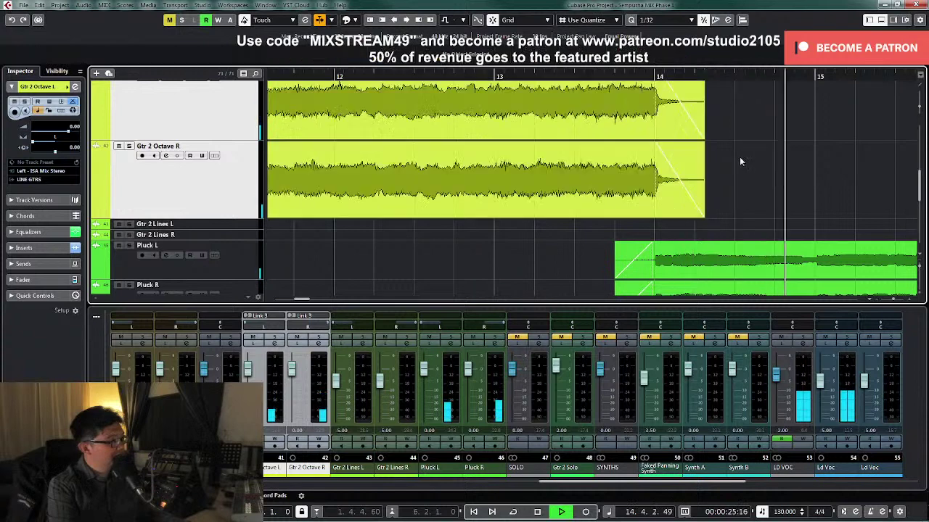
Step: Split the second Pluck L and Pluck R clips at bar 14 and delete the leading faded pieces
scroll(739, 156, down, 1)
drag(572, 216, 634, 261)
right_click(626, 251)
click(675, 251)
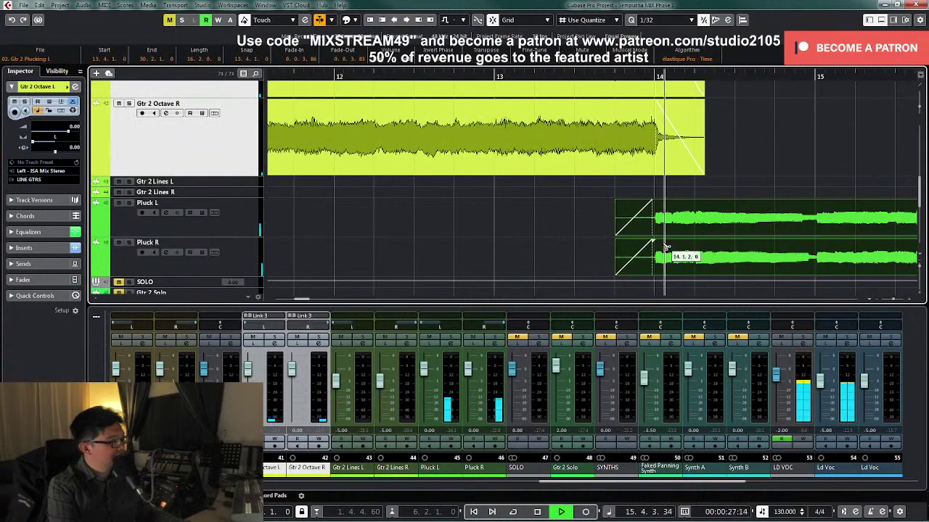
click(654, 244)
key(1)
drag(584, 222, 660, 241)
click(606, 225)
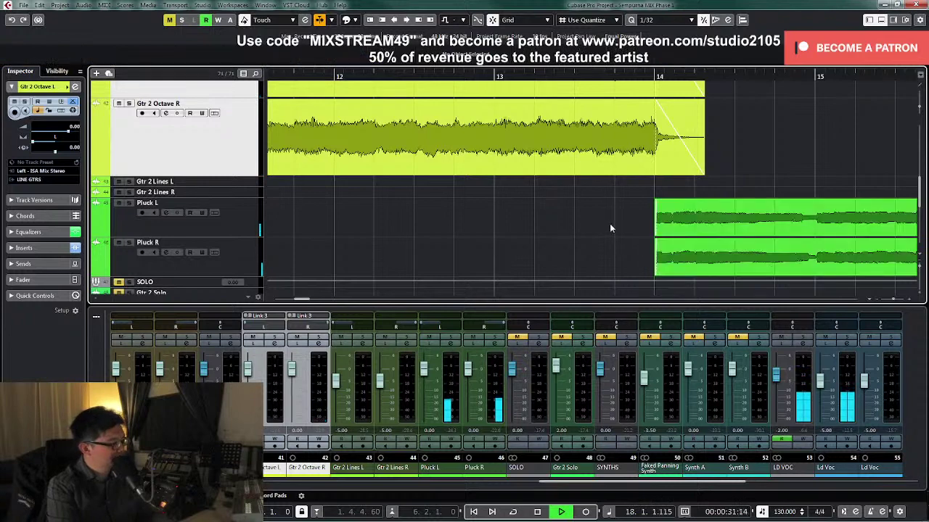
Step: Stop playback, add a VCA fader to the Pluck L and Pluck R channels and name it PLUCK GTR
scroll(610, 222, up, 6)
scroll(616, 221, down, 8)
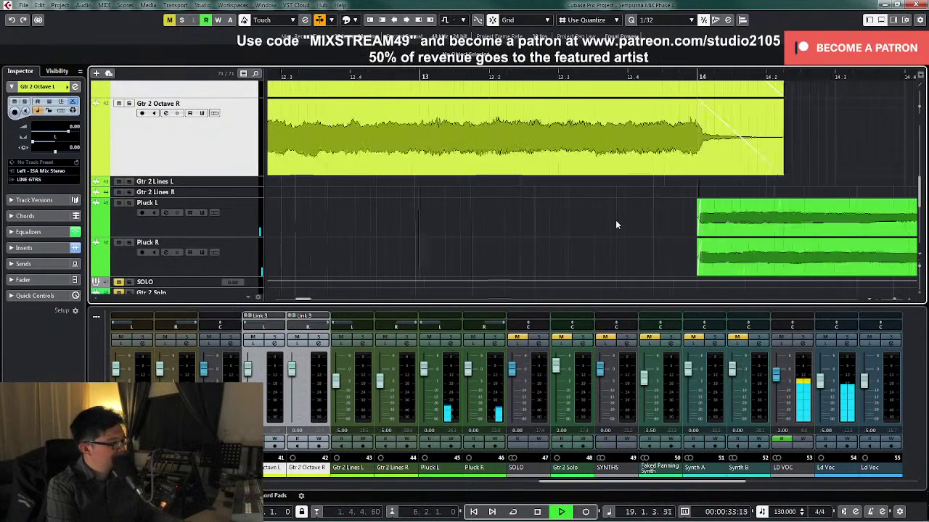
scroll(619, 223, down, 3)
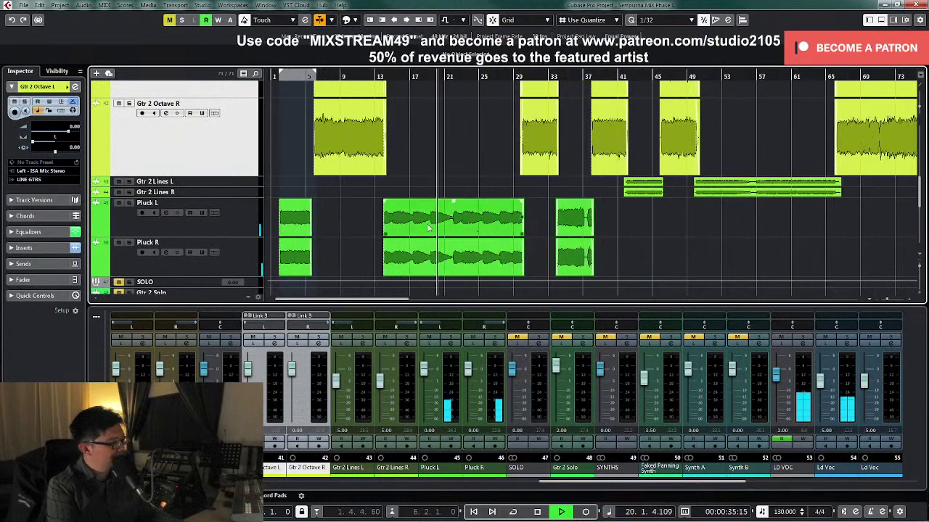
scroll(378, 215, down, 3)
key(space)
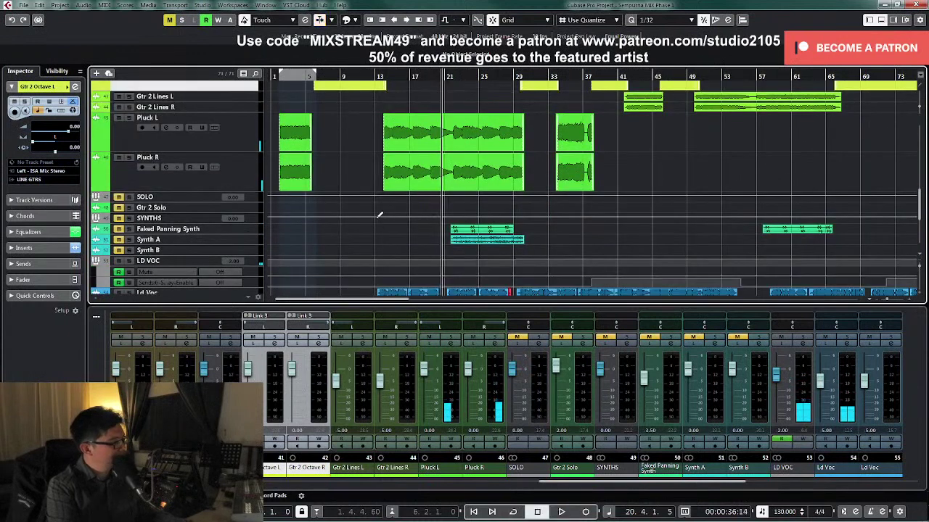
click(369, 79)
click(444, 398)
ctrl+click(495, 409)
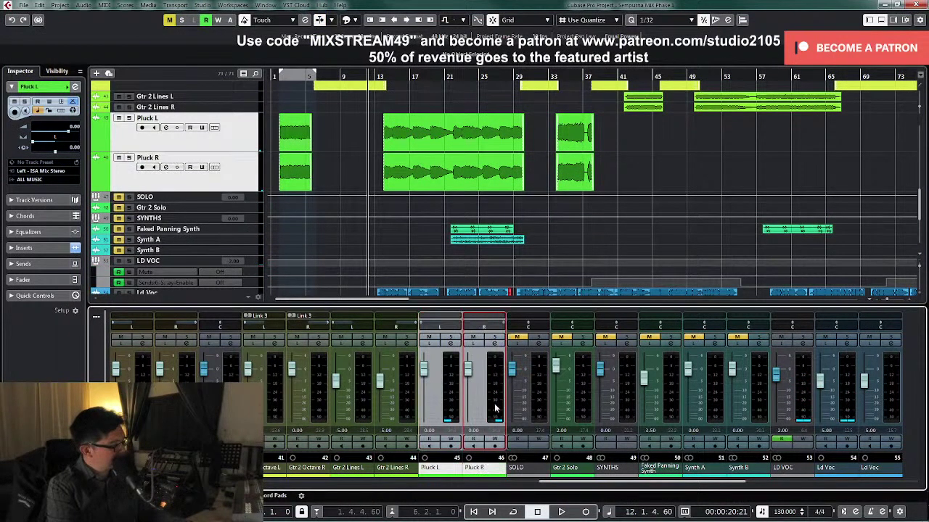
right_click(447, 416)
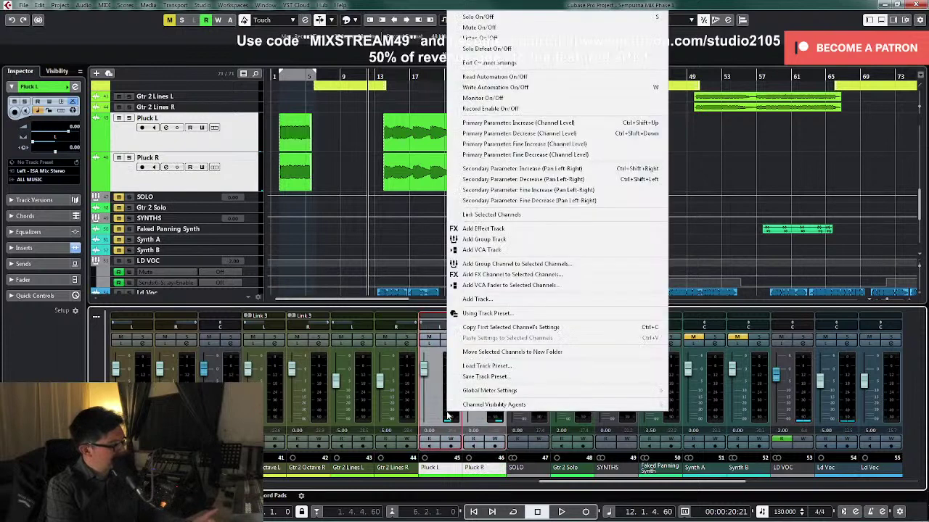
click(503, 287)
double_click(527, 469)
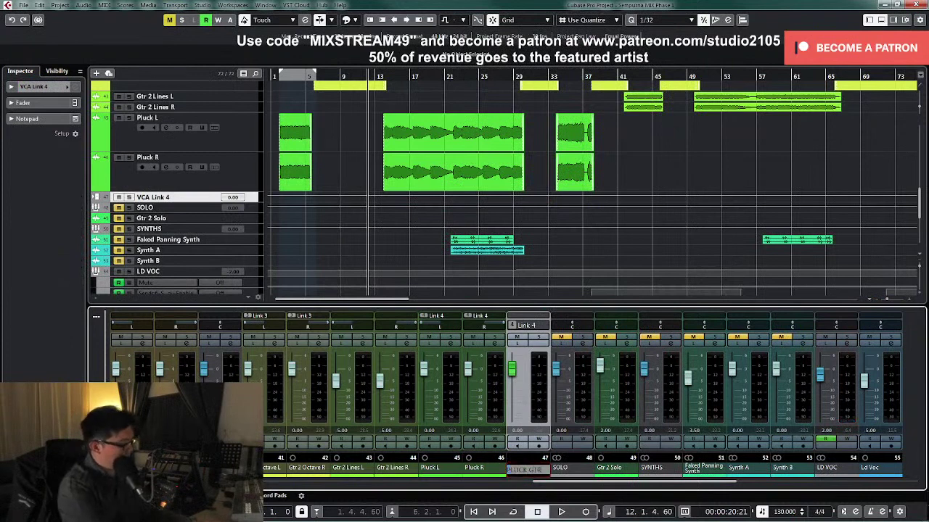
Step: Enlarge the Pluck L, Pluck R and PLUCK GTR tracks in the track list
key(z)
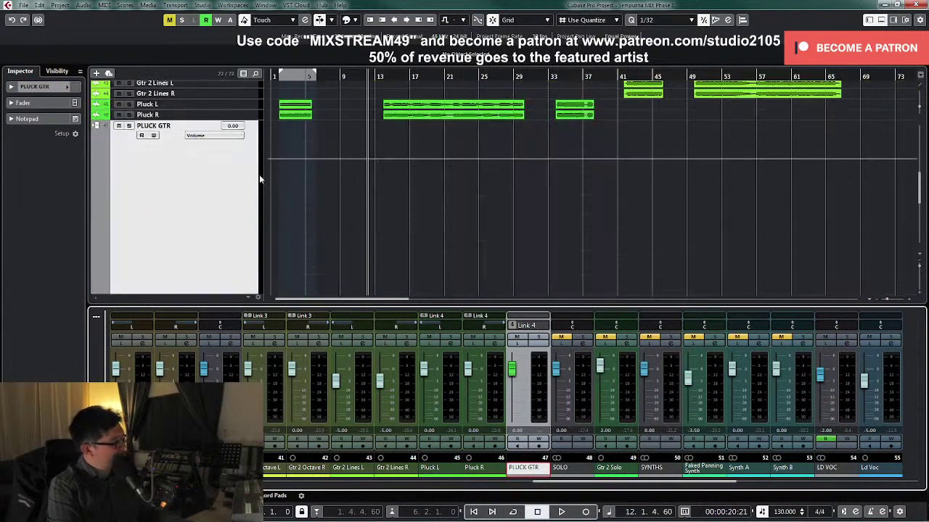
key(z)
key(g)
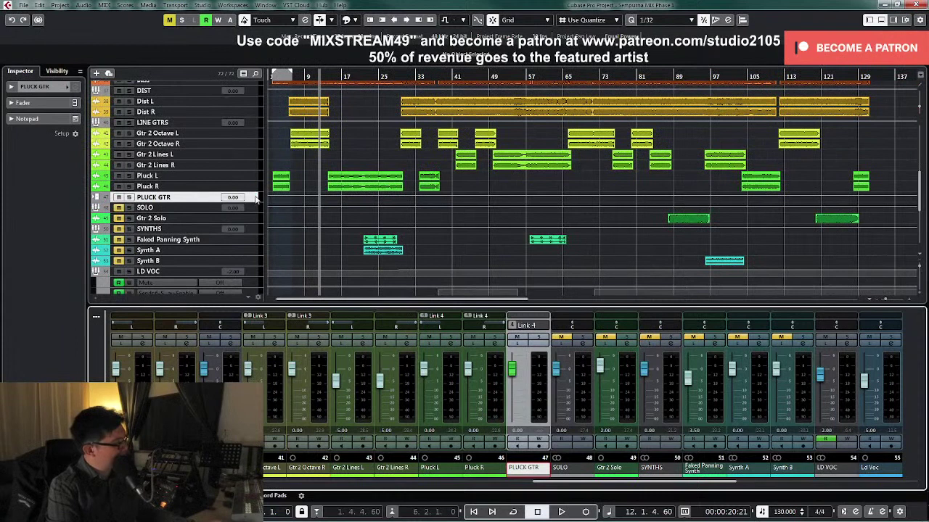
click(250, 186)
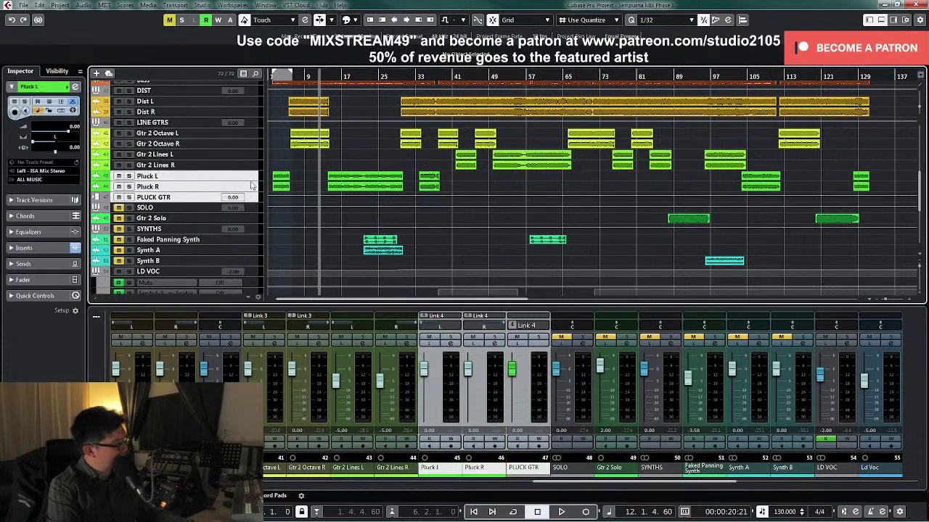
drag(249, 180, 249, 210)
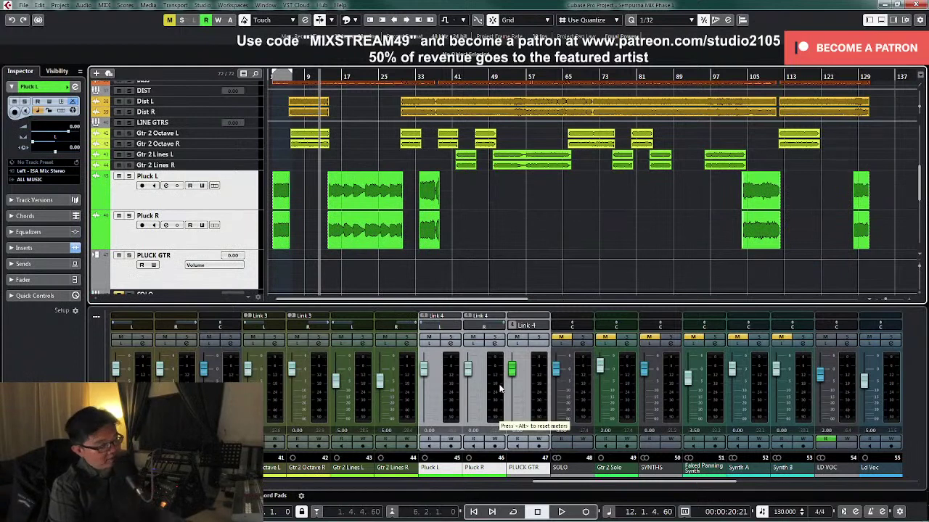
Step: Write volume automation on PLUCK GTR during playback from about bar 12, lowering its fader to about -1.07 dB before bar 14
key(h)
key(h)
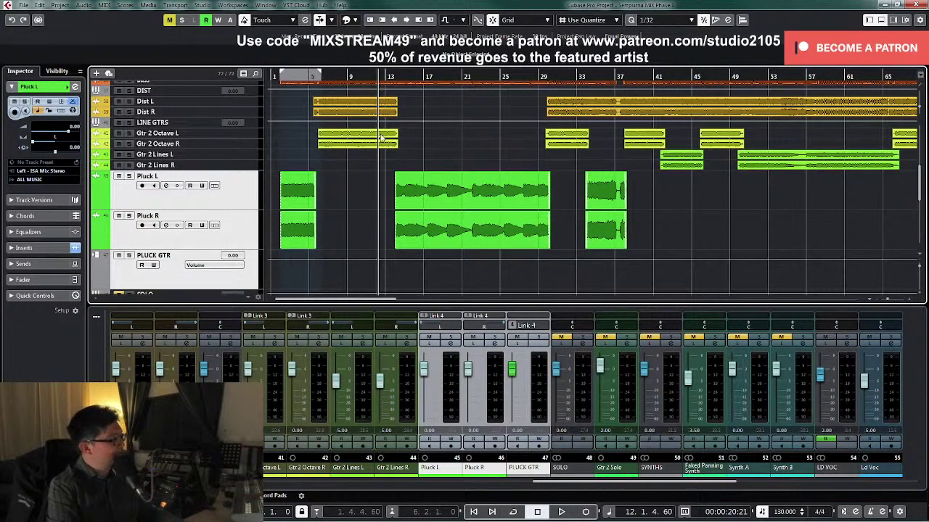
drag(377, 84, 369, 75)
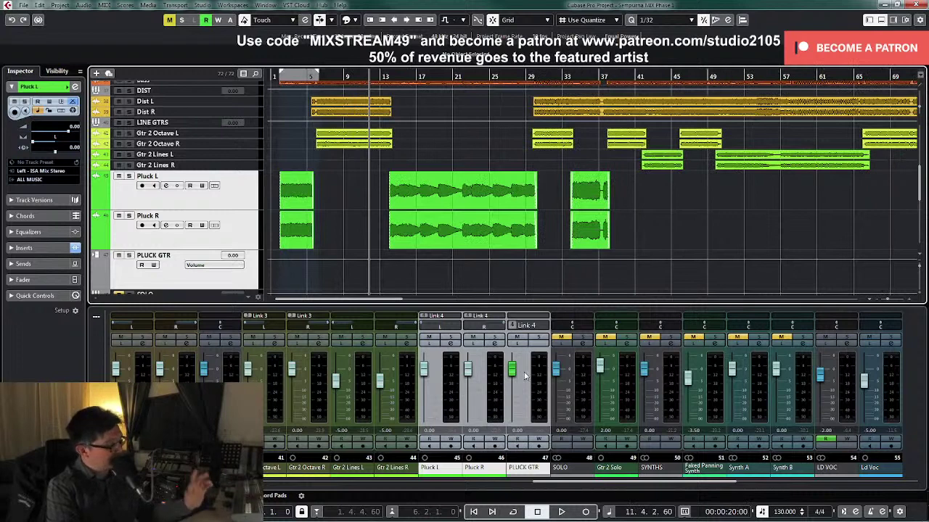
click(538, 441)
key(space)
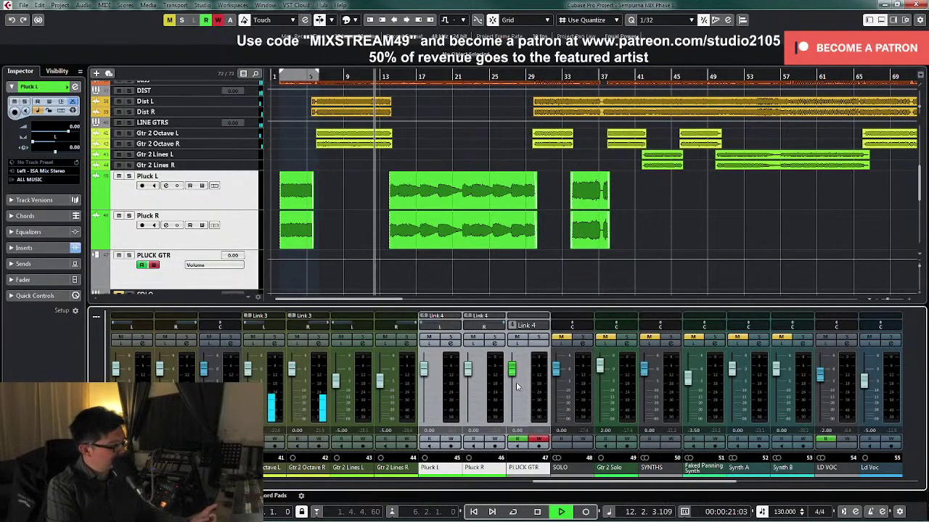
click(513, 378)
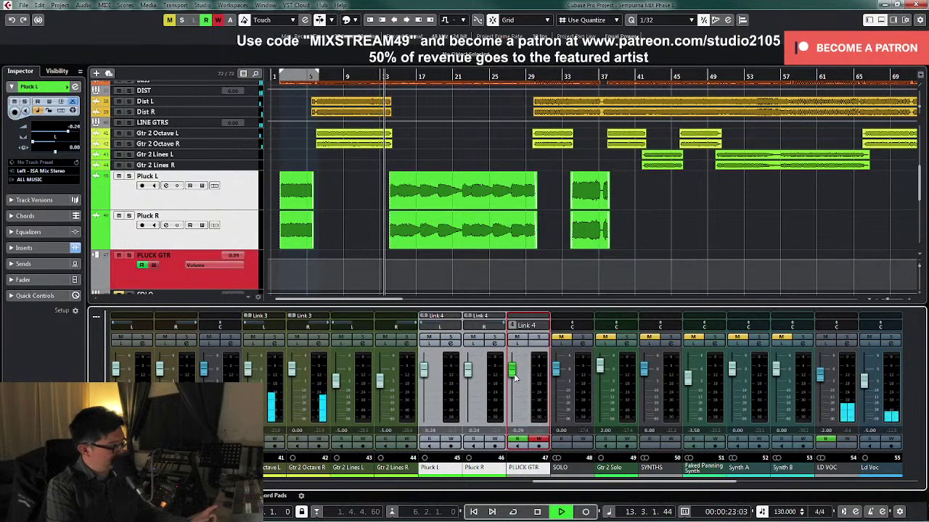
drag(514, 379, 514, 381)
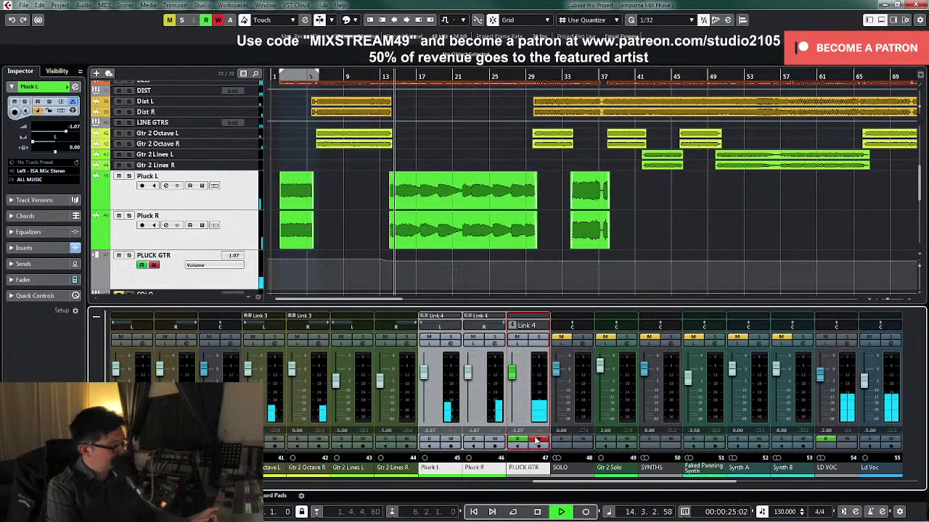
click(537, 440)
Step: Set the second PLUCK GTR volume automation point, just before bar 14, to -2.00 dB
click(179, 277)
scroll(312, 276, down, 1)
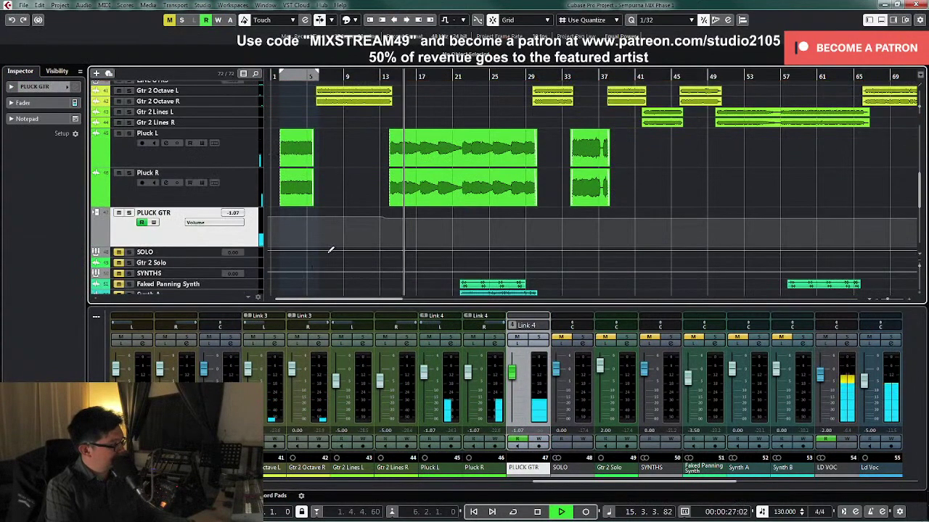
key(space)
click(384, 79)
key(h)
key(h)
key(h)
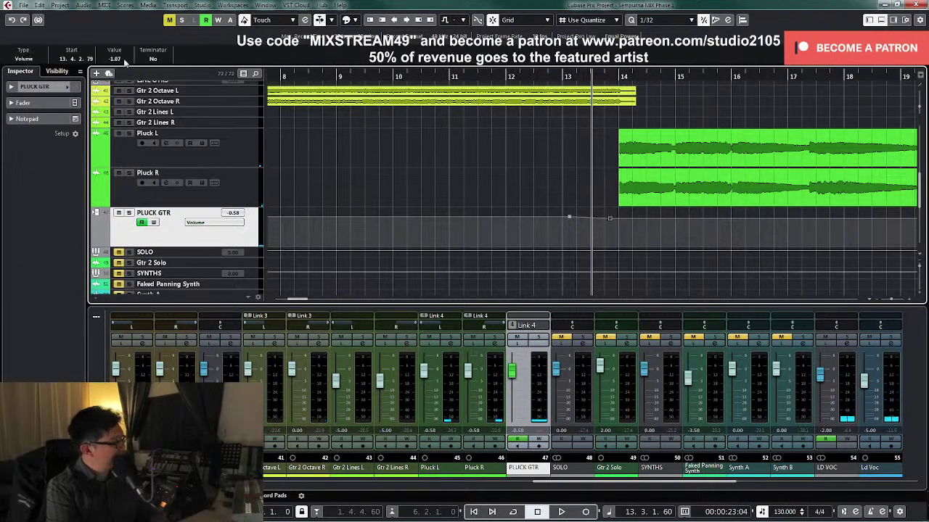
text(-2)
key(Return)
Step: Play the transition into the second Pluck clips at bar 14 to check the automated PLUCK GTR level
key(space)
key(g)
key(g)
key(g)
key(g)
key(g)
key(g)
key(g)
key(g)
key(g)
key(g)
key(g)
key(g)
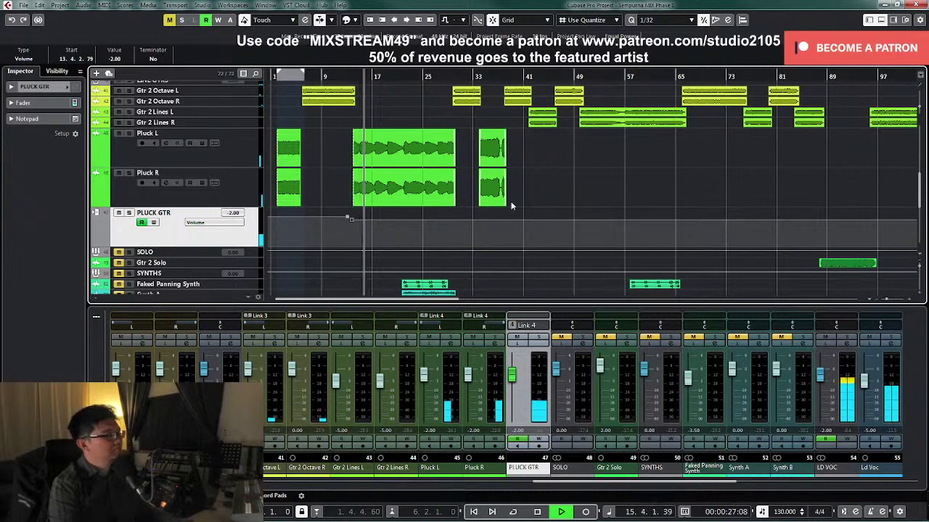
key(space)
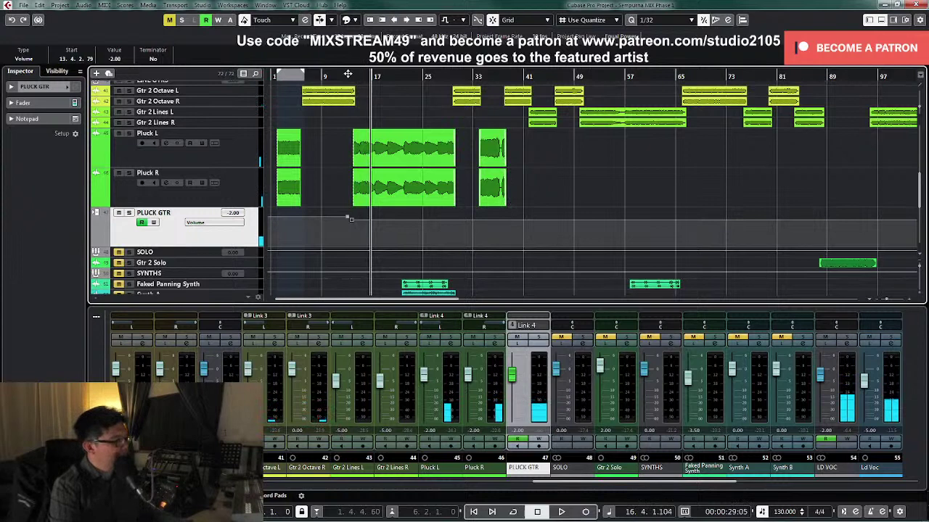
Step: Try panning Pluck L to L50 and Pluck R to R50, and play the bar 14 entry and the song's opening
click(340, 78)
click(432, 324)
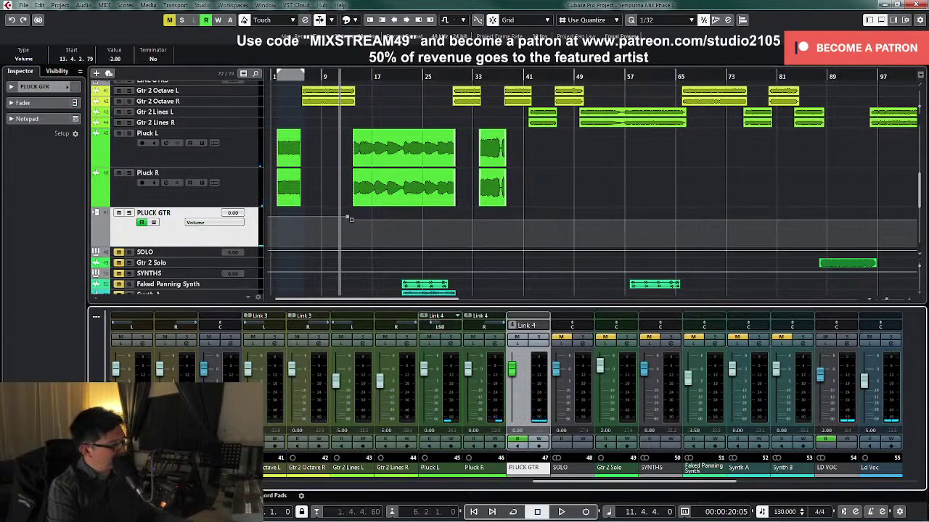
drag(504, 324, 504, 319)
key(space)
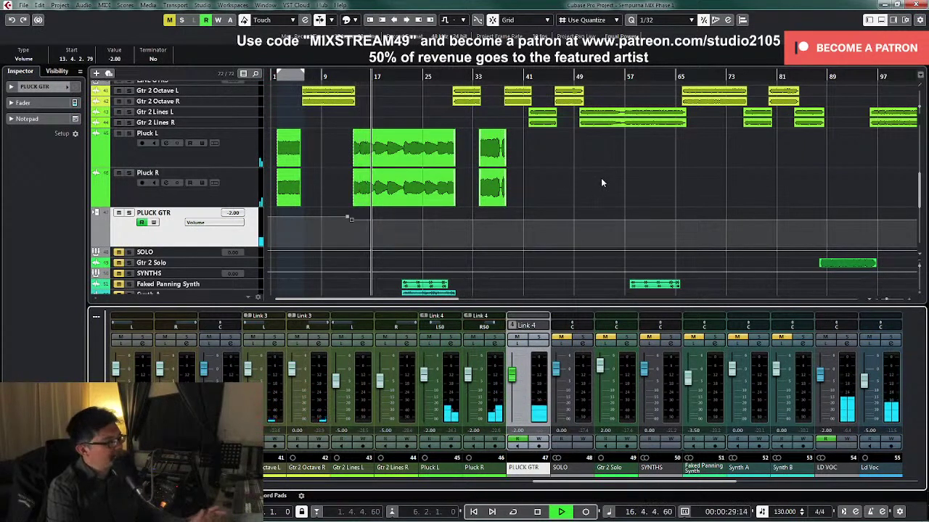
click(282, 78)
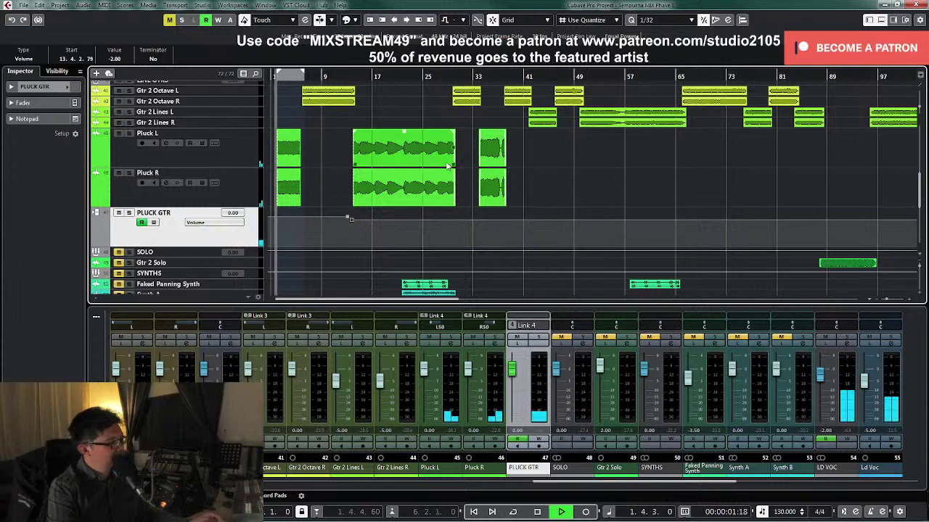
key(space)
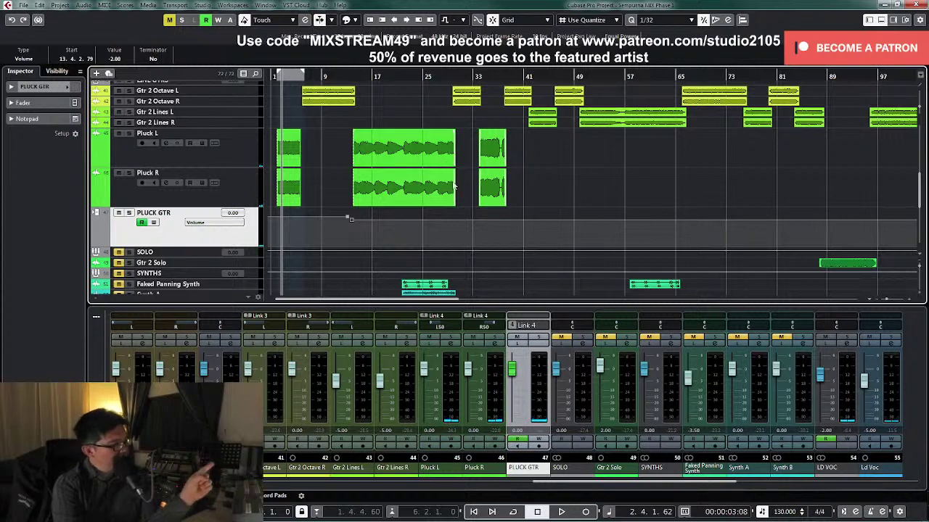
Step: Return Pluck L to full left and Pluck R to full right pan, and play from the beginning of the song
scroll(464, 196, up, 3)
scroll(533, 201, down, 3)
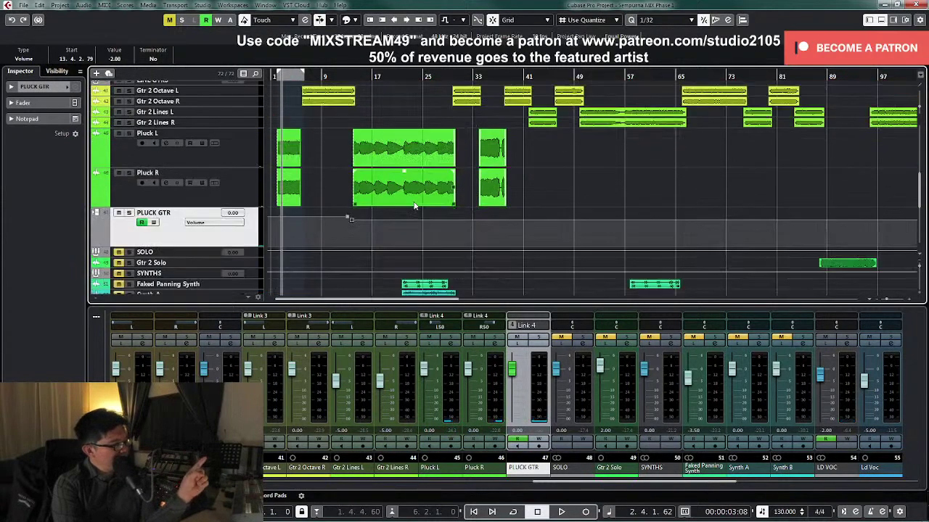
drag(448, 330, 415, 326)
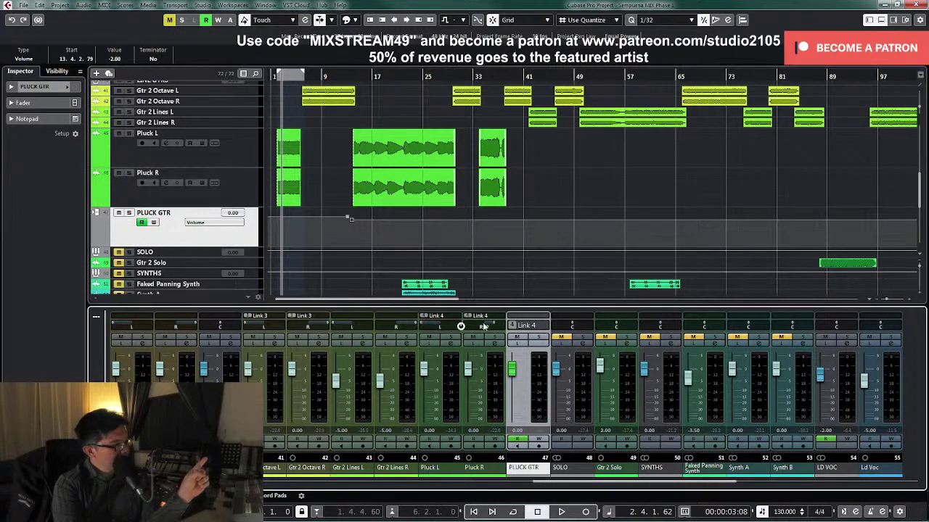
key(KP_Subtract)
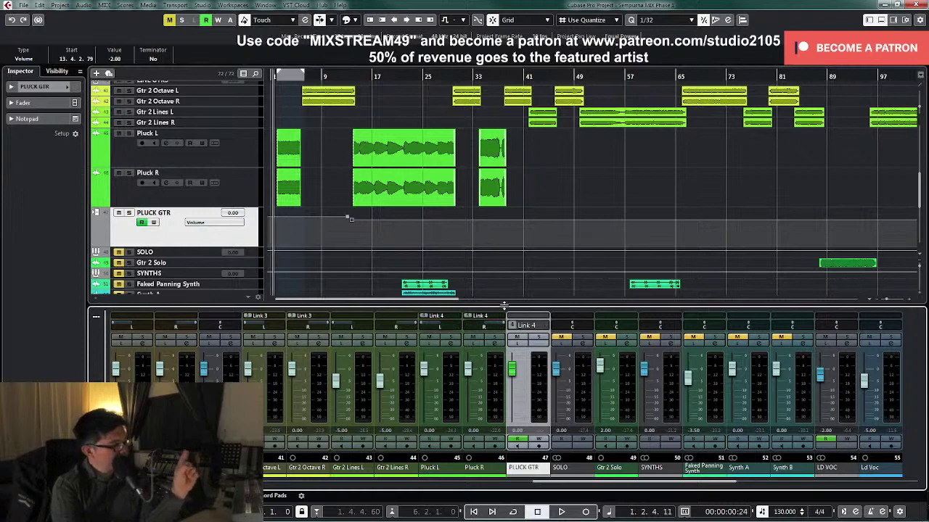
key(space)
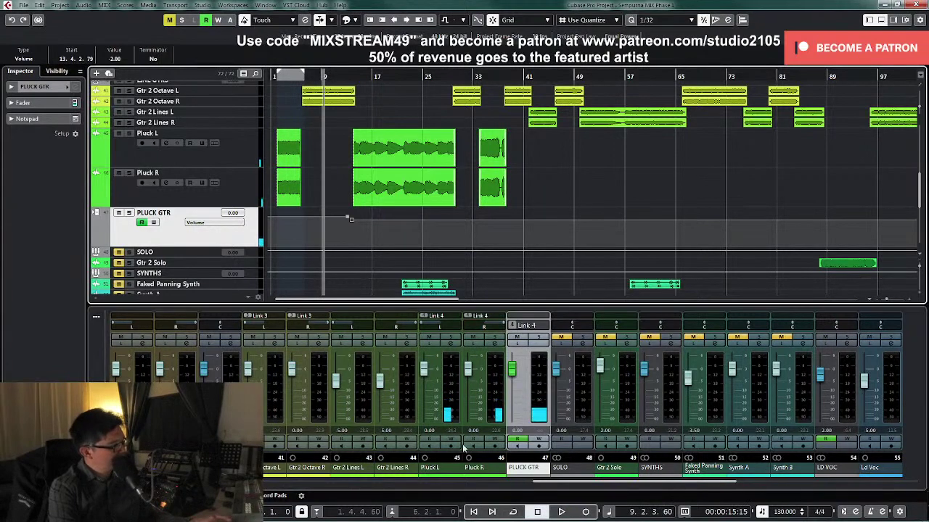
Step: Write pan automation during playback before bar 14, moving Pluck L to L50 and Pluck R to R50
click(449, 440)
key(space)
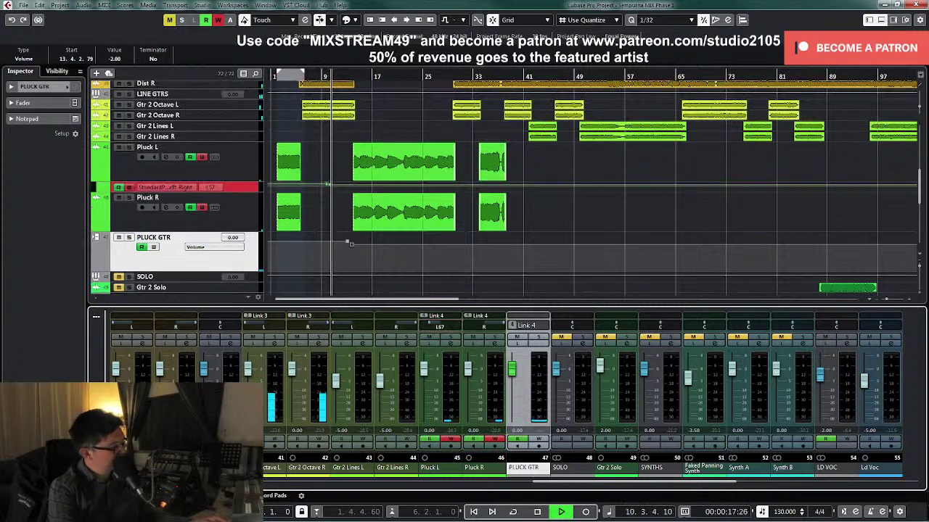
drag(428, 322, 432, 323)
drag(498, 329, 502, 323)
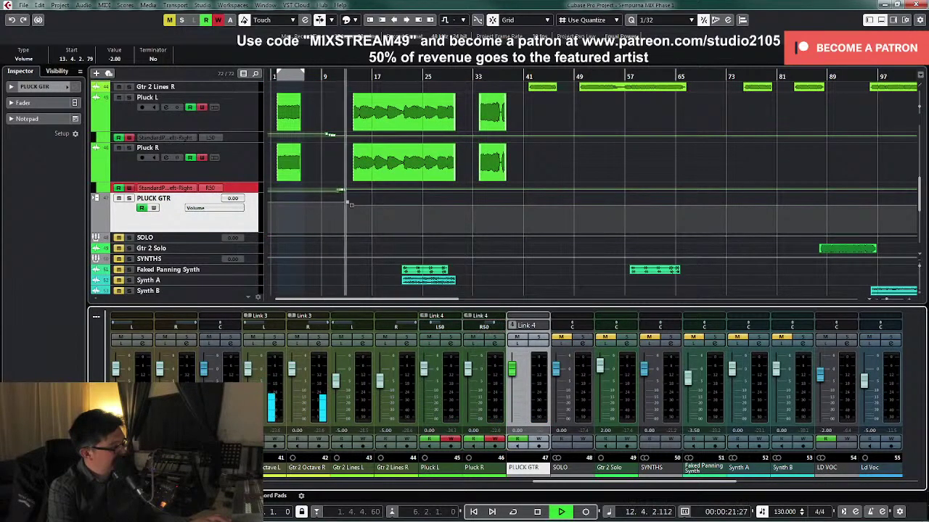
click(450, 439)
click(493, 439)
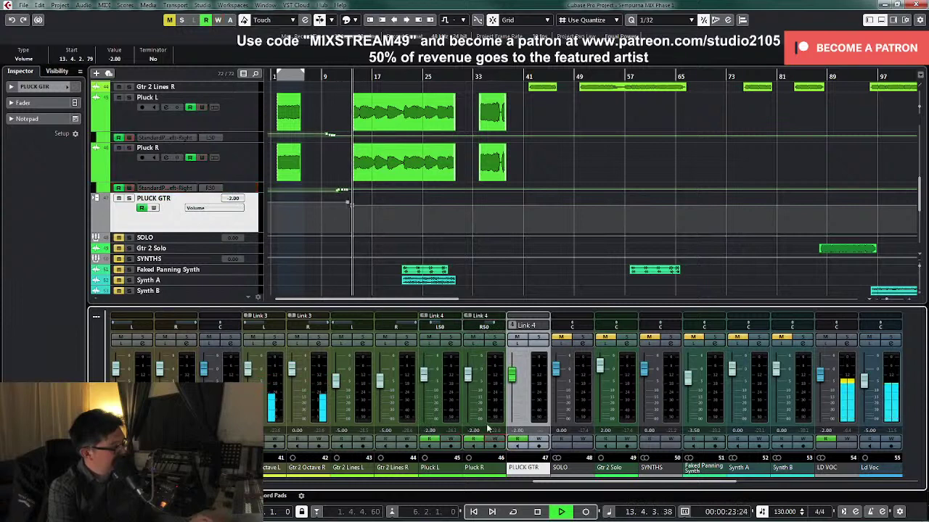
key(space)
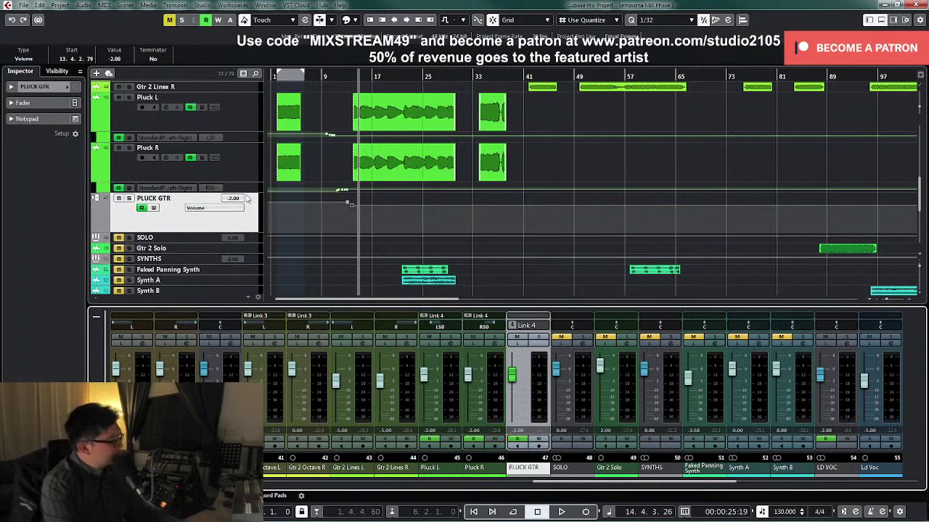
Step: Enlarge the Pluck R pan automation lane and delete the redundant intermediate points in the ramp before bar 13
click(247, 189)
drag(248, 193, 248, 278)
scroll(318, 246, down, 1)
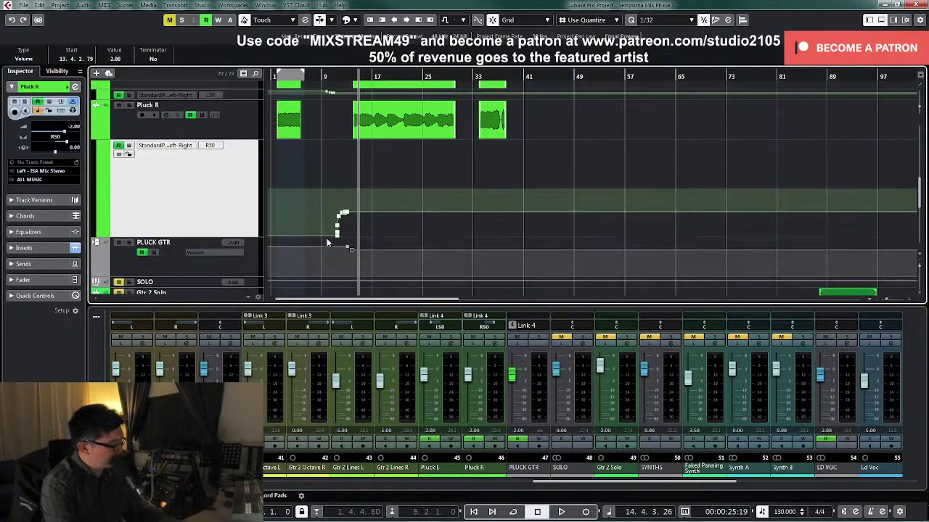
key(h)
key(h)
drag(388, 194, 500, 232)
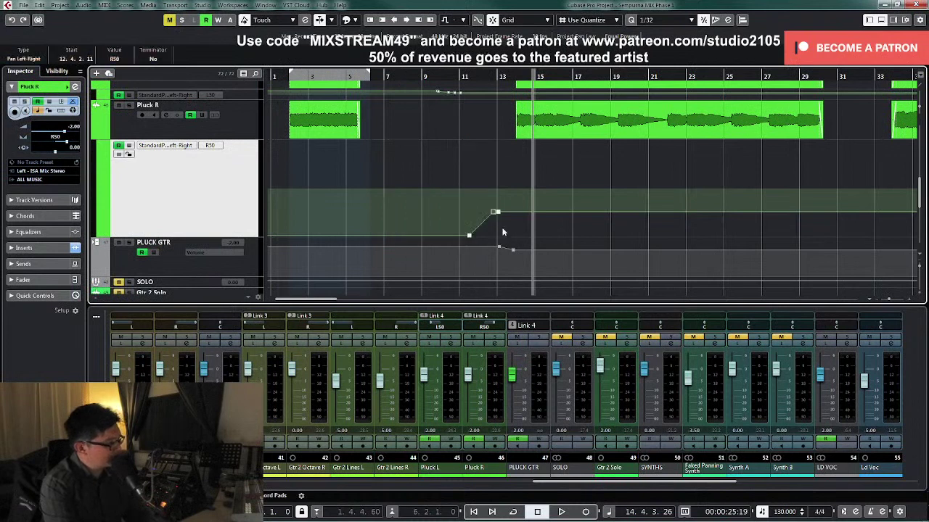
Step: Enlarge the Pluck L pan automation lane and delete the redundant intermediate points in the ramp before bar 11
click(241, 100)
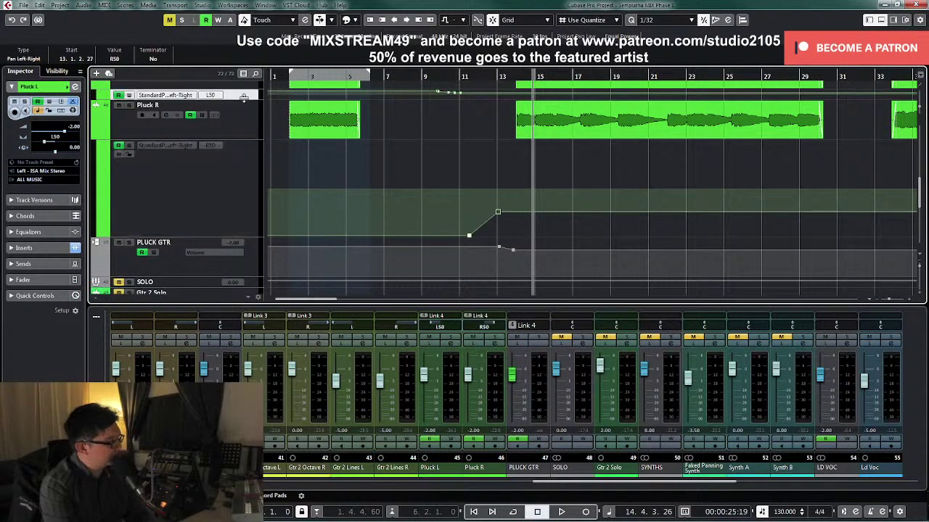
scroll(438, 189, up, 2)
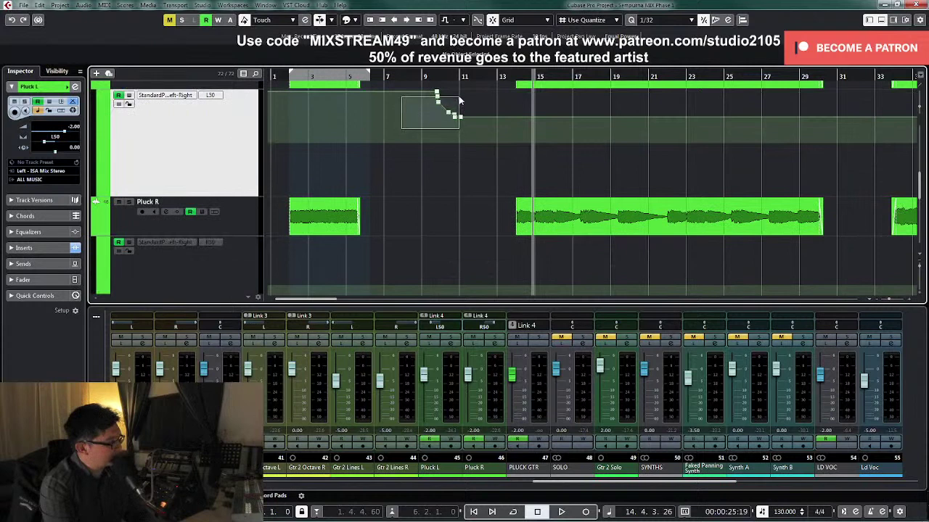
mouse_move(459, 101)
mouse_down()
mouse_move(457, 195)
mouse_move(473, 113)
mouse_up()
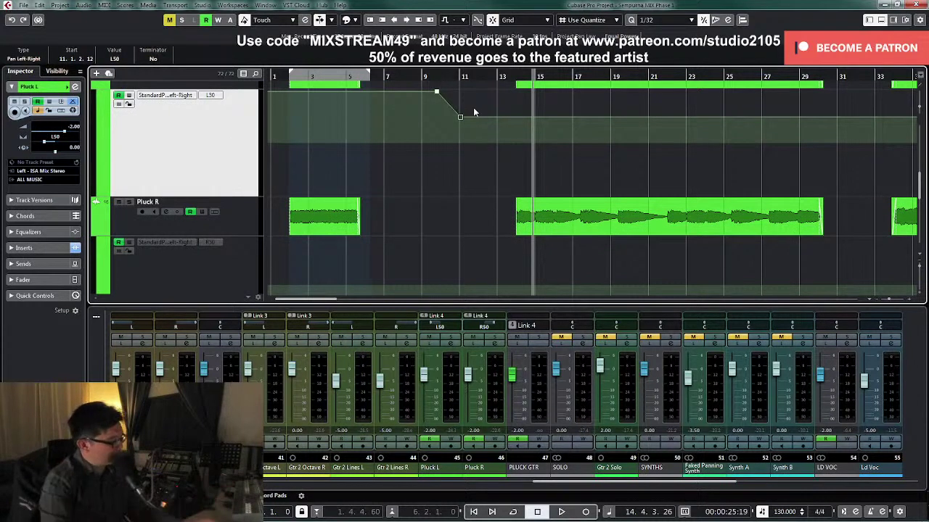
Step: Play the song from about bar 27 to check the pluck and octave guitars around the bar 30 entry
key(g)
key(g)
key(g)
key(g)
key(z)
key(z)
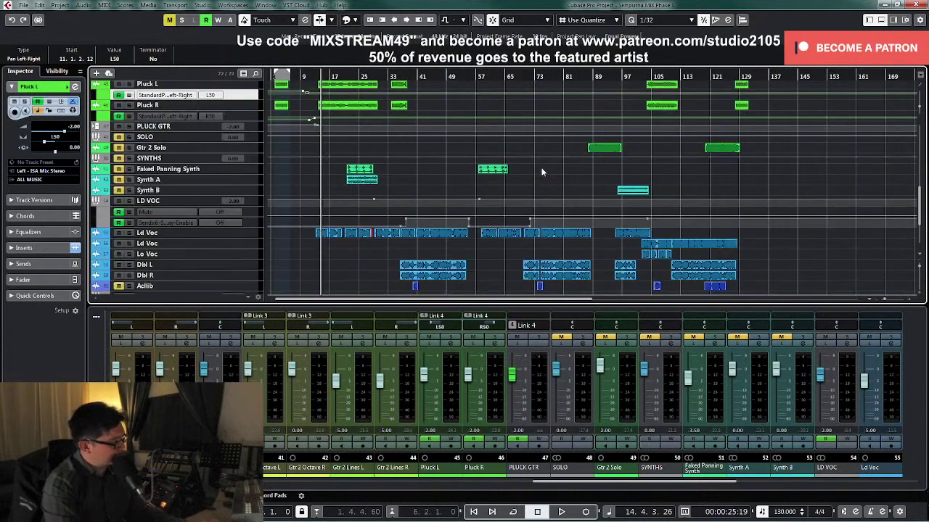
scroll(533, 172, up, 4)
key(h)
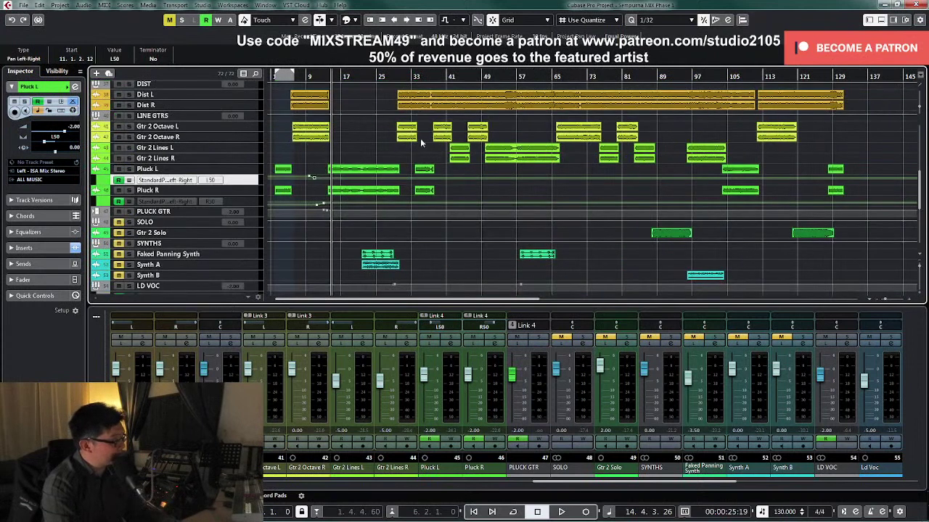
click(386, 78)
key(space)
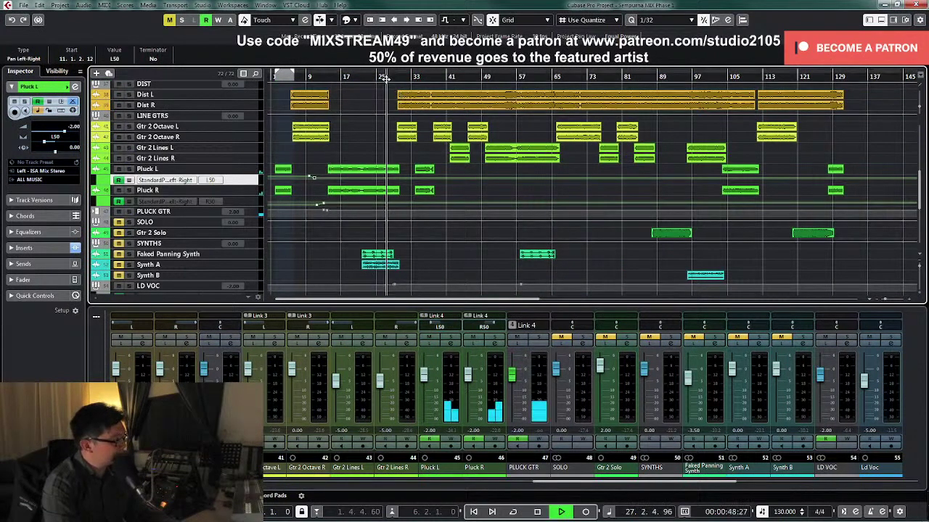
Step: Enlarge the Gtr 2 Octave L, Octave R, Lines L and Lines R tracks together
key(g)
click(252, 159)
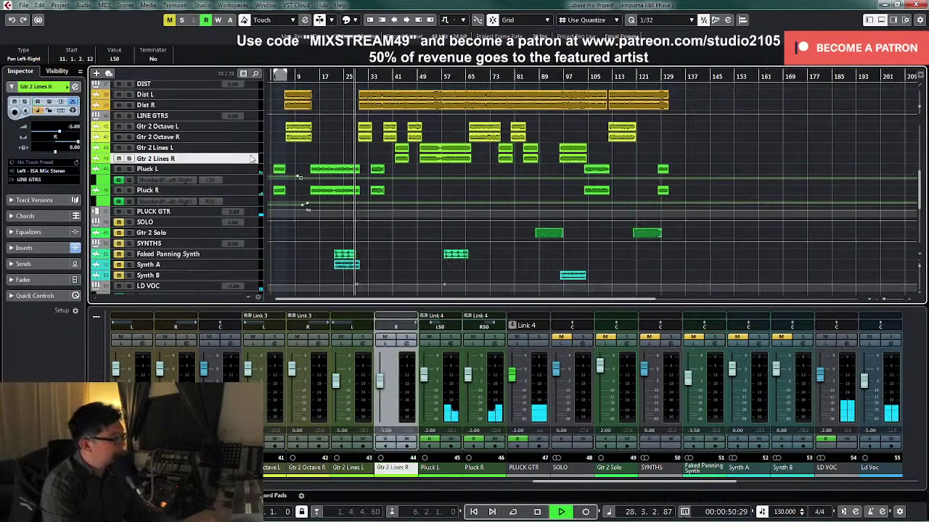
shift+click(250, 127)
drag(249, 132, 248, 178)
Step: Trim the silence from the start of the bar 30 clips on Gtr 2 Octave L and R and give them a short fade-in
key(h)
key(h)
key(h)
key(h)
key(h)
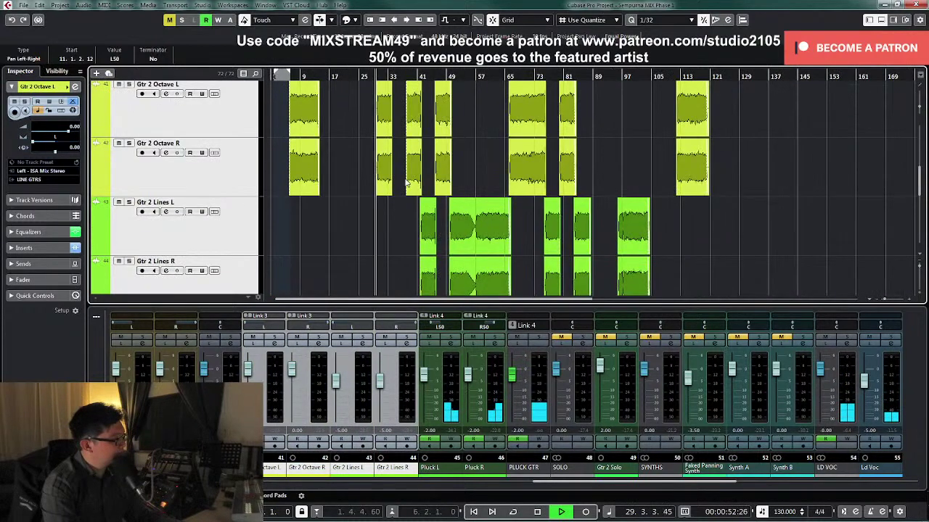
click(556, 192)
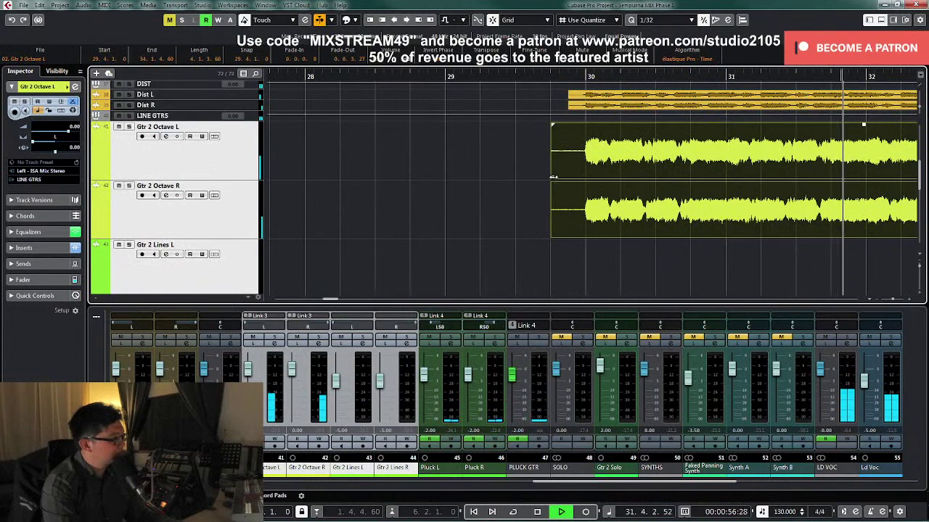
drag(554, 180, 586, 188)
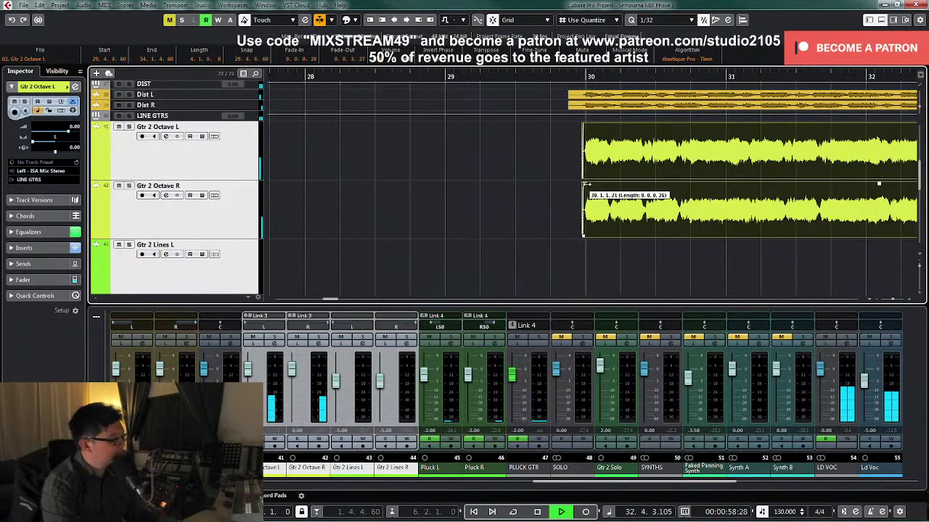
key(g)
key(g)
key(g)
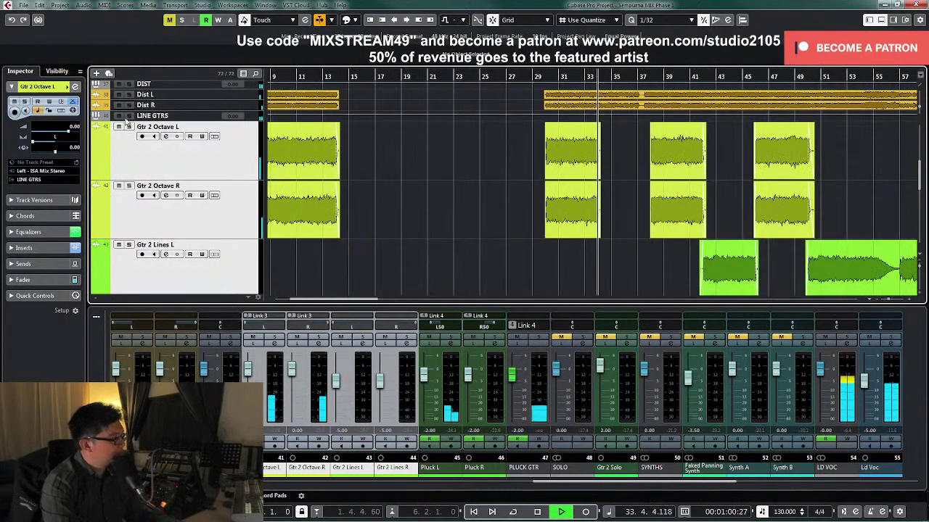
Step: Replay the bar 30 entry of the octave guitars, toggling solo on the LINE GTRS group
key(space)
scroll(498, 223, down, 3)
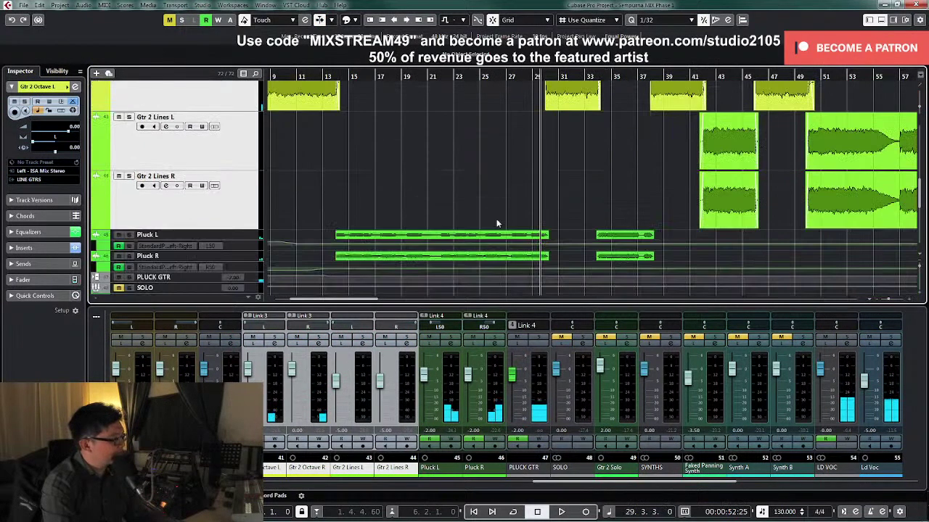
scroll(501, 214, up, 5)
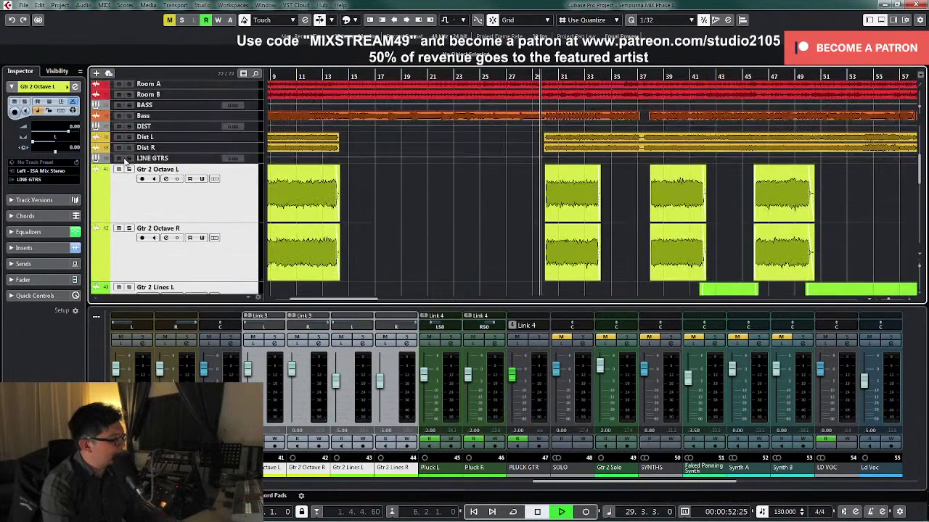
click(128, 159)
click(129, 159)
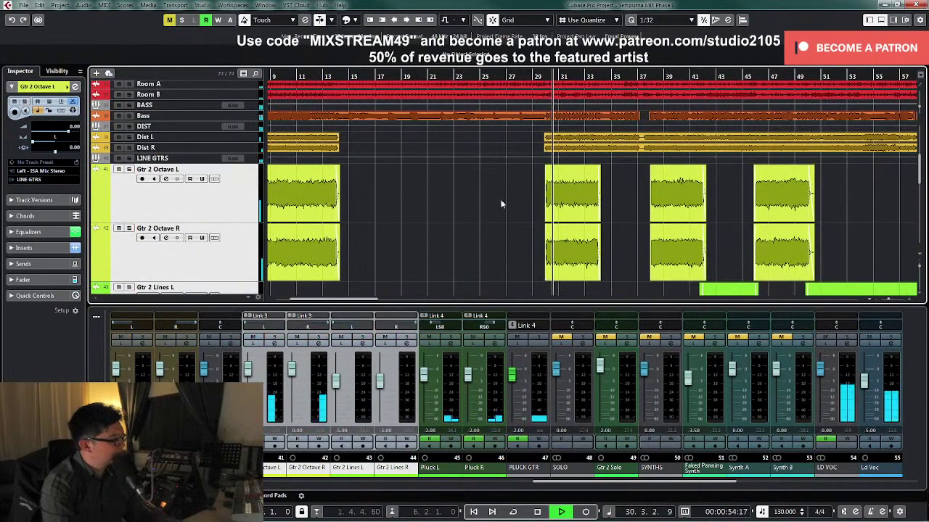
scroll(500, 203, down, 1)
key(space)
Step: Enlarge the LINE GTRS group track and write volume automation from about bar 22, lowering its level to -3.21 dB
click(443, 79)
key(g)
key(g)
key(g)
click(251, 118)
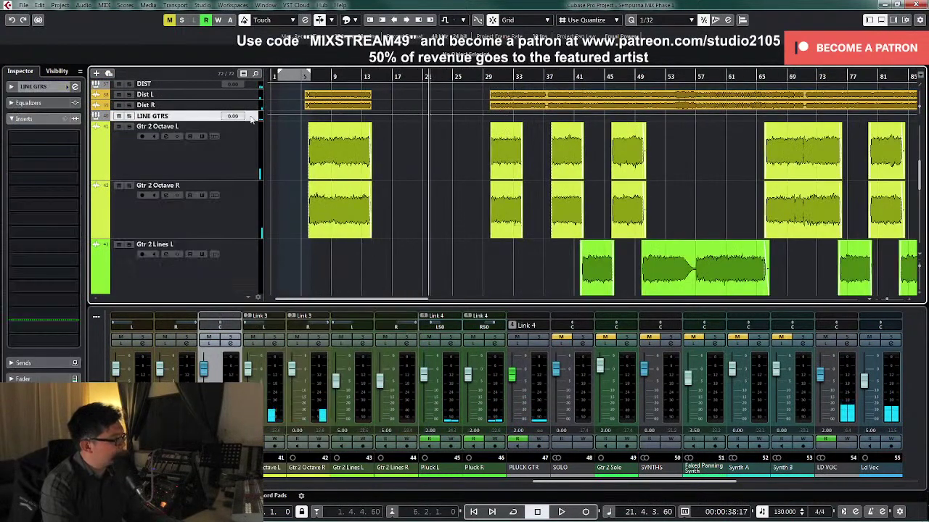
drag(253, 121, 247, 161)
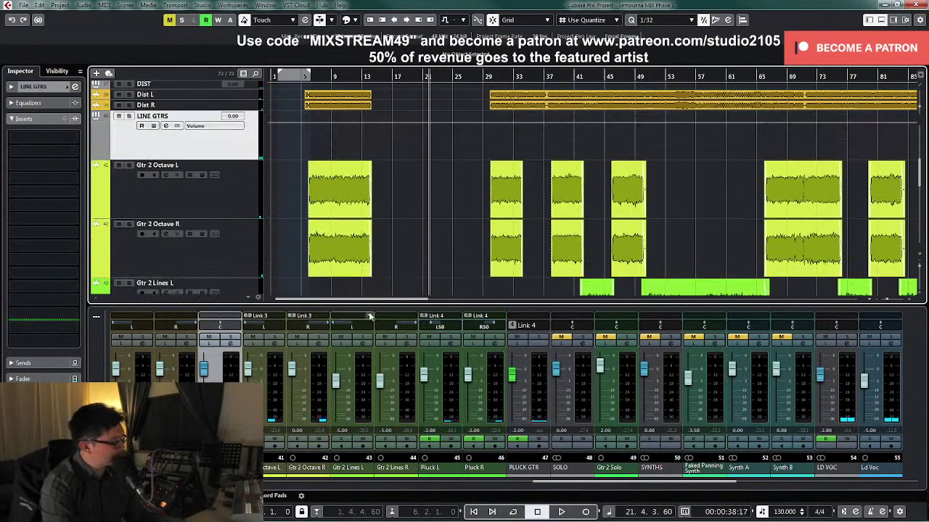
key(space)
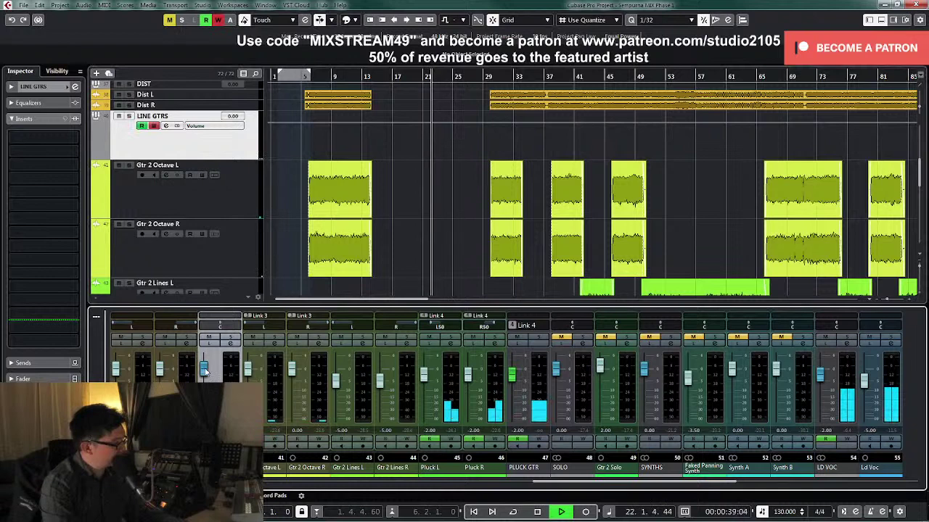
drag(205, 372, 209, 383)
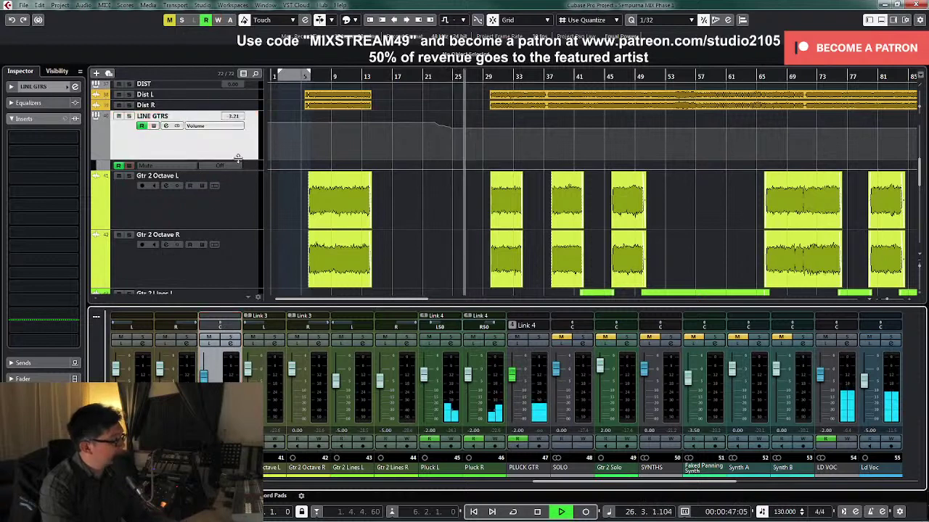
Step: Delete the intermediate points in the LINE GTRS volume ramp and set its end point to -3 dB
drag(239, 160, 227, 211)
key(h)
key(h)
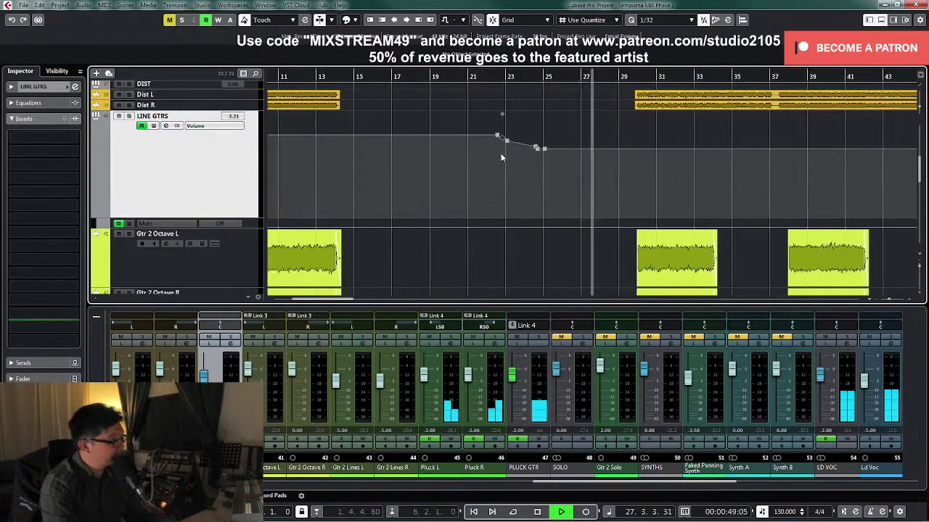
drag(473, 174, 570, 143)
key(Delete)
click(116, 61)
text(-3)
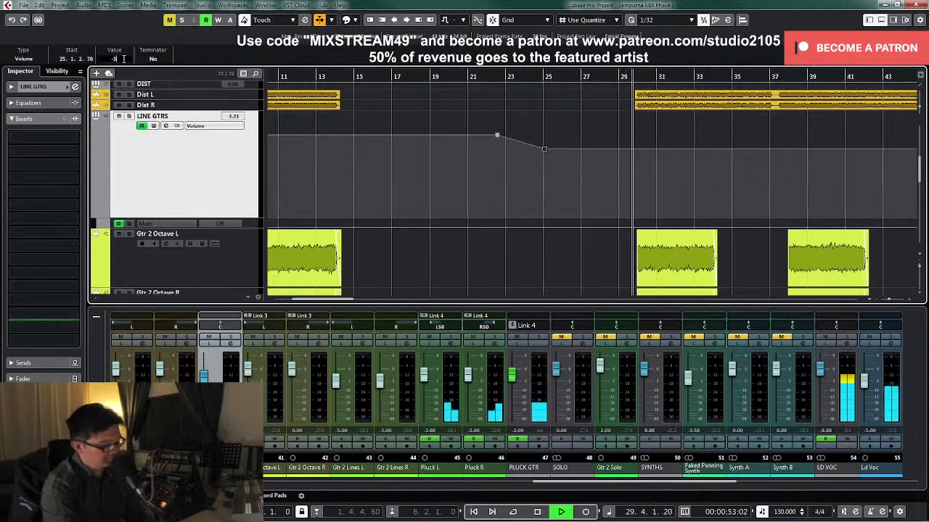
key(Return)
Step: Set the end point of the LINE GTRS volume ramp at bar 25 to -4 dB
key(g)
scroll(482, 185, down, 2)
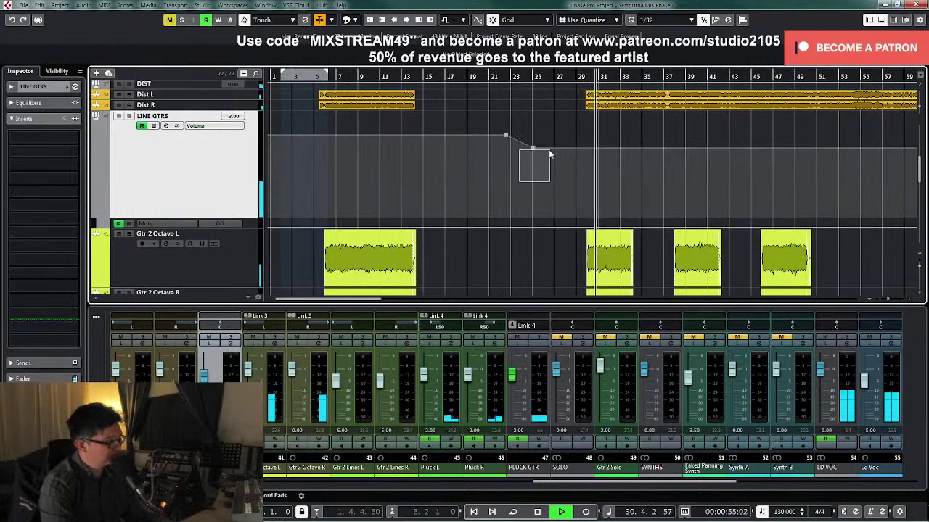
click(115, 59)
text(-4)
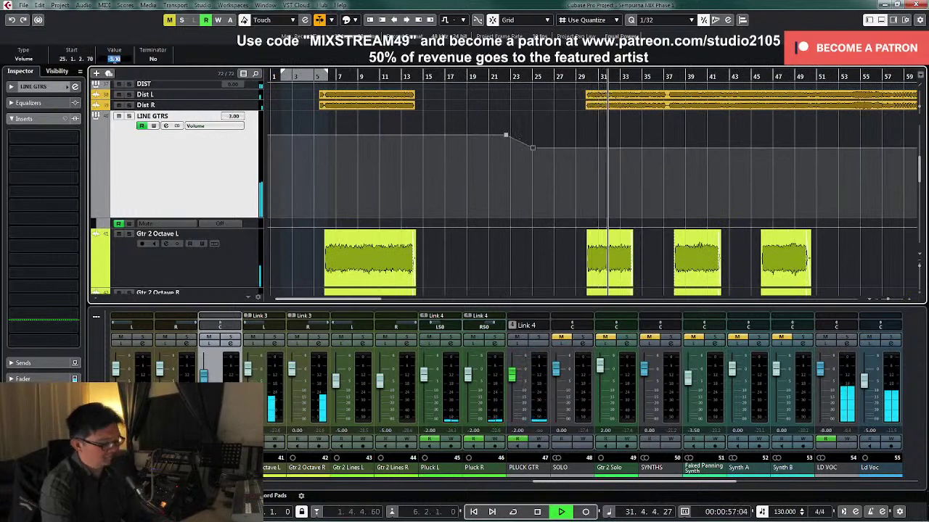
key(Return)
Step: Listen on past bar 34, return to bar 30, and enlarge the Pluck L and Pluck R pan automation lanes together
scroll(672, 215, down, 6)
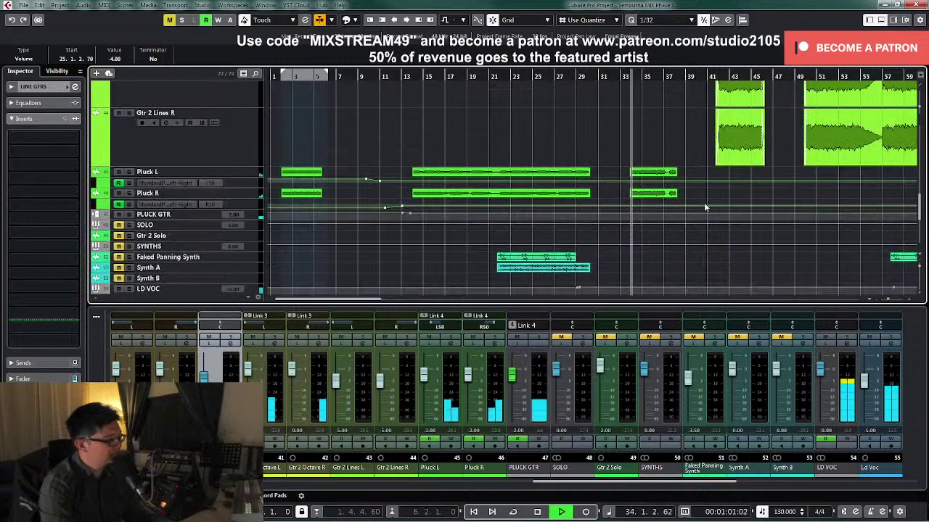
scroll(704, 208, up, 3)
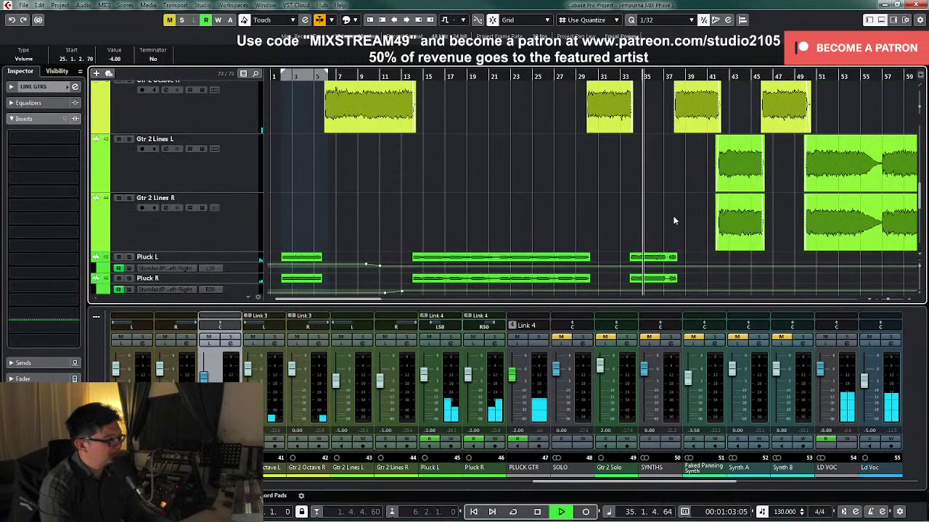
scroll(674, 221, up, 3)
scroll(682, 210, down, 4)
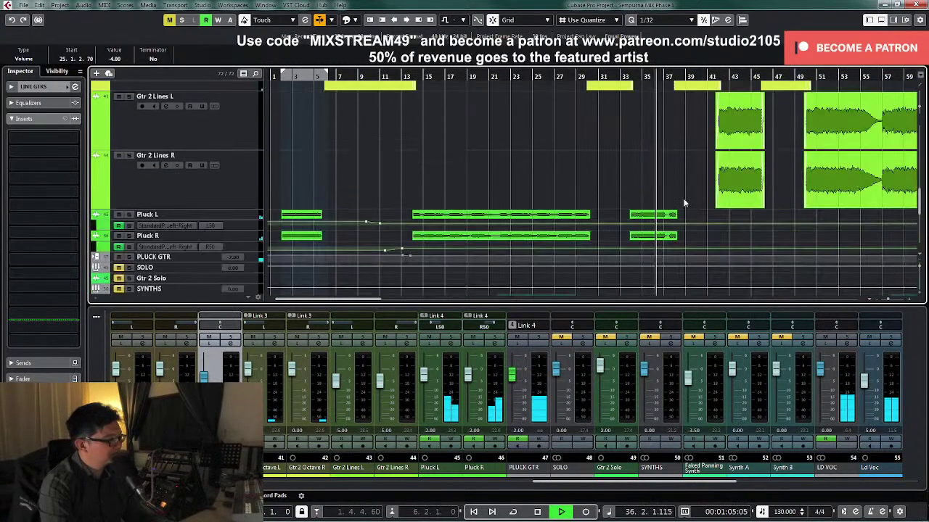
key(space)
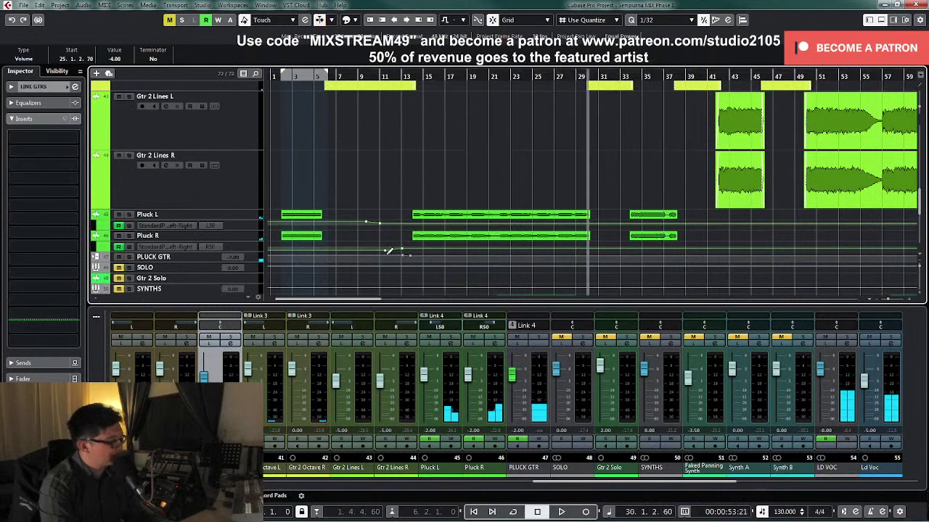
click(257, 229)
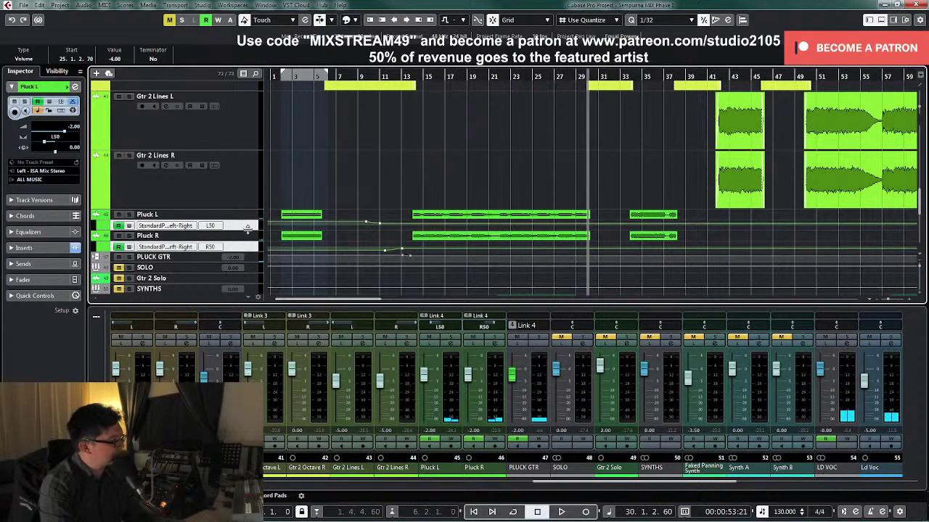
drag(247, 229, 247, 279)
scroll(567, 219, down, 2)
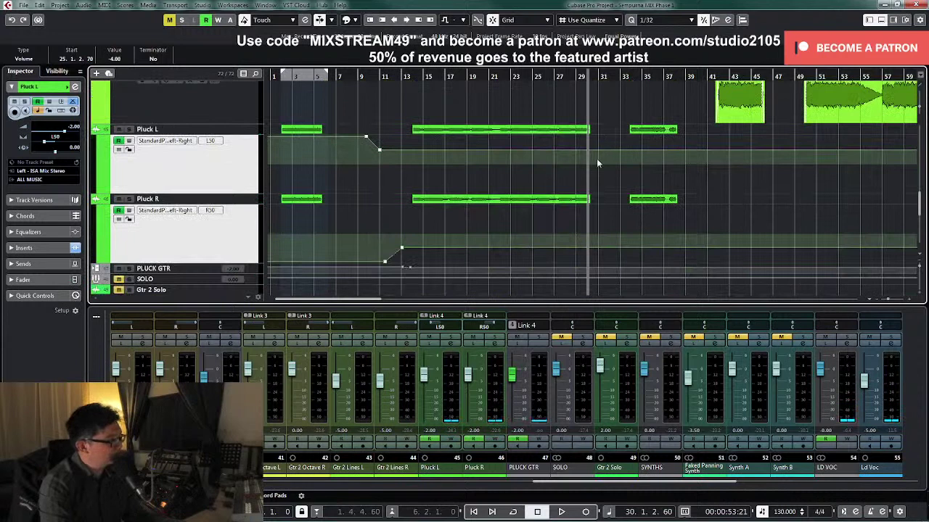
Step: Write pan automation during playback around bar 31, moving Pluck L to full left and Pluck R to full right
click(451, 439)
click(494, 439)
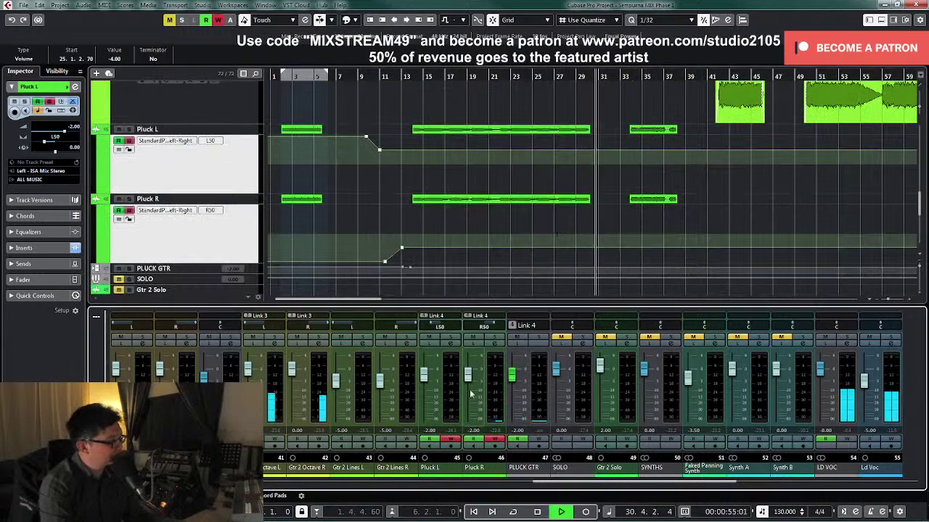
drag(434, 326, 414, 327)
drag(483, 327, 517, 327)
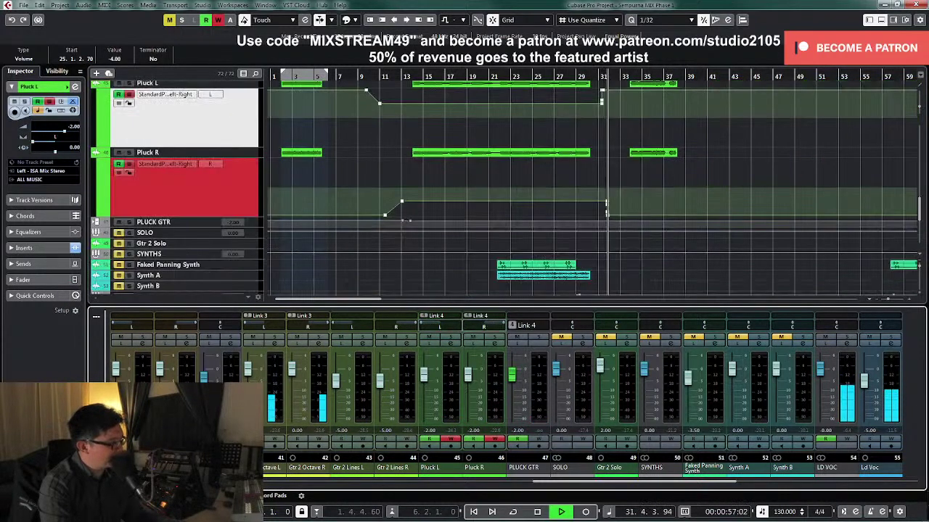
click(493, 439)
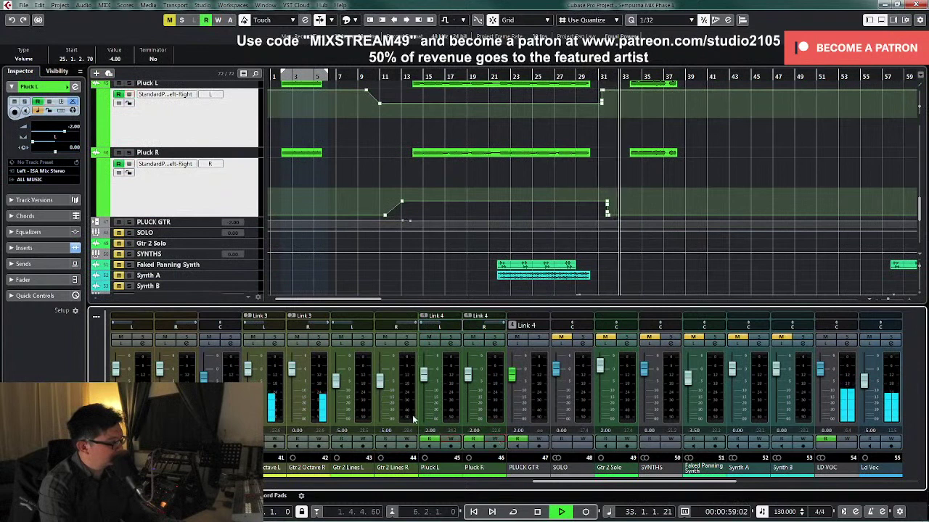
Step: Solo the PLUCK GTR group briefly at the bar 34 entry, unsolo it, and replay from about bar 31
click(540, 338)
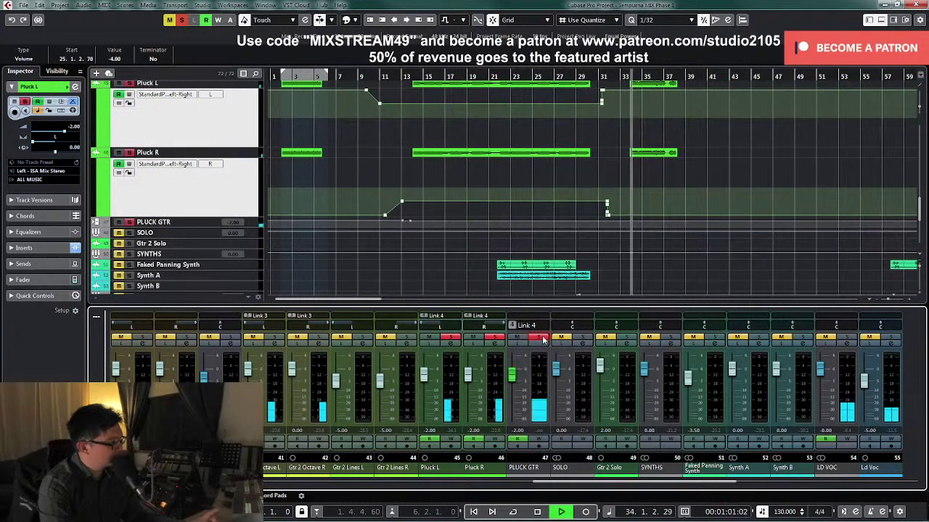
click(540, 339)
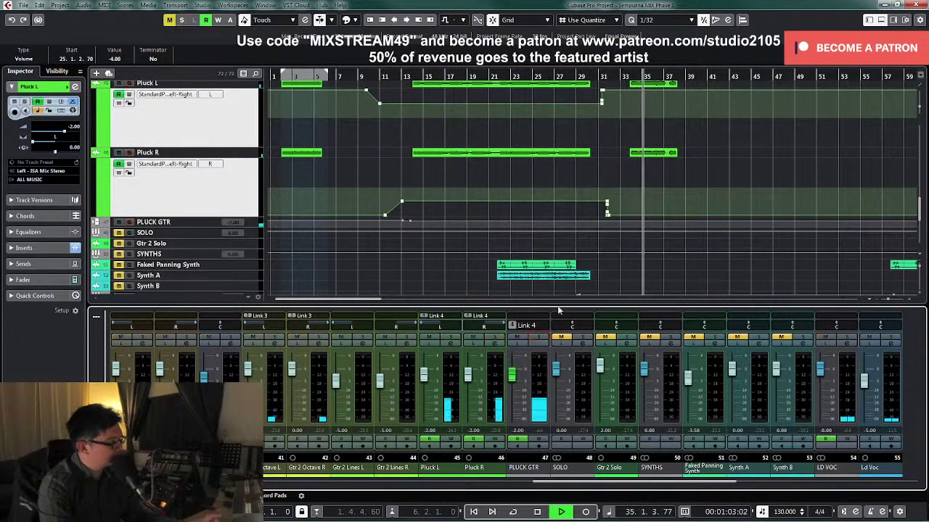
click(603, 76)
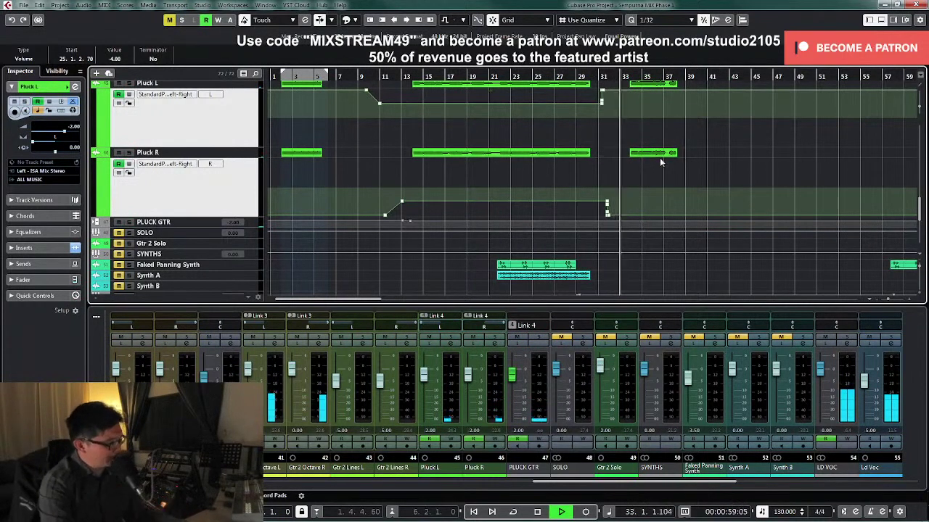
Step: Examine the Pluck L and Pluck R clips and pan automation around the bar 34 entry during playback
scroll(682, 165, up, 1)
click(692, 167)
key(h)
key(h)
key(h)
key(h)
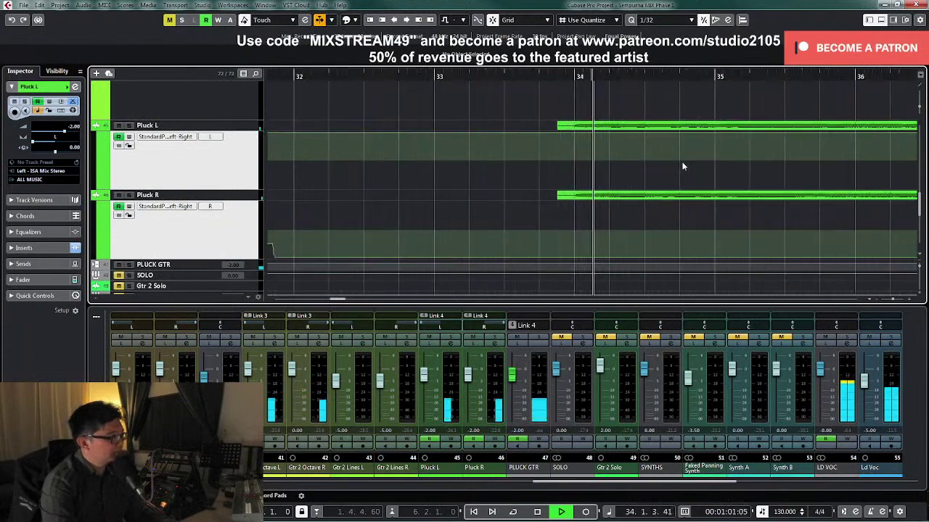
scroll(469, 159, down, 2)
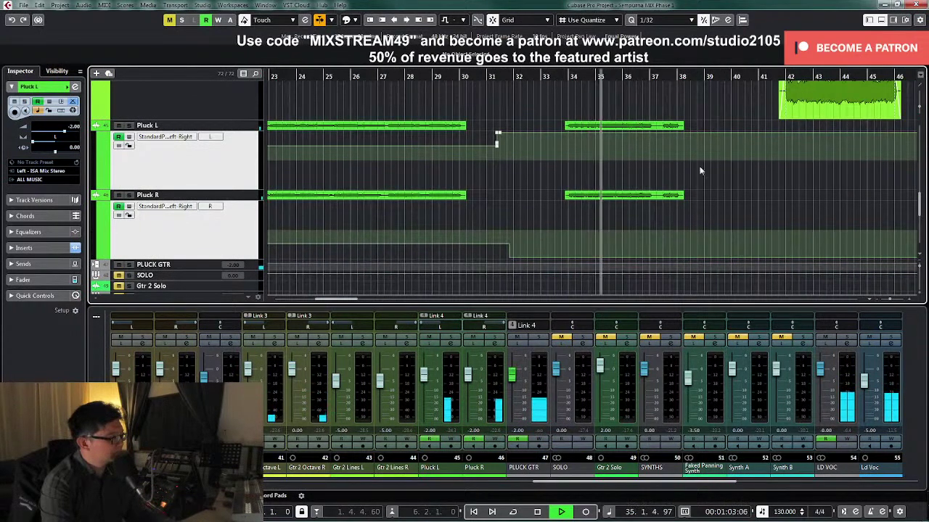
key(h)
scroll(694, 174, up, 3)
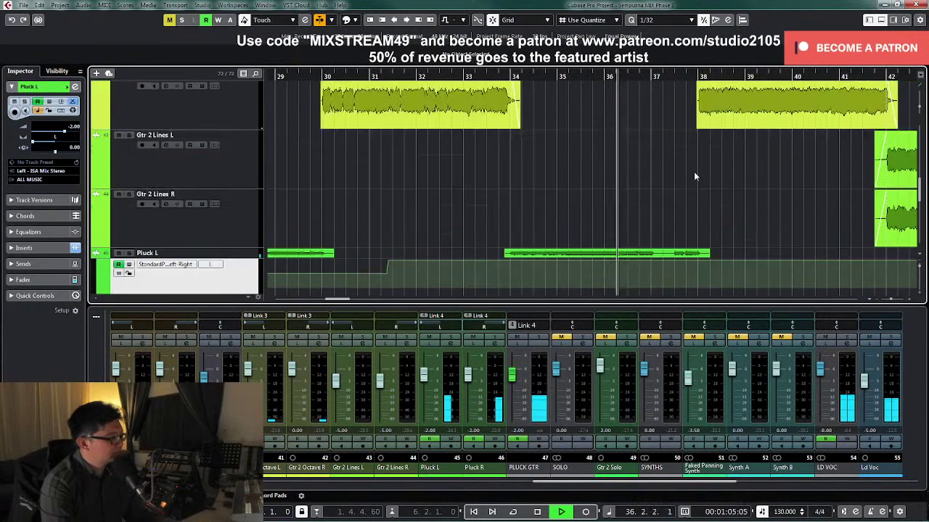
Step: Listen through the Gtr 2 Octave entry at bar 38, briefly solo the LINE GTRS group, and stop playback
scroll(602, 142, down, 2)
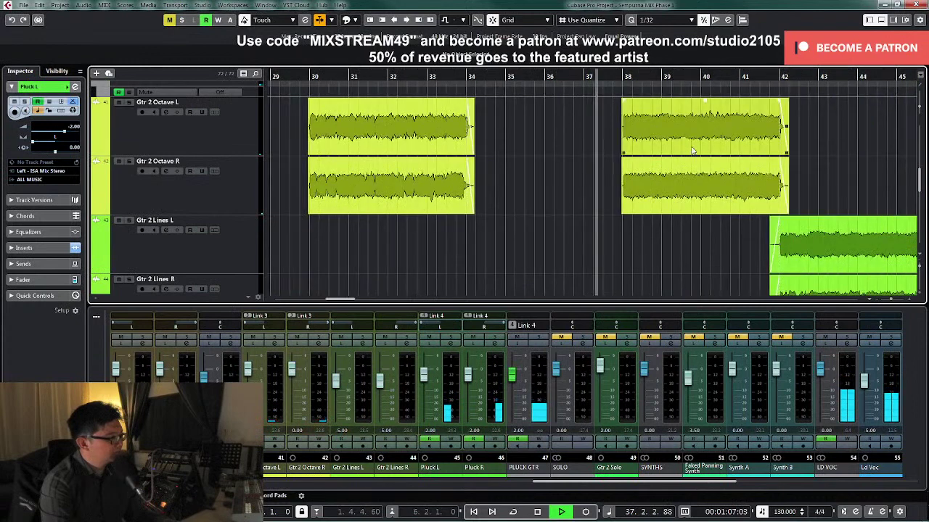
scroll(721, 149, down, 2)
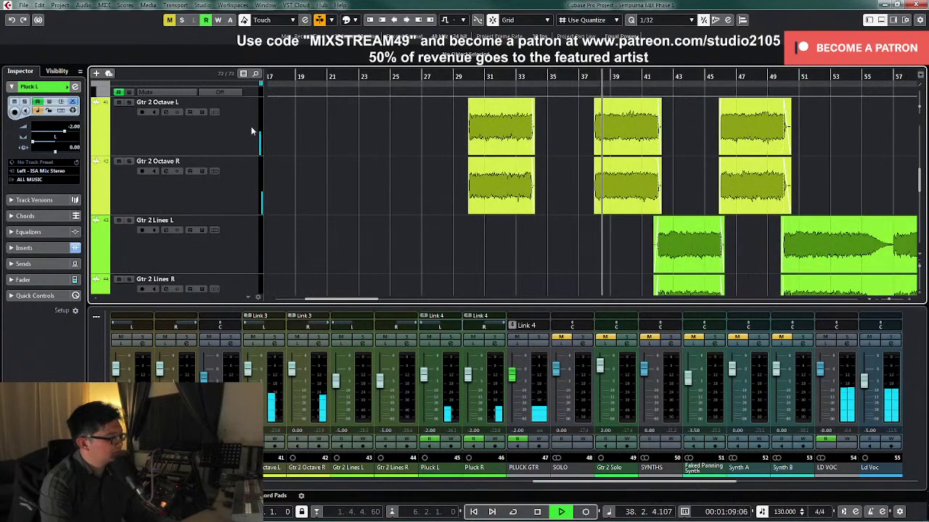
scroll(160, 114, up, 3)
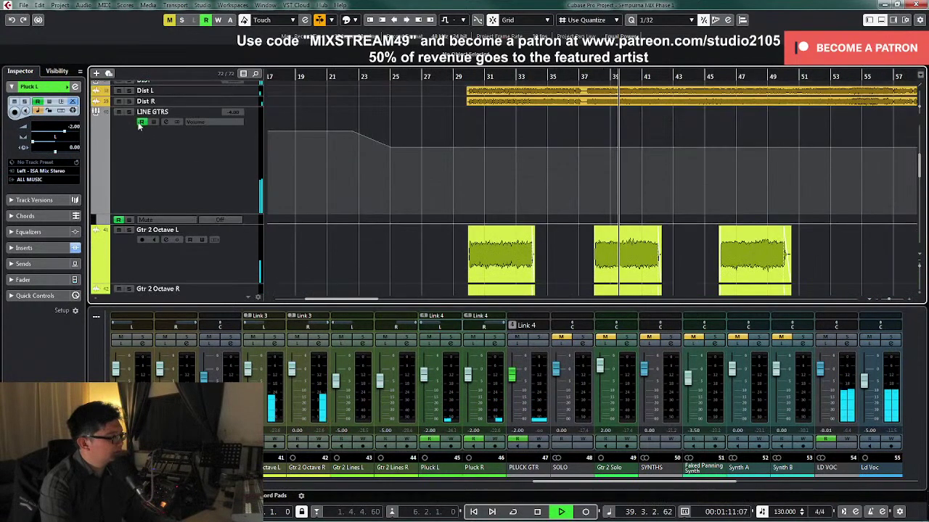
click(129, 112)
click(129, 113)
key(space)
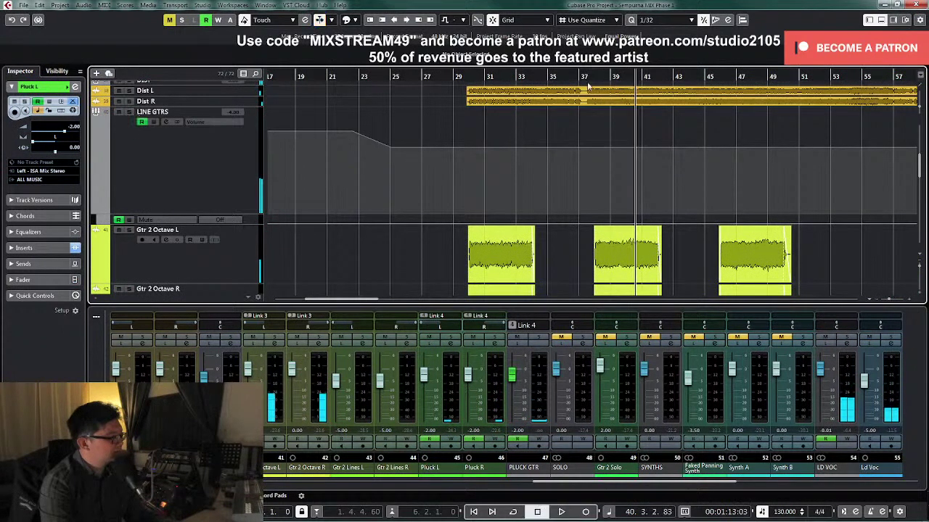
Step: Write LINE GTRS volume automation during playback from bar 35, raising the level to 0 dB around bar 36
scroll(577, 190, down, 1)
scroll(577, 191, down, 2)
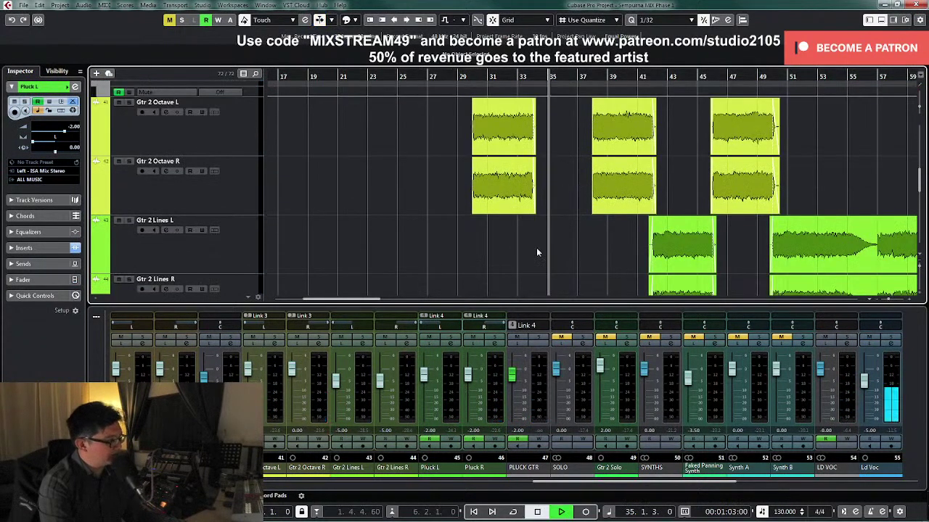
key(space)
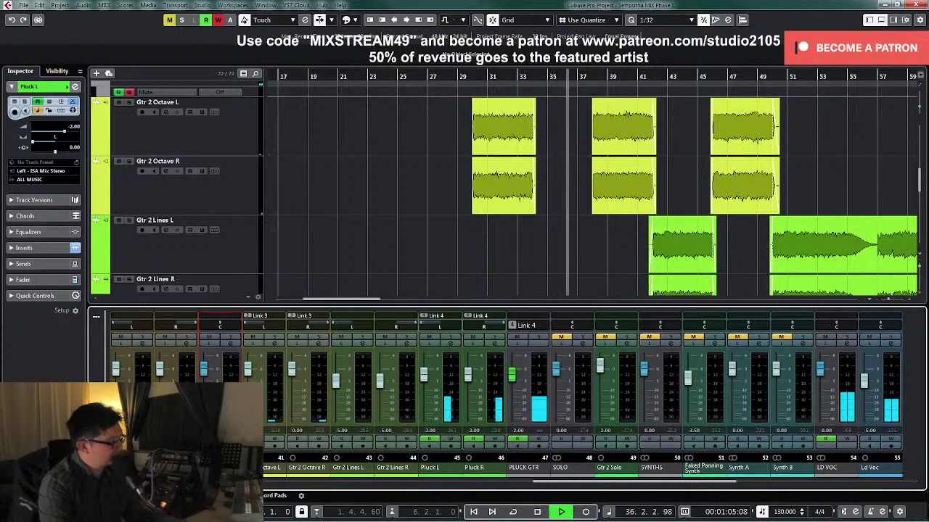
scroll(638, 228, up, 2)
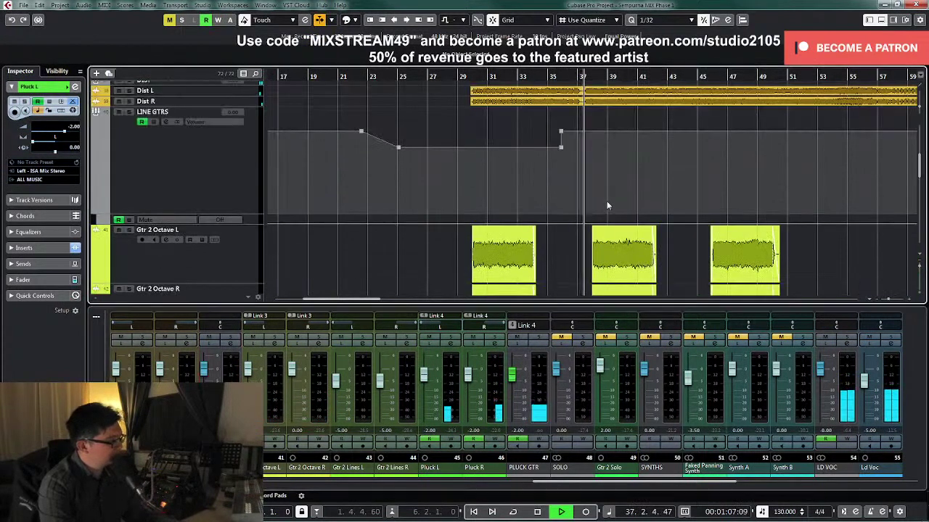
Step: Move the upper LINE GTRS volume point from bar 36 to about bar 37.3 to form a gradual ramp
key(h)
key(h)
key(h)
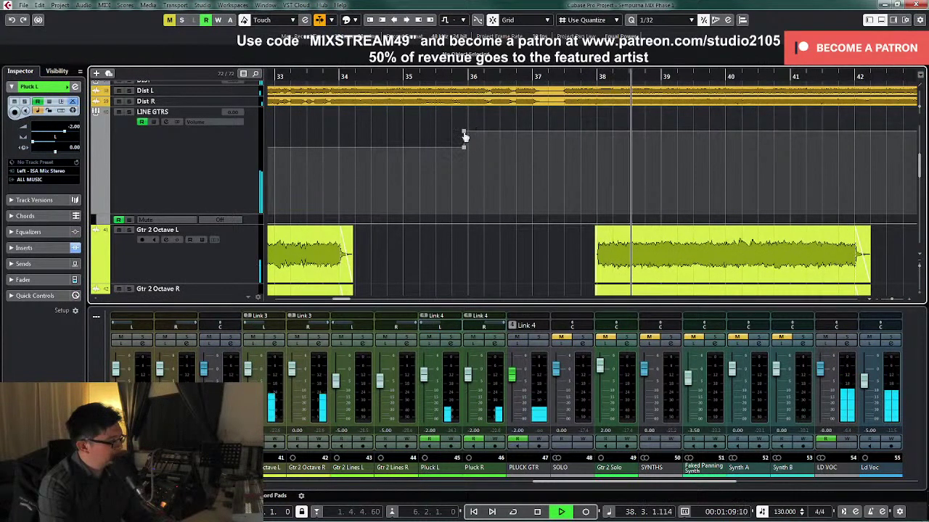
drag(464, 133, 574, 136)
key(g)
key(g)
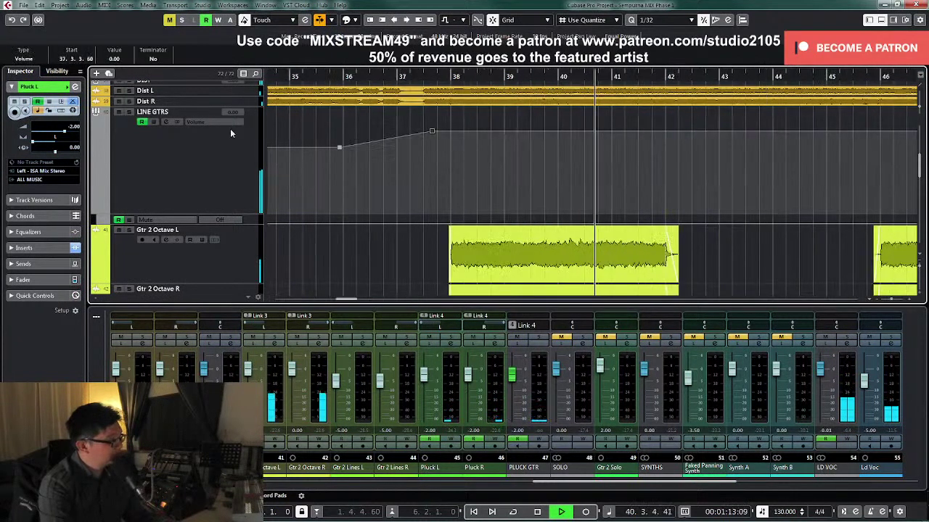
Step: Solo and unsolo the LINE GTRS group after bar 40, and stop playback once restarted near bar 35
click(129, 112)
click(128, 113)
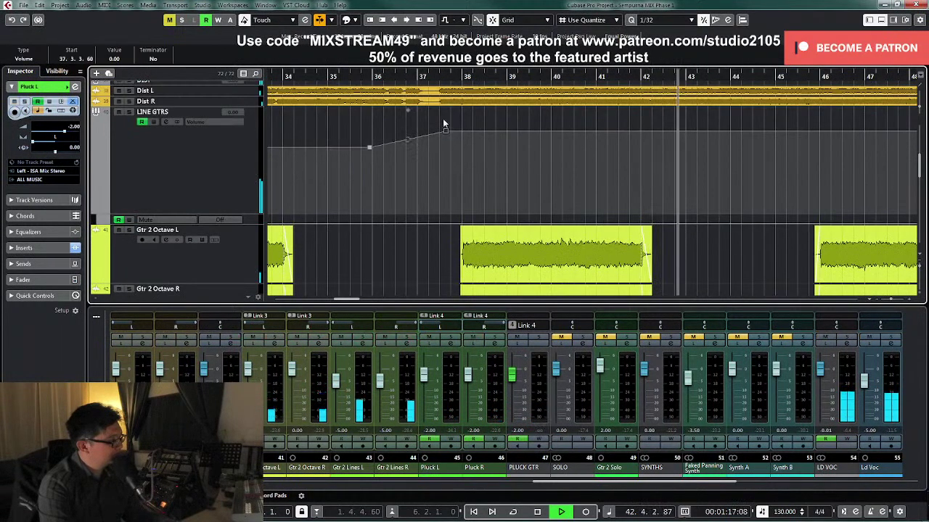
key(space)
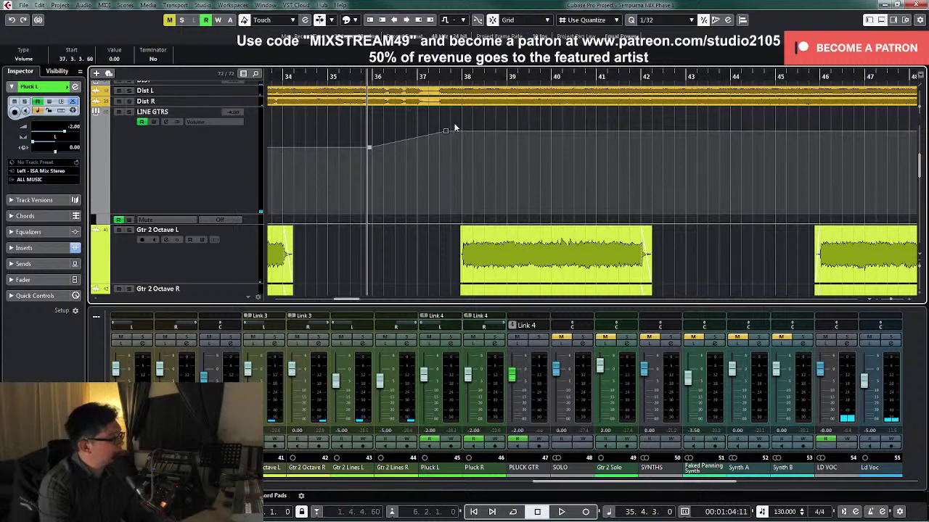
Step: Set the end point of the LINE GTRS volume ramp near bar 37 to 1 dB
key(g)
key(g)
key(g)
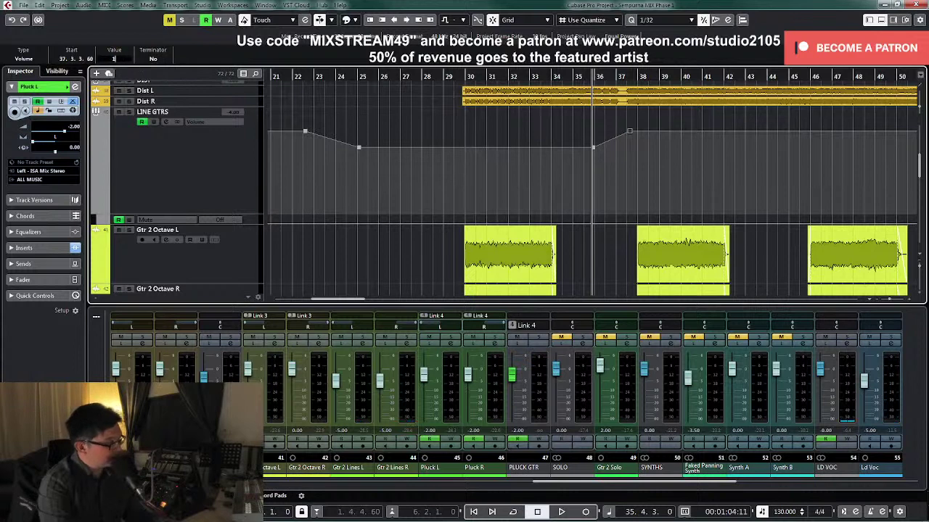
key(Return)
Step: Play the new LINE GTRS volume ramp from about bar 36 and solo the group around bar 37
scroll(632, 215, down, 4)
key(space)
key(g)
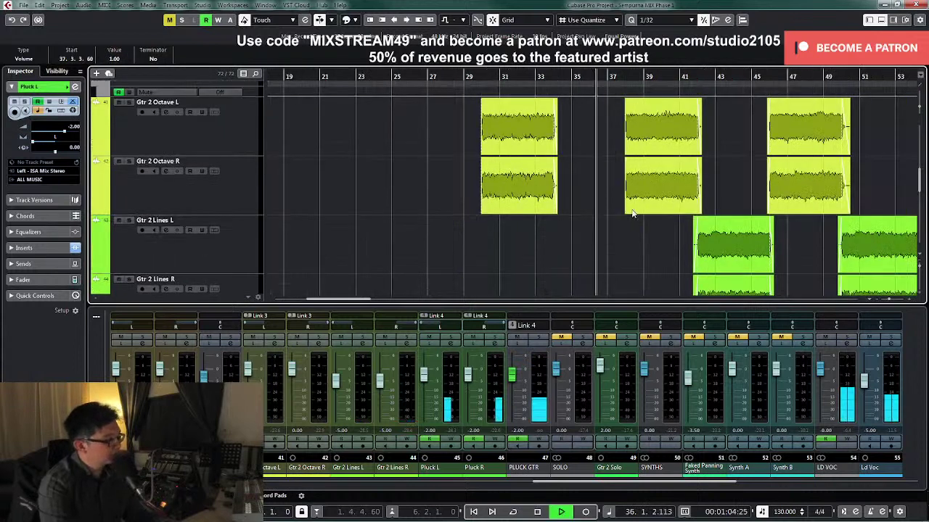
key(g)
scroll(162, 159, up, 2)
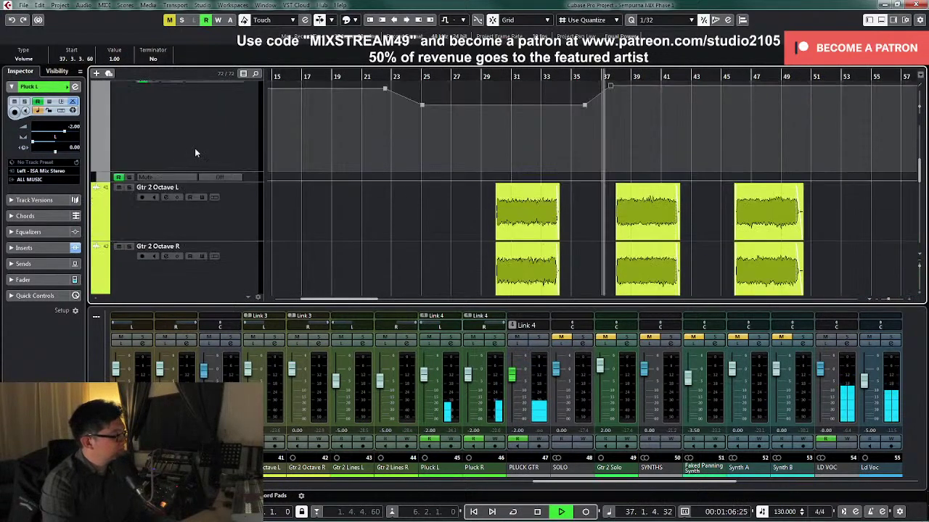
scroll(195, 148, up, 1)
click(129, 112)
scroll(166, 129, down, 2)
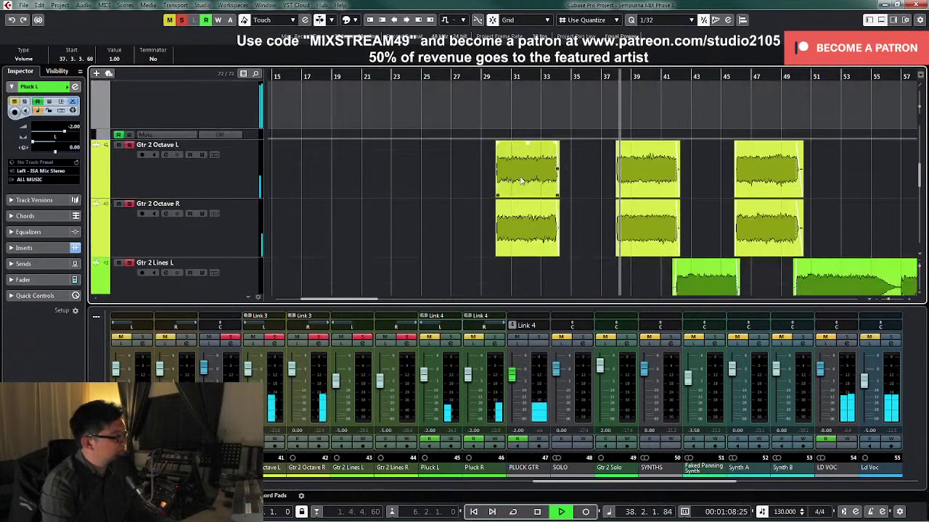
Step: Examine the soloed handover from the Gtr 2 Octave clips to the Gtr 2 Lines clips around bar 42
scroll(521, 181, down, 2)
key(h)
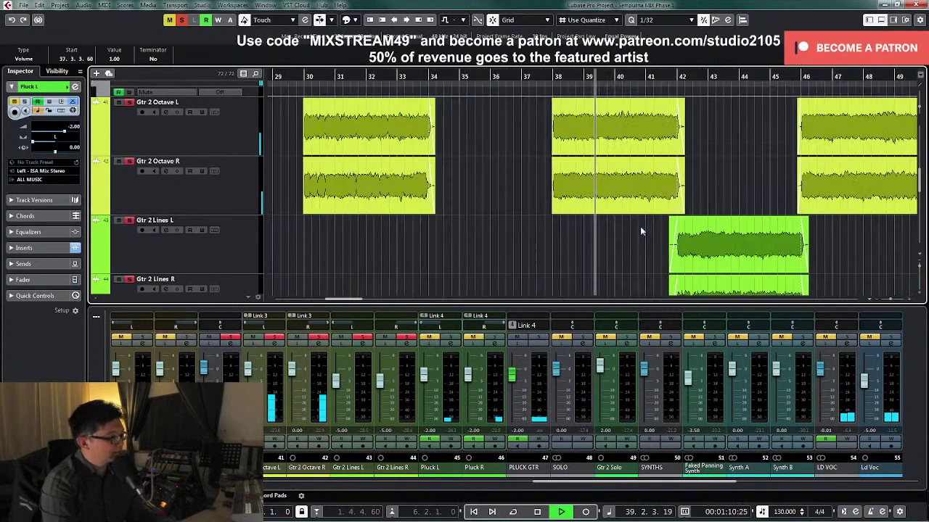
key(h)
scroll(751, 244, down, 2)
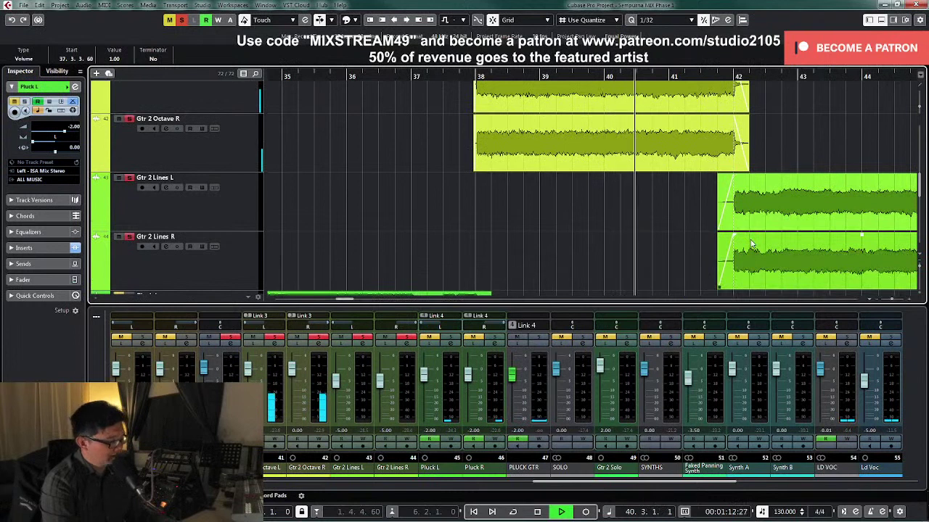
key(h)
key(g)
key(g)
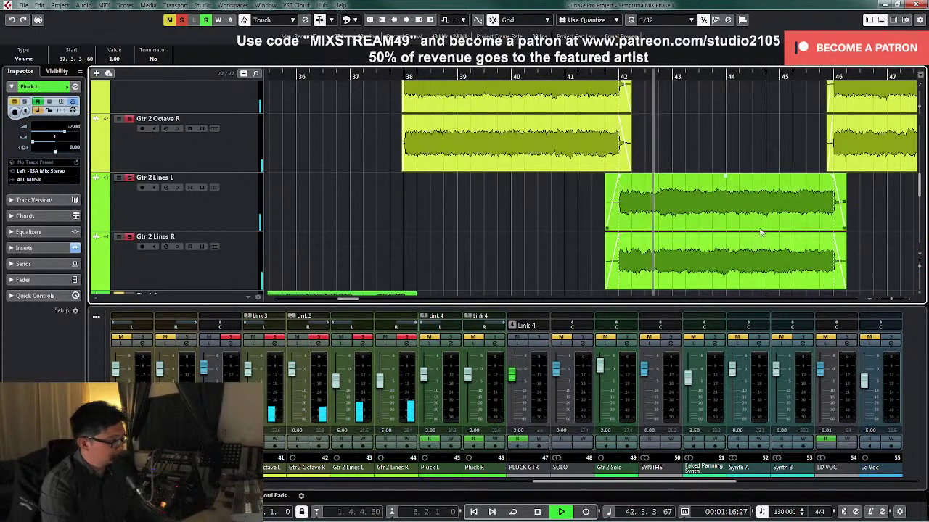
Step: Listen to the Gtr 2 Lines section up to bar 46 while checking the surrounding tracks, stop, and unsolo LINE GTRS
scroll(765, 218, up, 4)
key(g)
key(g)
key(g)
key(g)
key(g)
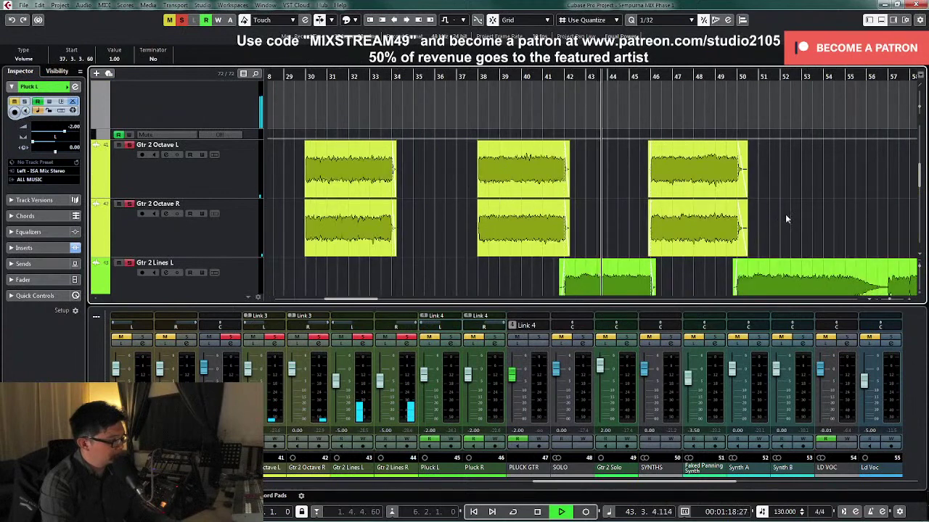
key(g)
scroll(790, 214, down, 2)
key(g)
click(715, 227)
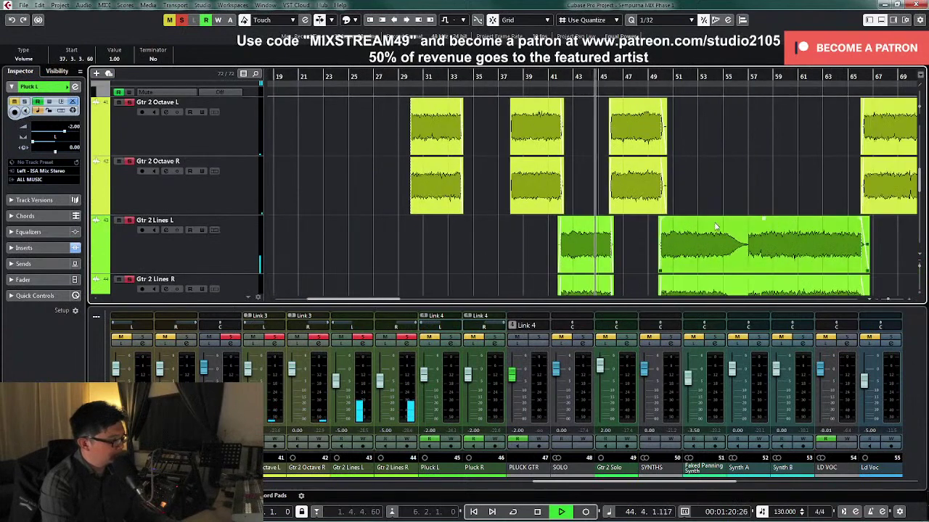
scroll(723, 225, down, 5)
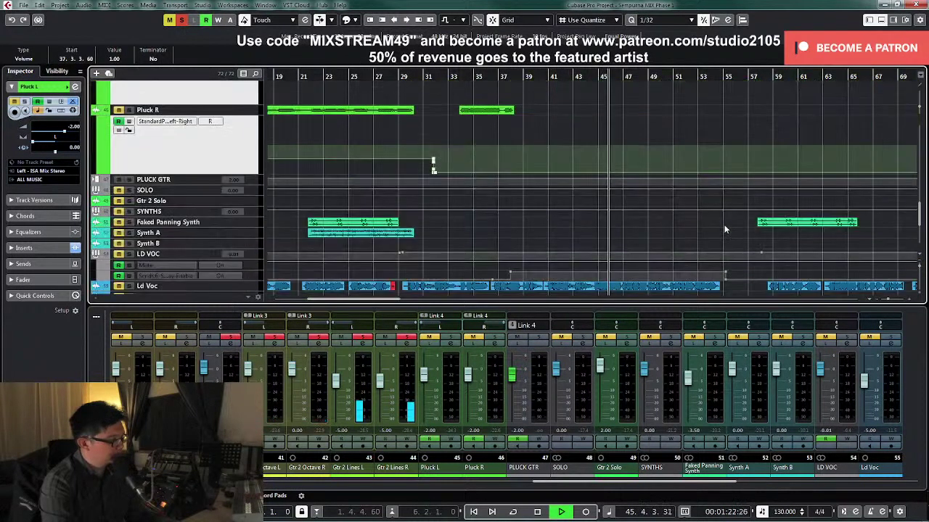
scroll(723, 225, up, 3)
scroll(725, 228, up, 2)
key(space)
scroll(259, 213, up, 3)
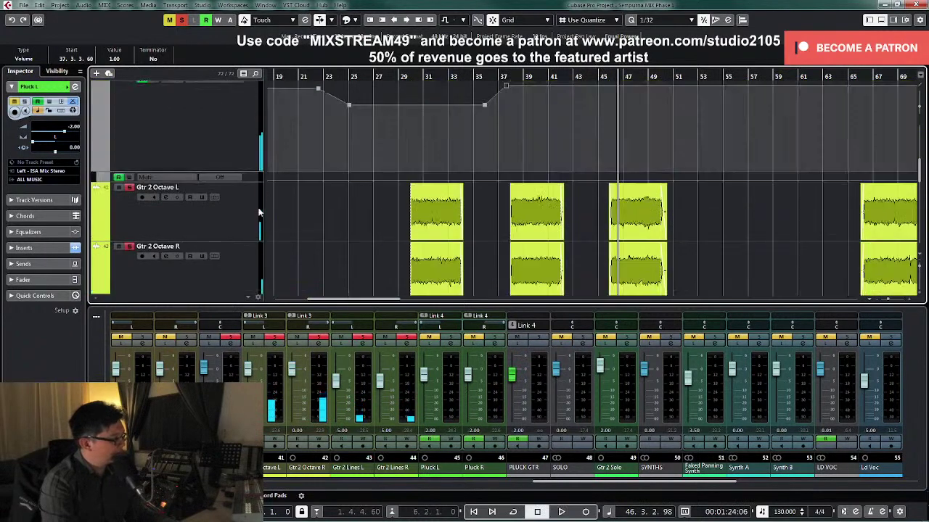
scroll(212, 169, up, 2)
scroll(176, 222, down, 1)
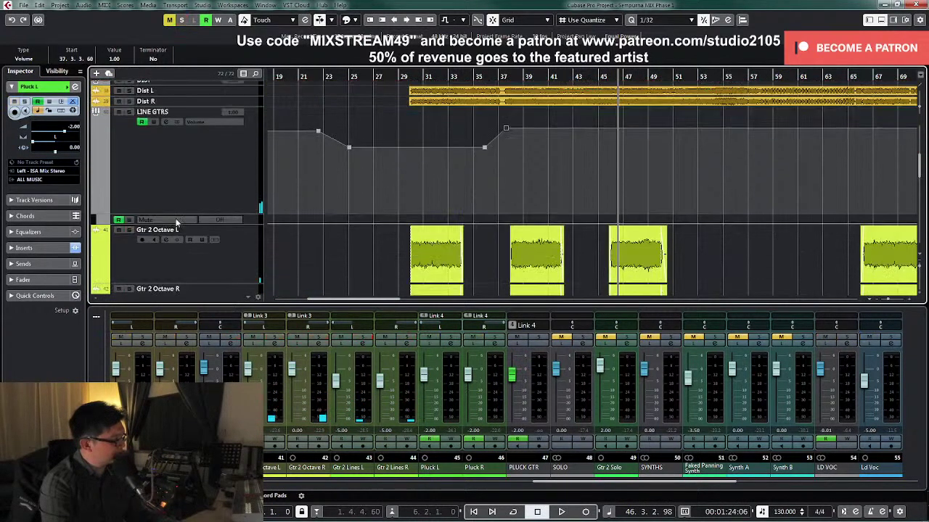
Step: Set the loop range around the Gtr 2 Lines L clip that starts at bar 41
scroll(325, 200, down, 3)
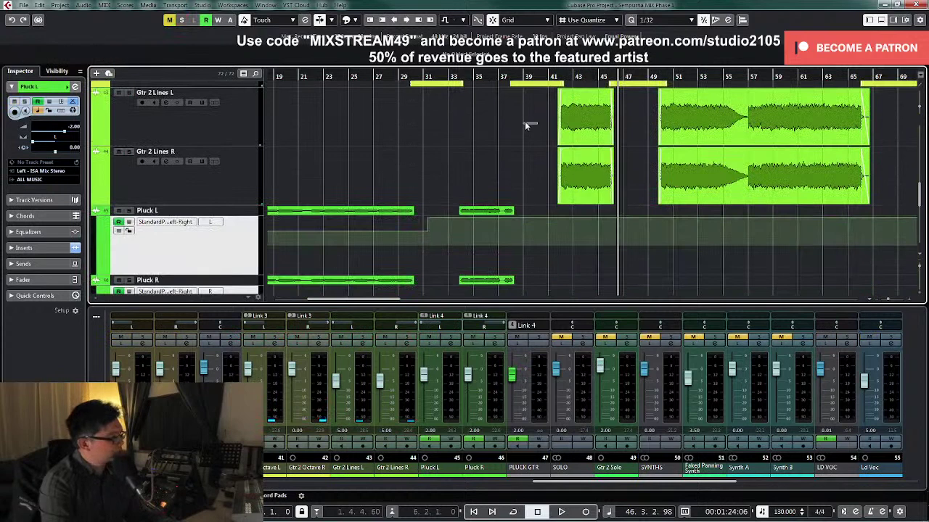
click(589, 127)
key(p)
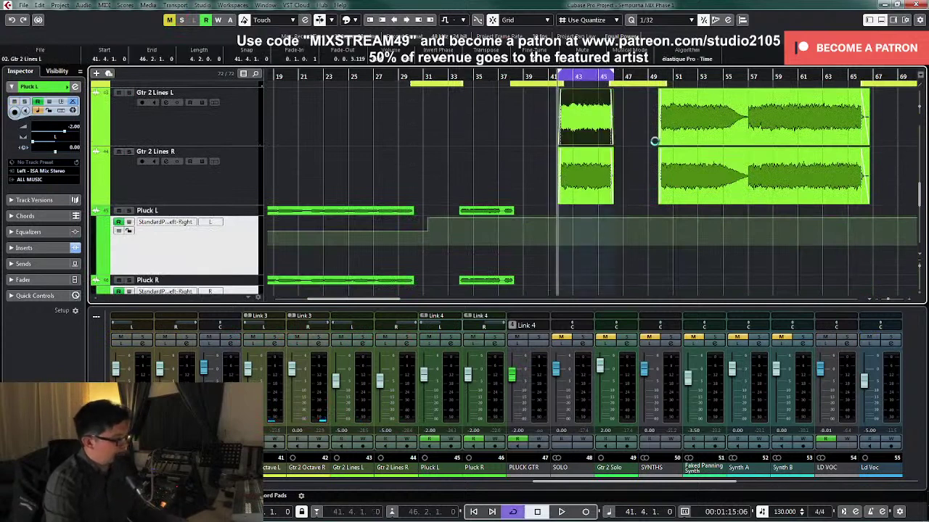
Step: Solo and centre Gtr 2 Lines L, add a low cut and a high cut at about 5776 Hz while looping, and unsolo it
click(362, 339)
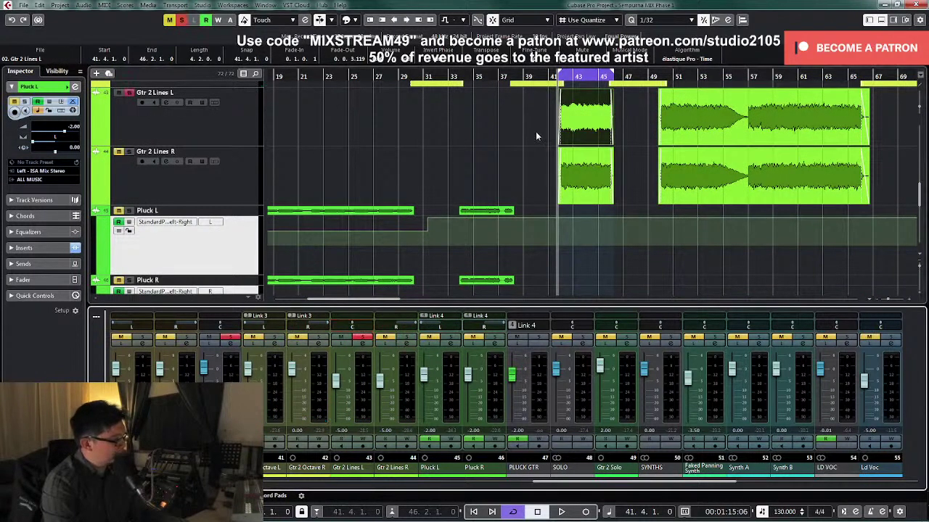
click(365, 344)
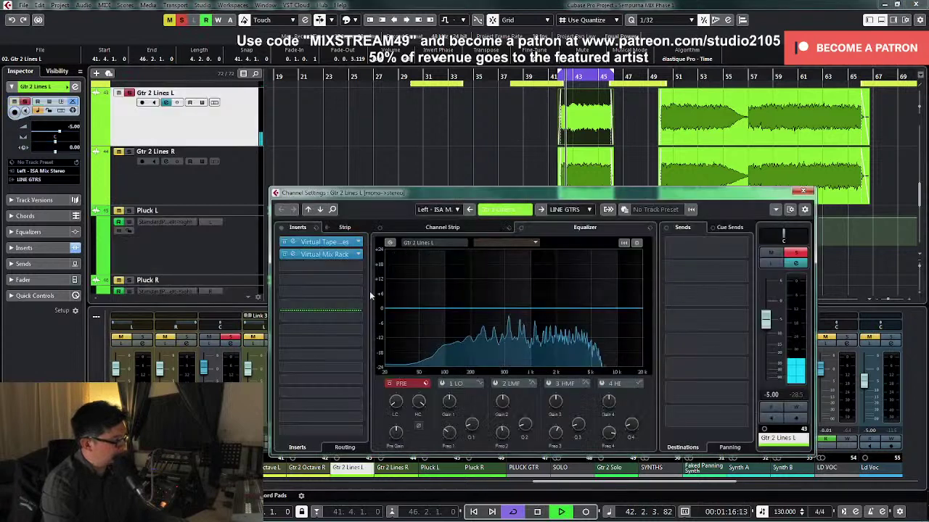
drag(394, 412, 419, 430)
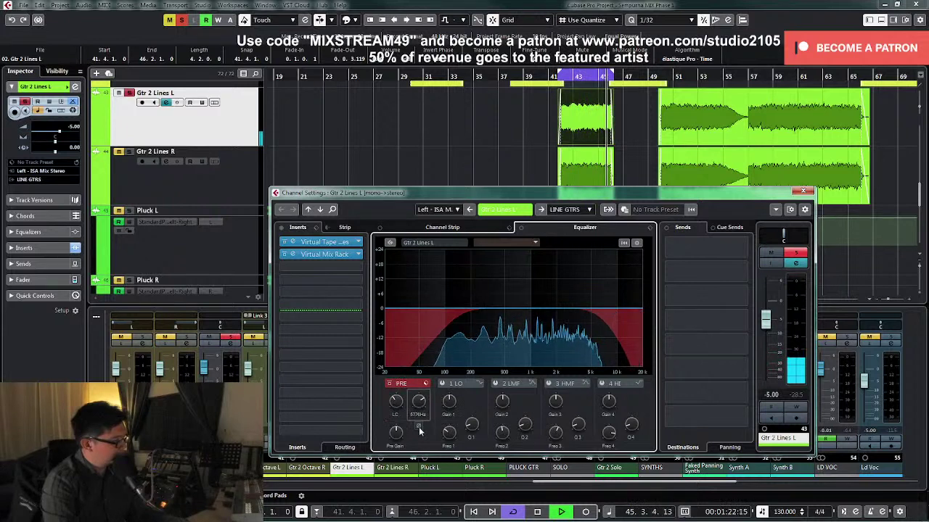
key(space)
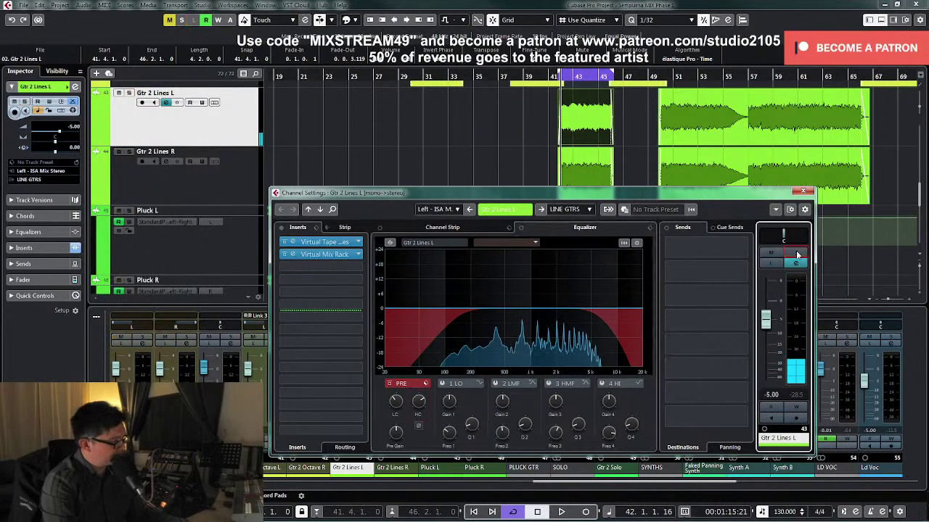
click(803, 192)
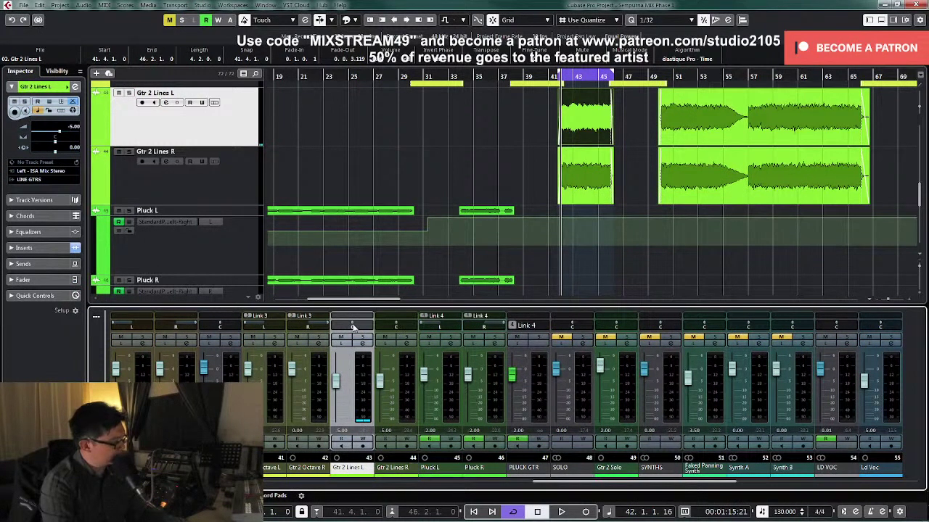
Step: Pan Gtr 2 Lines L left and Gtr 2 Lines R right, and link the two channels
ctrl+click(396, 412)
right_click(365, 411)
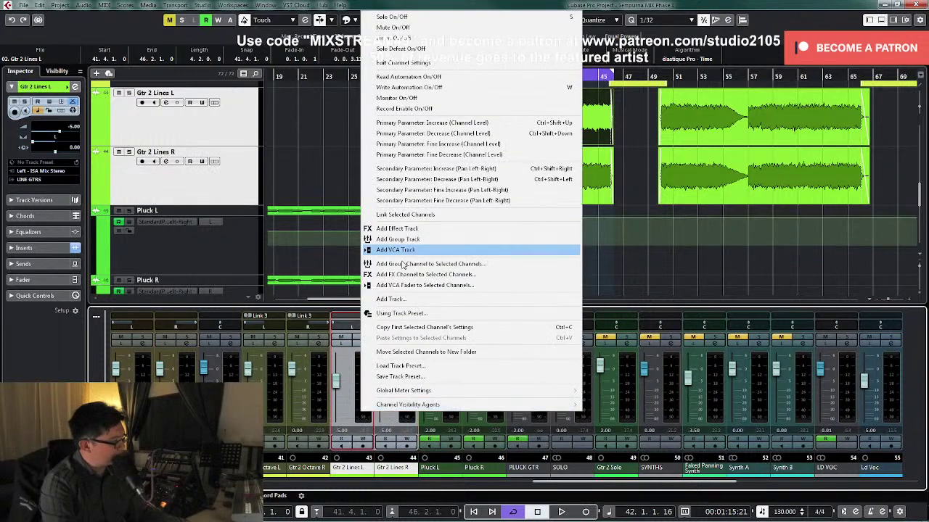
click(406, 215)
click(478, 389)
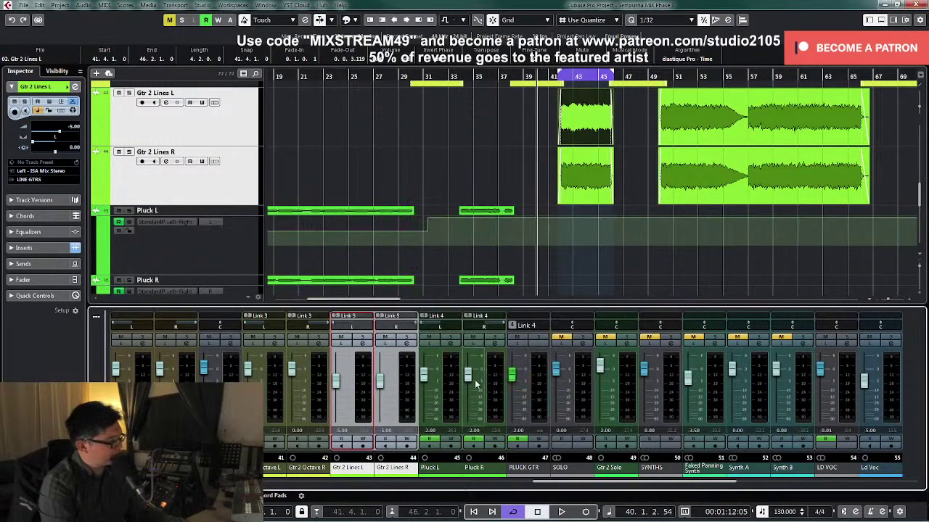
Step: Turn the loop off, play the Gtr 2 Lines section from bar 39, set the linked Gtr 2 Lines faders to -0.50 dB, and stop
key(KP_Subtract)
key(KP_Divide)
key(space)
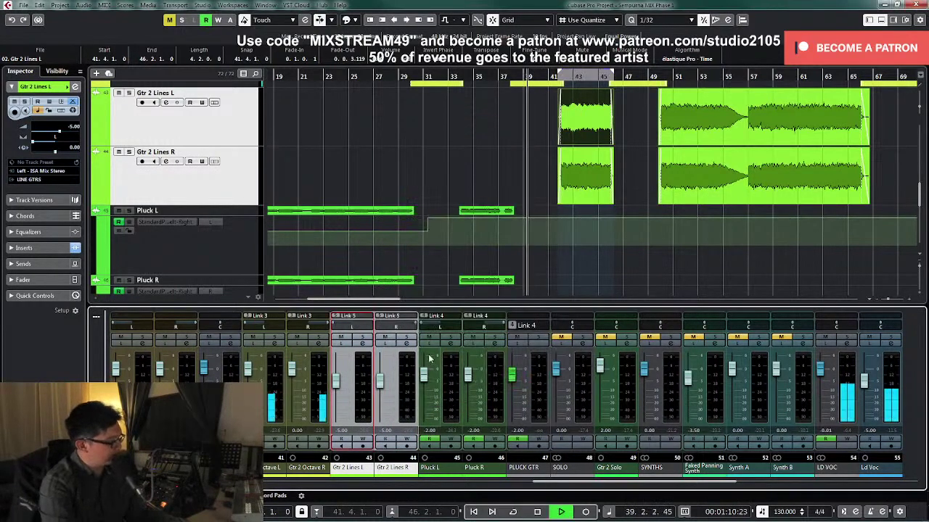
drag(347, 392, 342, 374)
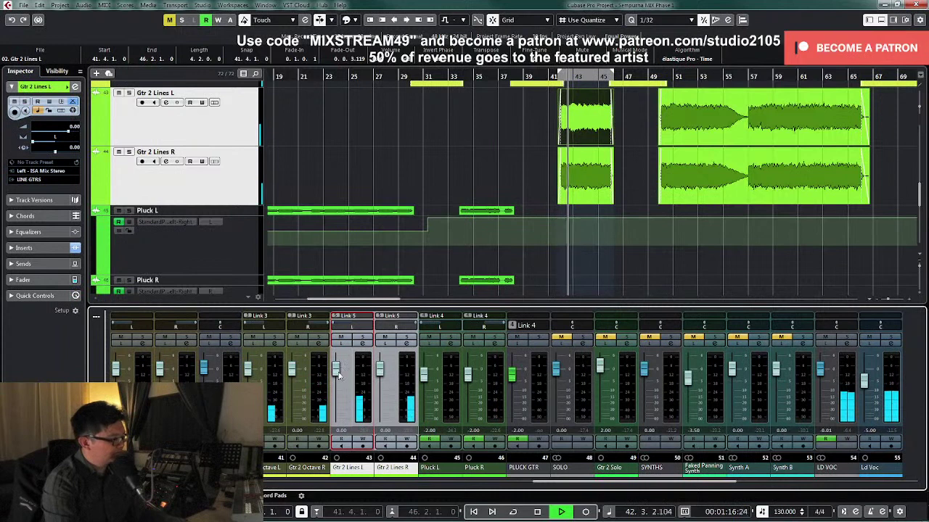
drag(338, 376, 339, 376)
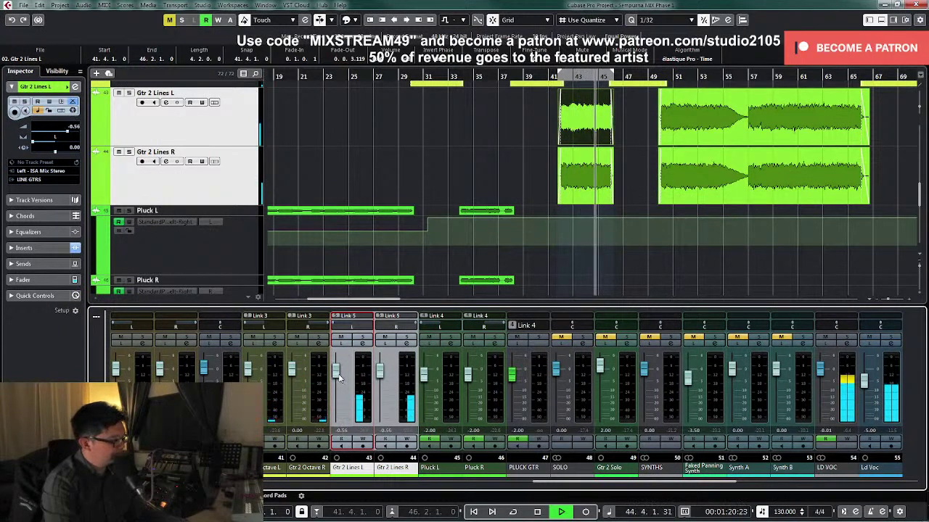
drag(340, 379, 339, 377)
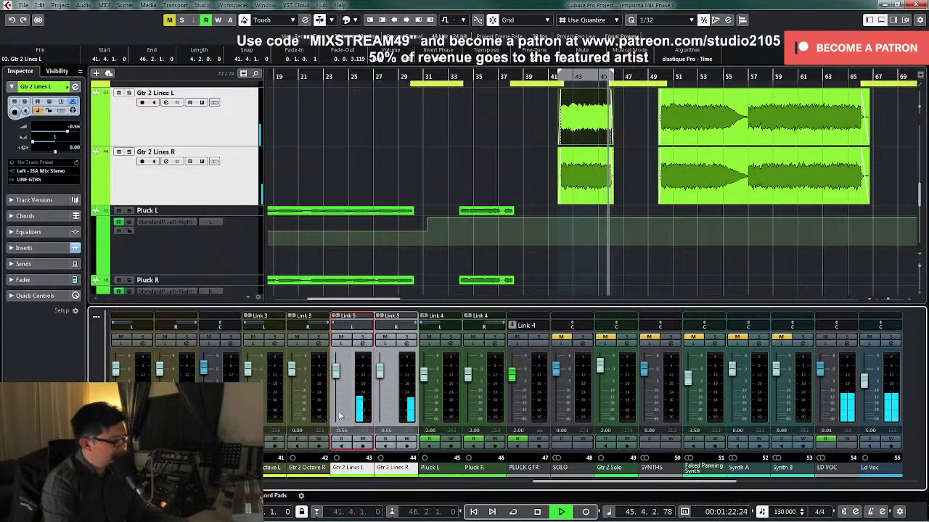
click(344, 433)
text(-0.5)
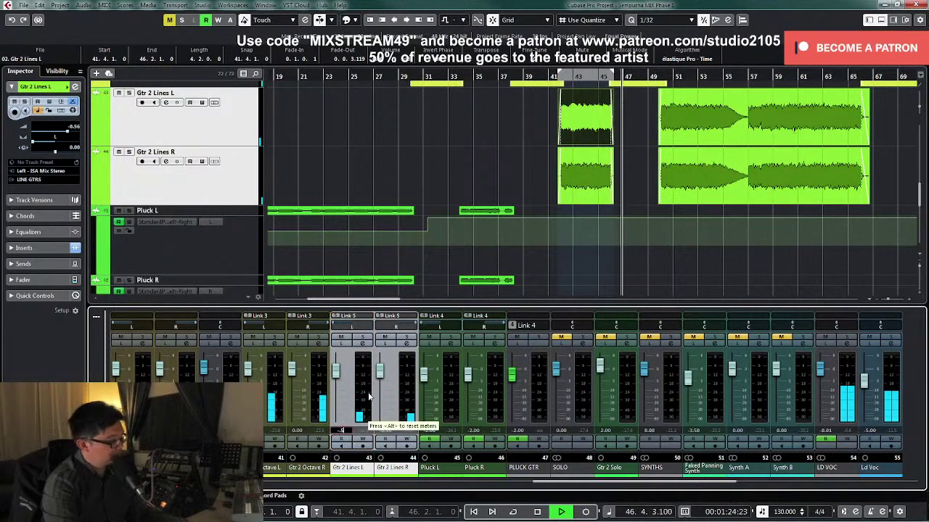
key(Return)
key(space)
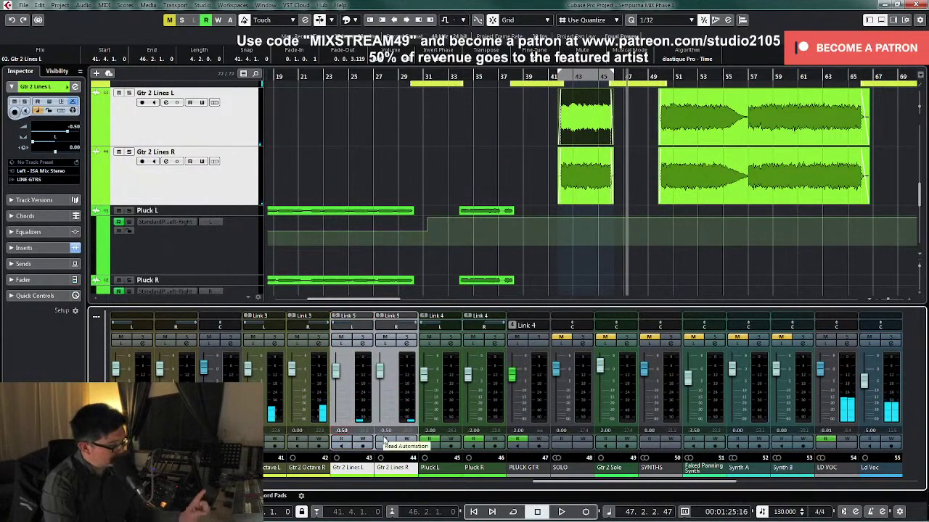
Step: Resume playback at bar 47 and inspect the start of the next Gtr 2 Lines clips around bar 50
scroll(644, 228, up, 2)
key(space)
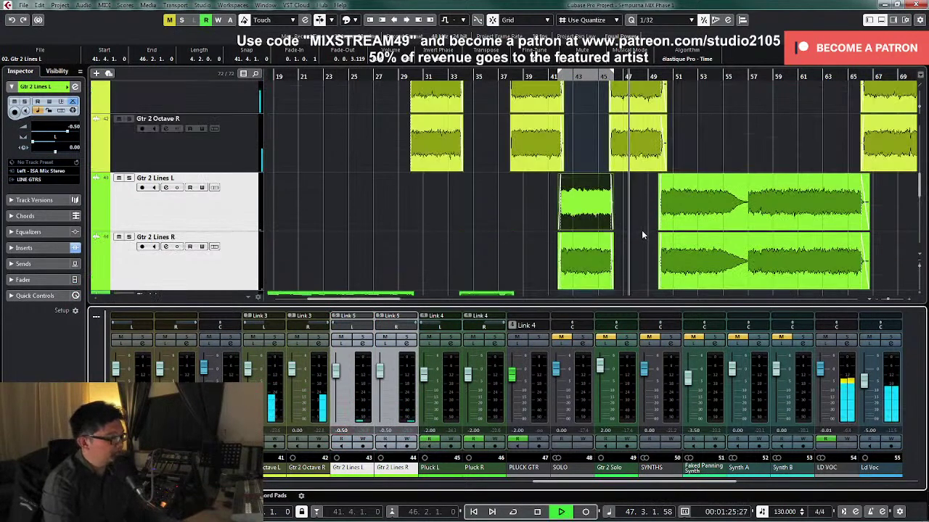
key(h)
click(636, 235)
key(g)
key(g)
key(g)
key(g)
key(g)
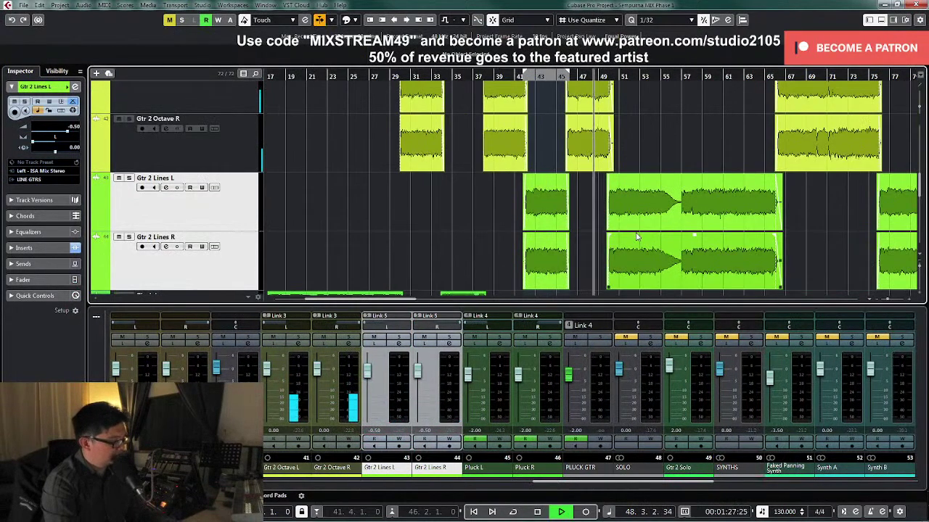
key(h)
key(h)
key(h)
key(h)
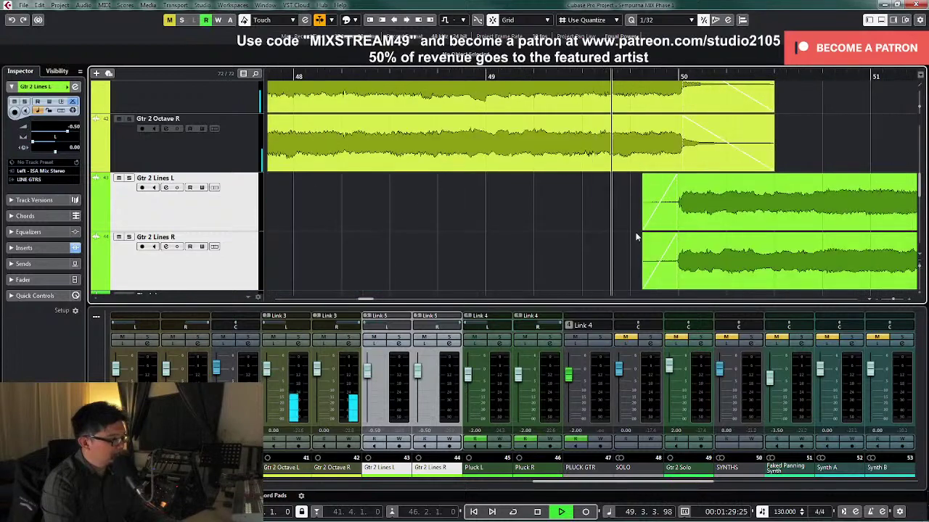
key(g)
key(g)
key(g)
key(g)
key(g)
key(g)
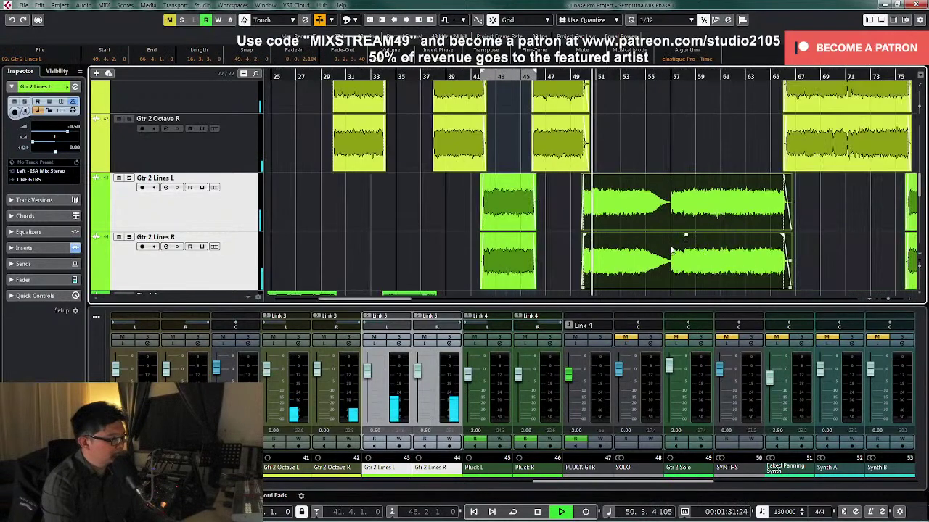
Step: Listen on to bar 55 while checking the arrangement of the other guitar, synth and vocal tracks, and stop
scroll(720, 232, down, 5)
key(g)
key(g)
key(g)
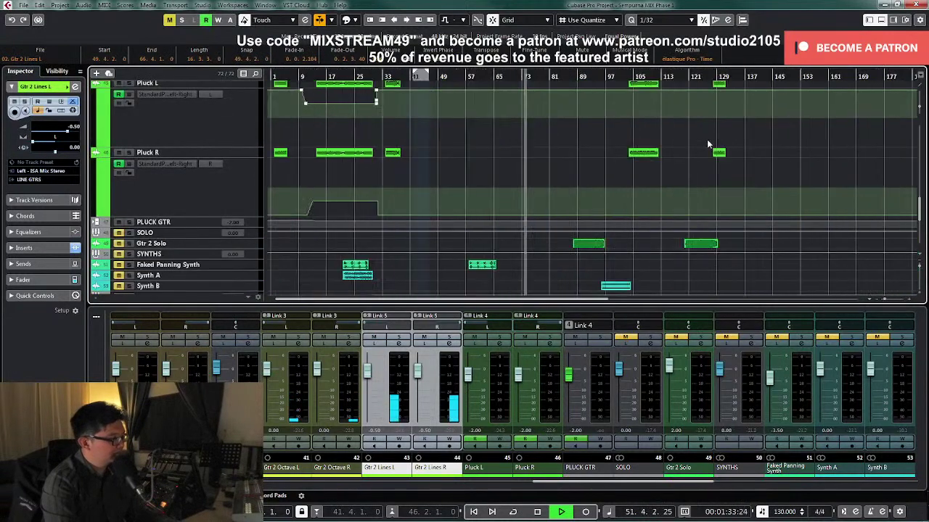
scroll(553, 174, up, 4)
scroll(555, 172, up, 2)
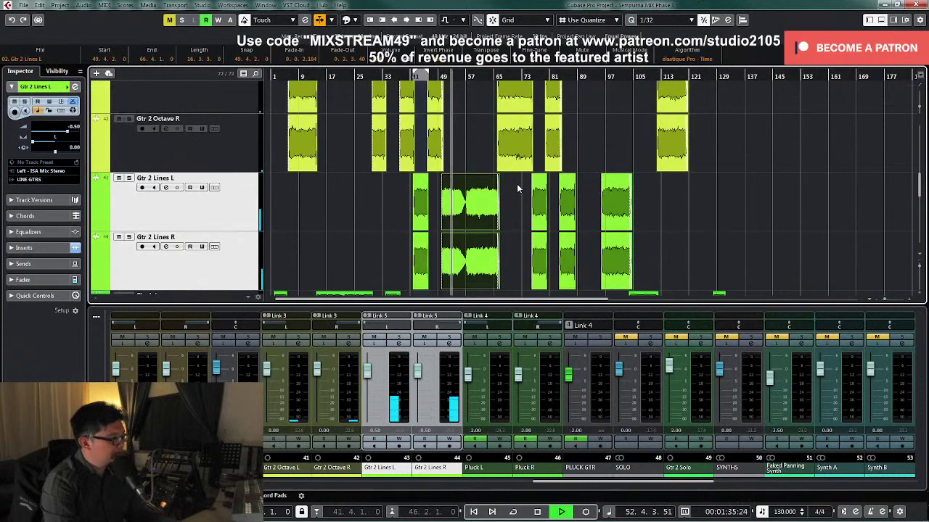
key(g)
key(shift+g)
key(shift+g)
key(shift+g)
key(shift+g)
key(shift+g)
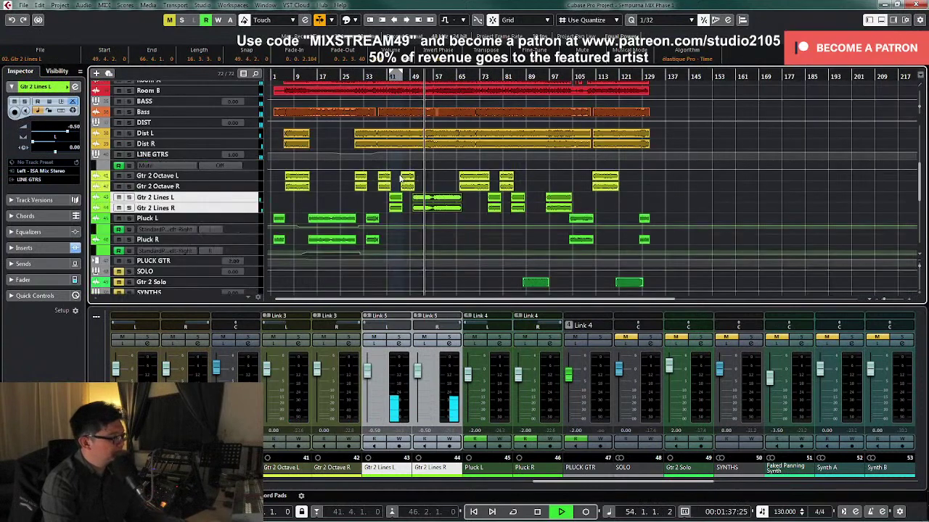
scroll(421, 174, down, 5)
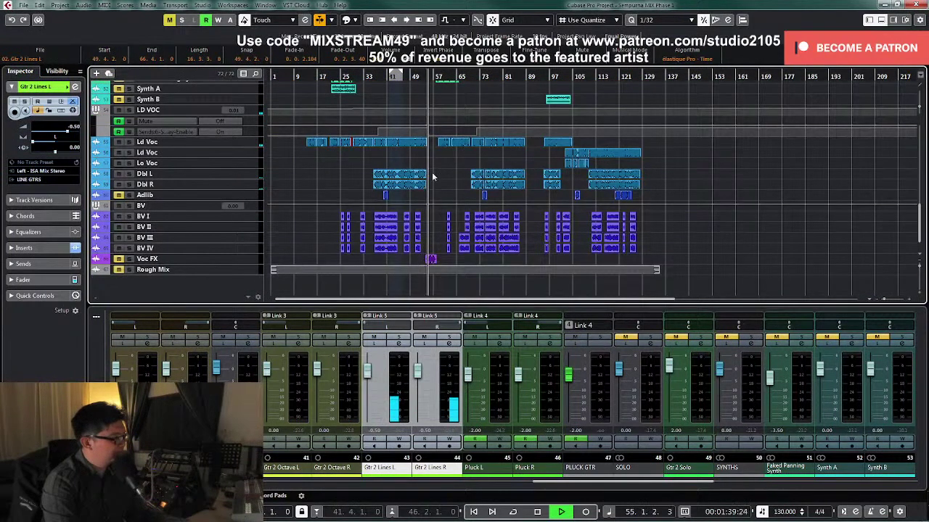
scroll(432, 174, up, 2)
key(space)
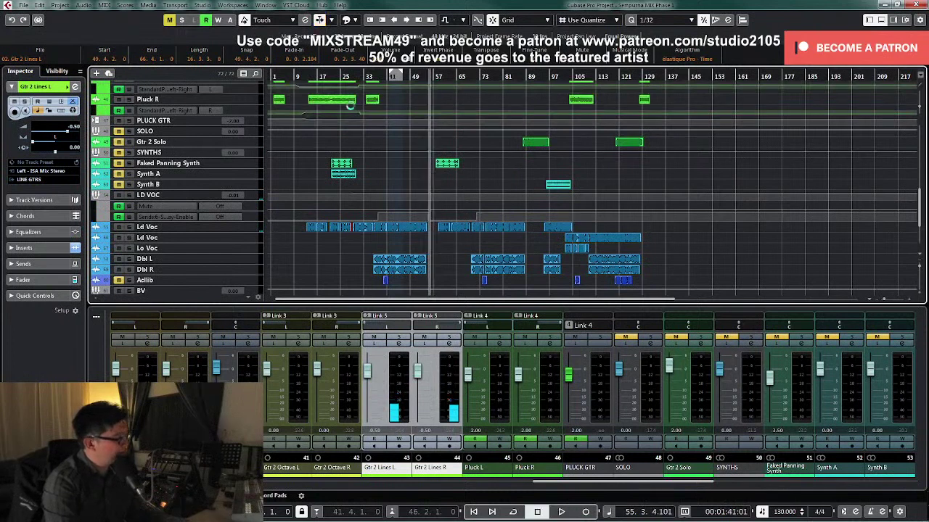
Step: Place the cursor at the synth entry in bar 21, enlarge the Faked Panning Synth and Synth A tracks, and unmute Synth A
click(330, 75)
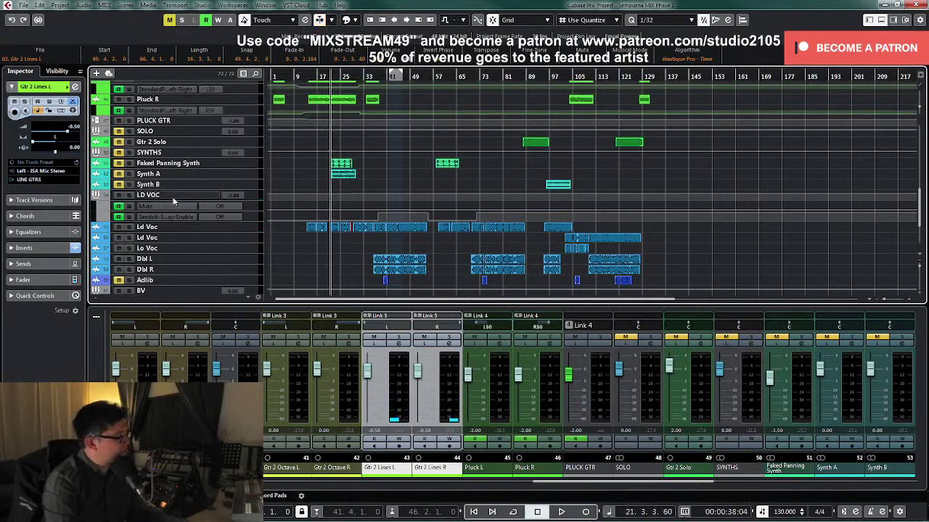
click(246, 174)
shift+click(246, 165)
drag(245, 168, 243, 215)
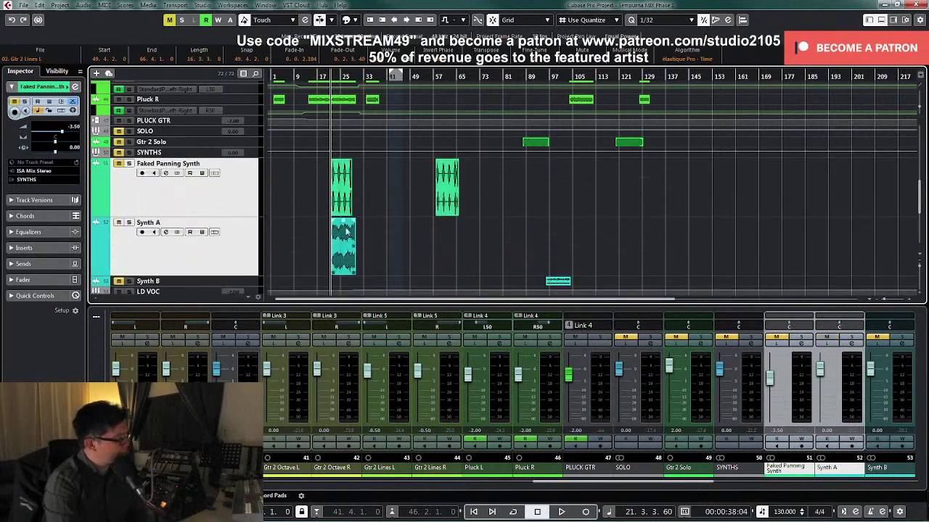
Step: Load a MIX VCC-VTM insert preset with the virtual tape machine and Virtual Mix Rack on the Synth A channel
click(850, 345)
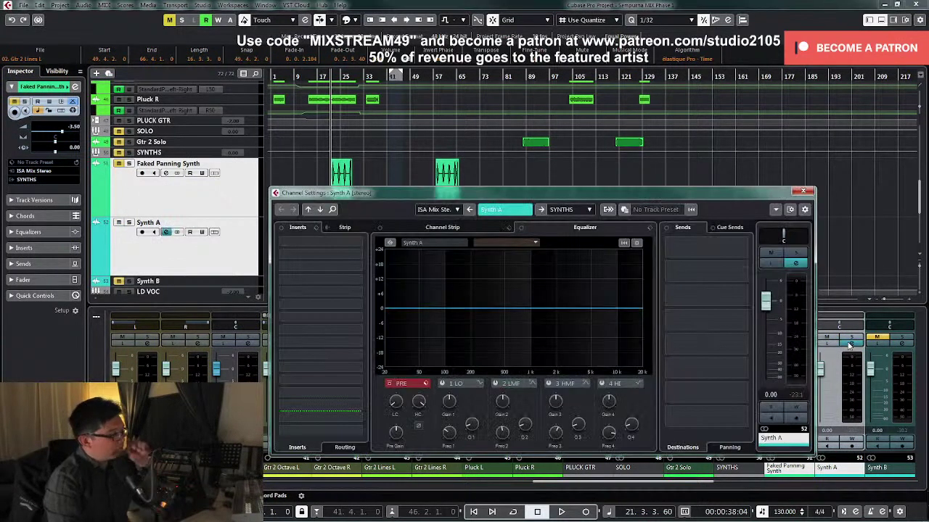
click(316, 227)
click(330, 240)
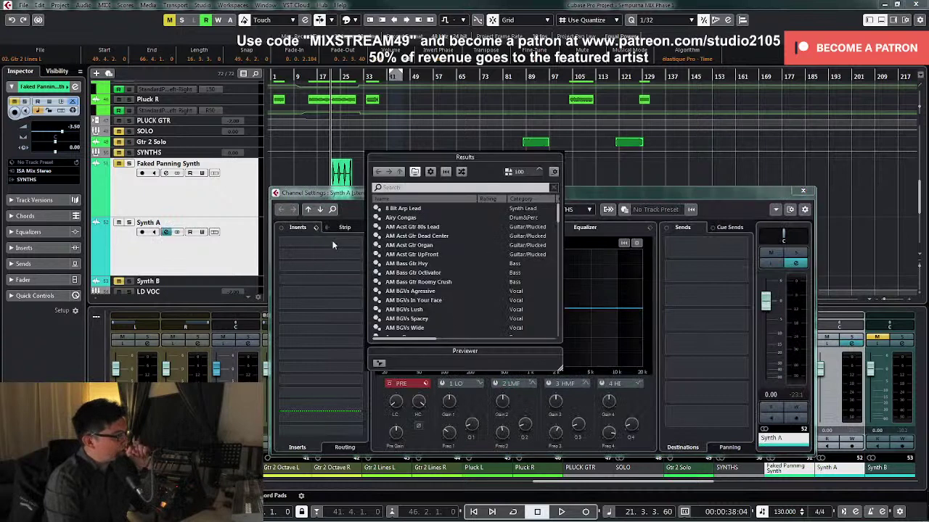
scroll(452, 277, down, 10)
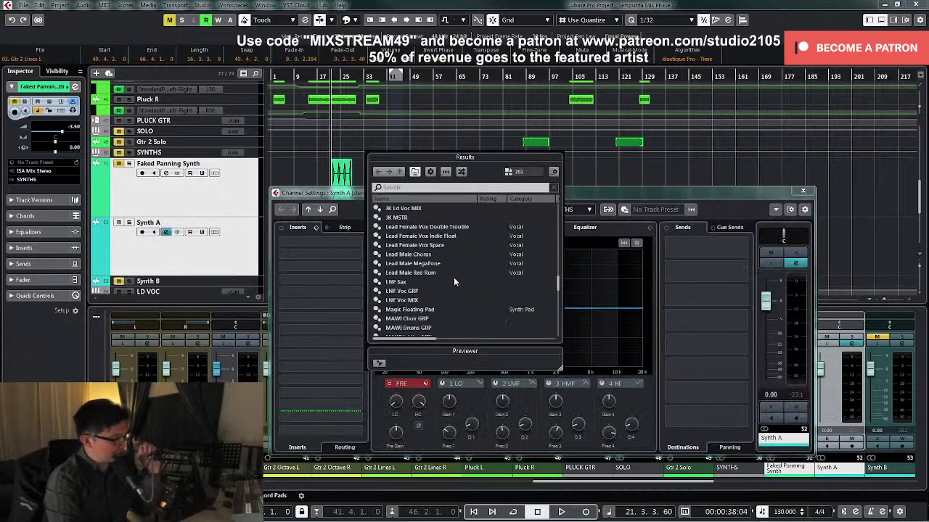
scroll(456, 276, down, 4)
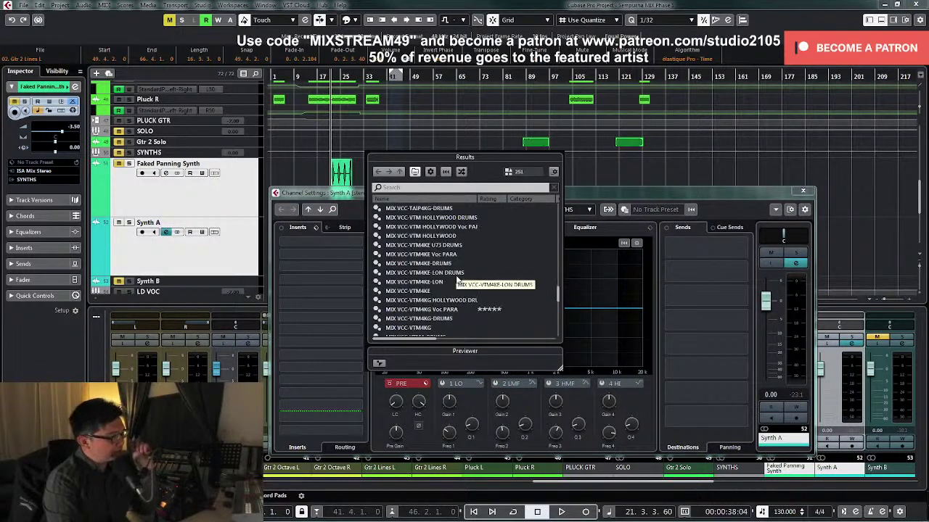
double_click(442, 299)
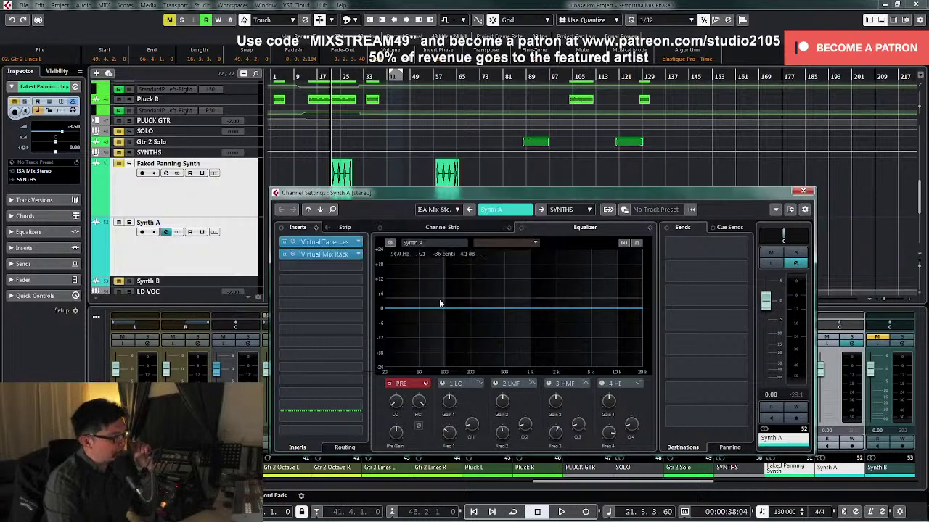
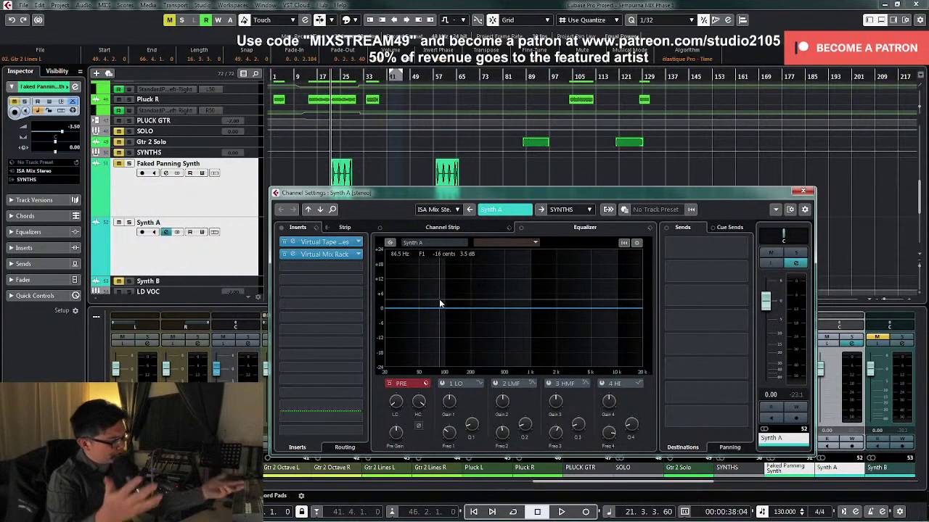
click(801, 192)
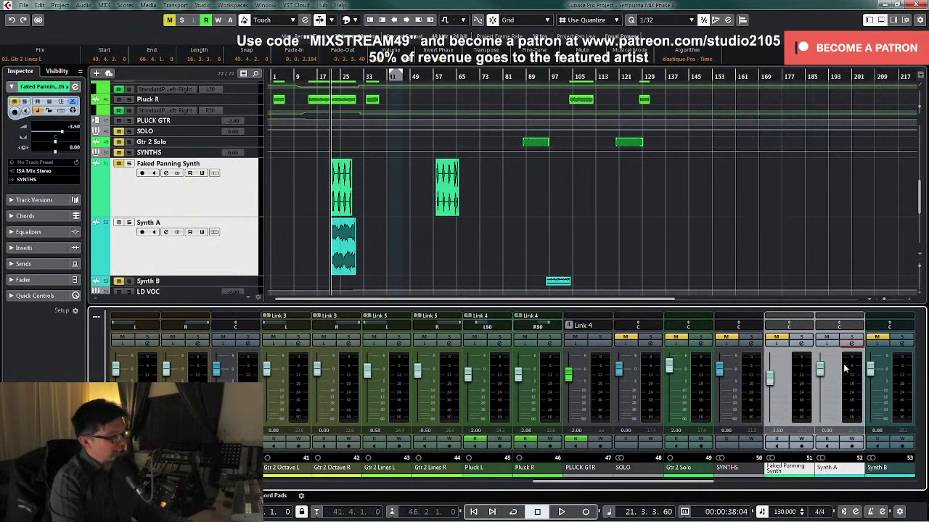
Step: Solo Synth A and the SYNTHS group, and add a low cut at about 110 Hz to Synth A during playback
click(851, 339)
click(852, 345)
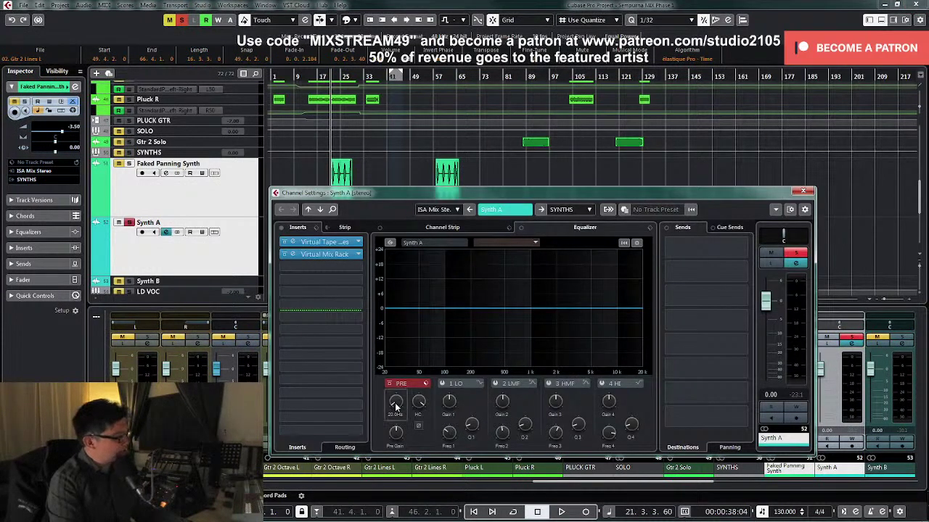
drag(396, 406, 398, 378)
key(space)
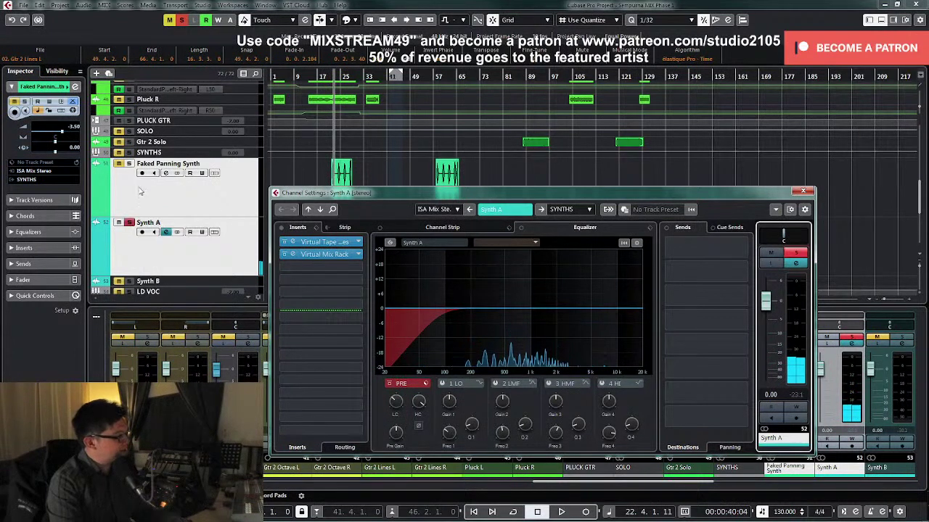
click(130, 153)
key(space)
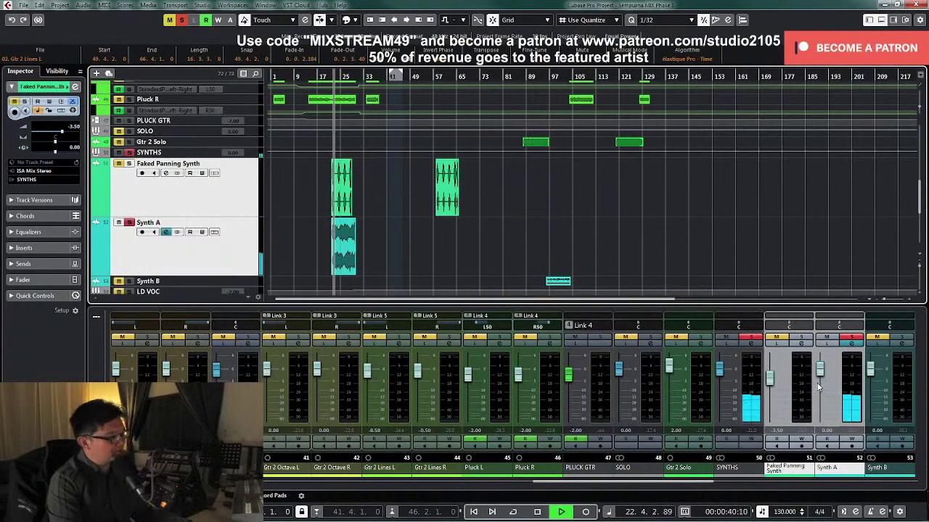
click(851, 347)
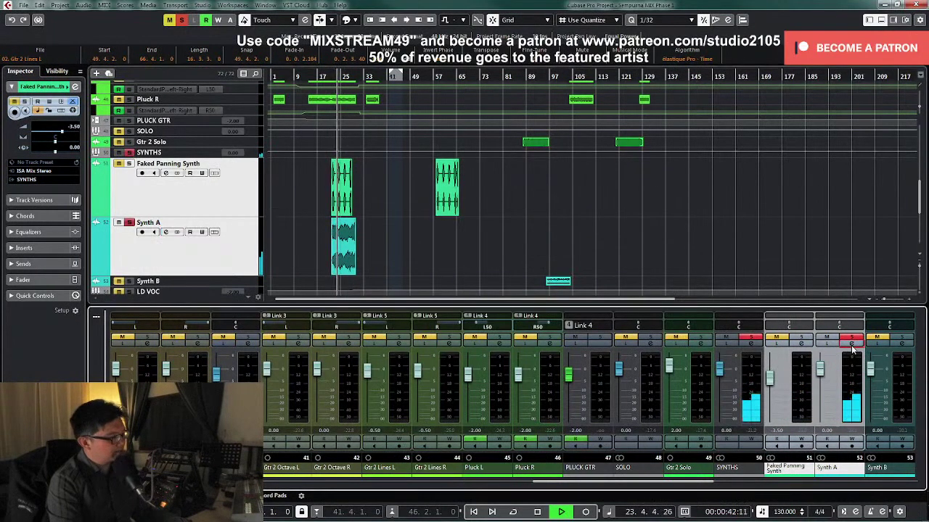
click(850, 346)
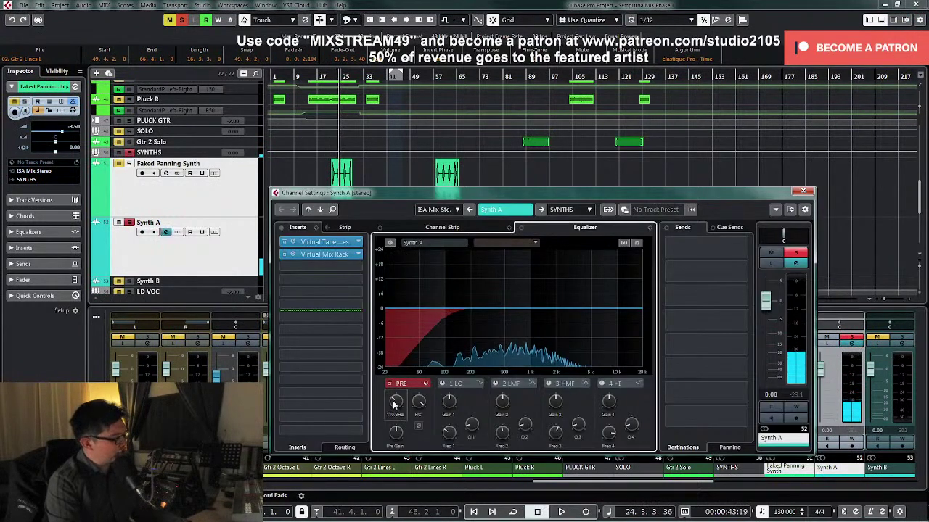
Step: Insert the Waves MV2 Stereo dynamics plug-in in Synth A's third insert slot
click(359, 267)
scroll(355, 393, down, 5)
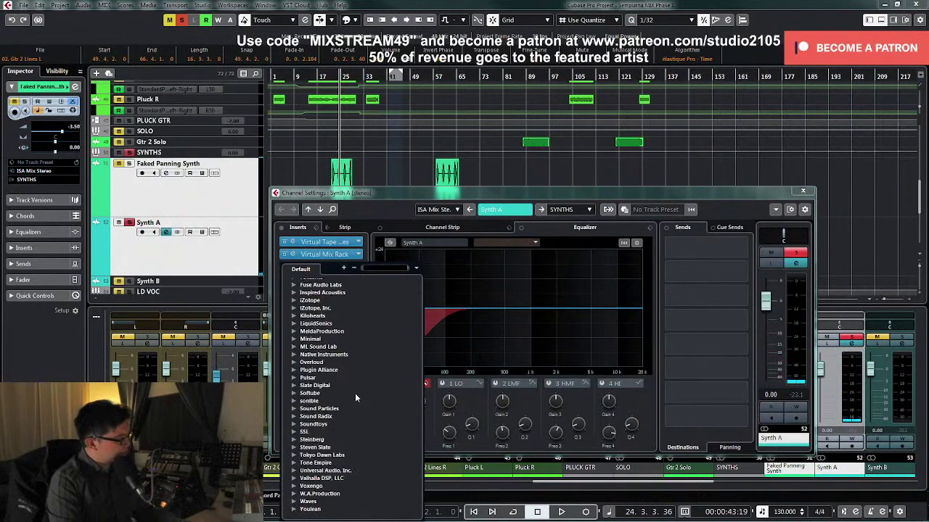
click(294, 502)
scroll(355, 437, down, 3)
click(304, 416)
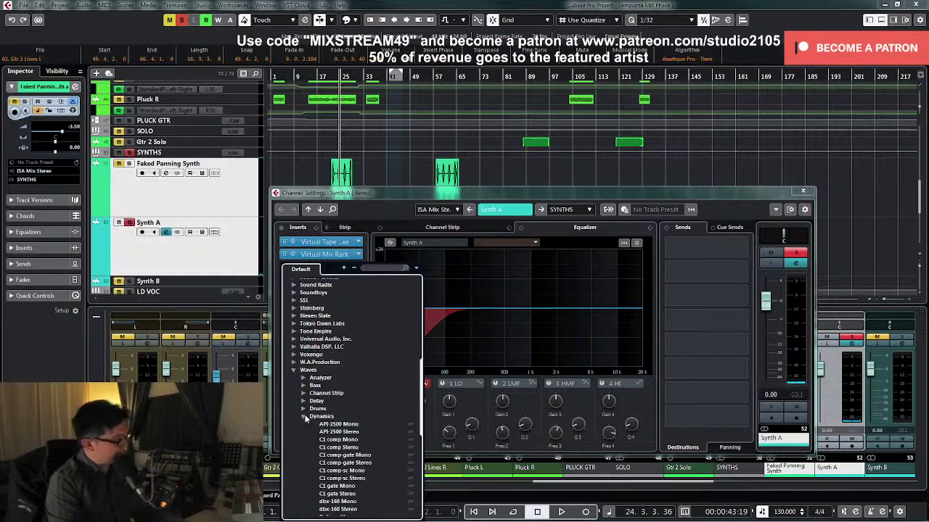
scroll(341, 417, down, 4)
click(335, 386)
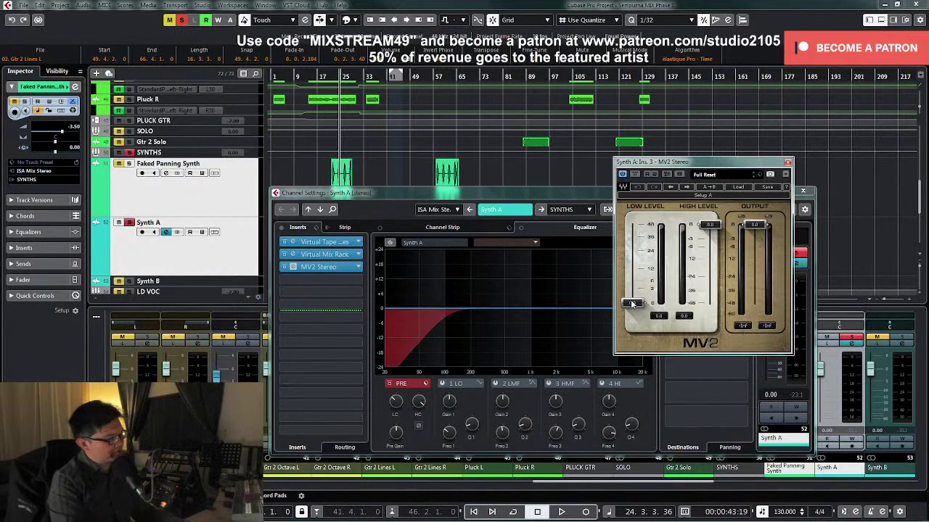
Step: Set the MV2 low level to 6.4 and output to -3.0 on Synth A while auditioning the synth section
drag(632, 303, 632, 280)
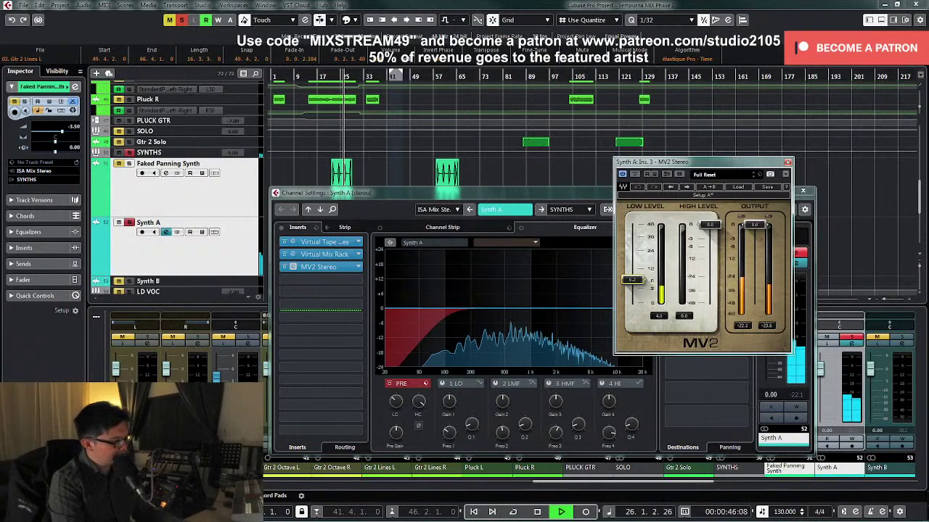
key(space)
key(space)
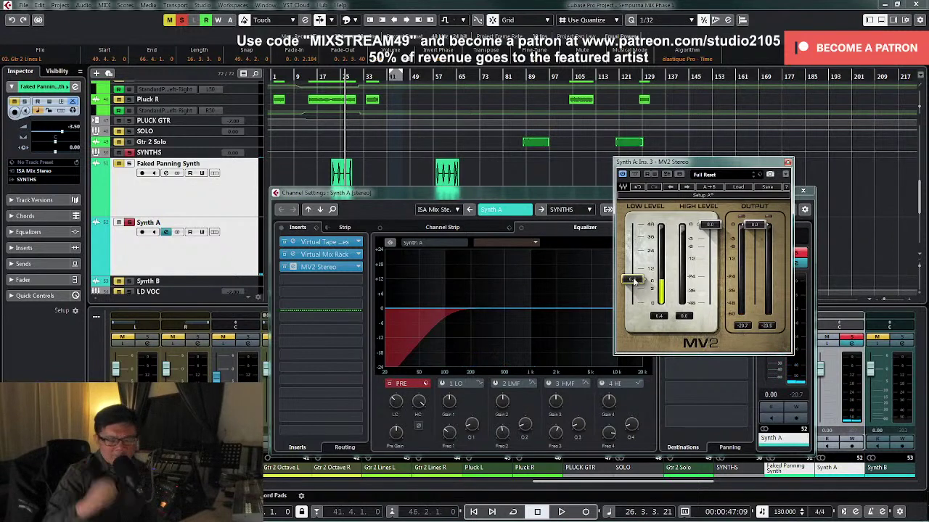
key(space)
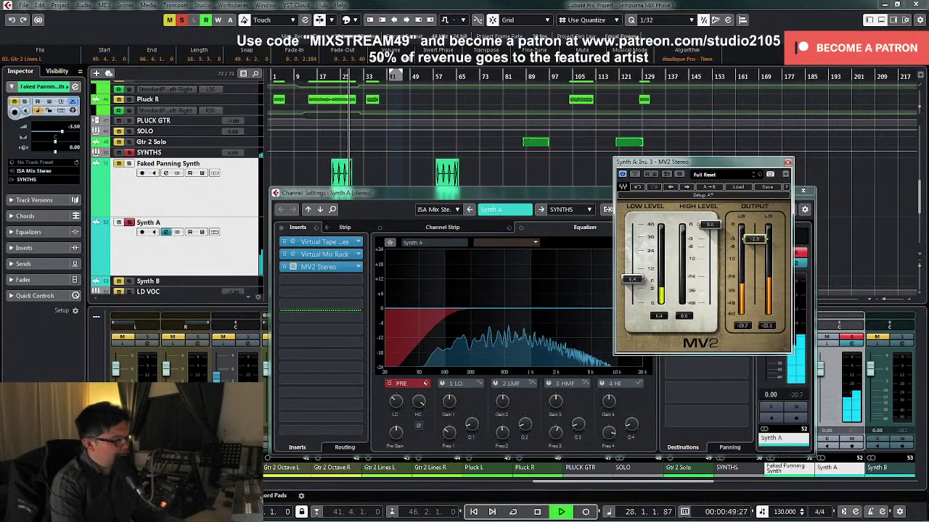
key(space)
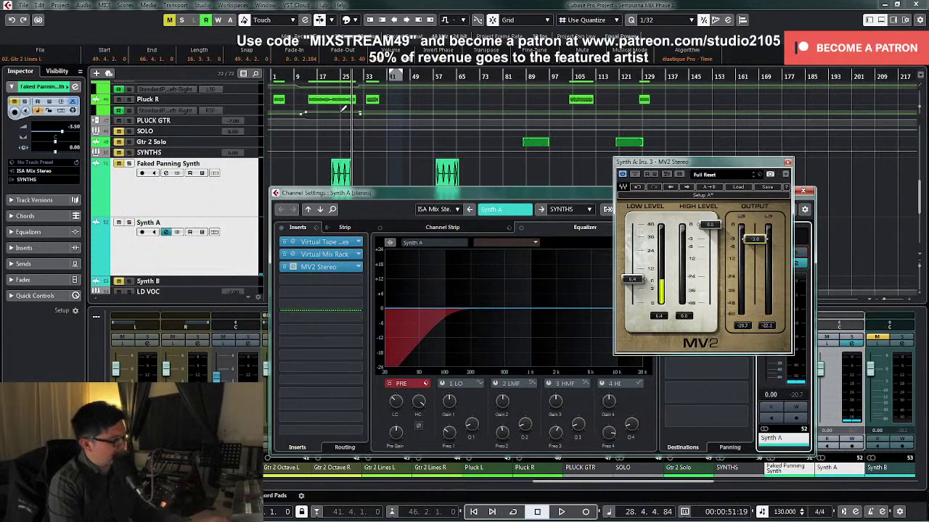
key(KP_Subtract)
key(space)
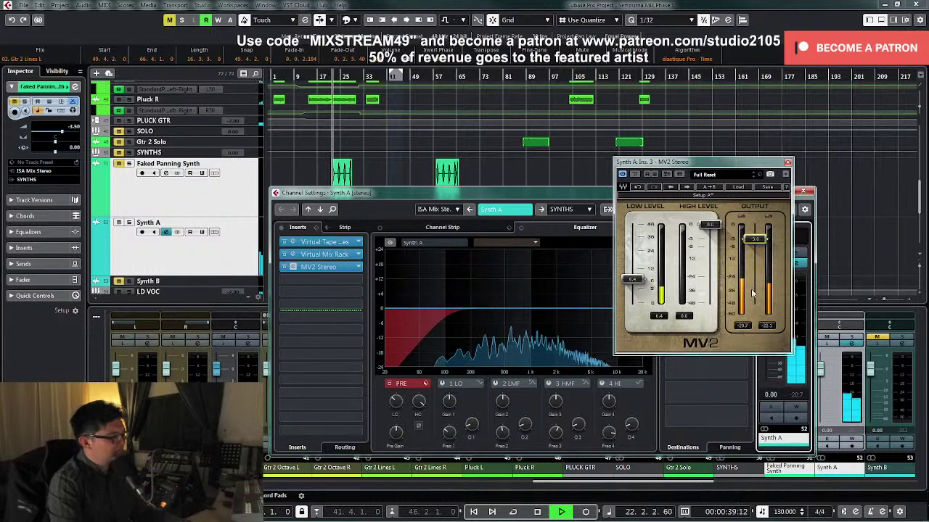
key(space)
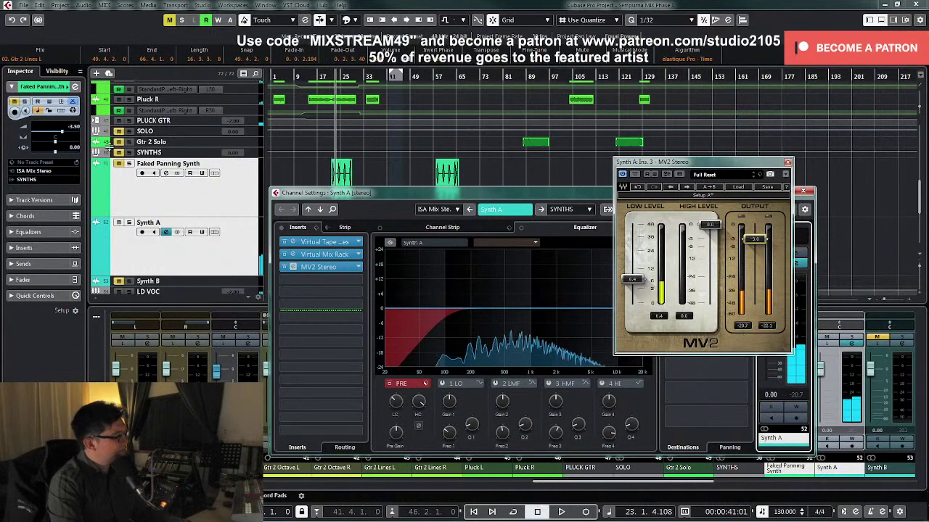
Step: Lower the Faked Panning Synth fader to its minimum and audition Synth A together with the guitars
click(119, 152)
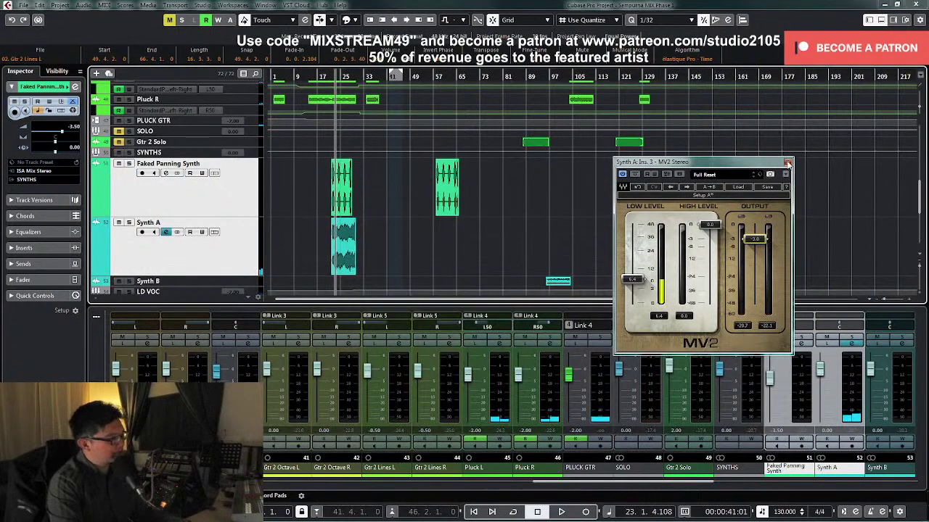
click(788, 162)
drag(771, 391, 770, 418)
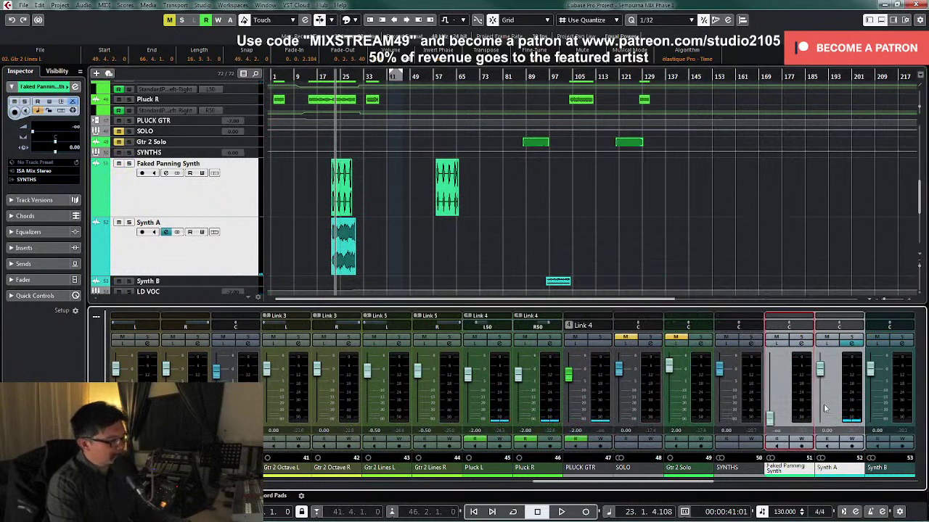
key(space)
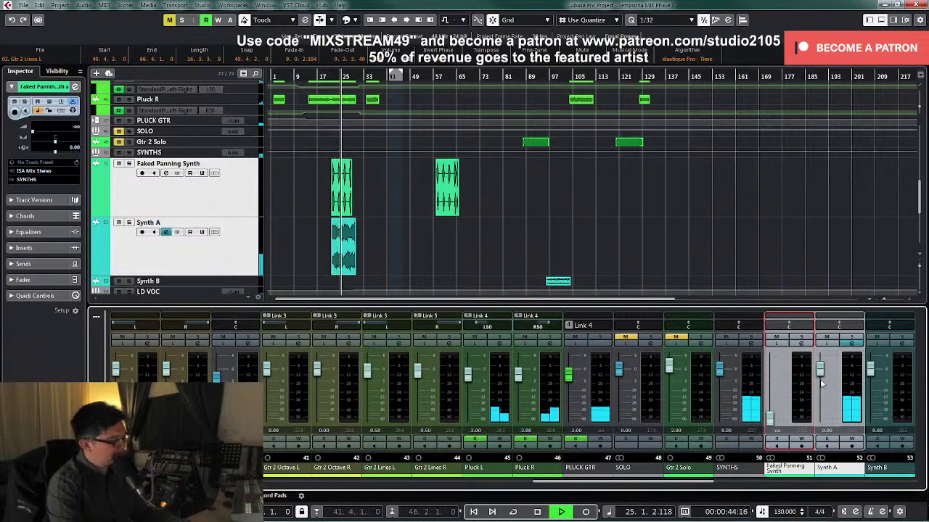
key(space)
Step: Insert Plugin Alliance's SPL Transient Designer Plus in Synth A's fourth insert slot
click(846, 346)
click(850, 345)
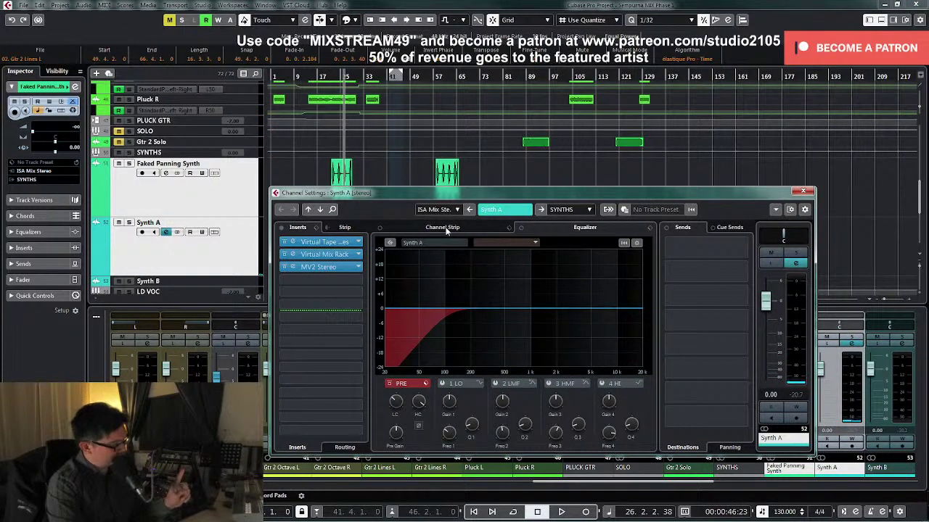
click(359, 279)
scroll(346, 336, down, 5)
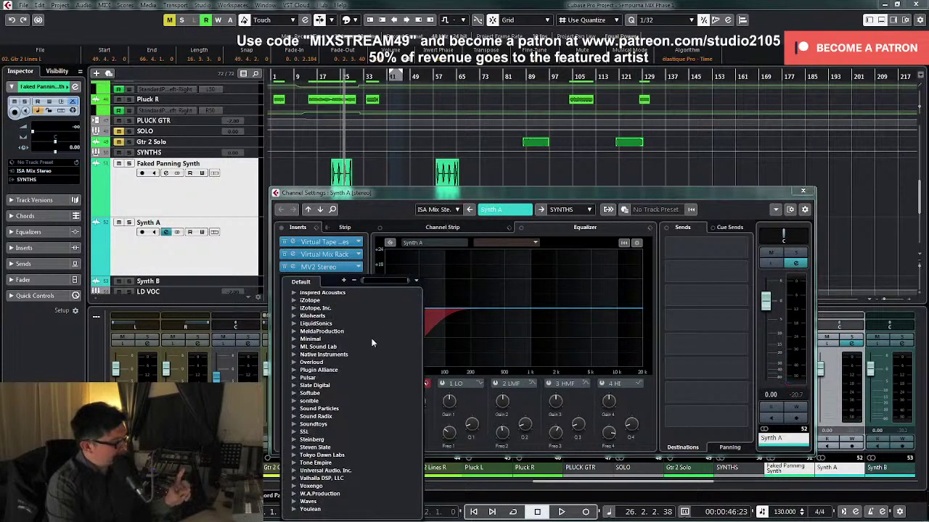
click(295, 370)
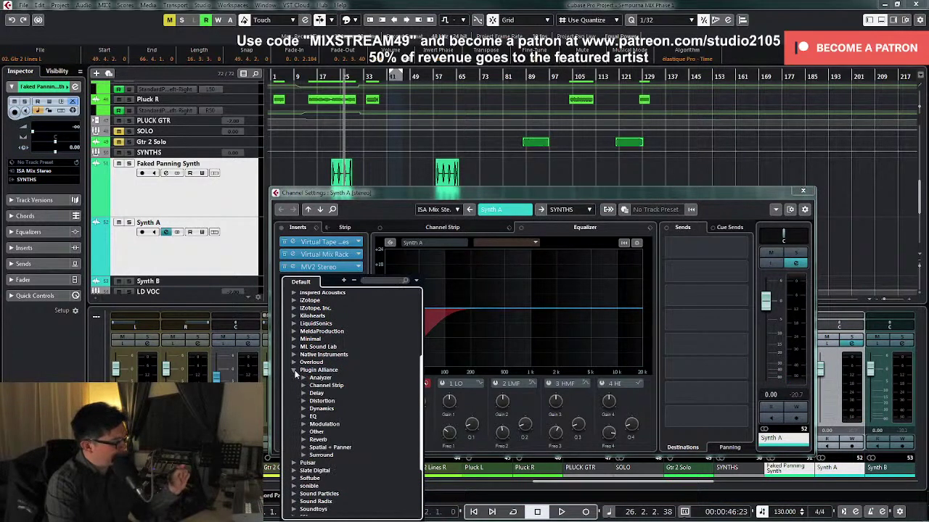
click(303, 408)
scroll(363, 417, down, 4)
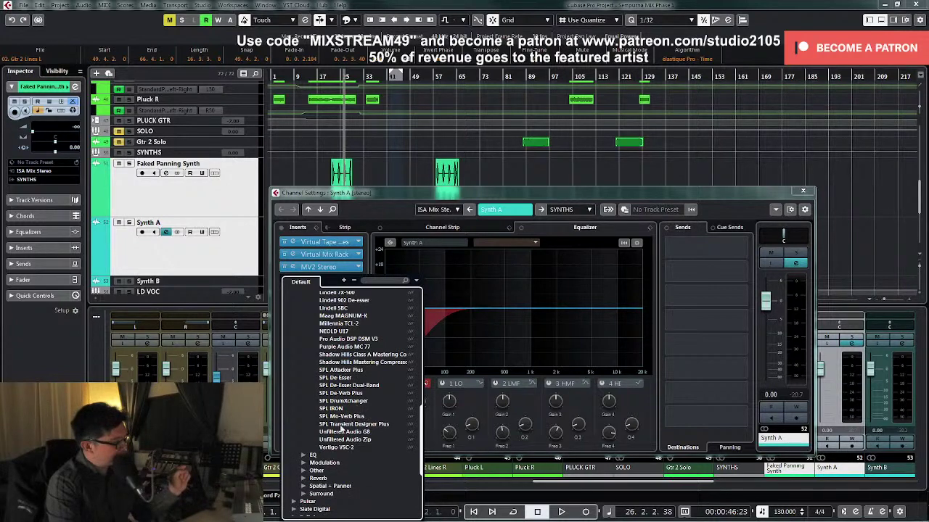
click(343, 432)
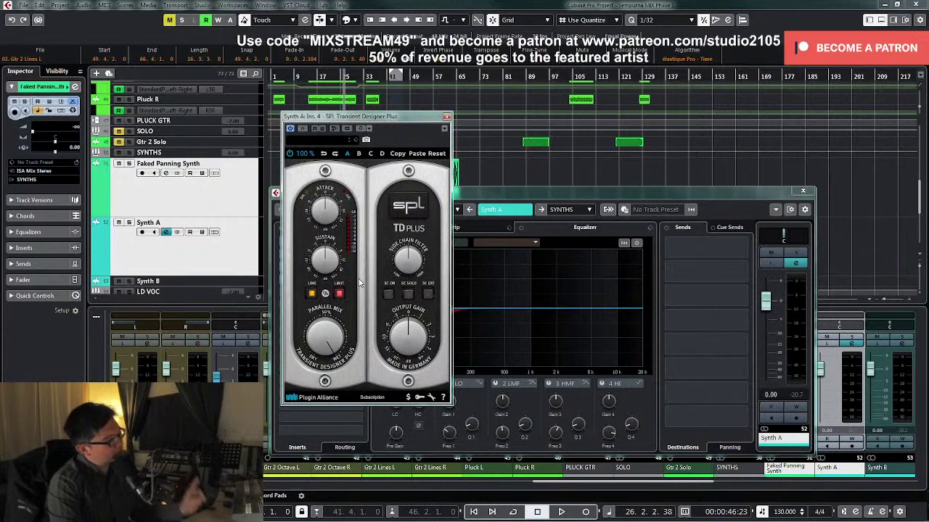
Step: Solo Synth A, enable the Transient Designer's side chain, and raise its filter while monitoring the side-chain signal
click(796, 255)
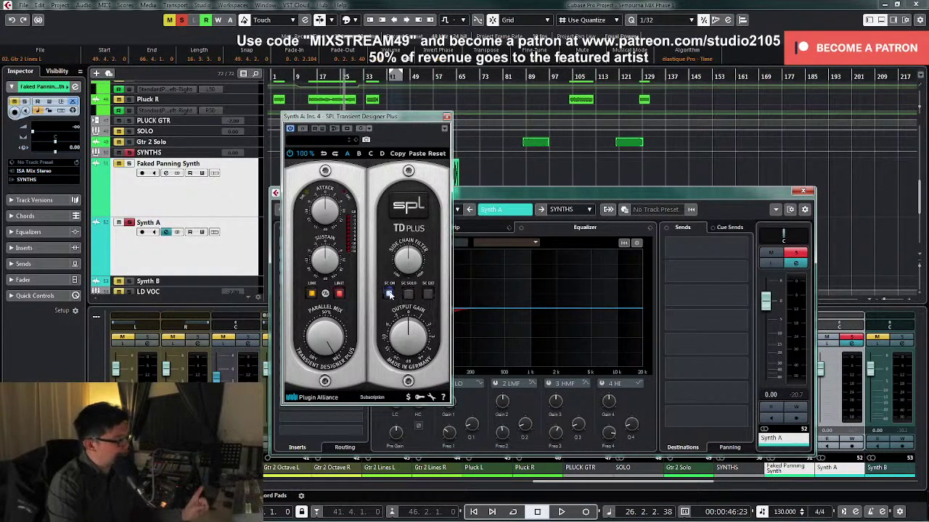
click(390, 294)
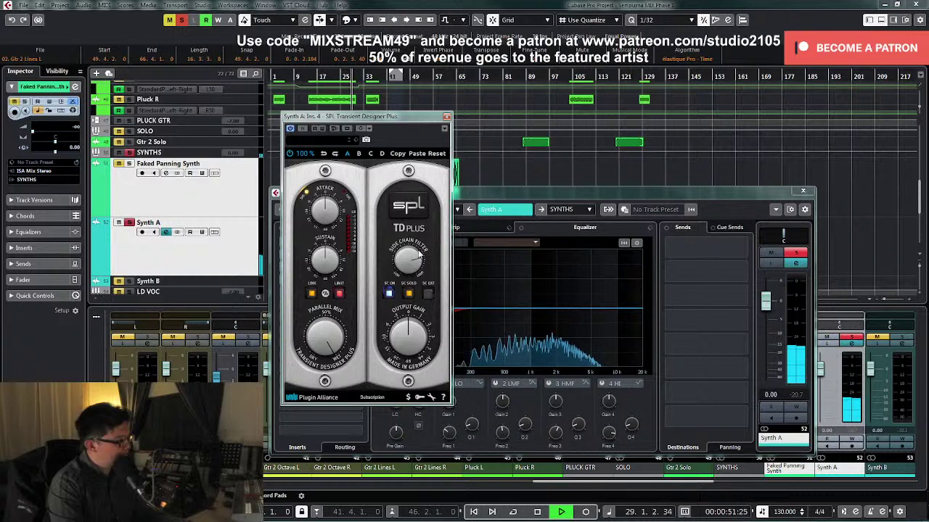
click(390, 293)
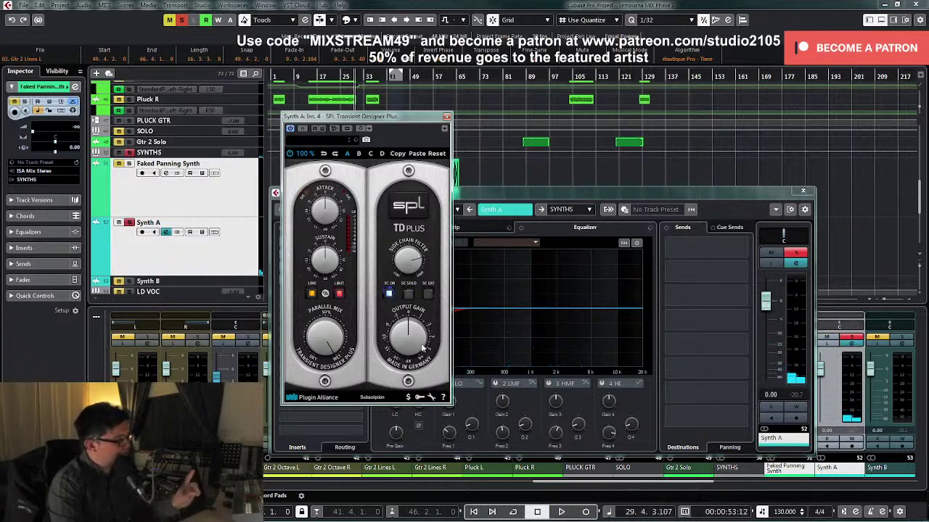
Step: Raise the Transient Designer's attack on Synth A, checking it soloed and in the mix, and close the plug-in and channel settings
key(space)
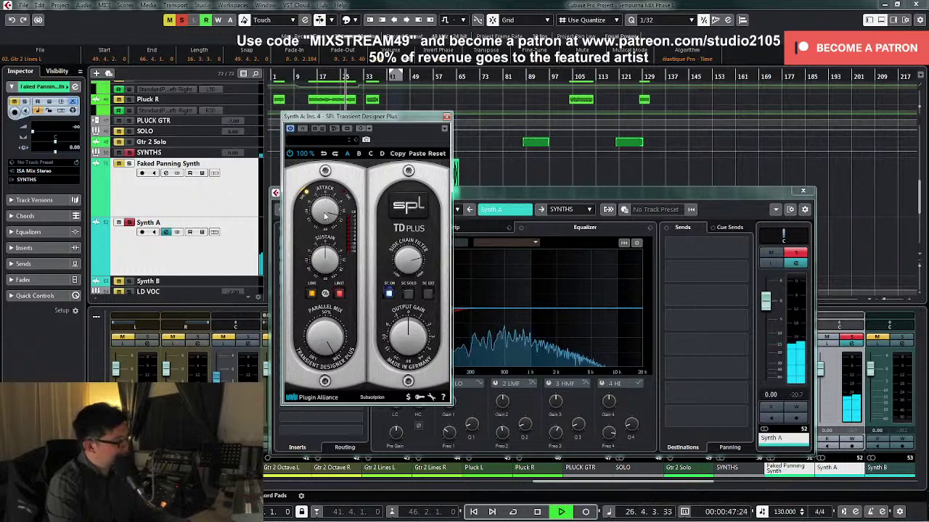
click(796, 254)
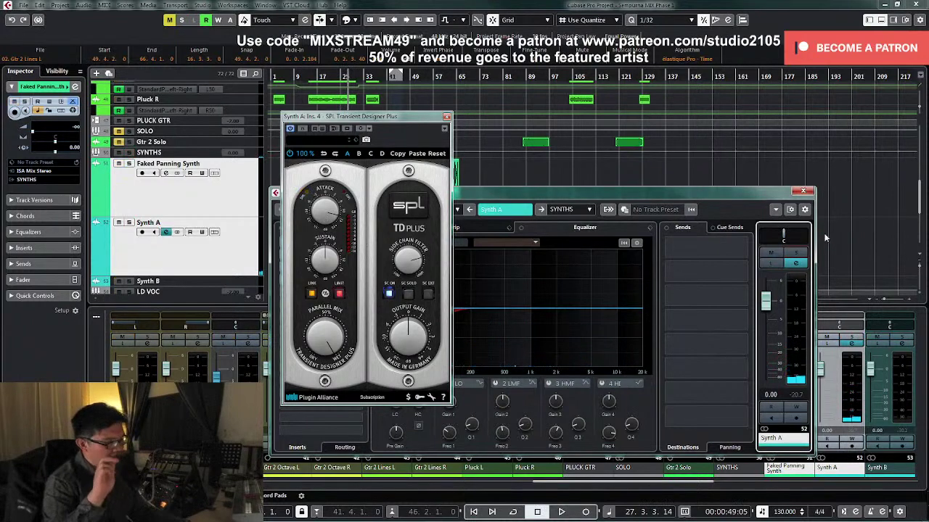
key(space)
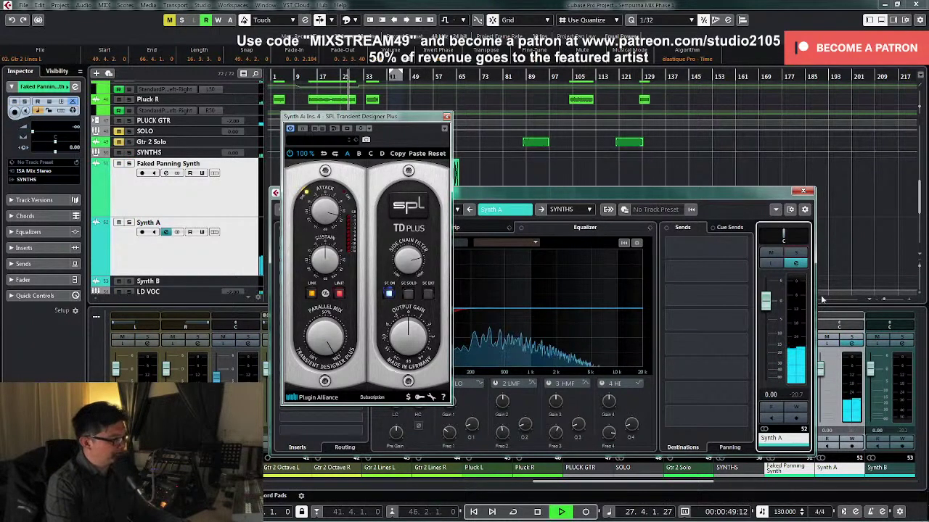
click(325, 221)
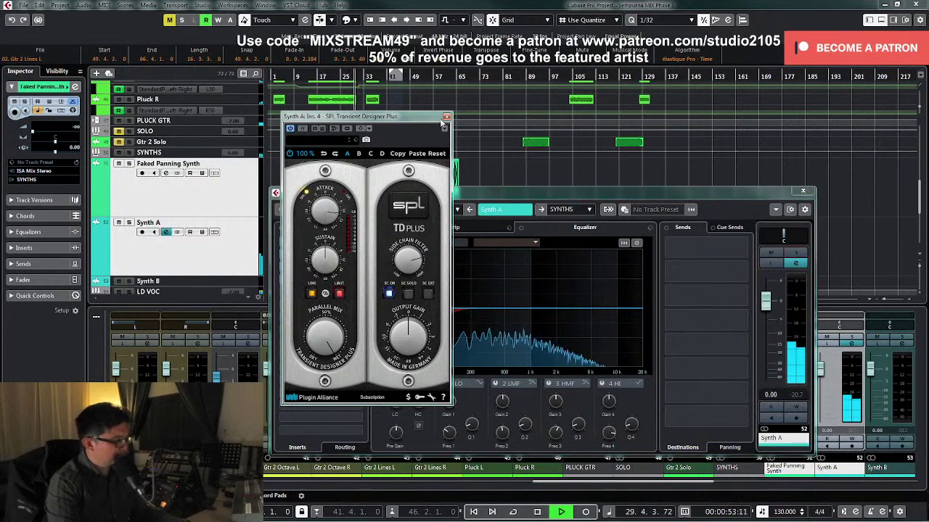
click(447, 117)
key(space)
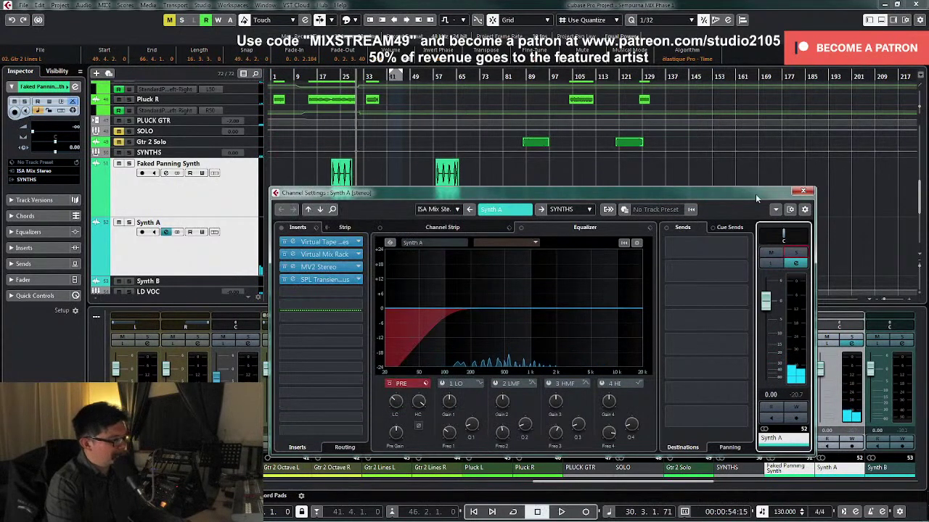
click(802, 192)
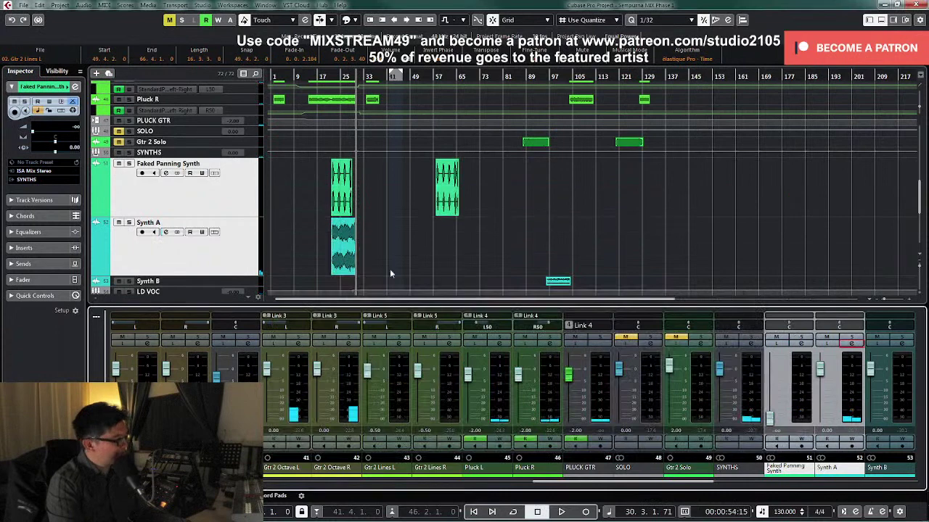
Step: Trim the start of the Synth A clip to bar 22 and play through the passage
click(325, 77)
key(h)
key(h)
key(h)
key(h)
key(h)
key(h)
key(space)
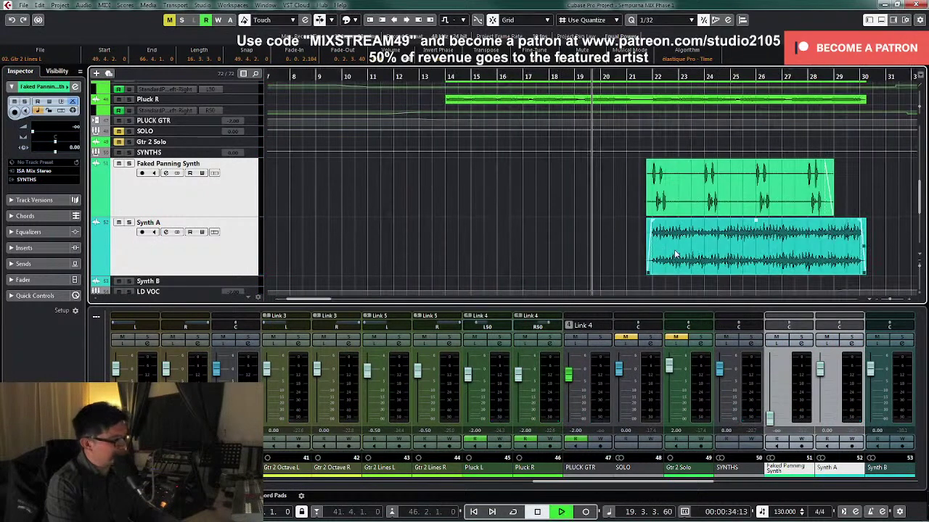
key(h)
key(h)
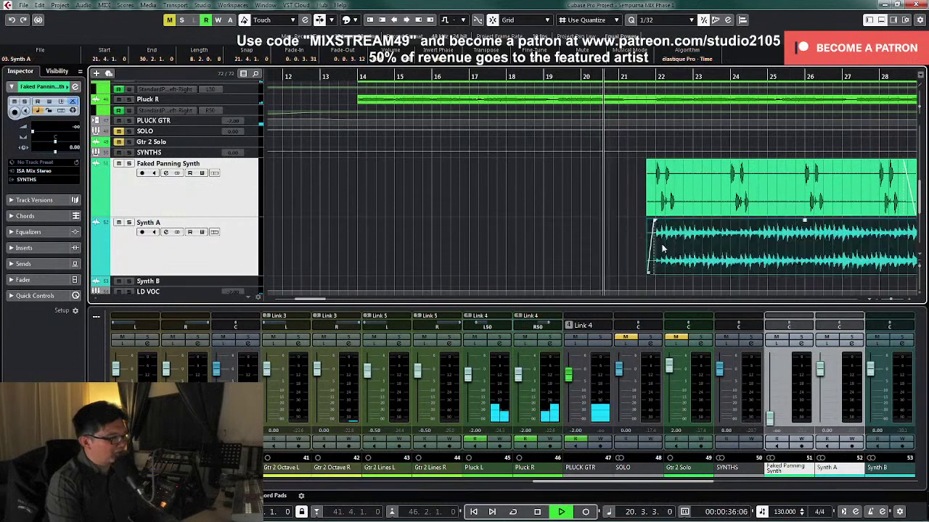
key(h)
key(h)
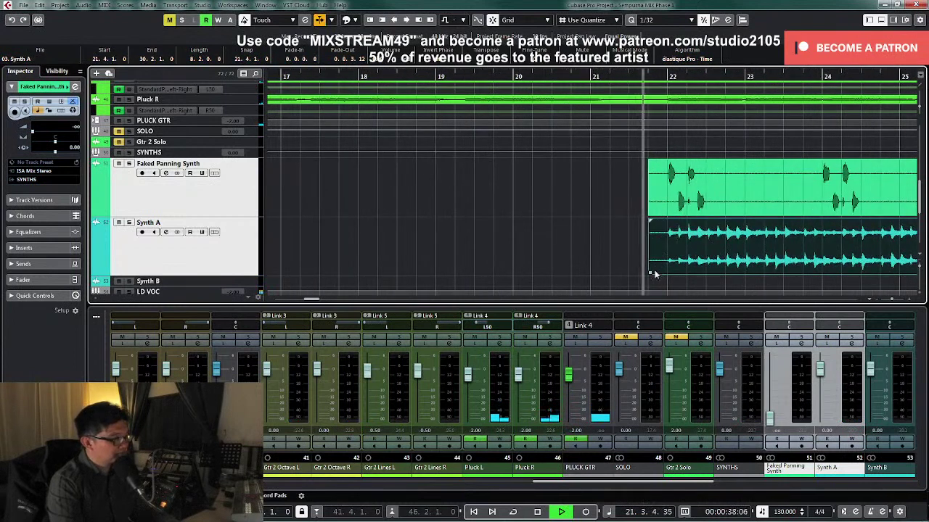
drag(653, 274, 668, 272)
click(656, 243)
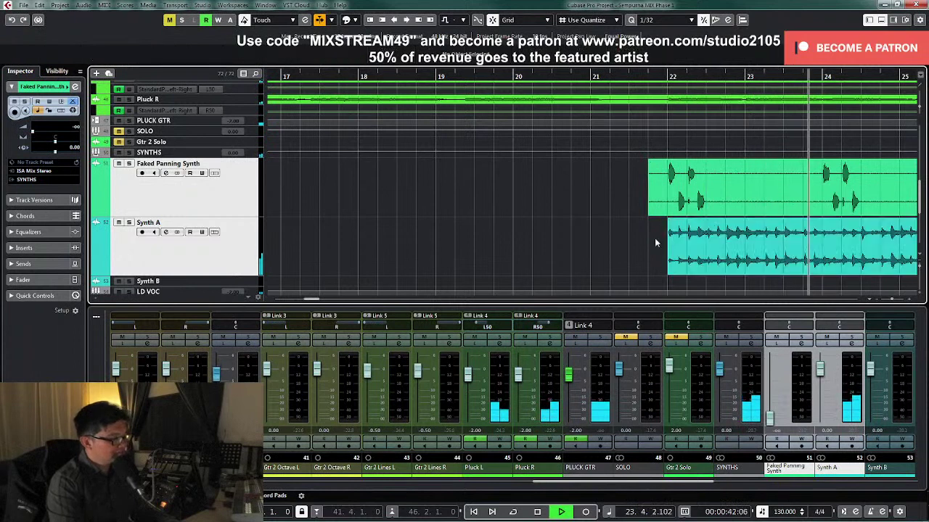
key(g)
key(g)
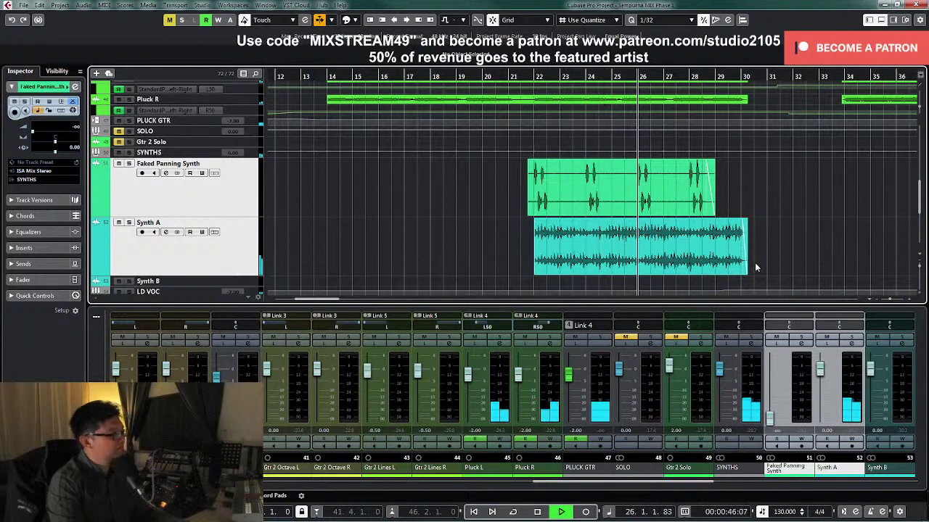
key(space)
Step: Solo Faked Panning Synth and reset its fader to 0.00 dB while playing from bar 21
click(514, 75)
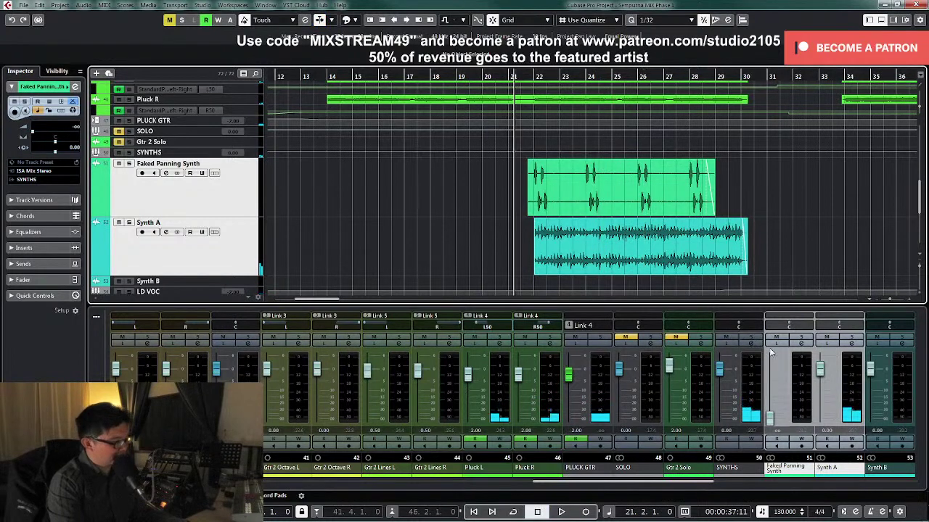
click(800, 339)
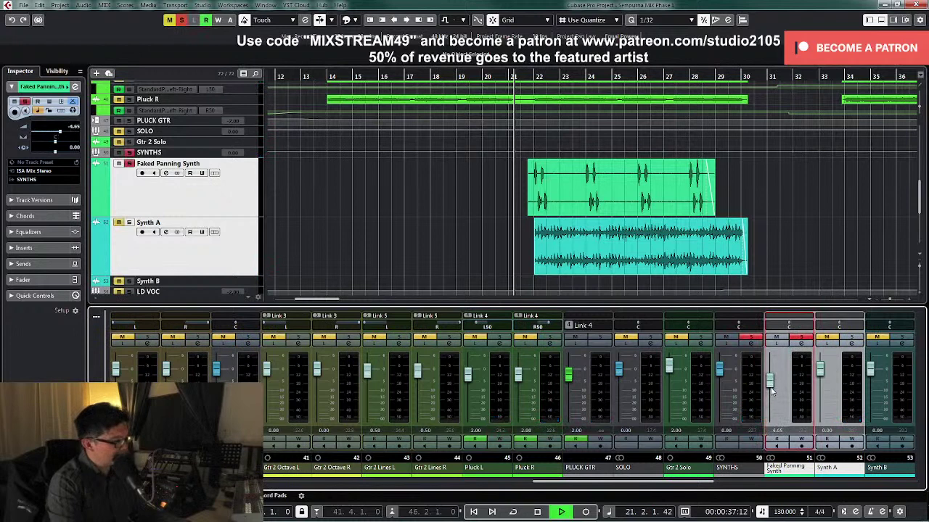
drag(773, 392, 774, 381)
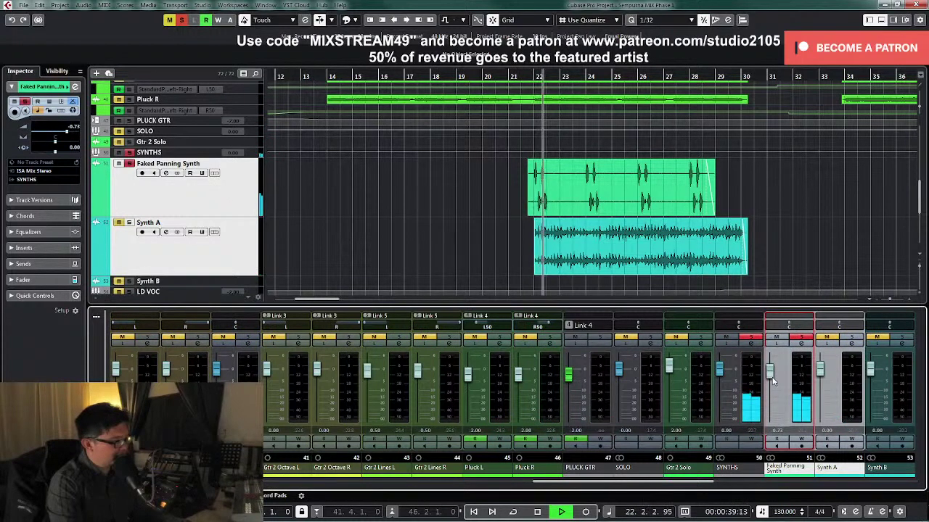
ctrl+click(772, 374)
Step: Add a low cut at about 87 Hz to Faked Panning Synth, unsolo it, and close its channel settings
click(801, 343)
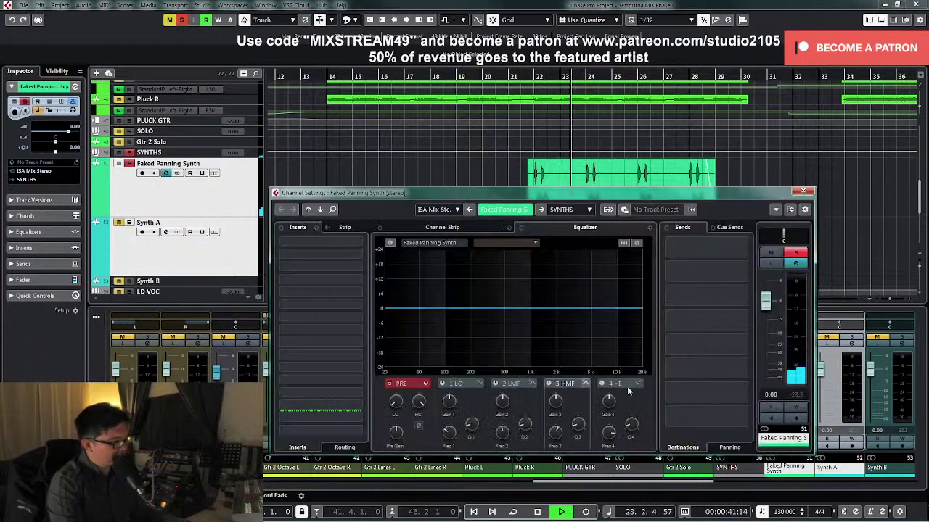
click(404, 385)
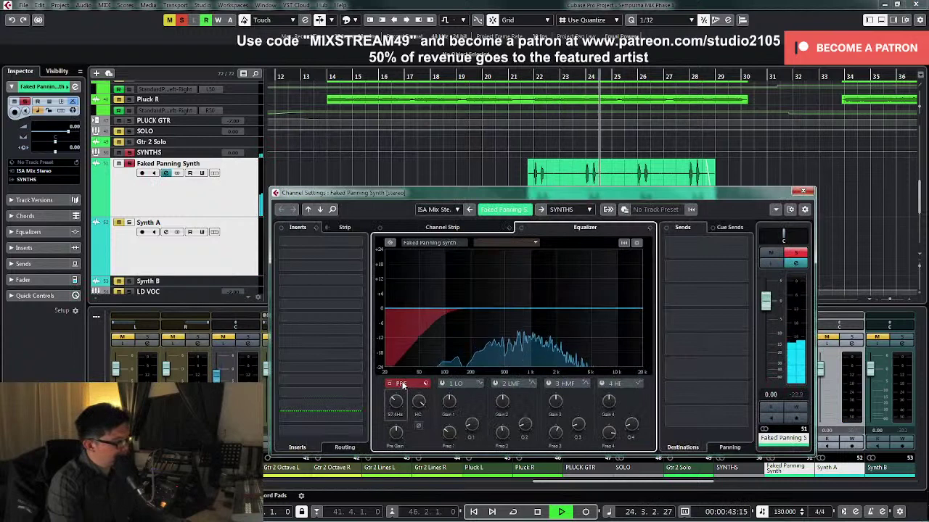
key(space)
click(795, 252)
click(803, 192)
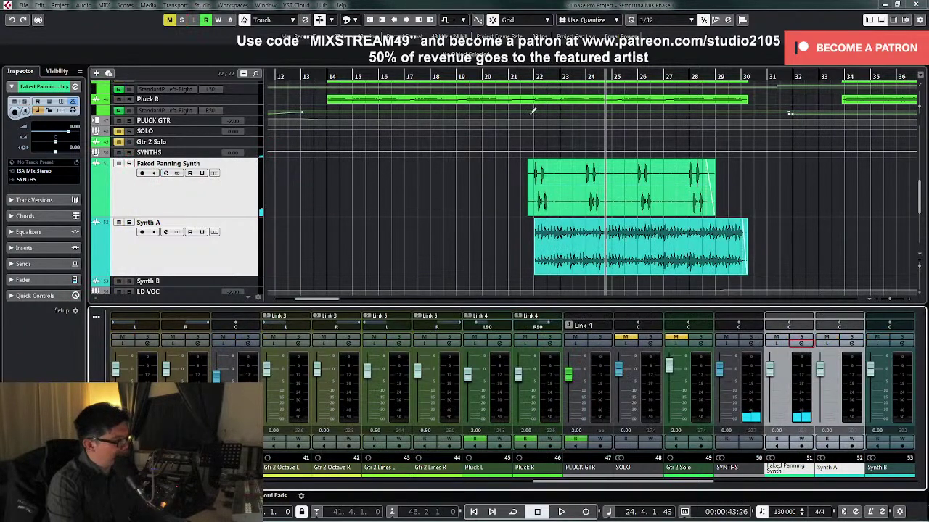
Step: Audition Faked Panning Synth at different levels from just before bar 22 and set its fader to -4.00 dB
click(522, 76)
key(space)
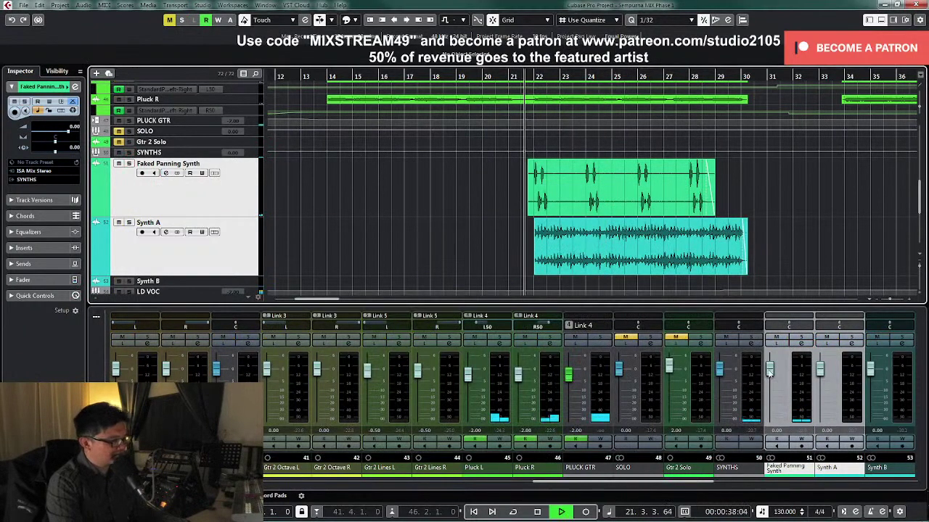
click(537, 185)
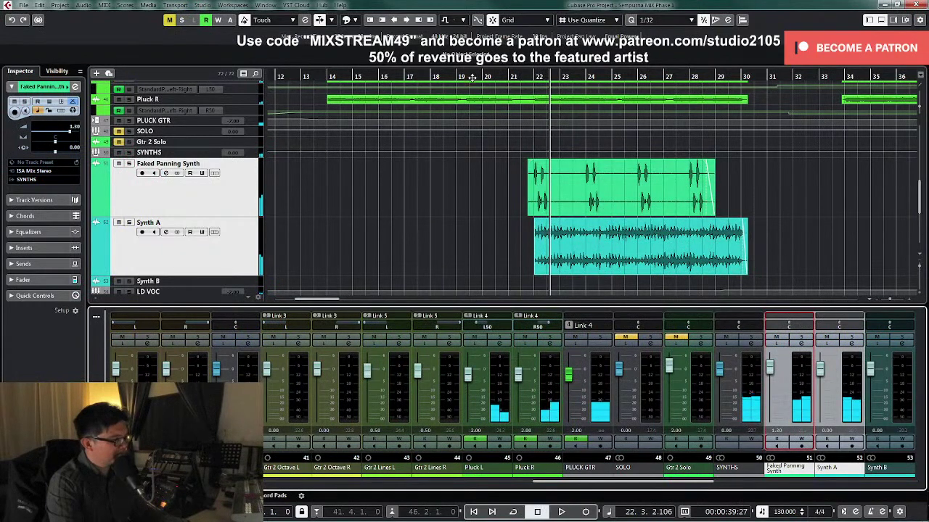
click(749, 277)
key(space)
drag(766, 384, 771, 386)
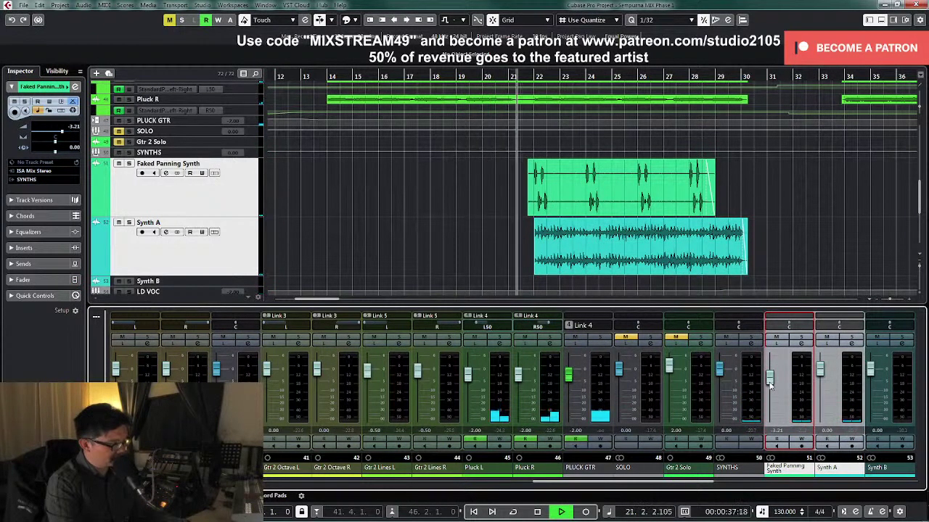
drag(769, 384, 770, 385)
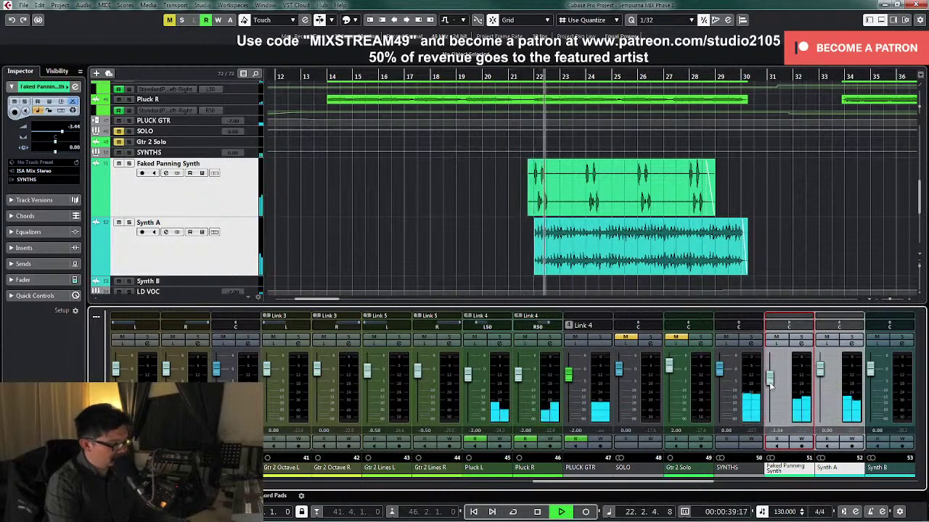
drag(771, 387, 772, 388)
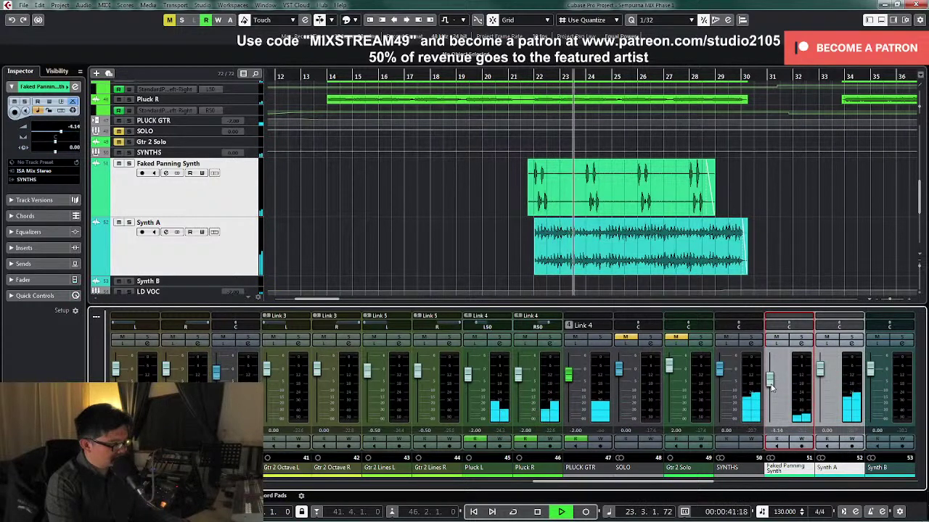
click(775, 430)
text(-4)
key(Return)
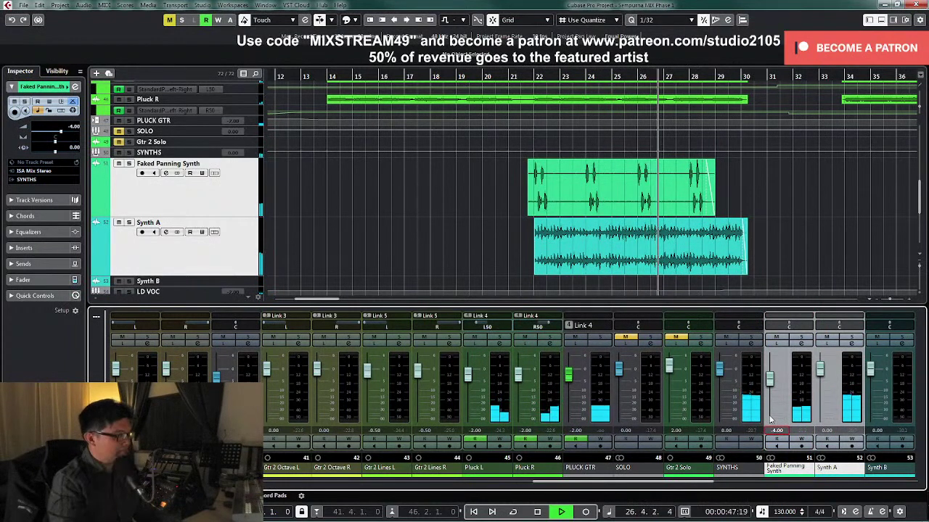
Step: Shrink the enlarged synth tracks back to normal height and stop playback
key(g)
key(g)
key(g)
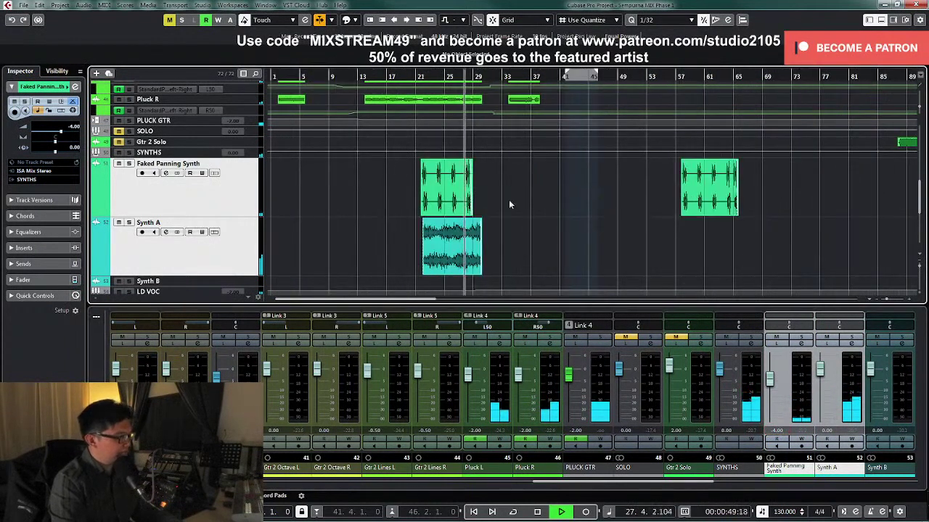
click(247, 200)
key(z)
key(z)
key(space)
key(g)
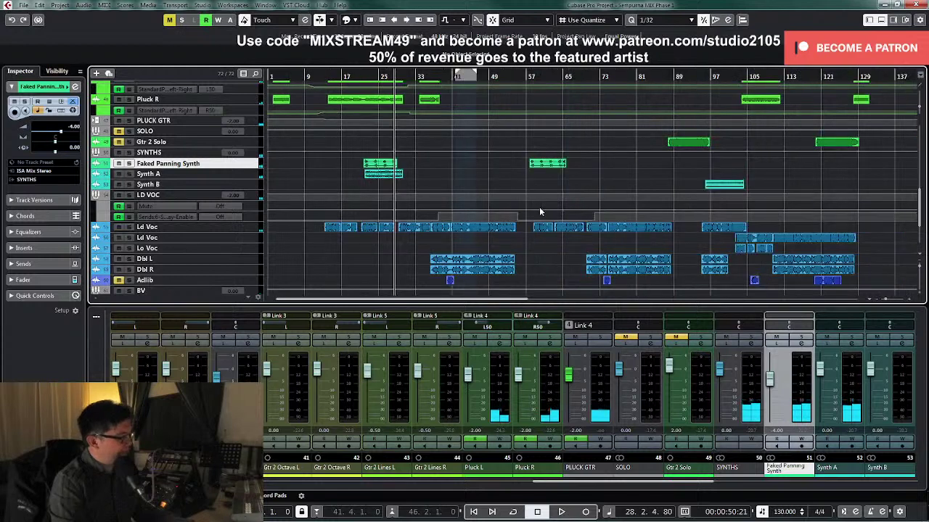
Step: Unmute Voc FX, play from about bar 52, and select the Voc FX track
scroll(539, 207, down, 3)
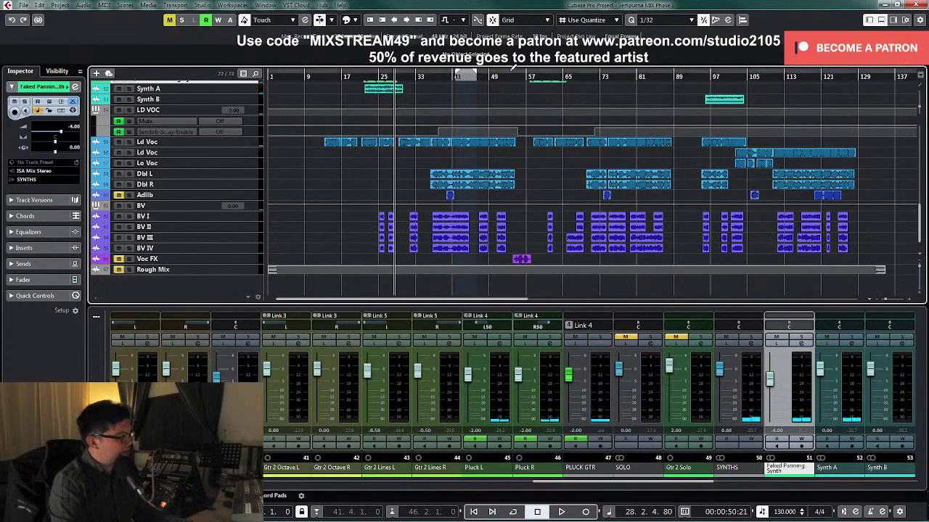
click(509, 73)
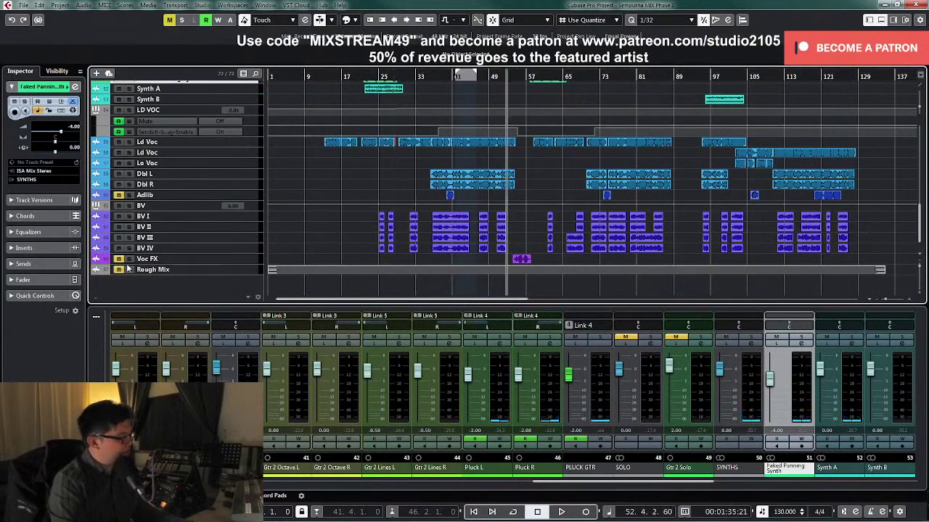
drag(686, 483, 905, 488)
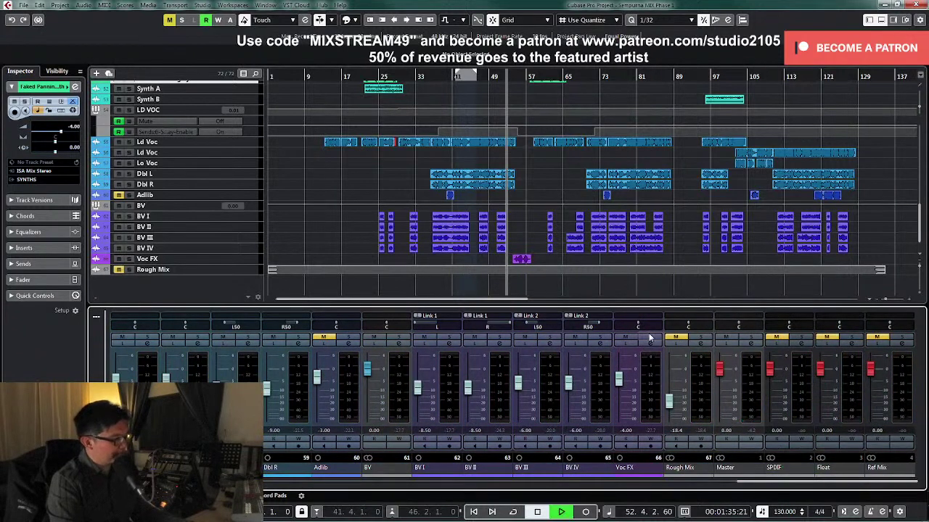
click(246, 248)
click(253, 259)
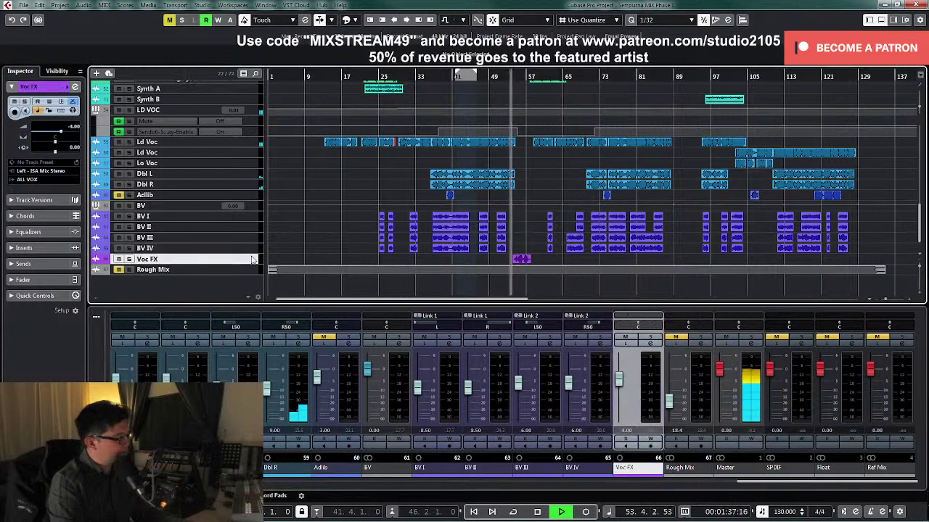
Step: Enlarge the Voc FX track, solo it, and listen to its clip before stopping playback
key(z)
click(648, 339)
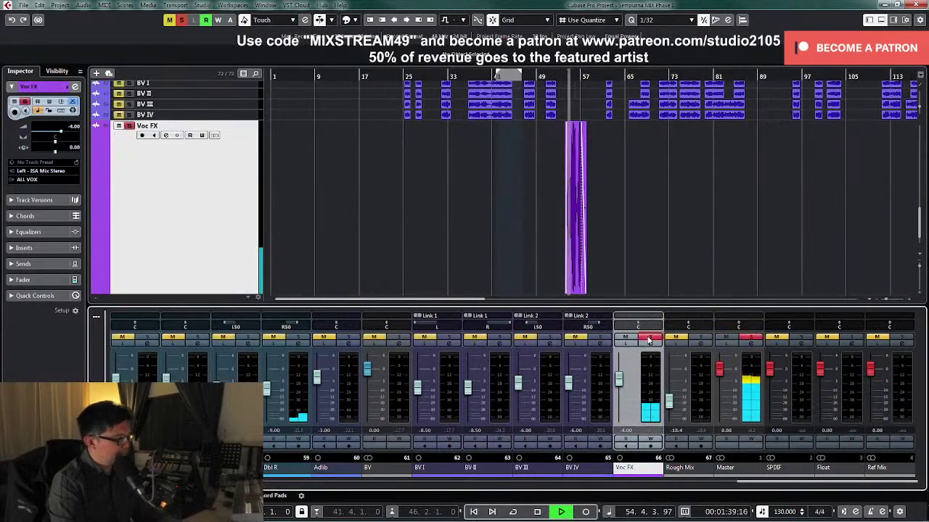
key(h)
key(h)
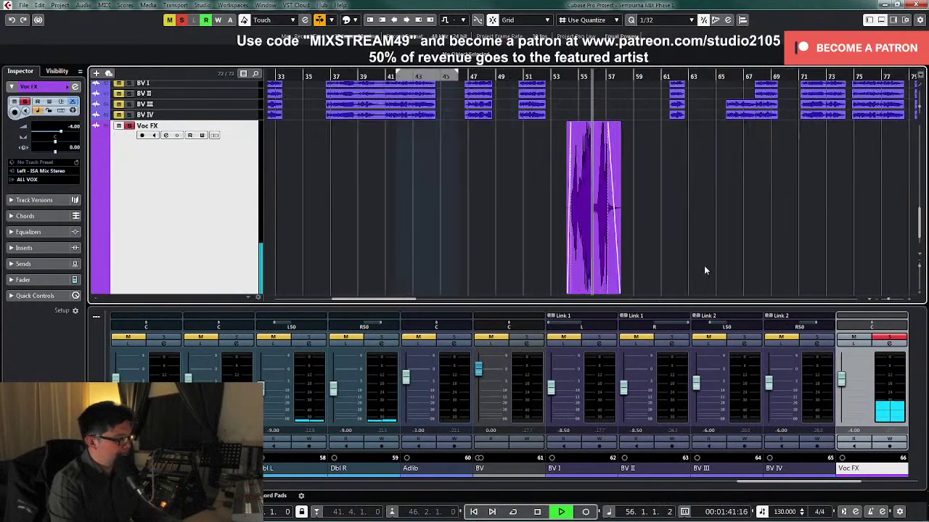
key(space)
key(g)
key(g)
Step: Load the insert chain preset MIX VCC-VTM4KG Voc PARA on the Voc FX channel
click(887, 344)
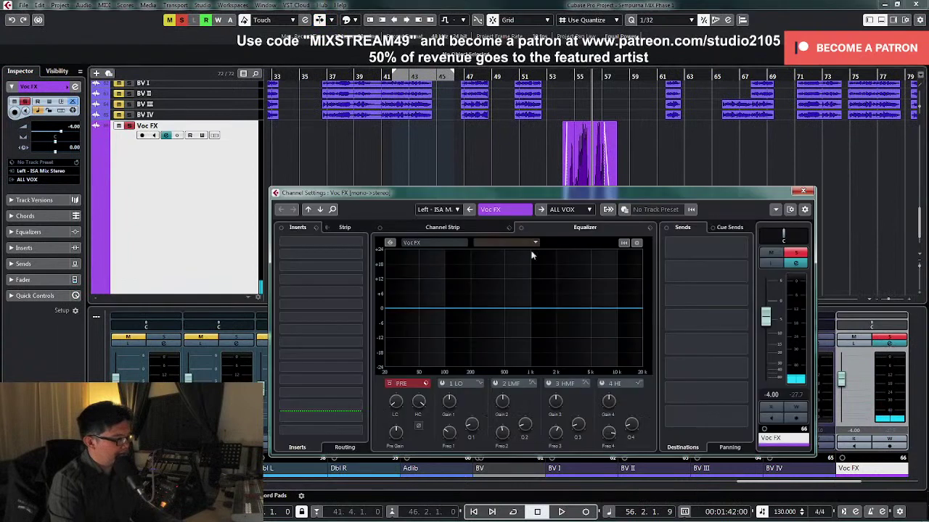
click(304, 231)
click(341, 240)
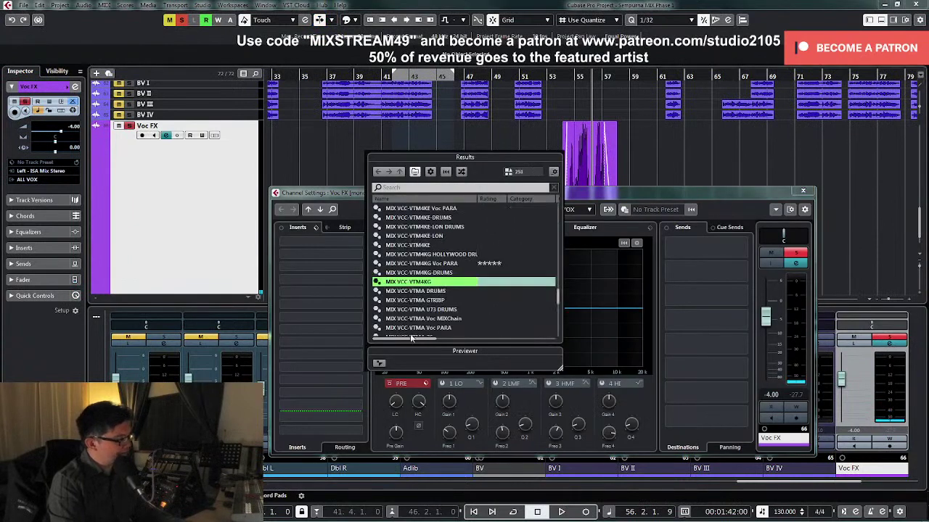
click(438, 265)
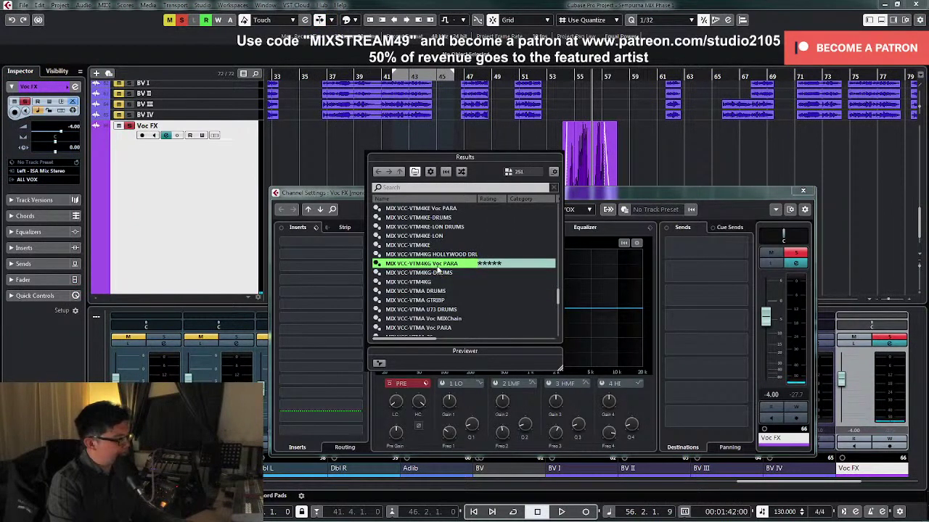
Step: Add a low cut at about 235 Hz to Voc FX and loop playback over its clip at bar 54
click(397, 405)
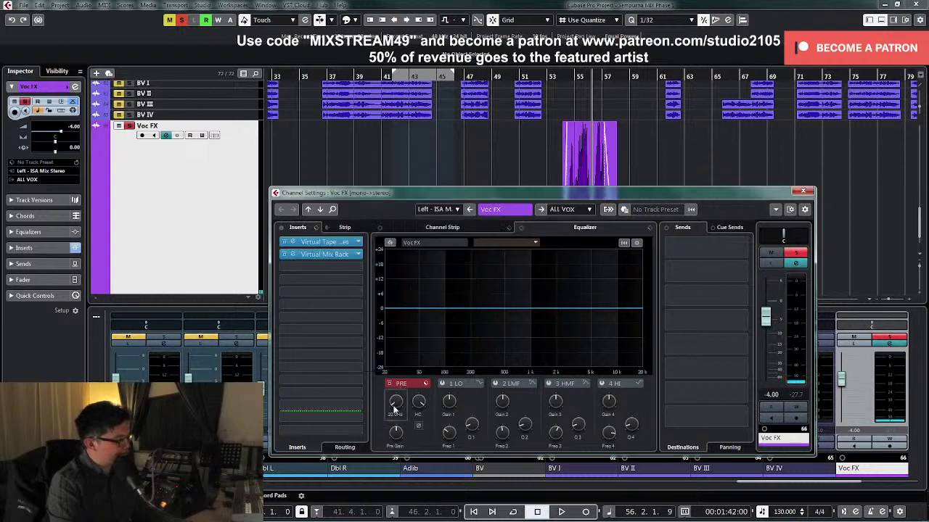
drag(401, 387, 403, 378)
drag(525, 162, 606, 174)
key(shift+g)
key(space)
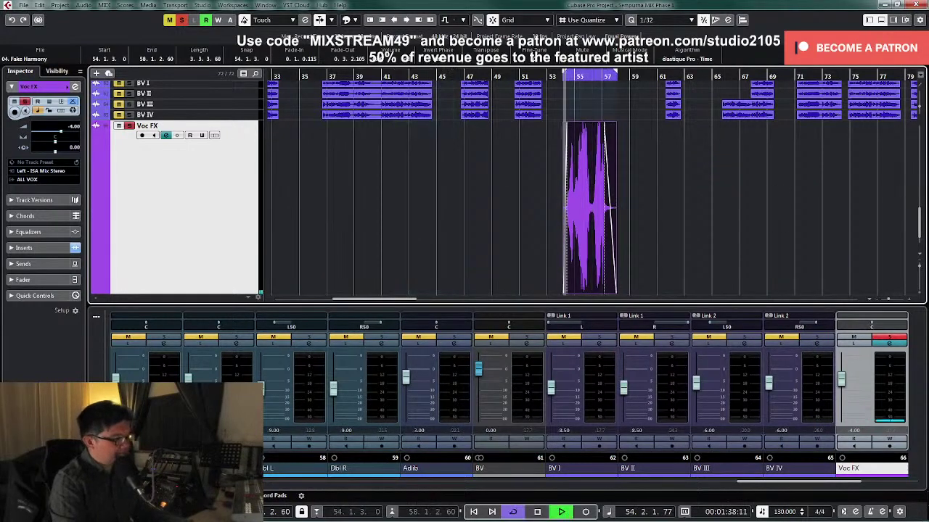
Step: Add a high cut at about 11 kHz to Voc FX during loop playback and close its channel settings
click(883, 349)
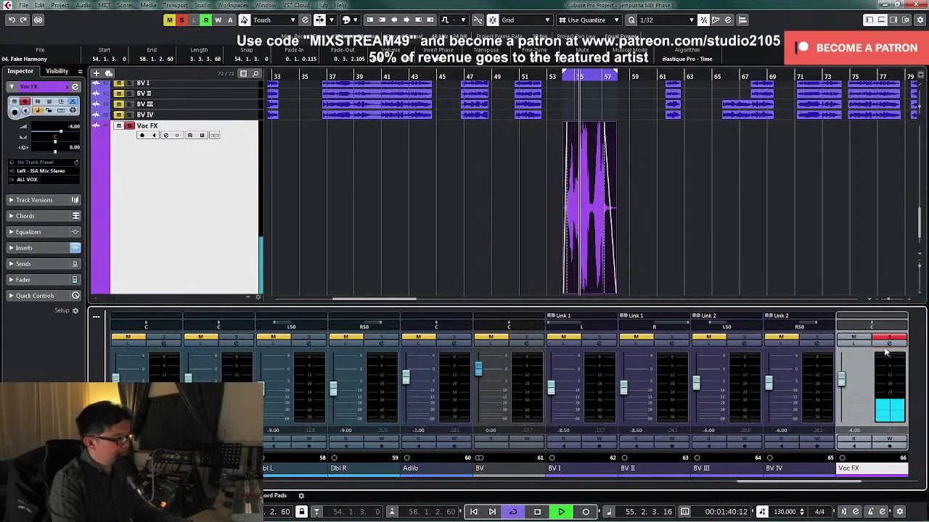
click(885, 347)
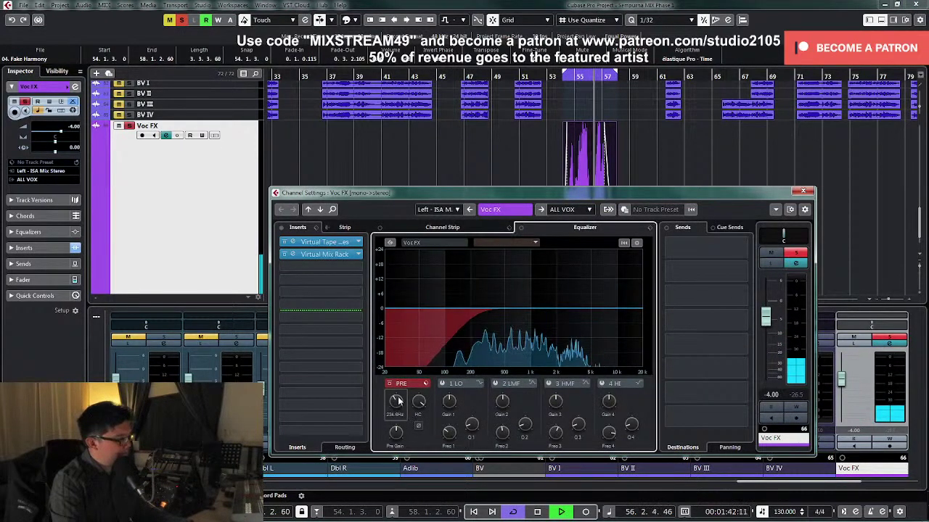
drag(419, 401, 418, 420)
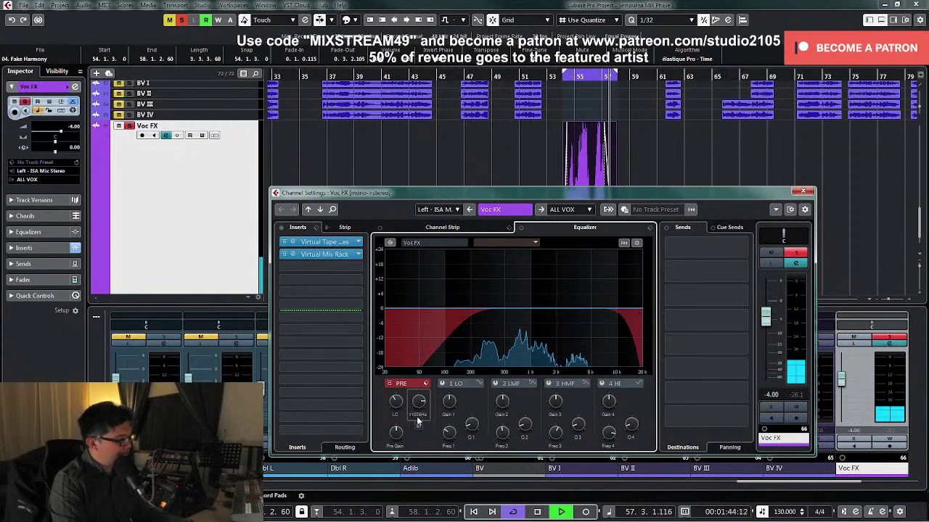
click(802, 191)
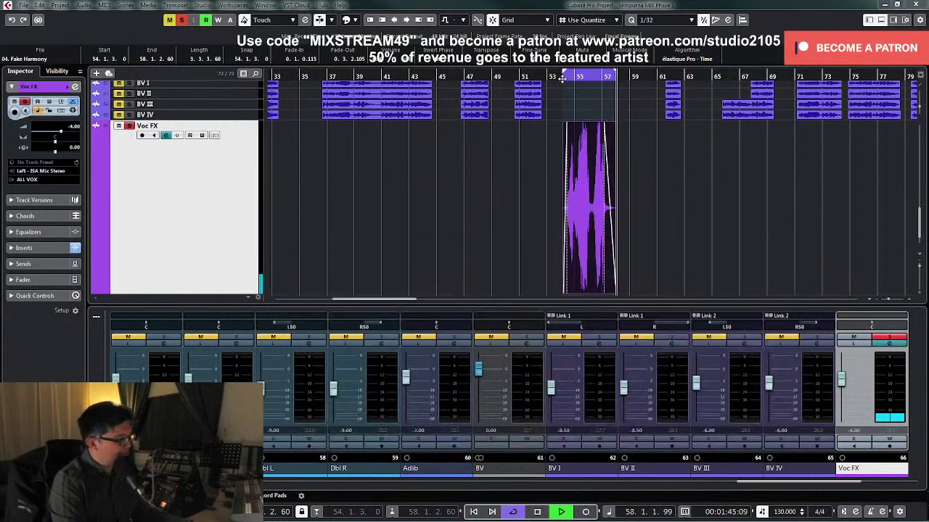
Step: Unsolo Voc FX, reset its fader, and lower it to about -1.07 dB against the mix before stopping playback
click(887, 340)
ctrl+click(841, 373)
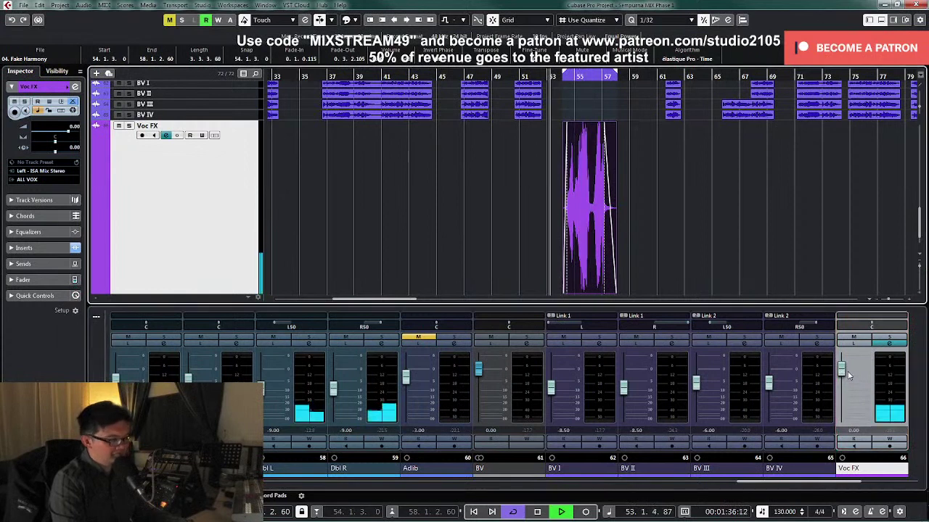
drag(843, 370, 844, 374)
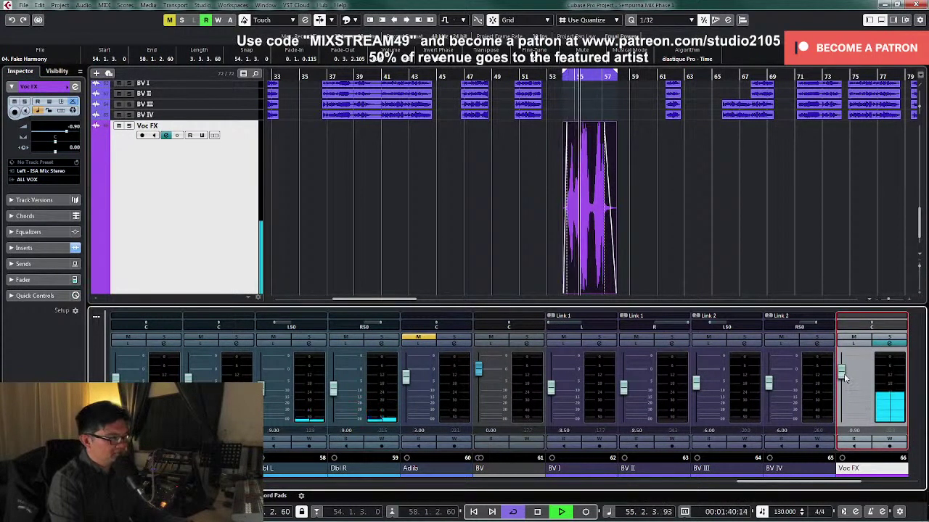
drag(844, 374, 844, 375)
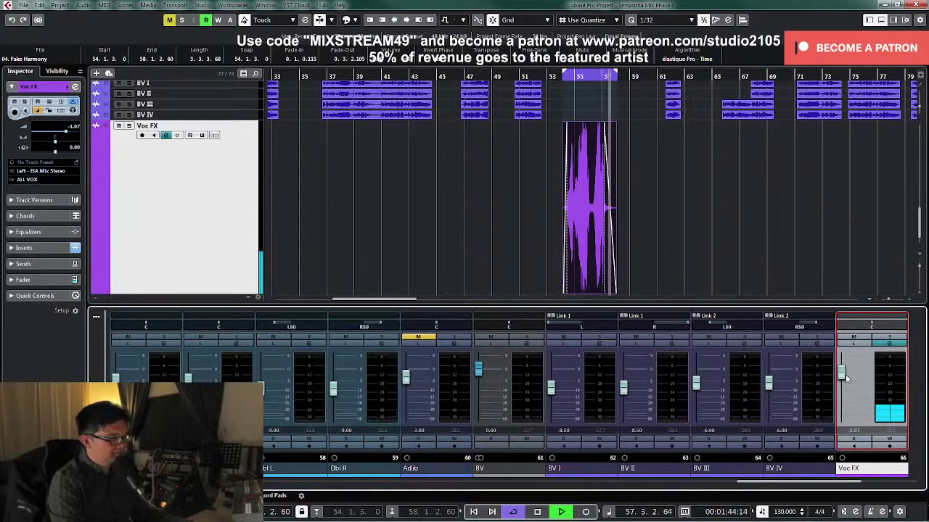
key(space)
Step: Insert the Waves MV2 Mono dynamics plug-in in the third insert slot of Voc FX
click(891, 344)
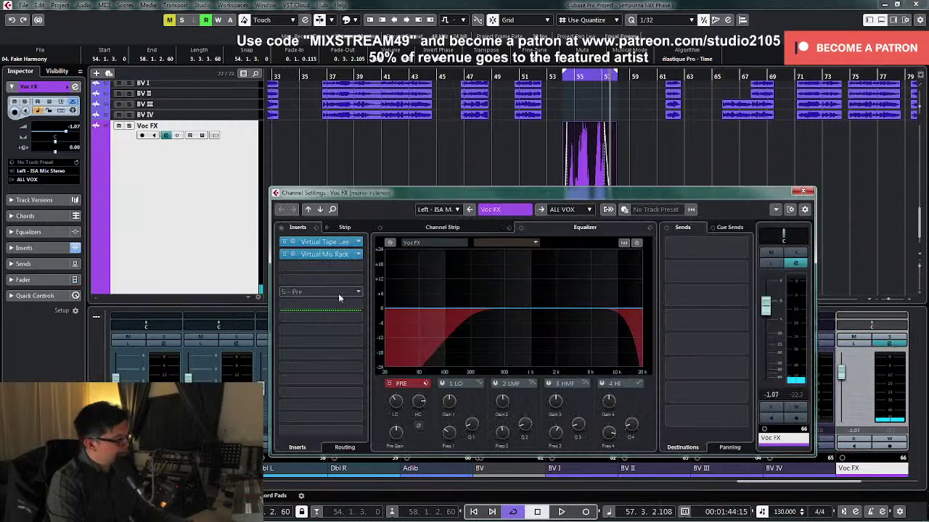
click(360, 267)
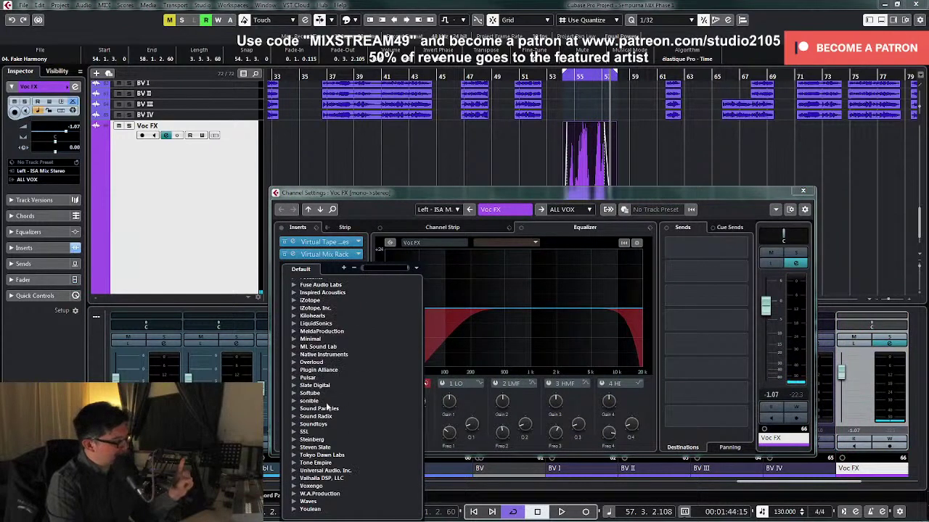
click(293, 501)
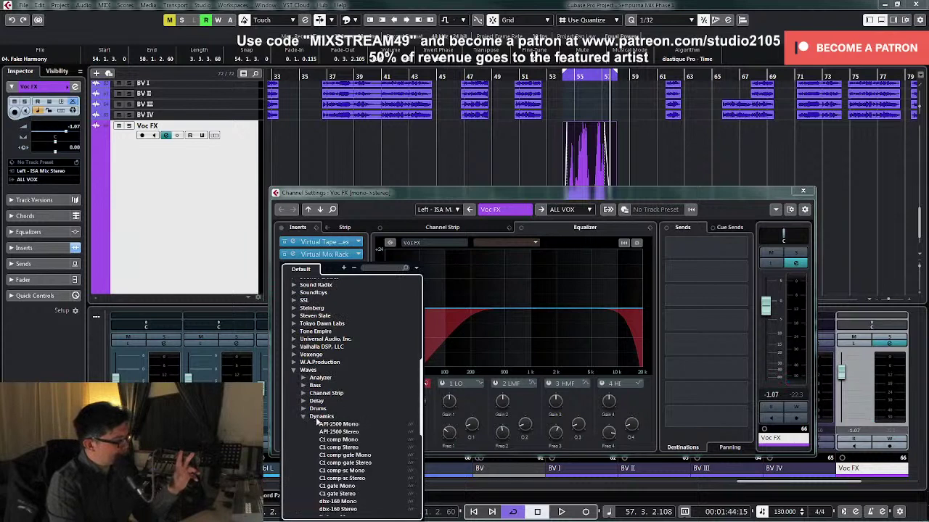
click(303, 417)
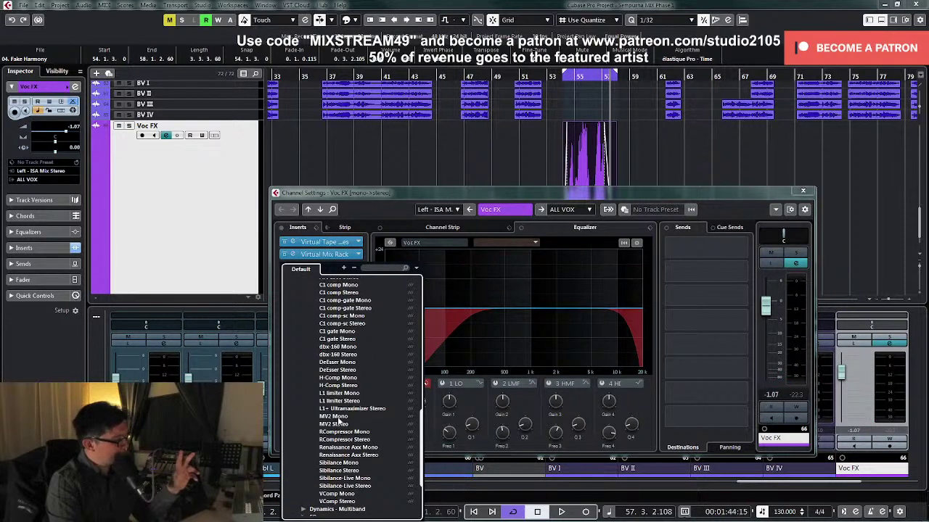
click(333, 417)
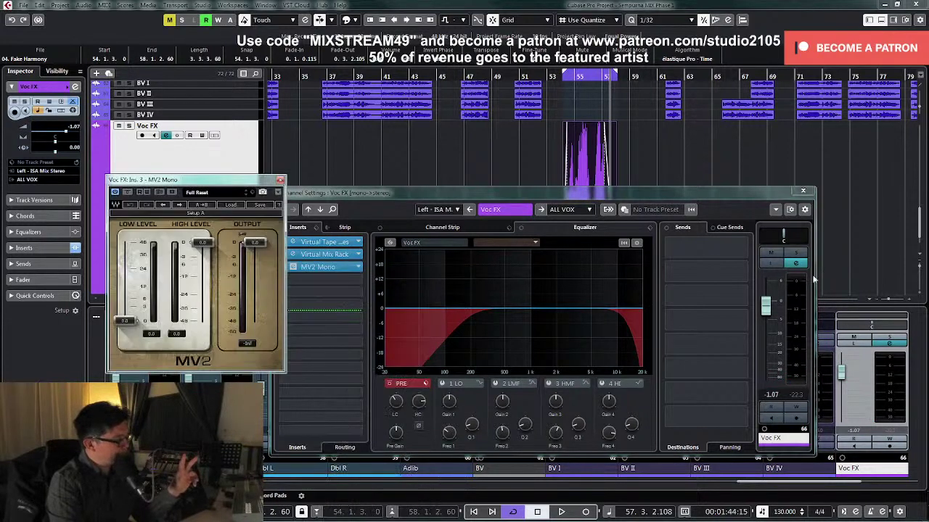
Step: Solo Voc FX, start playback, and raise the MV2 low level to about 7.2
click(796, 252)
key(space)
drag(126, 320, 129, 295)
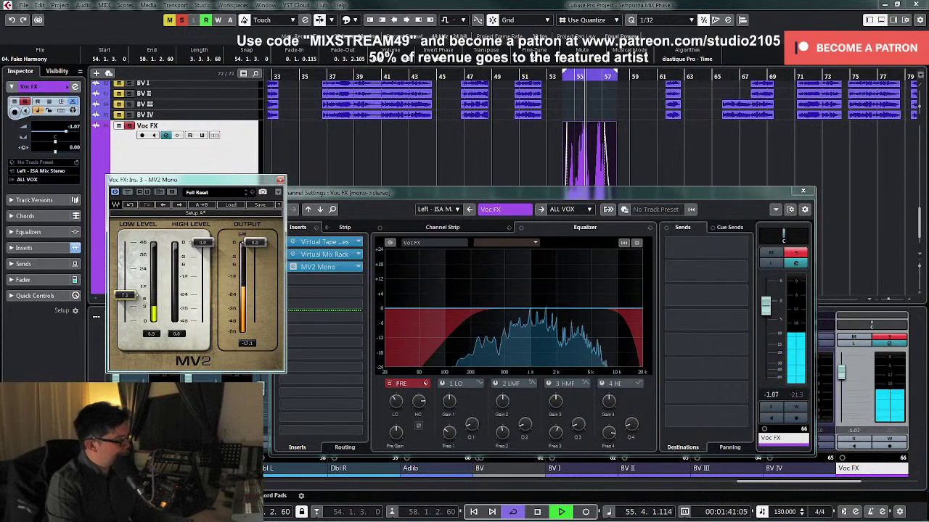
Step: Unsolo Voc FX, lower its fader to about -3.09 dB in the mix, and close its channel settings
click(796, 254)
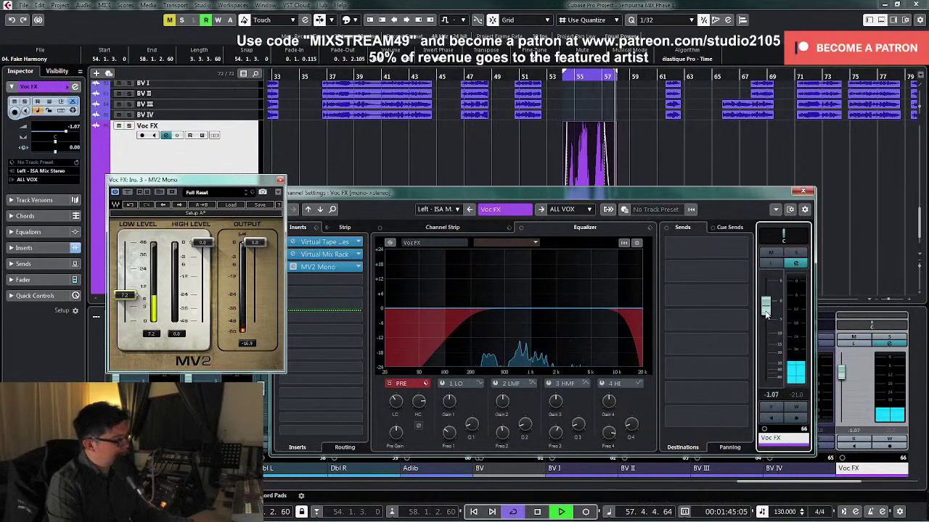
drag(767, 310, 770, 380)
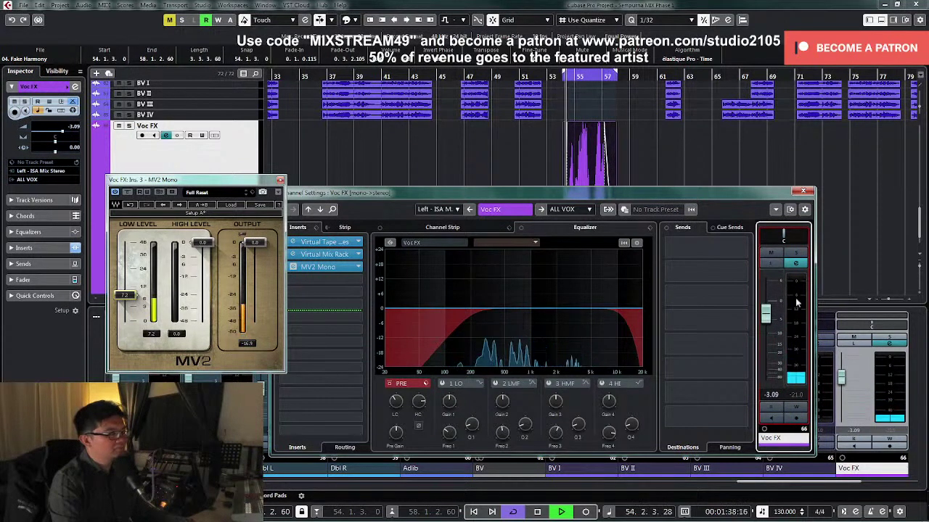
click(802, 192)
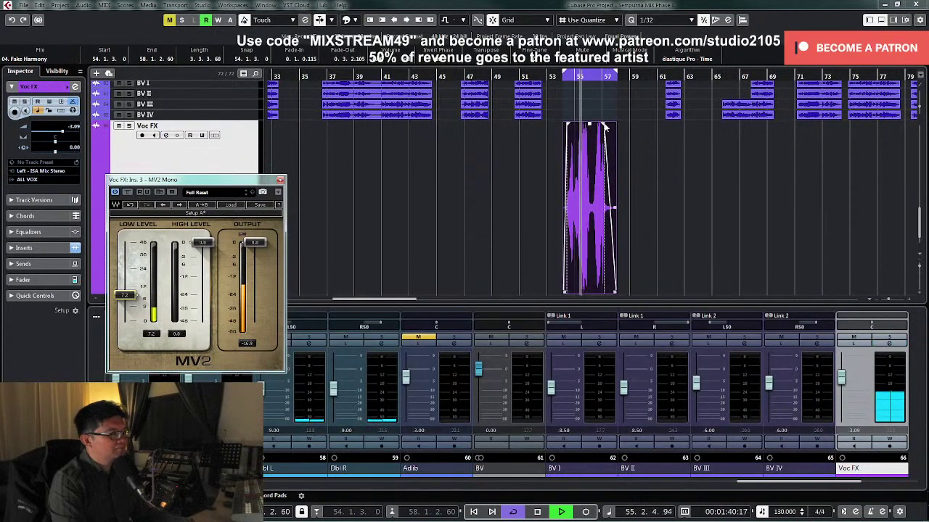
Step: Remove the Voc FX clip's existing fade-out and trim its end slightly before bar 58
drag(603, 124, 657, 128)
key(h)
key(h)
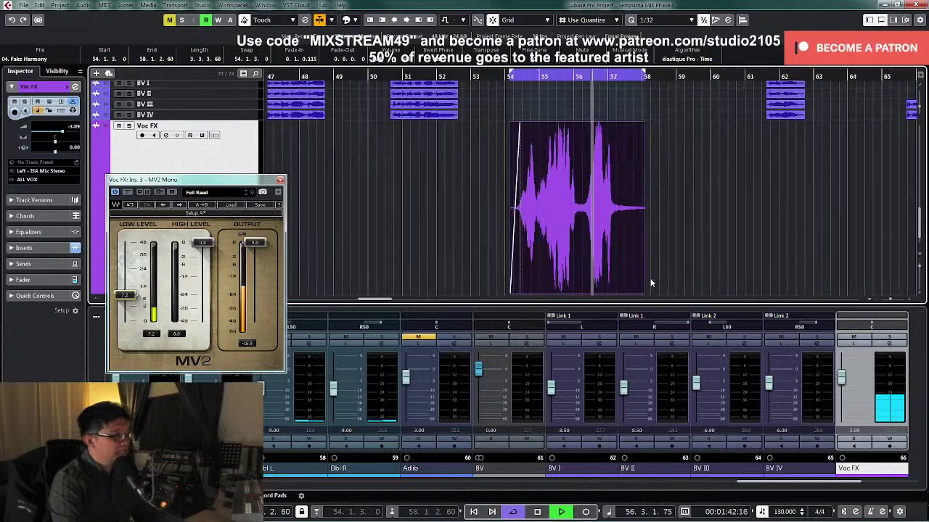
key(h)
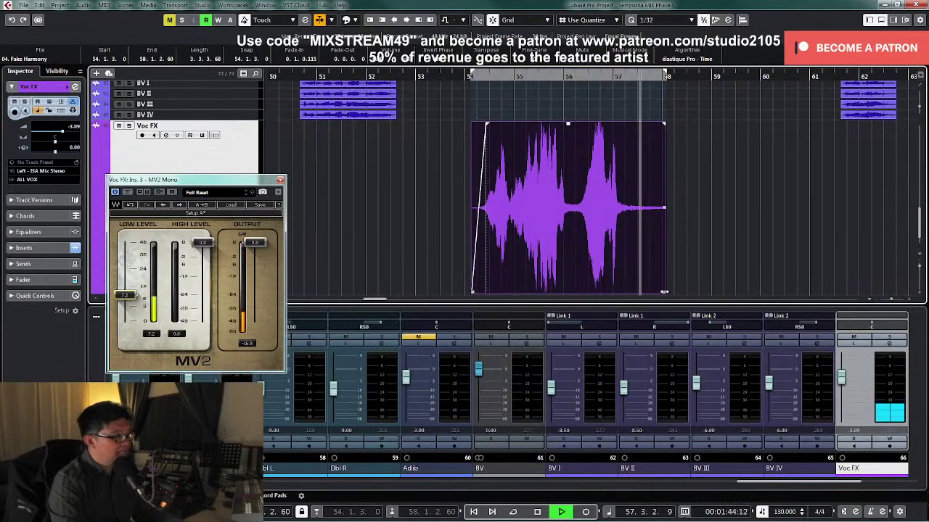
drag(664, 291, 660, 293)
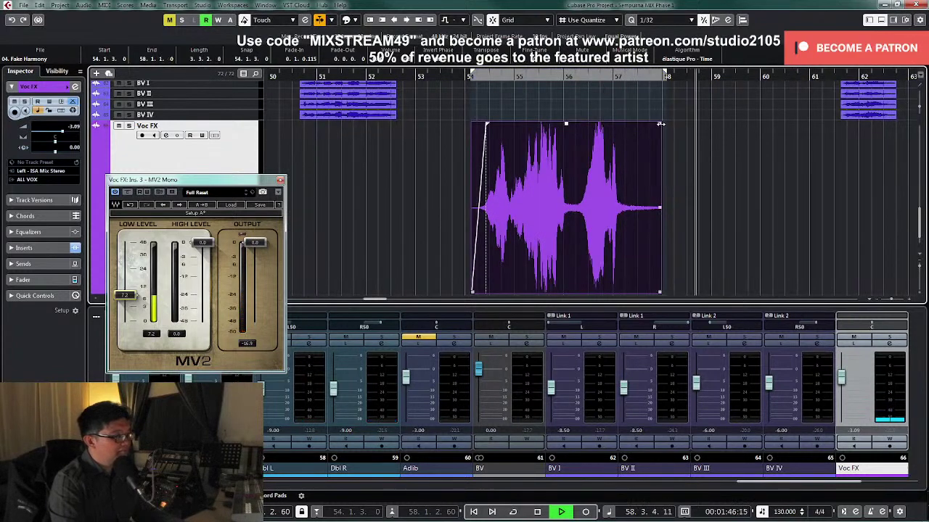
Step: Add a fade-out to the Voc FX clip from about bar 57 to its end, and stop playback
drag(660, 123, 622, 125)
key(g)
key(g)
key(g)
key(g)
key(space)
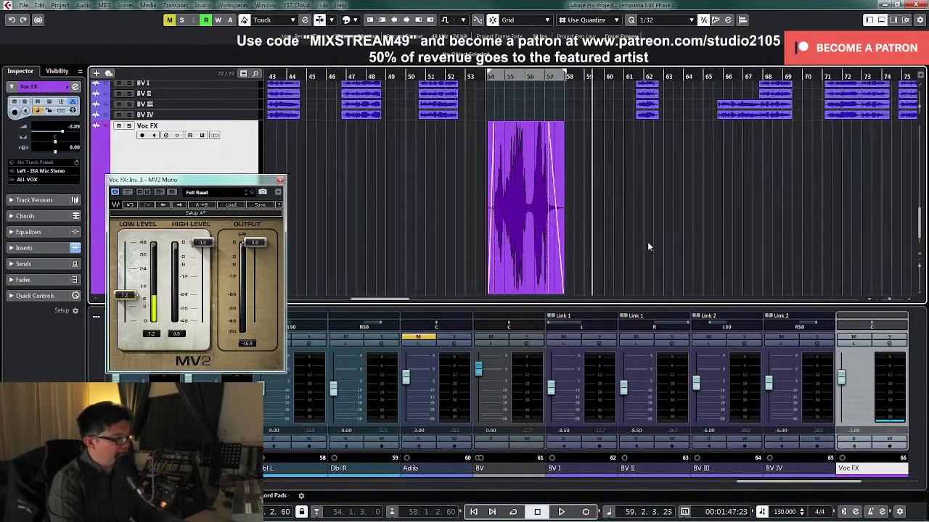
Step: Close the Voc FX MV2 plug-in window and return to the guitar tracks
scroll(647, 242, up, 6)
scroll(642, 245, down, 6)
scroll(567, 235, up, 7)
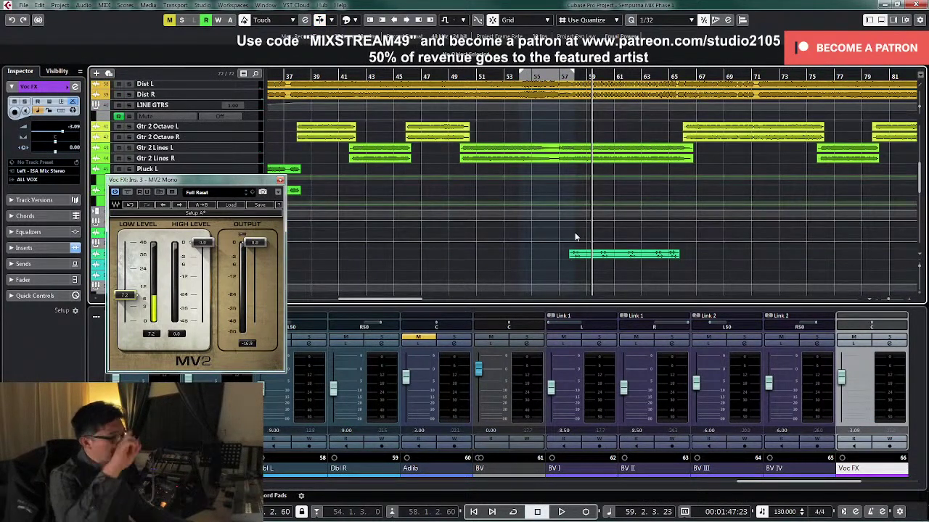
click(279, 180)
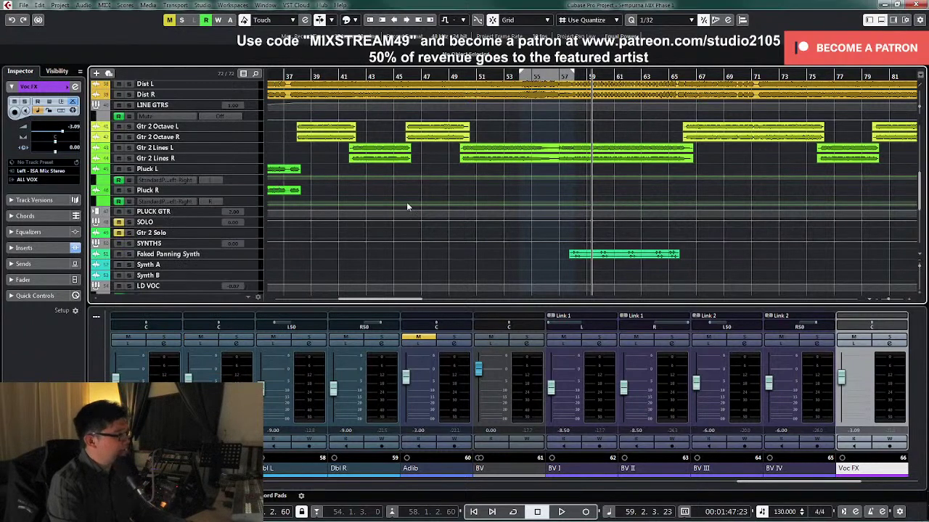
Step: Play from about bar 48 and examine the enlarged Gtr 2 Lines L and R clips across the song
click(440, 77)
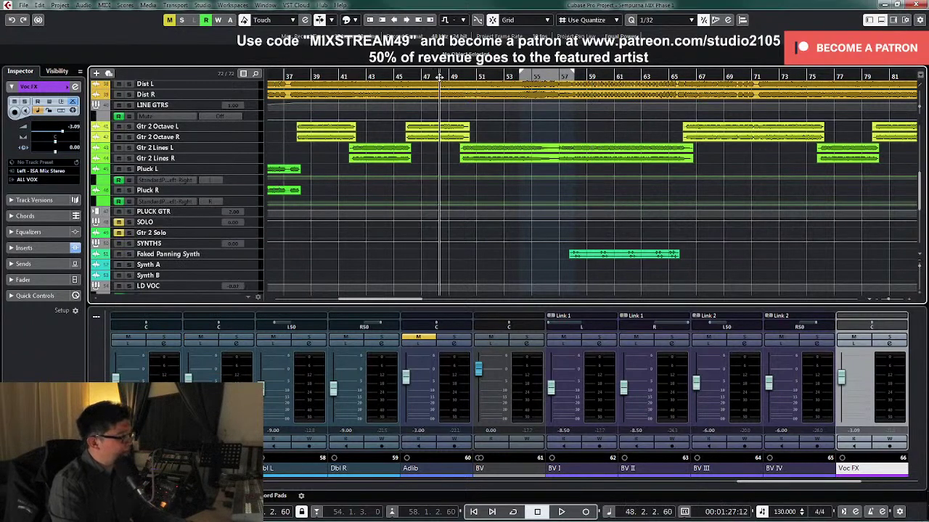
click(248, 148)
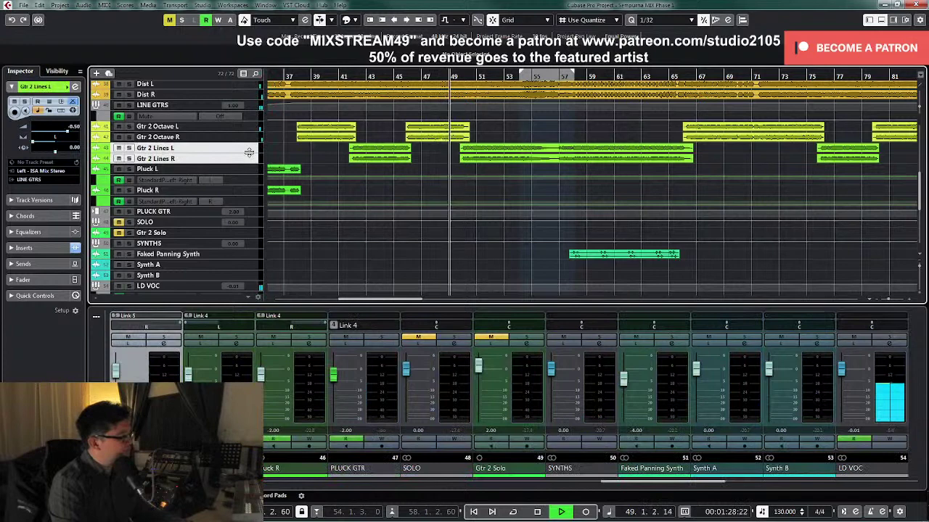
drag(249, 153, 249, 212)
key(h)
key(h)
key(g)
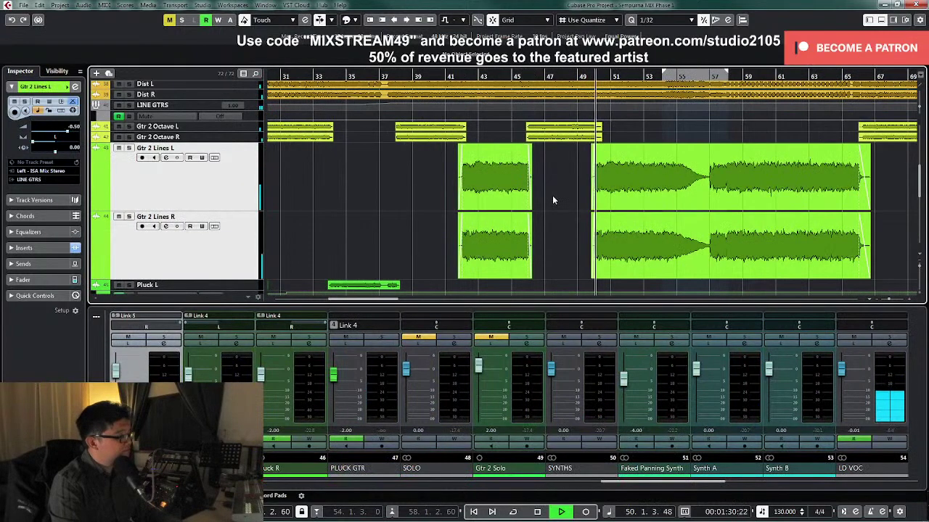
key(g)
key(g)
key(g)
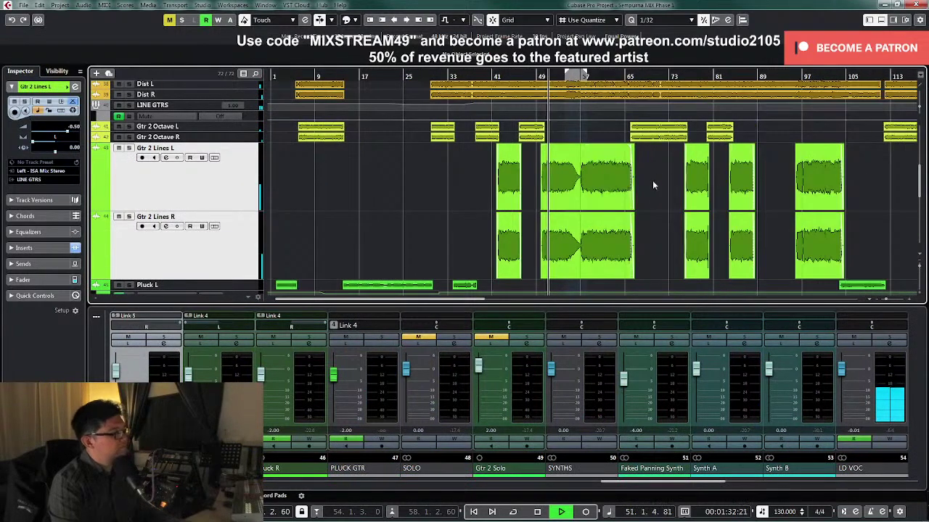
scroll(653, 182, down, 2)
scroll(655, 182, up, 2)
Step: Enlarge the LINE GTRS volume automation and draw a slightly lower volume point just before bar 57
click(254, 116)
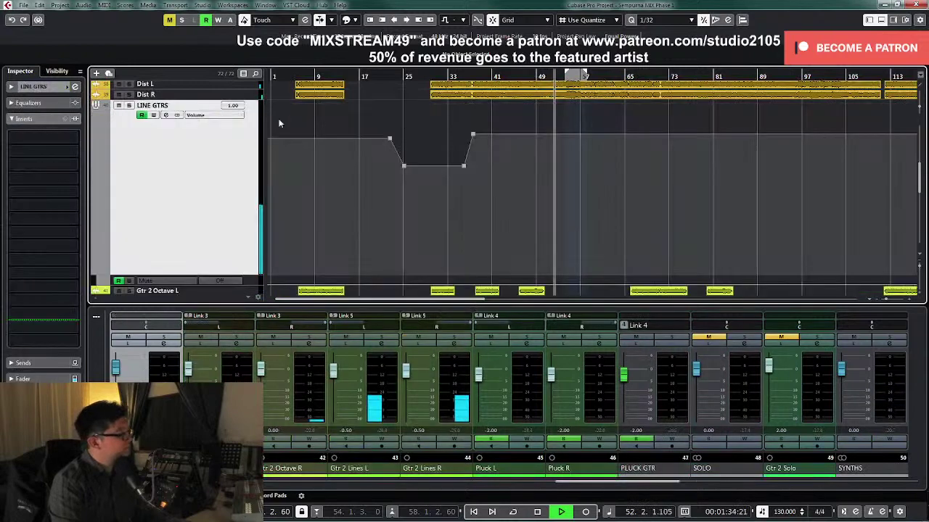
scroll(573, 166, down, 2)
key(h)
key(h)
key(h)
key(h)
key(h)
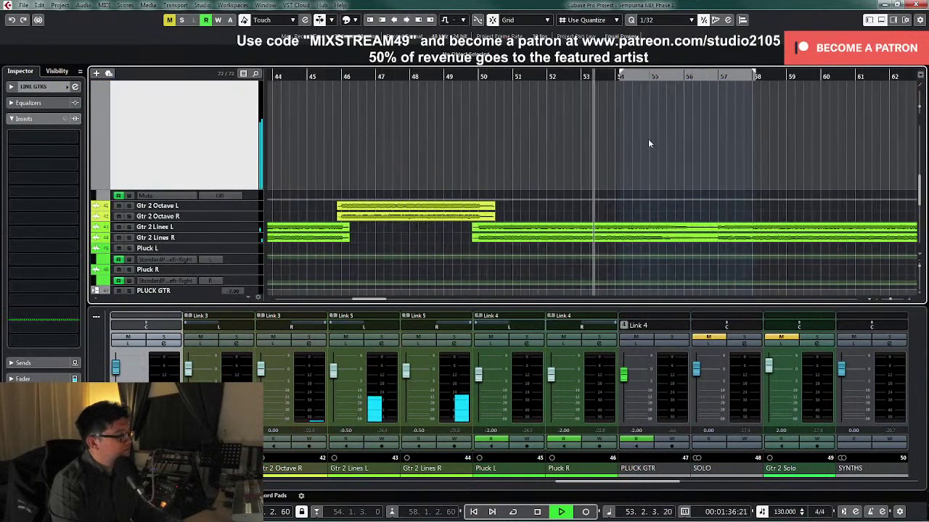
scroll(649, 143, up, 2)
right_click(648, 150)
click(704, 146)
scroll(708, 142, down, 2)
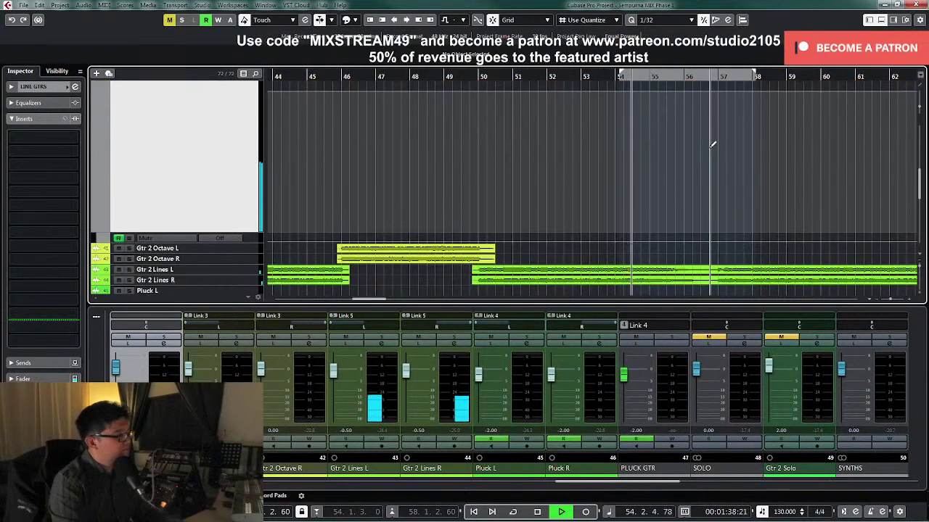
click(714, 97)
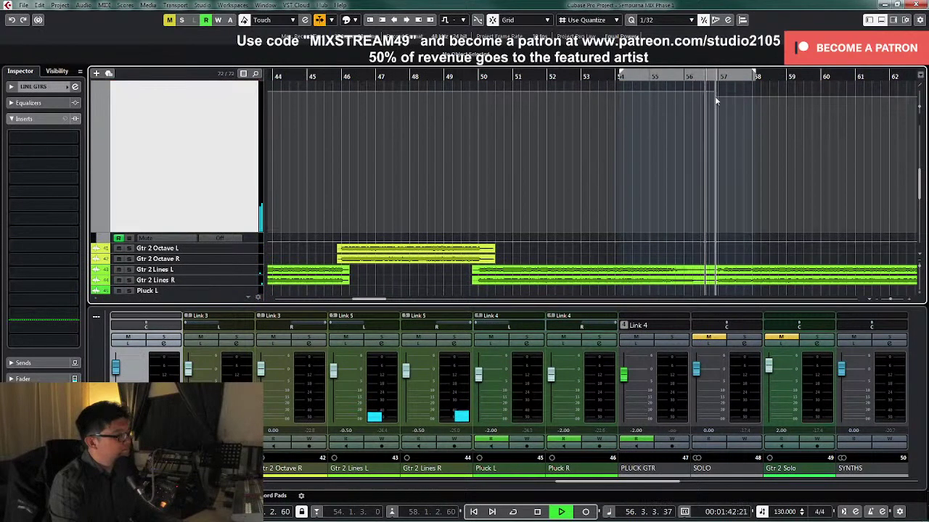
Step: Move the lower LINE GTRS volume point to bar 58 and set its value to -2.00 dB
key(h)
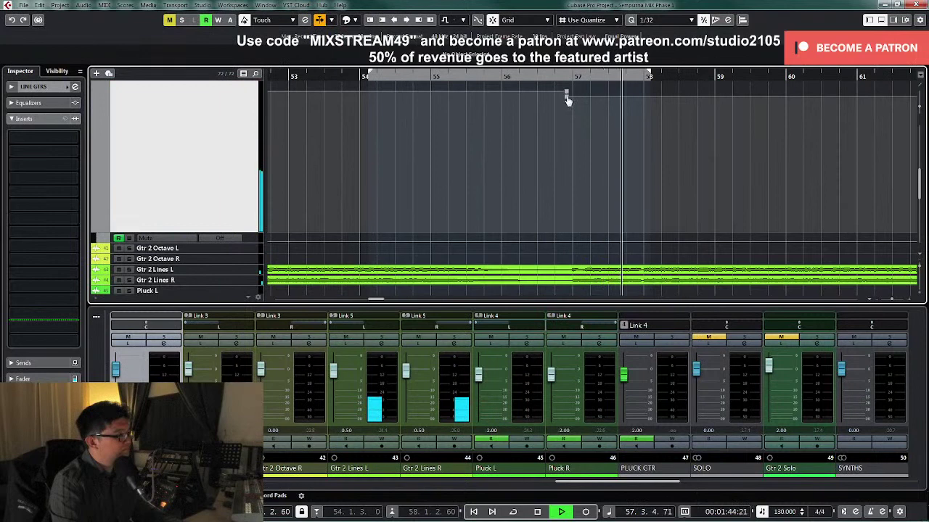
click(567, 94)
drag(570, 100, 643, 114)
key(space)
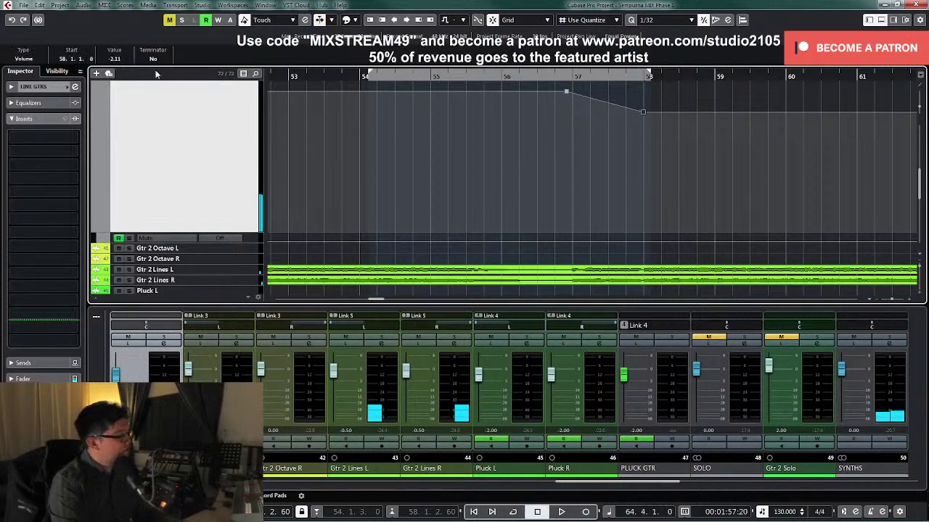
click(115, 60)
text(-2)
key(Return)
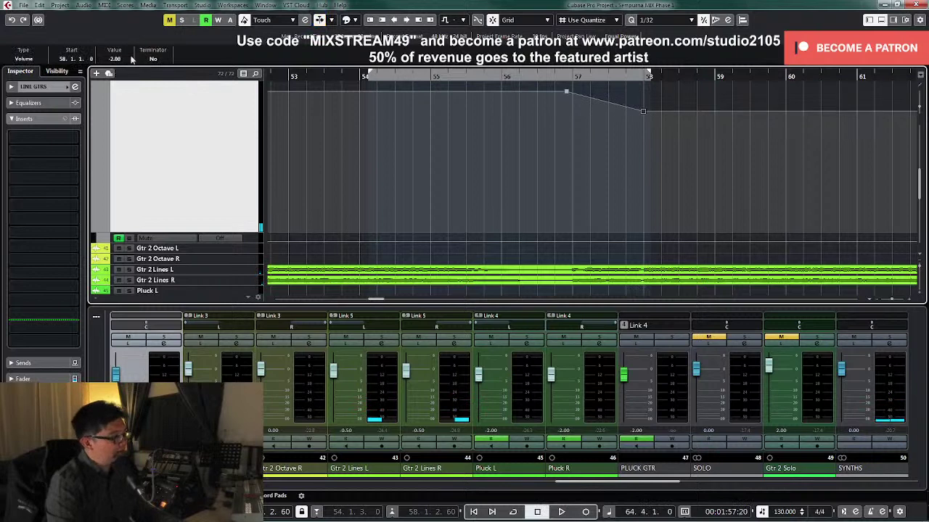
Step: Move the starting point of the LINE GTRS volume ramp to bar 54 with a value of 1.00 dB
key(g)
key(g)
scroll(507, 169, up, 2)
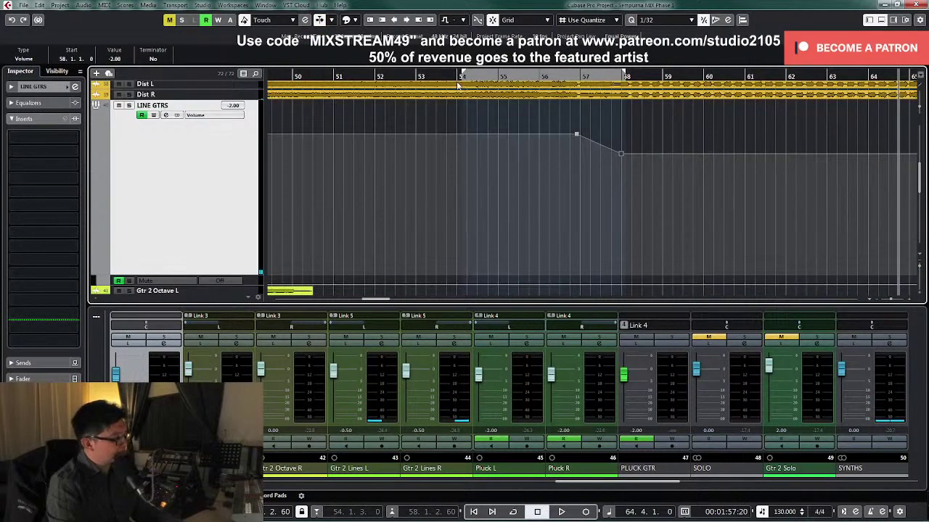
key(space)
scroll(544, 167, down, 3)
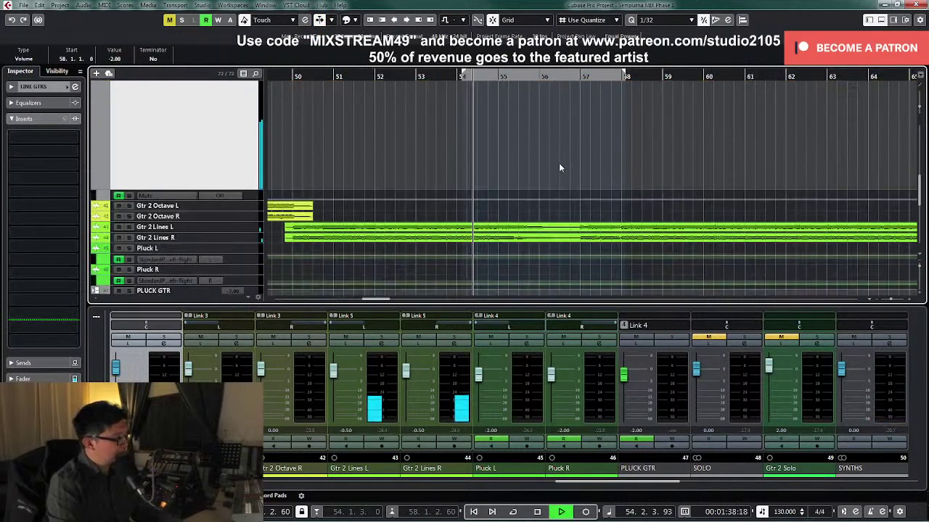
scroll(559, 168, up, 1)
key(space)
drag(576, 97, 456, 92)
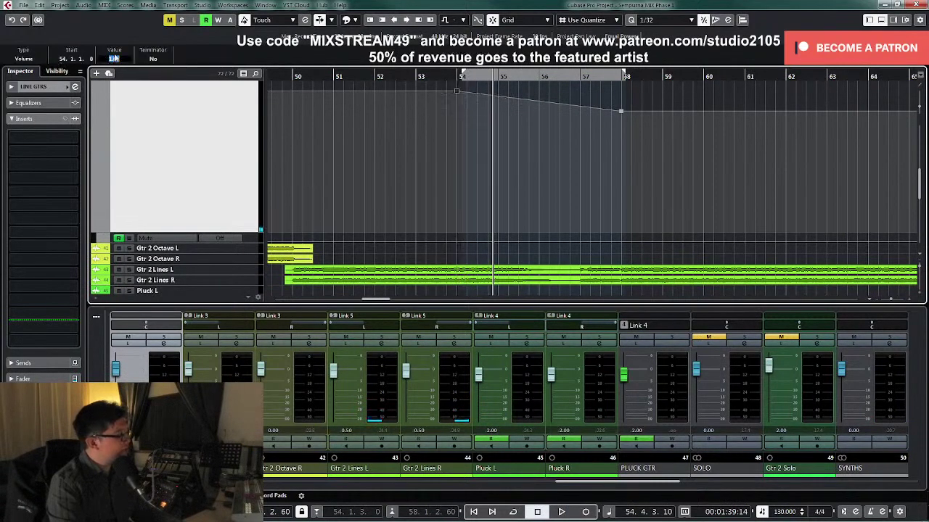
key(g)
Step: Play through the LINE GTRS volume ramp and examine its shape against the rest of the song
key(space)
key(g)
key(g)
key(g)
key(g)
key(g)
key(g)
key(g)
key(g)
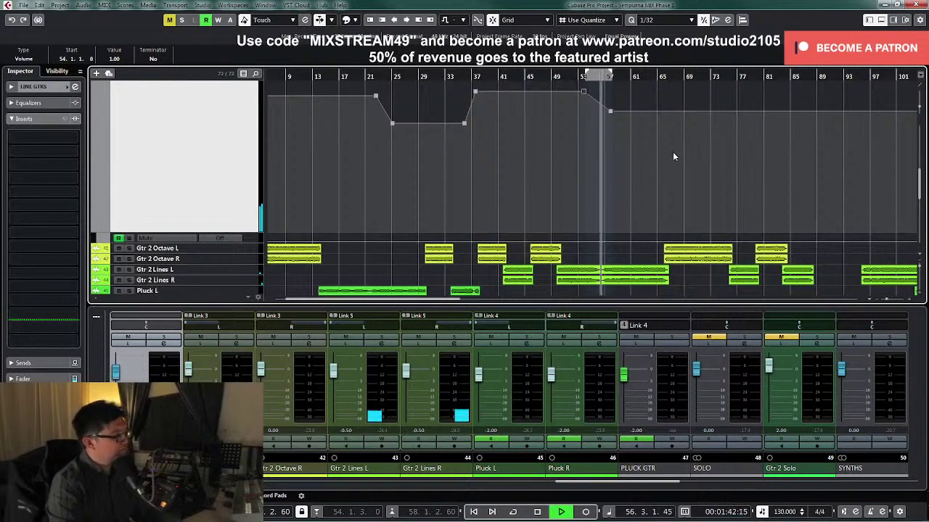
key(h)
key(h)
key(h)
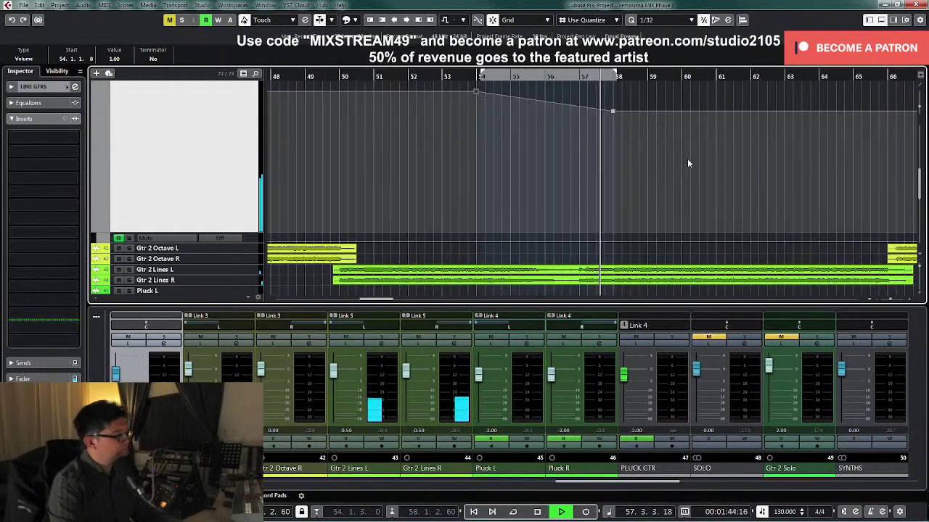
scroll(598, 144, up, 2)
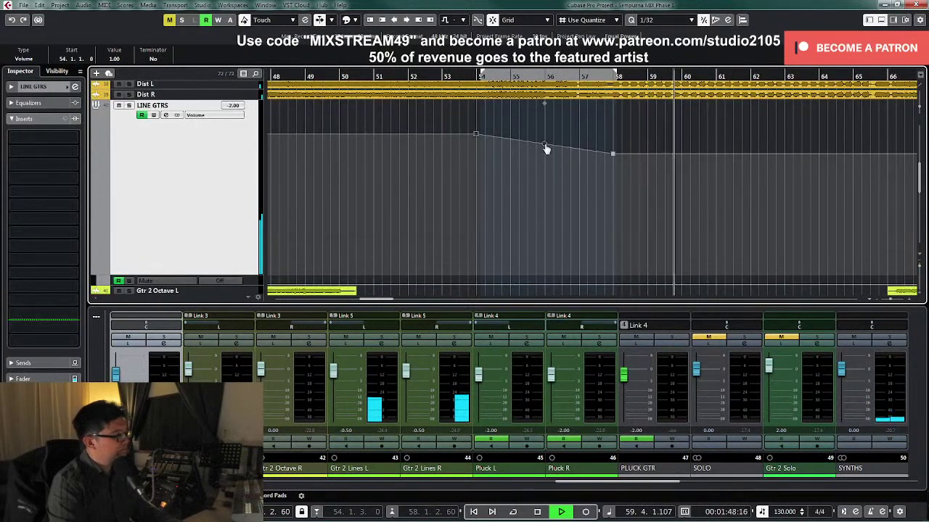
Step: Bend the LINE GTRS volume ramp between bars 54 and 58 into a curve dropping mainly after bar 57, and play it back
key(space)
drag(545, 147, 594, 126)
click(560, 77)
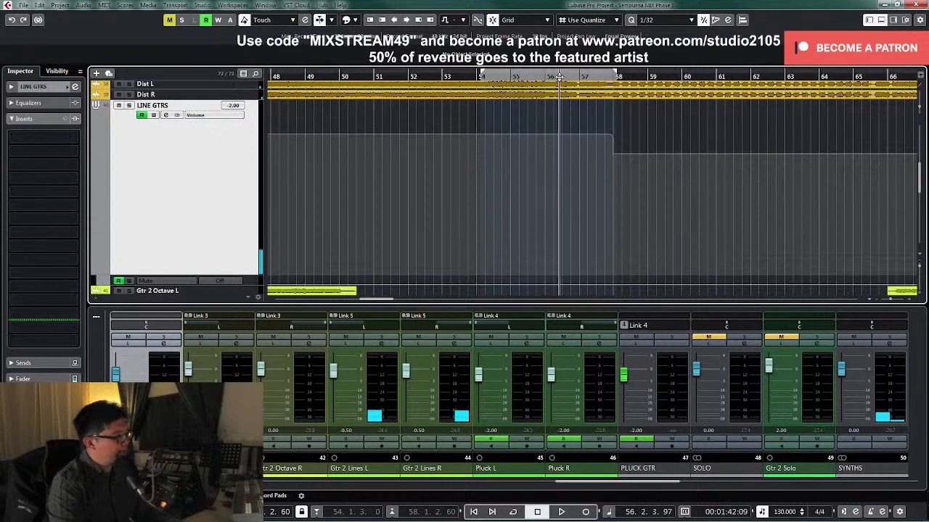
scroll(591, 200, down, 2)
key(space)
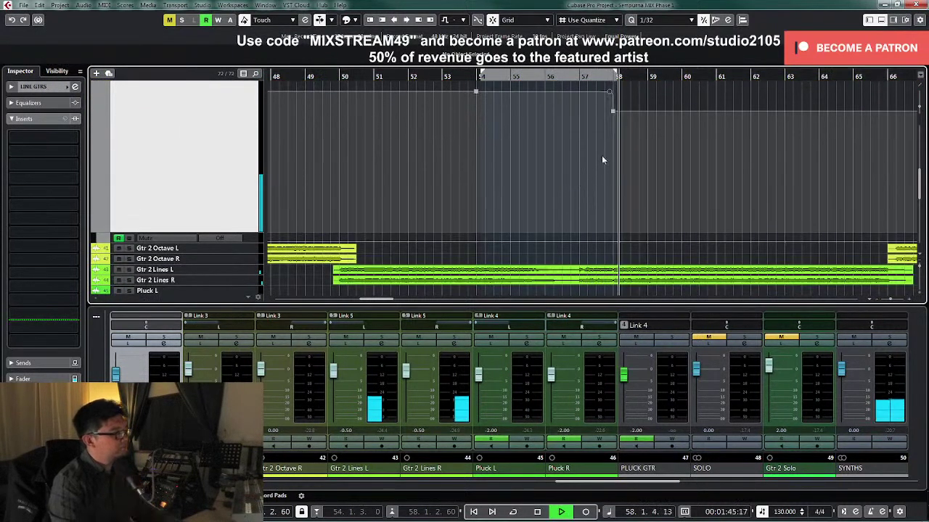
key(space)
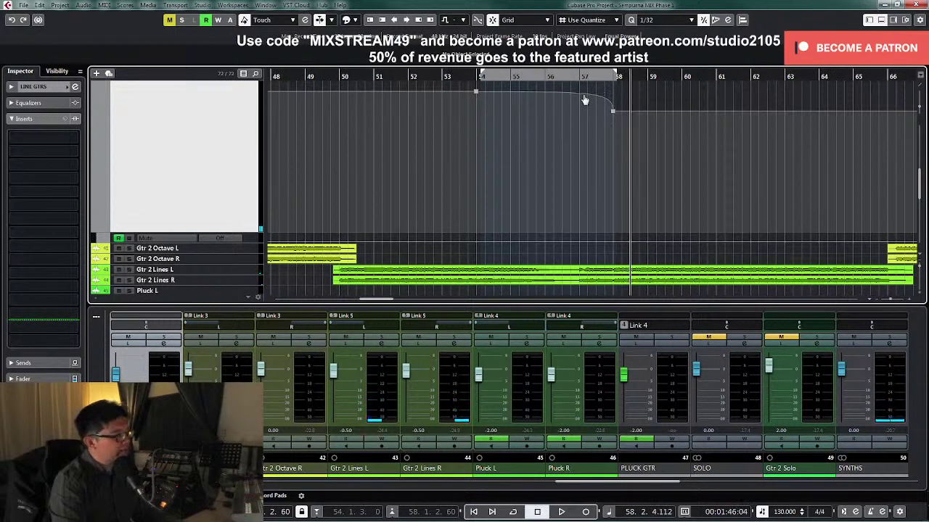
click(563, 77)
key(space)
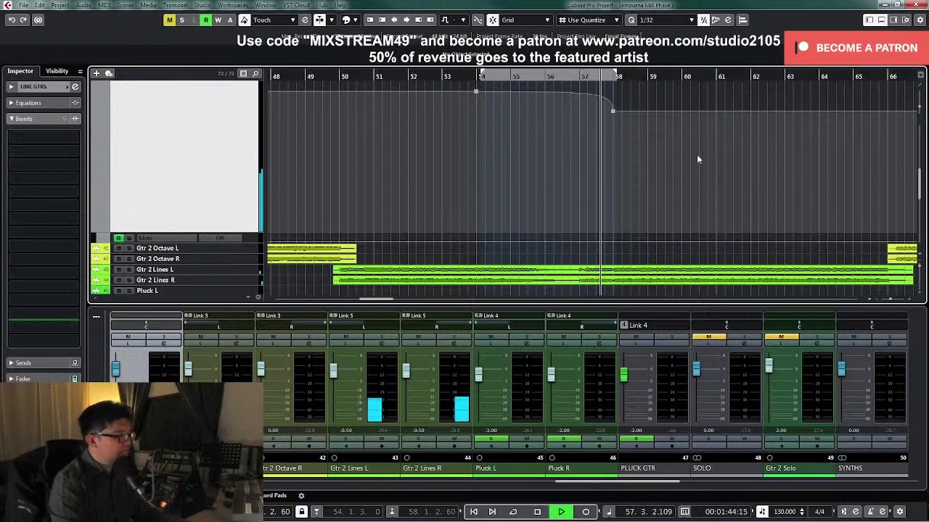
Step: Enlarge the LD VOC volume automation, select the stray point near bar 57, and even the level out to 0.00 dB
scroll(696, 155, down, 5)
key(shift+f)
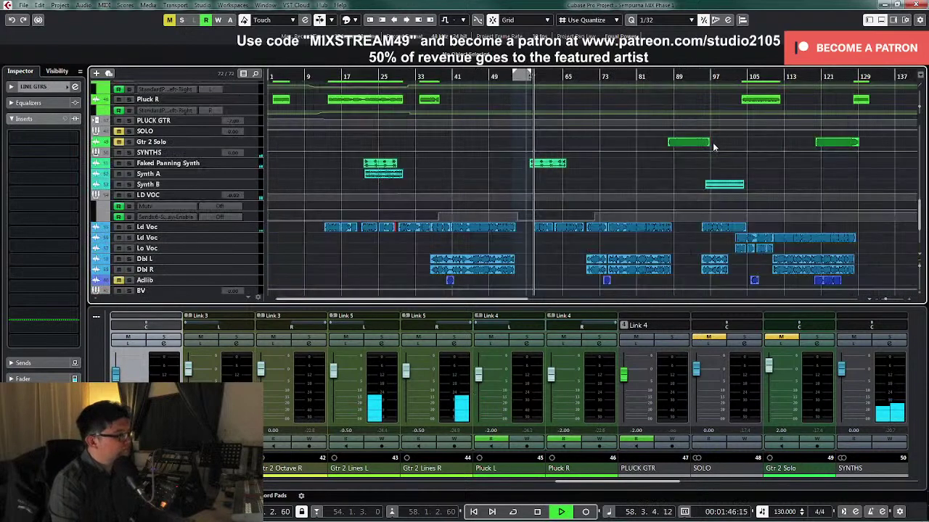
click(258, 198)
key(z)
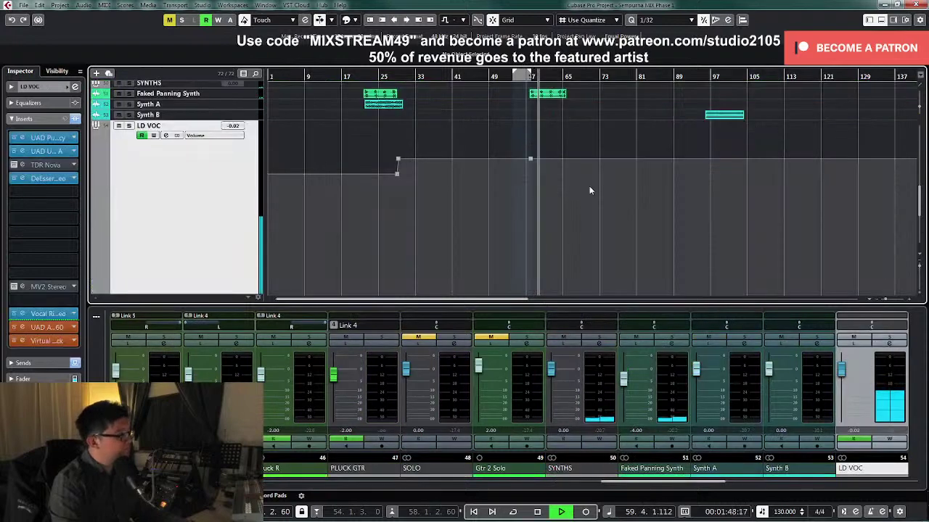
drag(518, 148, 551, 182)
scroll(573, 180, down, 3)
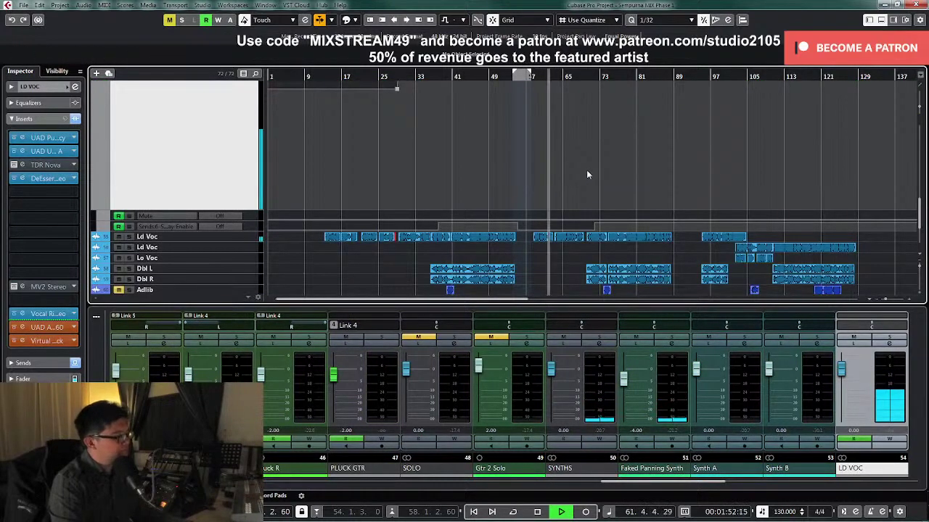
Step: Look over the arrangement with the LD VOC track collapsed, stop playback, and reposition the cursor to about bar 39
scroll(588, 175, down, 2)
scroll(588, 174, down, 3)
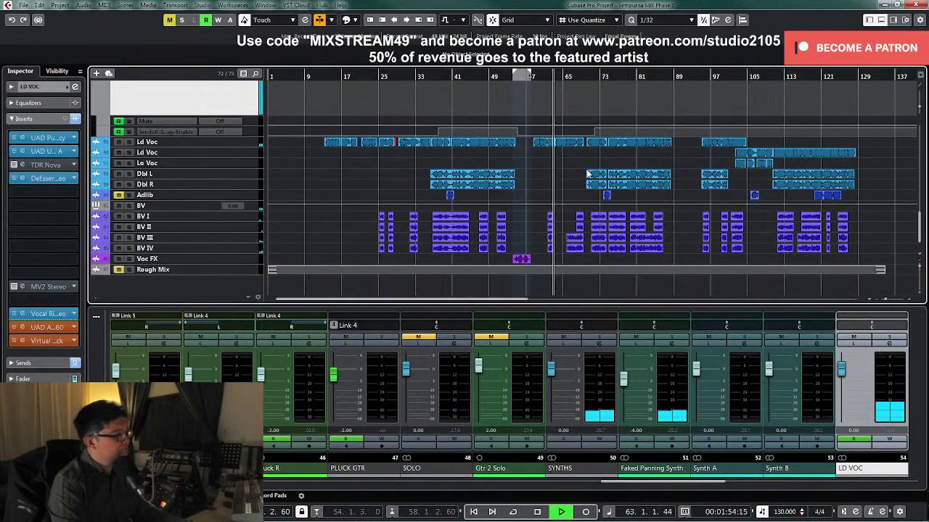
scroll(589, 169, up, 6)
scroll(587, 169, up, 6)
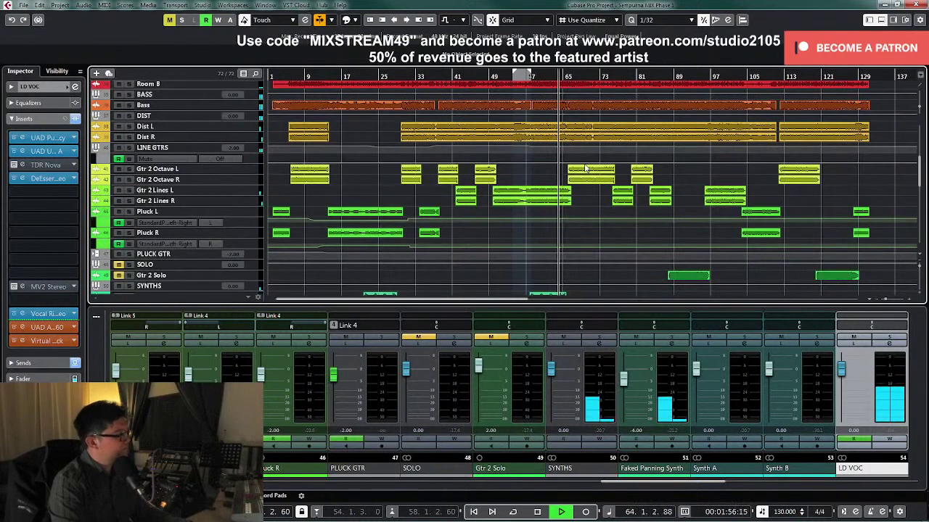
scroll(586, 170, down, 3)
key(z)
scroll(250, 241, down, 4)
key(space)
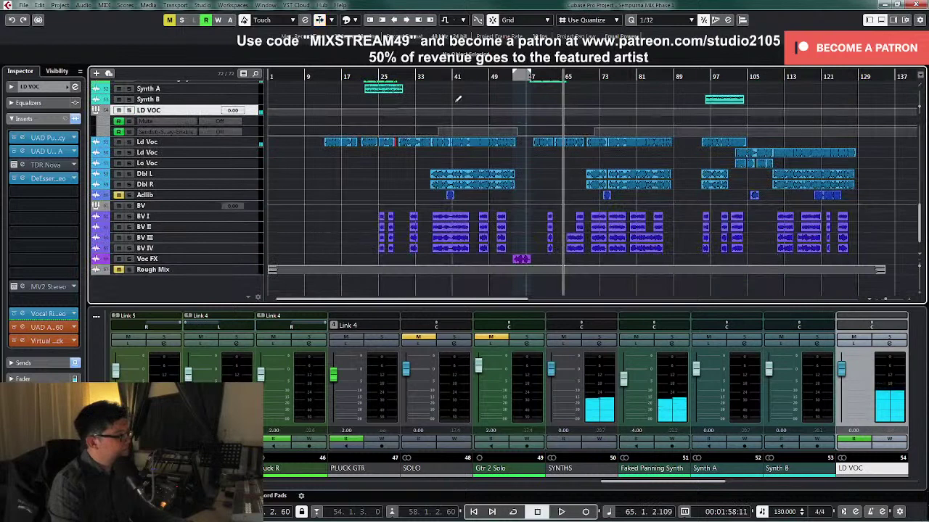
click(444, 73)
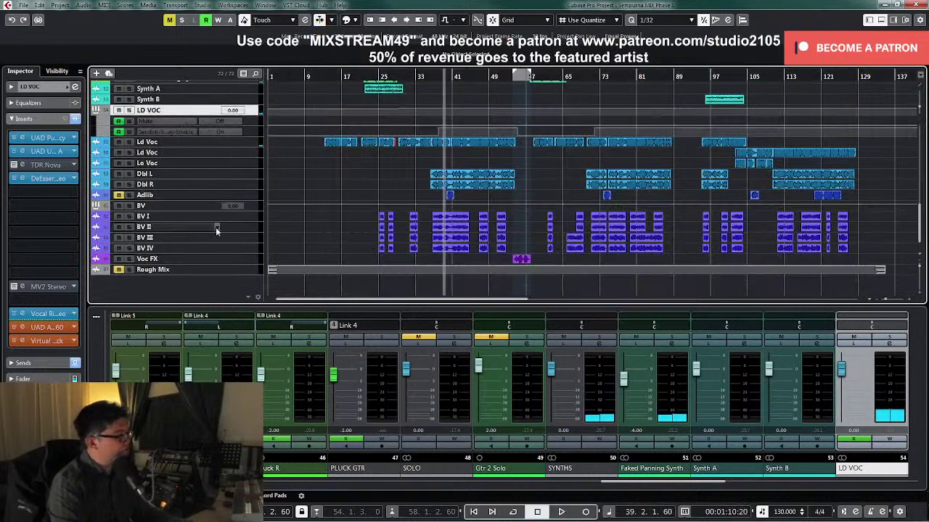
scroll(255, 198, up, 4)
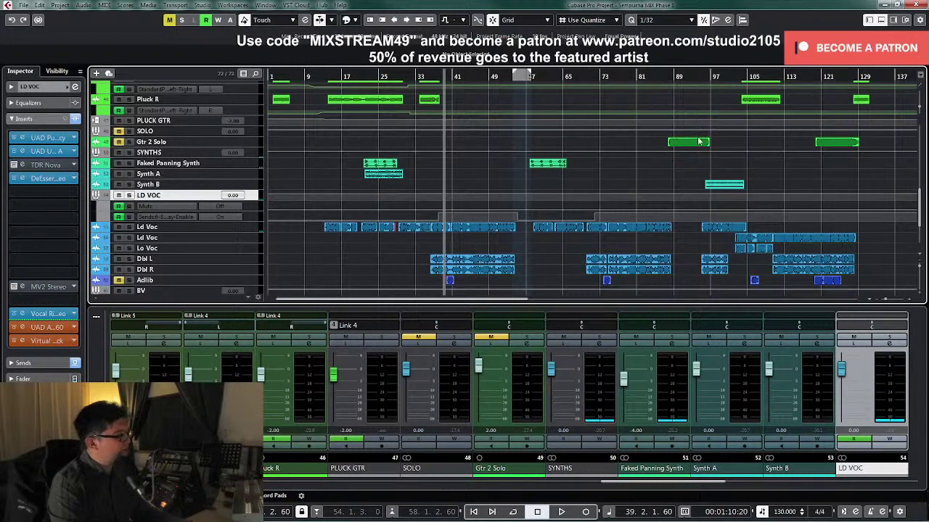
Step: Place the playback cursor near bar 86 and rename the Gtr 2 Solo track as Solo
click(659, 73)
scroll(577, 149, up, 2)
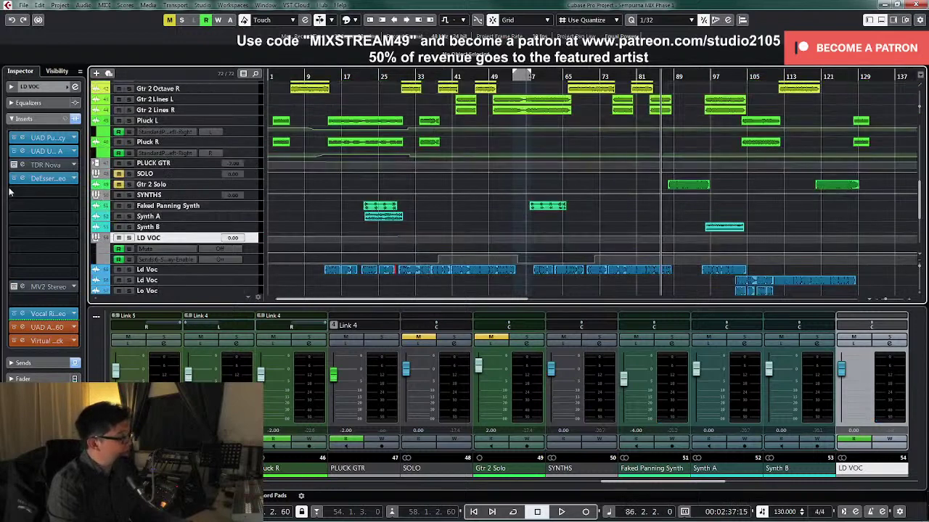
double_click(174, 184)
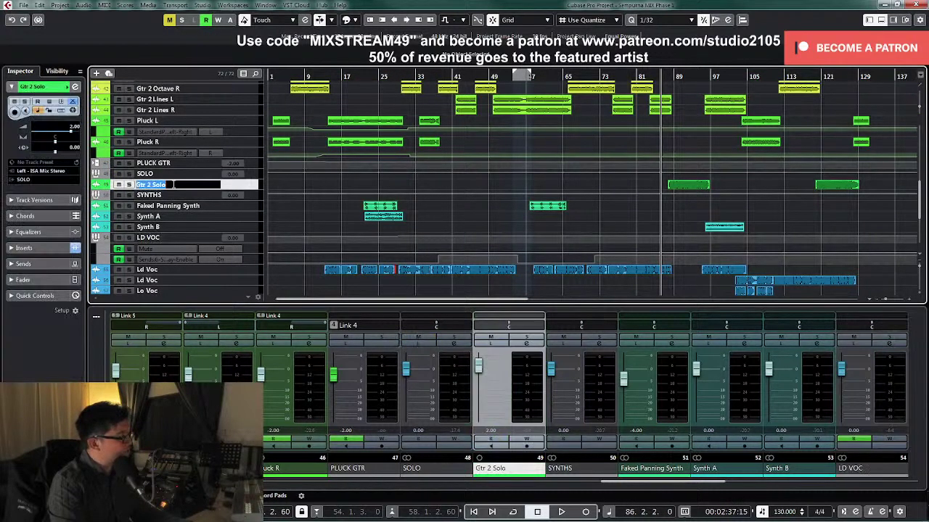
text(Solo)
key(Return)
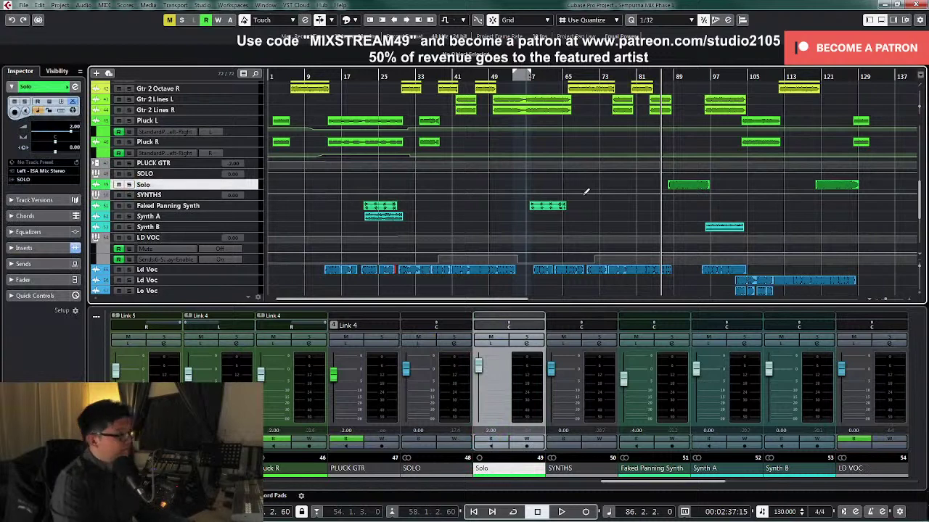
Step: Apply a low-cut filter at about 234 Hz to the Solo track's EQ and audition the track on its own
click(525, 344)
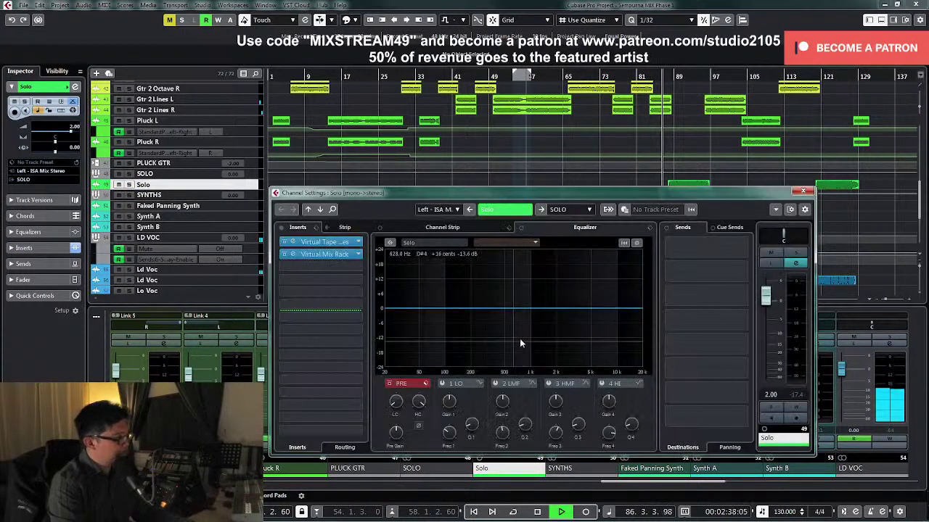
click(403, 385)
drag(403, 385, 406, 380)
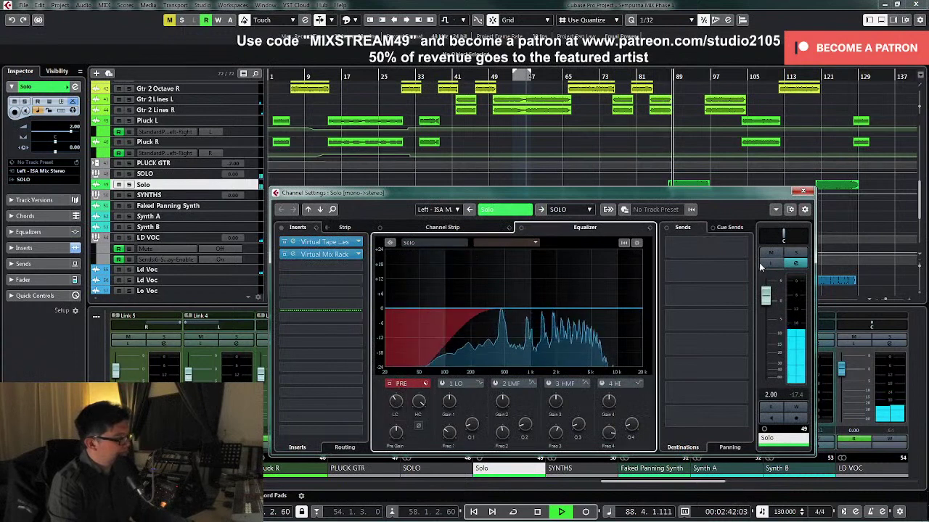
click(795, 253)
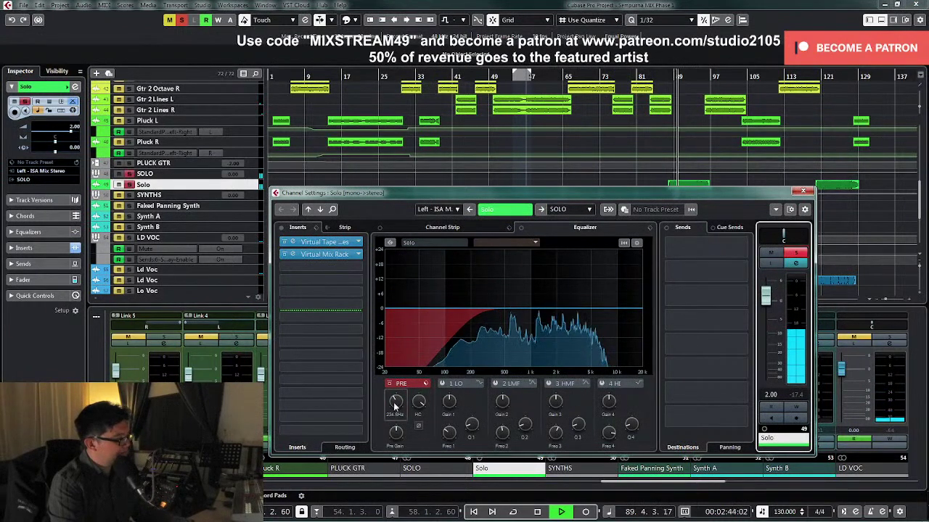
key(space)
Step: Add a high-cut filter at about 8.2 kHz to the Solo track and dip EQ band 3 slightly near 5 kHz
click(549, 386)
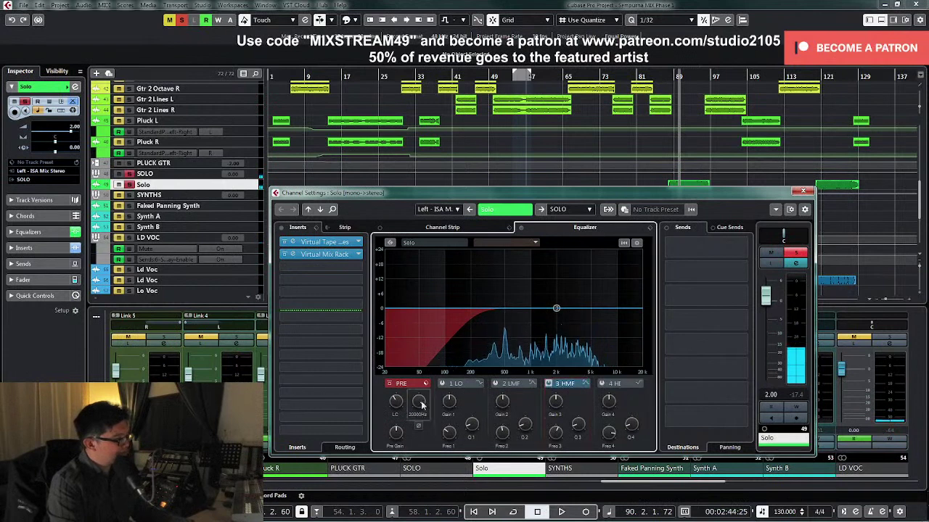
drag(418, 401, 417, 426)
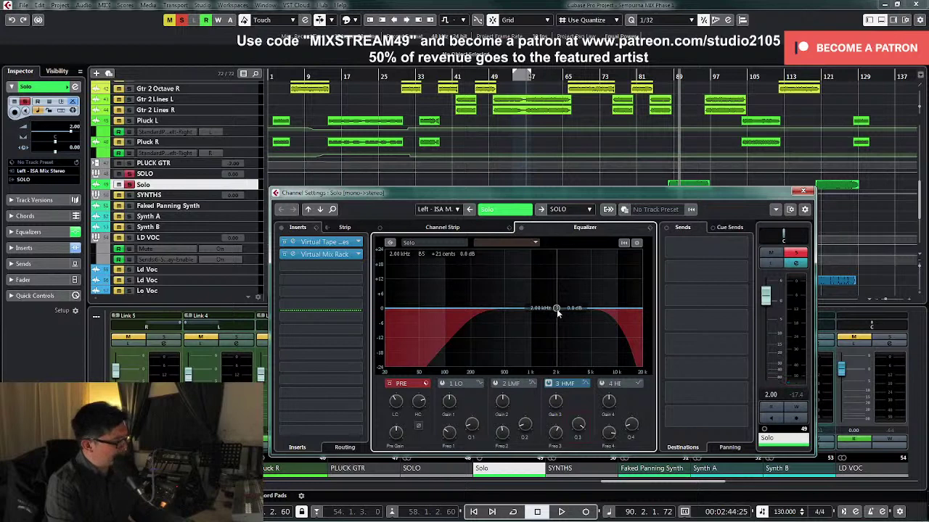
key(space)
drag(558, 311, 589, 313)
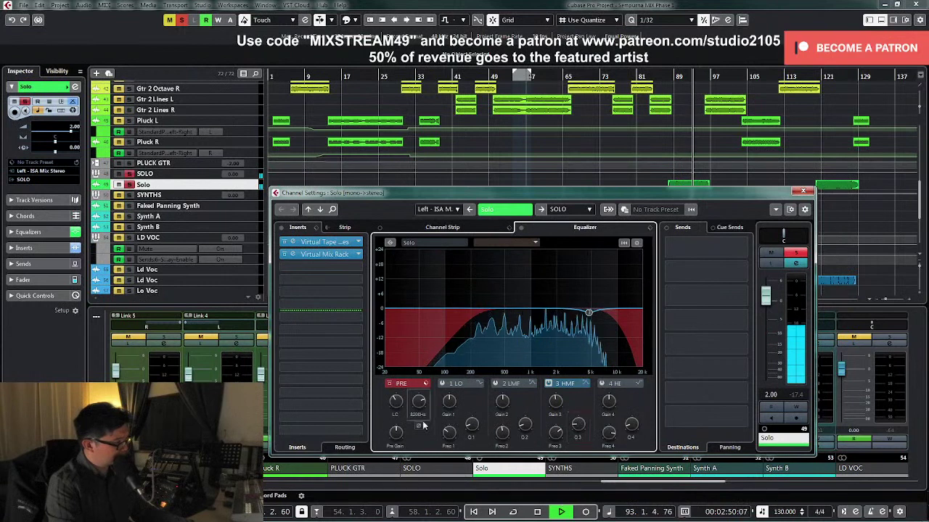
key(space)
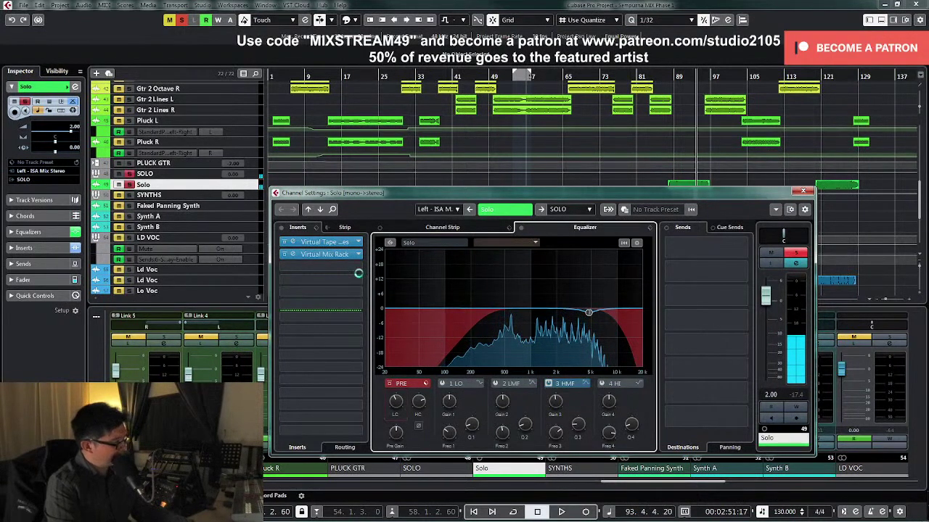
Step: Insert the Waves MV2 Mono dynamics plug-in in the third insert slot of the Solo track
click(359, 267)
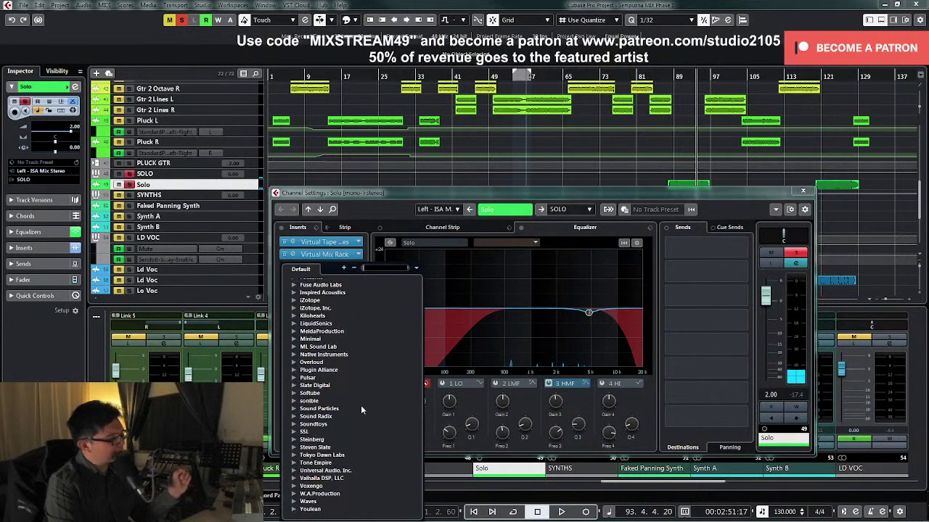
click(309, 502)
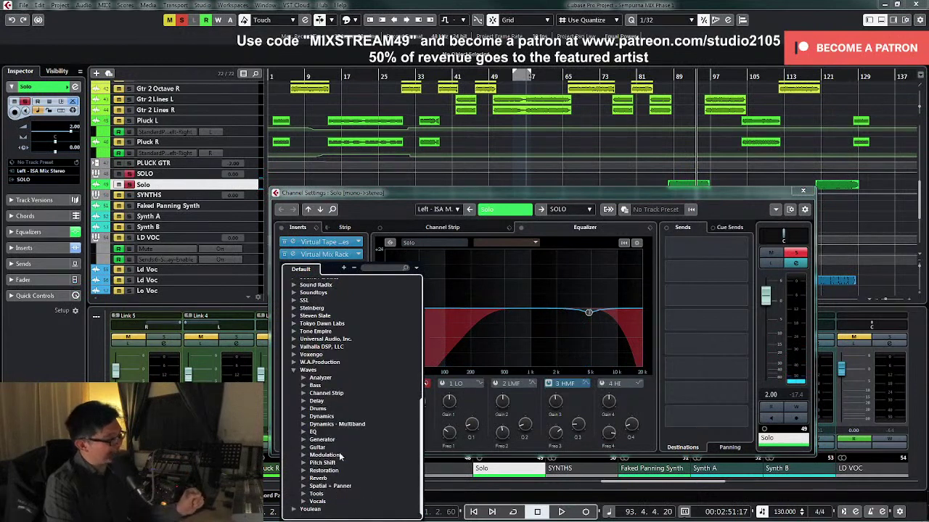
click(304, 418)
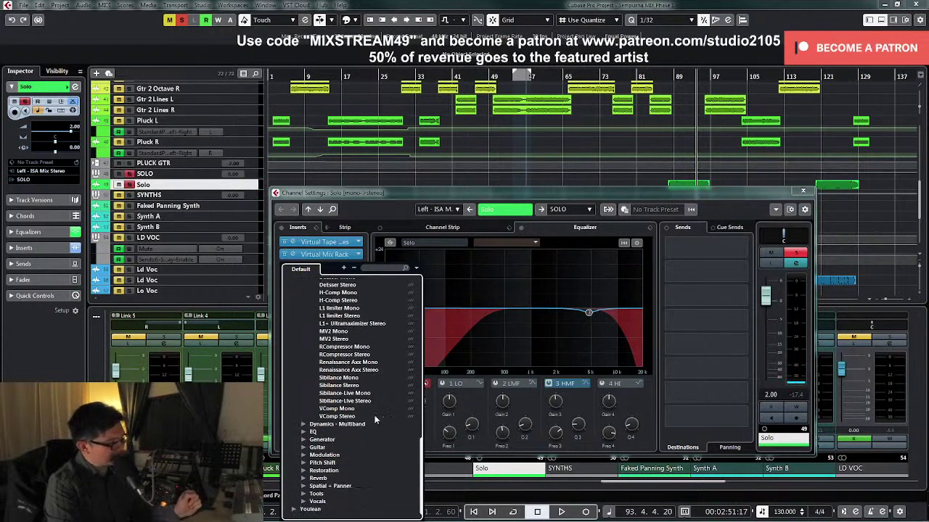
click(333, 331)
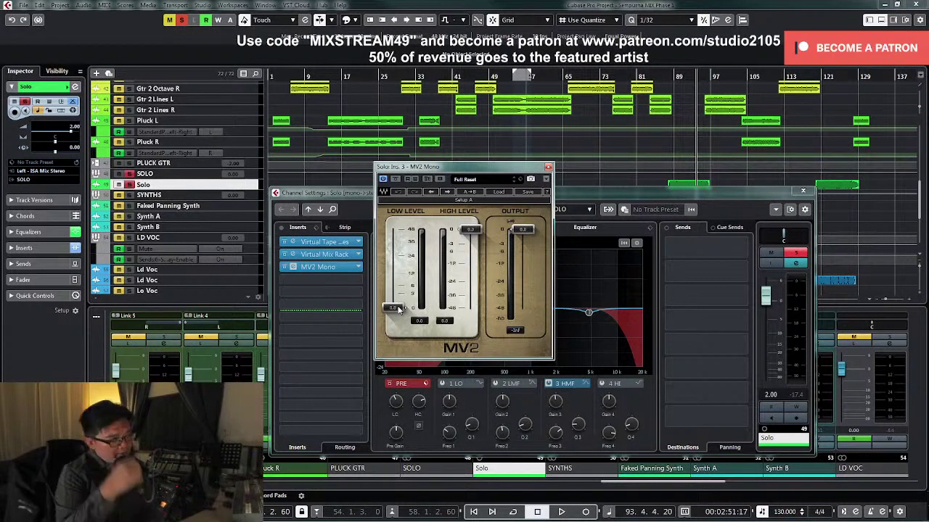
Step: Raise MV2's Low Level to about 9 and lower its Output, comparing the processed and bypassed sound during playback
drag(404, 309, 405, 275)
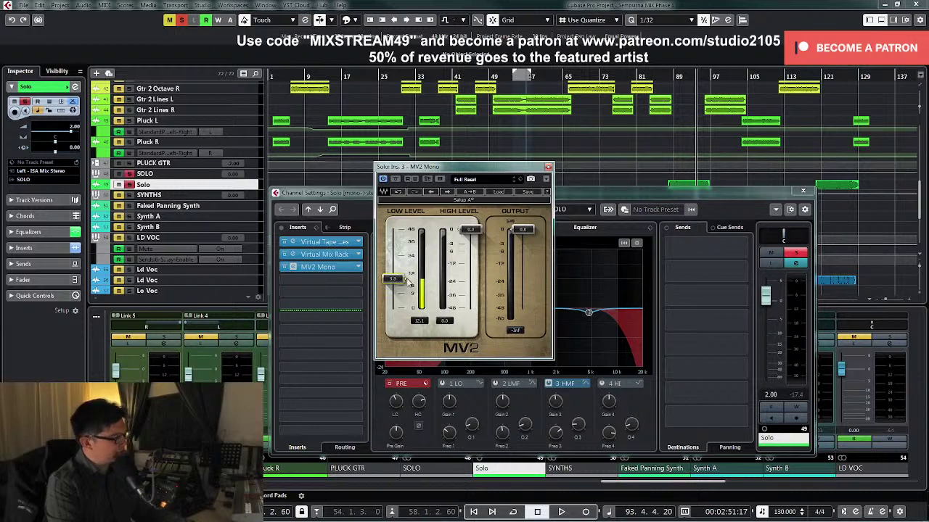
drag(521, 230, 522, 254)
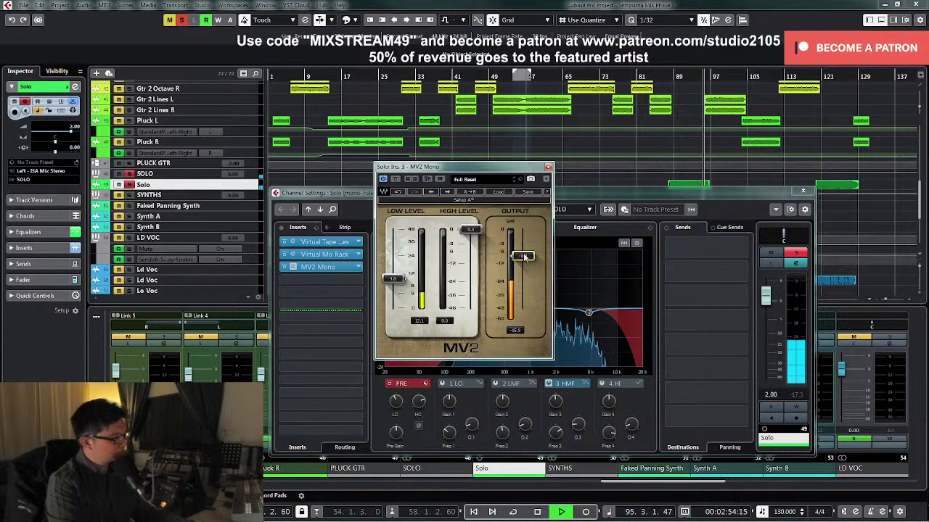
click(397, 180)
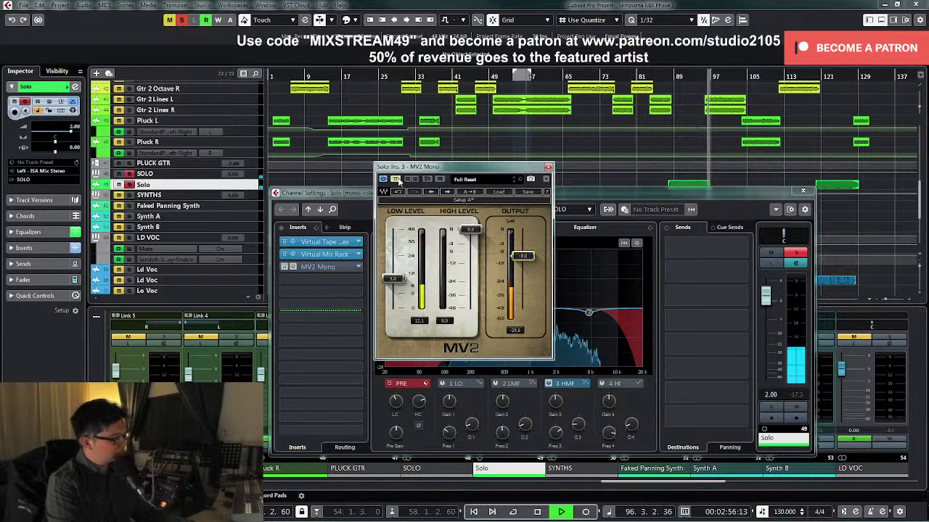
key(KP_Subtract)
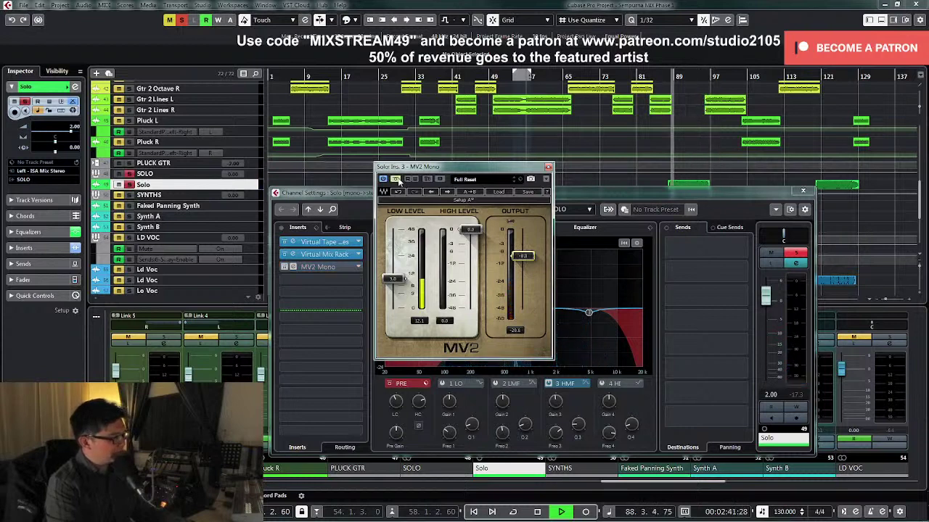
click(396, 180)
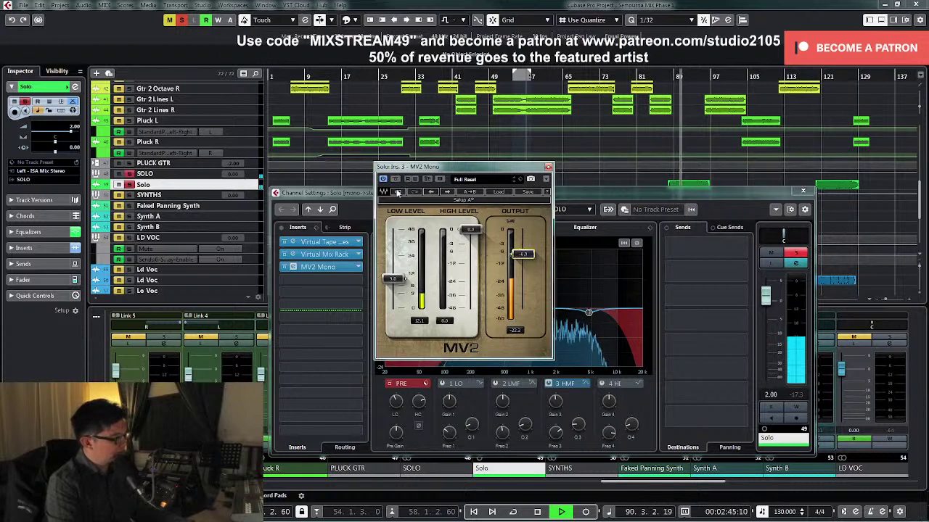
click(395, 182)
click(395, 182)
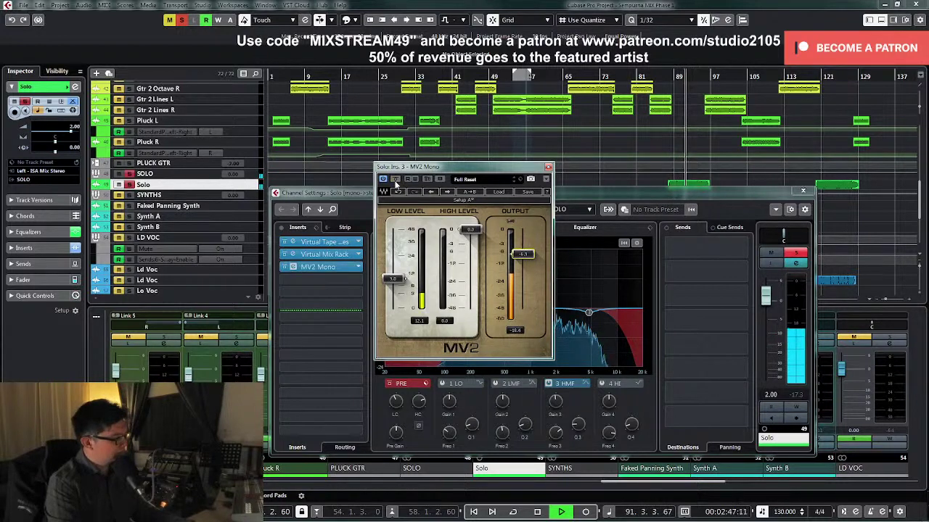
Step: Set MV2's Output to -4.0, compare it against bypass, and close the plug-in
drag(531, 259, 531, 253)
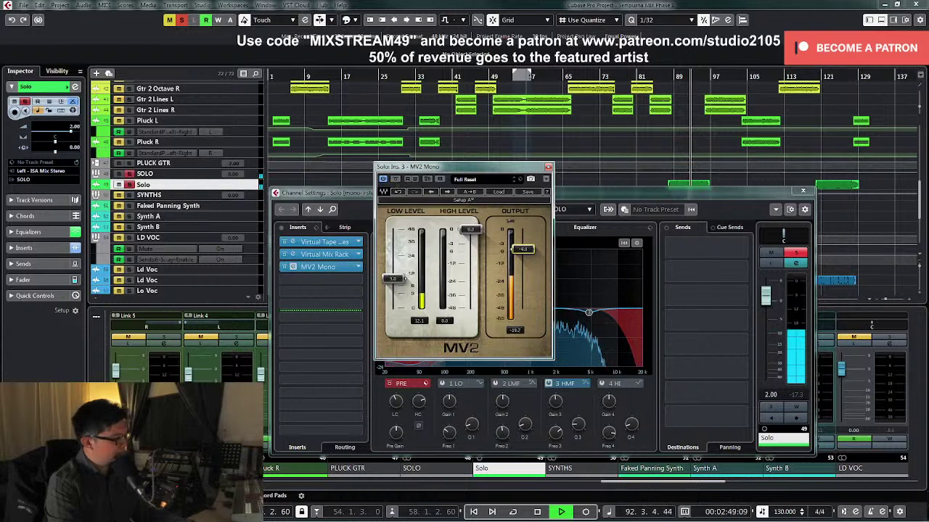
click(384, 194)
click(385, 194)
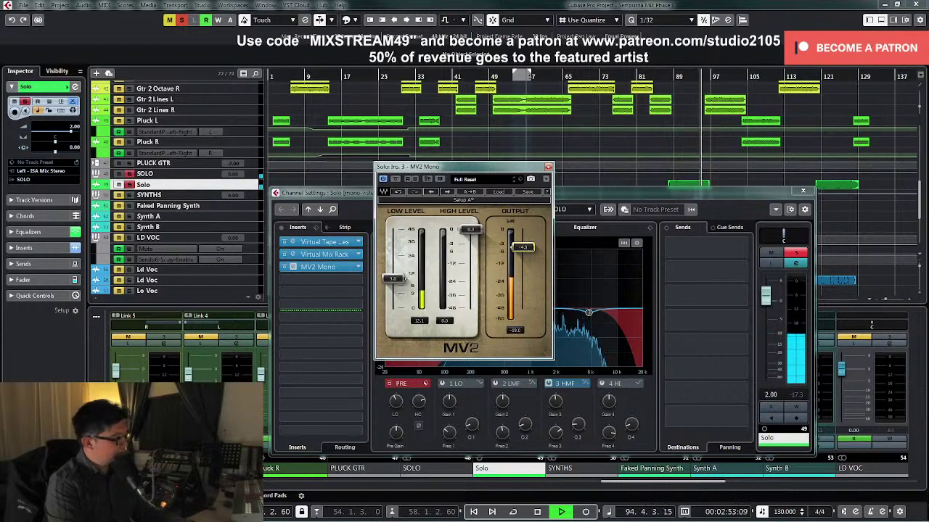
click(395, 180)
click(396, 179)
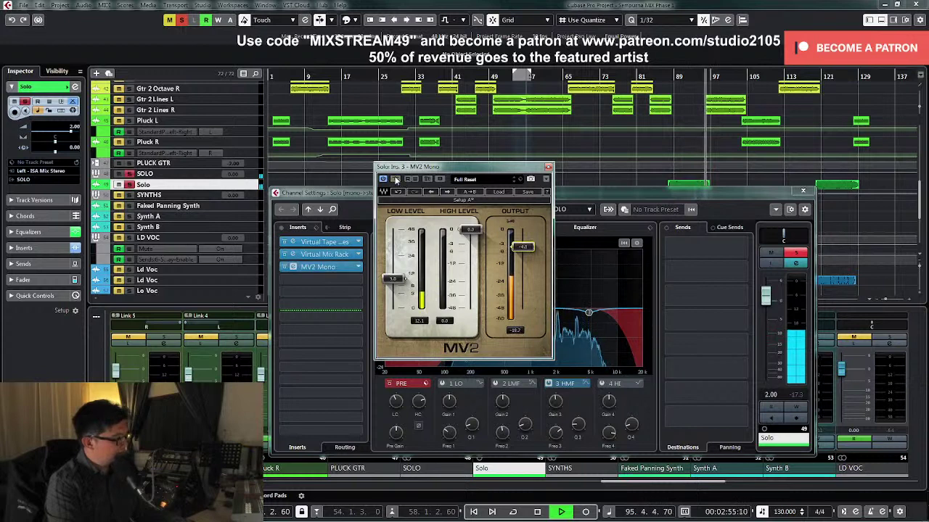
click(548, 167)
key(space)
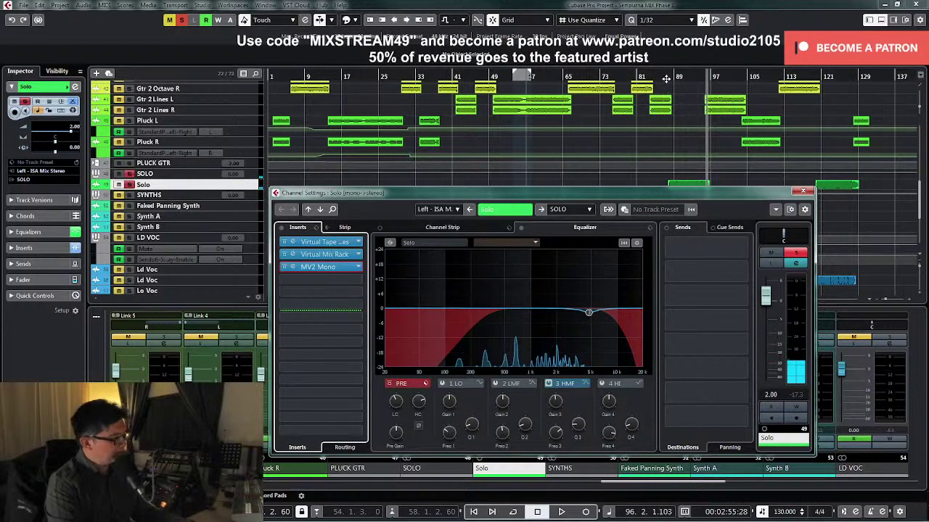
Step: Replay the solo from about bar 87 with the track enlarged, comparing MV2 bypassed and active
click(666, 77)
key(z)
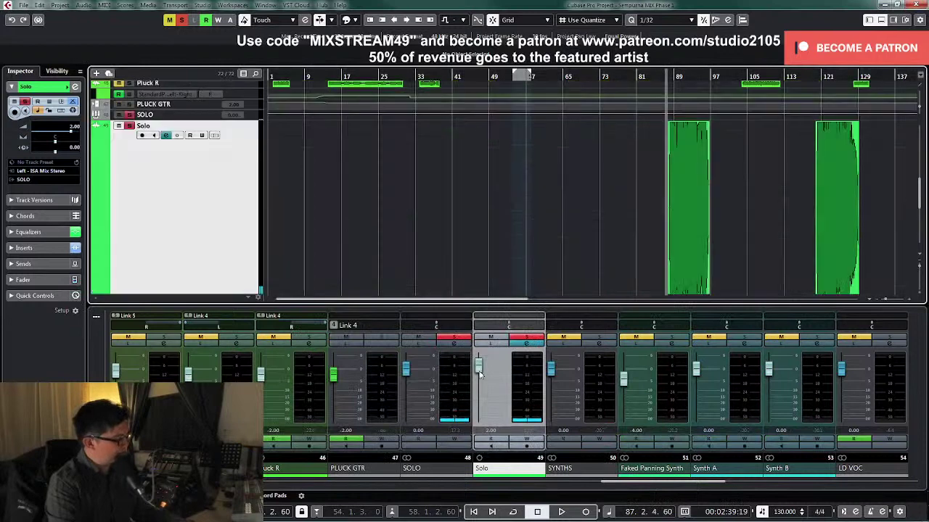
click(522, 345)
click(526, 345)
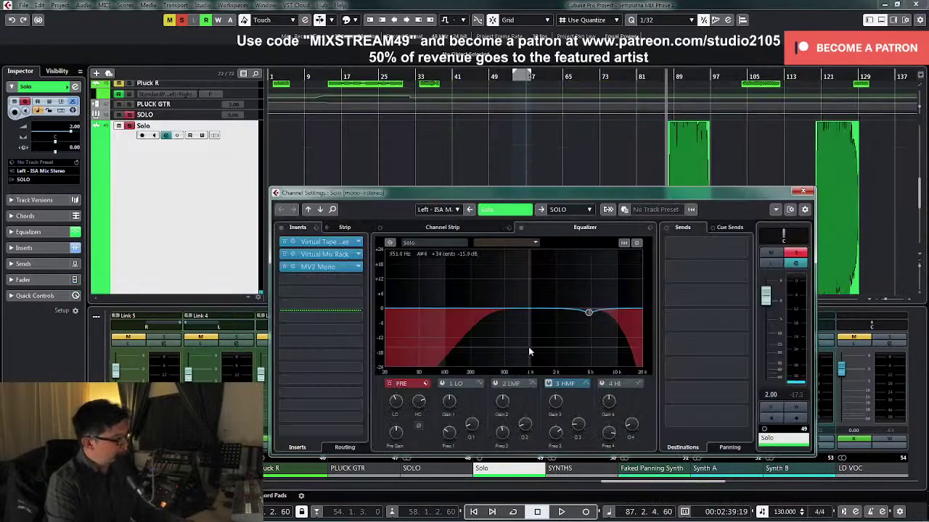
click(319, 267)
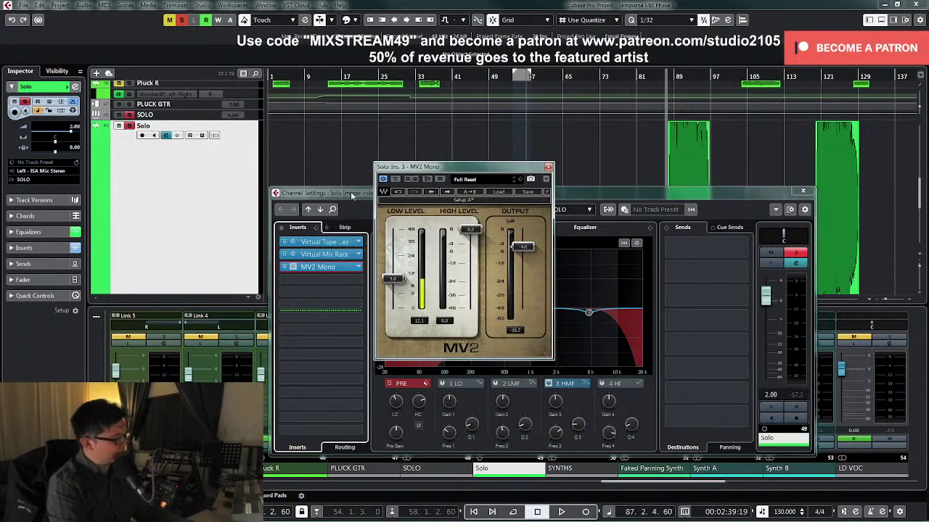
click(396, 180)
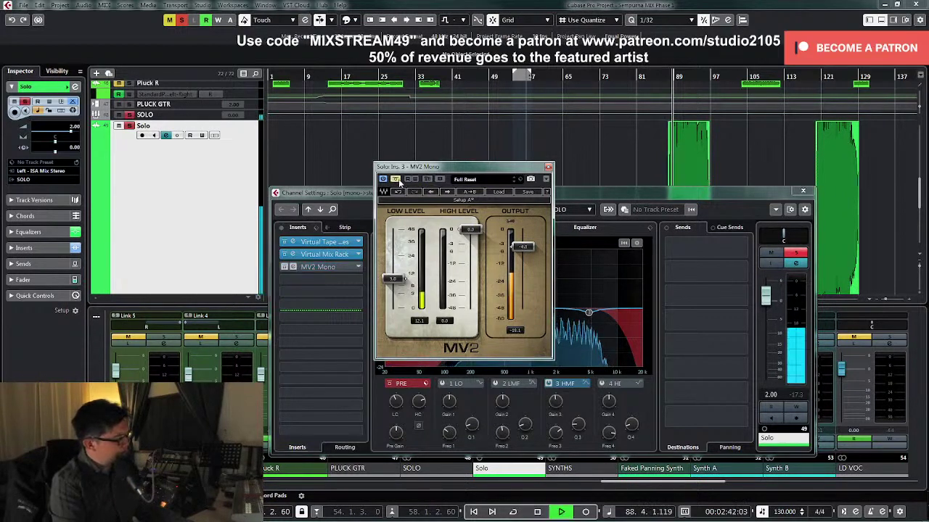
click(397, 180)
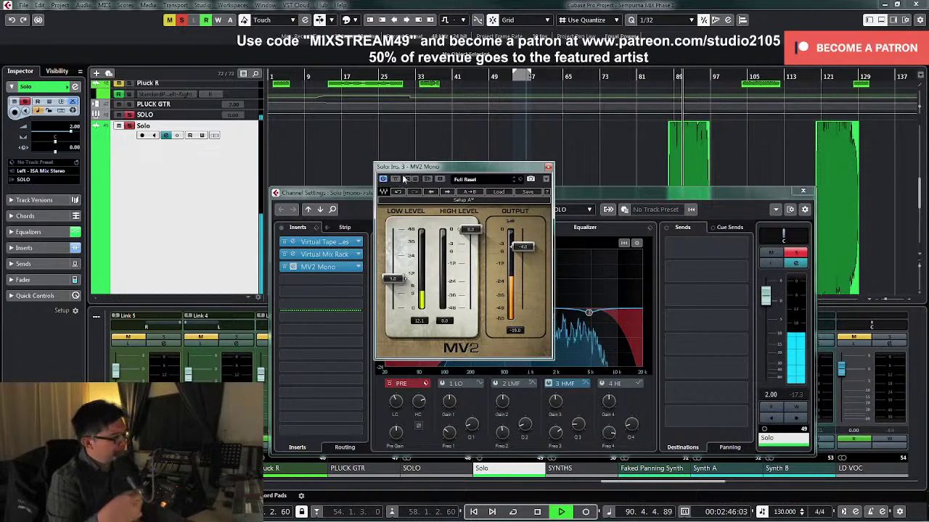
key(space)
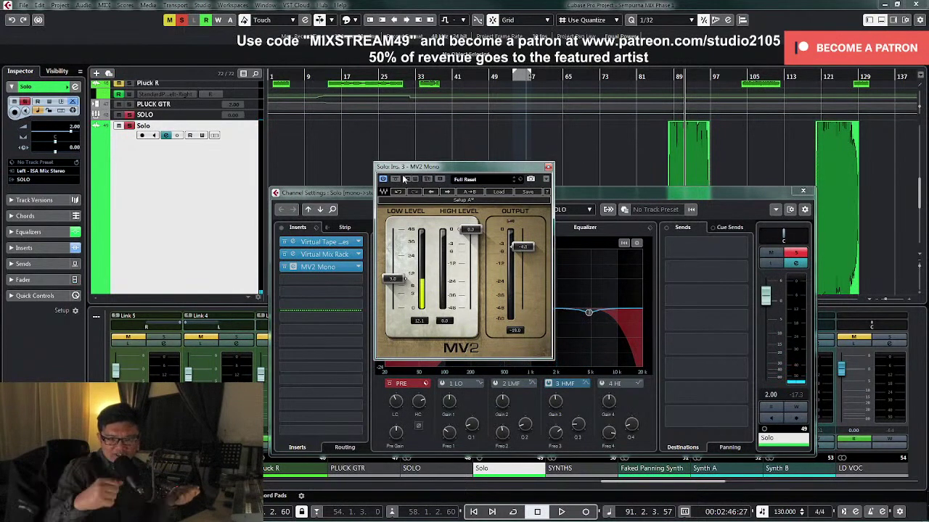
Step: Return the Solo track to the full mix, close its plug-in and channel windows, and set its fader to 0.00 dB
click(795, 254)
click(547, 168)
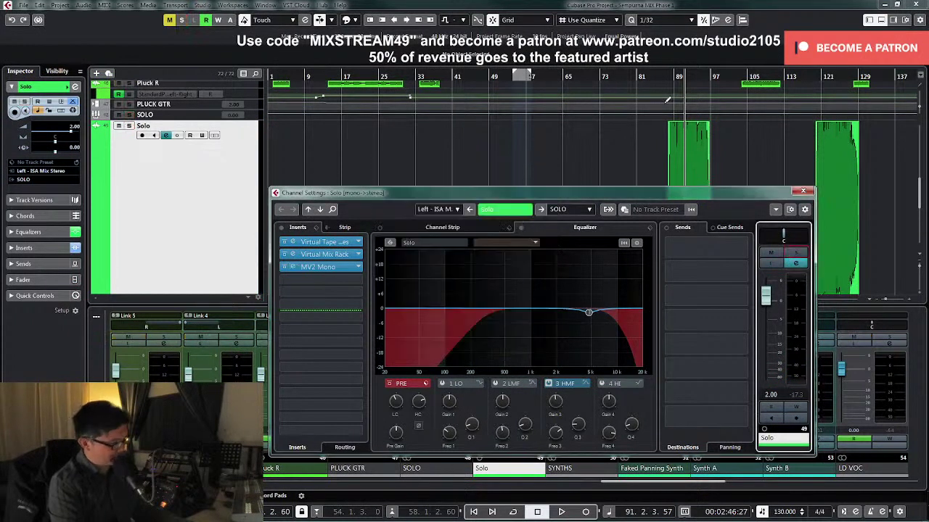
click(802, 191)
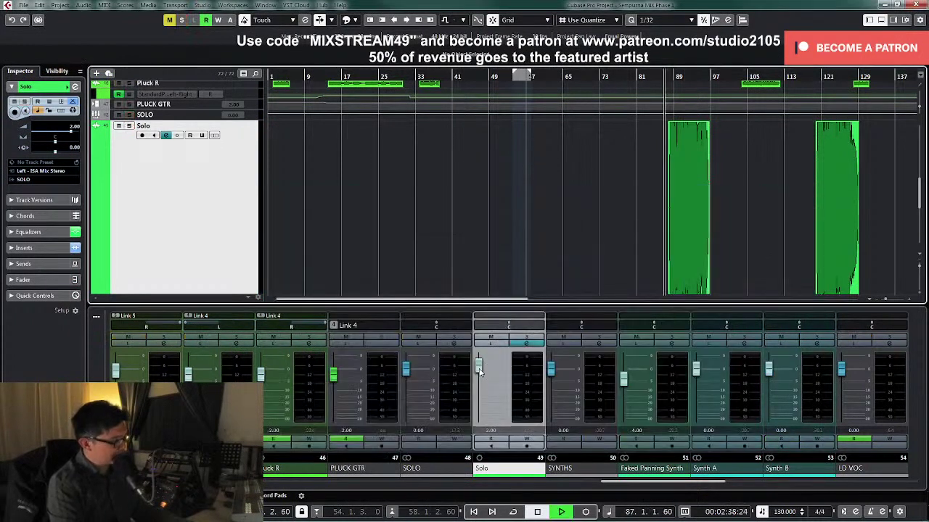
drag(479, 370, 482, 374)
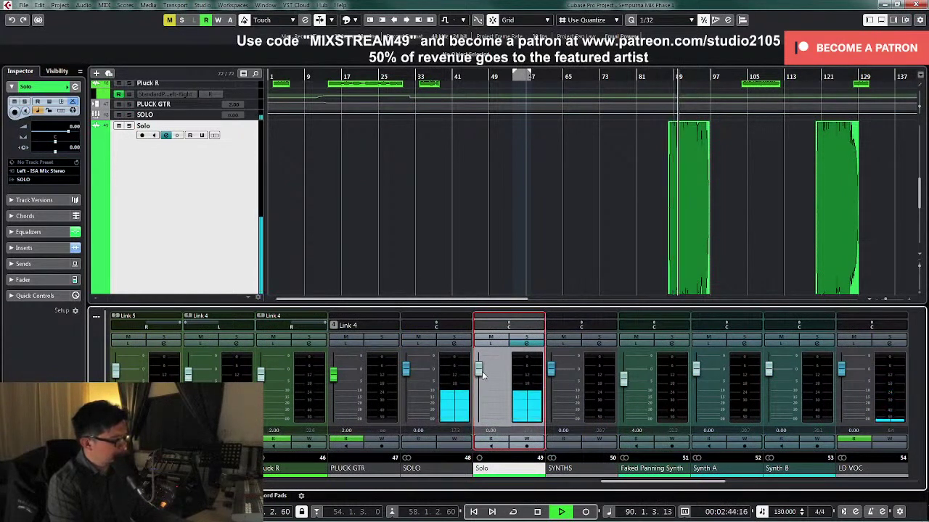
key(space)
Step: Insert Acon Digital Multiply in the SOLO group's second insert slot and load its Vintage lead preset
click(454, 345)
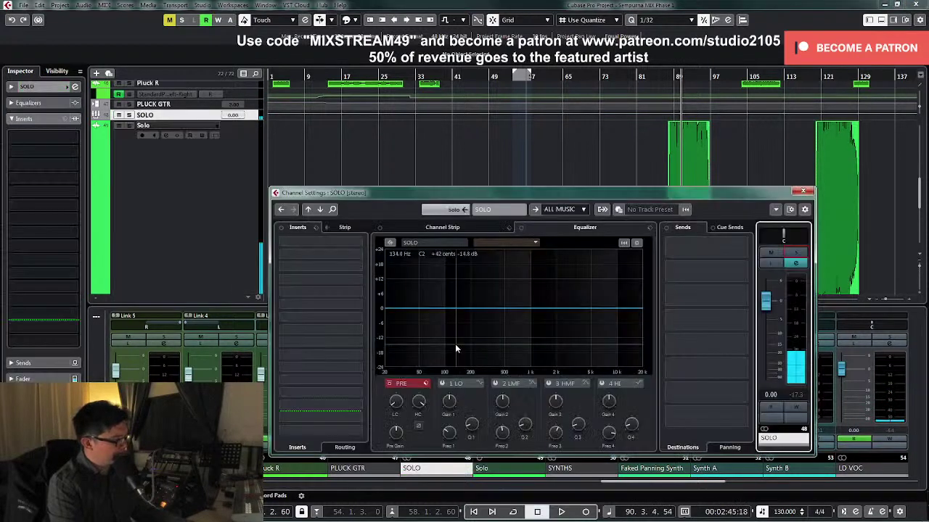
click(357, 255)
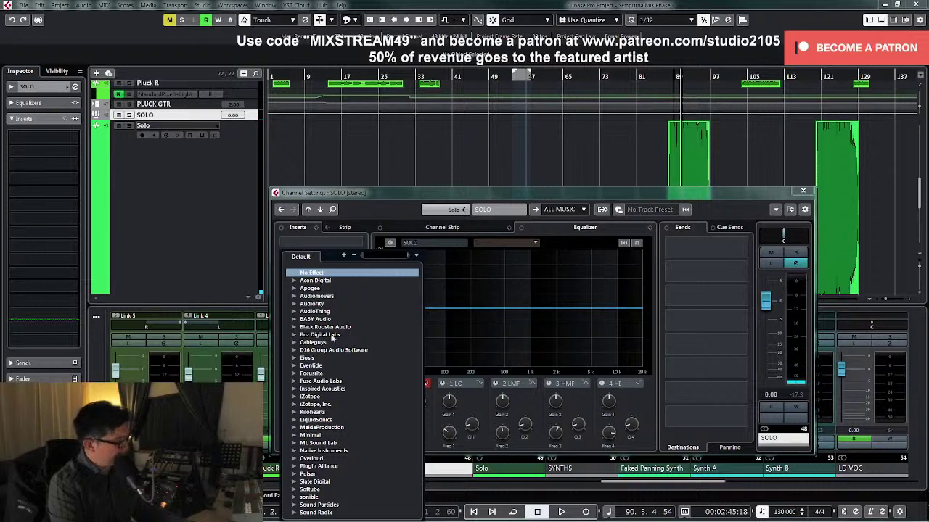
click(293, 281)
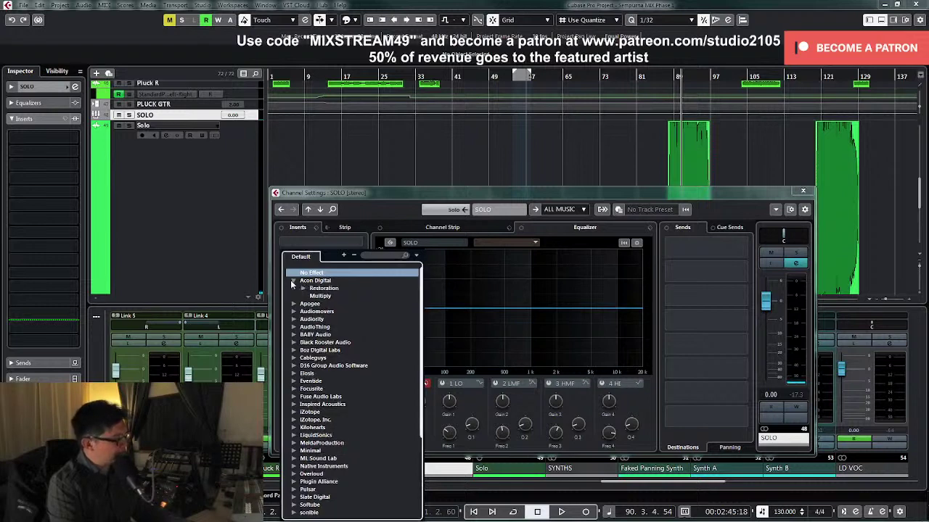
click(321, 297)
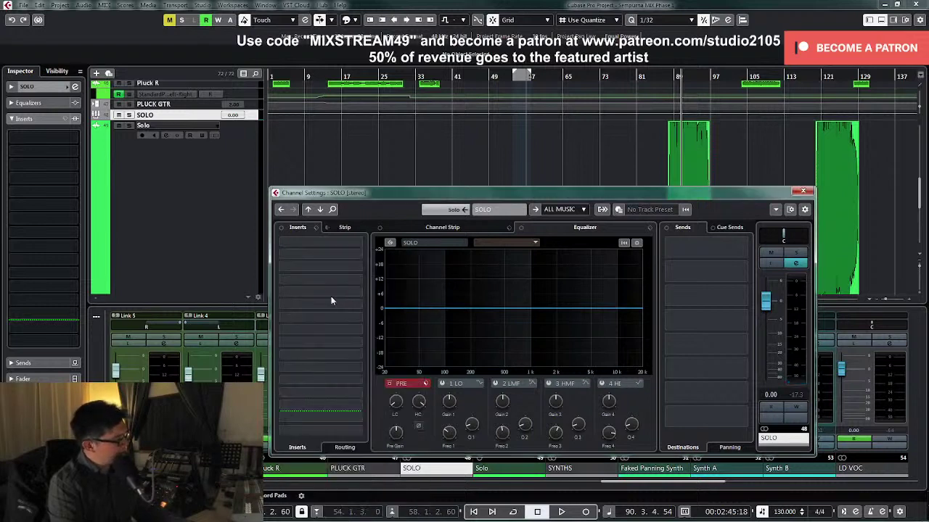
click(475, 169)
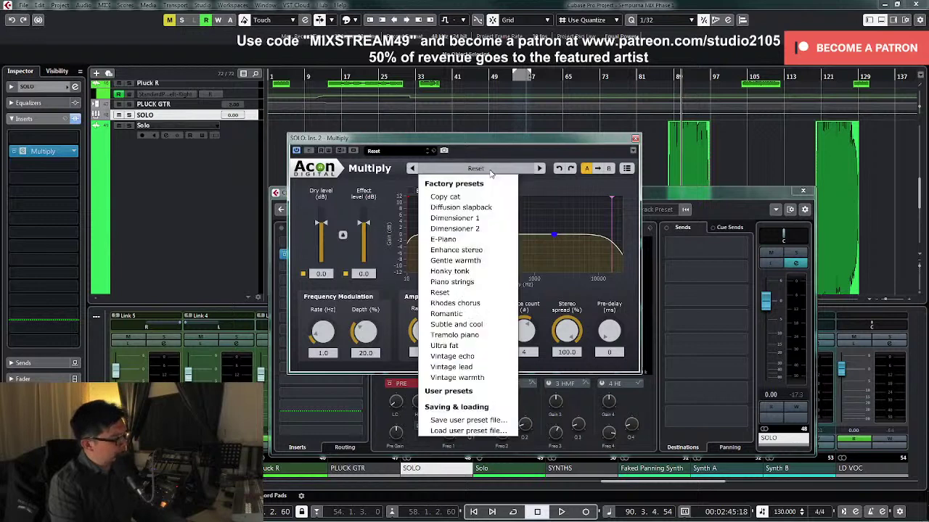
click(464, 368)
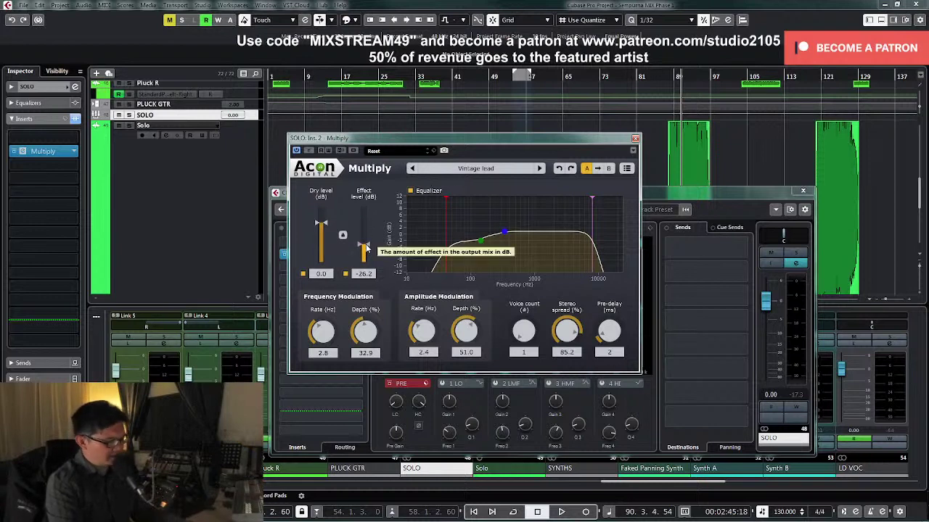
Step: Solo the SOLO group and raise Multiply's Effect level to about -15 dB during playback
drag(367, 249, 367, 242)
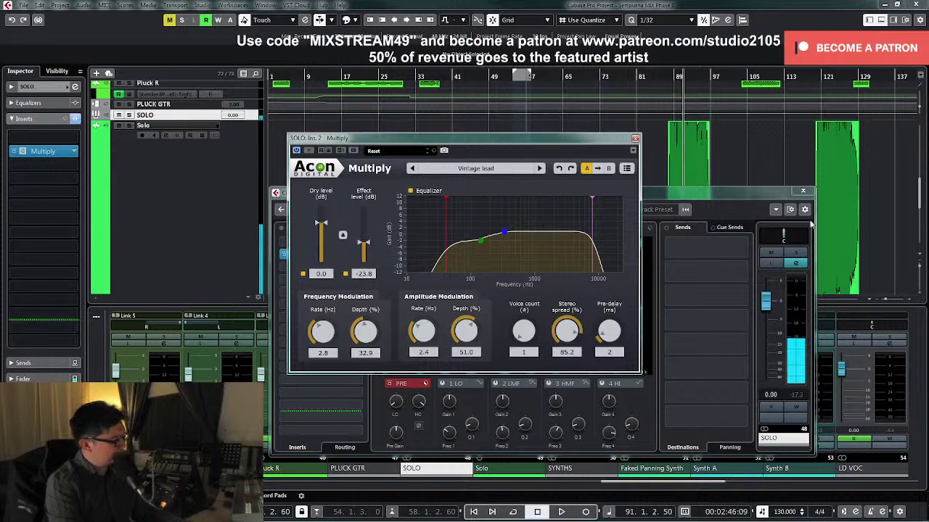
click(796, 256)
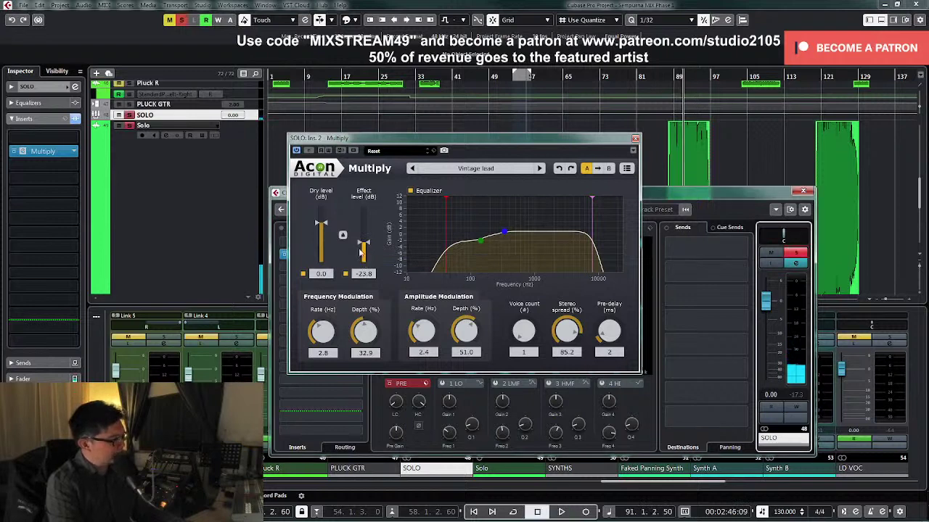
drag(366, 247, 366, 243)
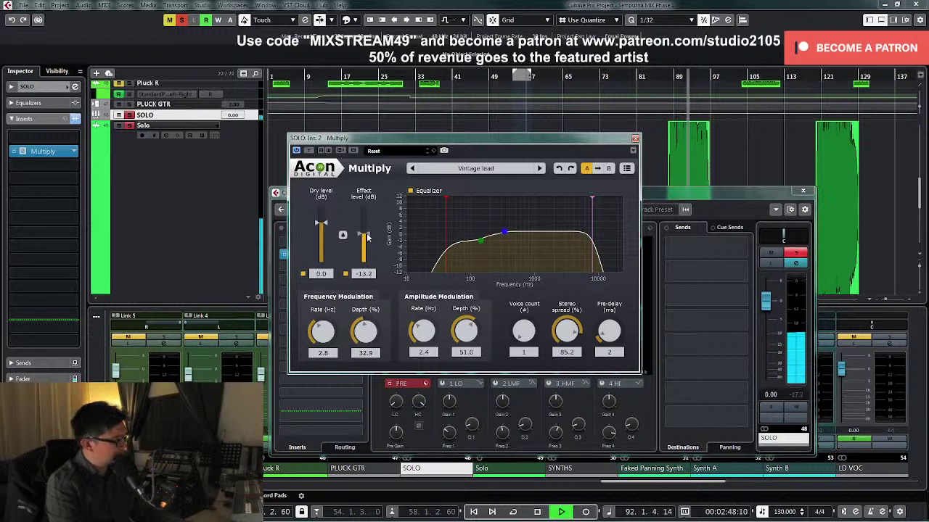
drag(368, 231, 369, 234)
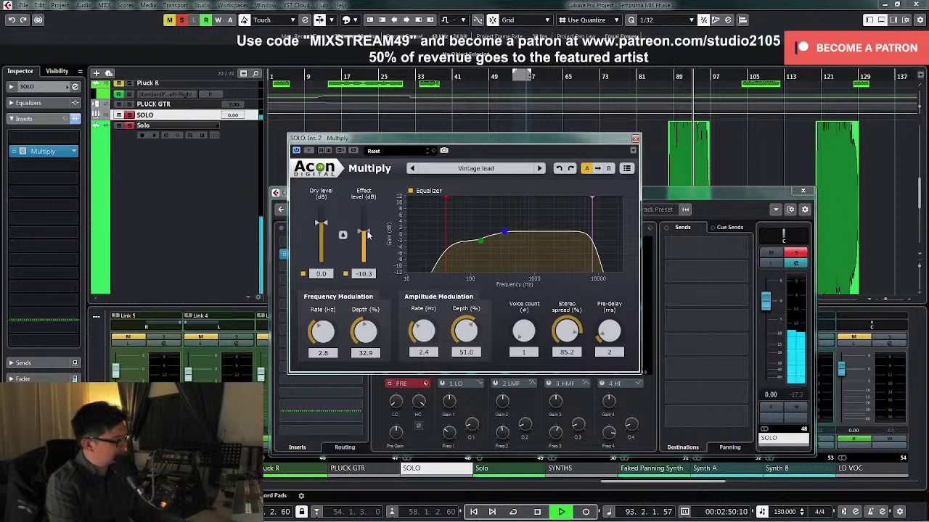
key(space)
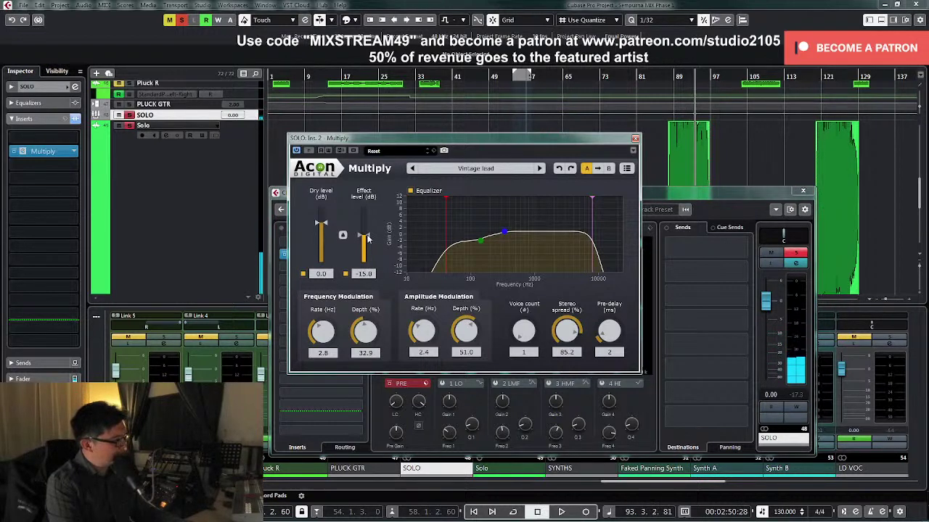
Step: Return the SOLO group to the full mix, set Multiply's Effect level to -13.2 dB during playback, and close the plug-in
click(793, 255)
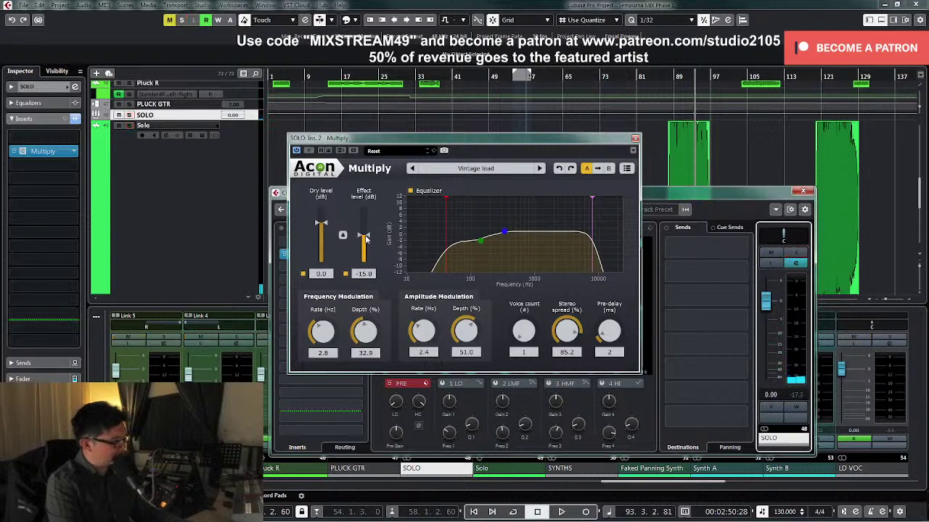
drag(366, 238, 365, 236)
key(space)
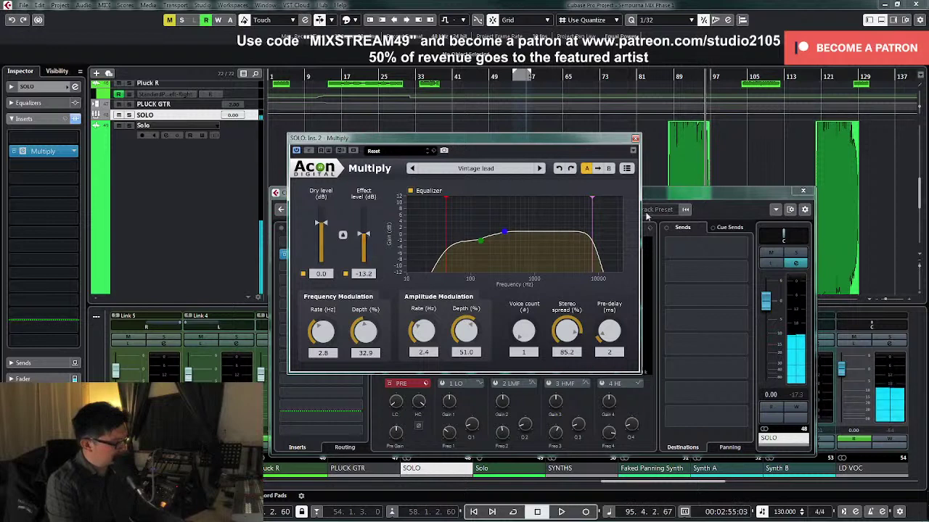
click(635, 138)
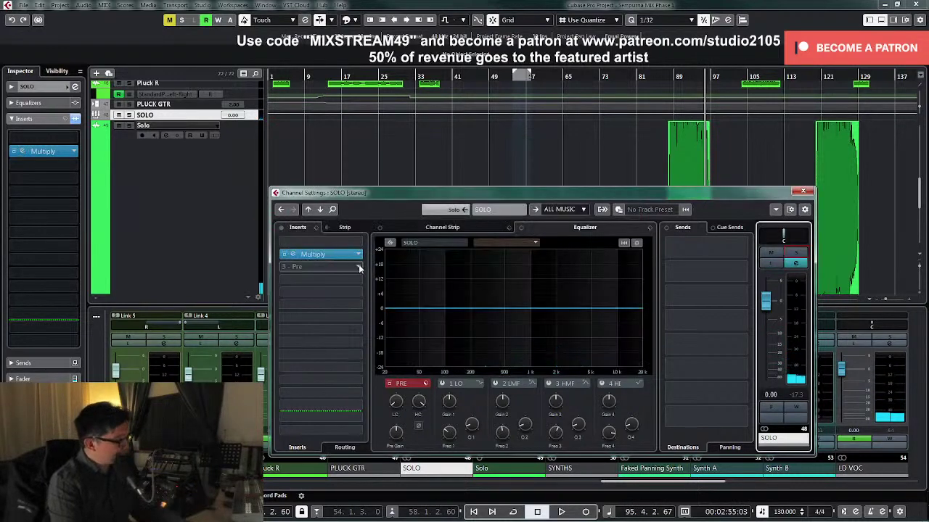
Step: Insert the Soundtoys EchoBoy Jr delay in the SOLO group's third insert slot
click(320, 267)
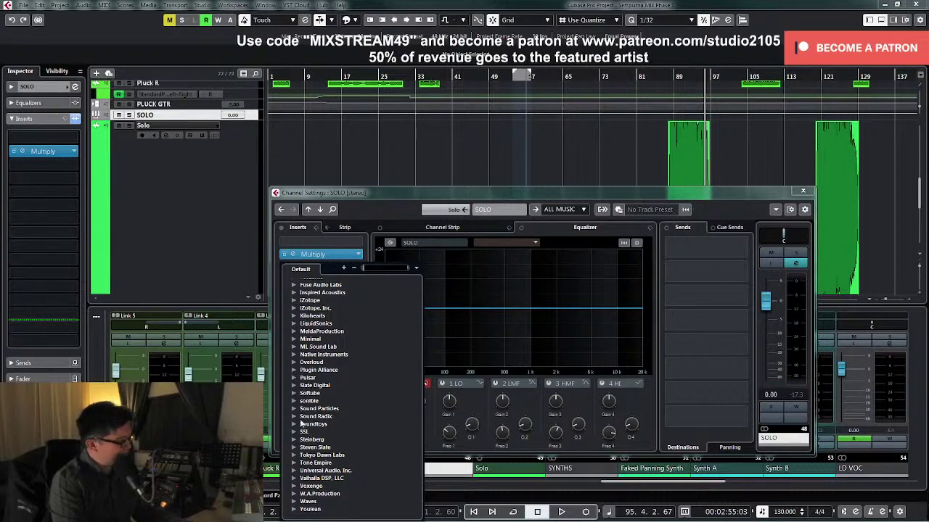
click(294, 424)
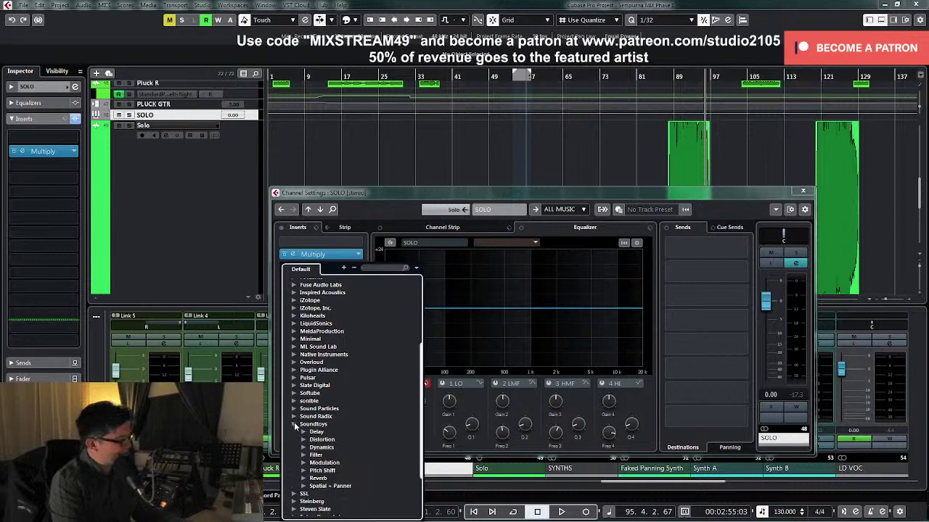
click(302, 432)
scroll(348, 409, down, 3)
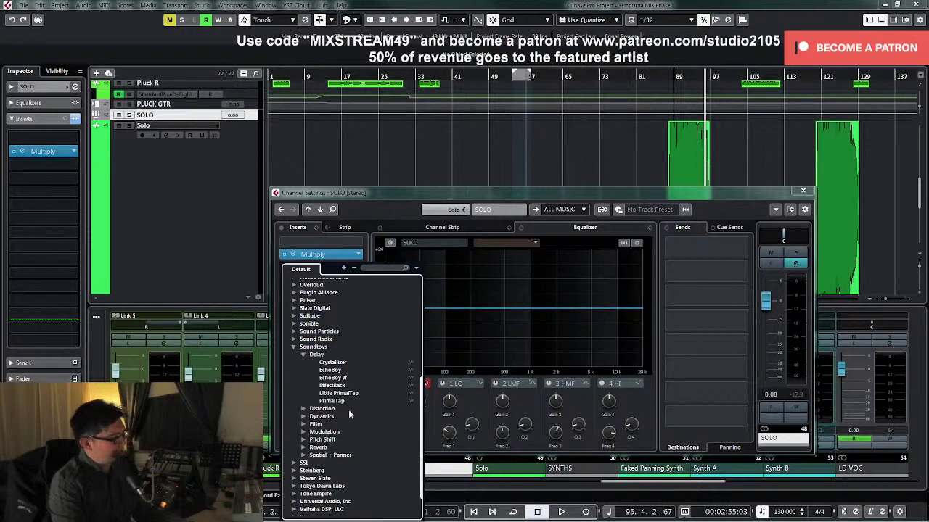
click(338, 379)
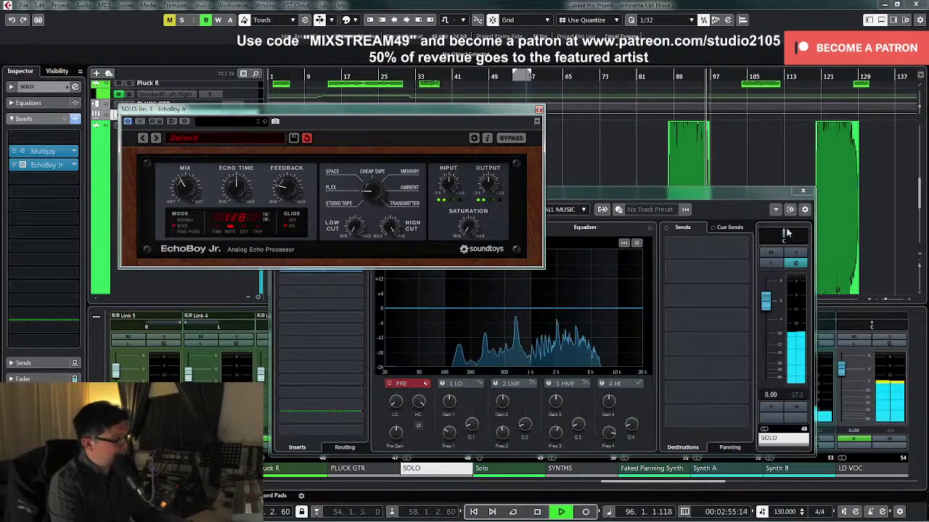
Step: Replay the soloed SOLO group from about bar 87, reducing EchoBoy Jr's Mix, raising Low Cut and Feedback, and cutting more highs
click(667, 77)
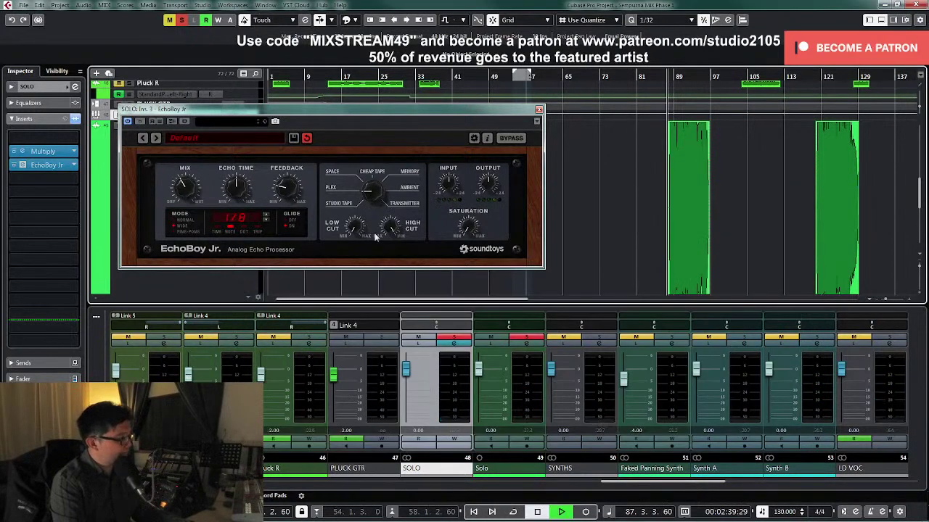
key(space)
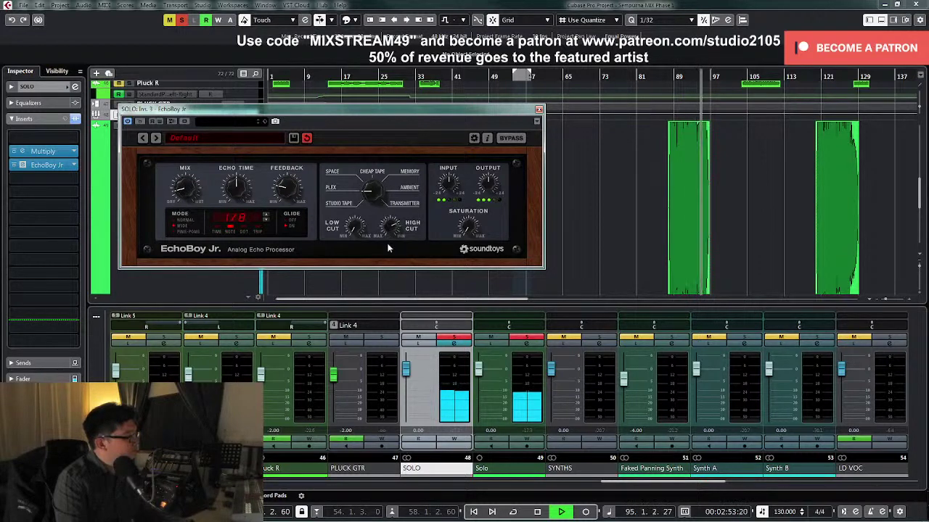
key(space)
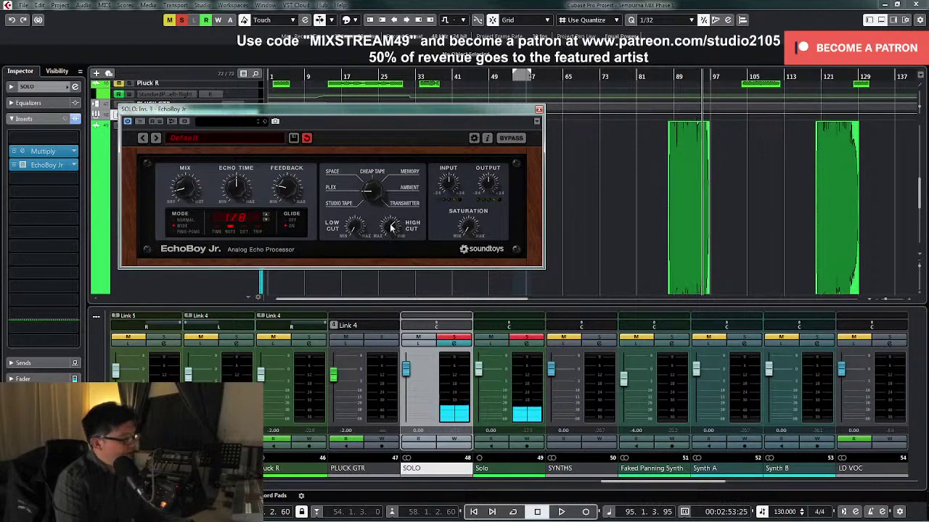
key(space)
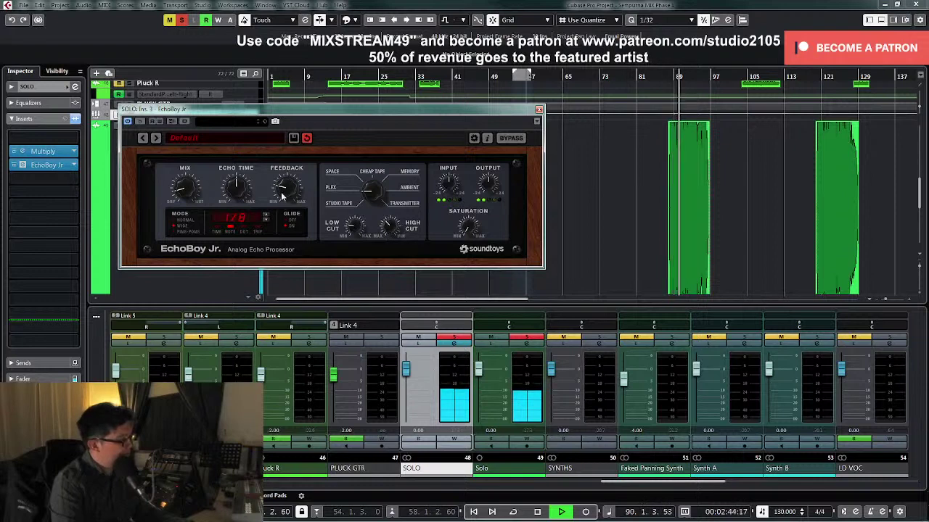
key(space)
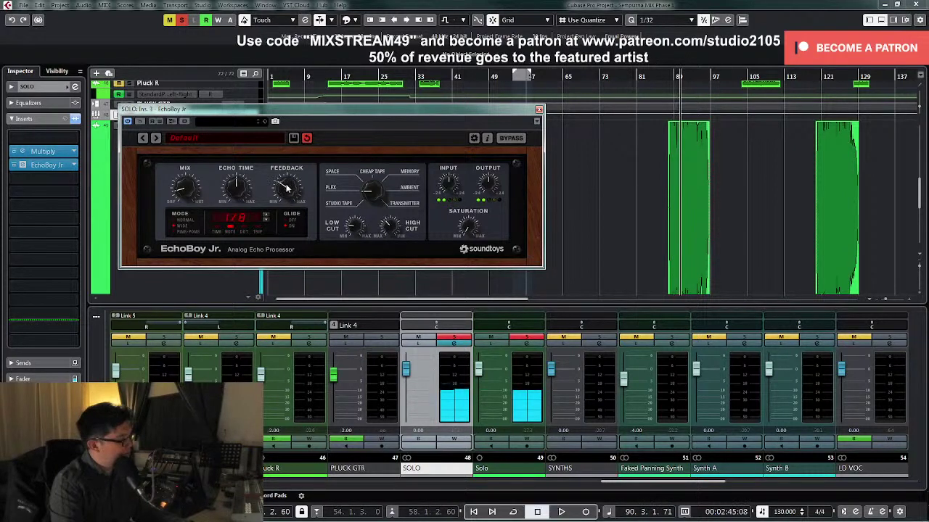
Step: Unsolo the SOLO group, replay the solo in the full mix with a slightly higher EchoBoy Jr Mix, and close the plug-in
click(454, 338)
key(space)
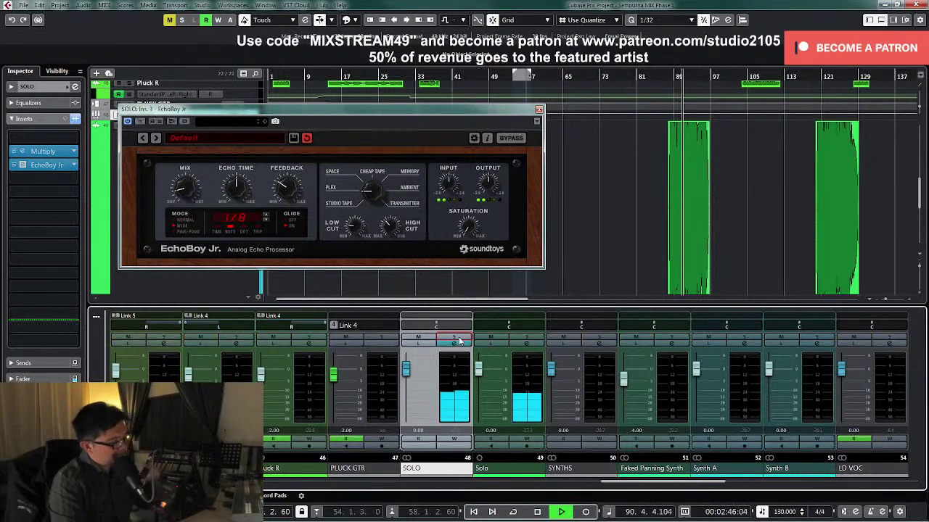
click(456, 344)
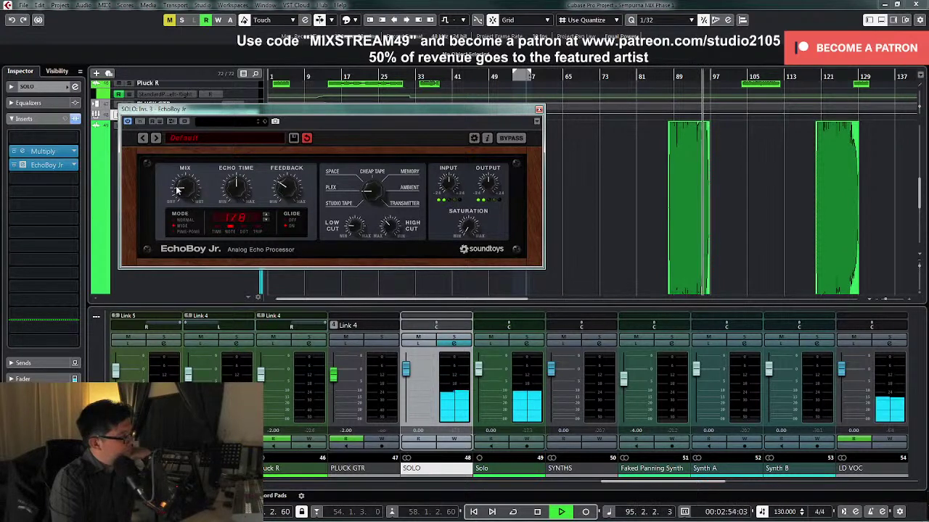
click(671, 76)
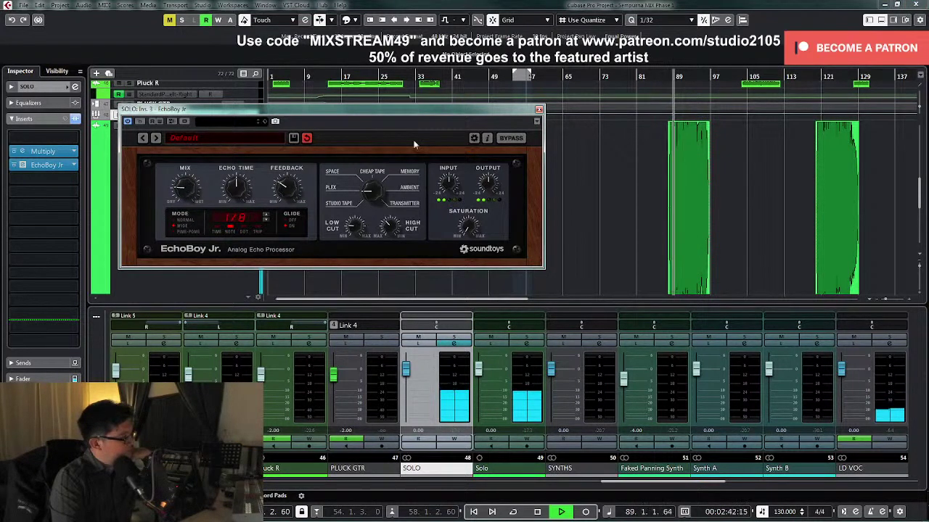
click(538, 110)
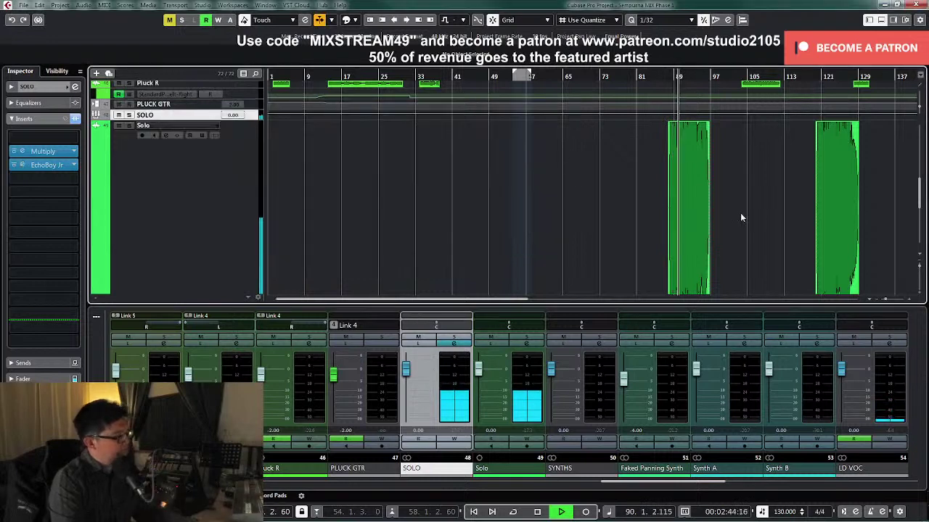
Step: Return the Solo track to normal height and set its fader to 1.50 dB during playback
click(215, 201)
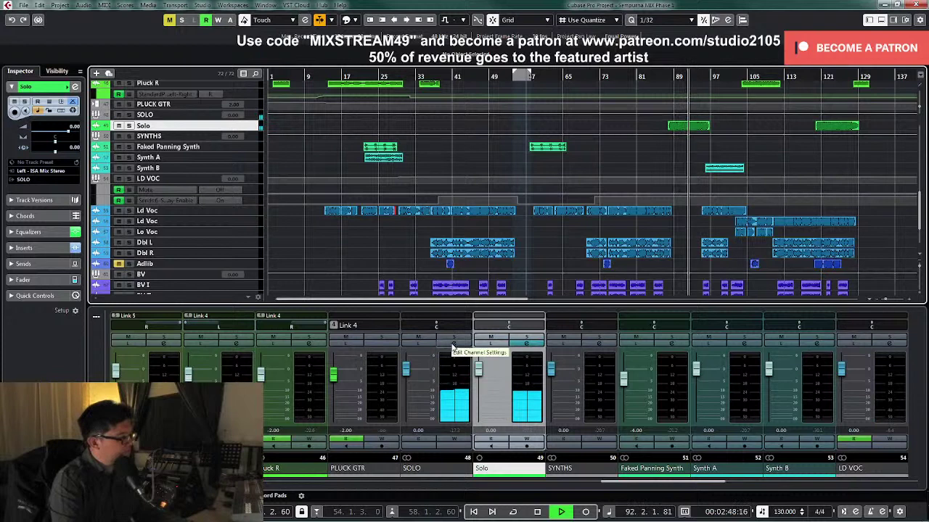
key(space)
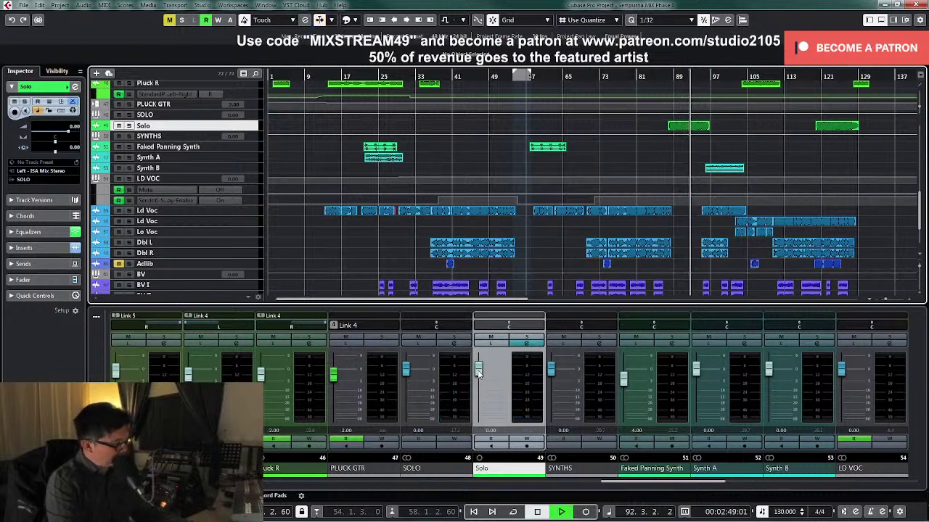
key(space)
click(478, 371)
drag(478, 370, 478, 366)
double_click(490, 432)
text(1.5)
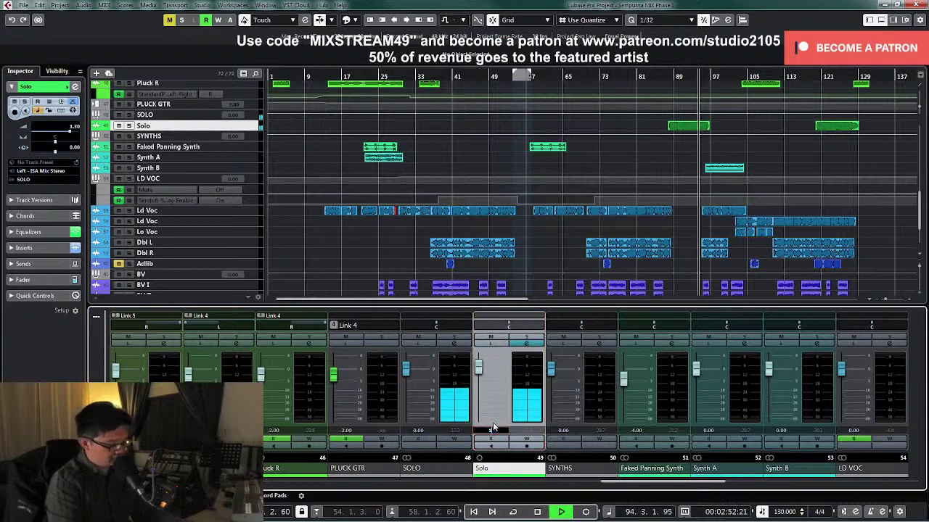
key(Return)
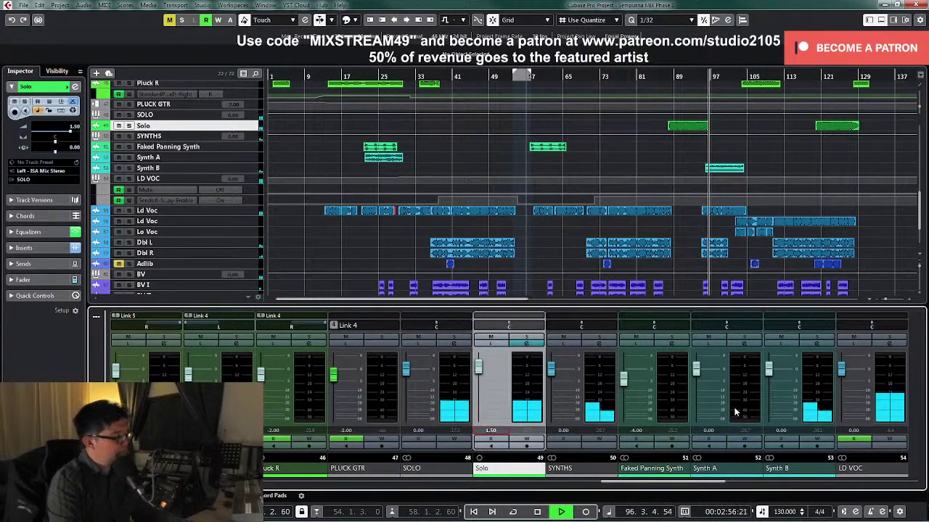
Step: Solo Synth B, replay it from about bar 95, and raise its EQ low-cut filter to about 152 Hz
key(space)
click(815, 339)
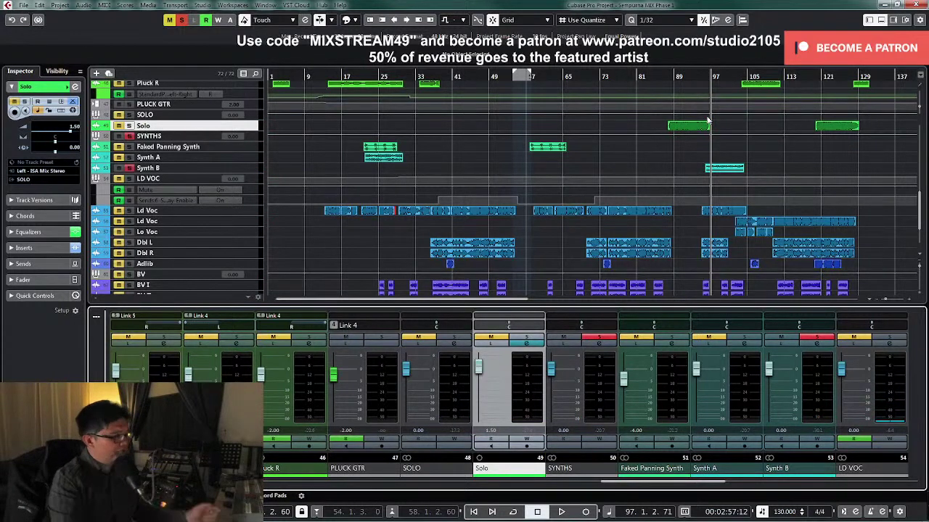
click(701, 77)
click(819, 358)
key(space)
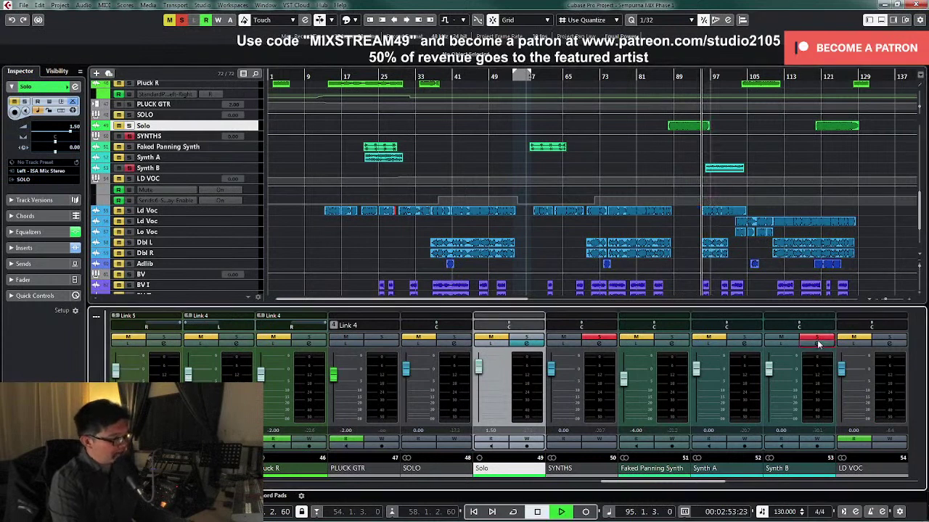
key(e)
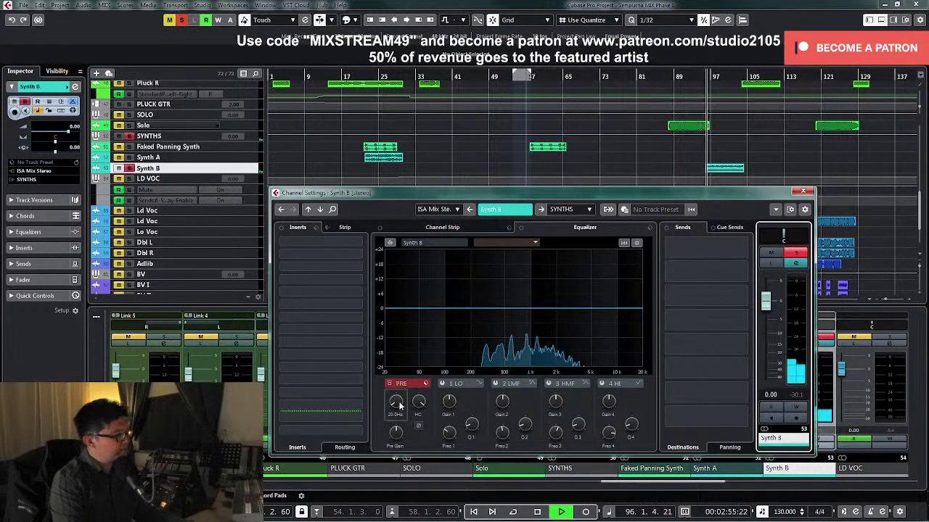
drag(398, 410, 409, 382)
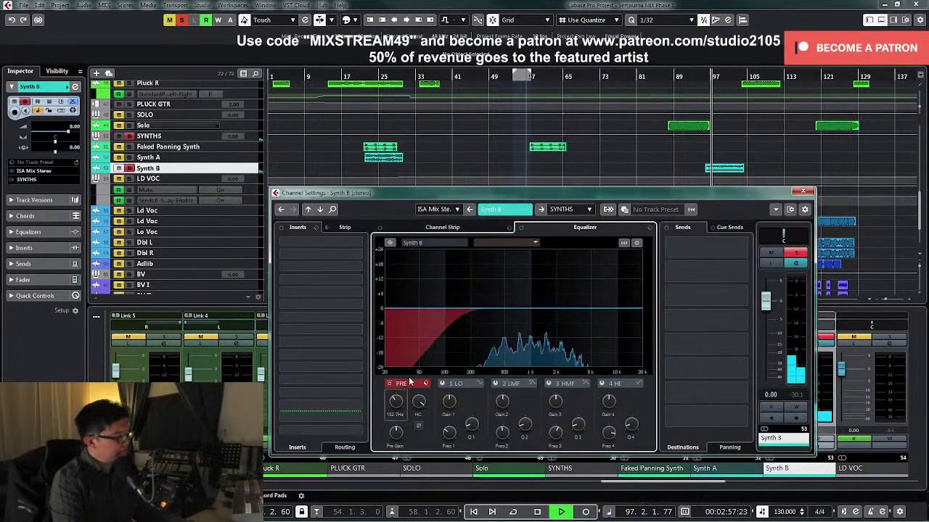
Step: Stop playback and load the FX chain preset MIX VCC-VTM4KG onto Synth B's inserts
key(space)
click(316, 228)
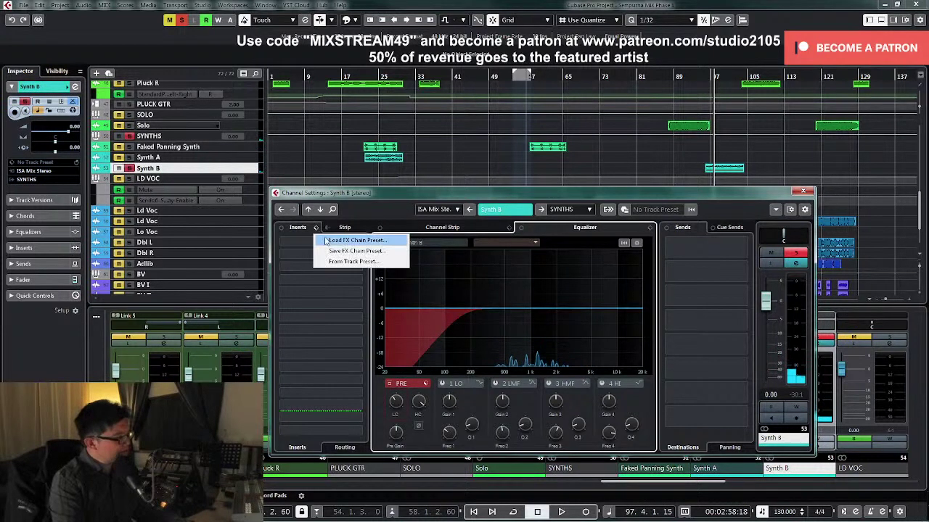
click(341, 240)
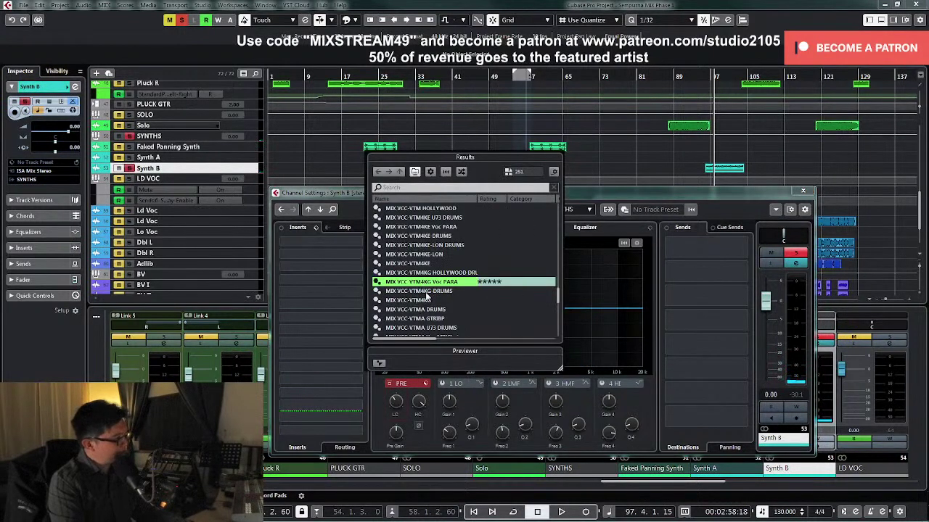
double_click(425, 301)
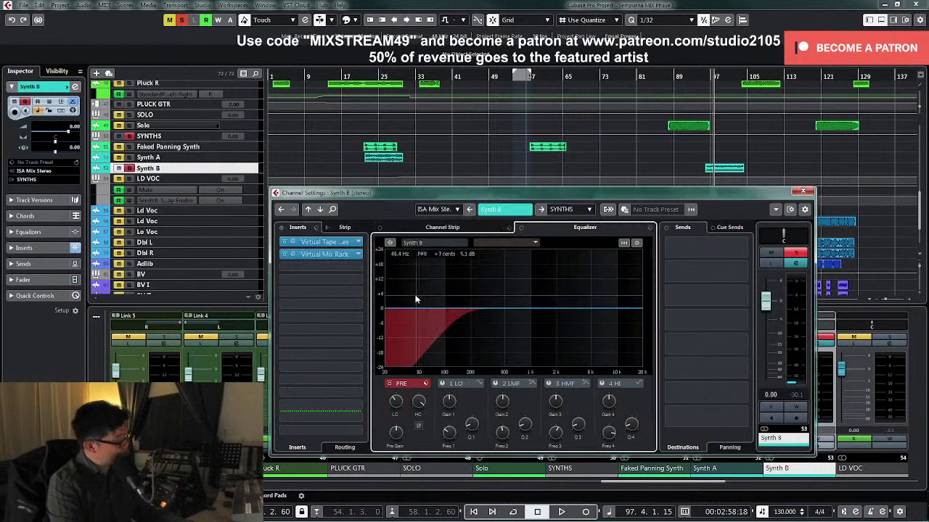
Step: Insert the Waves MV2 Stereo dynamics plug-in in Synth B's third insert slot
click(357, 267)
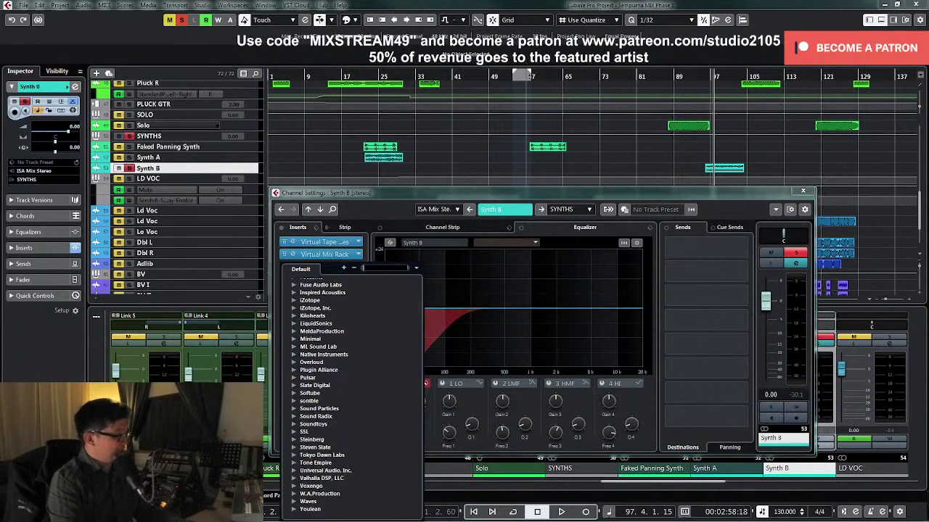
click(294, 502)
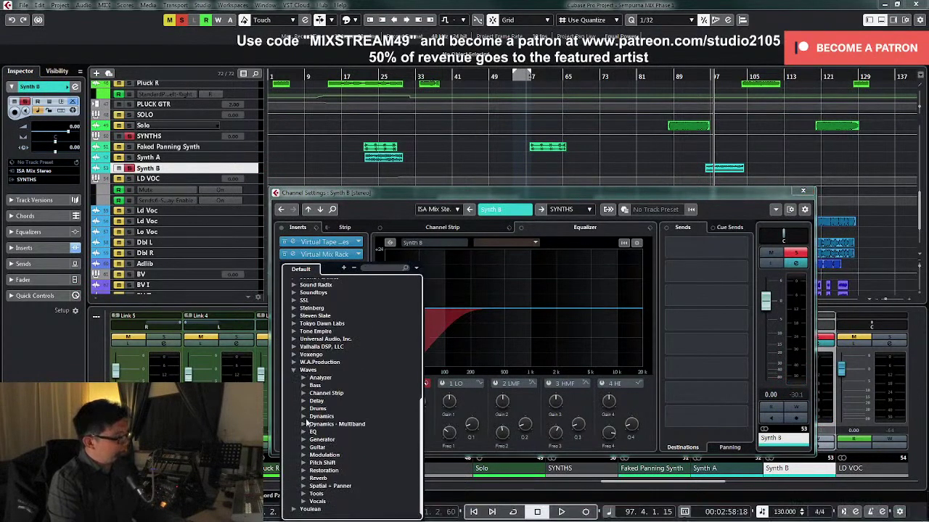
click(304, 417)
scroll(325, 418, down, 6)
click(339, 426)
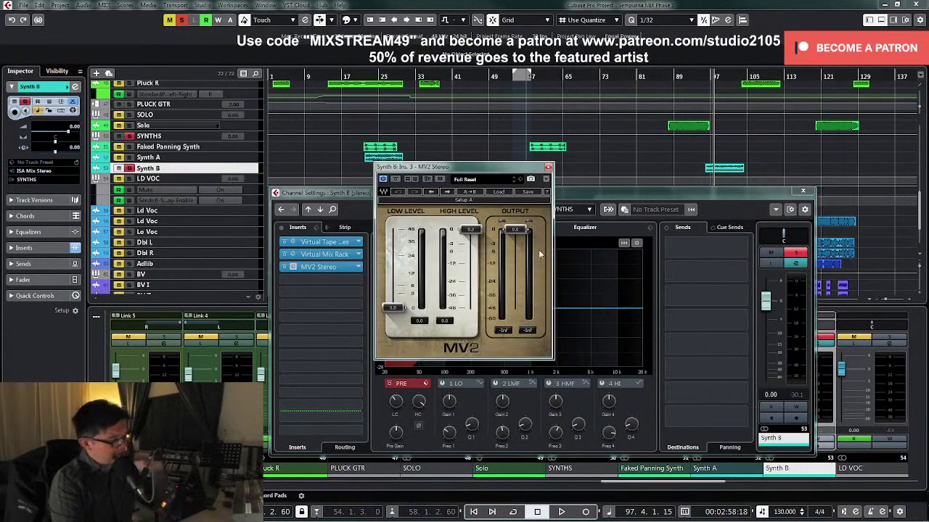
Step: During soloed playback, raise MV2's Low Level to about 9.9 and lower its Output to -4.0
key(space)
drag(411, 309, 411, 278)
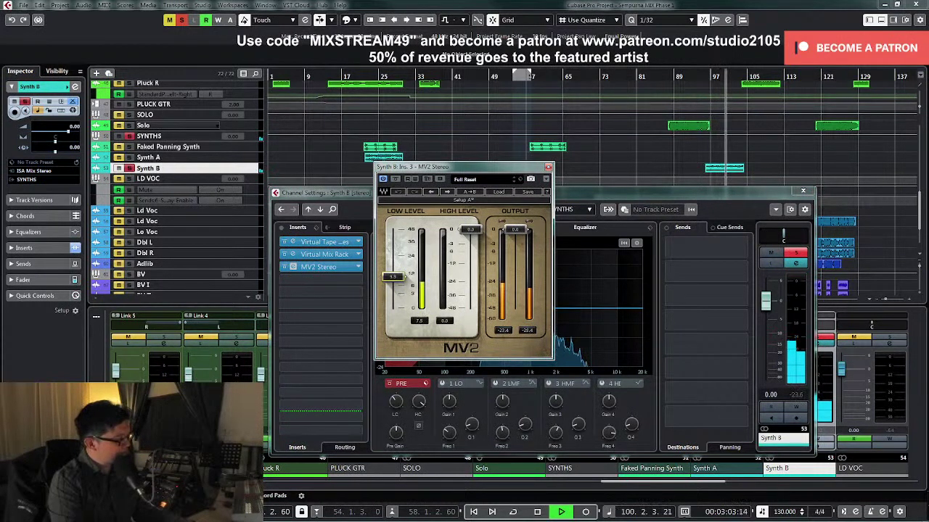
drag(515, 230, 514, 247)
Step: Unsolo Synth B, replay it in the full mix from about bar 94 with slightly more MV2 Output, and close the plug-in
click(796, 253)
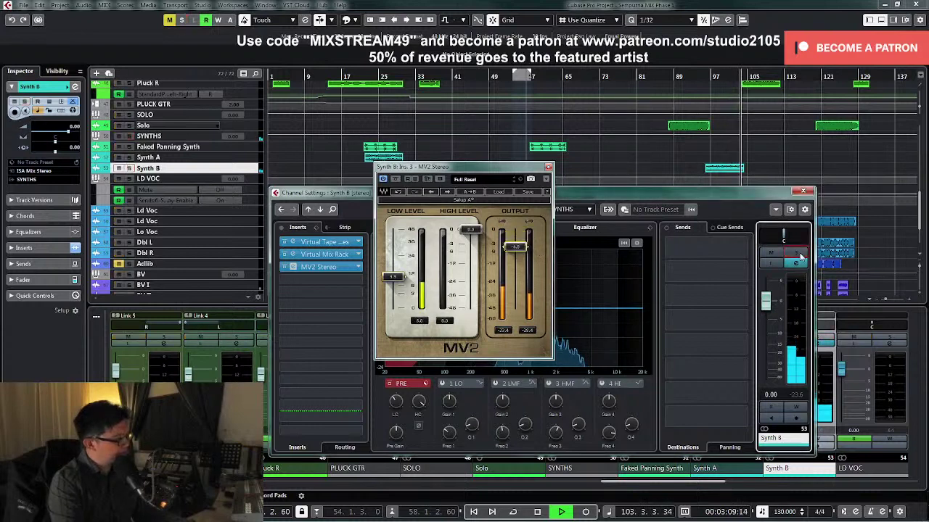
key(space)
click(699, 77)
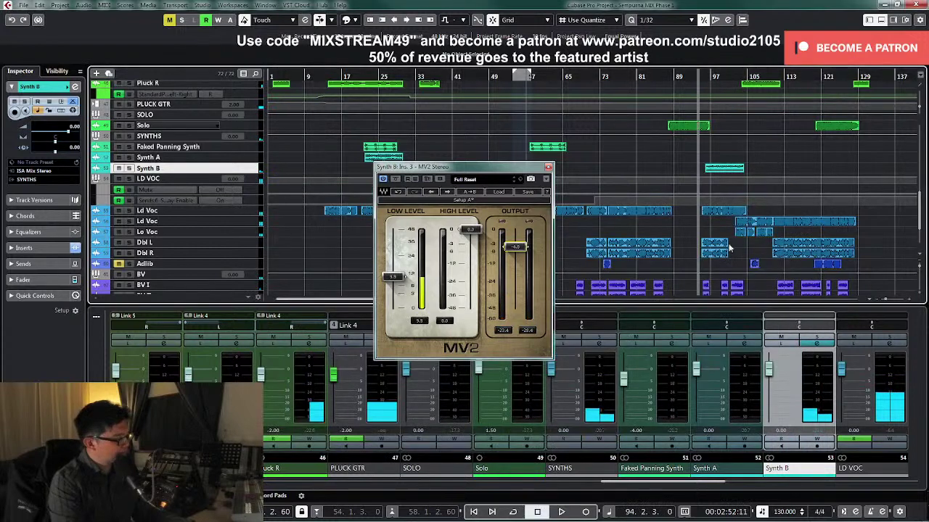
key(space)
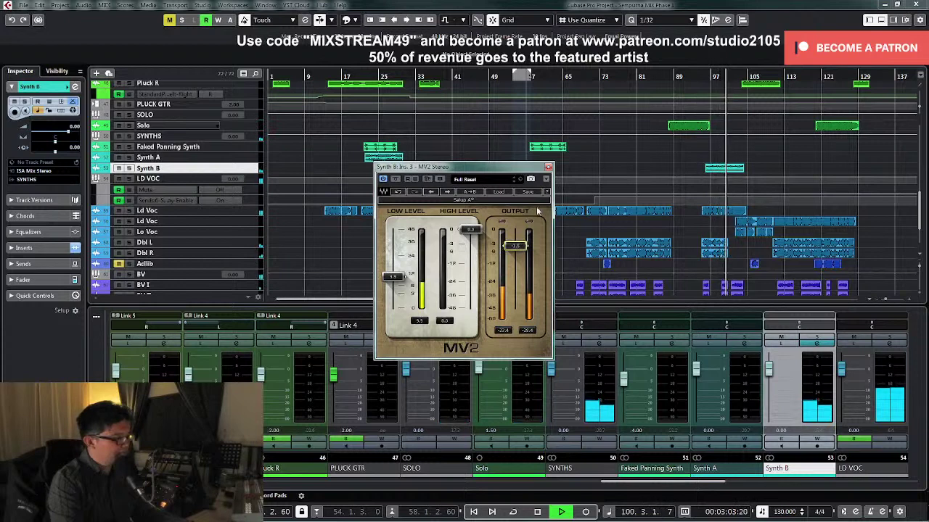
click(548, 167)
Step: Stop playback, move the playhead to about bar 63, and enlarge the LINE GTRS group track to expose its volume automation
scroll(719, 216, up, 2)
scroll(719, 216, up, 4)
key(space)
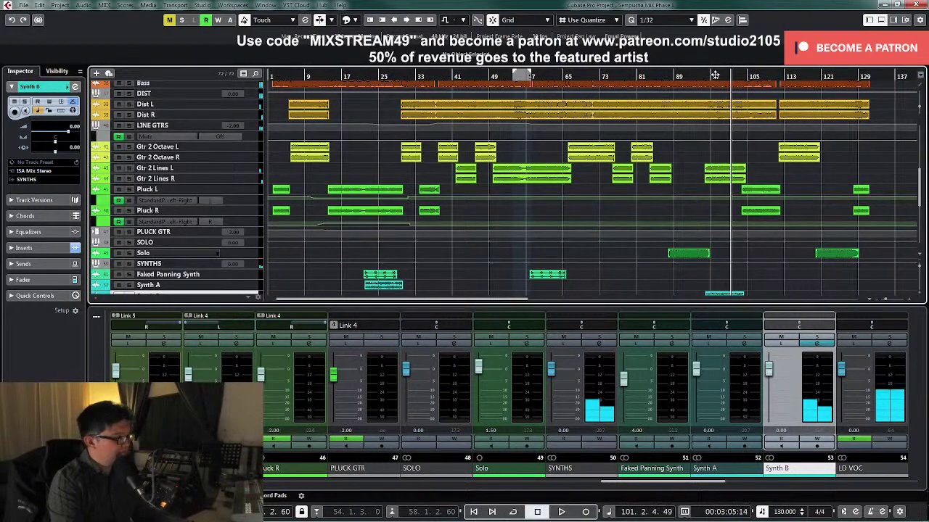
drag(562, 76, 555, 76)
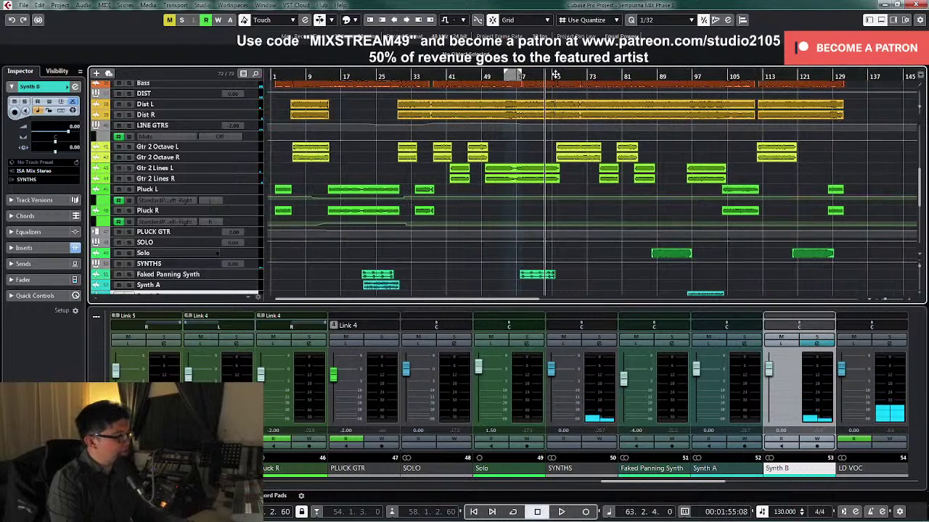
click(258, 125)
drag(255, 131, 241, 205)
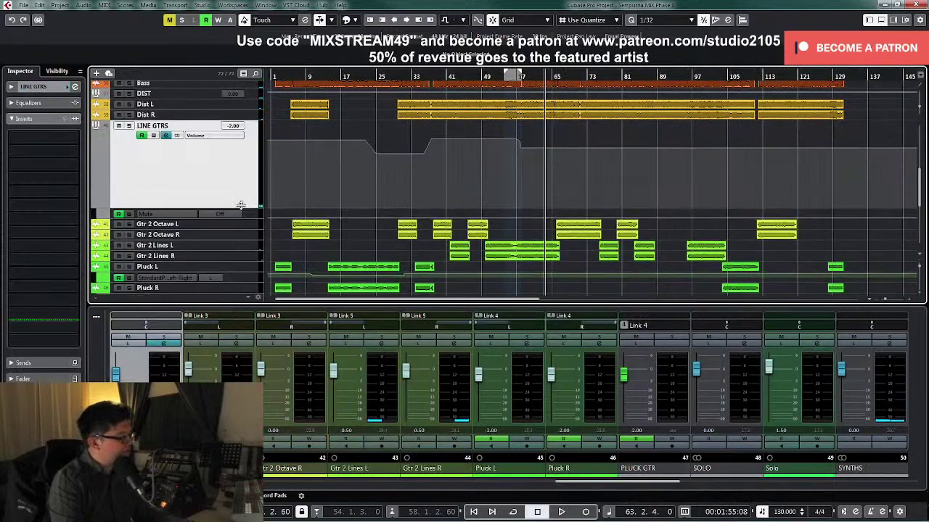
Step: During playback, draw a volume automation step on LINE GTRS at about bar 66, where the Gtr 2 Octave parts enter
key(space)
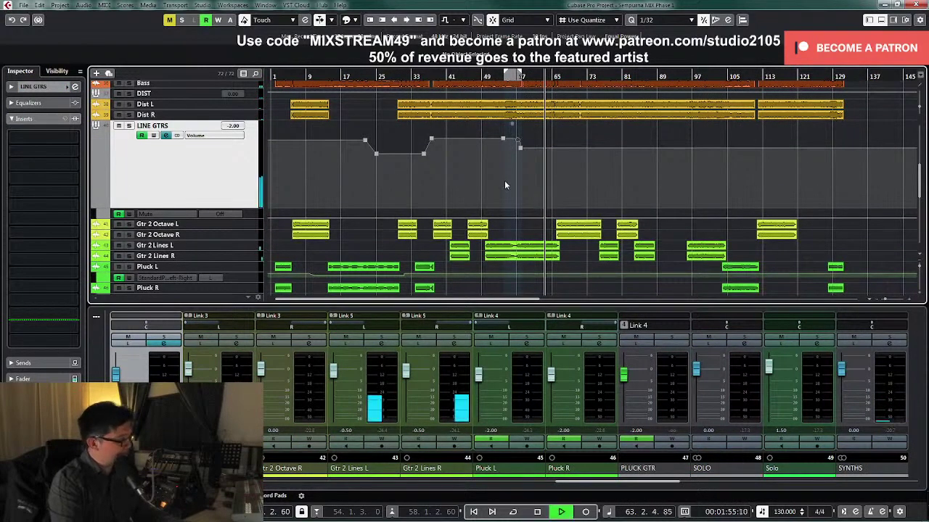
ctrl+scroll(505, 180, up, 2)
key(h)
key(h)
key(h)
key(h)
right_click(616, 168)
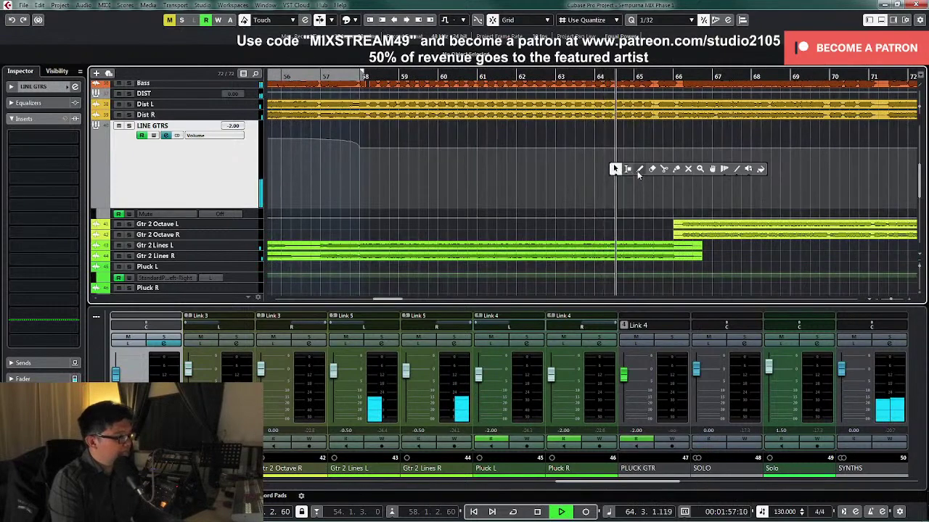
click(638, 170)
key(h)
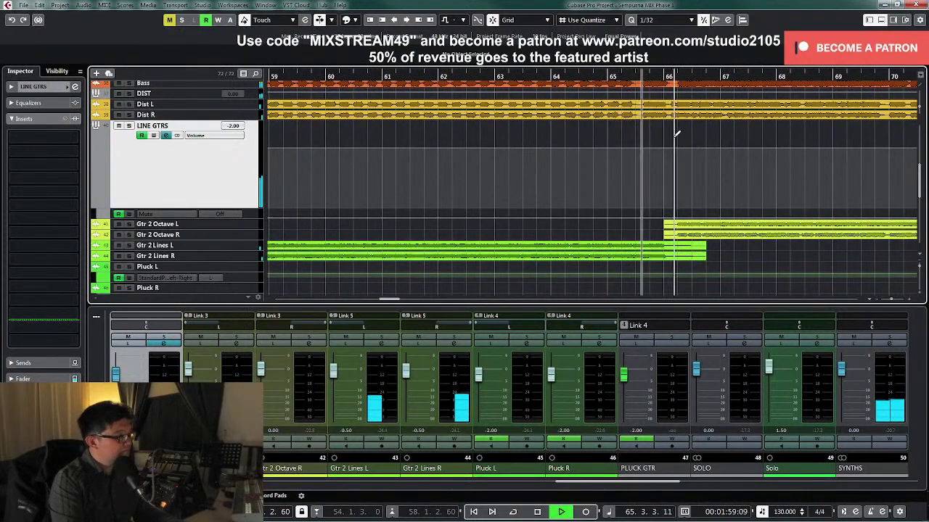
click(672, 143)
right_click(673, 139)
click(672, 141)
drag(663, 135, 685, 146)
key(g)
key(g)
key(g)
key(g)
key(g)
key(g)
key(g)
key(g)
key(g)
key(g)
key(g)
key(g)
key(g)
key(g)
key(space)
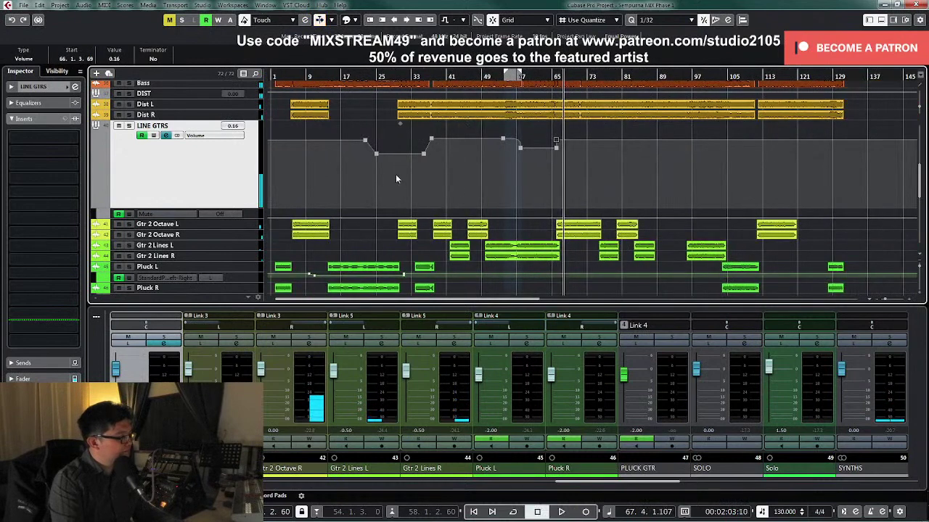
Step: Check the level of the LINE GTRS dip from bar 25, and set the new point at bar 66 to -4 dB
drag(364, 179, 444, 150)
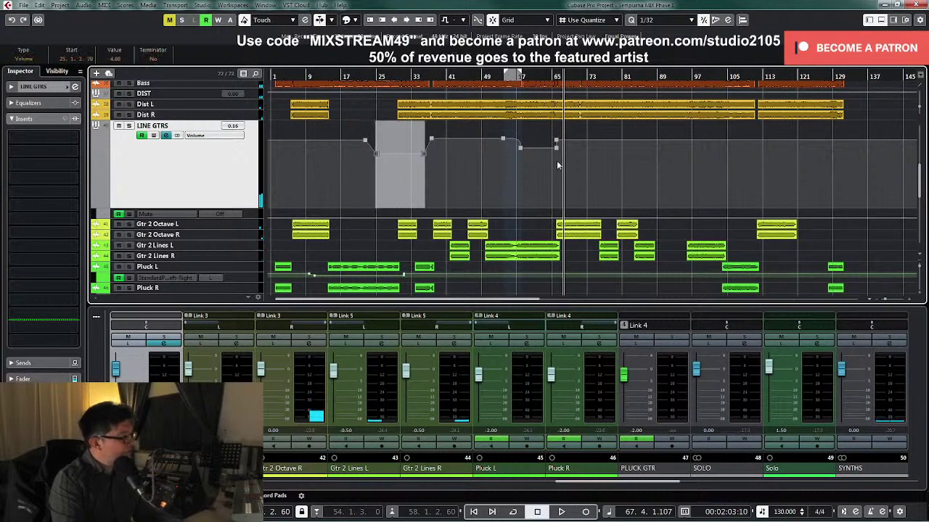
key(h)
key(h)
key(h)
key(h)
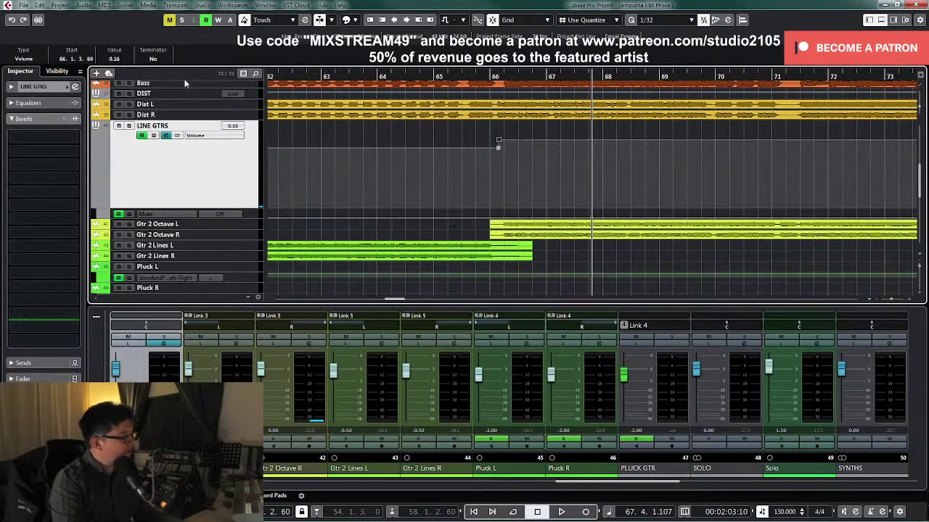
text(-4)
key(Return)
Step: Play the LINE GTRS level change from about bar 67, briefly soloing the group and returning to the full mix
key(space)
key(g)
key(g)
key(g)
key(g)
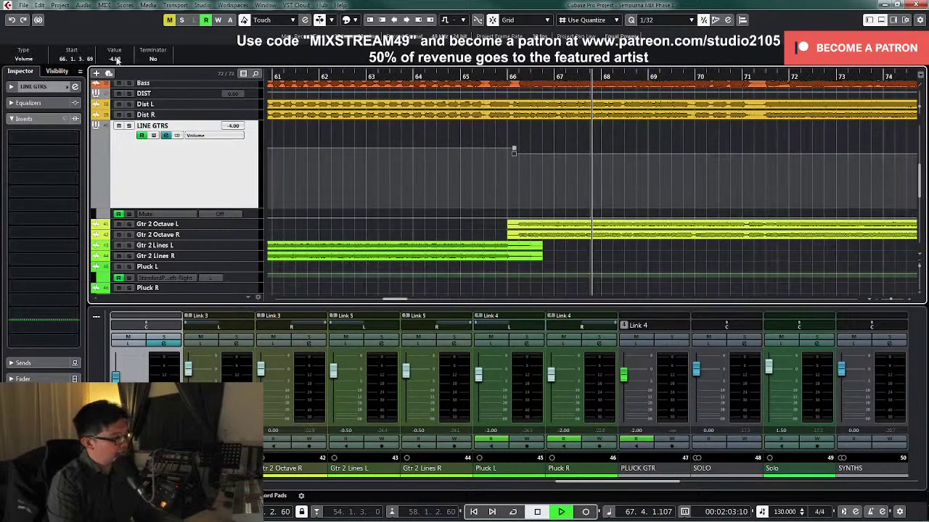
key(g)
key(g)
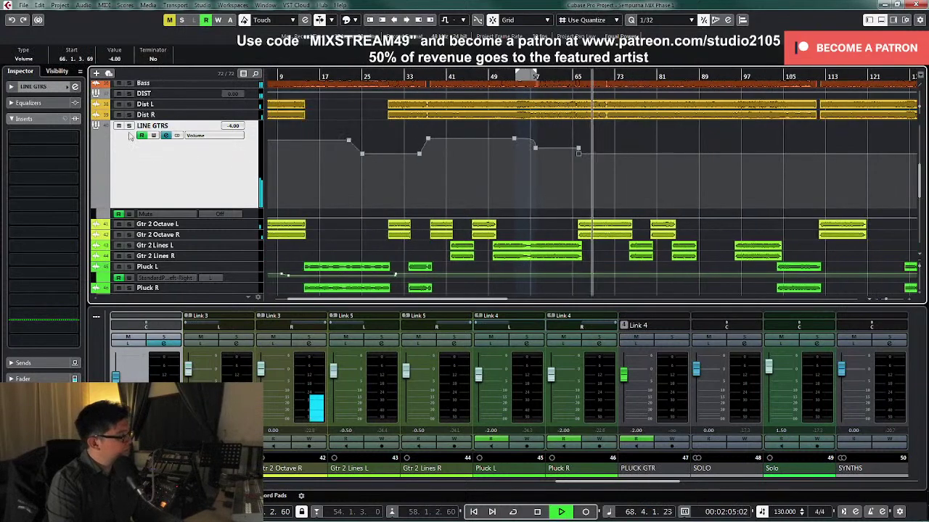
click(129, 126)
click(129, 126)
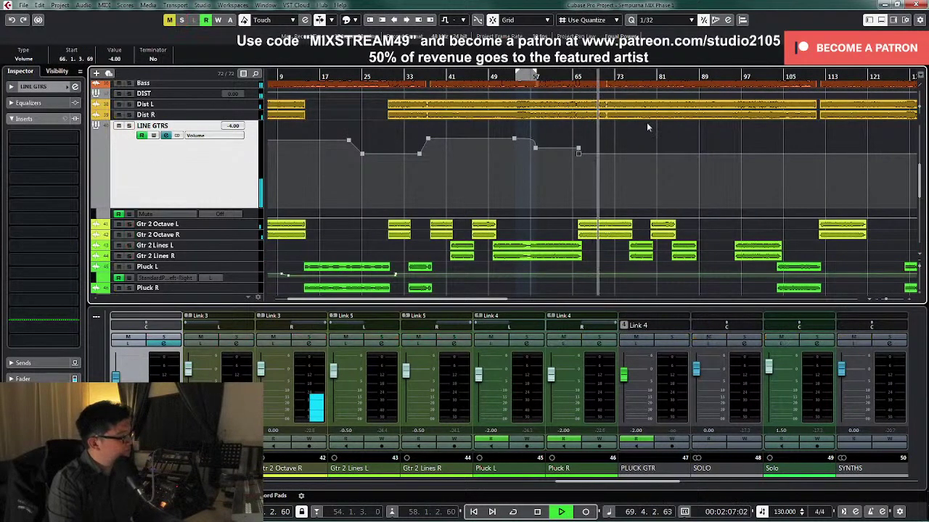
Step: Replay LINE GTRS around bars 70 to 72, in the mix and soloed, to locate its next level change
key(h)
key(h)
key(h)
key(h)
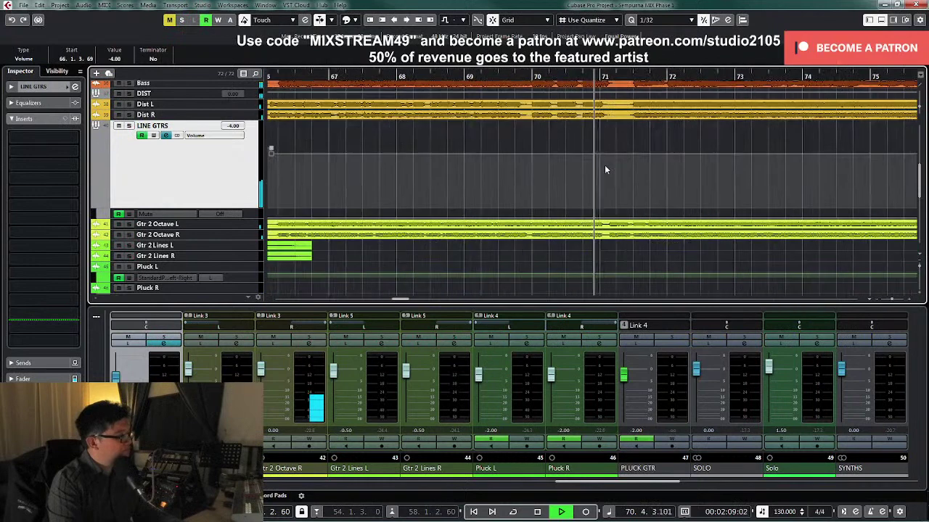
right_click(604, 165)
click(630, 167)
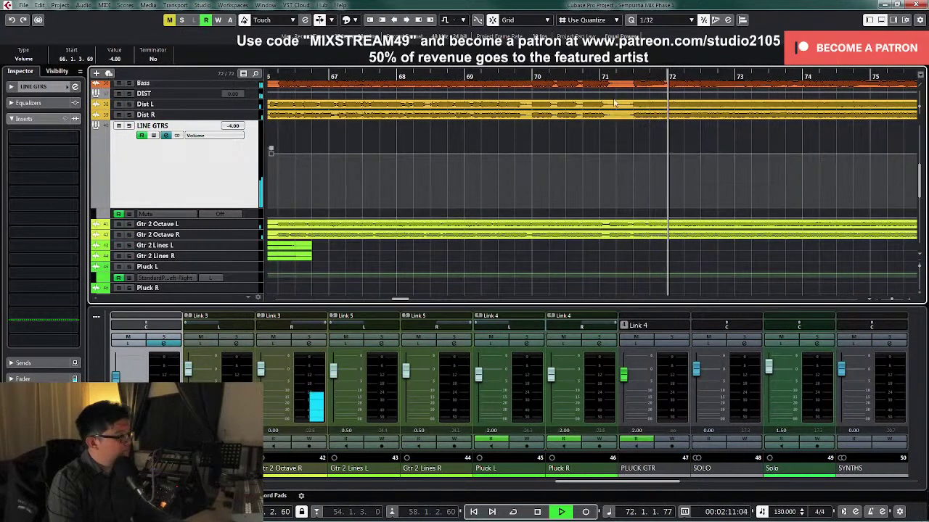
key(space)
click(129, 126)
key(space)
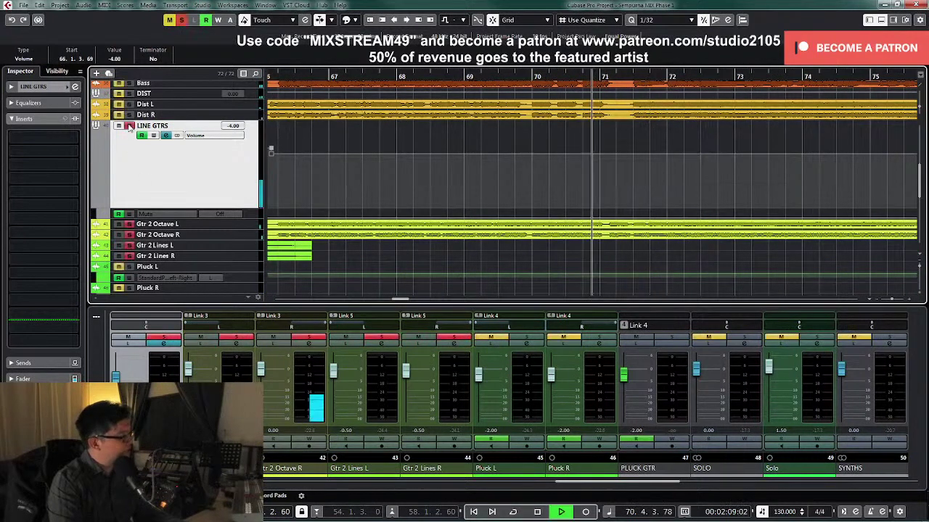
key(space)
click(129, 126)
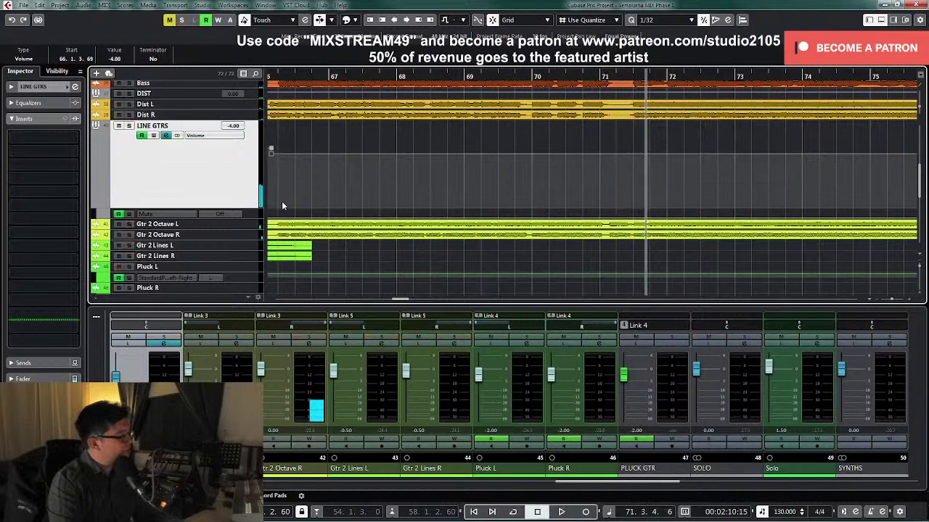
Step: Draw a volume automation step on LINE GTRS just after bar 71 and set its new level to 1 dB
drag(595, 76, 593, 170)
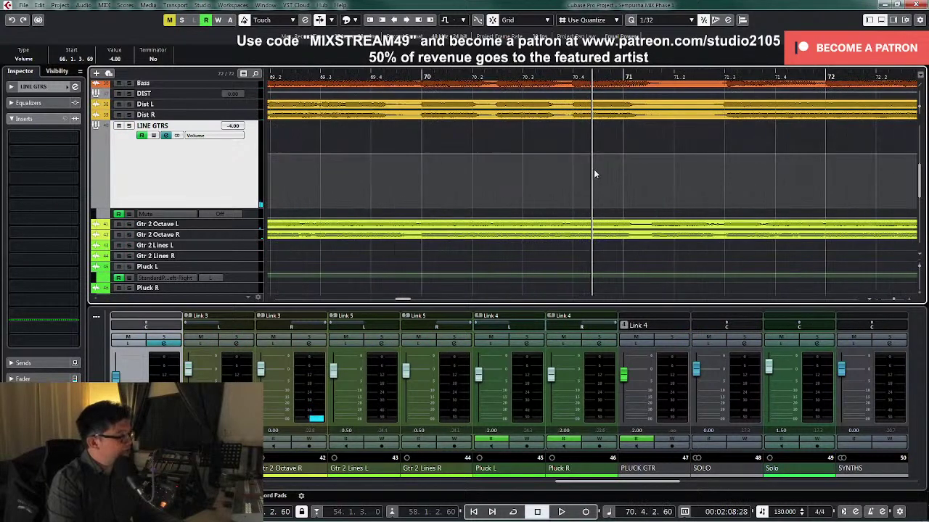
right_click(594, 169)
click(630, 170)
click(644, 141)
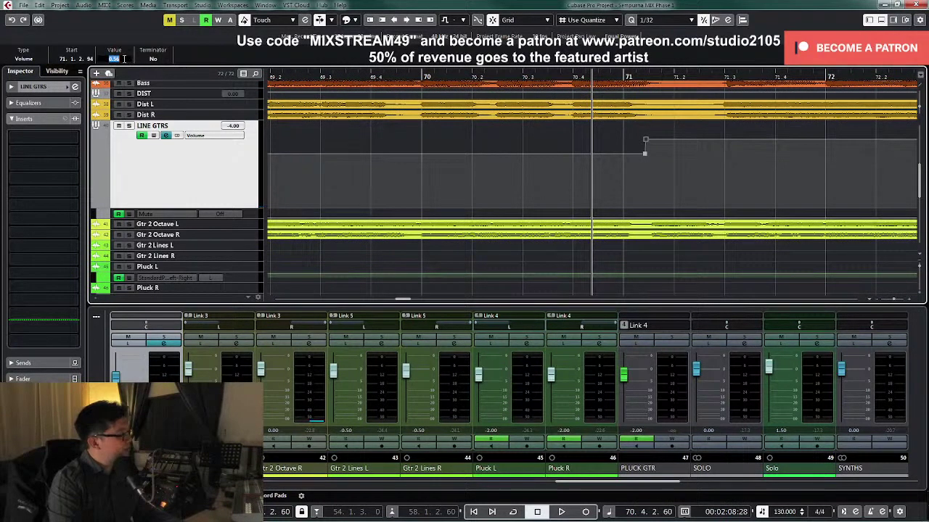
text(1)
key(Return)
Step: Replay the transition from about bar 67 and set the upper LINE GTRS volume point just after bar 71 to 0 dB
key(g)
key(g)
key(g)
key(g)
key(g)
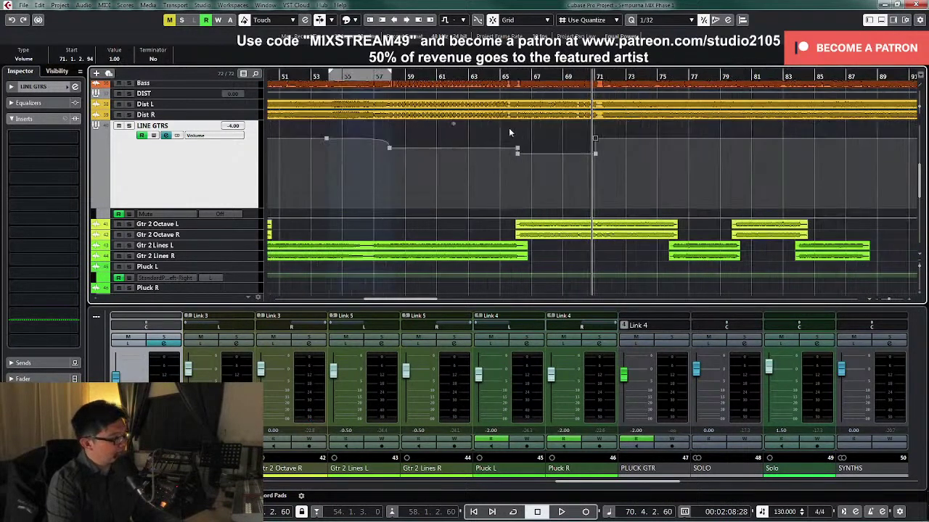
key(space)
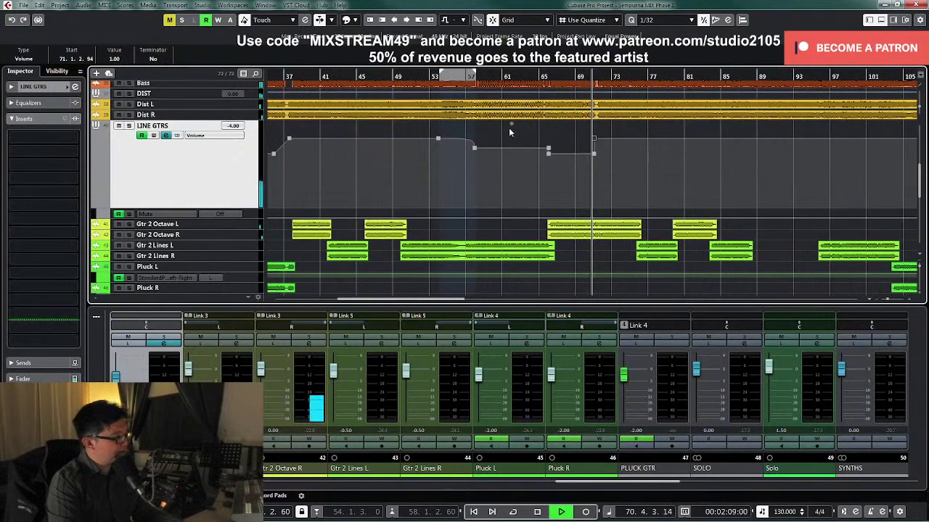
click(566, 76)
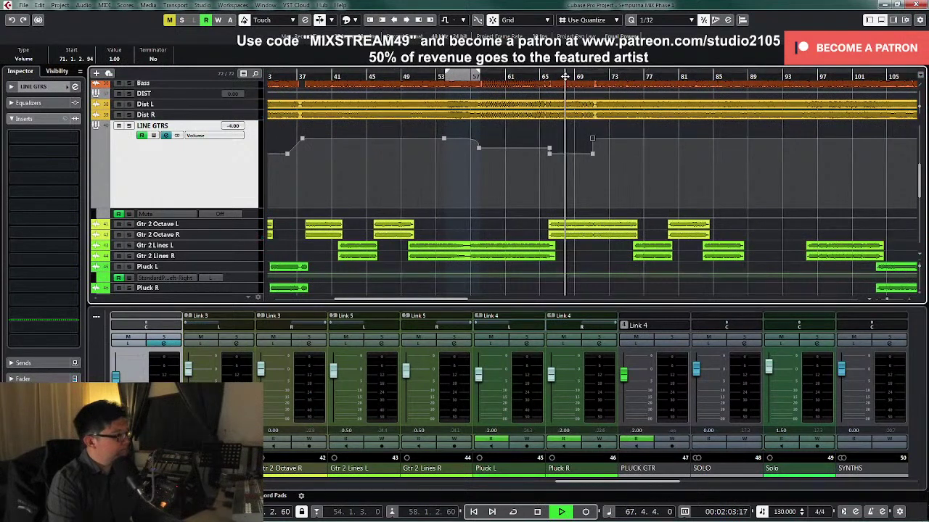
click(119, 60)
text(0)
key(Return)
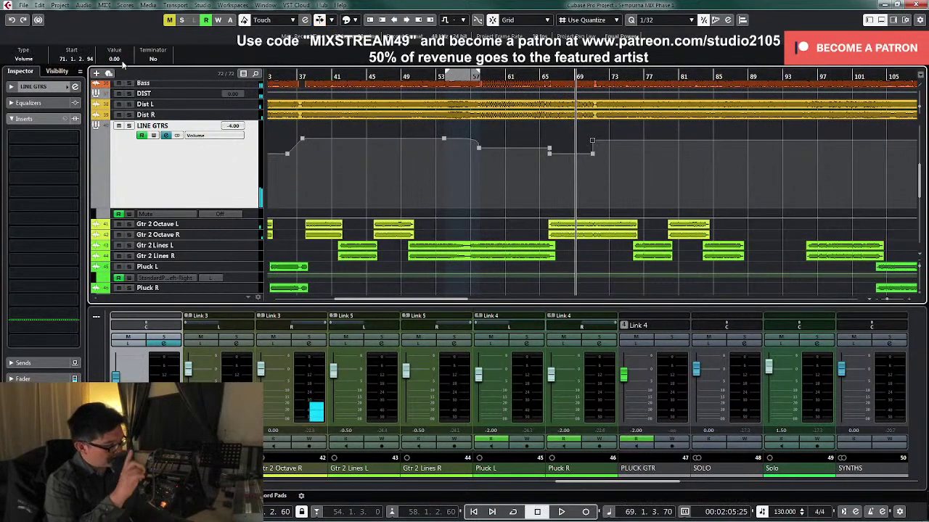
Step: Replay into bar 72, add another LINE GTRS volume step just before that bar, and set its level to 1 dB
key(h)
key(h)
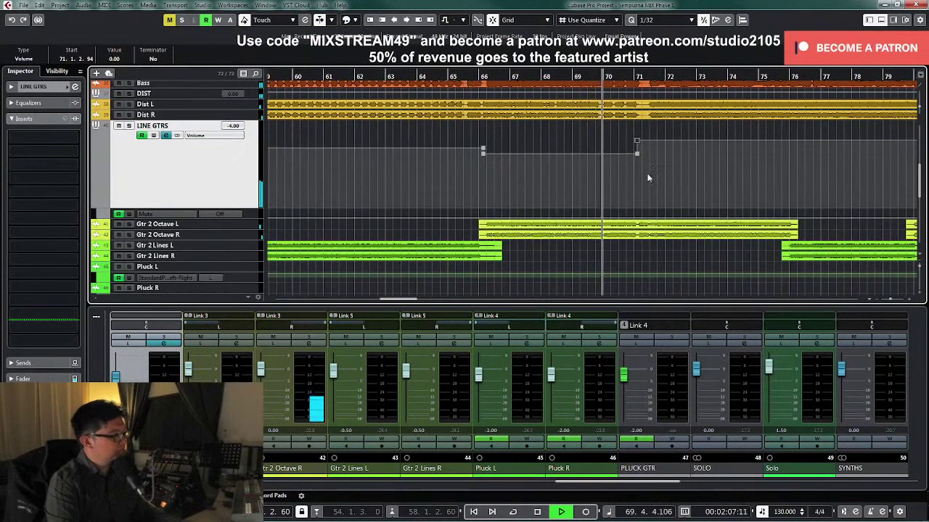
key(h)
key(h)
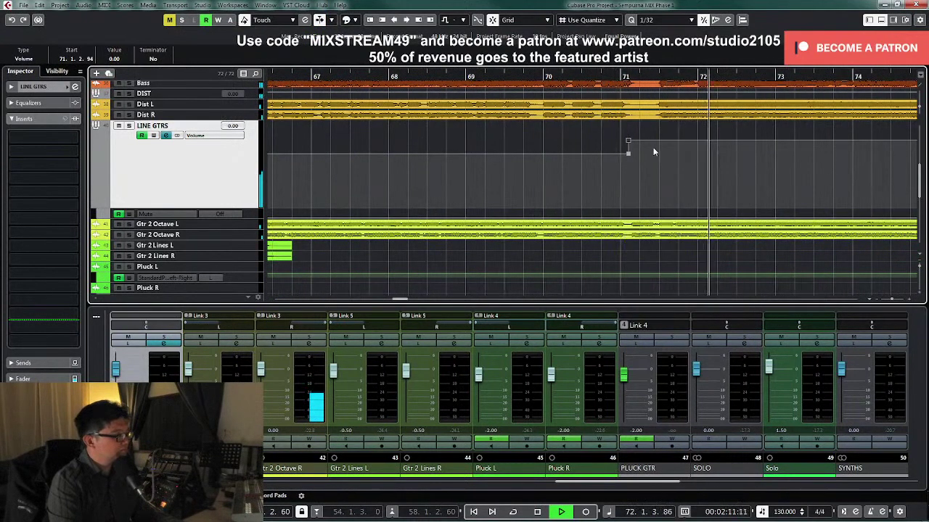
key(space)
right_click(669, 154)
click(694, 154)
click(696, 136)
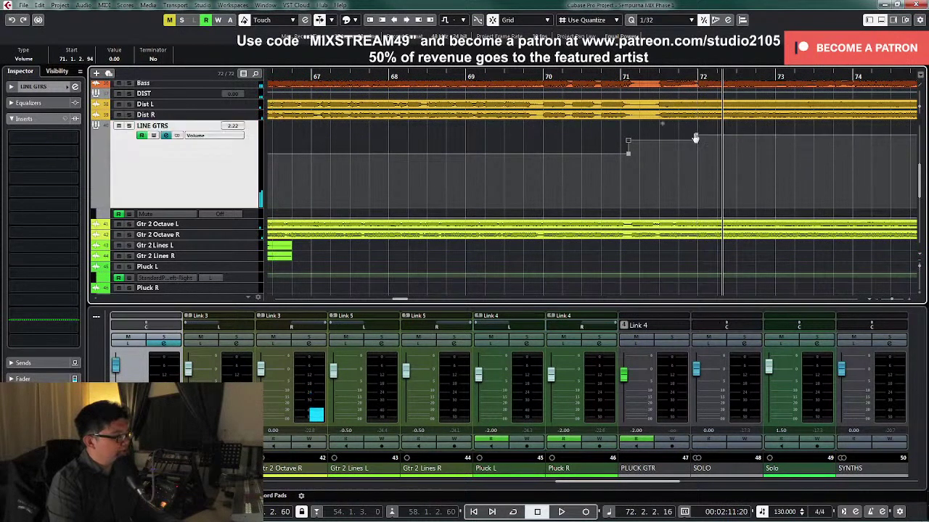
drag(697, 140, 696, 139)
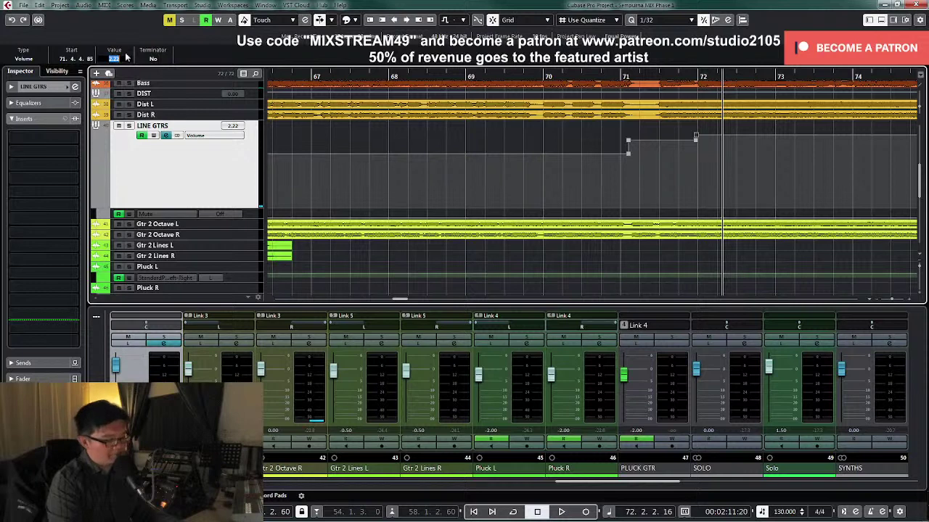
text(1)
key(Return)
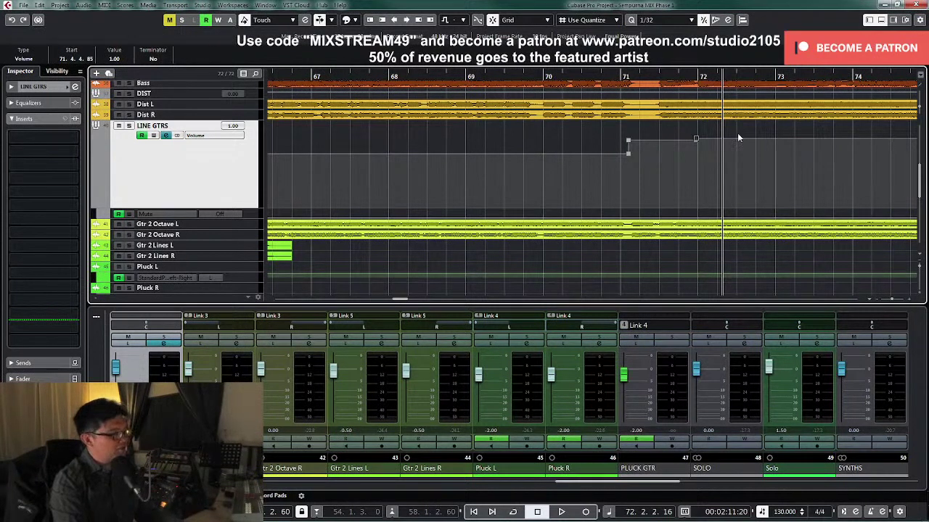
Step: Play the song from bar 72 and check the LINE GTRS volume automation against the guitar clips
click(767, 164)
key(g)
key(g)
key(g)
key(g)
key(g)
key(g)
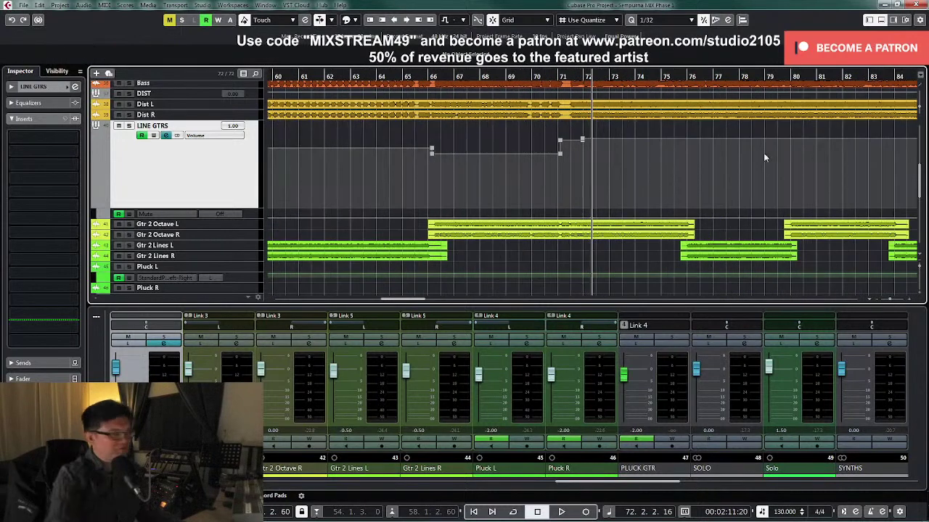
key(g)
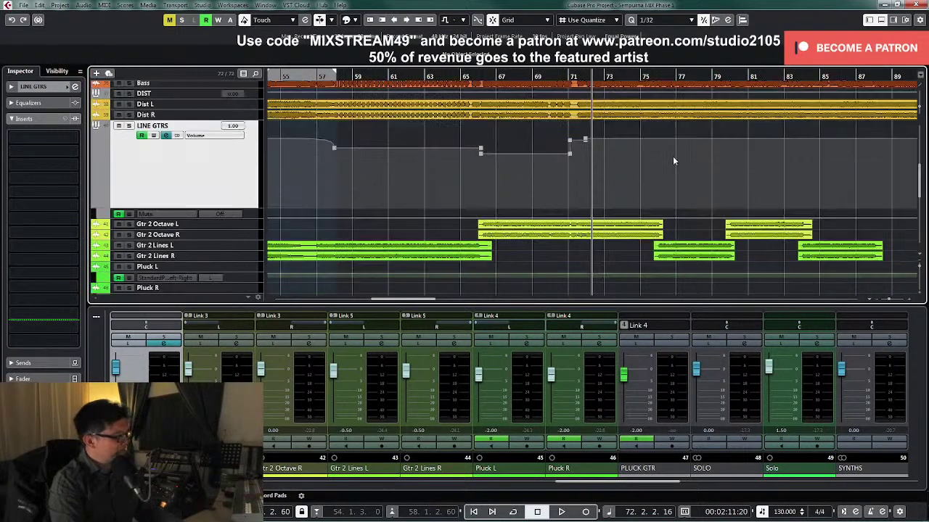
key(g)
key(g)
key(g)
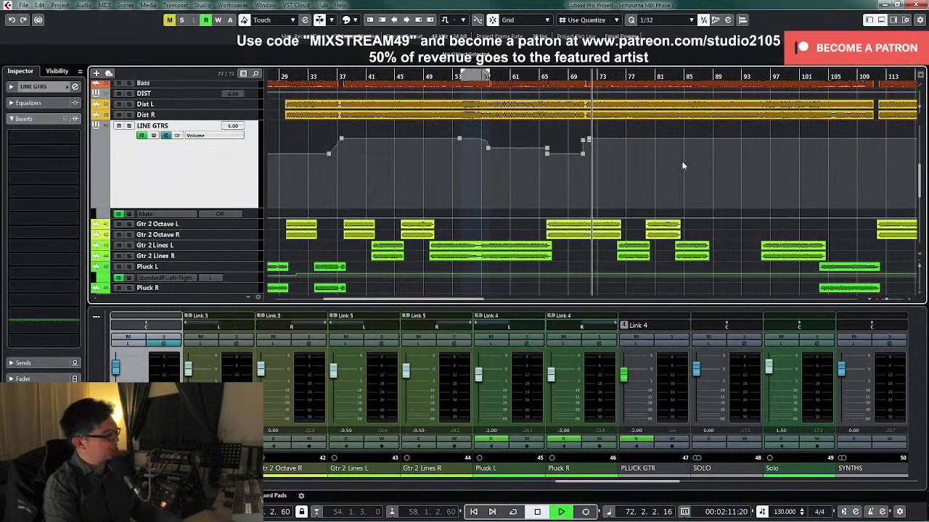
key(h)
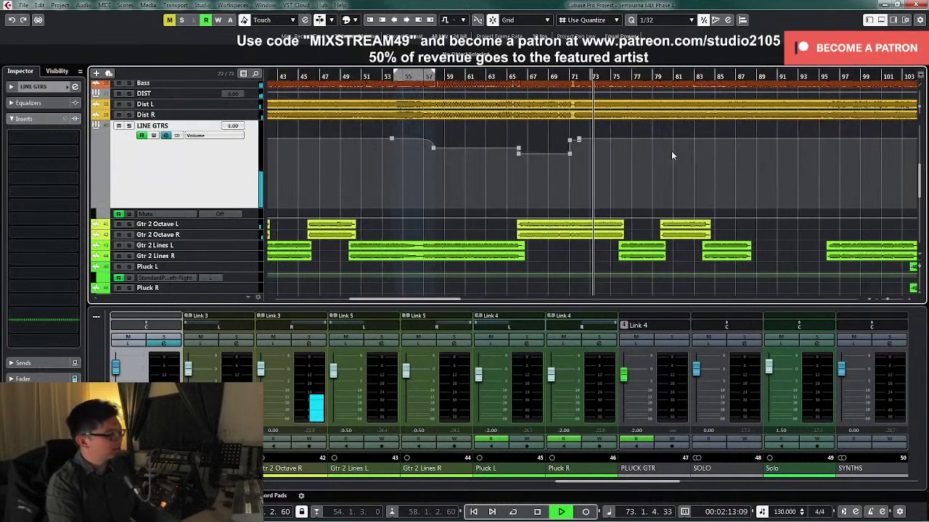
key(g)
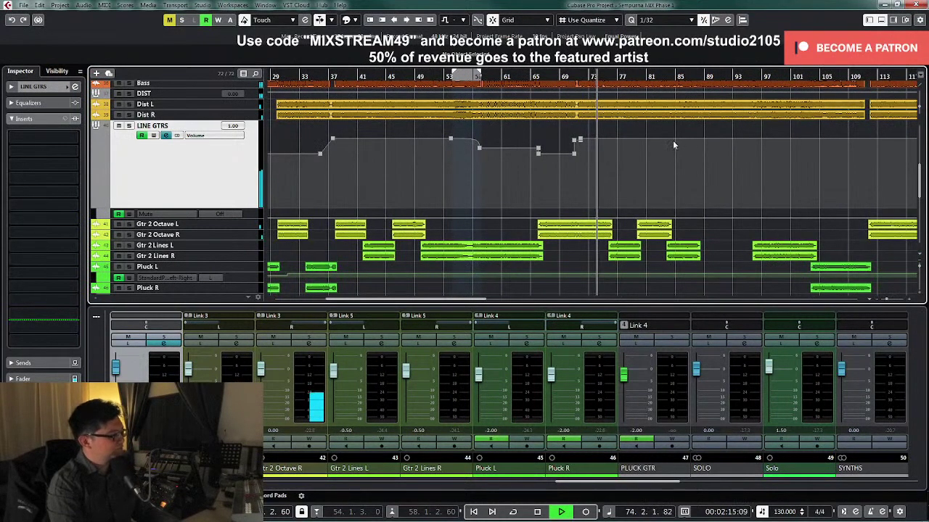
scroll(686, 139, down, 4)
scroll(700, 137, up, 3)
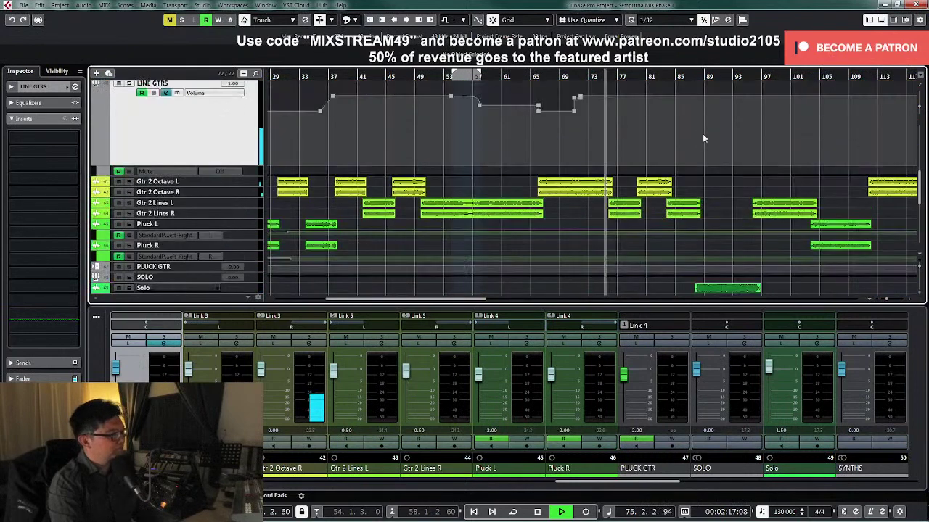
Step: Play from bar 95 and briefly solo the LINE GTRS group to judge its level in that section
click(748, 75)
scroll(772, 211, down, 5)
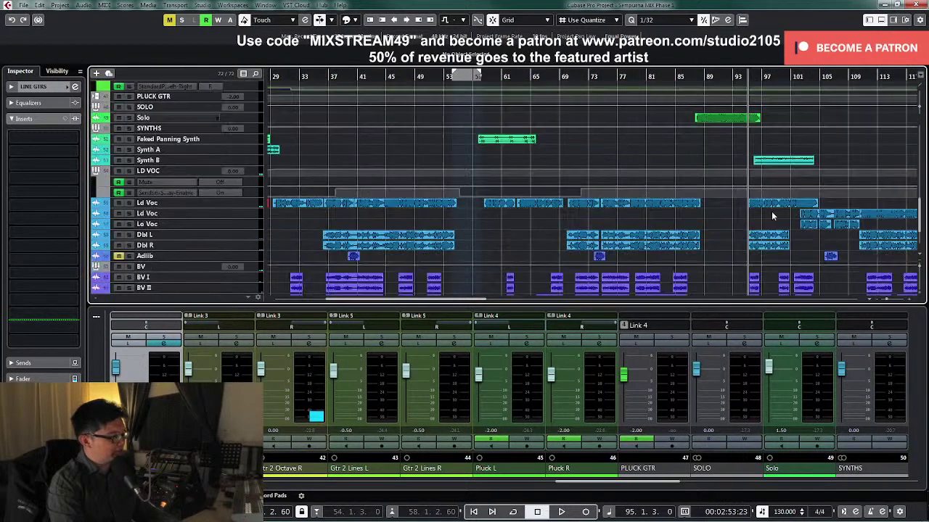
scroll(774, 208, up, 7)
key(space)
key(h)
key(h)
key(h)
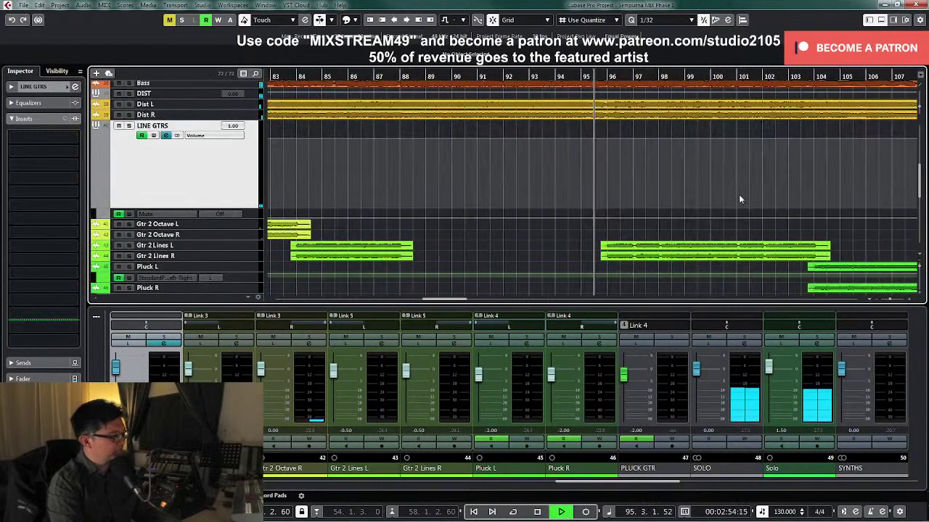
key(g)
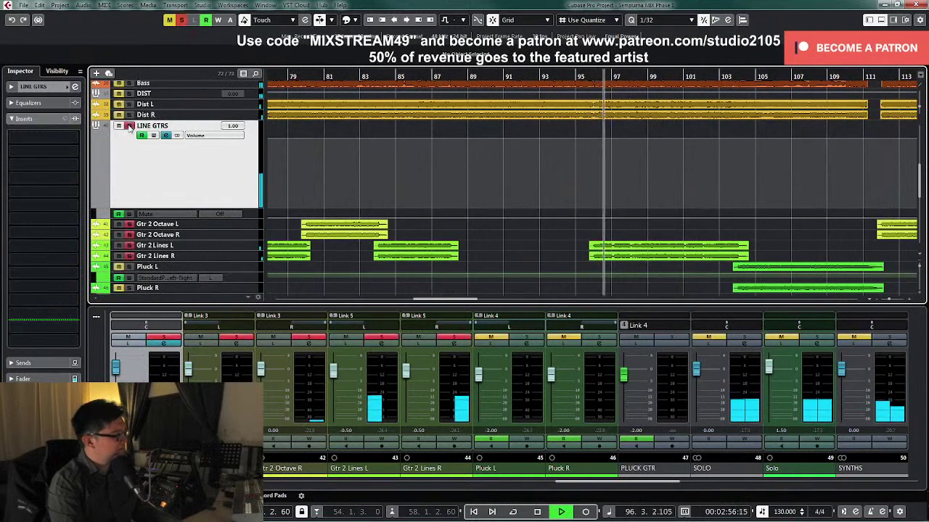
scroll(592, 161, down, 1)
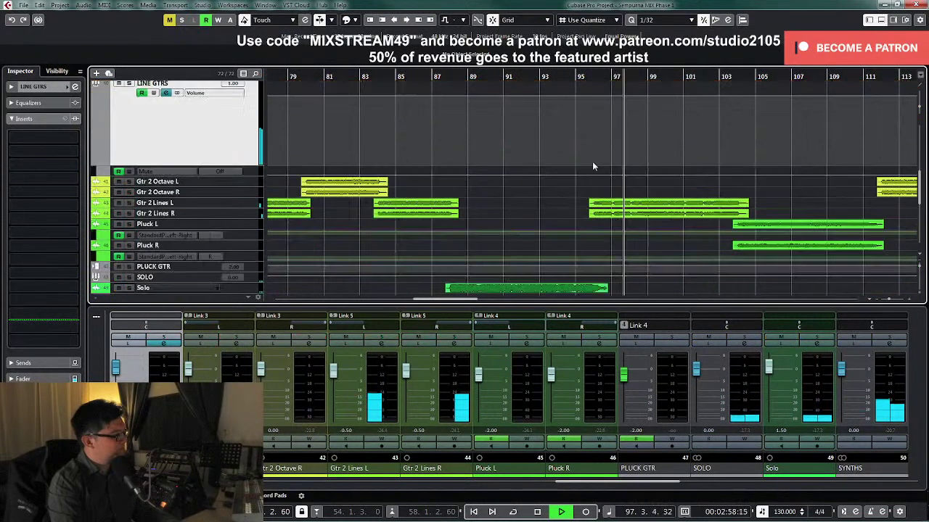
scroll(592, 161, up, 1)
Step: Add a LINE GTRS volume automation point just before bar 96, where the Gtr 2 Lines clips begin, and set it to -1
right_click(595, 159)
click(592, 158)
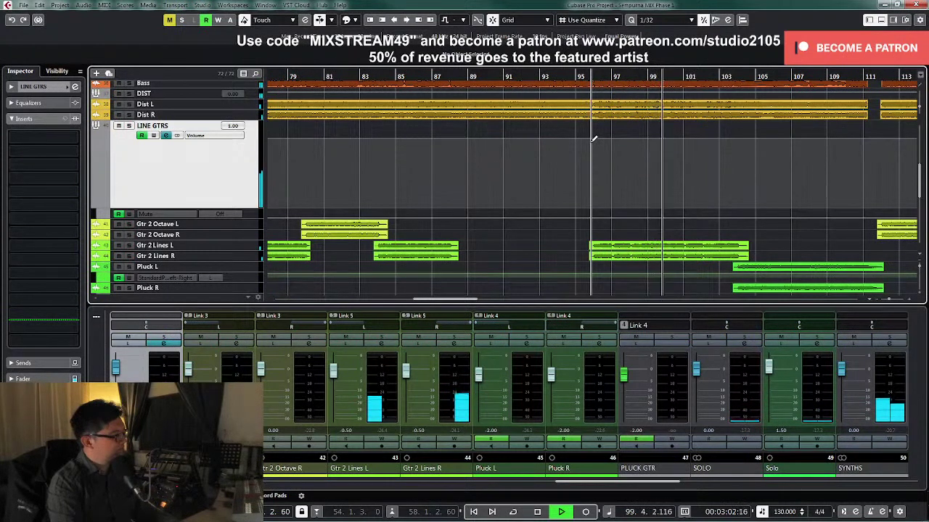
click(592, 141)
right_click(592, 141)
click(592, 143)
click(570, 156)
drag(576, 154, 609, 138)
click(115, 59)
text(-1)
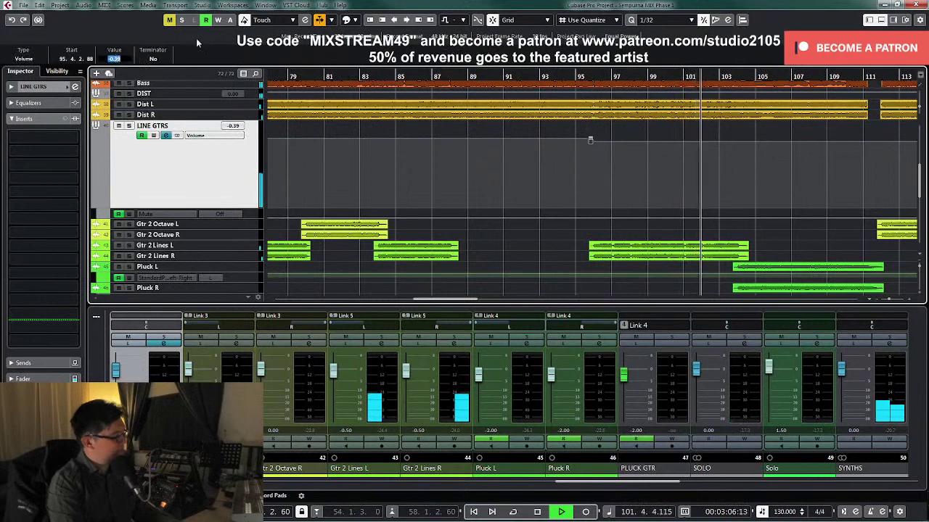
key(Return)
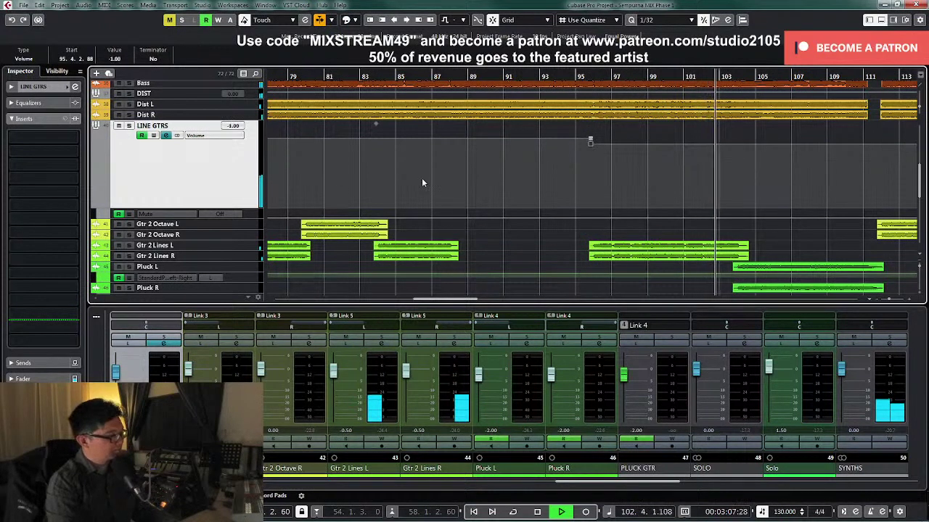
Step: Audition the Pluck L track in solo around bar 105, and return it to the full mix
click(759, 161)
scroll(758, 163, down, 2)
key(g)
key(g)
key(g)
key(g)
key(g)
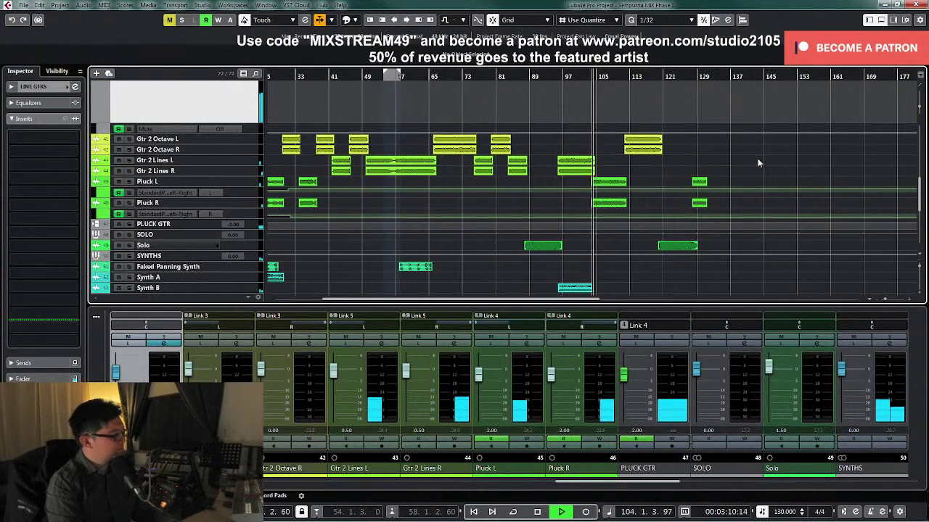
click(128, 182)
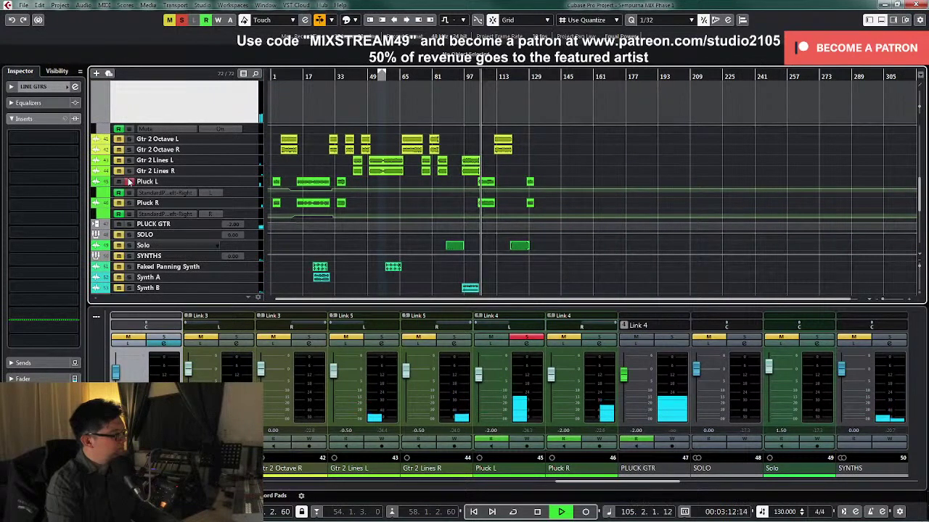
click(129, 181)
key(h)
key(h)
key(h)
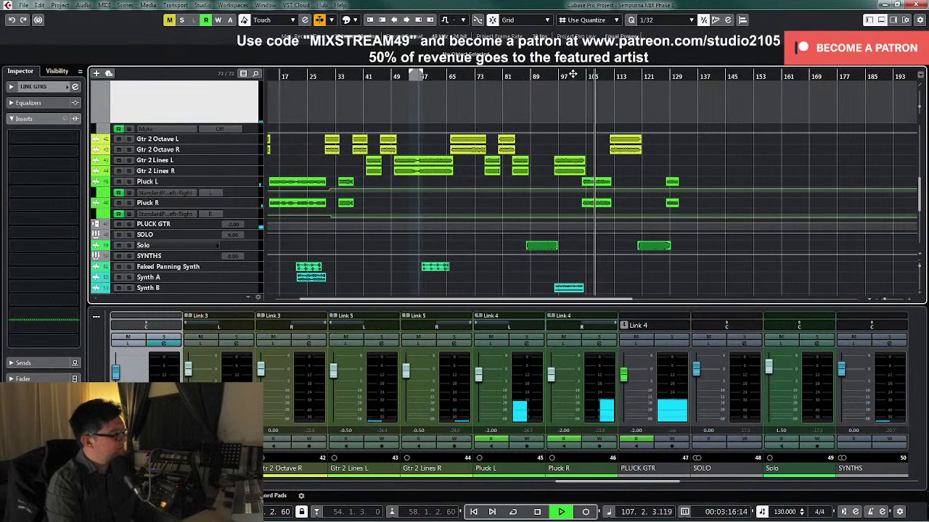
Step: Stop playback and examine the arrangement of guitar, synth and vocal clips around bar 100
key(space)
key(g)
key(h)
key(h)
key(h)
key(h)
key(h)
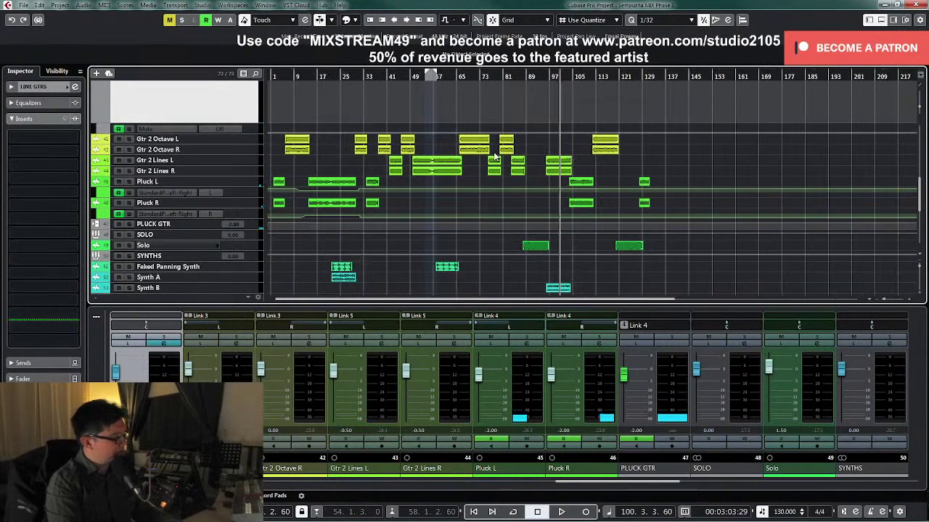
scroll(621, 211, down, 3)
scroll(621, 211, down, 3)
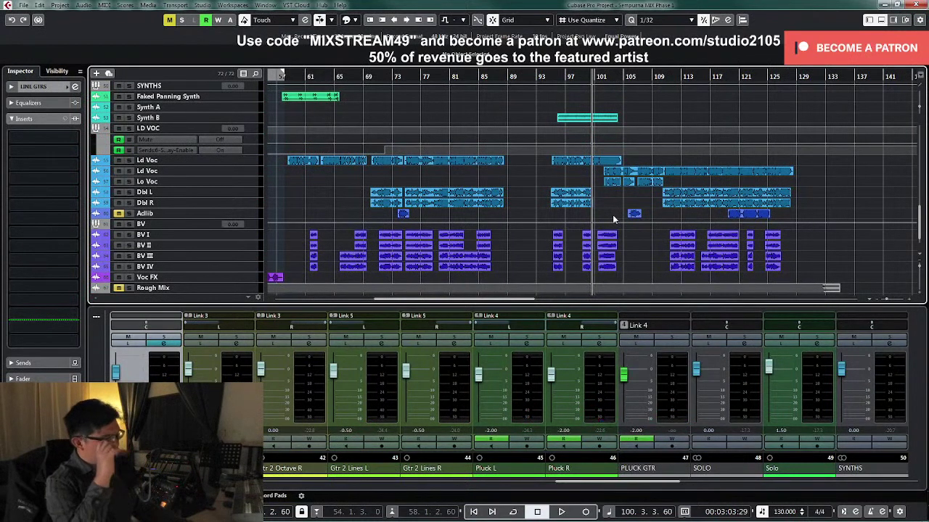
scroll(609, 220, up, 3)
scroll(608, 220, up, 2)
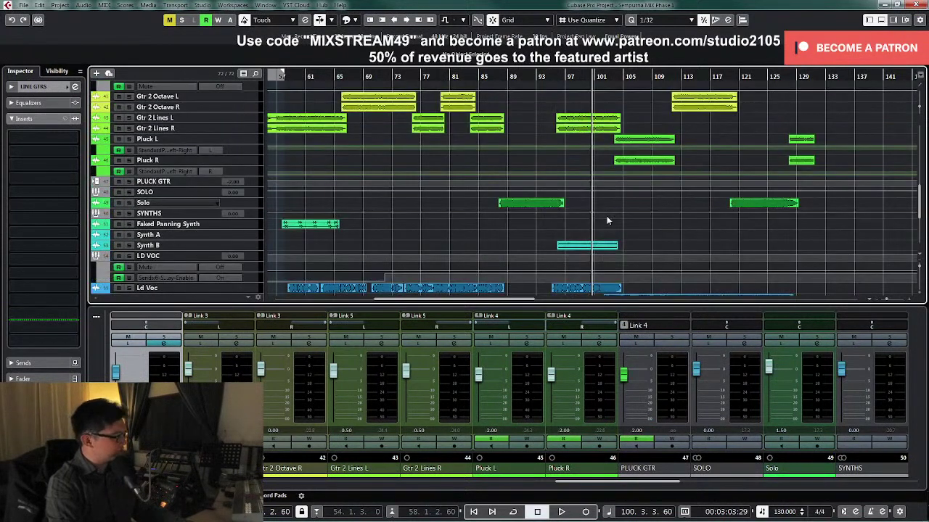
Step: Select the Pluck L and Pluck R pan automation lanes and enlarge them for editing
click(244, 161)
click(248, 172)
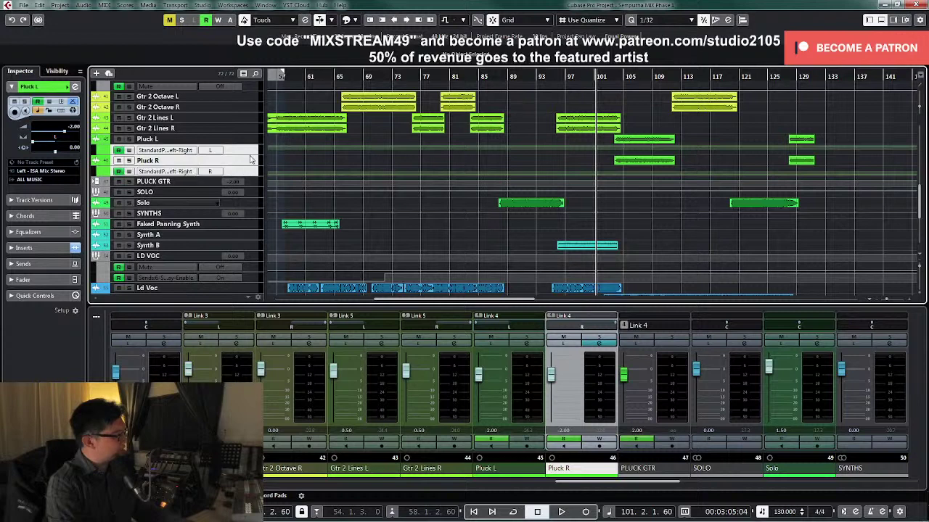
drag(248, 156, 252, 184)
key(g)
key(g)
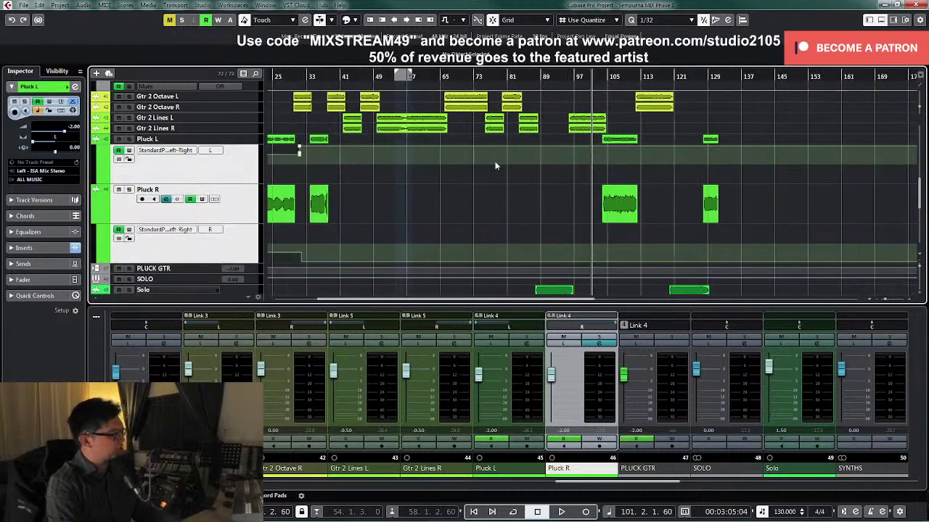
Step: Add pan automation points just before the bar 104 pluck clips, setting Pluck L to L50 and Pluck R to R50
right_click(495, 161)
key(h)
key(h)
key(h)
key(h)
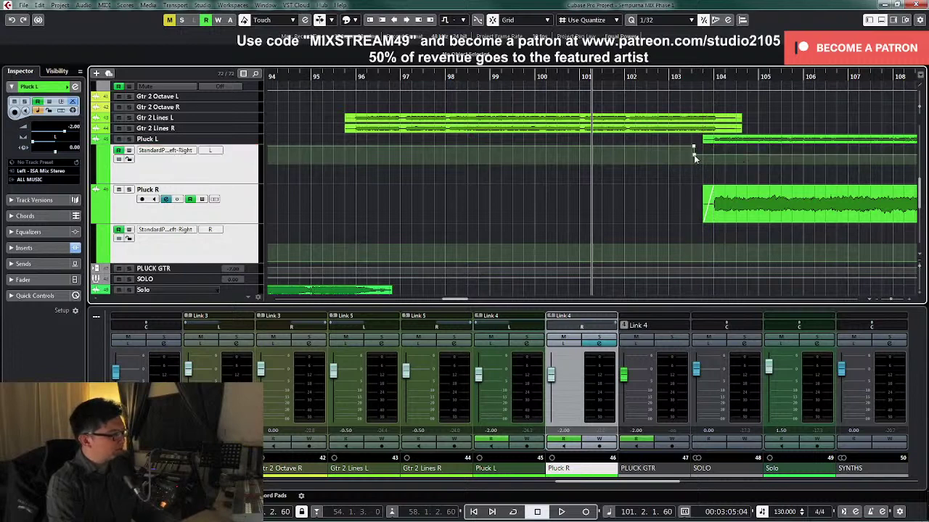
click(694, 152)
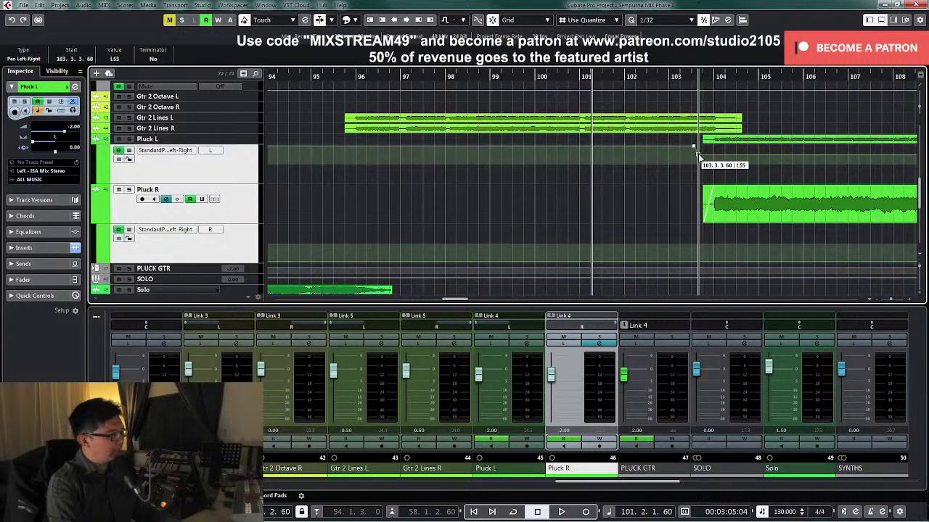
drag(698, 155, 698, 157)
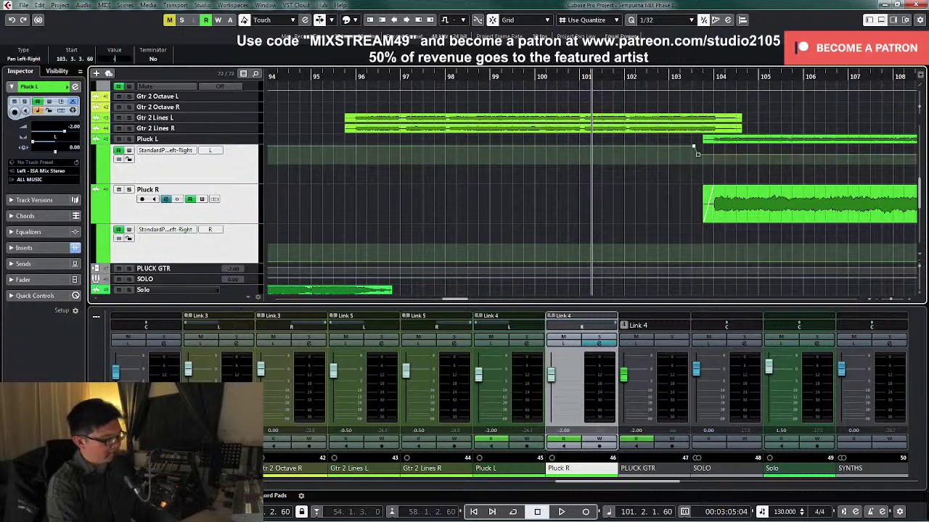
key(h)
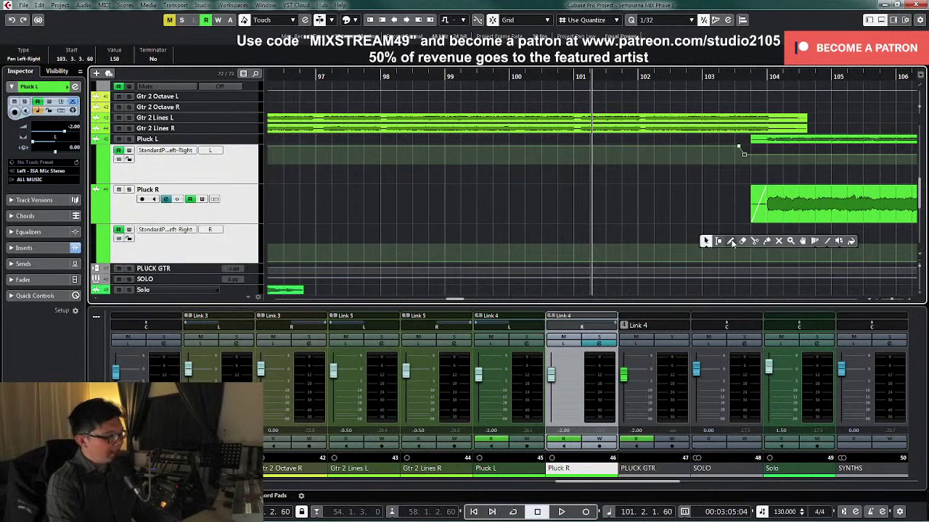
click(740, 253)
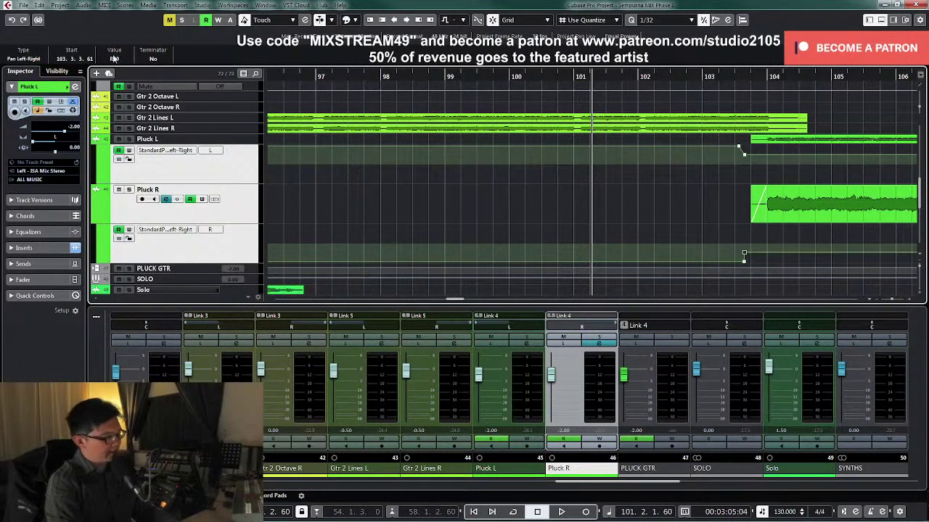
Step: Play through the pluck section from bar 101 to hear the narrowed panning in the mix, and stop playback
key(space)
key(g)
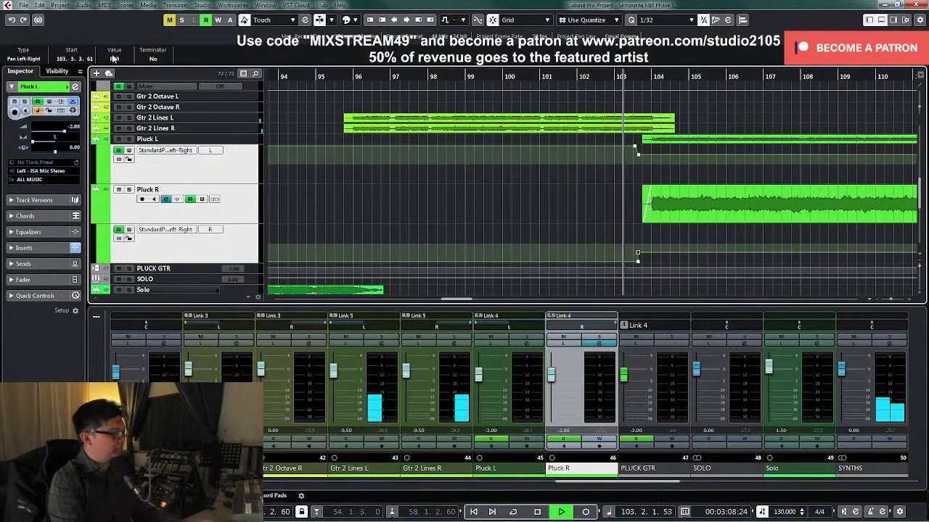
key(g)
key(g)
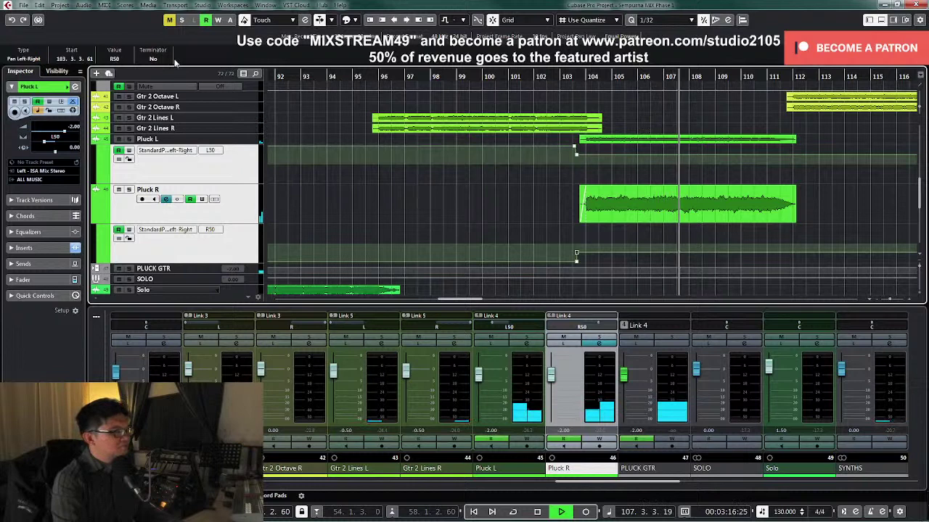
key(g)
key(g)
key(g)
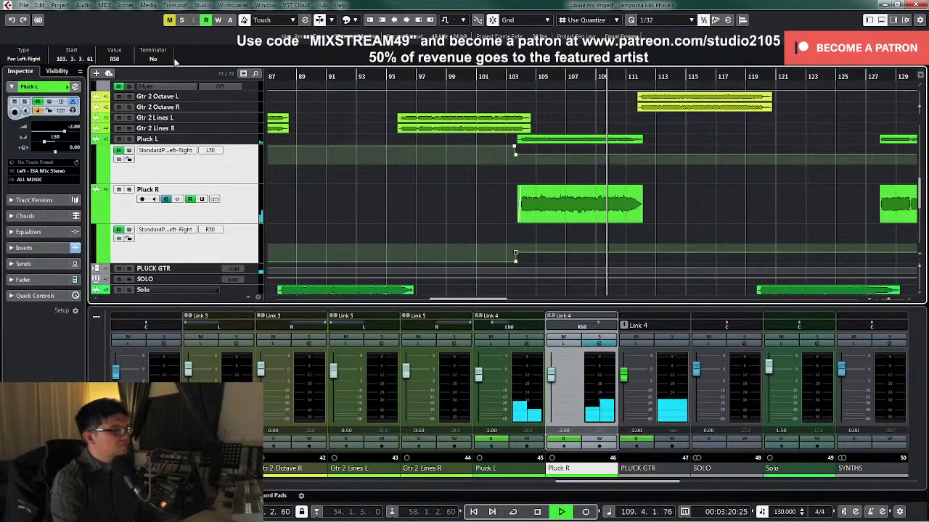
key(g)
key(g)
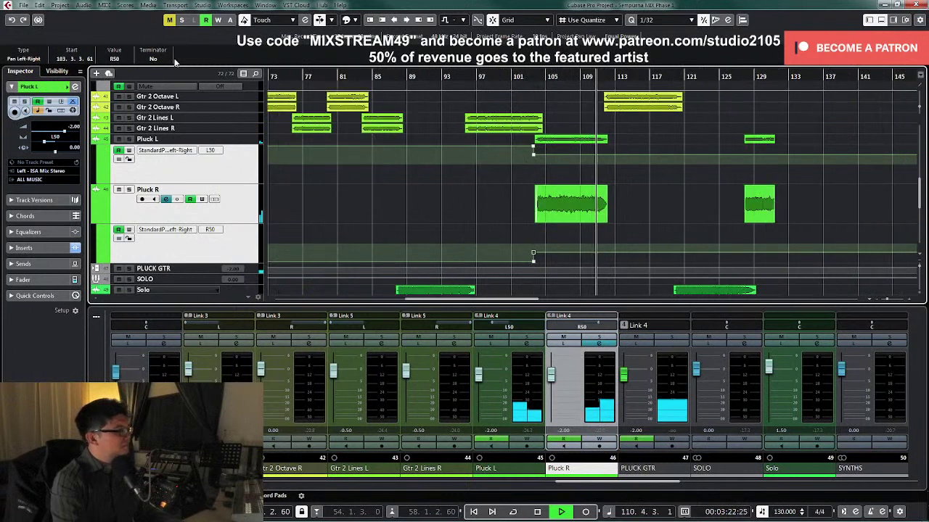
key(g)
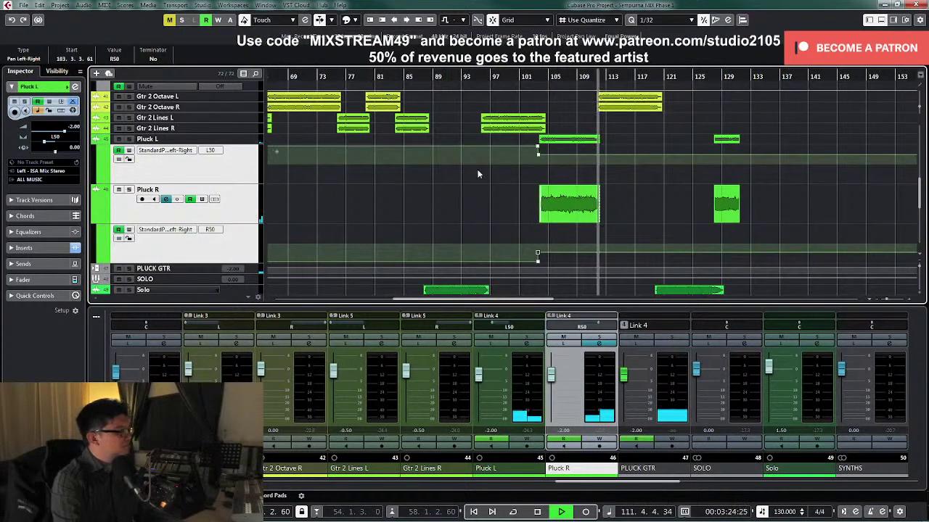
scroll(480, 172, down, 2)
key(space)
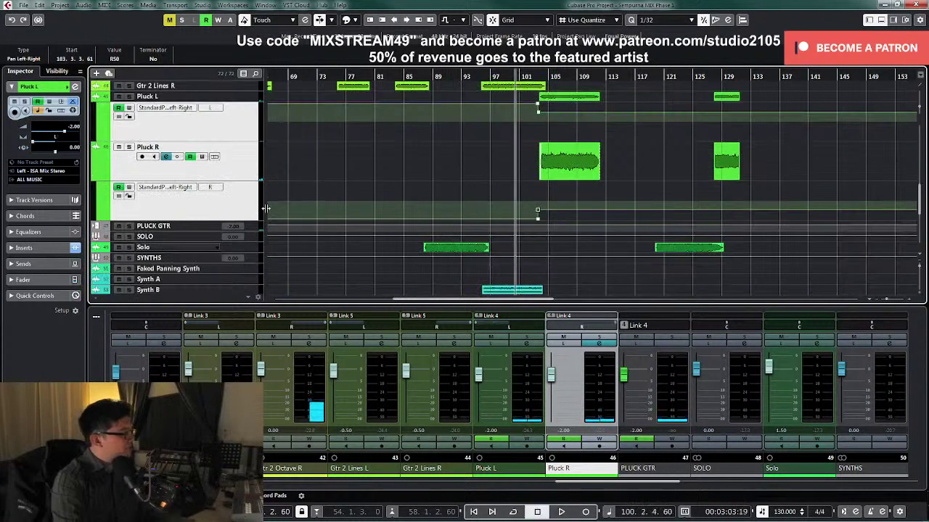
Step: Add a volume automation point on the PLUCK GTR track just before bar 101, set to 0.00 dB
click(258, 223)
key(z)
key(g)
key(g)
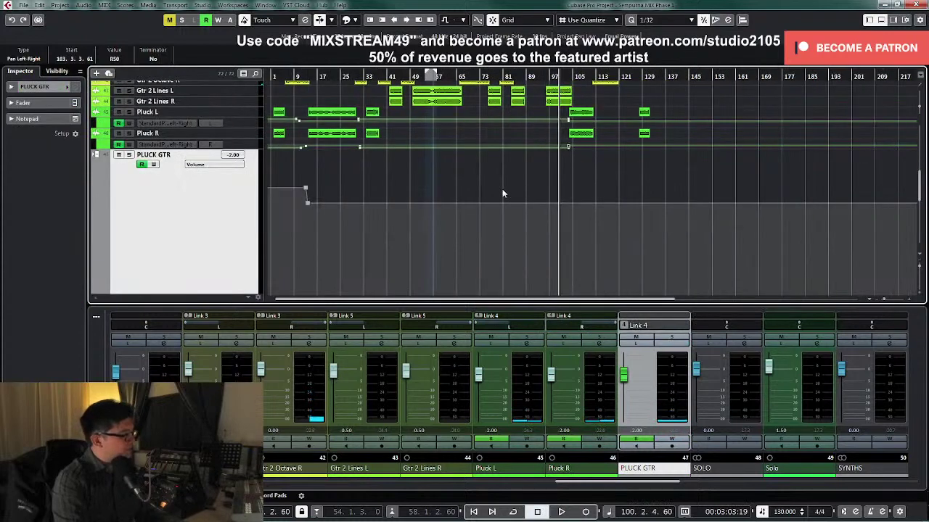
right_click(503, 193)
click(505, 191)
key(h)
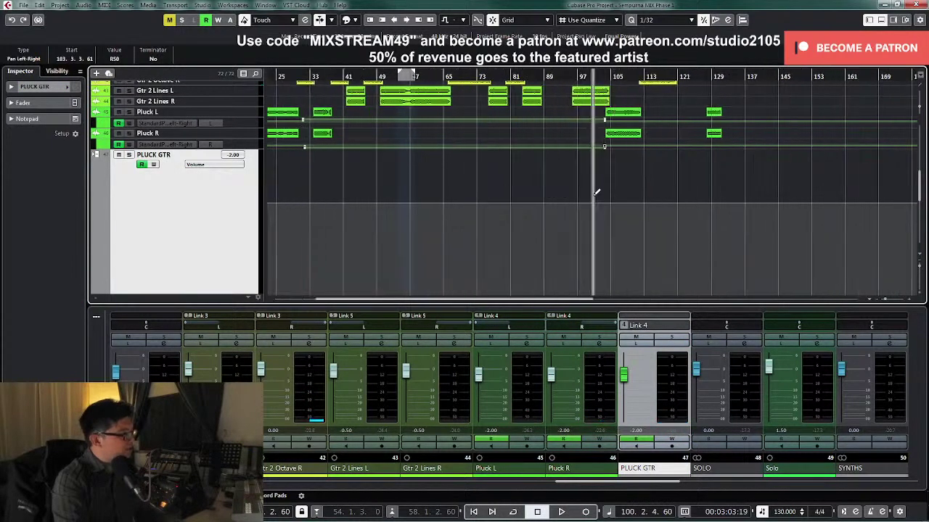
click(593, 195)
key(1)
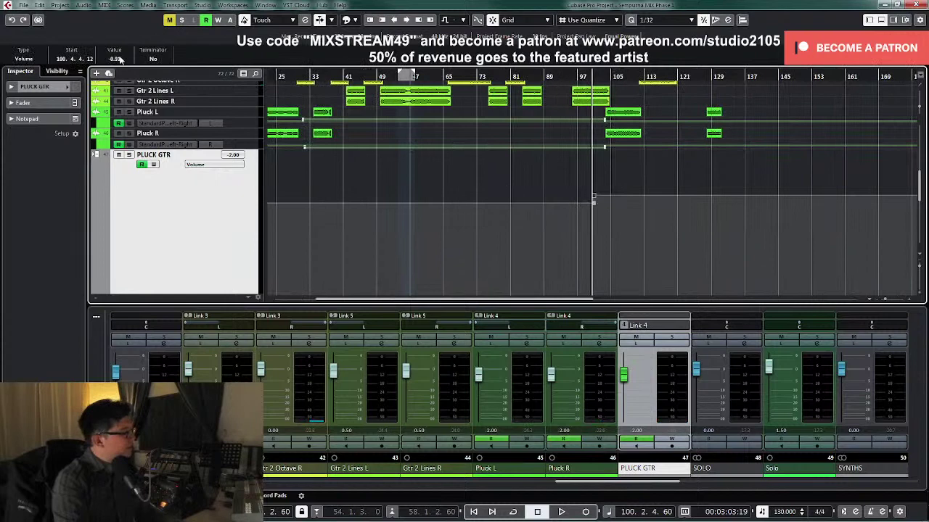
text(0)
key(Return)
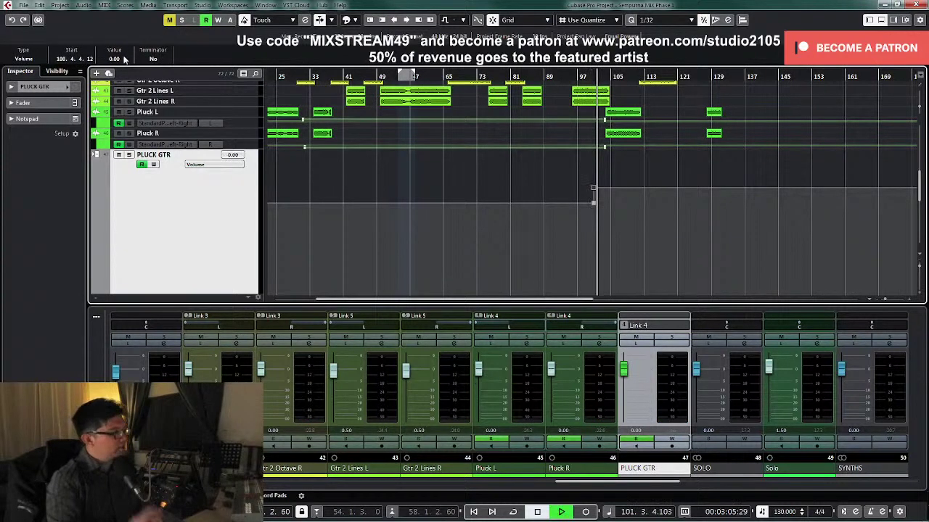
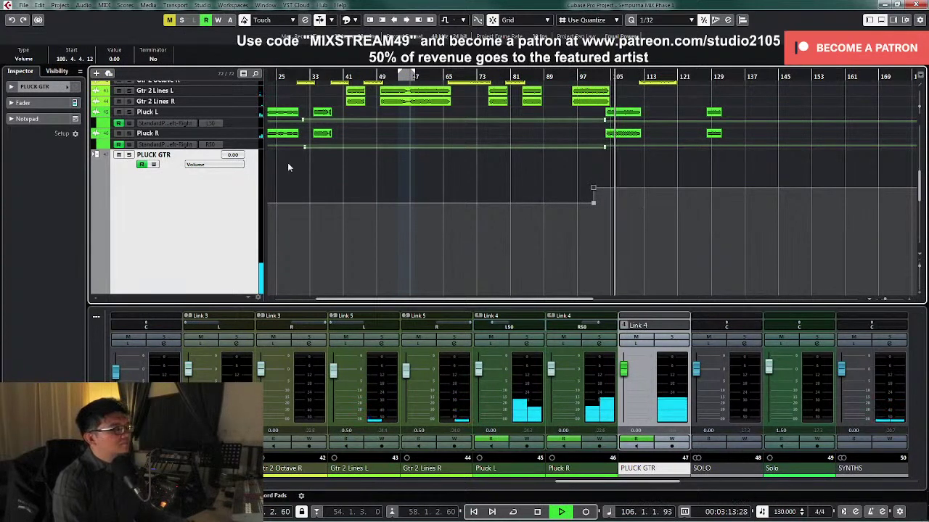
Step: Delete the Pluck L and Pluck R pan automation points just before the bar 104 pluck clips, restoring hard left and right panning
scroll(254, 140, up, 5)
scroll(147, 156, down, 3)
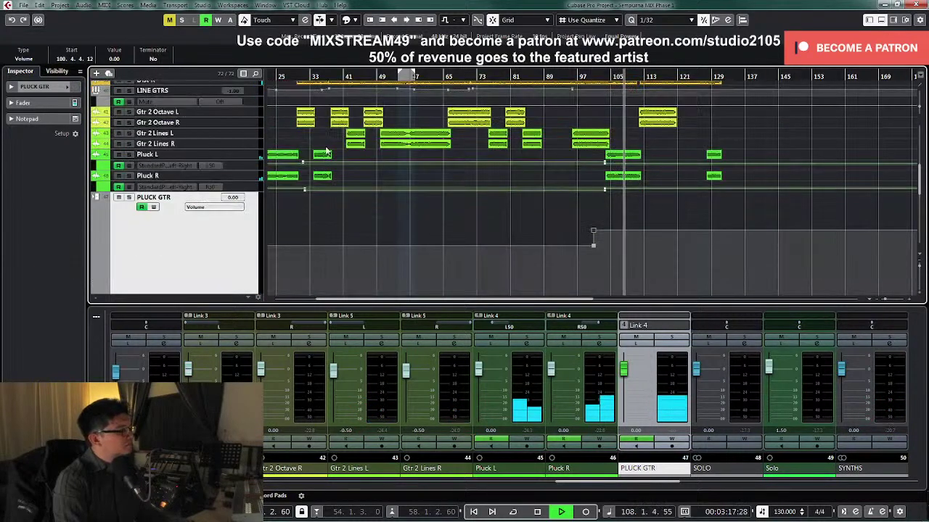
click(248, 188)
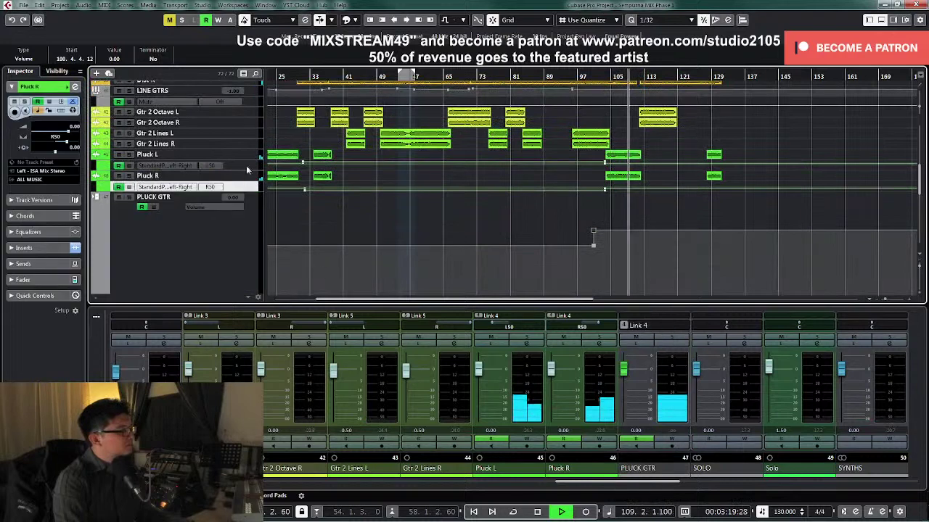
ctrl+click(247, 166)
key(alt+Down)
key(alt+Down)
scroll(663, 236, down, 2)
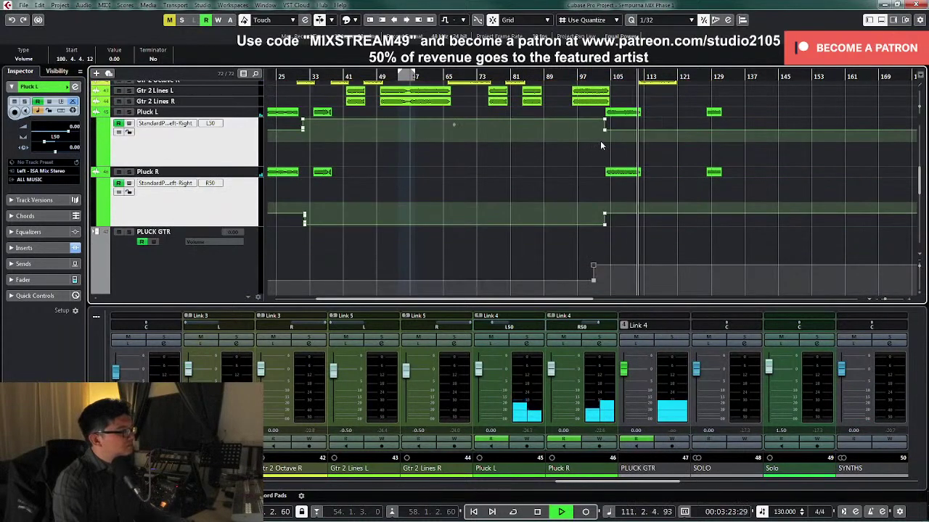
key(space)
drag(600, 142, 621, 127)
key(Delete)
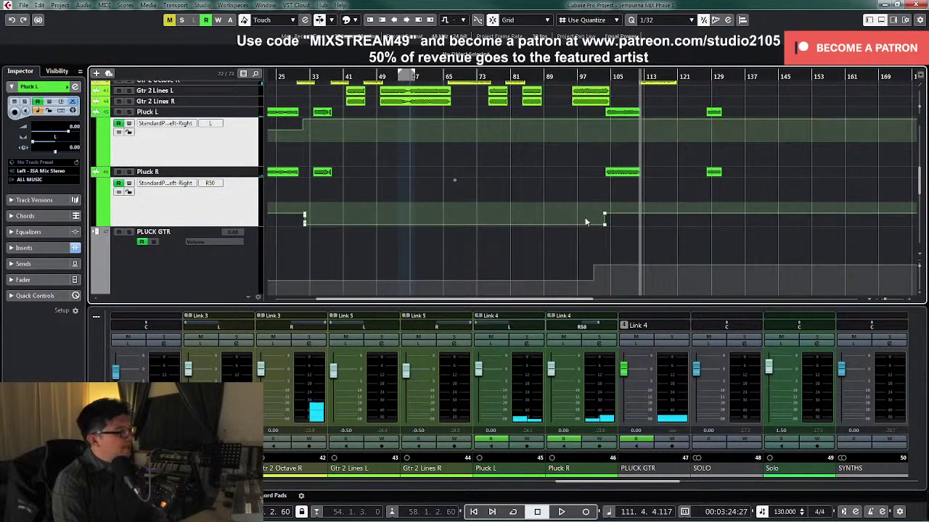
drag(585, 206, 616, 216)
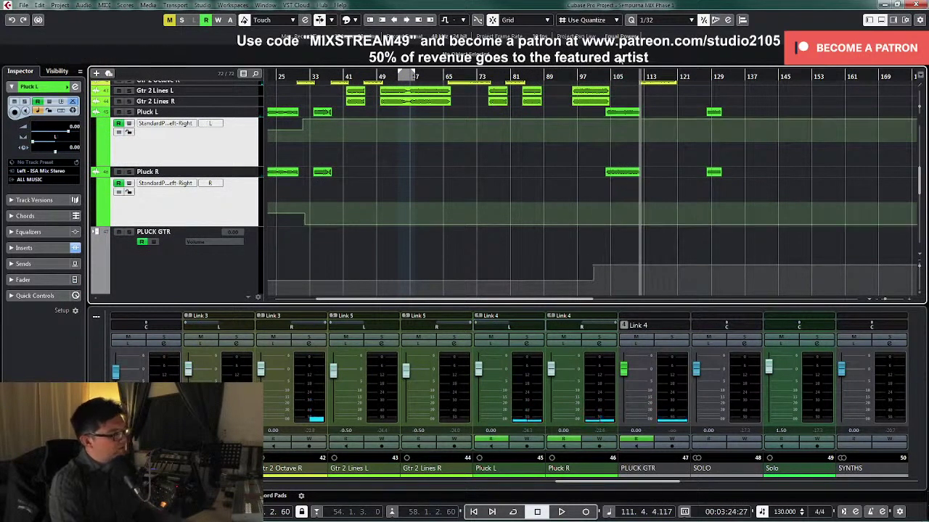
Step: Play the pluck section around bar 104 to hear the fully wide panning, pausing once and resuming
drag(603, 77, 616, 64)
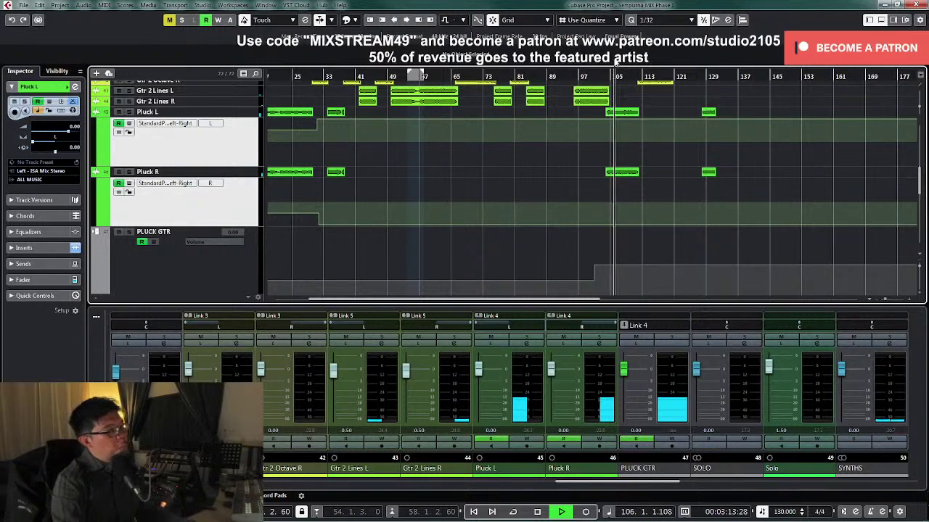
key(space)
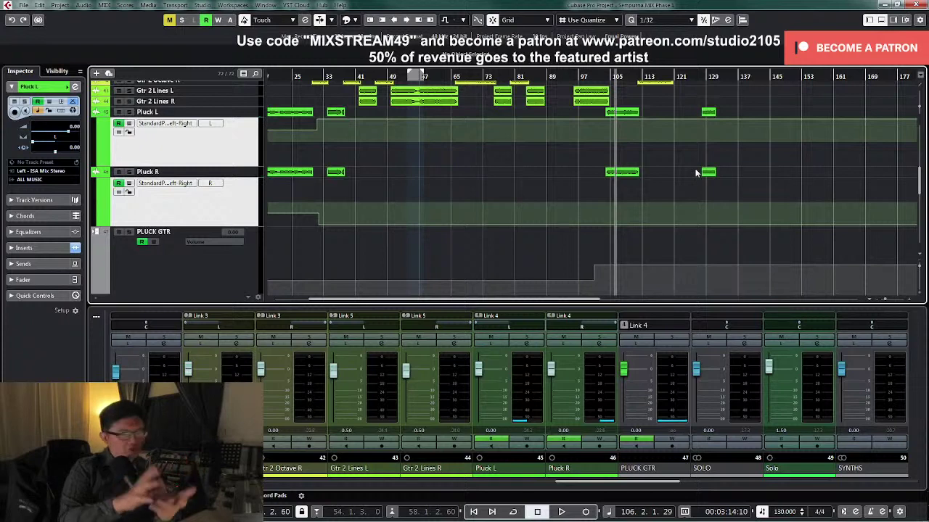
scroll(684, 171, up, 3)
scroll(683, 173, down, 2)
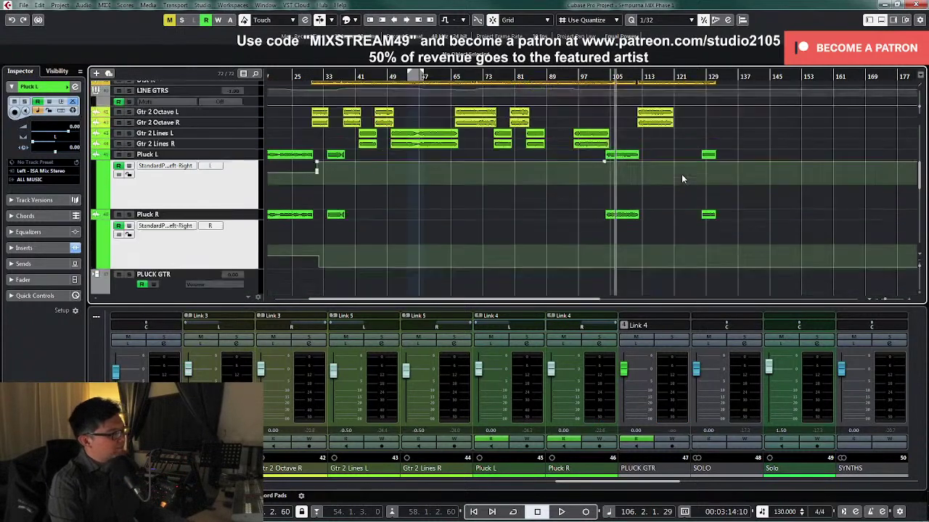
scroll(682, 177, up, 1)
key(space)
Step: Trim the ends of the Pluck L and Pluck R clips back to 111.2.1, in line with the end of the Dist guitar clips
key(h)
key(h)
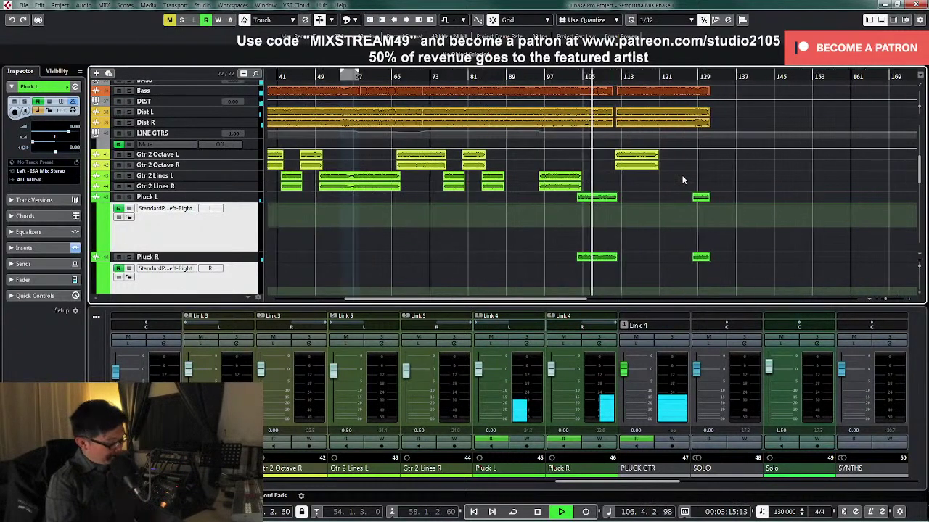
scroll(671, 181, up, 3)
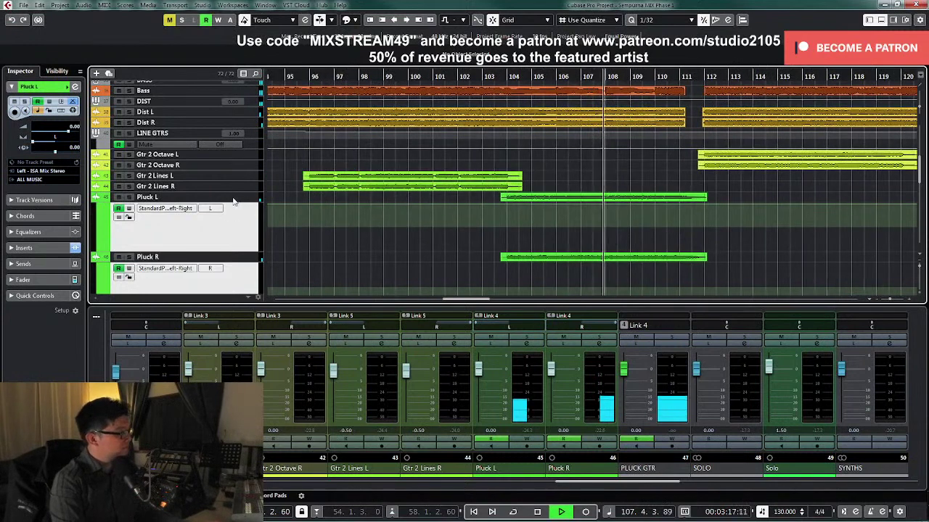
click(235, 206)
shift+click(247, 257)
key(alt+Down)
scroll(586, 197, down, 1)
key(h)
key(h)
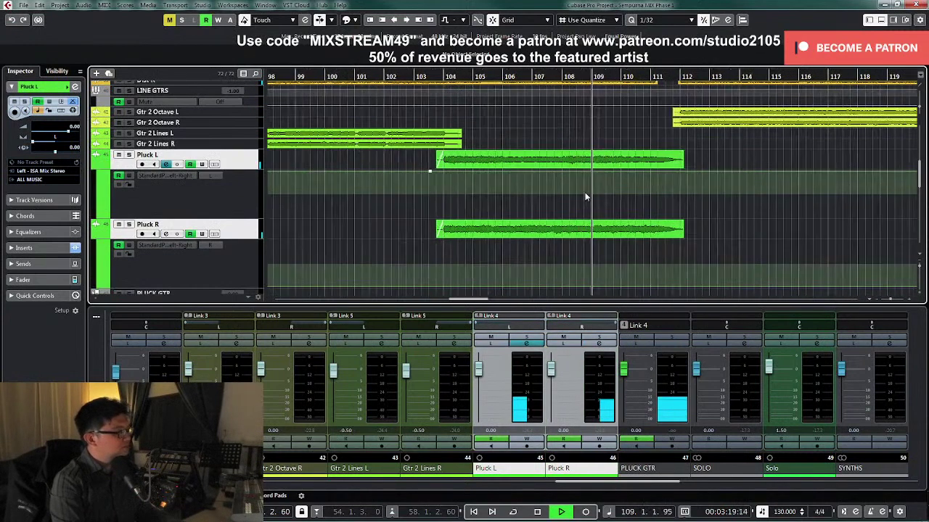
drag(716, 165, 678, 241)
scroll(698, 183, up, 2)
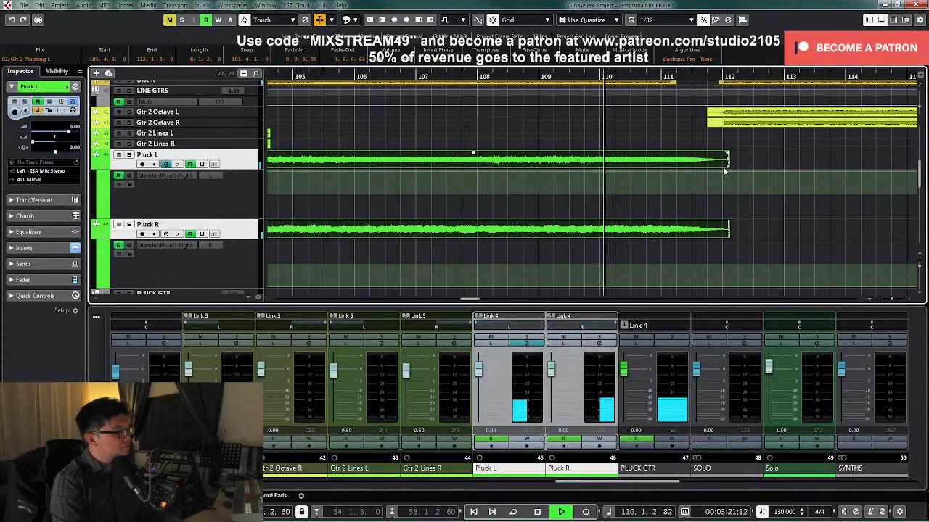
drag(726, 166, 663, 155)
Step: Play from about bar 109 through the gap before bar 112 to hear the trimmed pluck ending, with the Dist tracks selected
key(space)
click(528, 72)
scroll(682, 162, up, 3)
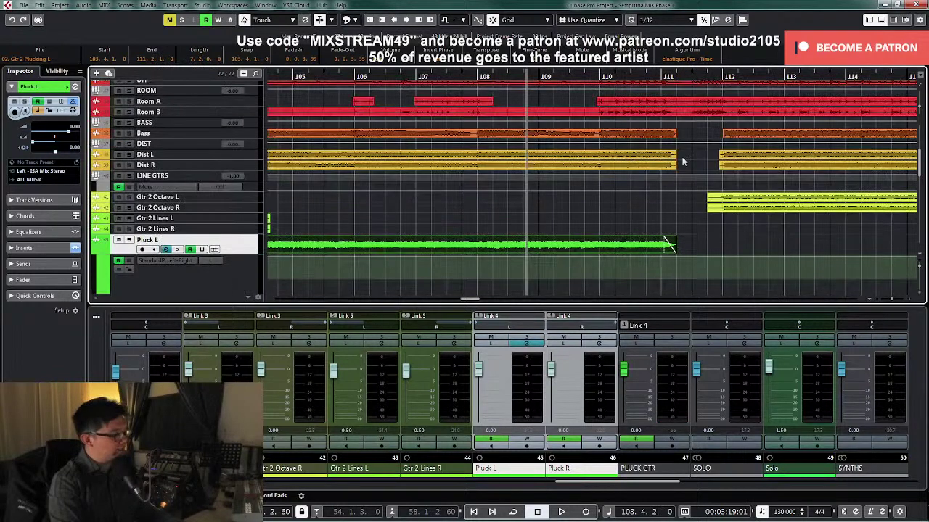
click(258, 156)
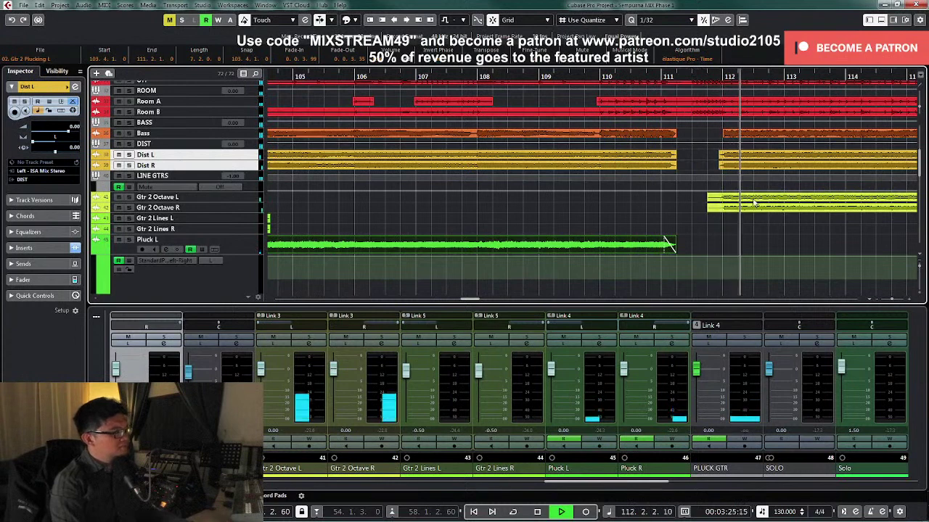
Step: Add a volume automation point on the LINE GTRS track just before the bar 112 octave clips, set to 1.00 dB
key(g)
key(g)
key(g)
click(254, 178)
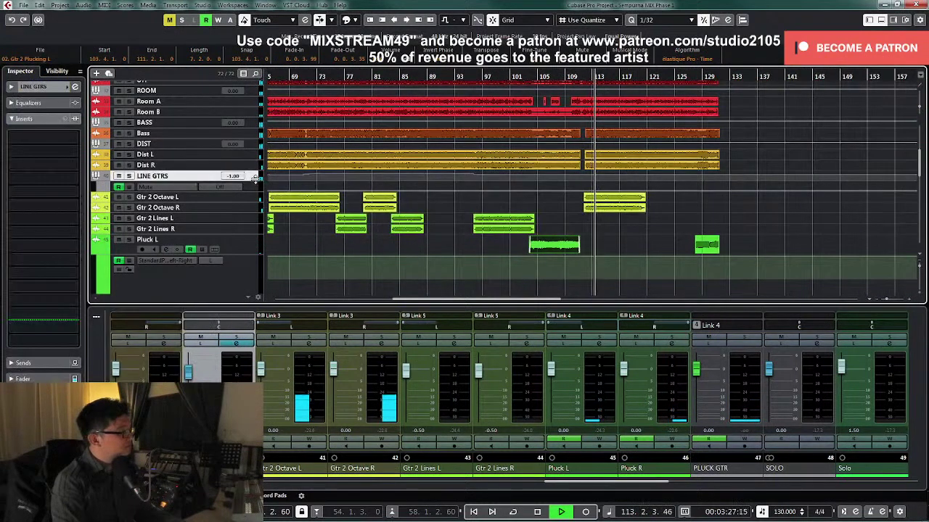
click(254, 185)
click(254, 178)
drag(254, 181, 255, 250)
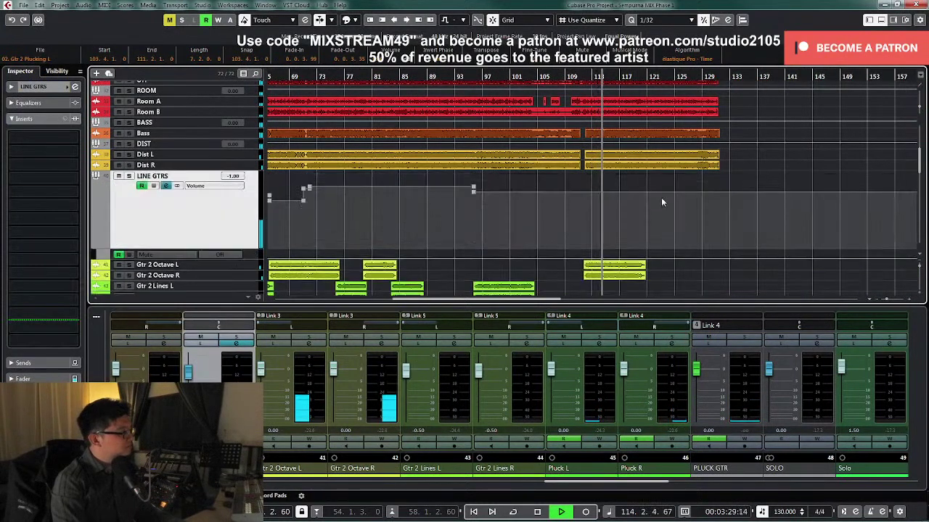
key(space)
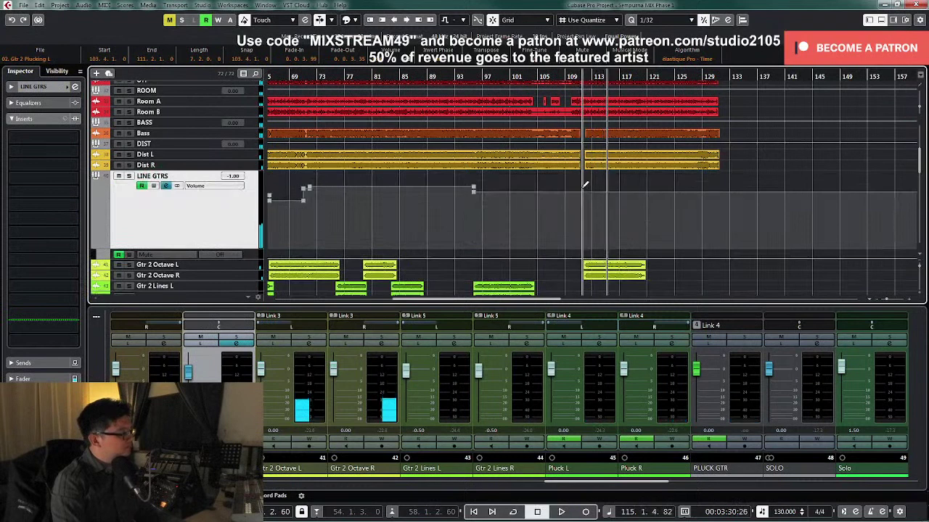
click(584, 188)
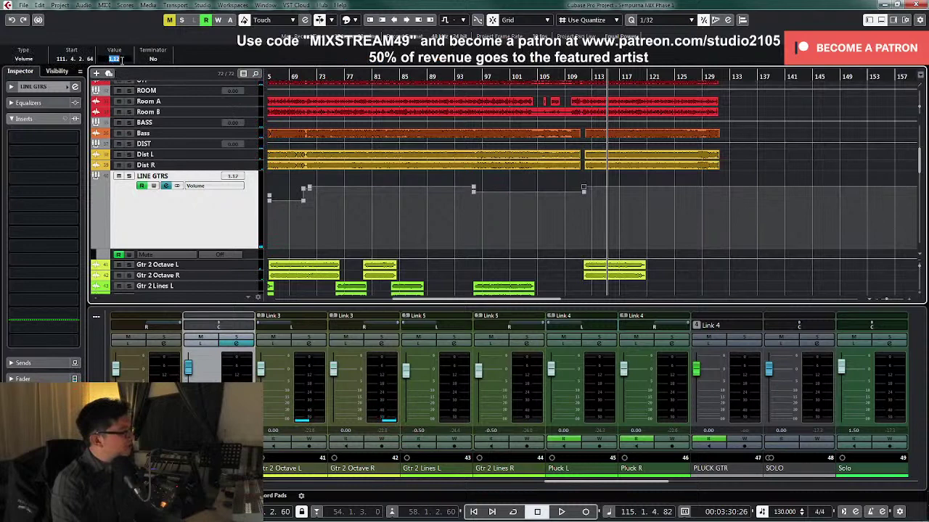
key(KP_Subtract)
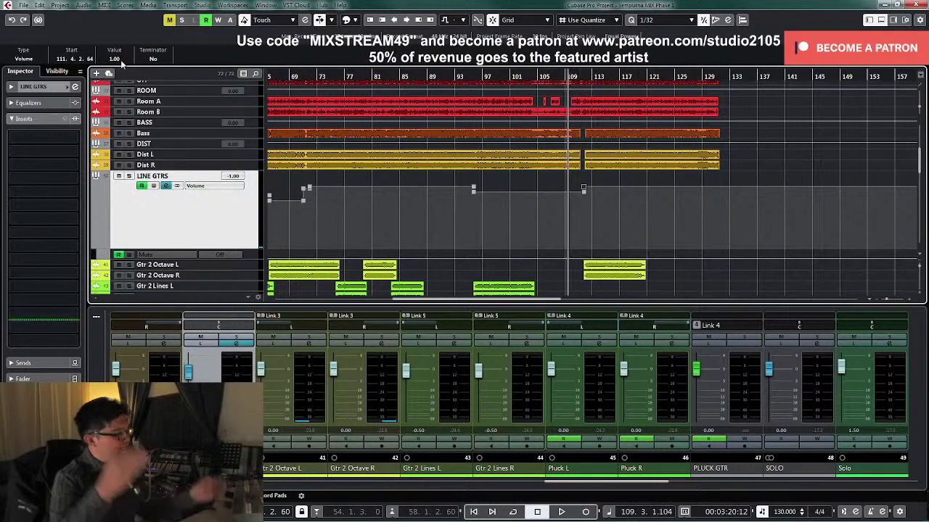
Step: Play from about bar 109 into the octave guitar section to hear the new LINE GTRS volume
scroll(360, 142, down, 5)
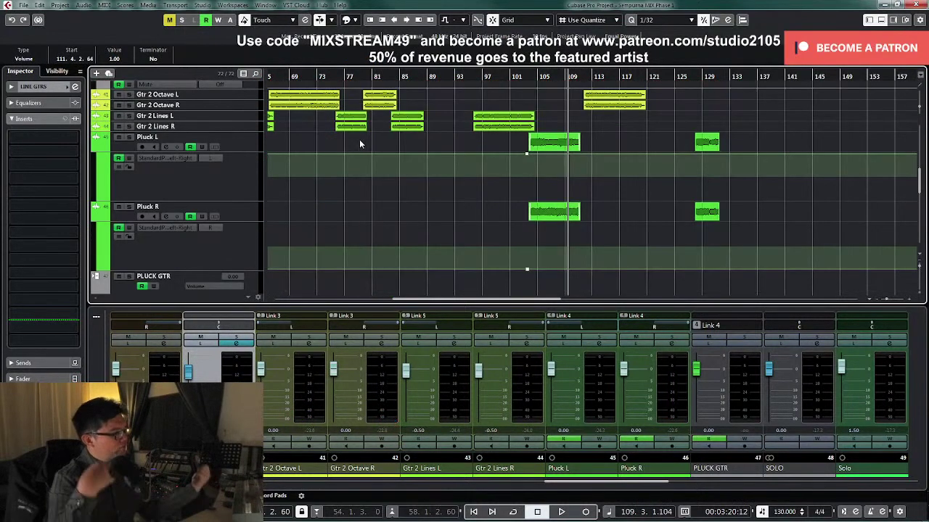
scroll(606, 164, up, 6)
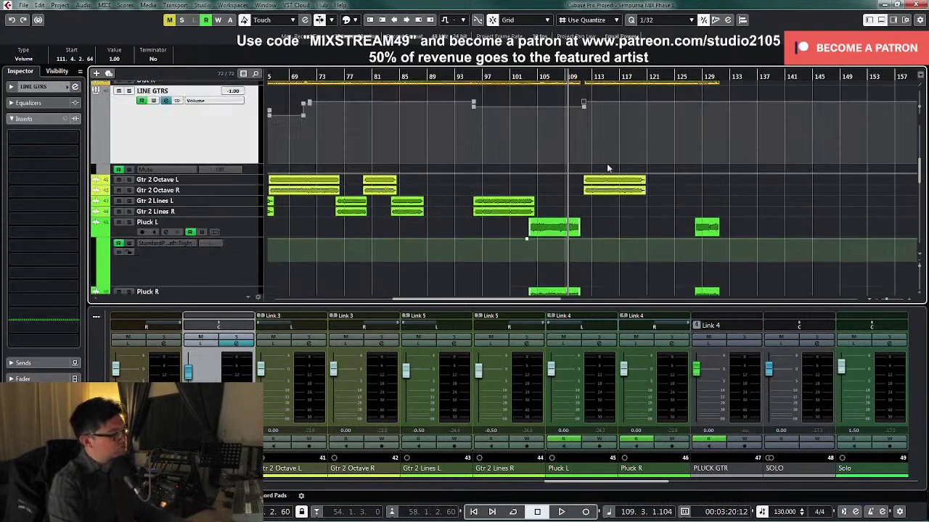
key(space)
scroll(653, 195, down, 4)
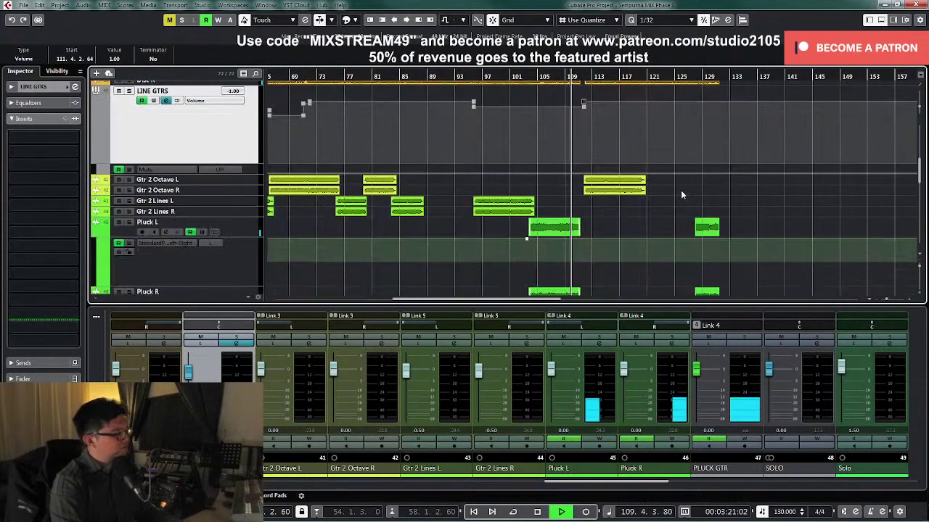
scroll(676, 190, down, 1)
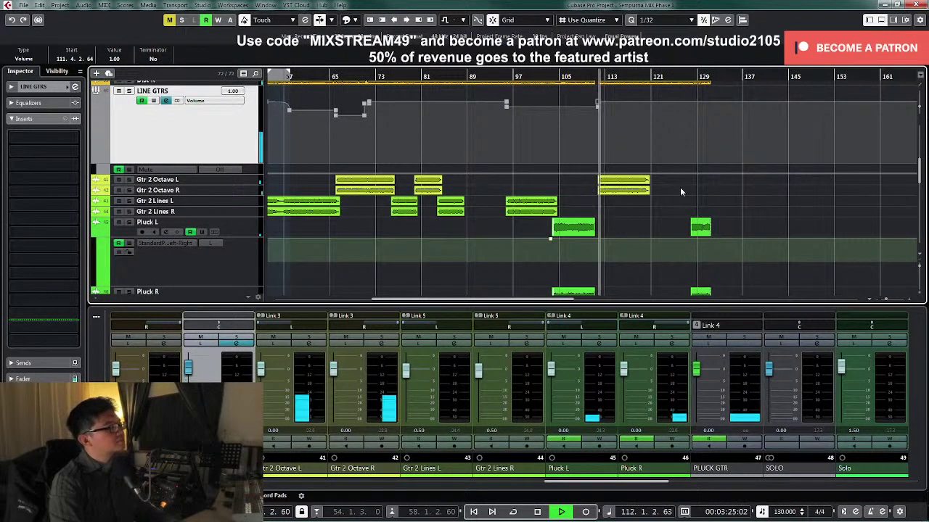
key(g)
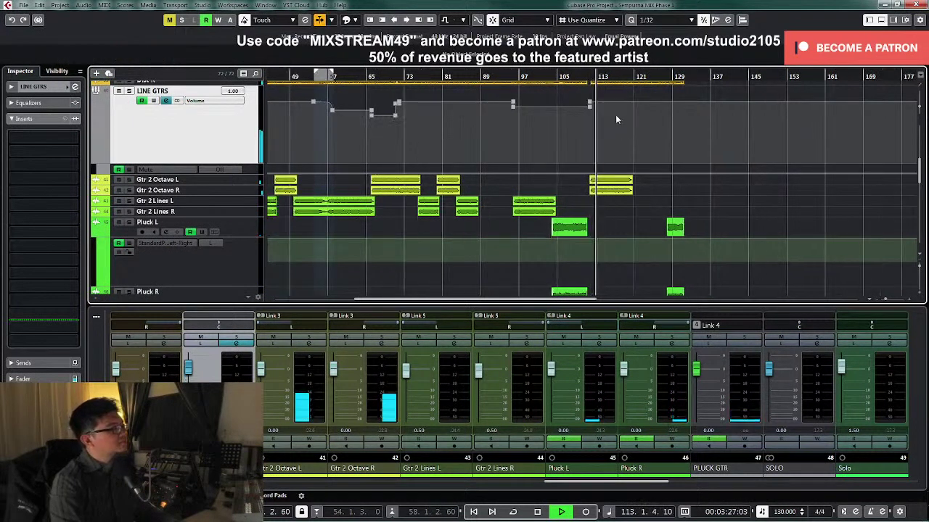
drag(601, 105, 600, 105)
Step: Examine the drum, guitar, solo, synth and vocal tracks across the arrangement while the last section plays from bar 113
scroll(669, 164, down, 3)
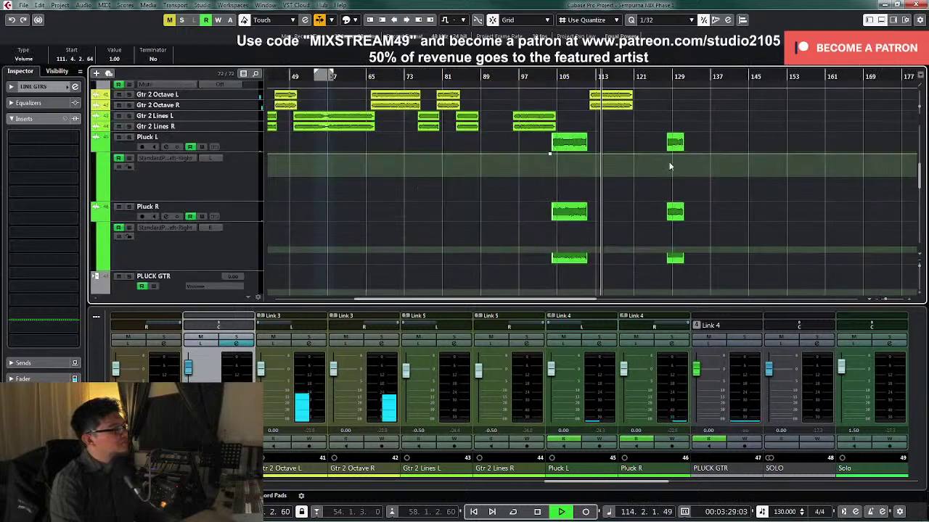
key(g)
key(g)
key(shift+g)
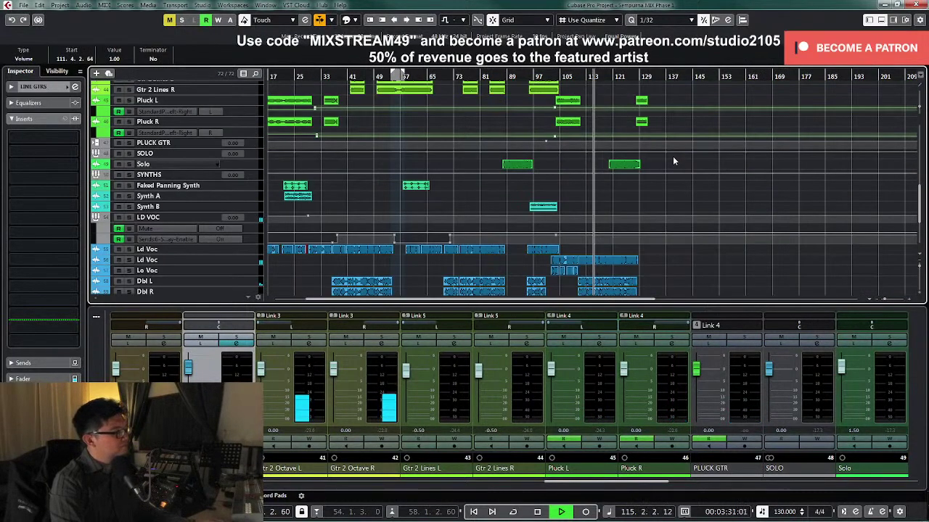
scroll(674, 161, down, 2)
key(h)
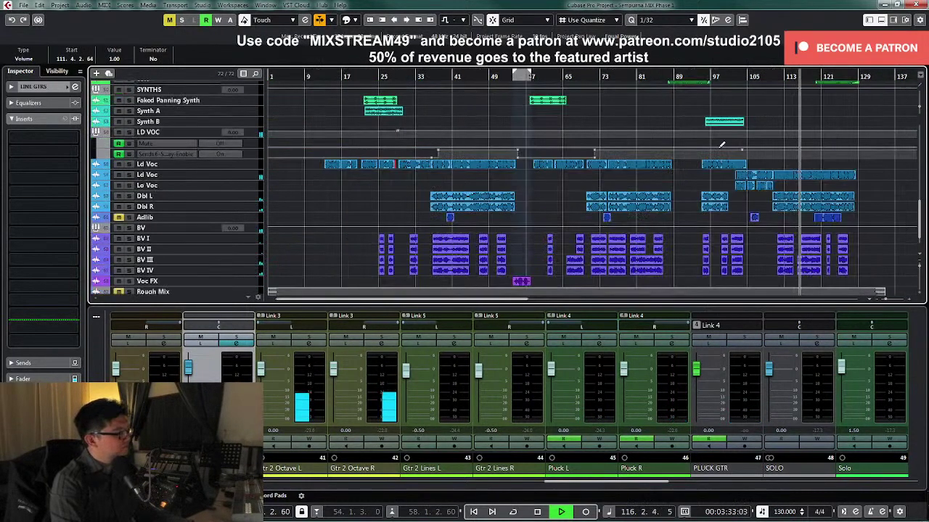
scroll(722, 148, down, 1)
scroll(755, 145, up, 4)
scroll(790, 138, up, 5)
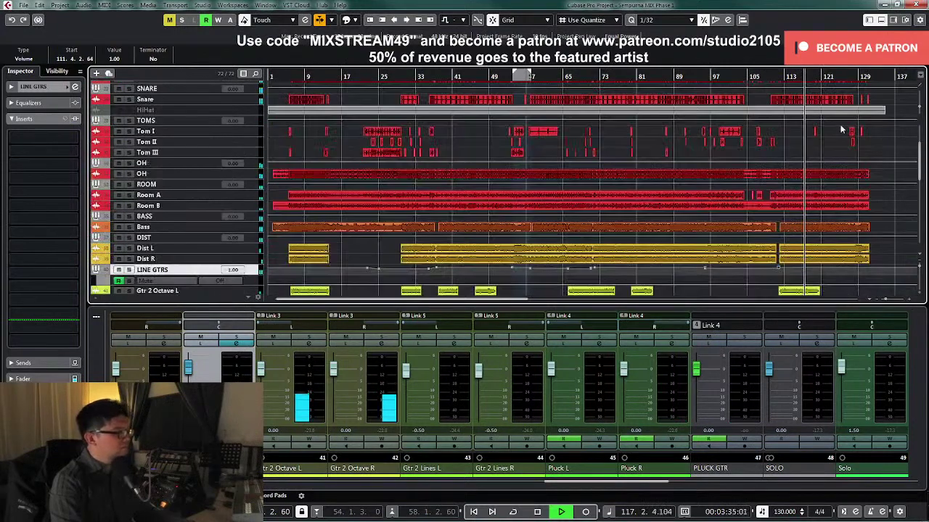
scroll(841, 129, up, 4)
scroll(843, 129, down, 8)
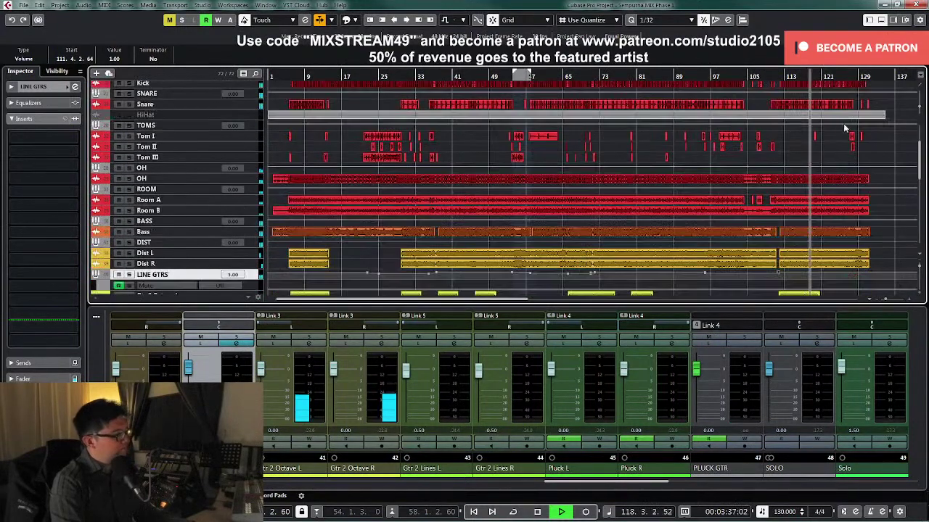
scroll(846, 129, up, 6)
scroll(849, 130, down, 5)
scroll(852, 131, down, 5)
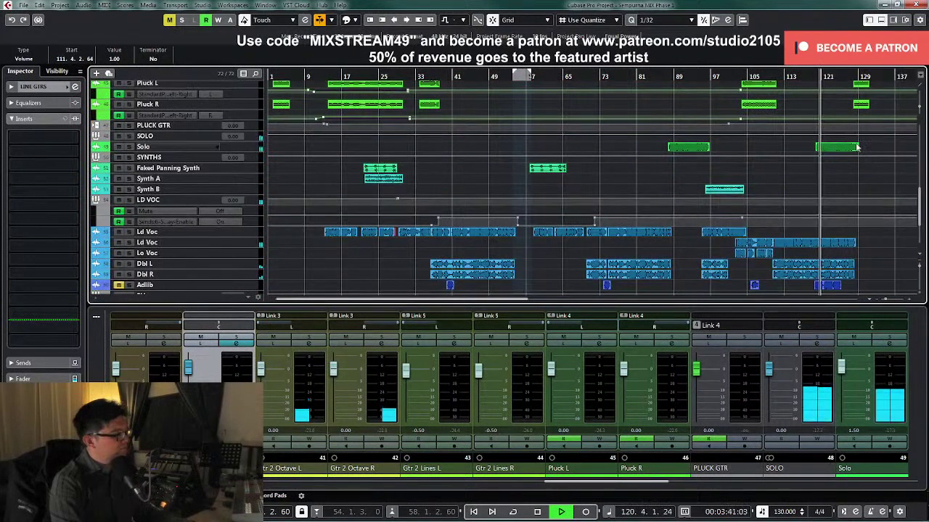
Step: Record volume automation on the SOLO group from bar 118, lowering its level to -2.99 dB during the last solo
key(space)
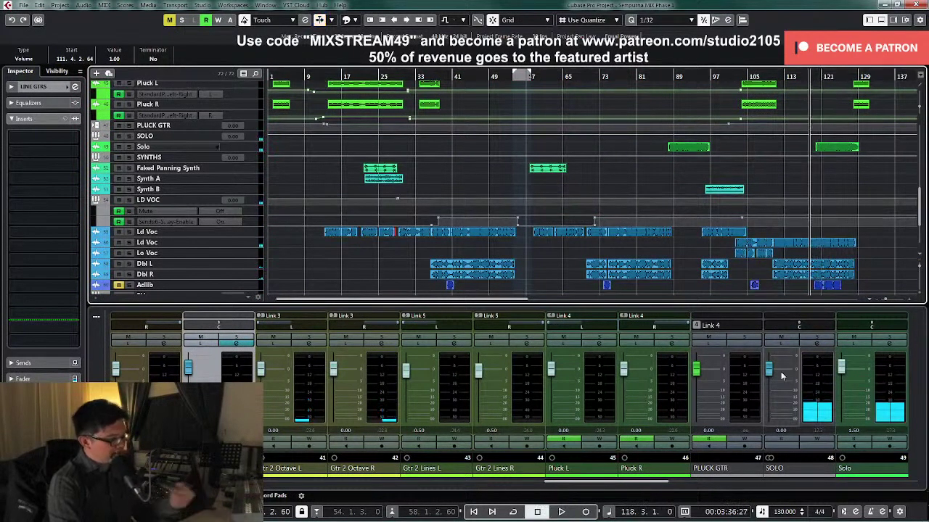
click(817, 440)
key(space)
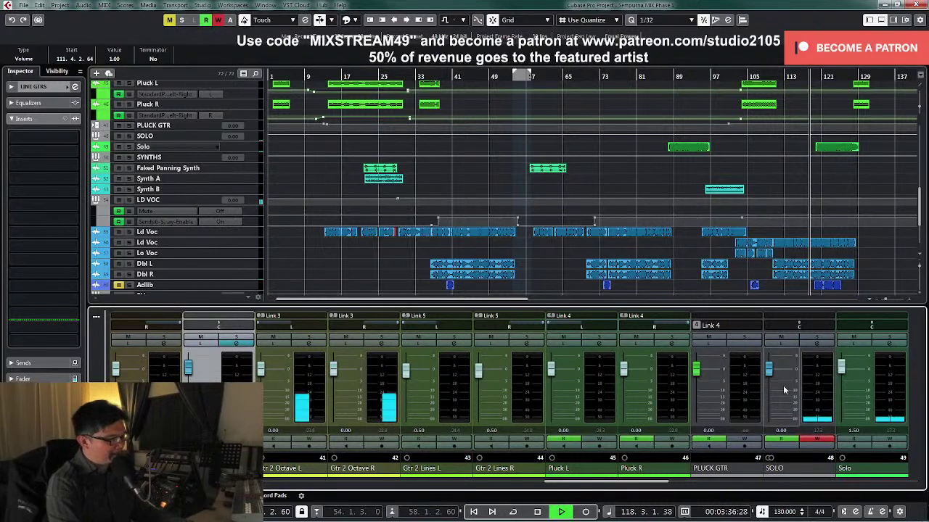
drag(772, 374, 773, 376)
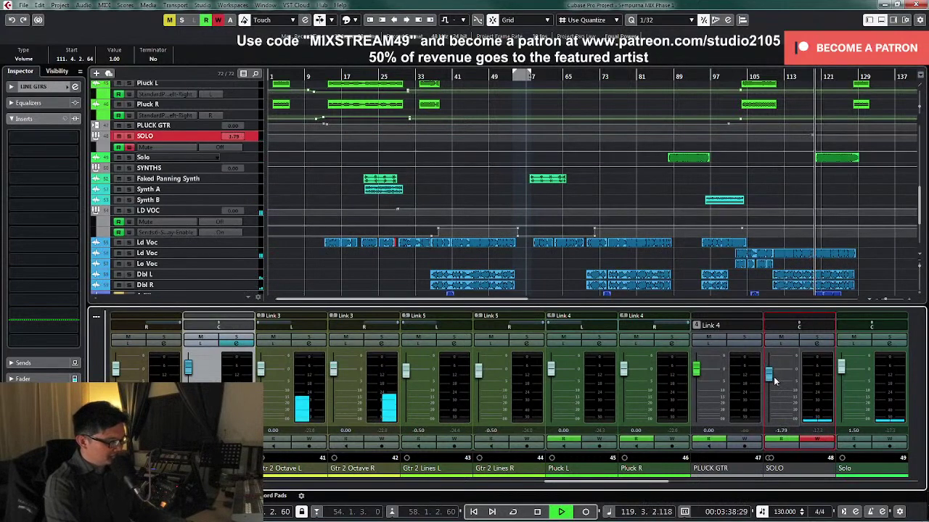
drag(775, 378, 775, 379)
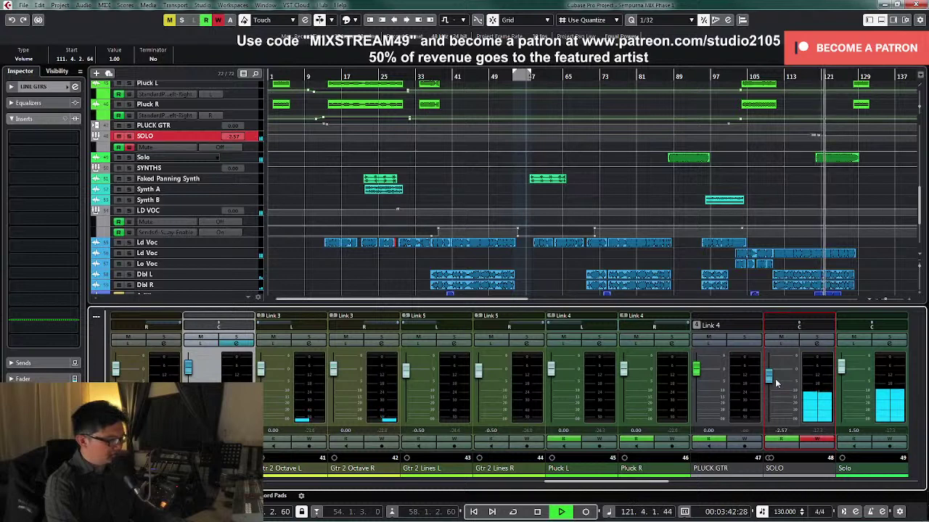
drag(775, 379, 776, 379)
key(space)
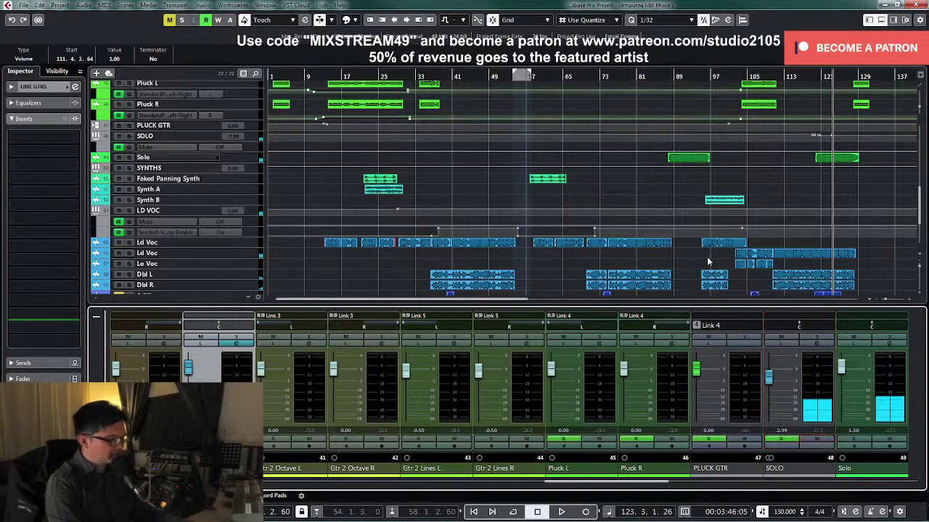
Step: Tidy the recorded SOLO volume automation into one drop just before the last solo clip, set to -3.00 dB
click(250, 135)
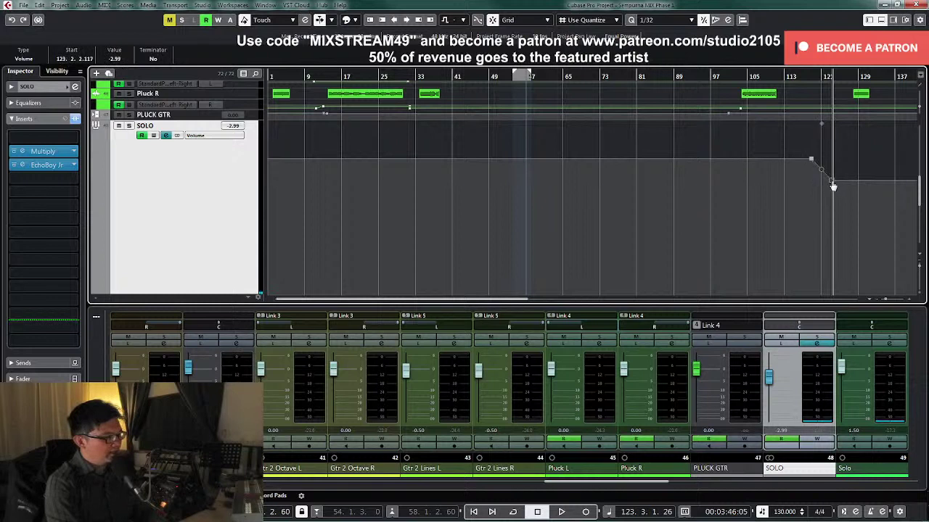
mouse_move(832, 184)
mouse_down()
mouse_move(818, 185)
mouse_move(828, 177)
mouse_up()
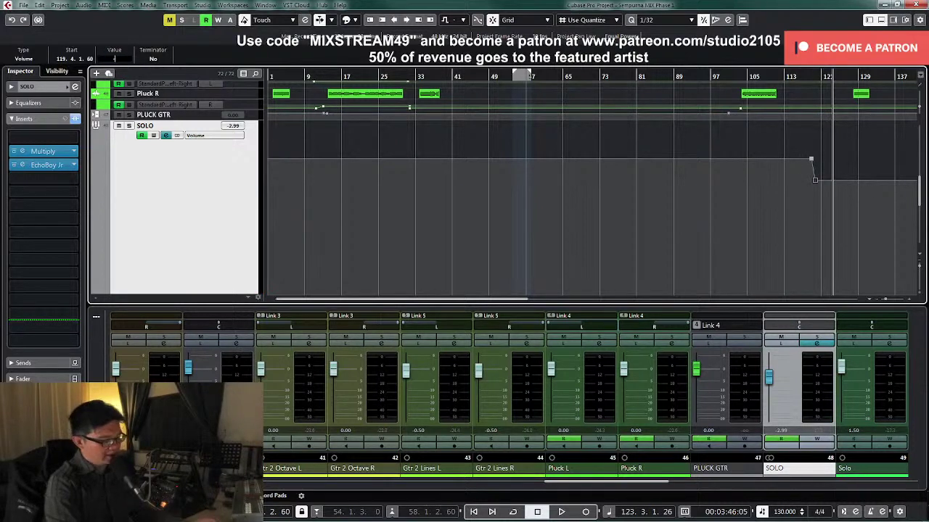
key(KP_Subtract)
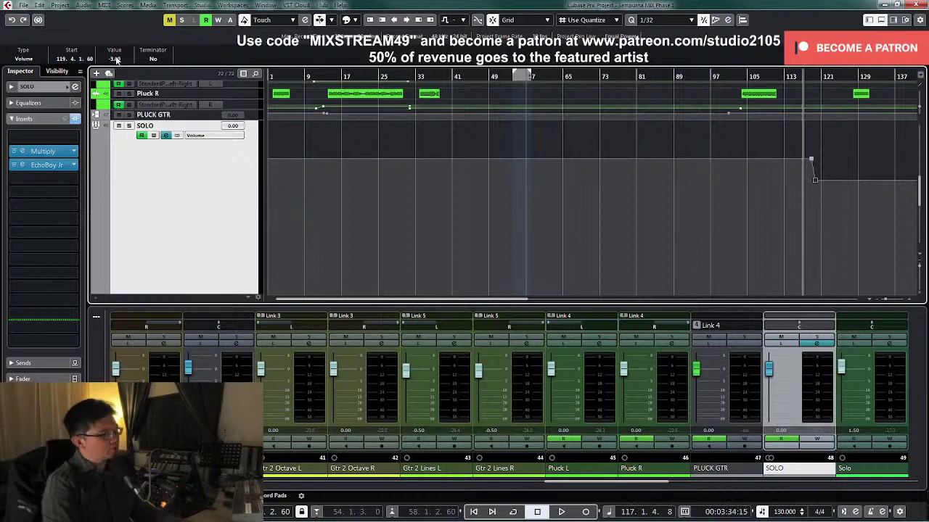
Step: Record pan automation on the SOLO group to R29 around bar 119 and clean up its extra points
click(817, 440)
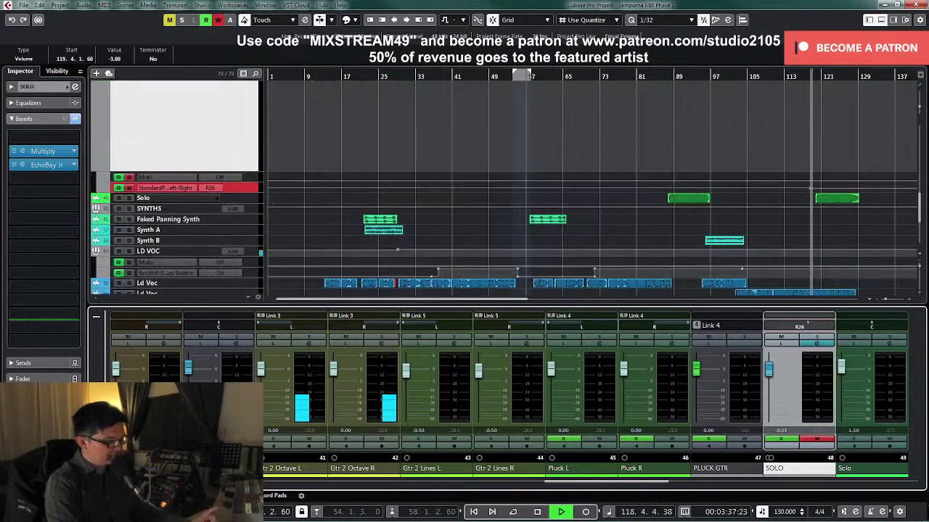
click(817, 440)
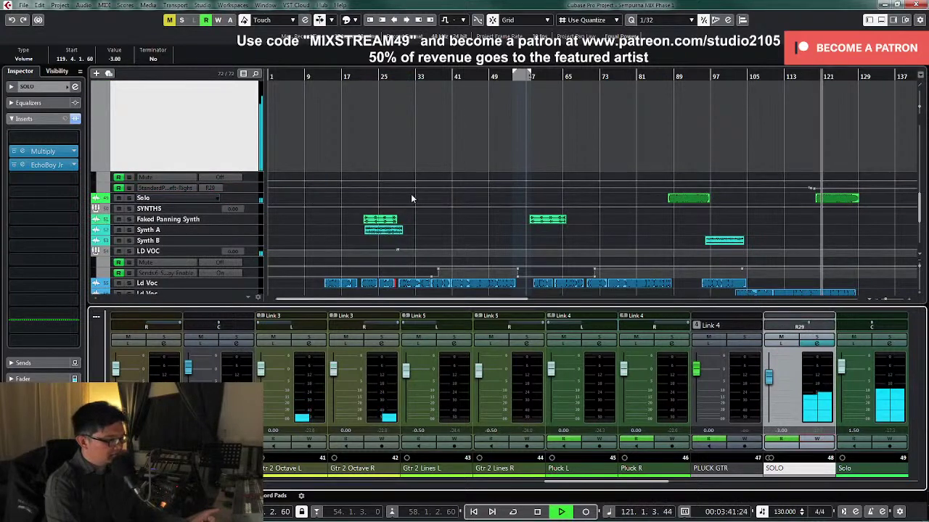
click(255, 189)
key(z)
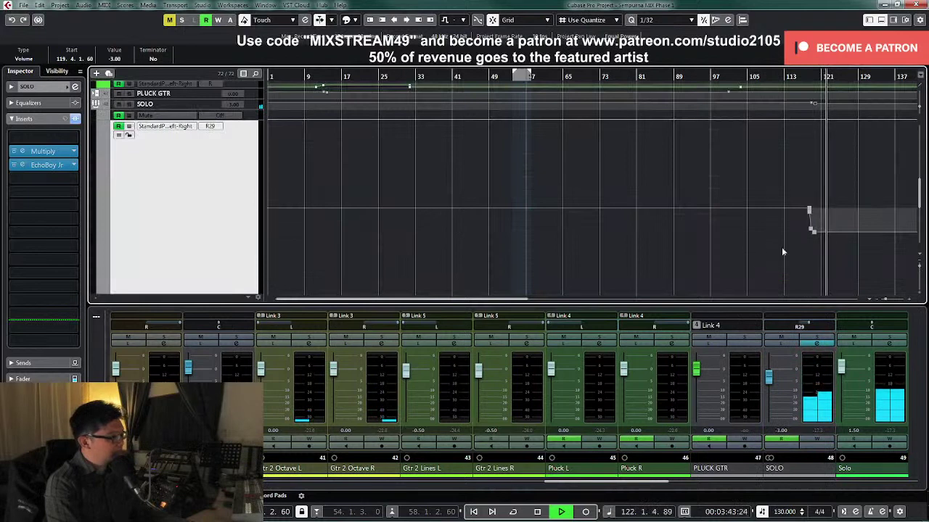
click(812, 211)
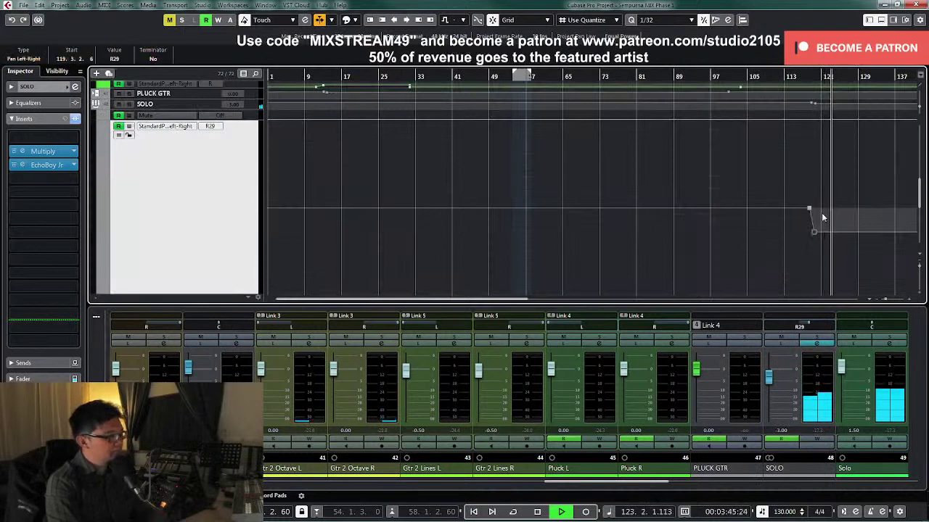
Step: Shift the SOLO pan automation point just ahead of the last solo clip and set it to R50, checking it in playback
key(space)
key(h)
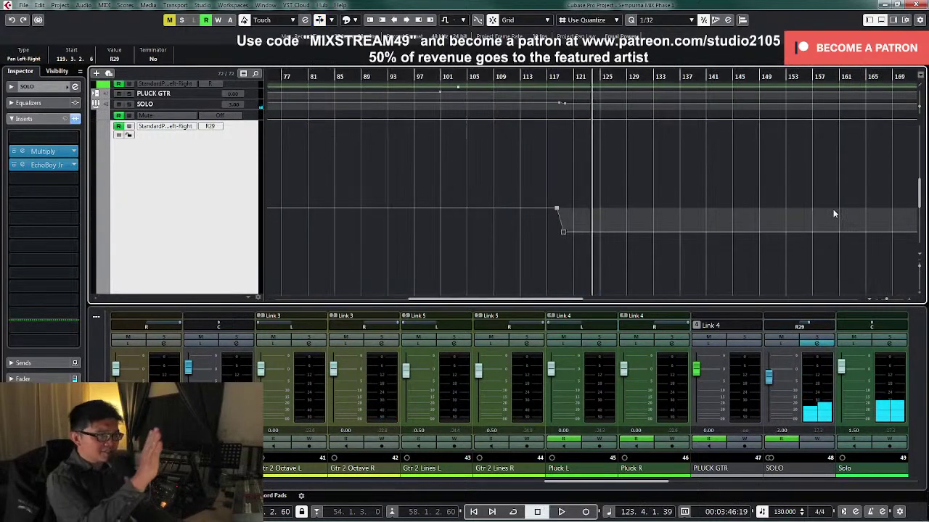
key(h)
key(h)
key(h)
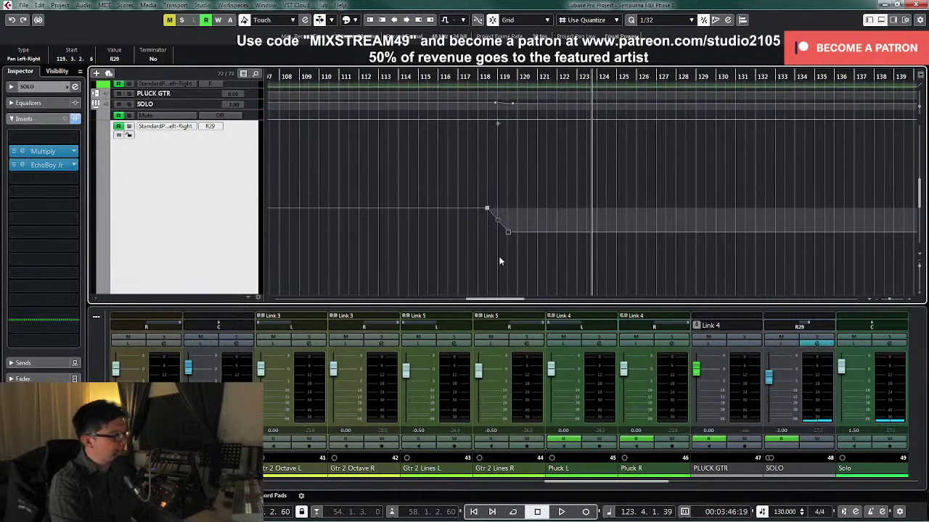
scroll(499, 258, down, 3)
scroll(503, 240, up, 1)
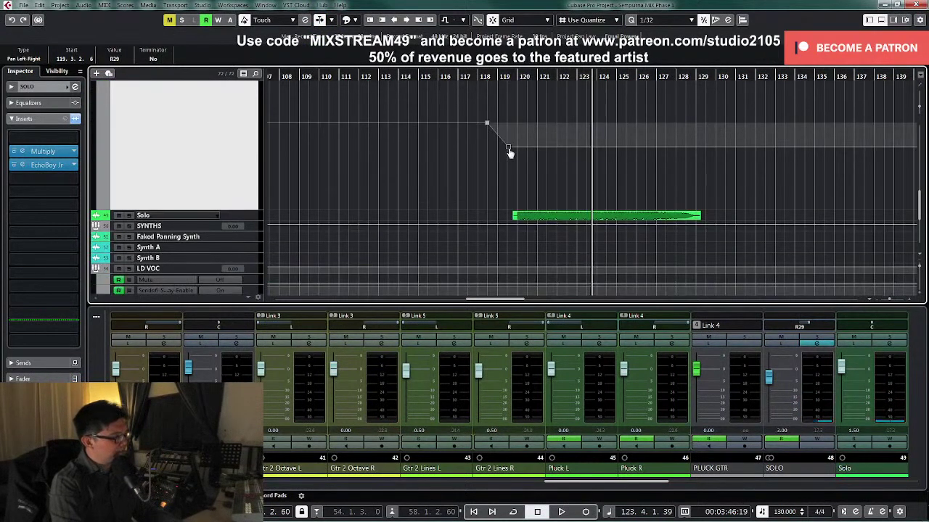
drag(508, 152, 508, 171)
click(478, 76)
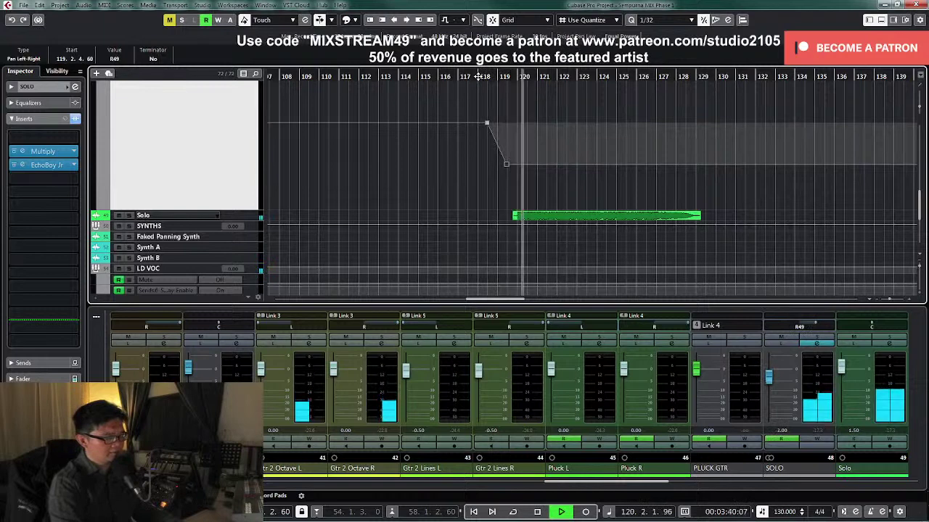
key(space)
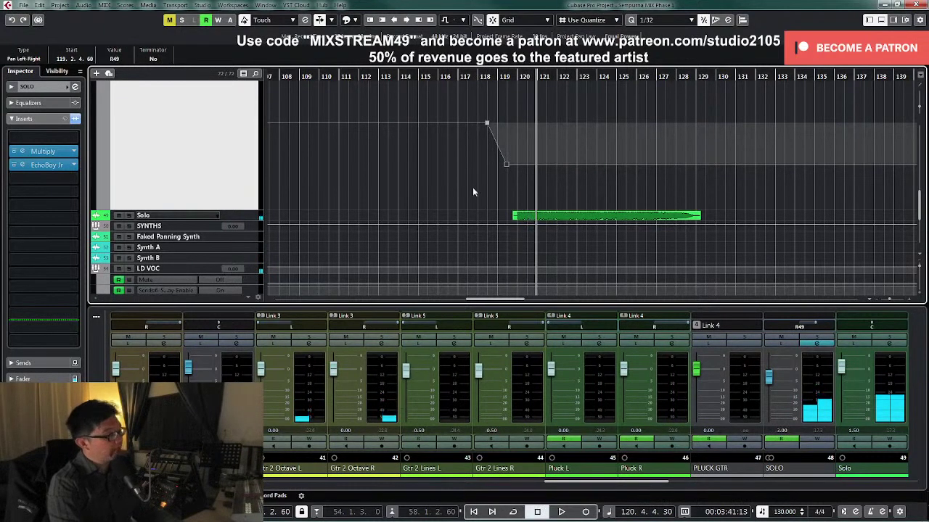
drag(505, 169, 507, 164)
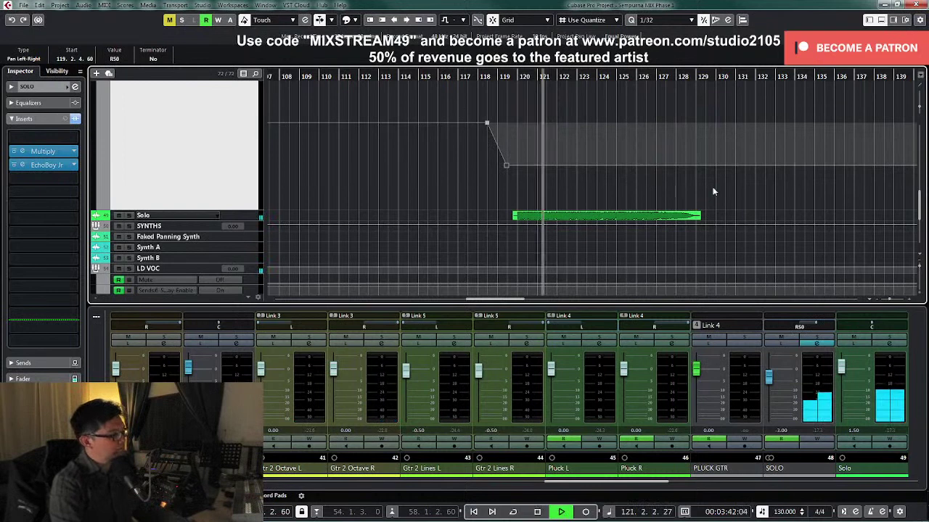
Step: Play the last solo up to about bar 123 to hear the new panning, with the vocal tracks in view
key(g)
key(g)
key(z)
key(z)
key(z)
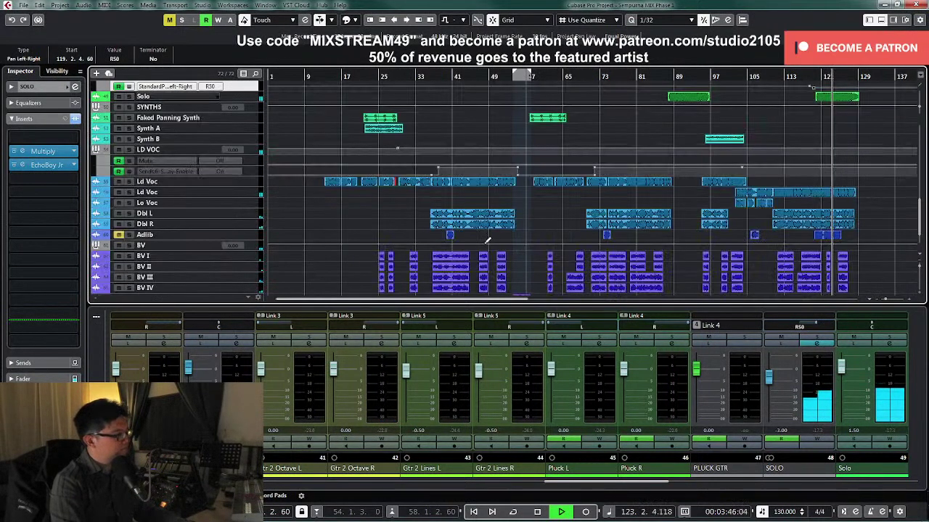
key(space)
Step: Solo the Adlib track and place the playhead just before its clip at bar 119
click(258, 234)
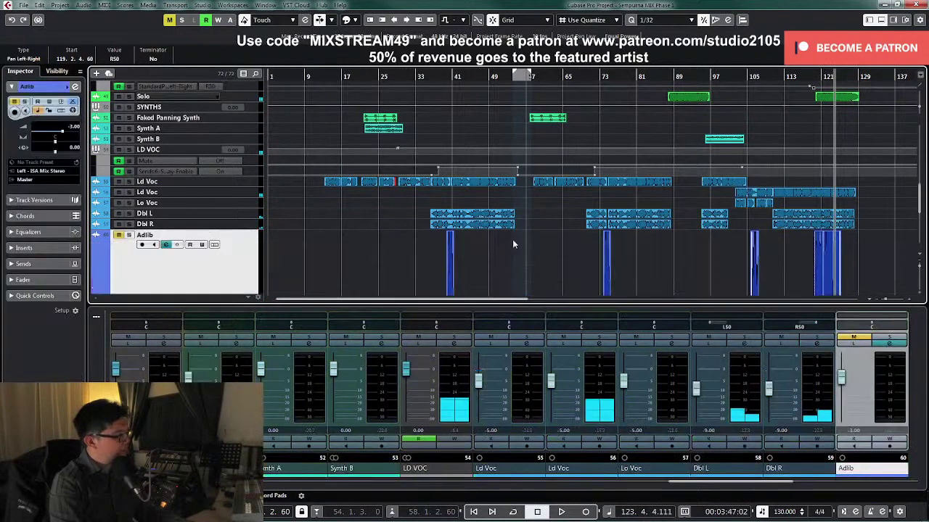
click(813, 76)
scroll(792, 143, down, 3)
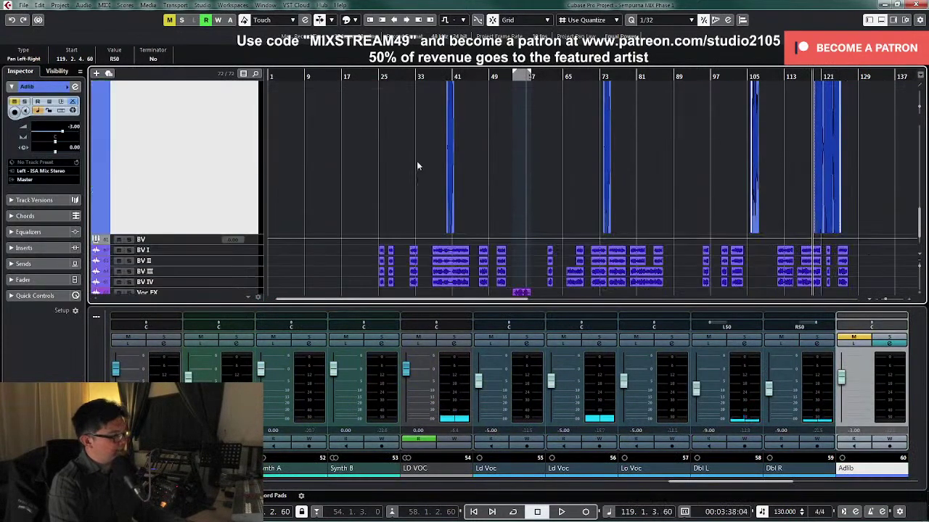
scroll(416, 161, up, 1)
click(129, 107)
key(h)
key(h)
key(h)
key(h)
key(h)
key(h)
key(h)
key(h)
key(h)
key(h)
key(h)
key(h)
key(h)
key(h)
key(h)
key(h)
key(h)
key(h)
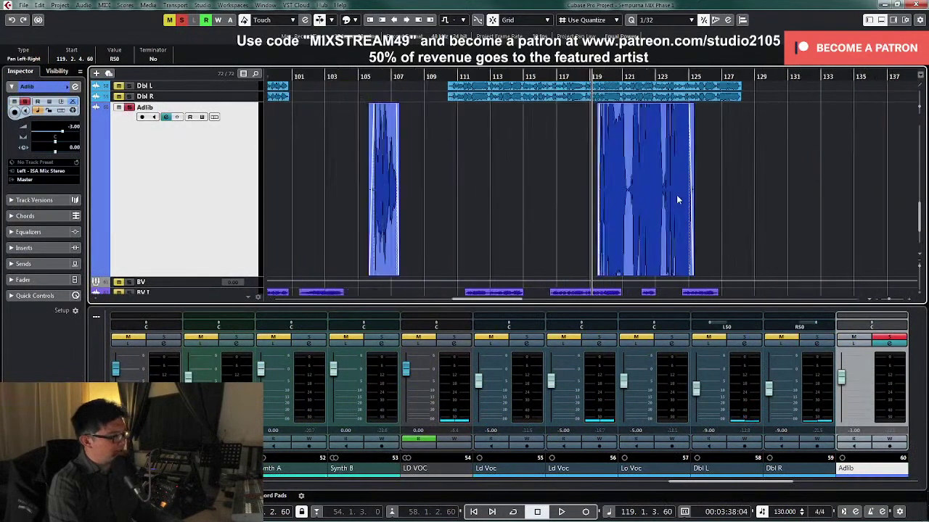
click(676, 198)
double_click(731, 205)
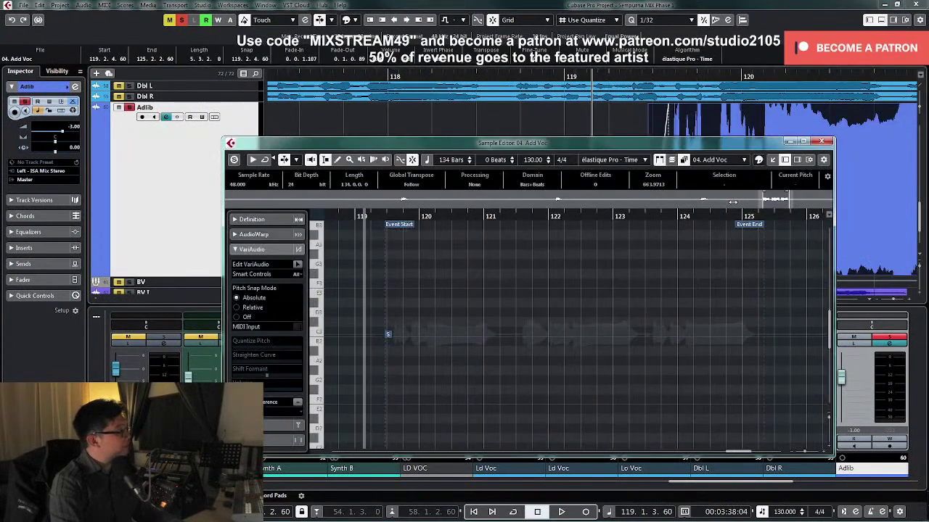
click(828, 148)
Step: Play the soloed Adlib clip and route the Adlib channel's output to ALL VOX
key(g)
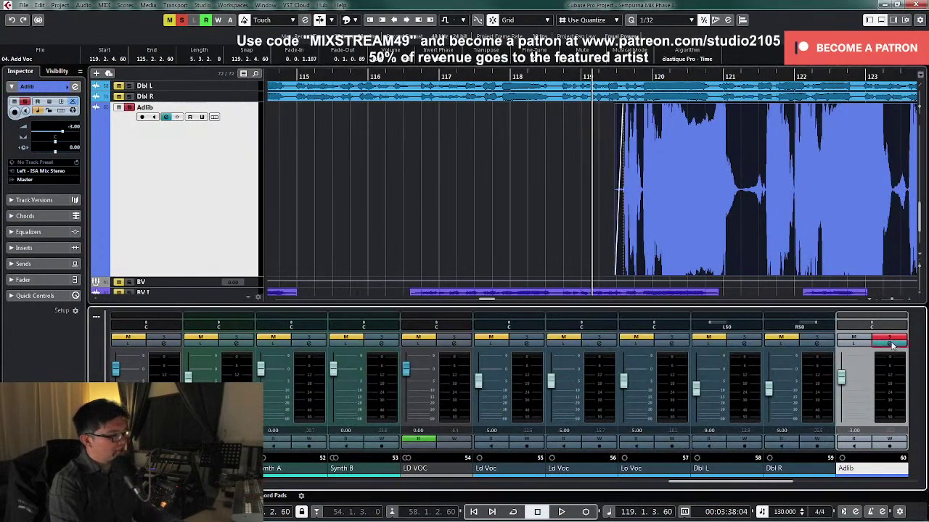
key(g)
key(g)
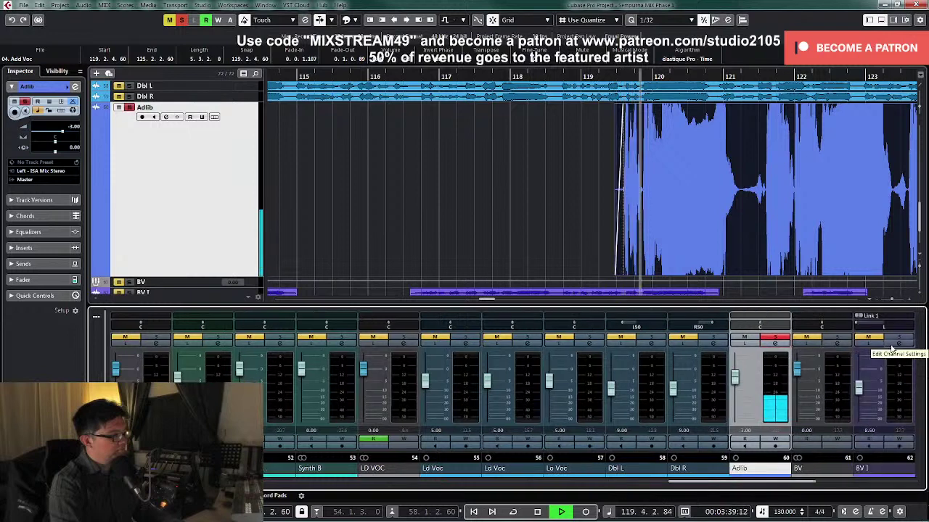
click(775, 344)
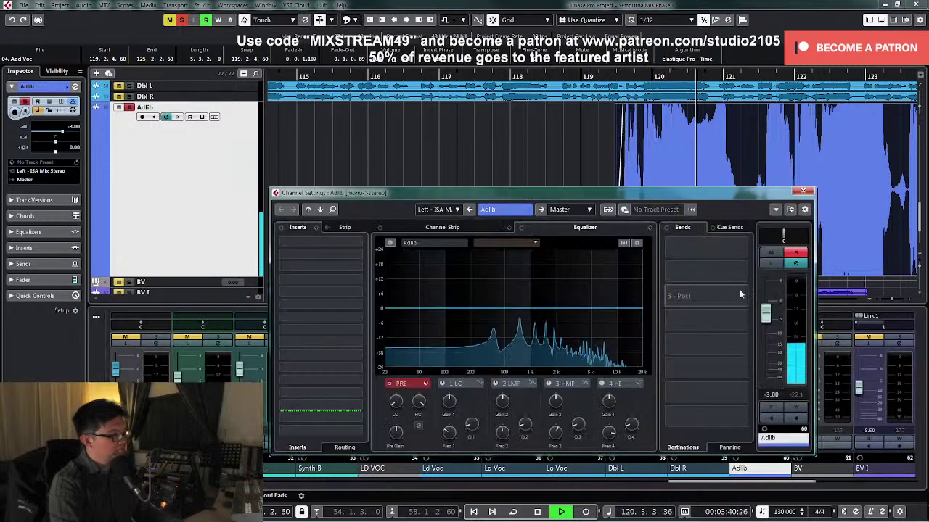
click(572, 209)
click(598, 368)
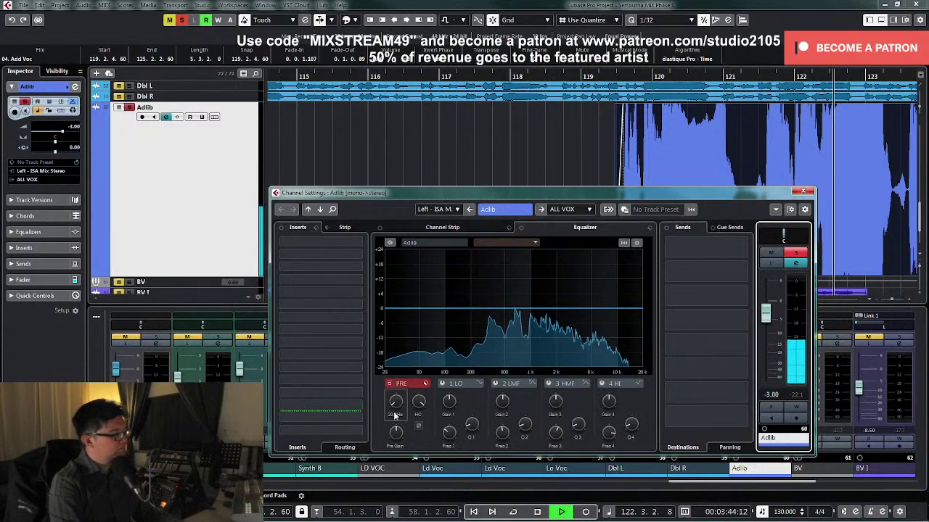
Step: Load an insert preset with Virtual Tape and Virtual Mix Rack on the Adlib channel and apply low-cut and high-cut filters
key(space)
click(317, 228)
click(328, 242)
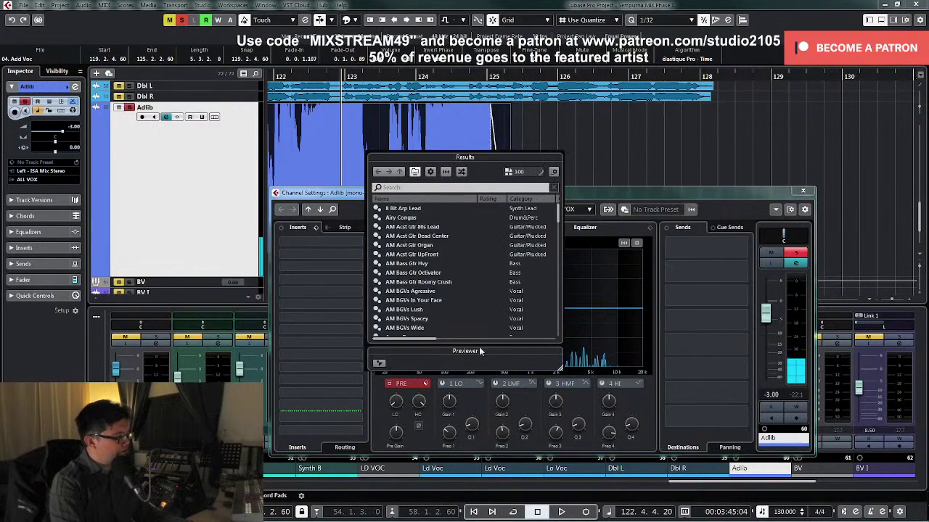
double_click(439, 264)
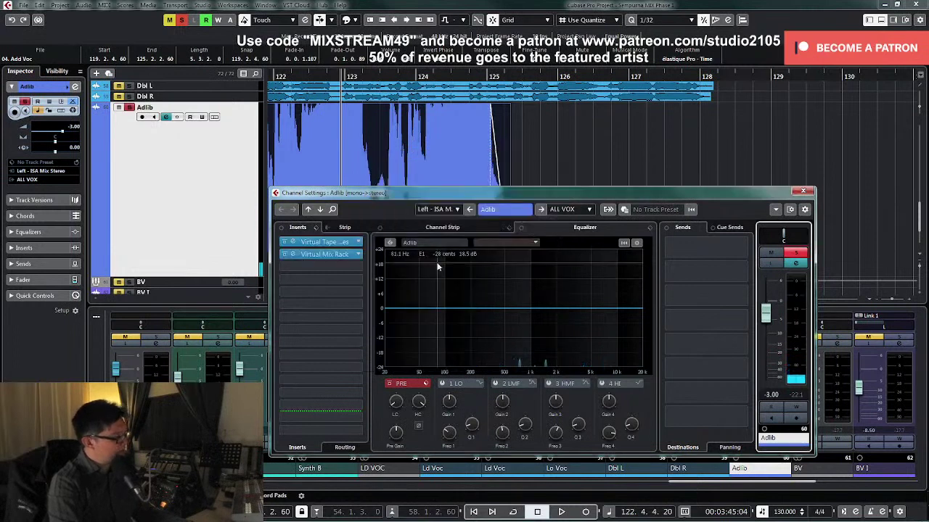
drag(394, 408, 405, 377)
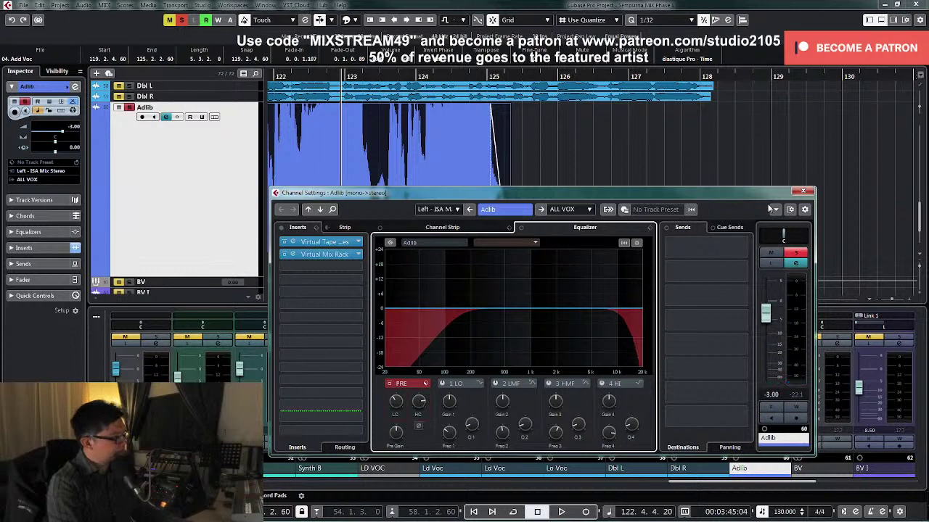
click(803, 191)
Step: Loop the Adlib clip between bars 119 and 125 and play it unmuted within the full mix
click(755, 187)
key(g)
drag(823, 169, 414, 190)
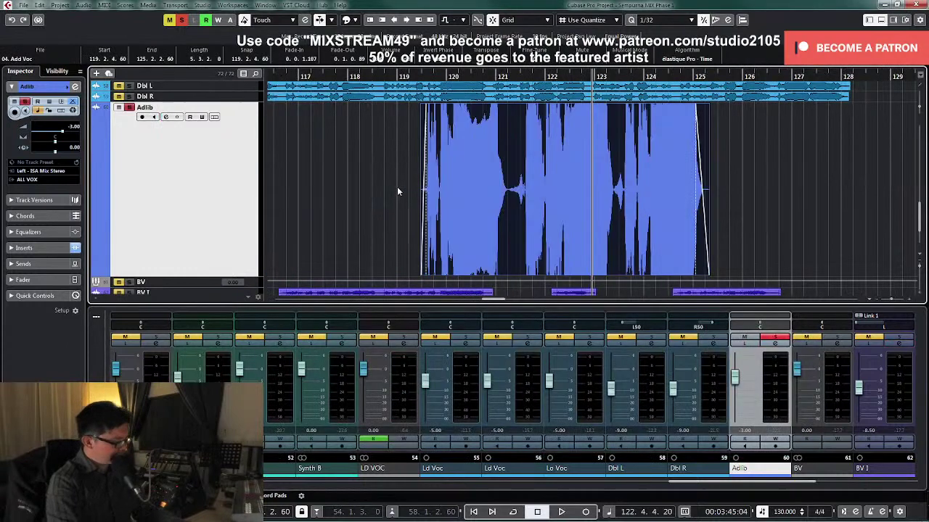
key(p)
click(775, 337)
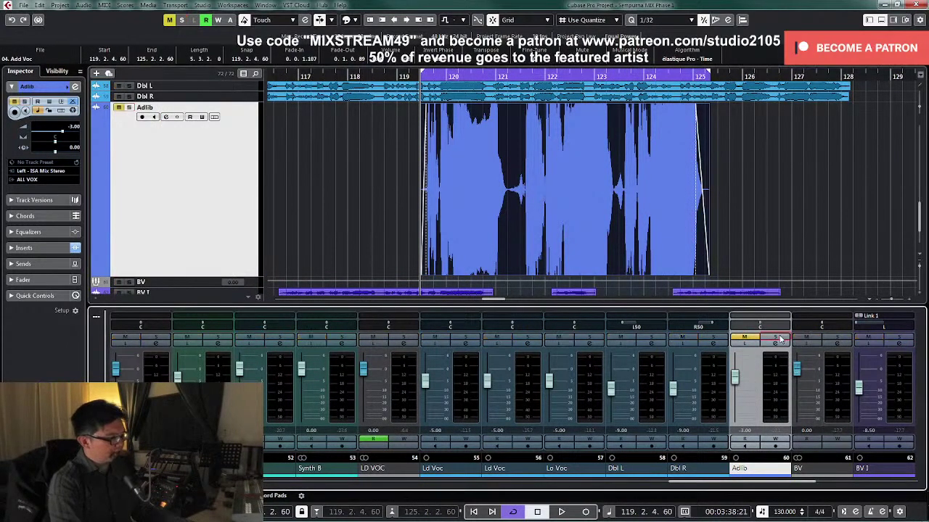
click(744, 337)
key(space)
click(744, 338)
Step: Set the Adlib channel's volume to -2.37 dB and pan it to L37 while the loop plays
drag(735, 381, 734, 379)
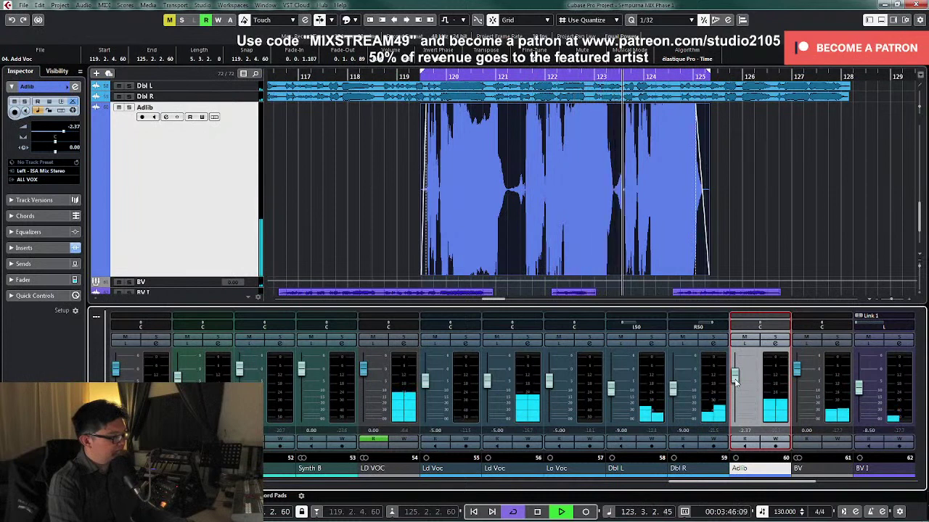
drag(758, 324, 749, 324)
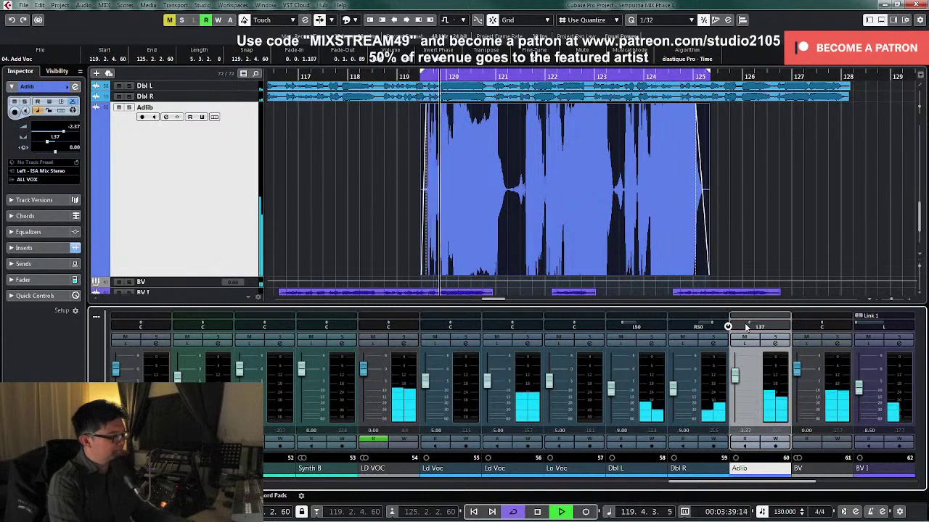
key(space)
Step: Solo the Adlib channel and open its channel settings
click(775, 341)
click(776, 346)
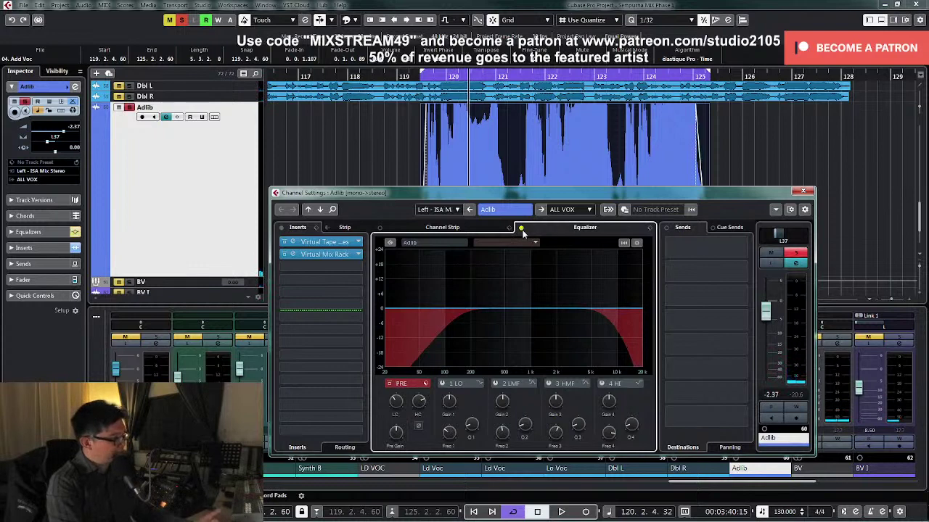
click(651, 228)
click(672, 236)
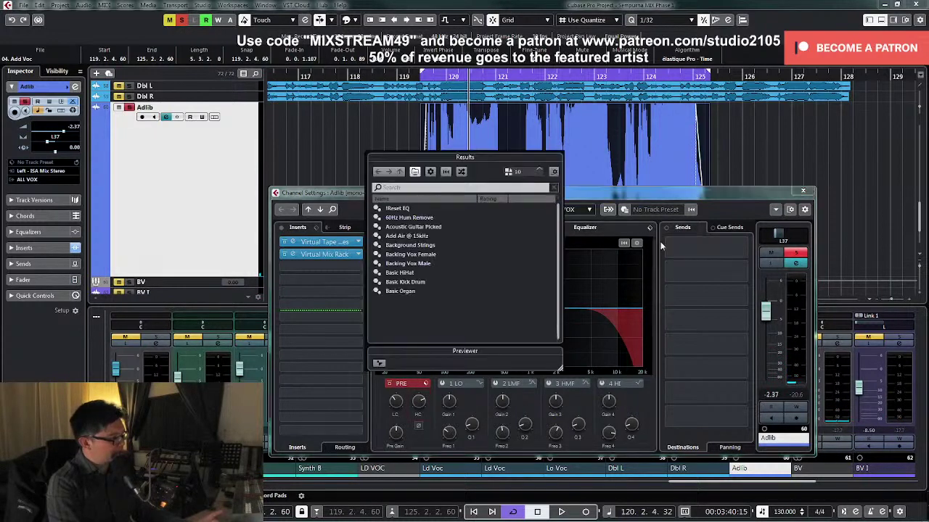
scroll(464, 276, down, 5)
click(435, 282)
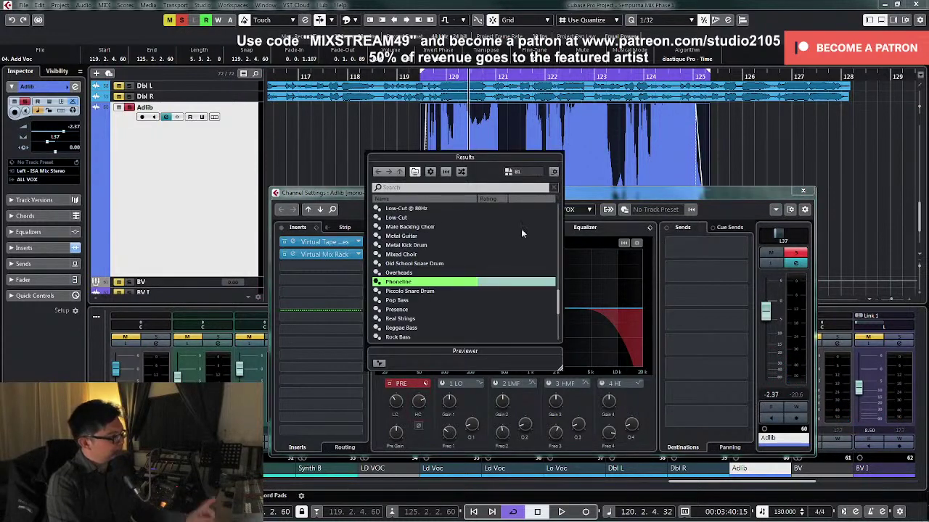
click(364, 149)
Step: Insert the Soundtoys Sie-Q plug-in in the Adlib channel's third insert slot
click(358, 268)
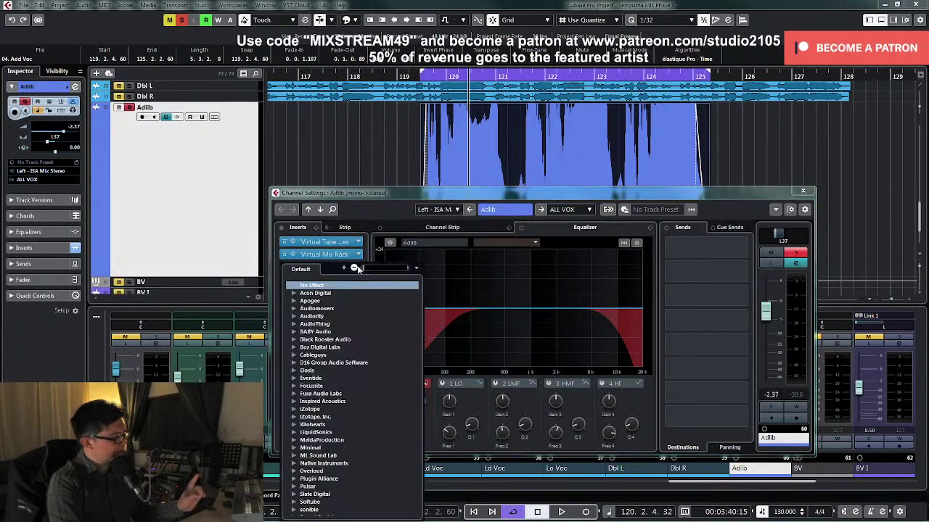
scroll(354, 337, down, 5)
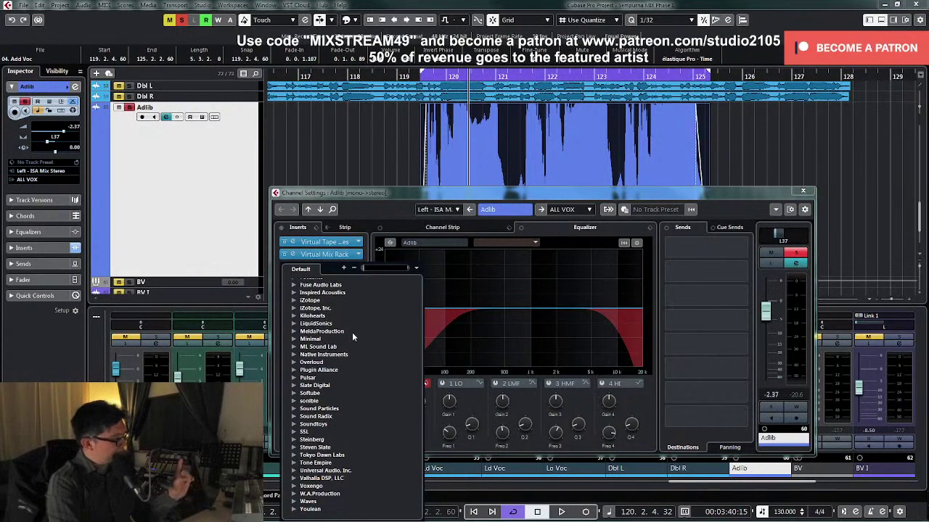
click(294, 424)
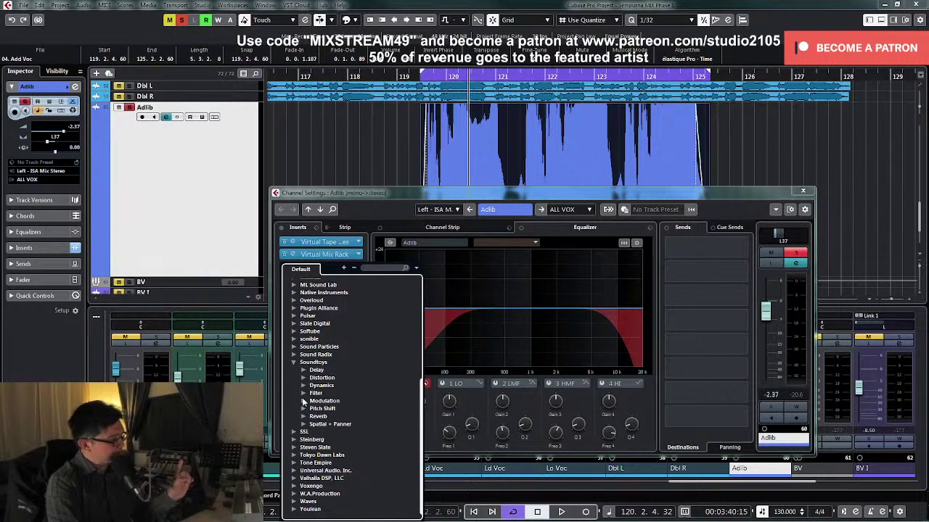
click(304, 393)
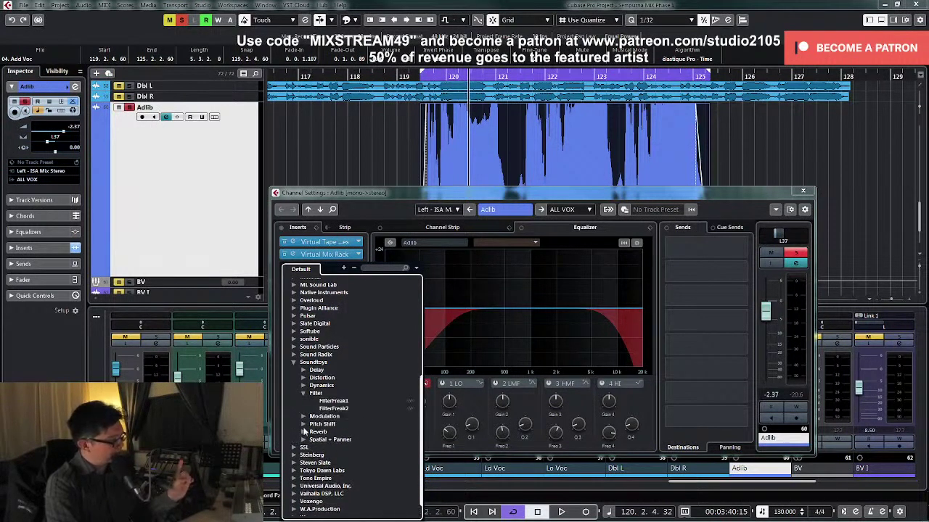
click(304, 378)
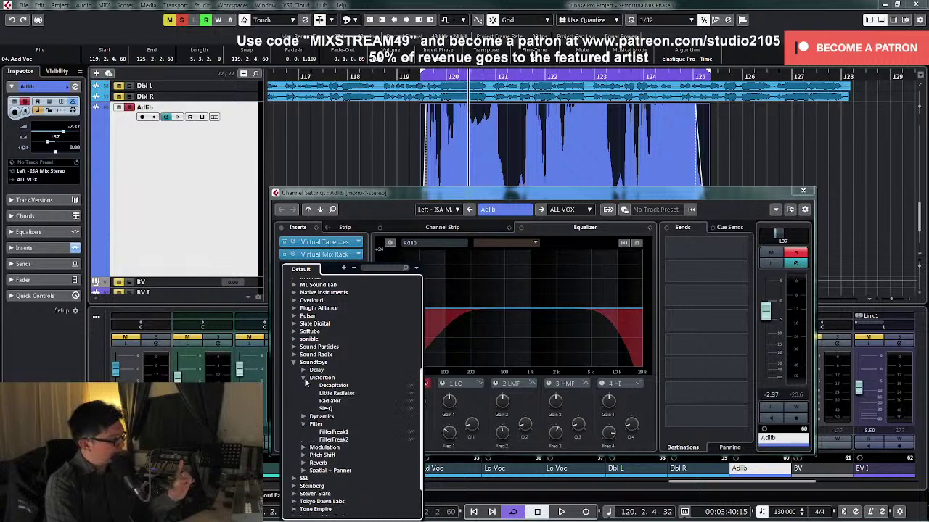
click(326, 409)
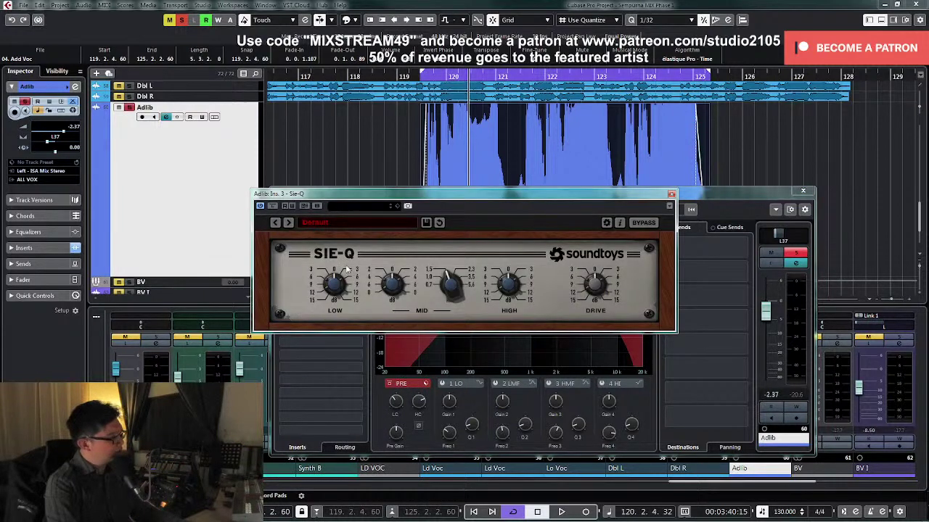
Step: Load the Telephone preset in Sie-Q, audition it on the soloed adlib and close the plug-in
click(356, 223)
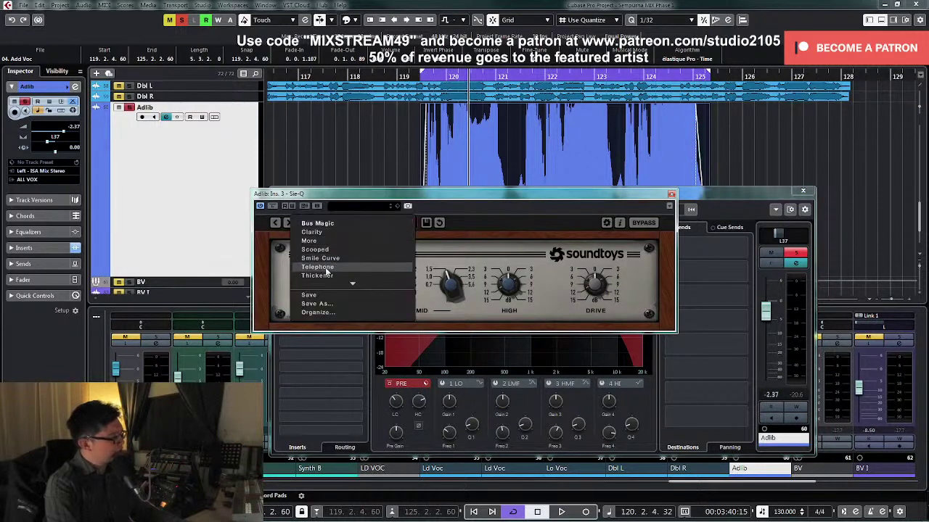
click(327, 268)
key(space)
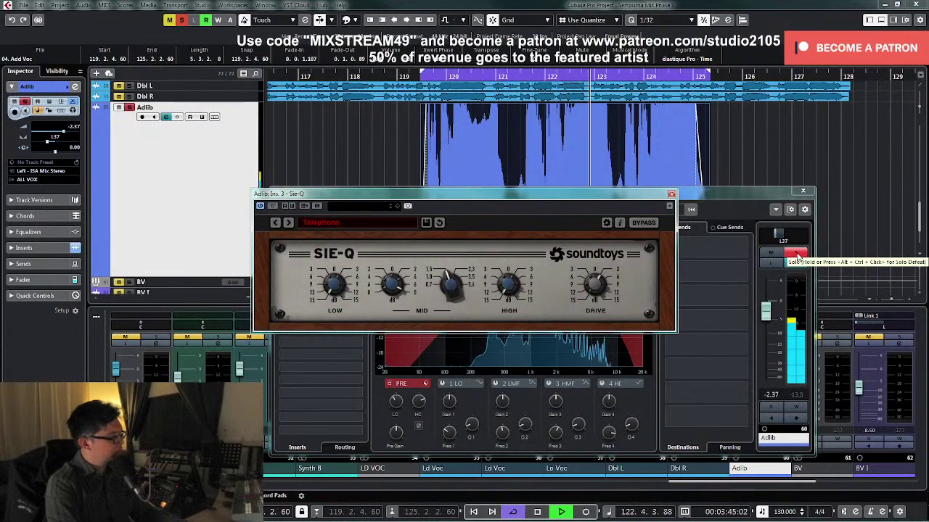
key(space)
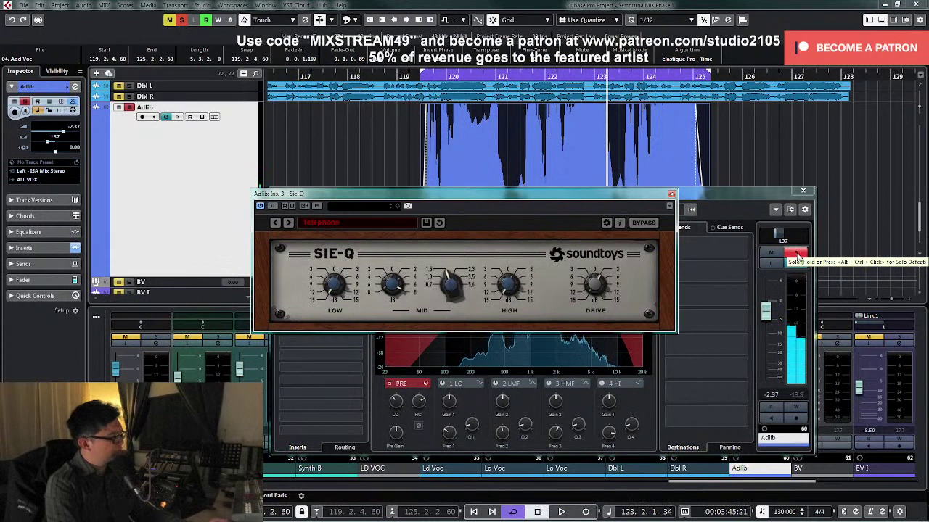
click(363, 223)
mouse_move(352, 281)
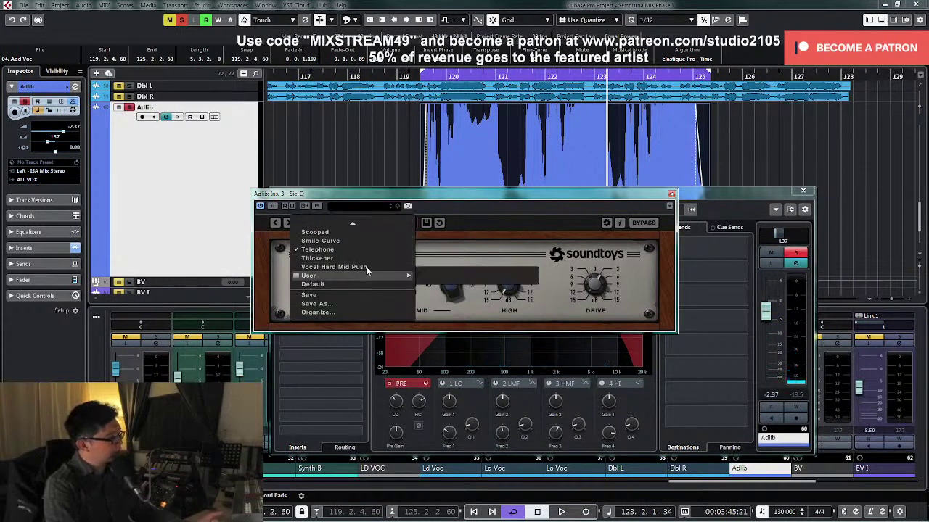
click(671, 195)
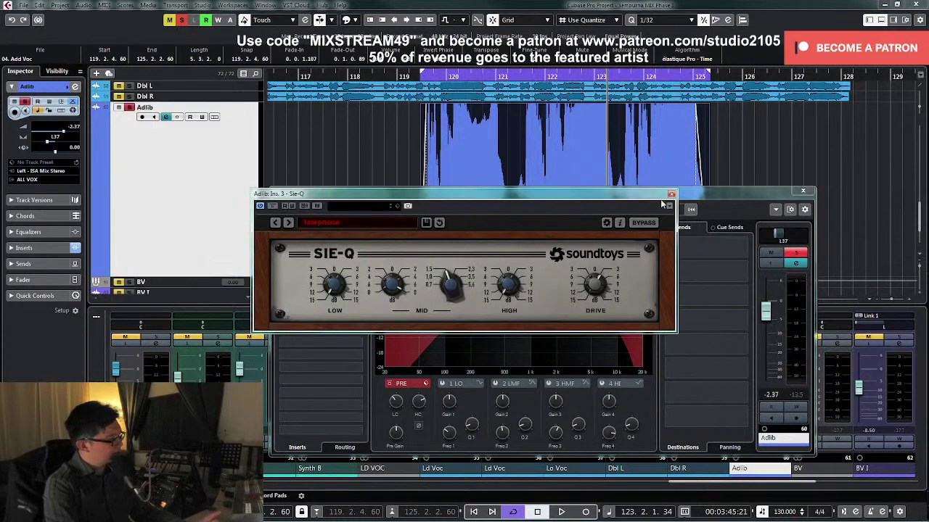
click(672, 195)
Step: Browse the Soundtoys, Sound Radix and Sound Particles plug-ins for an alternative in the third insert slot
click(356, 268)
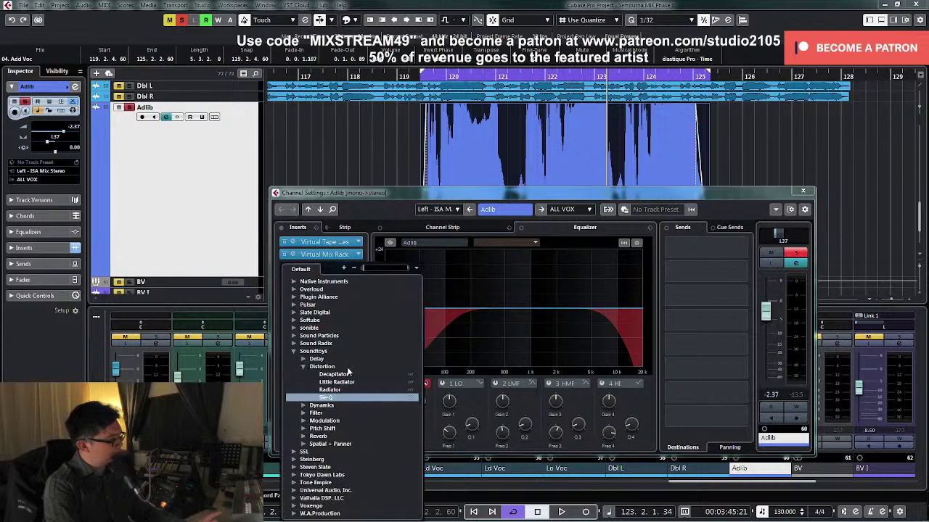
scroll(350, 358, down, 1)
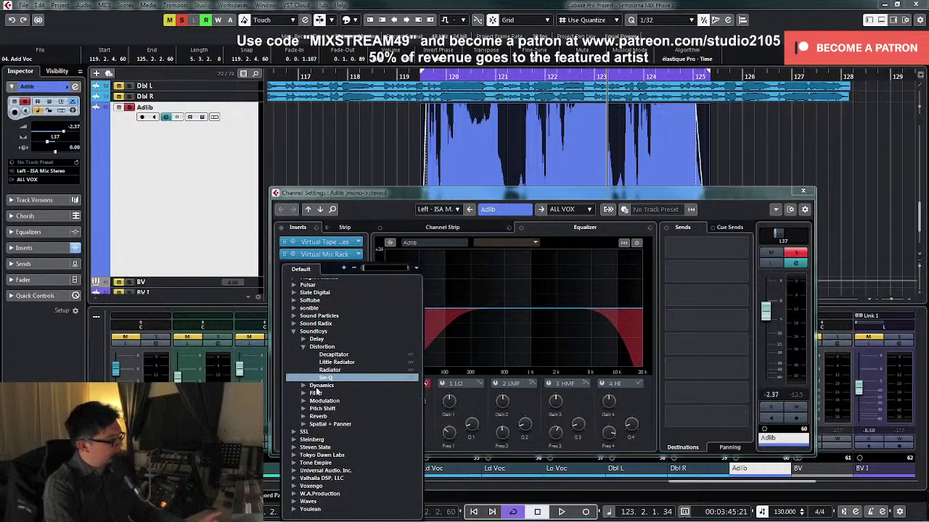
click(303, 394)
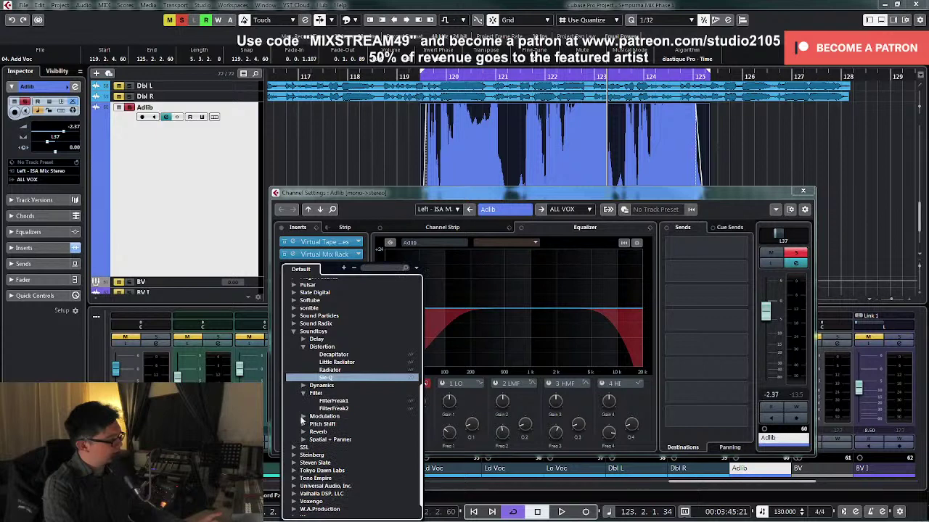
click(303, 416)
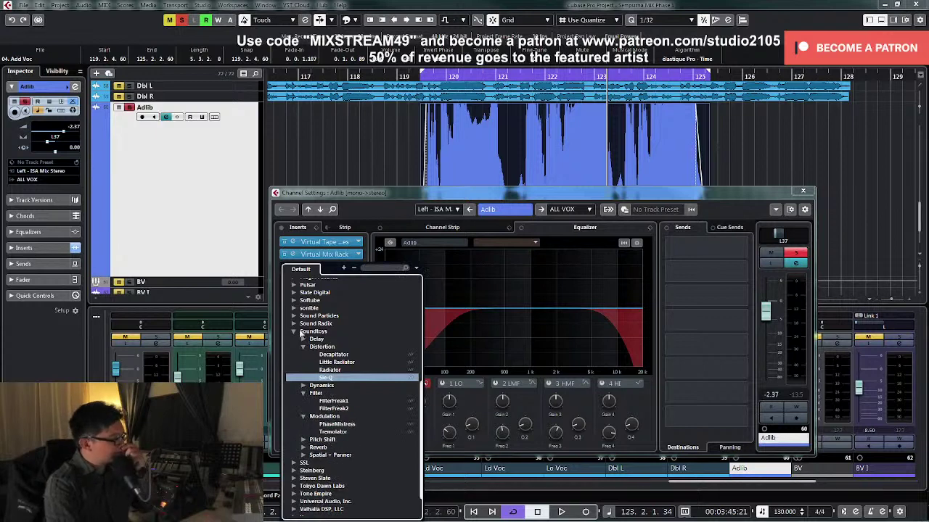
click(293, 325)
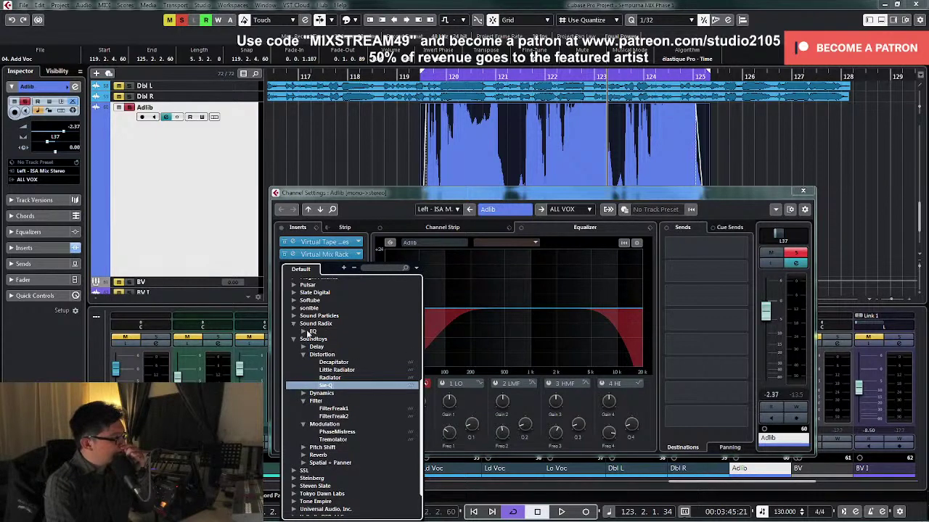
click(304, 332)
click(293, 317)
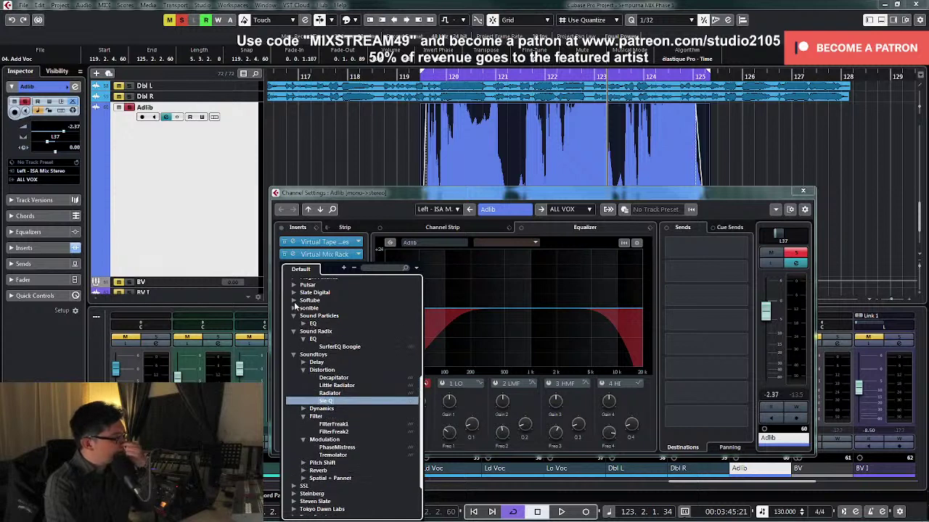
scroll(295, 307, up, 2)
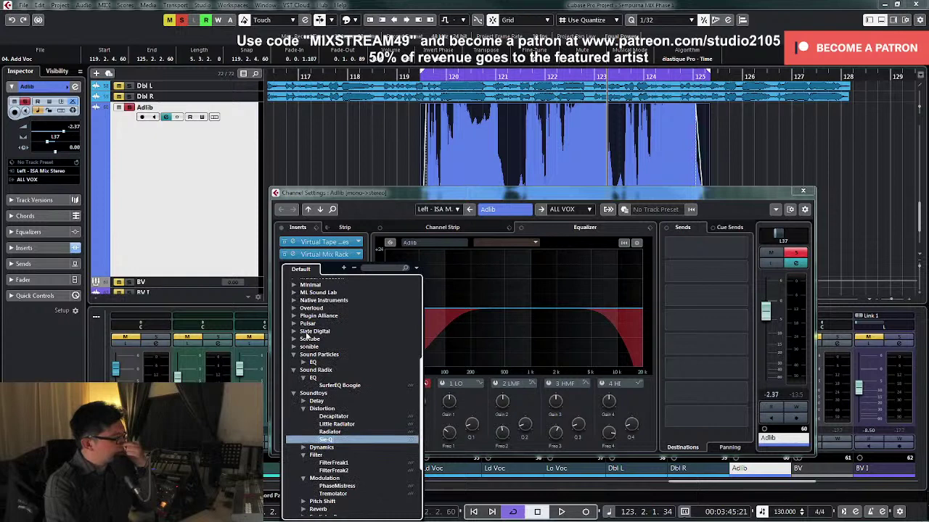
scroll(307, 336, up, 2)
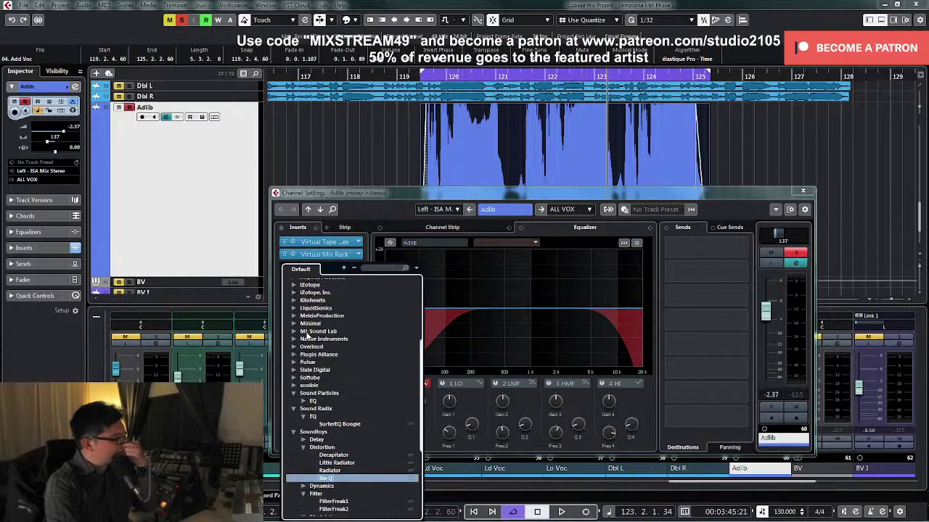
Step: Load the Phoneline equalizer preset on the Adlib channel and lower band 1's frequency to just above 200 Hz, auditioning the result
click(649, 229)
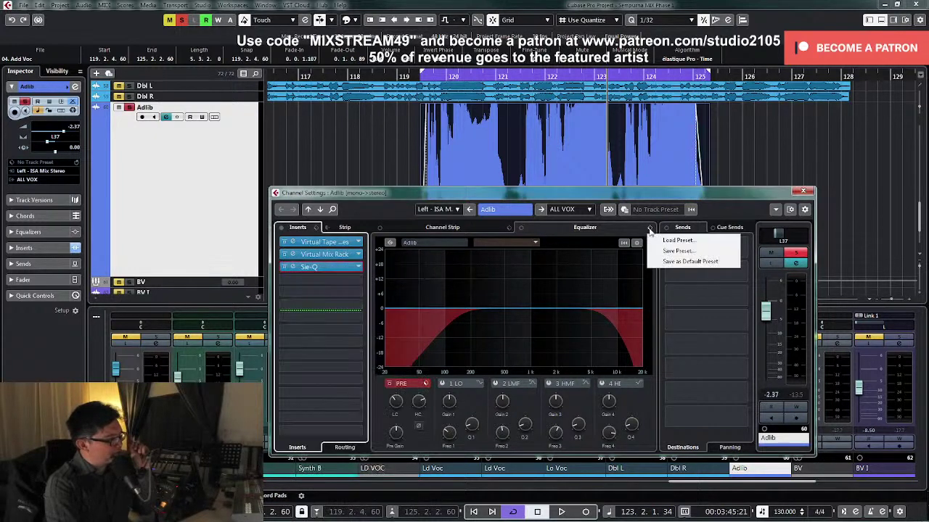
click(675, 240)
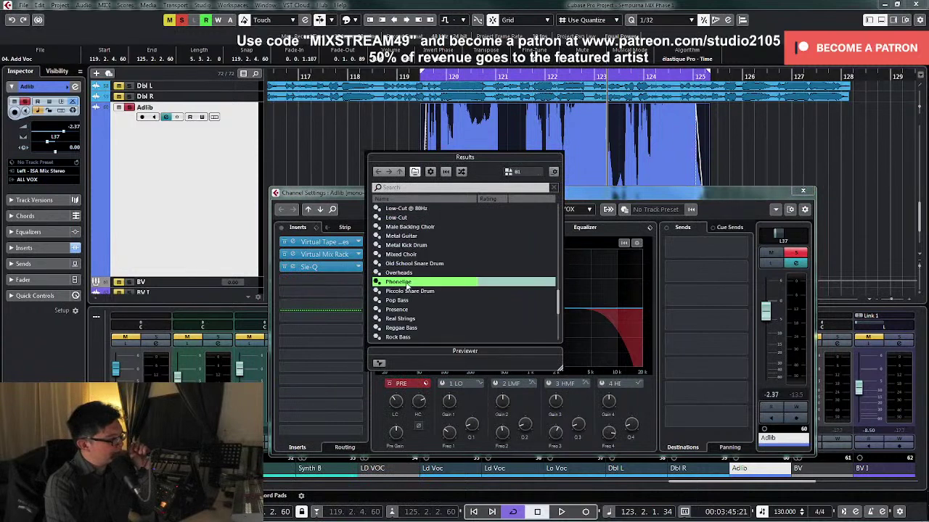
double_click(407, 284)
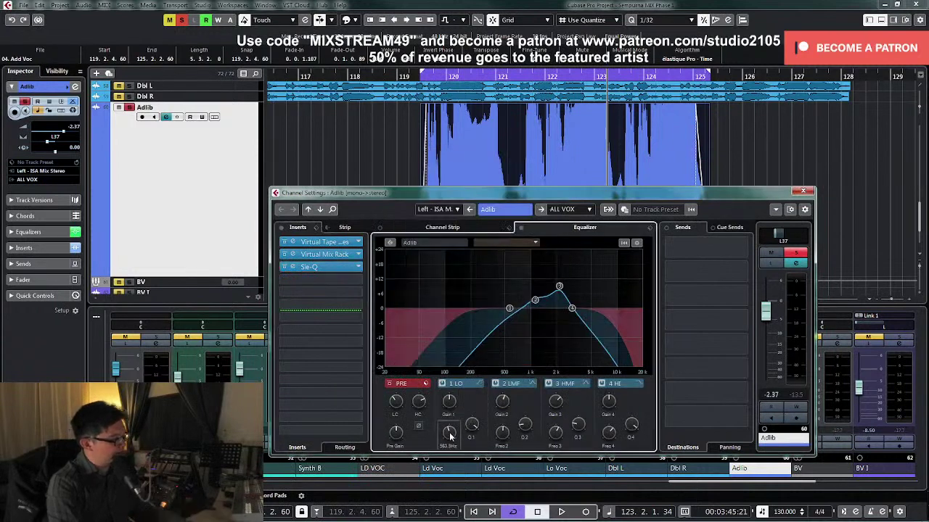
drag(449, 434, 447, 444)
key(space)
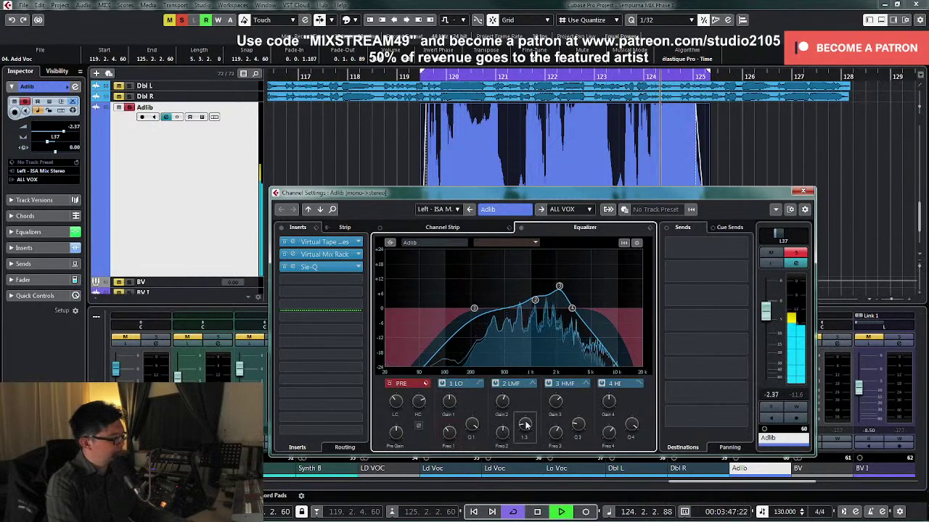
key(space)
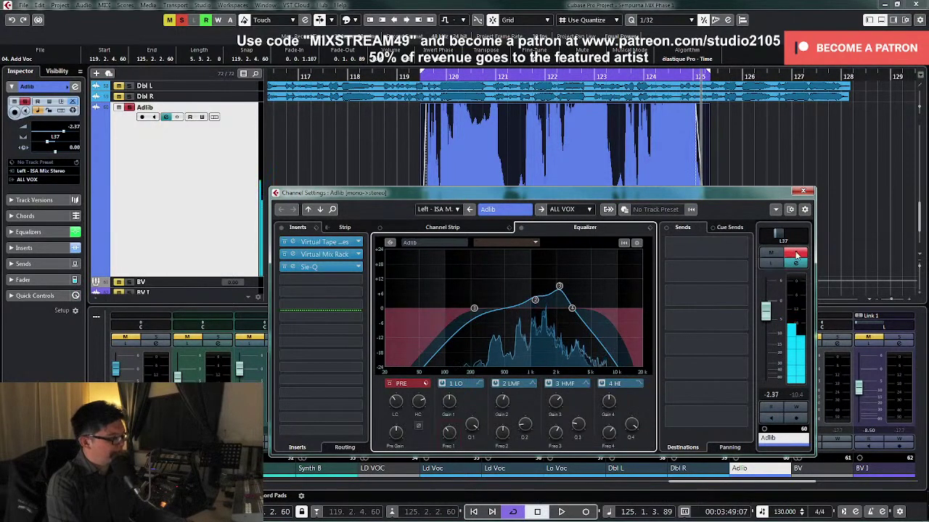
Step: Unsolo the Adlib, set its volume to -11.5 dB and pan to L42, and play it within the full mix
click(417, 78)
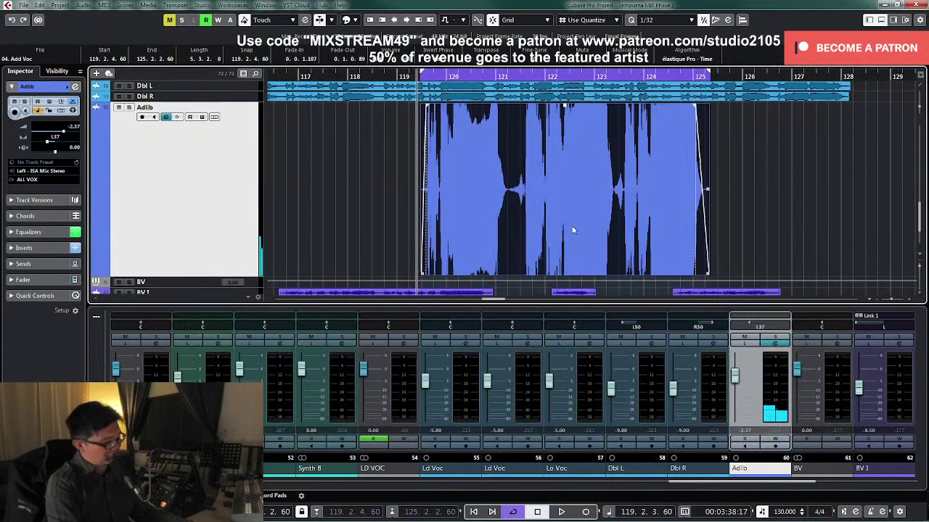
drag(735, 378, 735, 384)
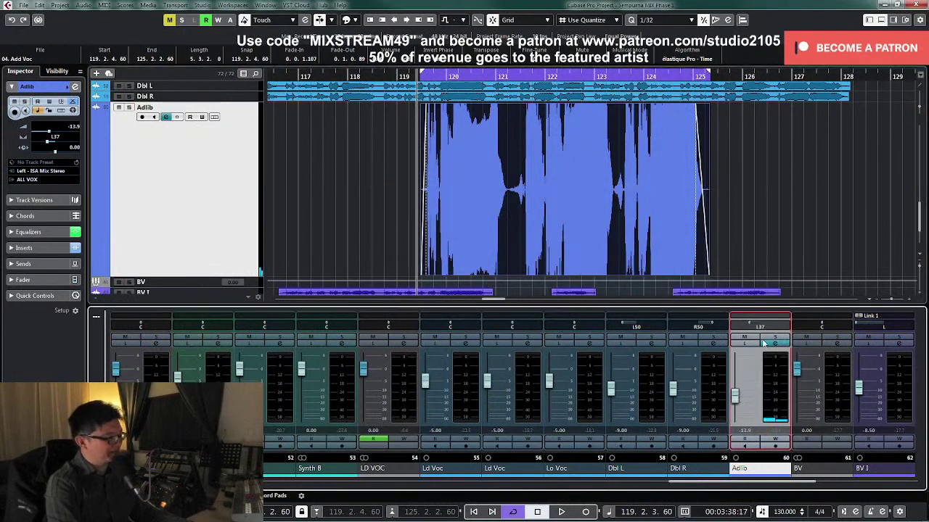
key(space)
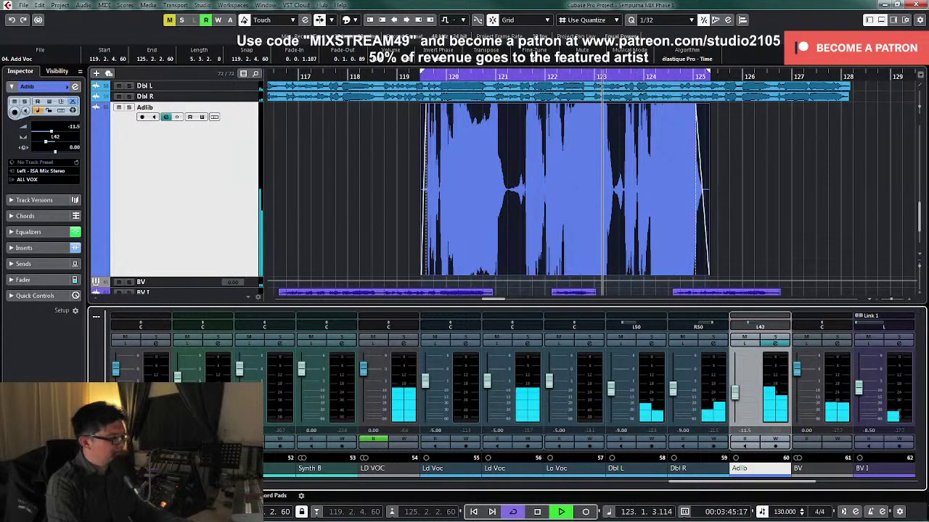
key(space)
Step: Solo the Adlib channel and insert the Soundtoys Little Plate reverb in its fourth insert slot
click(774, 337)
click(776, 343)
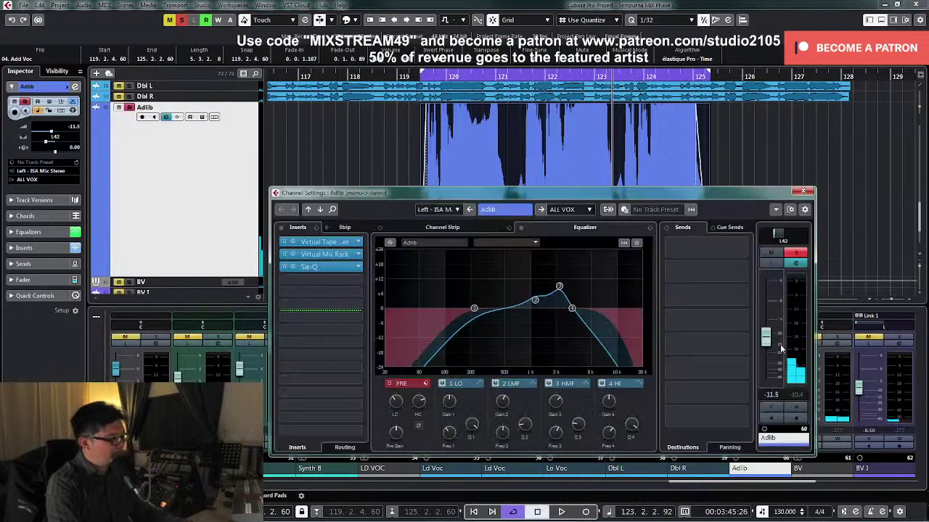
click(355, 279)
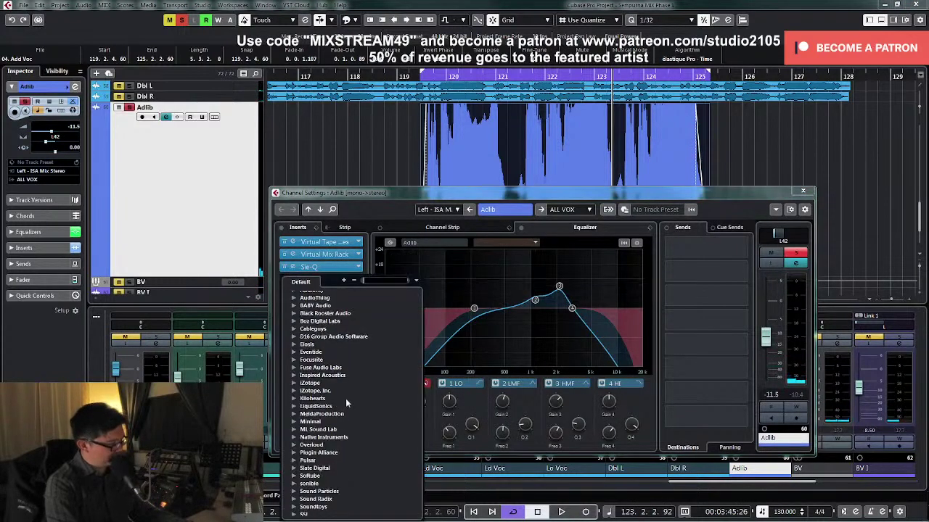
scroll(345, 399, down, 5)
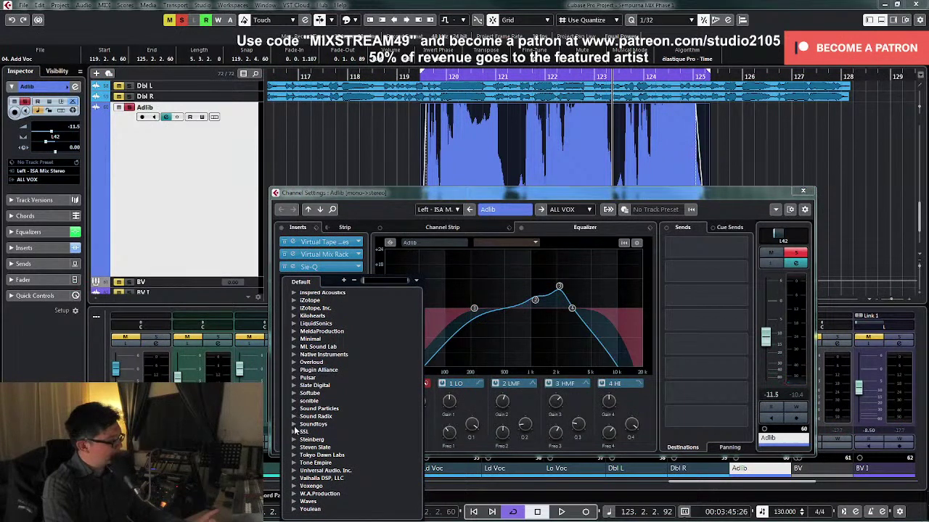
click(295, 424)
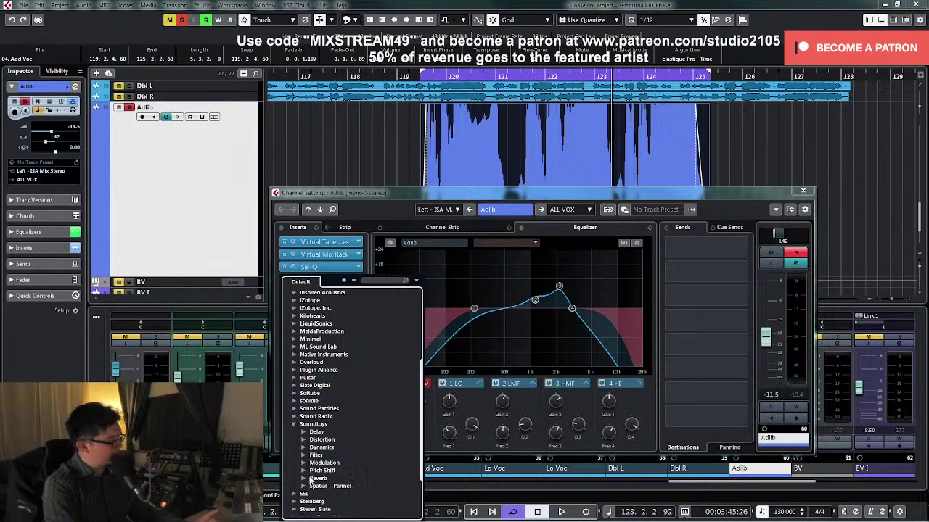
click(304, 478)
click(331, 486)
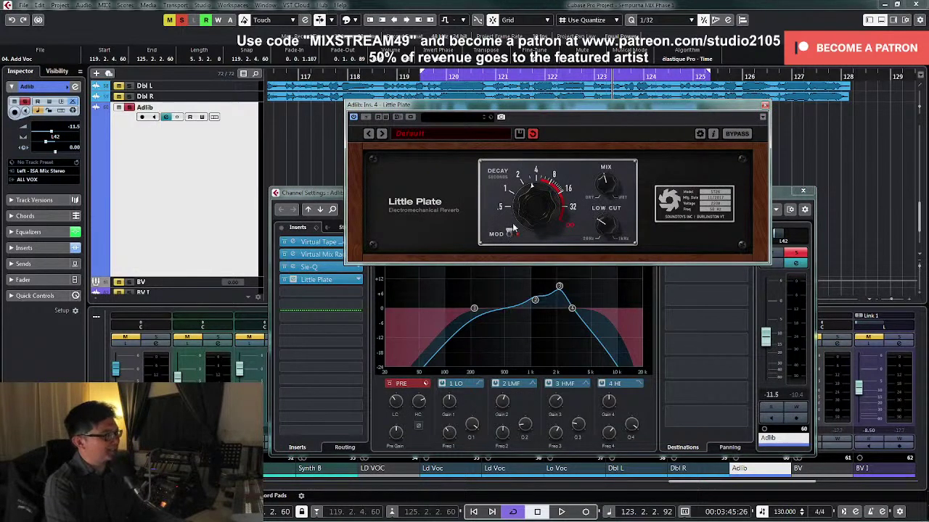
Step: Play the Adlib with its reverb in the full mix, then pan it to L50
key(space)
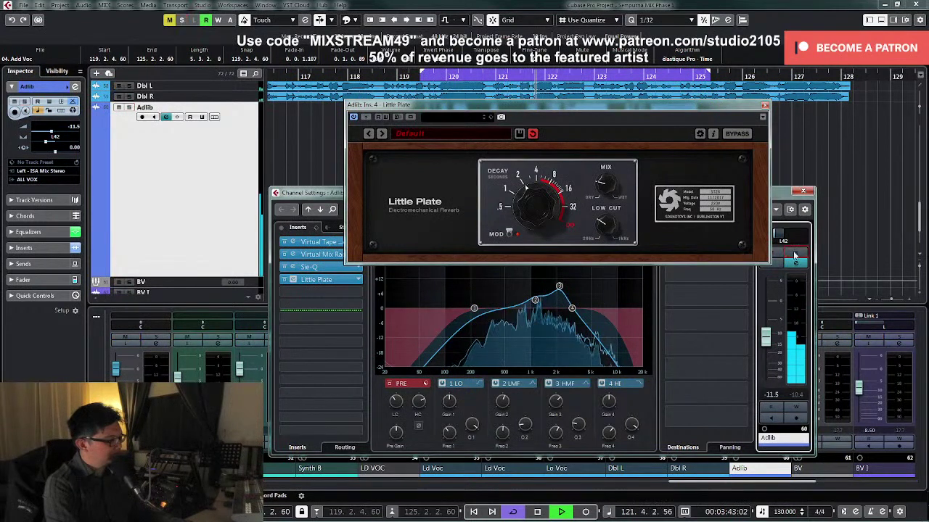
click(764, 105)
click(802, 191)
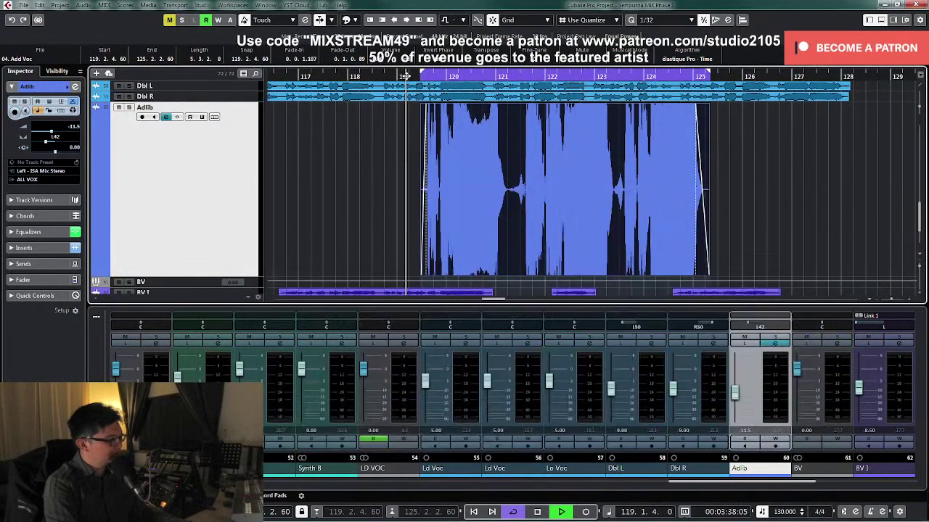
drag(750, 325, 744, 326)
click(774, 199)
Step: Locate the first adlib clip around bar 40, place the playback cursor near bar 37 and center the Adlib channel's pan
key(shift+f)
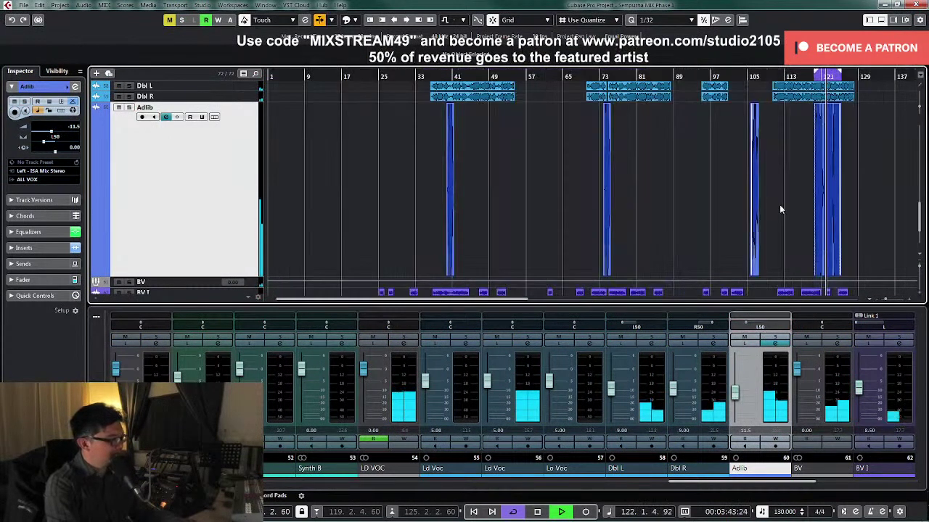
key(space)
click(445, 75)
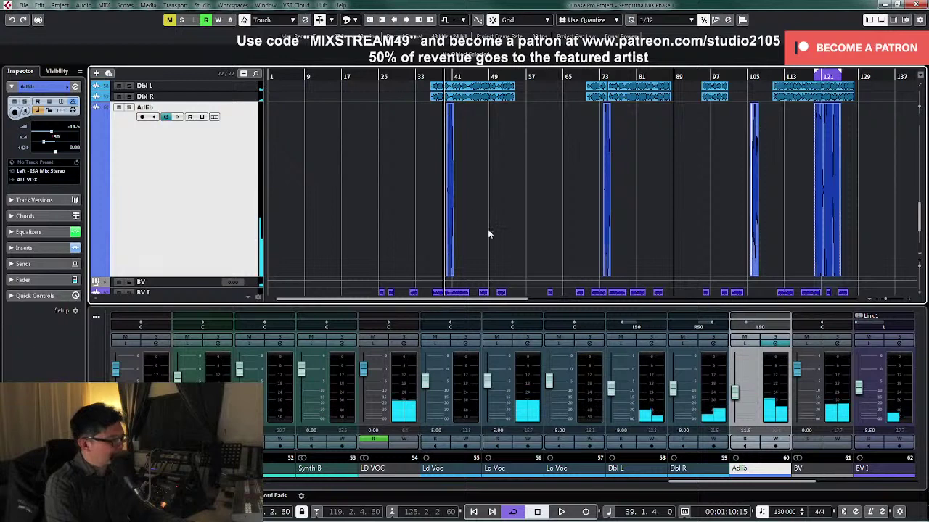
key(h)
key(h)
click(552, 76)
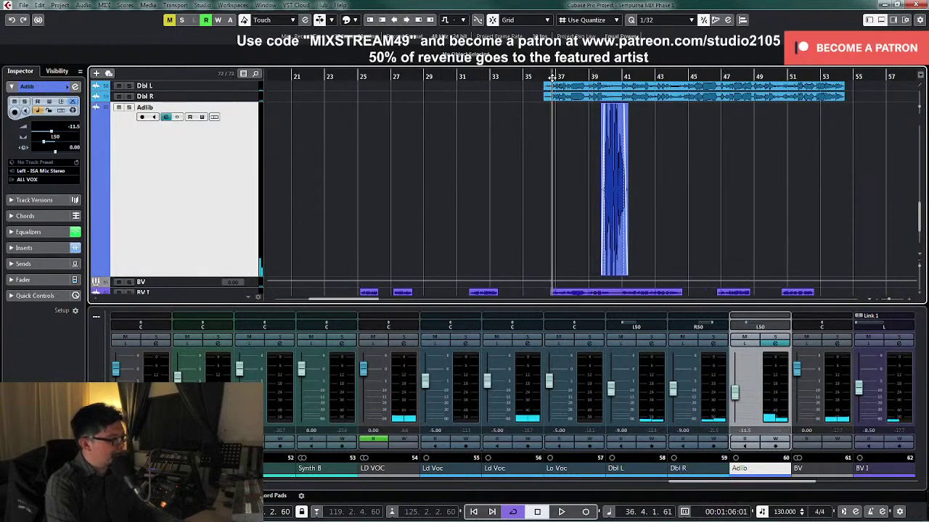
click(760, 328)
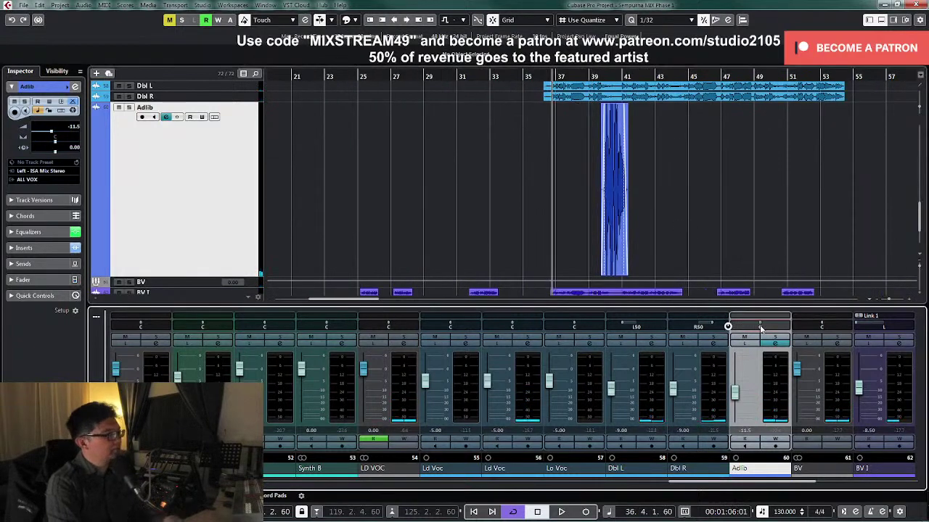
Step: Play the first adlib in the mix and raise the Adlib's volume to -8.85 dB
key(space)
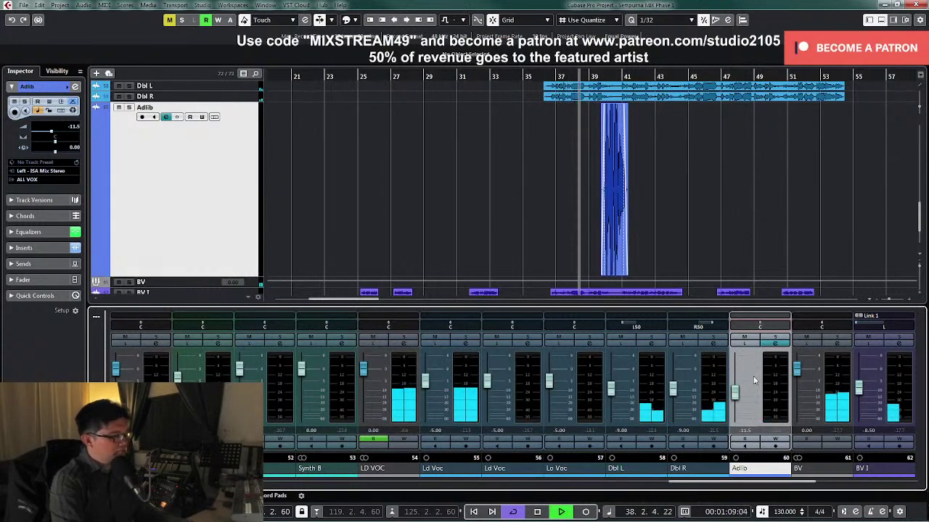
click(737, 395)
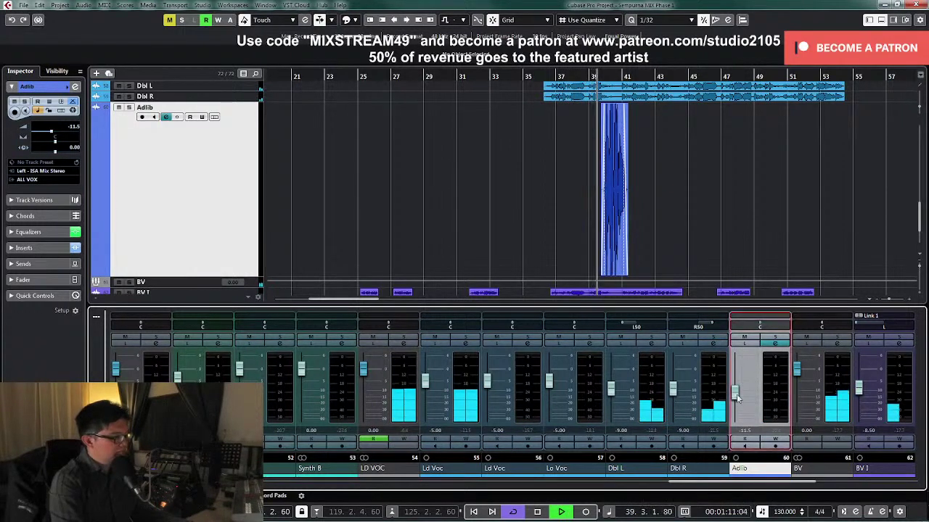
drag(735, 396, 737, 392)
click(596, 76)
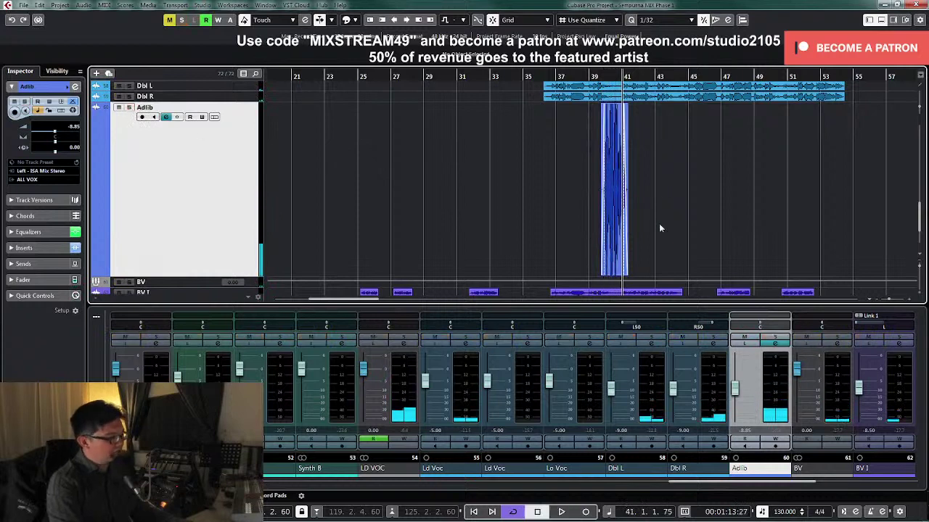
Step: Select the adlib clip around bar 40 and set the locators to its range
drag(659, 221, 539, 214)
key(h)
key(h)
key(h)
key(h)
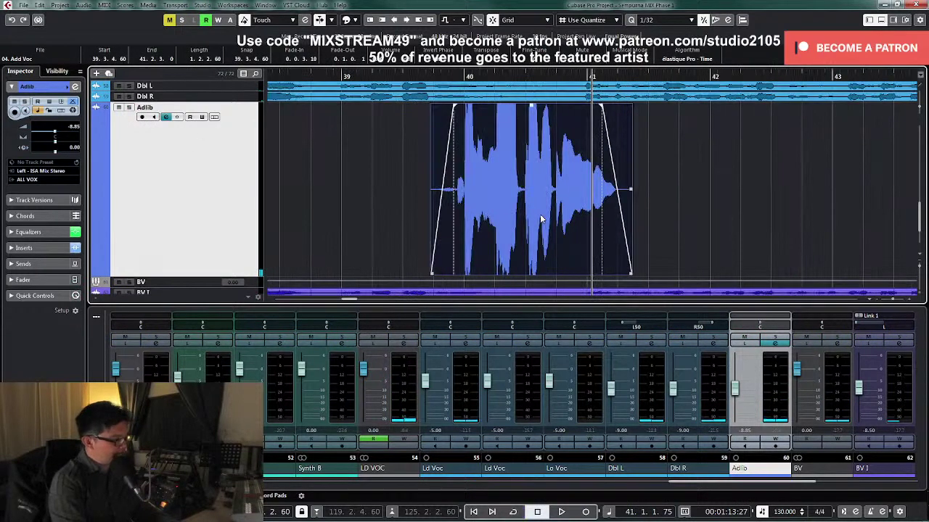
key(p)
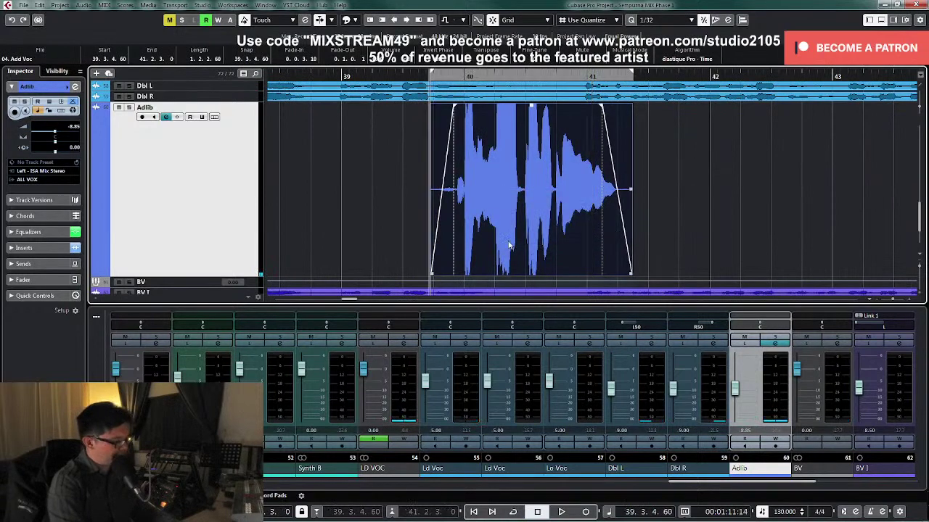
Step: Move Little Plate to the Adlib's fifth insert slot and insert the Waves L1 limiter Mono in the fourth slot
click(775, 342)
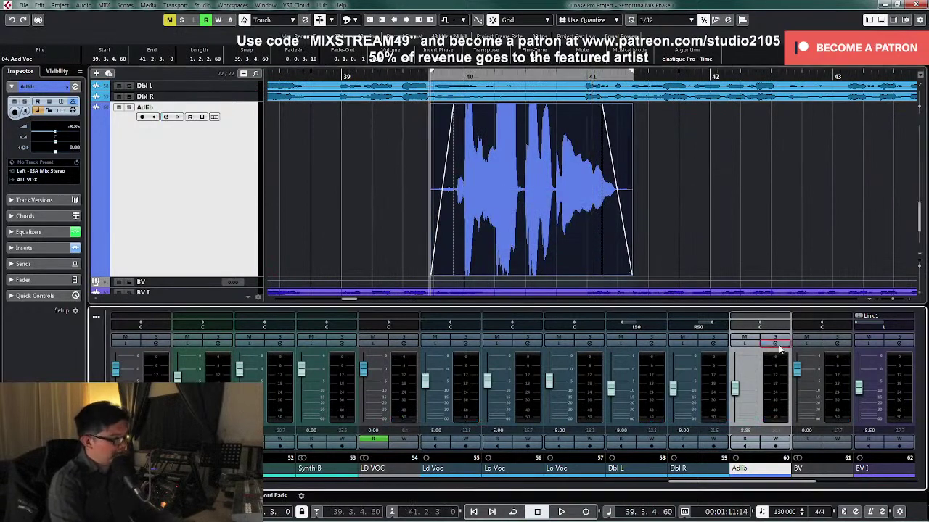
click(776, 345)
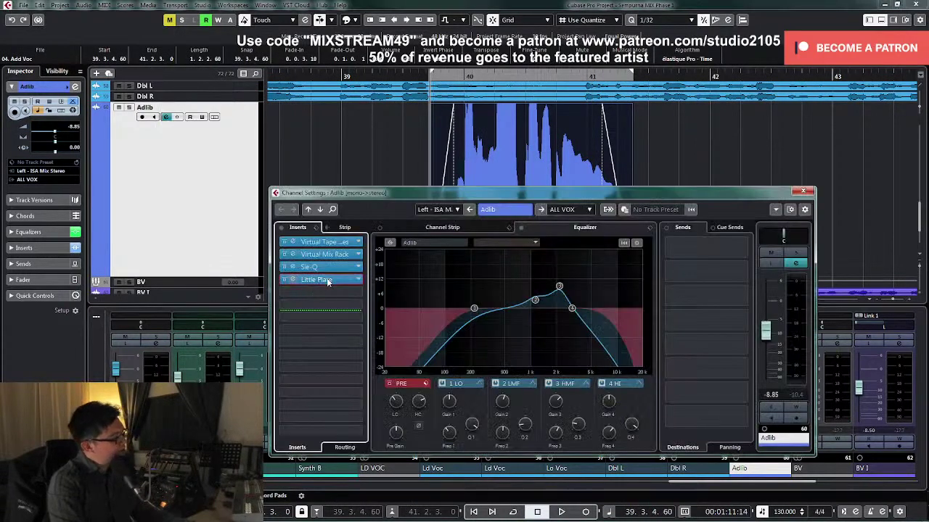
drag(326, 281, 330, 298)
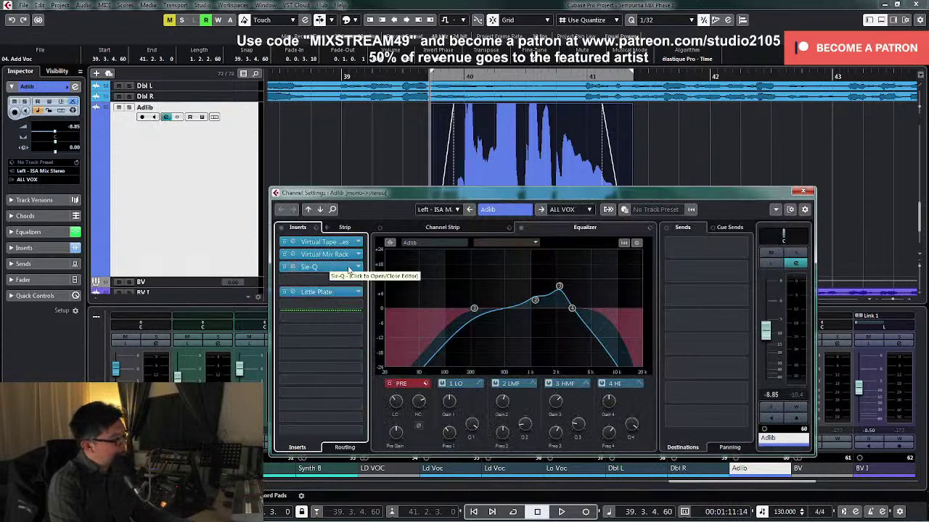
click(350, 280)
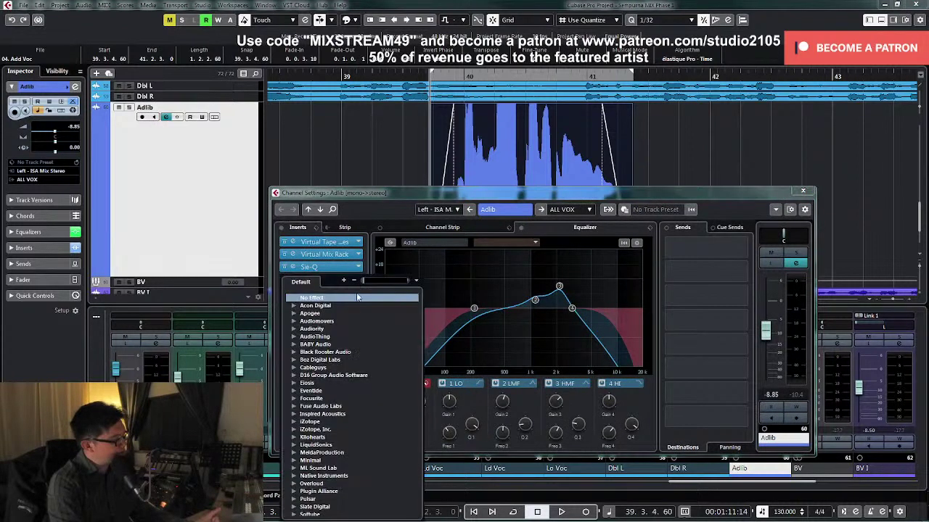
scroll(367, 347, down, 2)
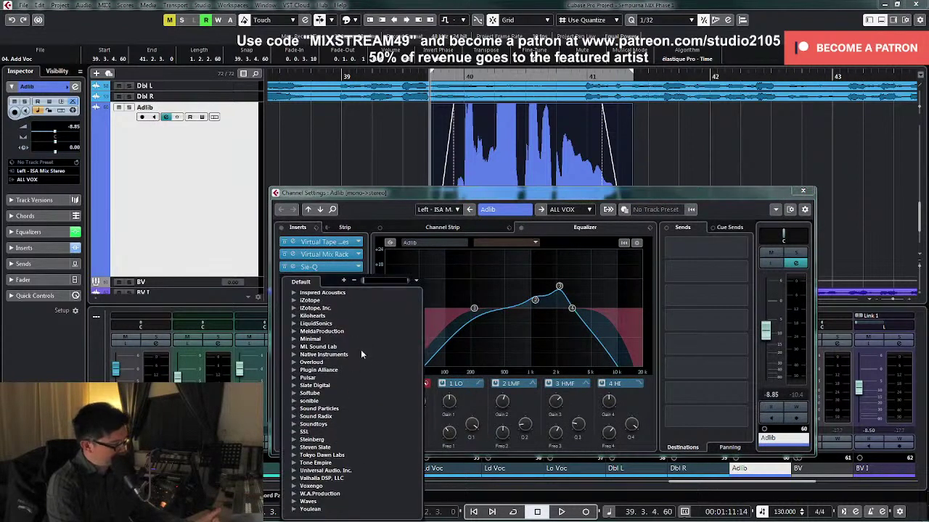
click(294, 502)
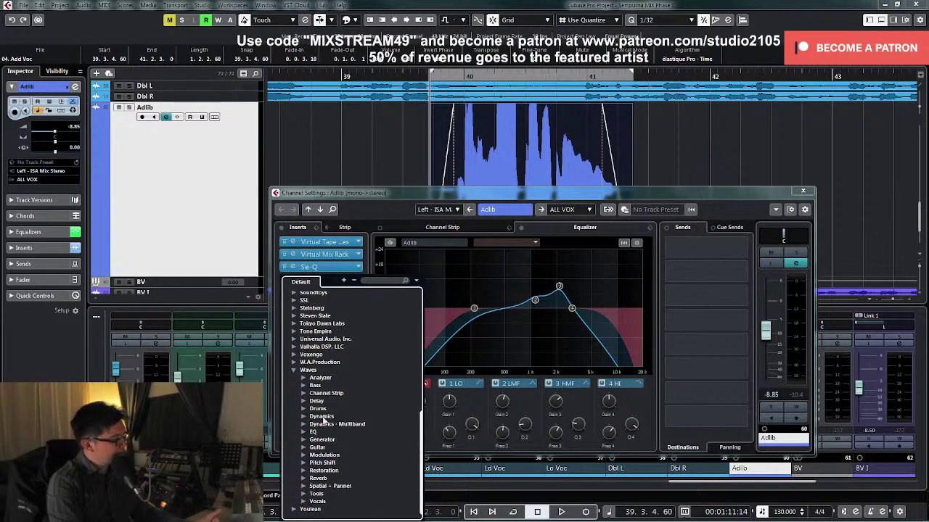
click(303, 418)
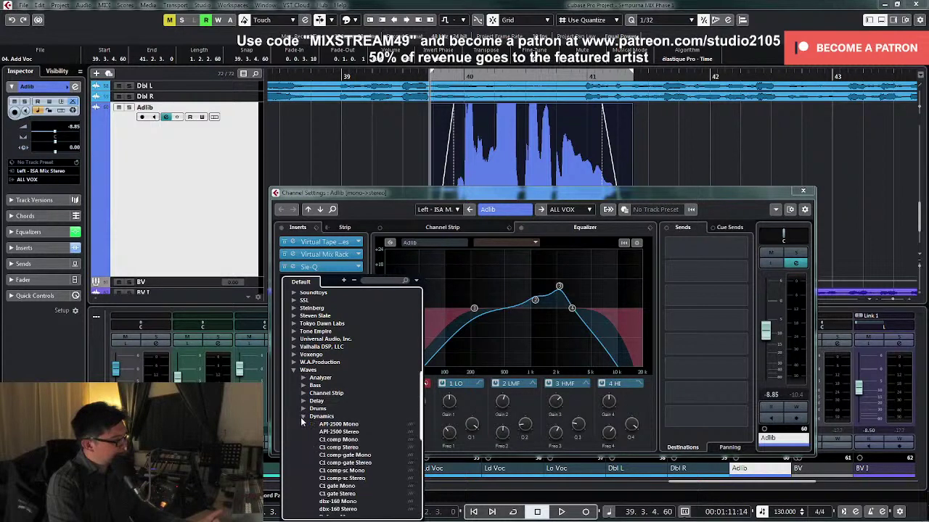
scroll(341, 425, down, 5)
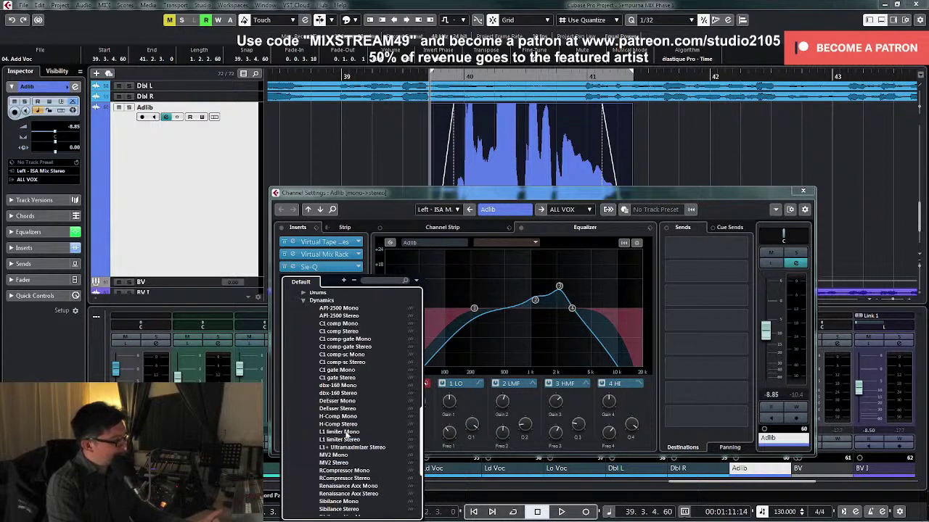
click(347, 434)
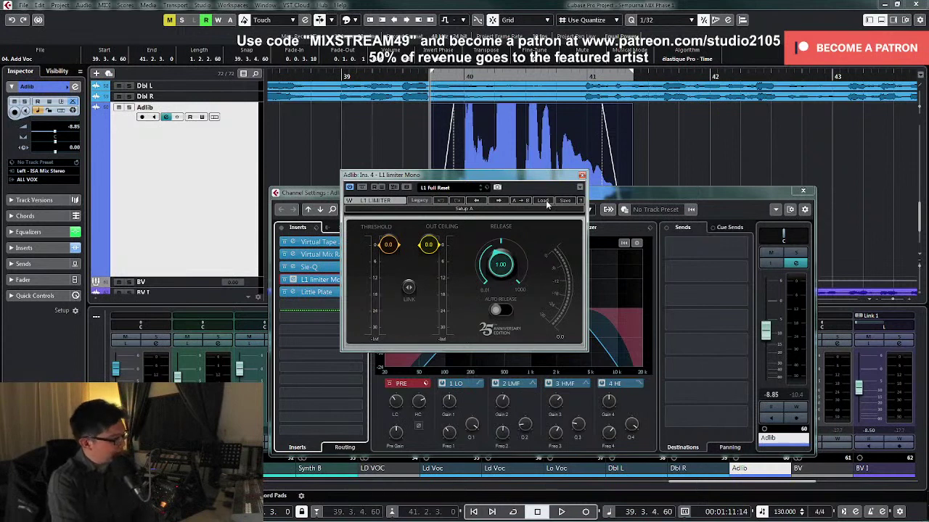
Step: Load the legacy Voice/Broadcast VO preset in the L1 limiter, set the out ceiling to -12.0 and audition it
click(544, 201)
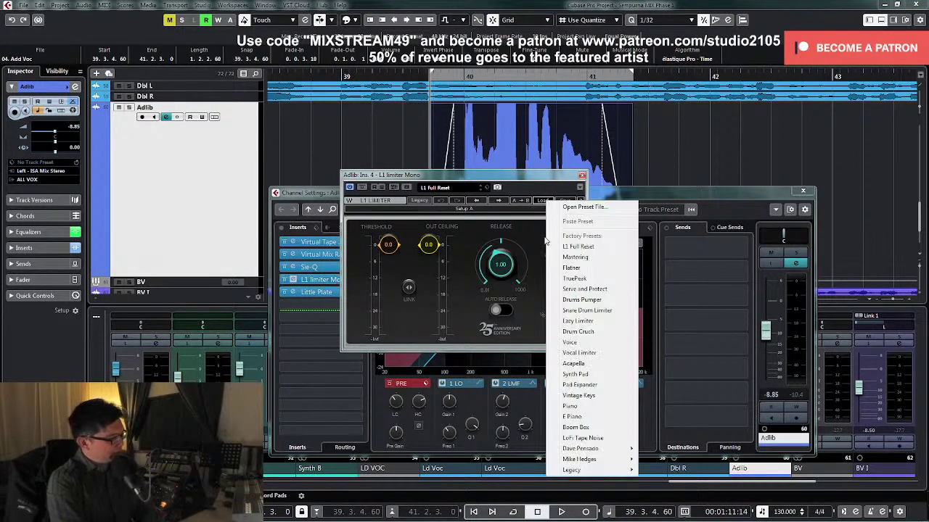
mouse_move(607, 472)
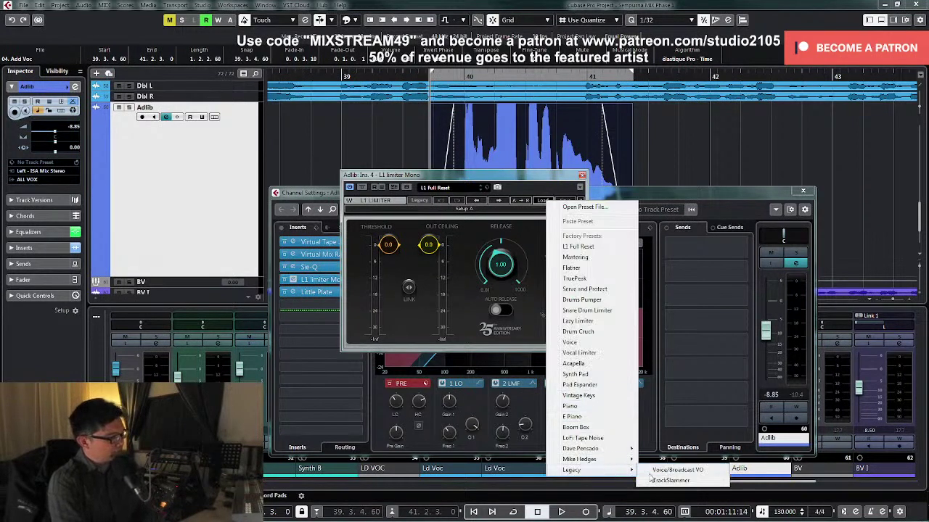
click(695, 471)
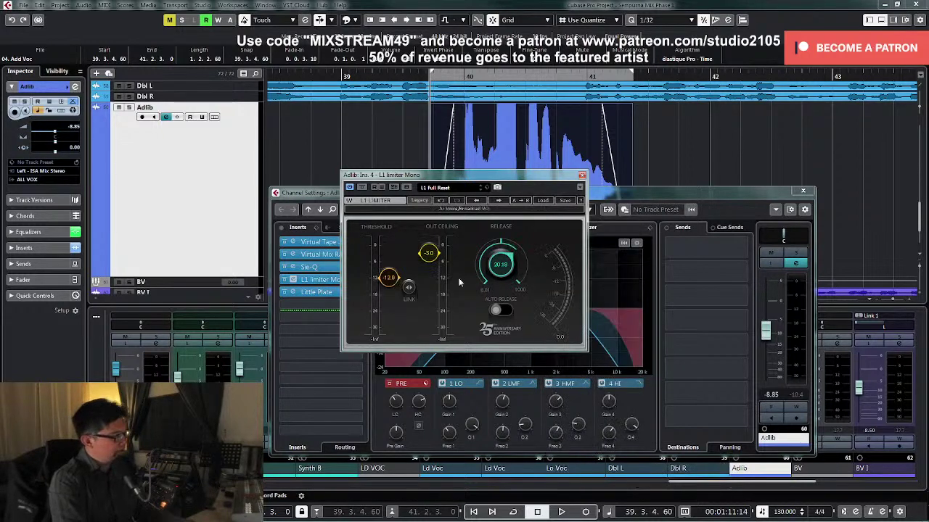
drag(434, 255, 434, 276)
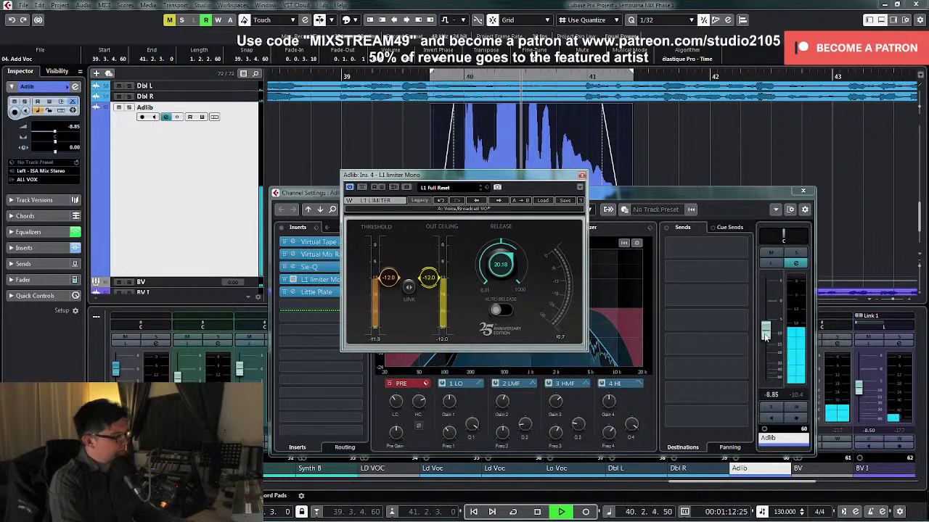
key(space)
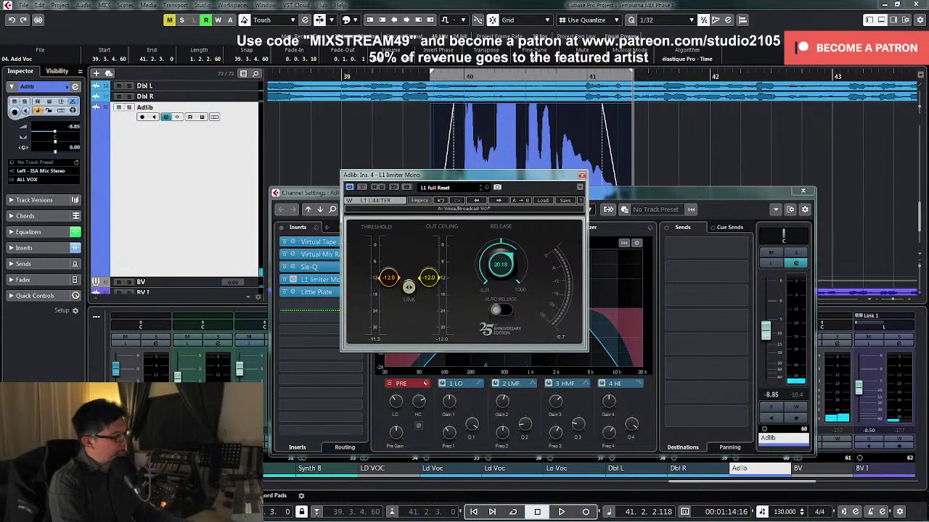
Step: Lower the L1 limiter's linked threshold and ceiling to -22.0 while looping the adlib clip, soloing the channel to check it
key(space)
drag(408, 286, 408, 289)
key(space)
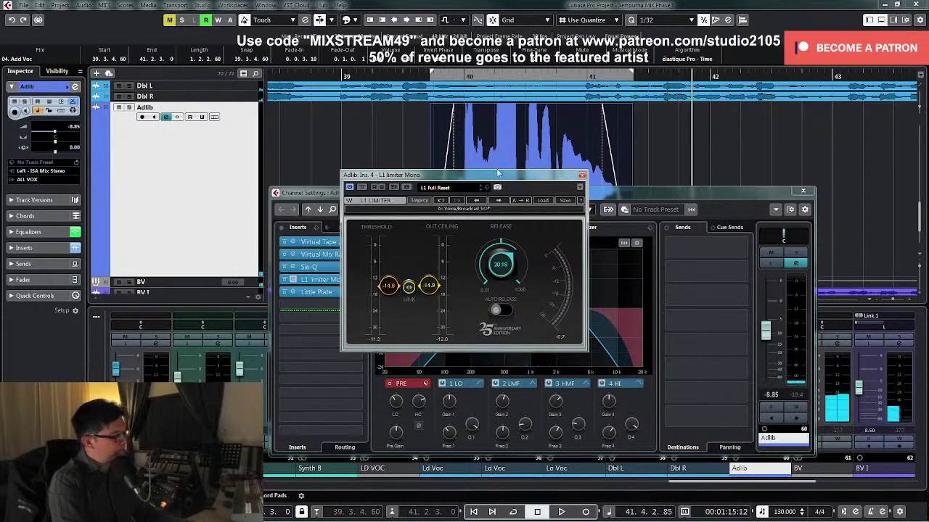
key(KP_Divide)
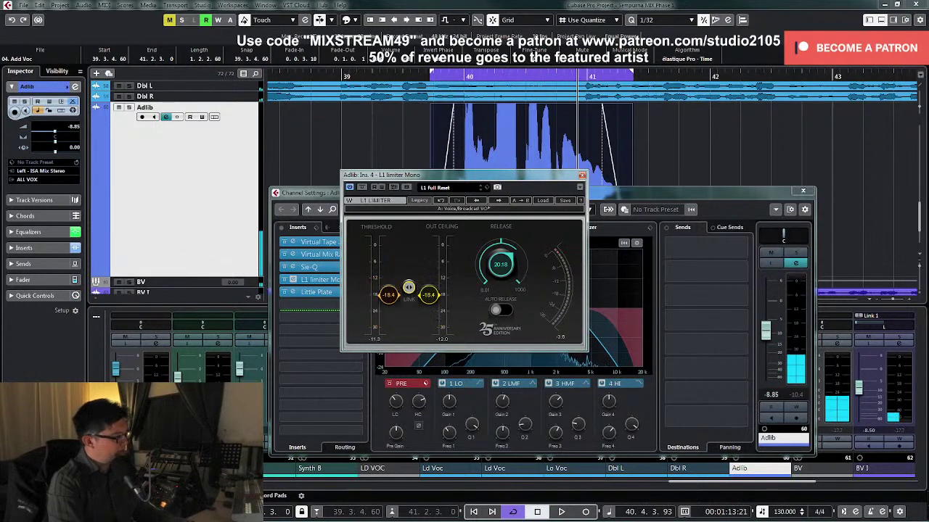
key(space)
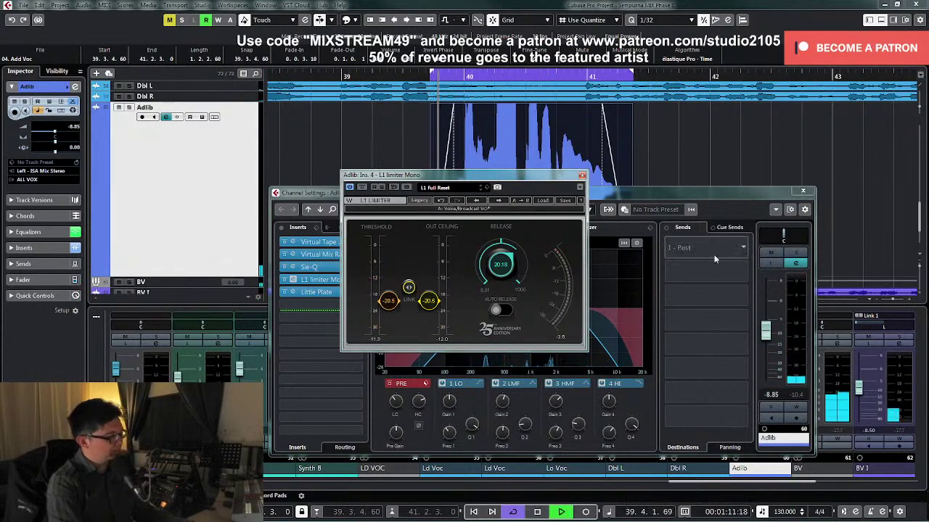
key(s)
drag(407, 297, 408, 303)
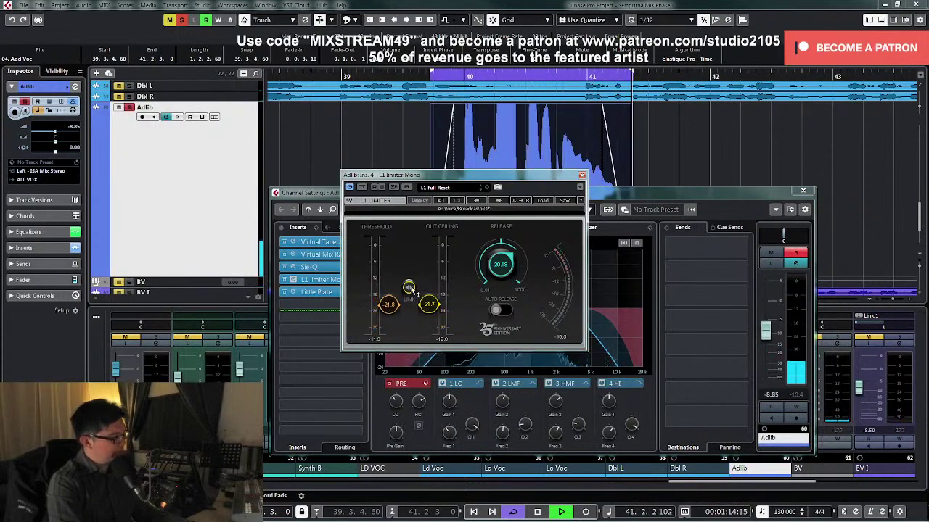
drag(410, 289, 411, 290)
Step: Unsolo the Adlib and raise its volume to -4.14 dB in the full mix, then close the limiter window
click(795, 253)
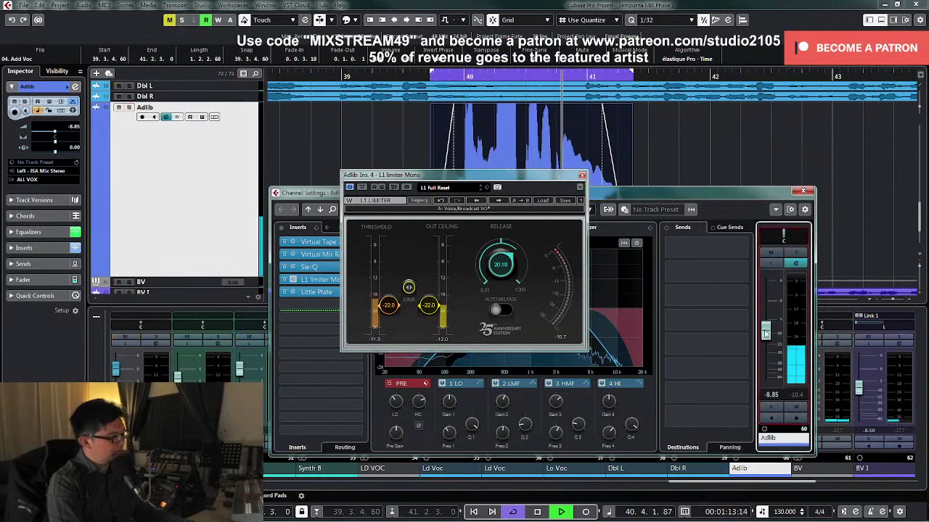
drag(765, 333, 766, 319)
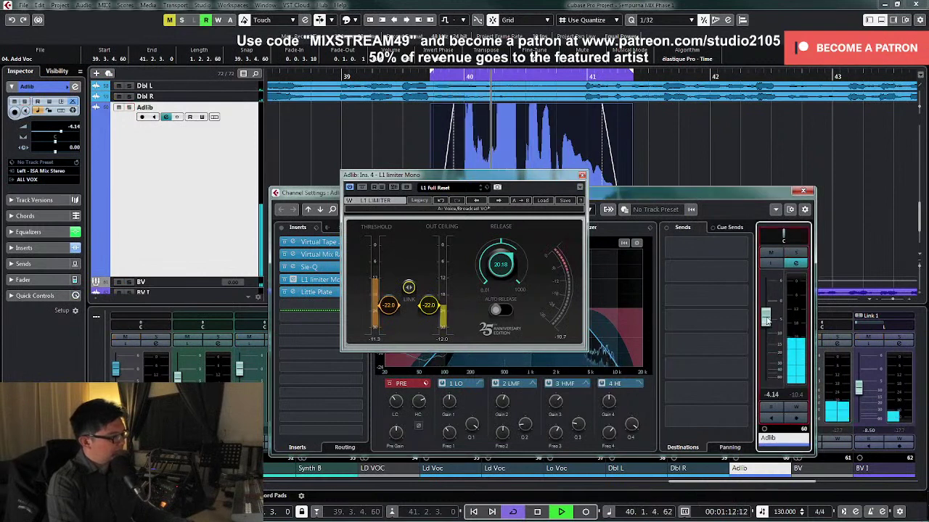
key(space)
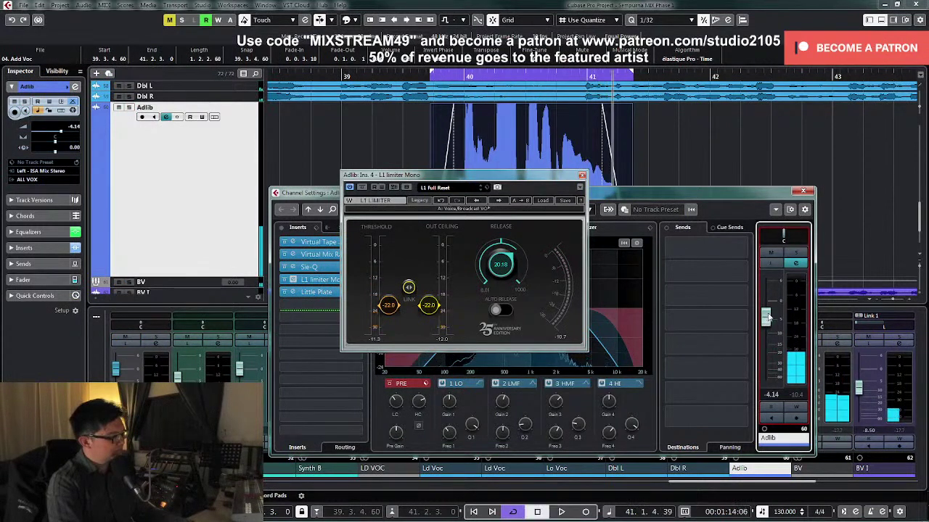
click(582, 176)
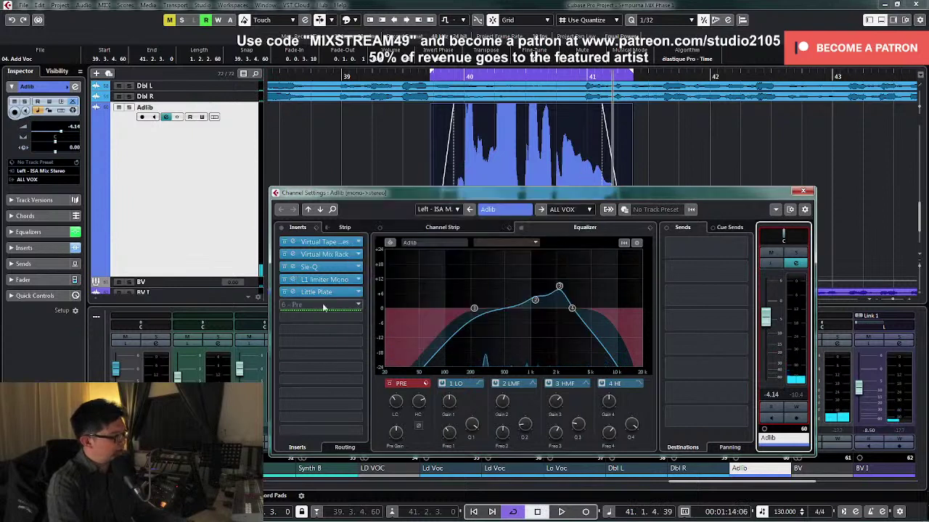
Step: Insert Waves Vocal Rider Mono on the Adlib channel ahead of Little Plate and load its Moderate Riding preset
click(359, 293)
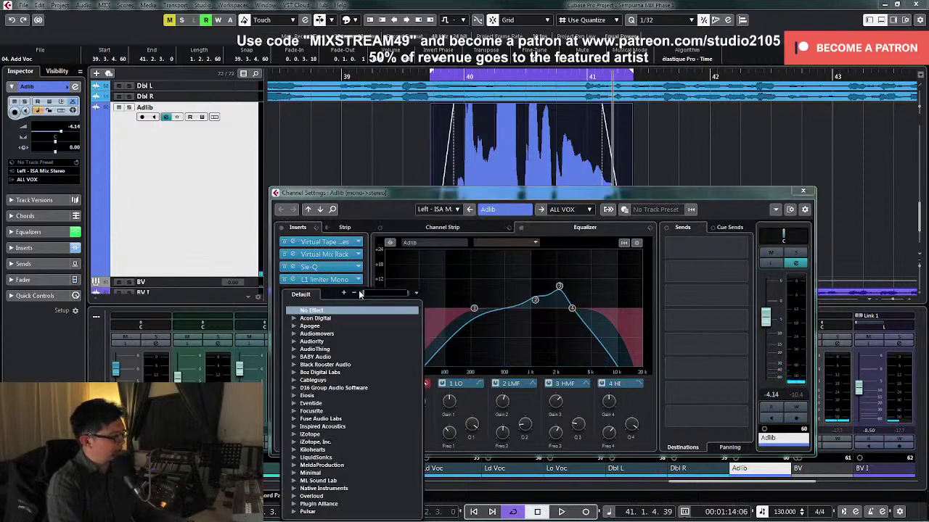
scroll(328, 418, down, 6)
click(295, 502)
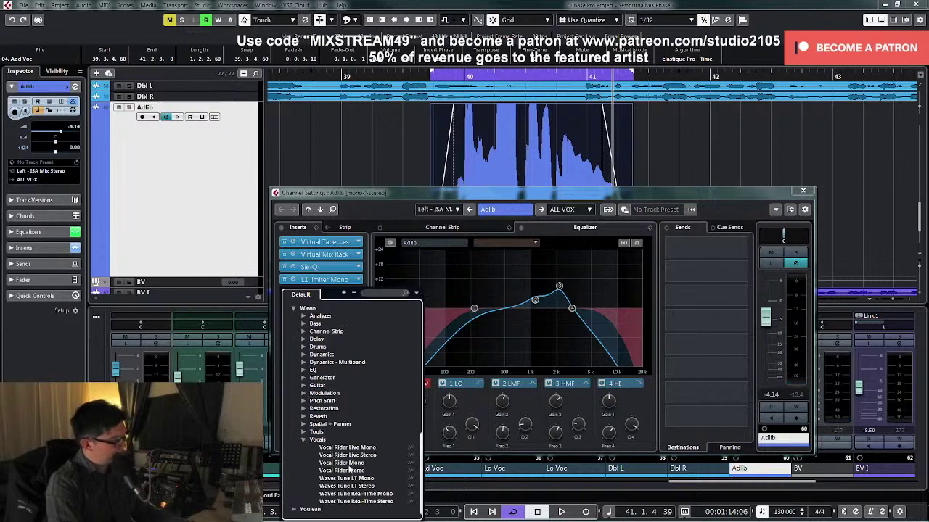
click(346, 463)
click(502, 139)
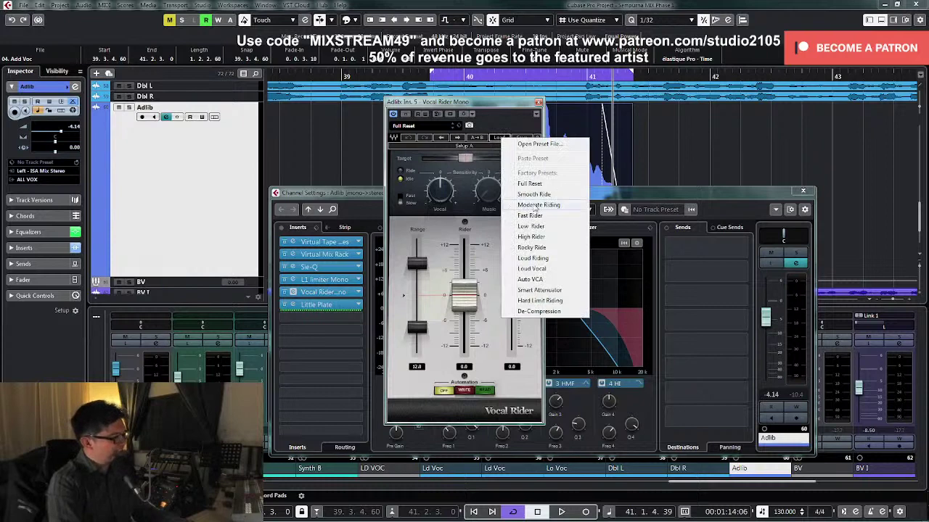
click(538, 205)
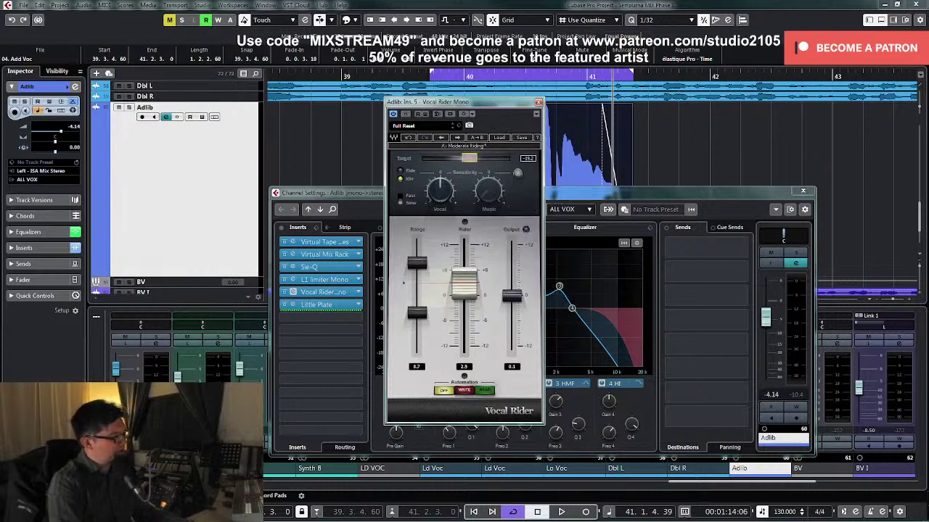
Step: Solo the Adlib while setting the Vocal Rider target to about -27.1, then unsolo it and close the plug-in window
click(801, 255)
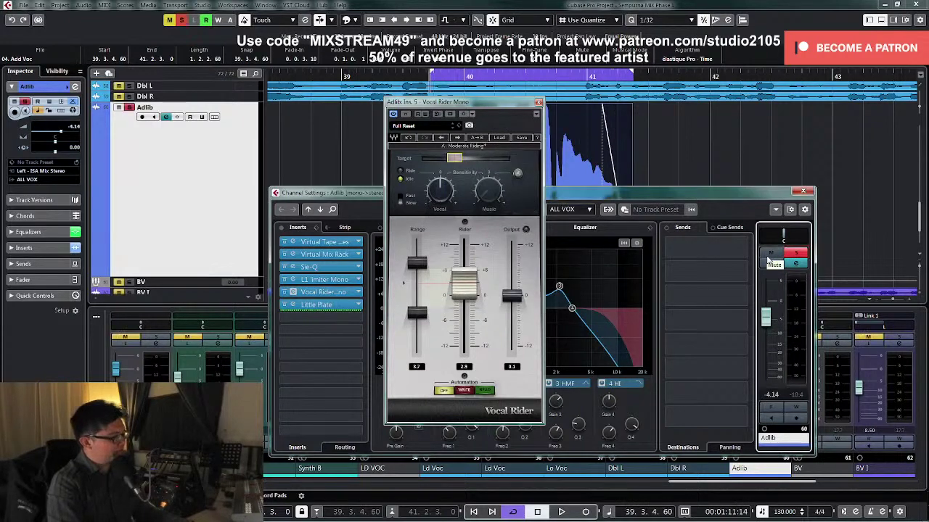
drag(455, 159, 449, 159)
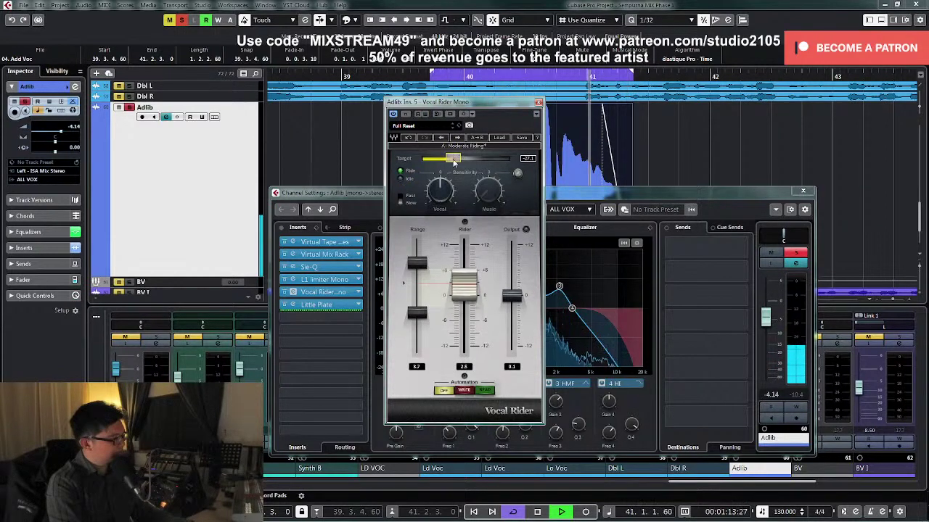
key(space)
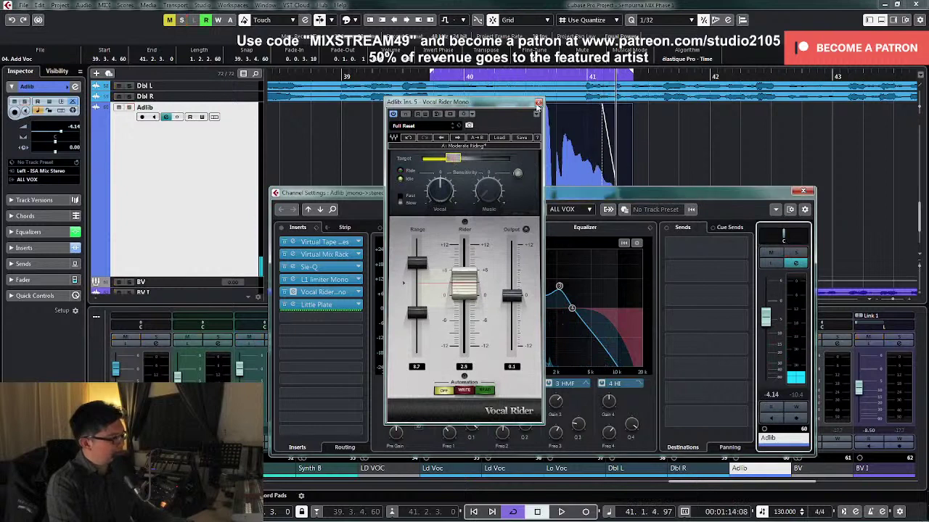
click(538, 103)
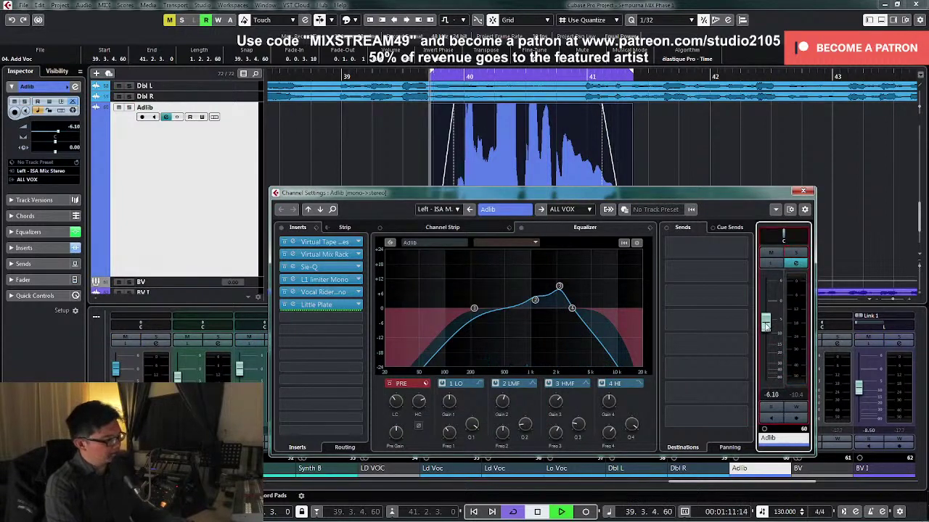
Step: Set the Adlib volume to -3.52 dB against the full mix and close its channel settings
drag(765, 326, 767, 334)
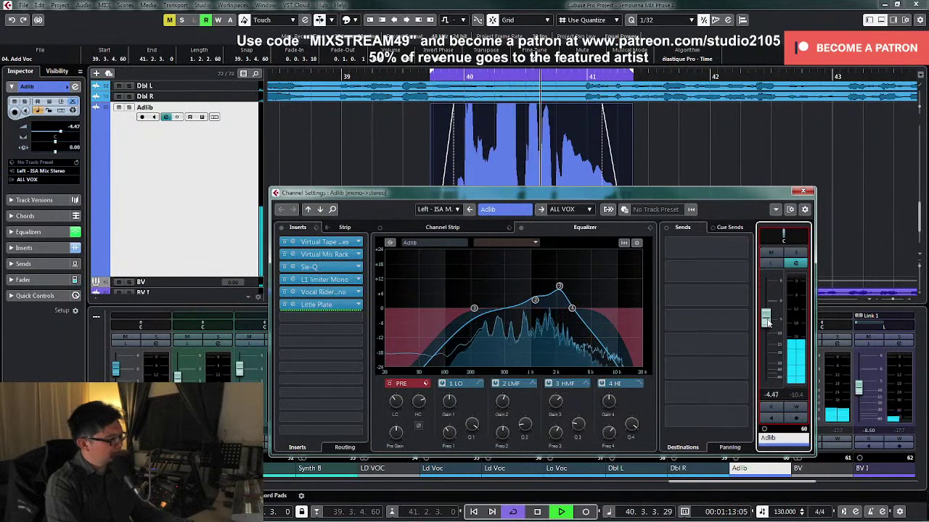
drag(766, 320, 768, 318)
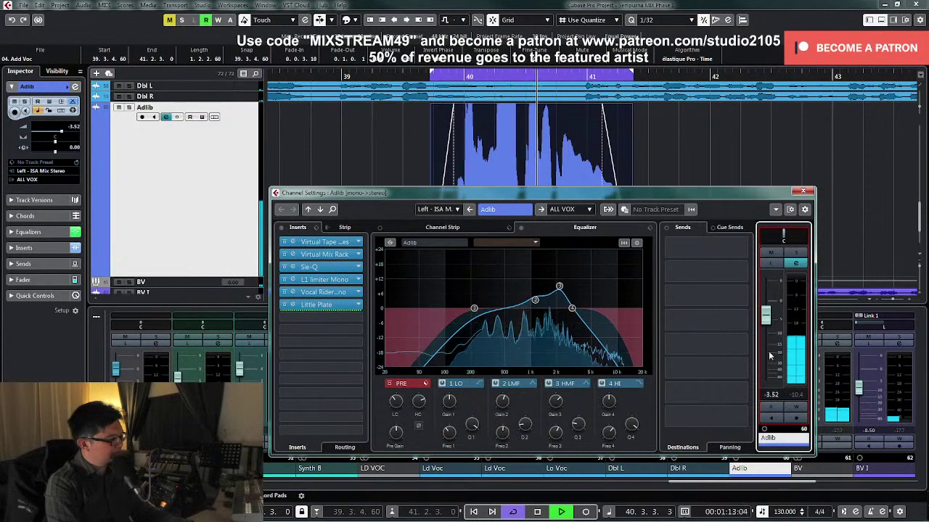
click(802, 192)
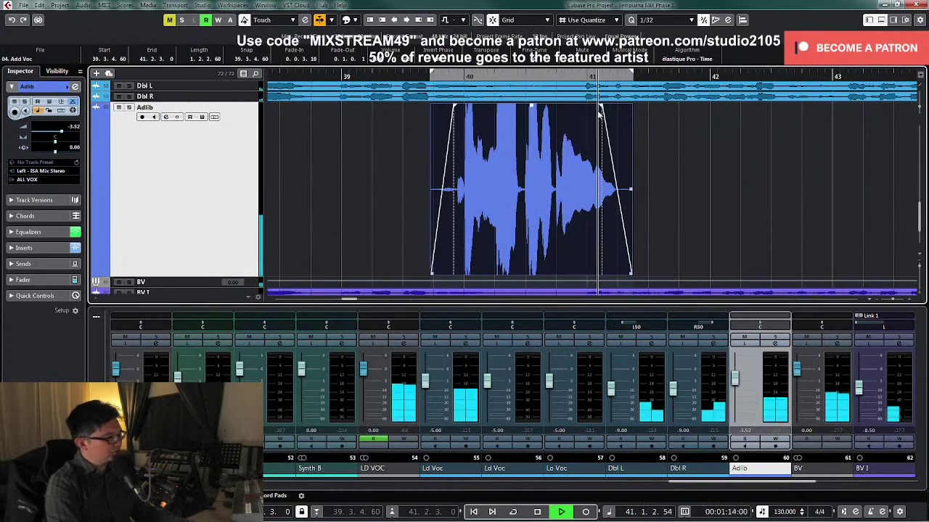
Step: Remove the fade-out from the adlib clip at bar 40 and trim its end to where the waveform stops
drag(599, 106, 656, 112)
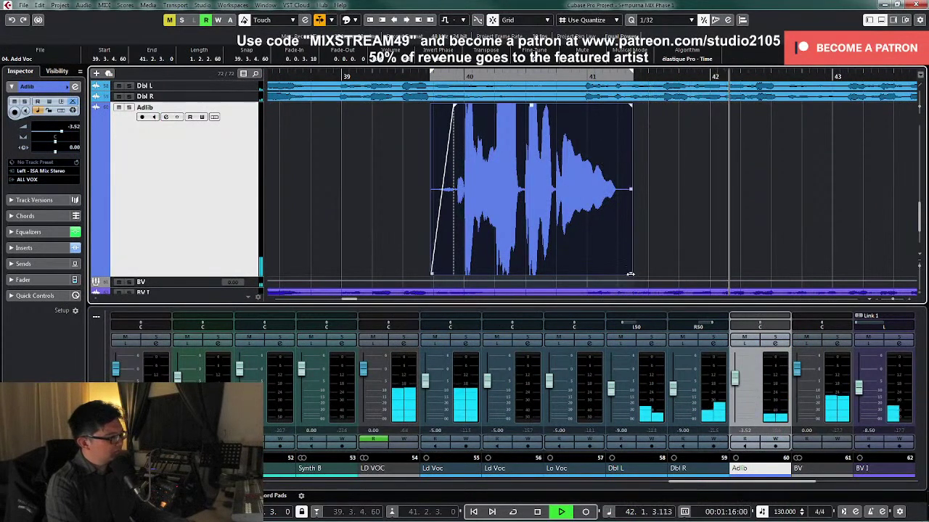
drag(630, 275, 616, 274)
key(space)
Step: Split the adlib clip at 40.3.4.60, in the quiet gap before its last phrase, and select the second piece
right_click(551, 184)
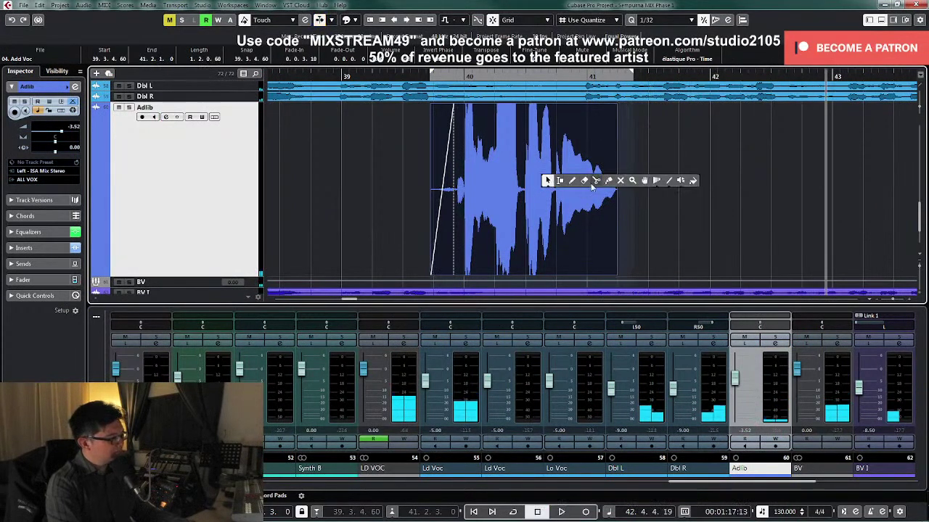
click(594, 182)
key(h)
key(h)
key(g)
key(g)
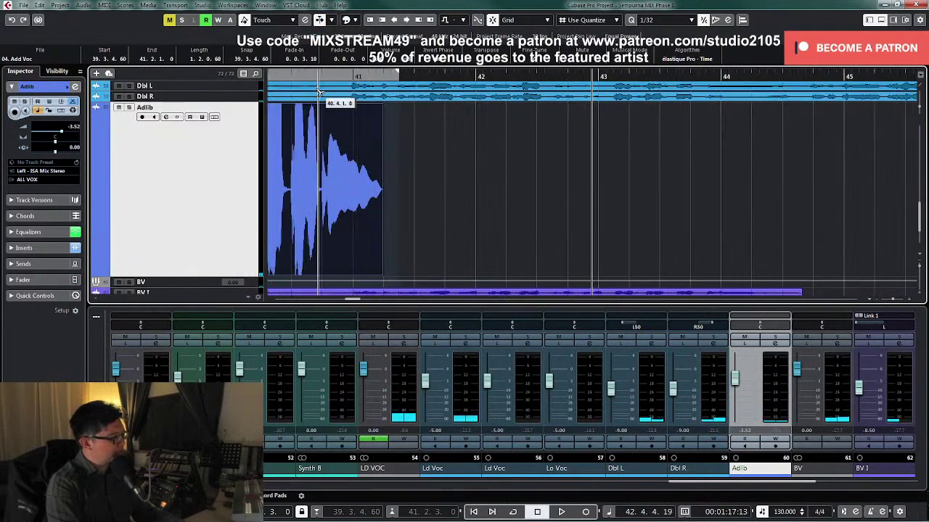
key(g)
click(356, 76)
key(h)
key(h)
key(h)
key(h)
key(h)
key(h)
key(h)
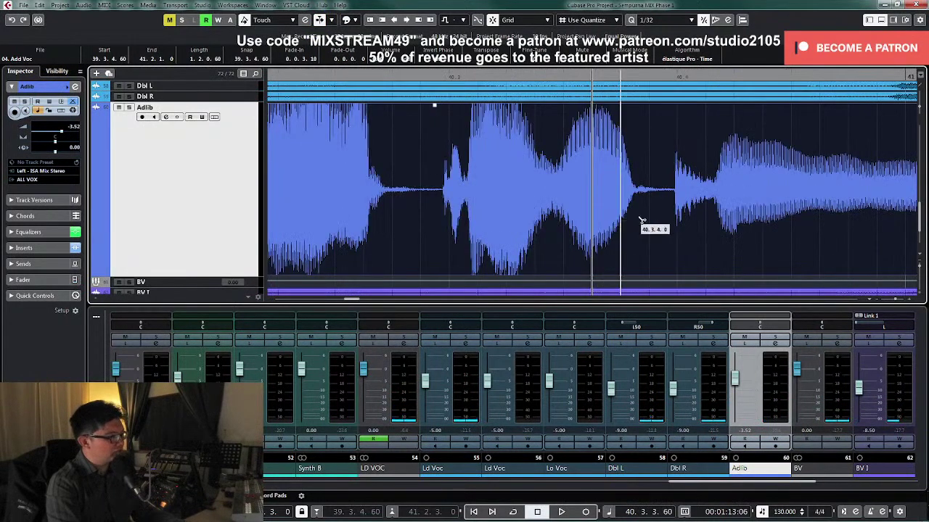
click(650, 219)
right_click(658, 218)
key(g)
click(687, 174)
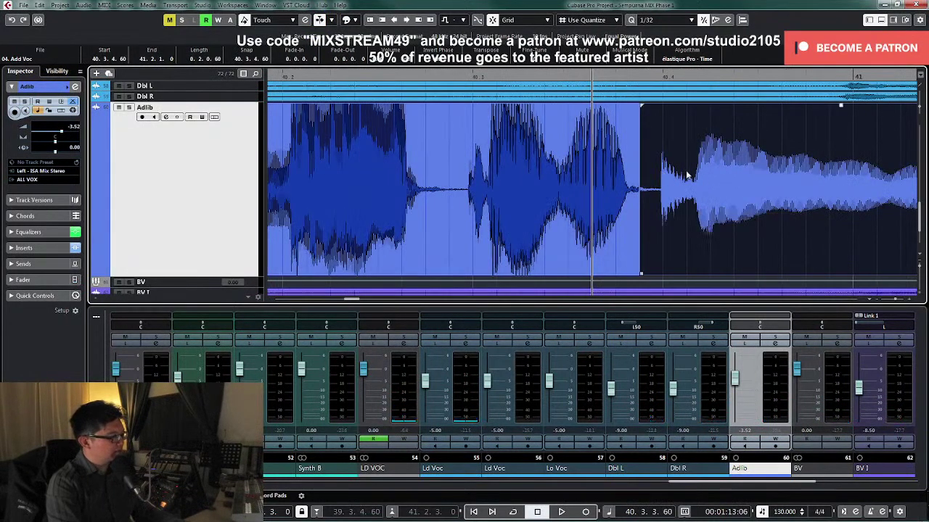
Step: Reduce the waveform display height and trim the start of the first adlib piece to 39.4.4.0, just before the voice begins
key(g)
key(g)
key(g)
key(g)
scroll(641, 189, up, 1)
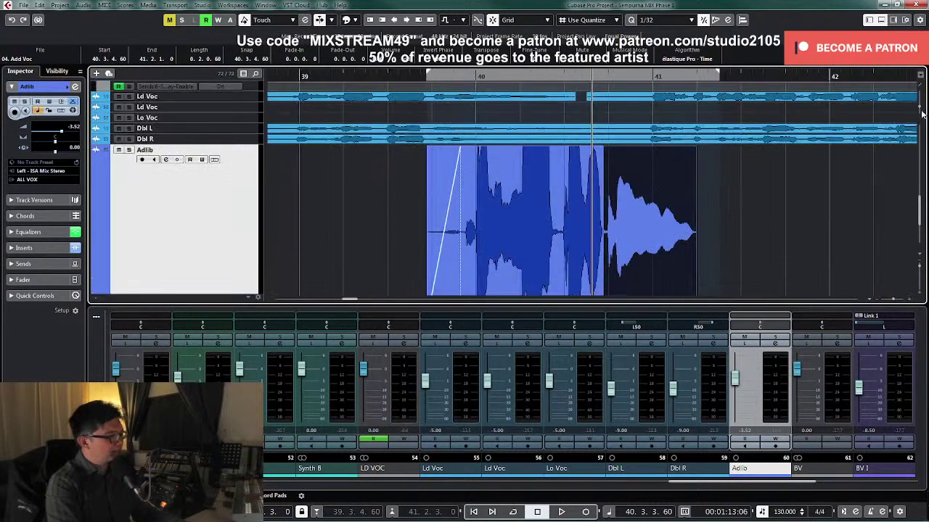
drag(919, 107, 918, 110)
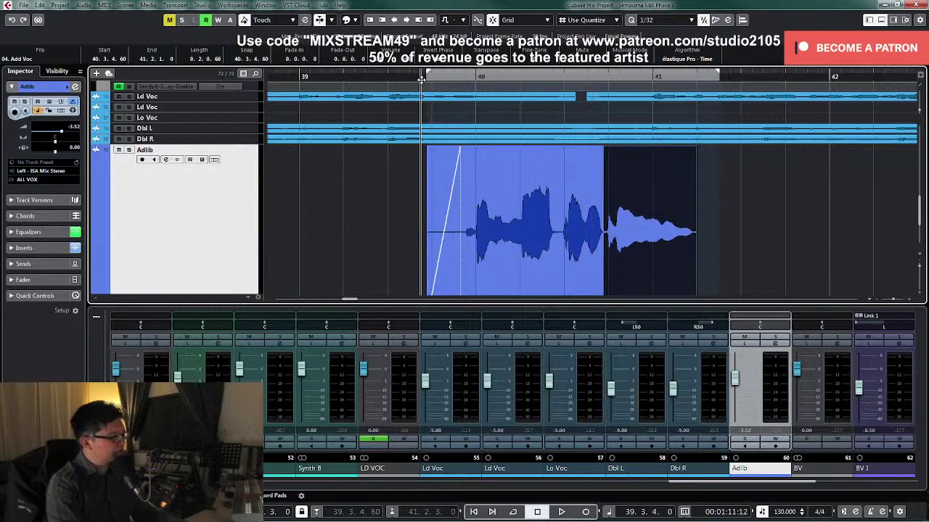
click(471, 158)
key(space)
scroll(457, 210, down, 2)
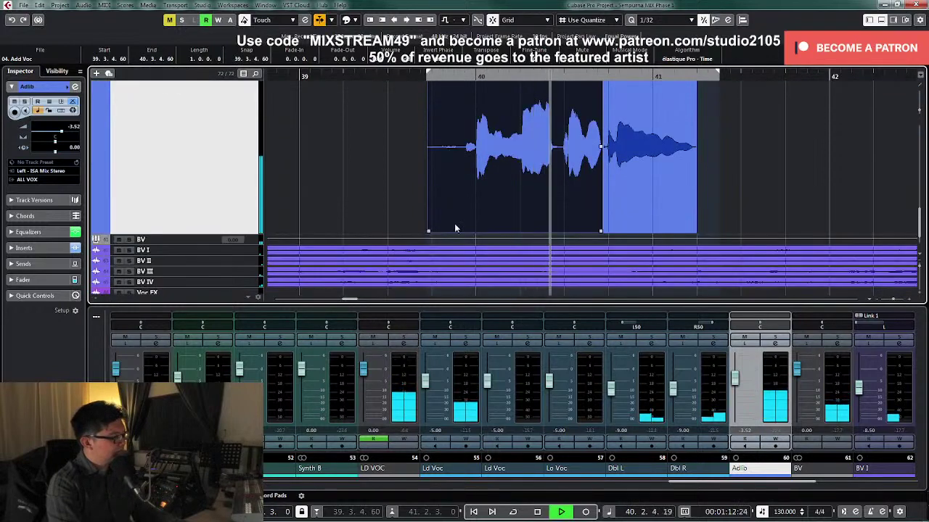
drag(427, 233, 466, 226)
scroll(543, 210, up, 2)
click(631, 158)
key(space)
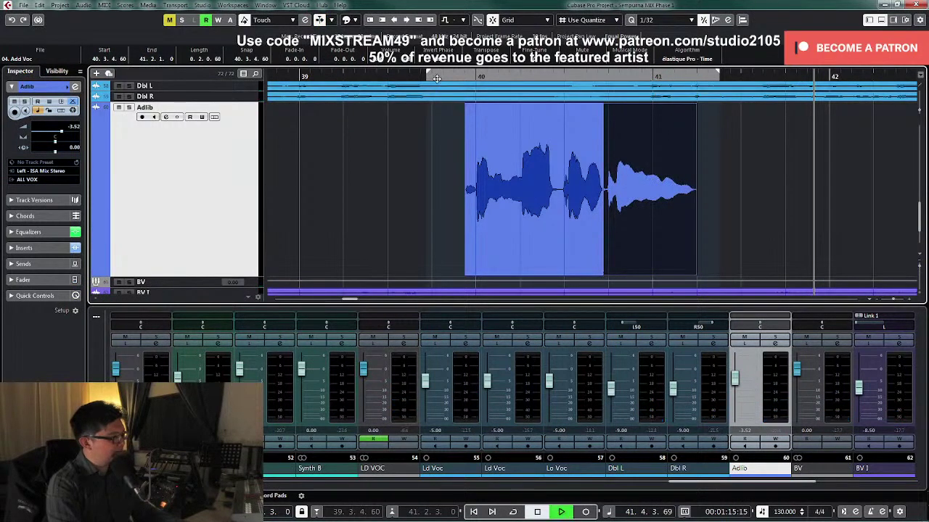
Step: Audition the passage from before bar 39 and add a short fade-in of 0.0.1.15 to the first adlib piece
key(space)
key(g)
key(g)
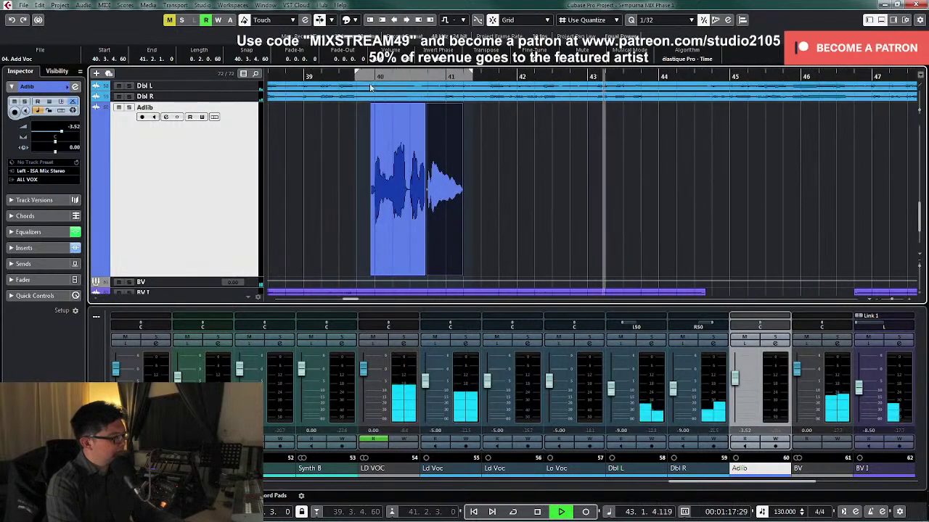
click(338, 77)
key(h)
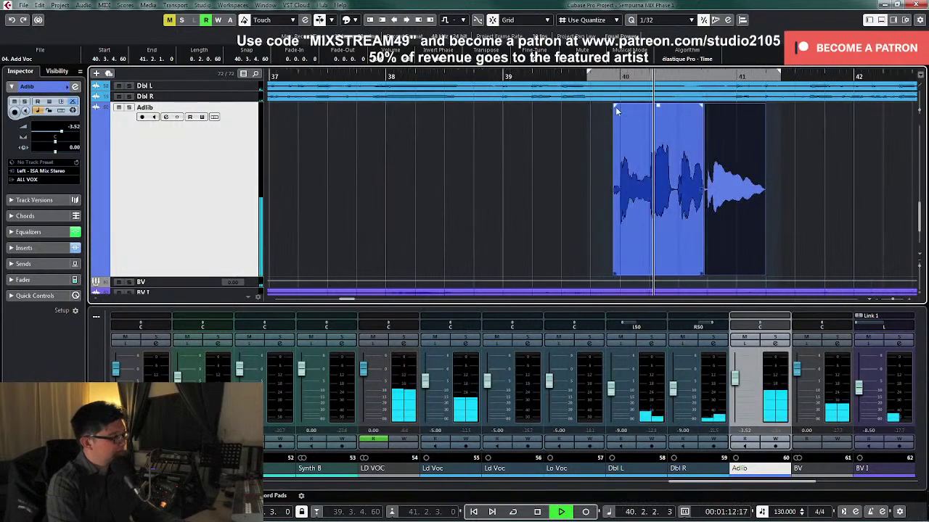
drag(615, 107, 620, 109)
key(space)
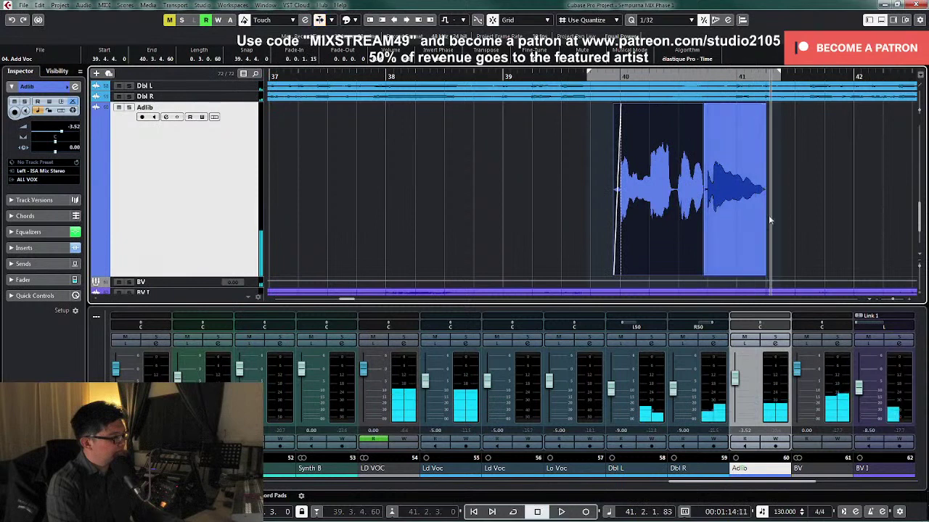
Step: Crossfade the two adlib pieces at the split and add a short fade-out to the end of the second piece
click(753, 162)
drag(762, 106, 752, 107)
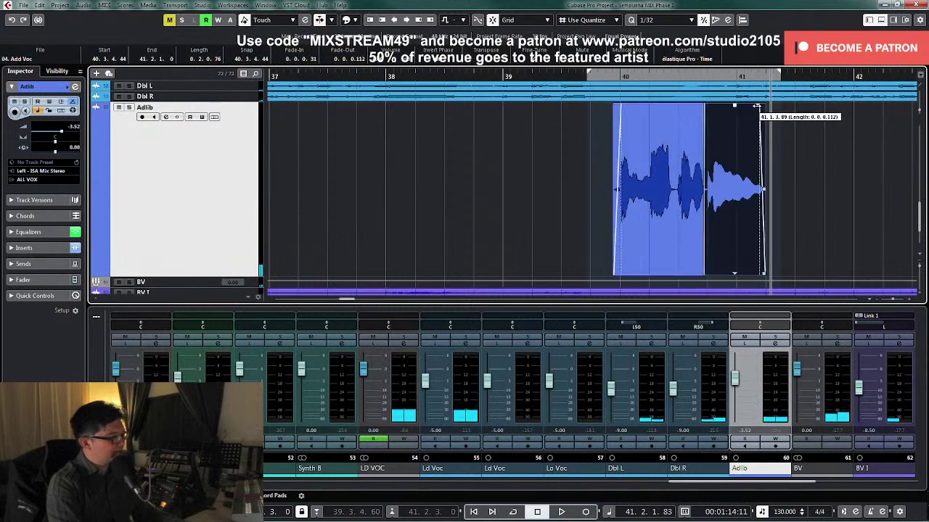
key(g)
click(642, 109)
Step: Locate the second adlib occurrence near bar 74 and play it to compare it with the edited one
key(g)
key(g)
key(g)
key(g)
key(g)
key(g)
key(space)
key(g)
key(g)
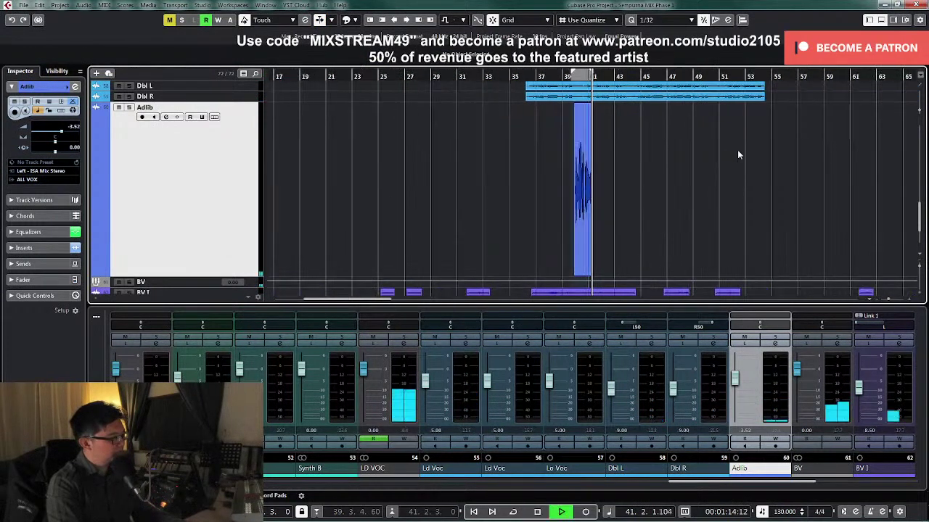
click(823, 75)
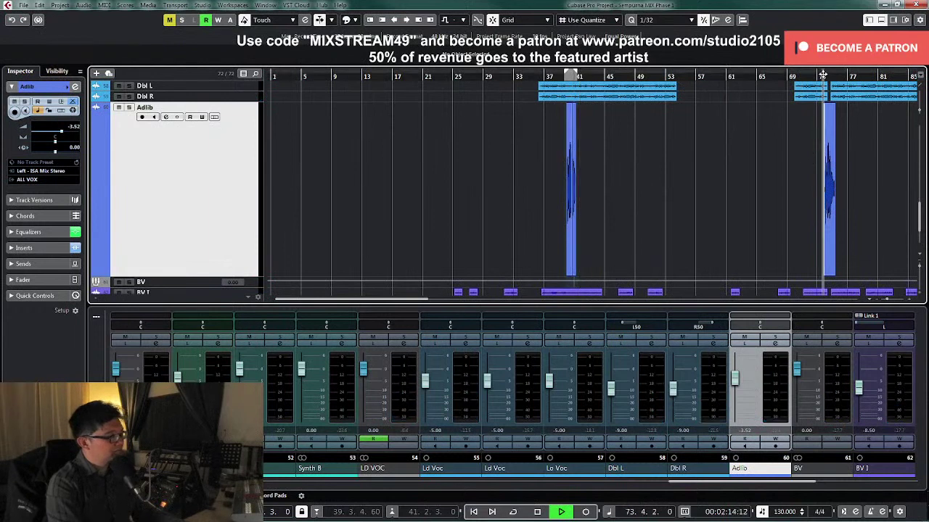
key(h)
key(h)
key(h)
key(h)
key(h)
key(h)
key(h)
key(h)
key(g)
key(g)
key(g)
key(g)
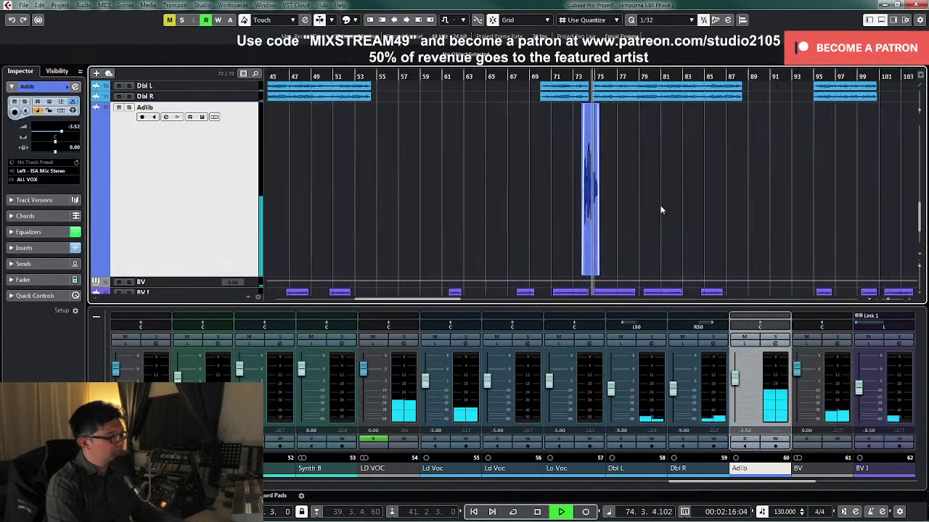
key(space)
Step: Play the third adlib occurrence around bar 106 to compare its phrase with the others
key(g)
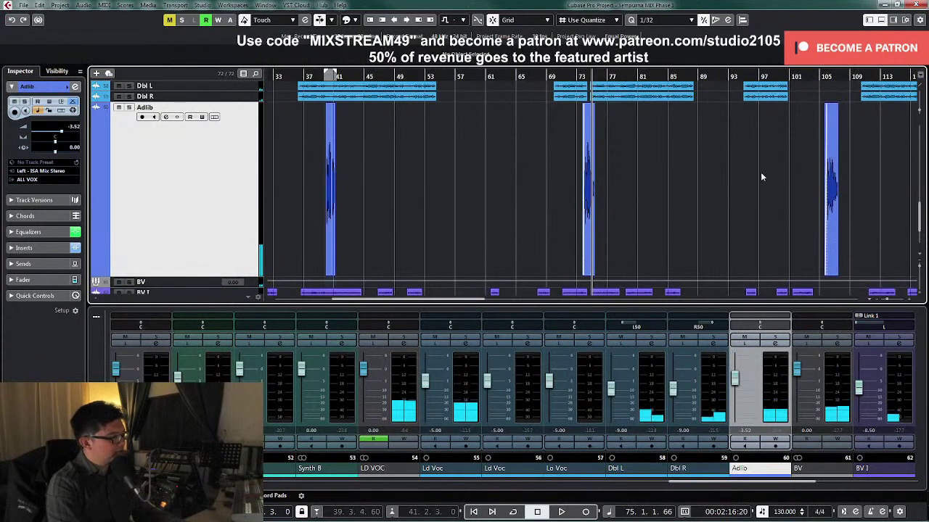
click(826, 77)
key(space)
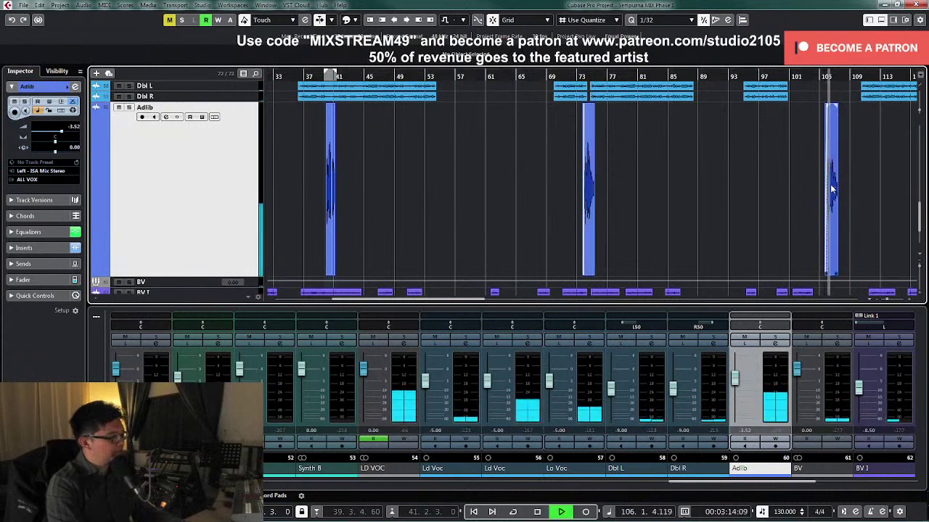
key(space)
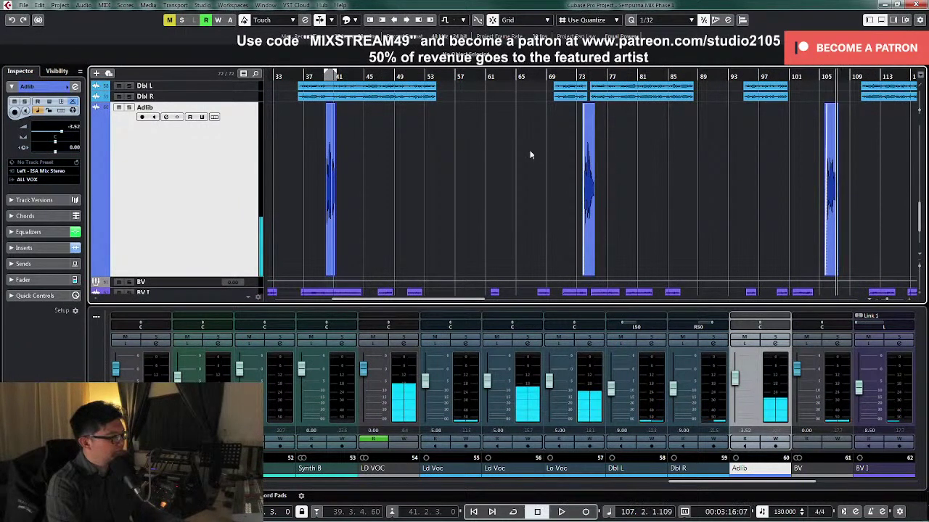
Step: Copy both edited adlib pieces onto the second occurrence, starting at 73.4.4.0, and play back the alignment with the original clip
mouse_move(411, 196)
mouse_down()
mouse_move(318, 230)
mouse_move(588, 227)
mouse_up()
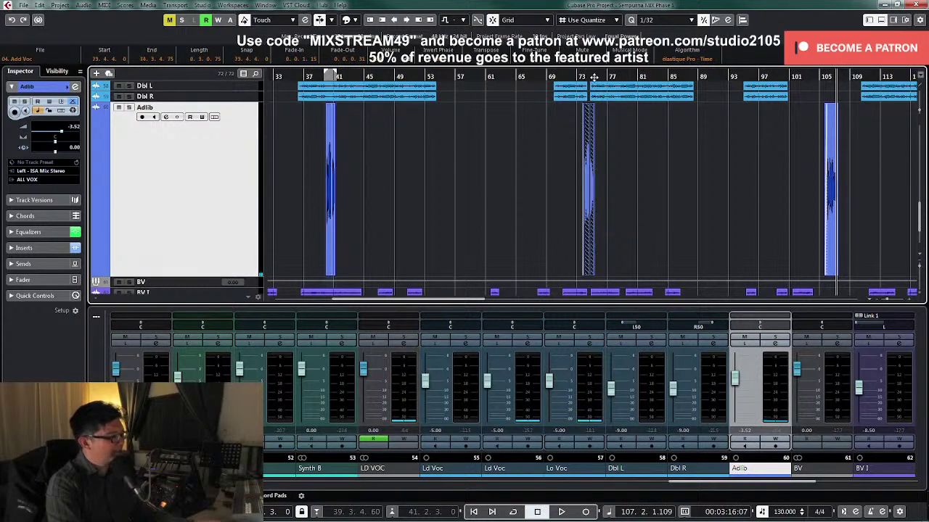
key(h)
key(h)
key(h)
key(h)
key(h)
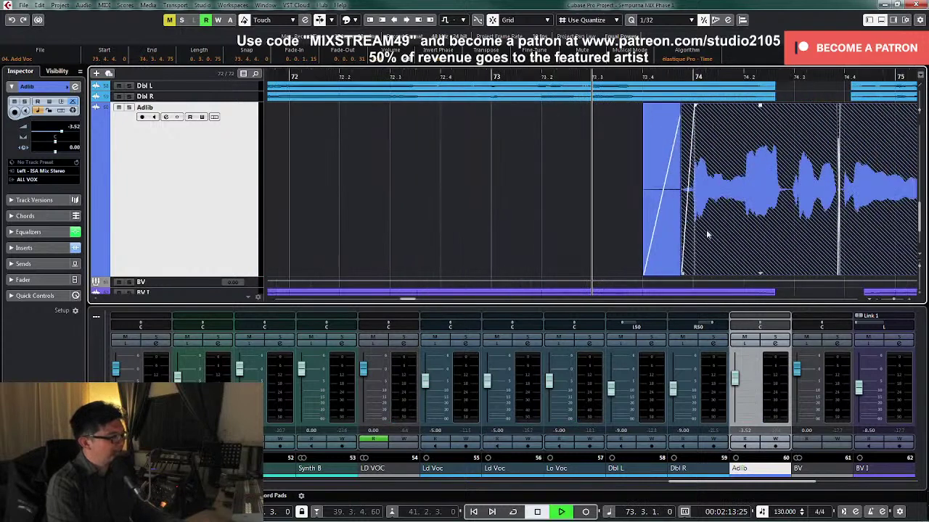
key(space)
Step: Delete the original adlib clip beneath the copied pieces near bar 74 and listen to the replacement
click(665, 242)
drag(589, 235, 649, 264)
key(g)
key(g)
key(g)
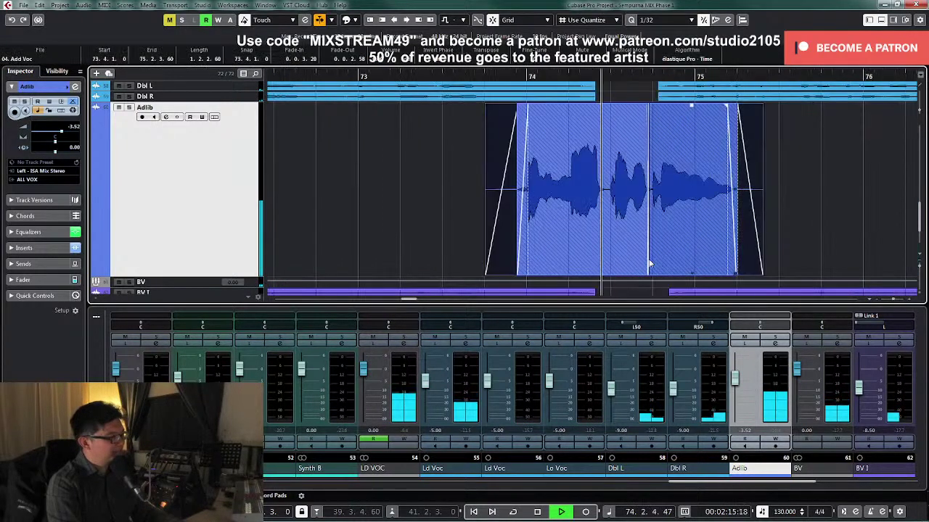
key(g)
key(g)
key(g)
key(g)
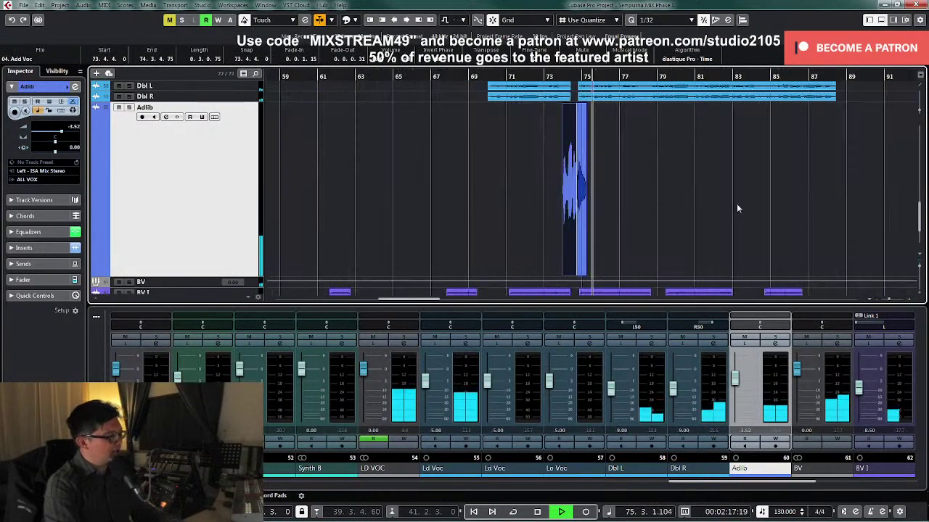
Step: Locate the third adlib clip around bar 106, play the lead-in from about bar 103, and select the clip
key(g)
key(g)
key(space)
click(808, 76)
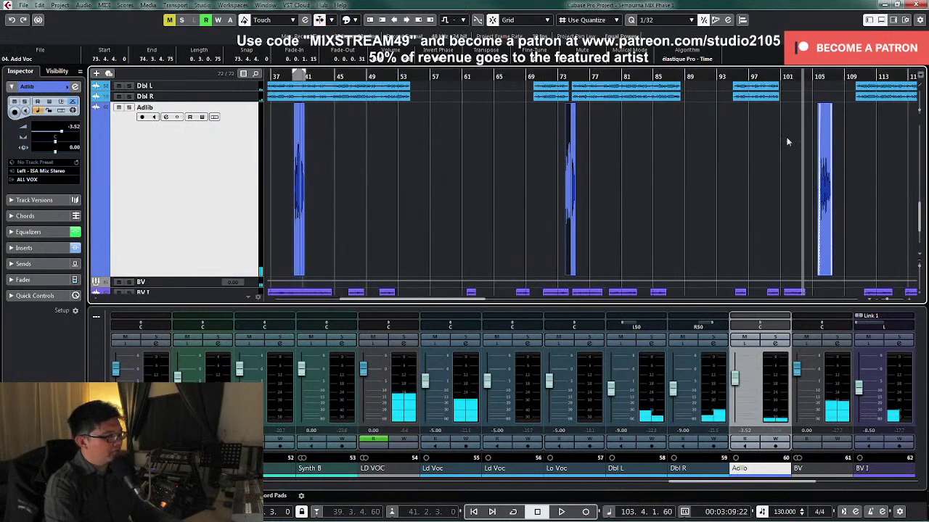
key(h)
key(h)
key(h)
key(h)
key(h)
key(h)
key(h)
key(h)
key(h)
key(h)
key(h)
key(h)
key(h)
key(space)
key(g)
key(g)
key(g)
key(g)
click(759, 206)
click(818, 216)
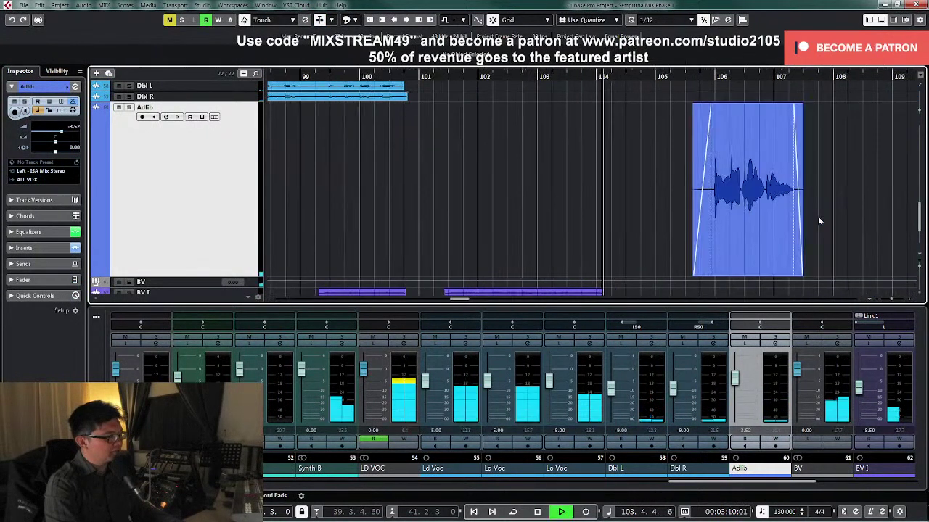
click(697, 207)
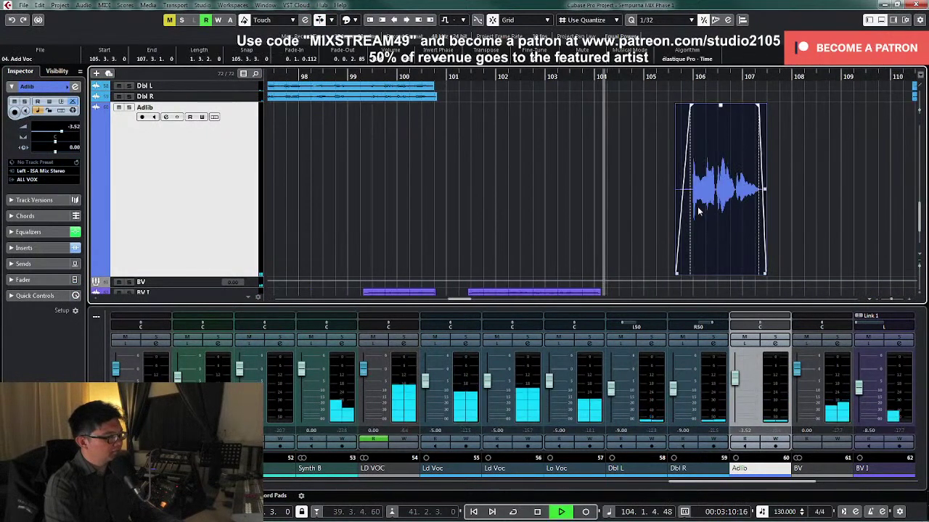
Step: Write volume automation on the Adlib channel during playback, lowering its fader to about -6.05 dB ahead of the third adlib
click(774, 442)
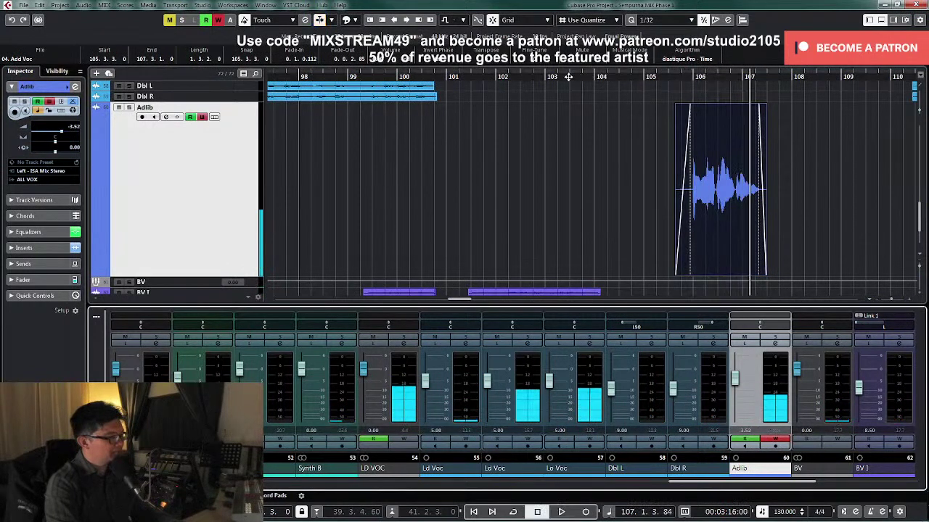
key(space)
key(space)
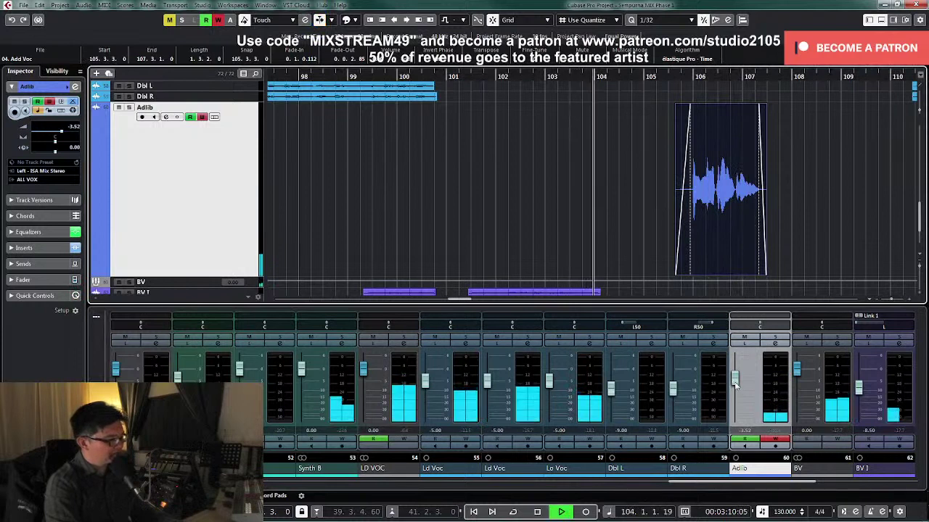
drag(735, 386, 737, 390)
click(780, 441)
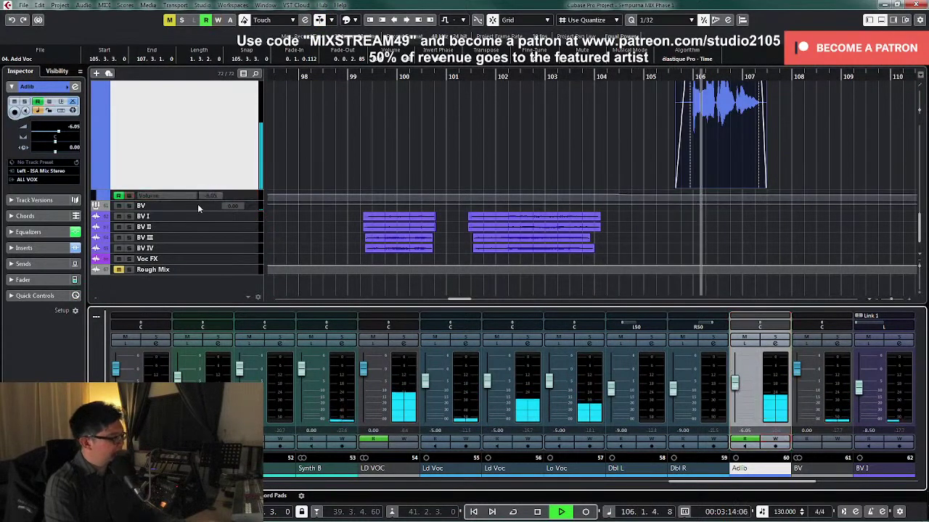
Step: Remove the surplus Adlib volume points near bar 104 and set the remaining two to -3.50 and -6.00 dB
click(247, 196)
key(space)
drag(601, 147, 690, 195)
key(Delete)
drag(657, 166, 657, 164)
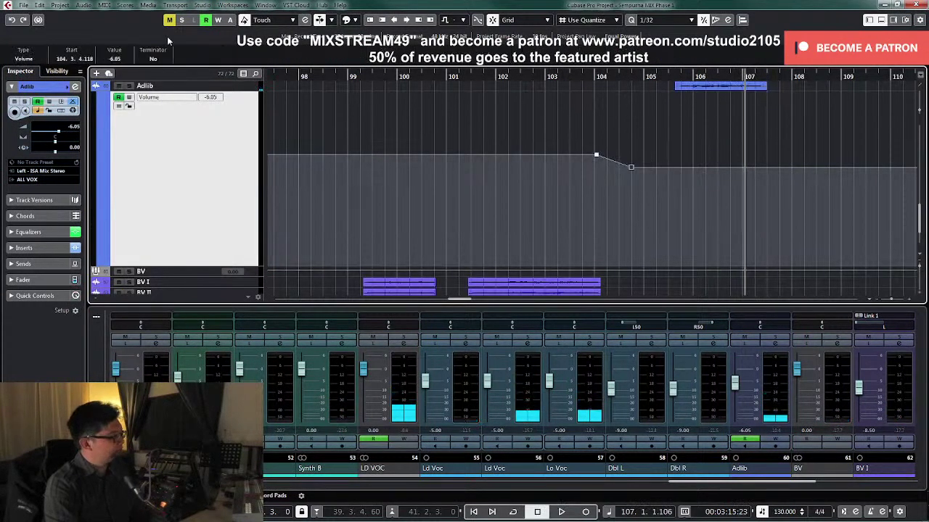
key(Return)
Step: Play toward the last adlib near bar 119 and write a fader rise to about -2.57 dB just before it
key(g)
key(g)
key(g)
key(g)
key(g)
key(g)
key(g)
key(g)
key(g)
key(g)
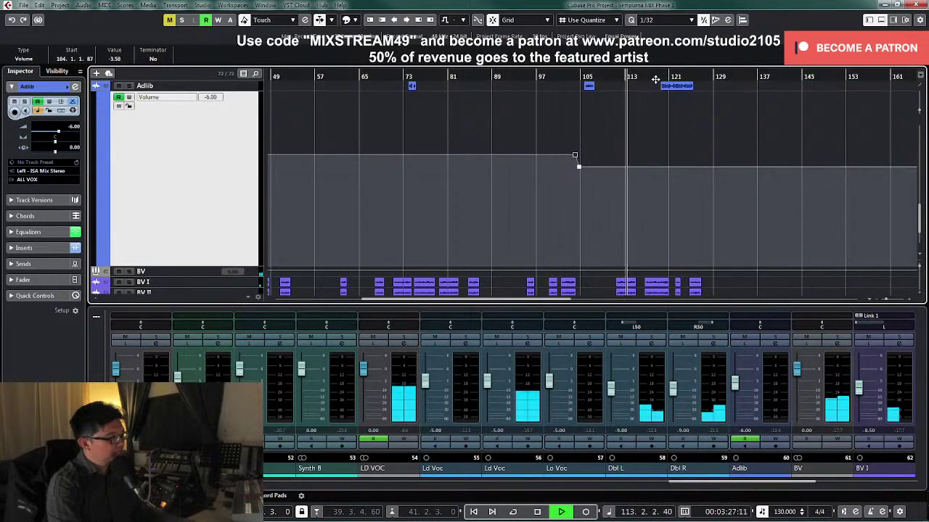
click(775, 439)
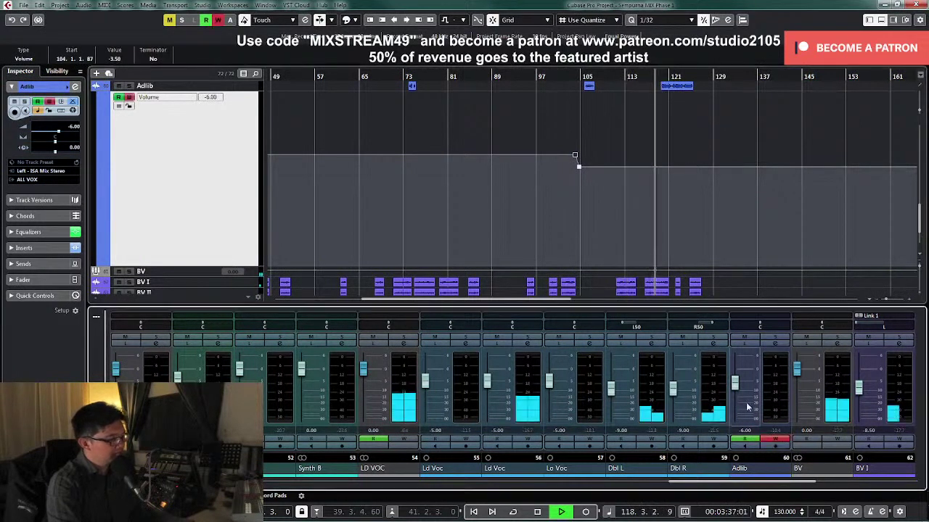
drag(734, 383, 737, 380)
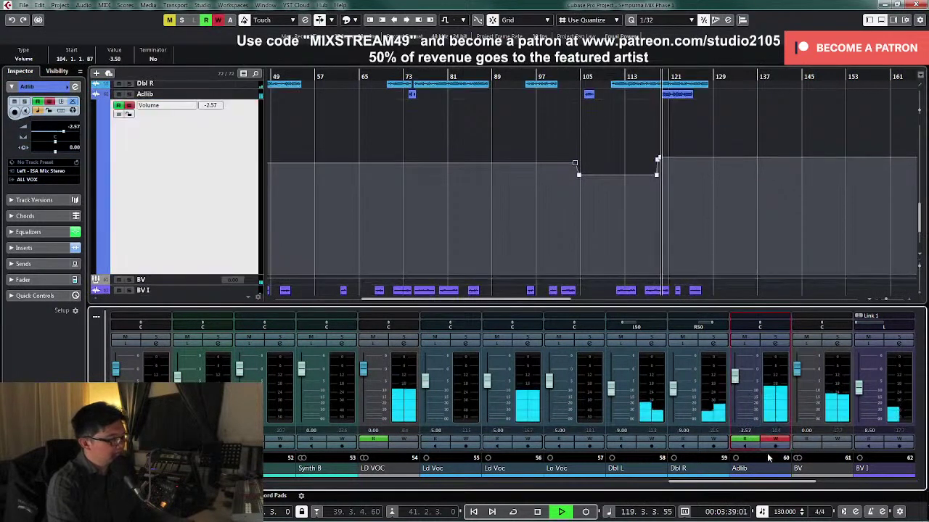
Step: Delete the surplus Adlib volume points around bar 119 and set the raised point to -3.00 dB
key(h)
key(h)
key(h)
key(h)
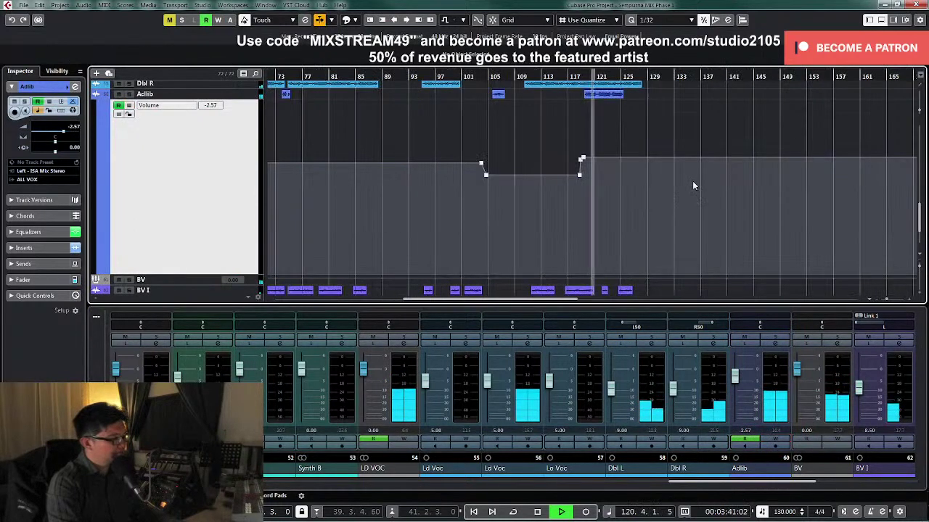
drag(508, 151, 531, 161)
key(Delete)
drag(524, 150, 551, 165)
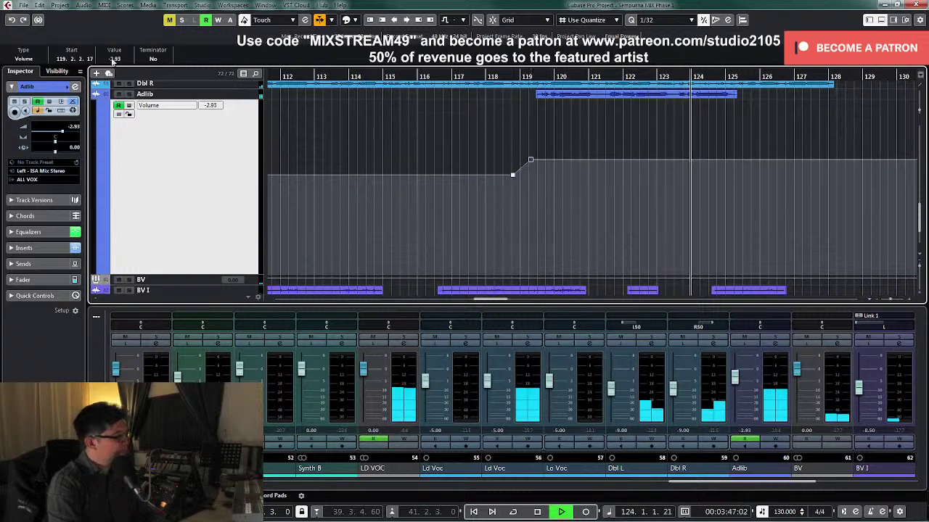
click(113, 60)
text(-3)
key(Return)
key(space)
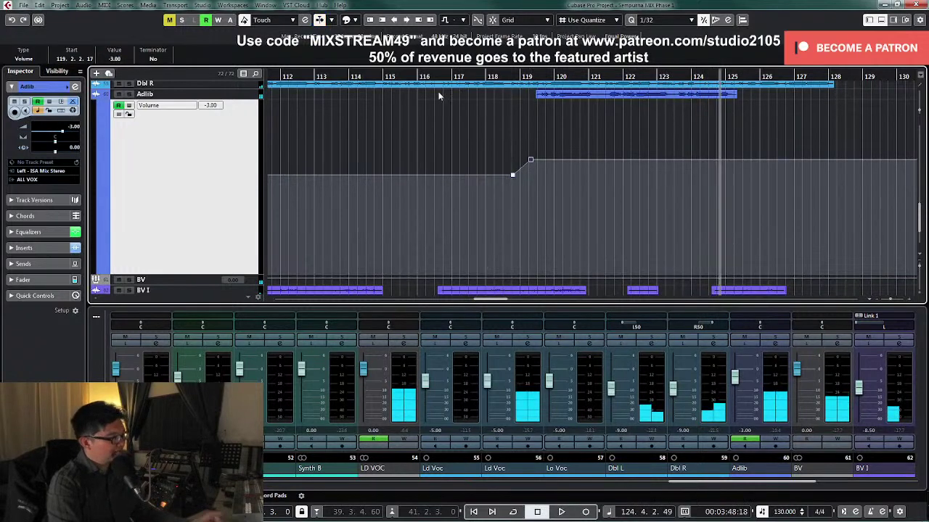
Step: Play from bar 116 with automation writing enabled on the Adlib channel and pan it to L40
click(422, 77)
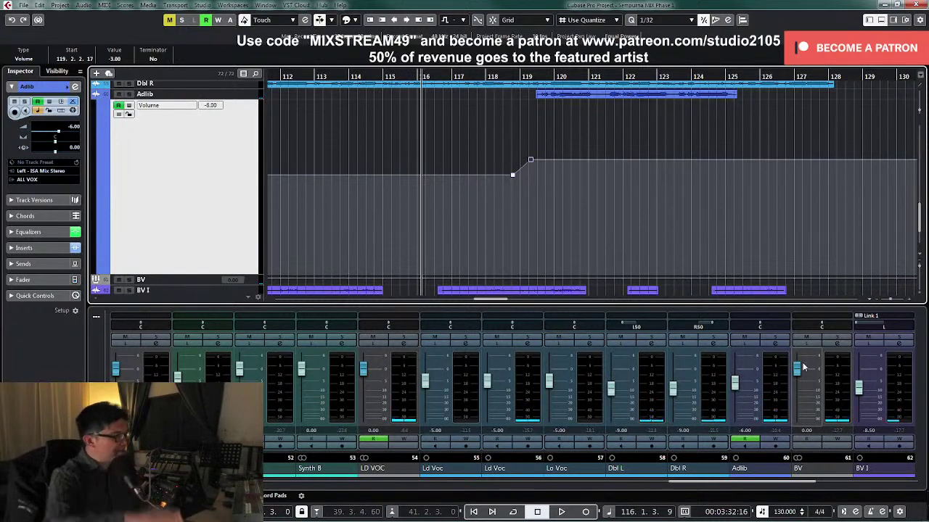
click(773, 440)
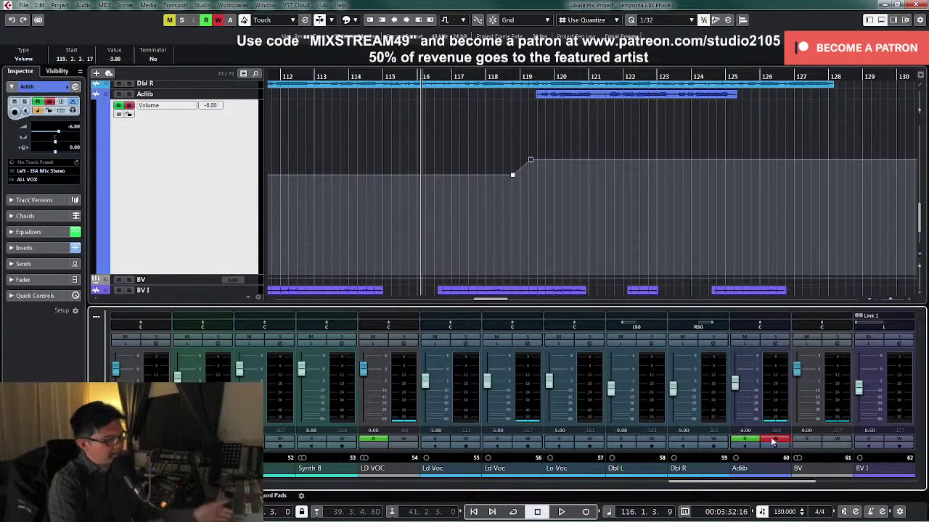
key(space)
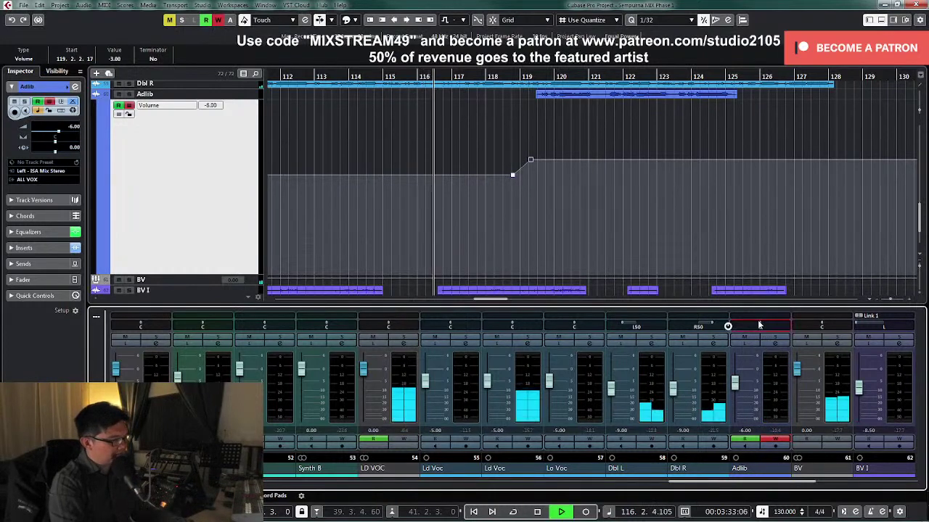
drag(759, 325, 747, 324)
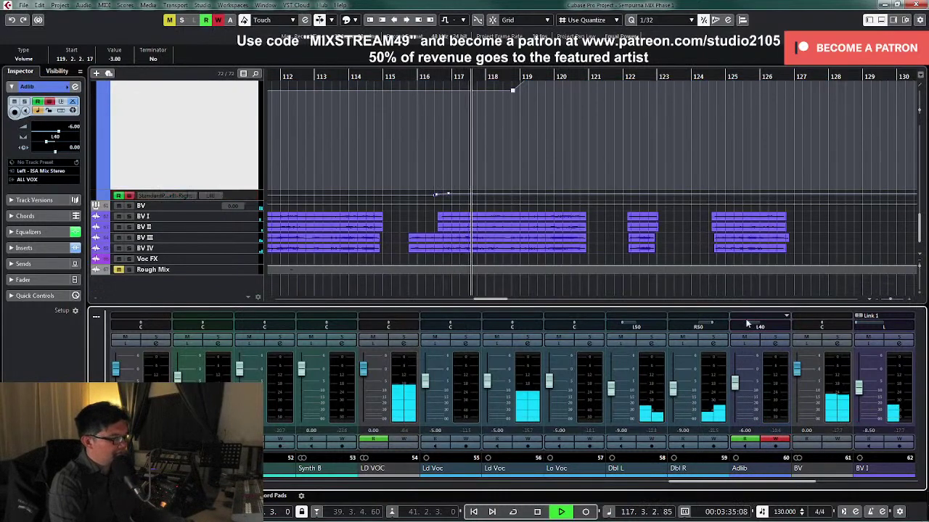
Step: Stop writing automation, enlarge the Adlib pan lane, and remove the surplus pan points between bars 116 and 118
click(246, 197)
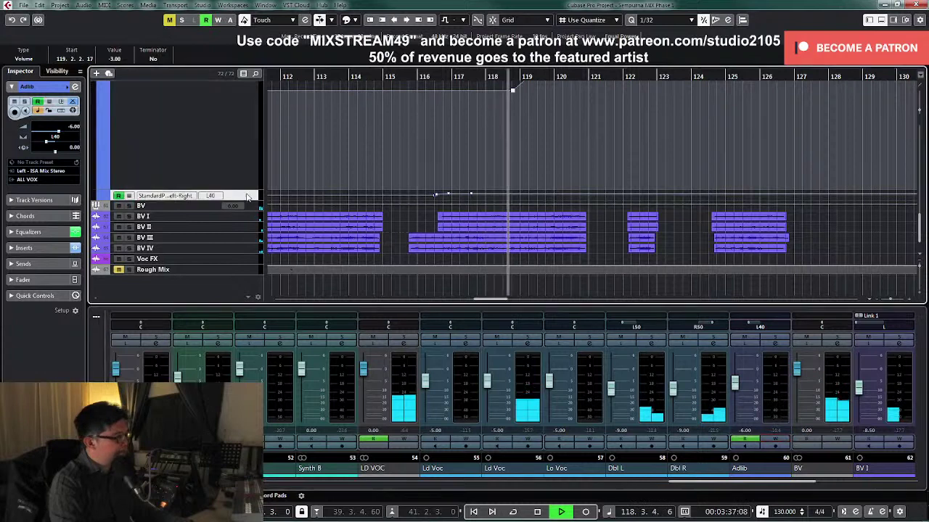
drag(246, 201, 246, 295)
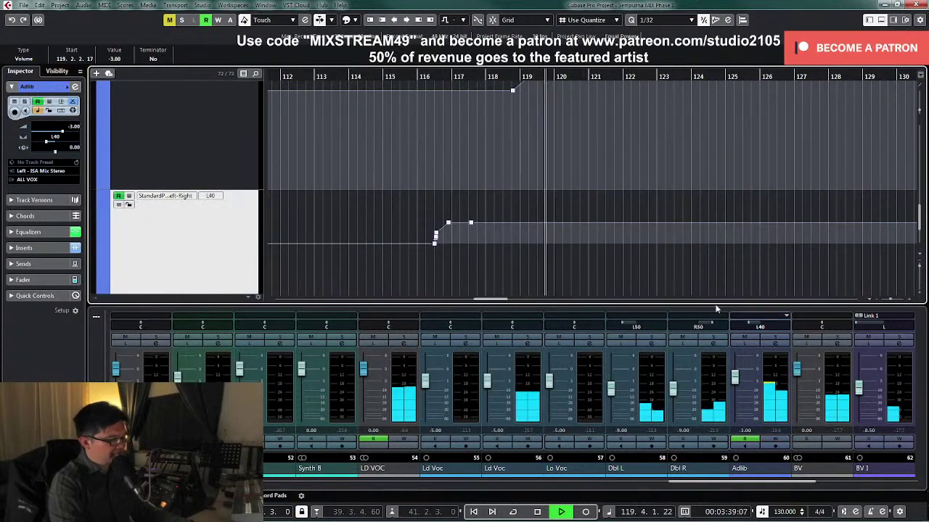
drag(408, 217, 496, 237)
scroll(552, 190, up, 5)
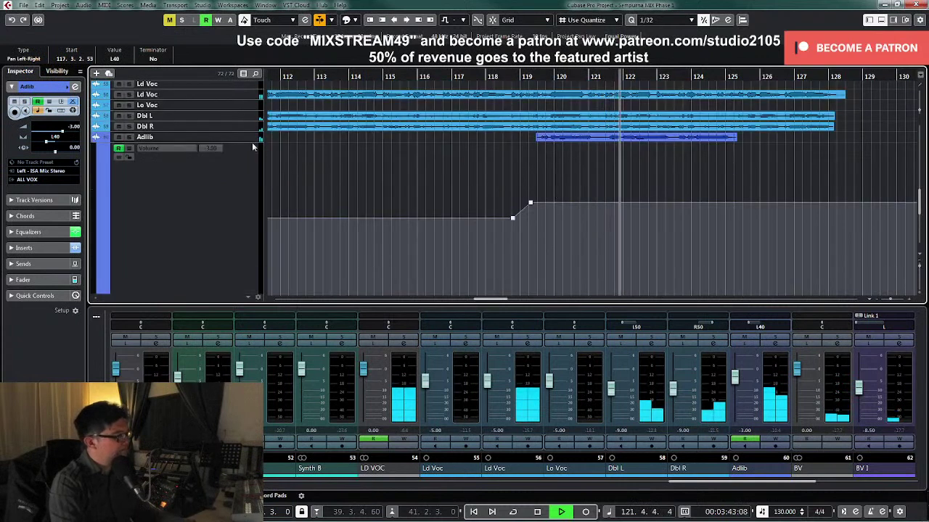
Step: Return to the Adlib volume lane and set the raised point near bar 119 to -5.00 dB
click(252, 142)
scroll(623, 228, down, 3)
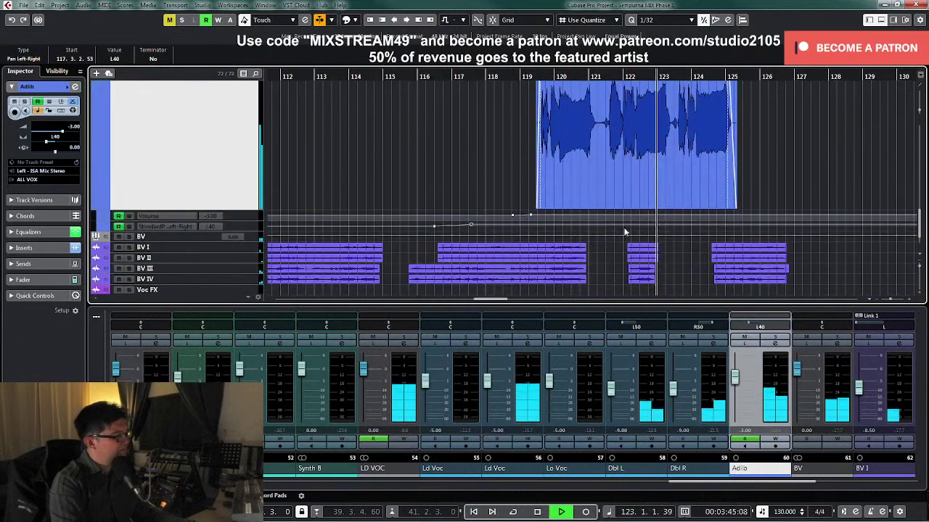
click(252, 225)
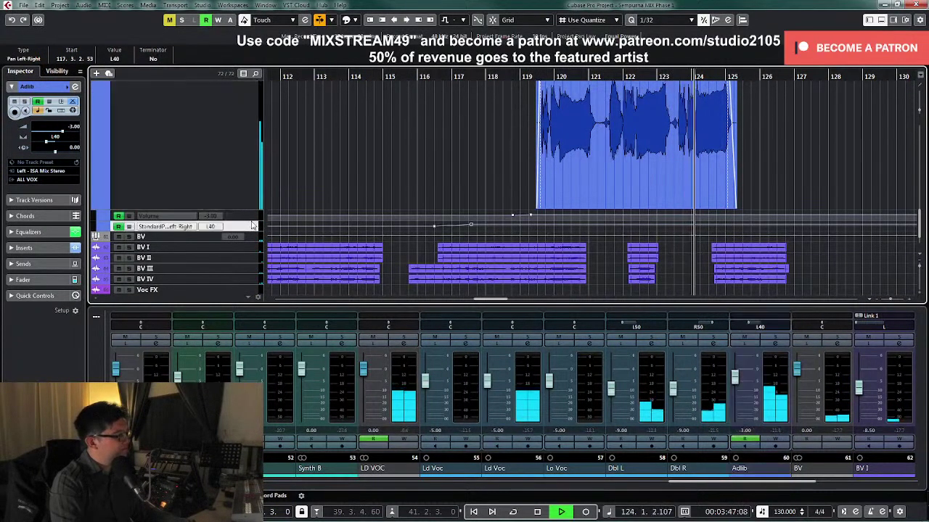
click(252, 217)
click(530, 106)
scroll(573, 150, up, 2)
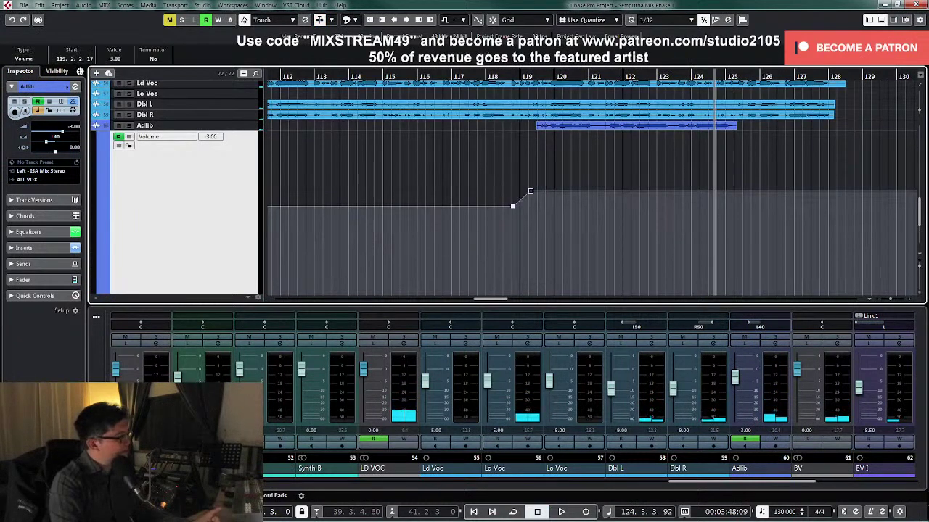
key(Return)
key(KP_Subtract)
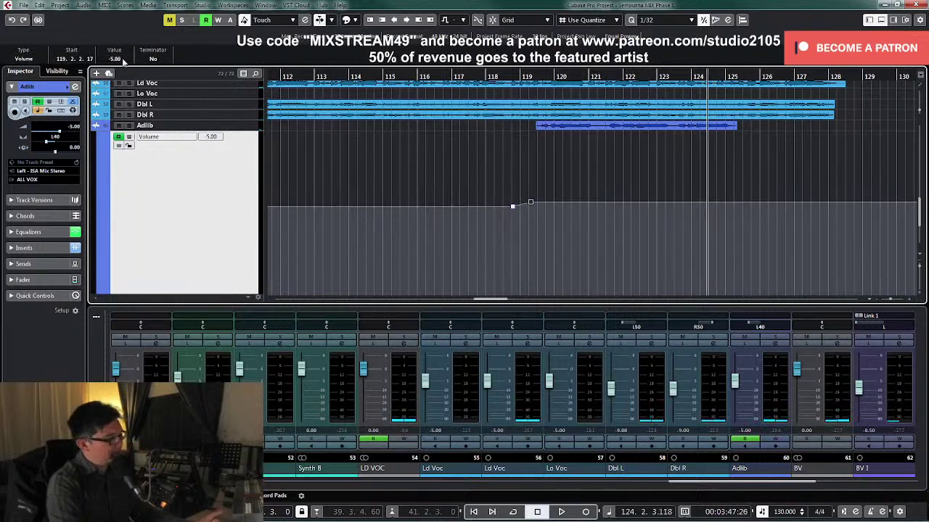
Step: Play the last adlib through to about bar 128 to check its level and panning, with the whole song in view
key(space)
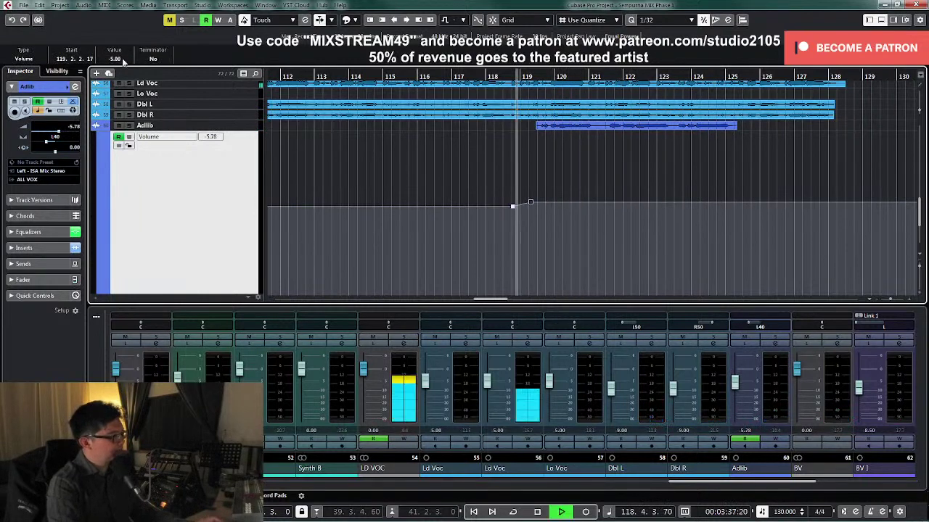
key(shift+f)
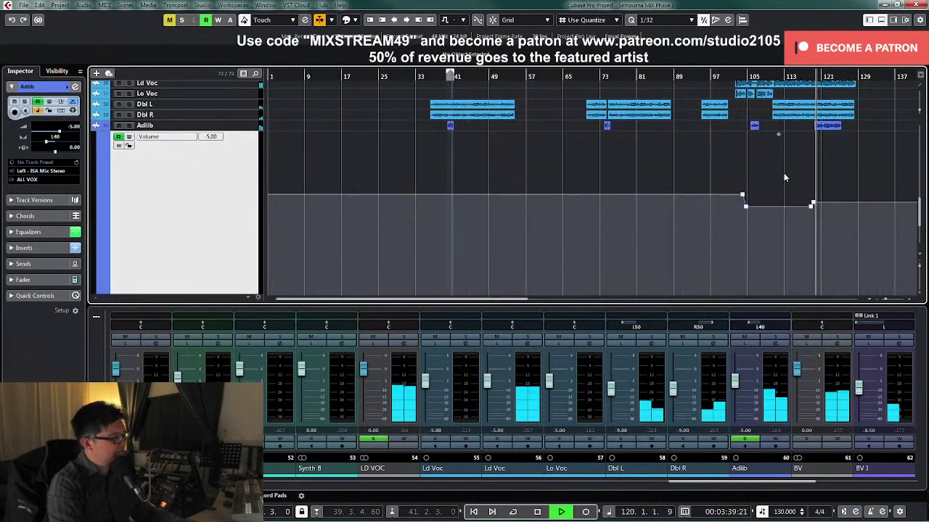
key(z)
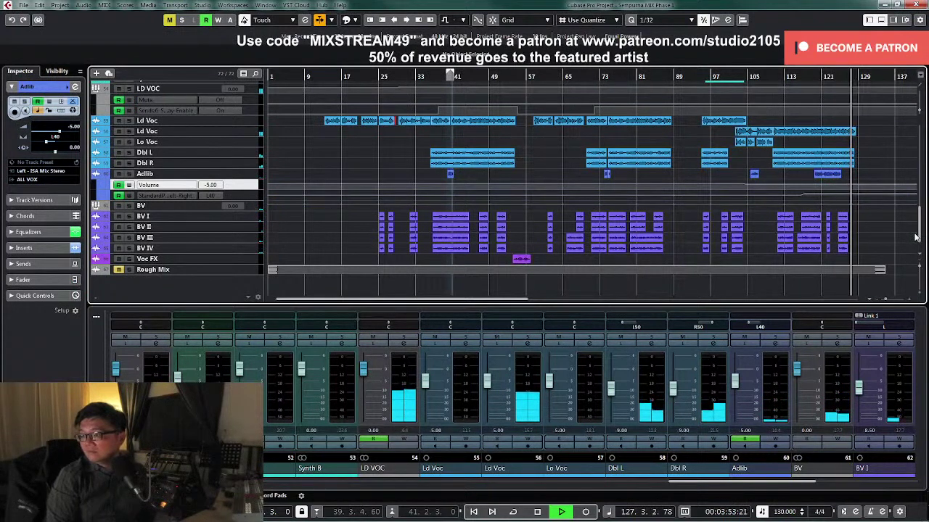
key(space)
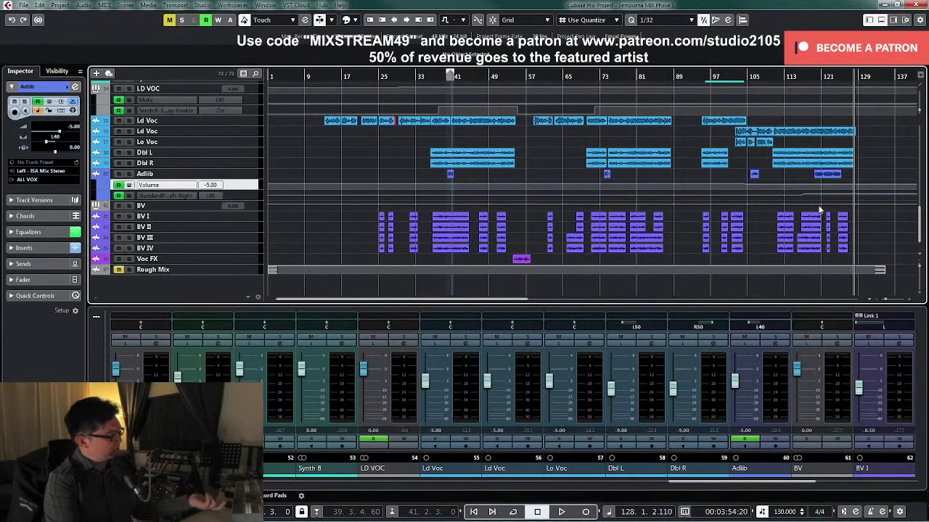
scroll(533, 217, up, 15)
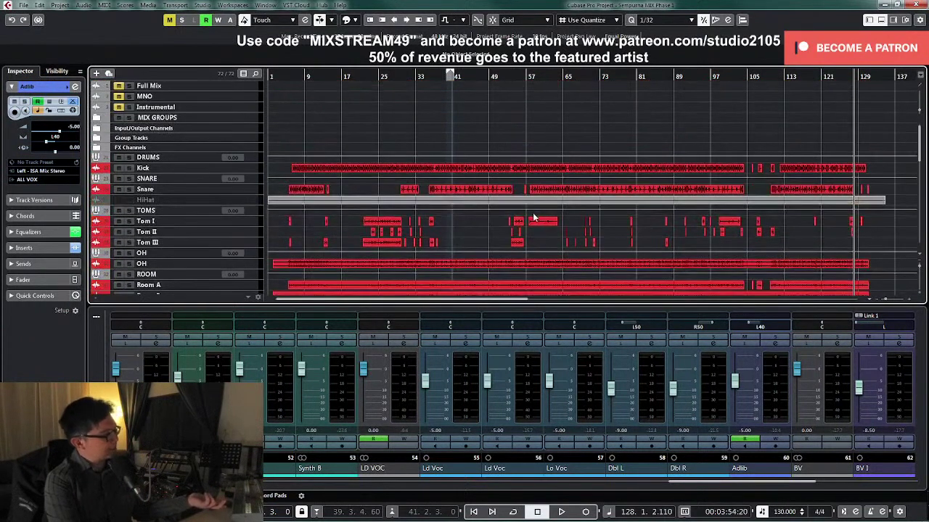
scroll(533, 217, down, 5)
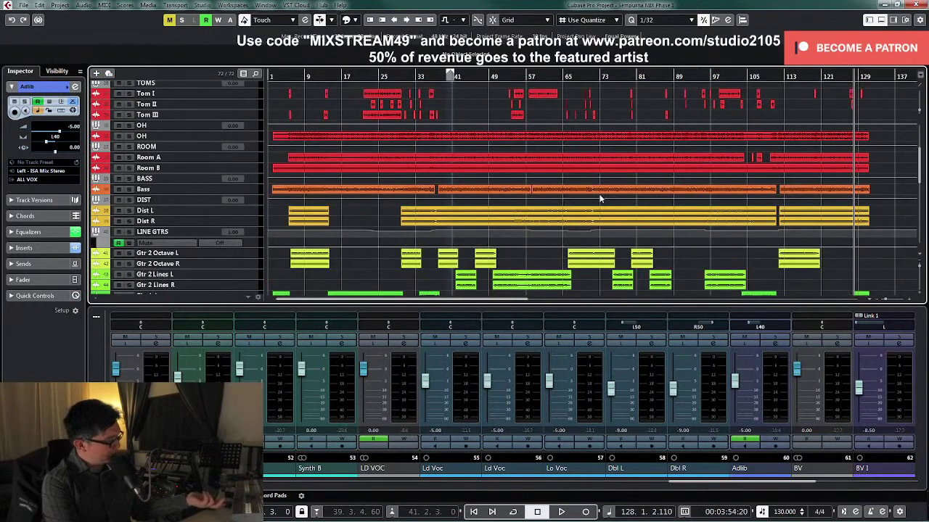
scroll(599, 197, up, 5)
scroll(599, 198, down, 5)
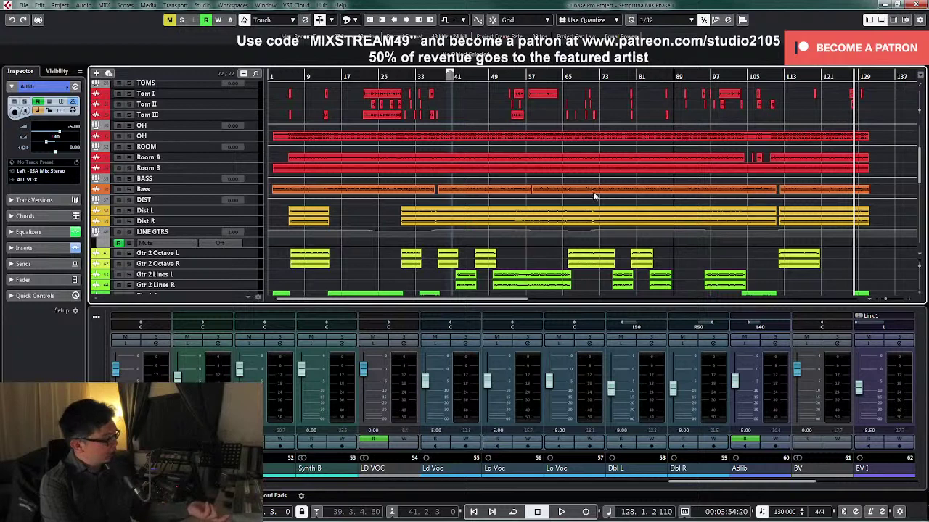
scroll(593, 193, down, 4)
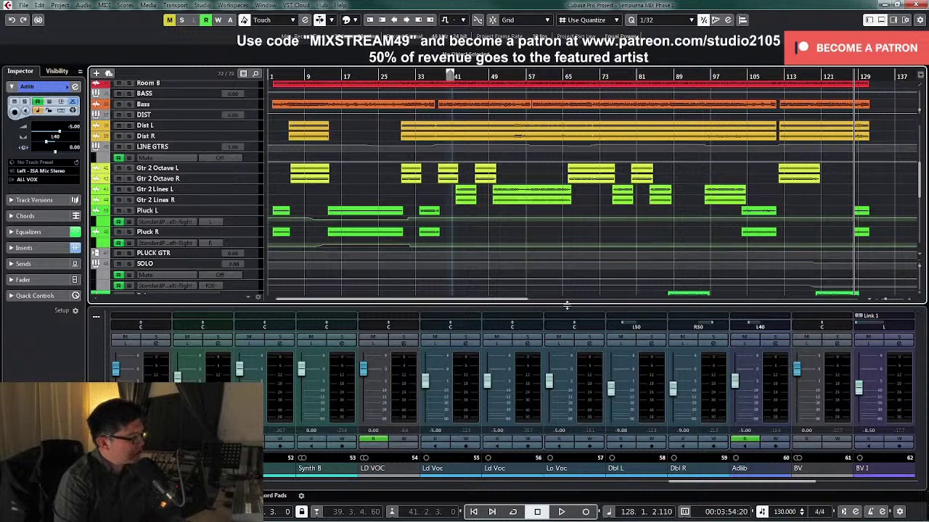
Step: Hide the lower mixer, dismiss the Stereo channel settings, and place the playback position at about bar 112
click(881, 20)
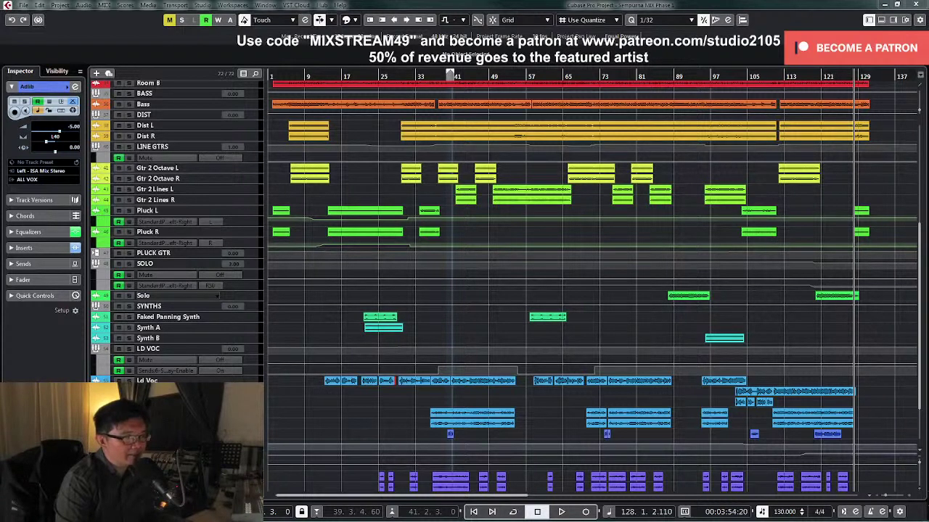
key(e)
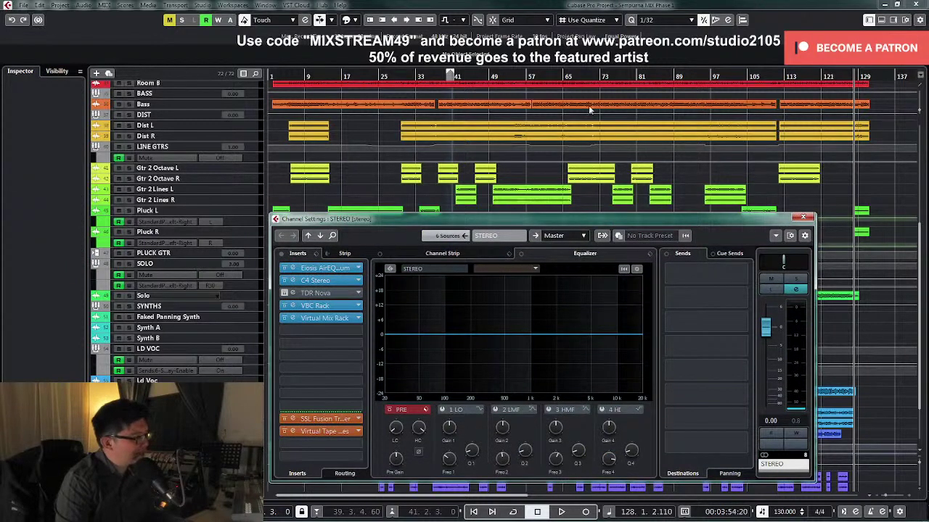
scroll(613, 154, down, 2)
click(783, 76)
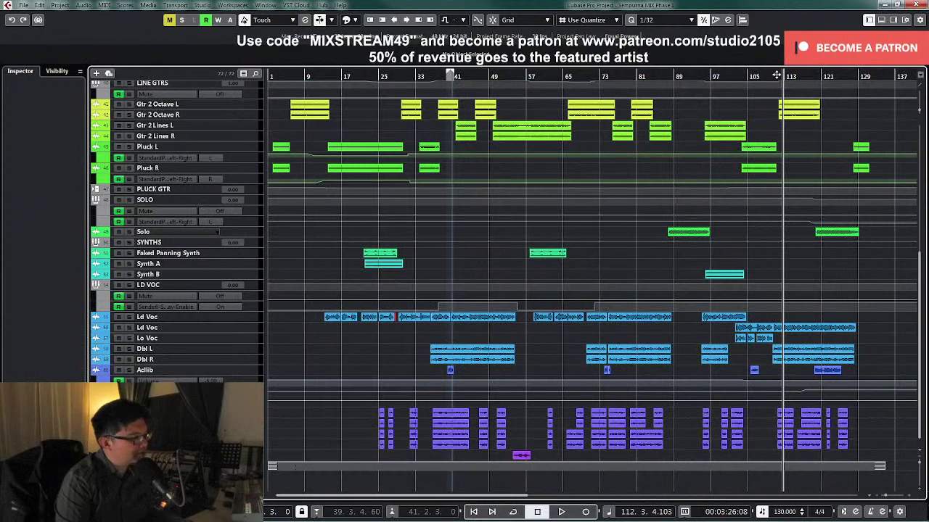
Step: Play from bar 112 and lower the master threshold of the Stereo channel's C4, bringing the highest band to about -16.0
click(775, 75)
key(space)
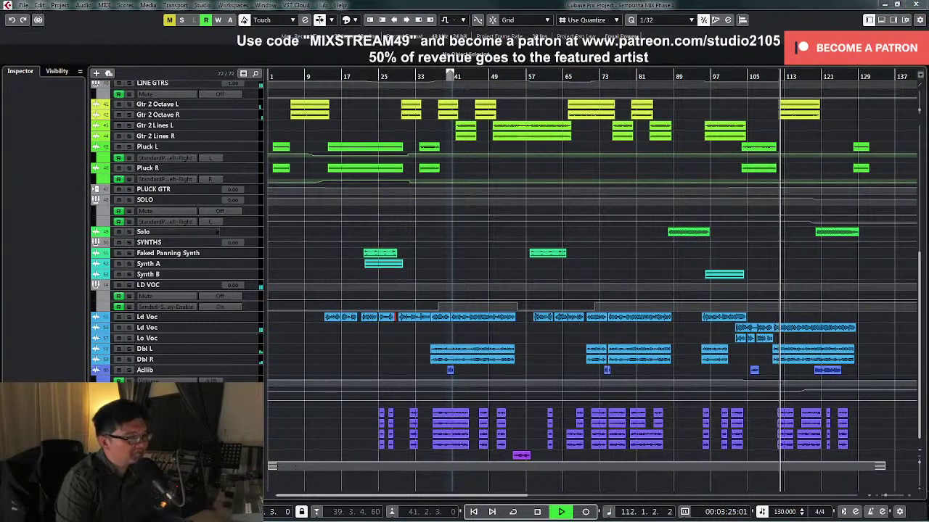
key(e)
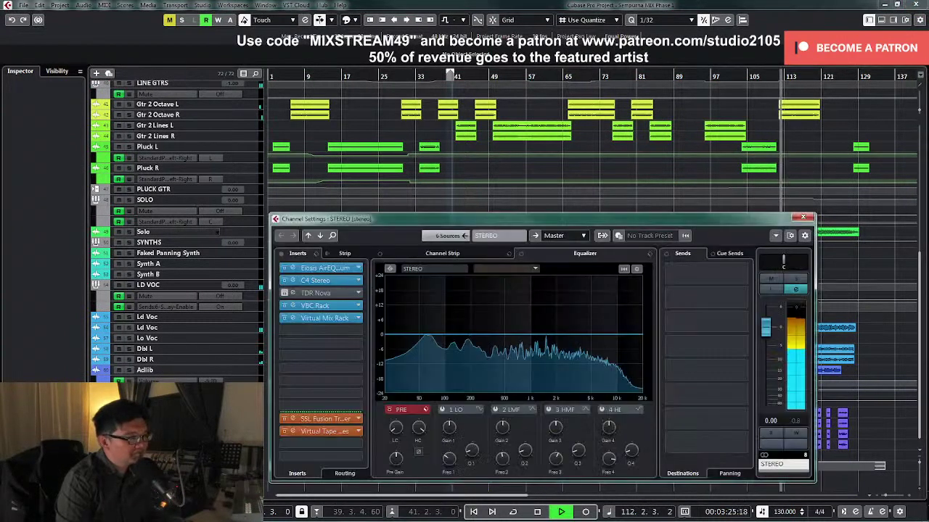
click(320, 280)
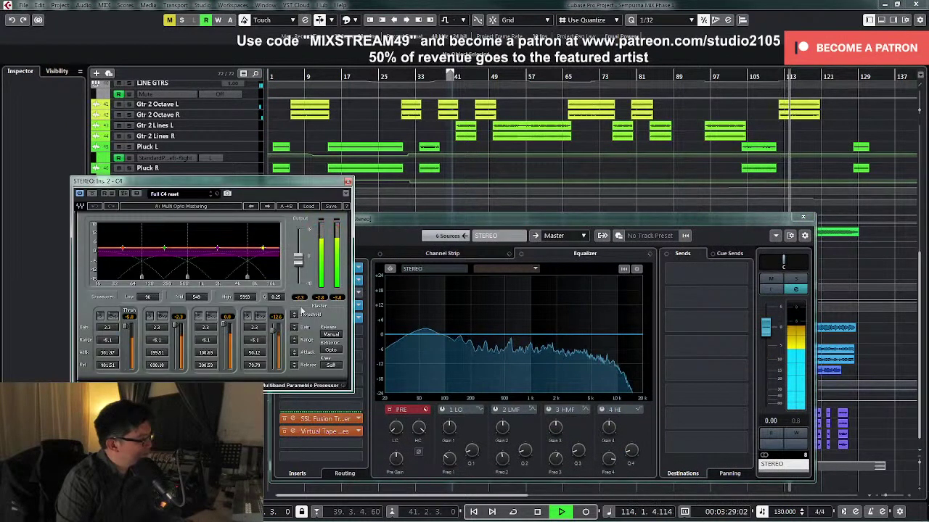
key(space)
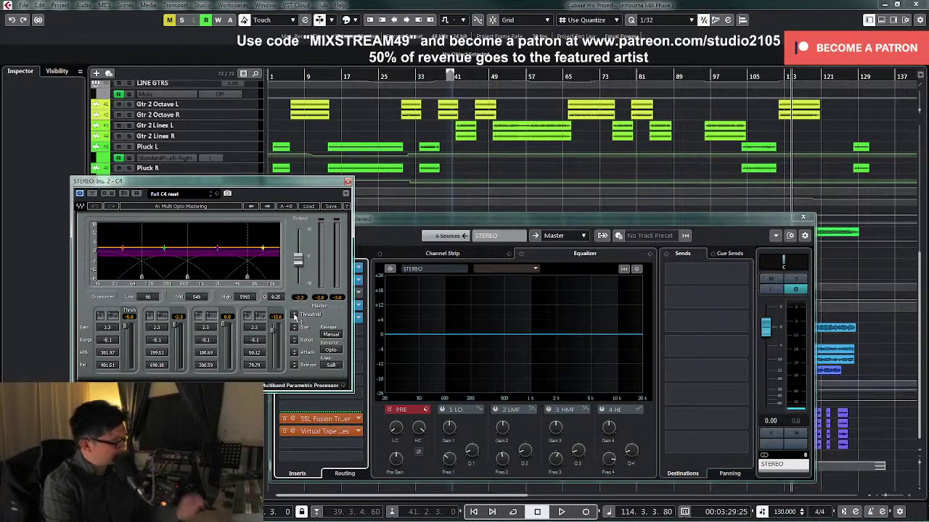
key(space)
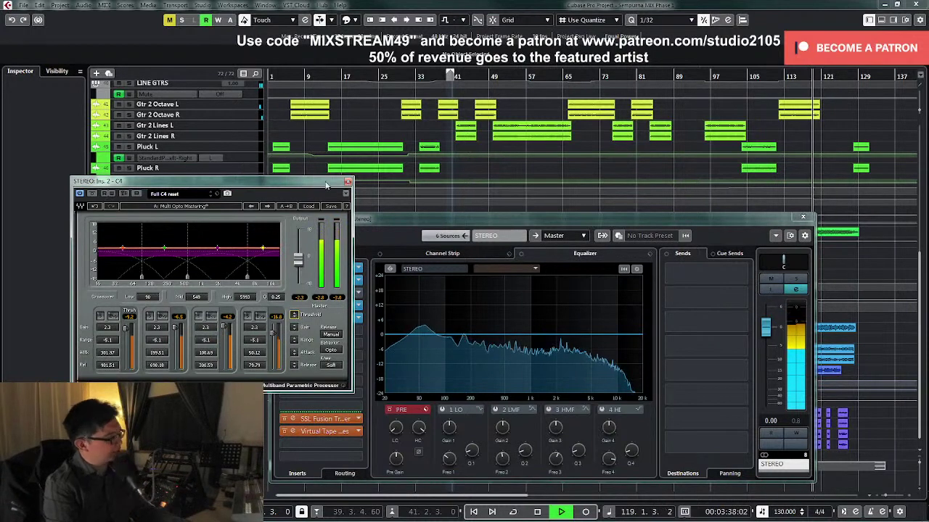
click(348, 182)
Step: Open the Stereo channel's VBC Rack and set the FG-Grey threshold to about -9.8 dB while listening
double_click(319, 306)
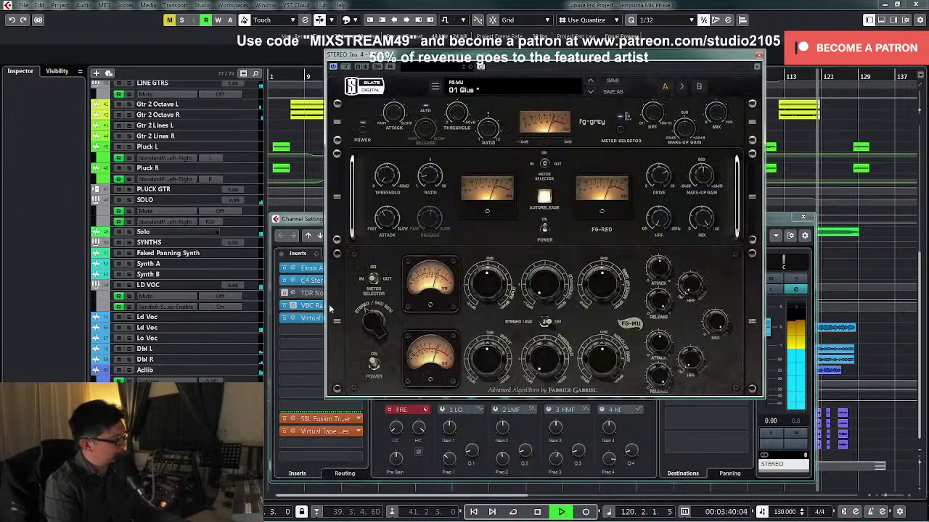
drag(456, 119, 454, 102)
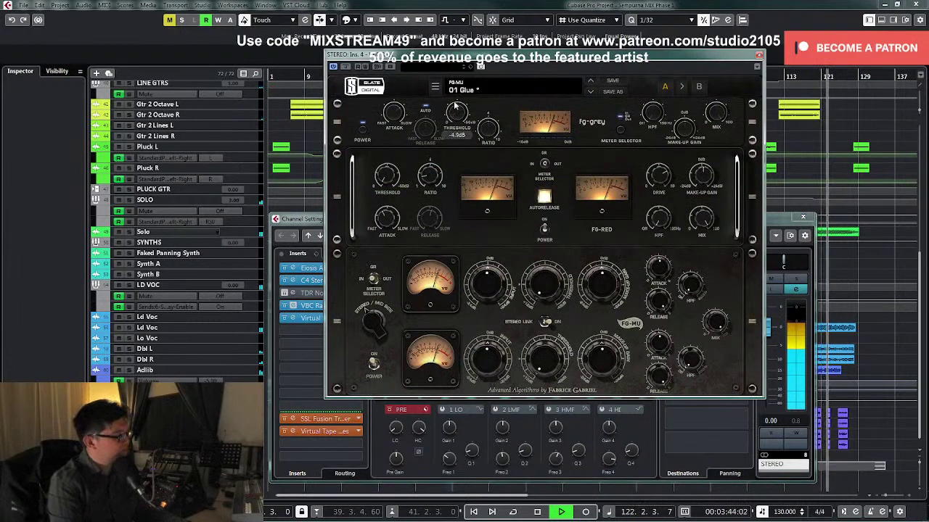
key(space)
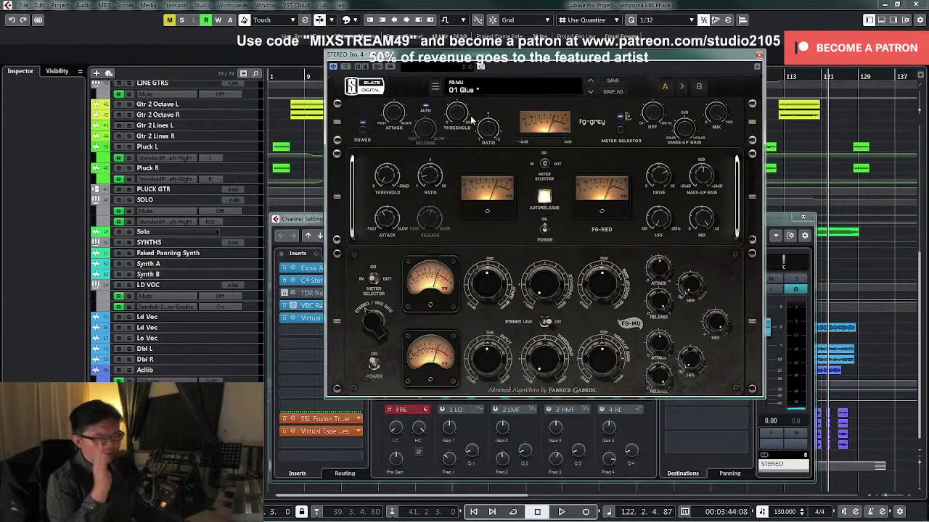
key(space)
mouse_move(457, 116)
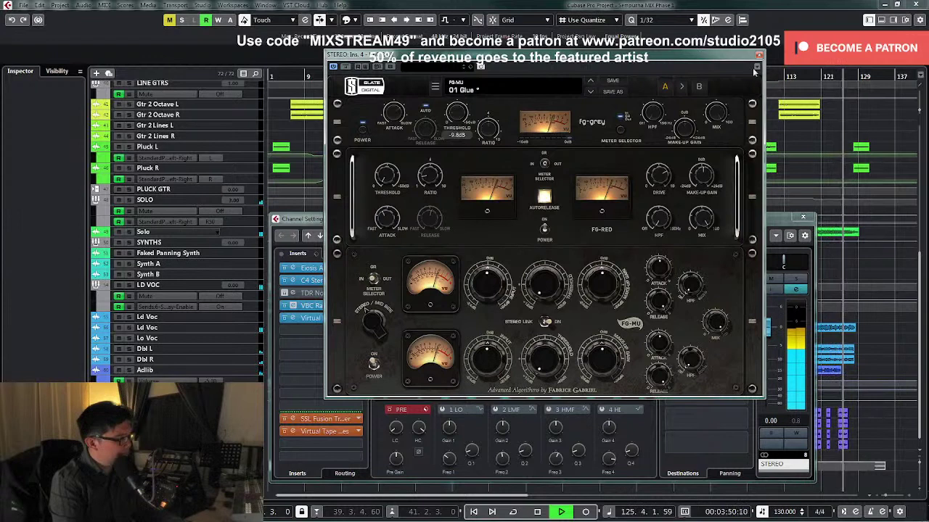
Step: Replay from about bar 108, setting the FG-Red threshold to -12.0 dB and the linked FG-MU thresholds to about -7.1 in the VBC Rack
key(minus)
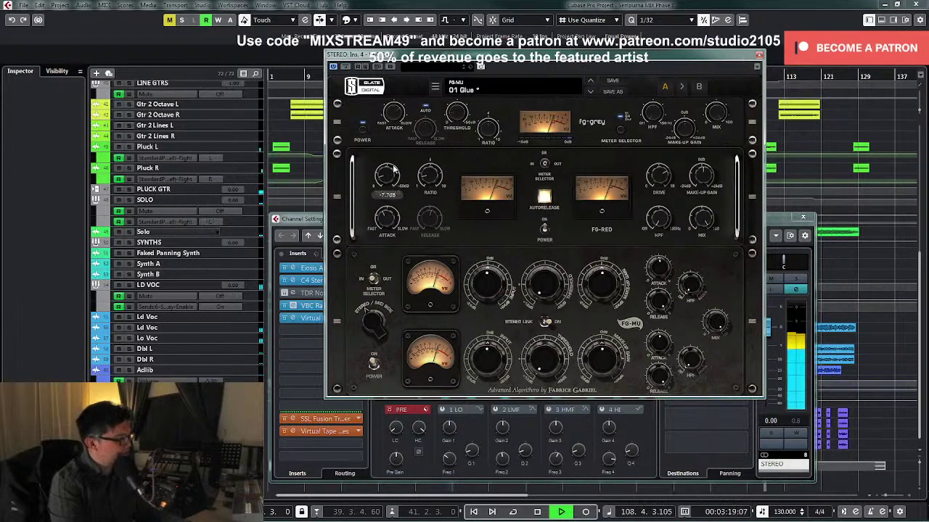
key(plus)
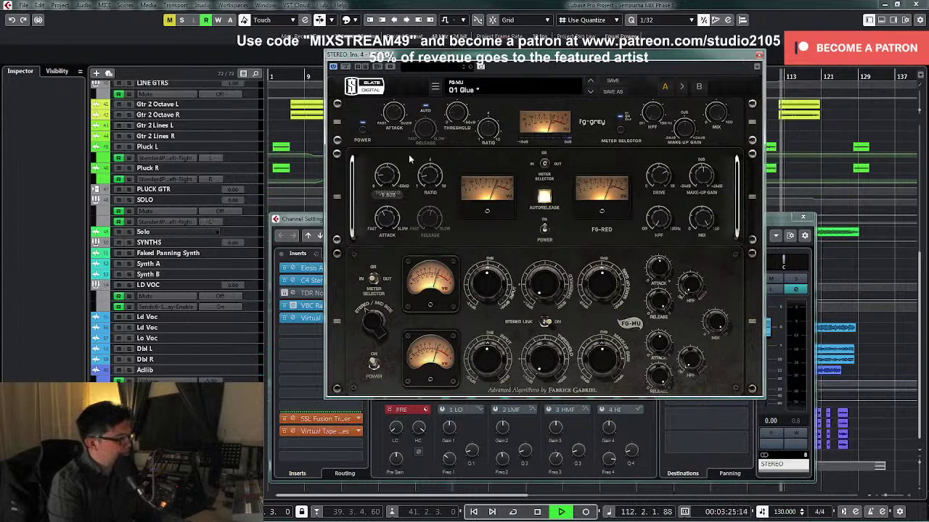
mouse_move(382, 173)
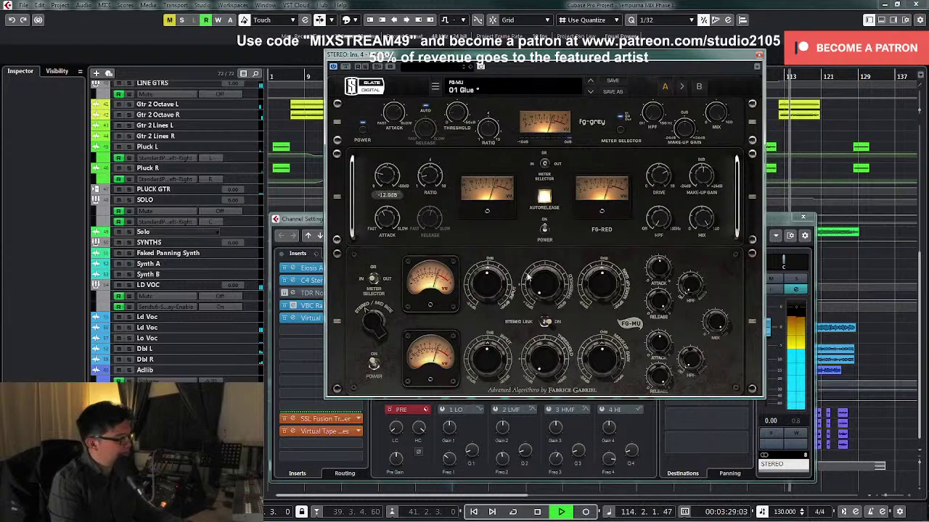
mouse_move(538, 288)
drag(537, 289, 547, 253)
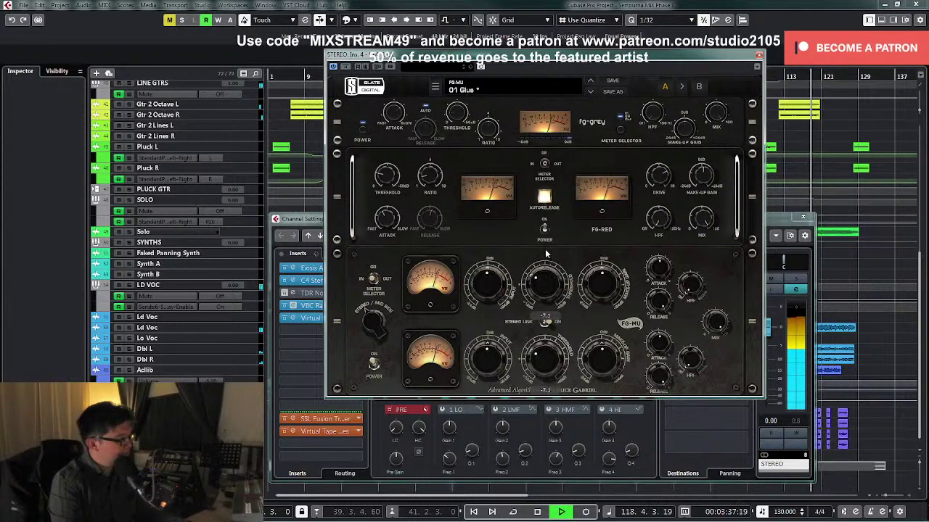
click(759, 55)
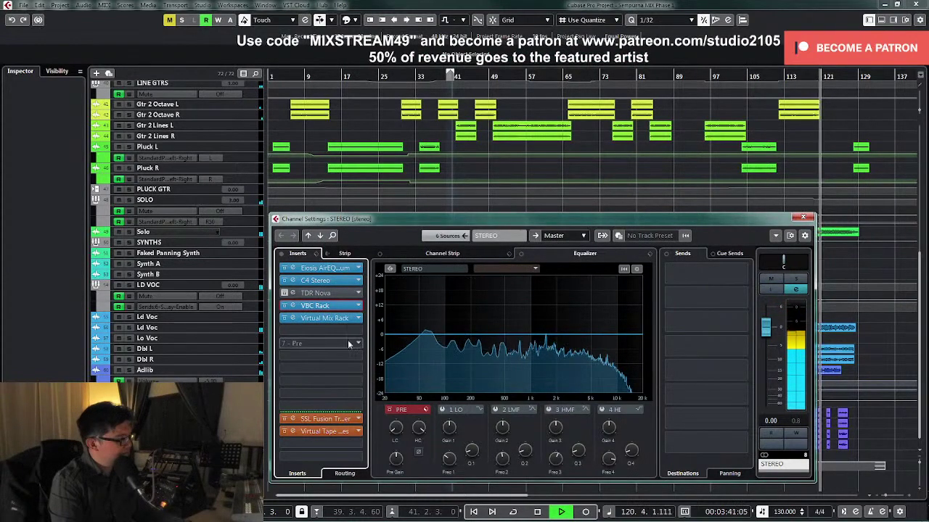
key(space)
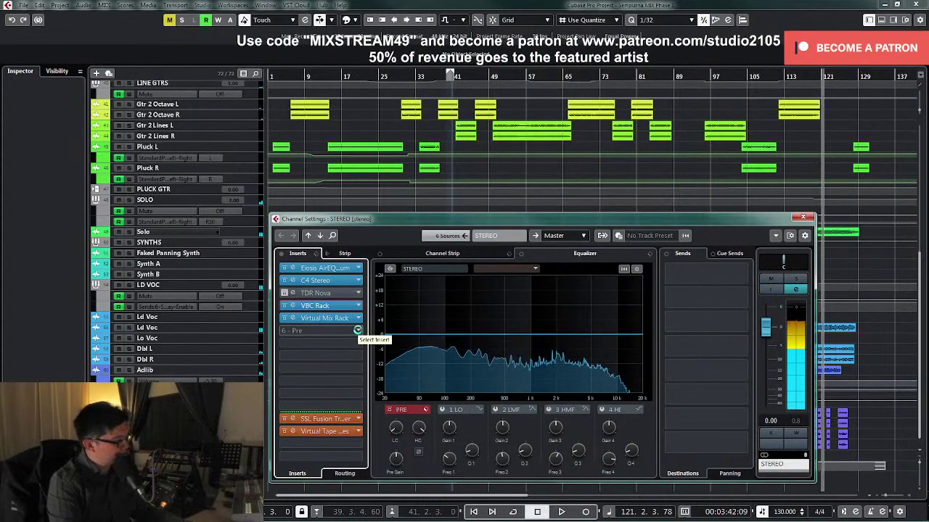
Step: Load Plugin Alliance's SPL IRON compressor into insert slot 6 of the Stereo channel
click(359, 333)
scroll(342, 386, down, 5)
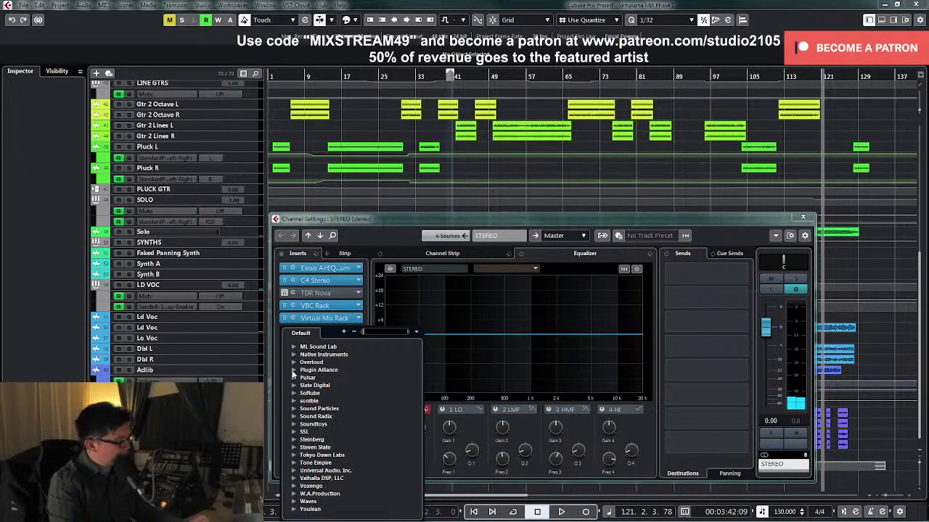
click(293, 371)
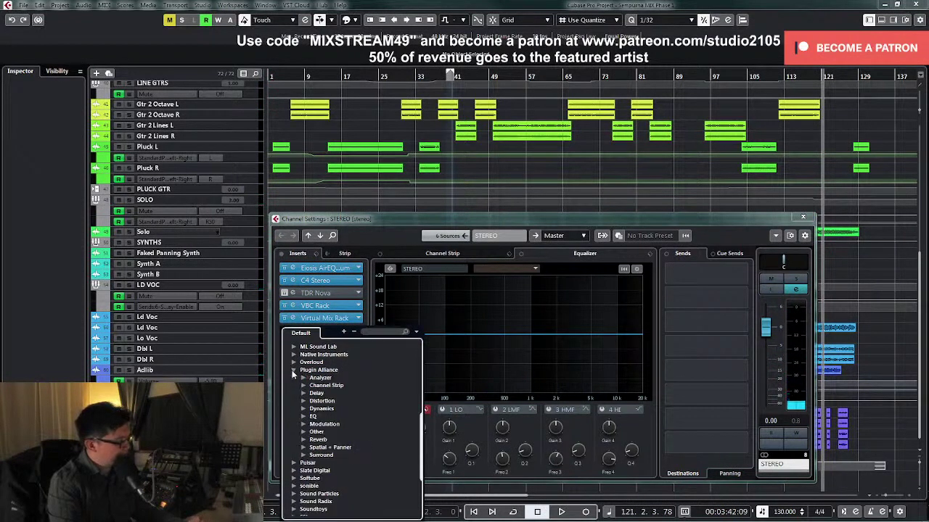
click(304, 410)
scroll(362, 392, down, 3)
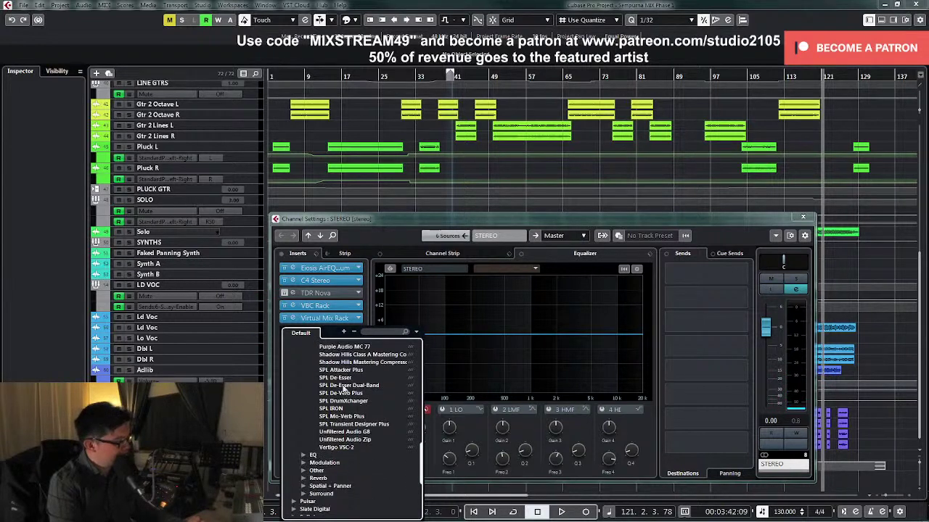
click(332, 408)
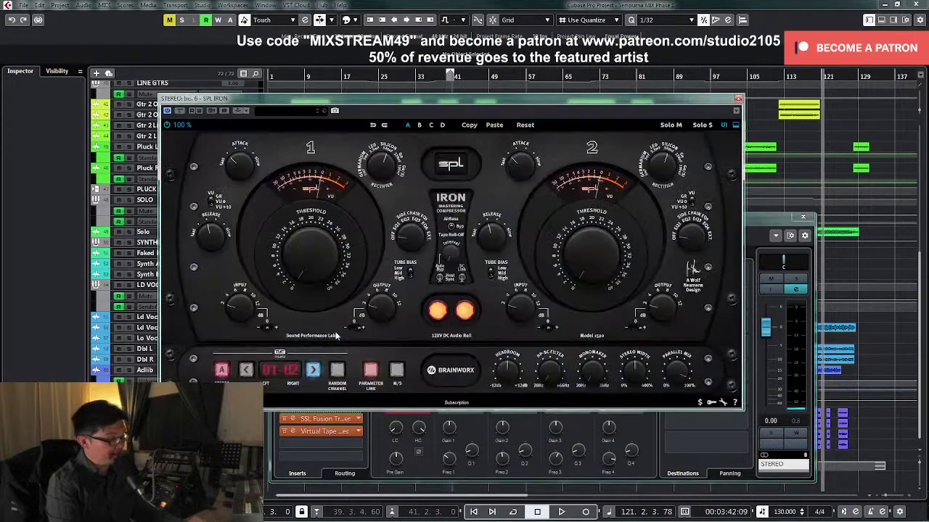
Step: Apply the 29 MR_Mix Buss preset to SPL IRON and switch off its parameter link
click(286, 112)
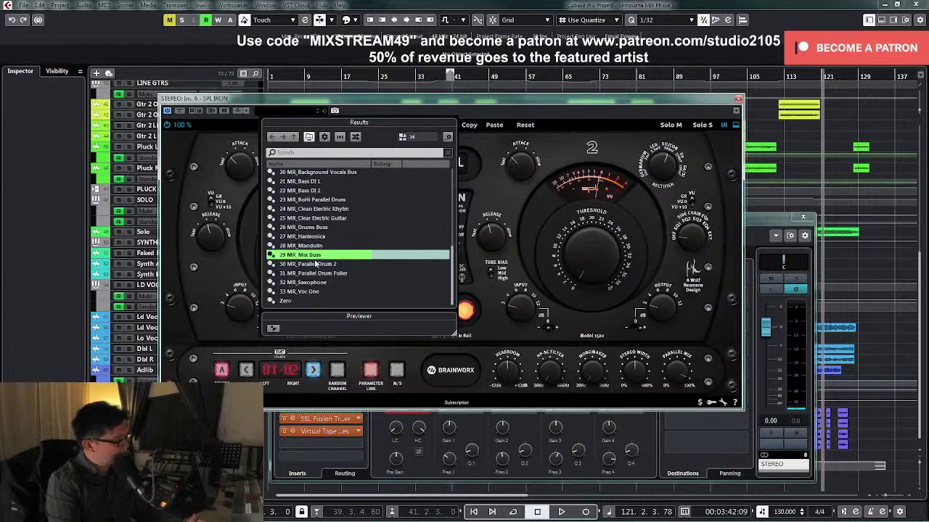
double_click(312, 259)
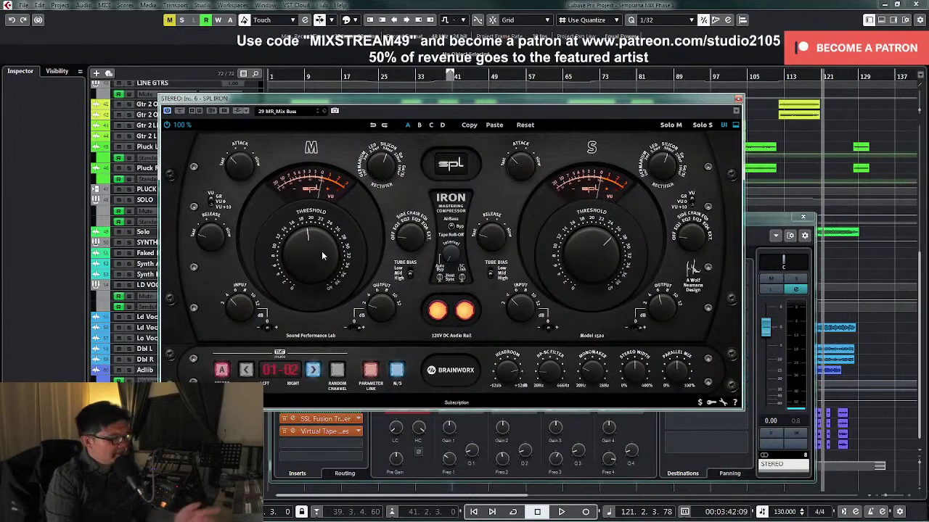
click(370, 370)
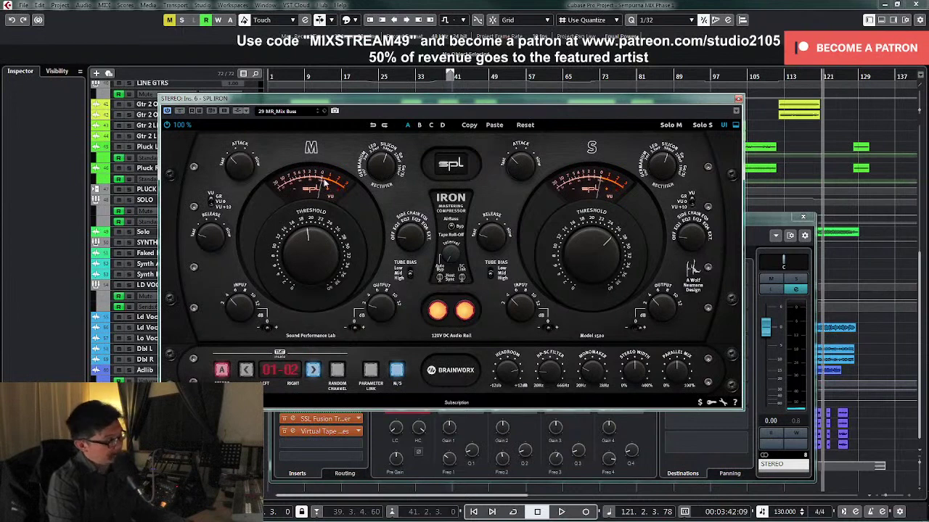
Step: Play a short stretch from bar 121 to check SPL IRON's mid and side meters, and dismiss the plug-in
key(space)
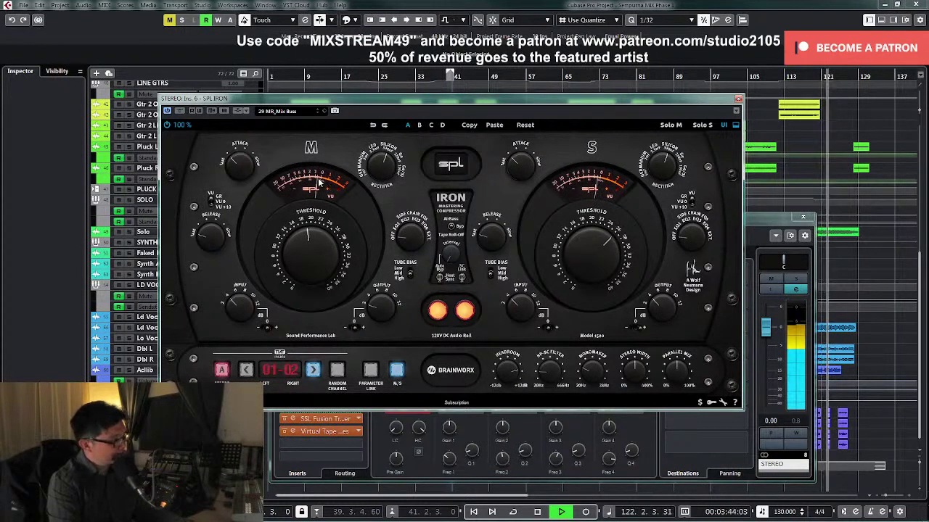
key(space)
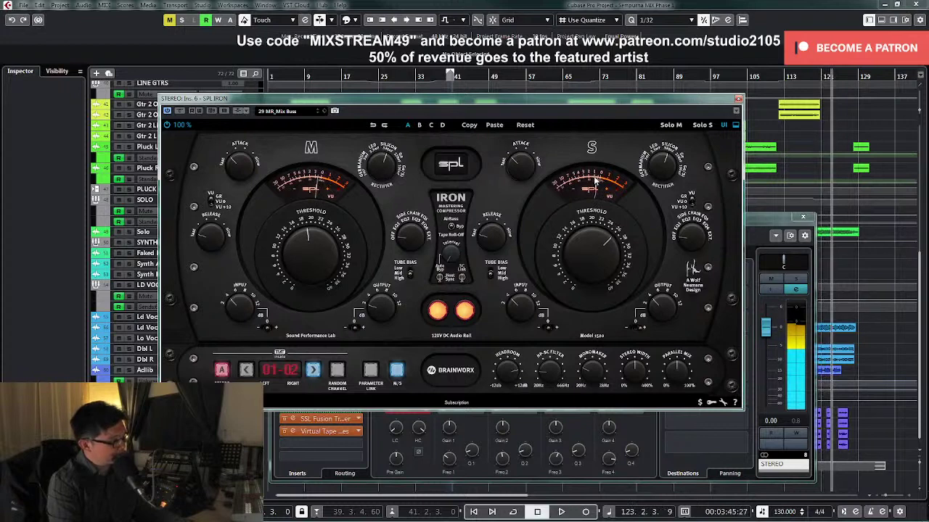
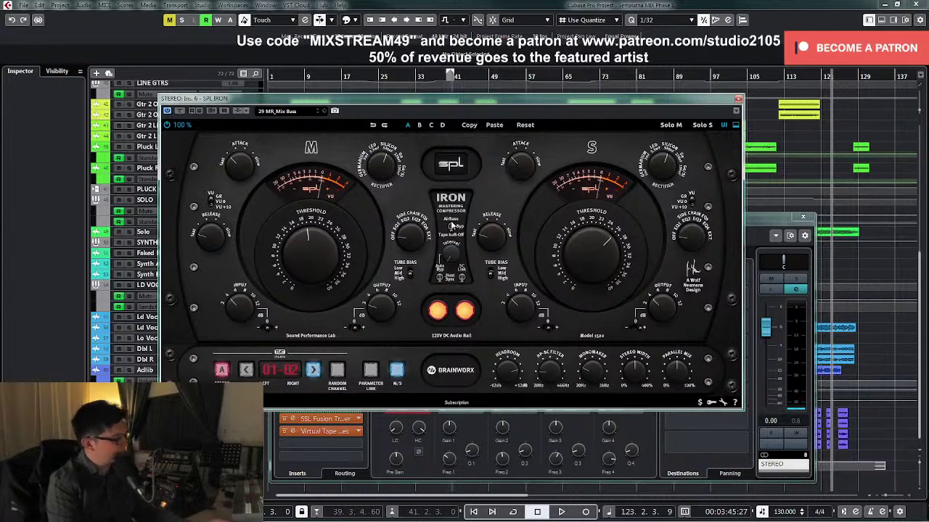
click(738, 99)
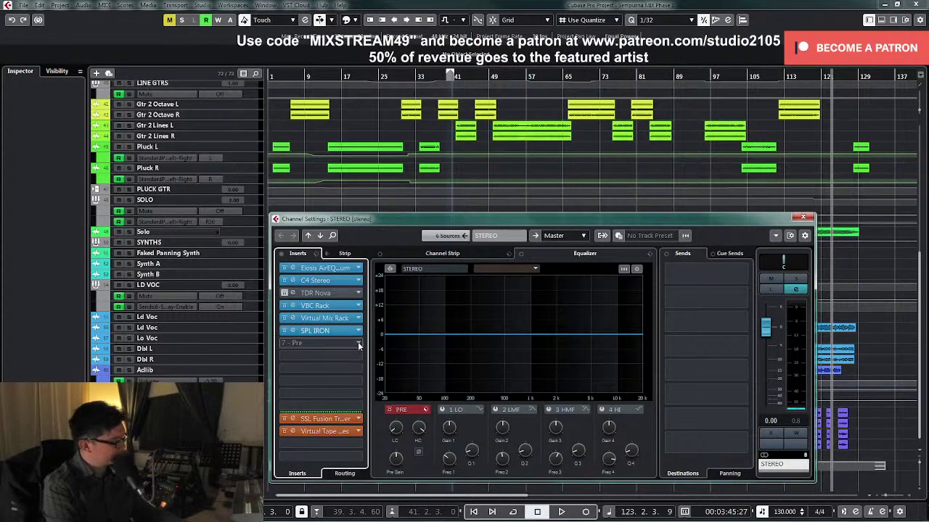
Step: Add the Universal Audio UAD API 560 equalizer to insert slot 7 of the Stereo channel, leaving its default settings
click(359, 346)
scroll(335, 433, down, 5)
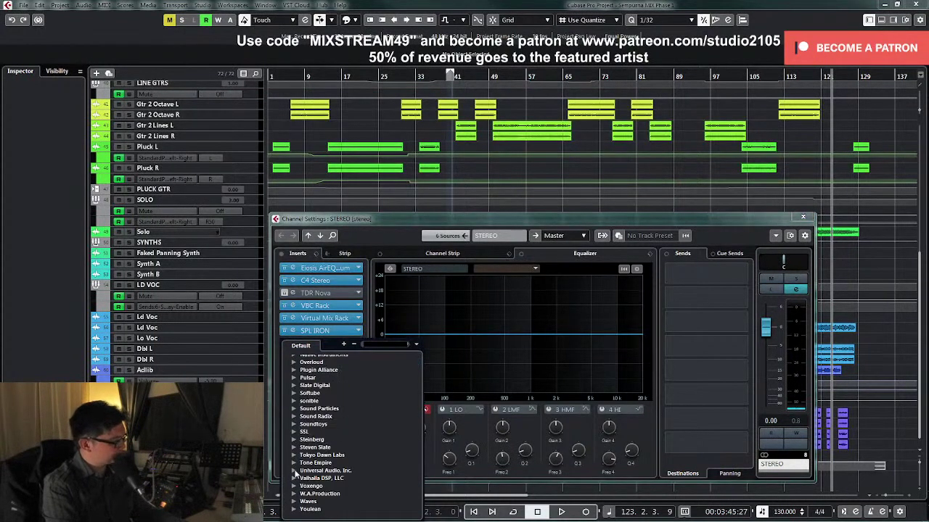
click(295, 471)
click(304, 470)
scroll(356, 434, down, 5)
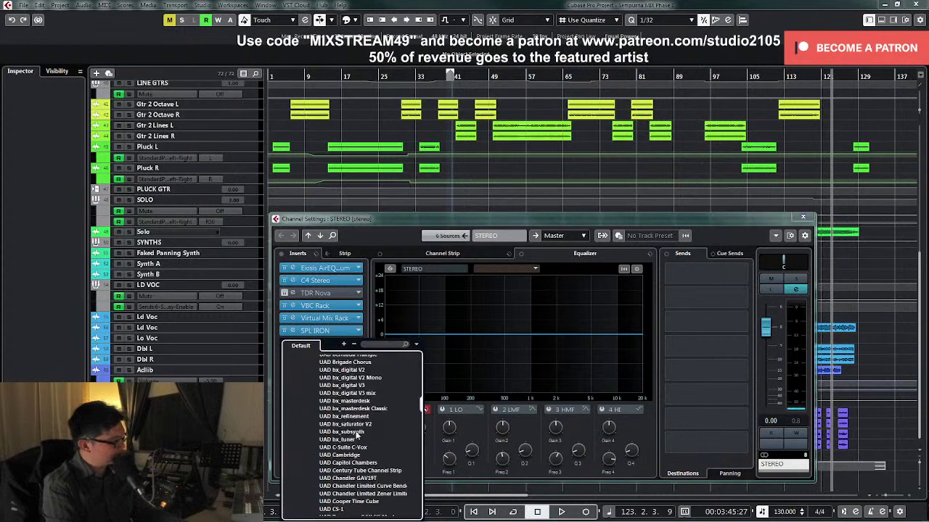
scroll(350, 421, up, 5)
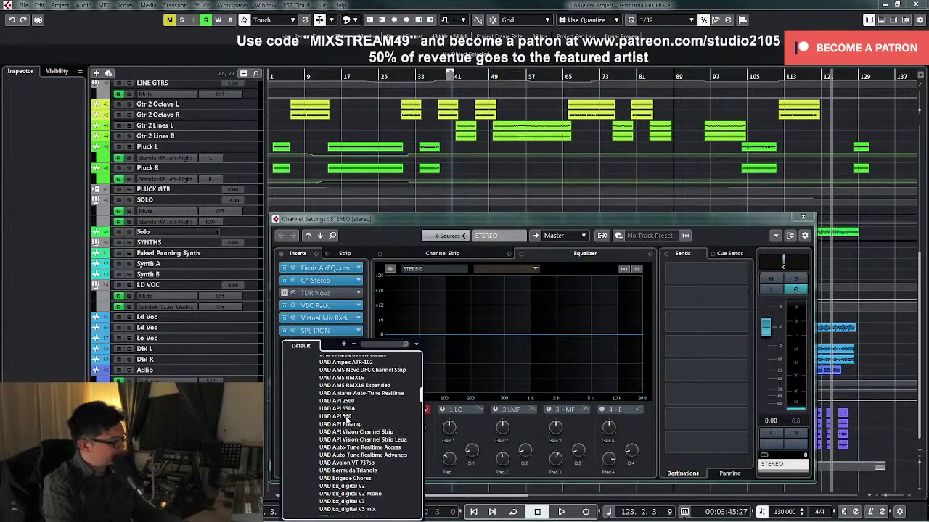
click(346, 416)
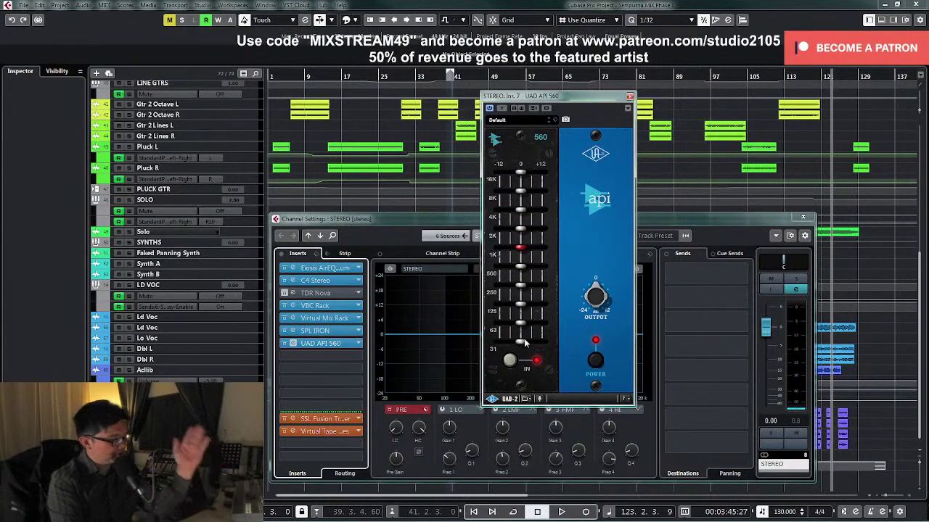
click(630, 98)
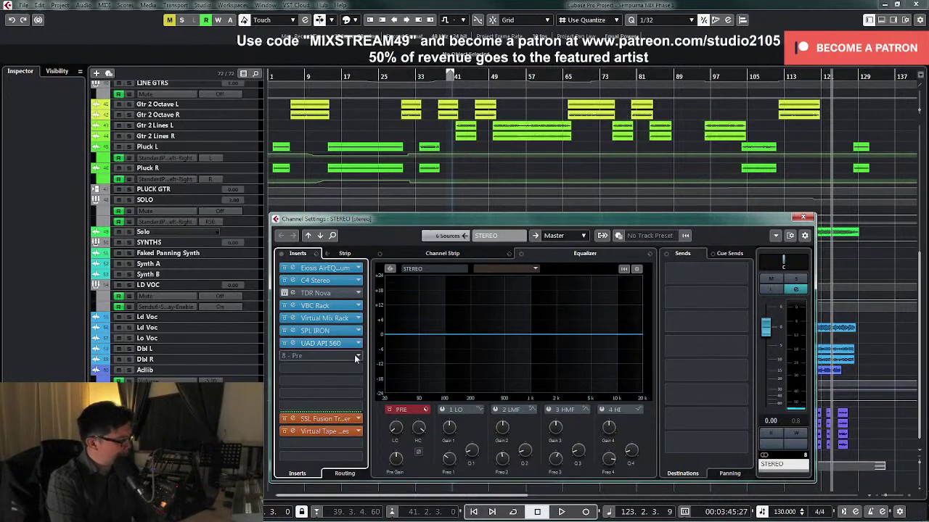
Step: Dismiss the Stereo channel settings, place the playback position at about bar 30, and select the BASS group track
click(802, 217)
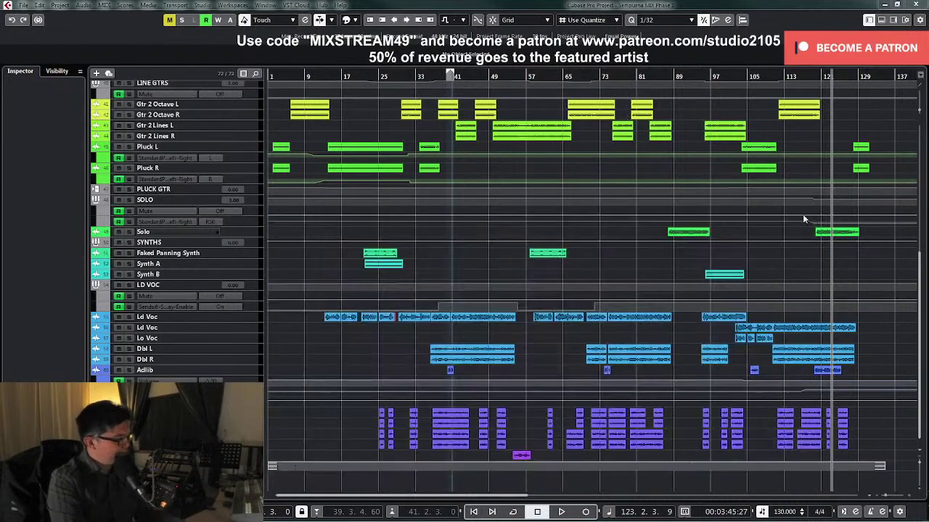
scroll(497, 212, up, 10)
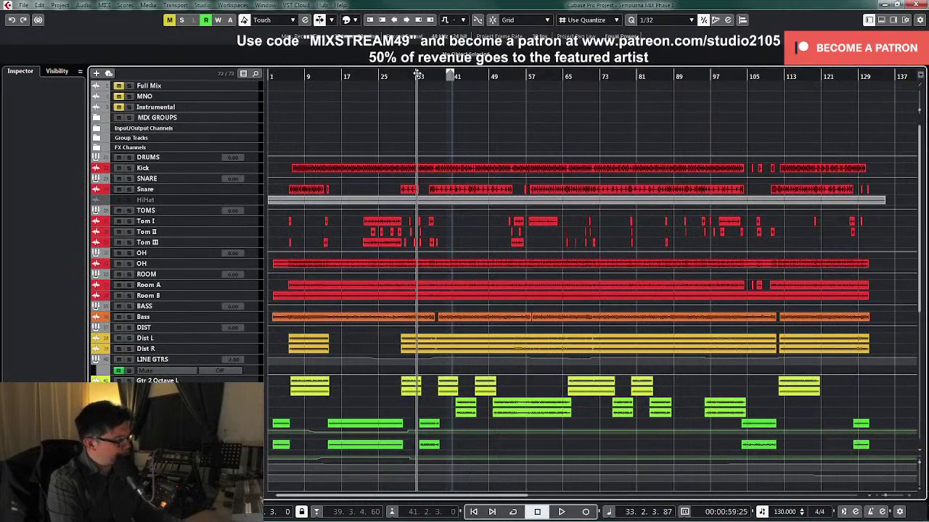
click(404, 75)
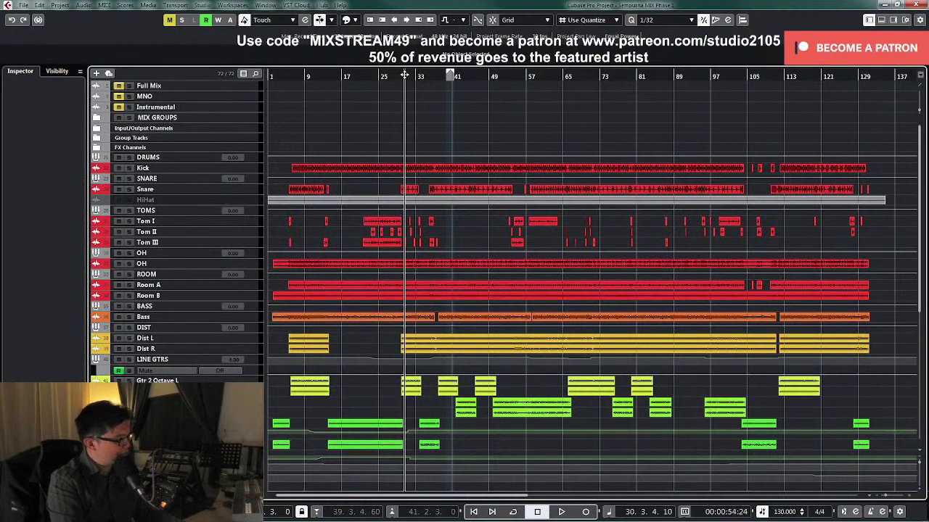
click(250, 308)
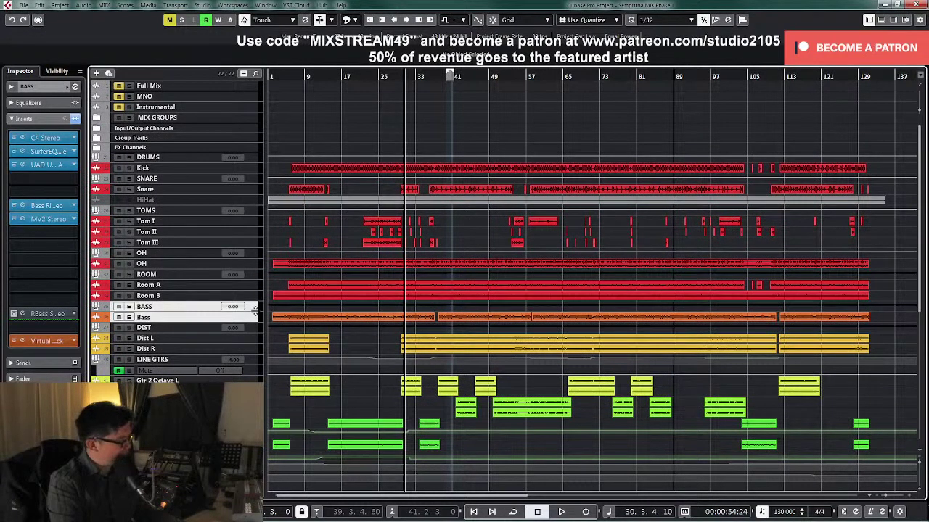
Step: Enlarge the BASS group and Bass track rows, and place the playback position at about bar 30
drag(255, 311, 258, 369)
scroll(469, 360, down, 2)
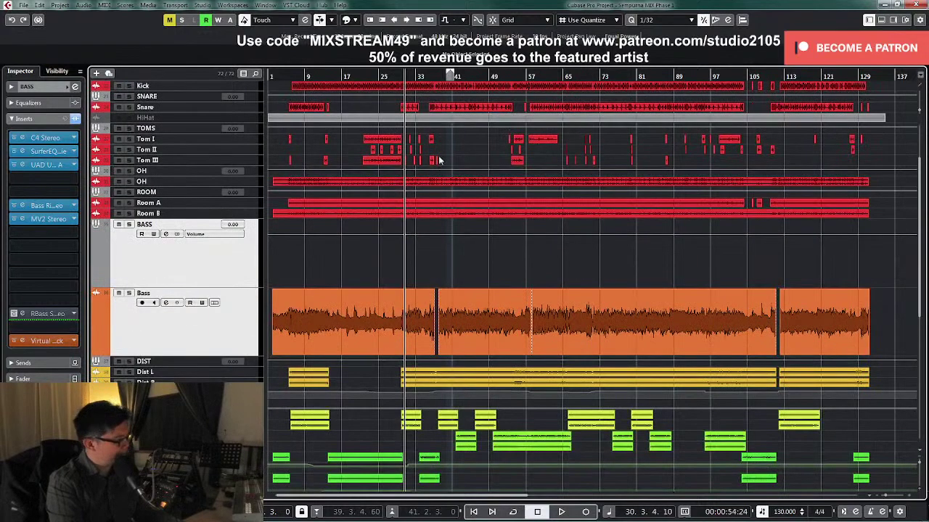
click(403, 77)
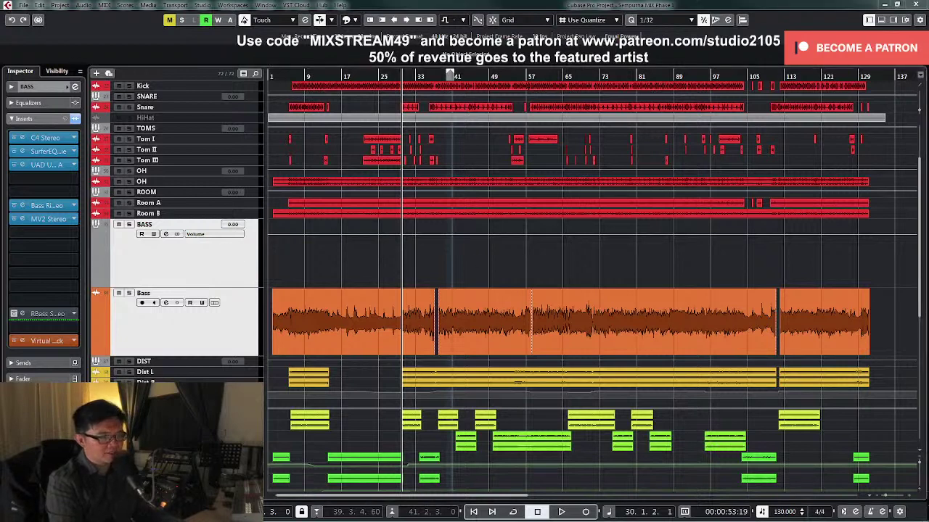
Step: Open the BASS channel settings with automation writing enabled, and place the playback position at about bar 33
key(e)
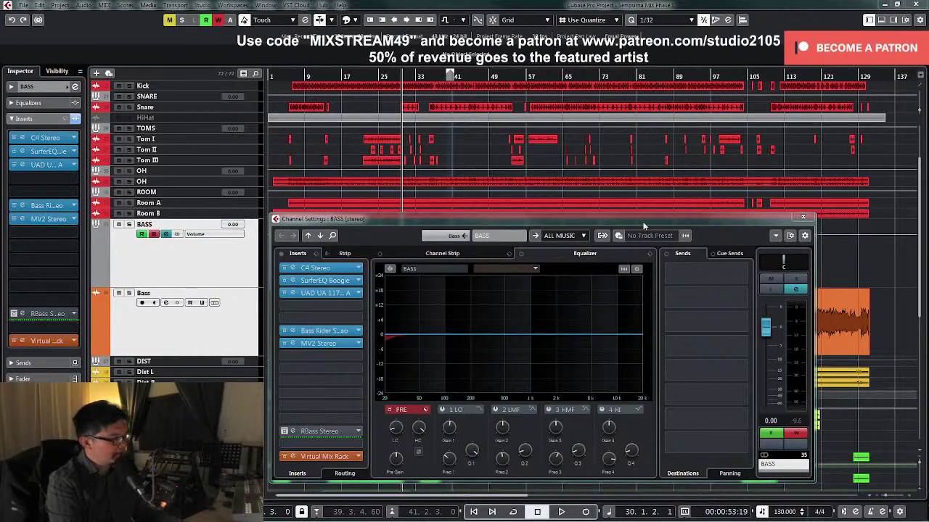
drag(531, 219, 901, 87)
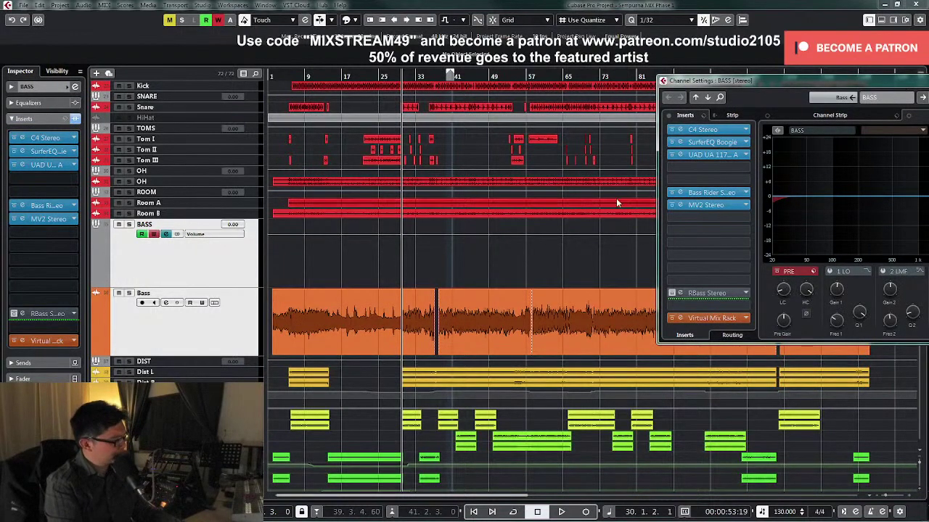
click(455, 303)
scroll(457, 302, down, 3)
scroll(458, 298, up, 2)
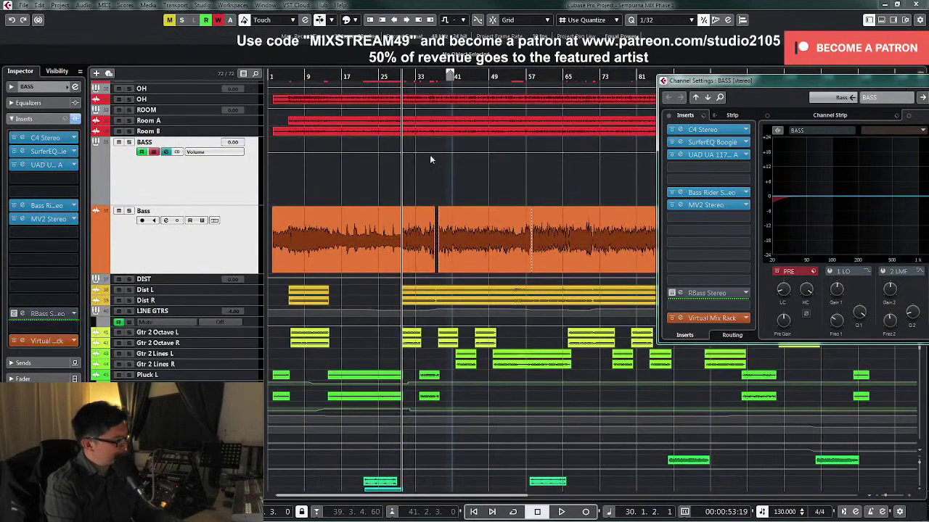
click(418, 77)
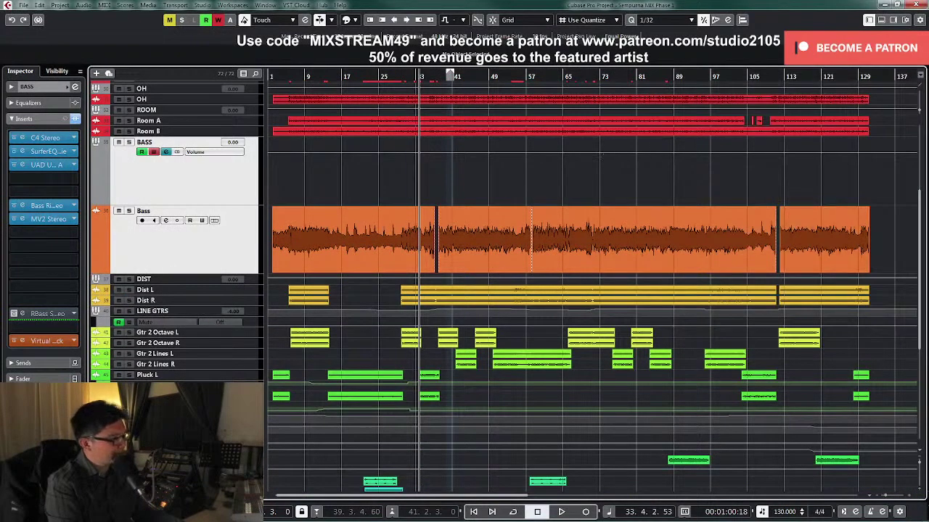
drag(927, 81, 558, 82)
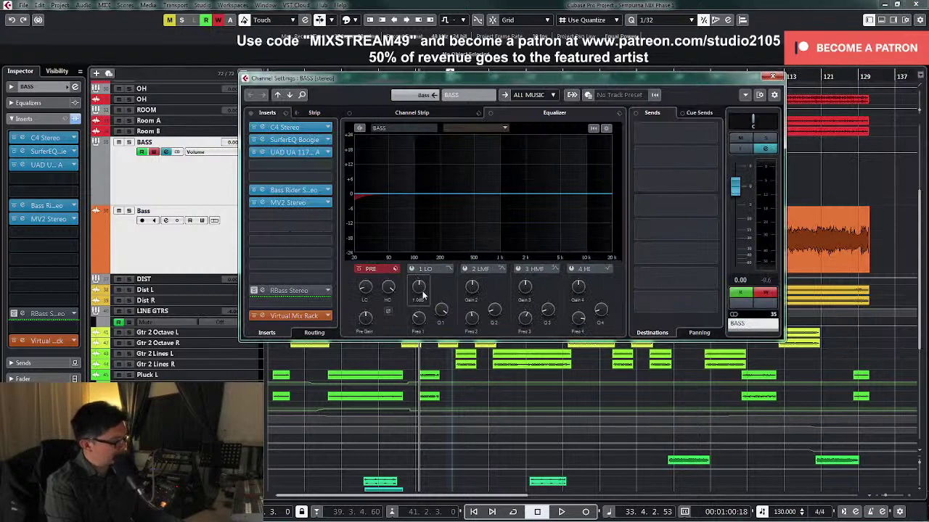
Step: Play from about bar 33, write automation switching on the BASS low EQ band at about bar 37, and end the automation pass
key(space)
drag(537, 77, 612, 236)
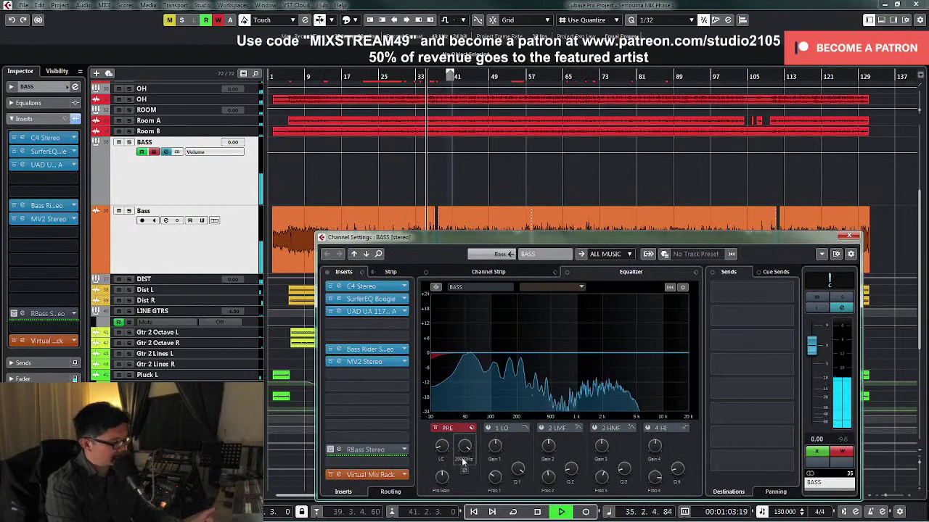
click(488, 429)
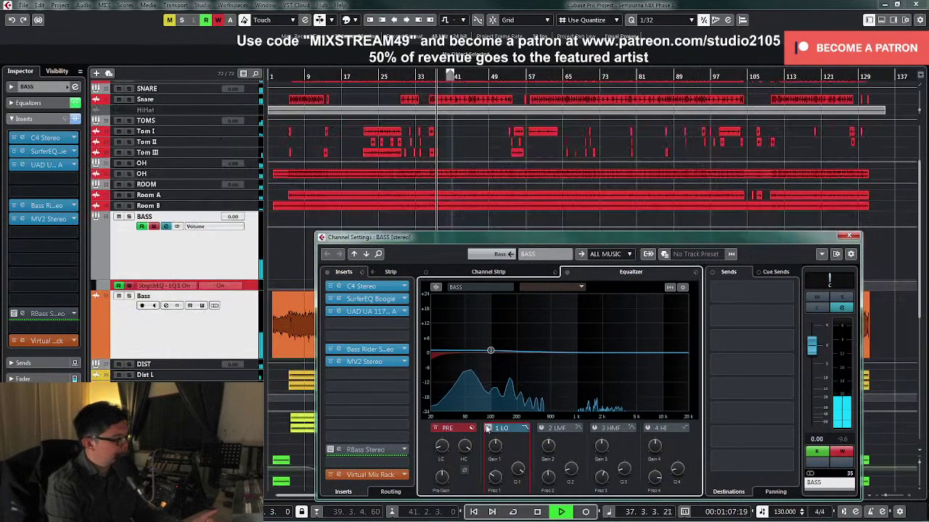
click(843, 452)
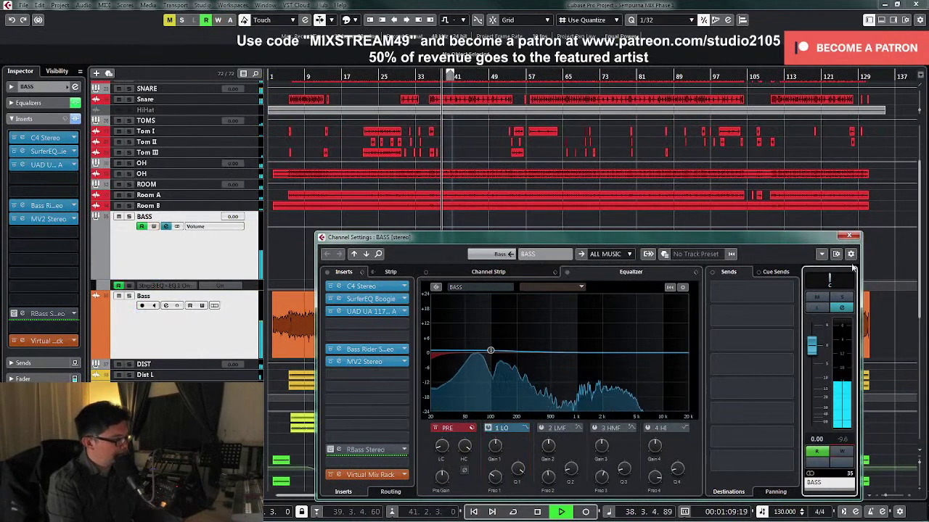
key(space)
click(851, 238)
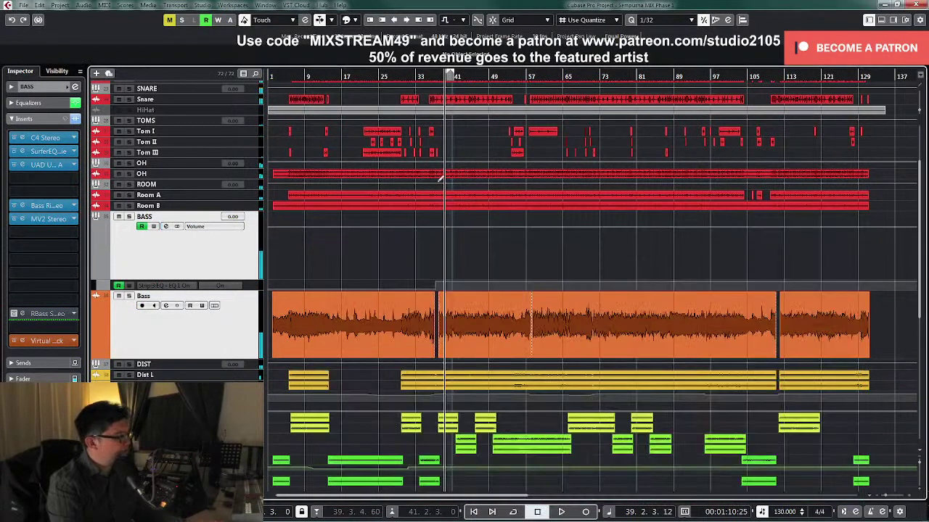
Step: Enlarge the BASS group's EQ 1 On automation lane and the Bass track for detailed editing
click(253, 286)
shift+click(253, 300)
drag(253, 290, 253, 319)
scroll(407, 278, down, 2)
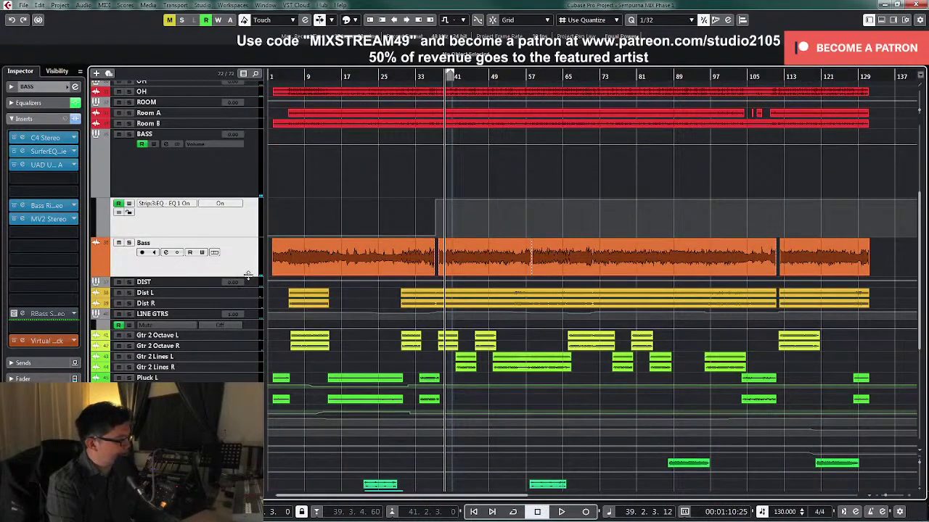
drag(248, 276, 247, 344)
key(h)
key(h)
scroll(624, 261, down, 2)
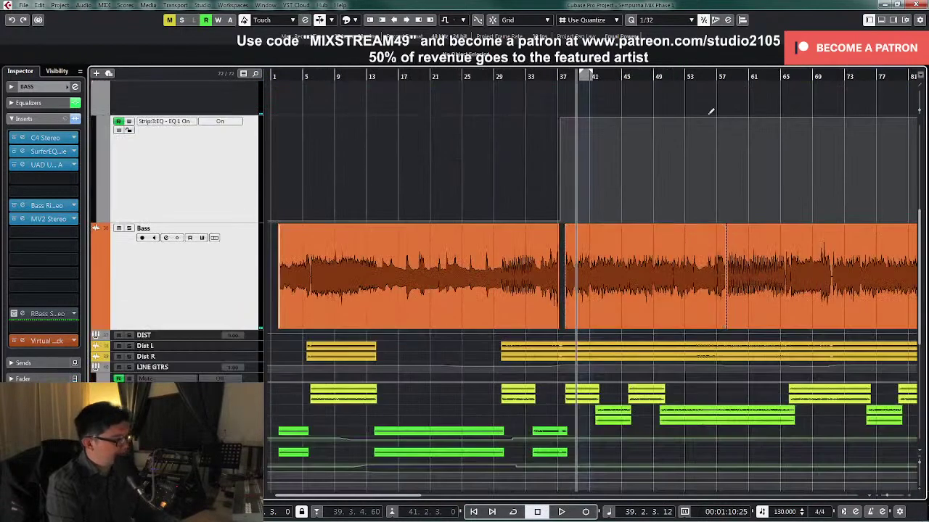
Step: Examine the arrangement around bar 55, place the playback position just before bar 50, and enlarge the Bass track further
click(699, 74)
key(h)
scroll(644, 210, down, 4)
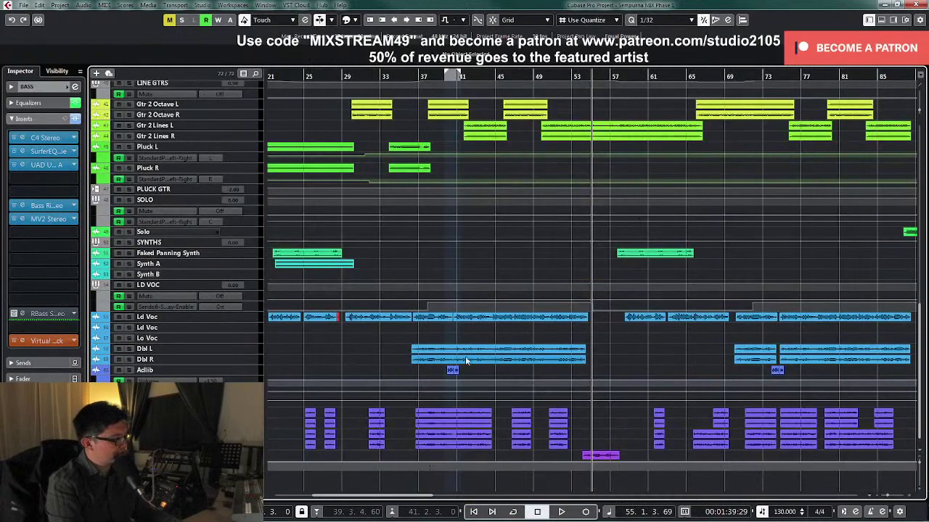
scroll(497, 433, up, 4)
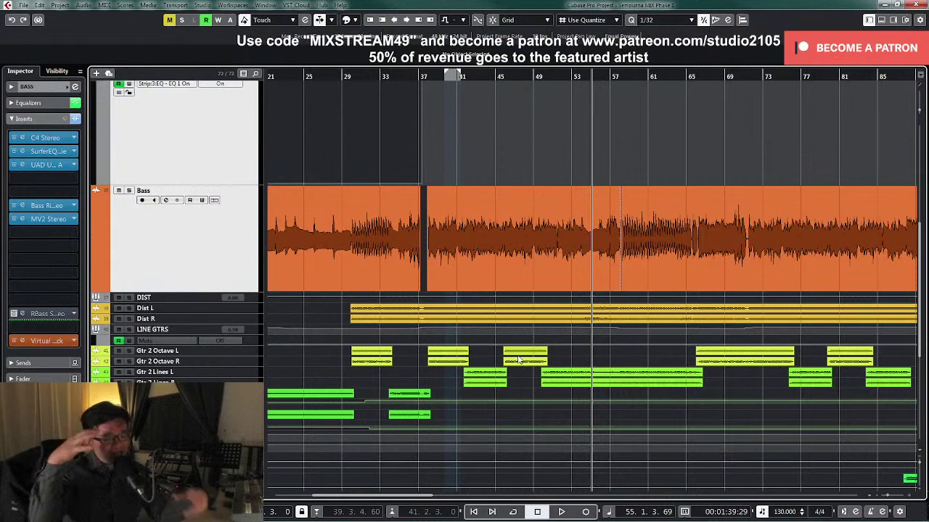
click(499, 234)
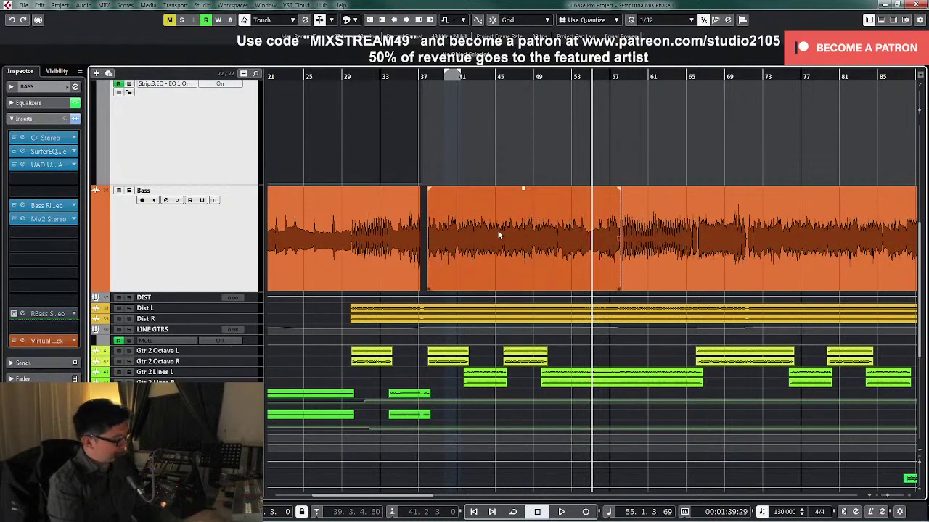
key(h)
key(h)
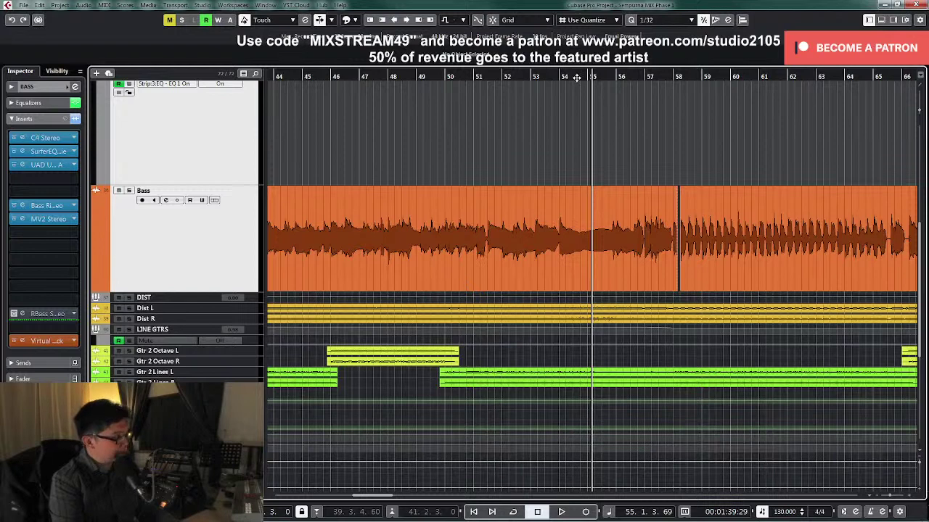
drag(577, 77, 397, 85)
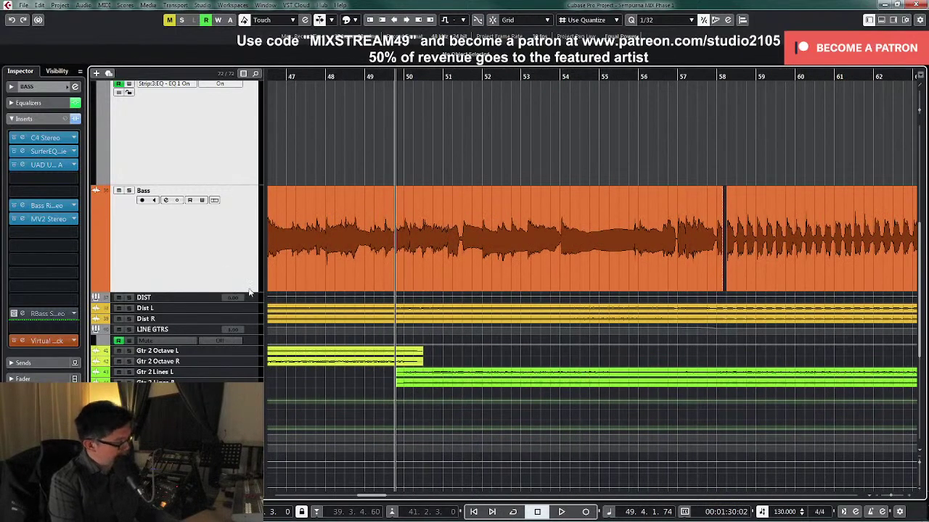
drag(248, 292, 244, 332)
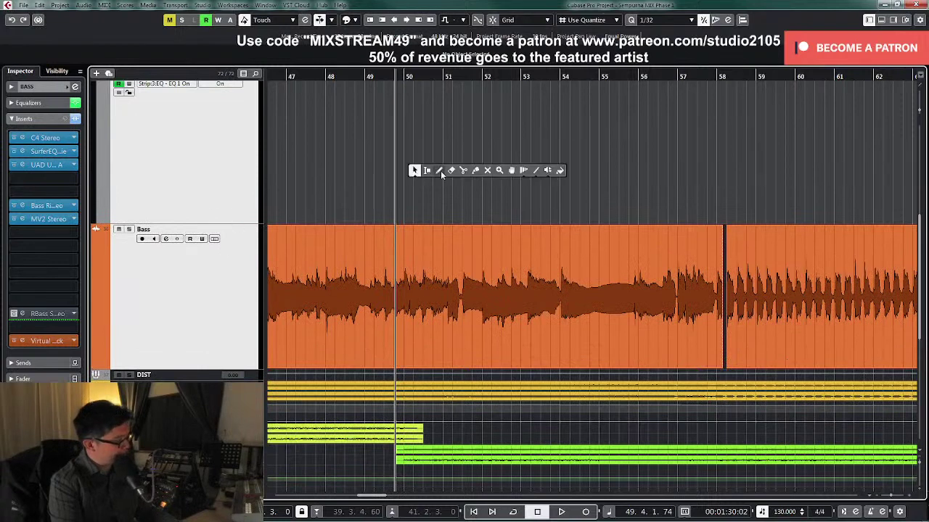
Step: Play from just before bar 50 and draw an Off point at bar 58 in the EQ 1 On automation lane
click(439, 172)
key(space)
key(h)
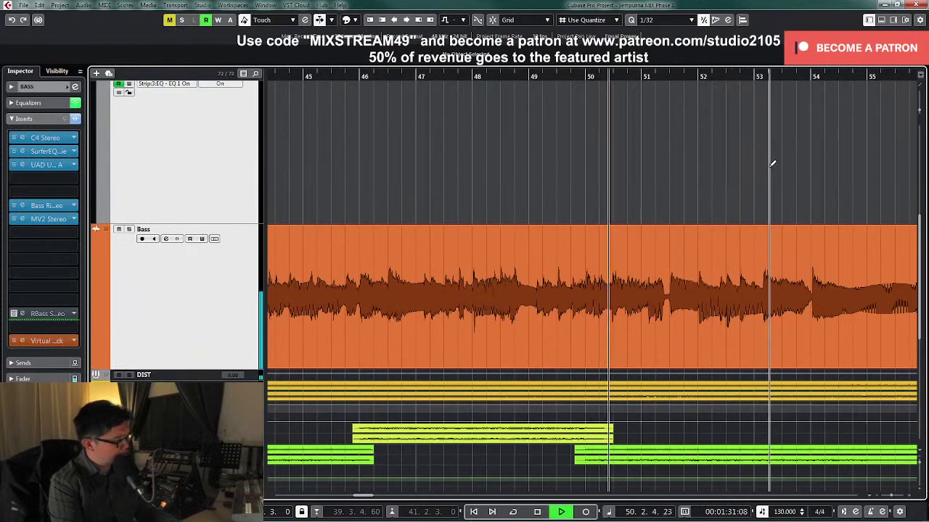
key(g)
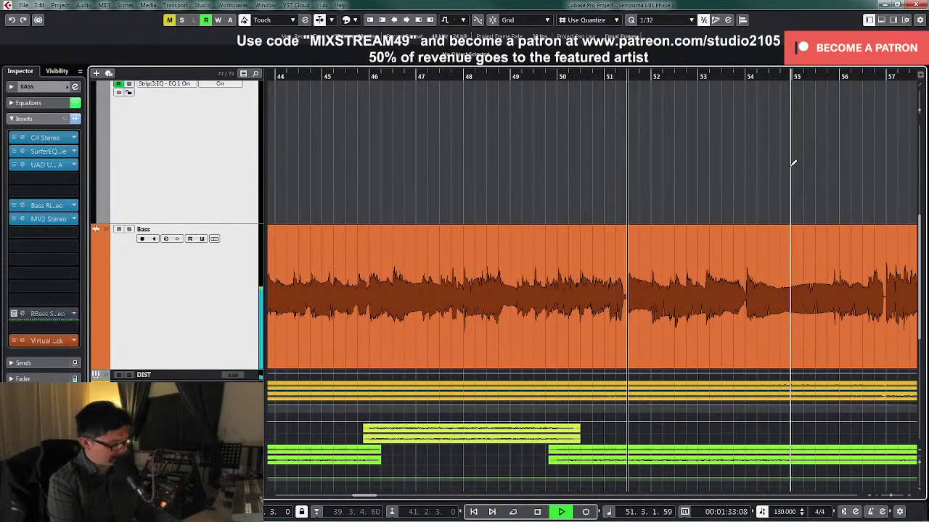
key(g)
key(g)
key(g)
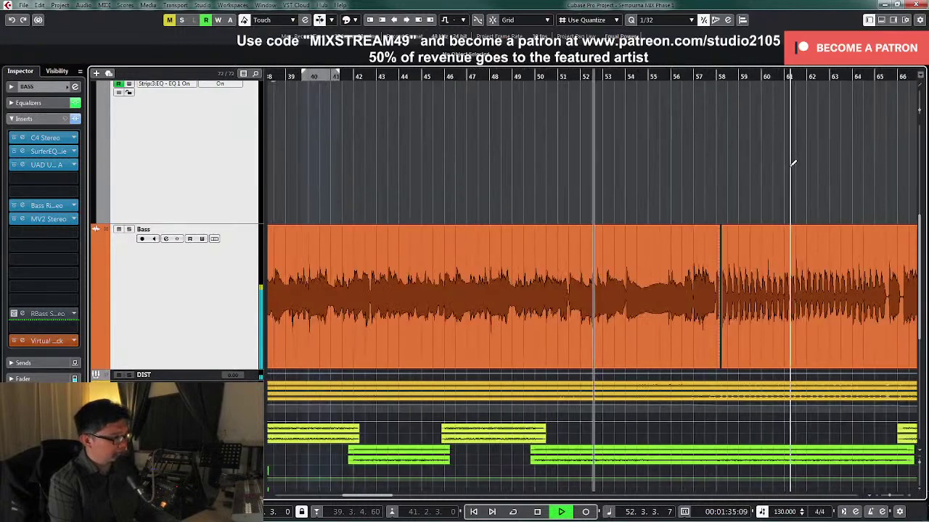
key(h)
key(h)
key(h)
key(h)
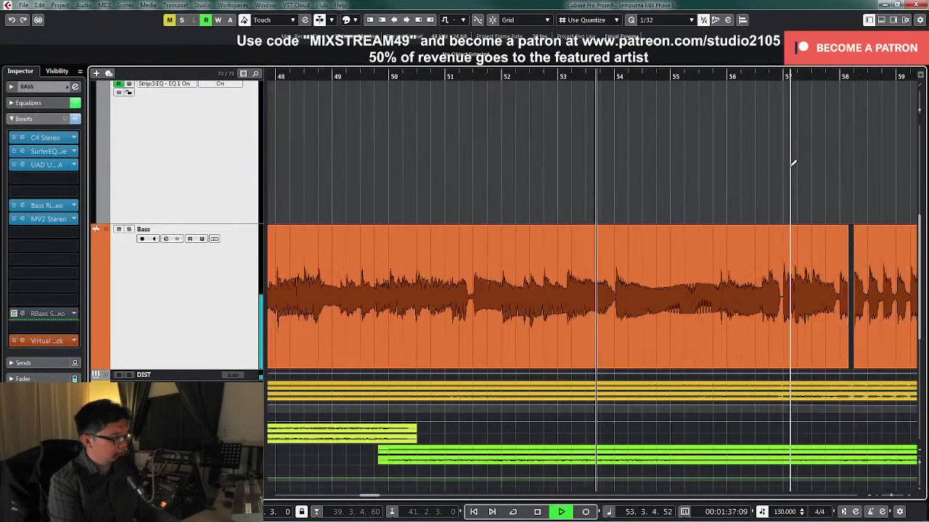
key(h)
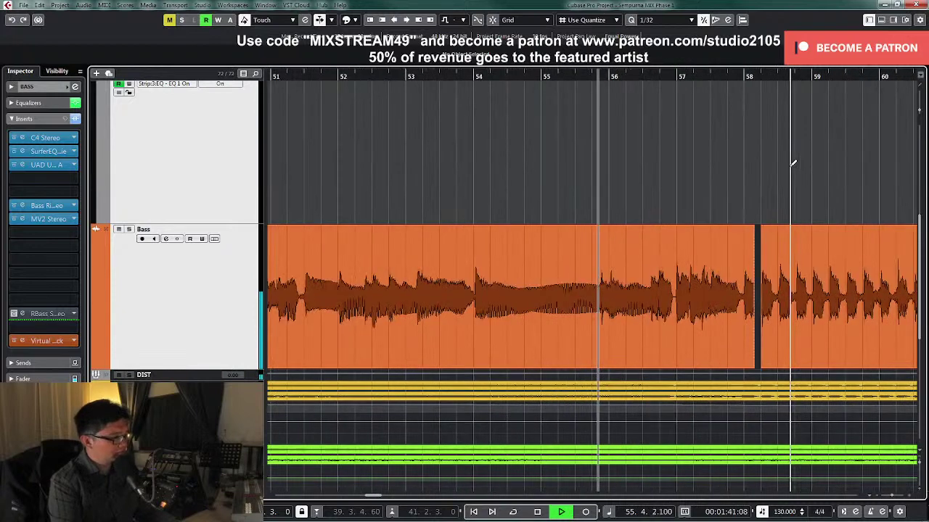
key(h)
key(h)
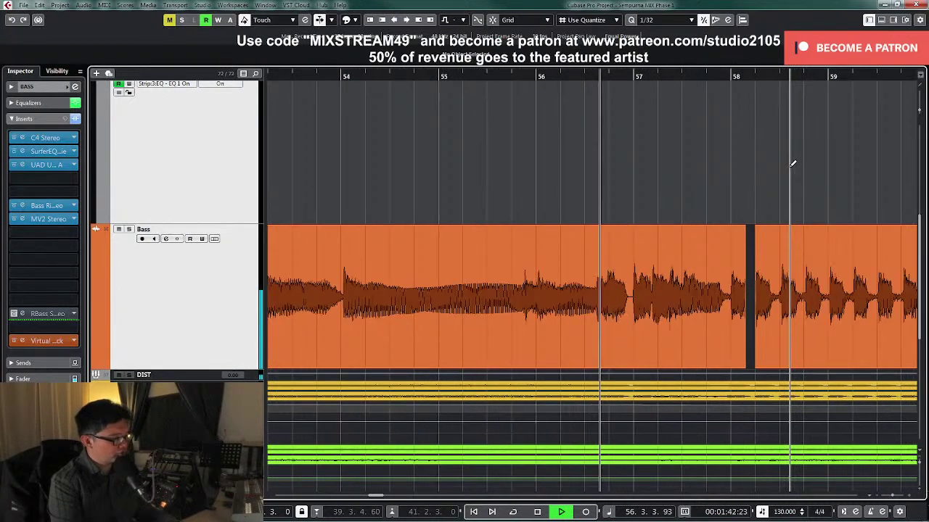
click(730, 214)
key(space)
drag(729, 224, 731, 226)
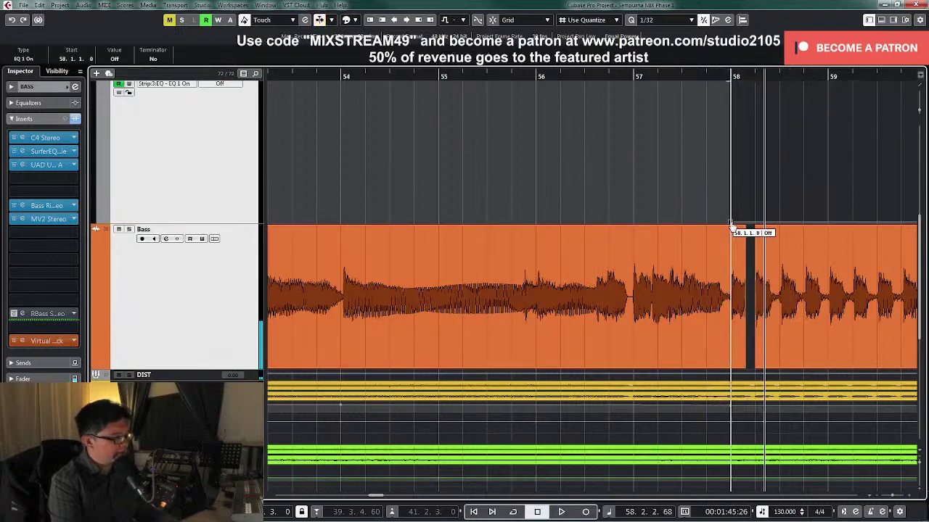
Step: Play from about bar 69 and draw an On point at about bar 71 in the EQ 1 On automation lane
key(g)
key(g)
key(g)
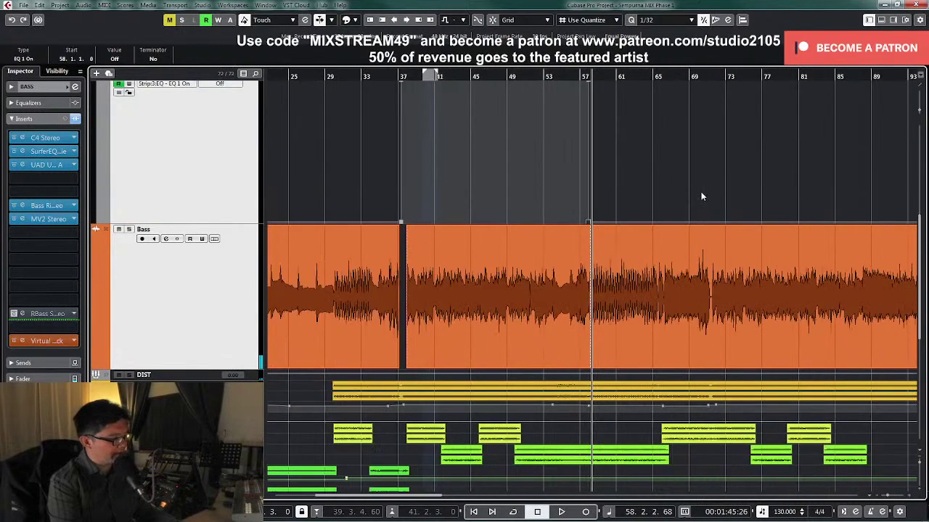
click(690, 77)
key(h)
key(h)
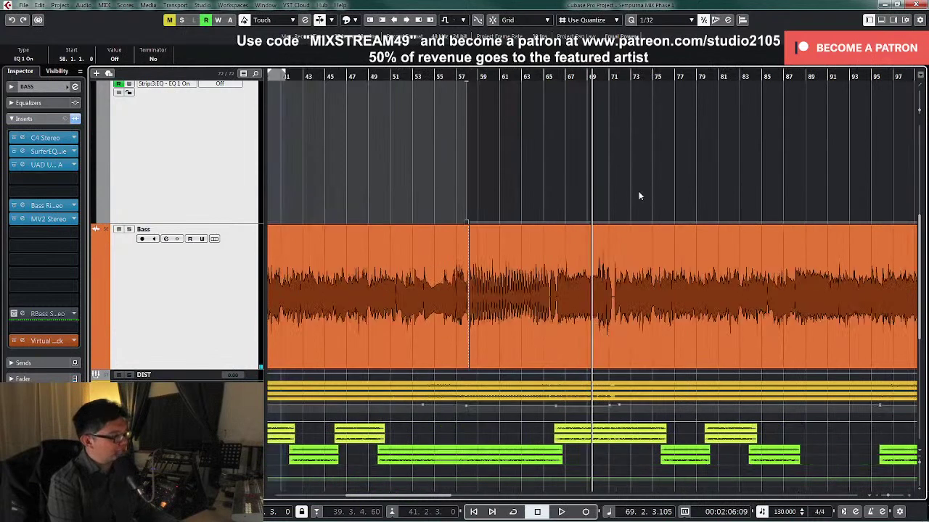
key(space)
right_click(621, 201)
click(655, 197)
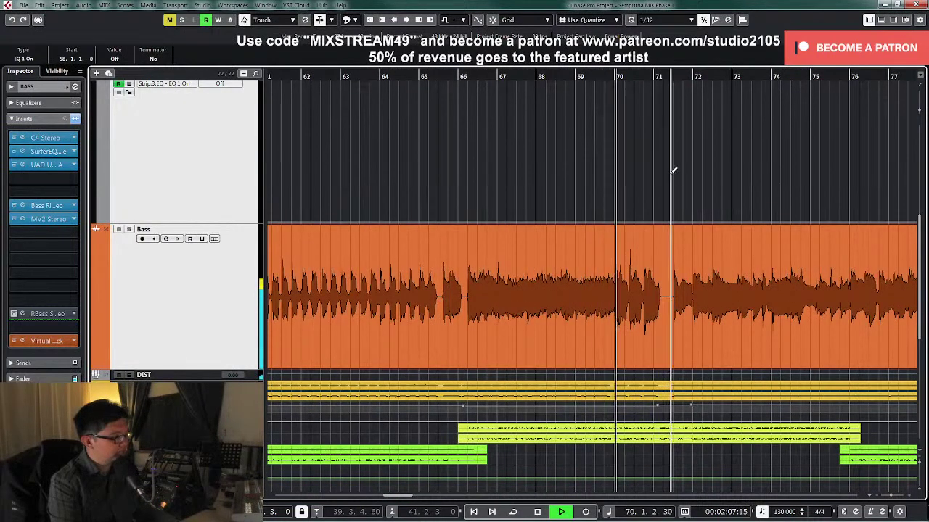
click(670, 139)
key(g)
key(1)
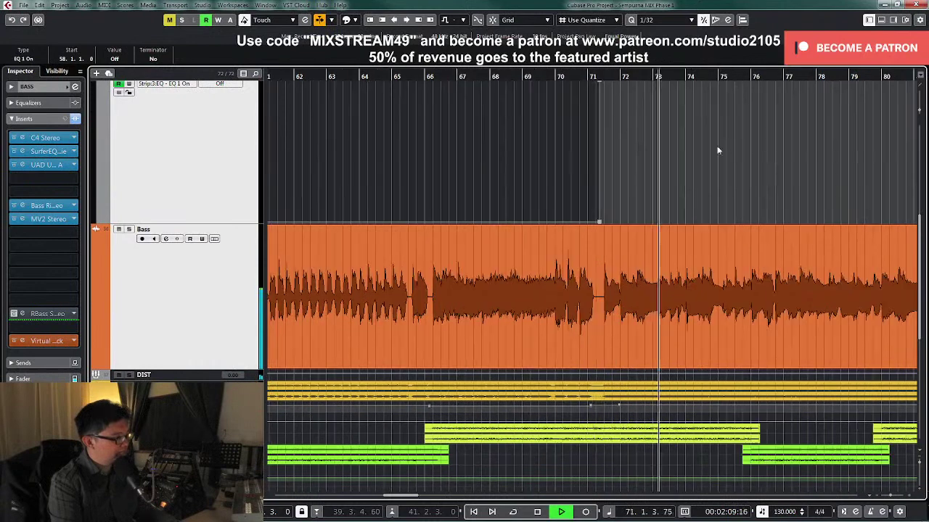
Step: Play the Bass track from about bar 95 to check where the low EQ boost should end
key(shift+f)
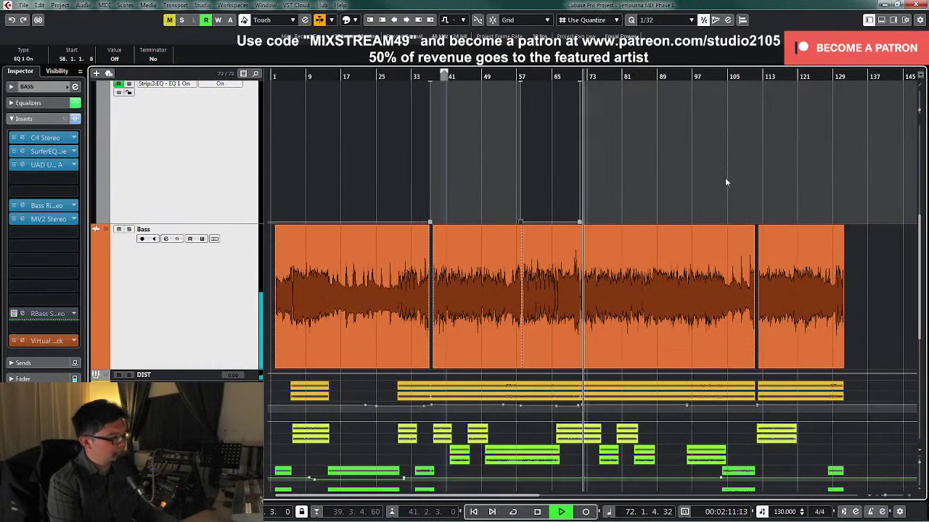
click(686, 78)
key(h)
scroll(703, 202, down, 3)
scroll(663, 206, up, 2)
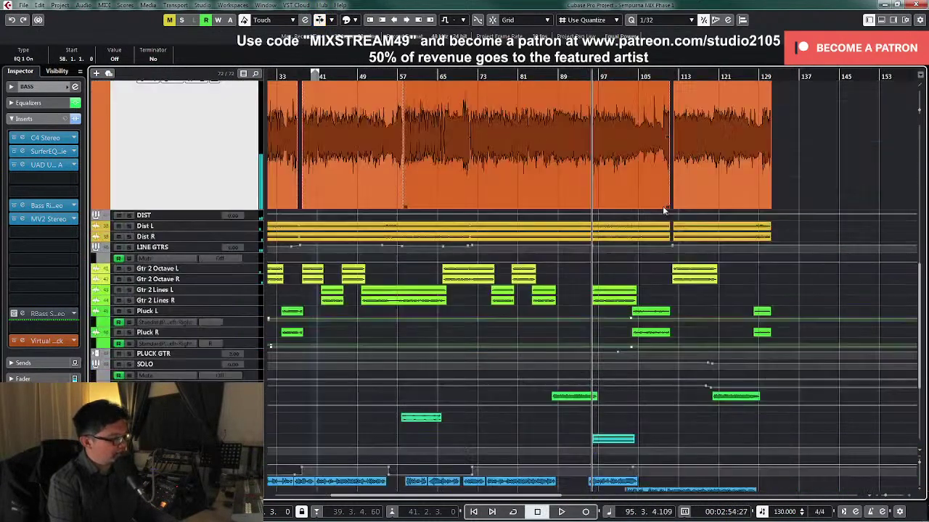
key(h)
key(h)
key(h)
key(h)
key(h)
key(h)
click(682, 112)
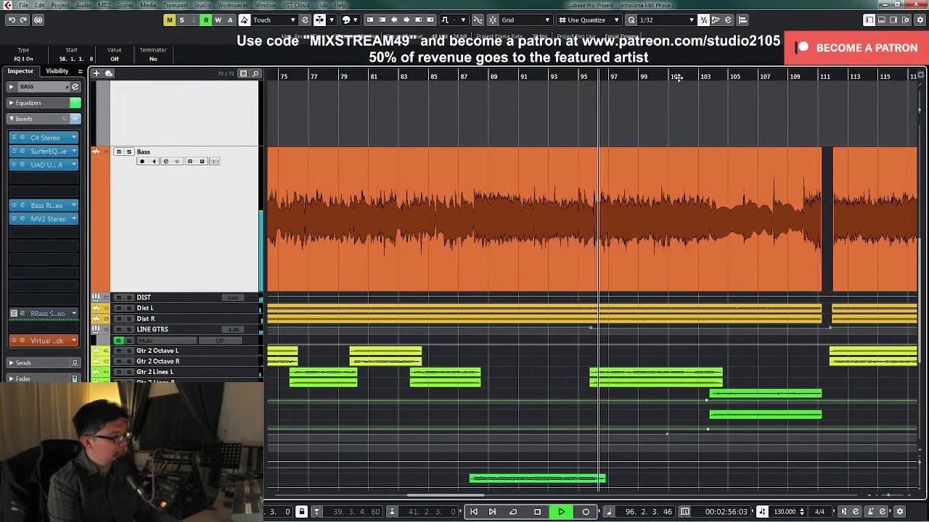
Step: Play from about bar 101 and draw an Off point at 103.4.4.81 in the EQ 1 On automation lane
click(677, 78)
key(h)
key(h)
key(h)
key(h)
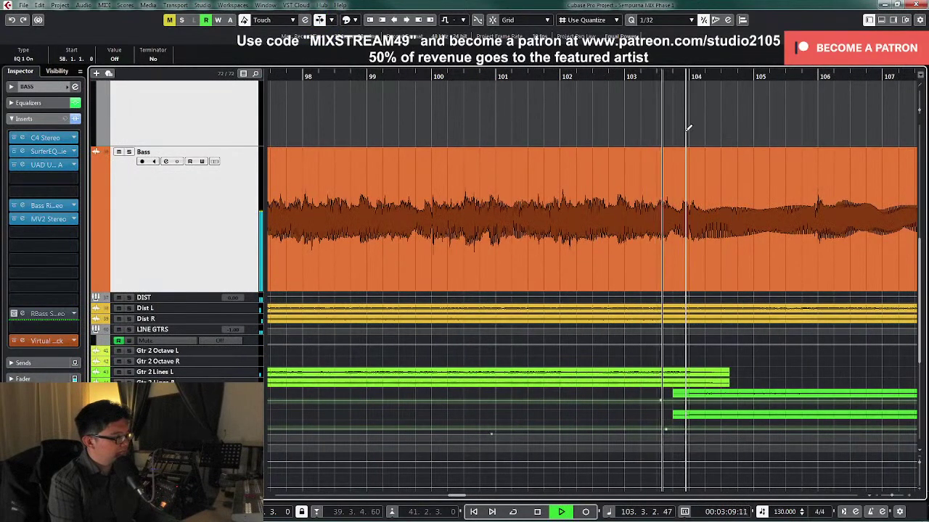
right_click(687, 133)
click(687, 133)
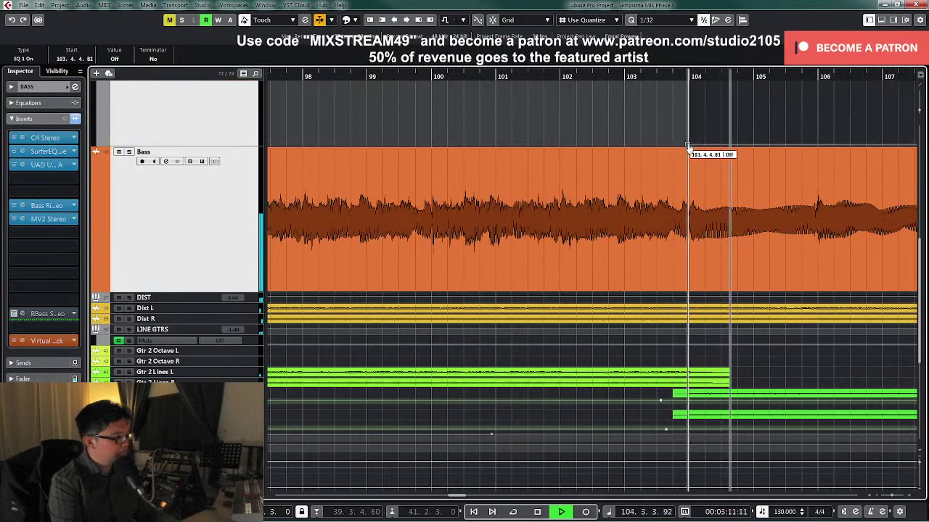
Step: Adjust the Off point in the BASS EQ 1 On automation lane to about bar 104
scroll(706, 145, up, 2)
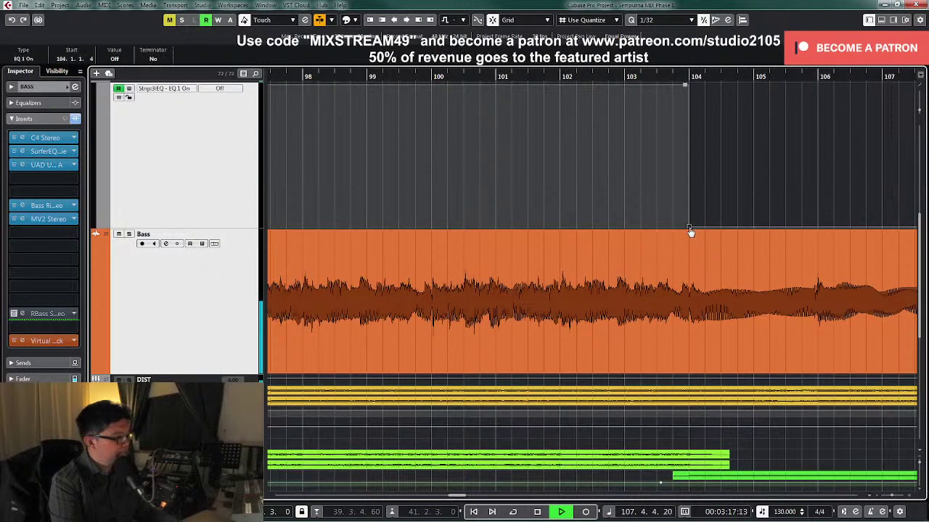
drag(689, 228, 689, 229)
click(740, 197)
Step: Draw an On point just before bar 112, where the Bass comes back in, in the EQ 1 On automation lane
key(g)
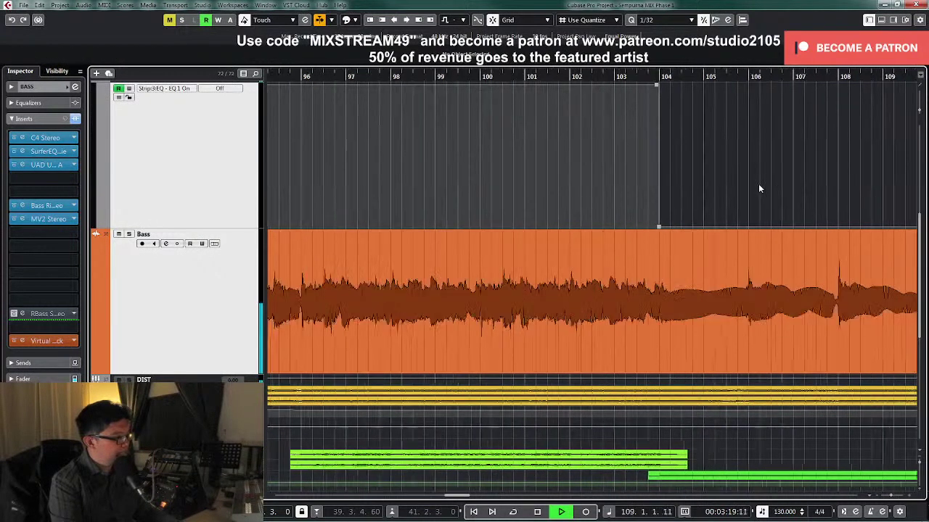
key(g)
key(g)
key(g)
key(g)
right_click(638, 184)
click(664, 186)
key(h)
key(h)
key(h)
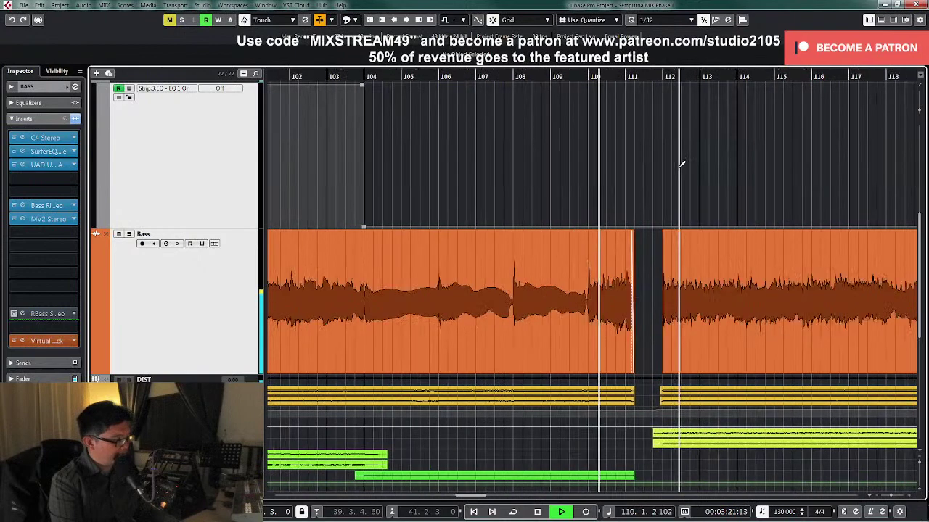
key(h)
click(724, 115)
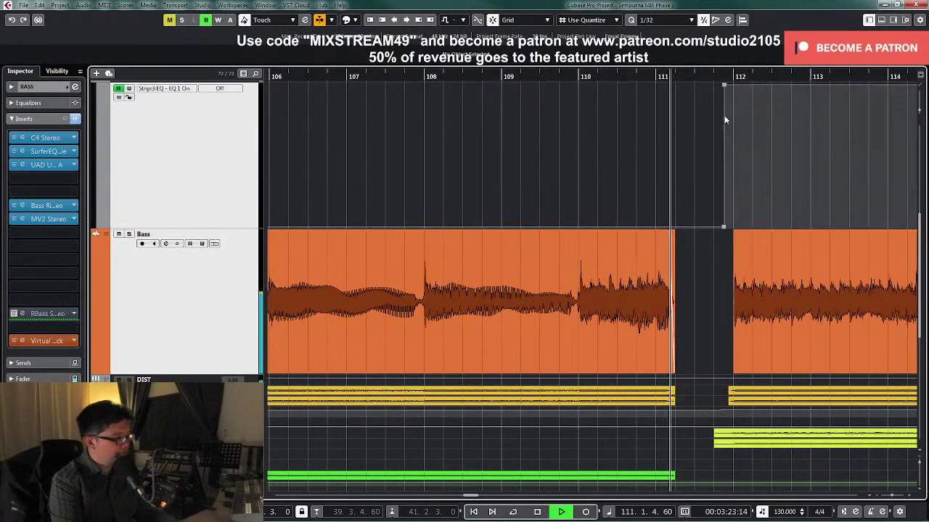
Step: Stop playback and review the BASS group's EQ 1 On automation across the whole song in an enlarged lane
key(g)
key(g)
key(g)
key(g)
key(g)
key(g)
key(g)
key(alt+Down)
key(z)
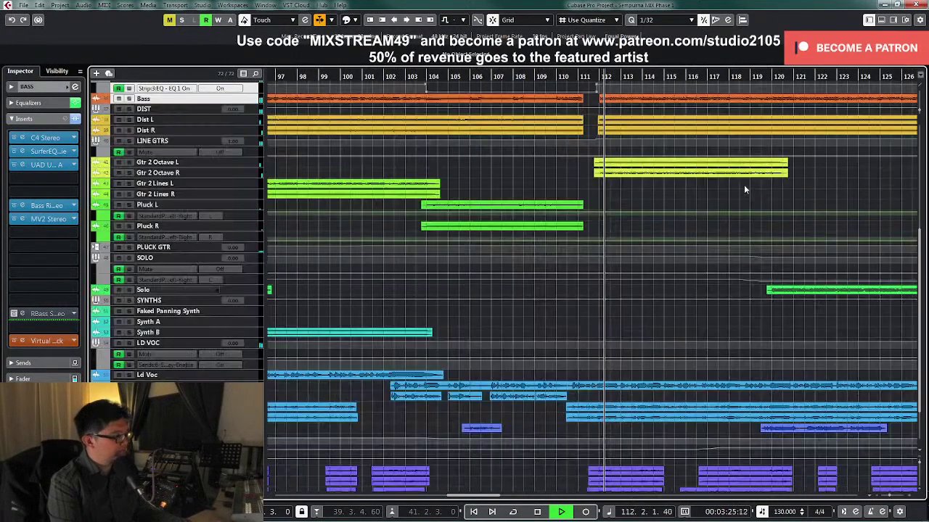
key(space)
key(shift+f)
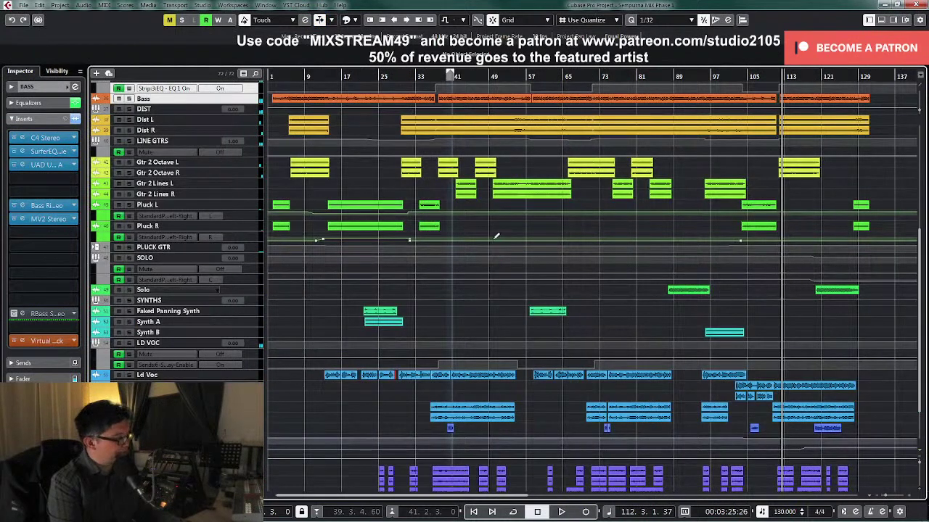
click(426, 76)
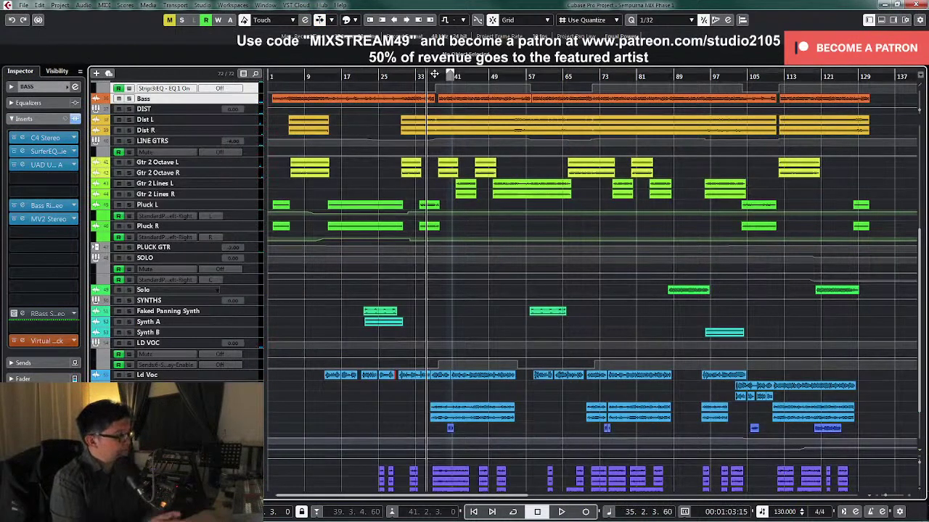
scroll(403, 296, up, 5)
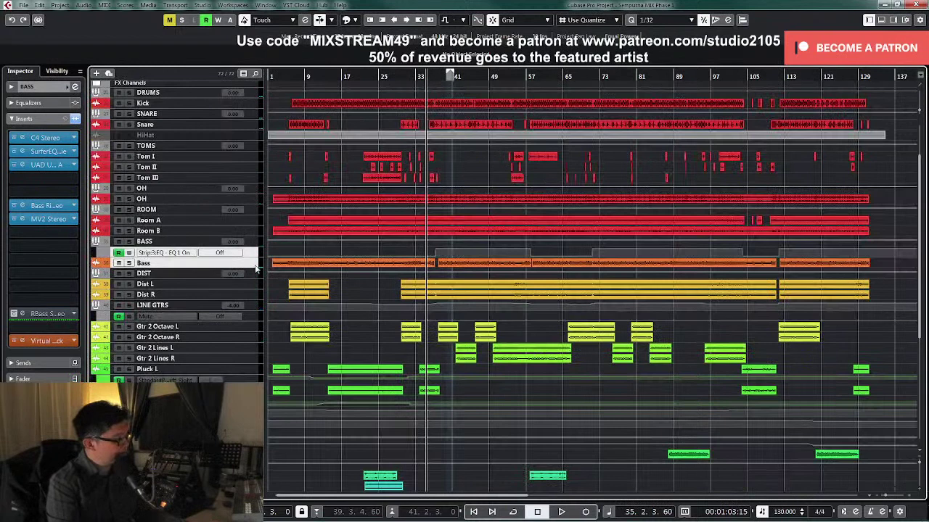
drag(255, 257, 256, 353)
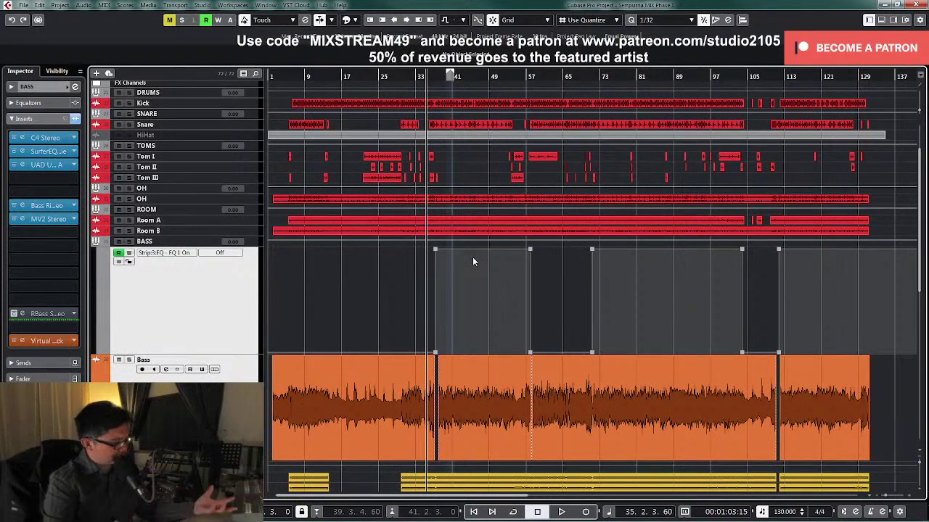
scroll(499, 246, up, 3)
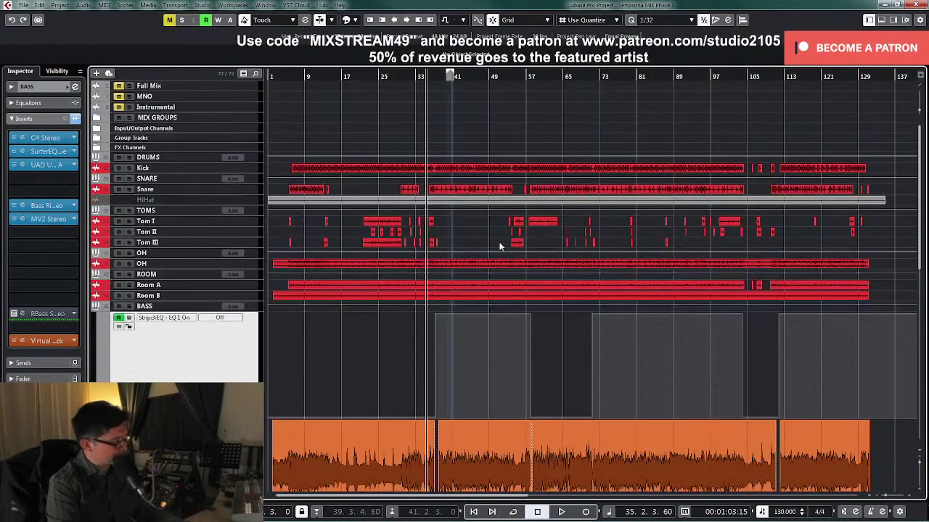
Step: Expand the MIX GROUPS folder, select the STEREO group and enlarge its Volume automation track
click(418, 88)
key(g)
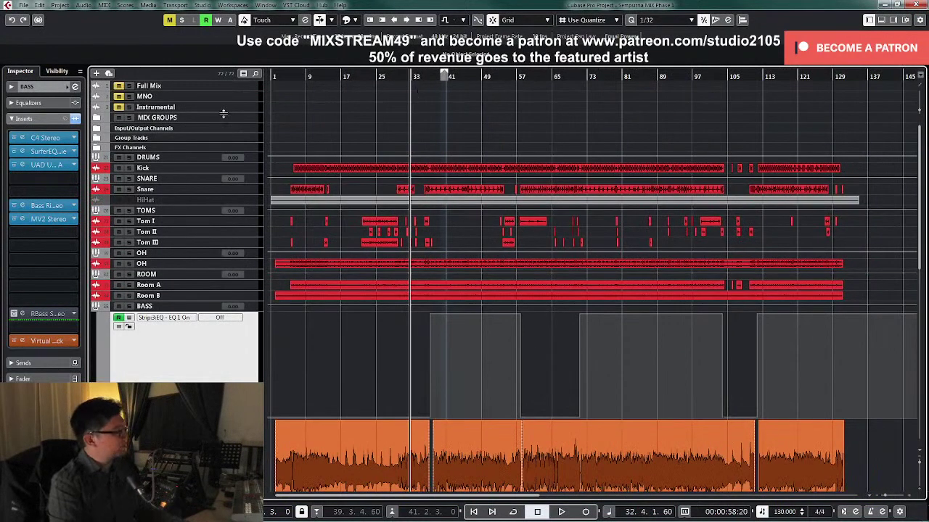
click(96, 138)
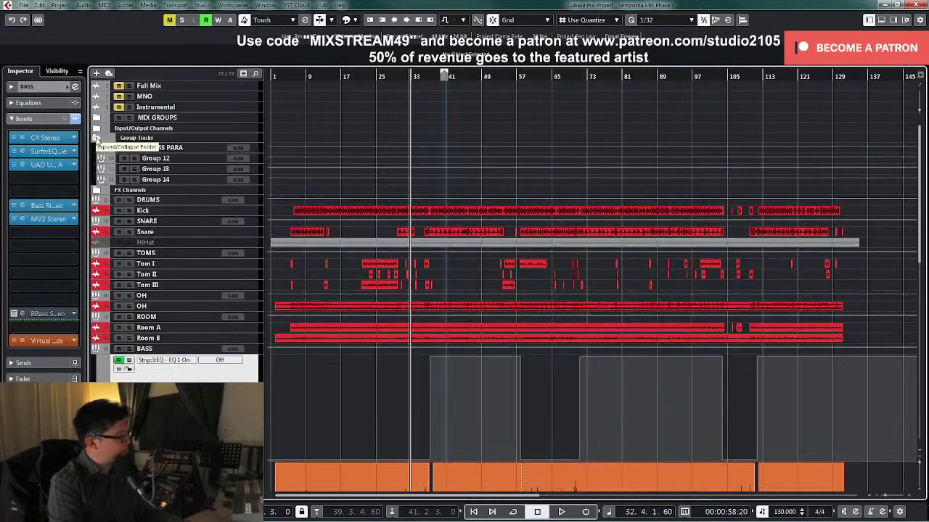
click(97, 138)
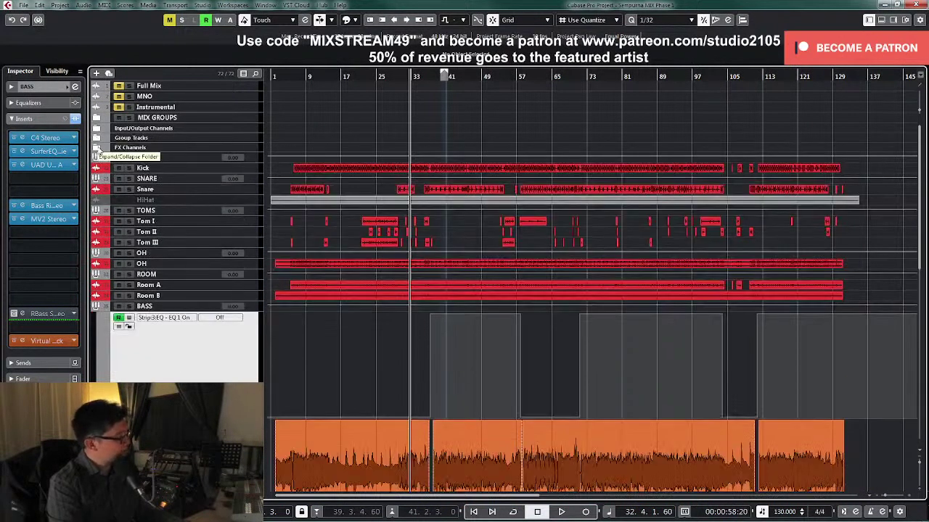
click(96, 118)
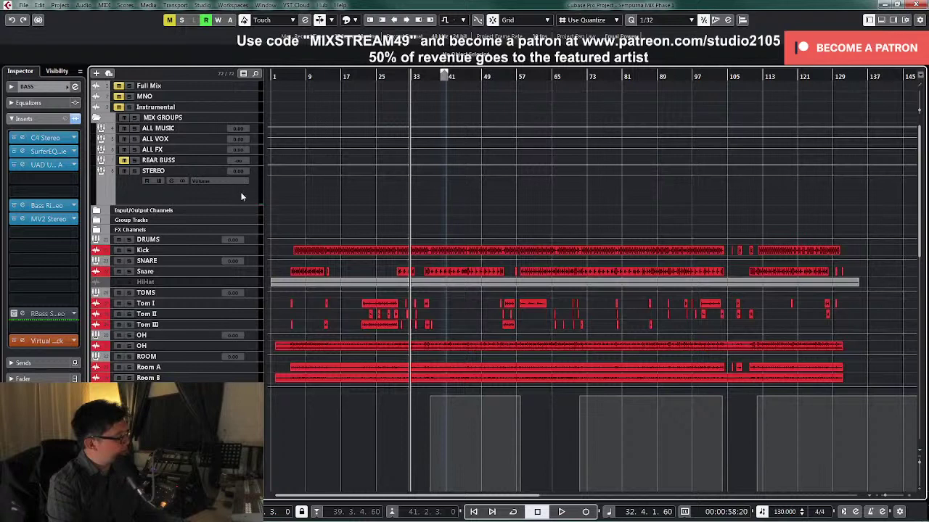
click(241, 196)
drag(243, 206, 244, 254)
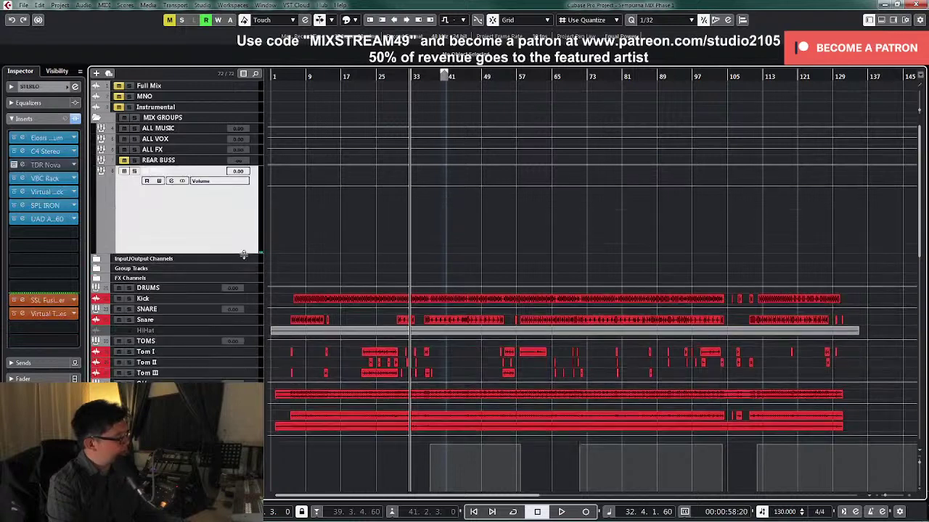
Step: Enable read and write automation on the STEREO group near bar 36 and open its channel settings beside the timeline
click(426, 78)
key(h)
key(h)
key(h)
key(h)
key(h)
key(h)
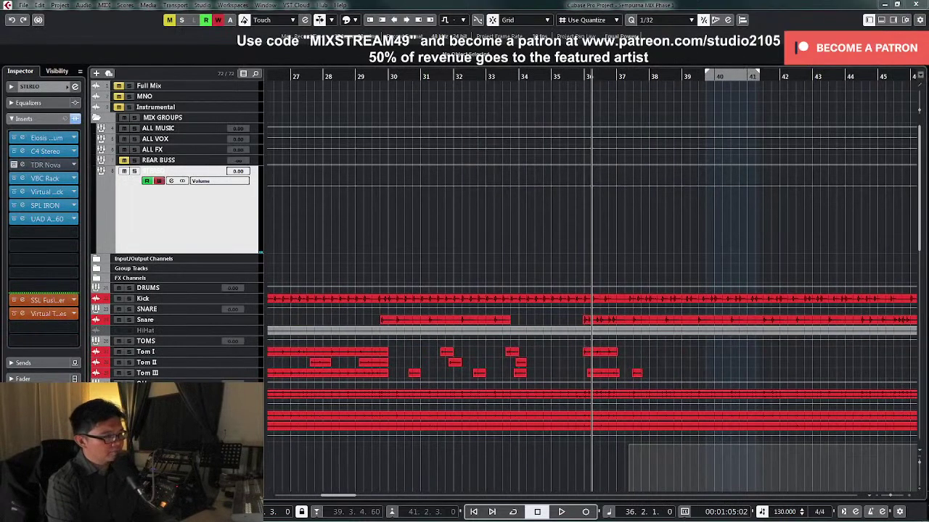
key(e)
drag(724, 243, 651, 188)
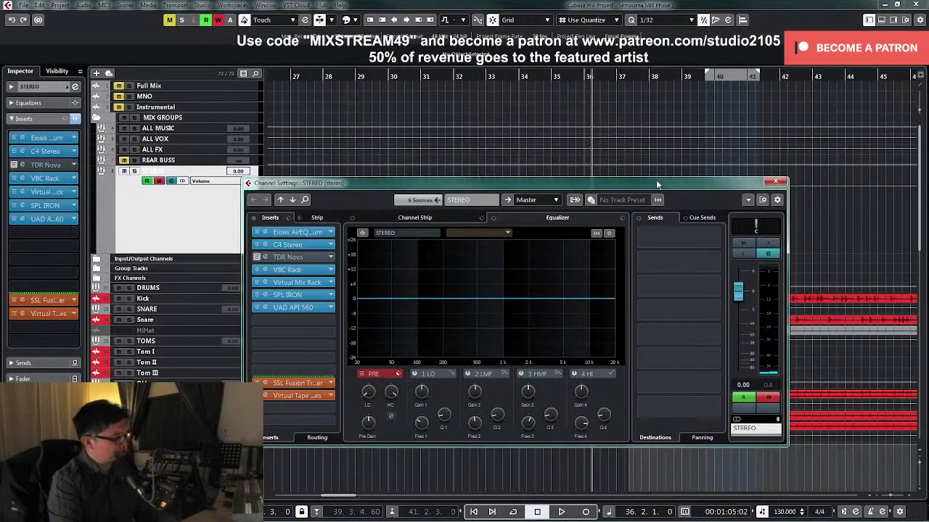
drag(657, 184, 477, 153)
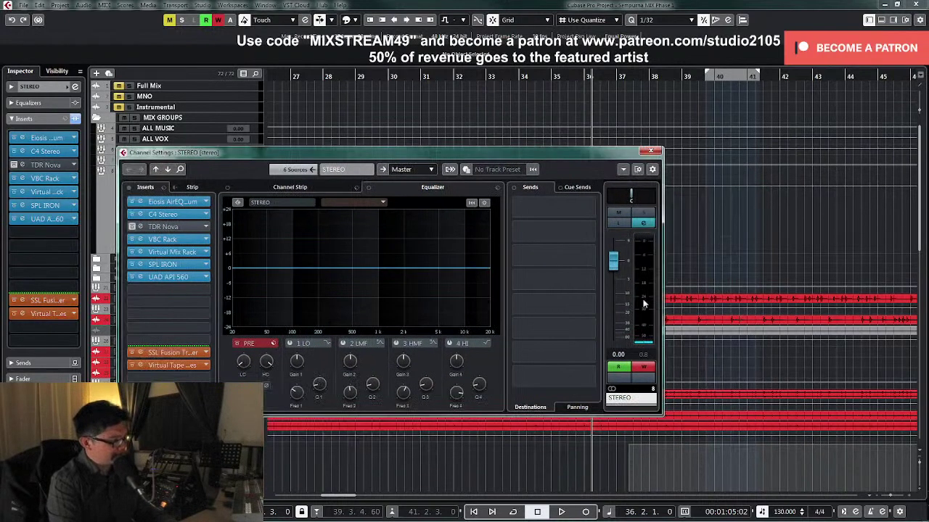
drag(595, 155, 570, 145)
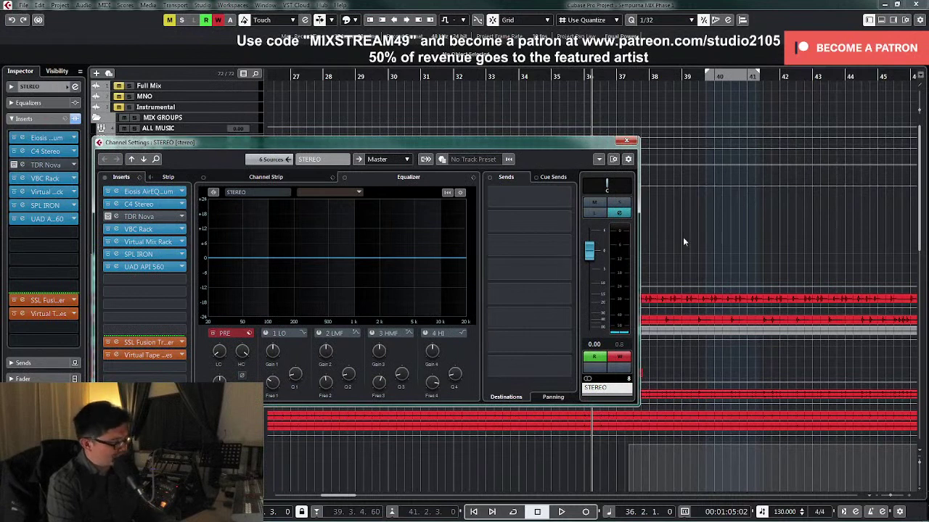
Step: Play from about bar 32, record the STEREO fader rising to 1.16 between bars 36 and 38, and close the channel settings
key(space)
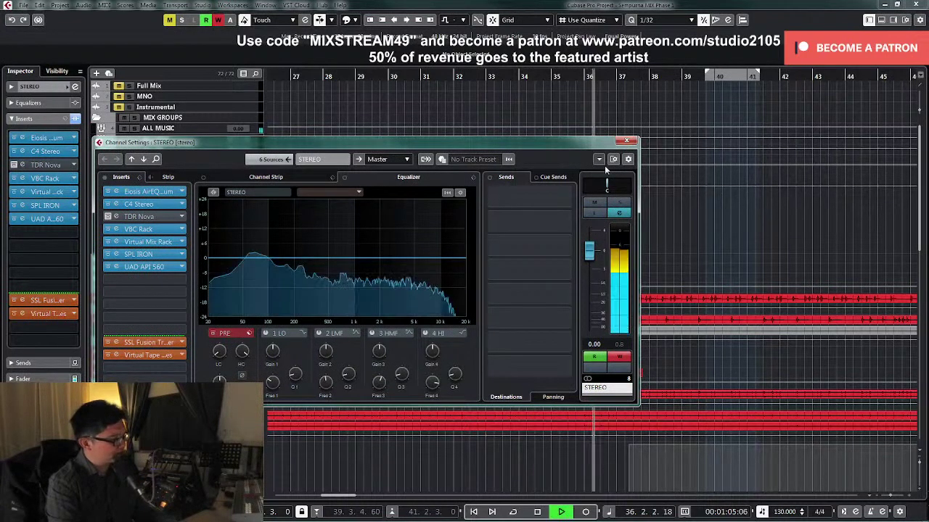
drag(570, 145, 653, 80)
key(space)
key(KP_Subtract)
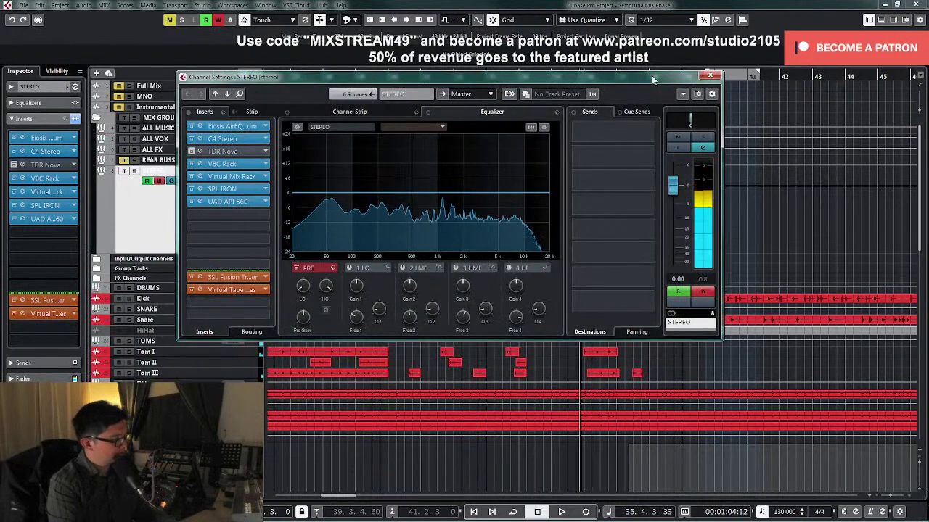
key(space)
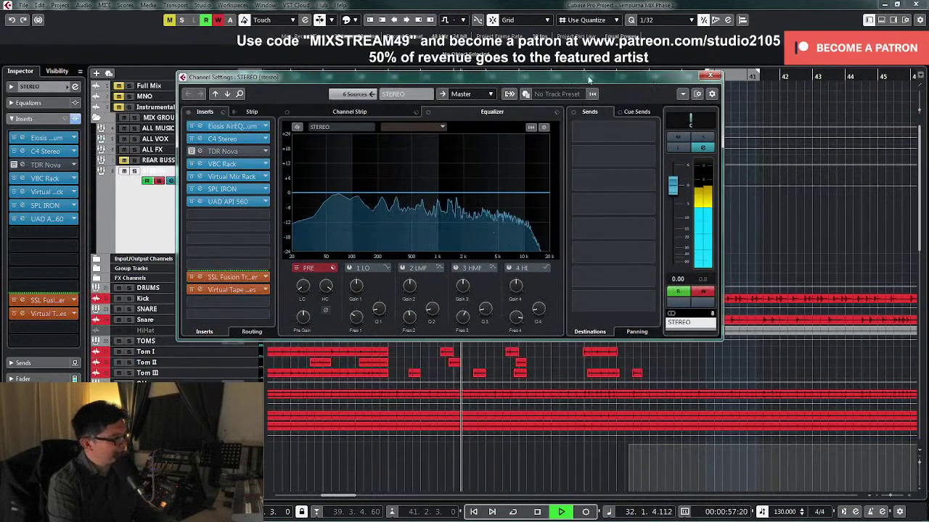
click(673, 192)
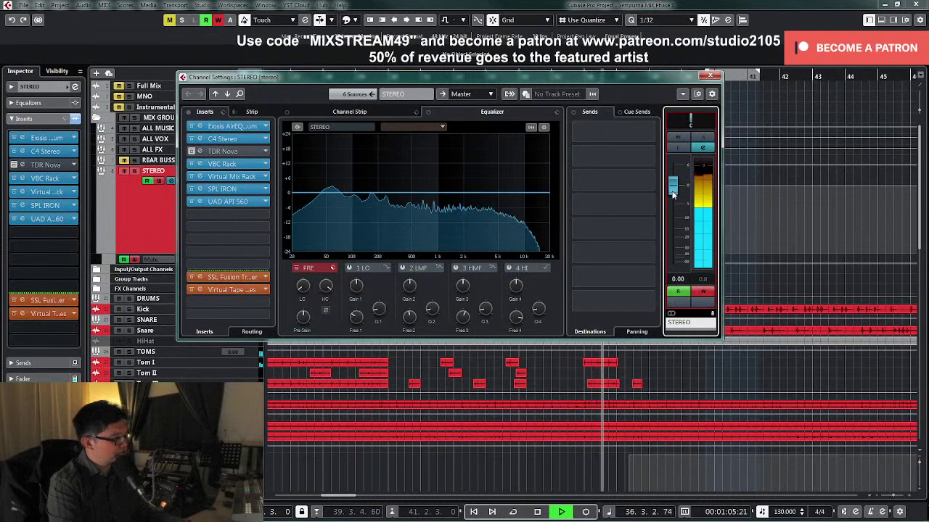
drag(673, 194, 673, 185)
key(space)
click(712, 76)
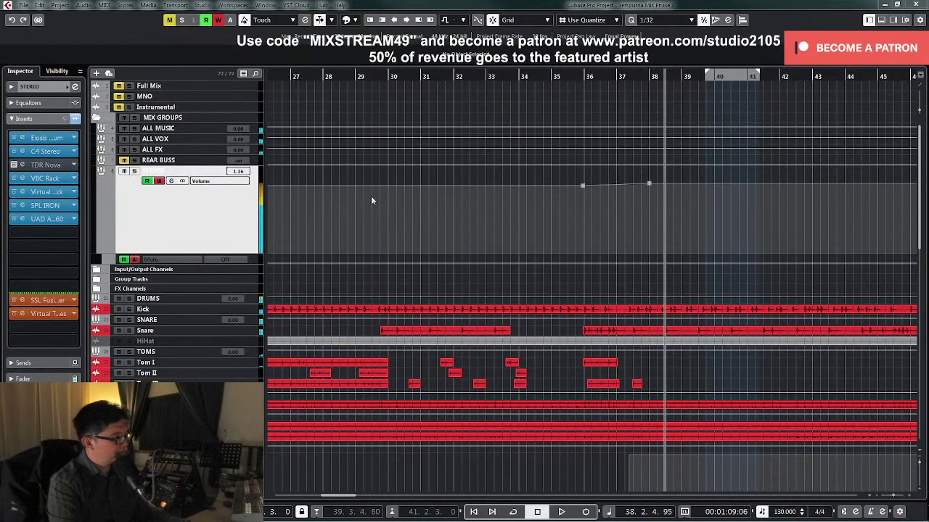
Step: Turn off automation writing and set the STEREO volume ramp from 0.00 at bar 36 to 1.00 at bar 38
drag(243, 254, 244, 303)
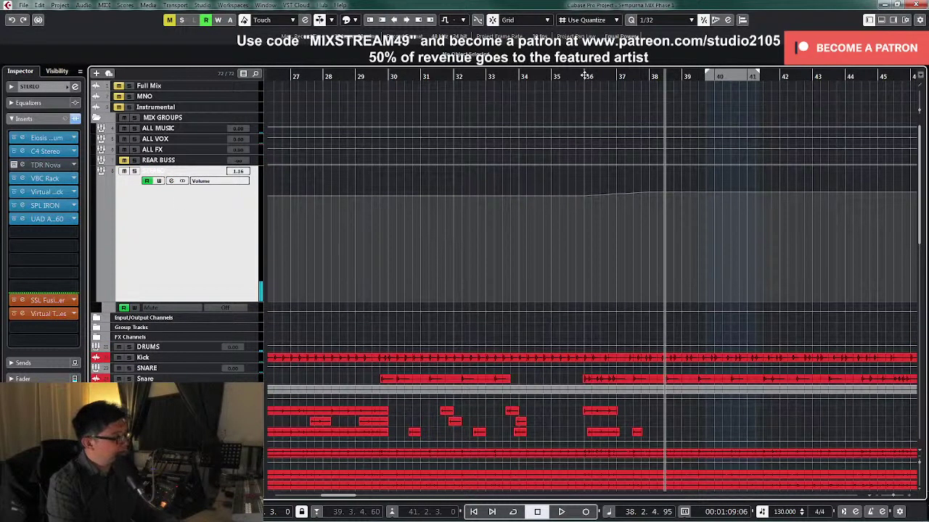
drag(586, 75, 591, 199)
key(g)
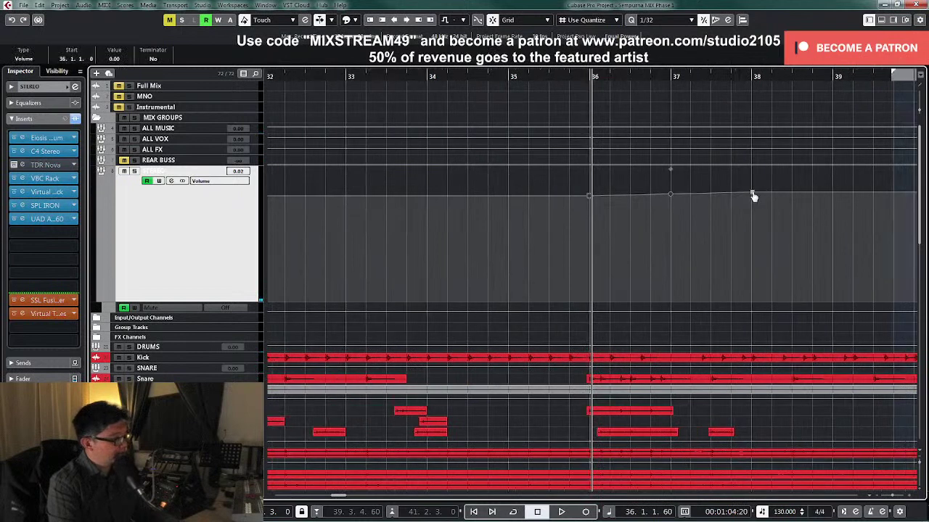
drag(742, 190, 768, 208)
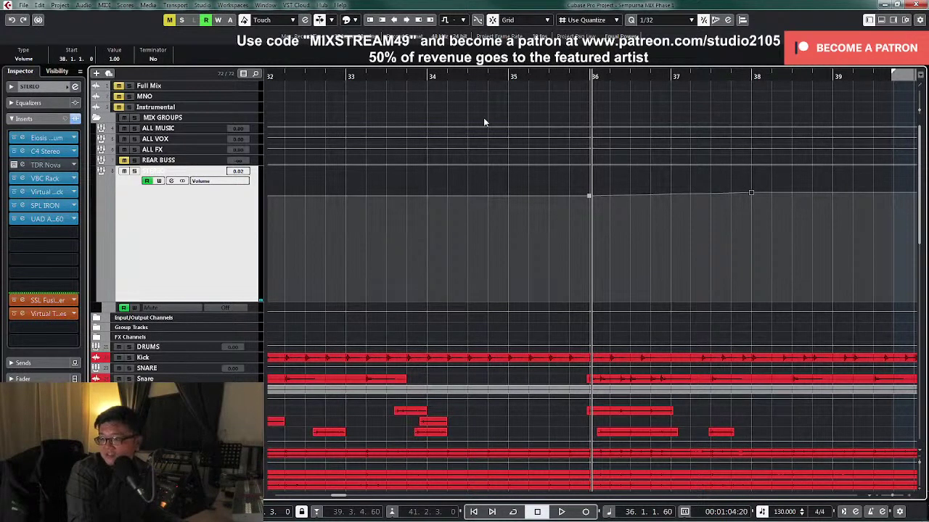
Step: Play from bar 36 through the section and drop the STEREO volume automation back to 0.00 at about bar 54
key(g)
key(g)
key(g)
key(space)
key(g)
key(g)
key(g)
key(g)
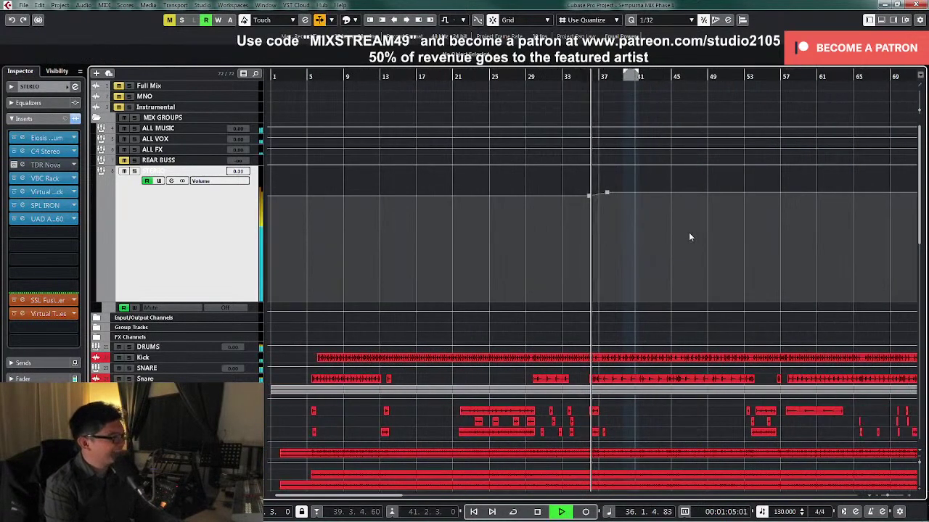
key(h)
key(h)
key(h)
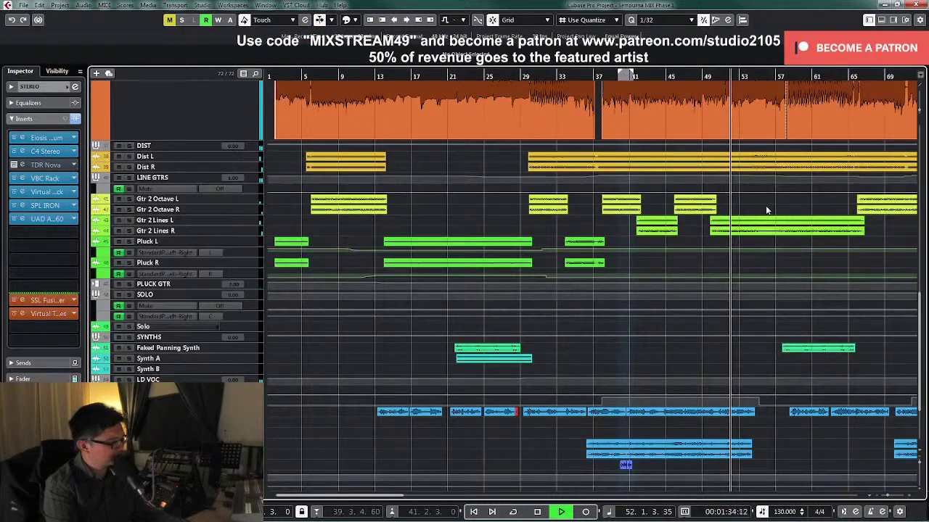
scroll(767, 209, up, 8)
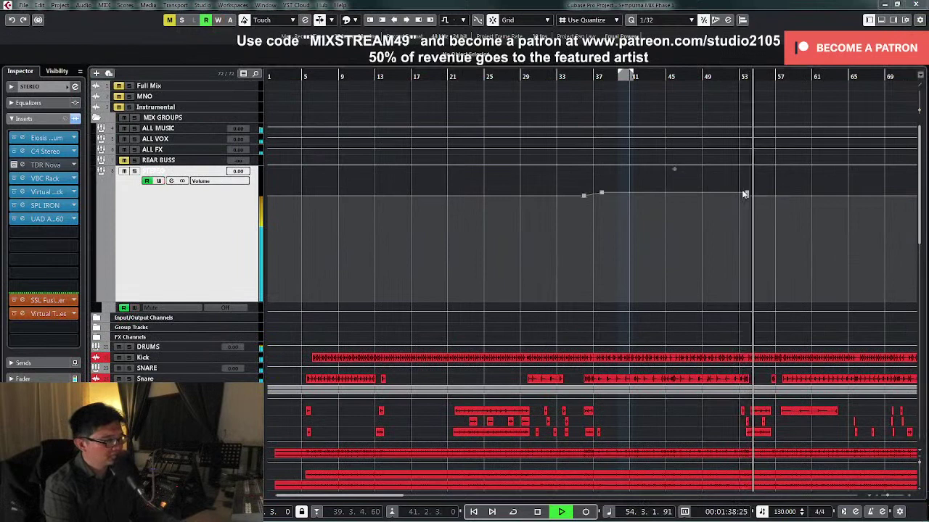
Step: Play from about bar 53 and shape a STEREO volume decline from 1.00 at bar 54 to -0.24 at 54.2.4.60
key(space)
key(h)
key(h)
key(h)
key(h)
key(h)
key(h)
key(h)
key(h)
key(h)
key(h)
key(h)
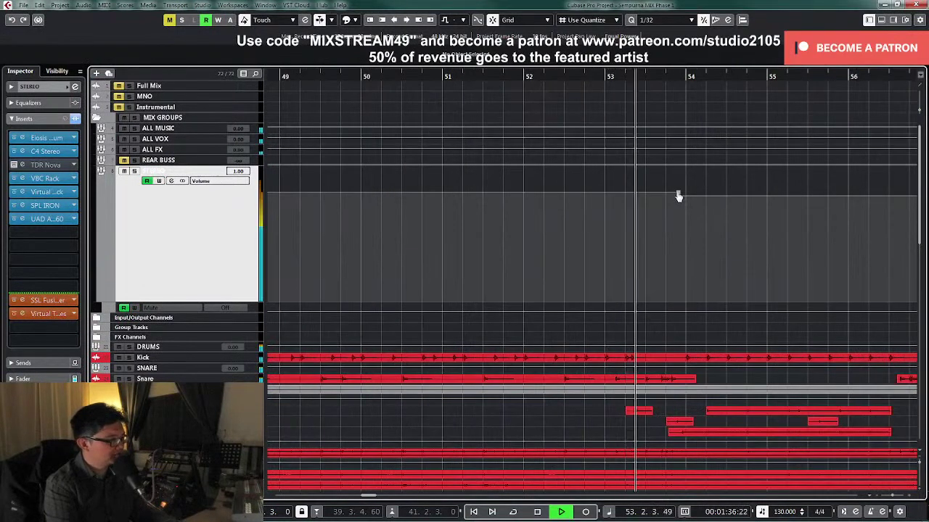
key(space)
drag(679, 197, 718, 199)
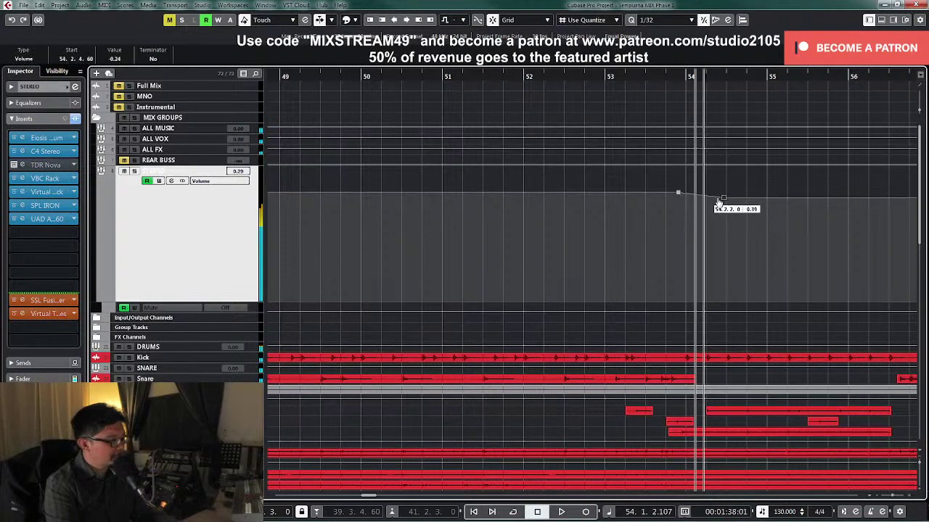
Step: Extend the STEREO volume decline to end at 57.1.1.0 with a value of -0.62 and play it from bar 54
key(g)
key(g)
key(g)
key(g)
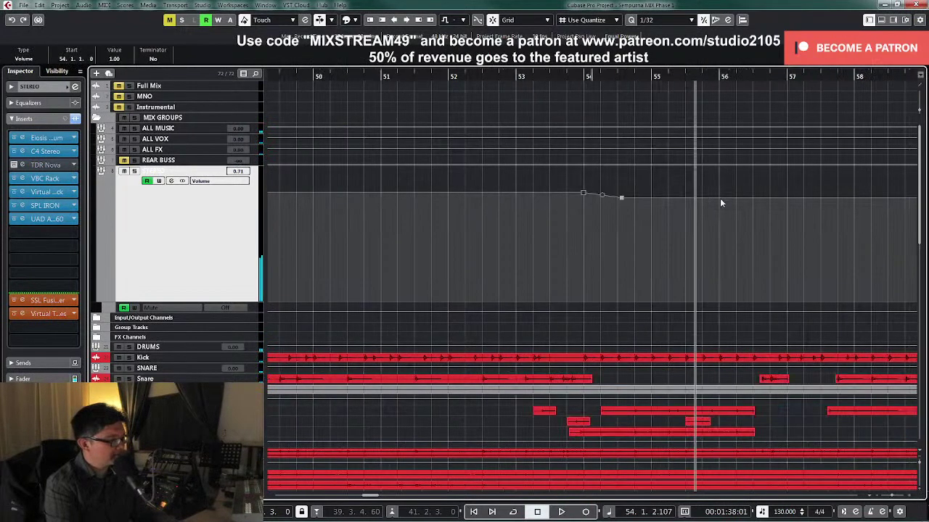
drag(610, 203, 704, 203)
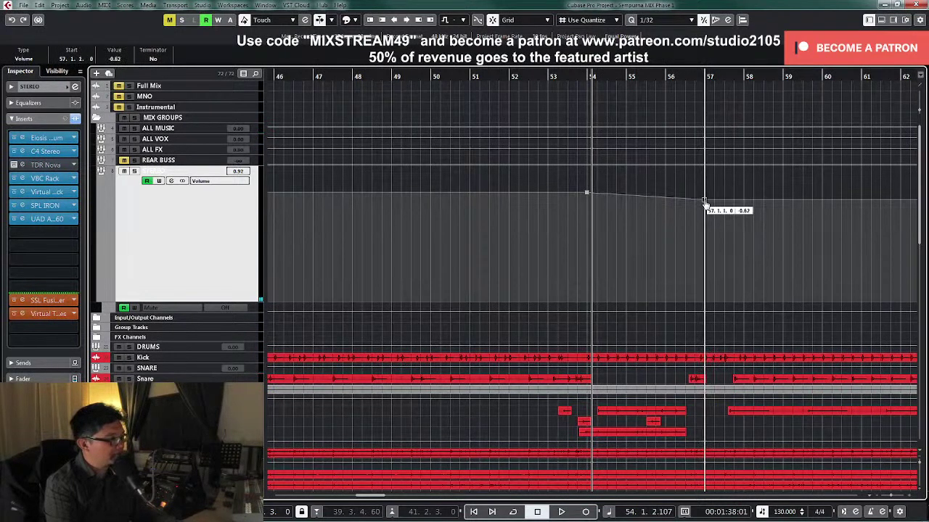
key(space)
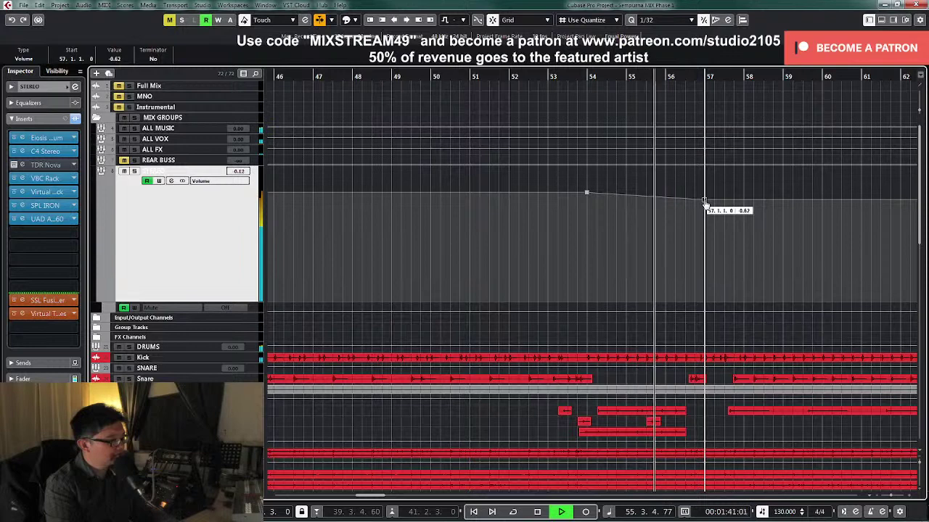
Step: Move the end point of the STEREO volume decline to 58.1.1.0 and set its value to 0.00
drag(705, 204, 743, 197)
click(743, 198)
click(118, 60)
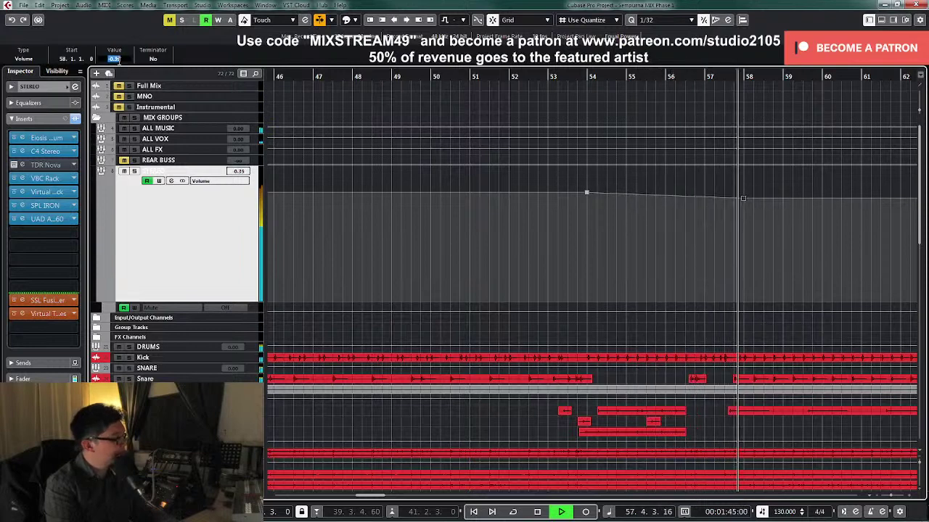
text(0)
Step: Select and copy the STEREO volume automation points between bars 36 and 58
key(g)
key(g)
key(g)
key(g)
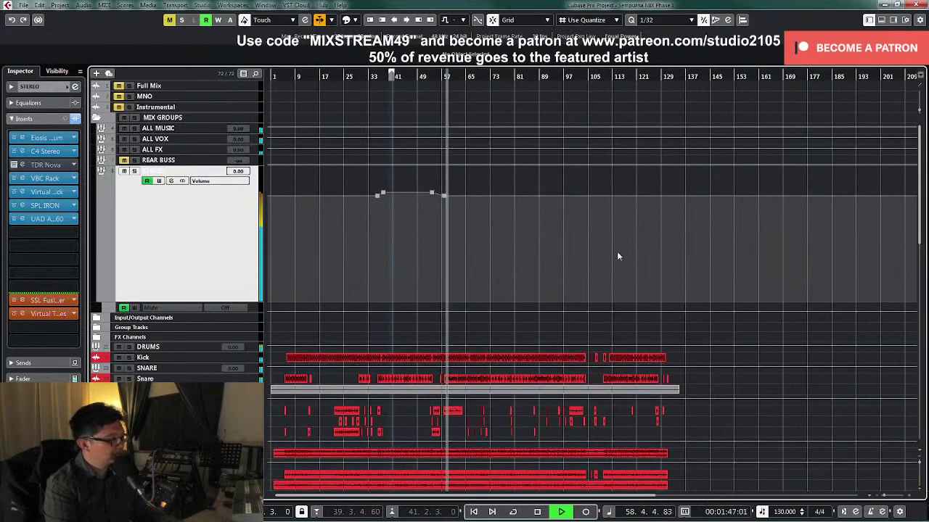
drag(366, 218, 456, 186)
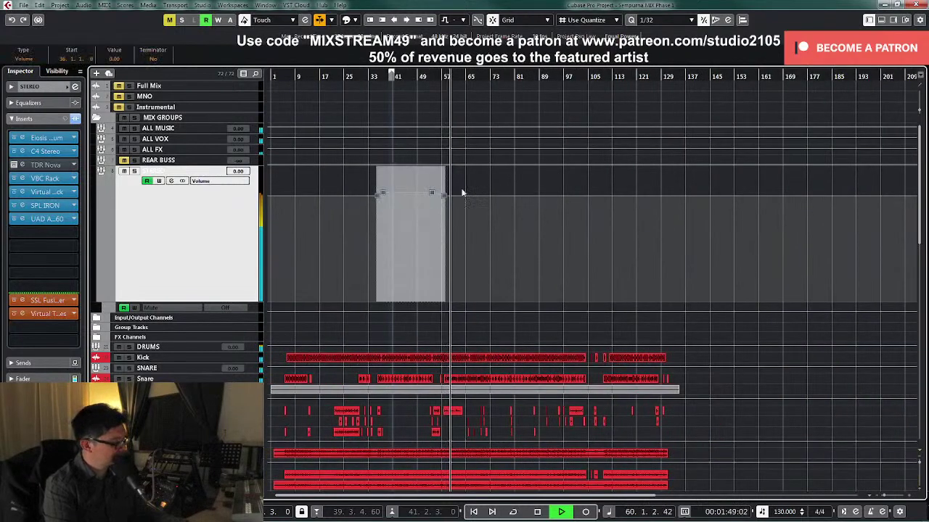
click(548, 251)
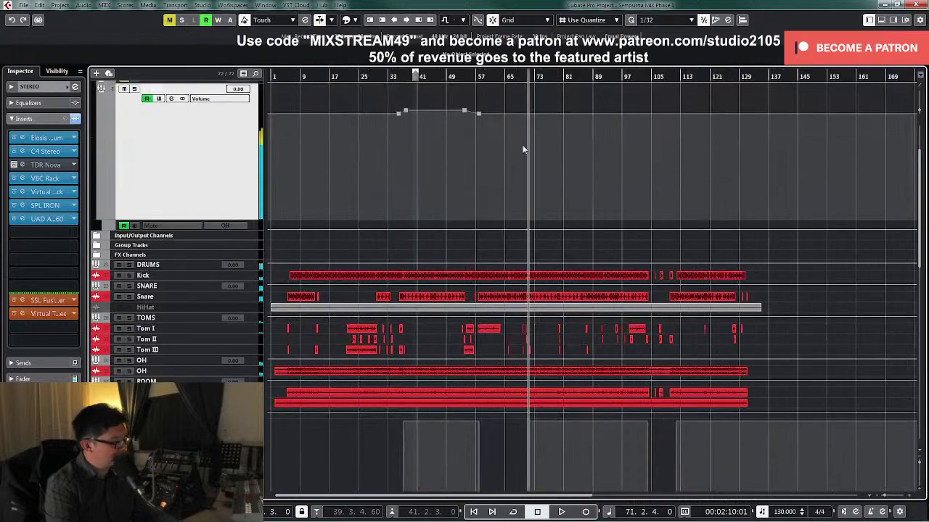
Step: Play from just before bar 70 to locate where the next louder section begins
key(h)
key(h)
key(h)
scroll(632, 174, down, 3)
scroll(630, 168, up, 3)
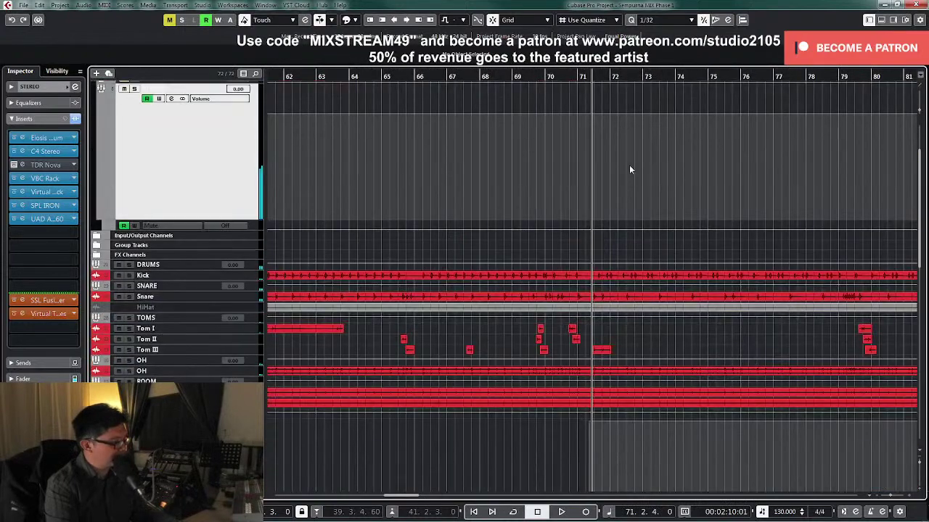
click(544, 77)
key(space)
key(h)
key(h)
key(h)
key(h)
key(h)
scroll(643, 177, up, 3)
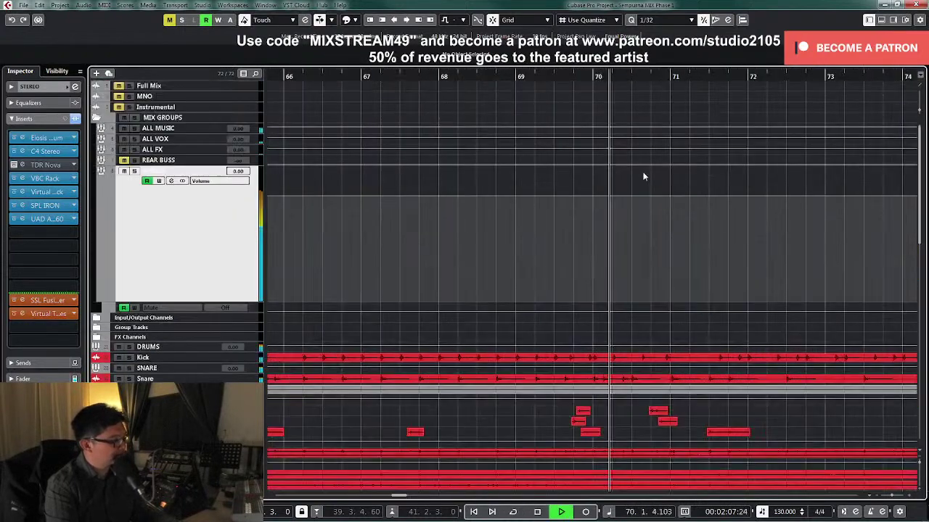
Step: Paste the copied STEREO volume automation at bar 70 and play from there
key(space)
click(587, 77)
key(h)
key(h)
key(h)
key(h)
key(h)
key(h)
key(h)
key(h)
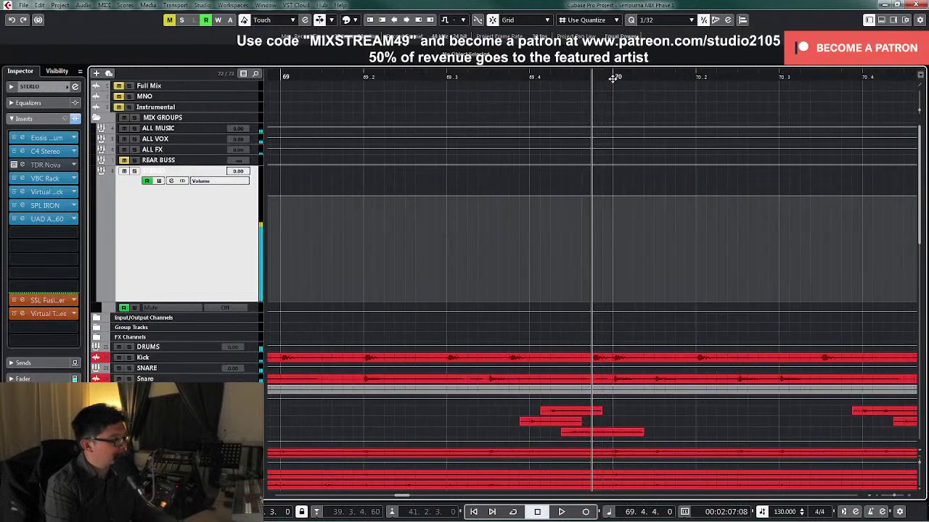
click(611, 77)
key(space)
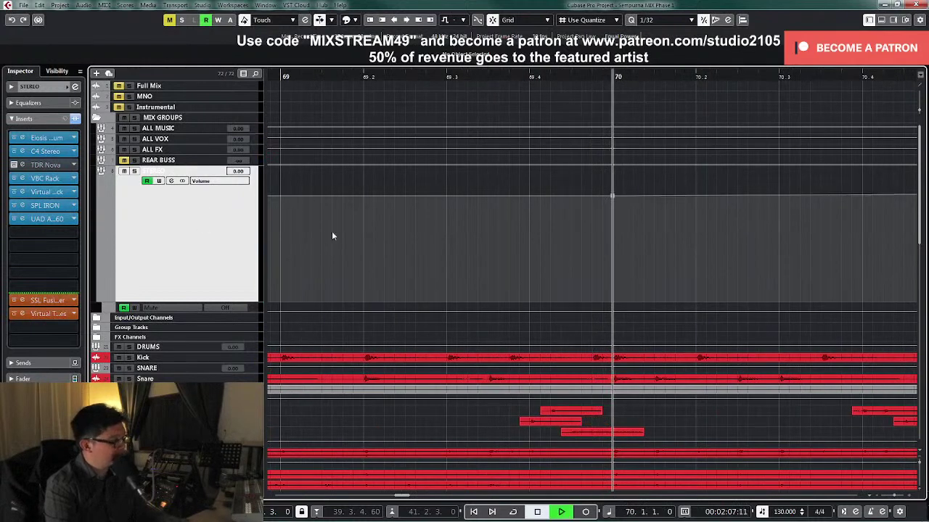
Step: Check the pasted STEREO volume curve against the sections between bars 70 and 92 during playback
key(g)
key(g)
key(g)
key(g)
key(g)
key(g)
key(g)
key(g)
key(g)
key(g)
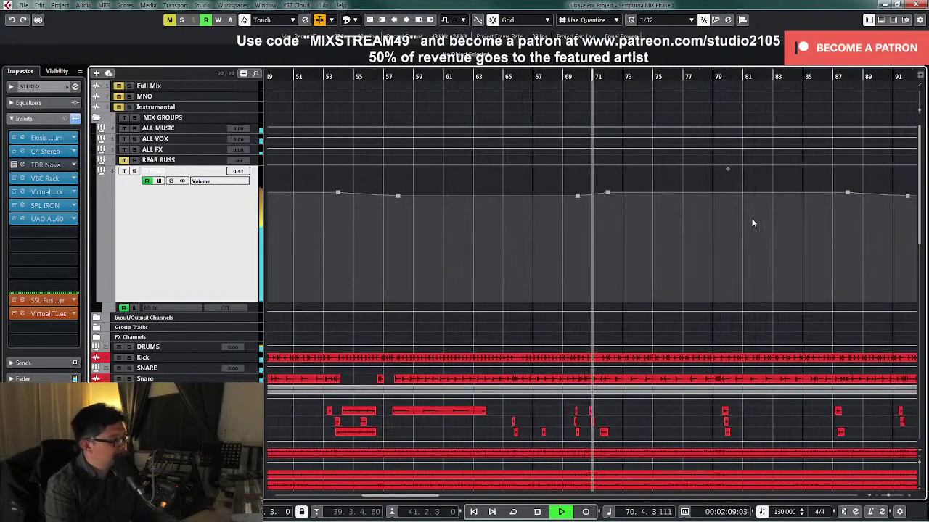
scroll(807, 230, down, 5)
scroll(808, 230, down, 3)
scroll(809, 228, up, 10)
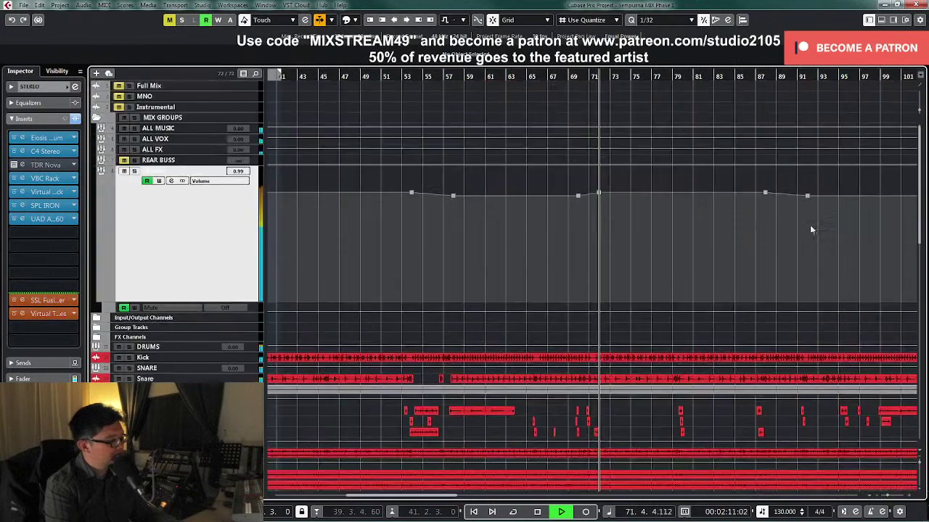
key(space)
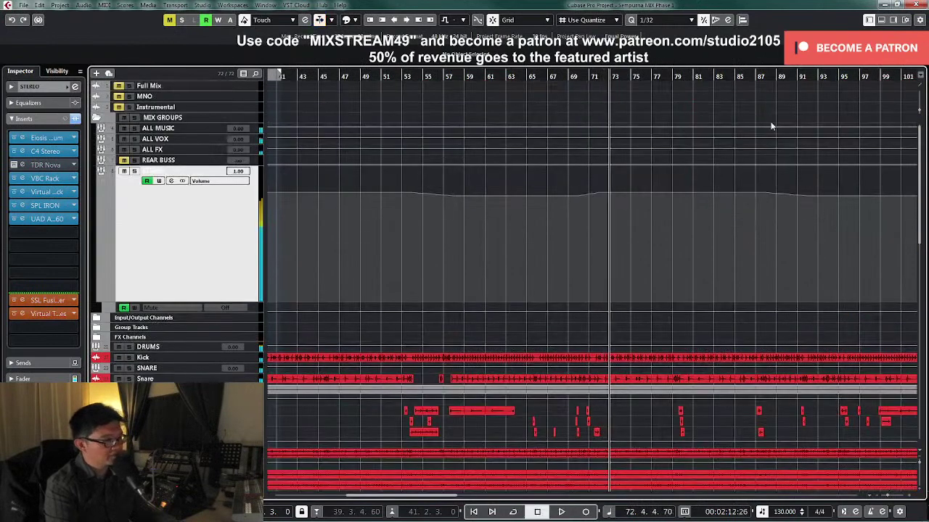
Step: Play from about bar 85 and delete the STEREO volume point at bar 92 to hold the level at 1.00
click(742, 76)
key(space)
key(h)
key(h)
key(h)
key(h)
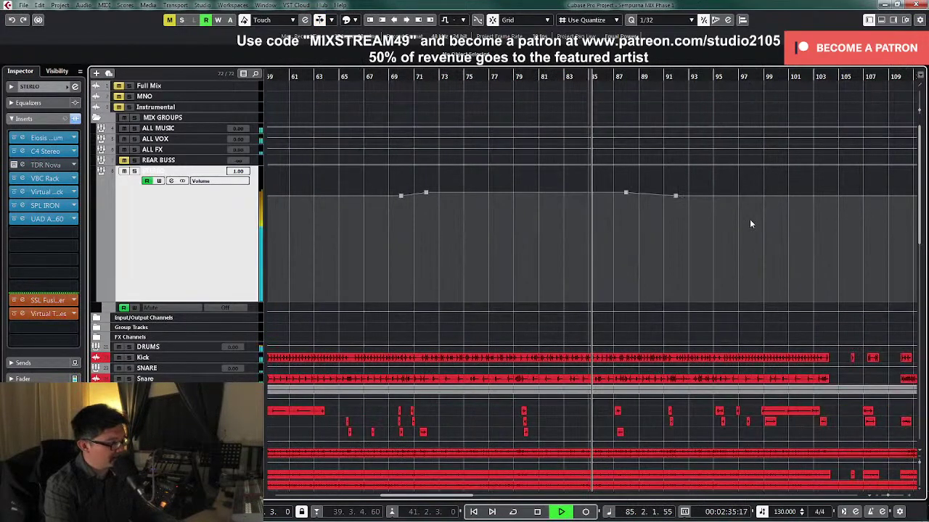
key(h)
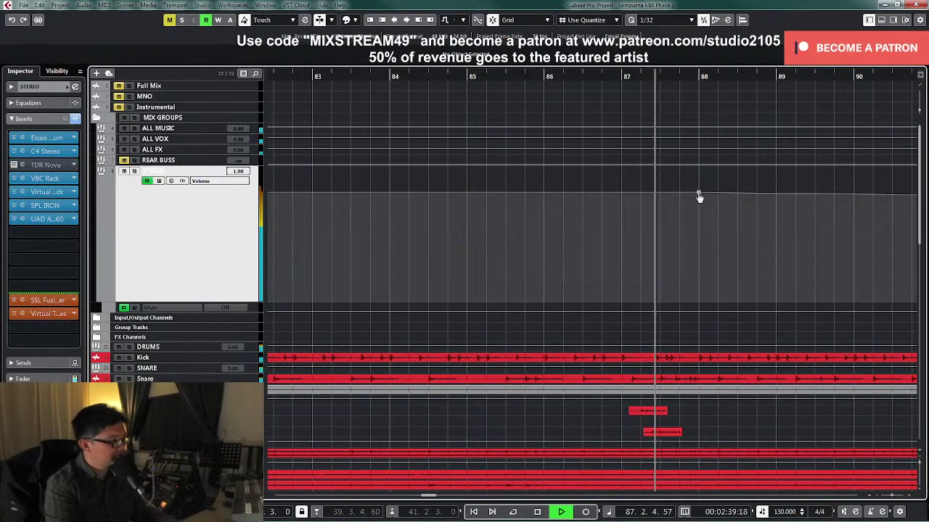
key(g)
key(g)
key(g)
key(g)
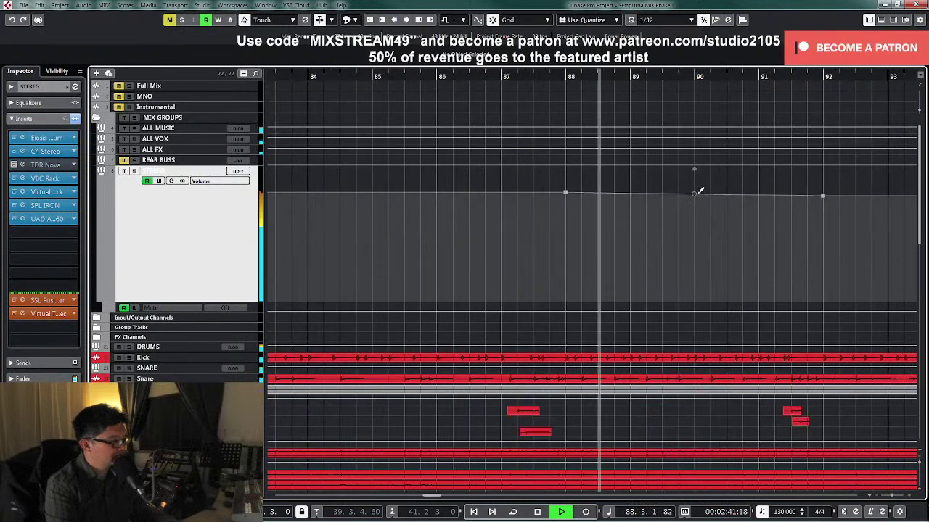
drag(638, 216, 692, 187)
key(Delete)
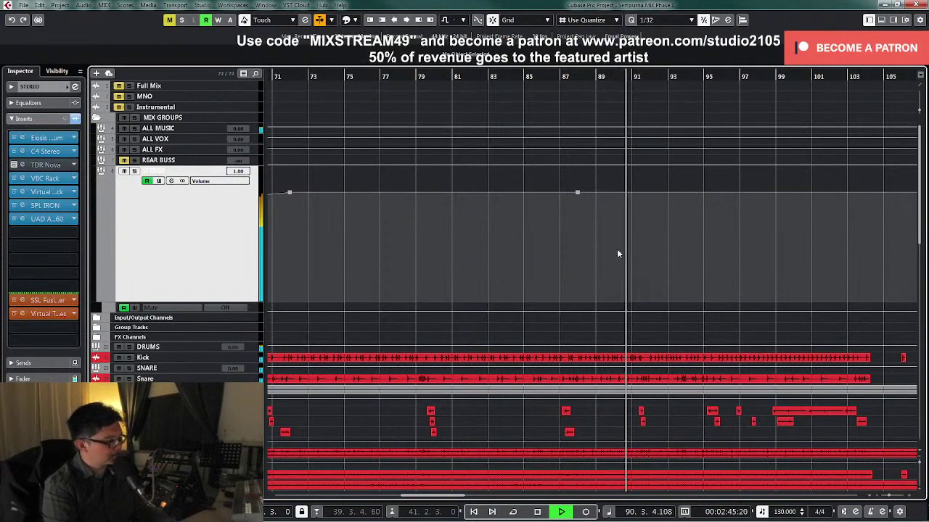
Step: Look over the tracks during playback from about bar 91 to find where the current section ends
scroll(704, 243, down, 10)
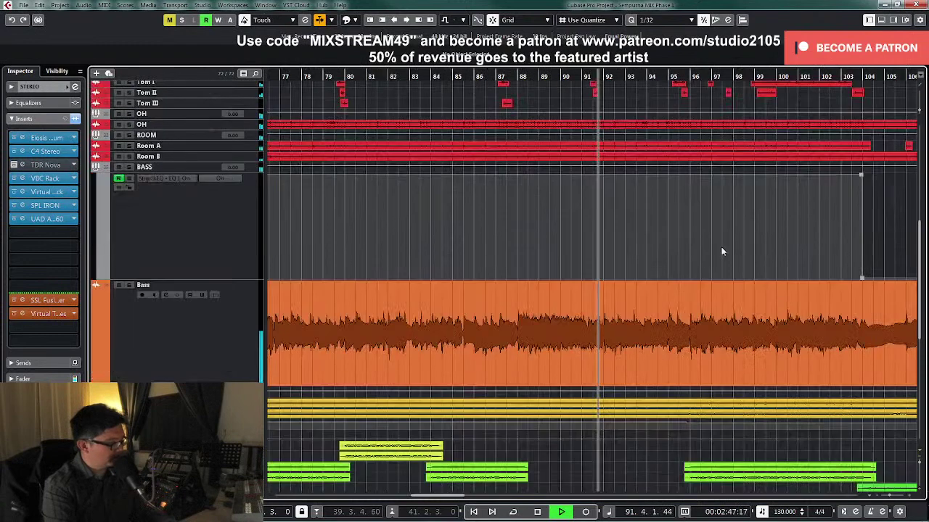
key(g)
key(g)
key(g)
scroll(668, 245, down, 8)
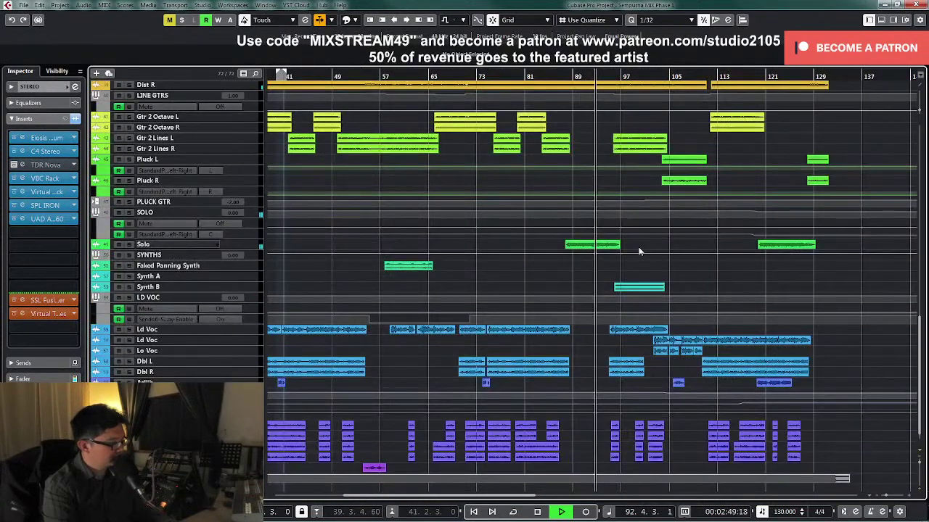
scroll(639, 247, up, 15)
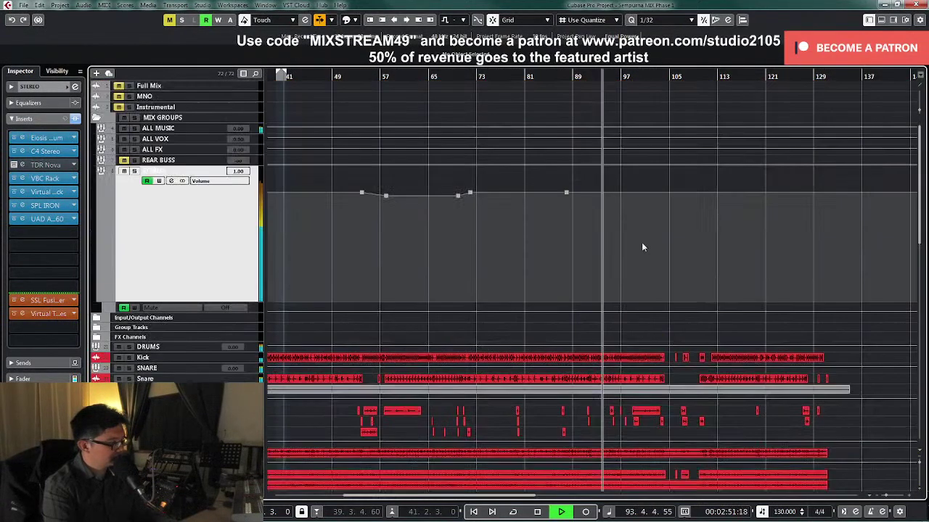
key(g)
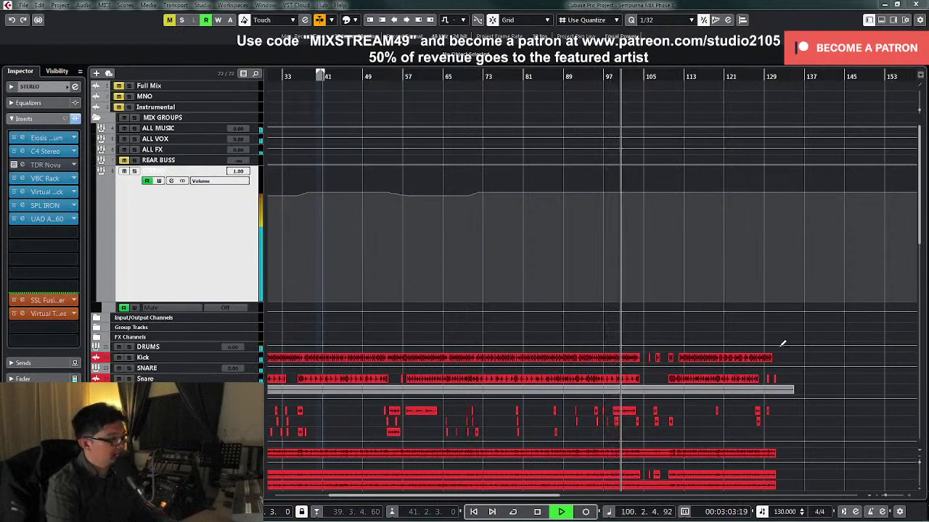
Step: Enable automation writing on STEREO and drop its volume to 0.00 at about bar 104 during playback
key(h)
key(h)
key(h)
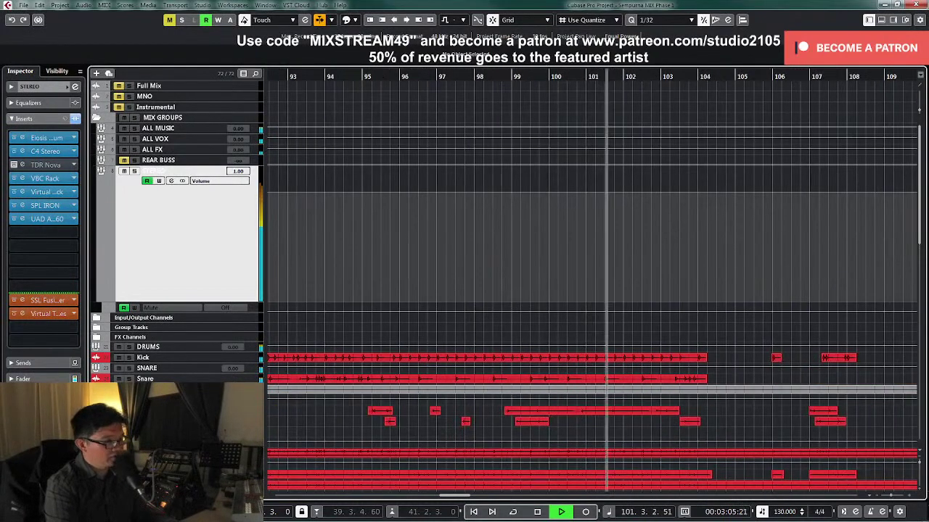
key(w)
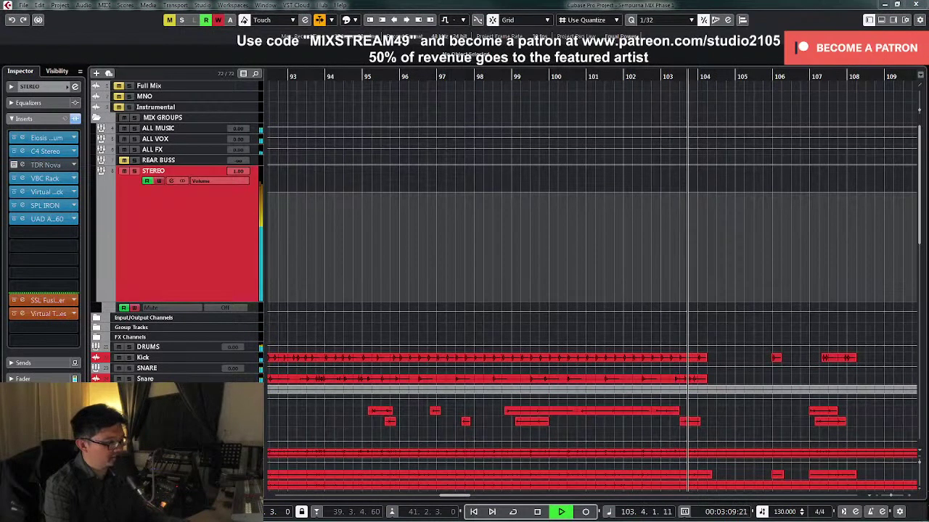
click(690, 216)
key(space)
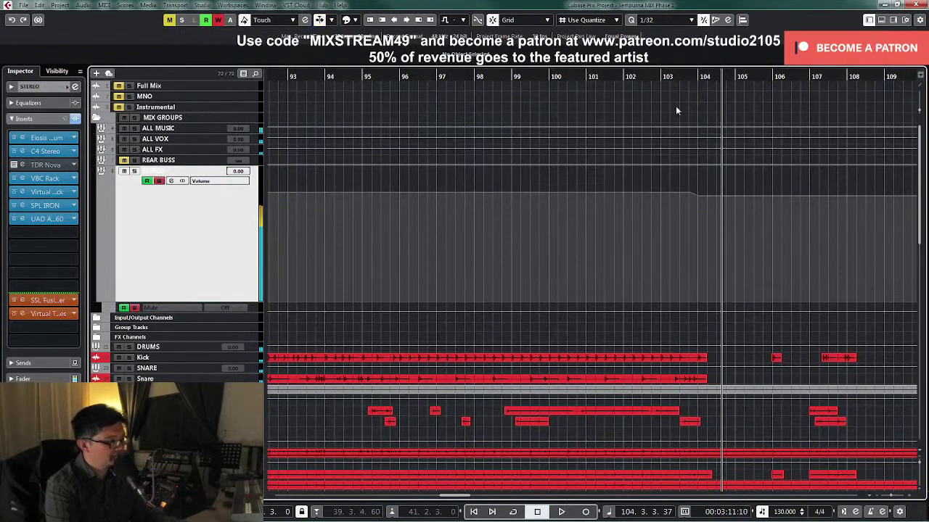
Step: Shape the STEREO volume drop to start at about 103.3 and reach 0.00 at 104.1.1.0, and play it
drag(677, 73, 677, 76)
key(h)
click(635, 196)
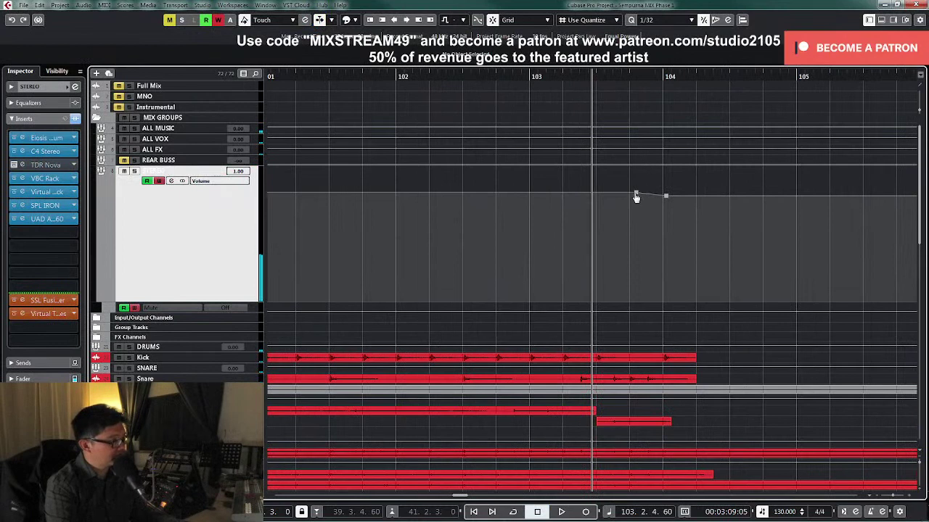
drag(635, 196, 595, 194)
drag(666, 196, 664, 202)
key(space)
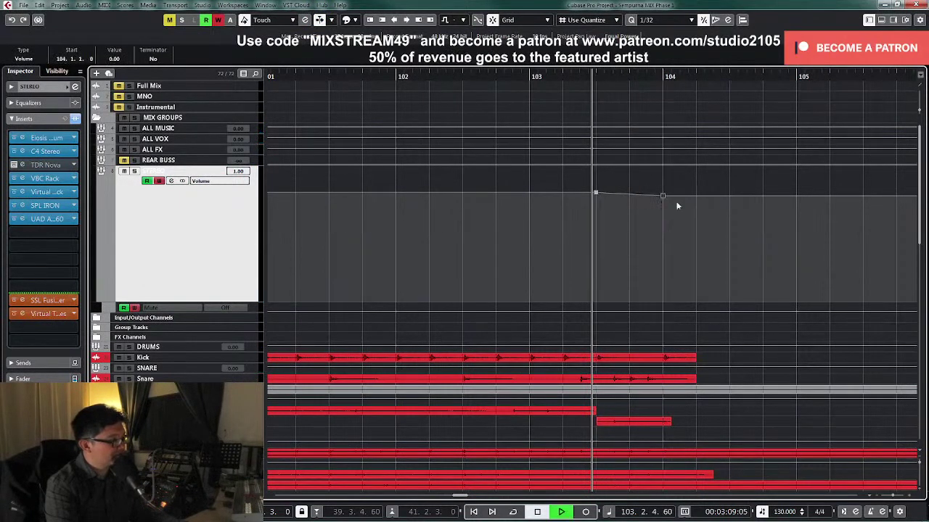
Step: Play from about bar 109.3 to locate the start of the song's last section
key(g)
key(g)
key(g)
key(g)
key(g)
key(g)
key(g)
click(643, 77)
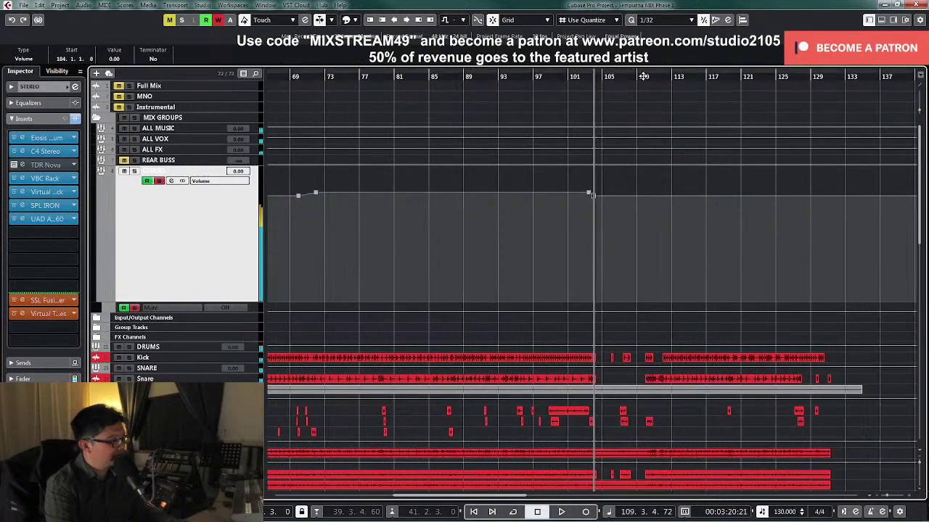
key(h)
key(h)
key(h)
key(h)
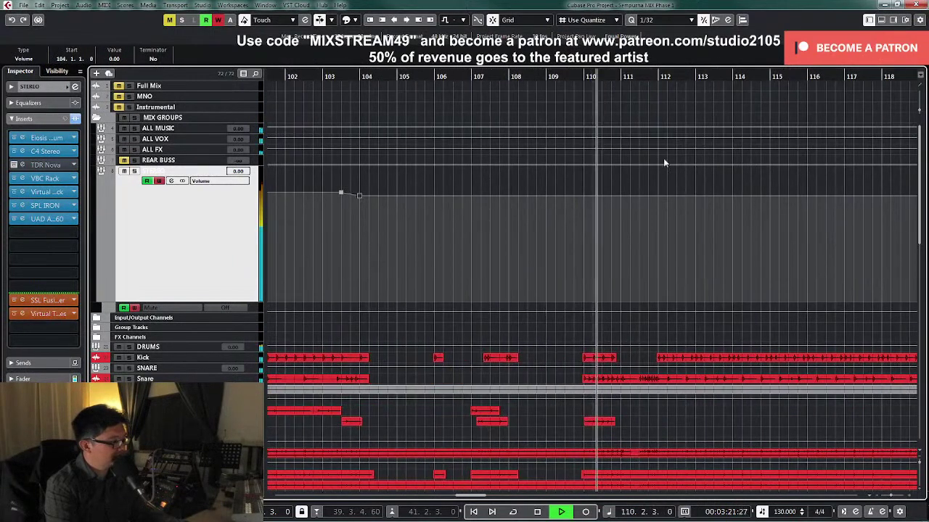
Step: Paste the copied STEREO volume automation at about bar 110 and turn off automation writing
key(space)
key(g)
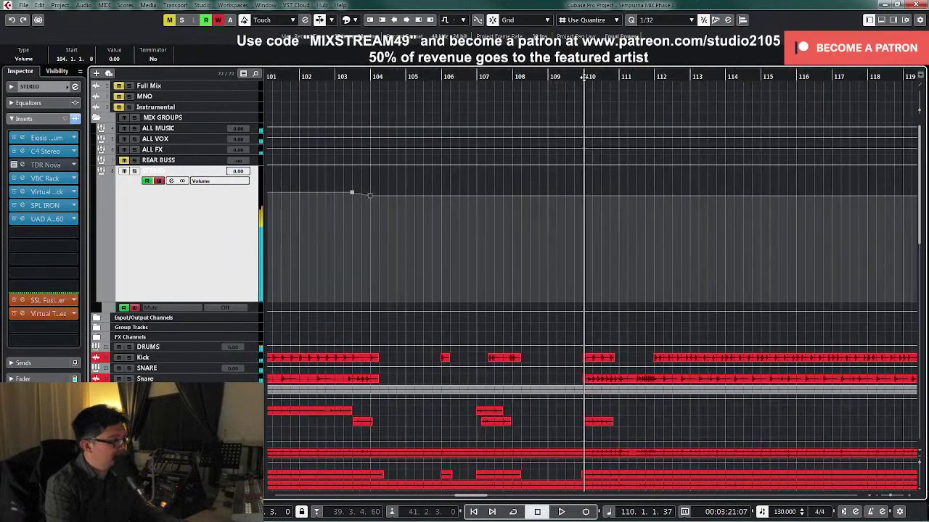
key(ctrl+z)
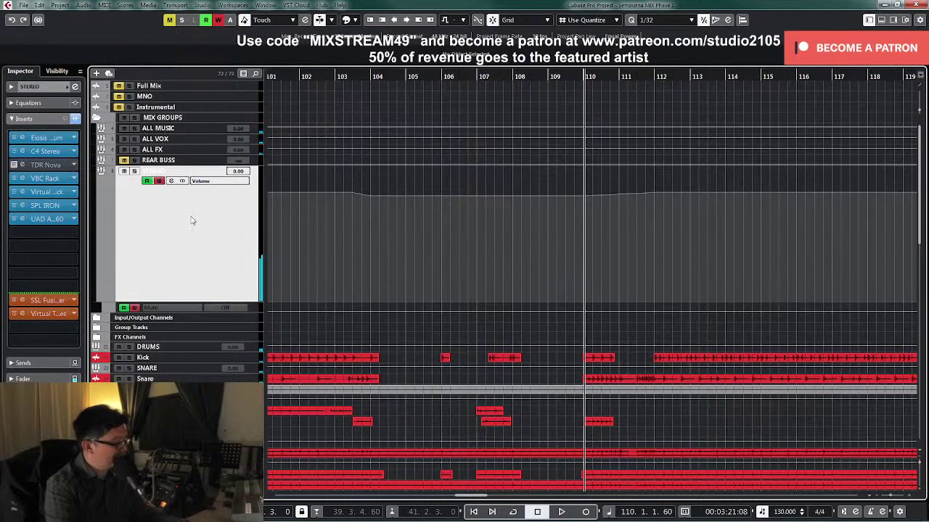
click(158, 181)
Step: Delete the pasted STEREO volume points after bar 112 to keep the level raised through the ending
key(g)
key(g)
key(g)
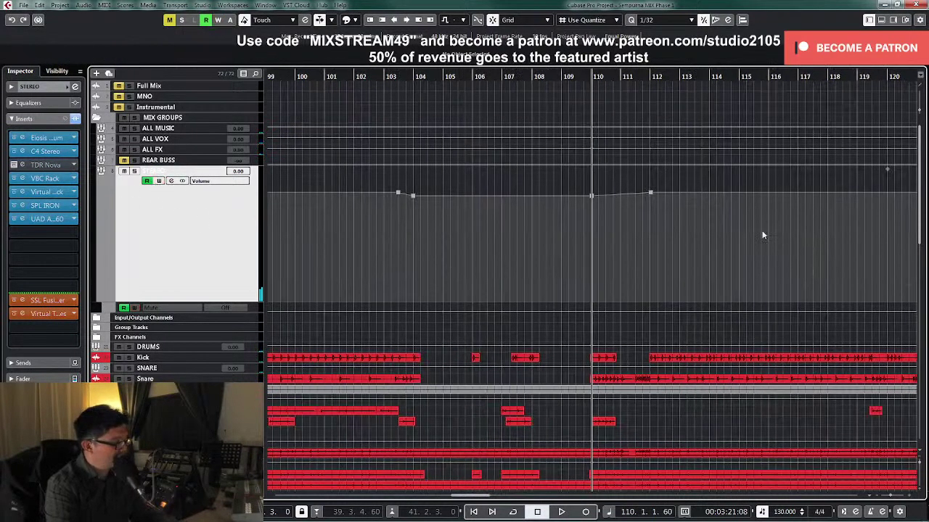
drag(650, 234, 719, 195)
key(Delete)
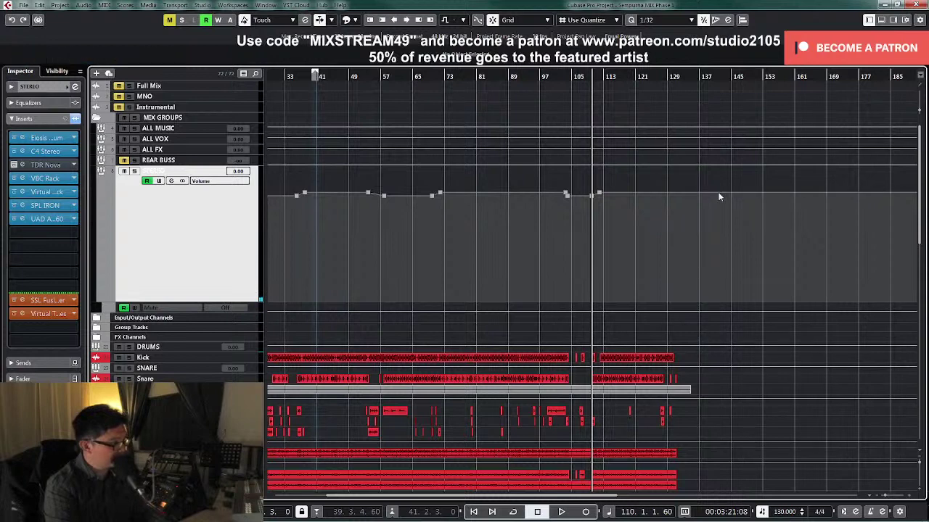
Step: Review the STEREO volume curve across the whole song and collapse the track to its compact height
key(shift+f)
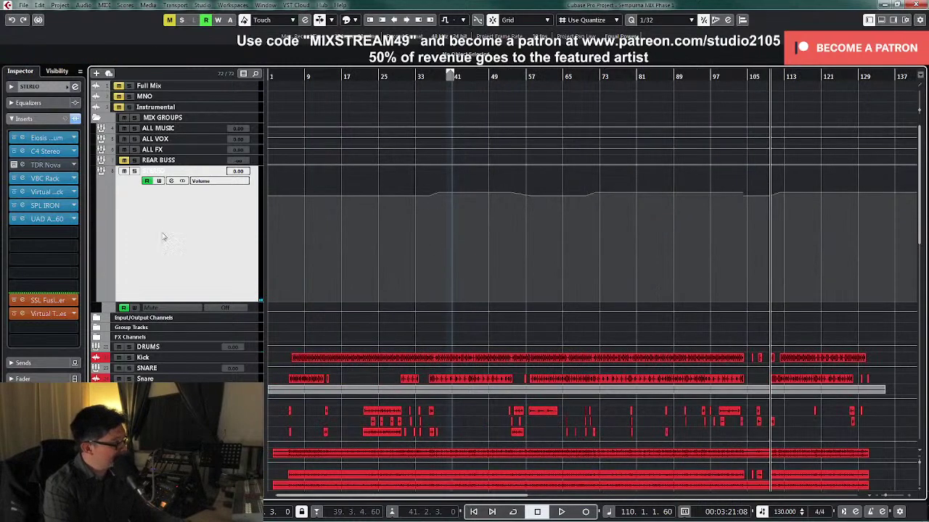
key(alt+Down)
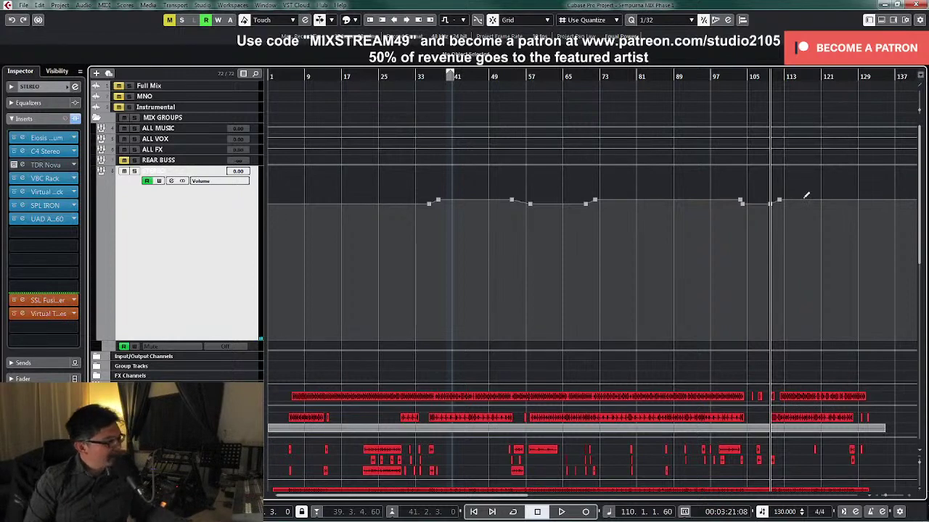
key(z)
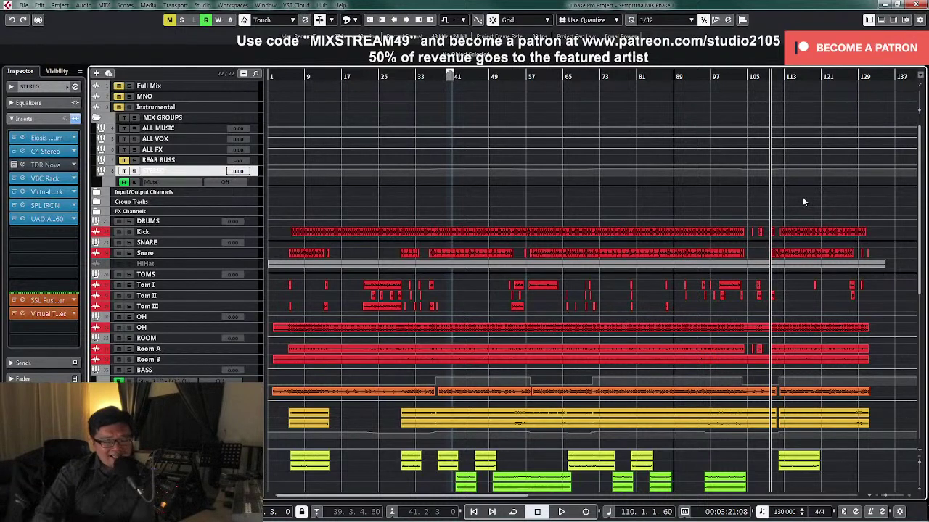
Step: Play the whole song from the beginning and stop playback after its end
key(Home)
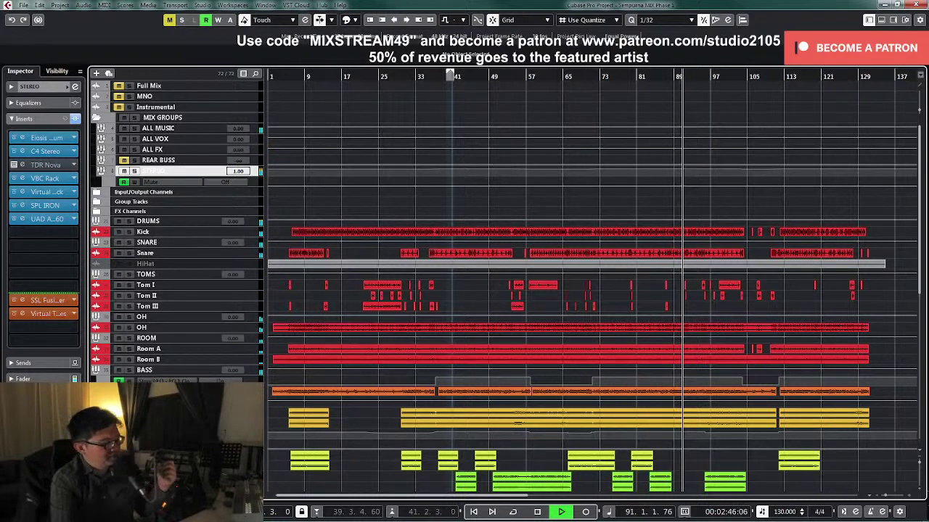
scroll(868, 426, down, 5)
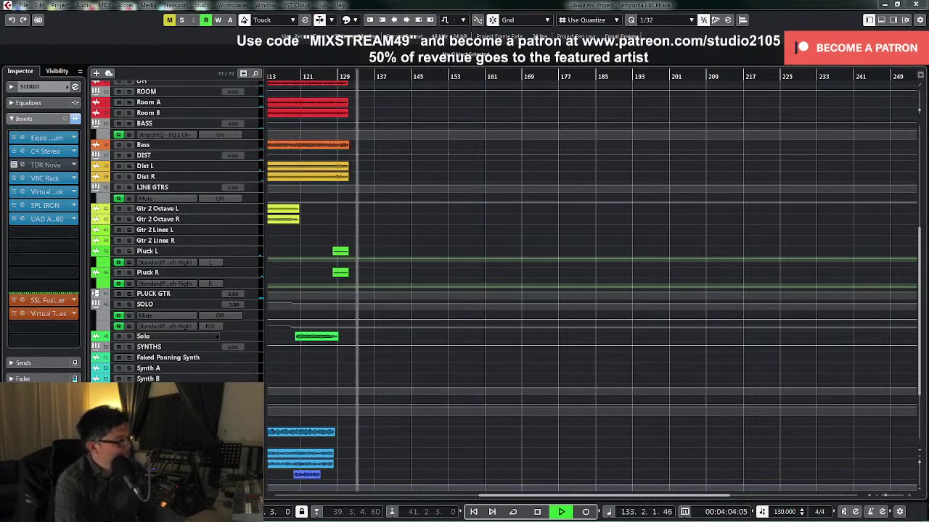
key(space)
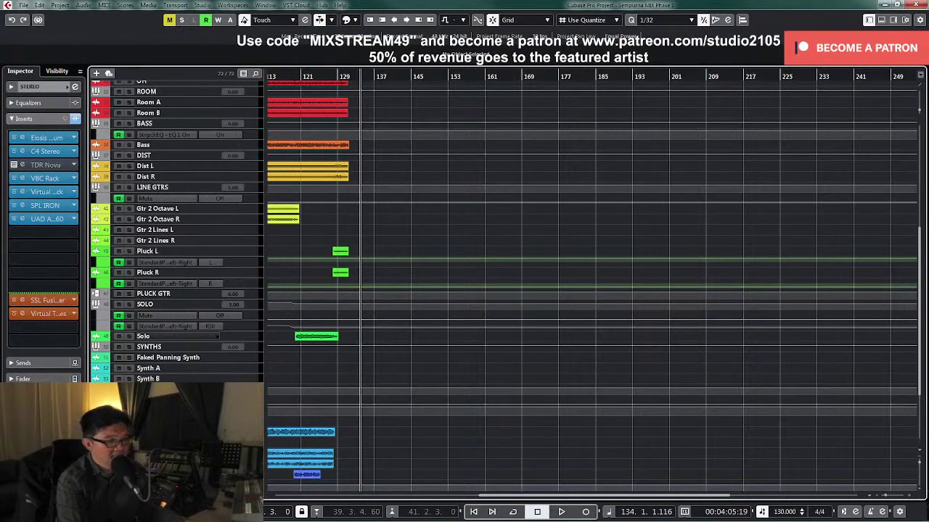